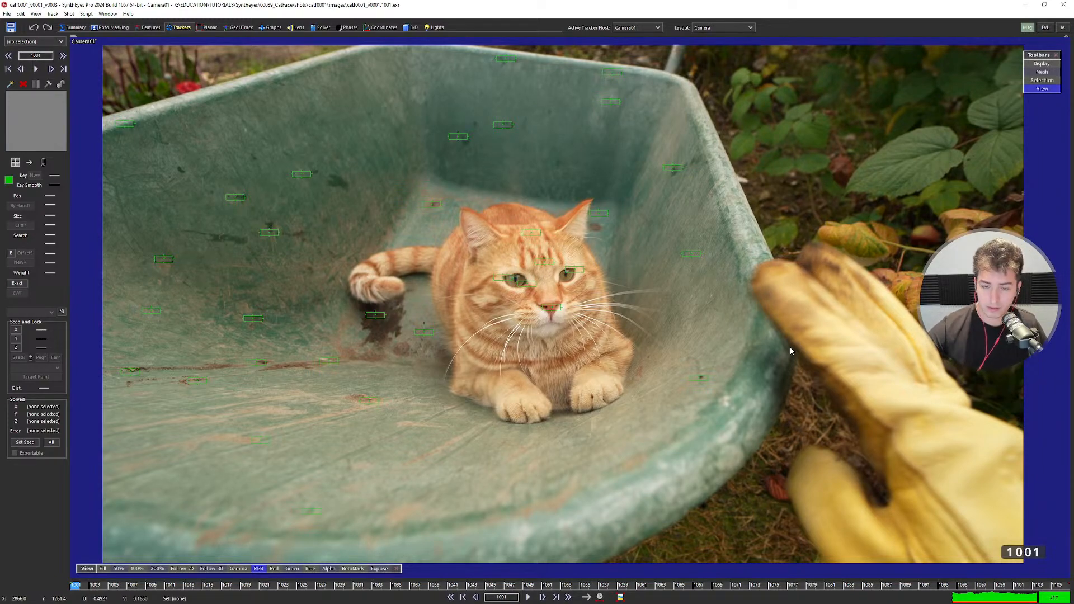
Review the shot by scrubbing, playing and stepping through frames 1001–1082, ending on frame 1001.
scroll(541, 327, up, 1)
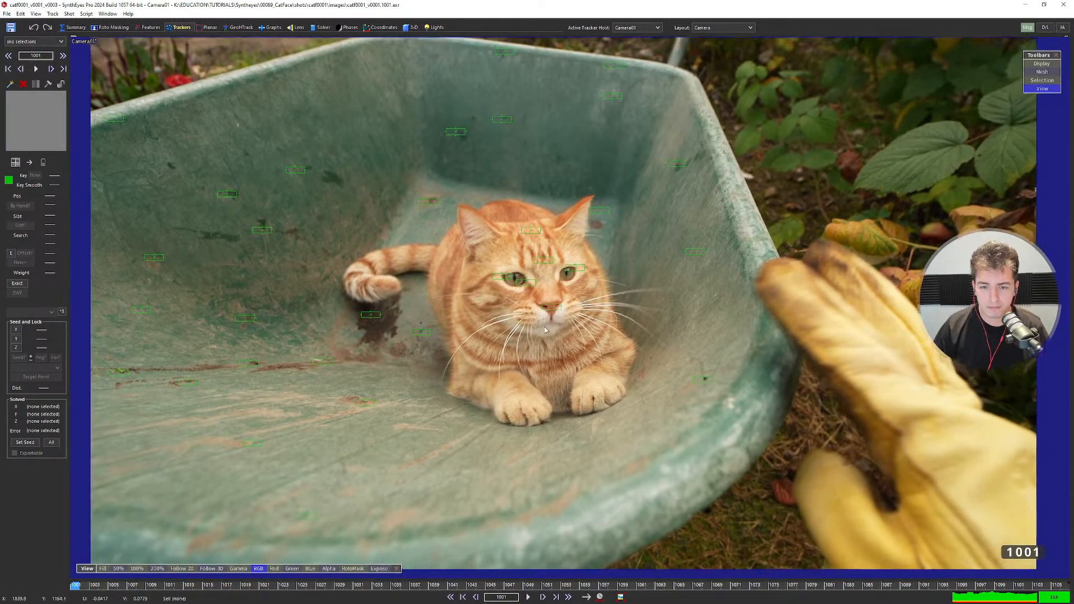
scroll(541, 326, down, 1)
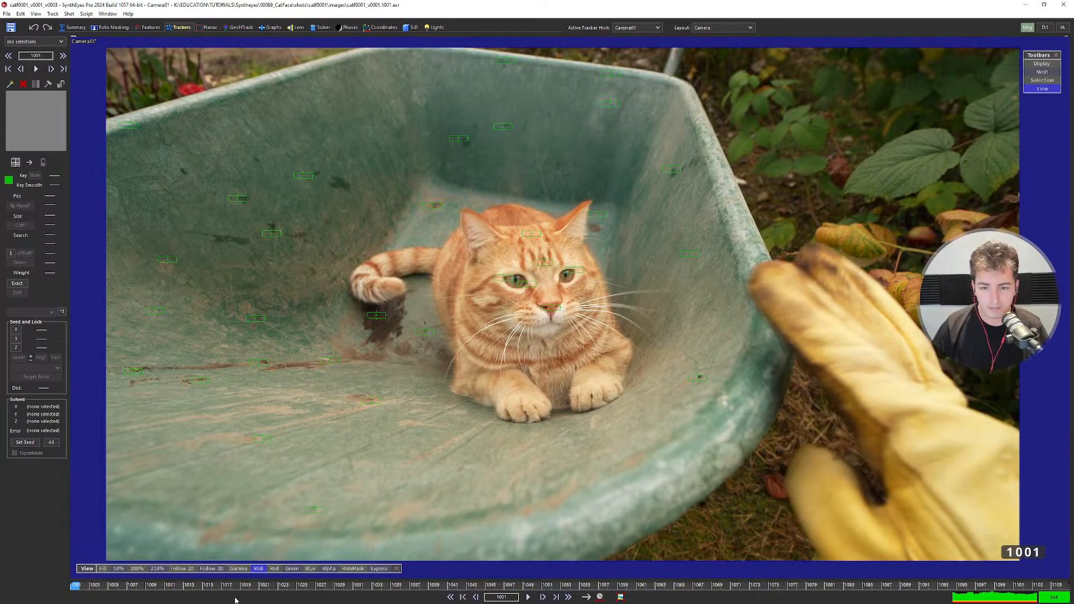
mouse_move(168, 586)
mouse_down()
mouse_move(735, 585)
mouse_move(322, 570)
mouse_move(68, 576)
mouse_move(775, 576)
mouse_move(335, 568)
mouse_move(134, 581)
mouse_move(695, 581)
mouse_move(151, 581)
mouse_move(173, 572)
mouse_move(36, 569)
mouse_up()
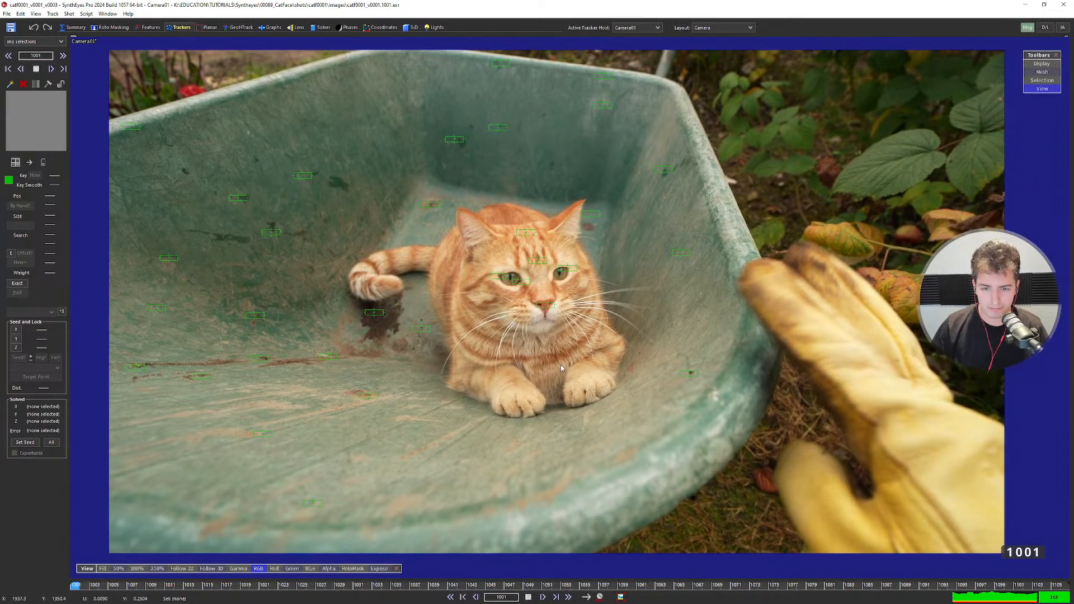
key(space)
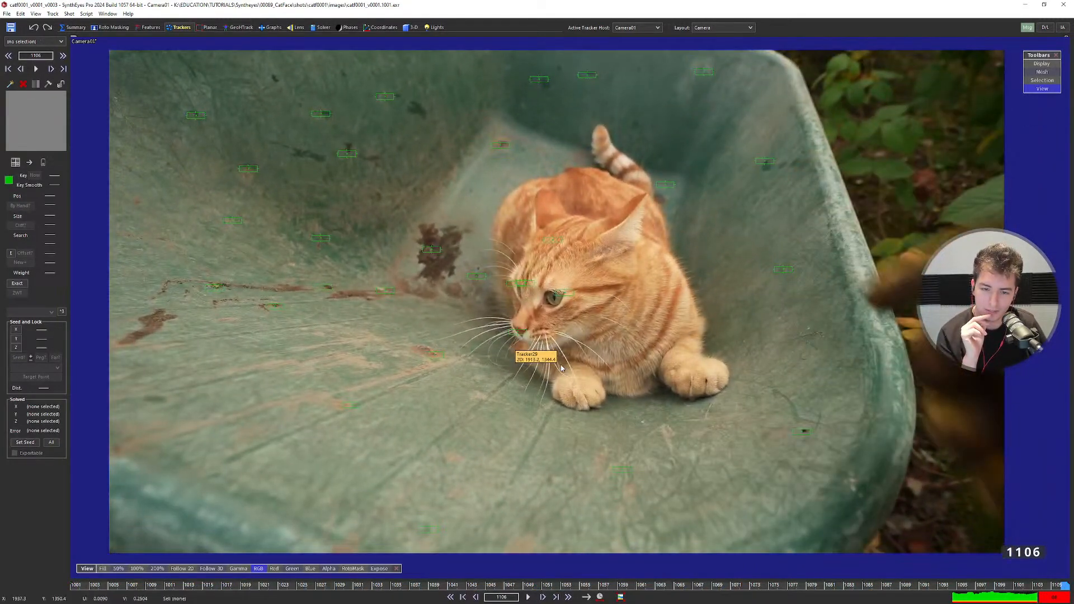
key(Home)
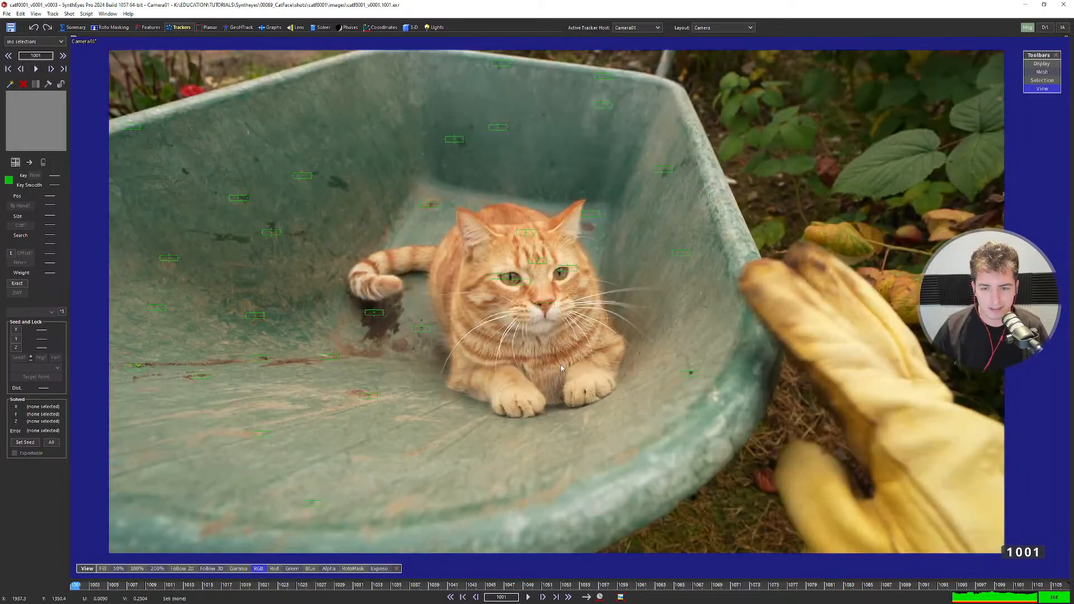
mouse_move(81, 581)
mouse_down()
mouse_move(851, 573)
mouse_move(5, 590)
mouse_up()
key(space)
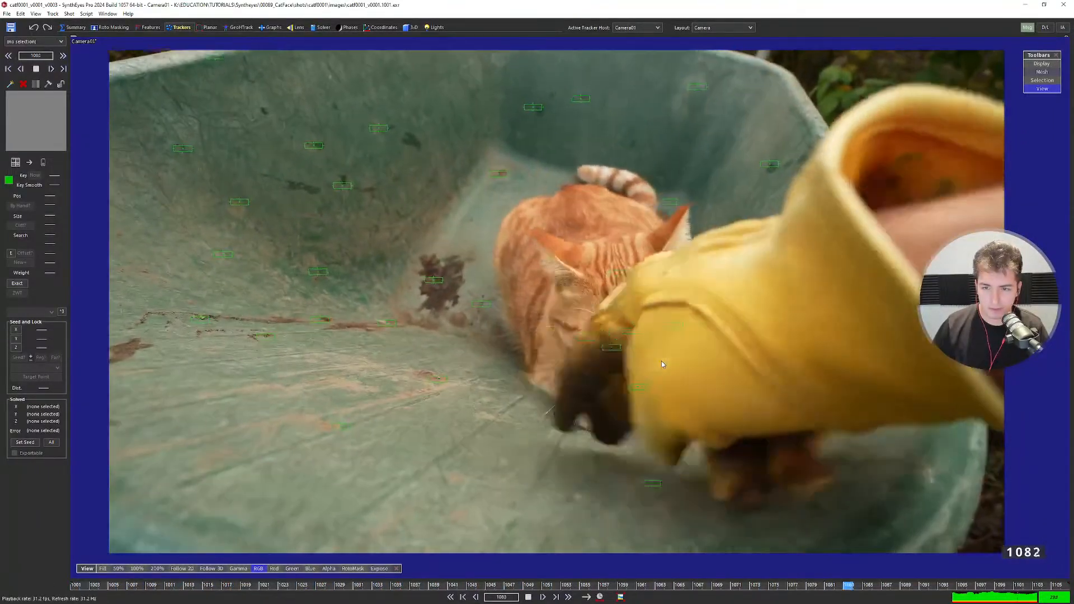
key(Home)
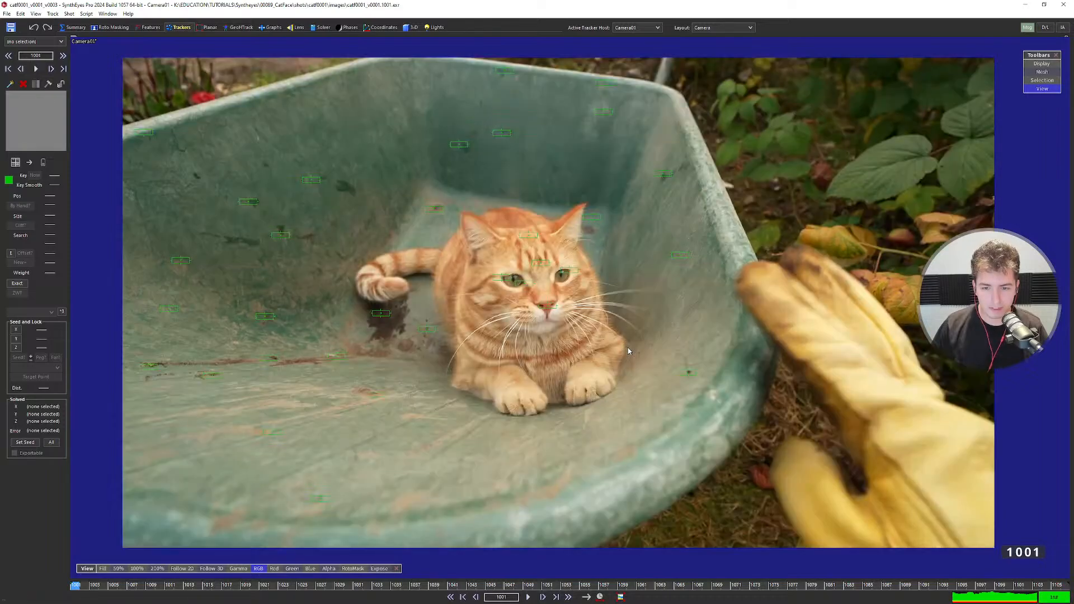
key(space)
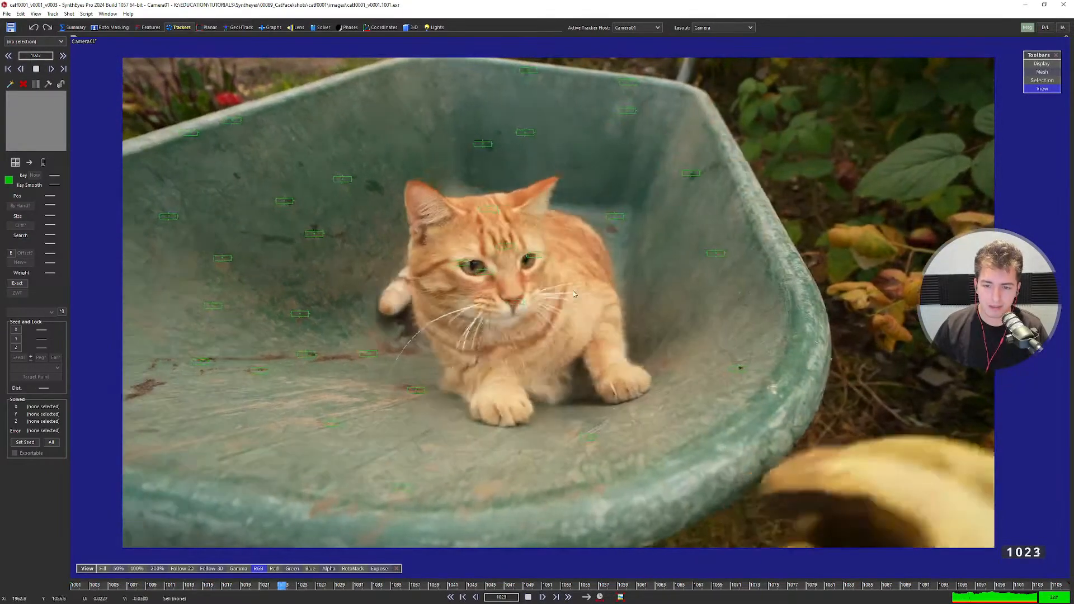
key(space)
scroll(646, 307, up, 4)
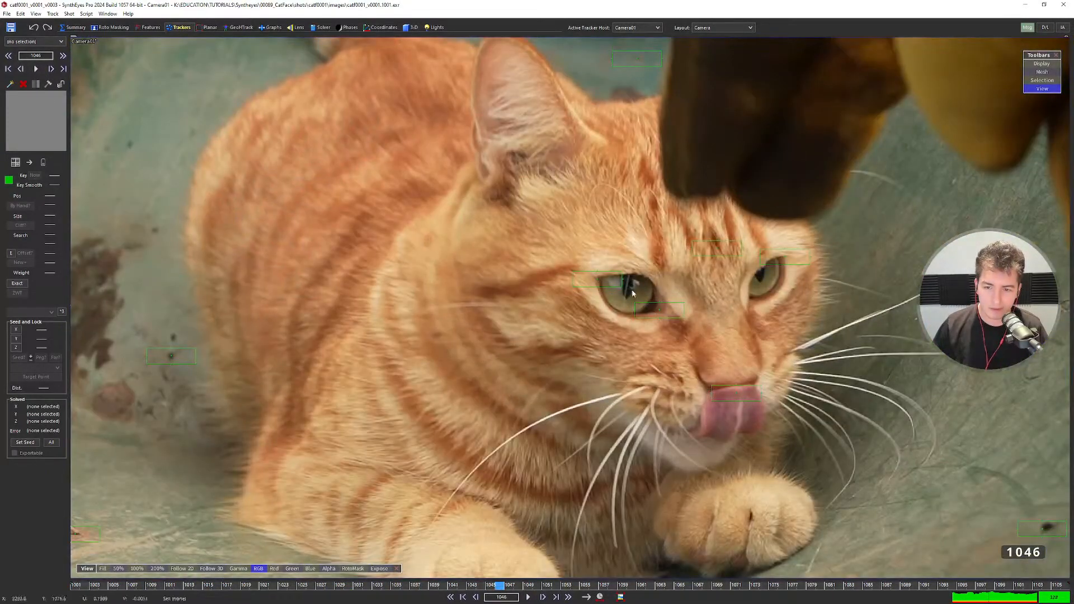
scroll(666, 339, down, 2)
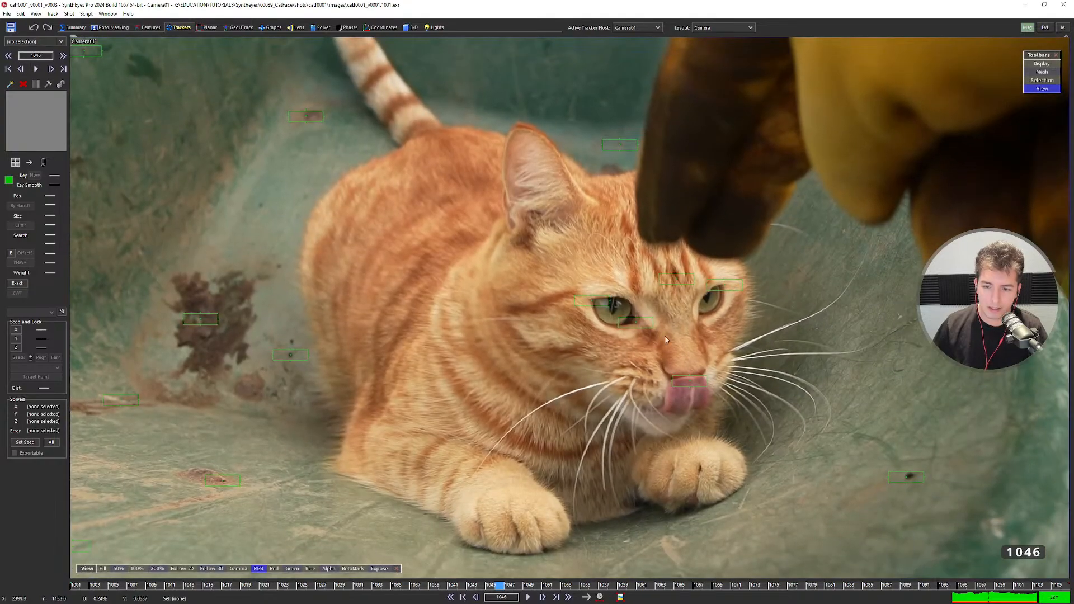
key(Left)
key(Left)
key(Left)
key(Left)
key(Left)
key(Left)
key(Left)
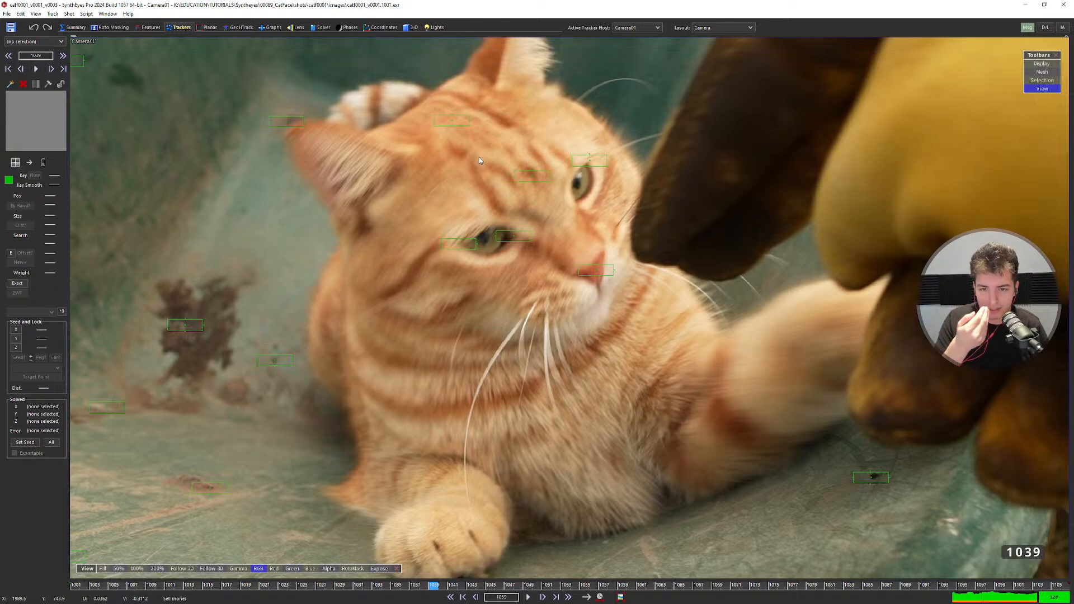
scroll(498, 208, down, 4)
key(Left)
key(Left)
key(Left)
key(Left)
key(Left)
key(Left)
key(Left)
key(Left)
key(Left)
key(Left)
key(Left)
key(Left)
key(Left)
key(Left)
key(Left)
key(Left)
key(Left)
key(Left)
key(Left)
key(Left)
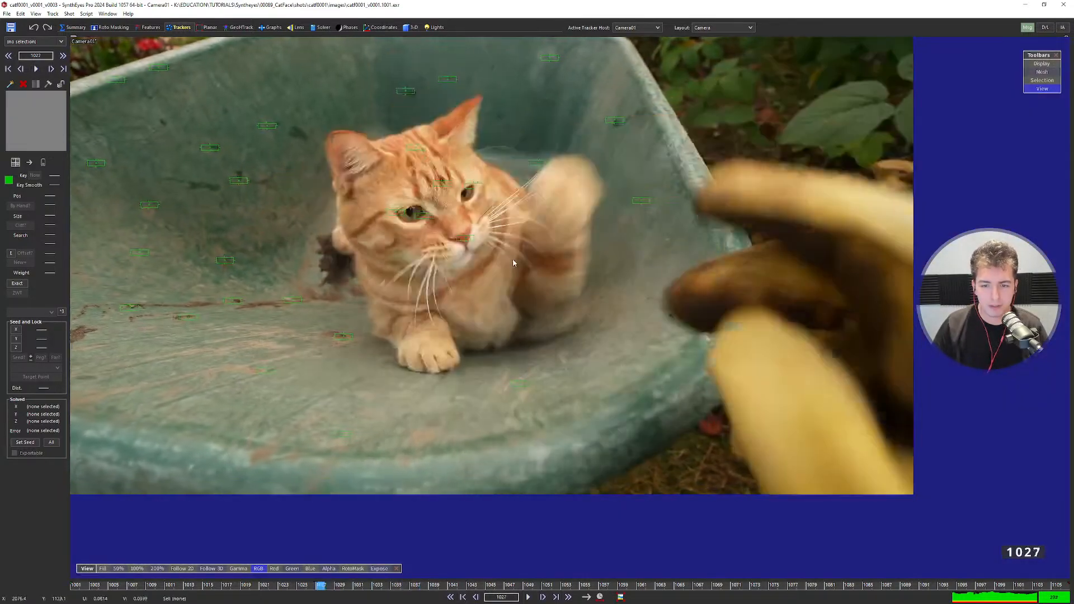
scroll(515, 297, down, 2)
key(Left)
key(Left)
key(Left)
key(Left)
key(Left)
key(Left)
key(Left)
key(Left)
key(Left)
key(Left)
key(Left)
scroll(446, 274, up, 2)
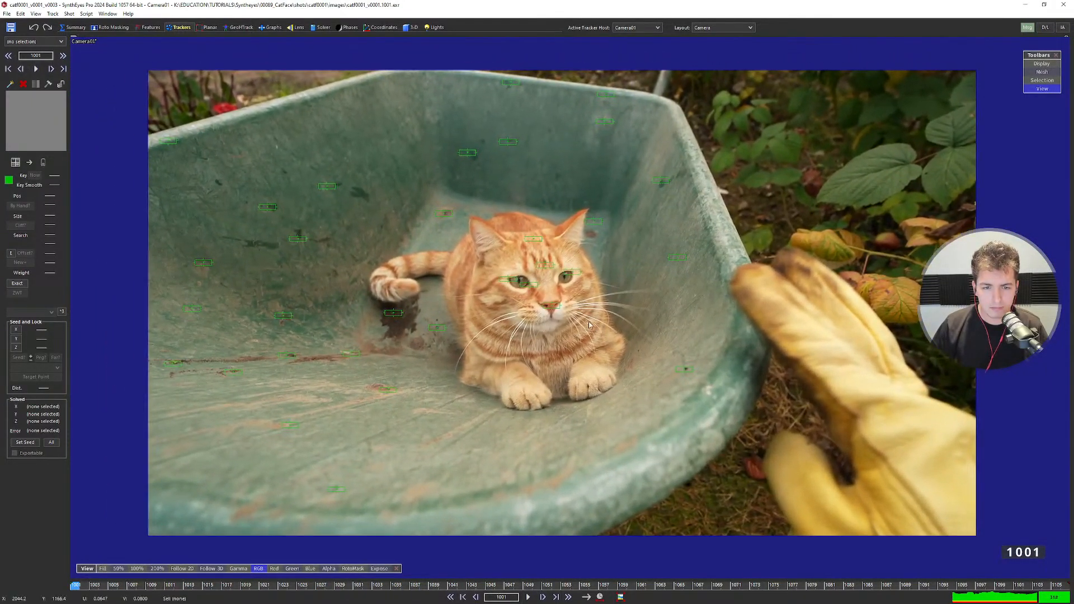
key(space)
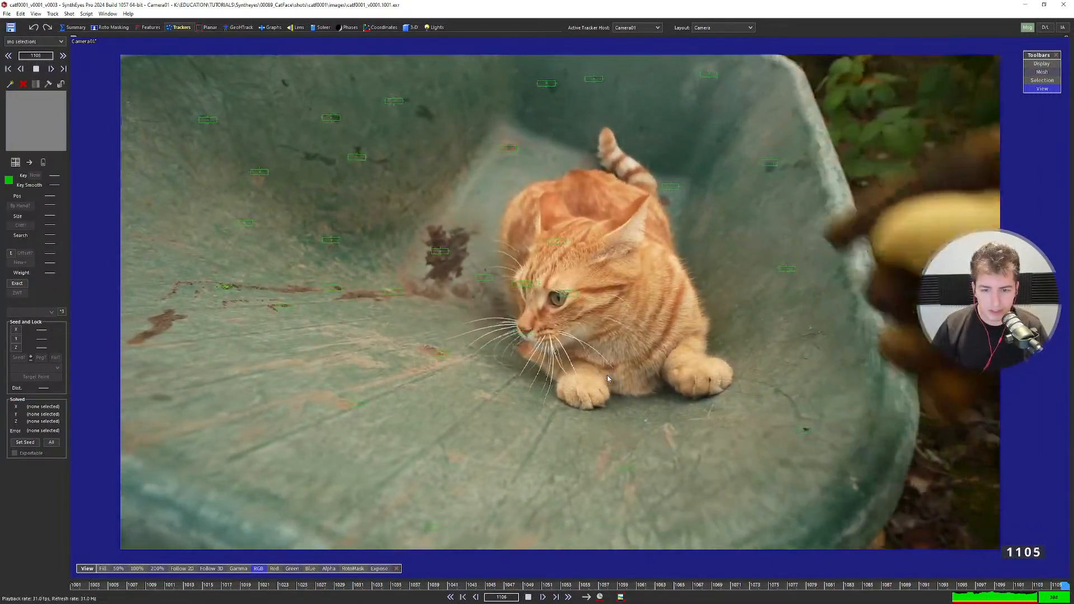
key(Home)
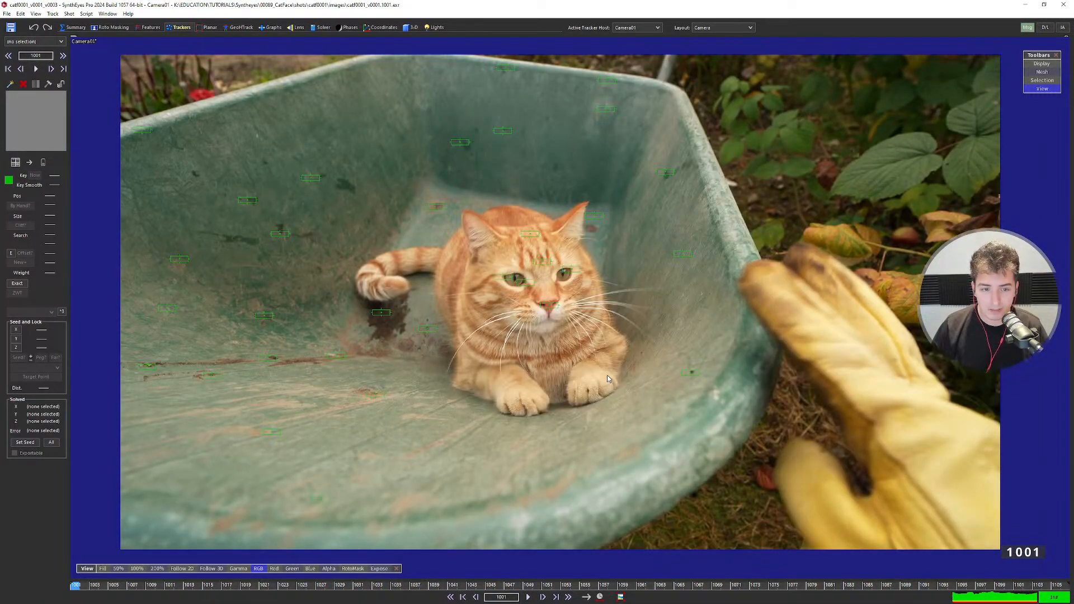
key(space)
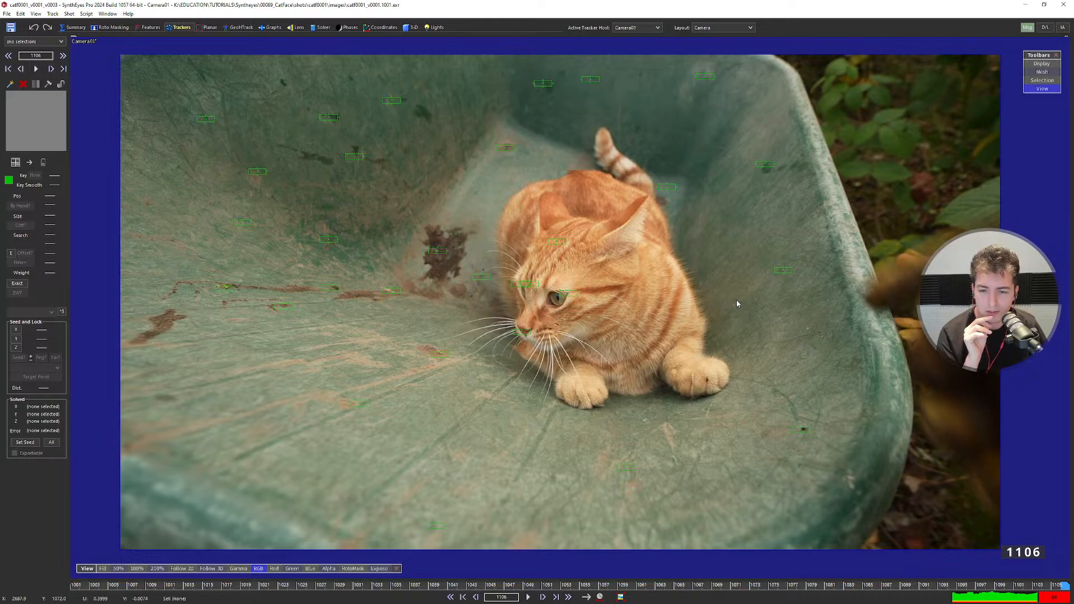
key(Home)
key(space)
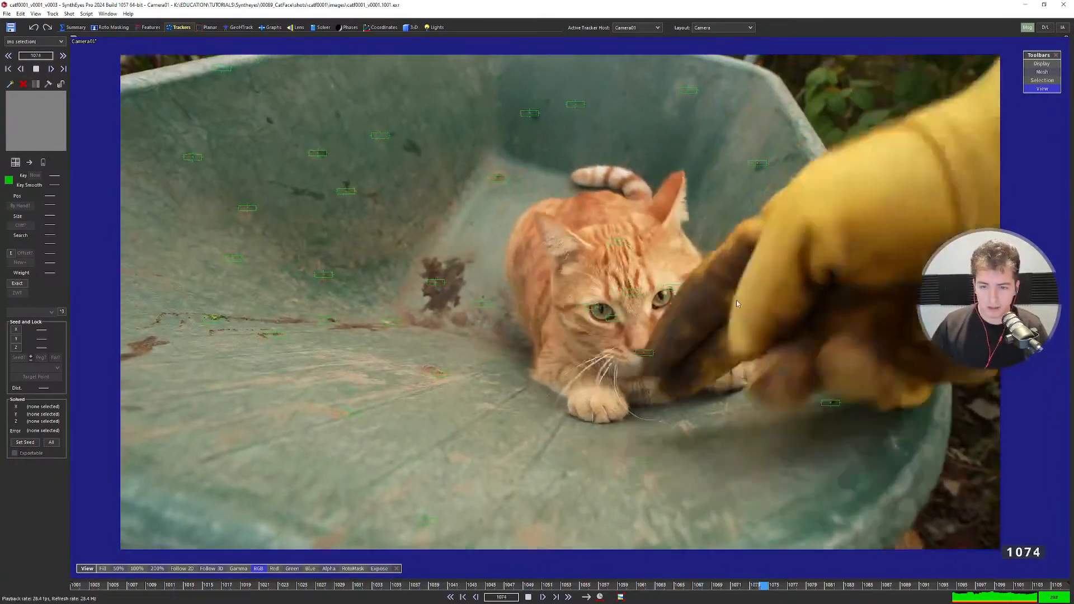
key(space)
key(Home)
scroll(639, 307, up, 2)
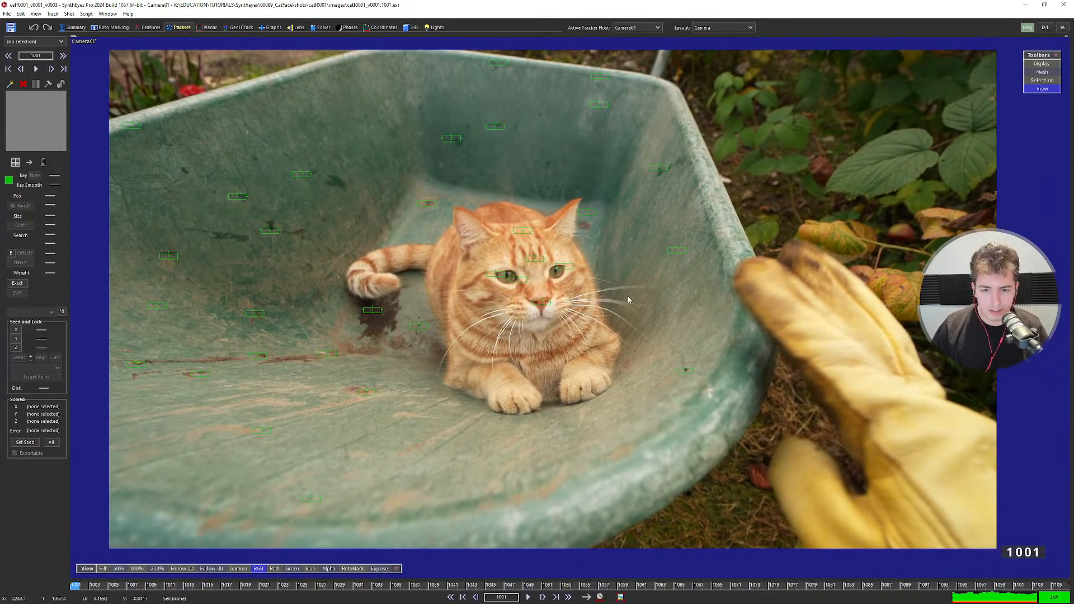
Place Tracker28 on the cat's nose, then clear the tracker selection.
click(549, 300)
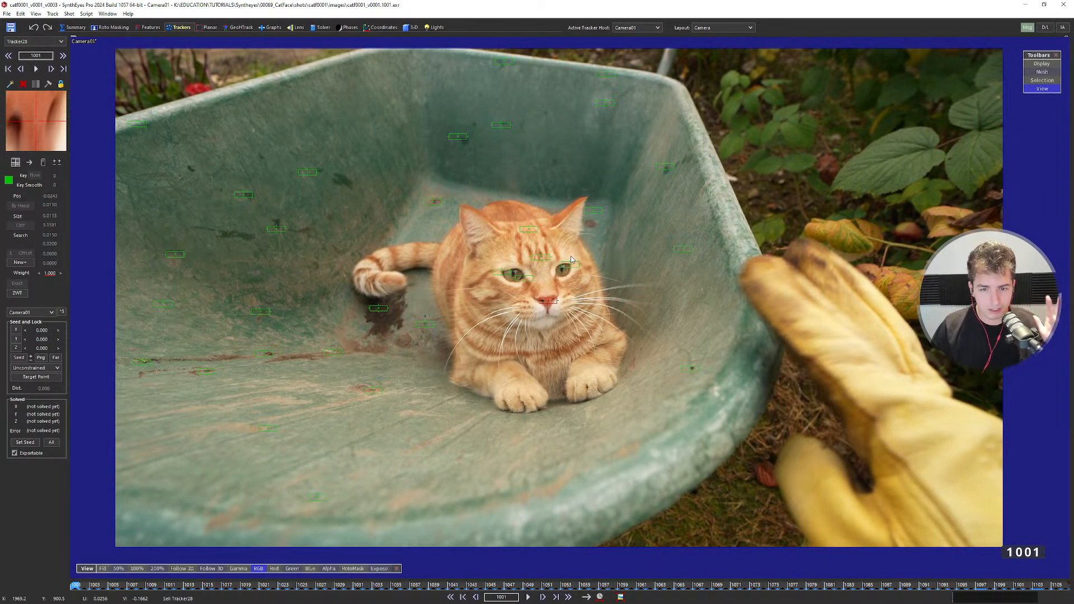
scroll(526, 327, up, 1)
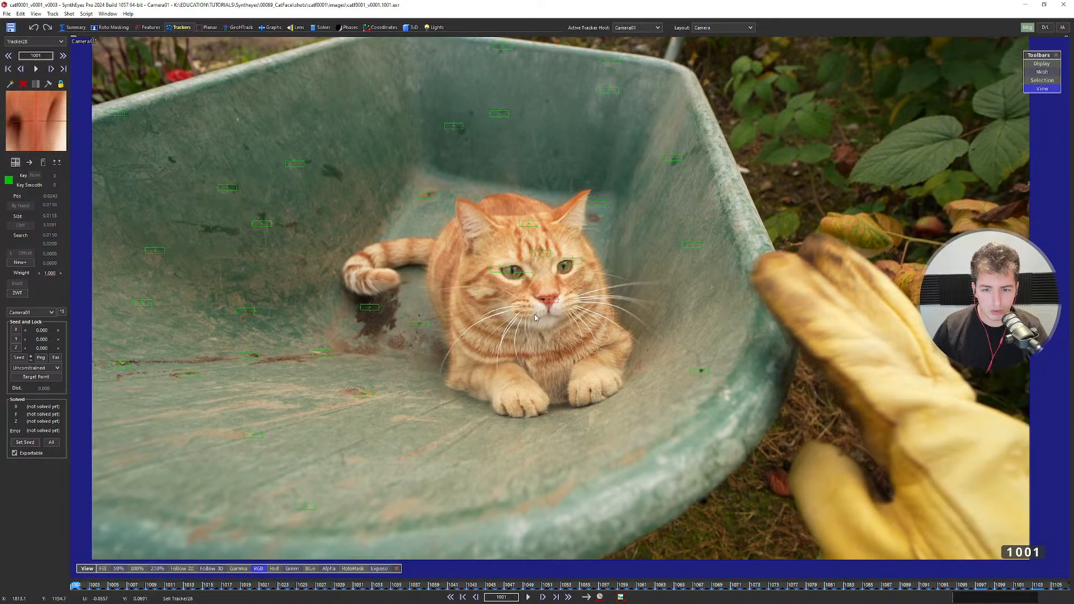
scroll(535, 329, down, 1)
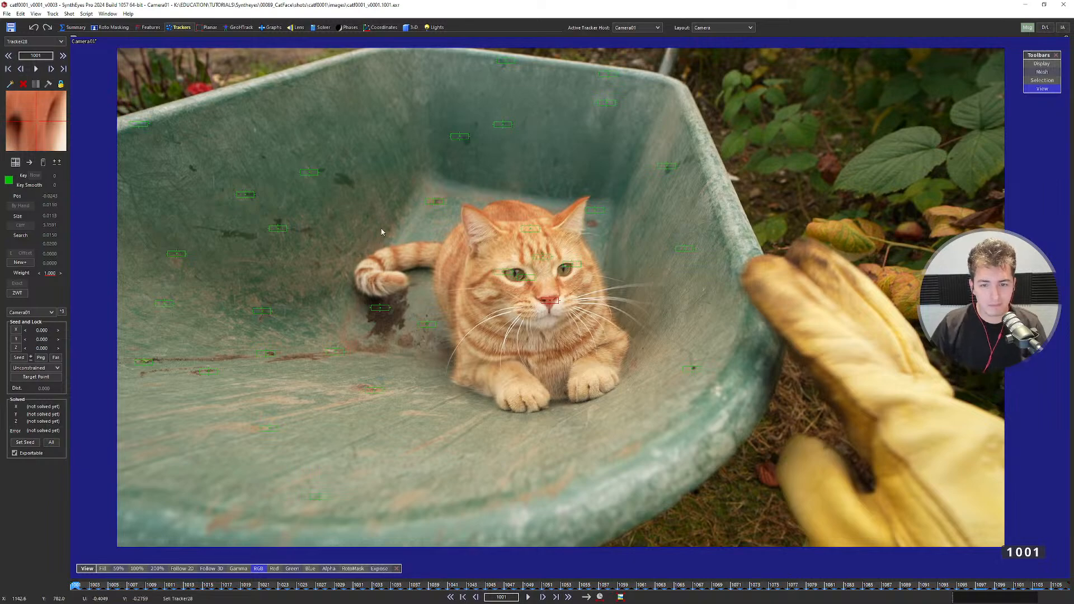
scroll(523, 324, down, 1)
scroll(523, 325, up, 1)
click(486, 436)
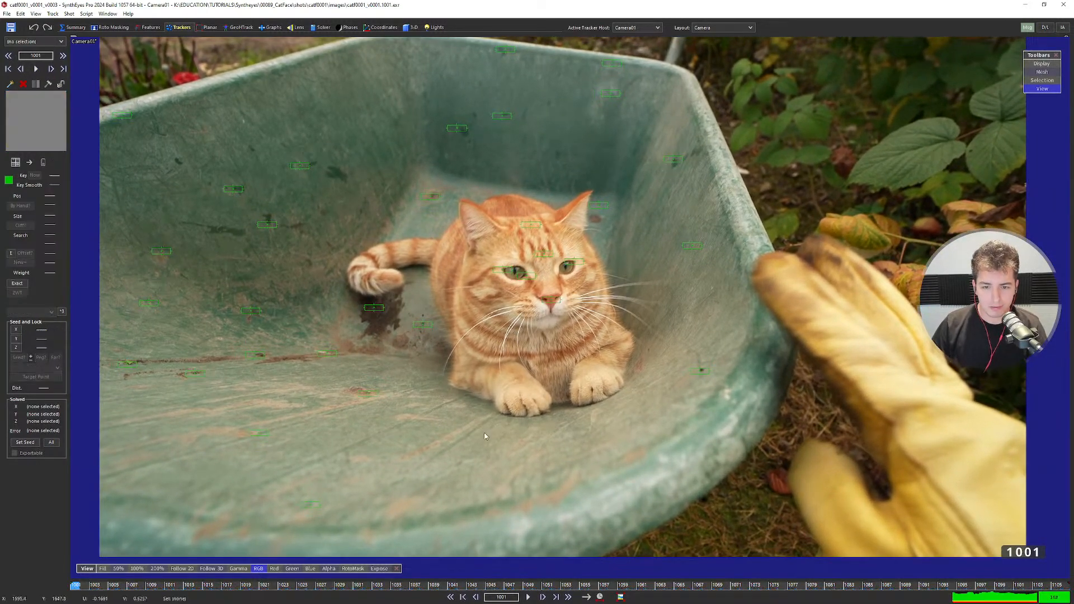
drag(374, 567, 378, 493)
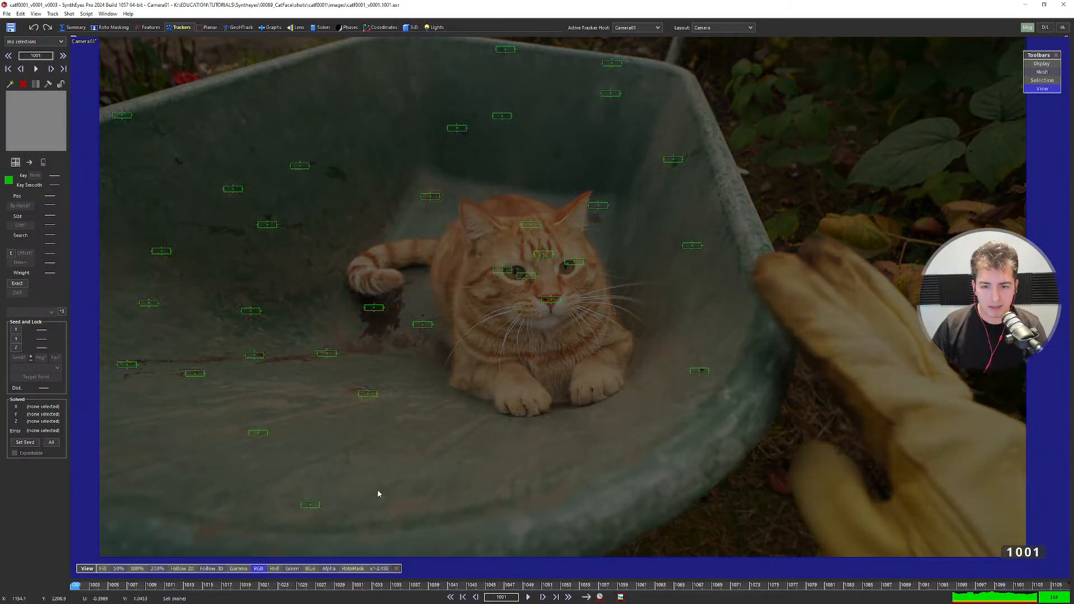
key(space)
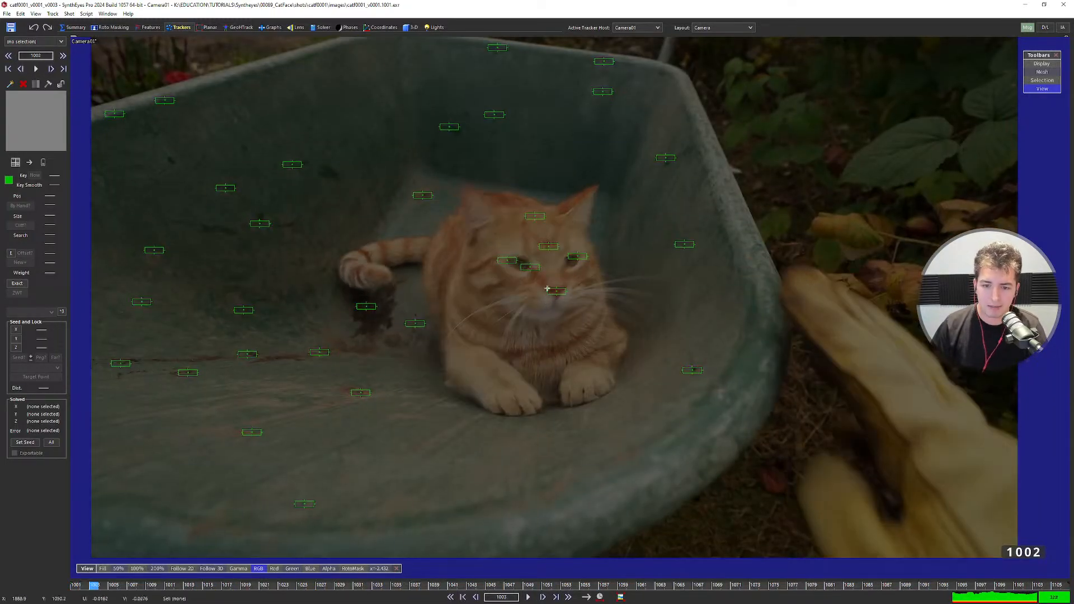
key(space)
key(Right)
key(Right)
key(Right)
key(Right)
key(Right)
key(Right)
key(Right)
key(Right)
key(Right)
key(Right)
key(Right)
key(Right)
key(Right)
key(Right)
key(Right)
key(Right)
key(Right)
key(Right)
key(Right)
key(Right)
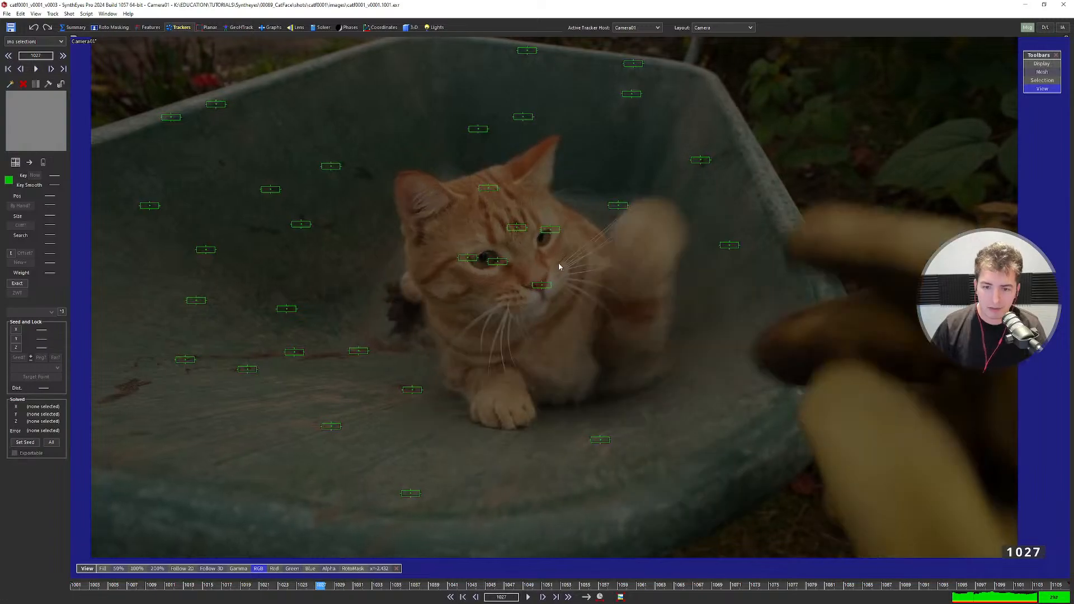
key(Right)
key(Right)
key(Right)
key(Right)
key(Right)
key(Right)
key(Right)
key(Right)
key(Right)
key(Right)
key(Right)
key(Right)
key(Right)
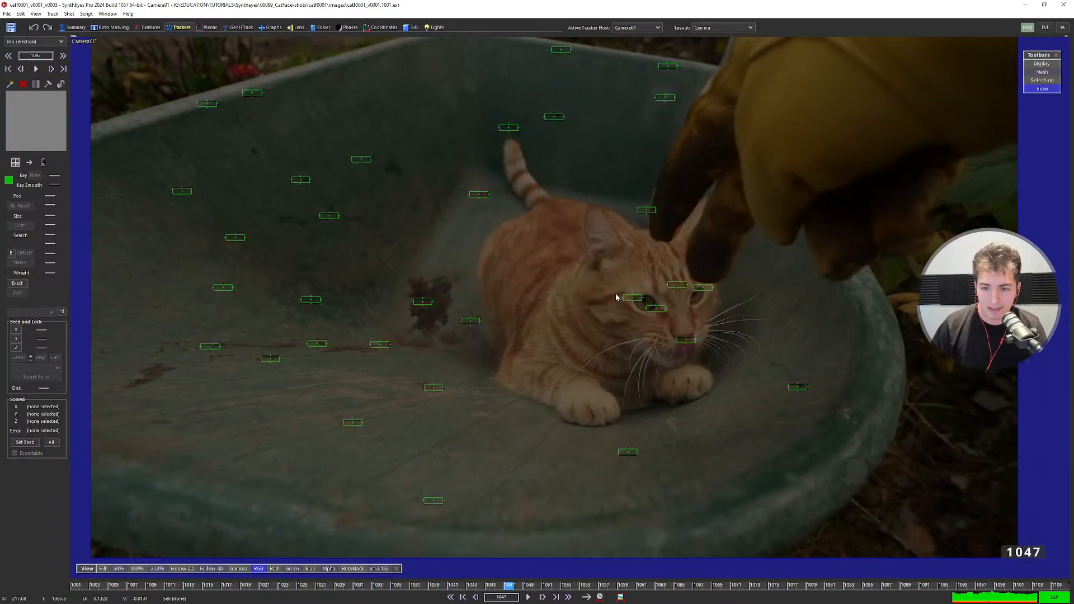
key(Right)
key(Right)
key(Right)
key(Right)
key(Right)
key(Right)
key(Right)
key(Right)
key(Right)
key(Right)
key(Right)
key(Right)
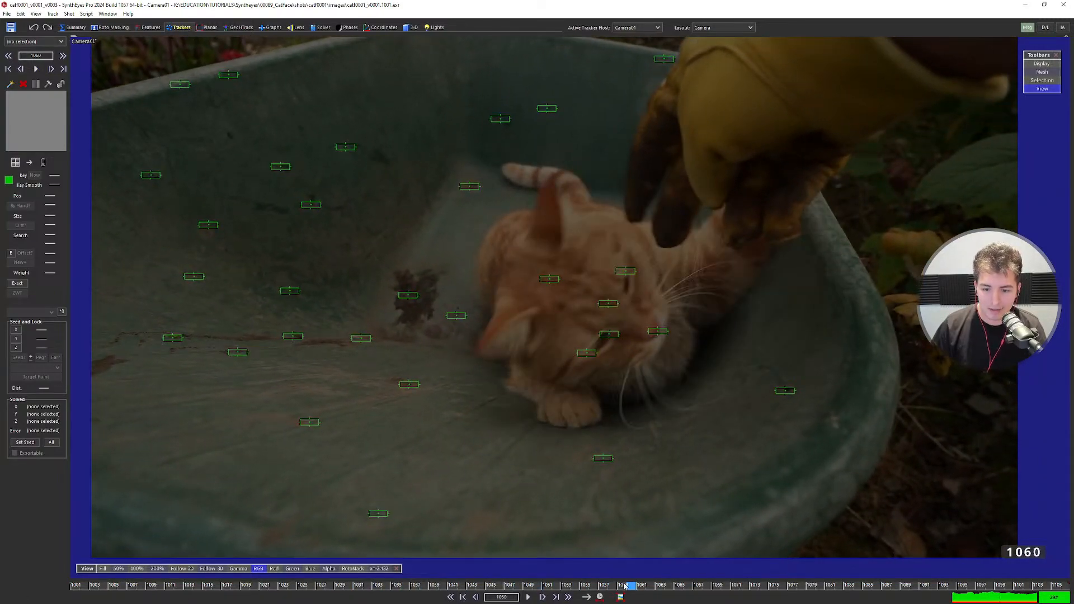
drag(625, 586, 834, 575)
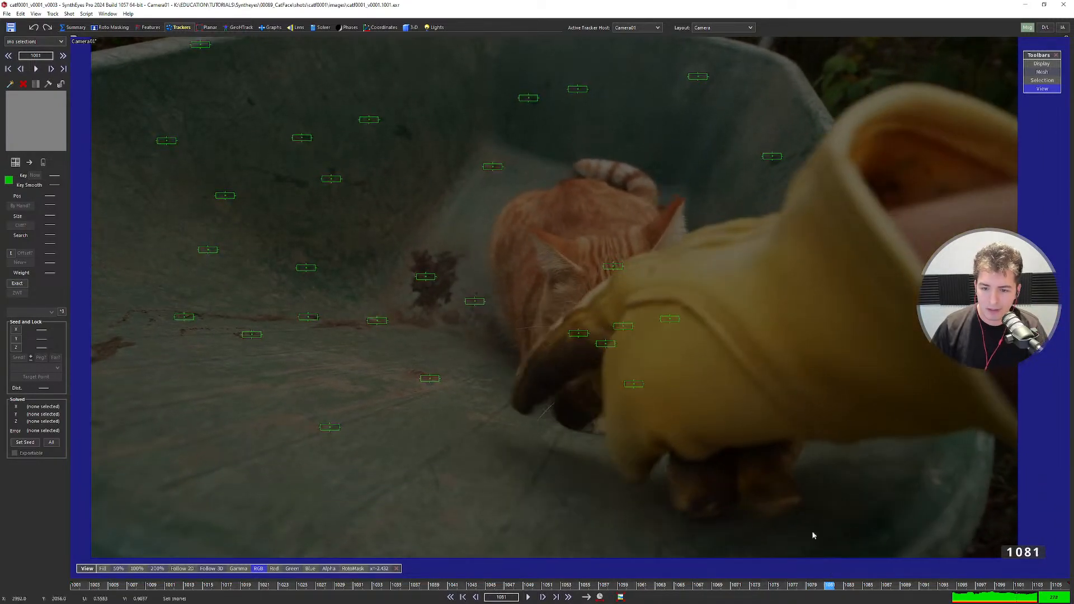
scroll(639, 352, up, 2)
key(Right)
key(Right)
key(Left)
key(Left)
key(Left)
key(Left)
key(Left)
key(Left)
key(Left)
key(Left)
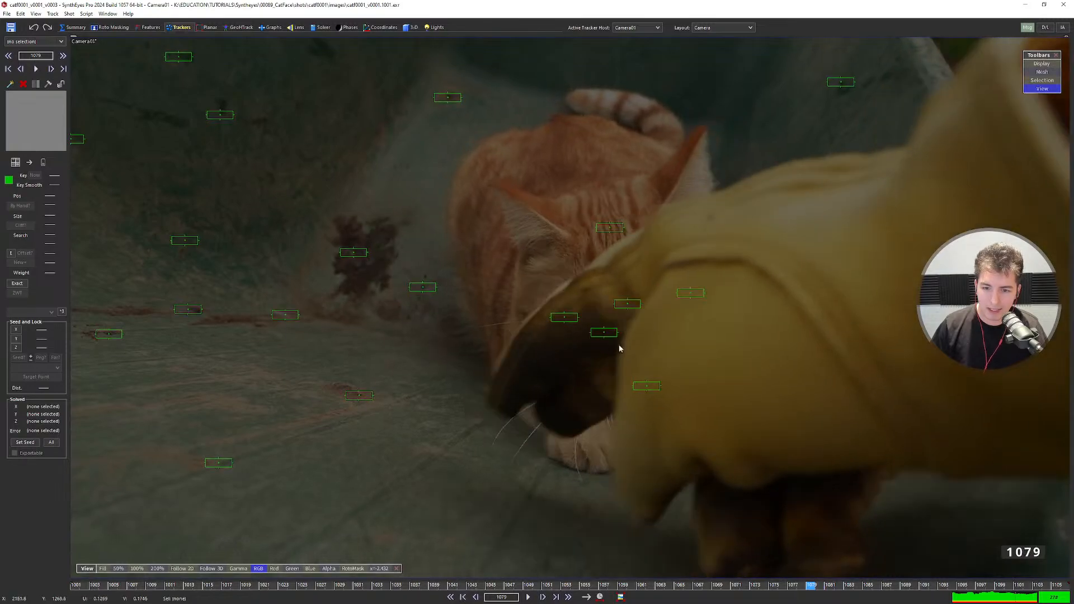
key(Right)
key(Right)
key(Right)
key(Right)
key(Right)
key(Right)
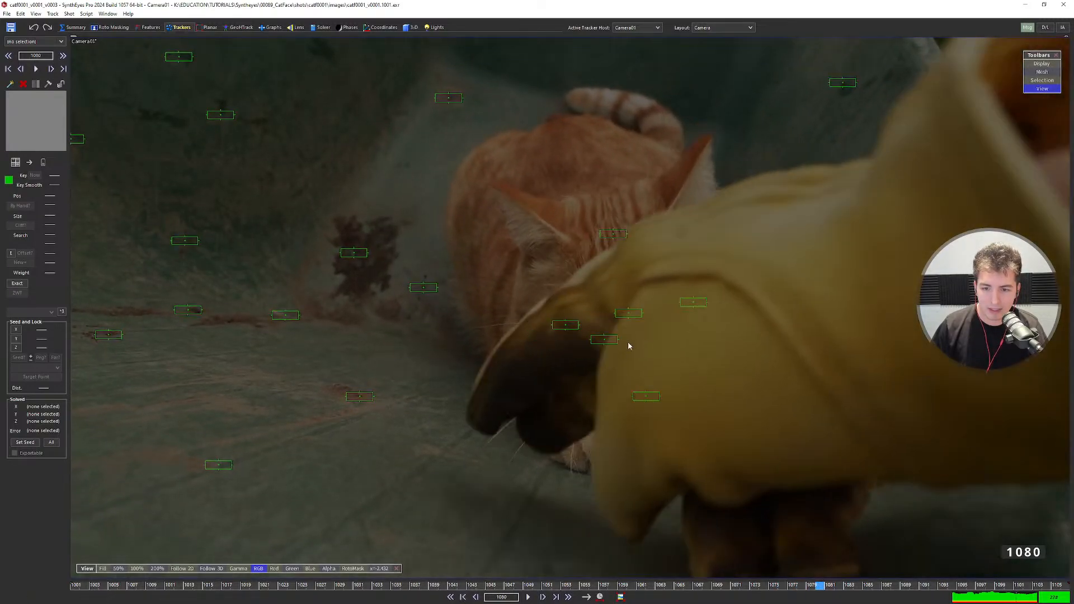
key(Right)
key(Right)
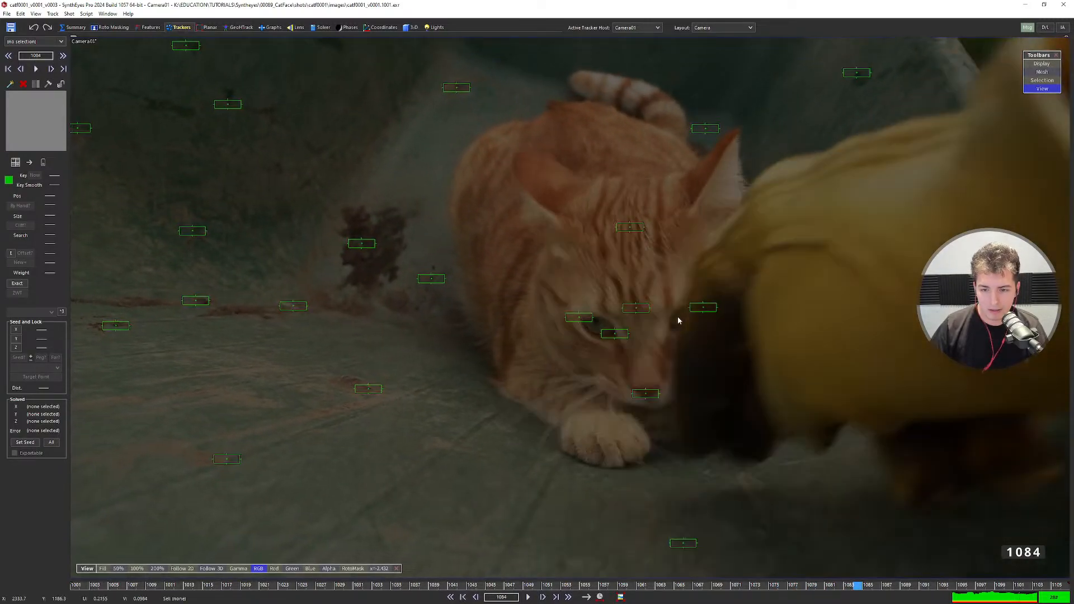
key(Right)
key(Left)
key(Left)
key(Left)
key(Left)
key(Left)
key(Left)
key(Left)
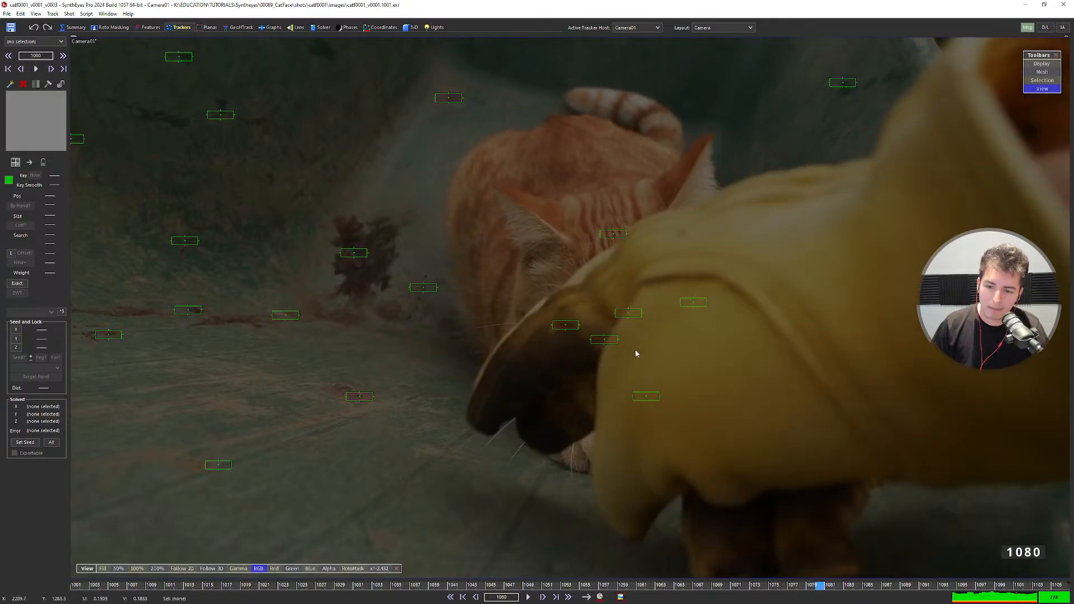
key(Left)
key(Left)
key(Left)
key(Left)
key(Left)
key(Left)
key(Left)
key(Left)
key(Left)
key(Left)
key(Left)
key(Left)
key(Left)
key(Left)
key(Left)
key(Left)
key(Left)
key(Left)
key(Left)
key(Left)
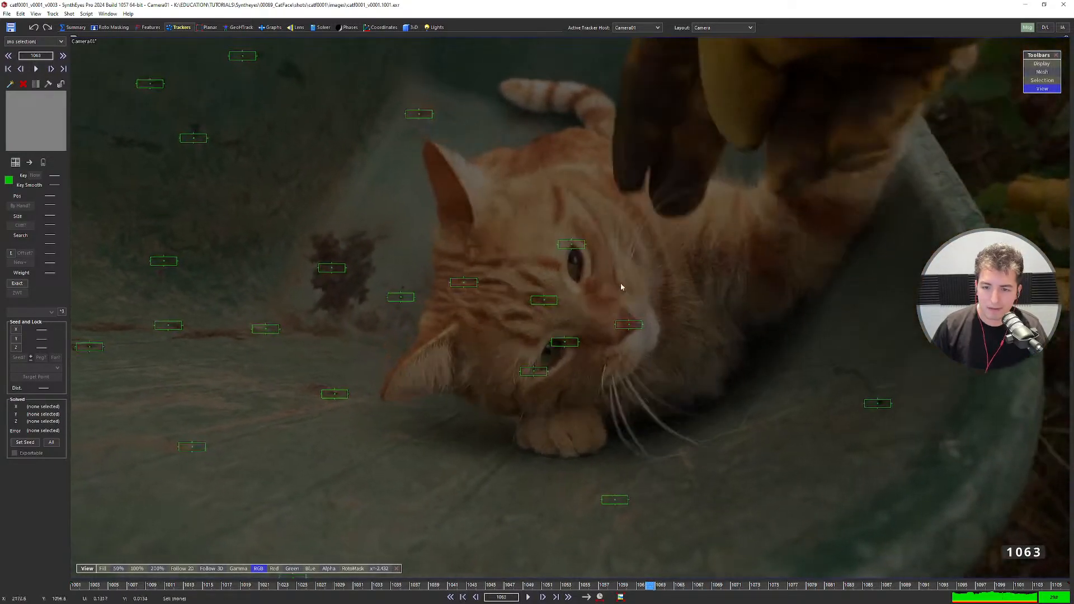
key(Left)
key(Left)
key(Left)
key(Left)
scroll(587, 300, down, 5)
middle_drag(576, 293, 581, 318)
scroll(582, 316, up, 2)
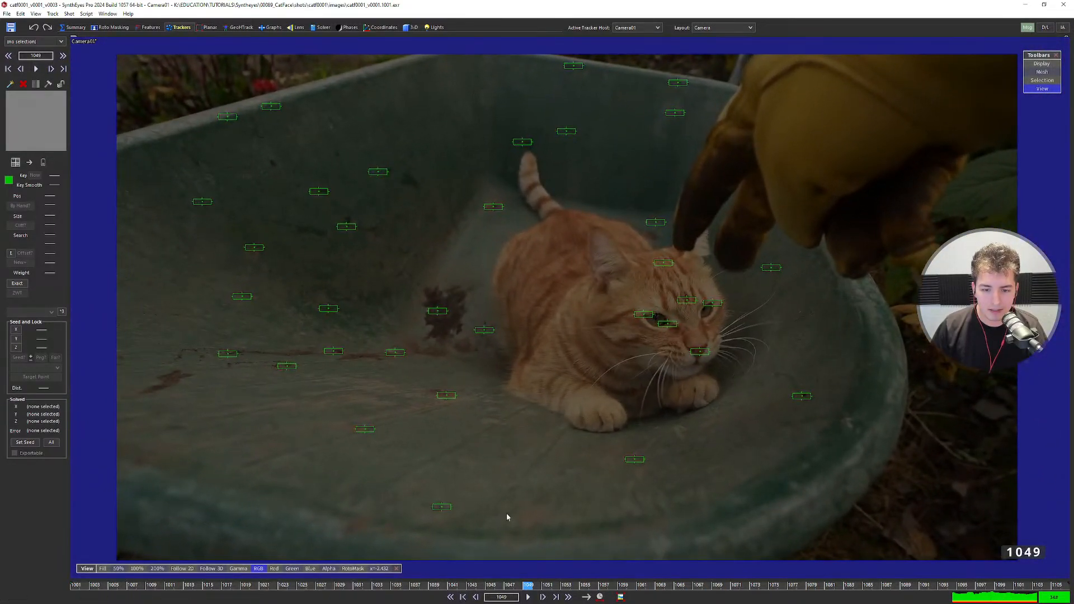
mouse_move(509, 585)
mouse_down()
mouse_move(245, 586)
mouse_move(635, 571)
mouse_move(916, 582)
mouse_up()
click(594, 341)
shift+click(639, 383)
scroll(638, 383, up, 4)
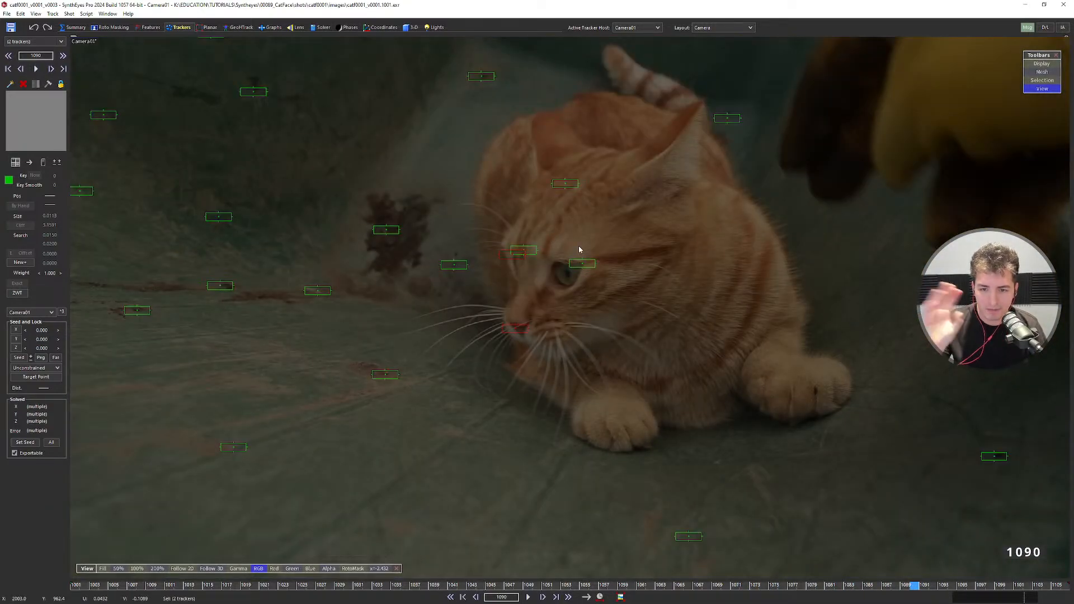
key(space)
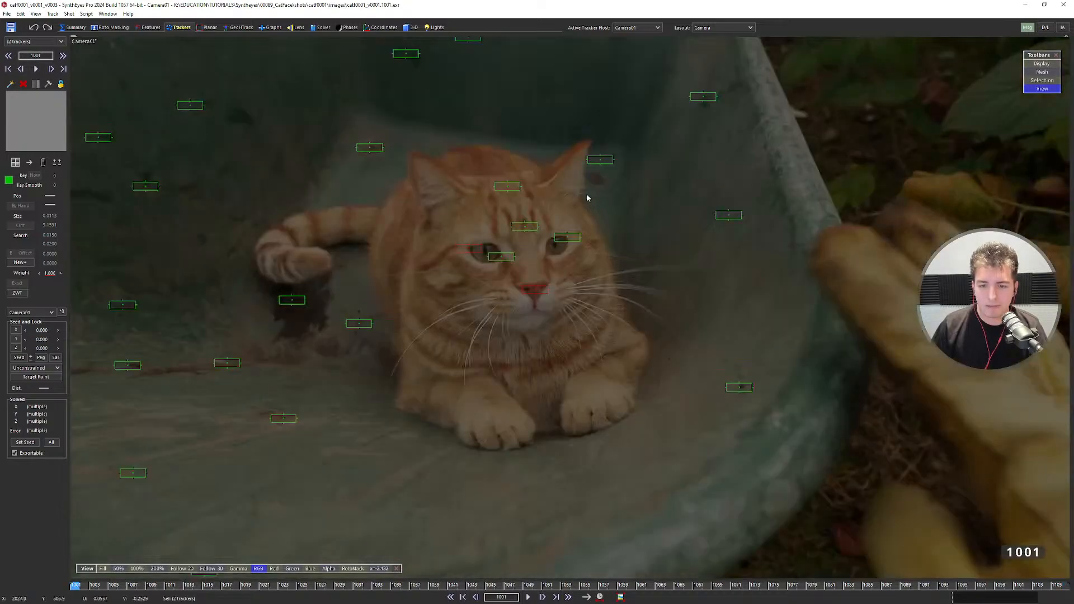
Add a new moving object, Object01, to the shot from the Shot menu.
scroll(501, 285, down, 3)
middle_drag(499, 320, 525, 343)
click(463, 284)
click(85, 13)
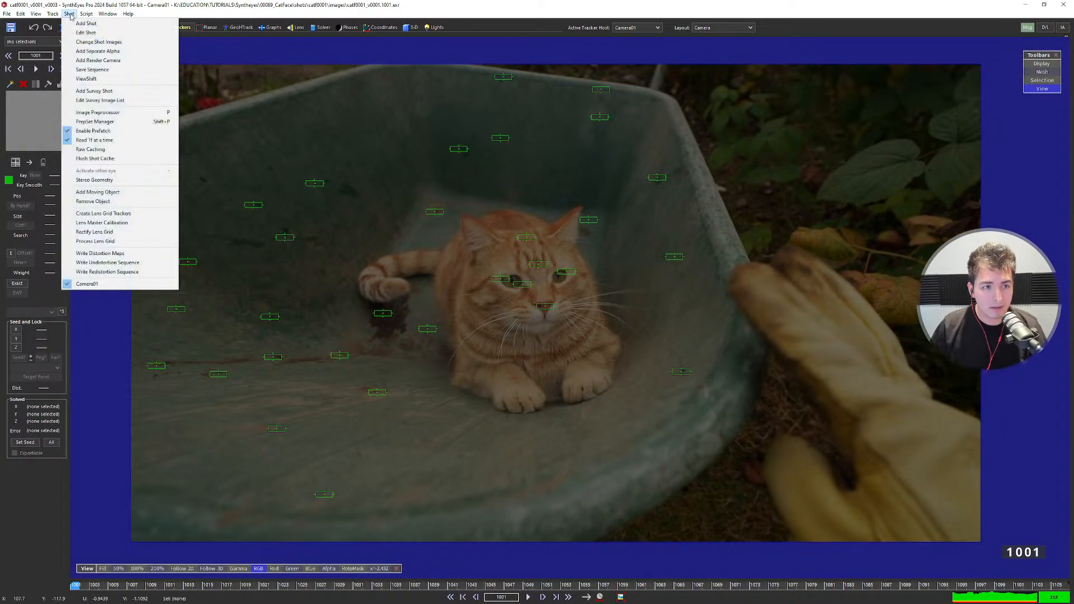
click(128, 192)
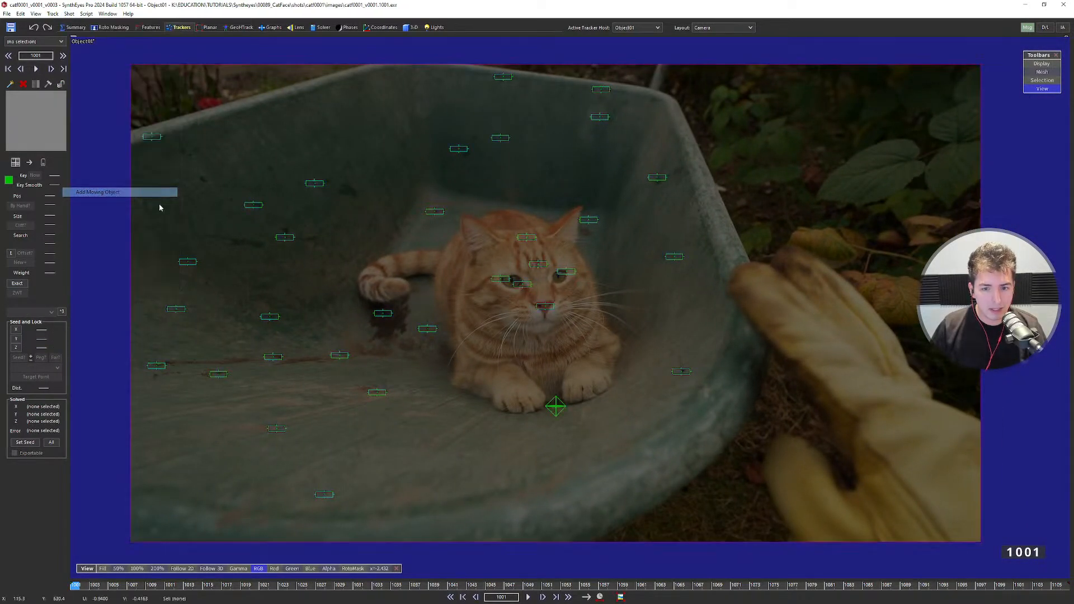
Select a tracker near the cat's eye, then select all trackers with Ctrl+A.
scroll(531, 305, up, 2)
click(524, 283)
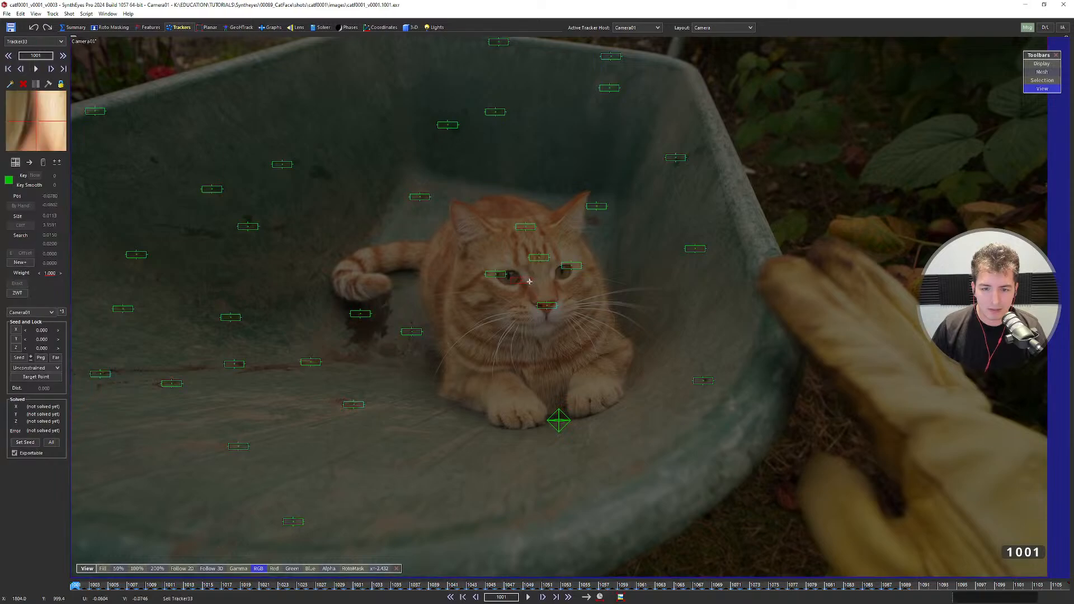
scroll(525, 284, down, 4)
scroll(526, 292, up, 2)
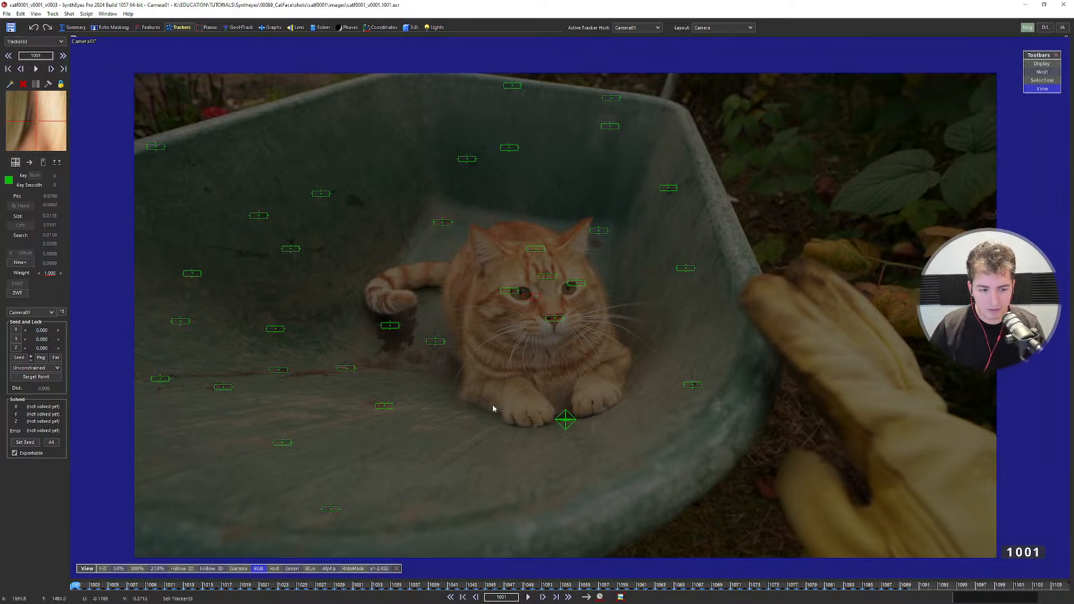
key(ctrl+a)
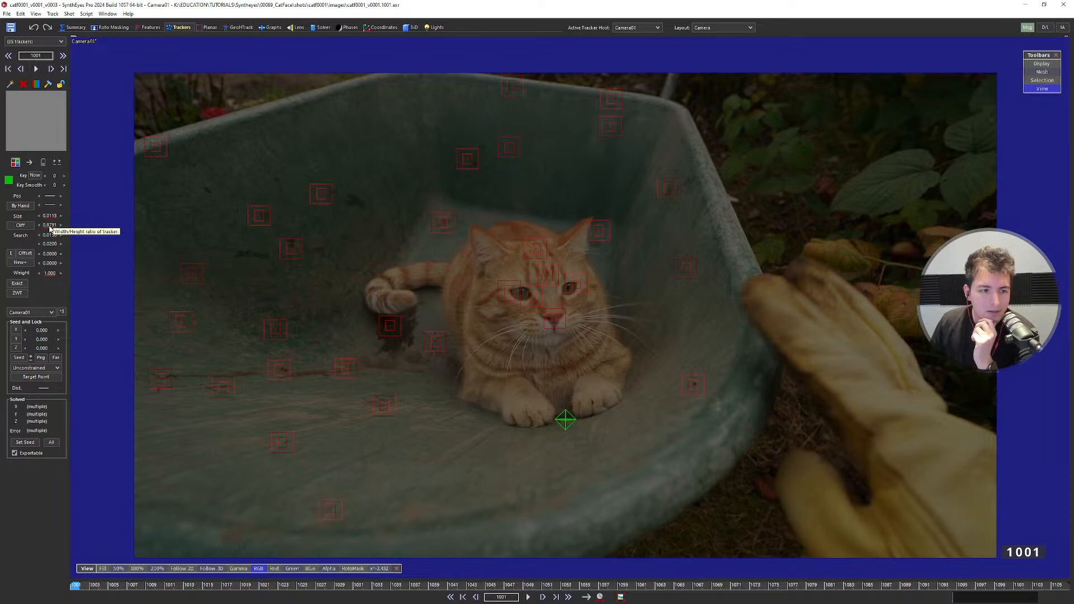
Shrink all selected trackers' boxes, then deselect and play back to check them.
drag(69, 217, 53, 224)
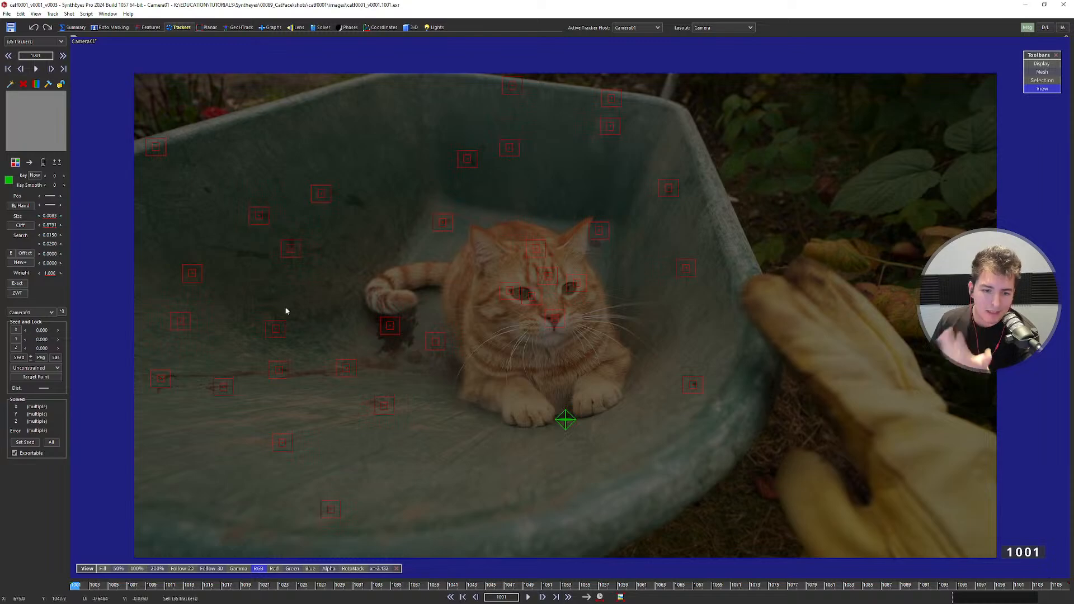
click(478, 267)
key(space)
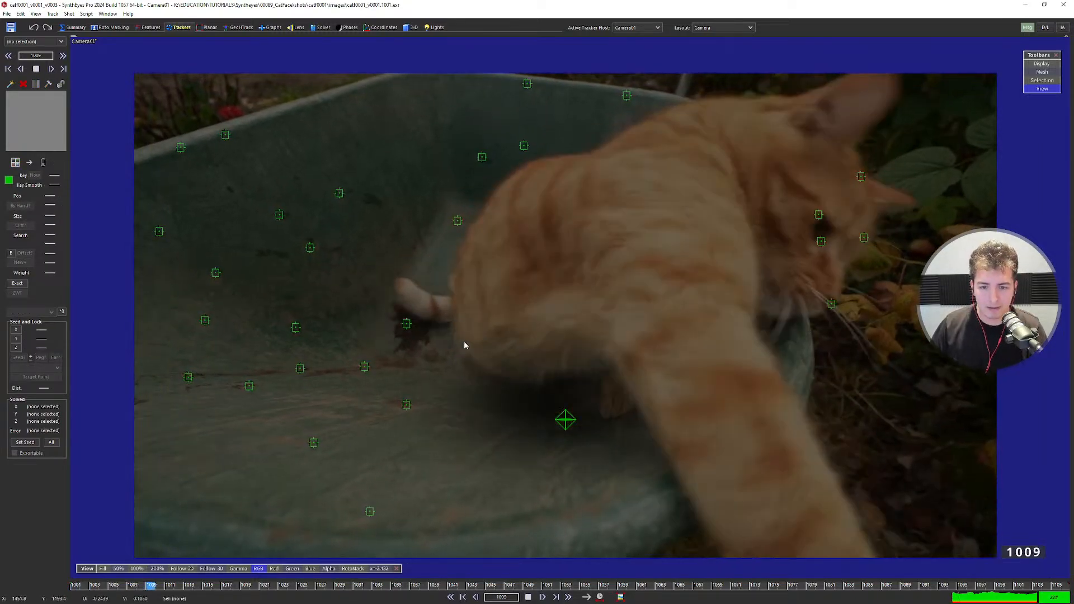
key(space)
key(shift+a)
Reset the viewport exposure, then darken it again and replay the shot.
middle_drag(471, 389, 456, 381)
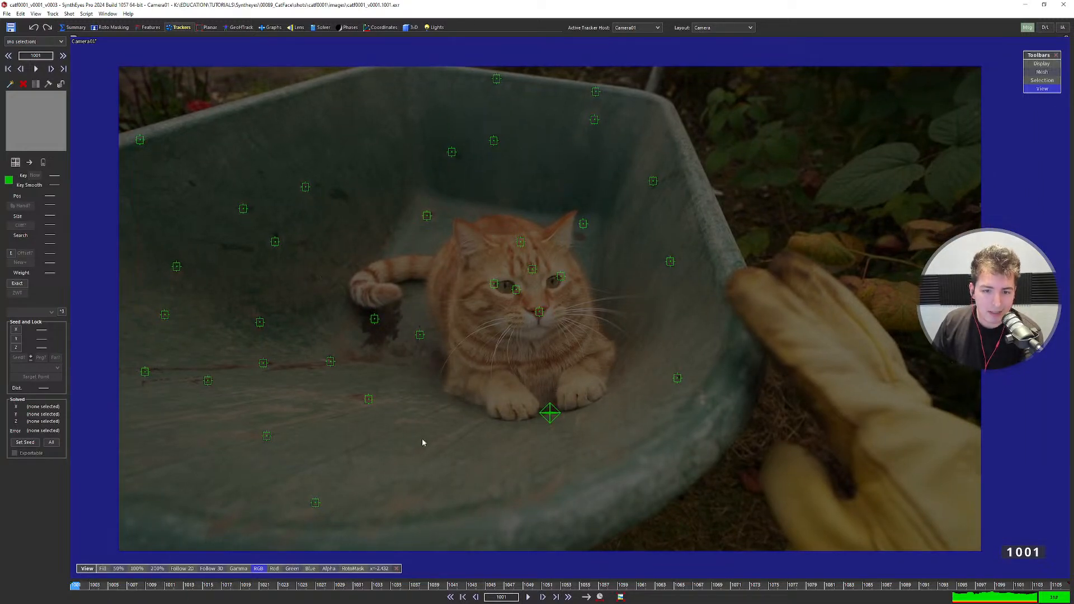
click(378, 570)
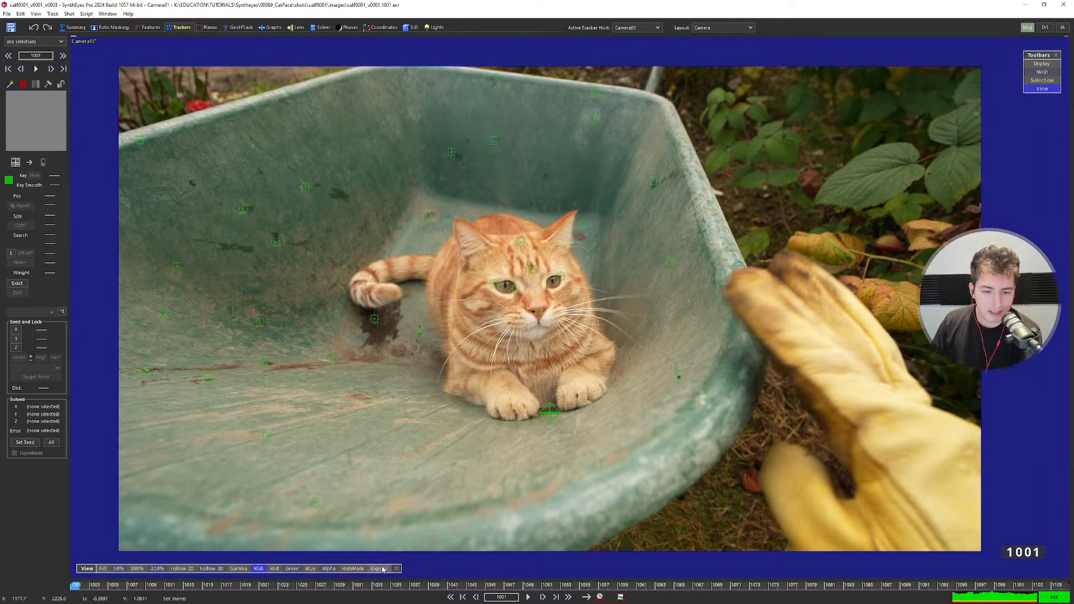
drag(379, 570, 441, 347)
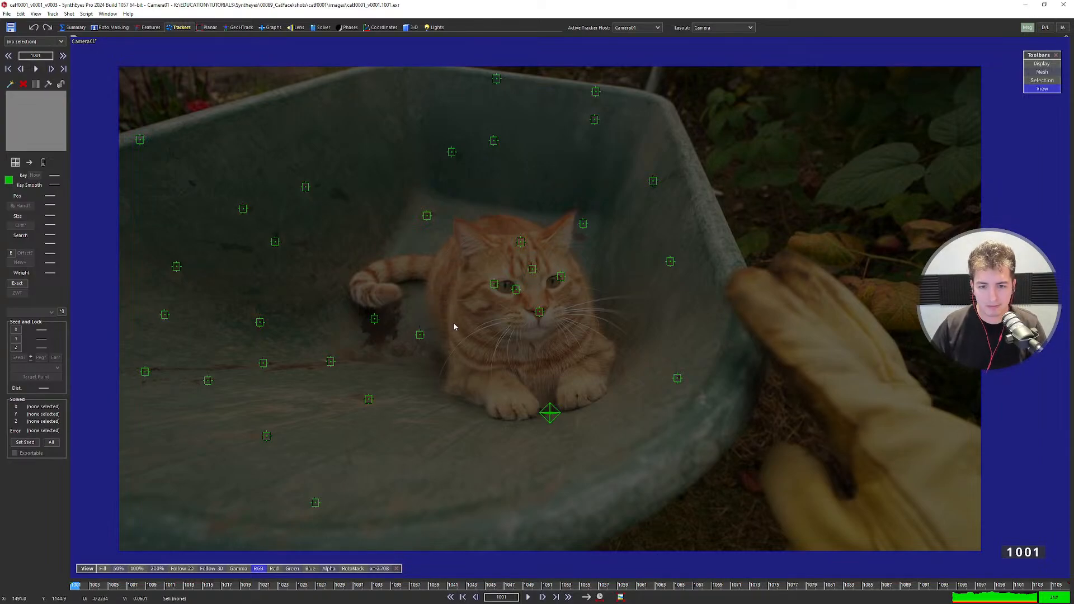
key(space)
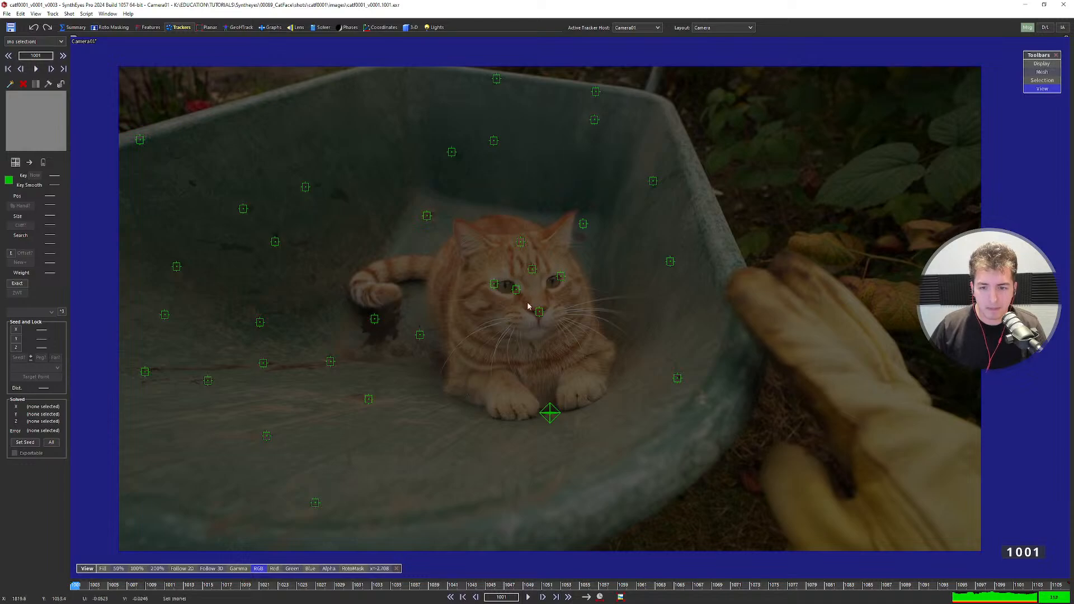
Float the Hierarchy View beside the footage with Camera01's tracker list collapsed.
click(515, 289)
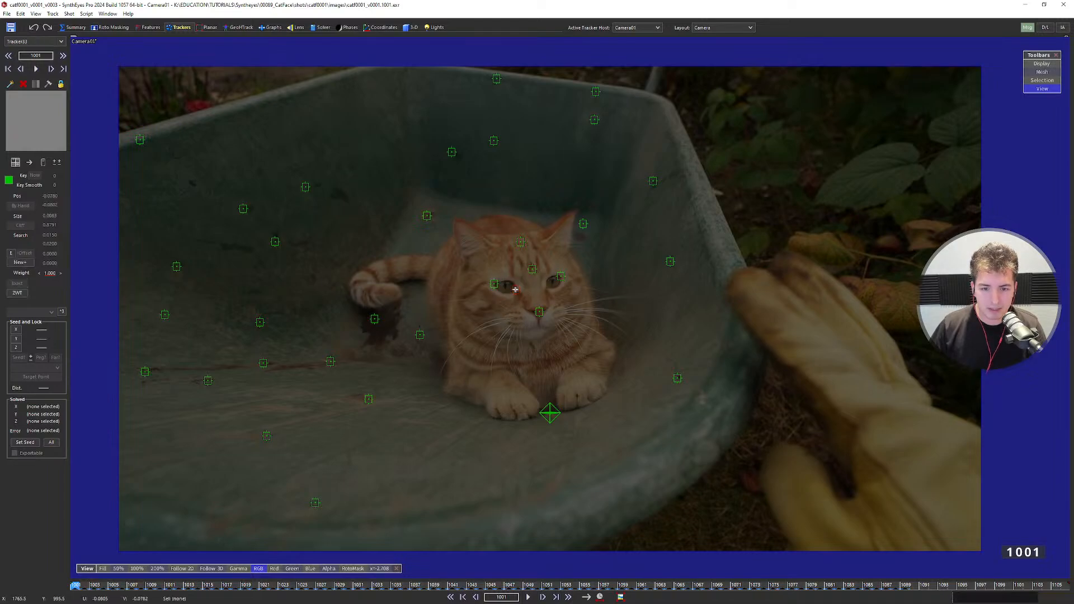
click(108, 14)
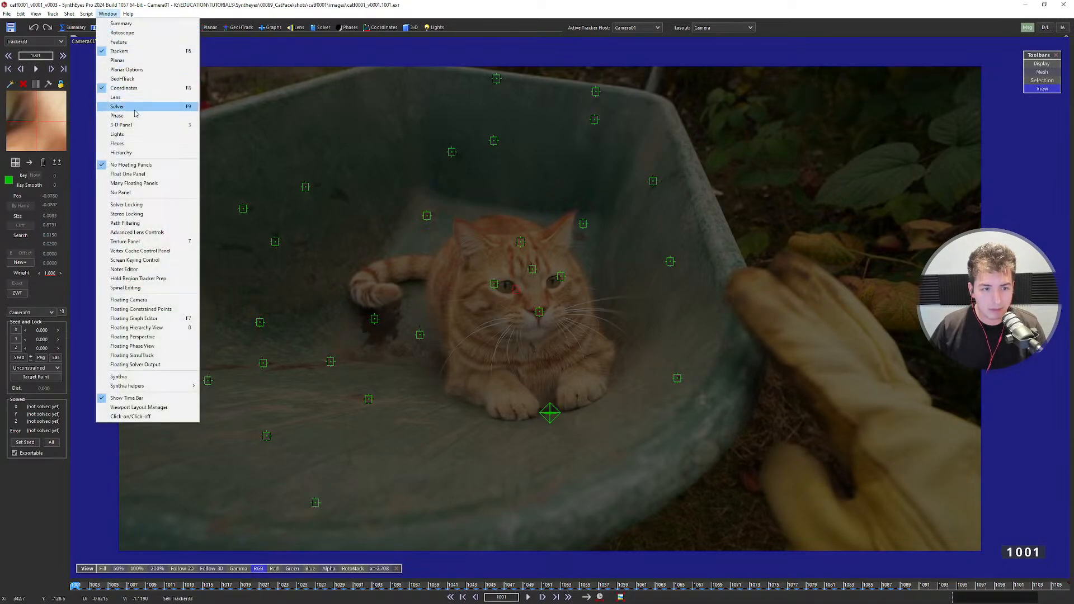
click(148, 327)
drag(667, 136, 728, 138)
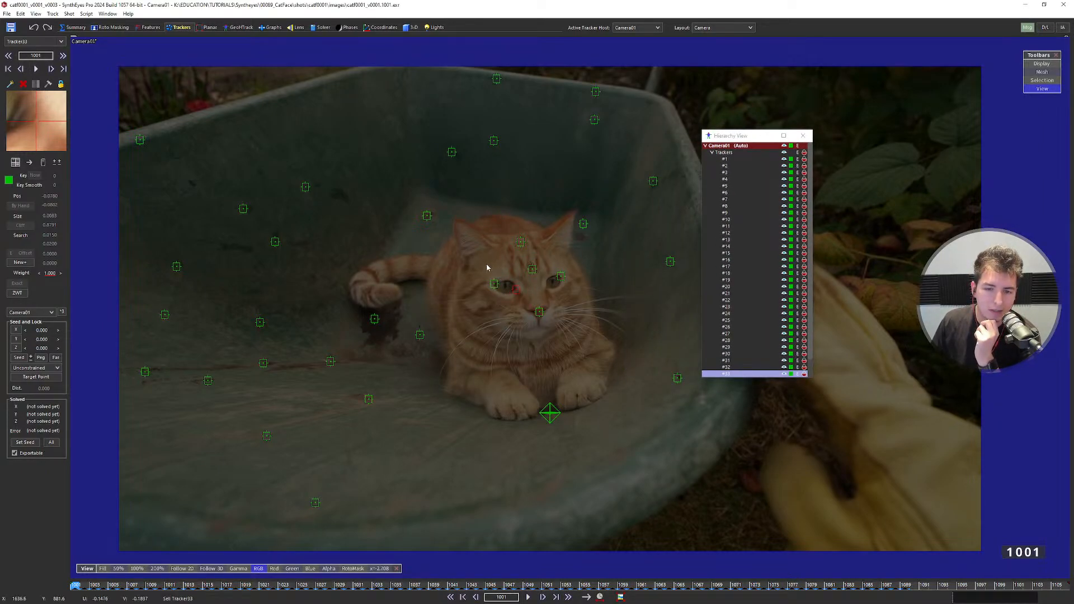
click(711, 153)
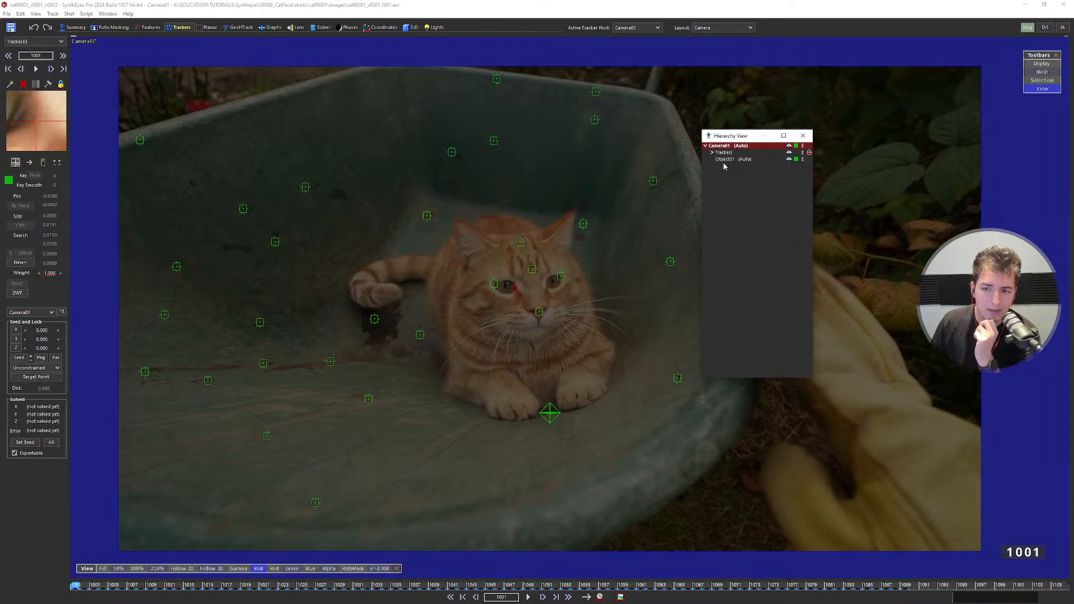
Lasso the six cat-face trackers and assign them to Object01 as tracker host.
drag(472, 228, 585, 327)
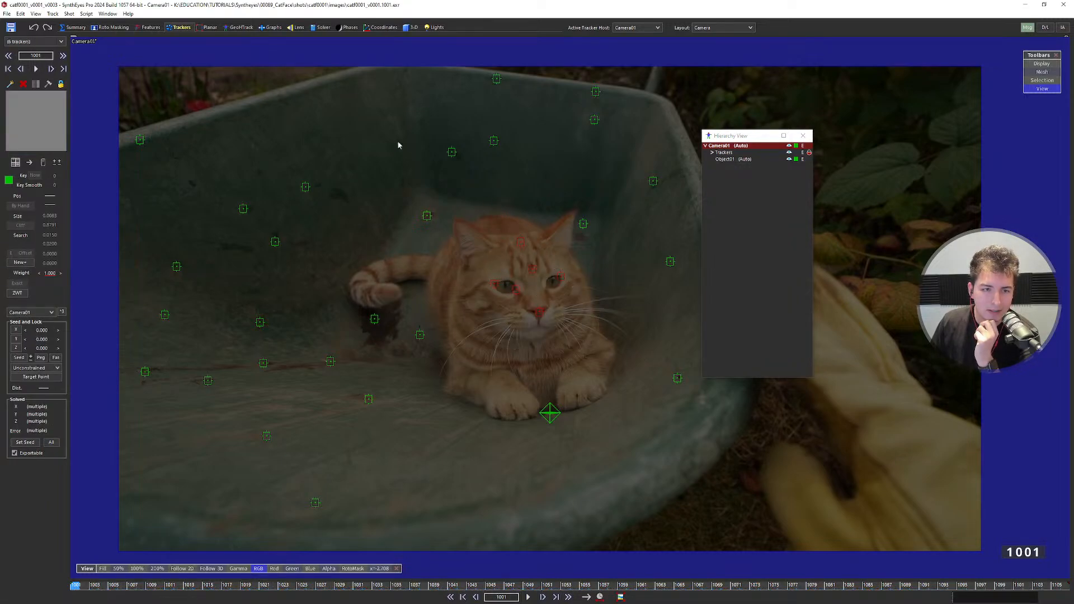
click(35, 313)
click(23, 330)
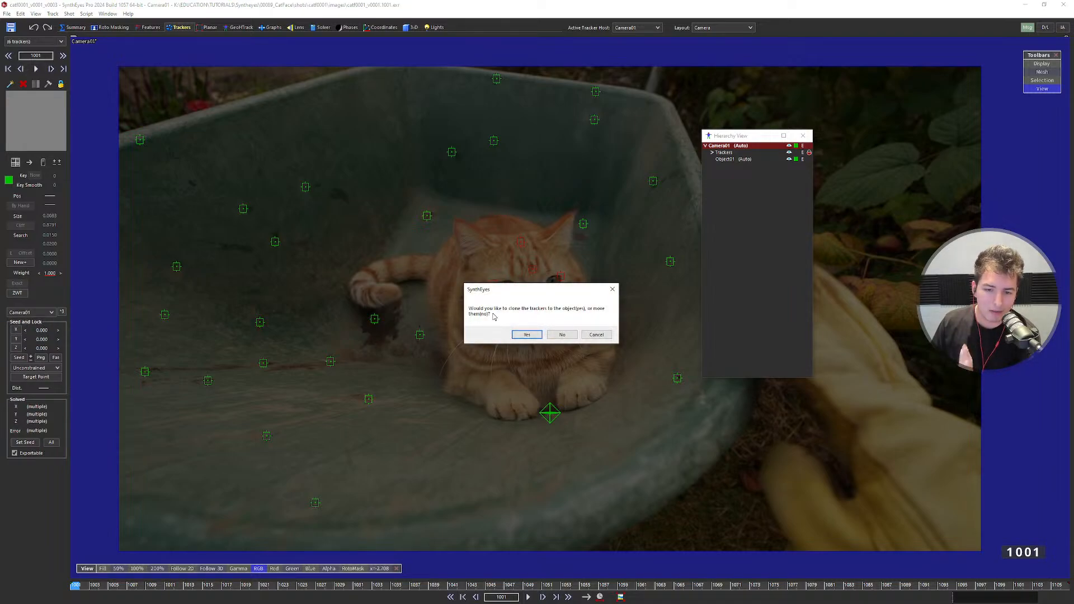
Undo the first reassignment and drag trackers #28–#33 under Object01 in the hierarchy.
click(559, 335)
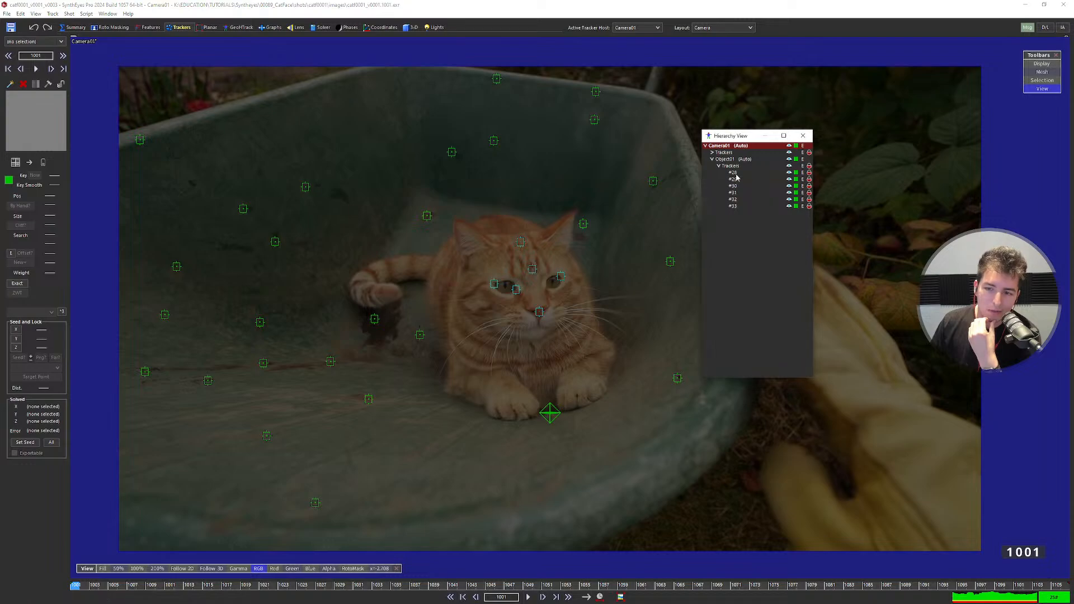
key(ctrl+z)
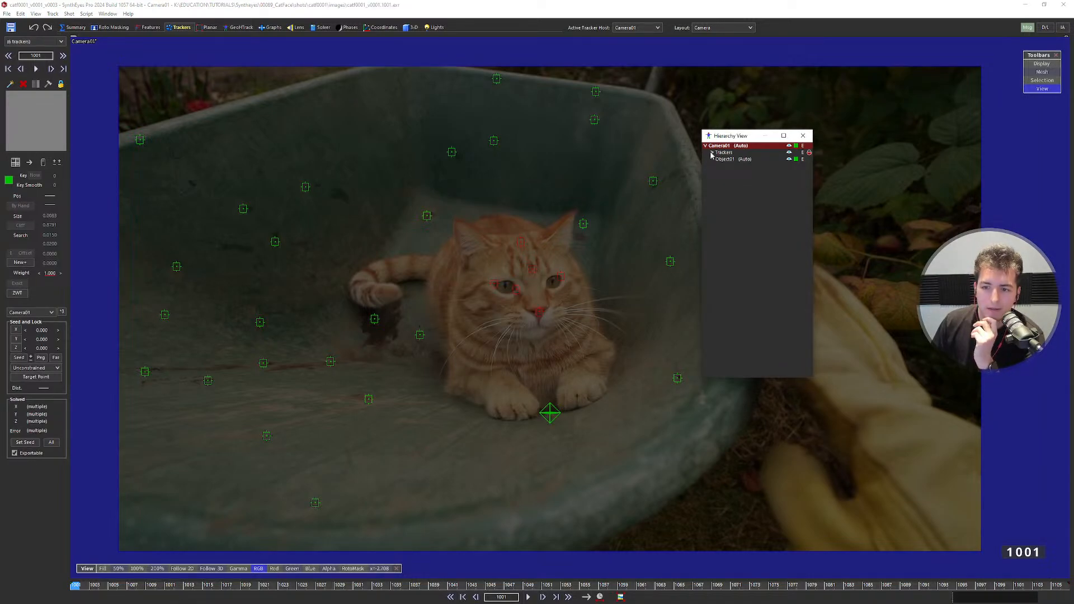
click(711, 153)
scroll(726, 227, down, 5)
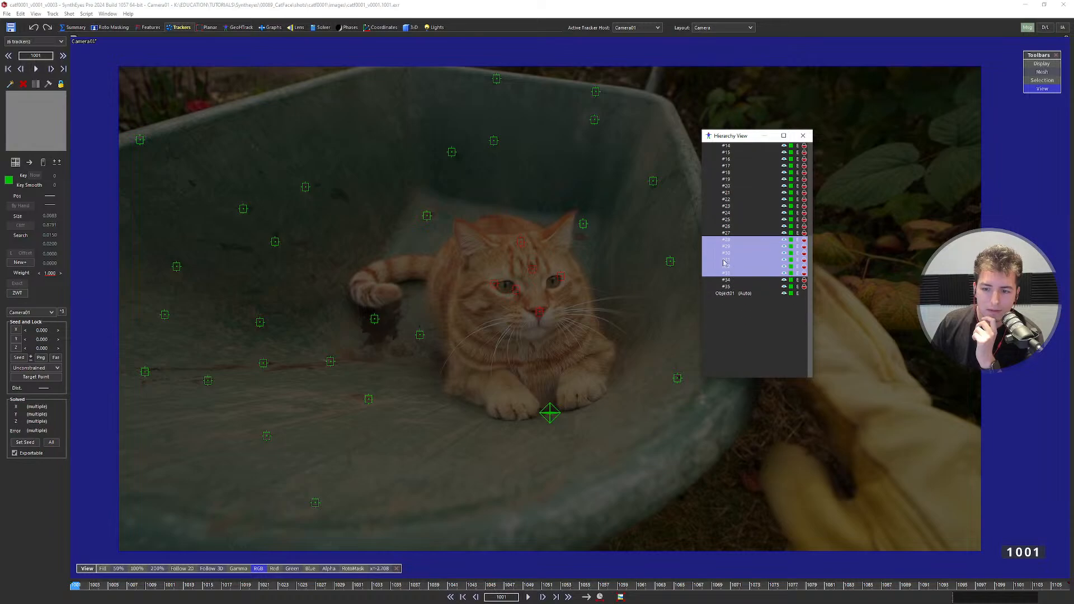
drag(737, 269, 727, 294)
click(646, 326)
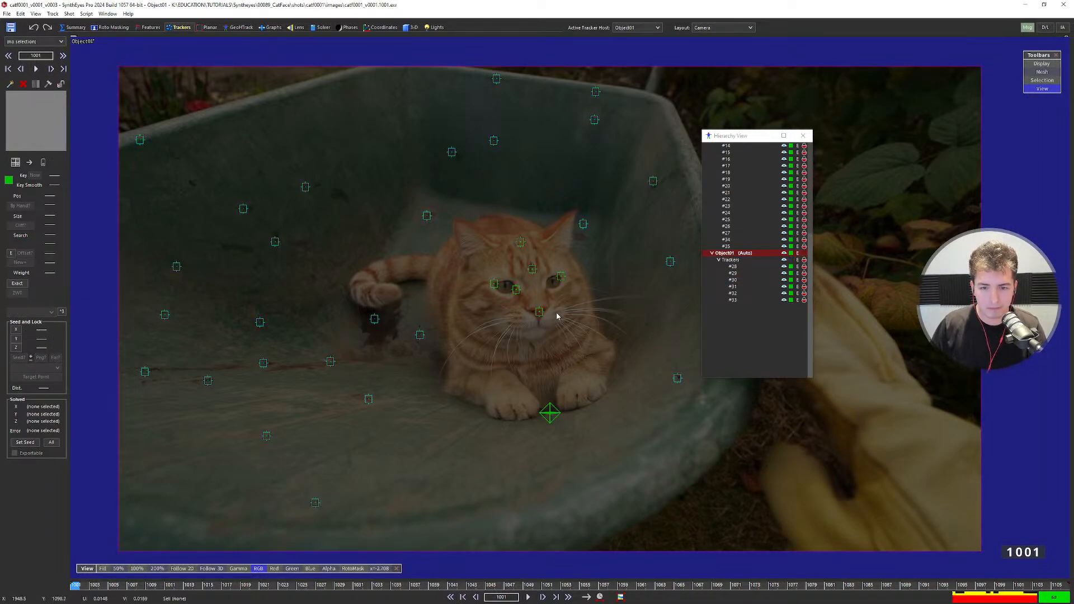
Collapse Object01 and Camera01 in the hierarchy and bring up the Solver settings.
right_drag(557, 316, 563, 328)
mouse_move(612, 319)
middle_down()
mouse_move(603, 297)
mouse_move(615, 315)
middle_up()
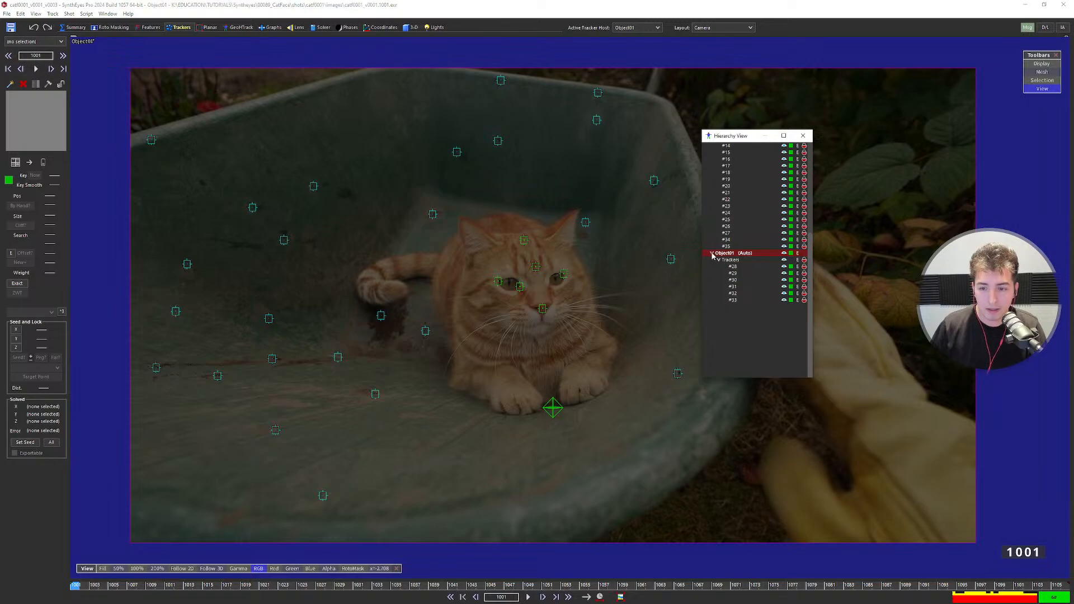
click(712, 254)
right_drag(599, 277, 600, 276)
scroll(737, 217, up, 4)
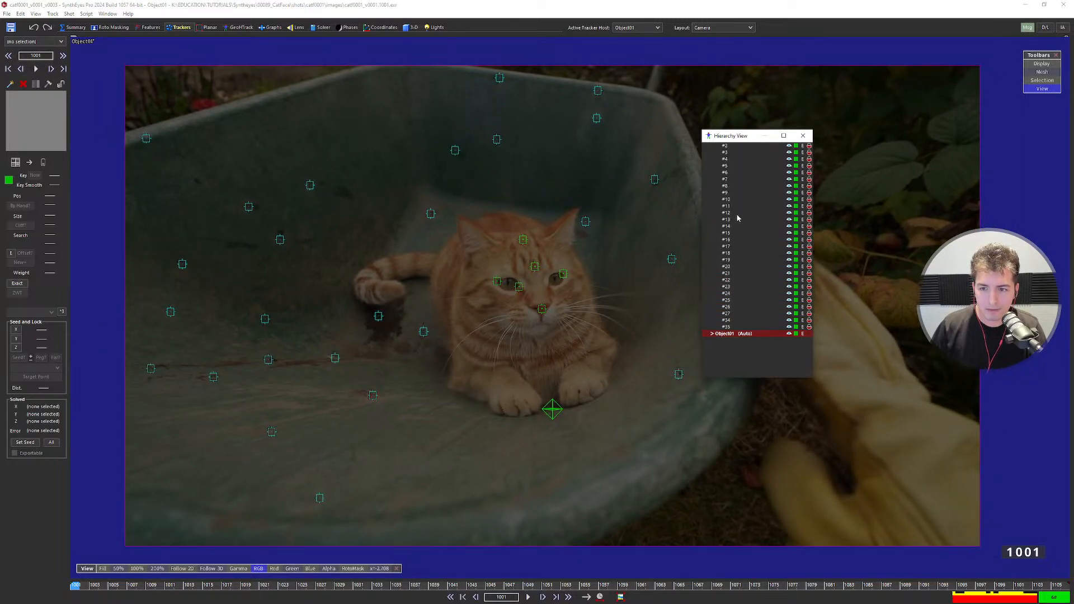
scroll(737, 217, up, 1)
click(712, 153)
click(705, 146)
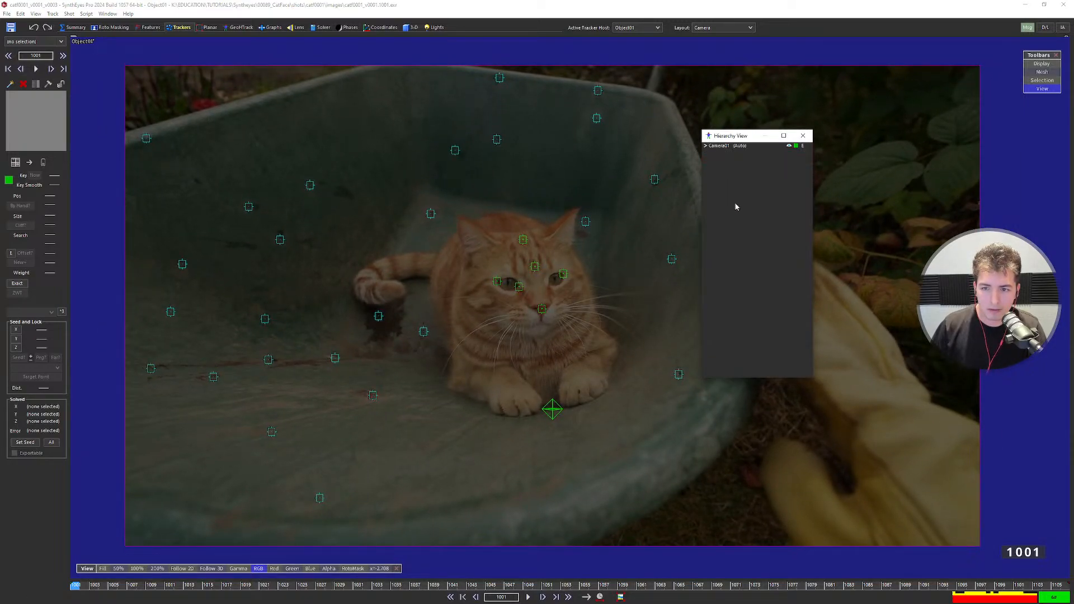
middle_drag(558, 231, 554, 228)
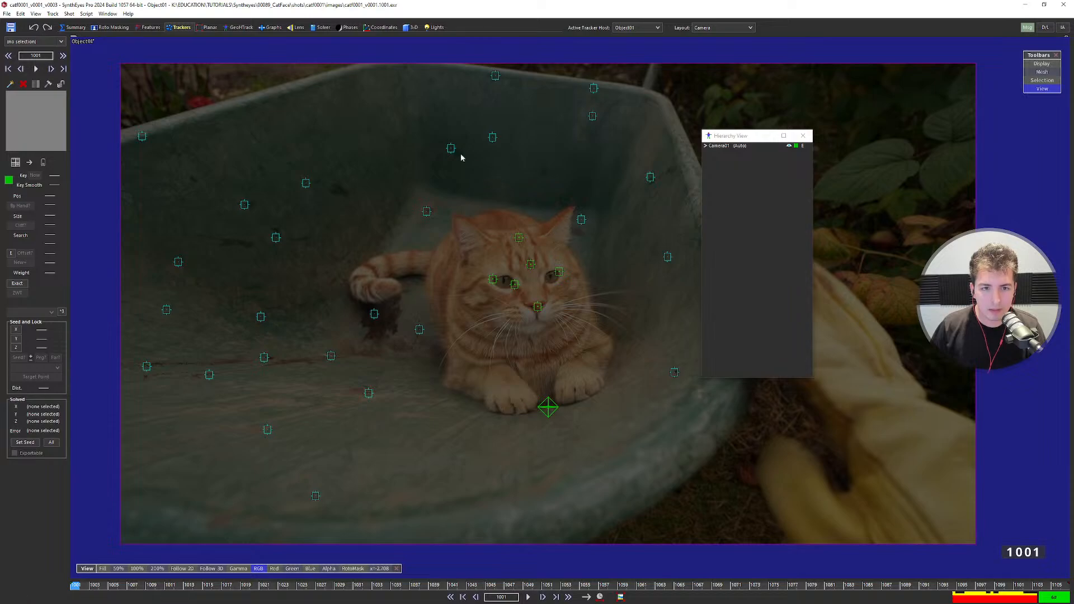
click(321, 27)
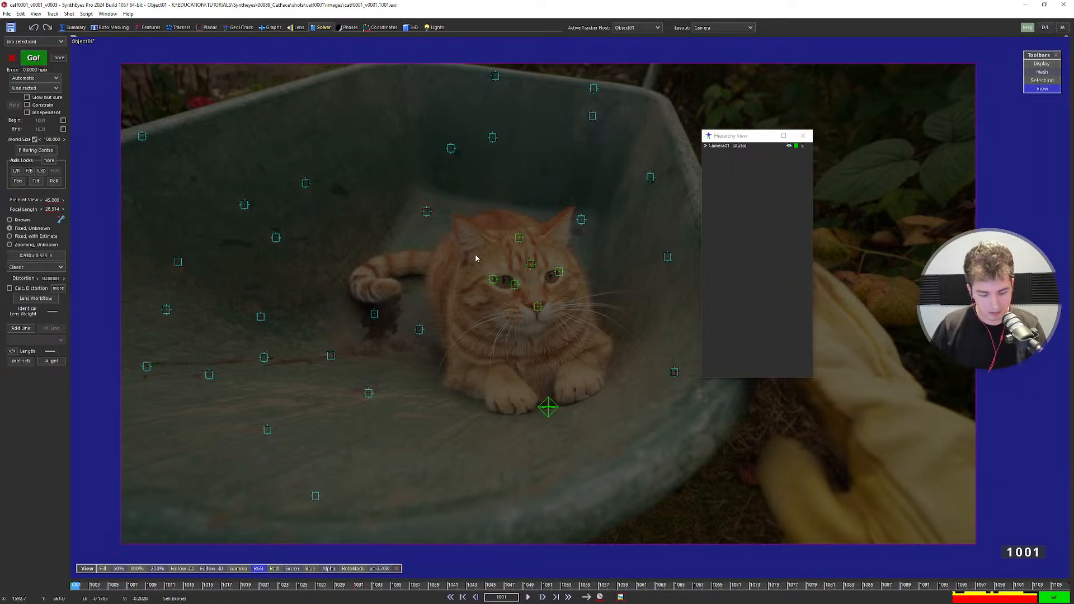
Solve the cat-head object with Go!, then close the Hierarchy window during playback.
key(shift+g)
click(160, 150)
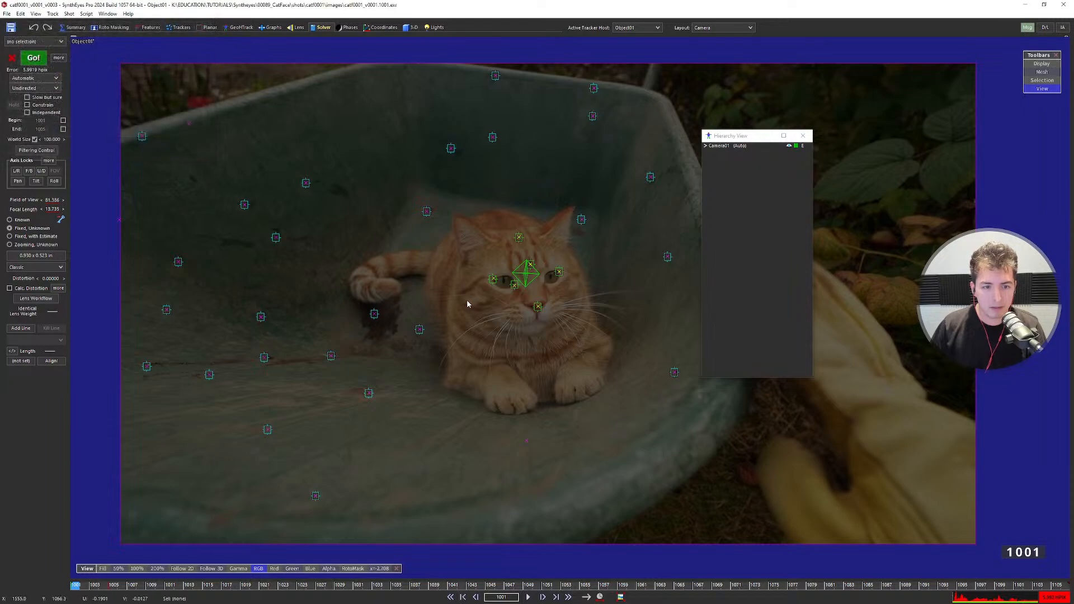
key(space)
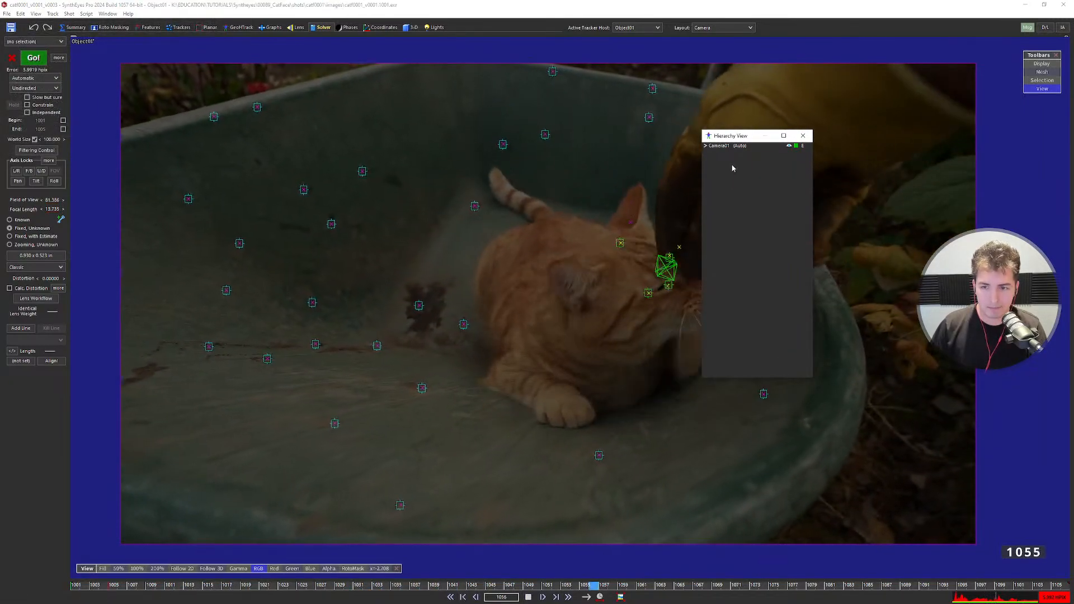
drag(738, 136, 846, 149)
click(911, 149)
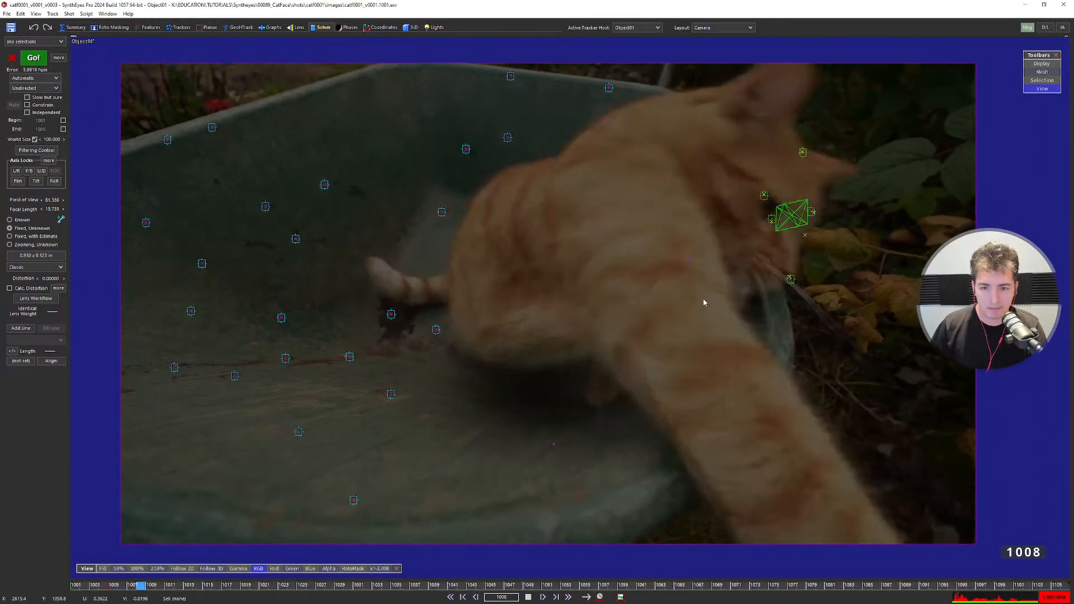
key(space)
Watch the solved motion in the quad layout, framing the Left view, then return to frame 1001.
key(q)
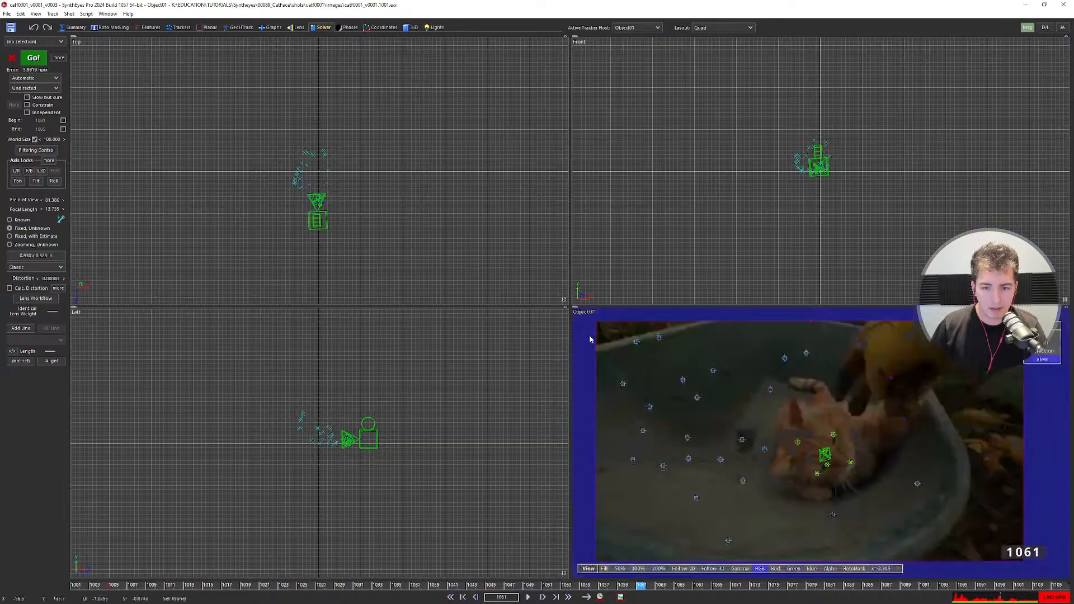
scroll(347, 447, up, 5)
key(space)
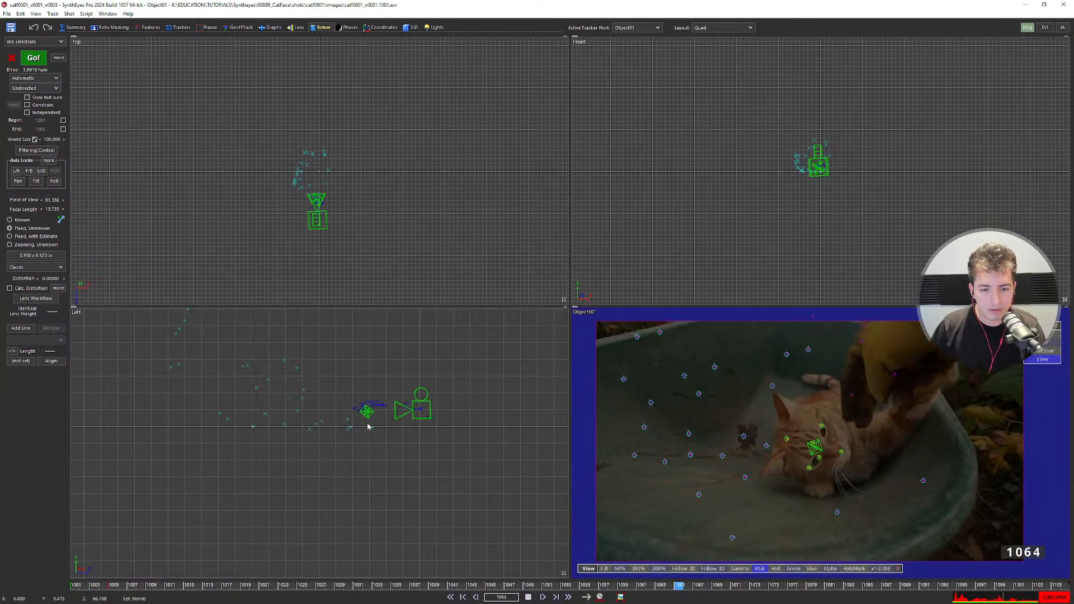
scroll(368, 426, up, 4)
scroll(347, 415, up, 3)
middle_drag(336, 412, 318, 436)
scroll(305, 227, up, 6)
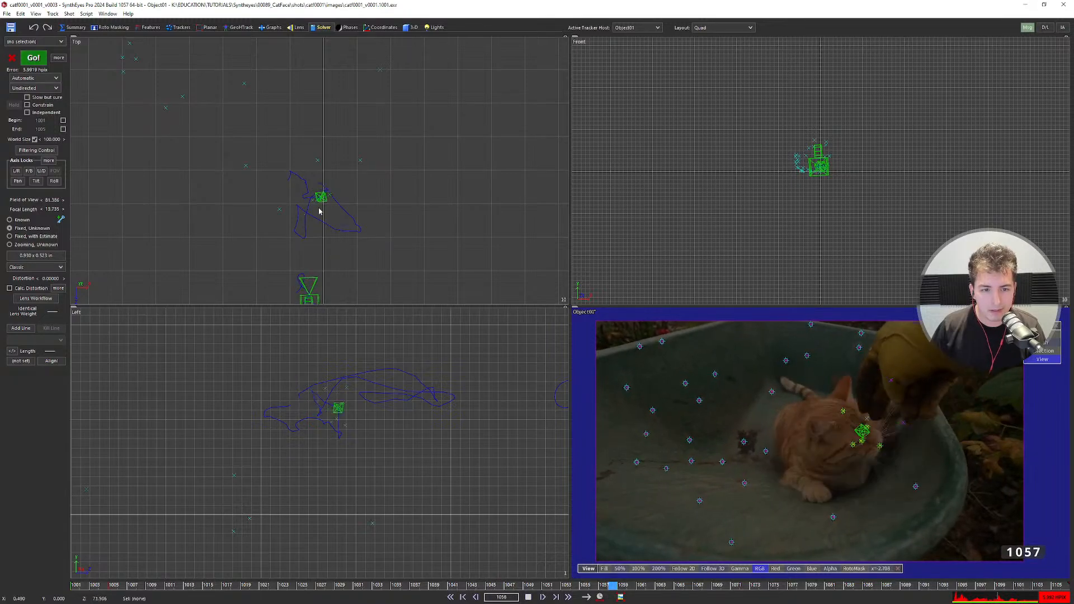
scroll(826, 164, up, 4)
scroll(817, 184, up, 4)
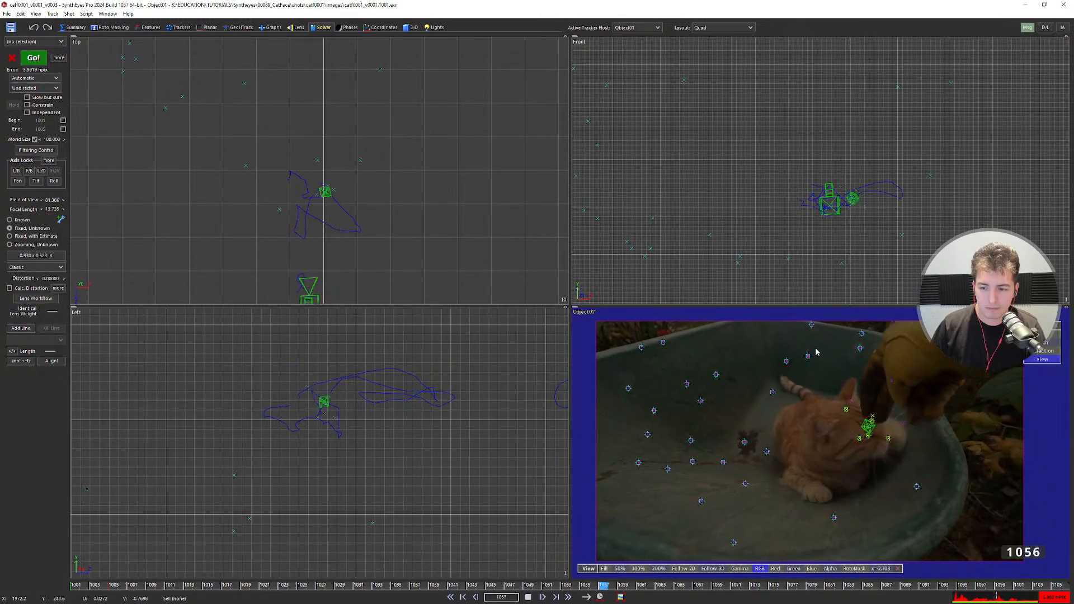
key(Home)
Return to the single camera view and review the tracking up to frame 1062.
key(5)
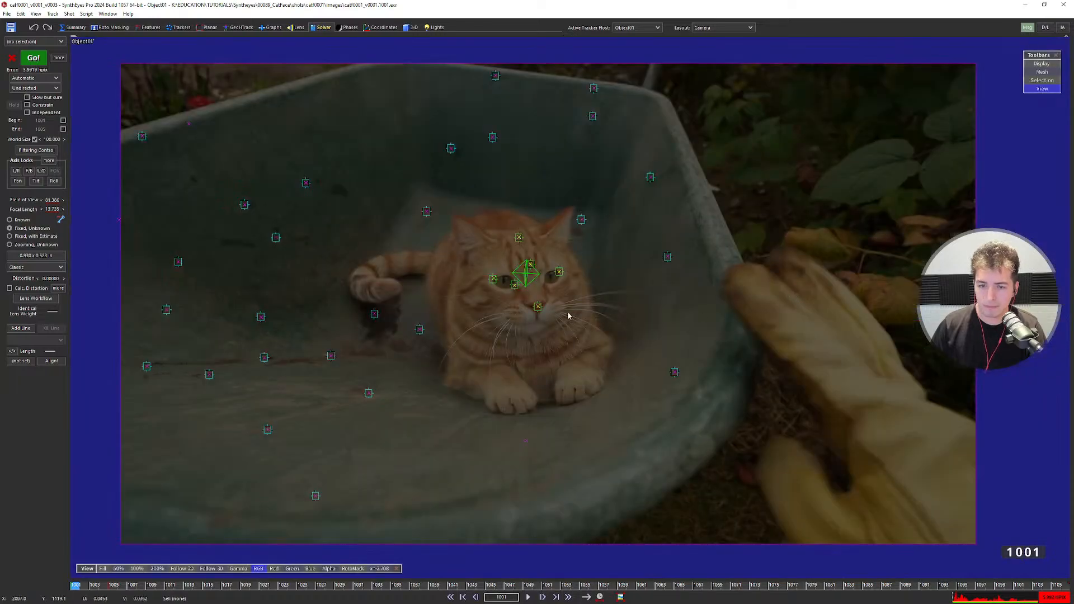
drag(104, 587, 189, 582)
key(Right)
key(Right)
key(Right)
key(Right)
key(Right)
key(Right)
key(Right)
key(Right)
key(Right)
key(Right)
key(Right)
key(Right)
key(Right)
key(Right)
key(Right)
key(Right)
key(Right)
key(Right)
key(Right)
key(Right)
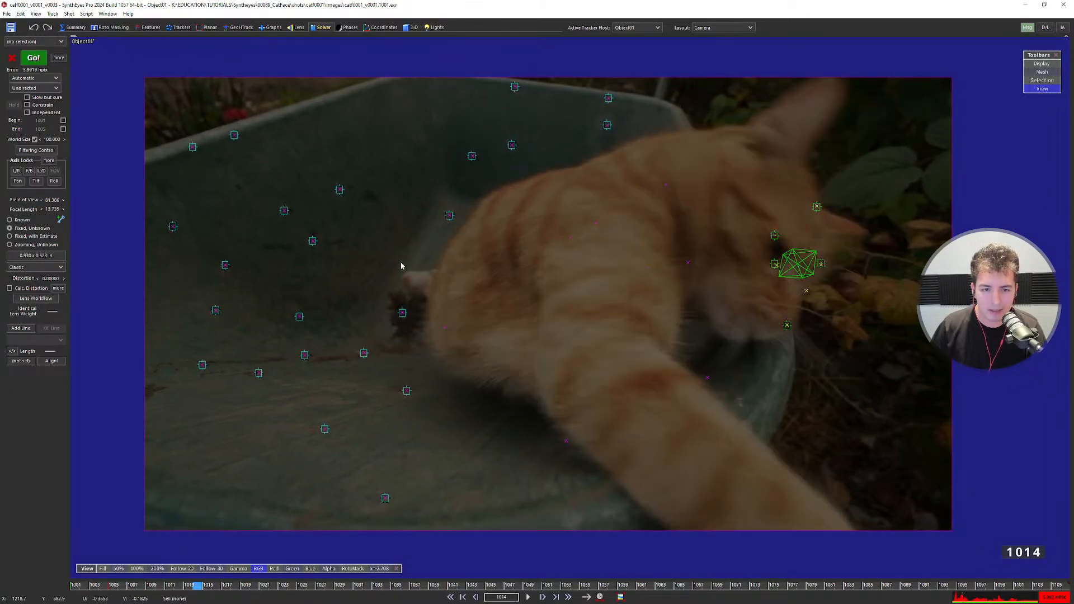
key(Right)
key(Right)
key(Right)
key(Right)
key(Right)
key(Right)
key(Right)
key(Right)
key(Right)
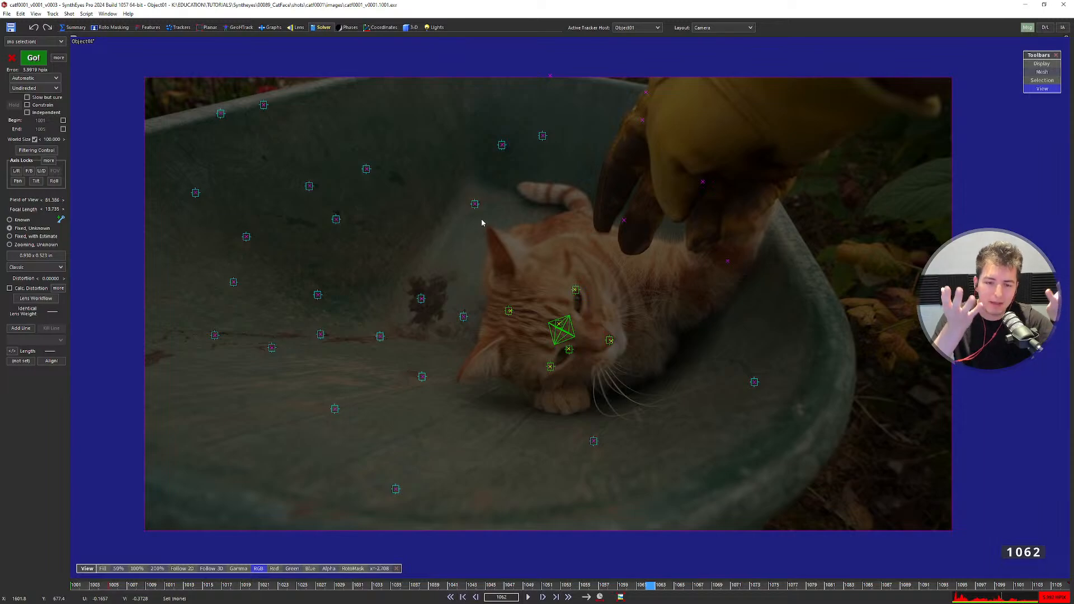
Select Tracker11 on the background, scrub back, and switch the layout to Solver Output.
click(425, 300)
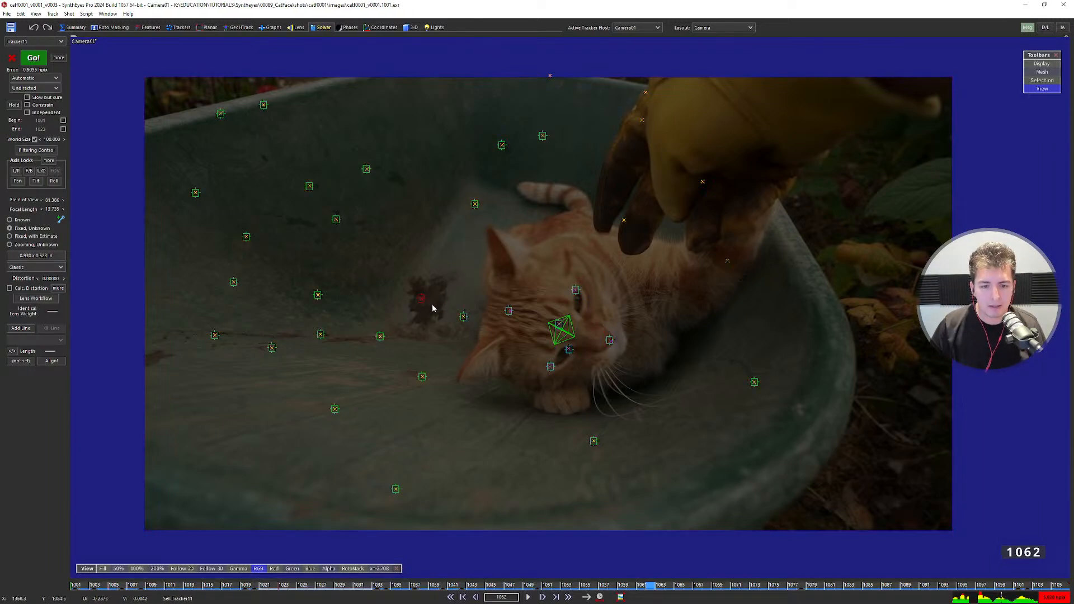
middle_drag(441, 310, 450, 315)
drag(496, 585, 75, 585)
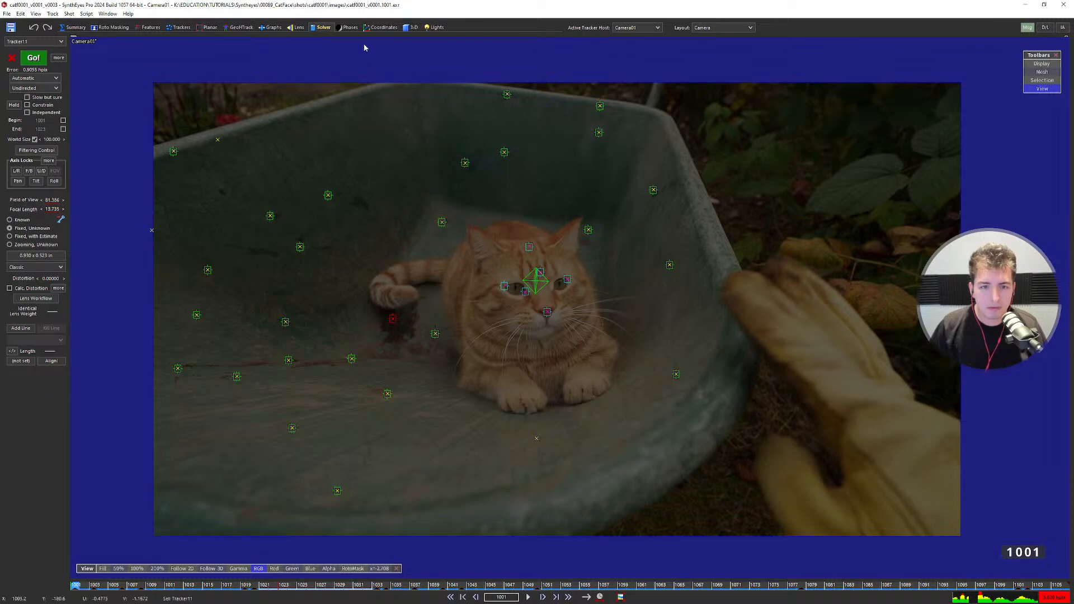
click(335, 27)
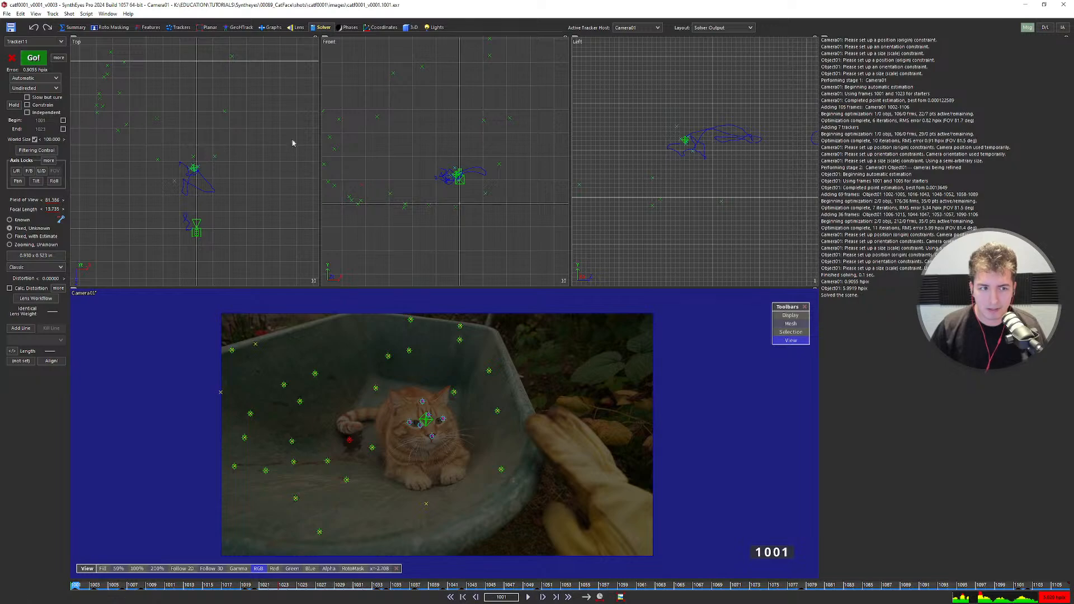
Enable Constrain, make Object01 the active tracker host, and return to the full camera view.
click(42, 107)
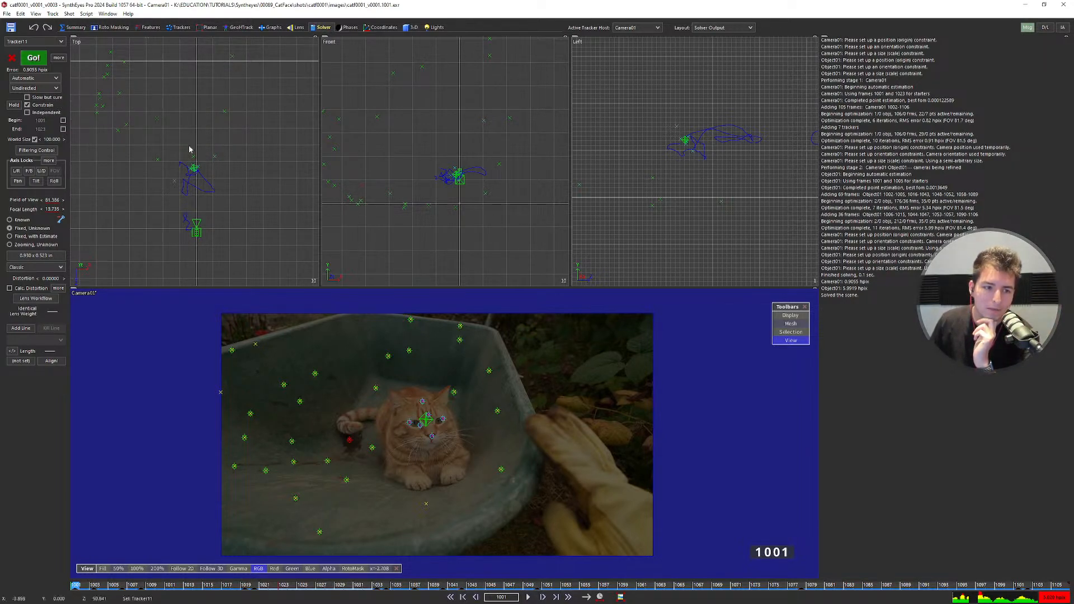
middle_drag(143, 137, 158, 154)
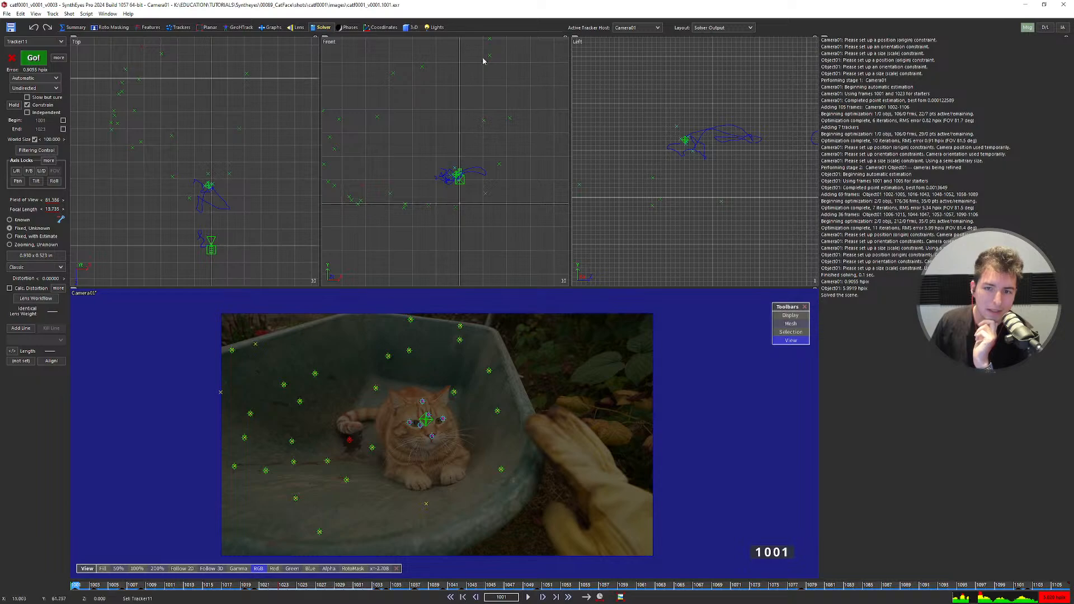
click(635, 27)
click(632, 42)
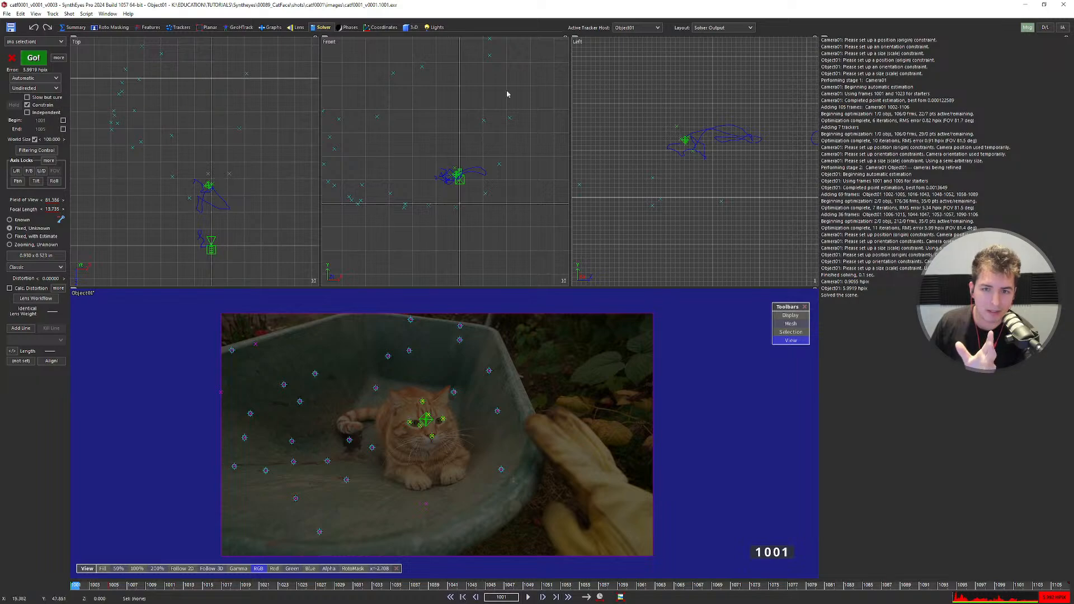
click(644, 28)
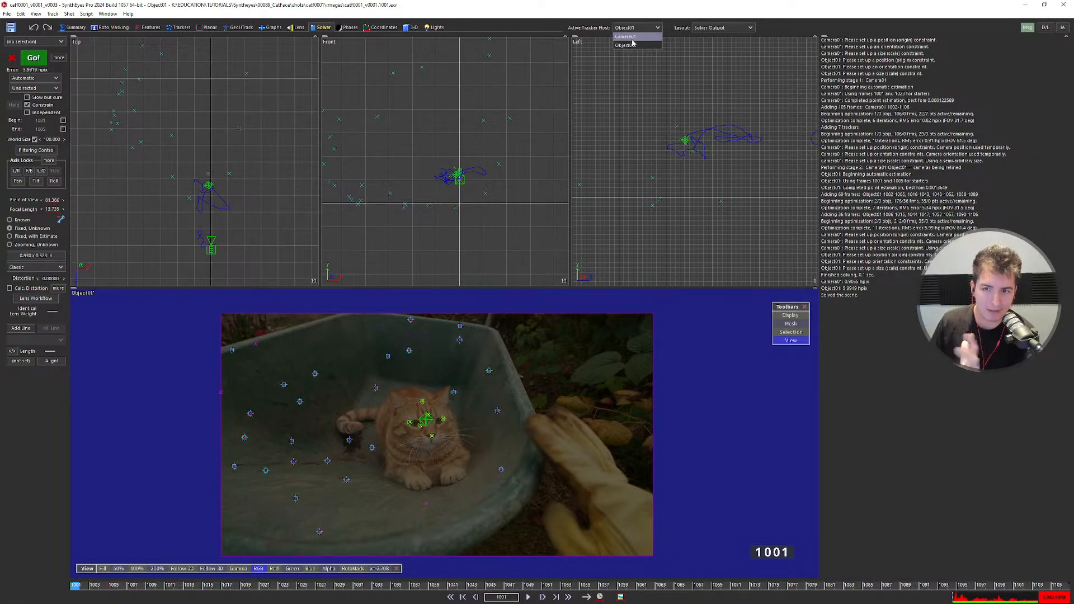
click(634, 44)
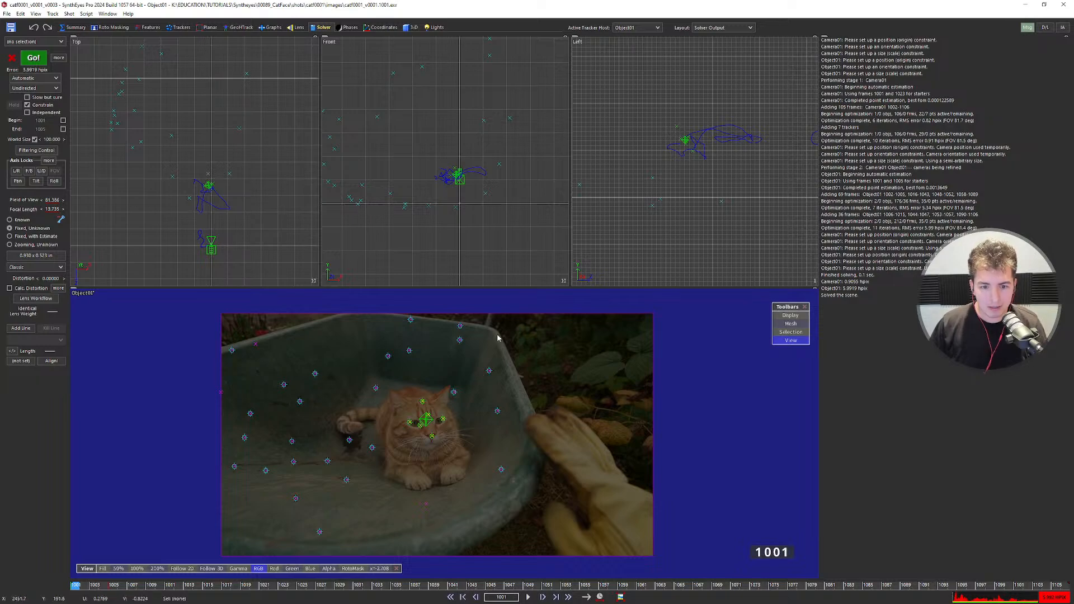
key(F1)
scroll(511, 319, down, 4)
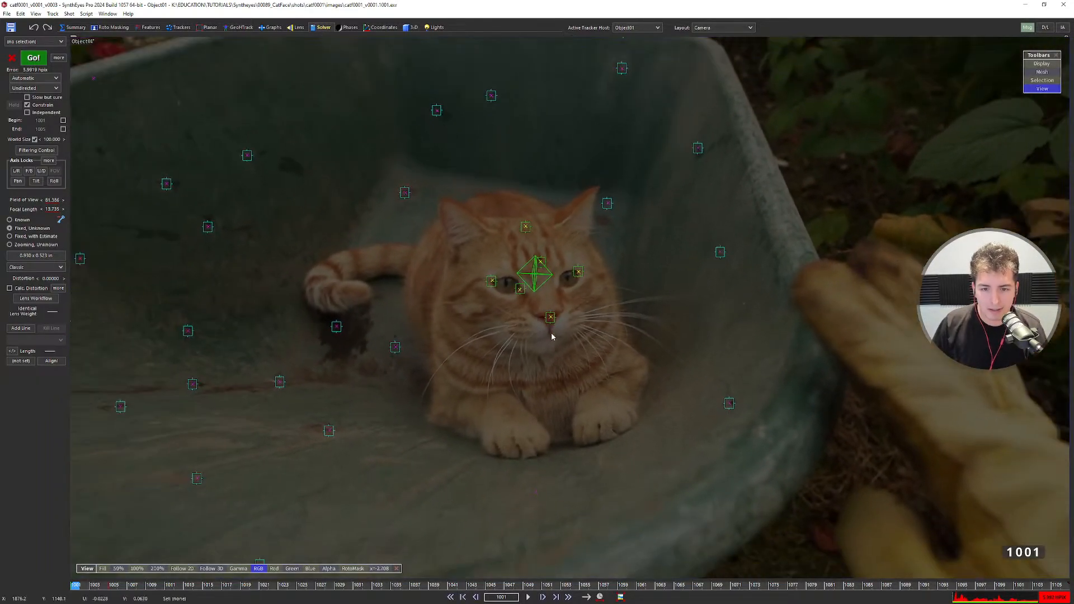
Check Tracker28 on the cat's nose, then select the Object01 cat-head gizmo.
click(550, 318)
scroll(550, 318, up, 5)
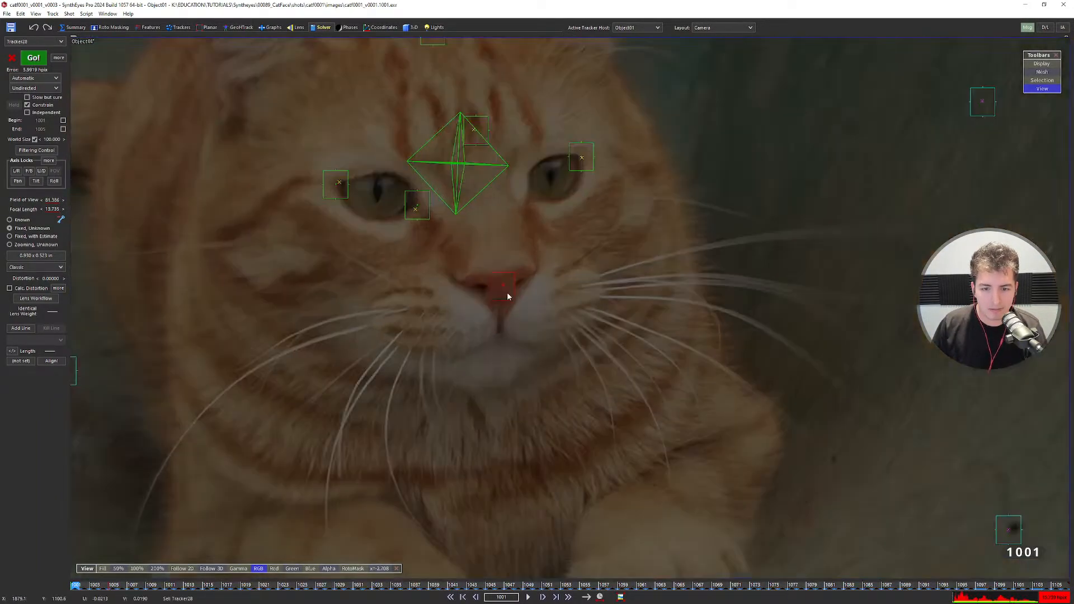
scroll(504, 290, down, 2)
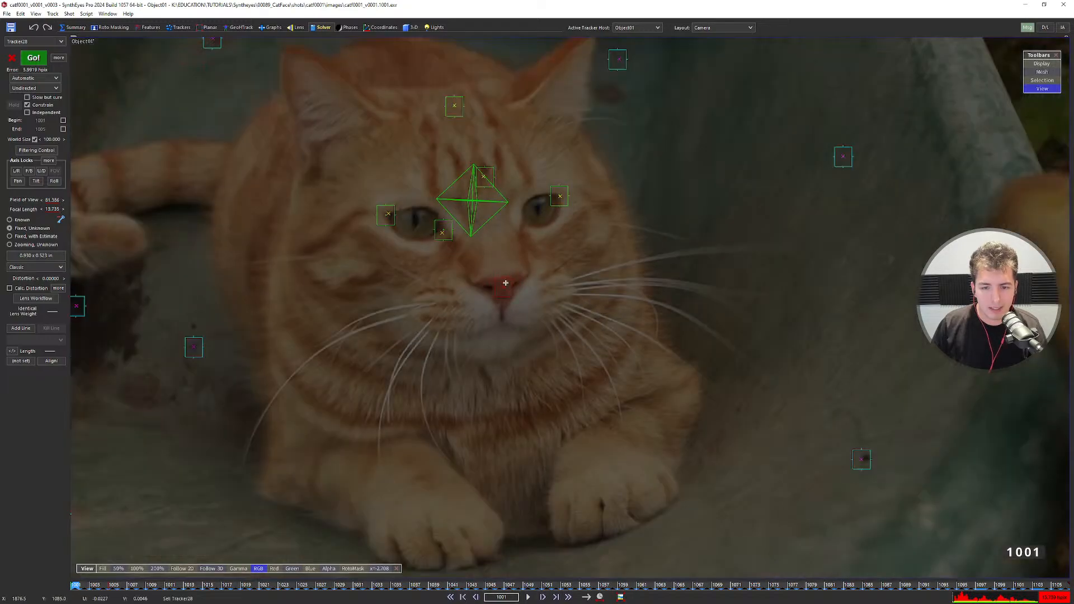
click(473, 208)
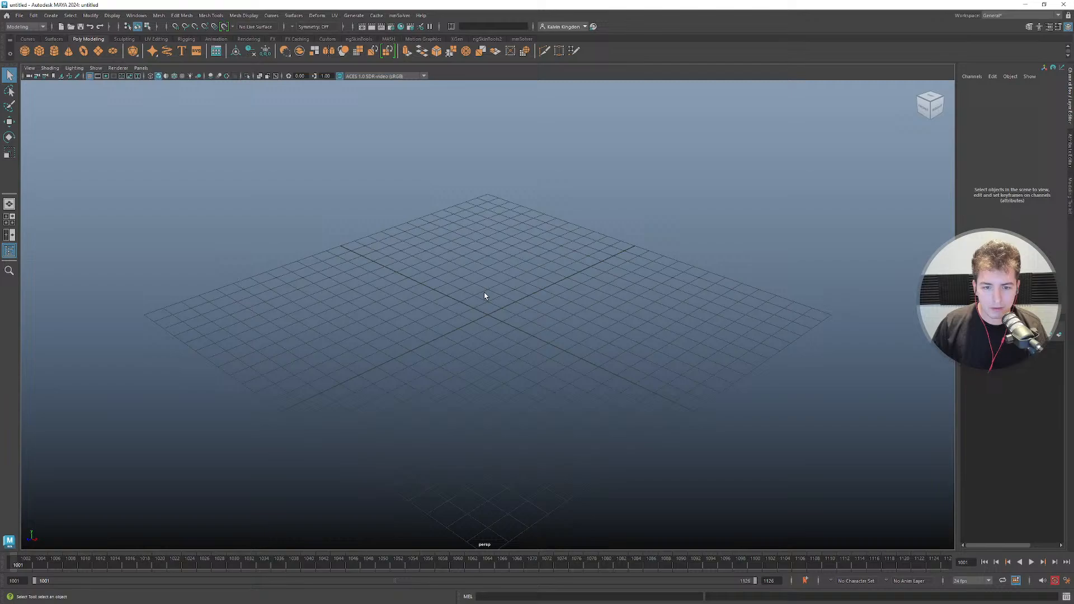
scroll(481, 312, up, 2)
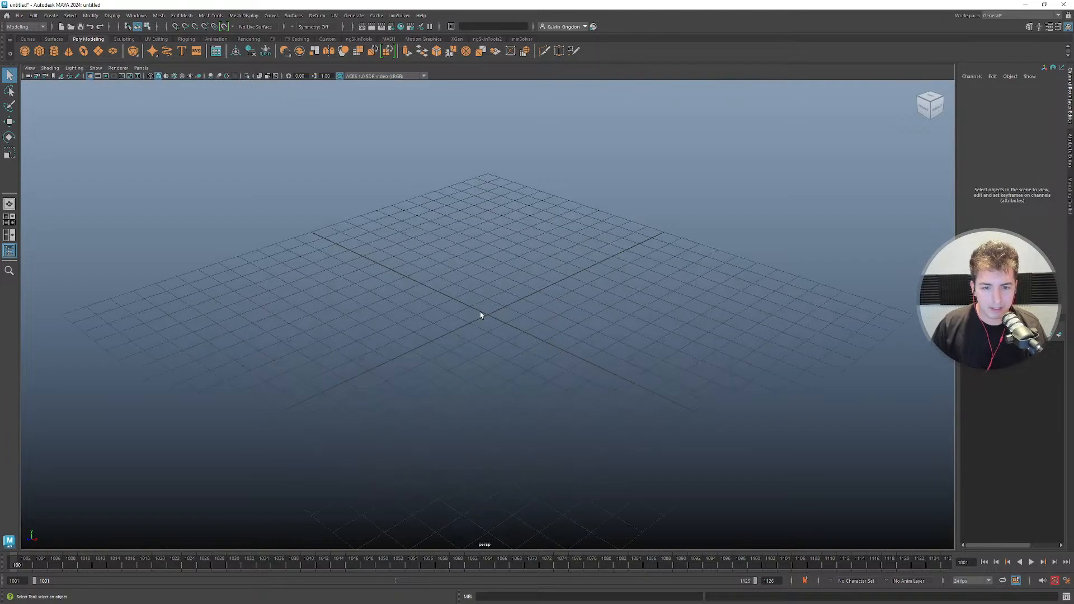
Add a new polygon cube to the Maya scene from the Shift+right-click menu.
scroll(481, 312, down, 3)
alt+drag(512, 284, 527, 304)
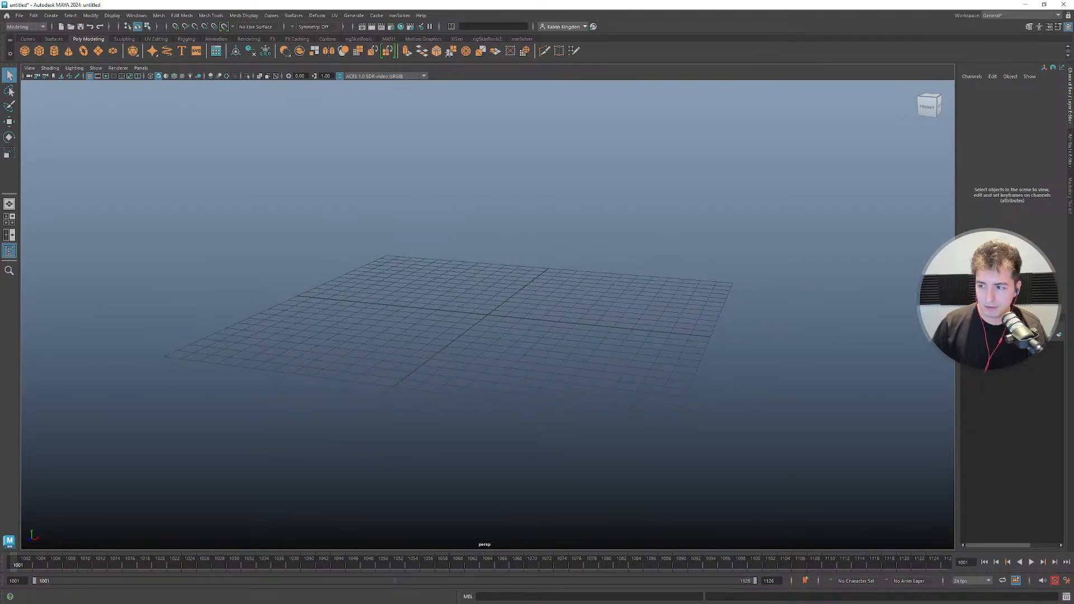
drag(1073, 188, 650, 156)
scroll(505, 297, up, 3)
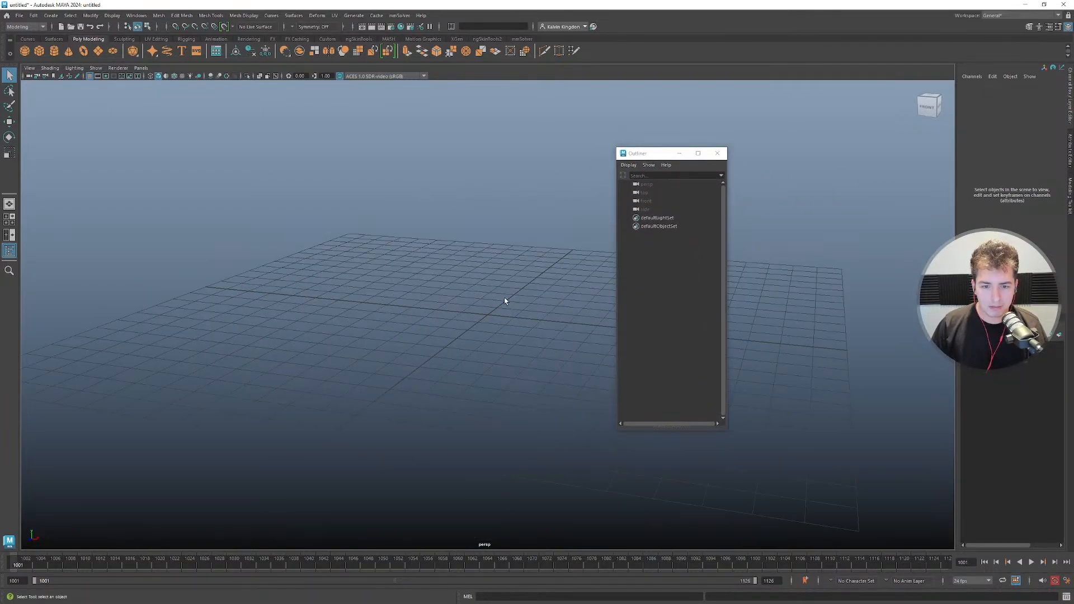
scroll(504, 301, down, 1)
key(space)
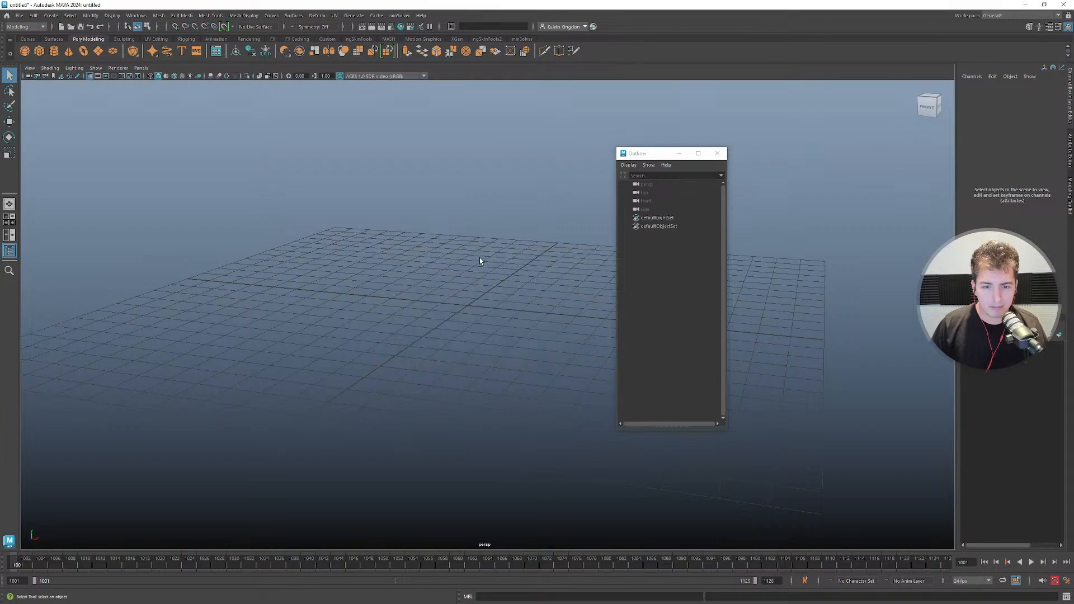
shift+right_click(480, 258)
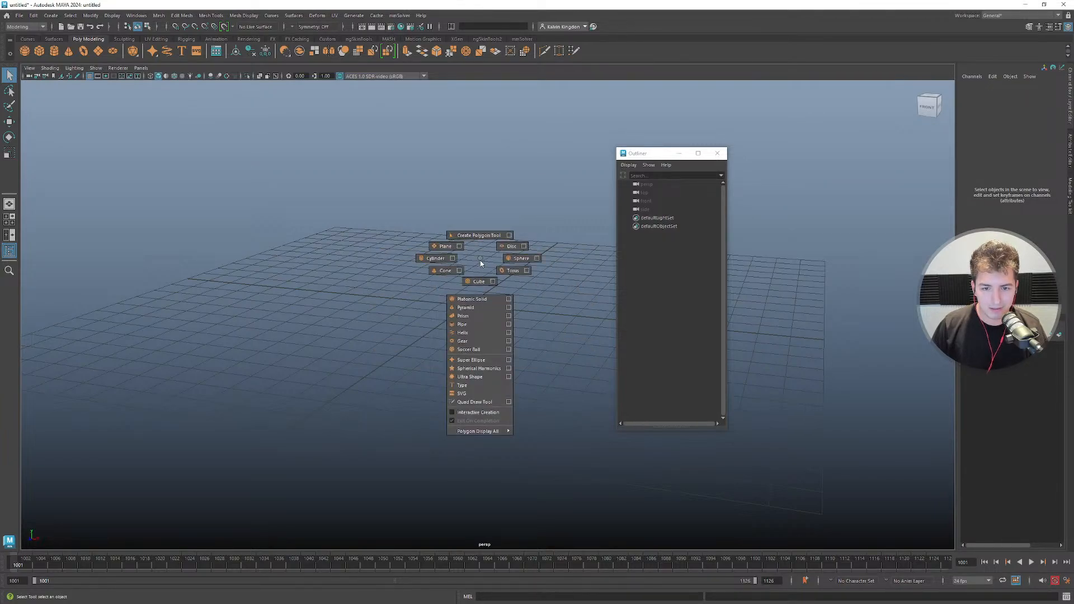
shift+right_drag(480, 260, 480, 290)
Scale the cube up to about five times its size.
alt+drag(480, 291, 521, 313)
alt+middle_drag(521, 313, 470, 270)
alt+drag(469, 272, 464, 262)
key(r)
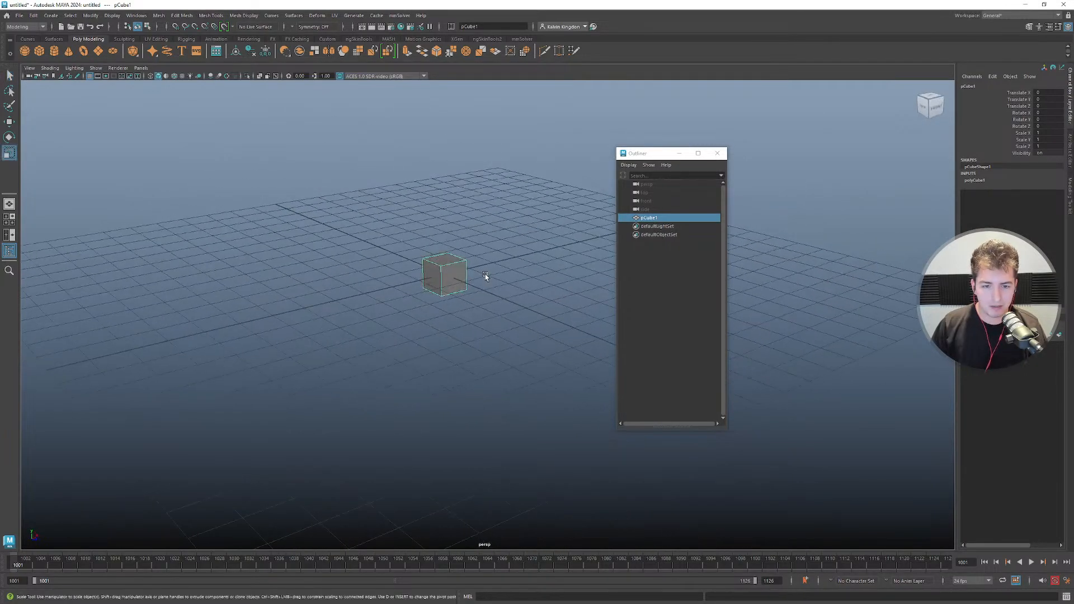
middle_drag(483, 275, 588, 289)
alt+drag(493, 302, 473, 307)
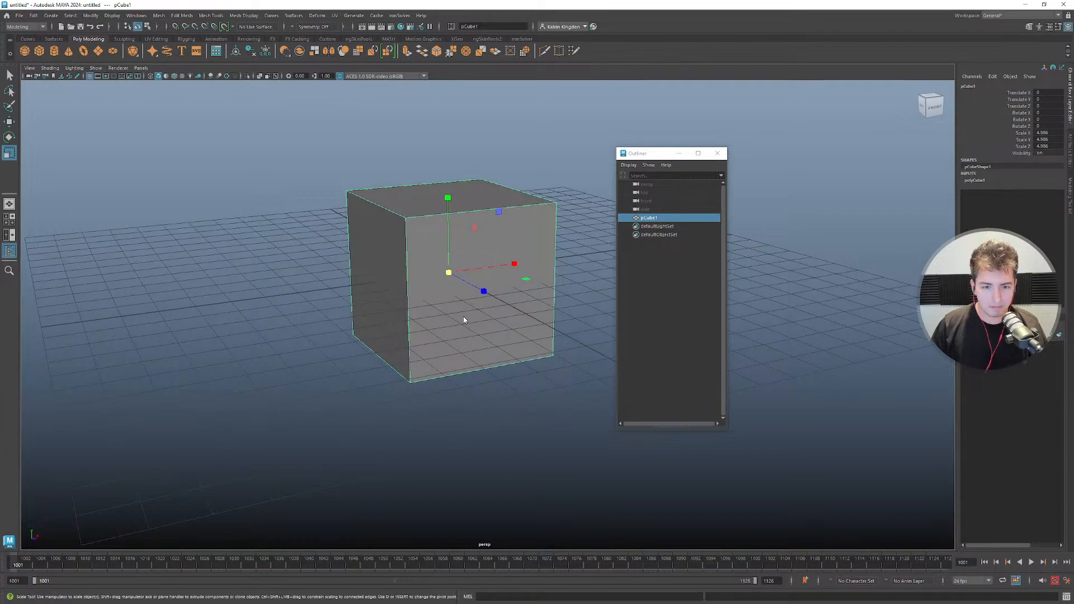
Cut a centred vertical loop and two horizontal edge loops into the cube with Multi-Cut.
shift+right_drag(463, 317, 427, 311)
ctrl+middle_click(462, 218)
key(w)
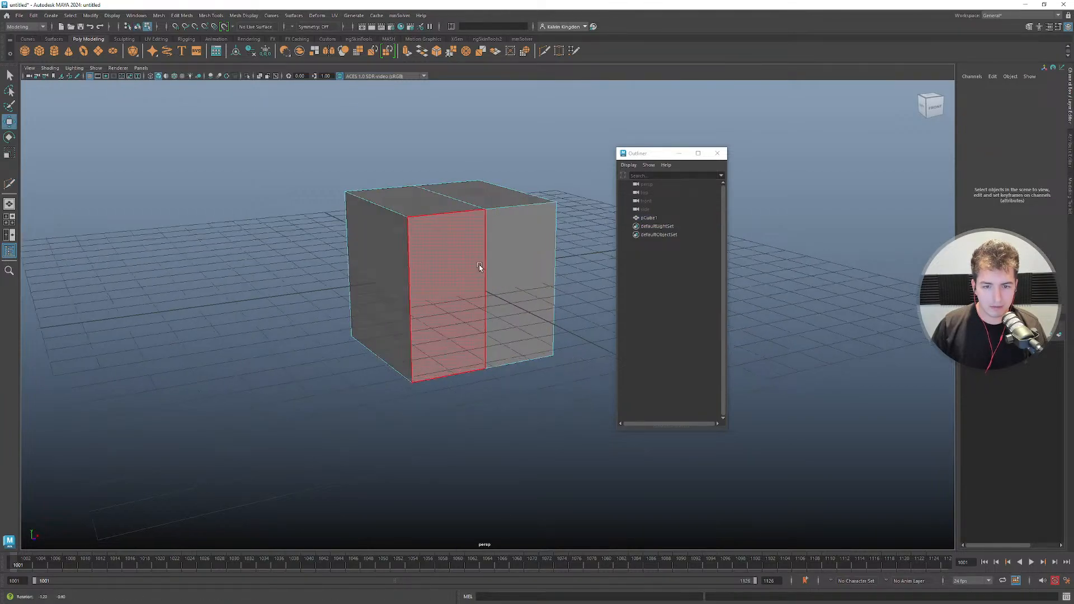
alt+drag(479, 269, 486, 269)
right_click(487, 267)
mouse_move(487, 268)
right_down()
mouse_move(483, 283)
mouse_move(449, 278)
mouse_move(490, 265)
right_up()
ctrl+middle_click(418, 307)
ctrl+middle_click(419, 335)
key(w)
Pull the lower edge out into a point and lower both top edges into a peaked roof.
click(488, 346)
drag(517, 363, 599, 411)
alt+drag(499, 302, 501, 444)
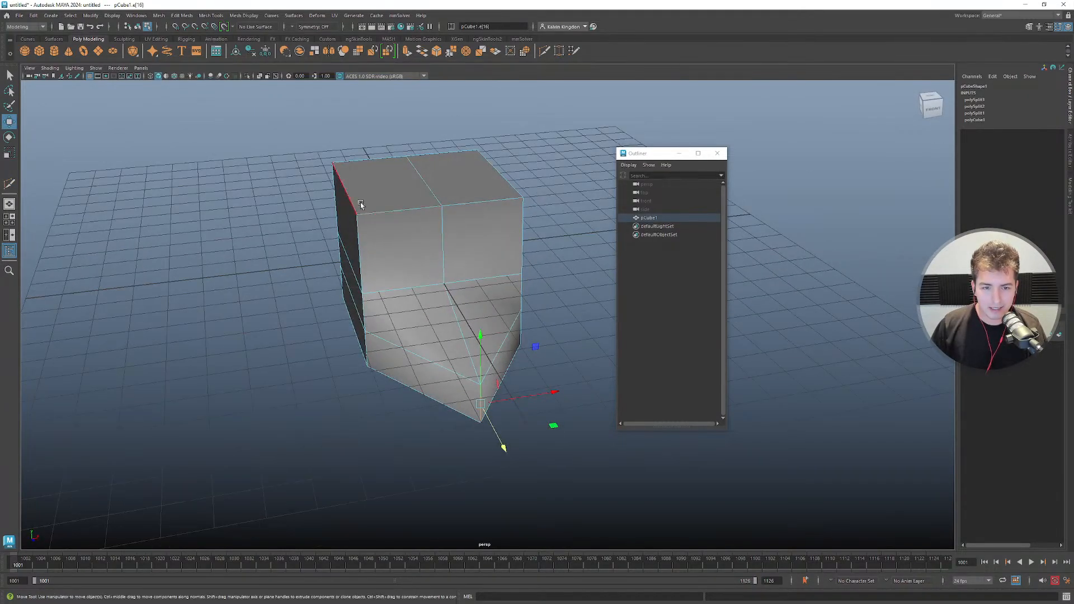
click(462, 174)
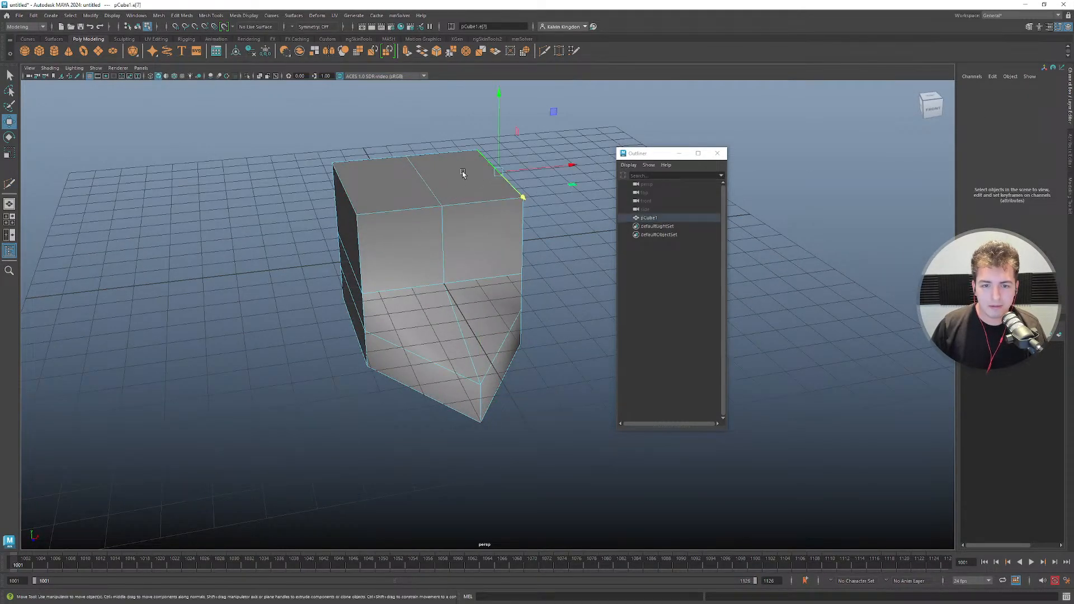
drag(499, 146, 499, 177)
key(ctrl+z)
shift+click(345, 187)
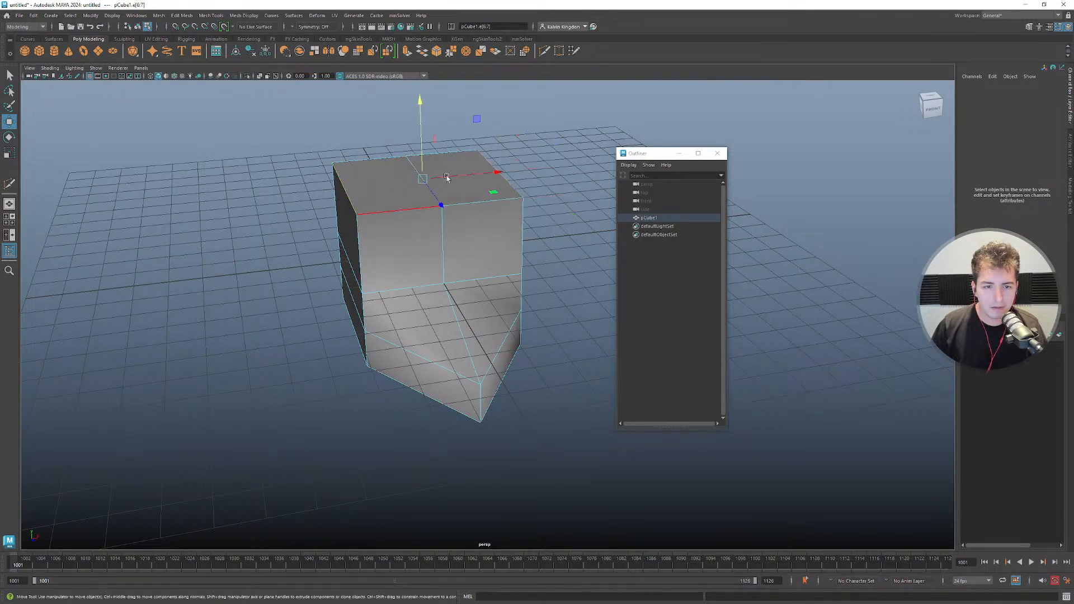
drag(425, 138, 500, 195)
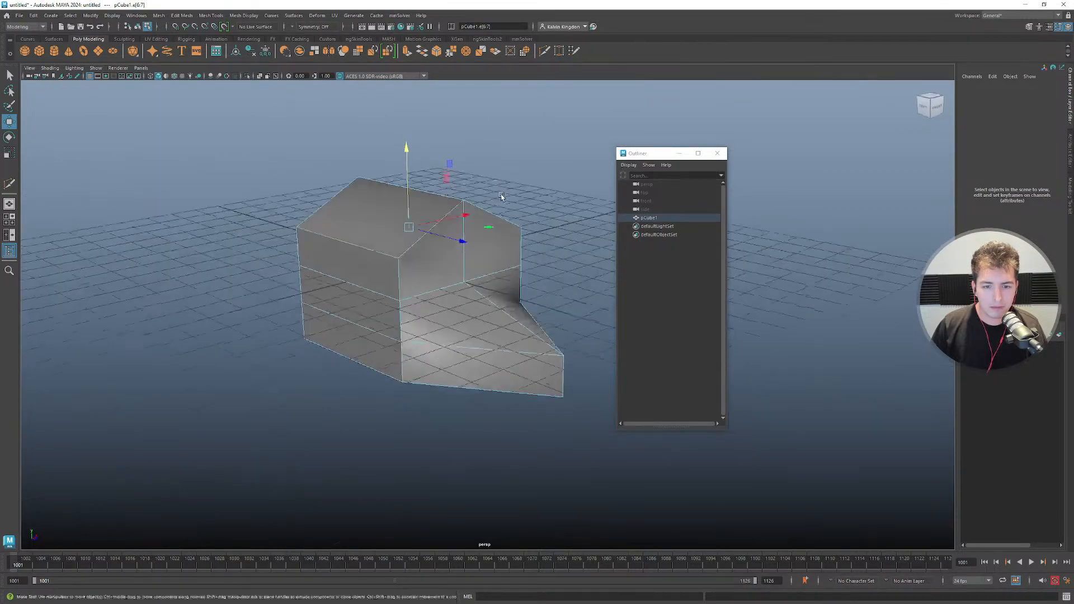
Return to object mode and orbit around the finished house-shaped mesh.
right_drag(489, 238, 514, 231)
alt+drag(497, 286, 522, 227)
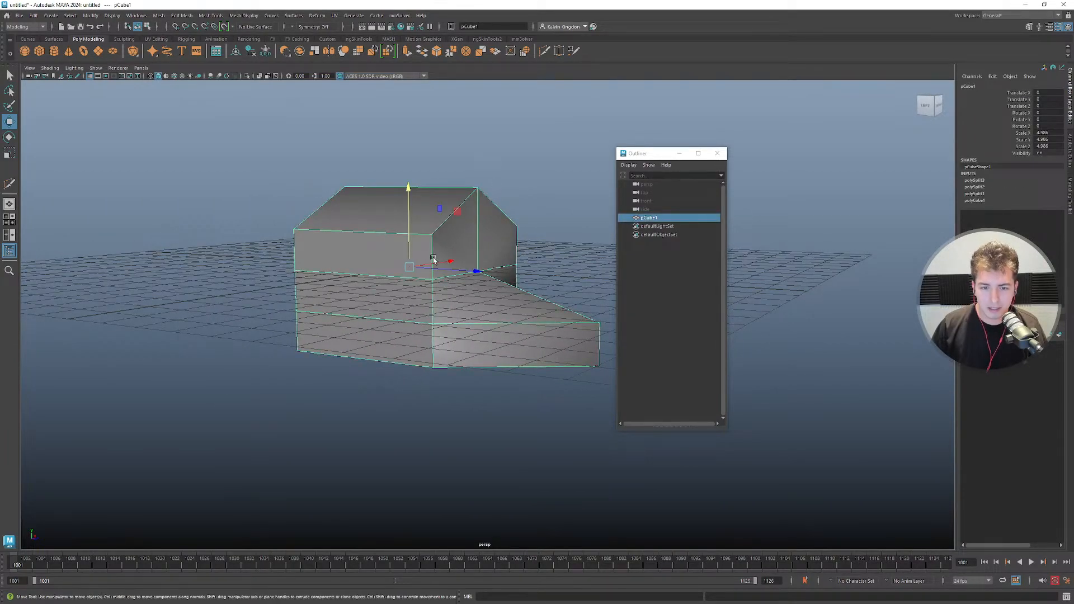
alt+drag(433, 259, 367, 266)
alt+drag(272, 264, 347, 263)
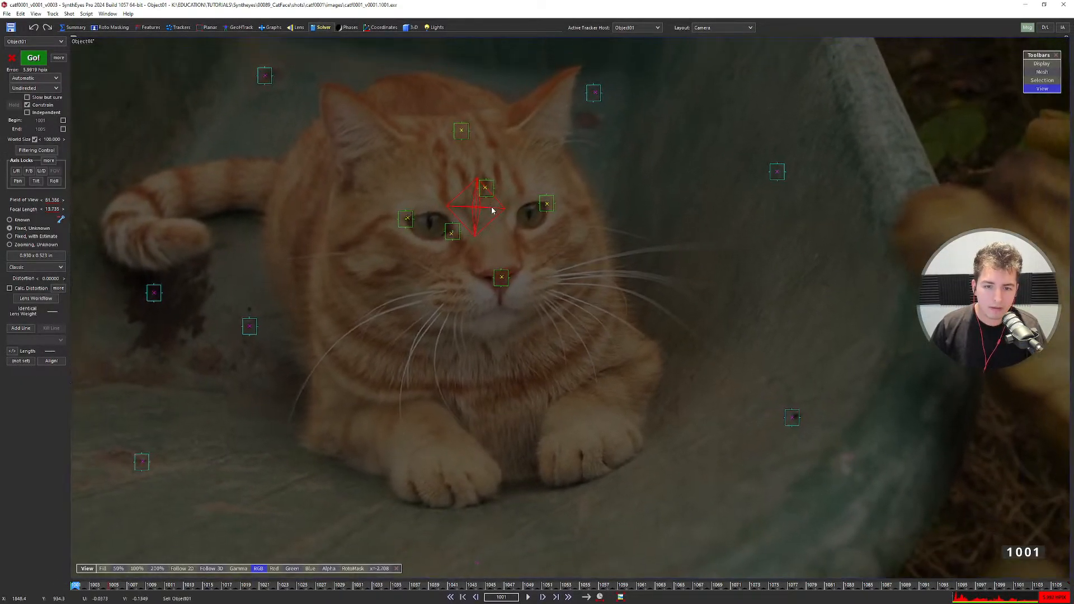
Choose Box as the mesh shape in the 3D panel and arm the create wand.
scroll(492, 210, up, 3)
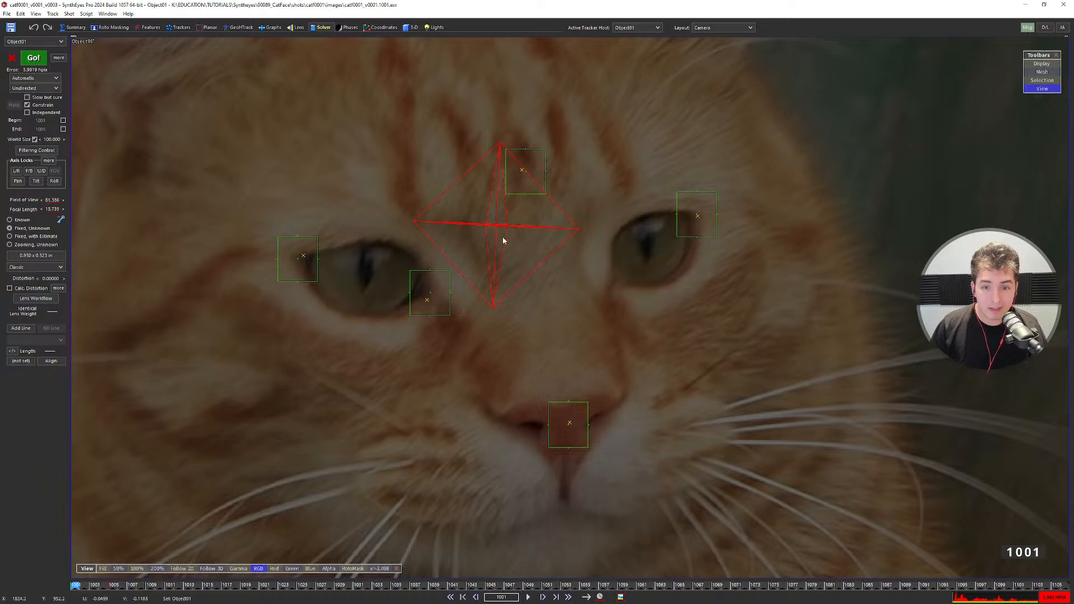
scroll(504, 239, down, 3)
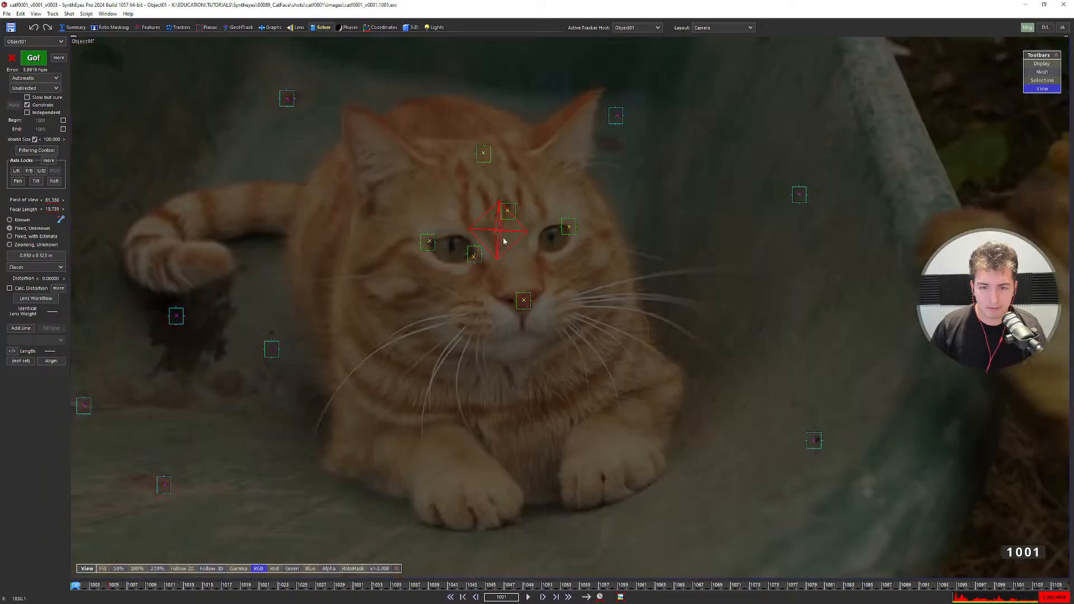
click(411, 27)
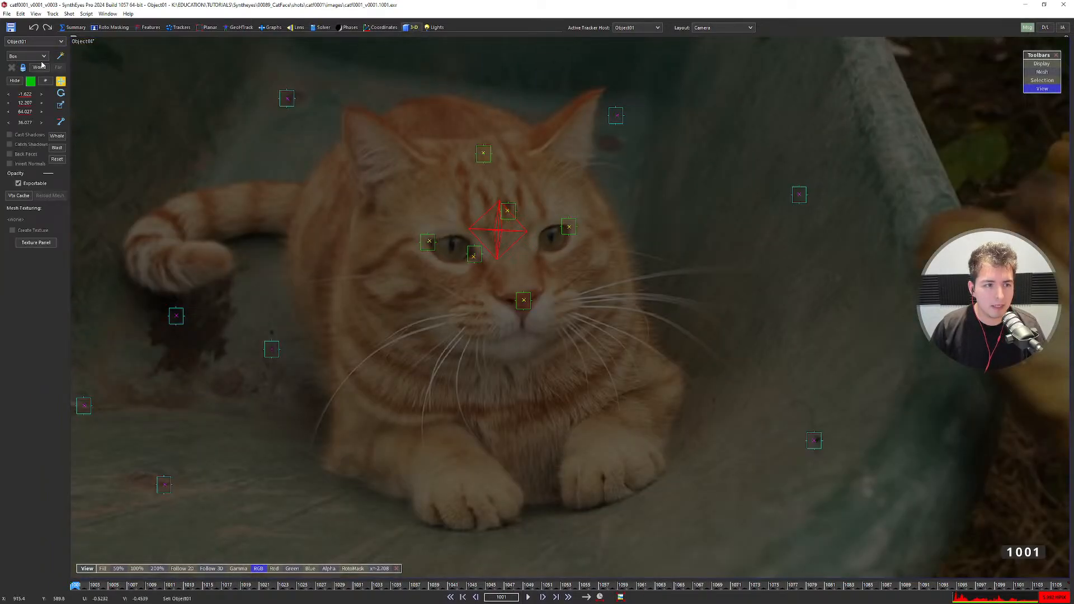
click(40, 58)
click(59, 57)
click(60, 56)
Draw Box01 in the Quad layout's Top view with height 3.844, then return to the camera view.
key(7)
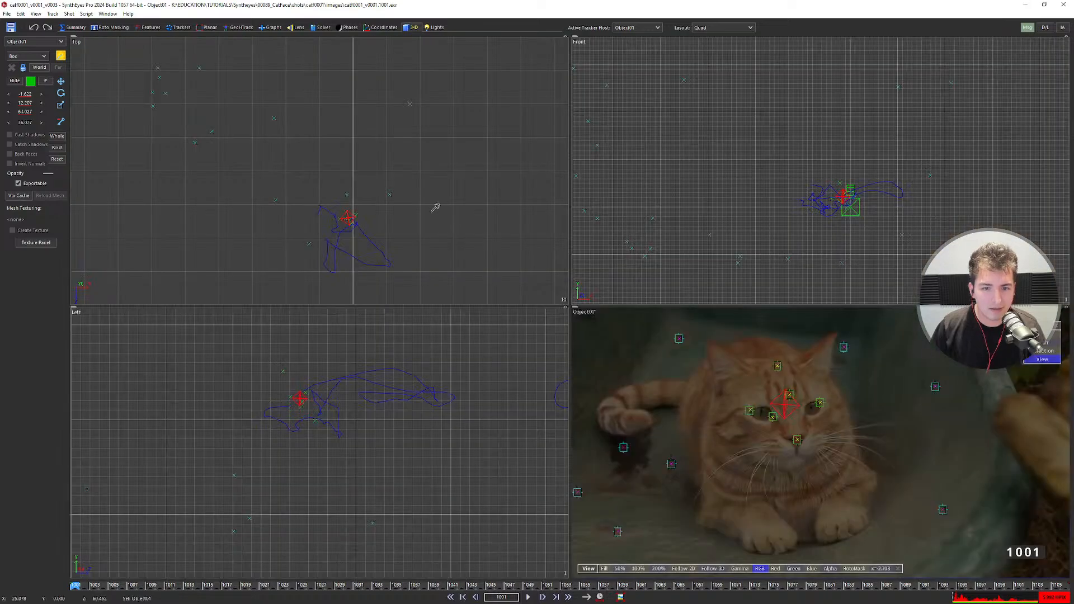
scroll(328, 200, up, 3)
drag(344, 196, 394, 244)
click(405, 197)
scroll(316, 440, up, 3)
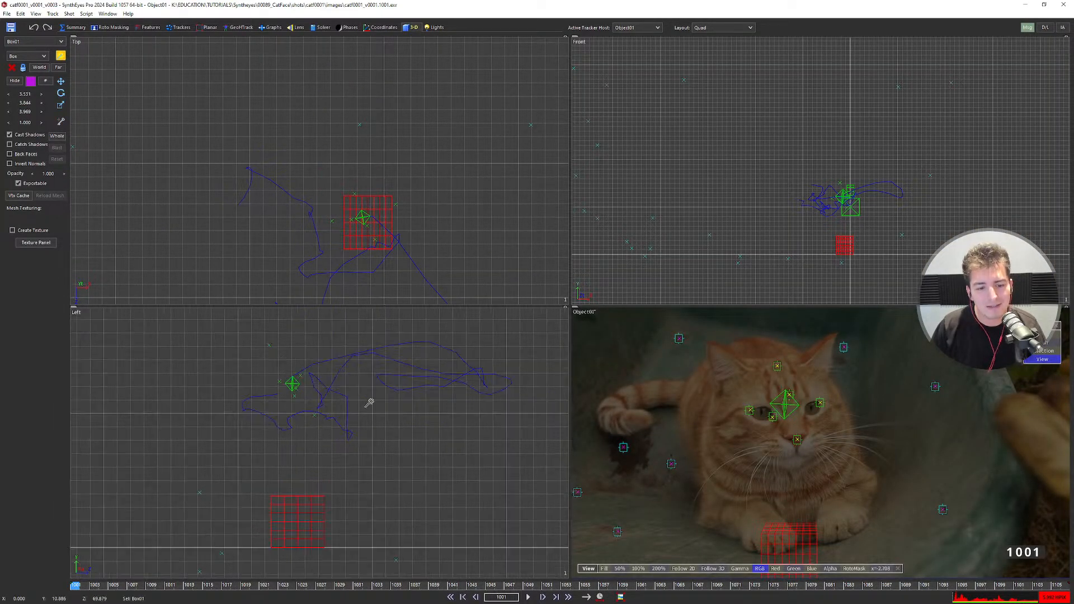
middle_drag(369, 402, 385, 364)
key(4)
scroll(455, 288, down, 3)
click(477, 260)
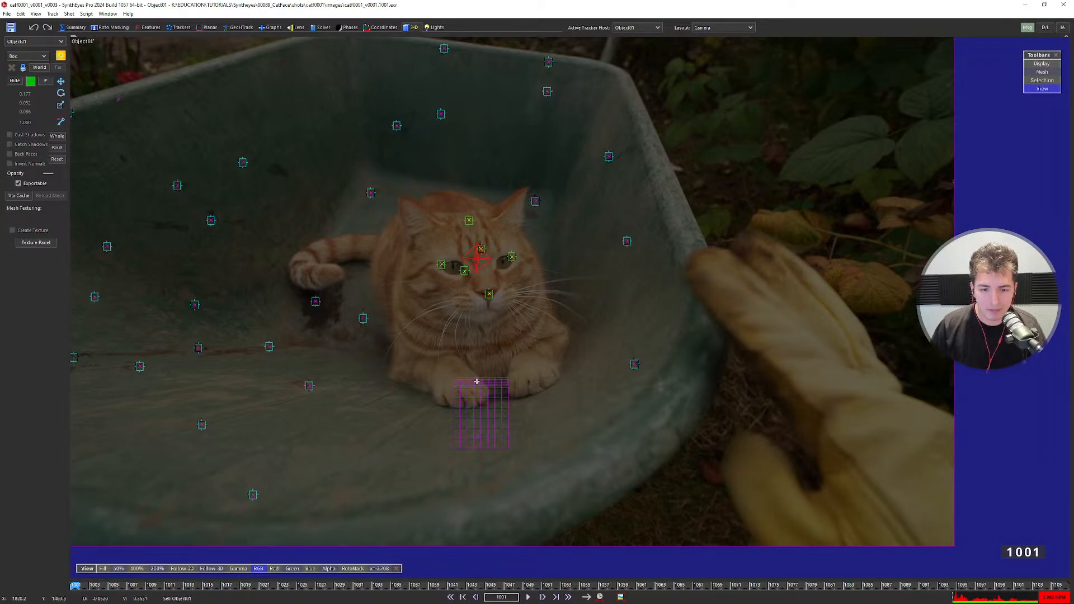
Alternate selecting Box01 and the cat-head object to compare their positions.
click(480, 388)
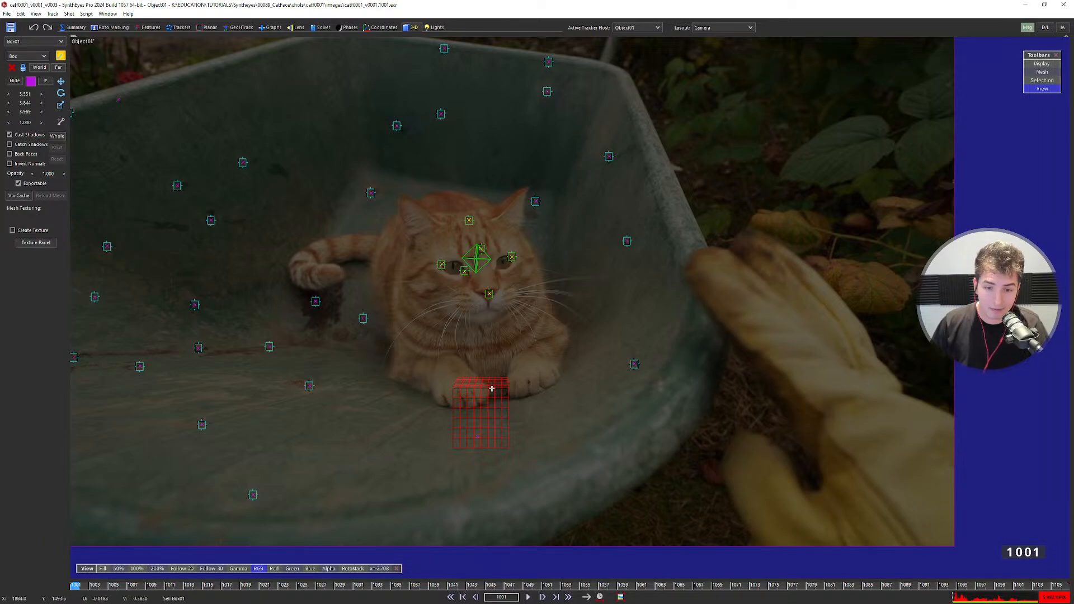
click(478, 261)
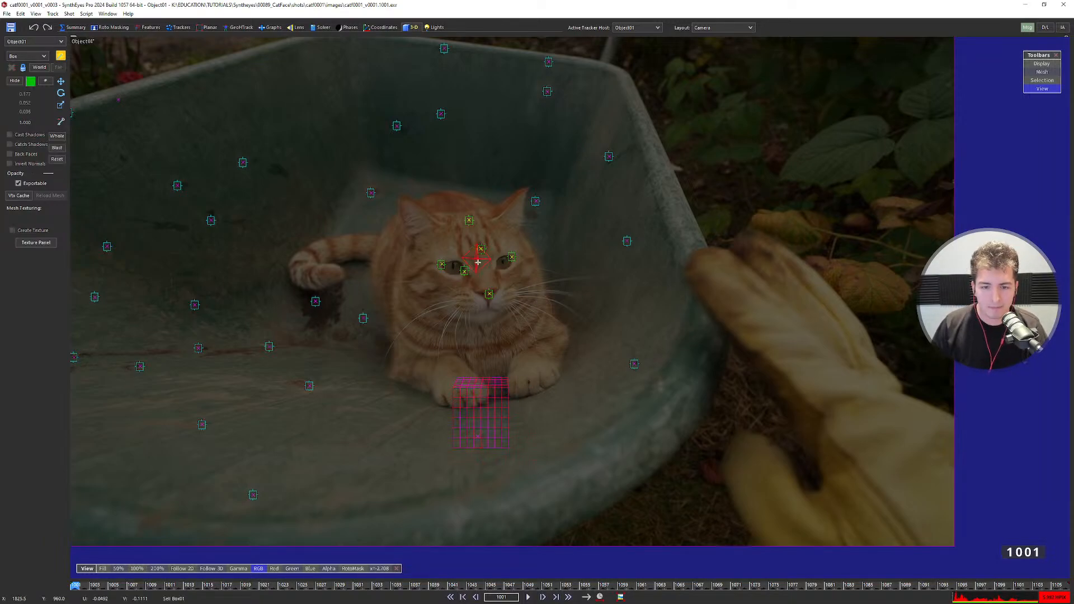
scroll(486, 262, up, 3)
scroll(489, 260, down, 5)
scroll(476, 252, up, 6)
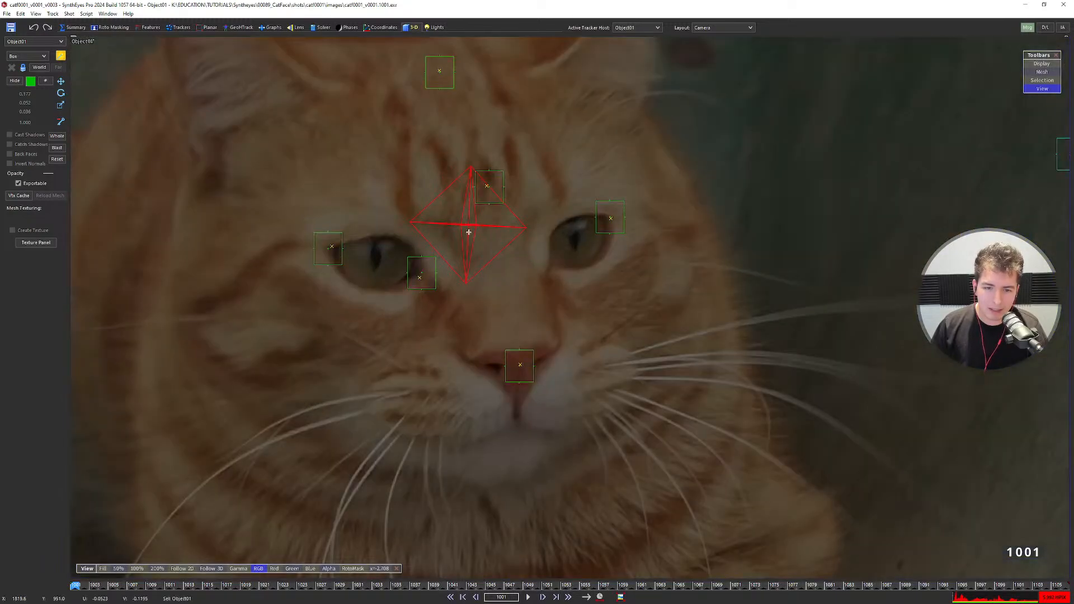
scroll(468, 232, down, 5)
click(468, 366)
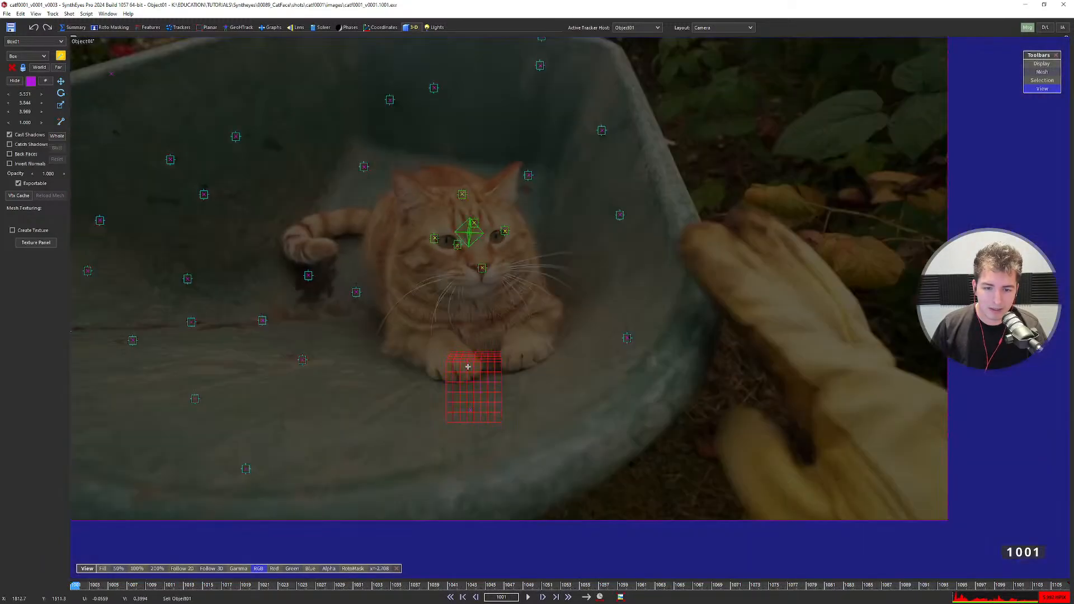
click(468, 235)
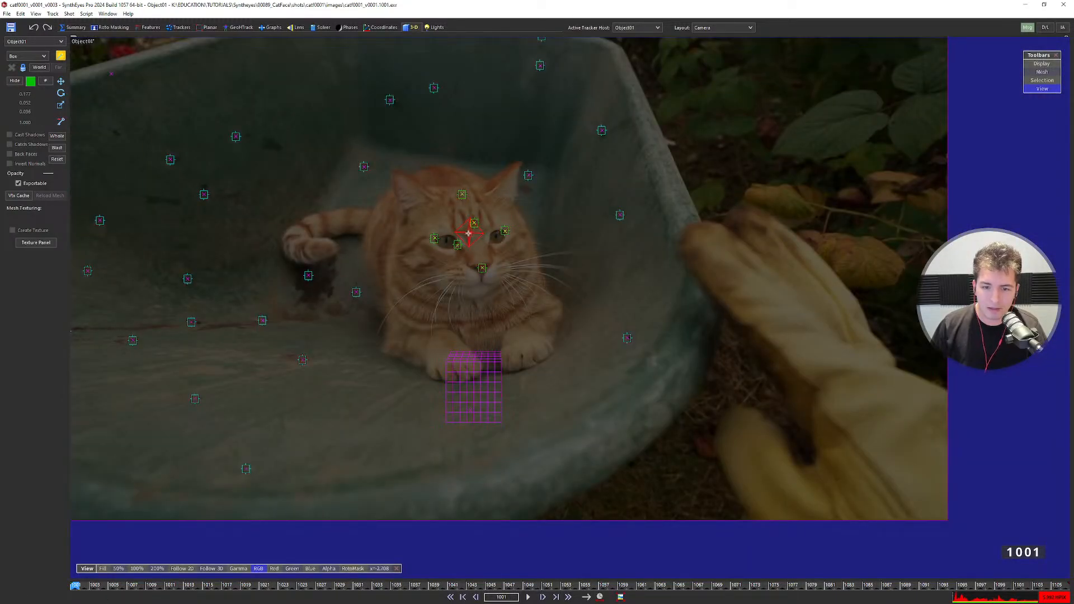
Toggle to the Quad layout to inspect the box, then back to the camera view.
key(q)
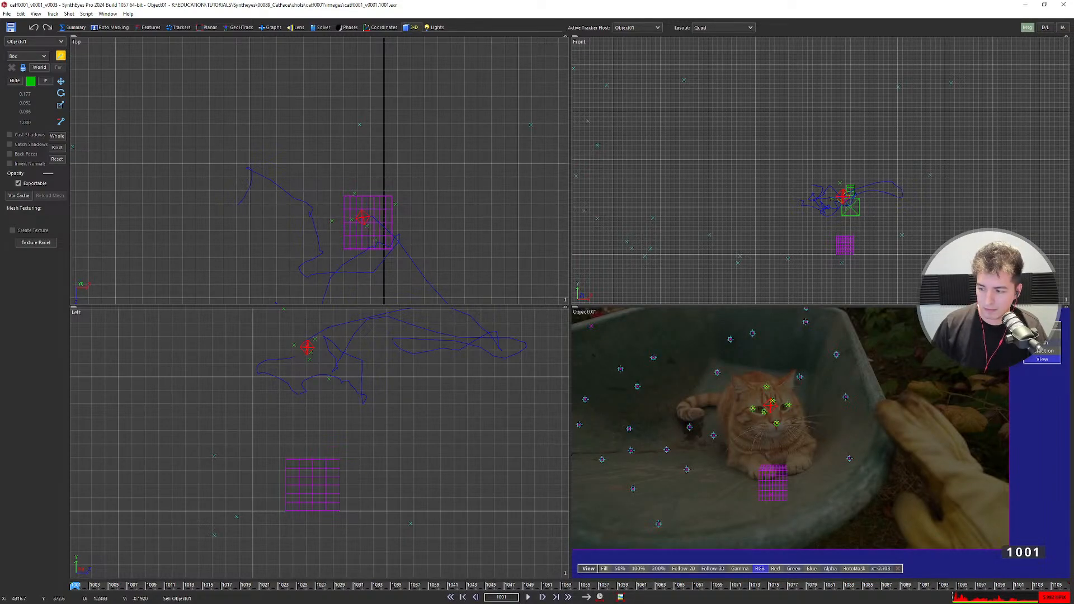
scroll(354, 222, up, 4)
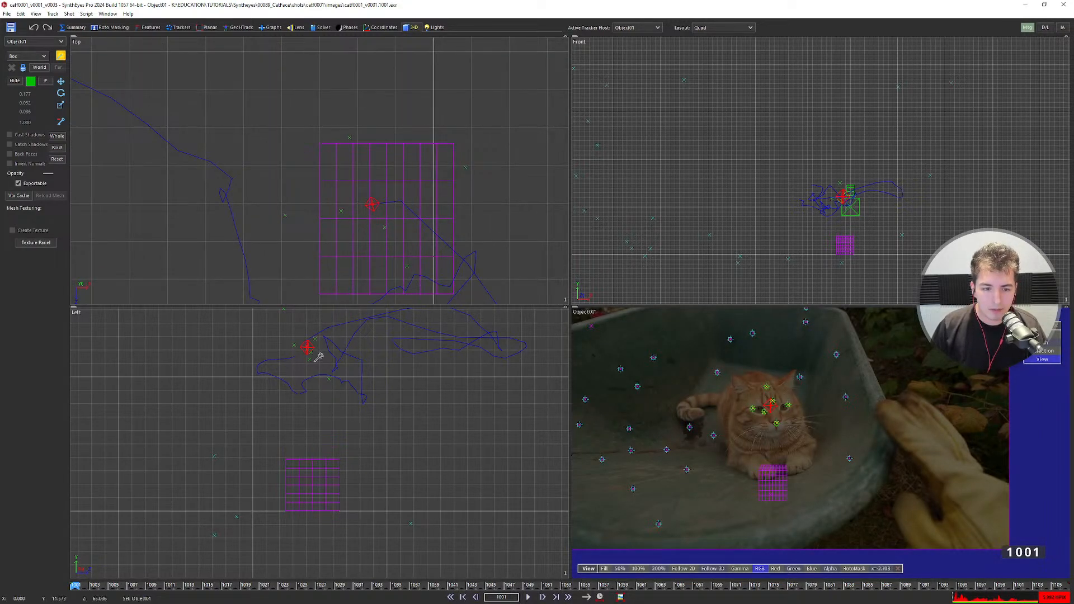
scroll(318, 357, up, 2)
scroll(707, 398, up, 5)
key(q)
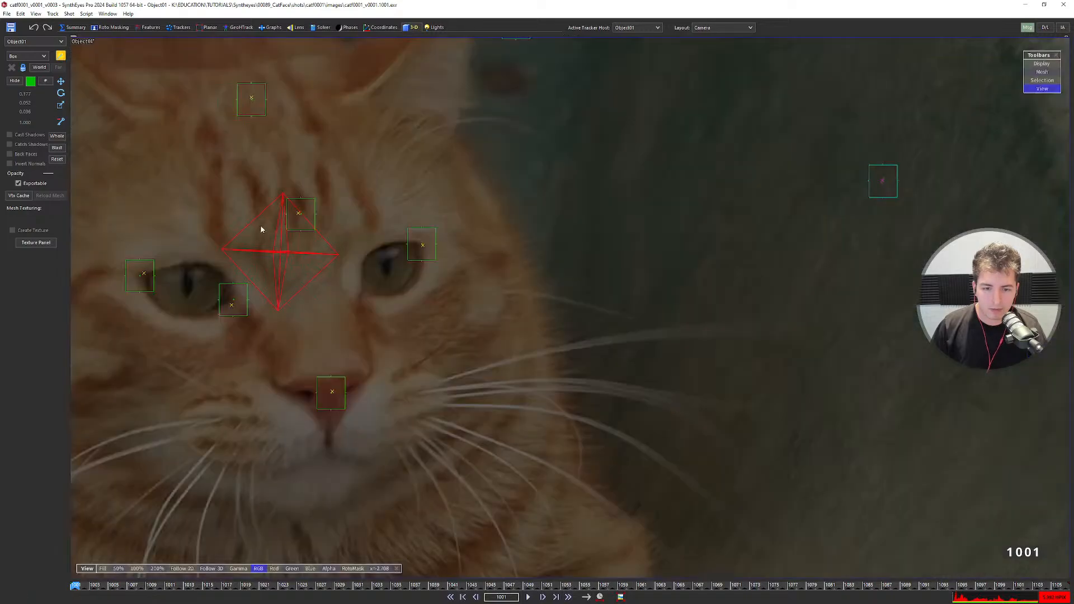
scroll(259, 230, down, 6)
Select the nose tracker, then Object01, and briefly check them in the Quad layout.
click(412, 332)
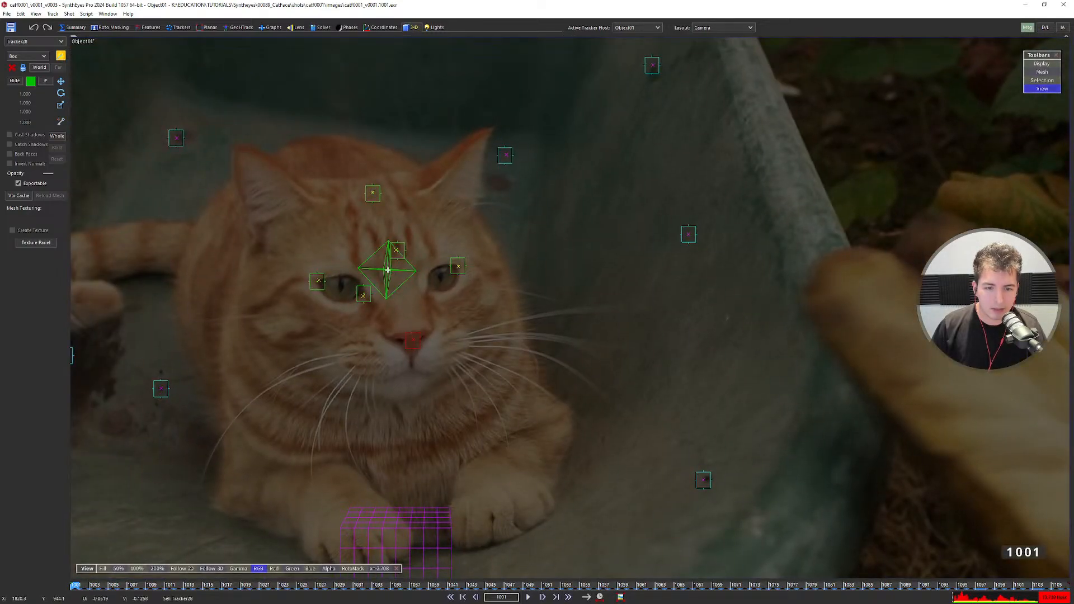
click(385, 264)
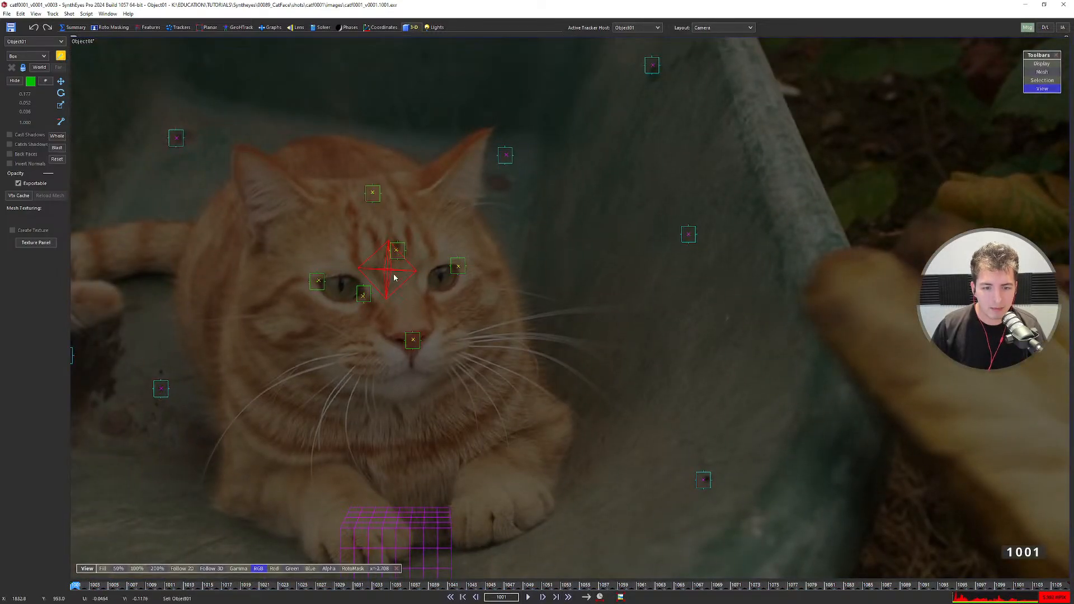
key(q)
scroll(352, 241, up, 3)
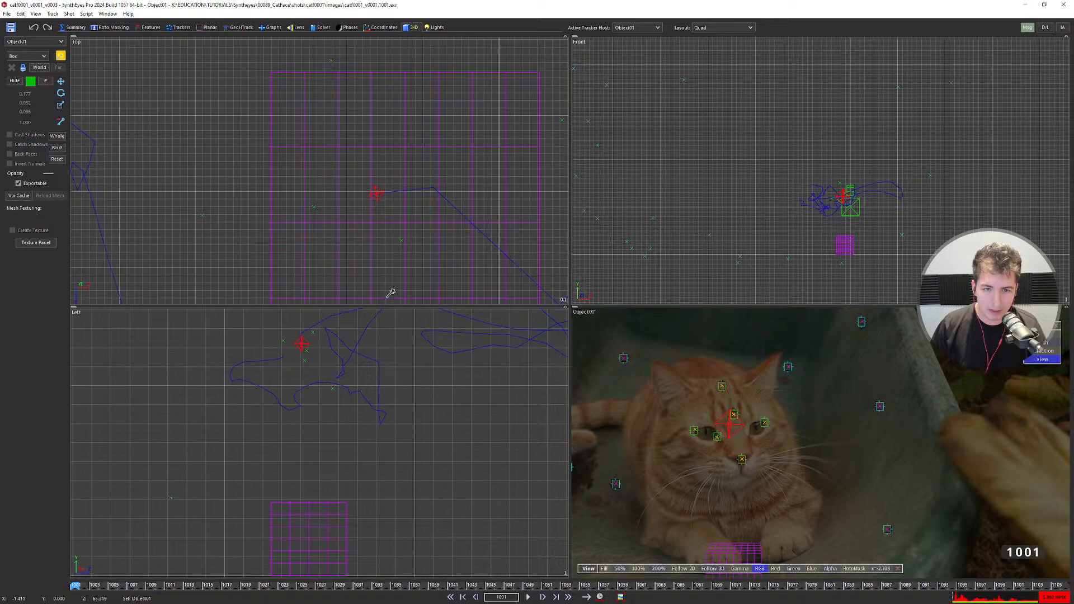
scroll(734, 433, up, 3)
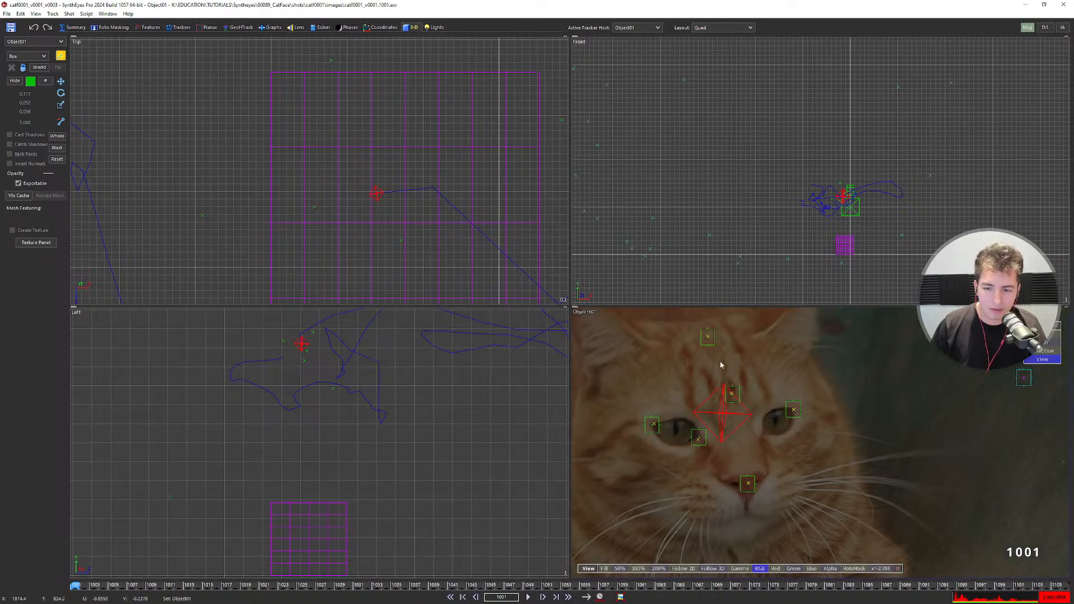
scroll(348, 402, down, 2)
key(q)
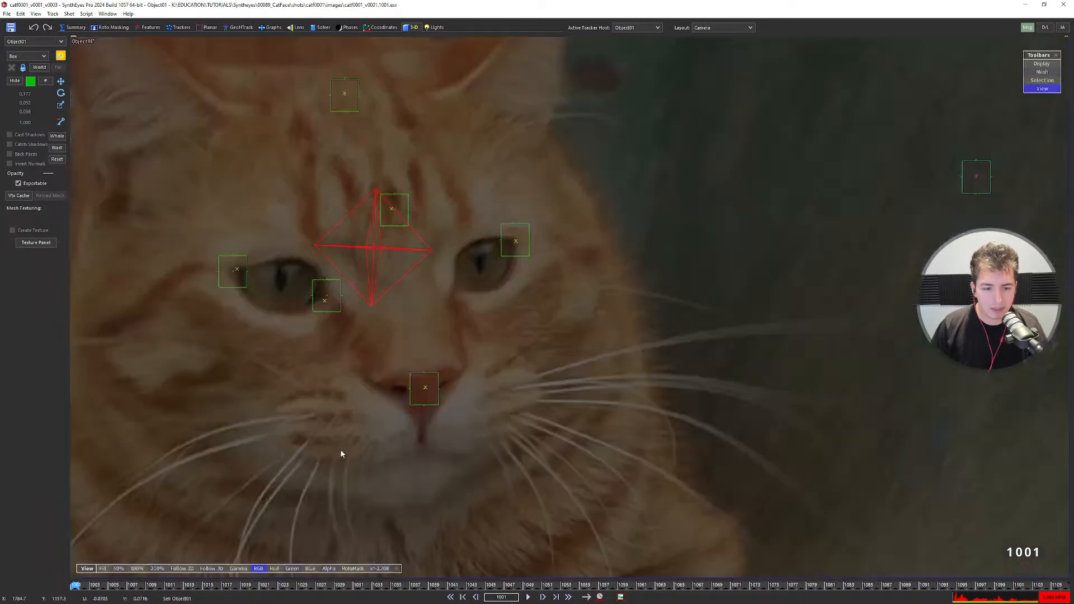
scroll(375, 332, down, 3)
Turn off the create wand and scale Box01 up in the Quad layout.
key(q)
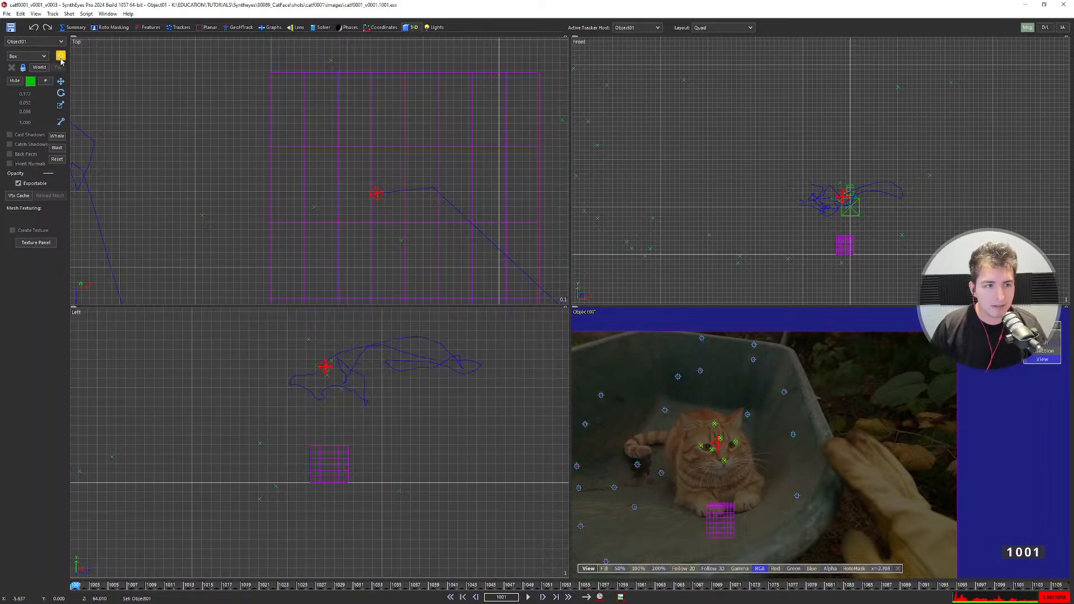
click(61, 60)
click(322, 452)
drag(323, 451, 327, 413)
key(w)
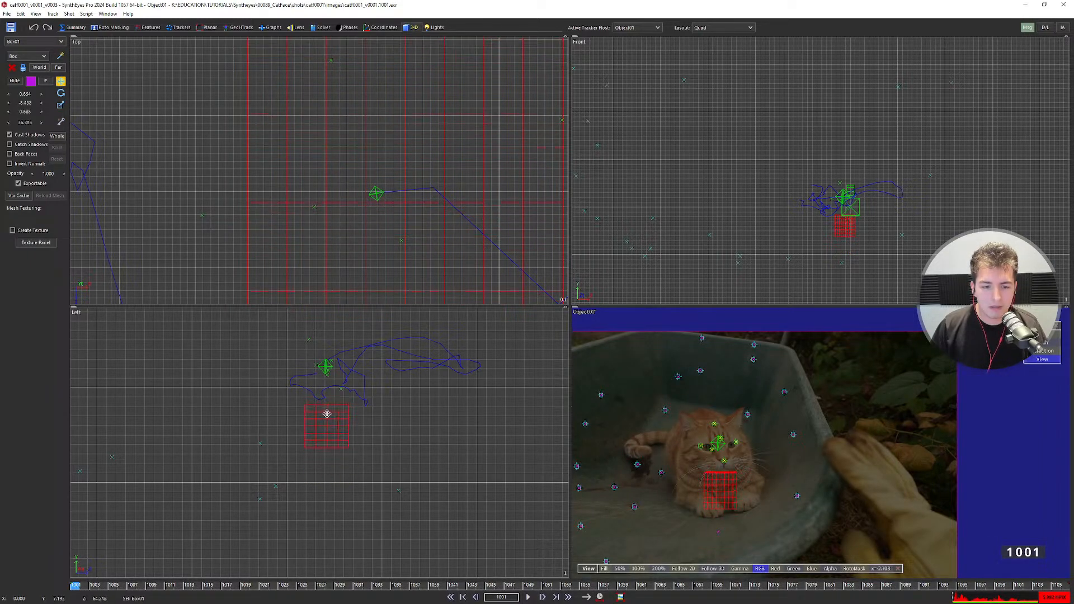
Open the Floating Hierarchy View and expand Object01 to list trackers #28–#33.
click(107, 14)
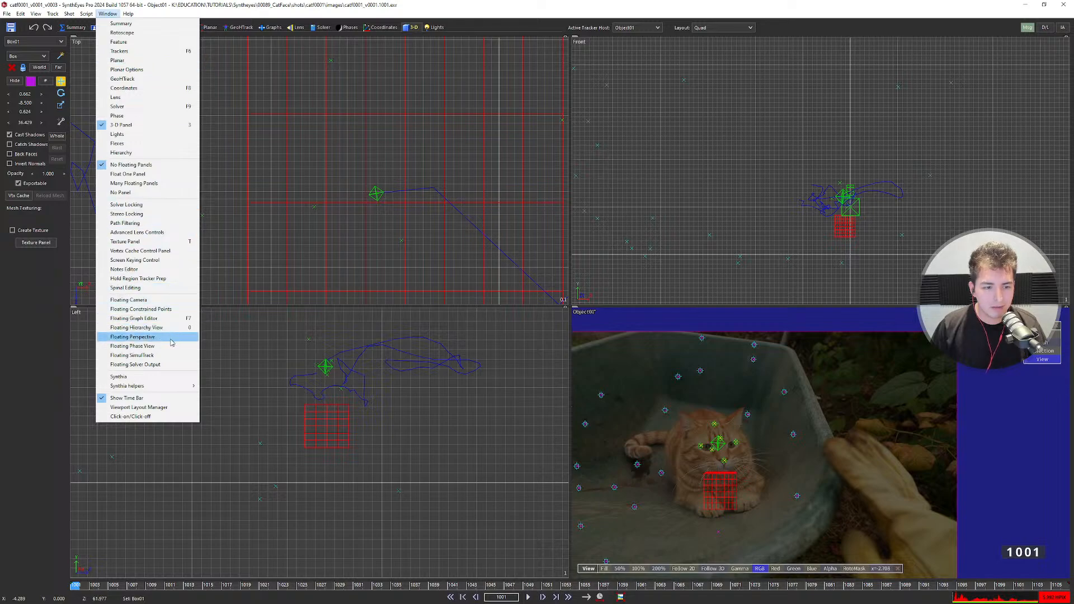
click(137, 328)
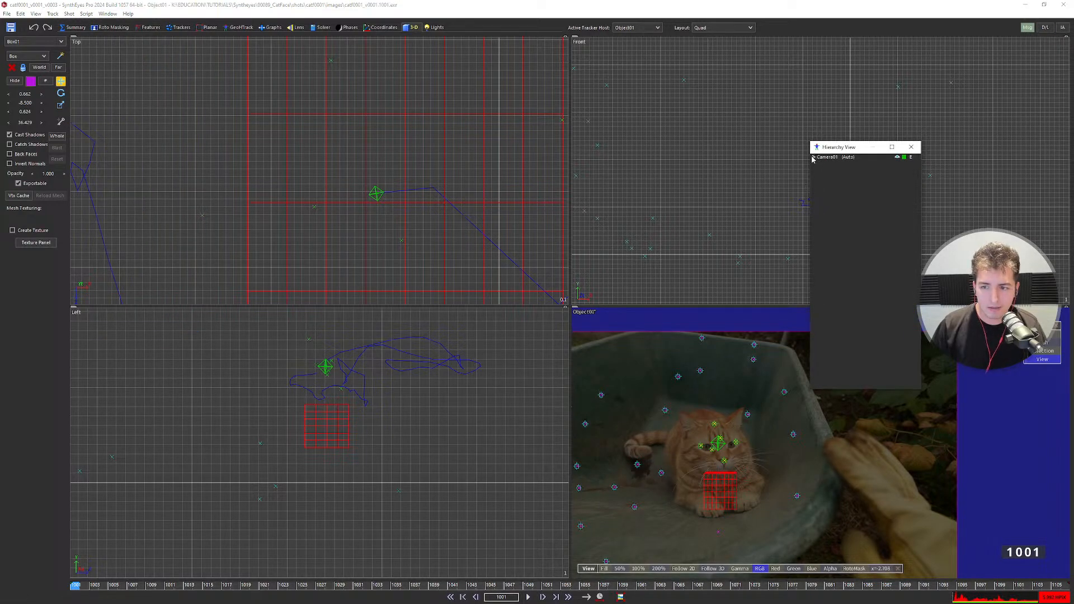
click(820, 171)
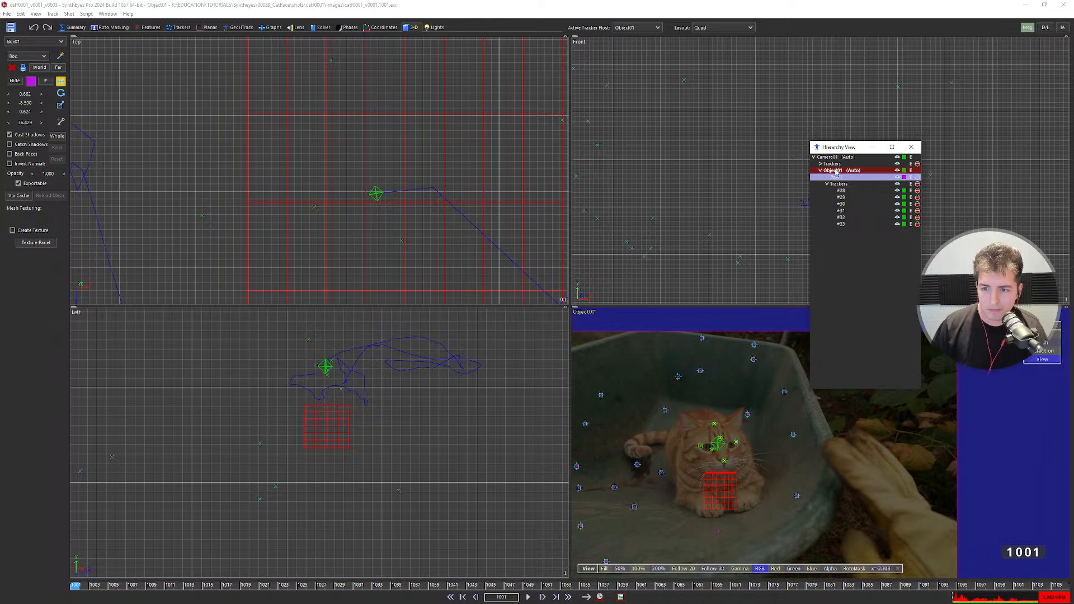
Raise Box01, then zero its X, Y, Z position and first rotation value.
drag(835, 172, 838, 181)
scroll(343, 422, up, 3)
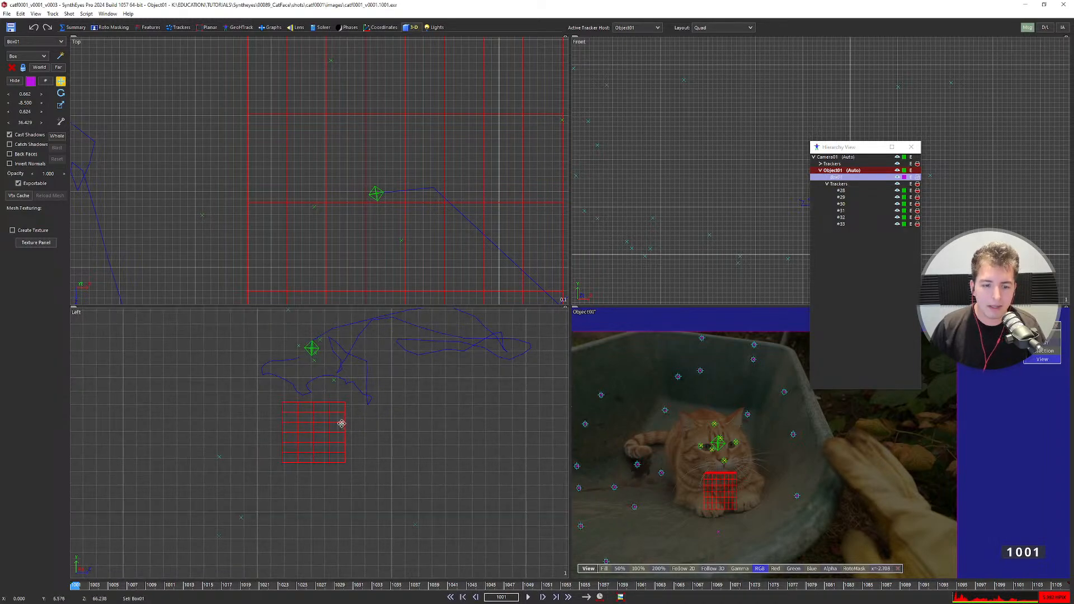
drag(339, 452, 340, 427)
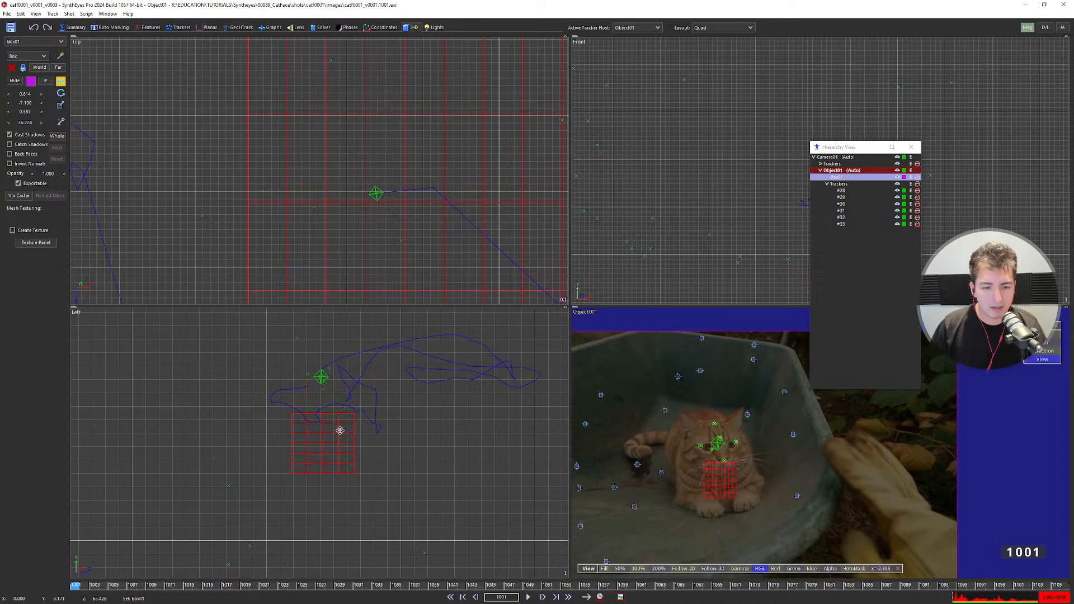
right_click(27, 94)
right_click(26, 103)
right_click(25, 111)
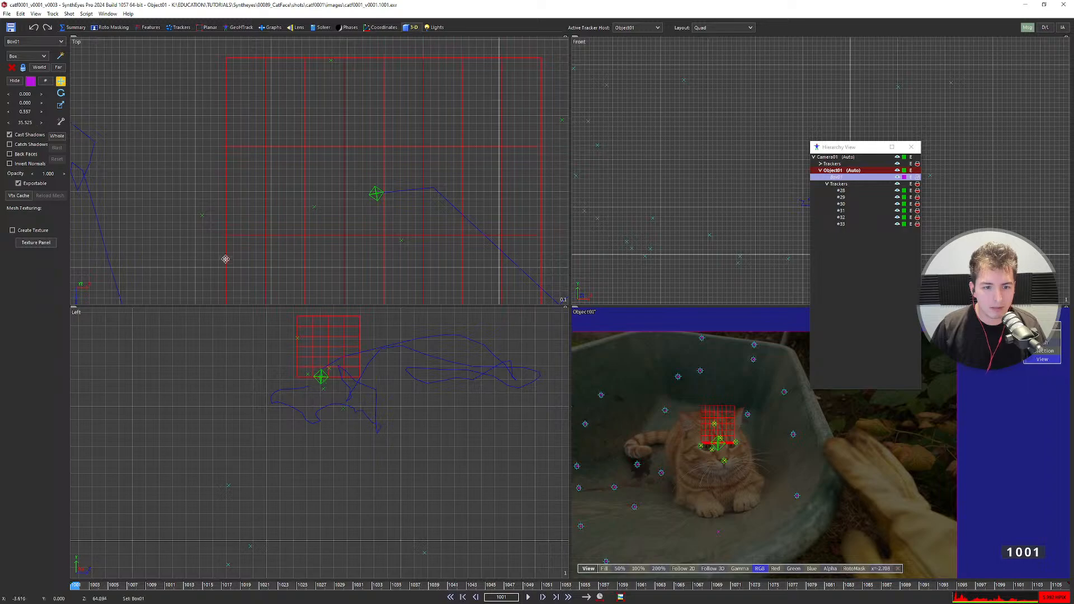
scroll(323, 377, up, 5)
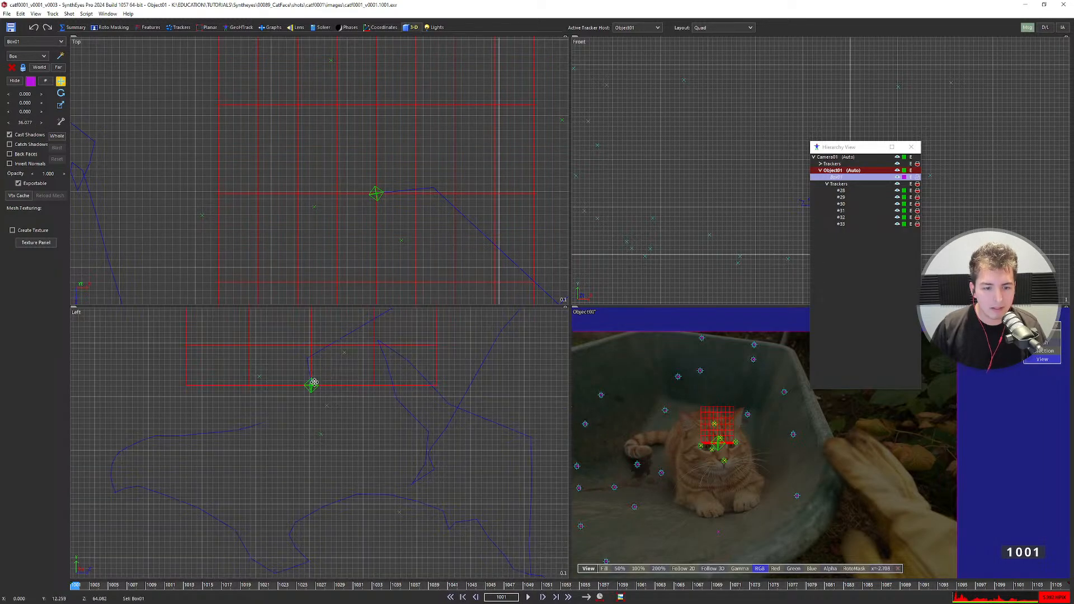
click(60, 93)
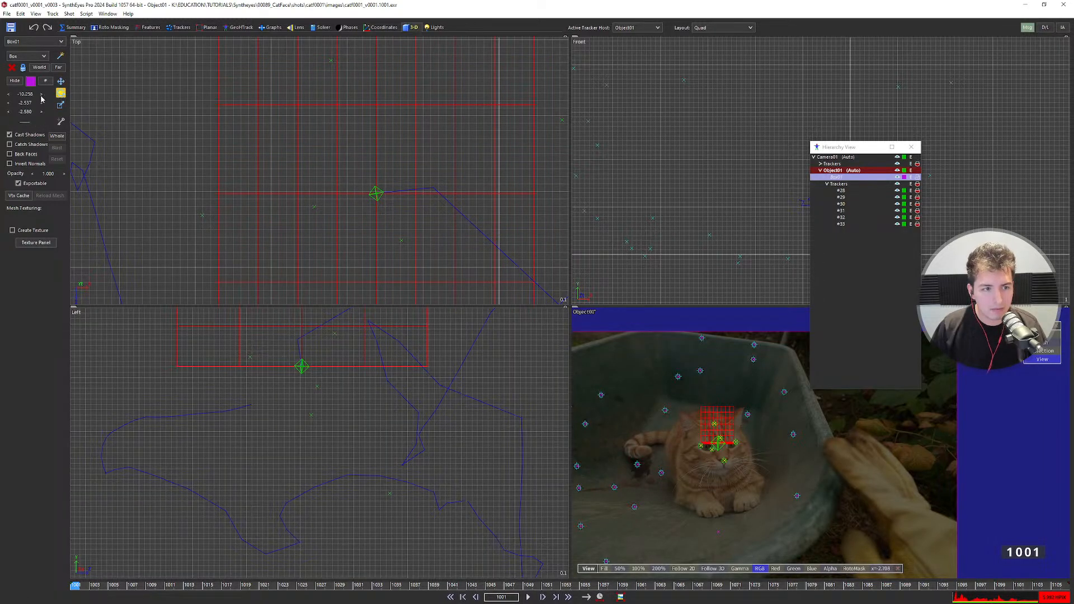
right_click(24, 95)
Compare Box01 against Object01, delete the box mesh, and reselect Object01's pivot.
middle_drag(292, 362, 330, 481)
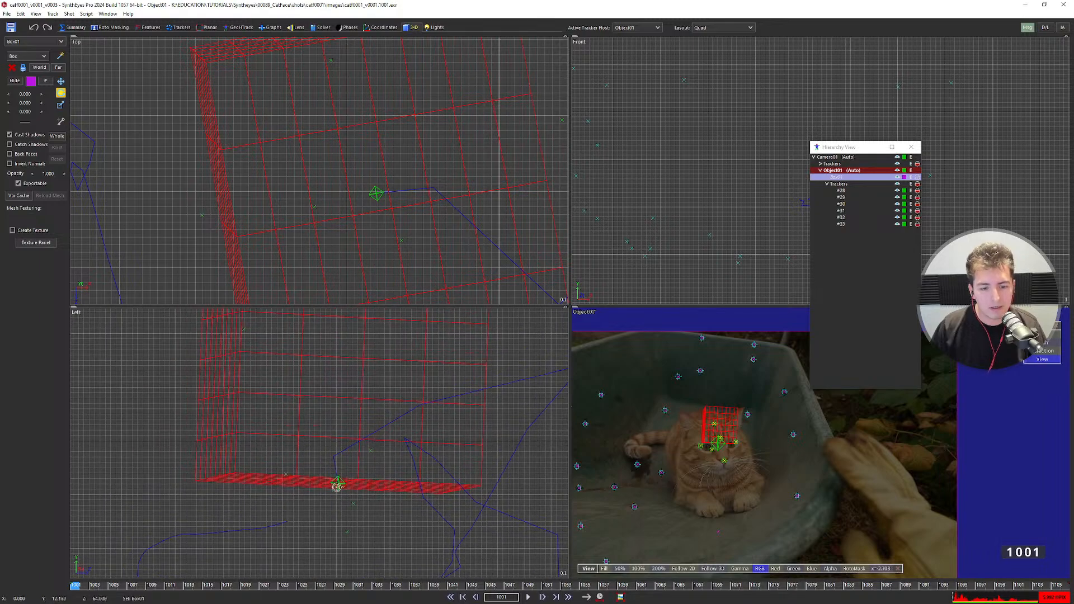
scroll(702, 446, up, 5)
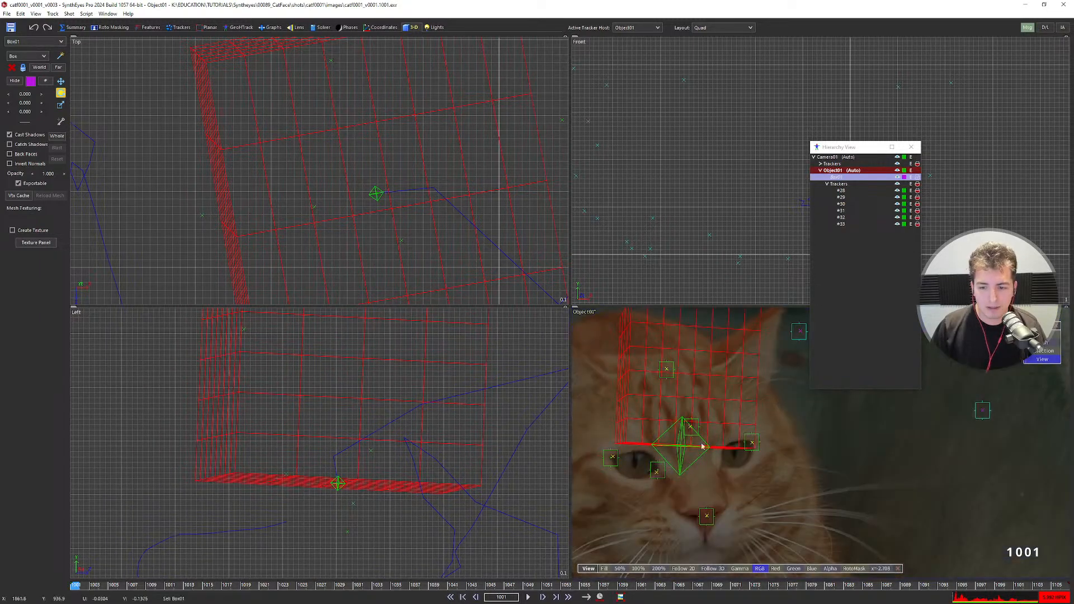
scroll(702, 445, down, 5)
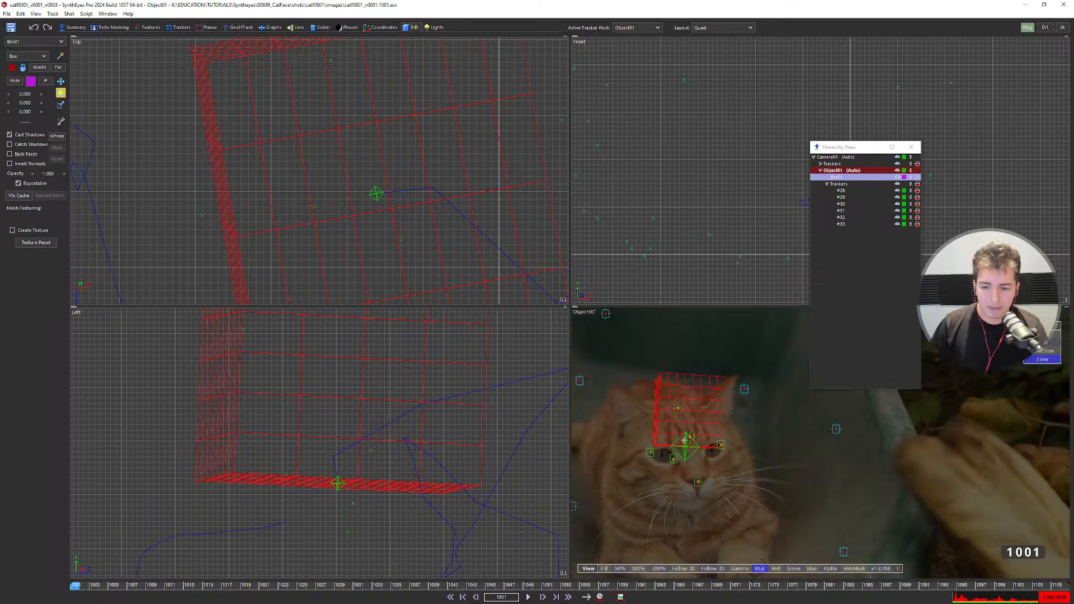
click(687, 452)
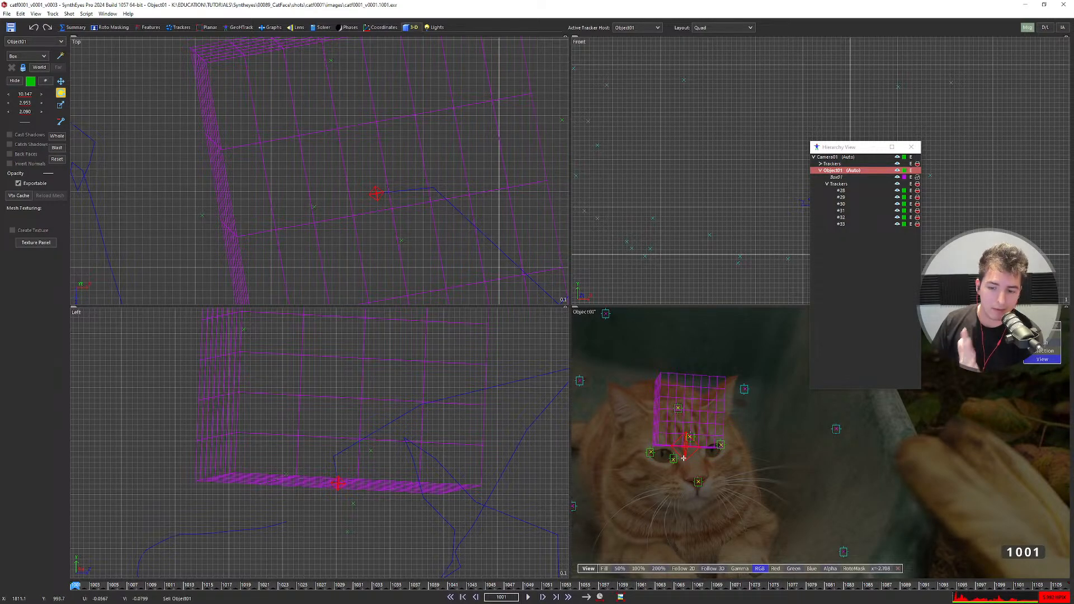
click(693, 397)
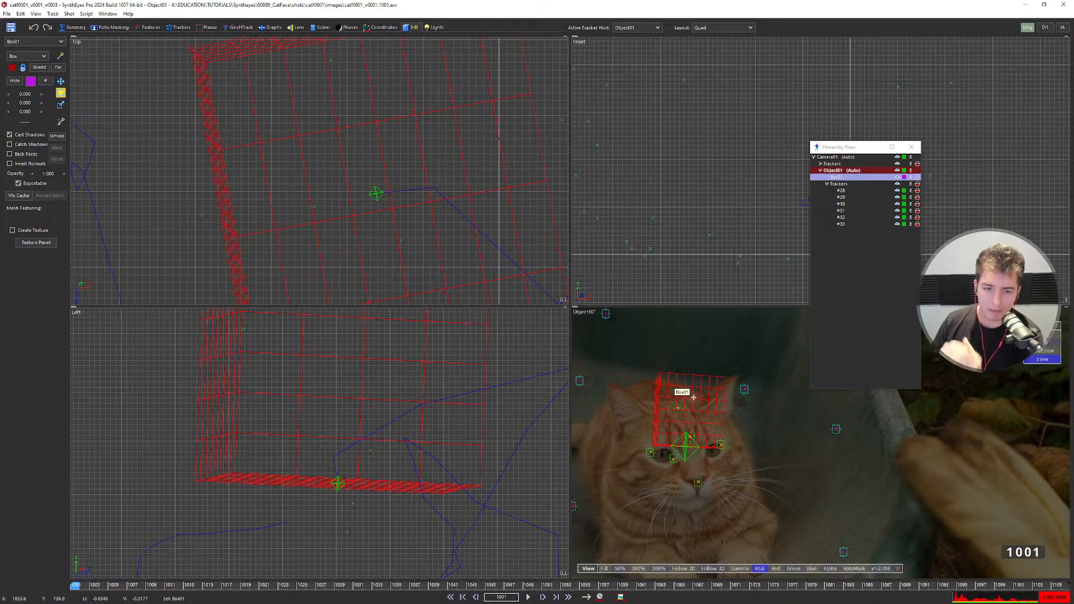
scroll(693, 397, down, 3)
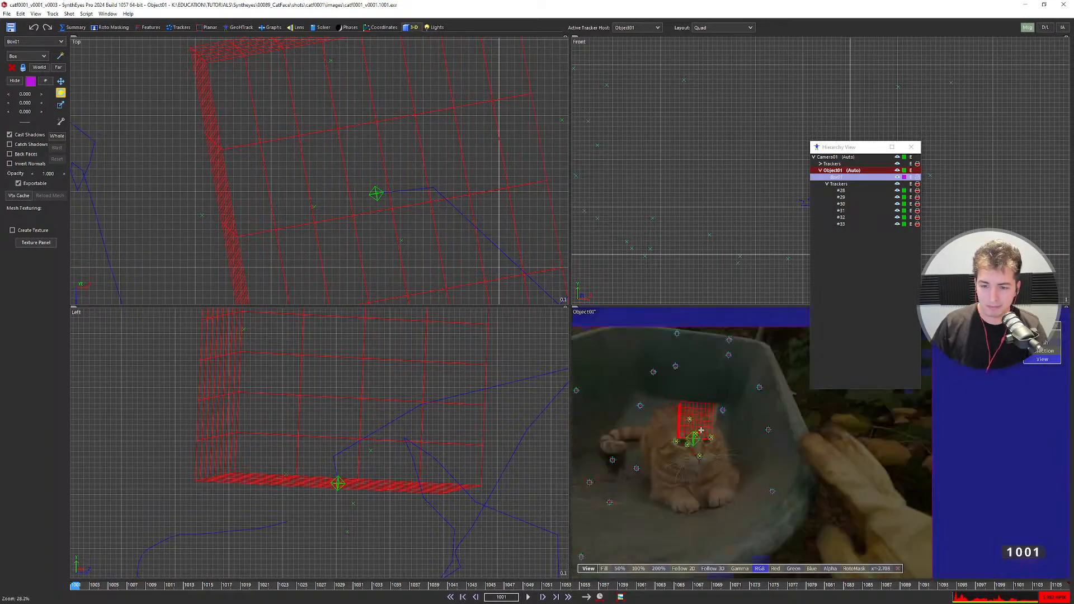
scroll(710, 393, up, 6)
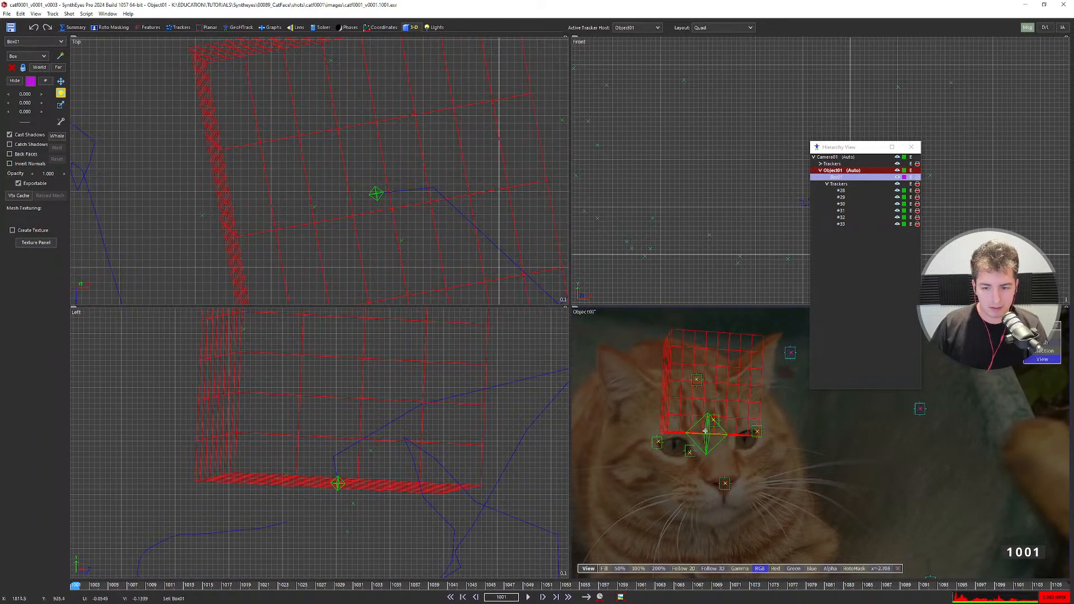
key(Delete)
click(706, 442)
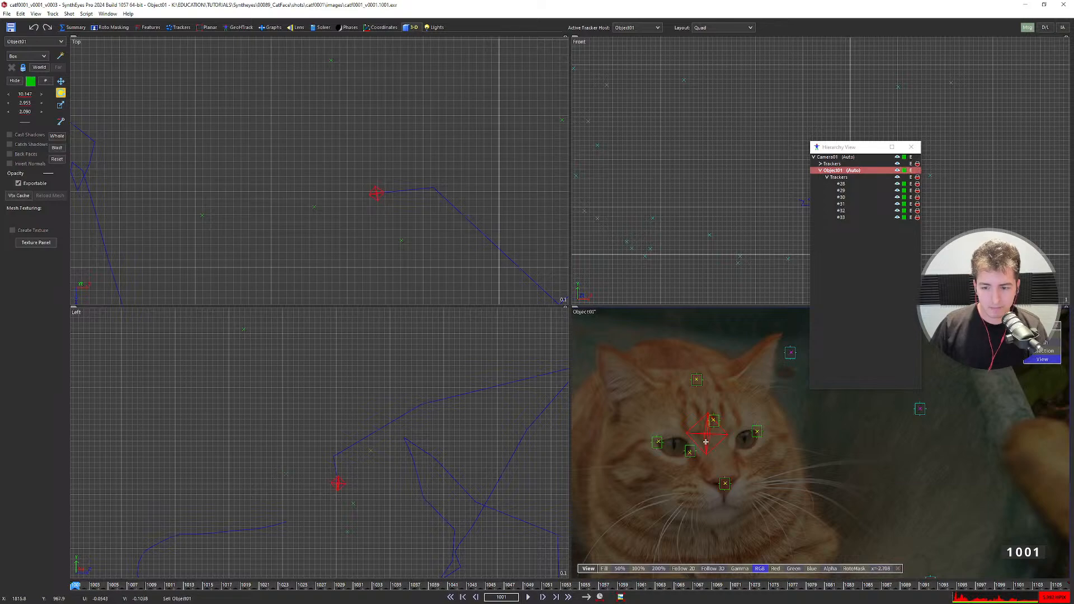
click(724, 481)
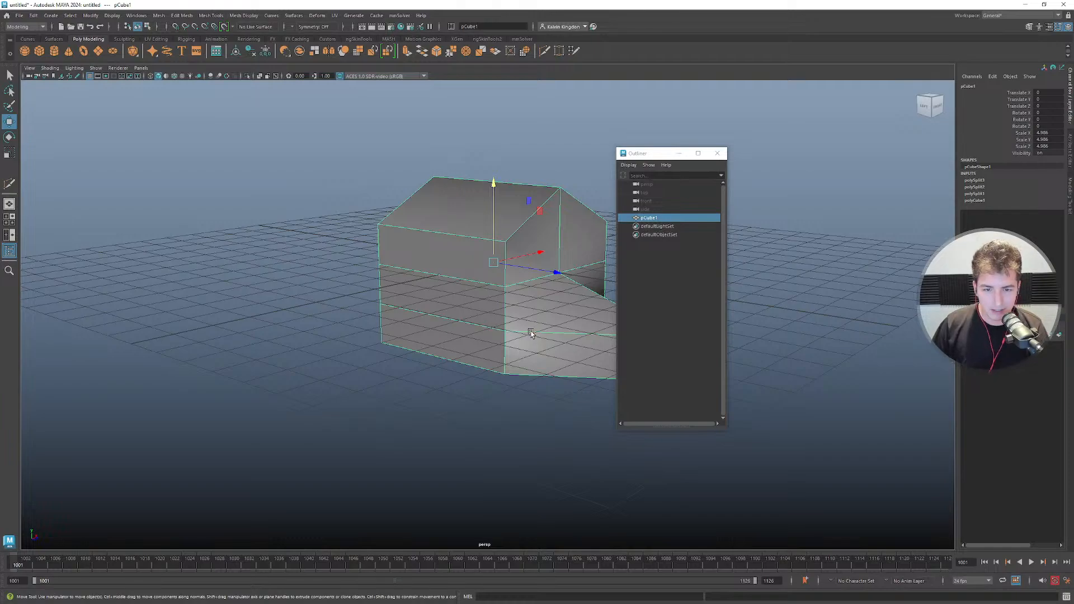
alt+drag(468, 378, 434, 373)
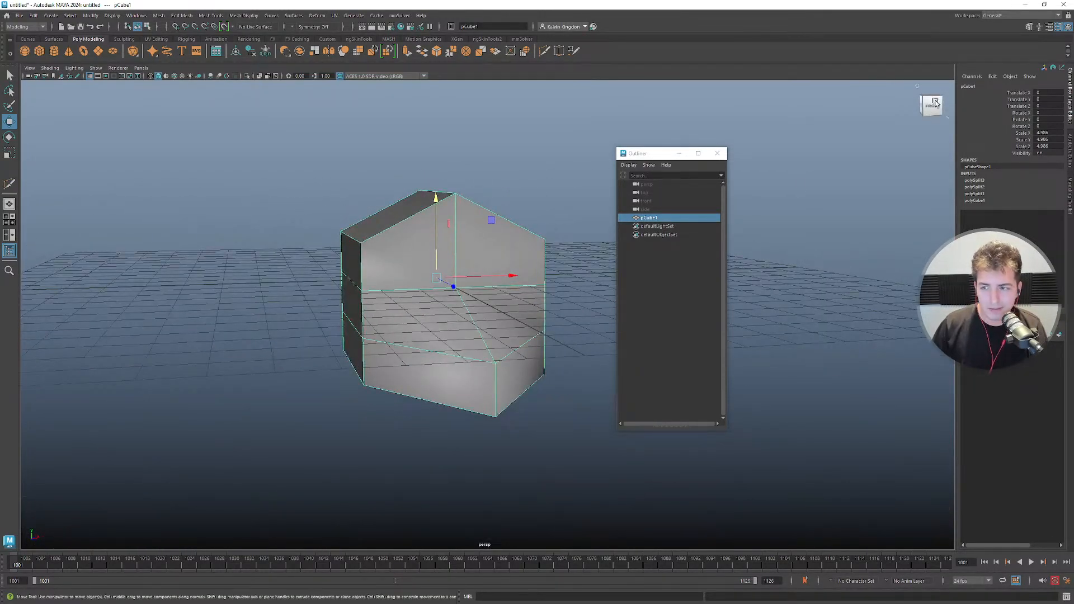
click(1024, 5)
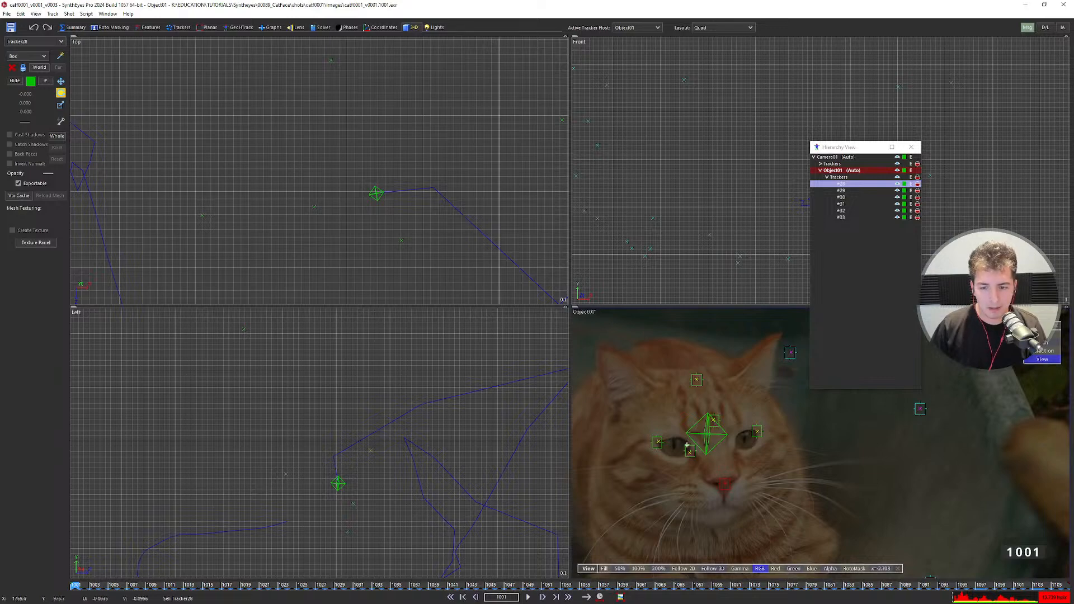
Fill the window with the camera view, select nose tracker #28 on Object01, and show its tracker settings.
key(5)
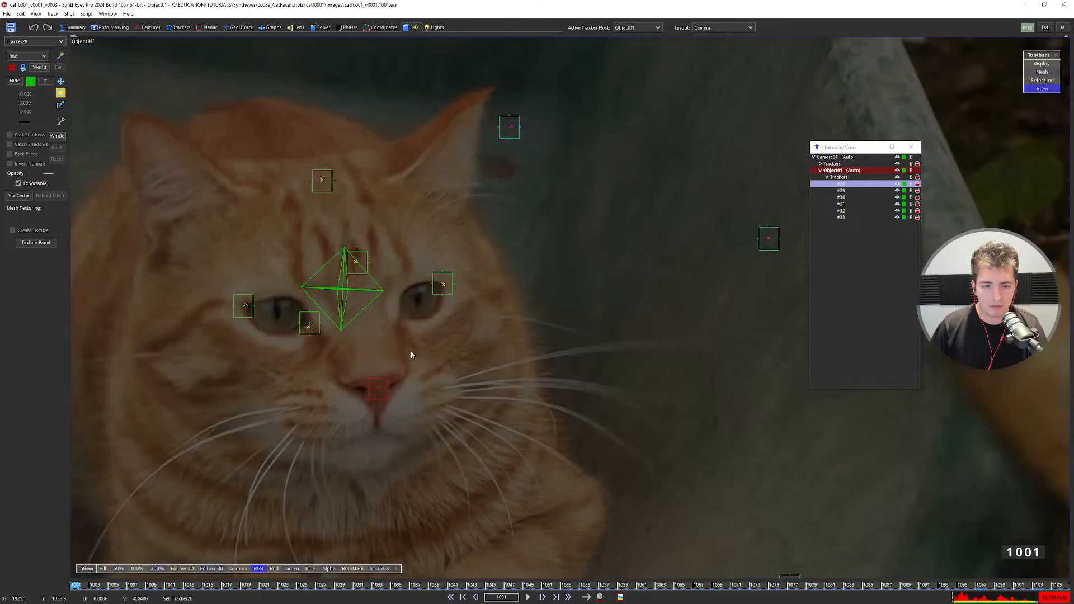
scroll(411, 351, down, 2)
middle_drag(413, 354, 526, 343)
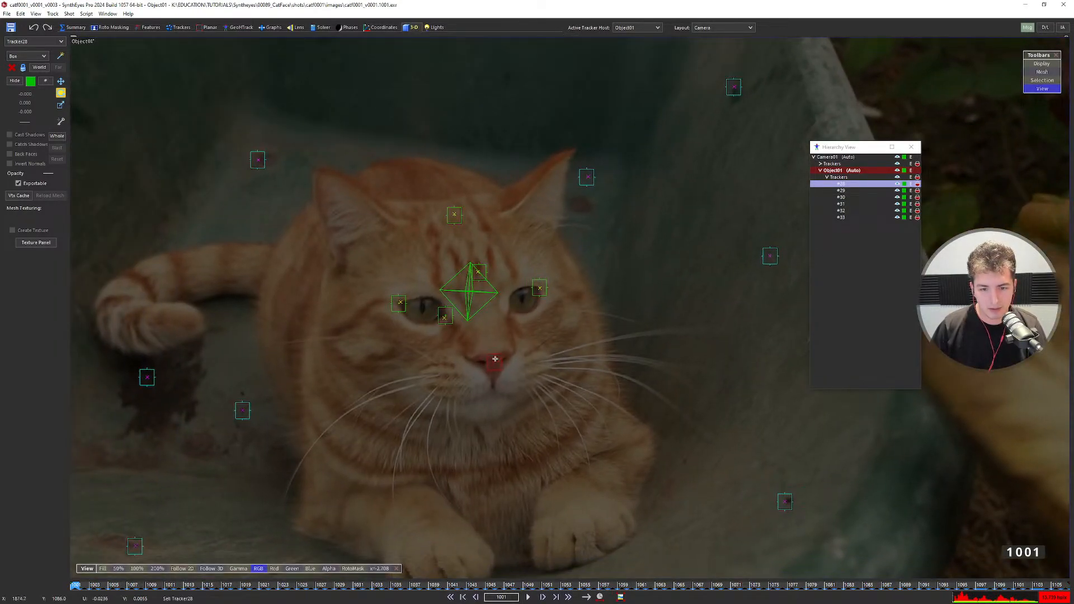
scroll(495, 358, up, 2)
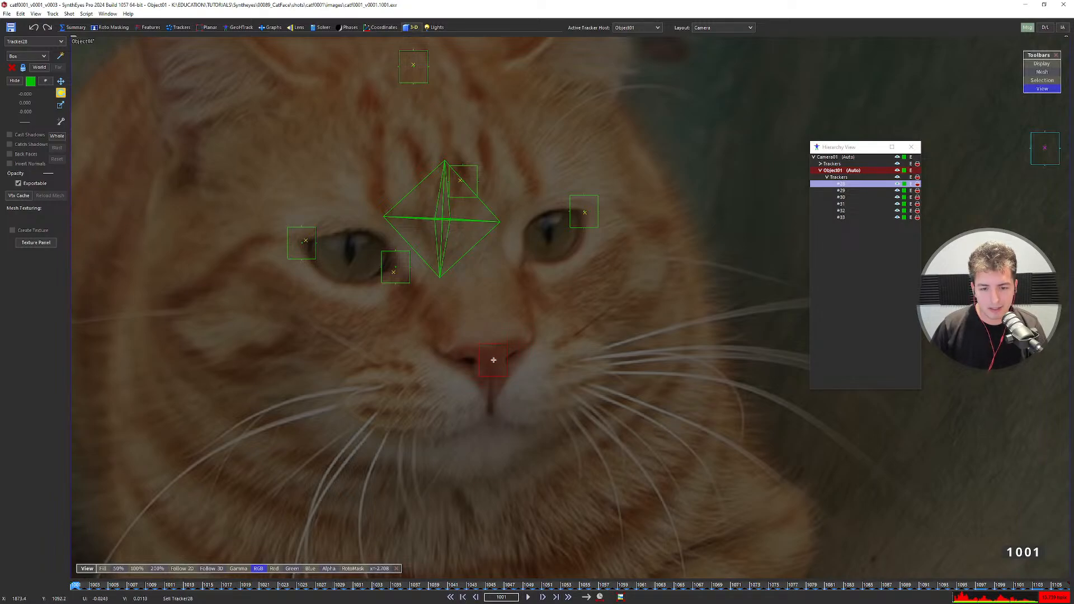
mouse_move(493, 359)
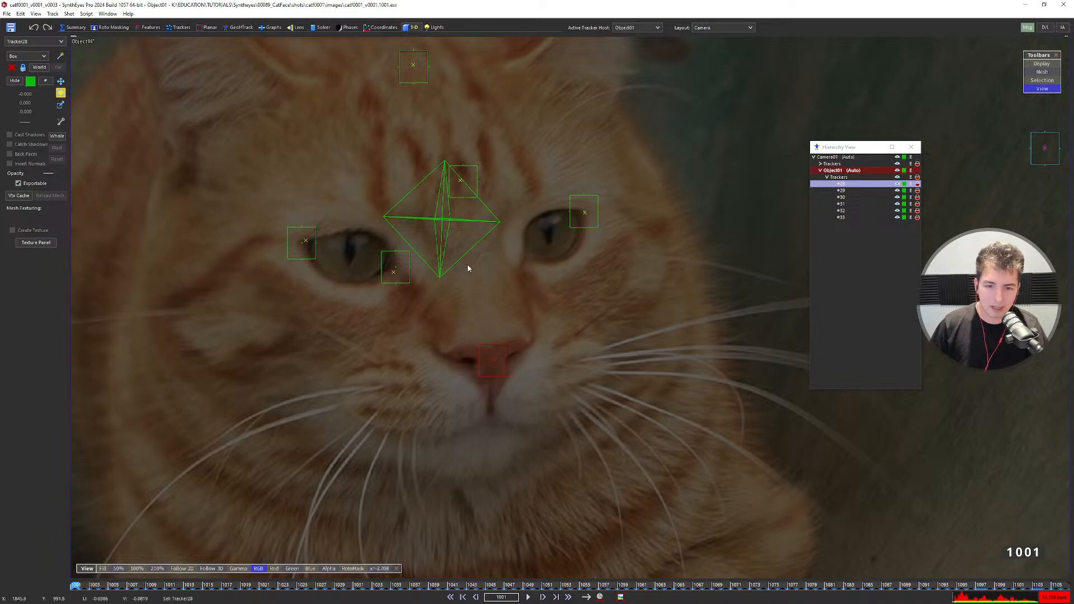
scroll(443, 222, down, 3)
middle_drag(433, 255, 482, 284)
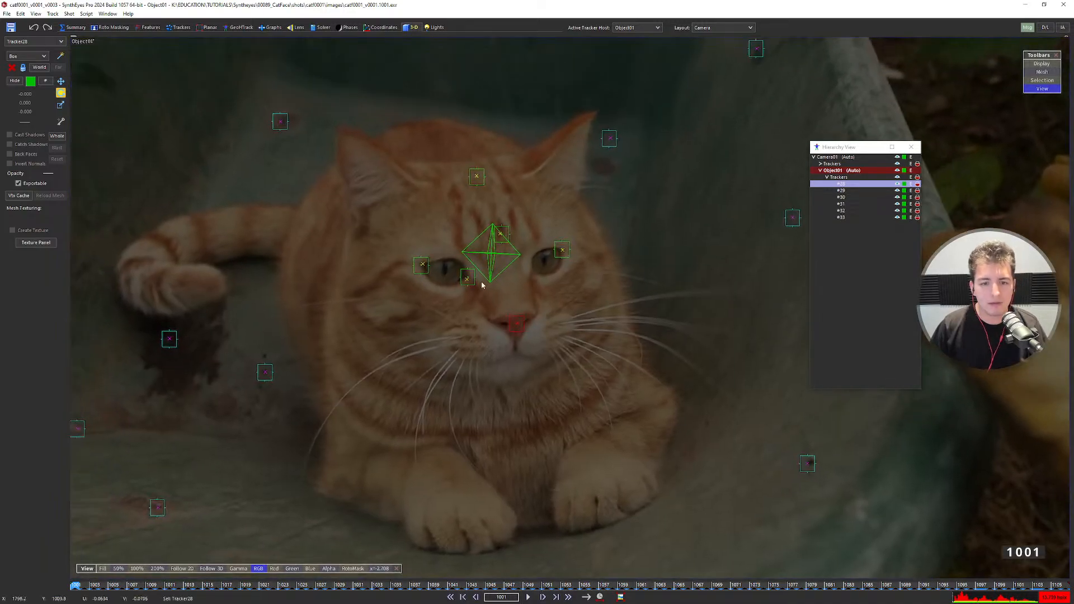
click(491, 253)
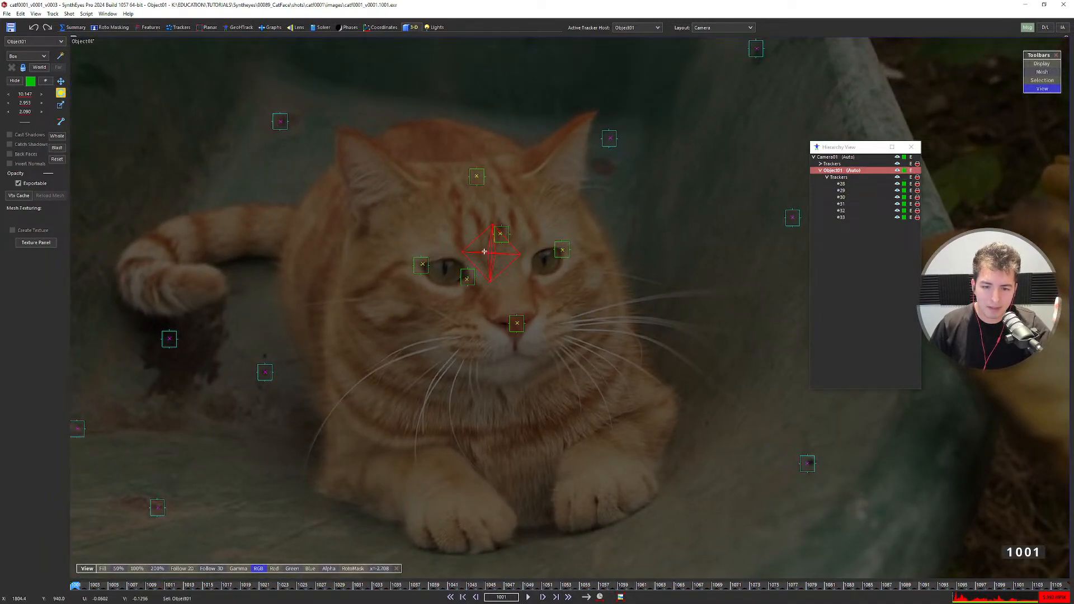
click(518, 323)
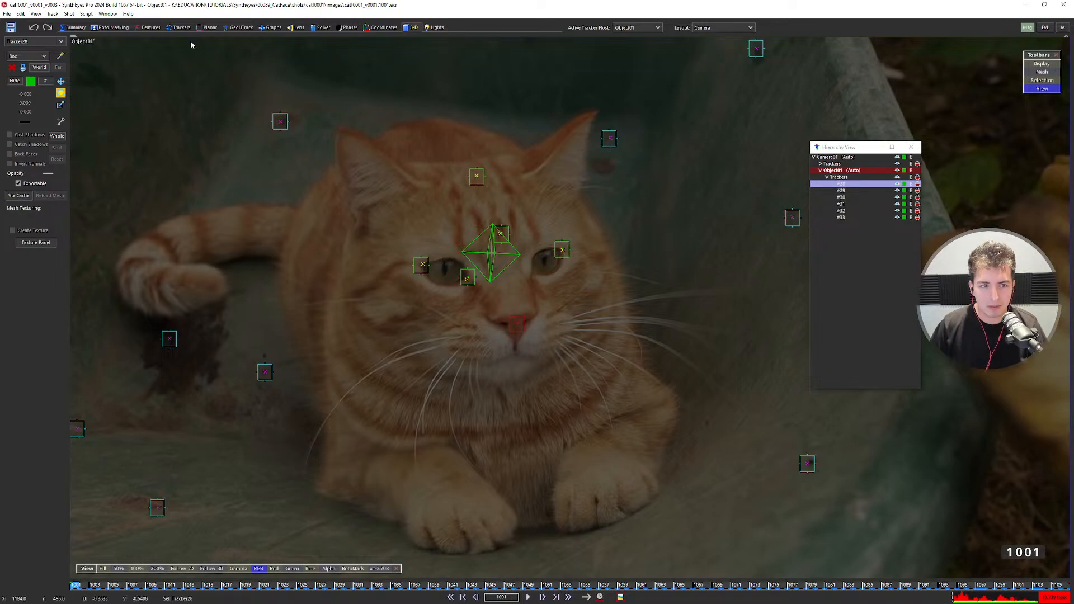
click(179, 27)
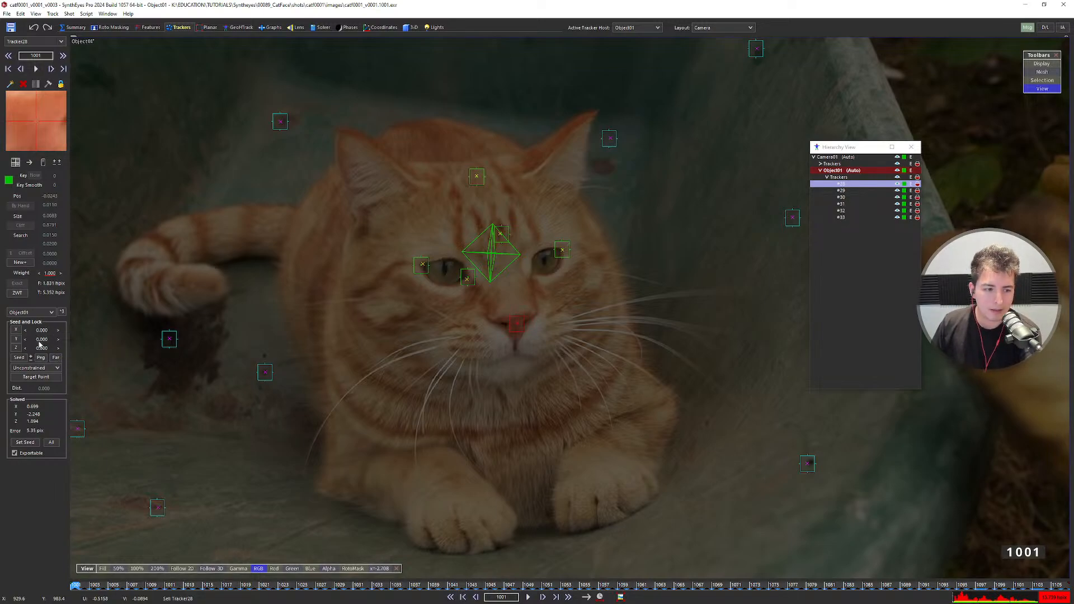
Make the nose tracker the origin and reset its X seed to 0.
click(41, 368)
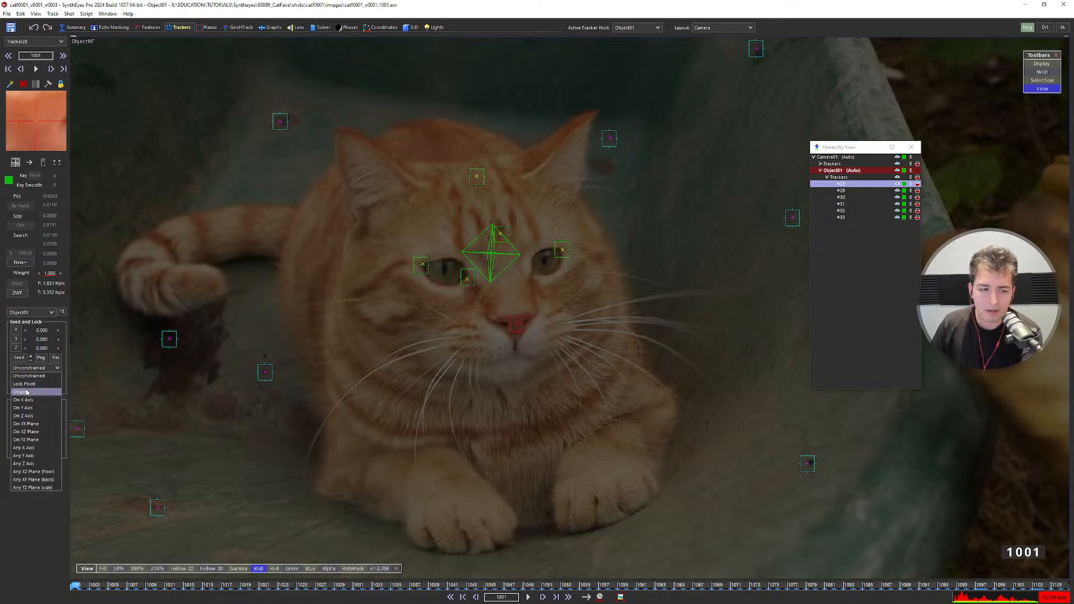
click(26, 391)
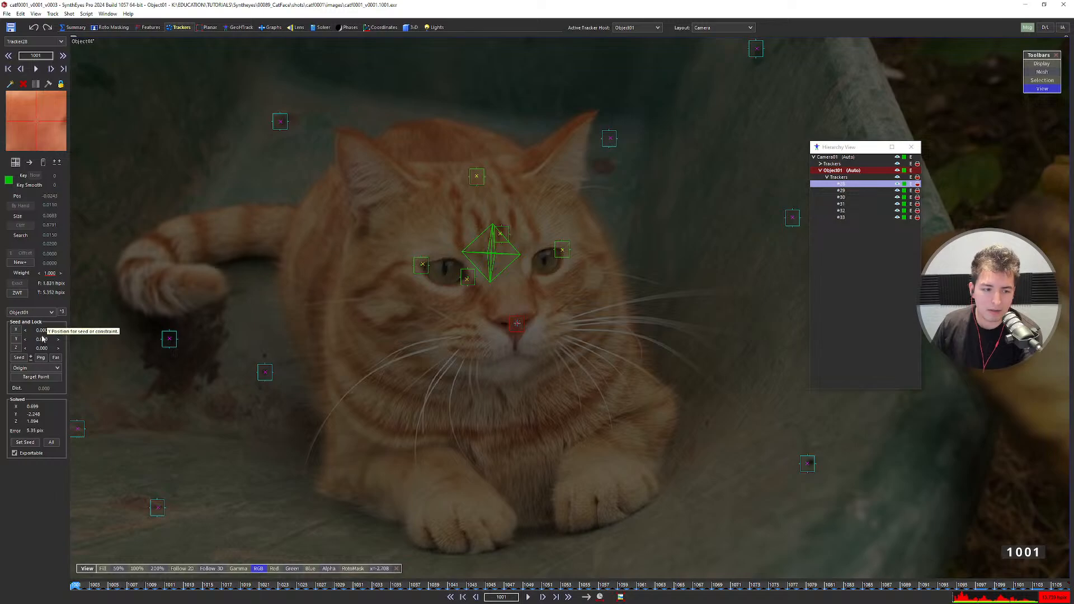
click(42, 330)
text(14)
key(Return)
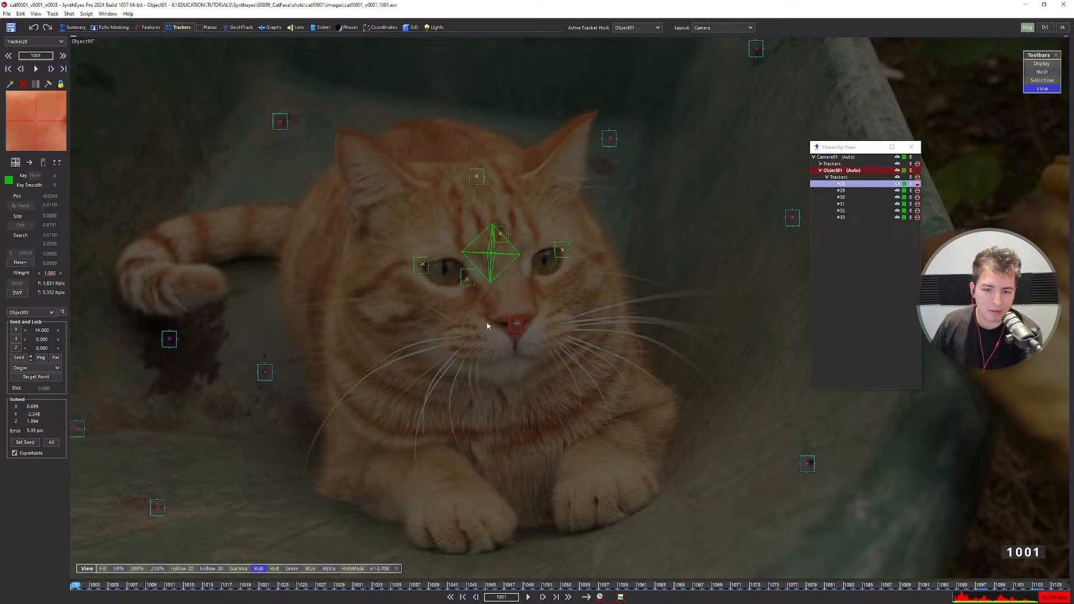
right_click(42, 330)
Set the nose tracker's constraint to Lock Point and zero its Y seed.
click(42, 368)
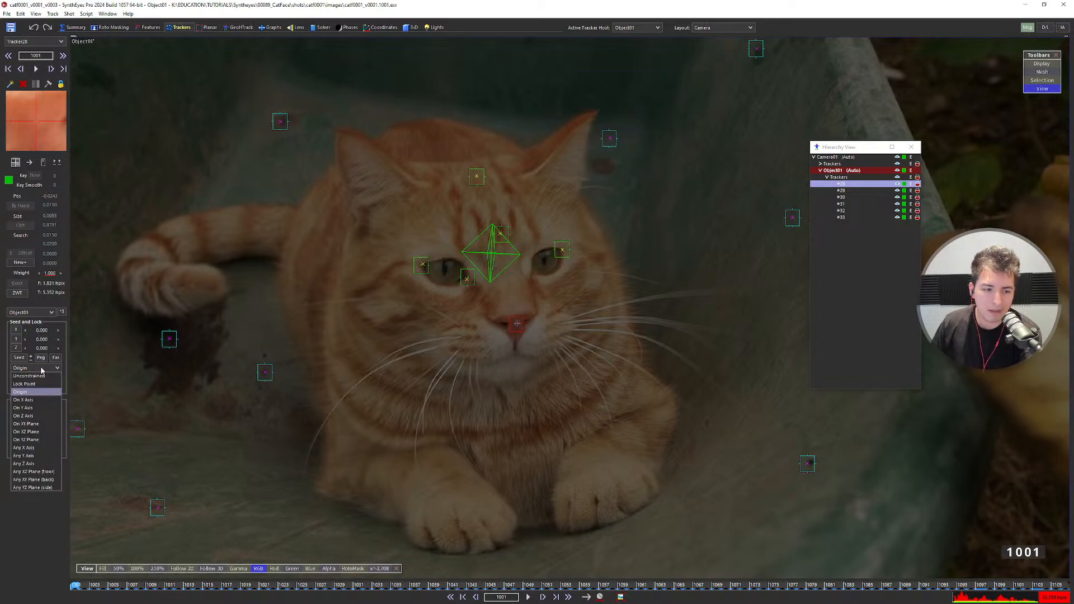
click(33, 384)
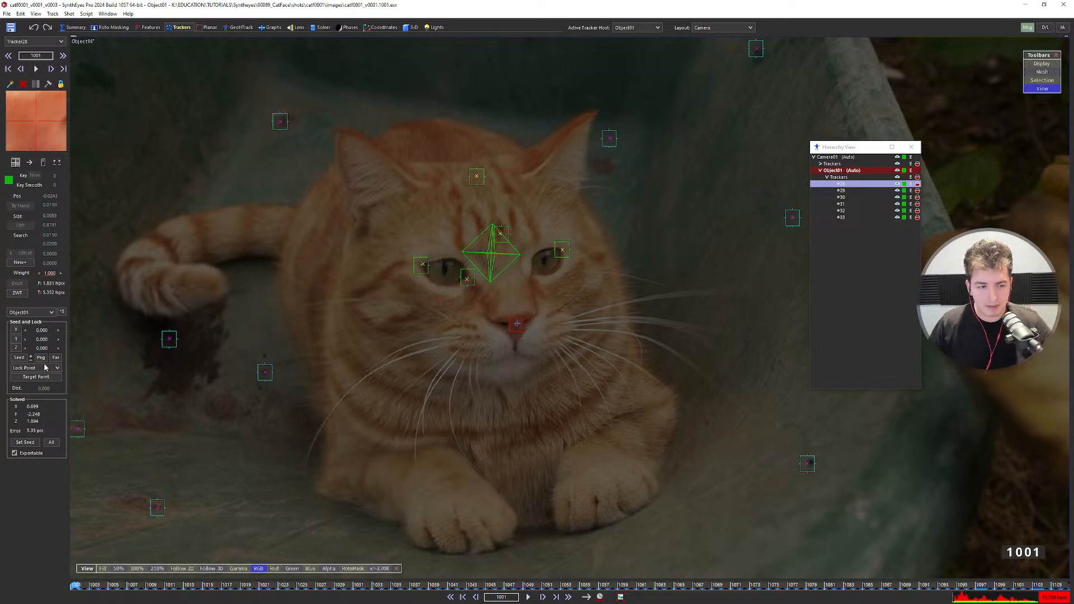
click(41, 369)
click(45, 367)
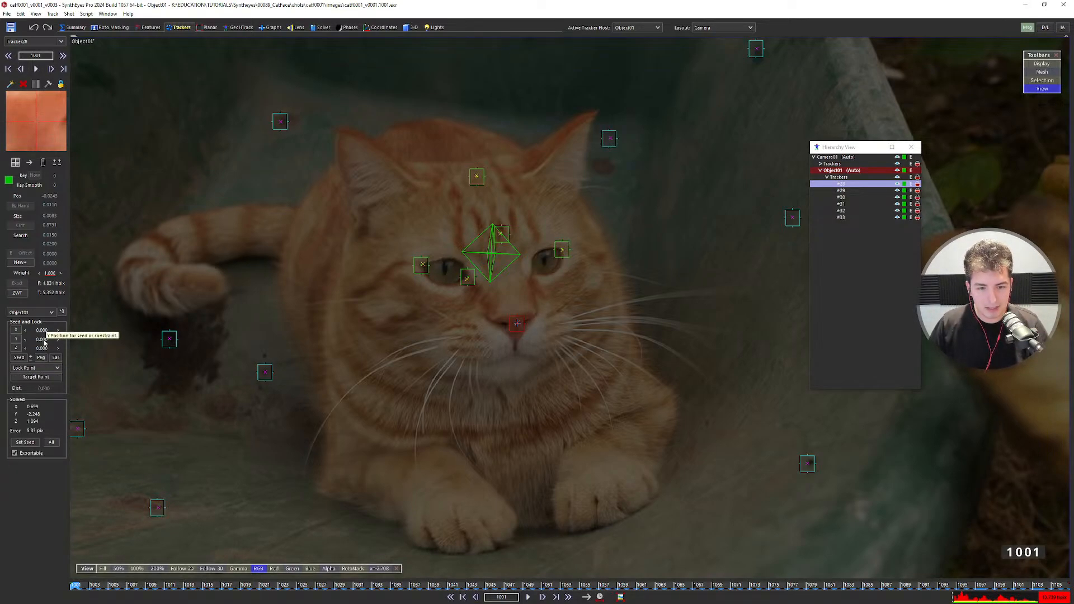
drag(43, 339, 48, 338)
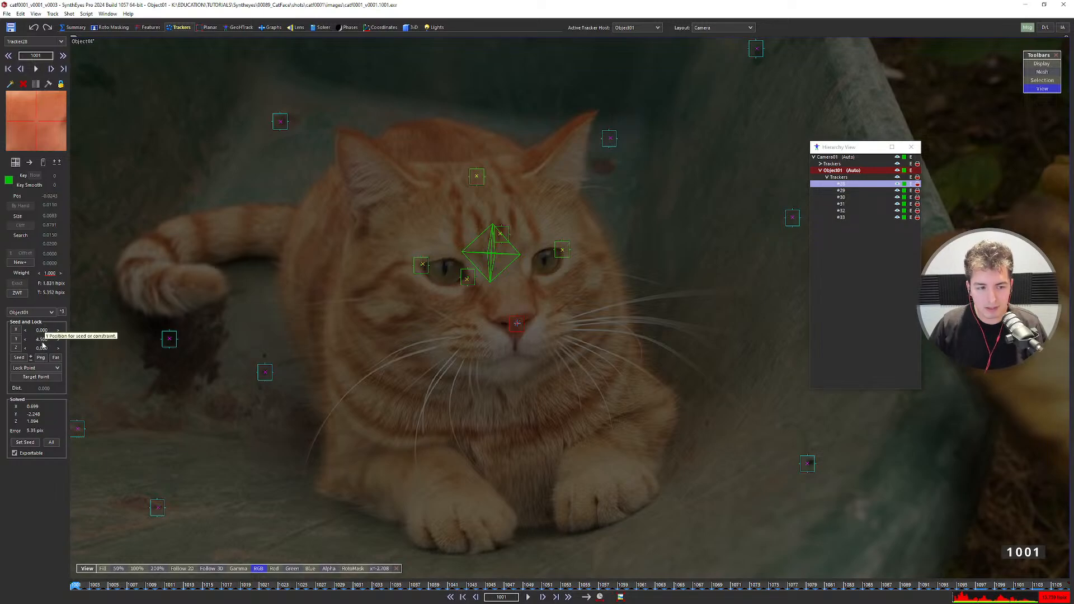
right_click(42, 341)
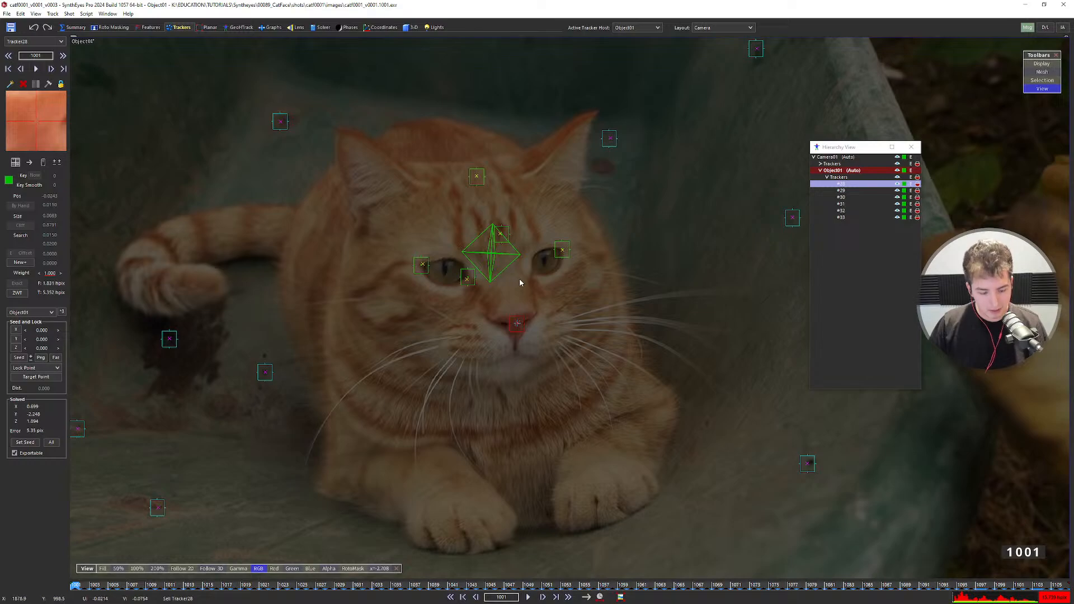
Solve the object with F9 and dismiss the solve-finished message.
scroll(519, 283, down, 2)
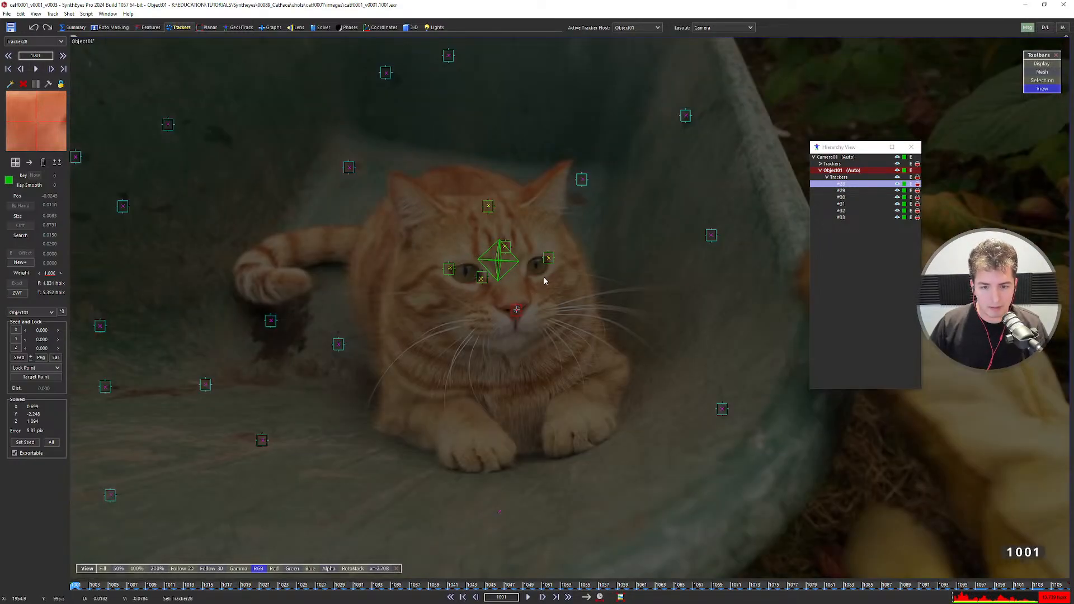
key(F9)
click(159, 149)
Inspect the solved path in the Quad layout, fitting and zooming the Left view.
key(q)
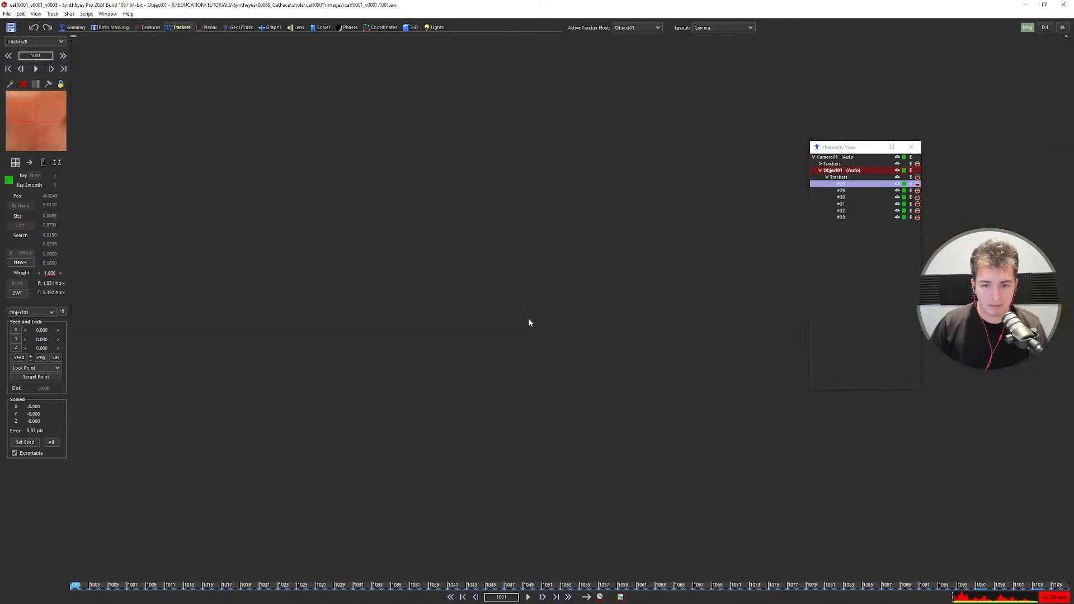
scroll(405, 414, up, 6)
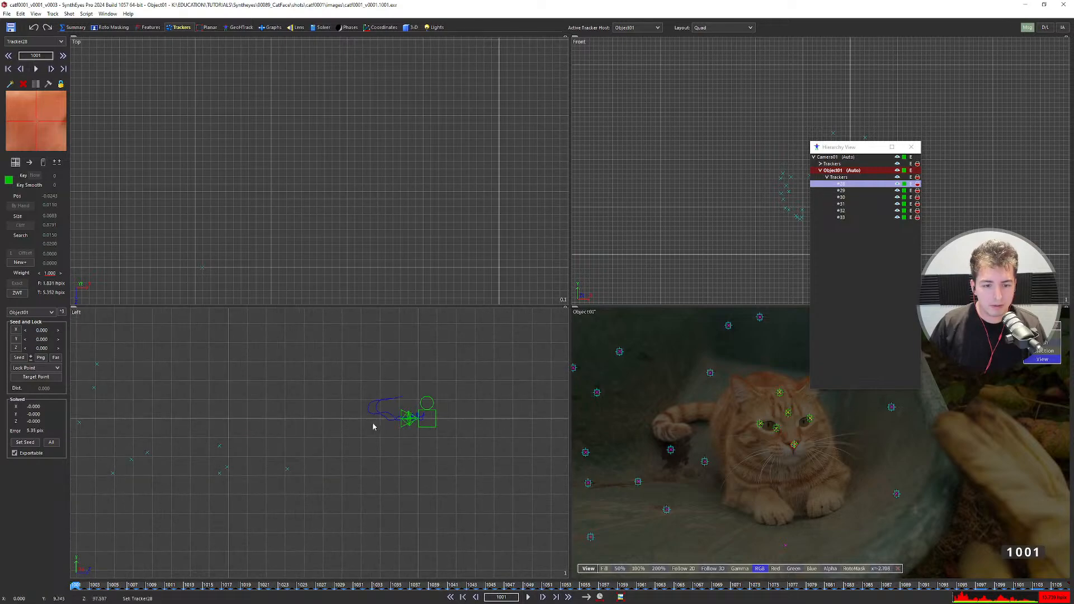
scroll(383, 416, down, 6)
key(ctrl+y)
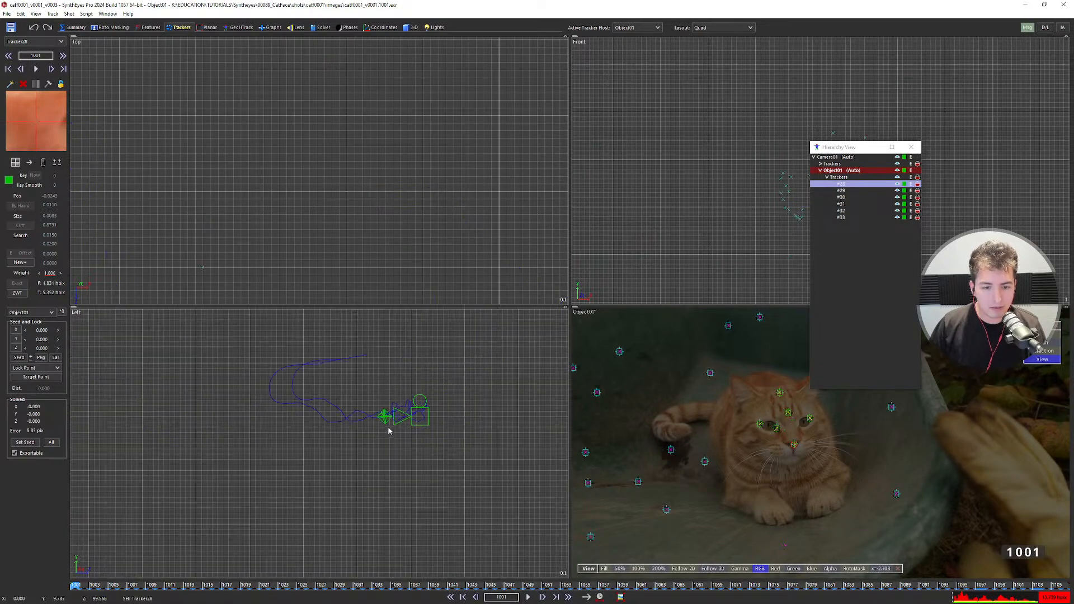
scroll(384, 418, down, 1)
scroll(384, 418, up, 4)
scroll(384, 418, up, 6)
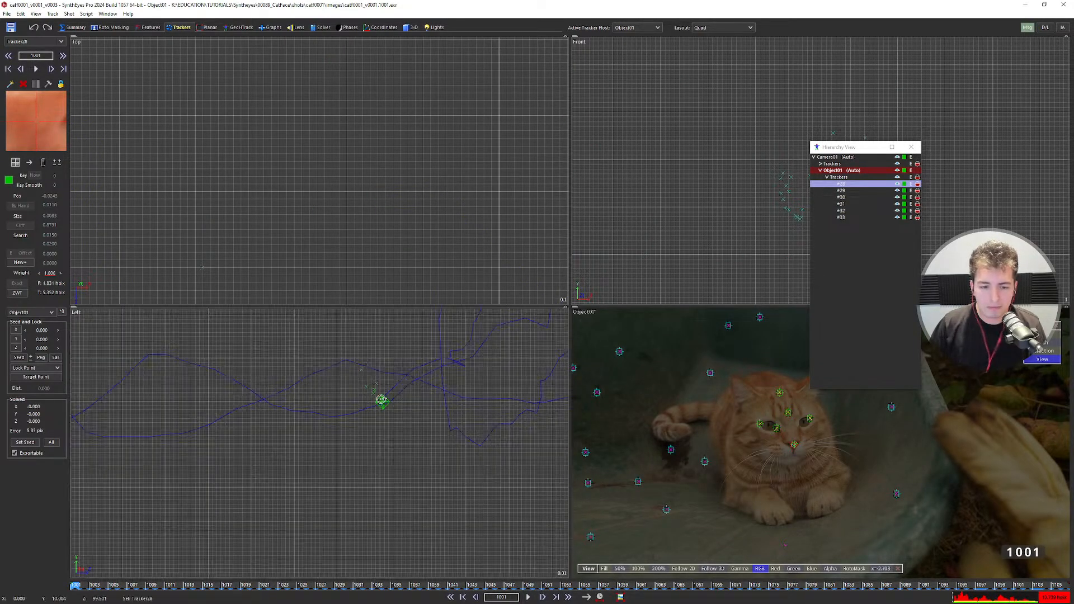
scroll(783, 425, up, 3)
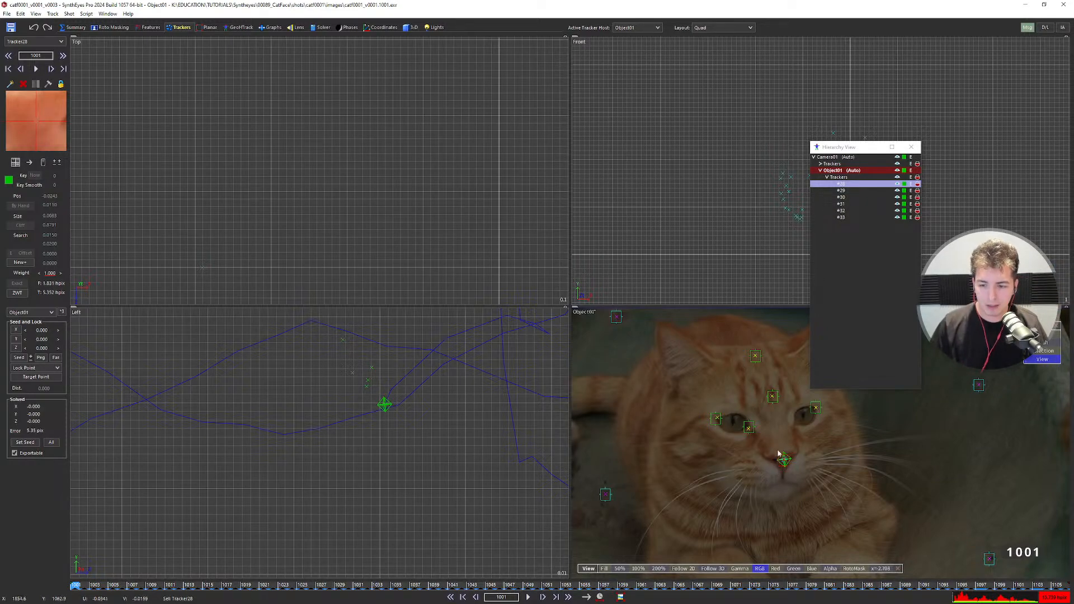
Return to the single camera view and select eye tracker Tracker29.
key(c)
scroll(479, 330, down, 2)
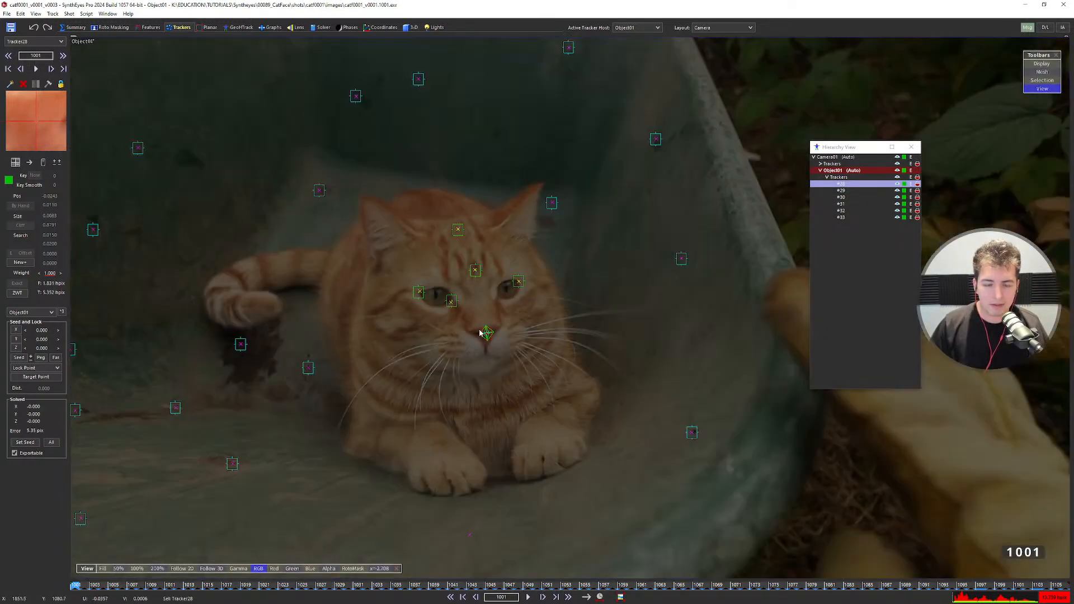
middle_drag(472, 305, 484, 312)
scroll(485, 311, up, 1)
scroll(491, 320, down, 3)
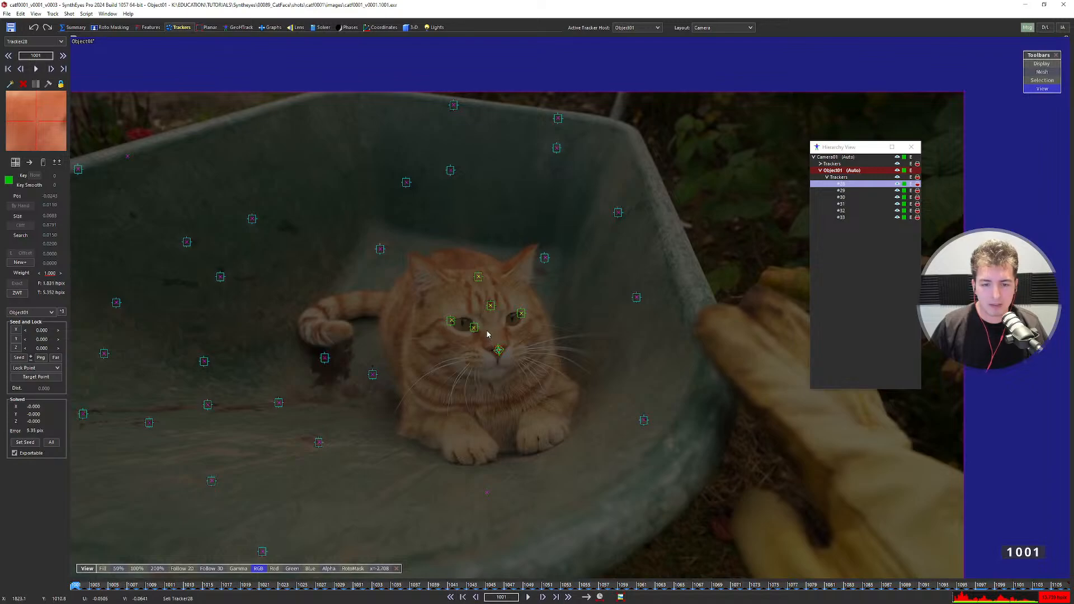
scroll(487, 322, up, 4)
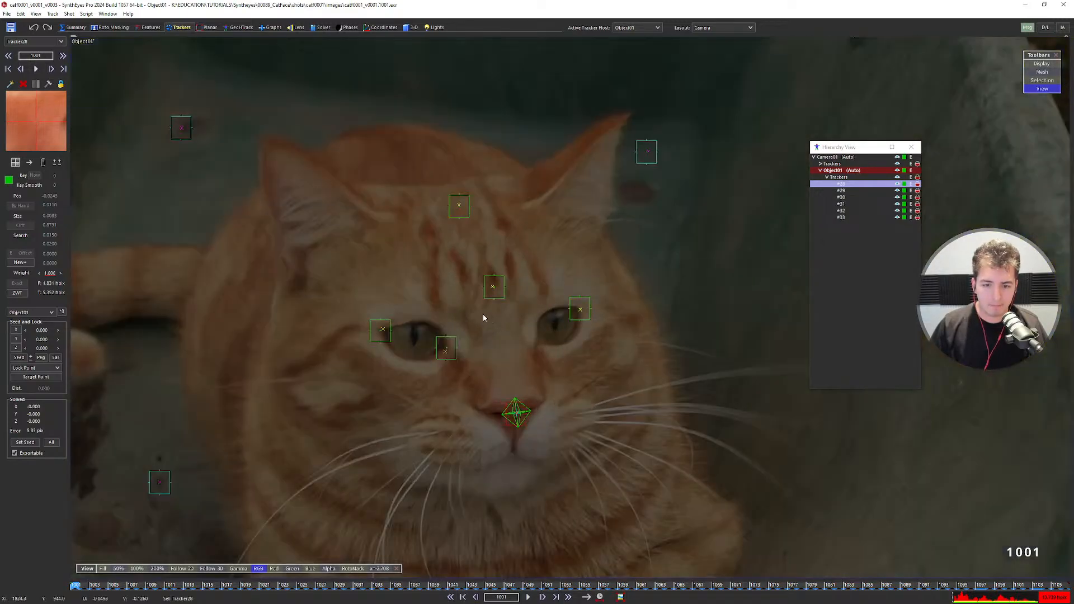
click(454, 336)
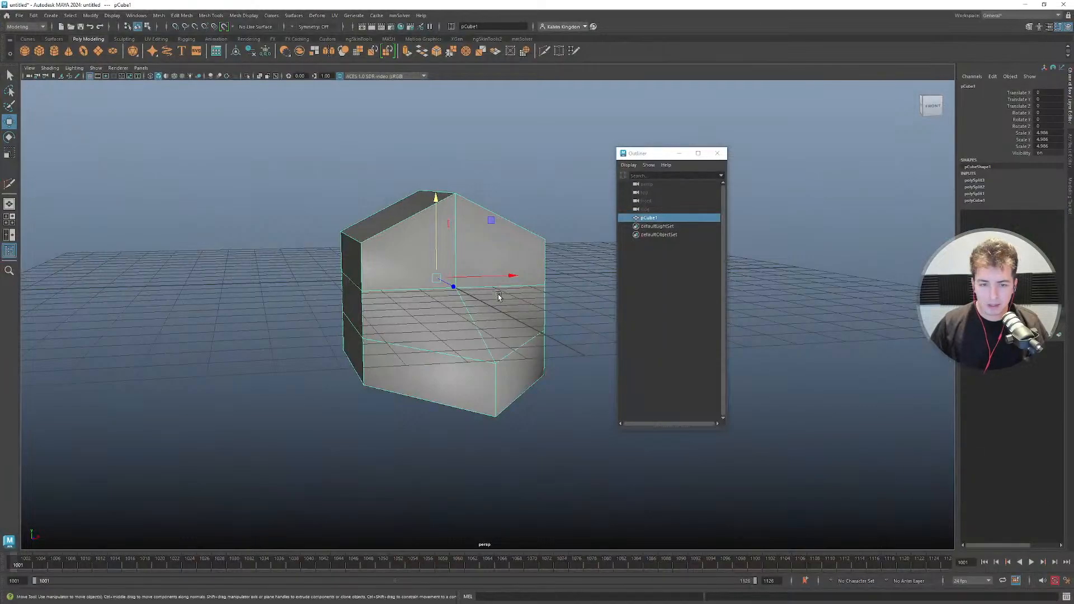
alt+drag(499, 297, 438, 340)
alt+drag(364, 319, 393, 329)
alt+right_drag(485, 287, 450, 273)
alt+drag(450, 273, 497, 324)
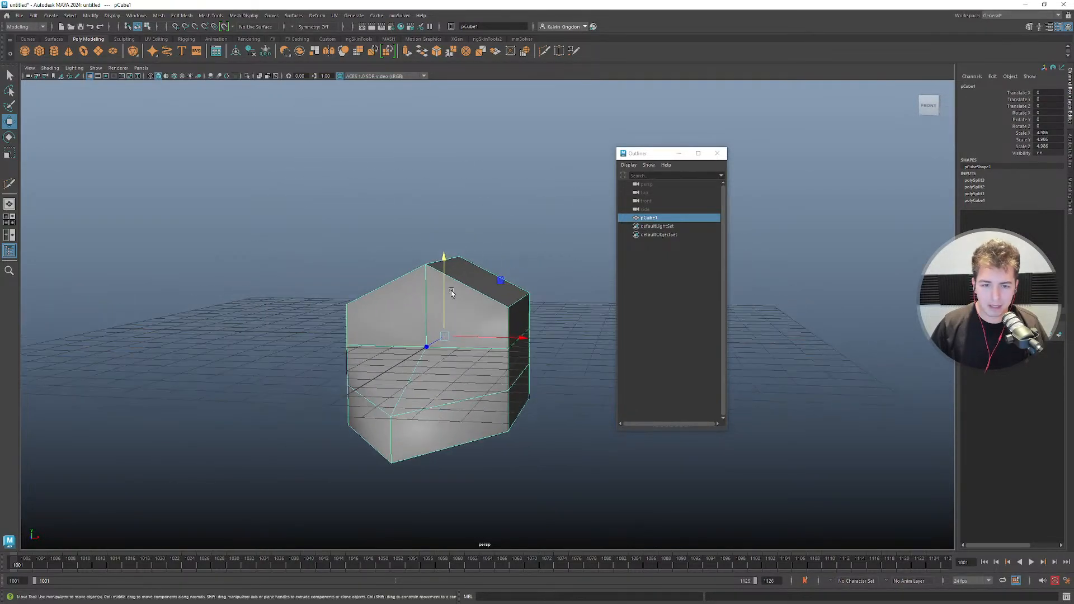
click(495, 341)
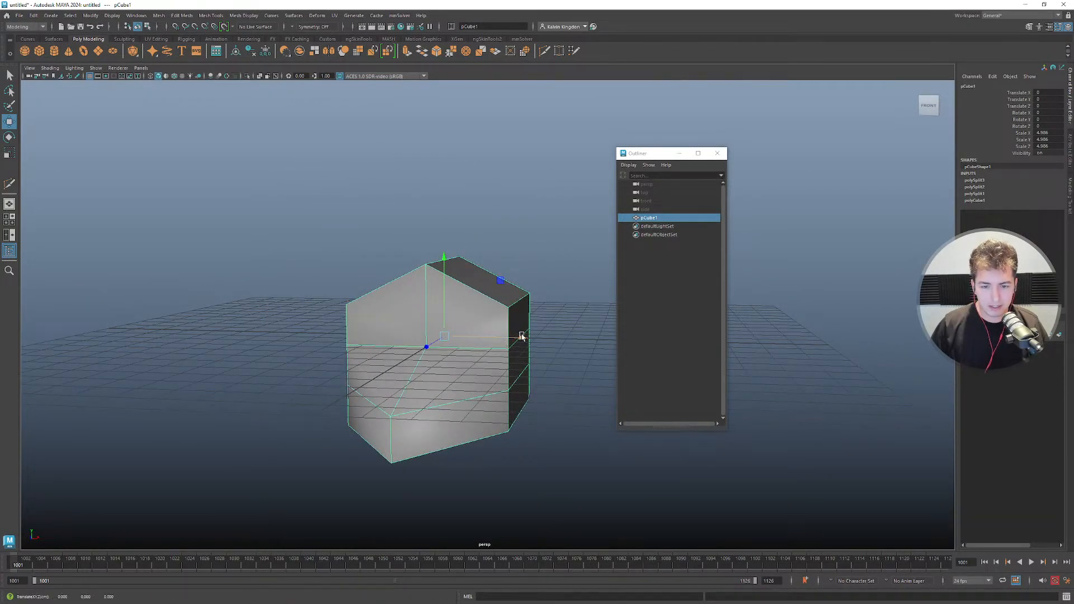
alt+drag(555, 339, 369, 326)
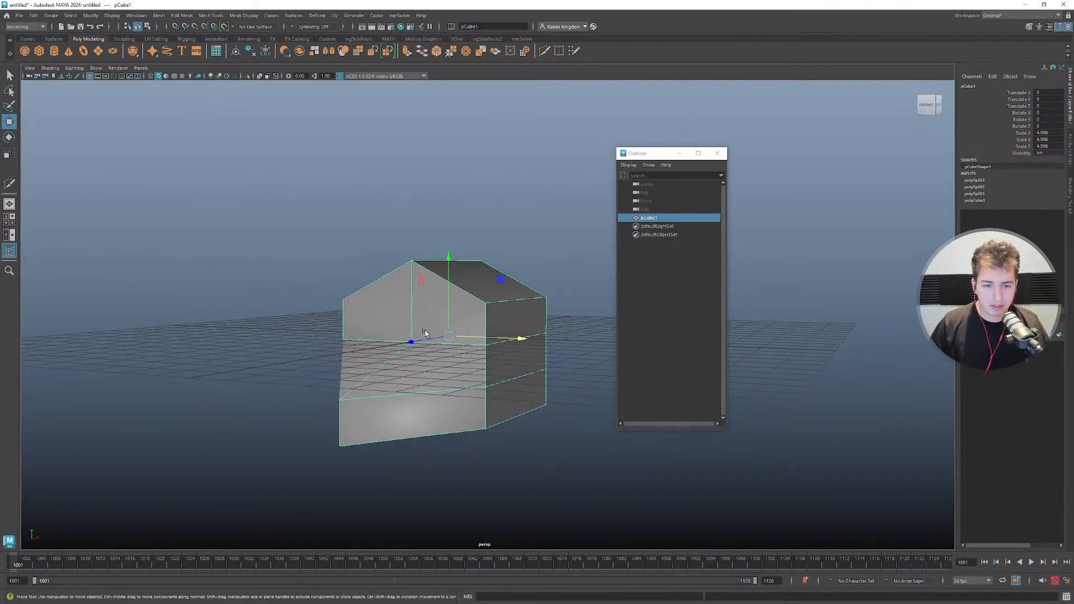
mouse_move(470, 339)
alt+mouse_down()
mouse_move(425, 348)
mouse_move(519, 319)
mouse_move(291, 331)
mouse_move(332, 371)
alt+mouse_up()
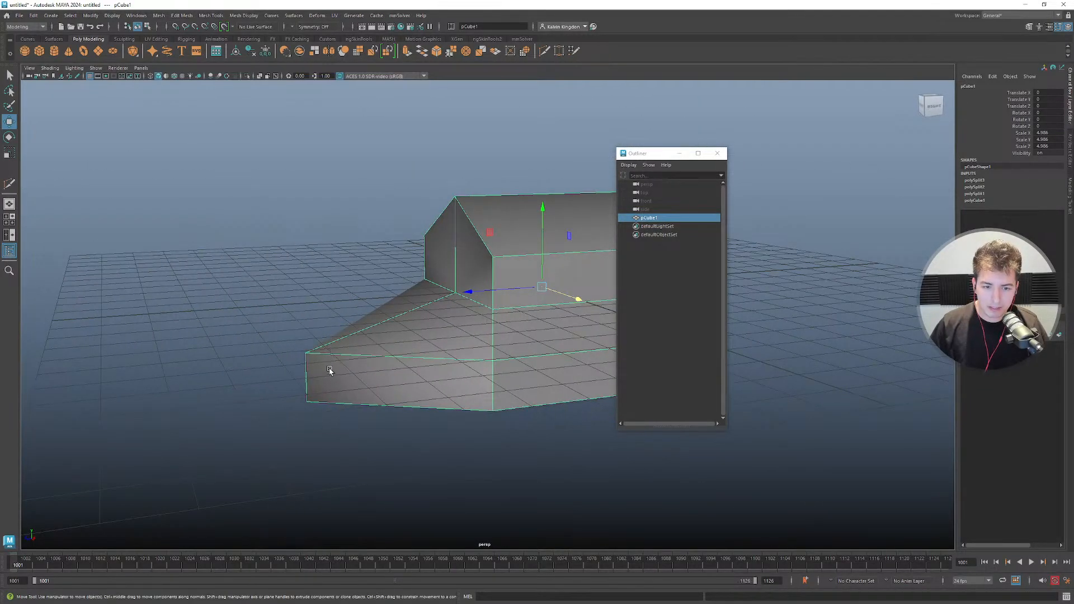
alt+drag(446, 244, 470, 246)
mouse_move(446, 189)
mouse_down()
mouse_move(460, 211)
mouse_move(459, 200)
mouse_up()
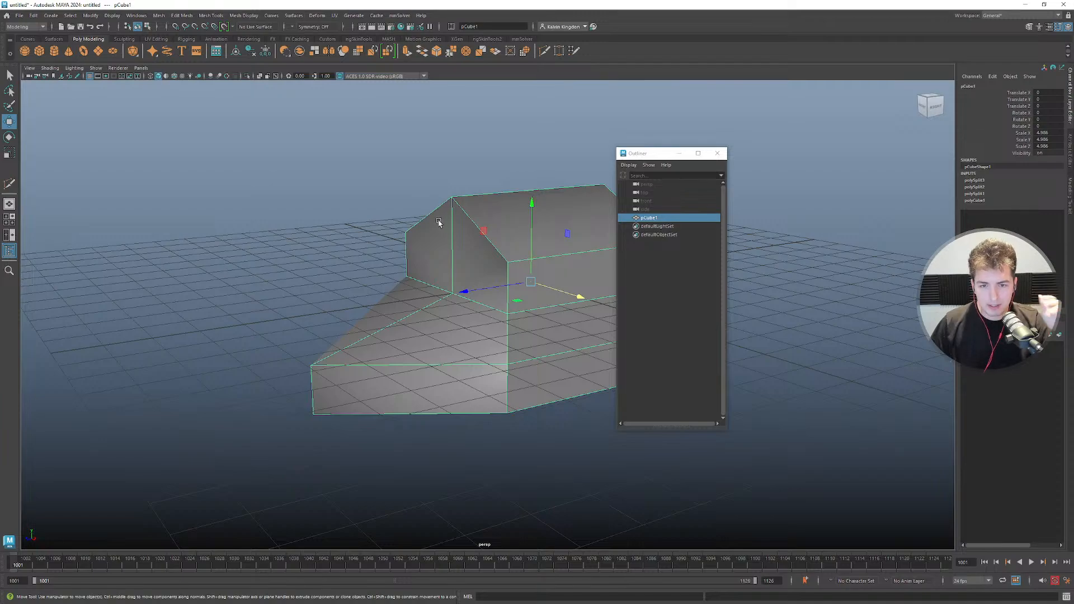
alt+drag(481, 256, 544, 262)
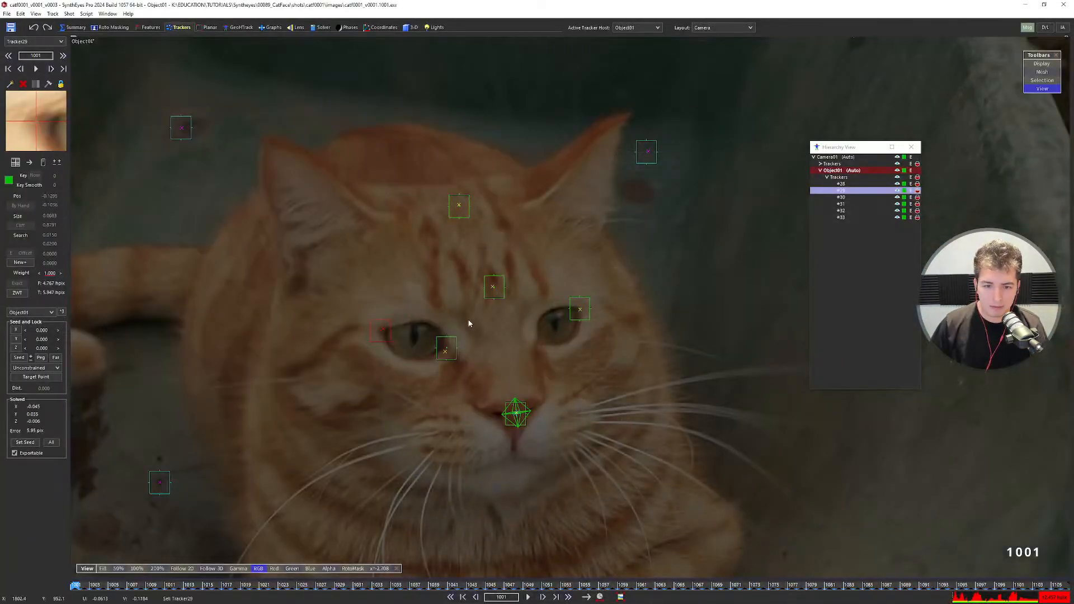
Make Tracker30 the target point of Tracker29 and constrain the eye pair to || X Axis.
scroll(476, 313, down, 3)
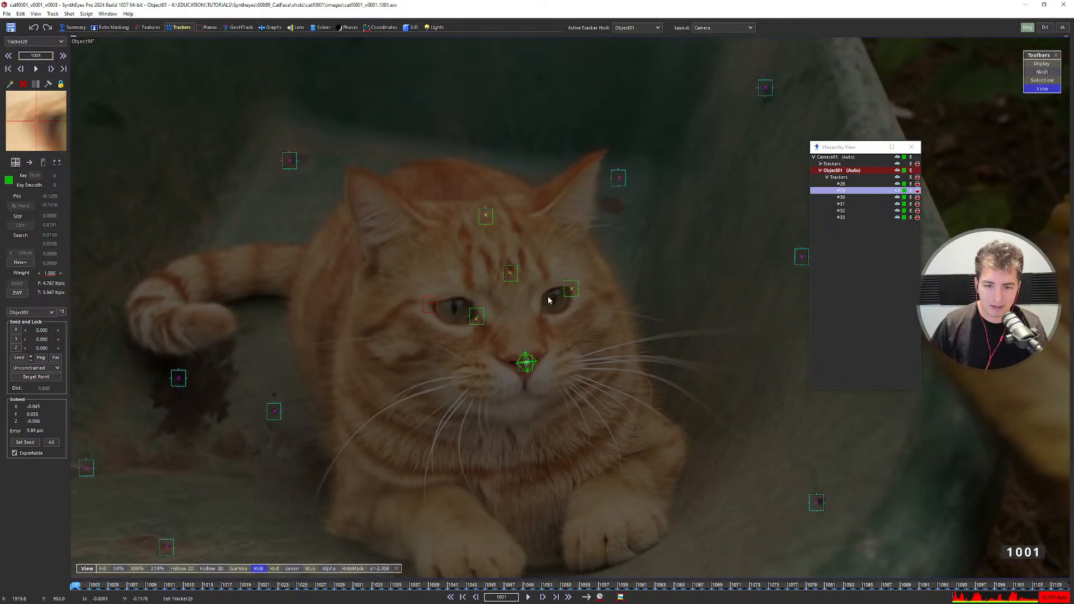
click(563, 290)
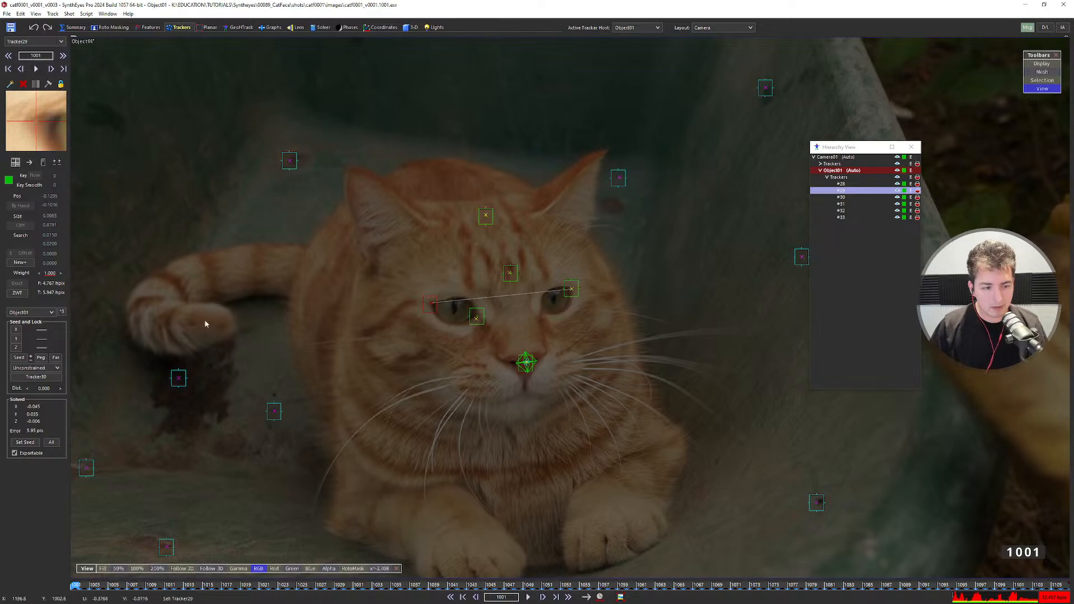
click(48, 370)
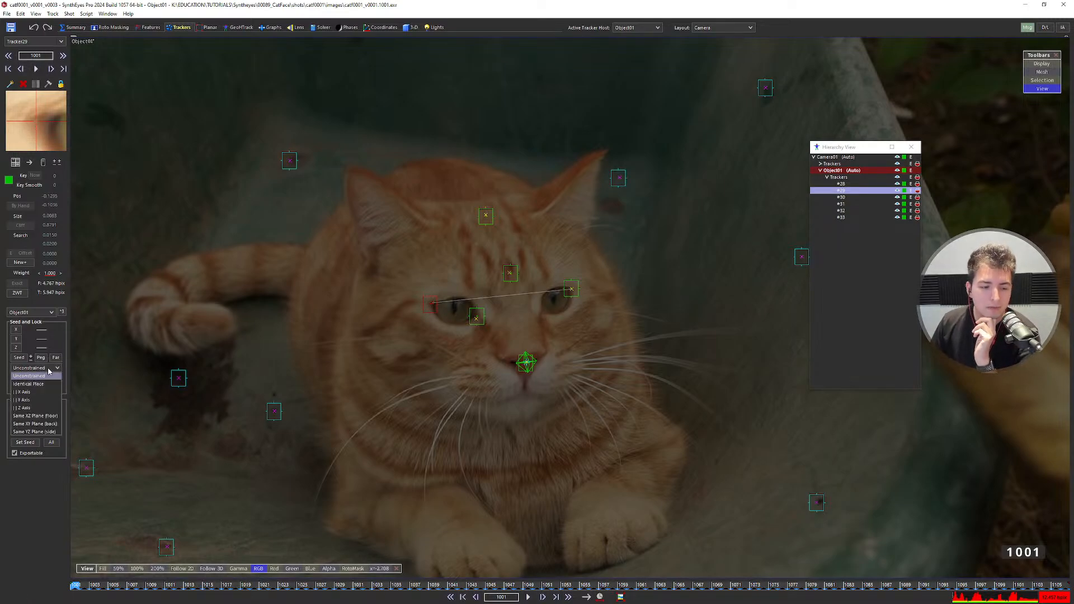
click(35, 395)
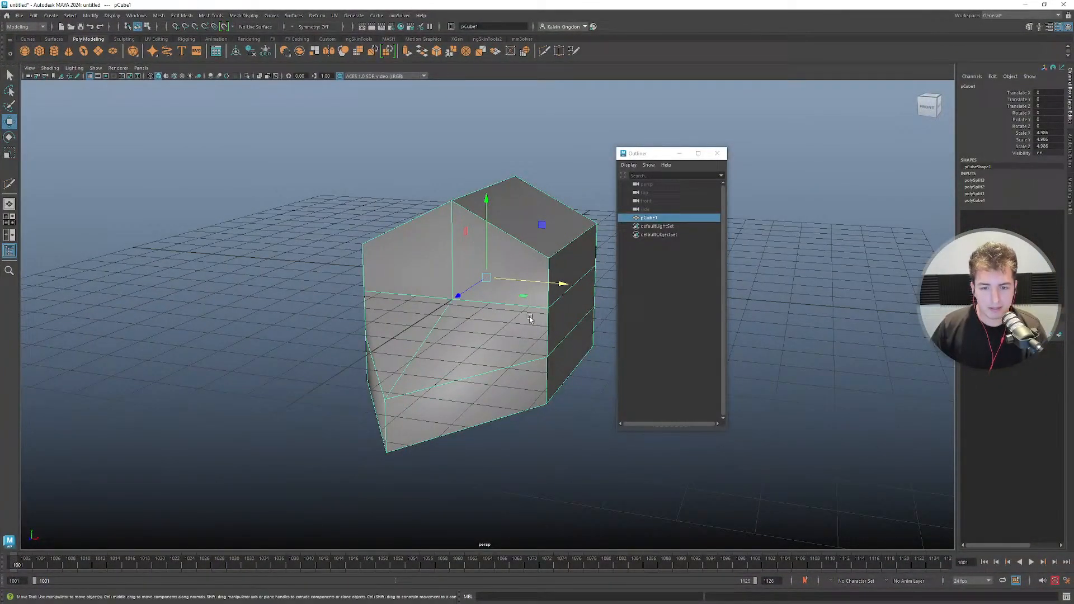
Set the house-shaped cube's Rotate Y to -180 and orbit the view around it.
key(e)
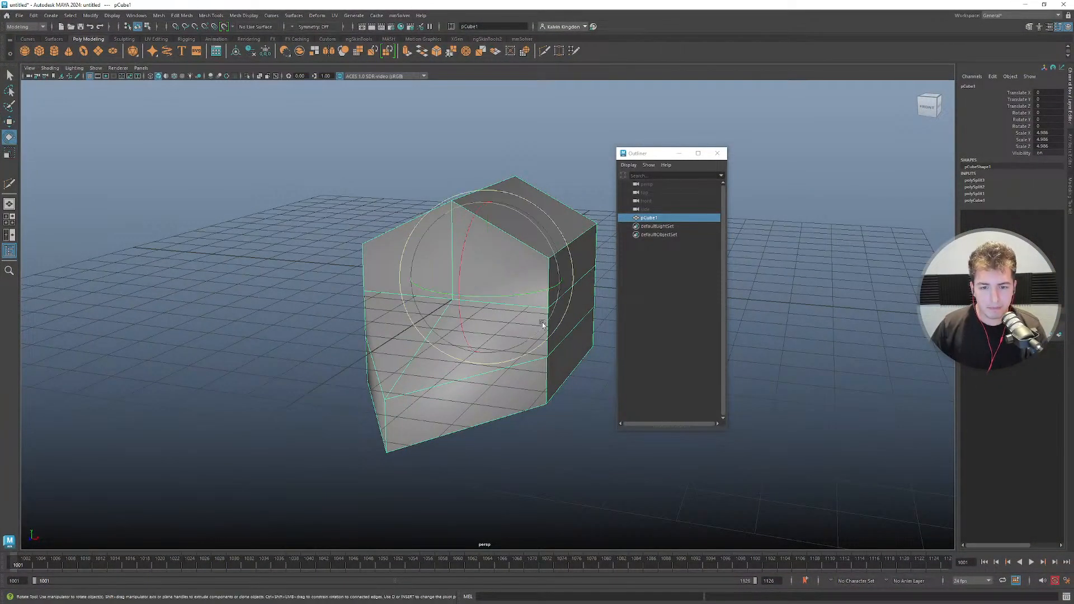
drag(520, 295, 385, 293)
click(530, 318)
click(506, 296)
key(w)
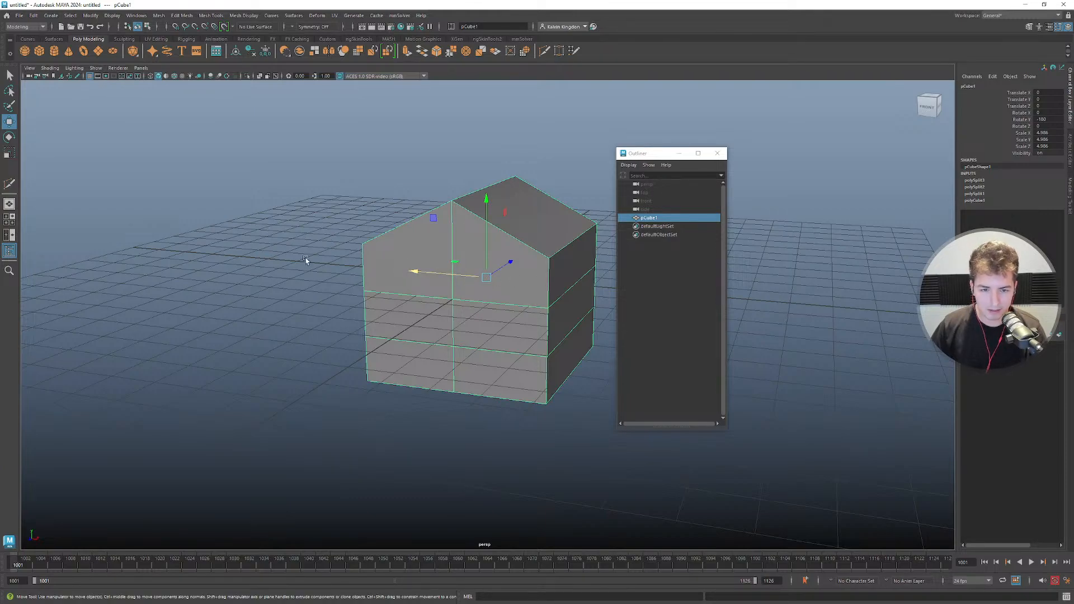
alt+drag(532, 284, 643, 262)
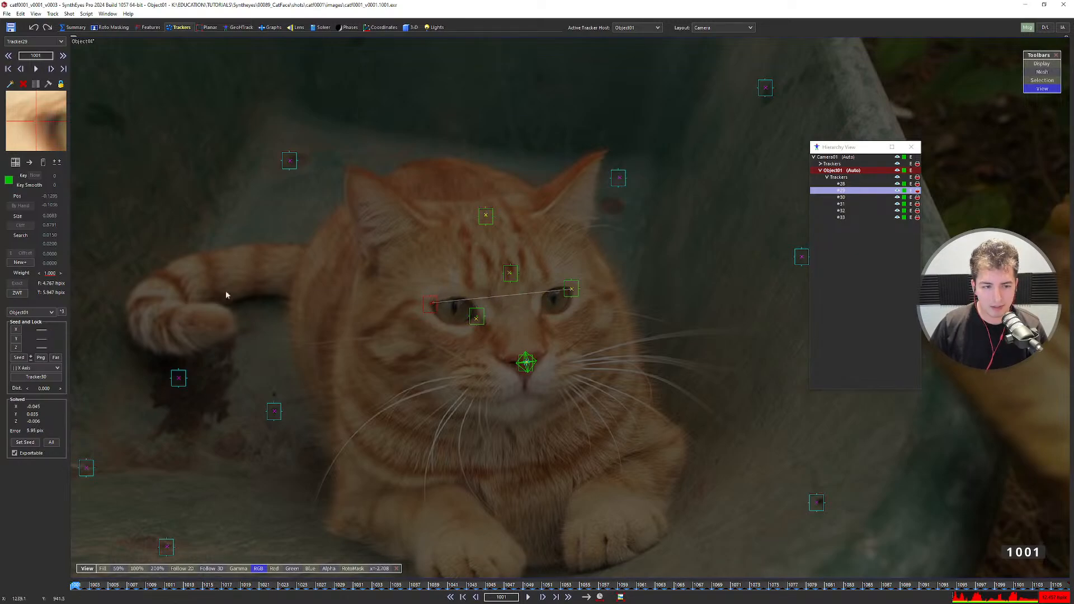
Set Tracker29's X-axis lock polarity to X+ and deselect all trackers.
click(16, 331)
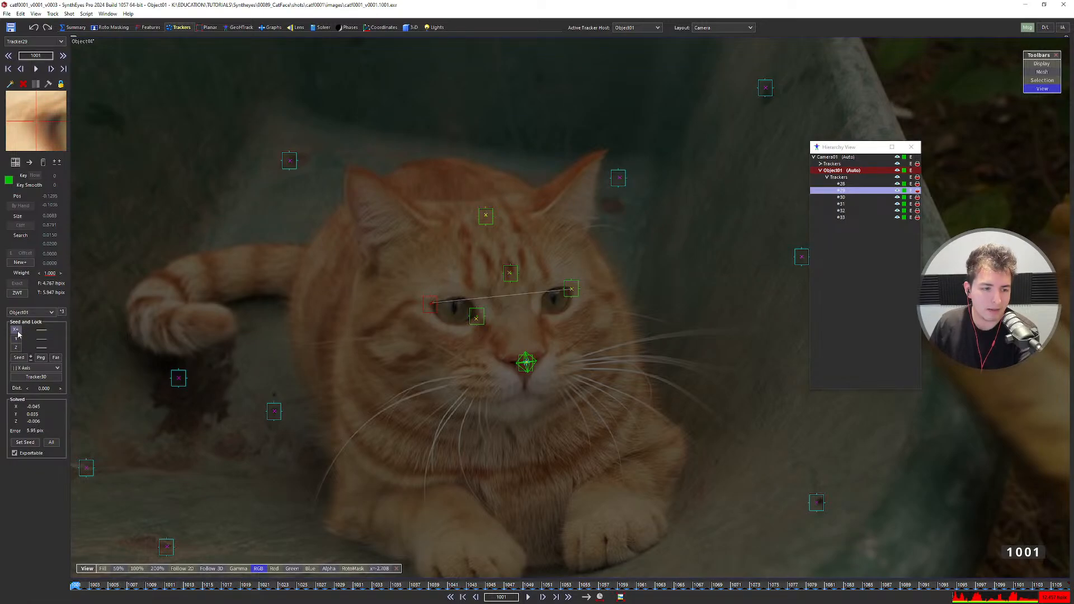
click(21, 332)
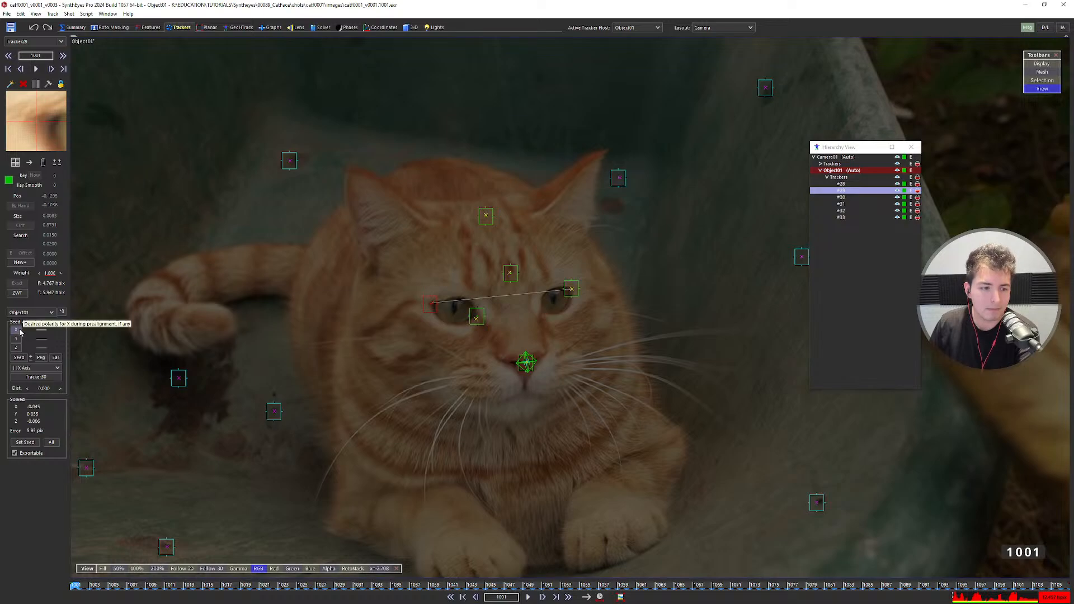
click(21, 330)
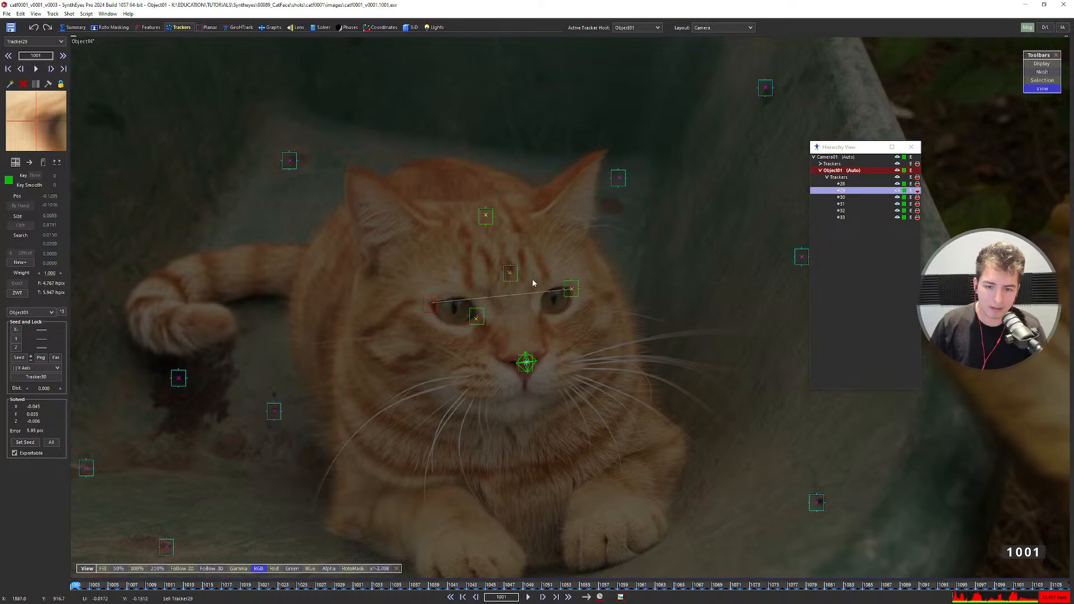
mouse_move(535, 279)
mouse_down()
mouse_move(758, 268)
mouse_move(784, 249)
mouse_move(774, 266)
mouse_move(614, 280)
mouse_up()
scroll(476, 302, down, 3)
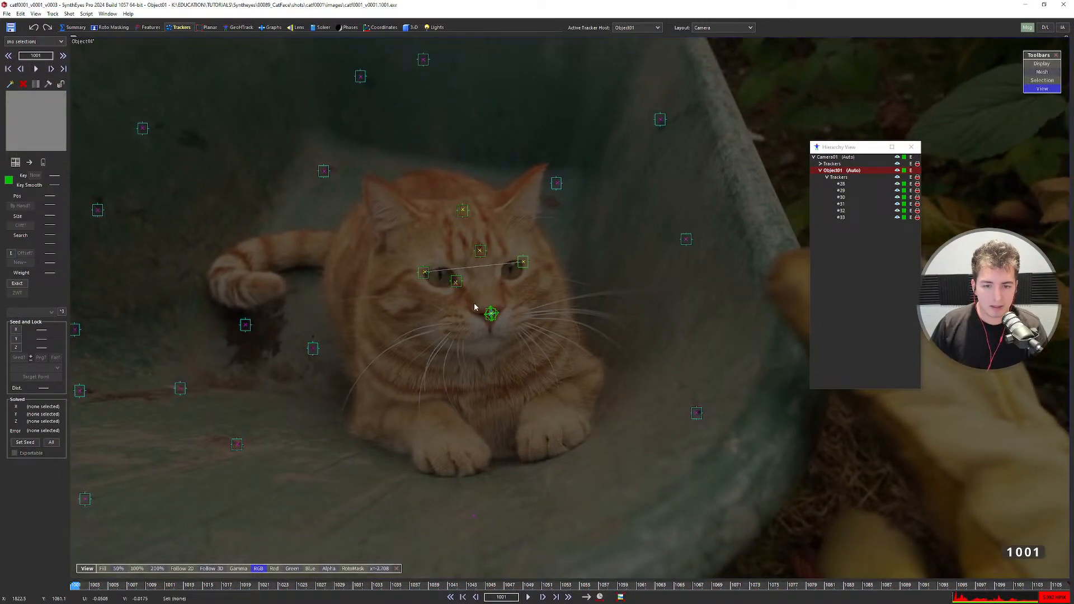
Switch to the Quad layout and pan the Left viewport to recenter the tracker paths.
key(F2)
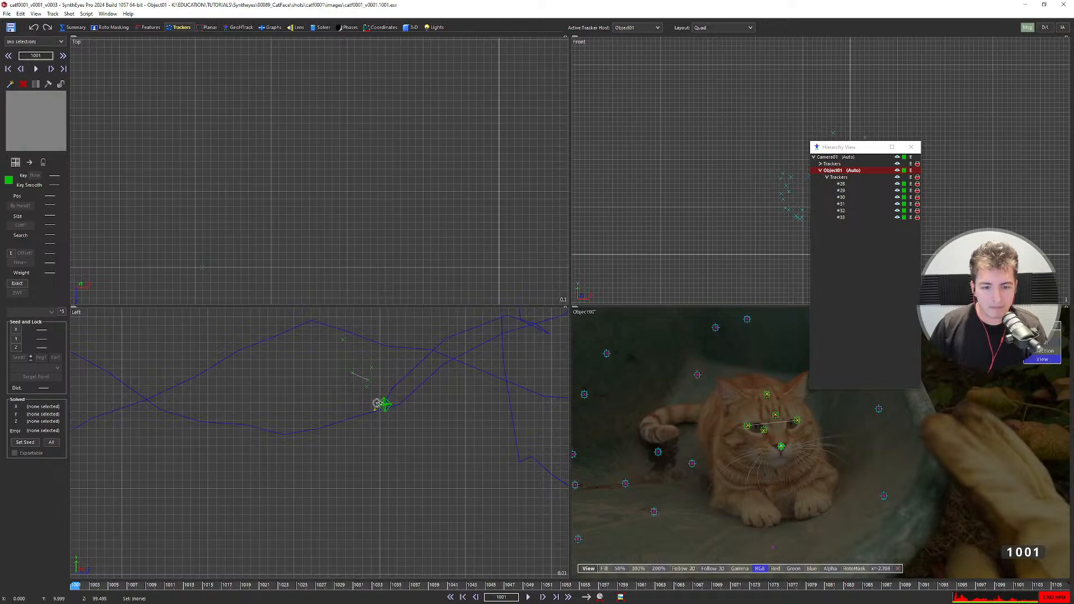
scroll(368, 397, up, 2)
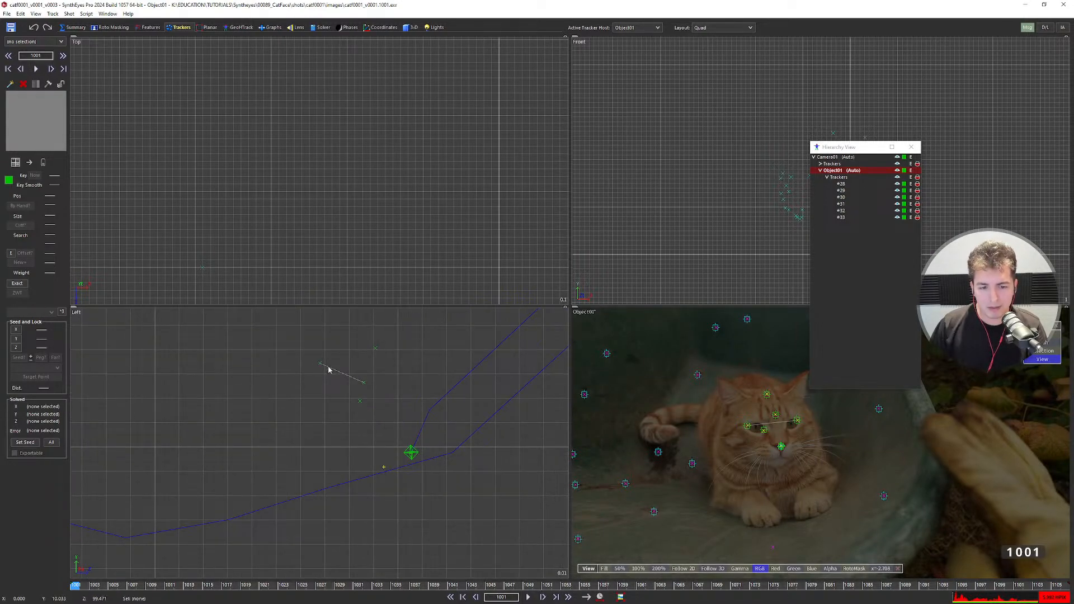
scroll(350, 379, down, 4)
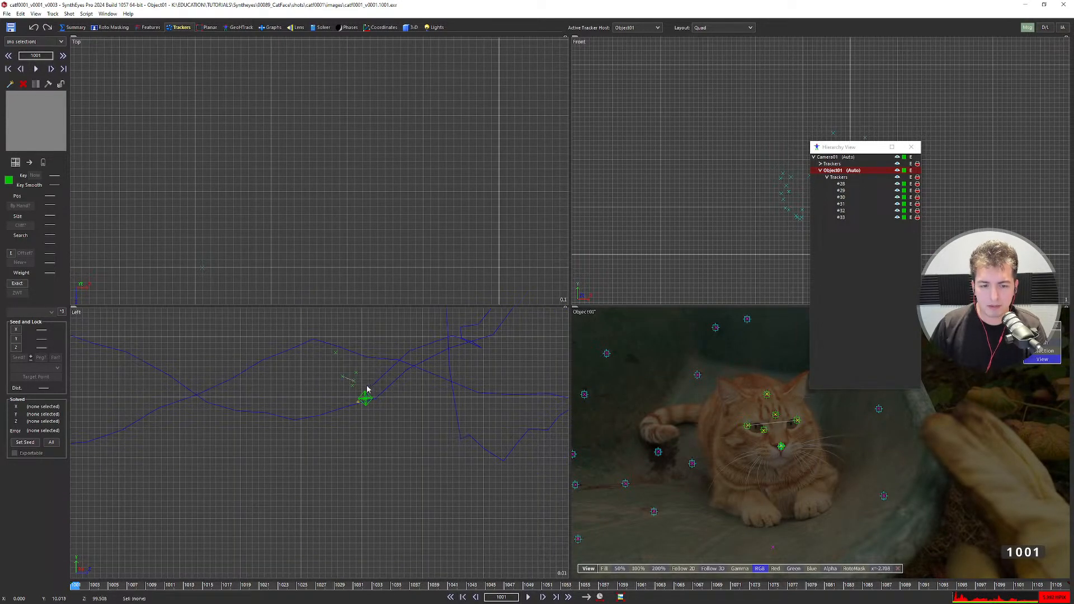
scroll(367, 389, down, 3)
scroll(367, 389, up, 3)
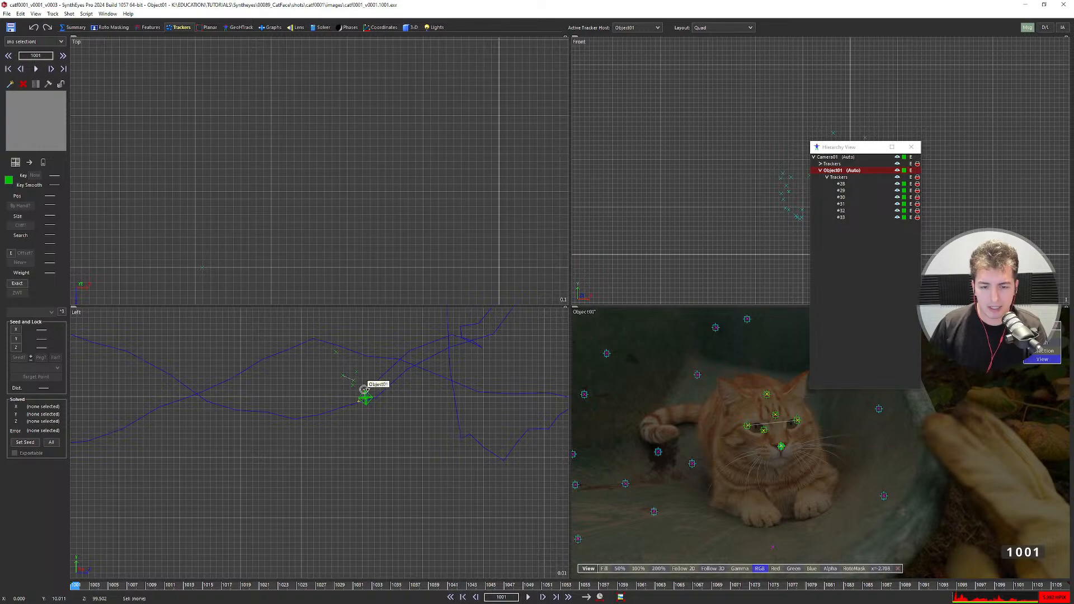
scroll(353, 378, up, 3)
scroll(363, 378, down, 3)
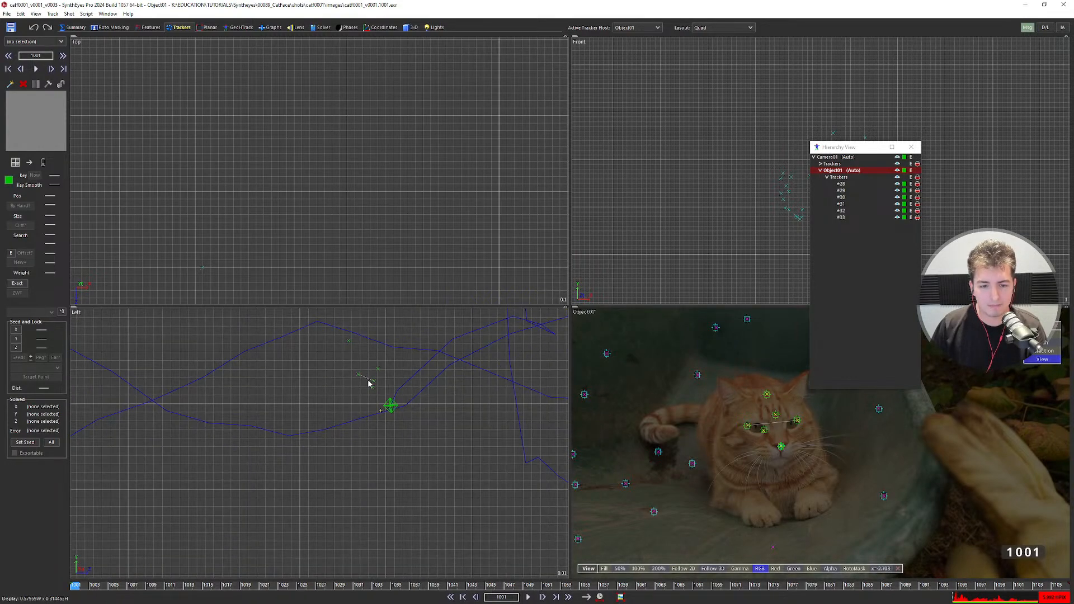
scroll(368, 381, up, 1)
middle_drag(401, 386, 356, 411)
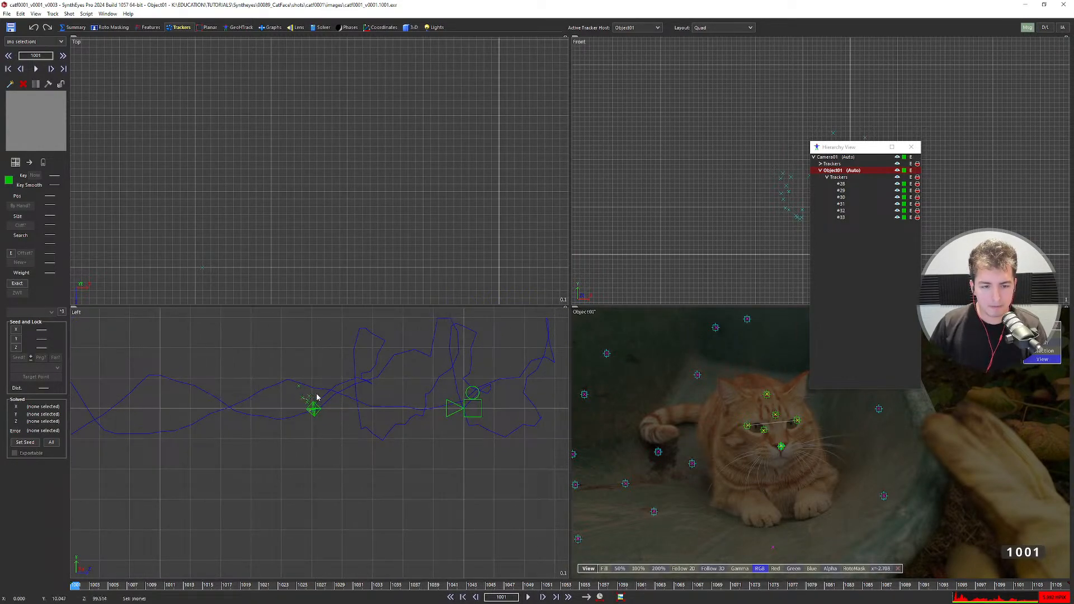
scroll(317, 397, up, 1)
Re-solve Object01 from the Solver panel with the new eye-line axis setup.
click(322, 27)
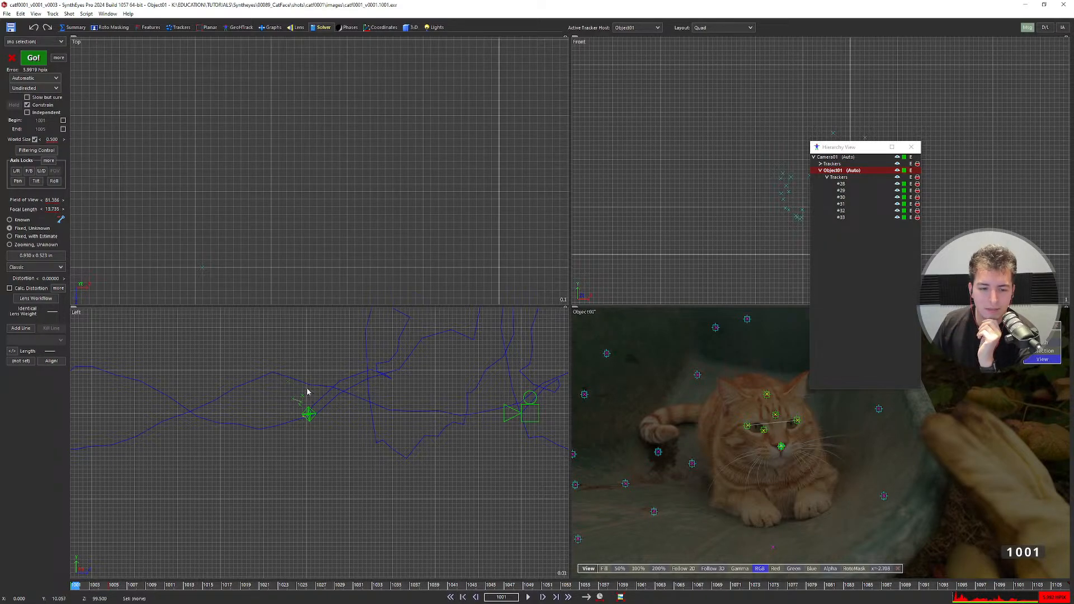
scroll(292, 388, up, 5)
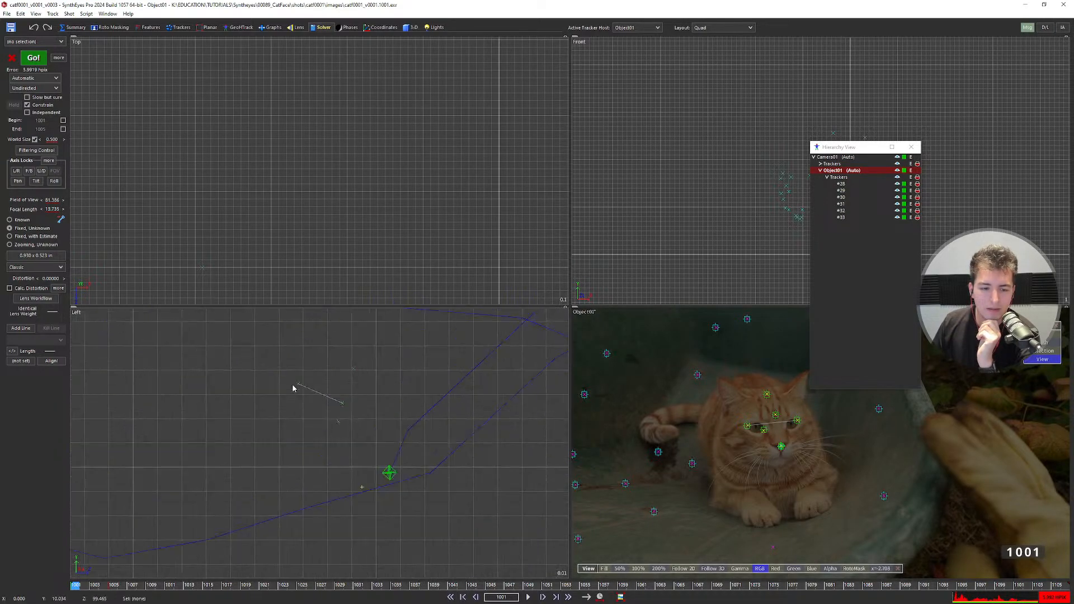
scroll(326, 405, down, 5)
scroll(345, 409, down, 5)
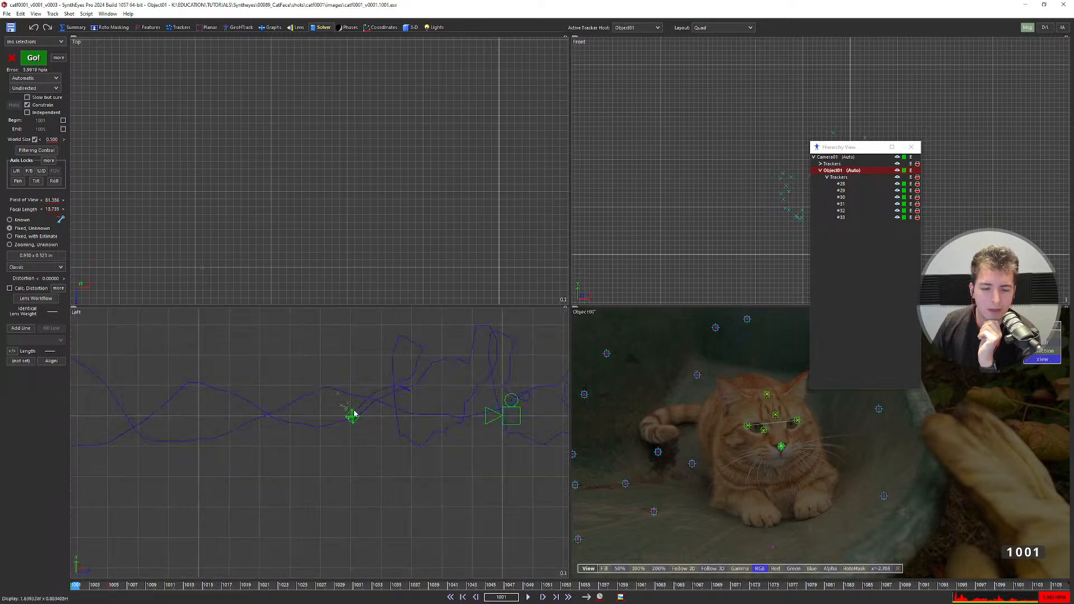
scroll(786, 446, up, 3)
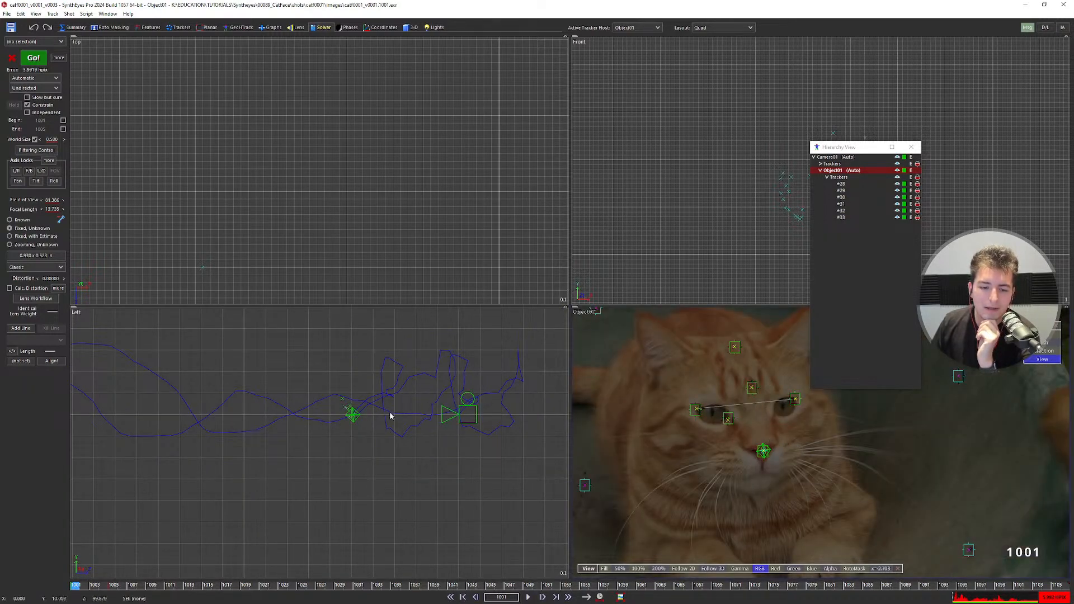
scroll(336, 412, up, 3)
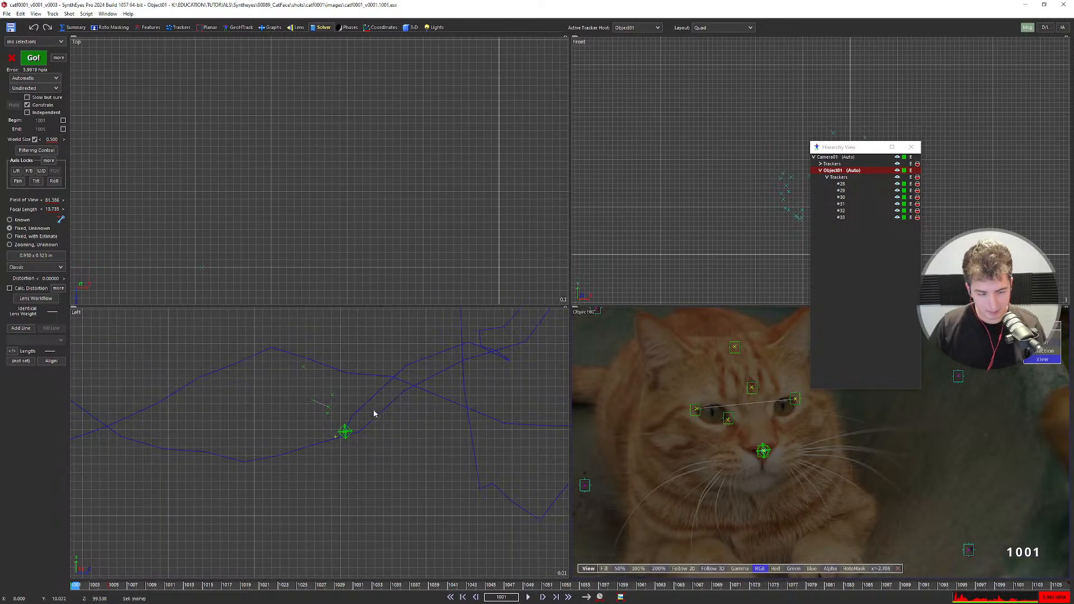
scroll(381, 286, down, 5)
key(F9)
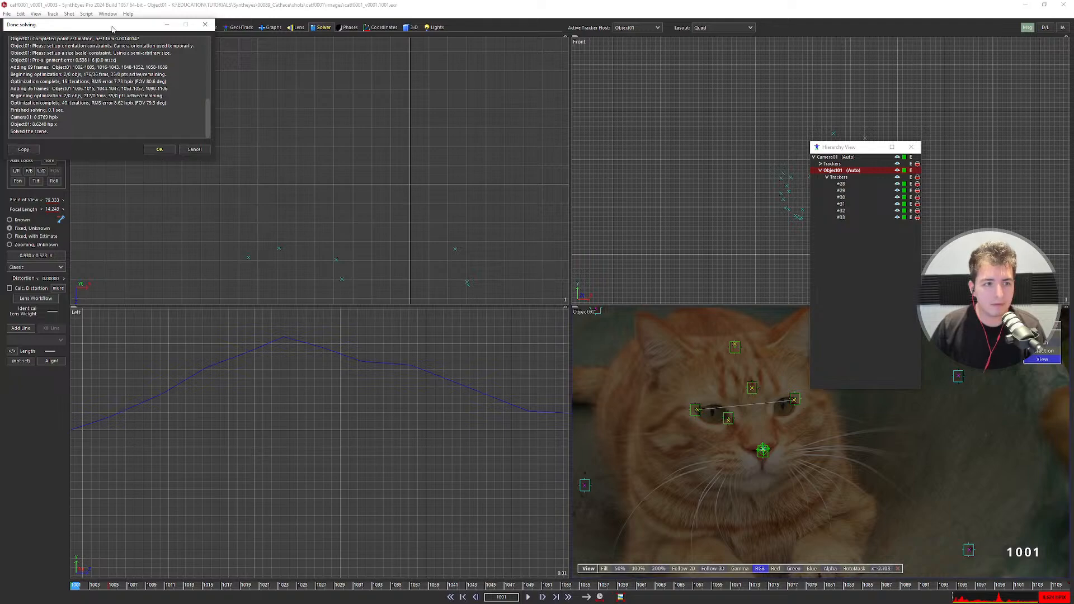
drag(112, 28, 318, 95)
click(367, 218)
key(5)
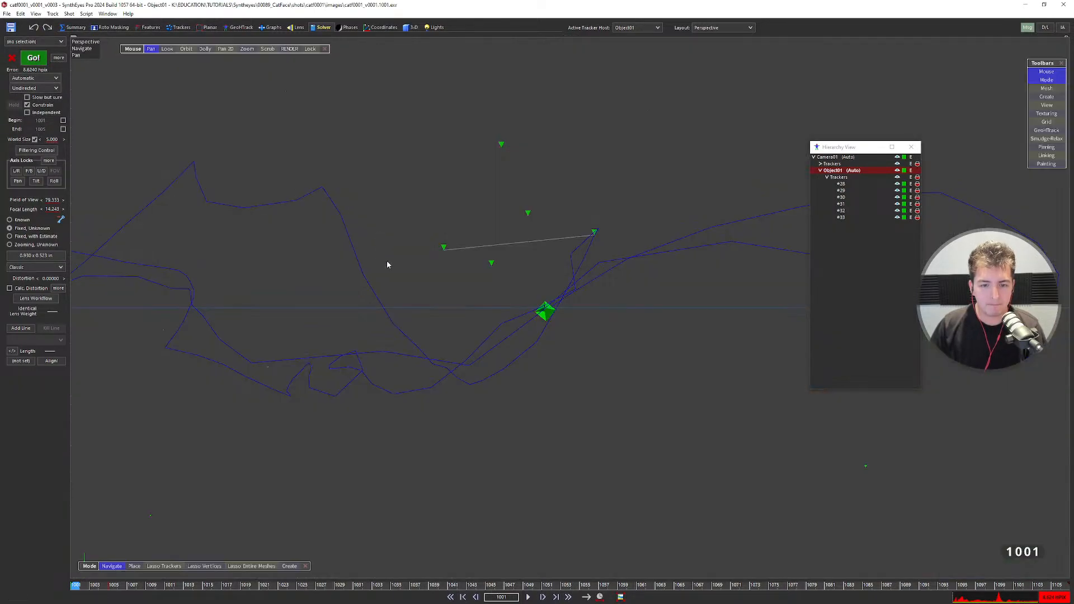
key(l)
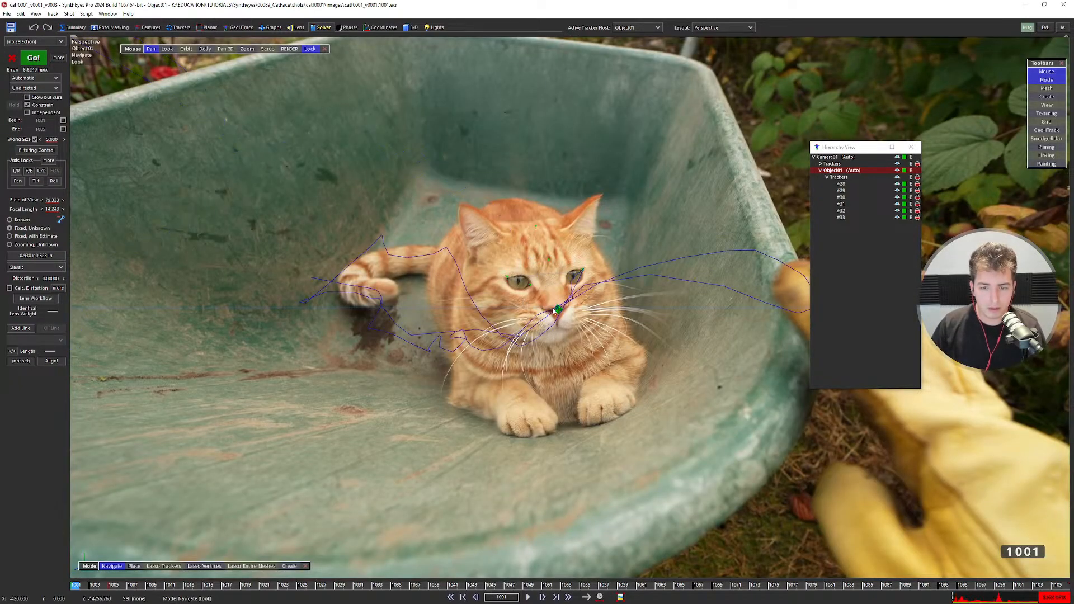
scroll(565, 316, up, 6)
key(ctrl+z)
key(ctrl+y)
key(ctrl+z)
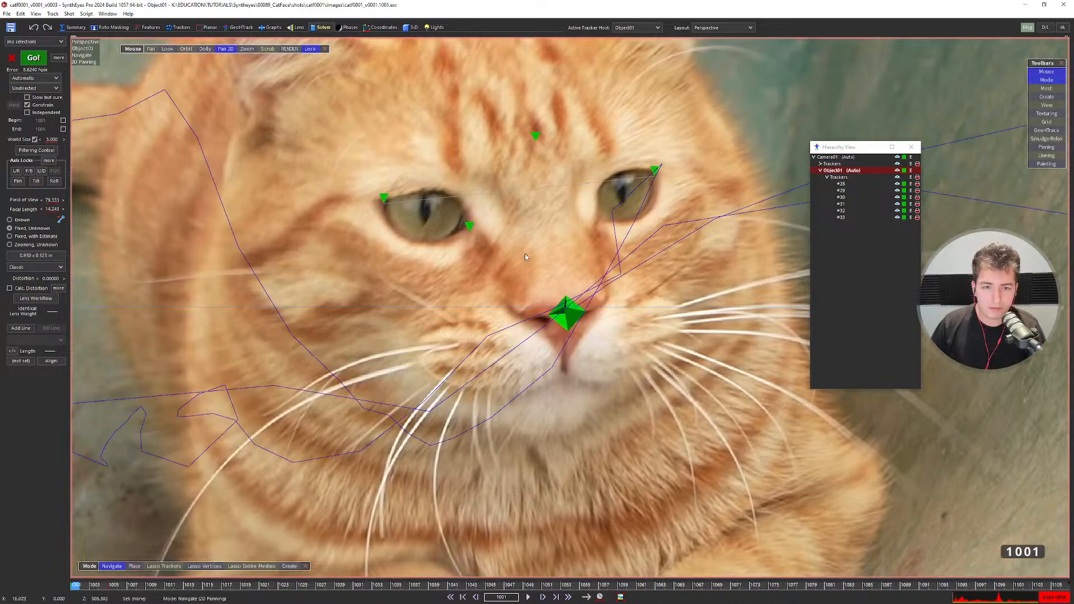
scroll(525, 255, down, 9)
scroll(525, 255, up, 2)
right_drag(533, 342, 531, 334)
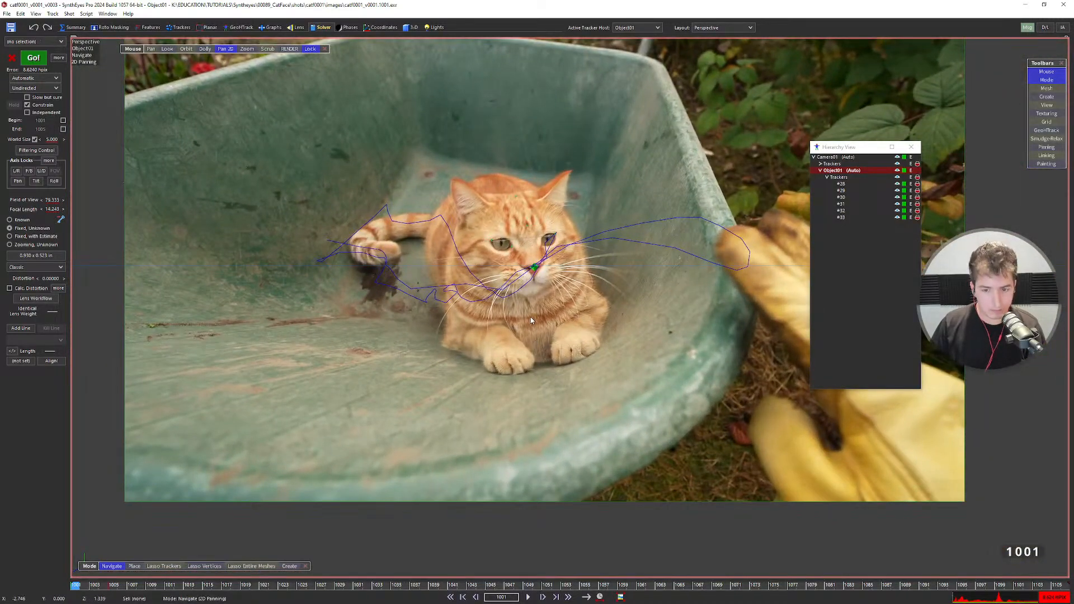
key(F9)
click(366, 217)
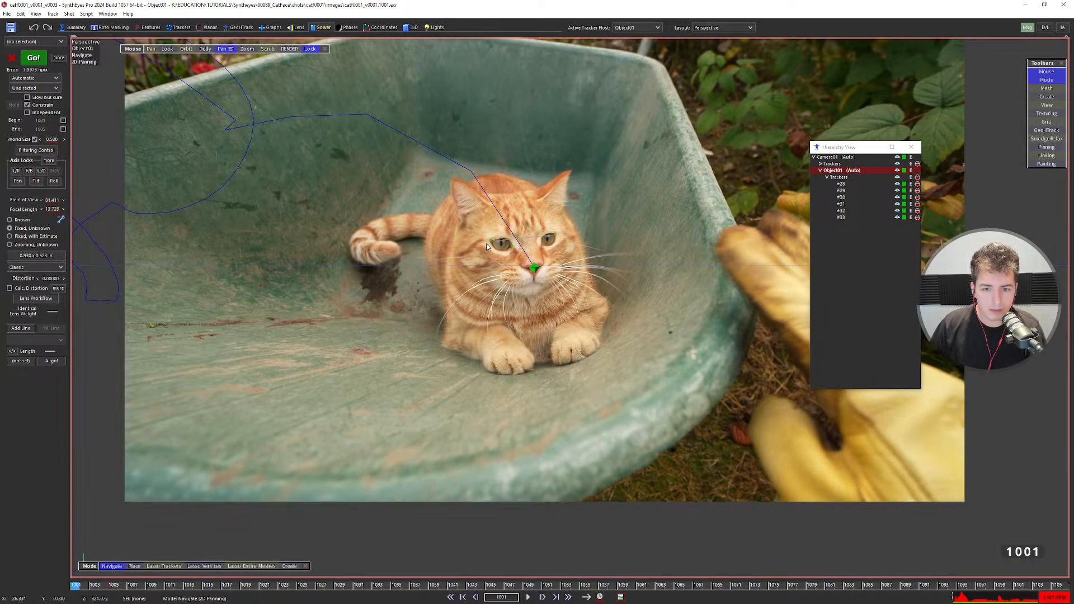
scroll(530, 258, up, 5)
scroll(547, 303, down, 6)
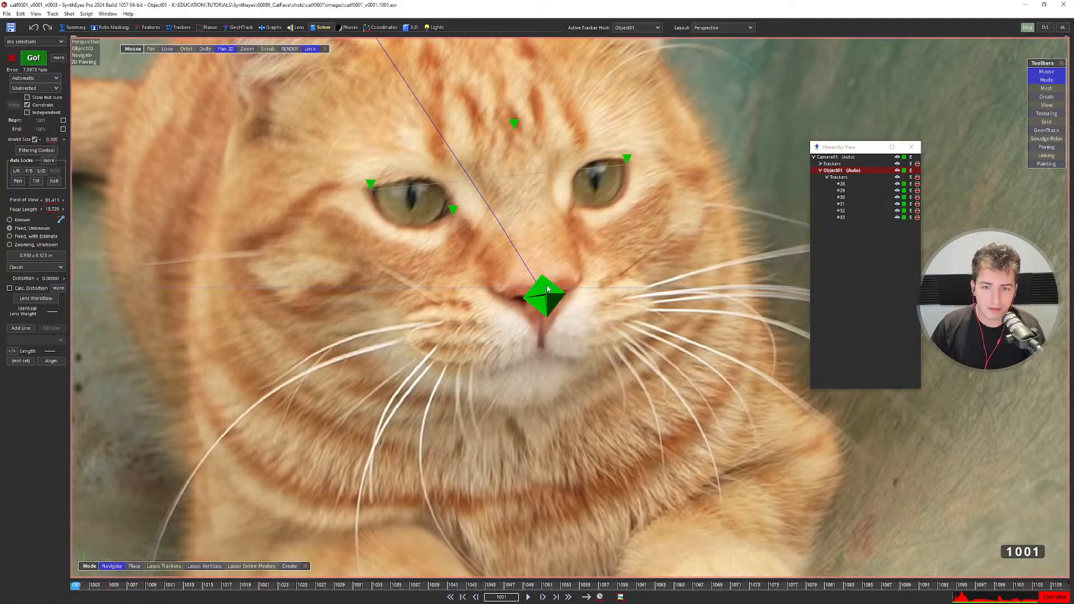
key(F9)
click(380, 220)
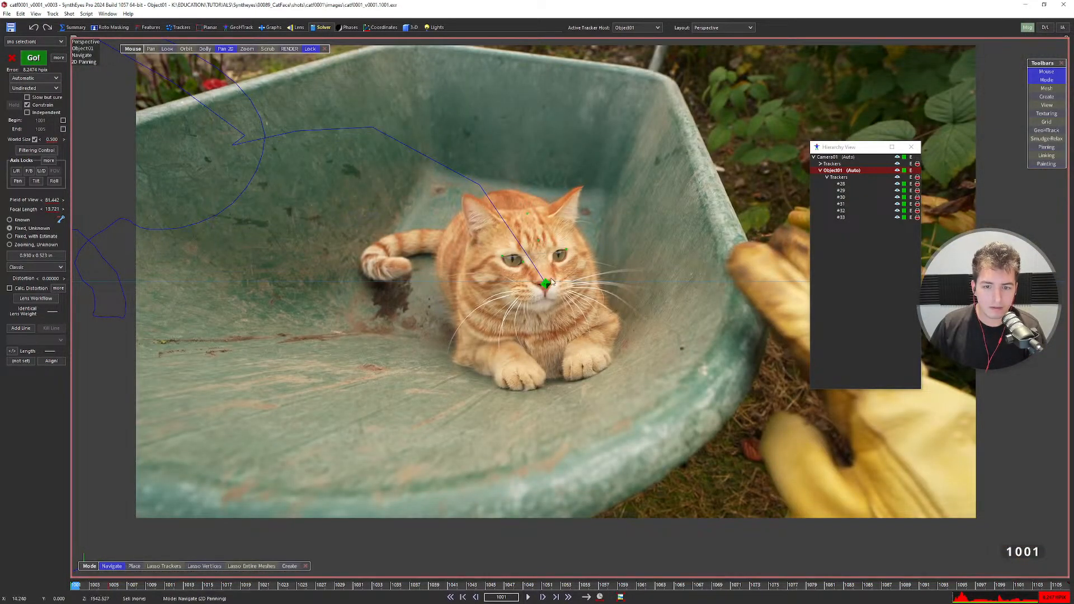
scroll(543, 288, up, 5)
scroll(542, 297, down, 5)
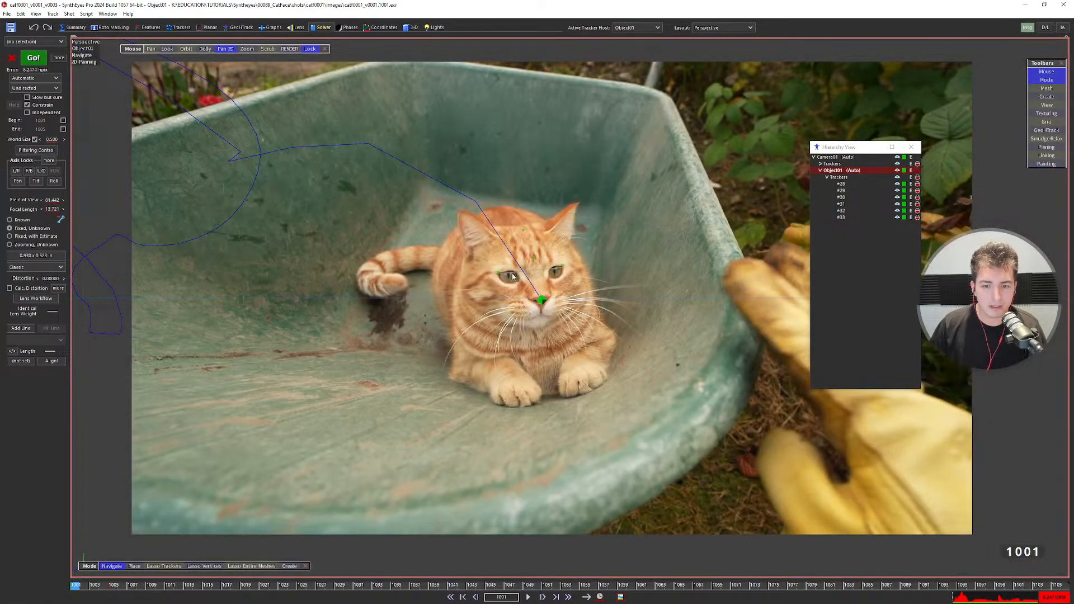
key(7)
scroll(364, 227, down, 5)
scroll(386, 241, down, 3)
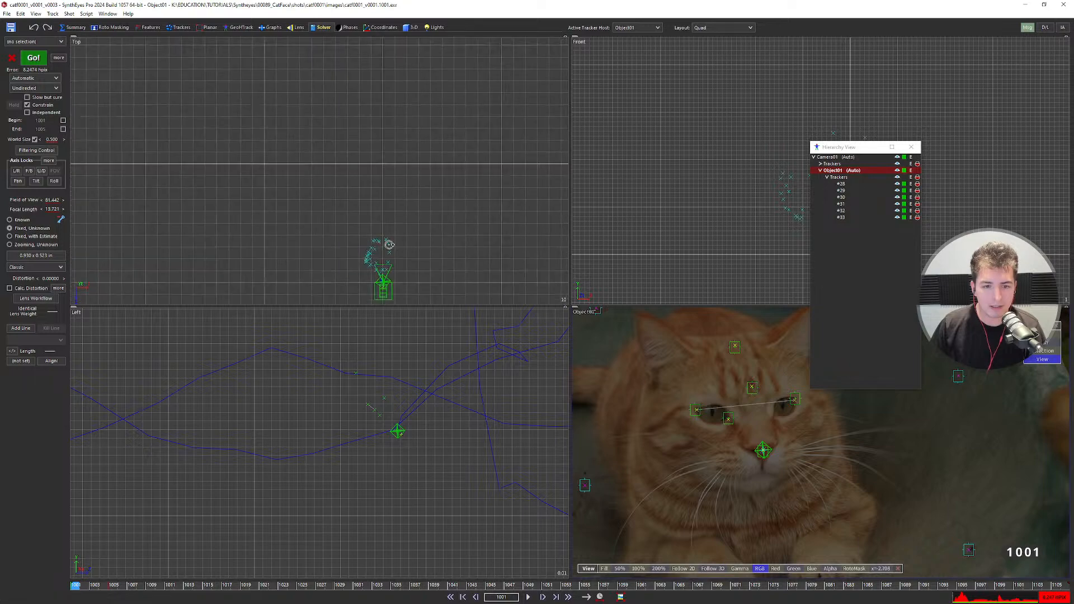
click(771, 450)
key(7)
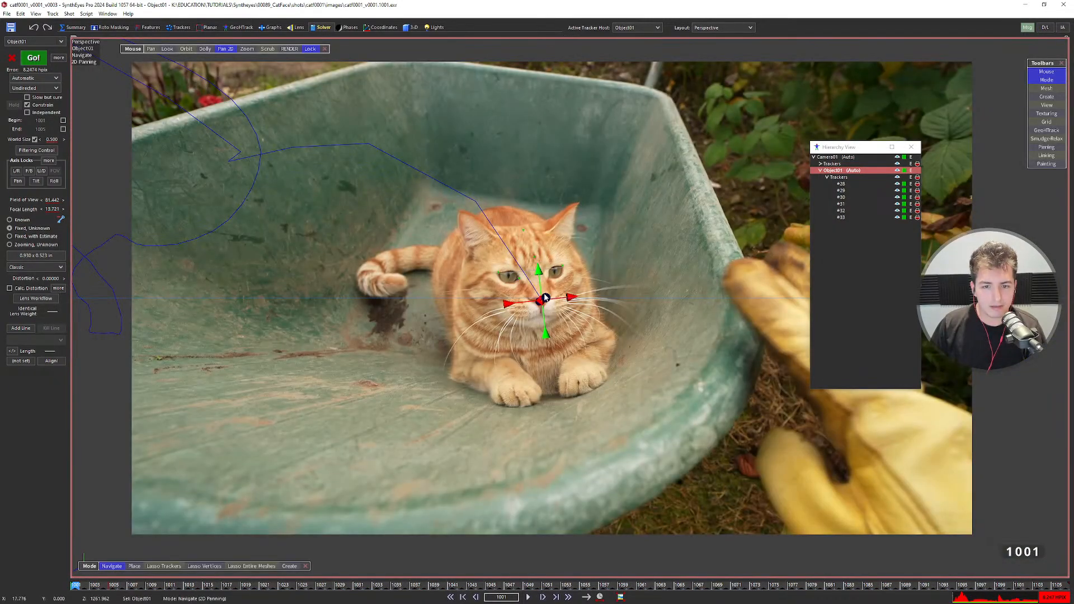
click(187, 49)
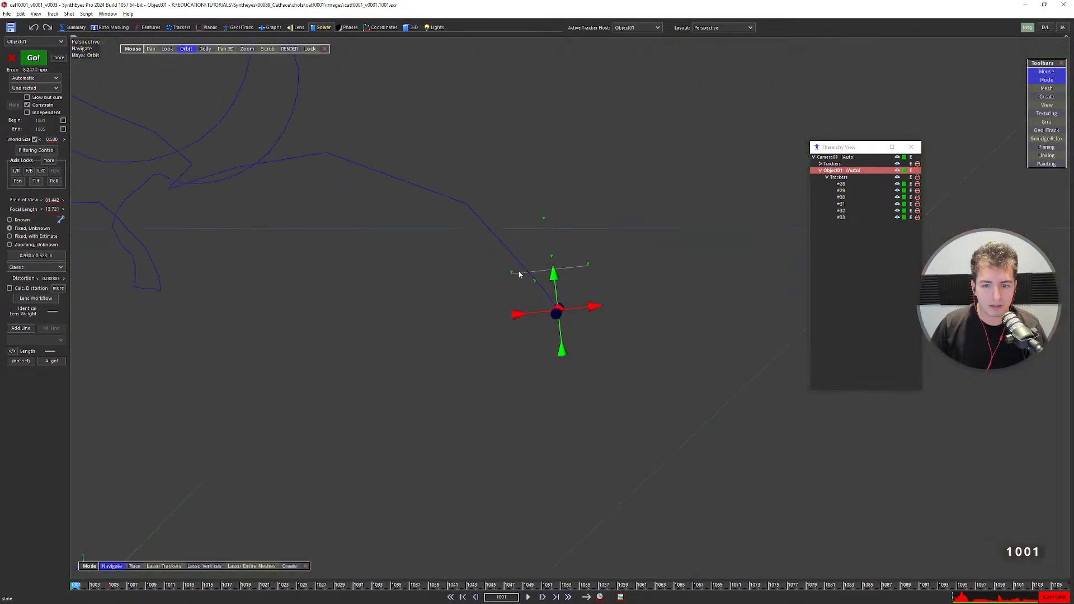
drag(520, 270, 579, 255)
In the camera view, select the tracker on the cat's forehead.
key(7)
scroll(495, 278, down, 4)
scroll(495, 280, down, 3)
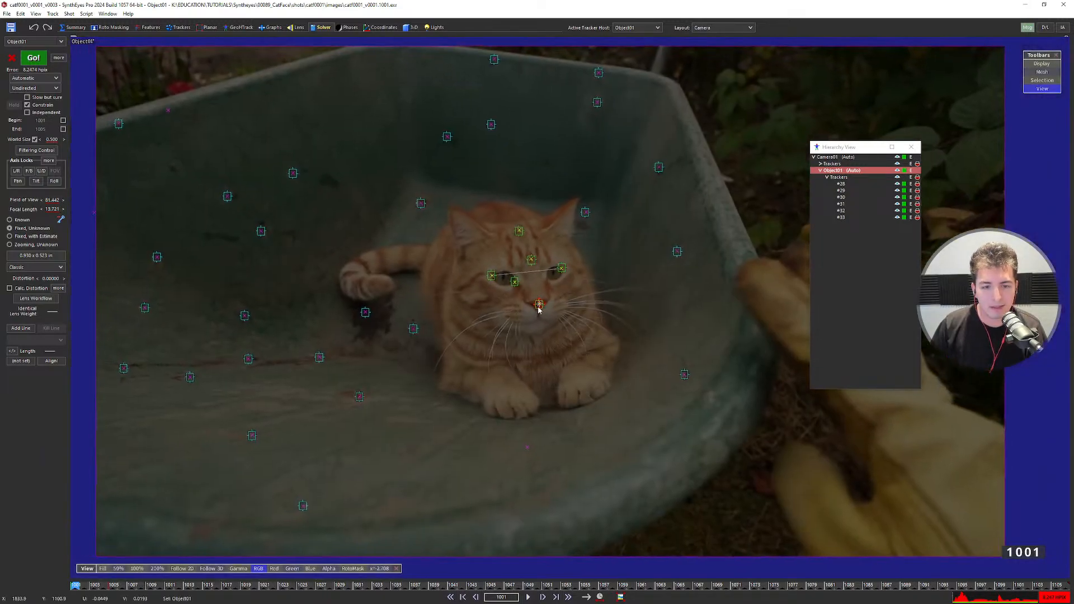
scroll(551, 270, up, 5)
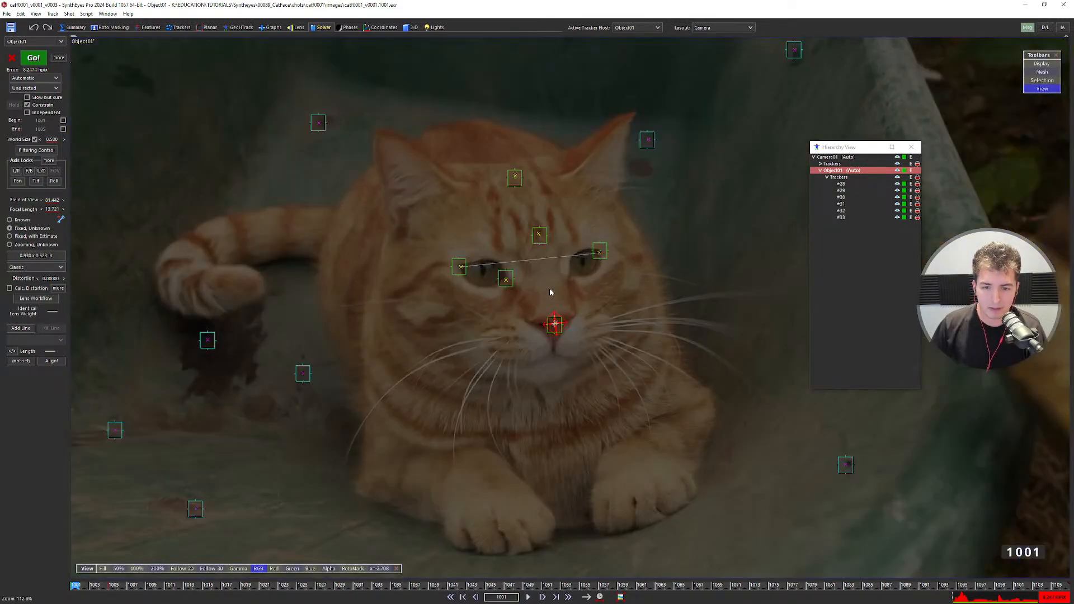
click(544, 241)
scroll(550, 317, up, 3)
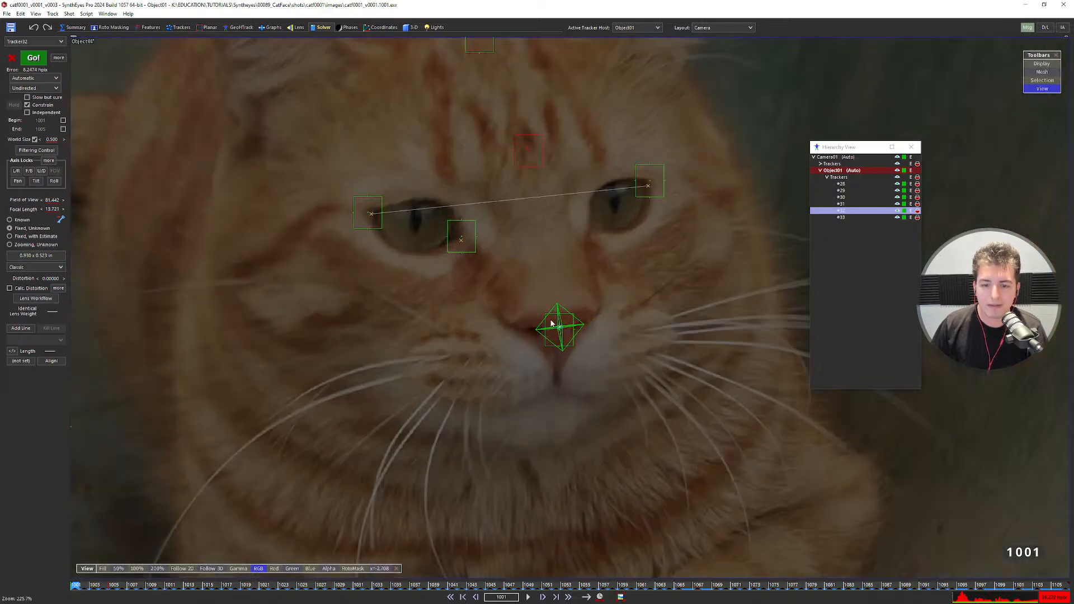
scroll(551, 315, down, 3)
mouse_move(543, 239)
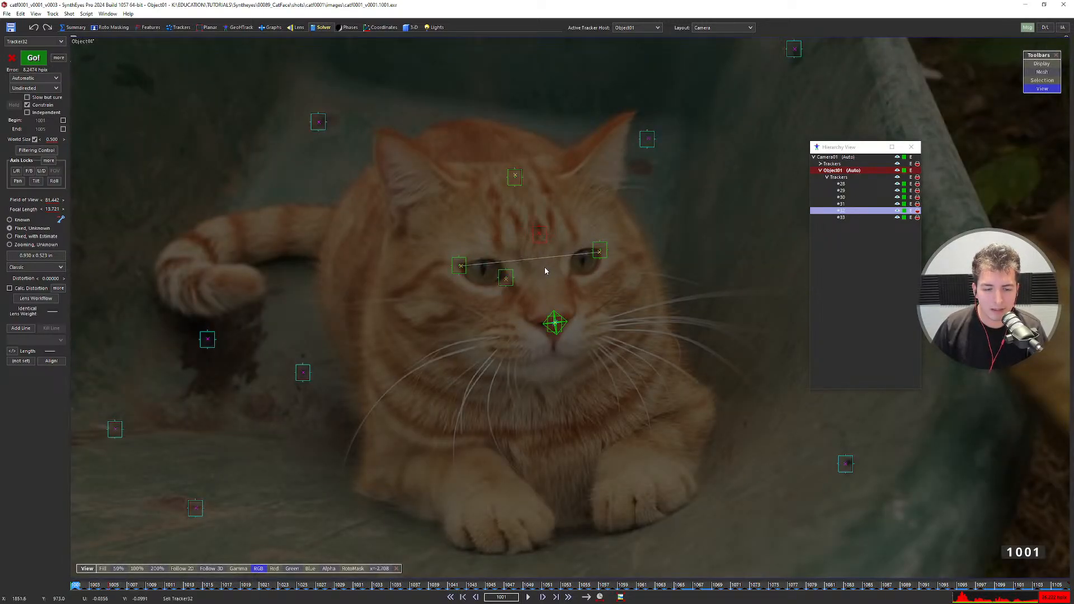
scroll(542, 258, up, 2)
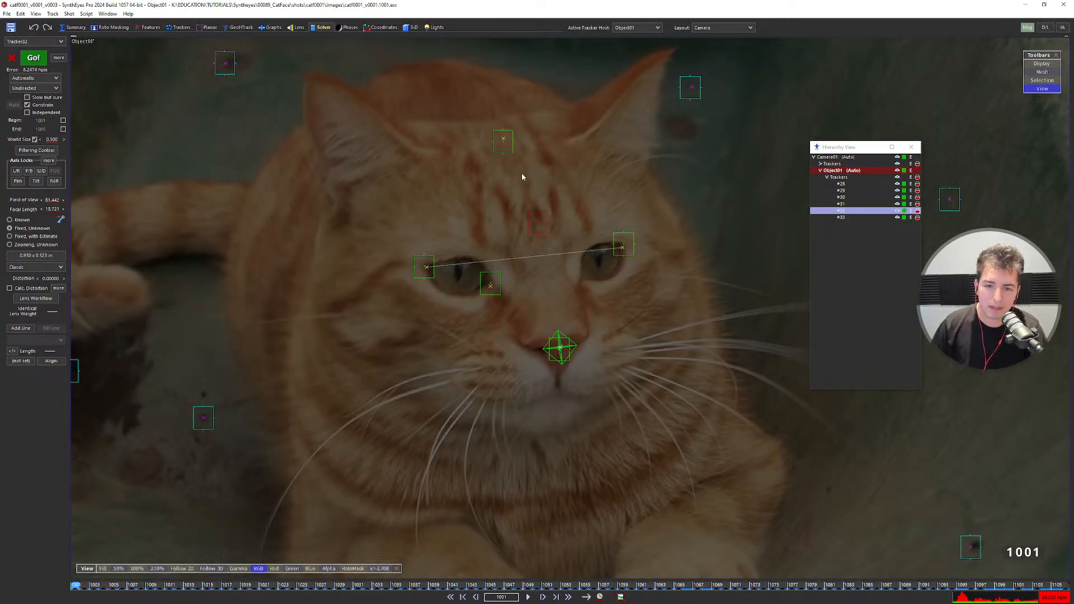
Target the nose tracker from the top-of-head tracker and show its axis constraint options.
click(508, 148)
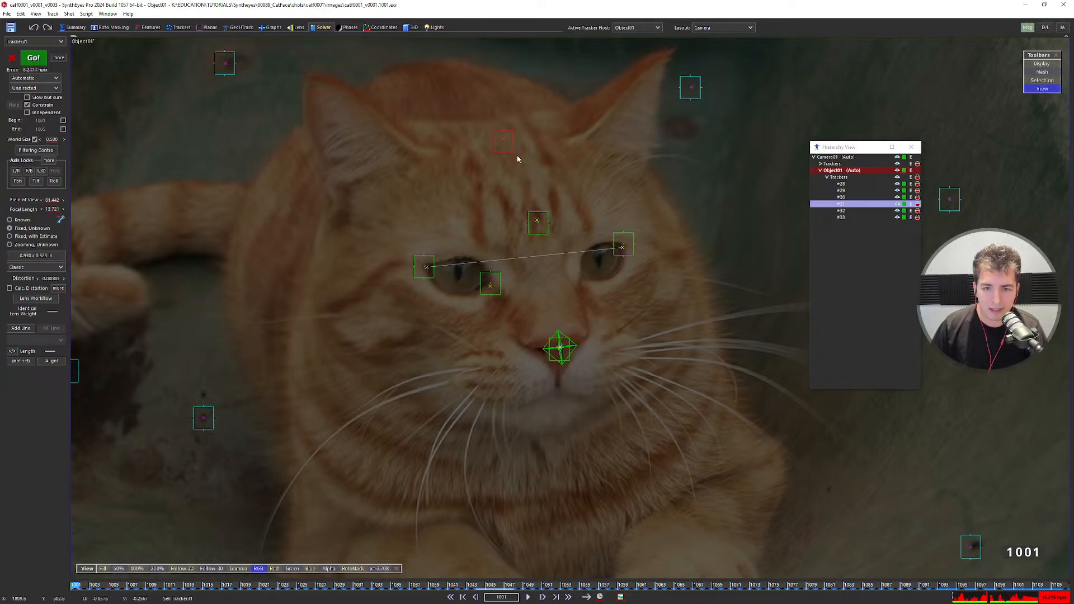
click(561, 344)
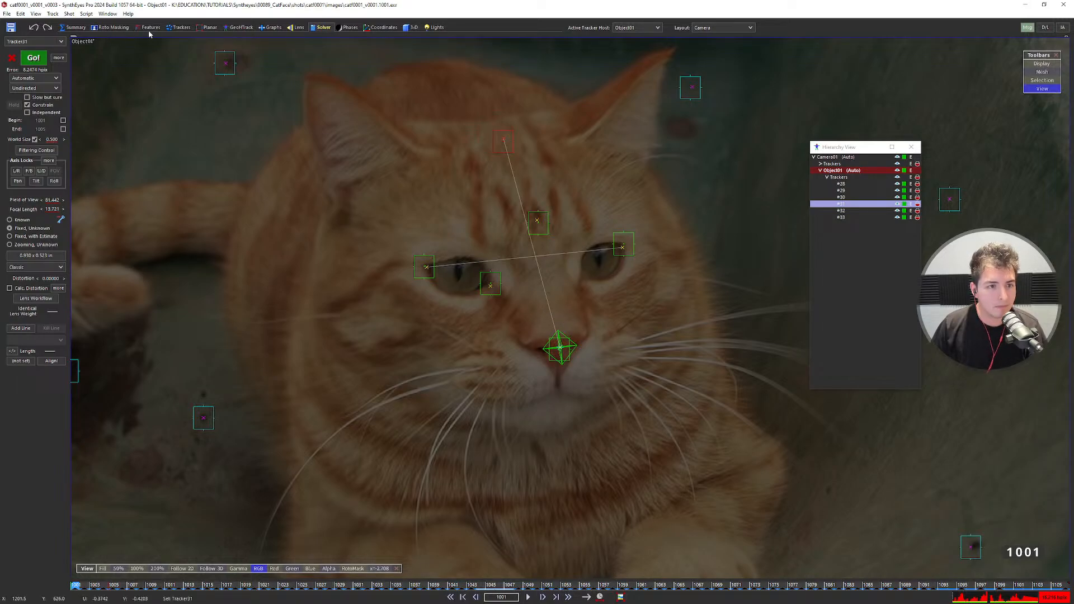
click(180, 27)
click(47, 368)
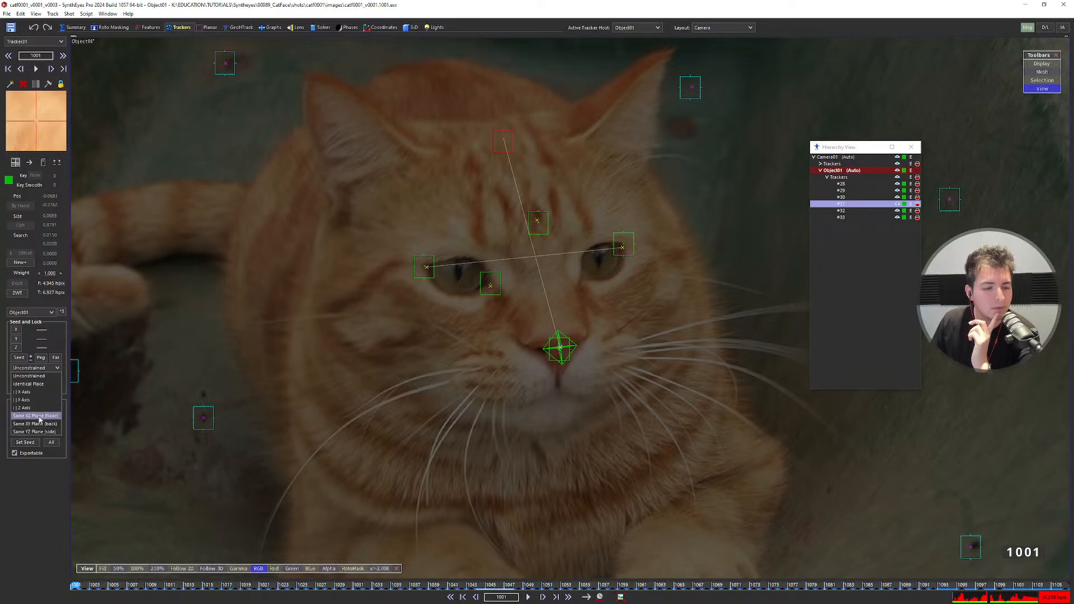
Constrain the head tracker to Same YZ Plane and check it in the Quad layout.
click(37, 433)
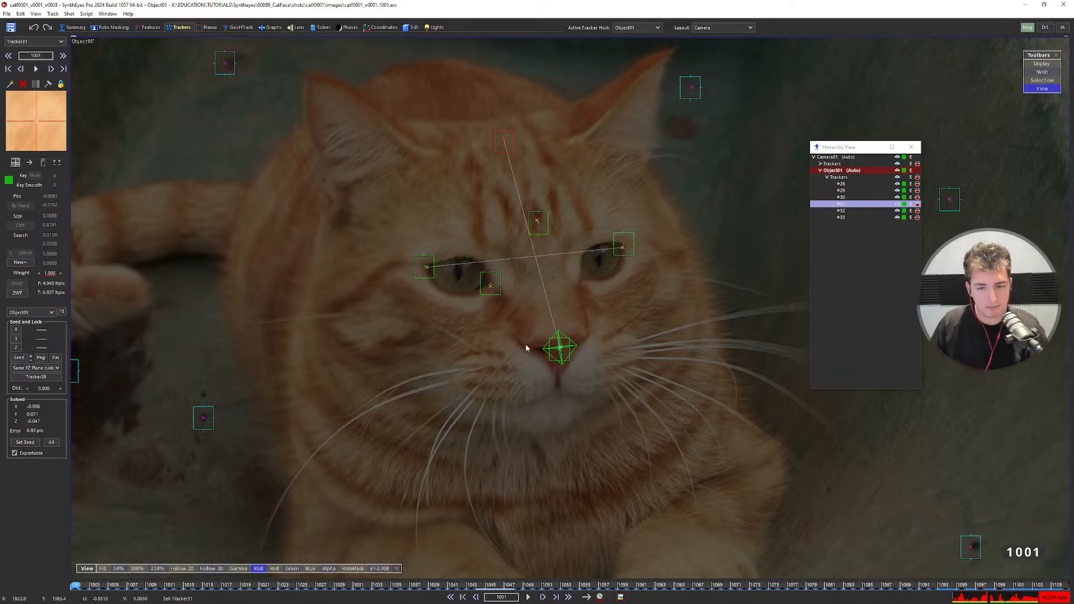
key(F7)
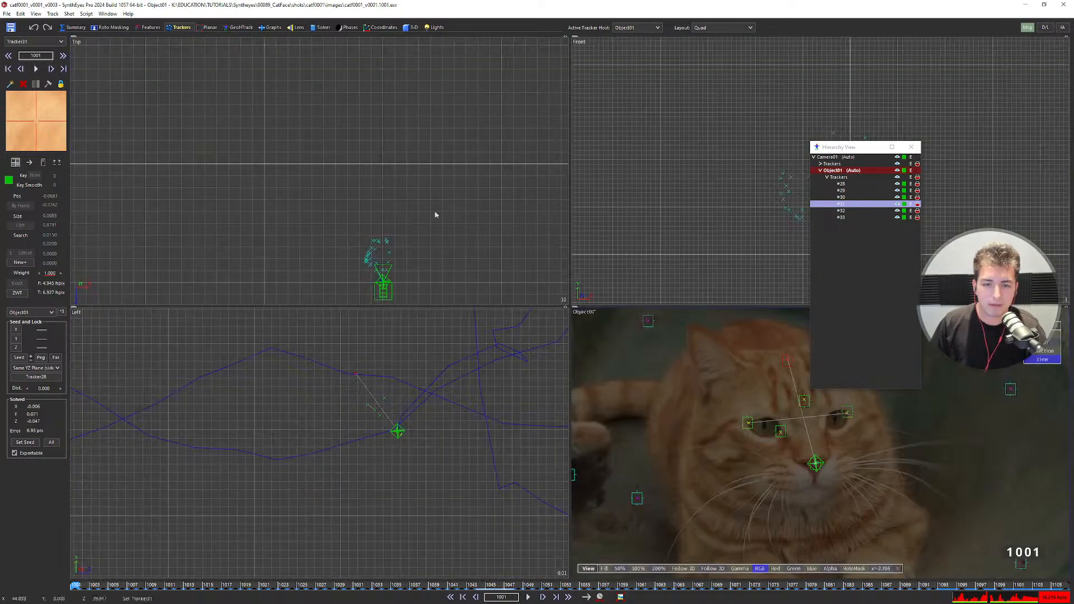
scroll(386, 273, up, 4)
middle_drag(386, 273, 380, 229)
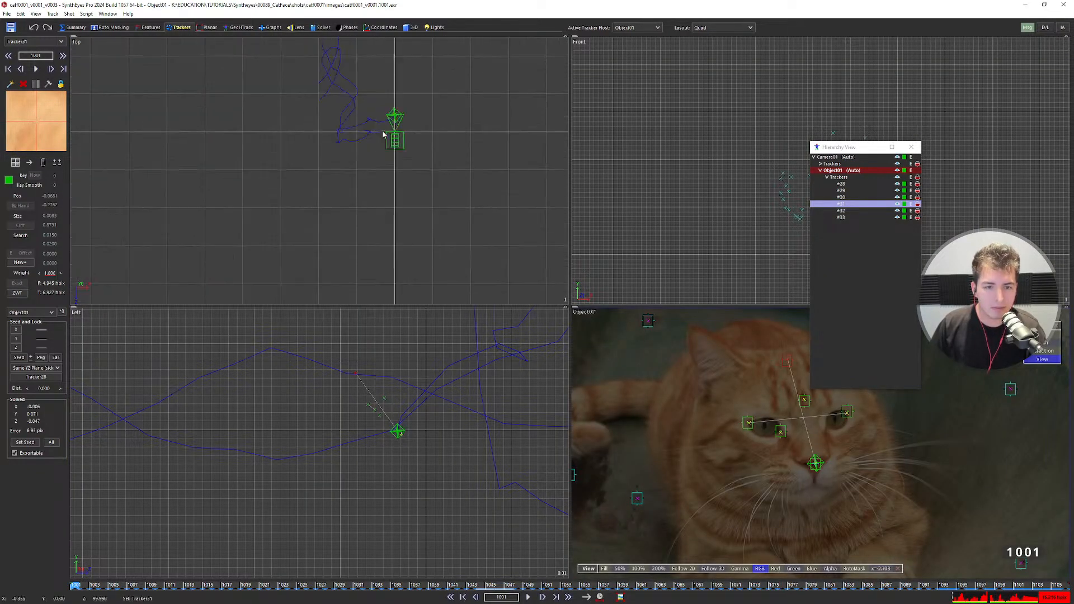
scroll(383, 132, up, 8)
Inspect the trackers in the Perspective view, then change the constraint to || Z Axis.
key(F6)
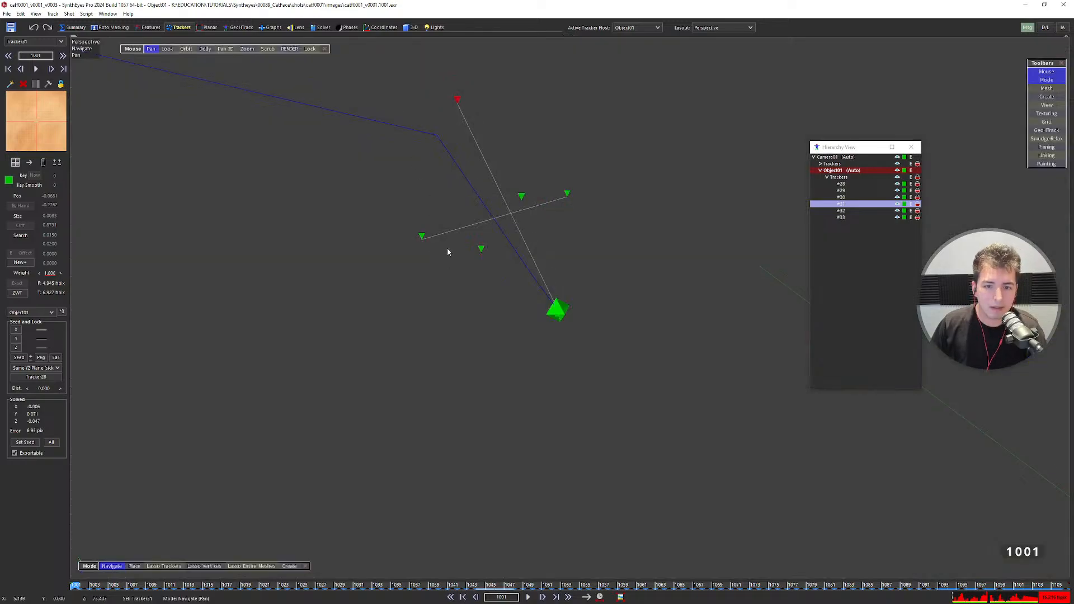
alt+drag(524, 230, 540, 244)
alt+middle_drag(541, 244, 462, 122)
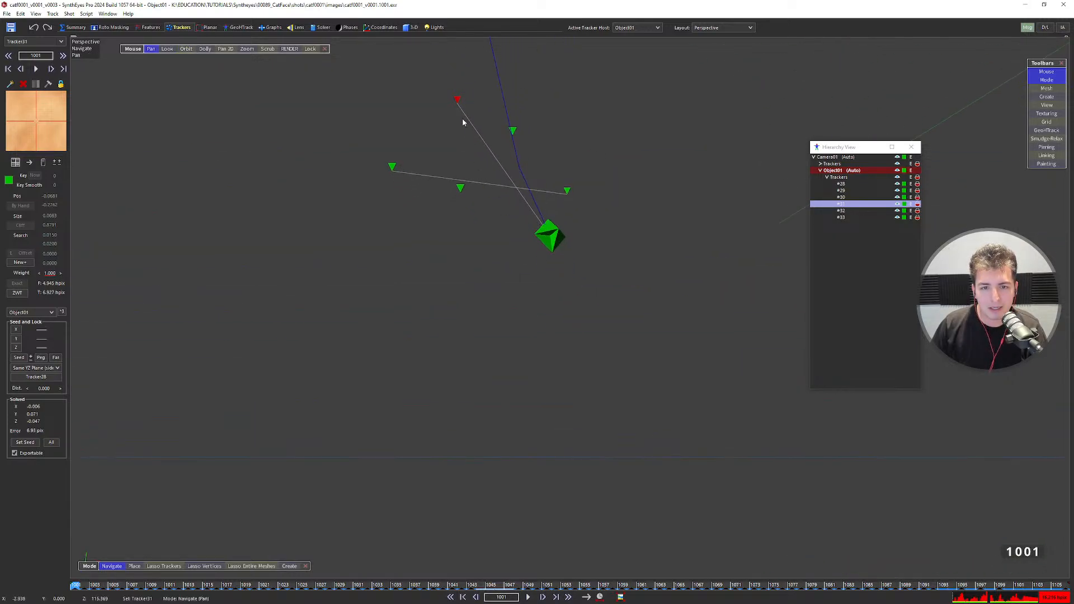
alt+middle_drag(539, 212, 541, 276)
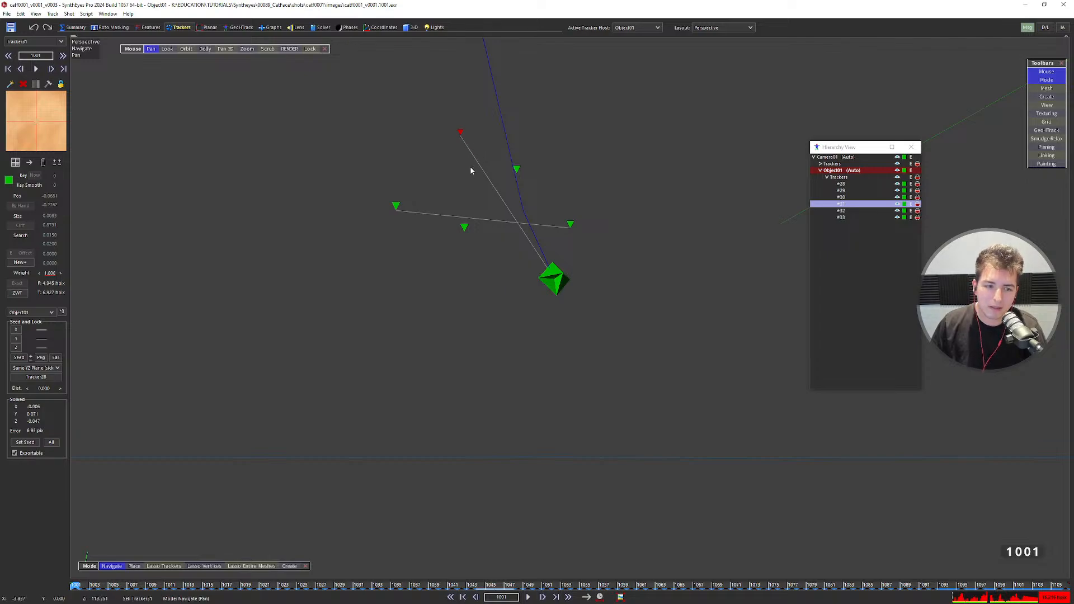
click(47, 368)
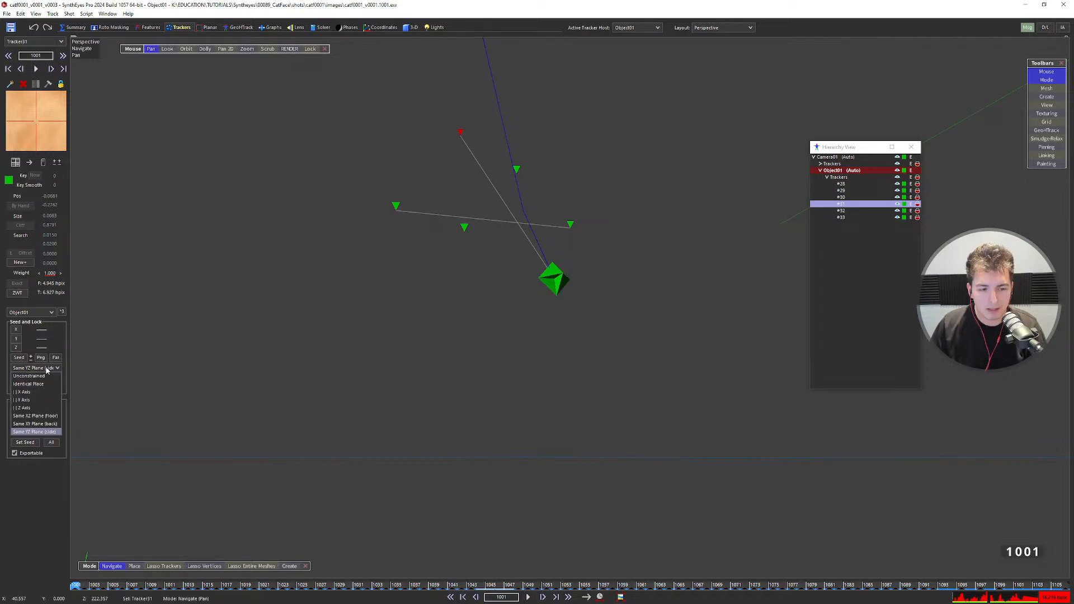
click(40, 408)
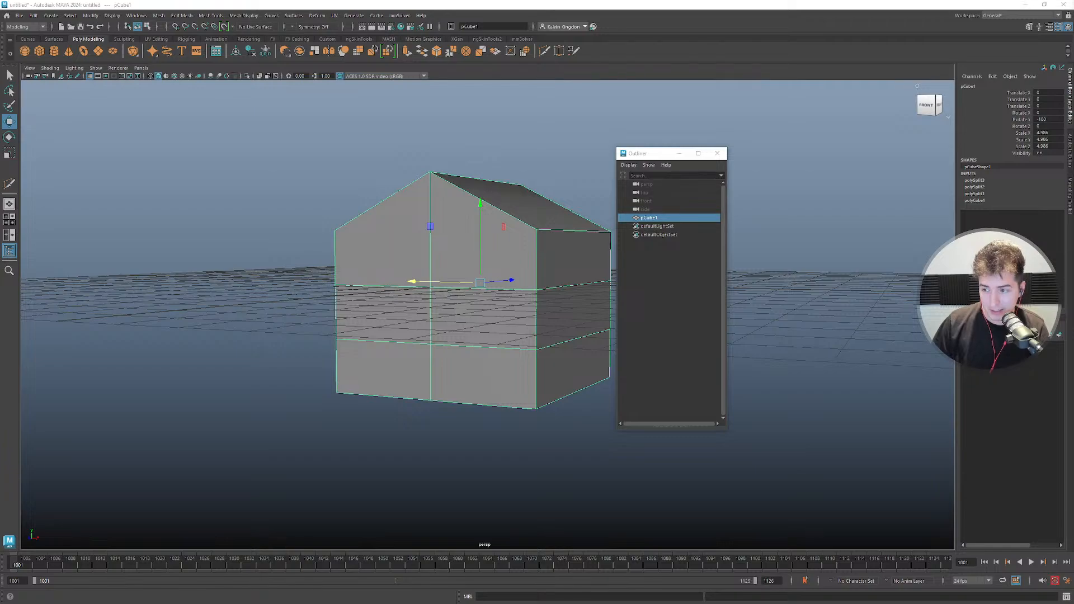
alt+drag(556, 313, 354, 305)
alt+drag(476, 305, 432, 311)
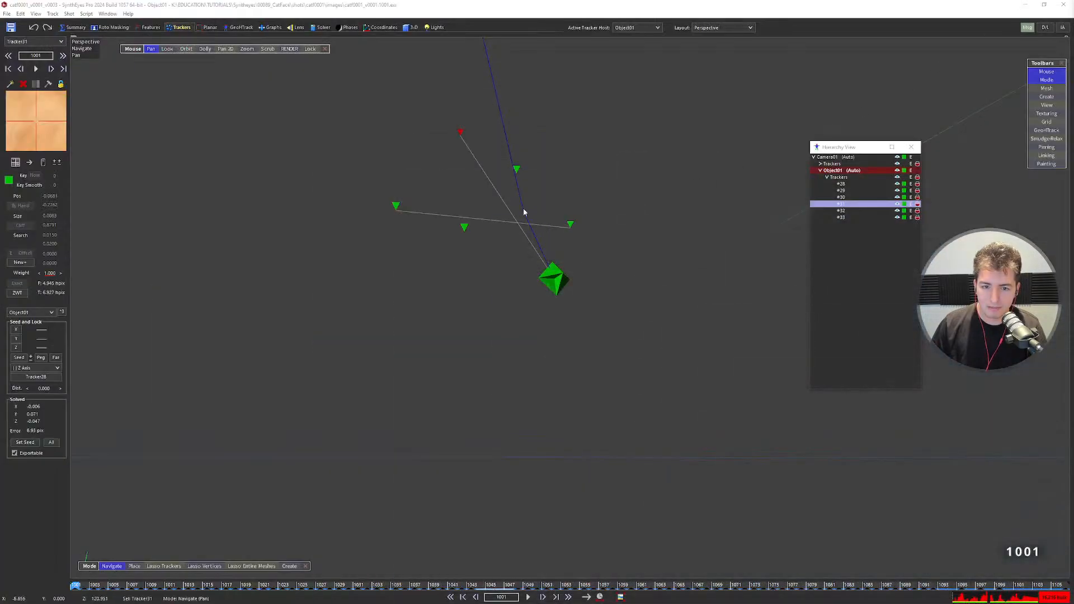
drag(522, 208, 547, 175)
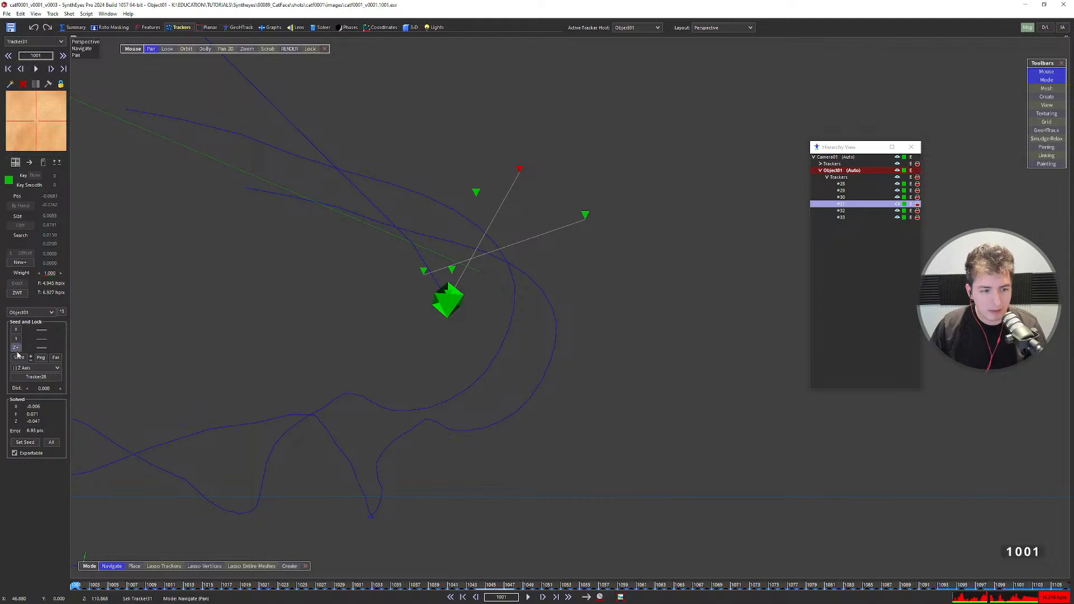
Re-solve the object with the Z-axis head constraint and dismiss the Done solving report.
mouse_move(477, 249)
alt+mouse_down()
mouse_move(533, 268)
mouse_move(485, 249)
alt+mouse_up()
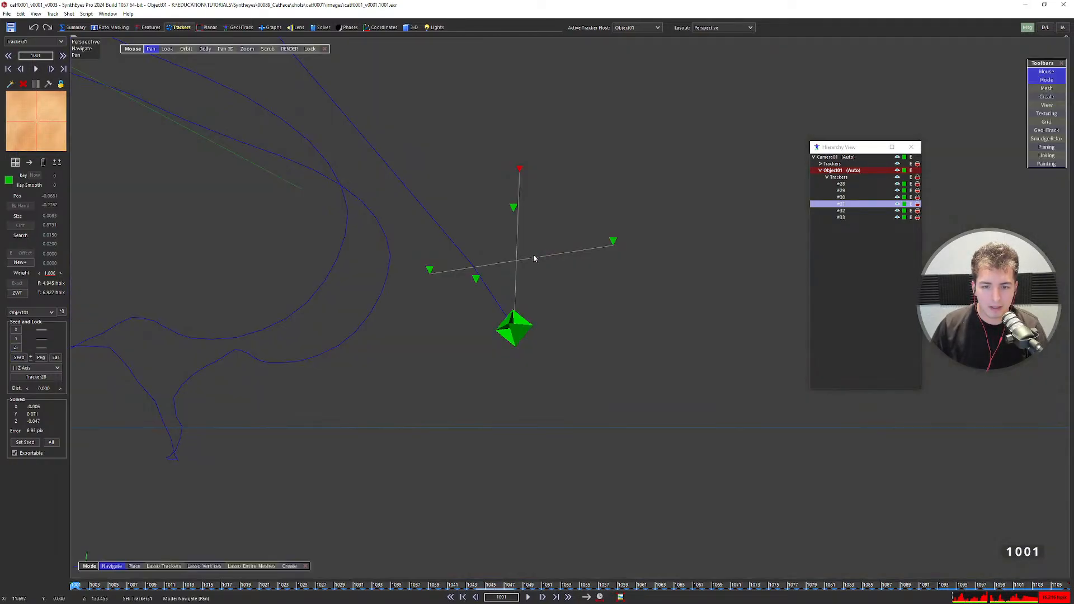
alt+right_drag(545, 320, 558, 250)
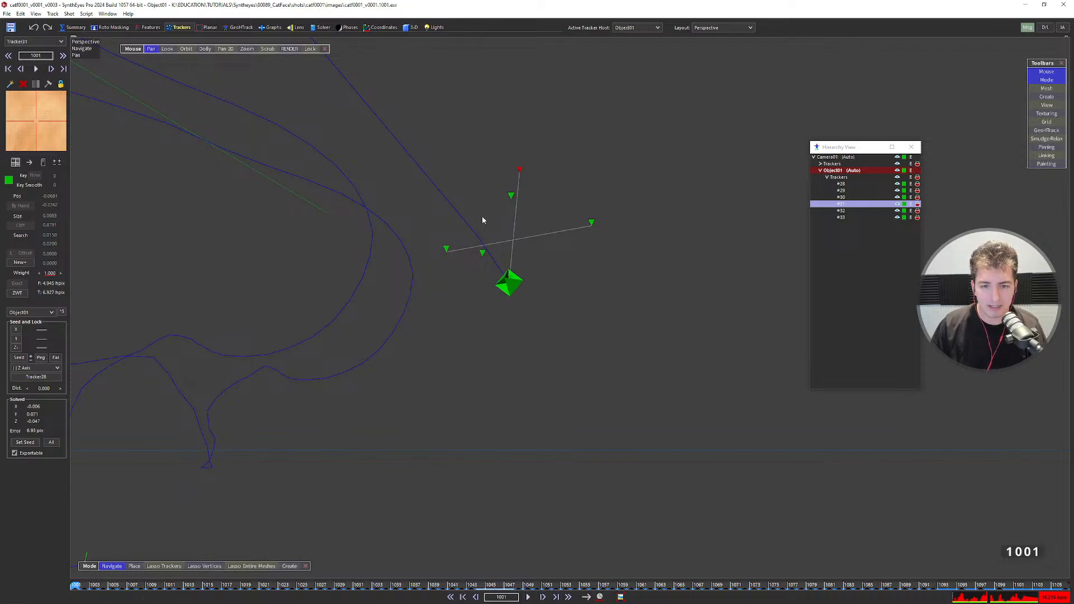
key(shift+g)
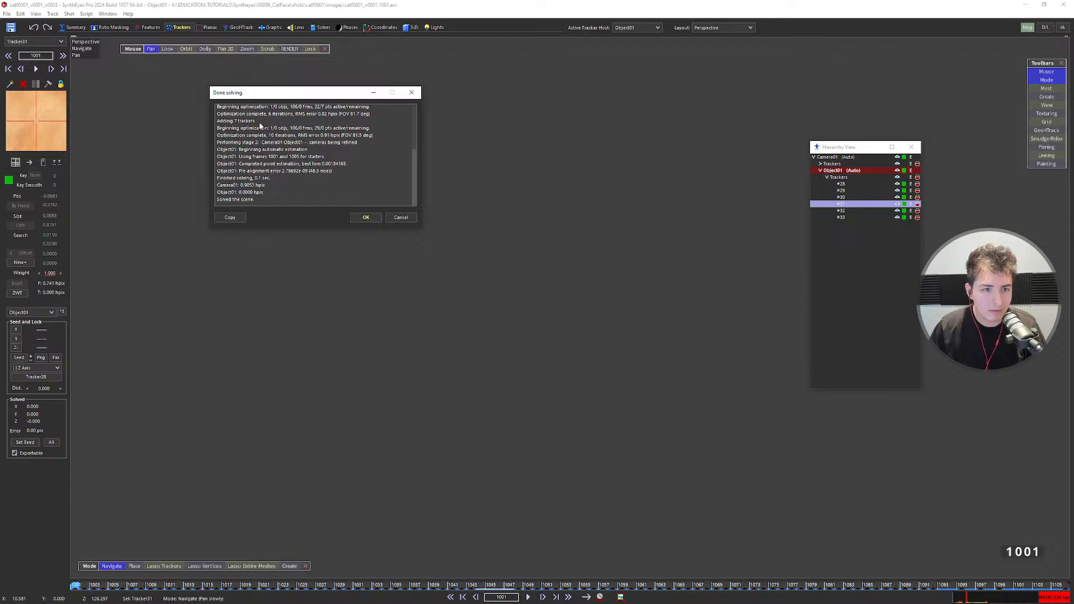
click(364, 217)
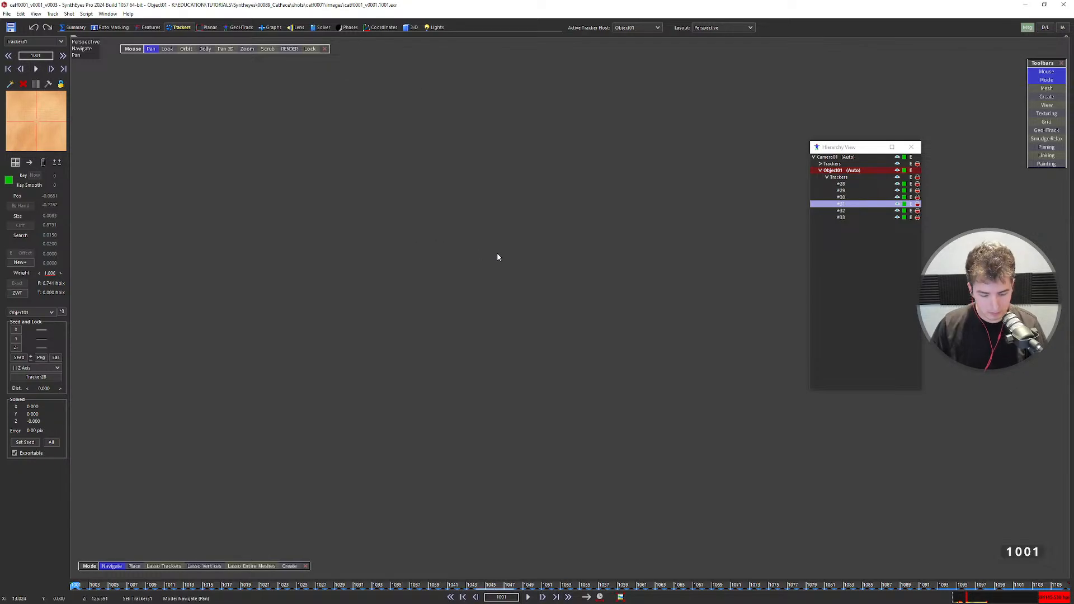
Return to the camera view of the footage and zoom onto the cat's face.
key(l)
scroll(506, 257, down, 6)
scroll(515, 294, up, 5)
key(ctrl+z)
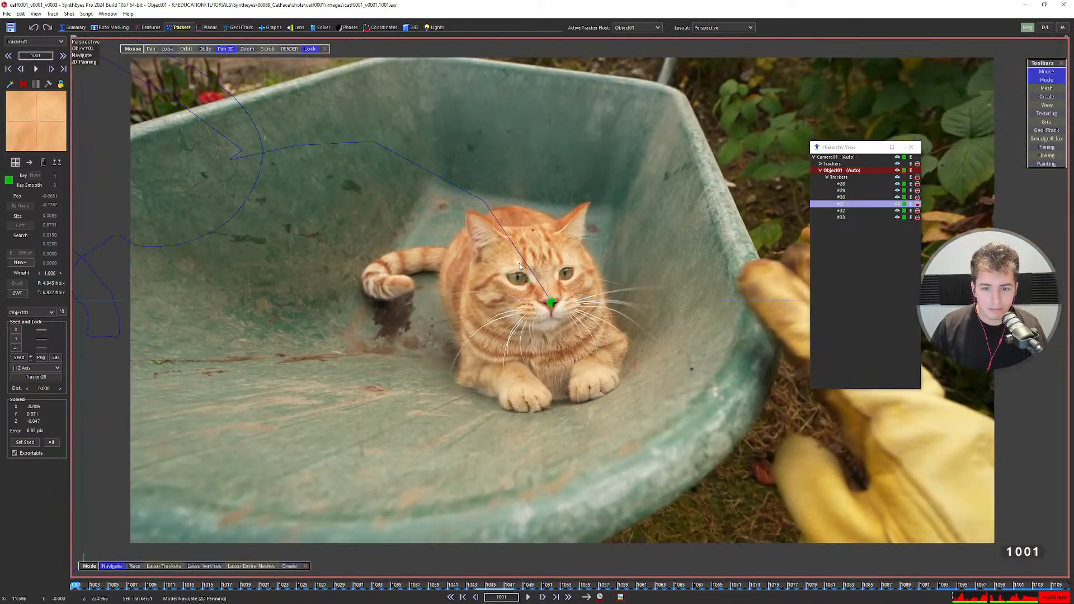
key(F2)
scroll(536, 242, down, 5)
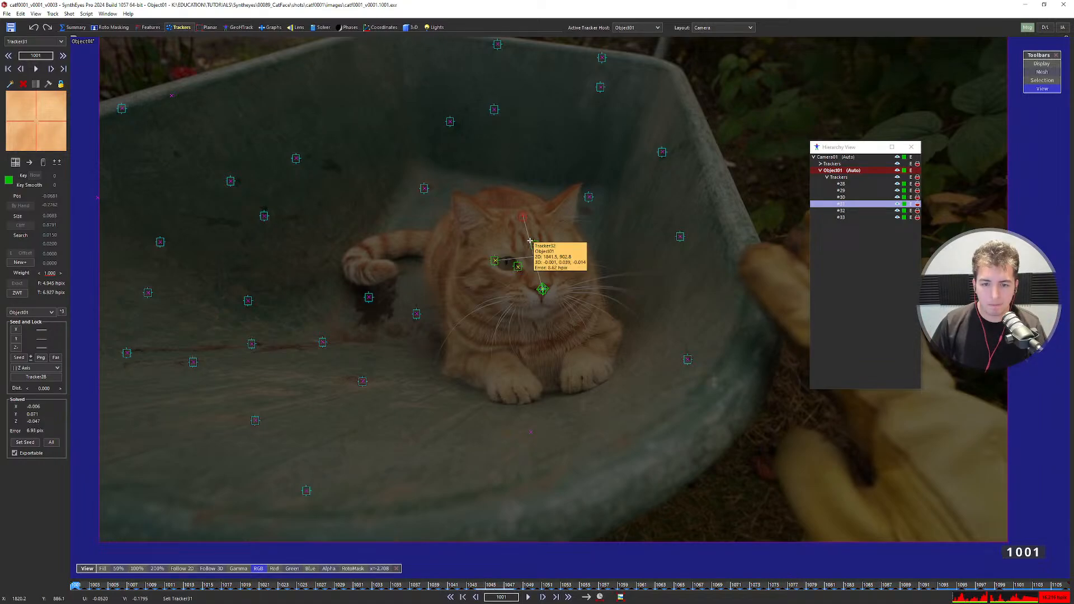
scroll(529, 240, up, 4)
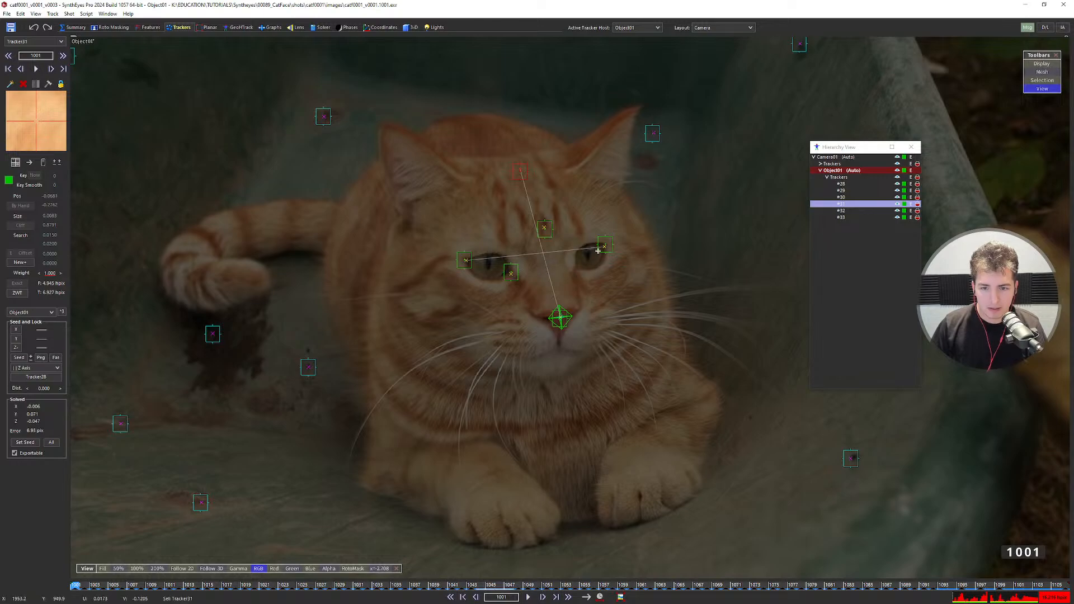
Select the right and then the left eye tracker to check their constraint lines.
click(466, 260)
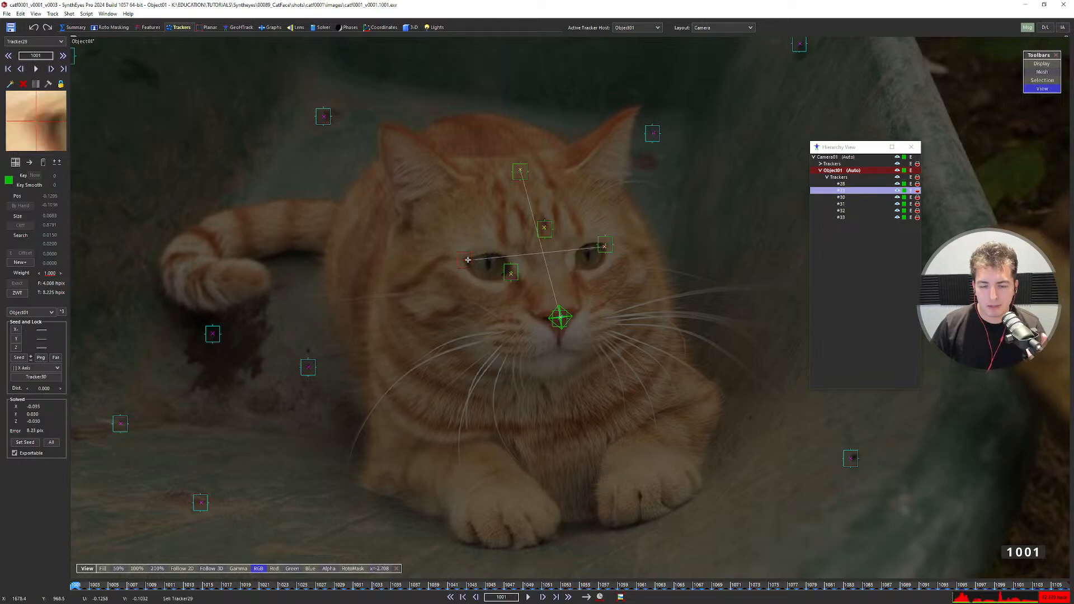
mouse_move(607, 248)
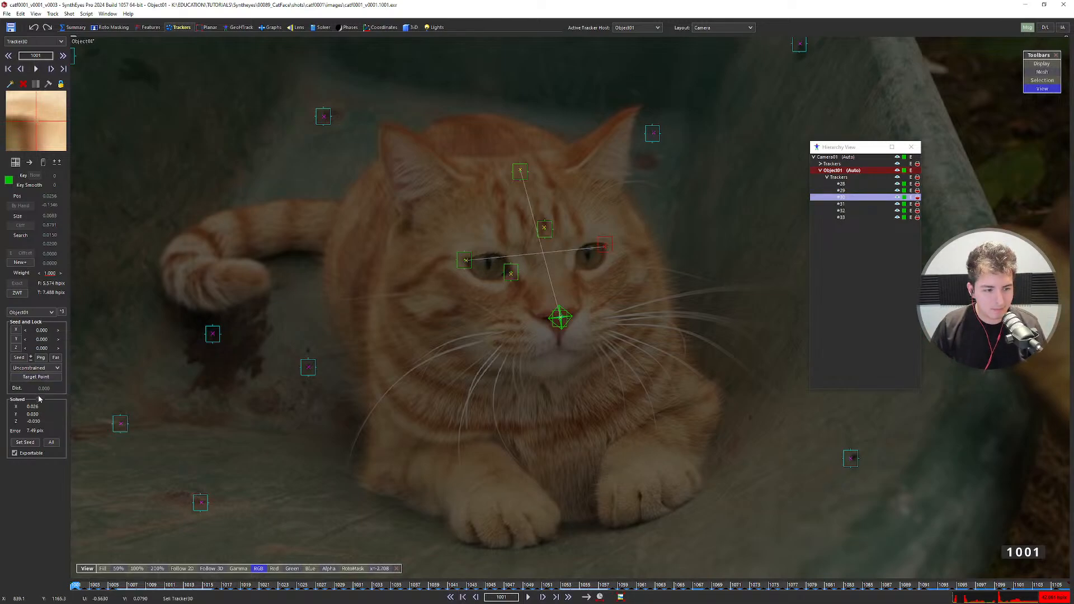
click(470, 256)
click(470, 256)
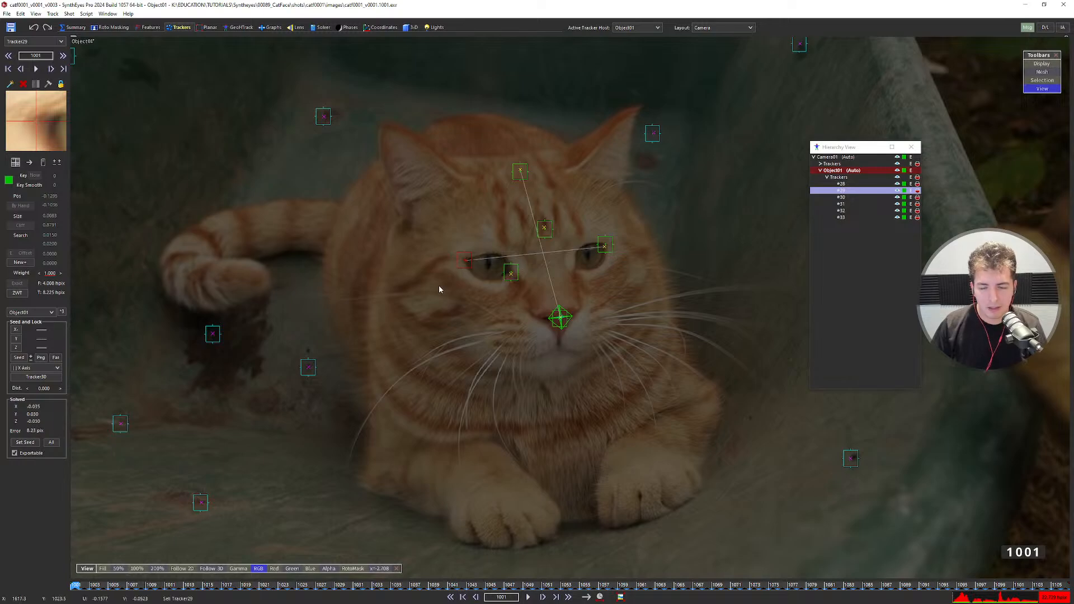
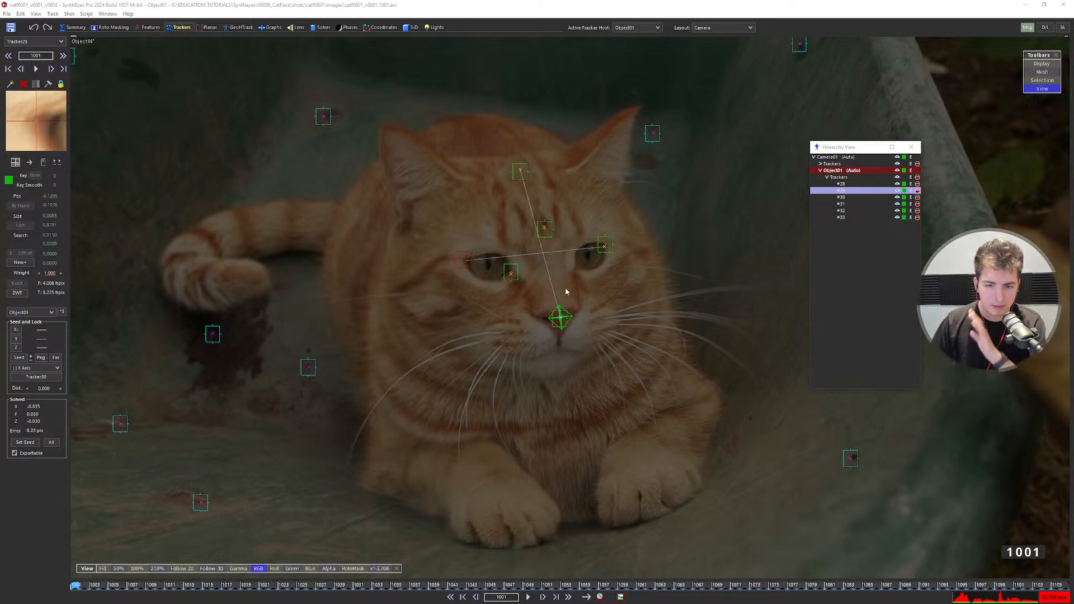
Set the cat-nose tracker's distance constraint to 10.
click(42, 388)
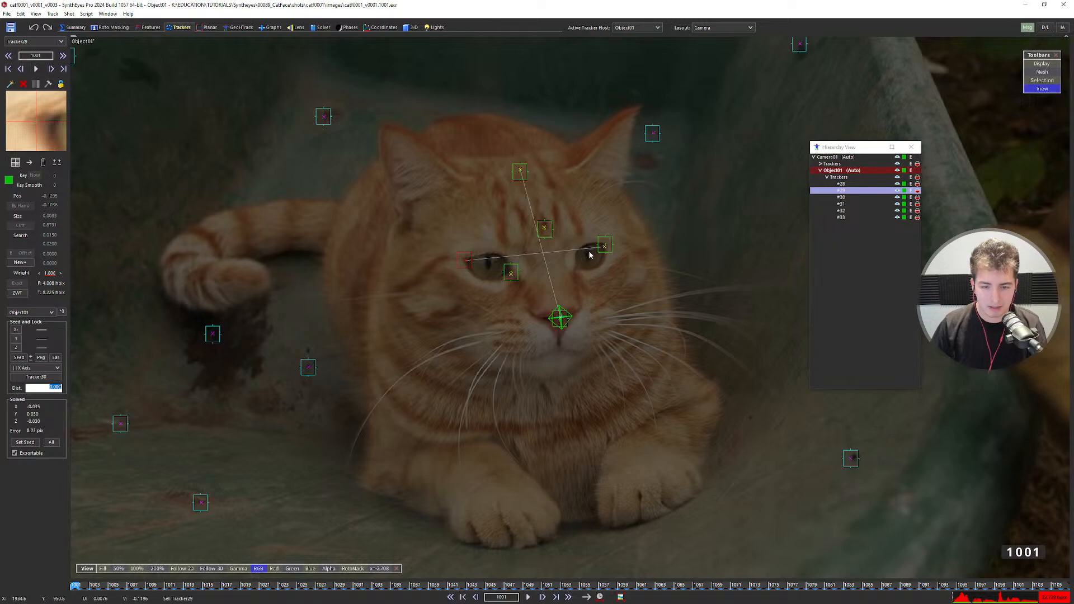
text(10)
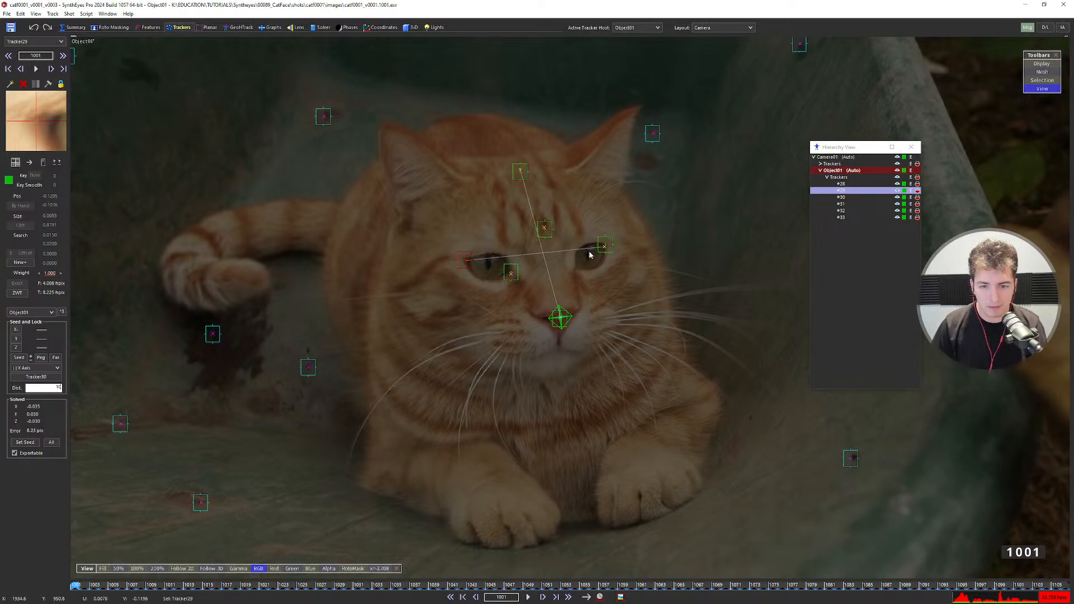
key(Return)
Solve the camera and cat-head object together in perspective and dismiss the results.
key(p)
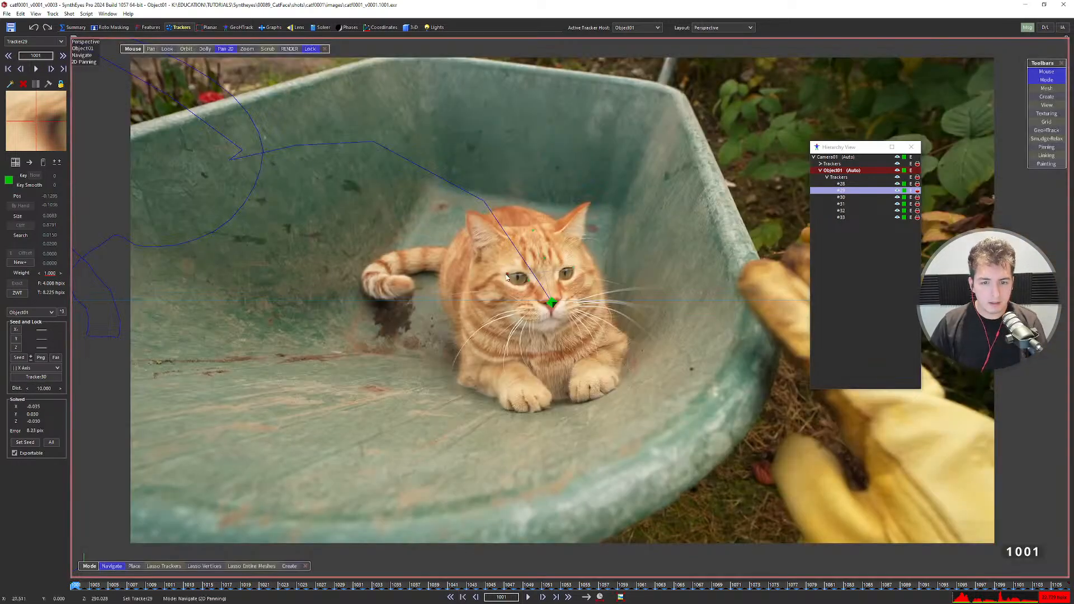
key(shift+g)
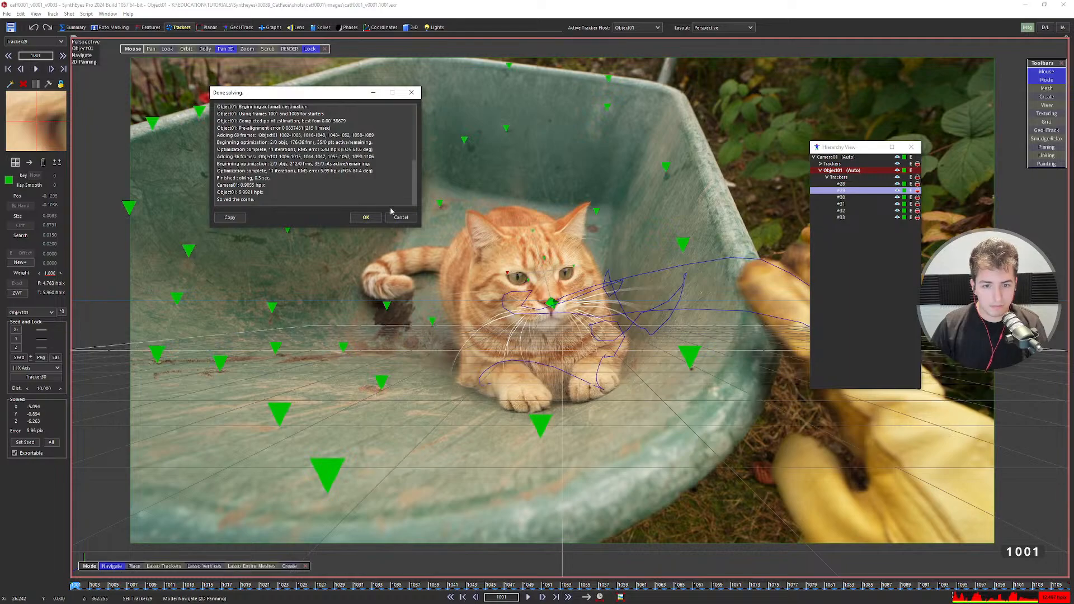
click(366, 217)
Show the four-view layout and frame the Left view on the object trackers.
key(q)
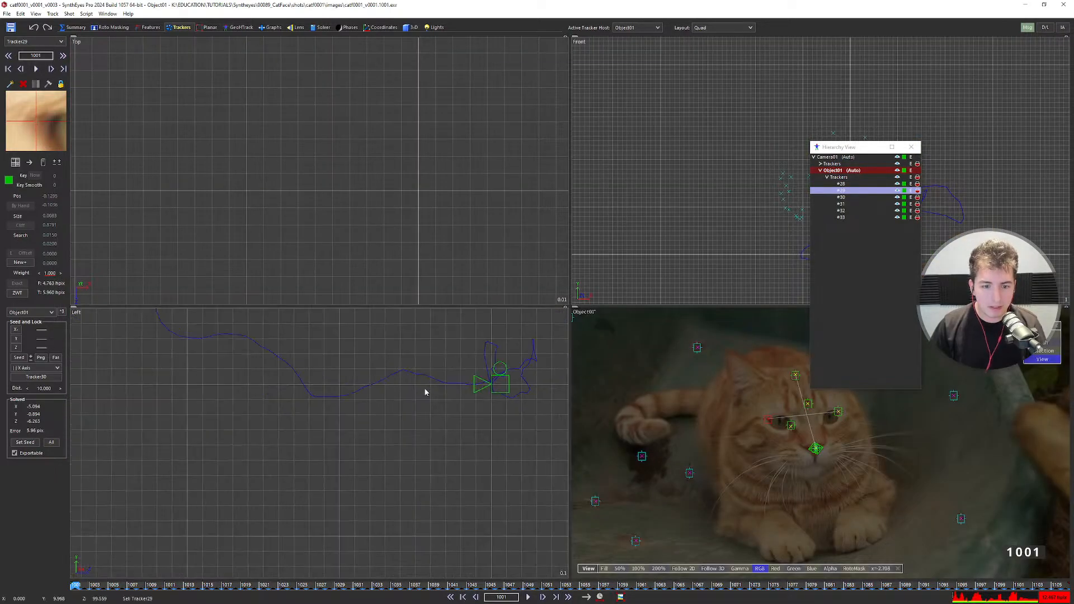
scroll(427, 387, down, 12)
middle_drag(343, 378, 408, 403)
scroll(336, 407, up, 3)
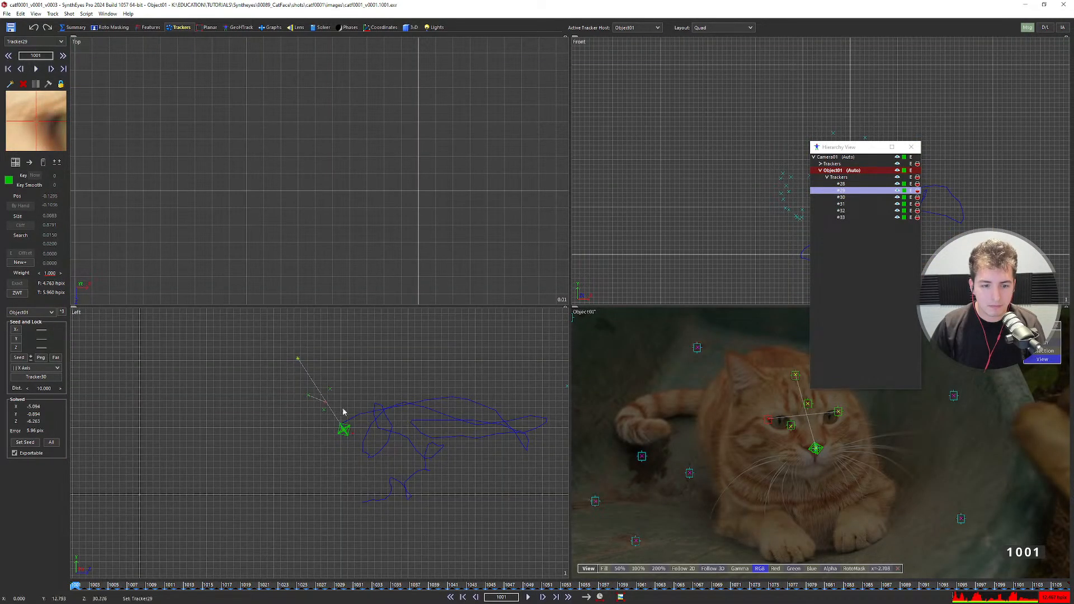
scroll(336, 409, down, 3)
scroll(334, 411, up, 3)
scroll(334, 412, down, 3)
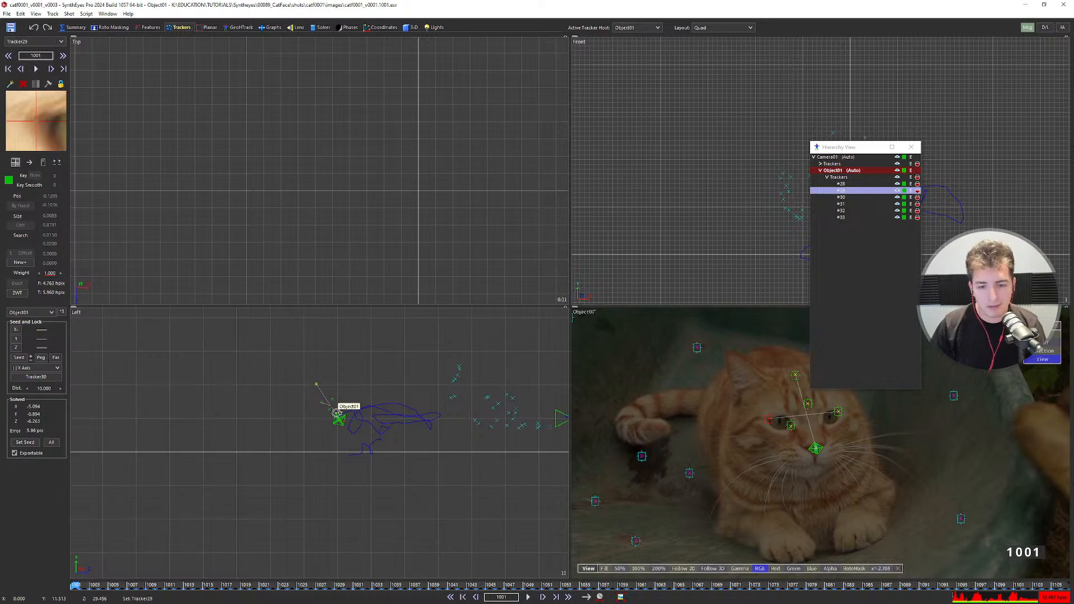
Play the solved shot twice in the four-view layout, rewinding to the first frame.
key(space)
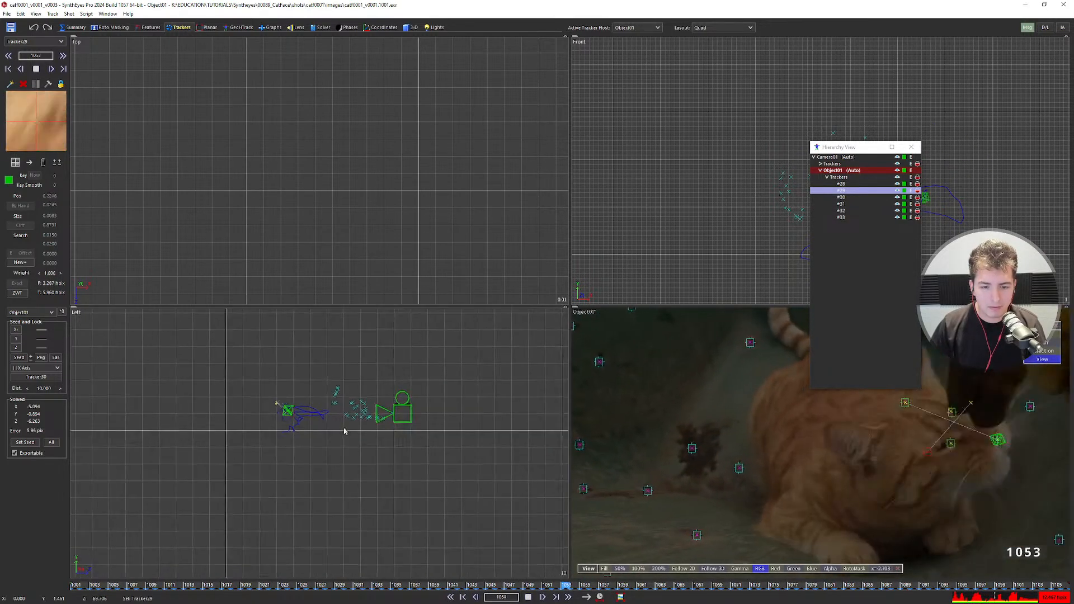
scroll(330, 423, up, 5)
key(space)
key(Home)
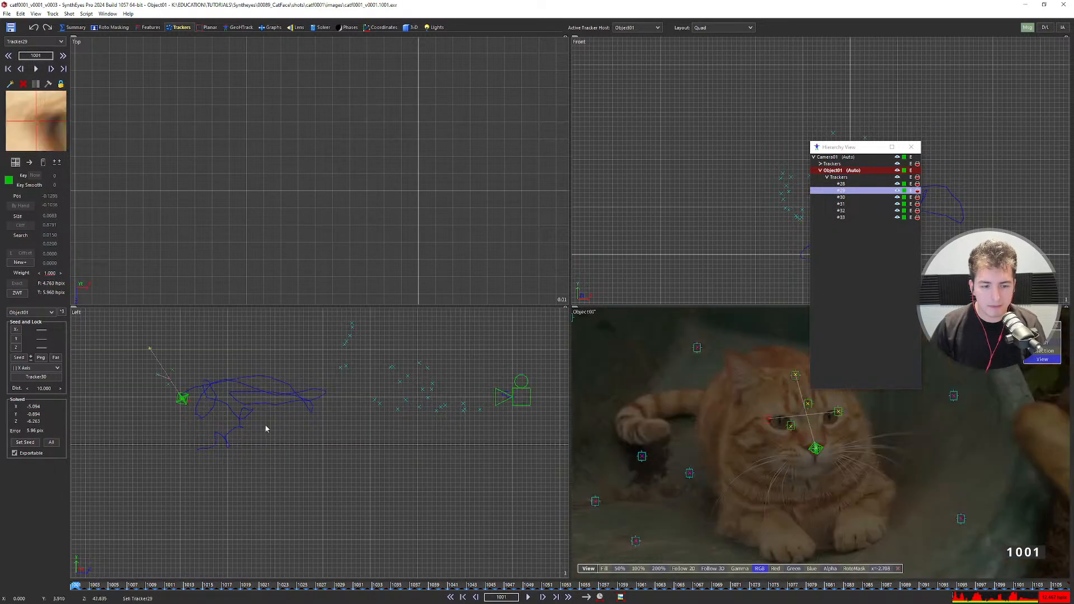
key(space)
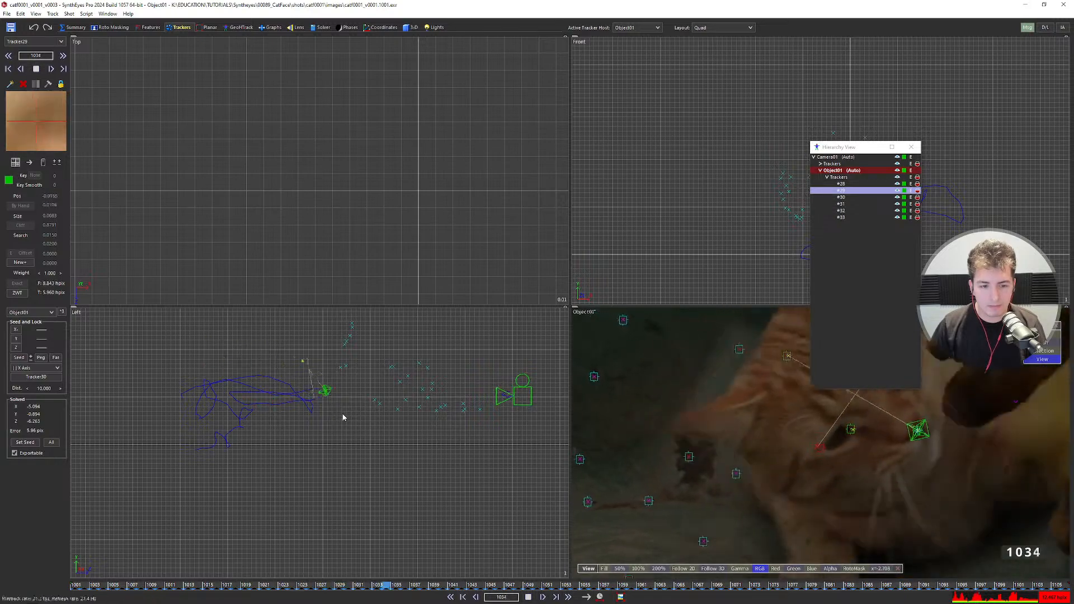
key(space)
key(Home)
Play the shot in the full perspective view, then compare it with the camera view.
key(6)
key(space)
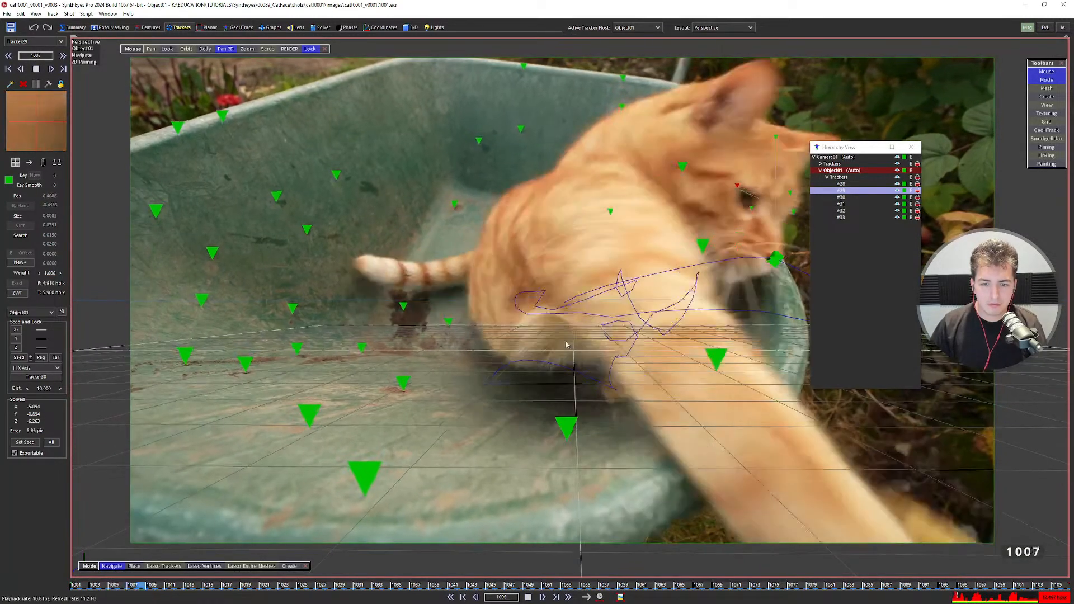
scroll(560, 330, up, 4)
key(space)
scroll(529, 313, down, 5)
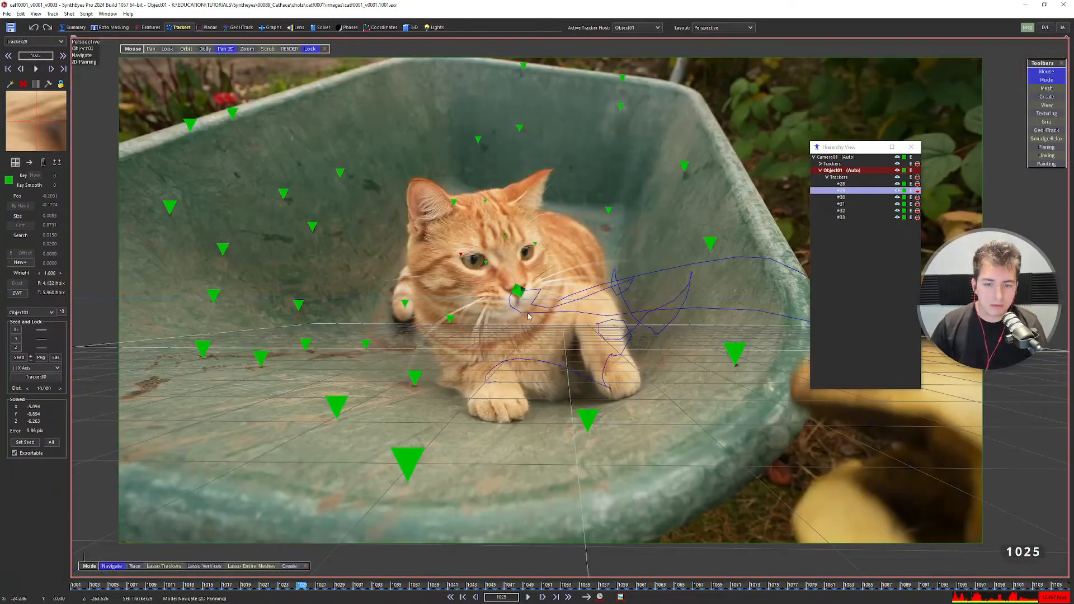
key(Home)
key(5)
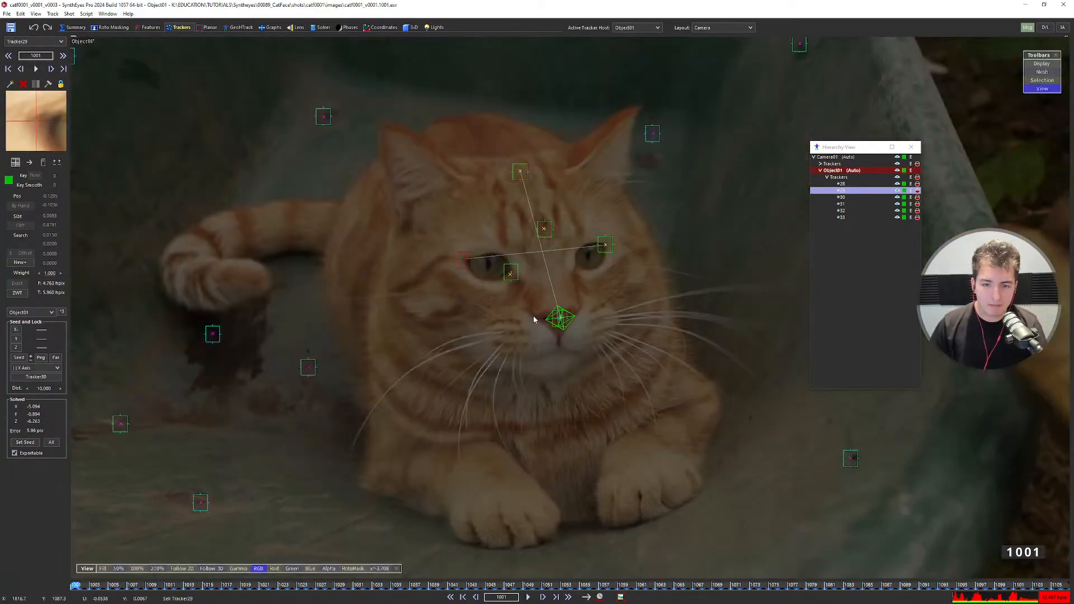
scroll(541, 303, down, 4)
key(6)
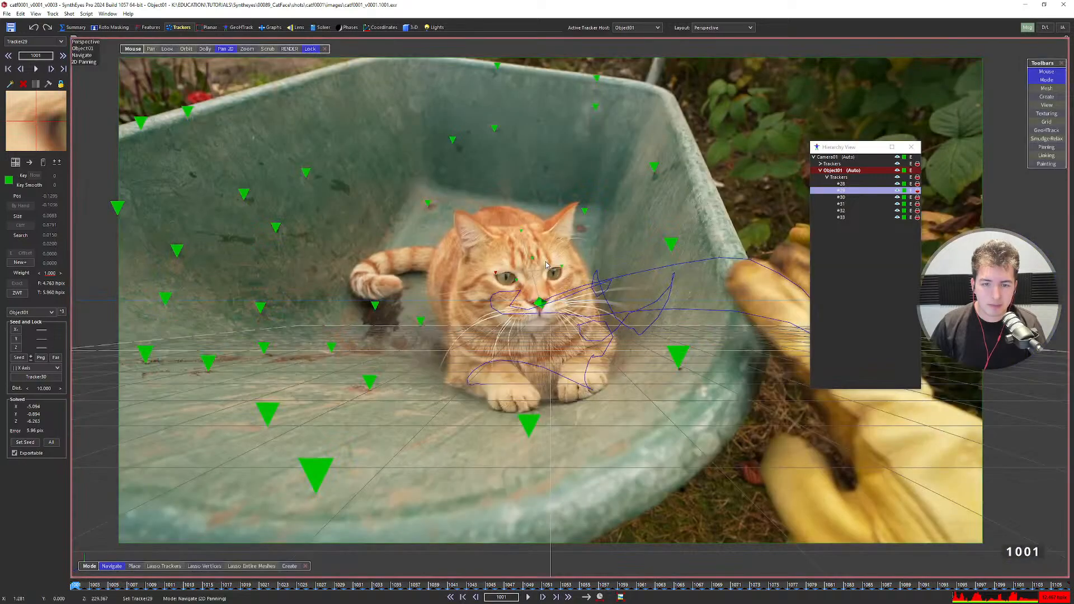
Make Camera01 the active host and return to the four-view layout.
click(830, 158)
key(7)
scroll(448, 395, down, 3)
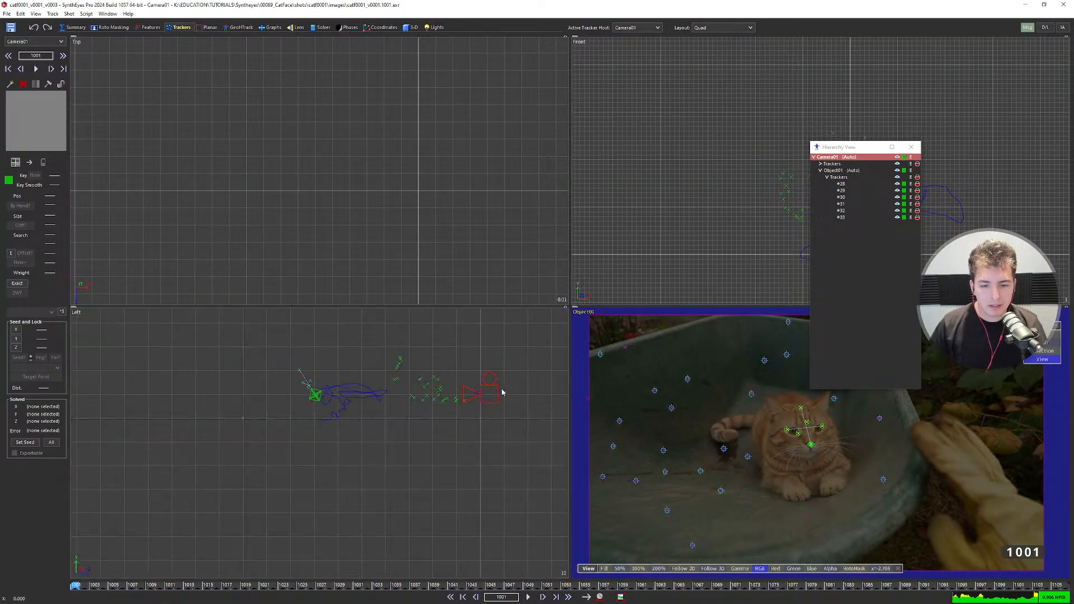
Set camera tracker Tracker27 to Lock Point and bring up the Solver settings.
scroll(722, 447, up, 3)
click(753, 451)
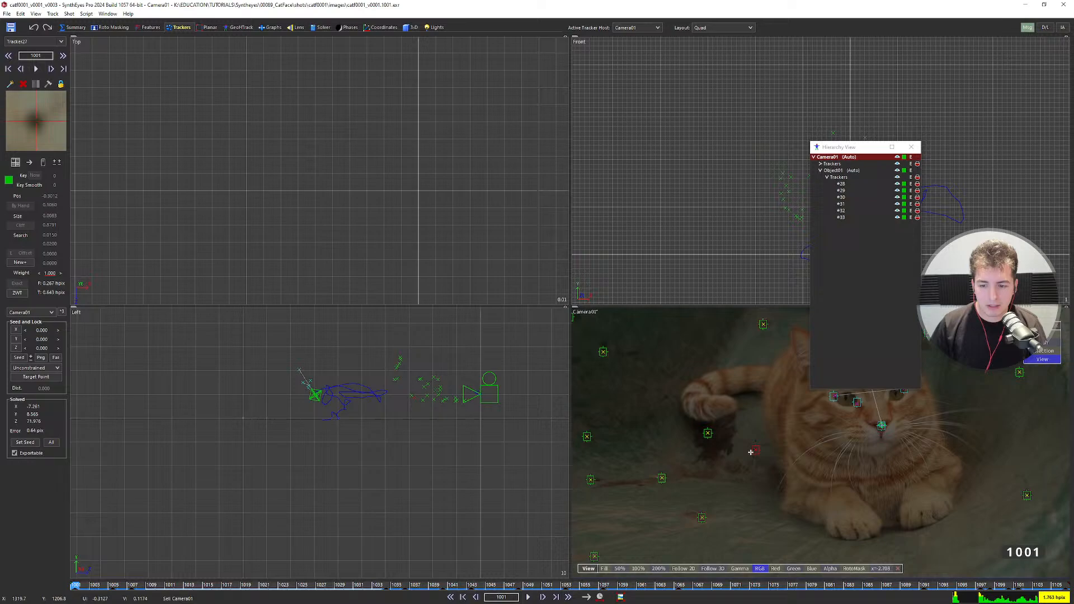
key(5)
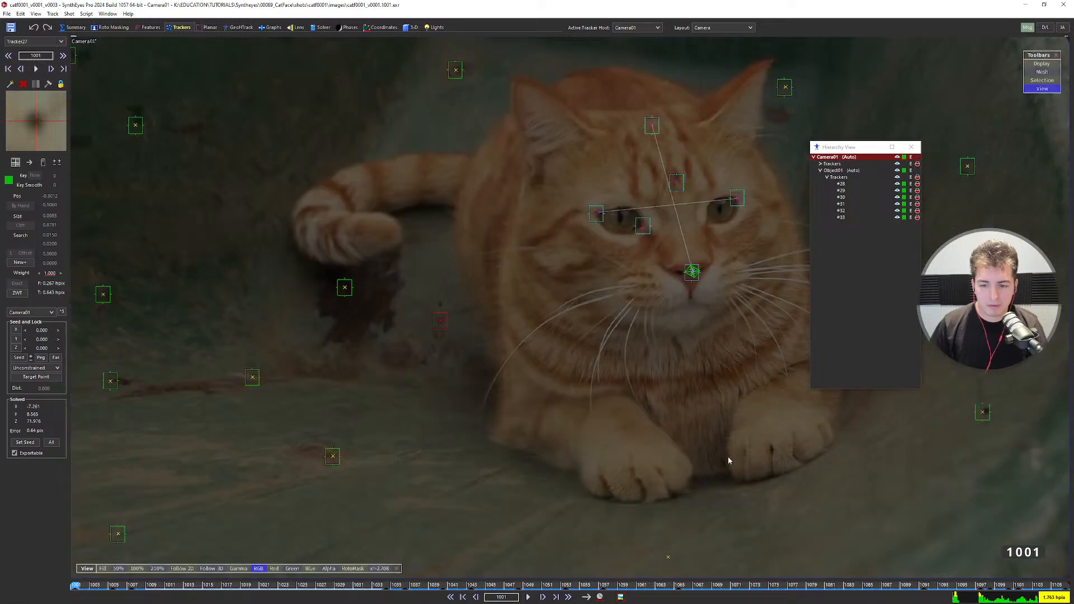
scroll(459, 340, down, 3)
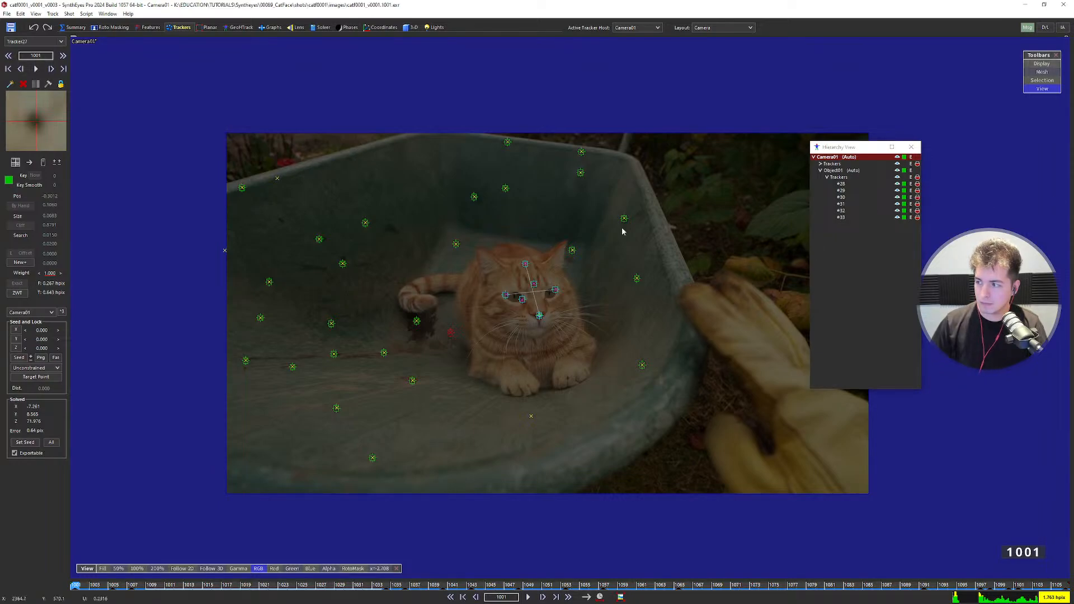
scroll(213, 199, up, 1)
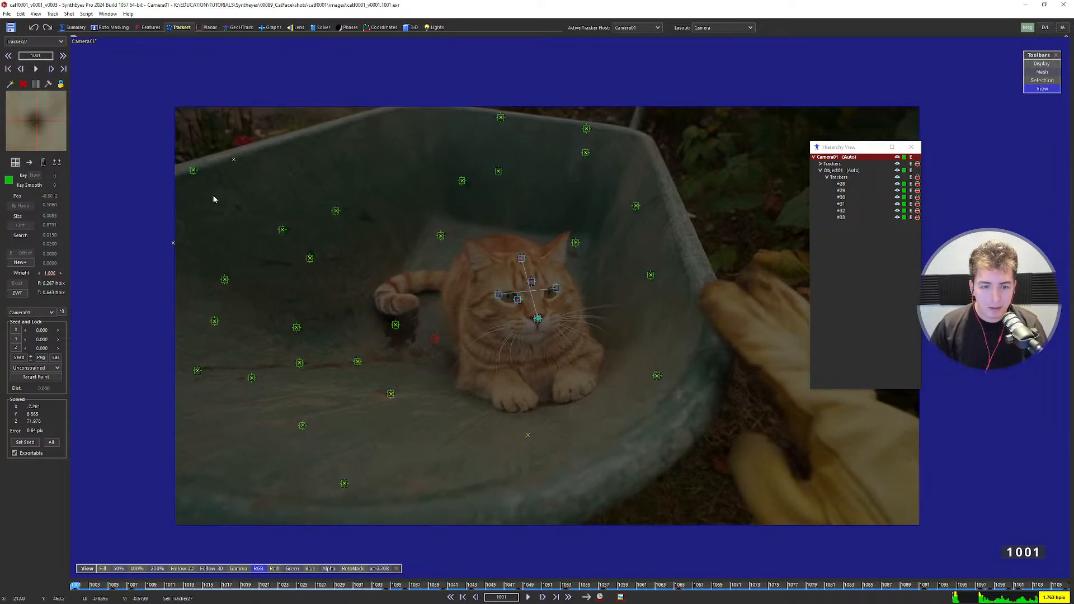
click(57, 369)
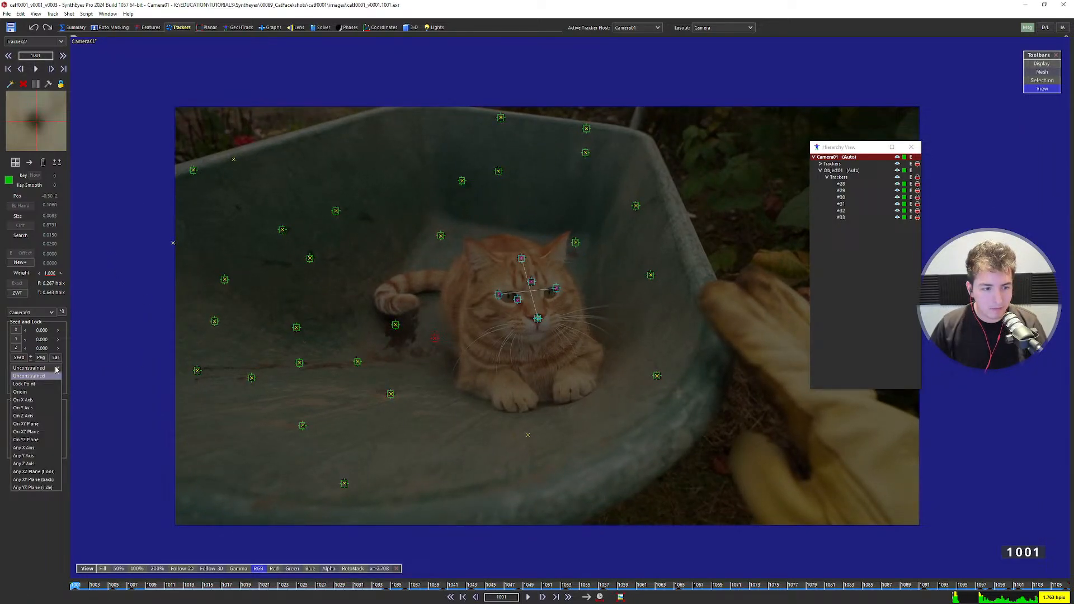
click(25, 384)
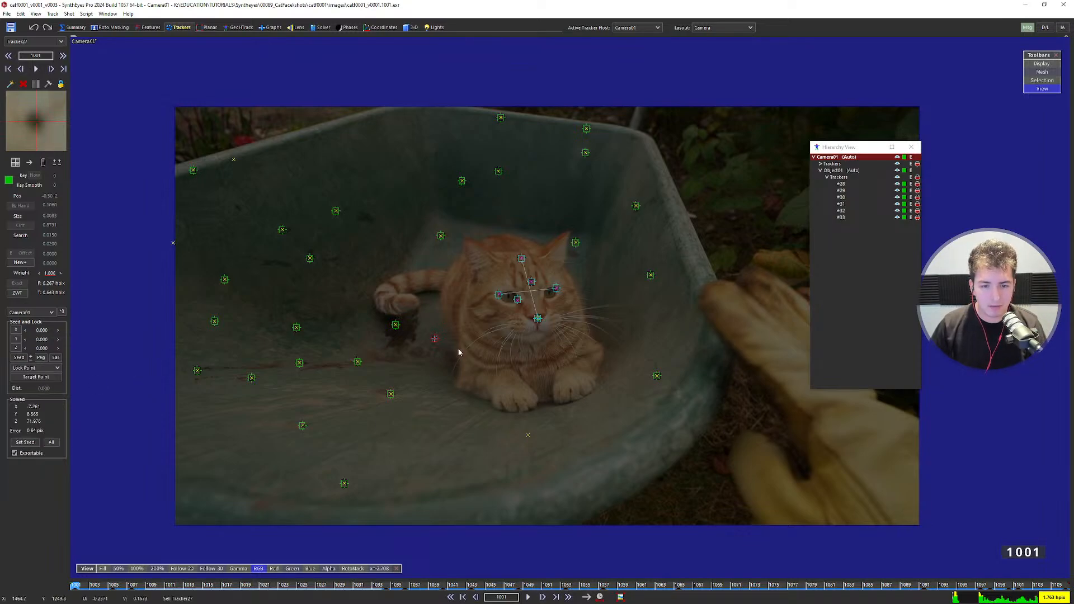
click(316, 28)
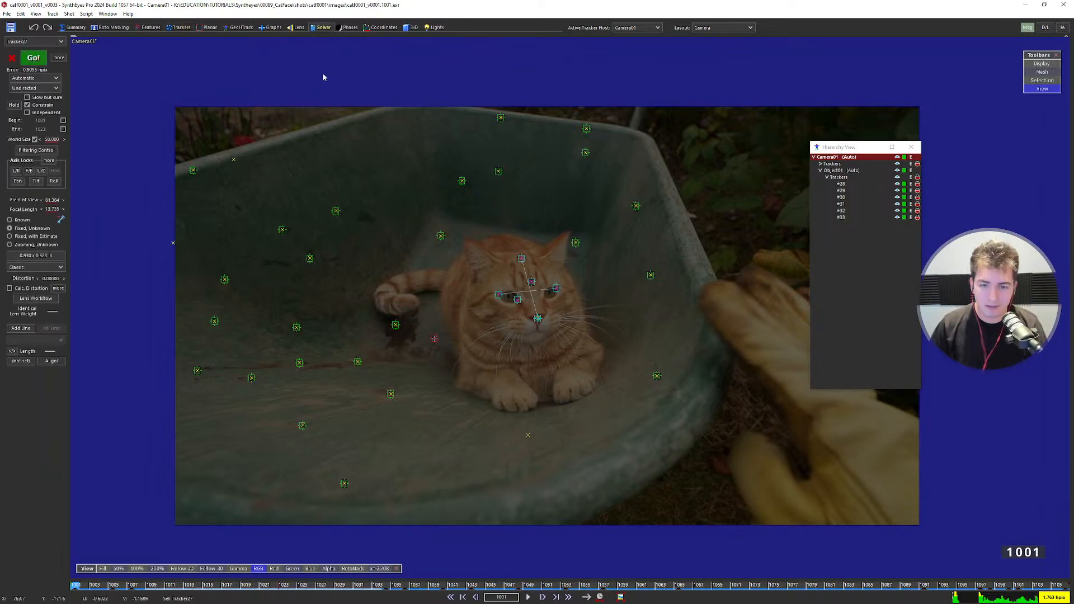
Solve with the new point lock, read the enlarged solve log, and dismiss it.
click(34, 57)
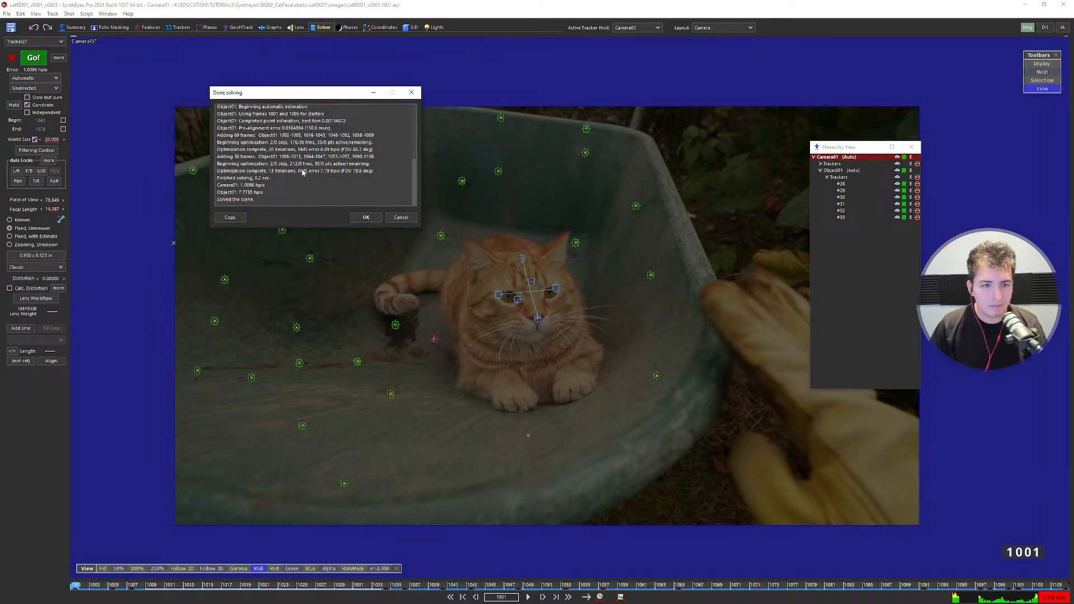
drag(287, 230, 286, 268)
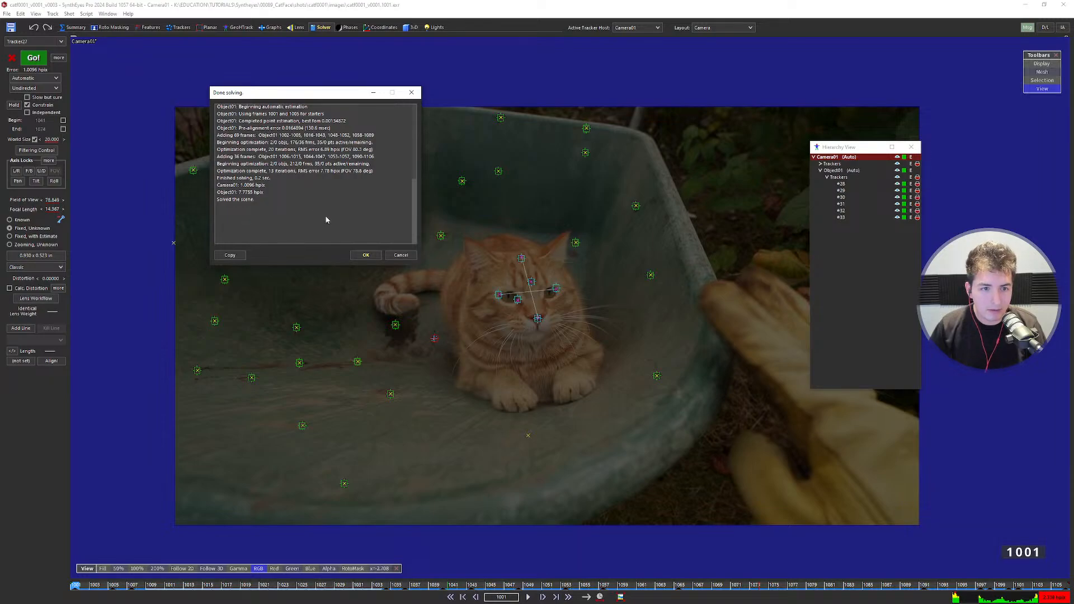
click(366, 254)
Compare the new solve against the previous one in the four-view layout using undo.
key(q)
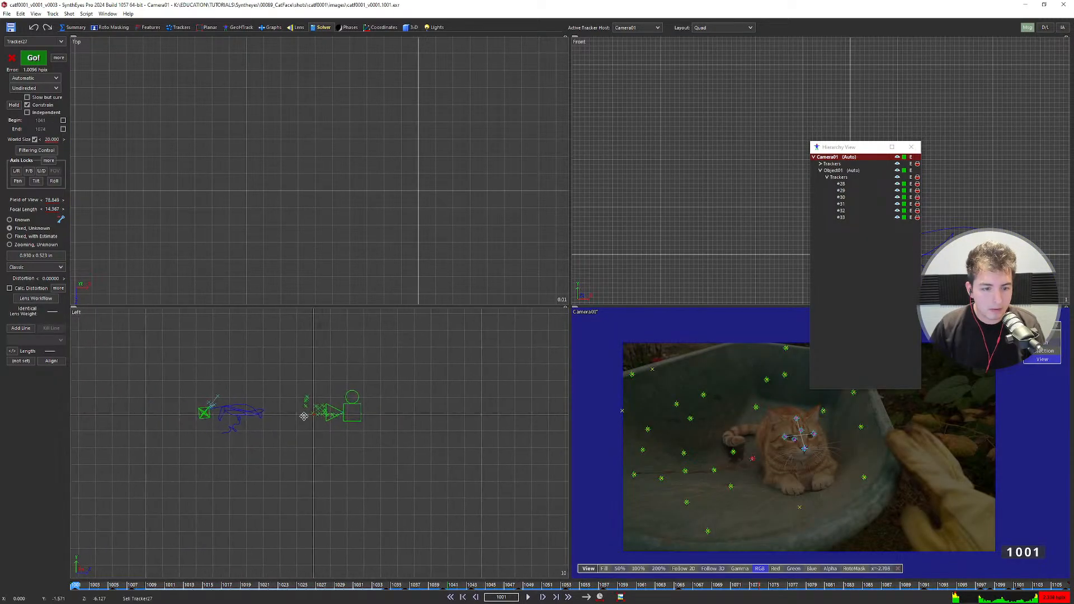
scroll(240, 417, up, 4)
scroll(402, 413, up, 2)
scroll(389, 416, down, 2)
key(ctrl+z)
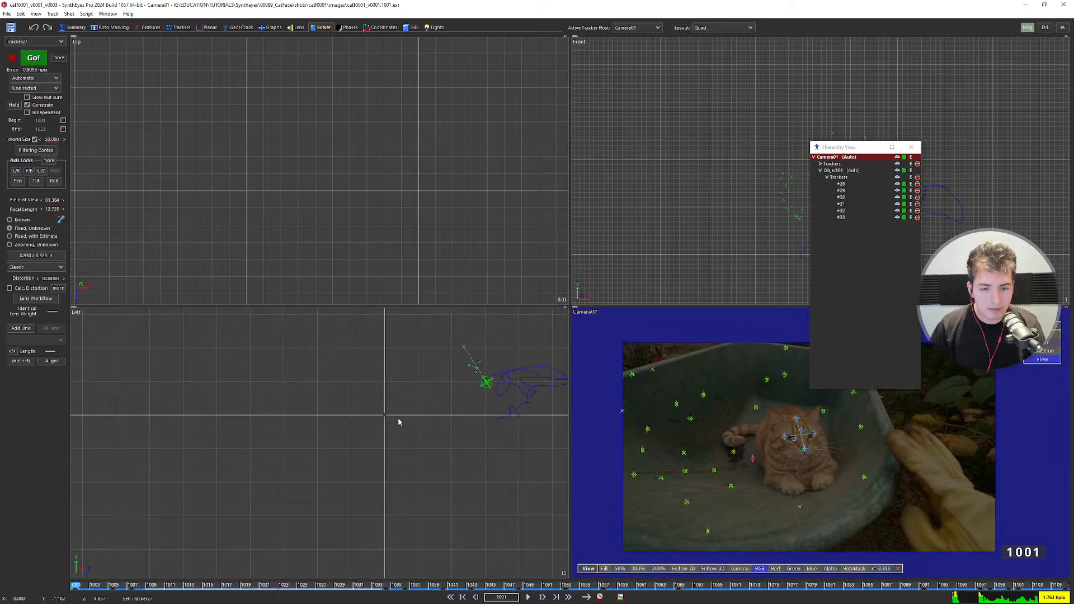
key(ctrl+z)
scroll(399, 424, down, 3)
scroll(404, 429, up, 3)
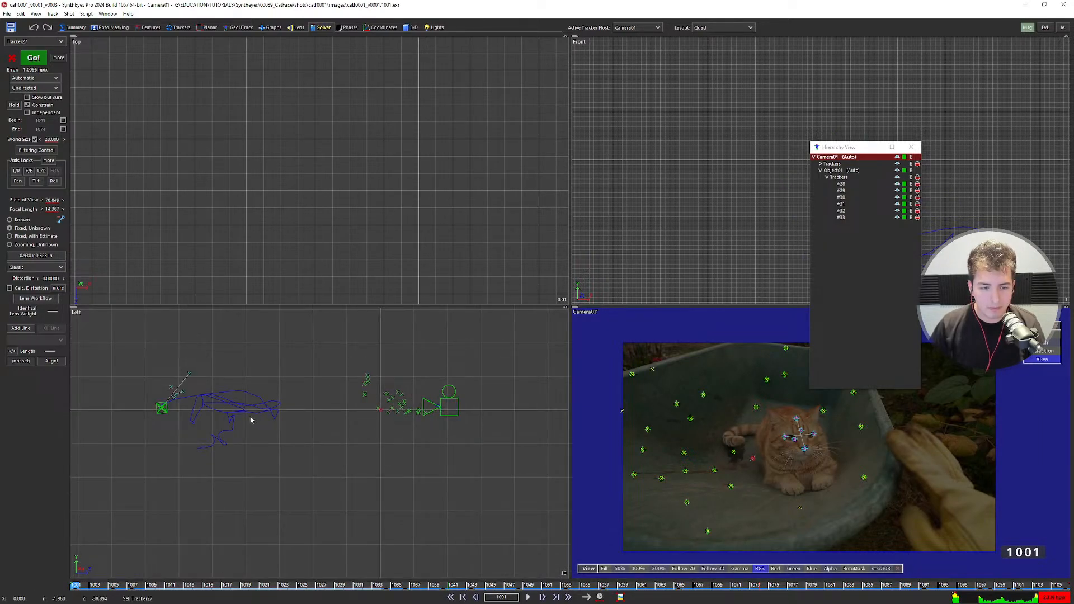
scroll(172, 402, up, 3)
Step back and forth through the first frames to check the solved paths.
key(d)
key(d)
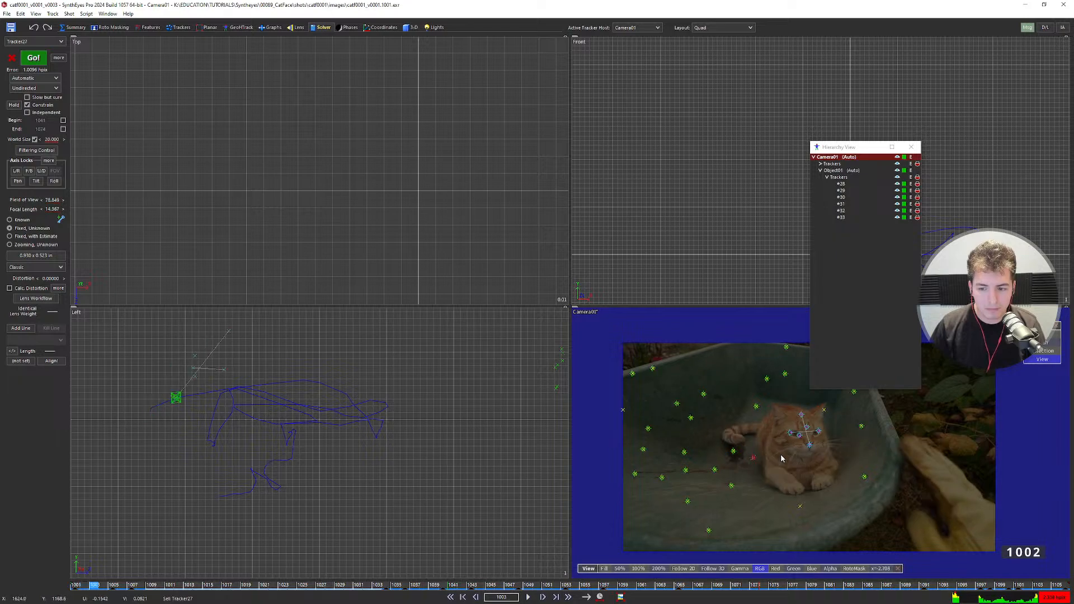
key(d)
key(d)
key(d)
key(d)
key(s)
key(s)
key(s)
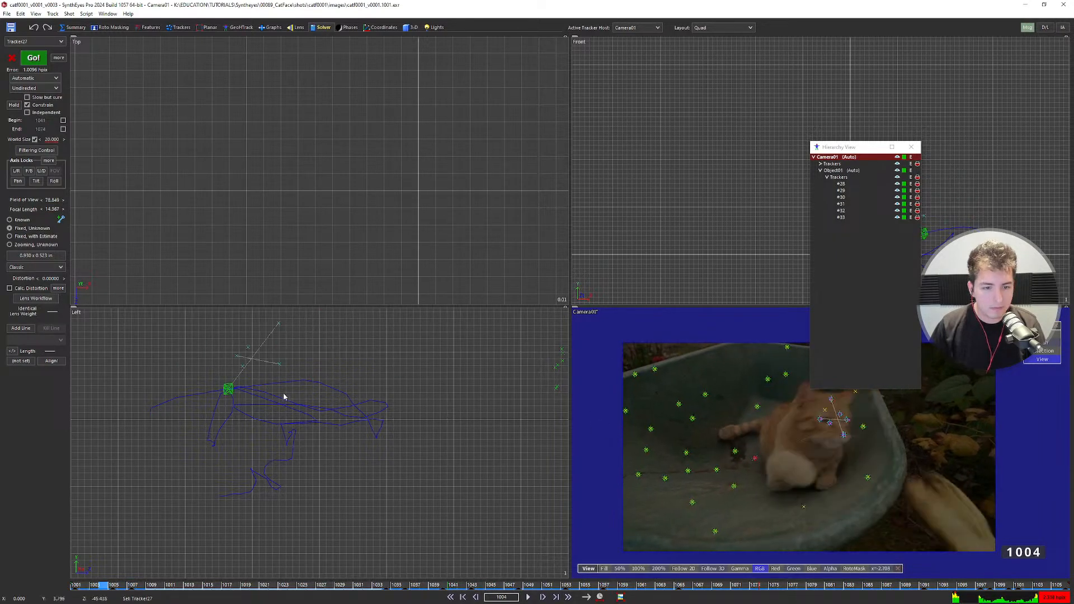
key(s)
key(s)
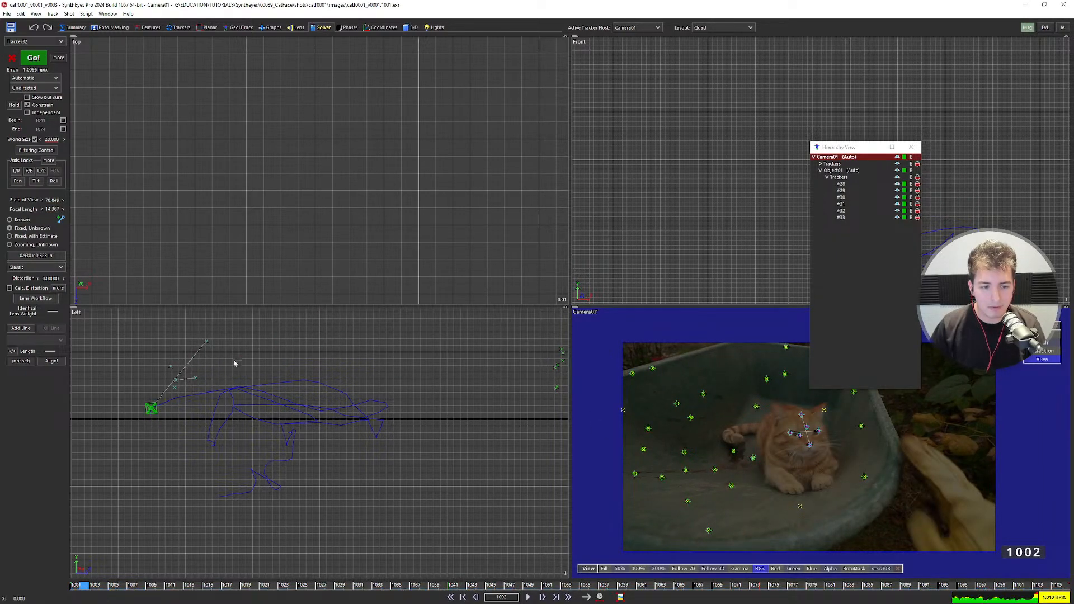
key(s)
key(d)
key(d)
key(s)
scroll(223, 378, down, 3)
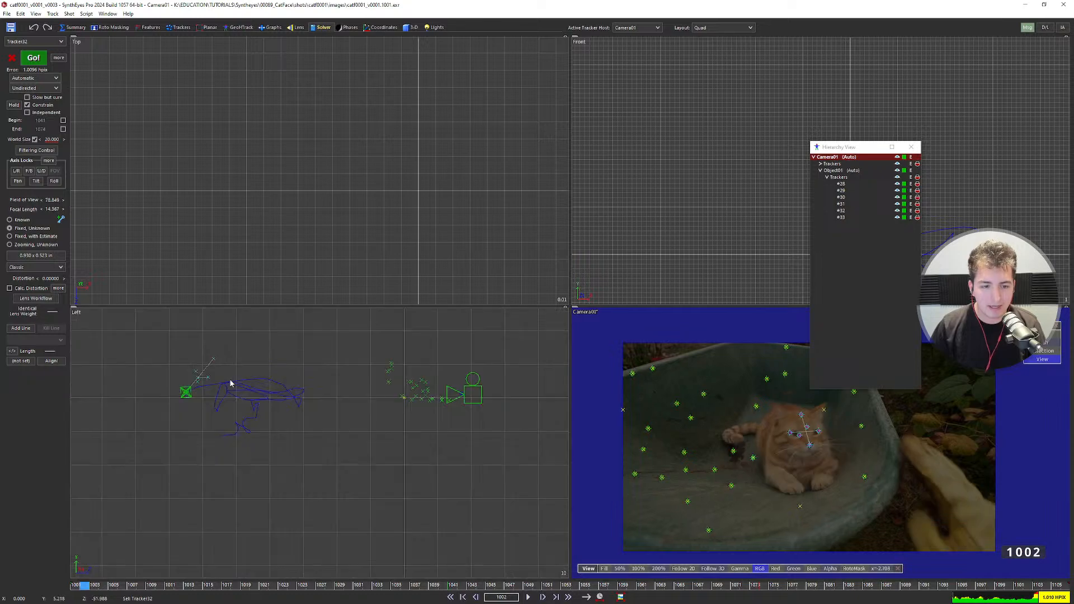
Run the combined camera and cat-object solve twice, then shift the Left view onto the paths.
key(F9)
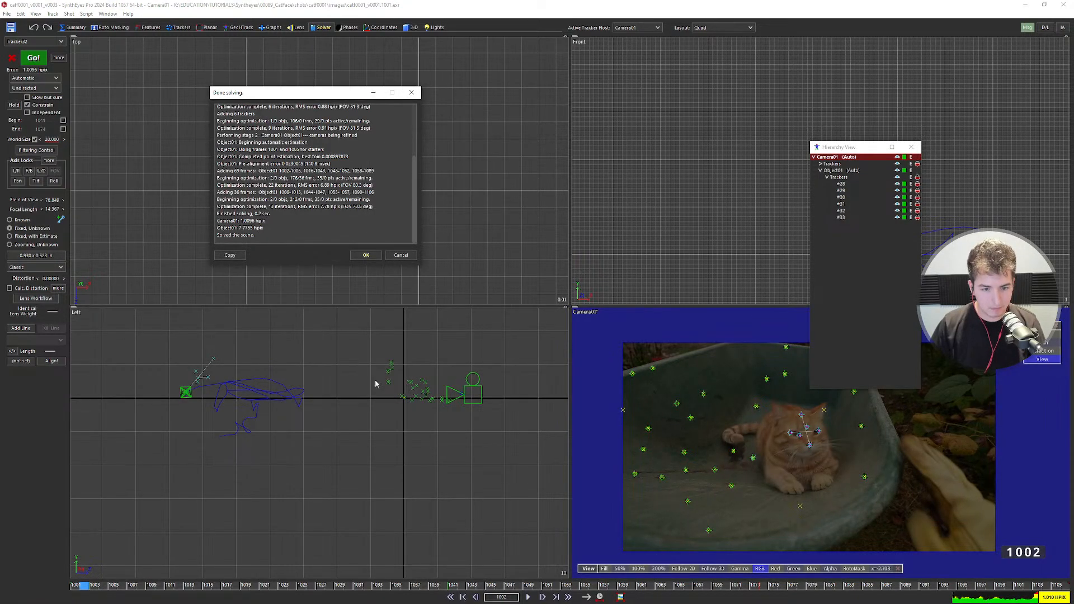
click(370, 261)
key(F9)
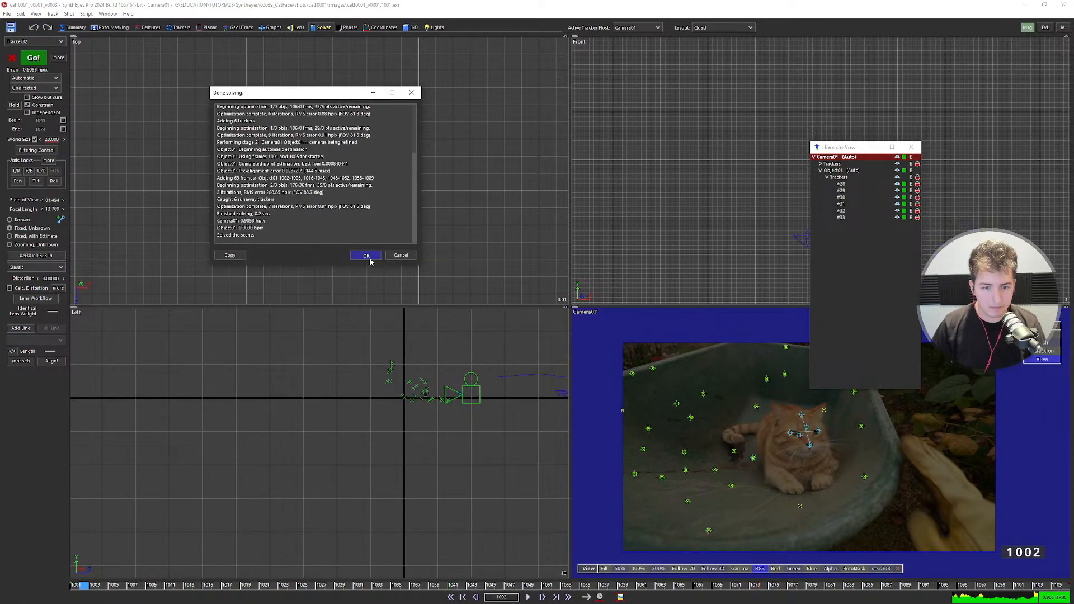
click(370, 261)
scroll(371, 398, down, 2)
middle_drag(371, 403, 274, 412)
scroll(400, 447, up, 5)
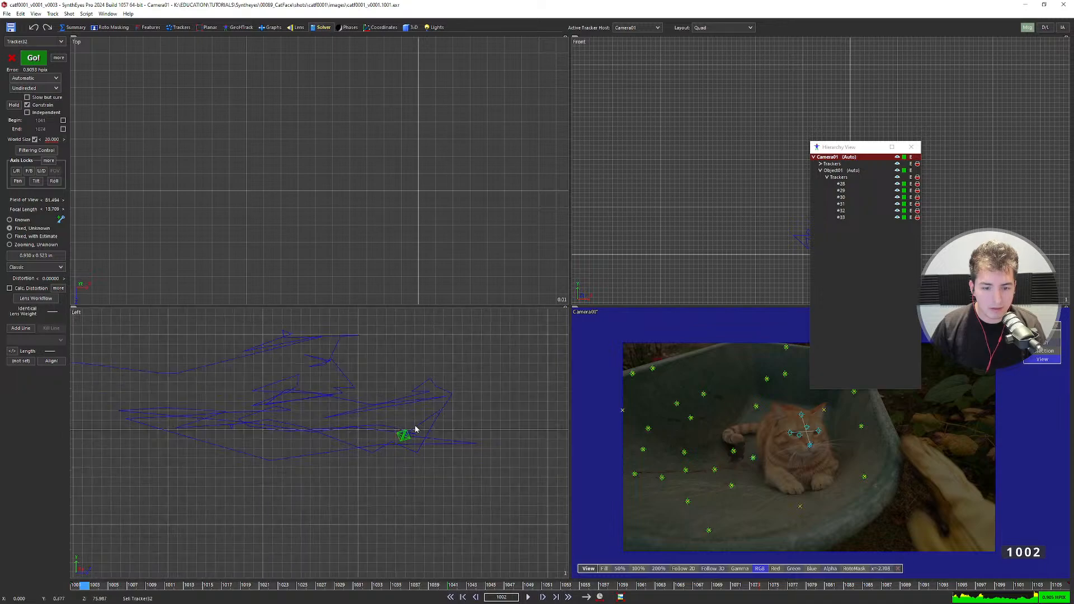
scroll(401, 448, down, 10)
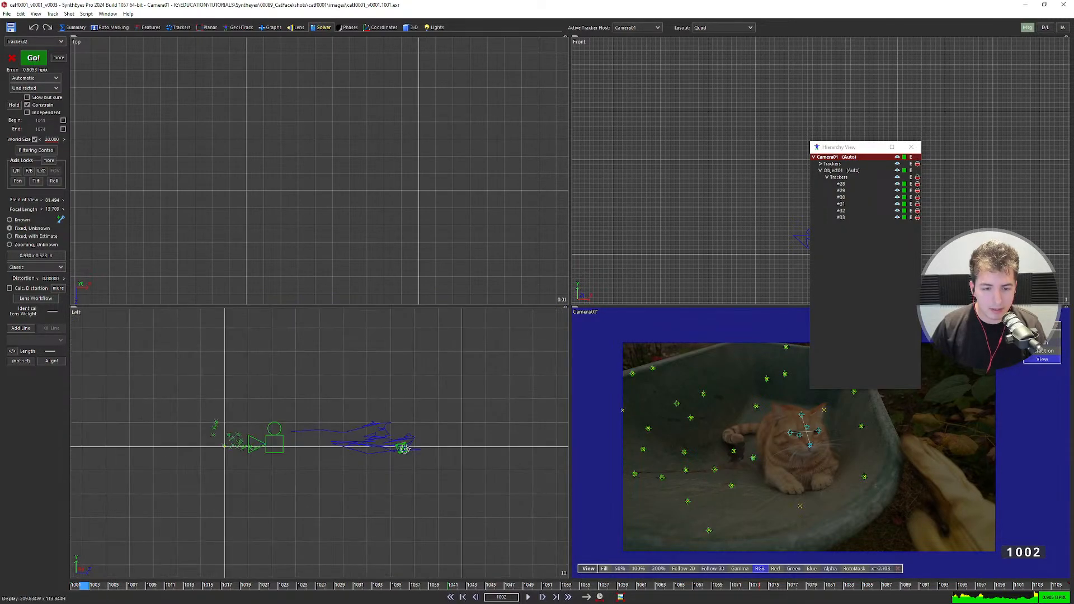
Revert to the previous solve, center the camera path, and show the Solver Output layout.
key(ctrl+z)
scroll(339, 455, up, 3)
scroll(324, 443, down, 4)
scroll(323, 442, up, 4)
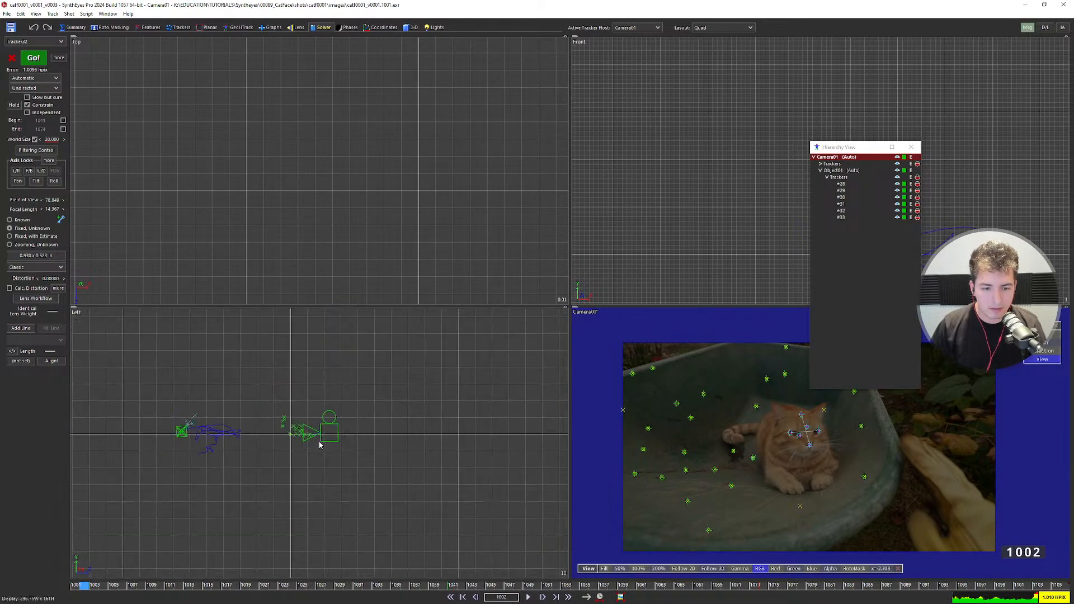
middle_drag(297, 435, 338, 435)
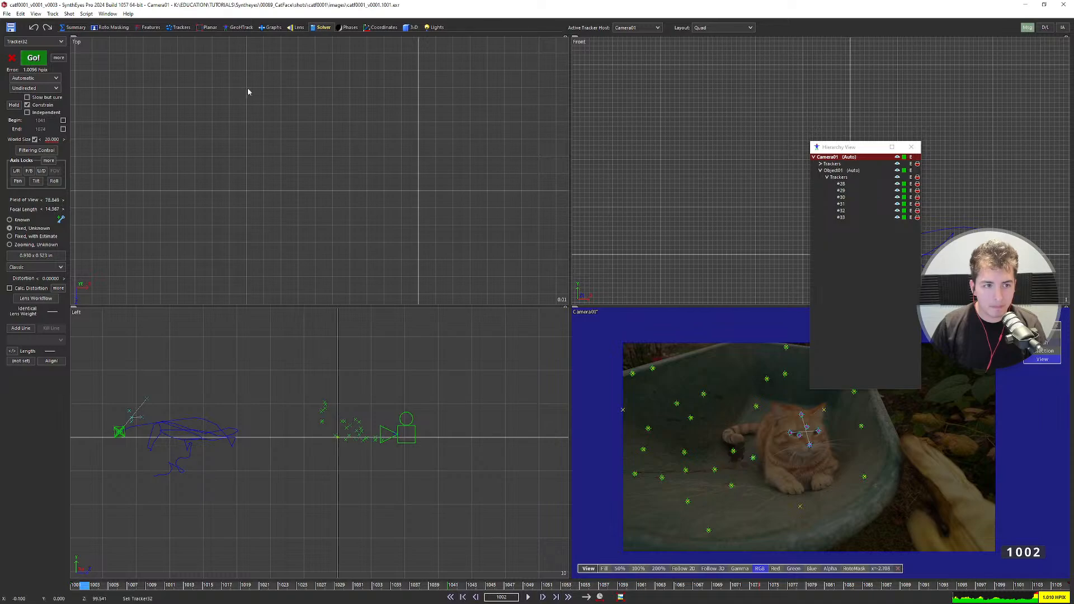
click(321, 27)
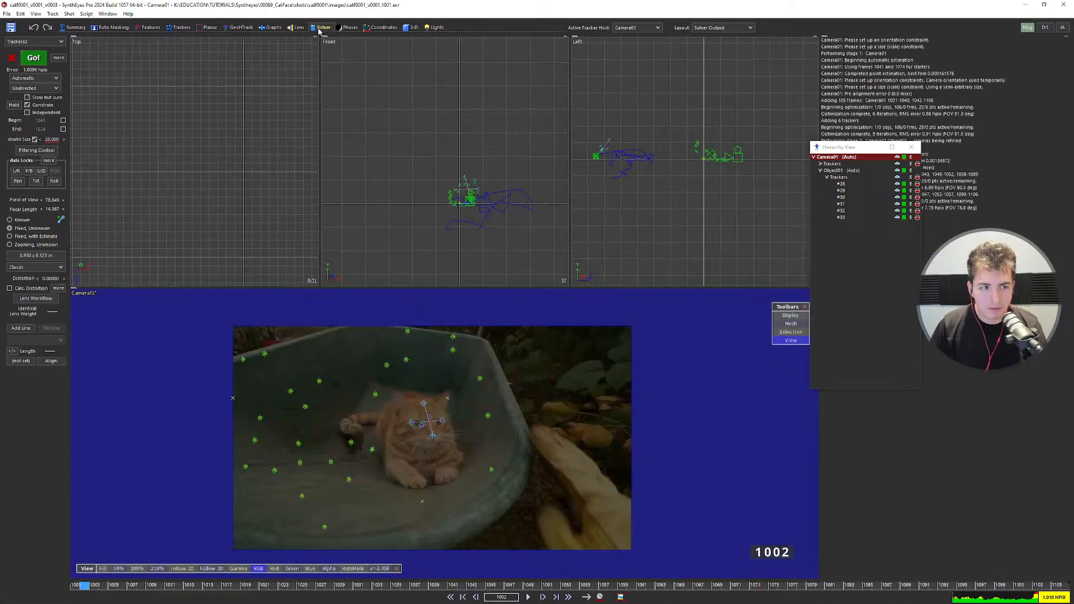
Switch to the full camera view and center the cat.
scroll(456, 215, up, 6)
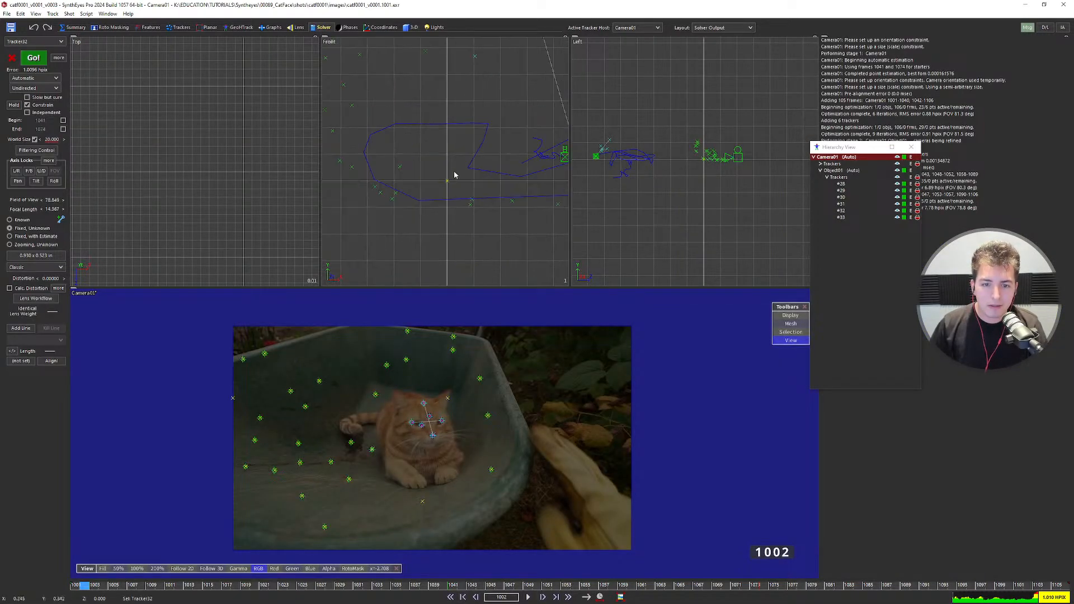
scroll(452, 185, down, 4)
key(c)
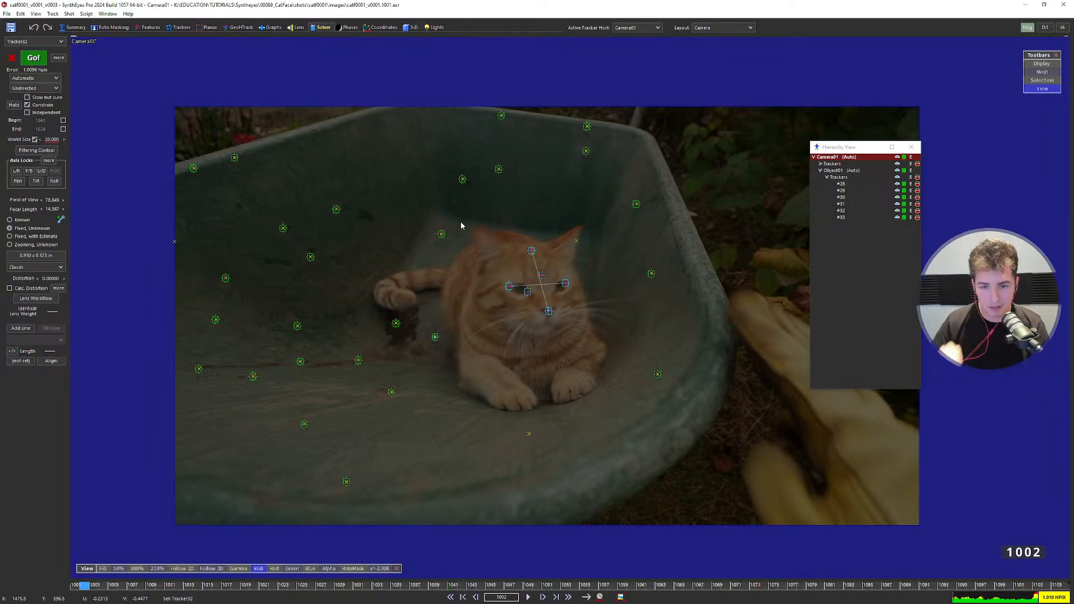
scroll(529, 344, up, 2)
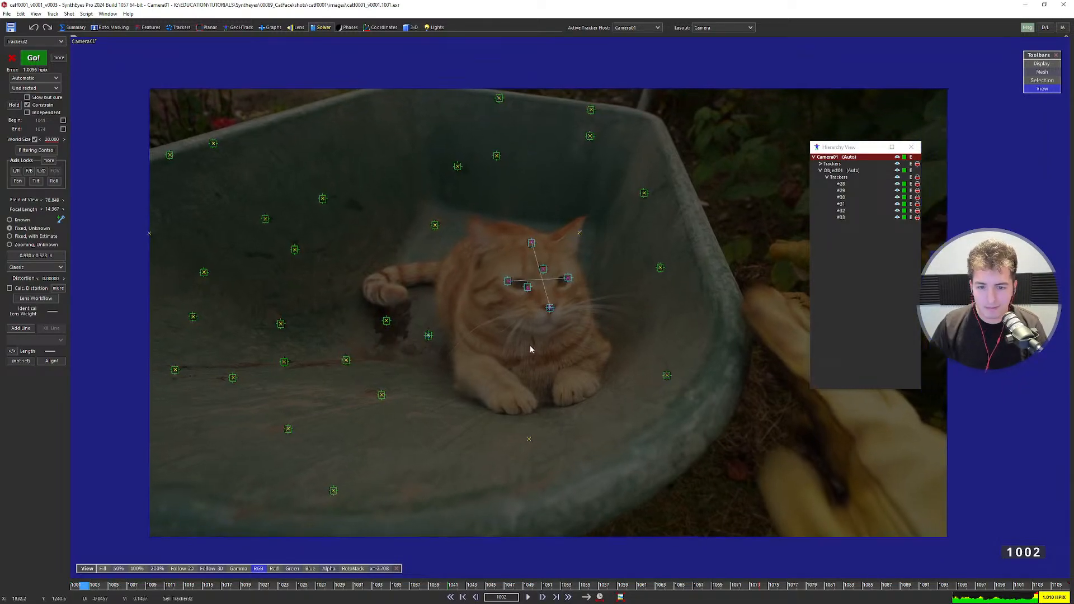
middle_drag(529, 344, 482, 332)
Select the floor tracker Tracker27 beside the paw, then Tracker11 next to it.
click(385, 326)
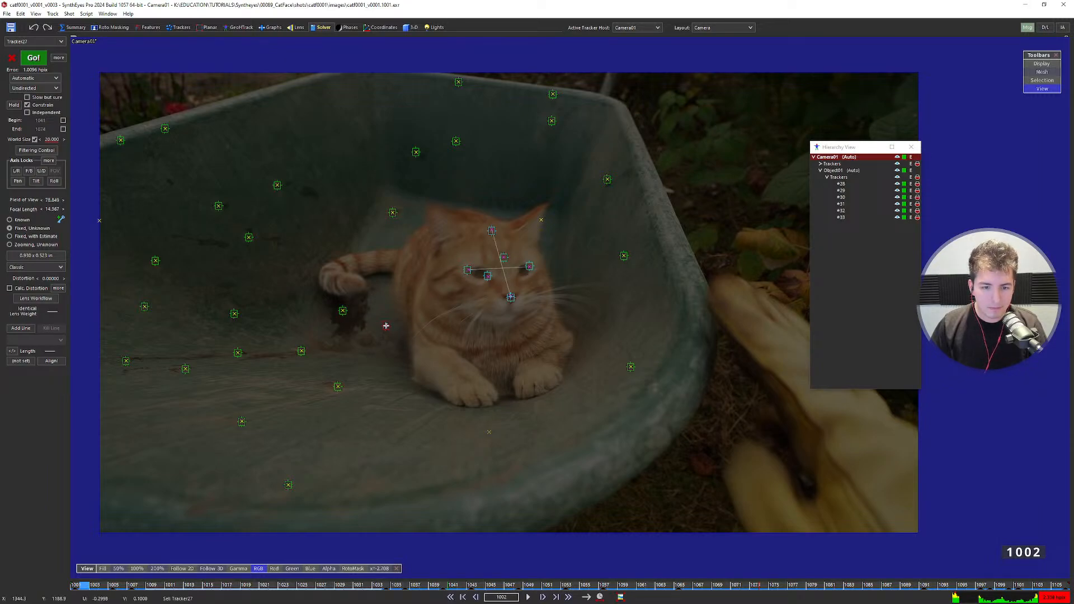
scroll(369, 324, up, 2)
middle_drag(415, 331, 448, 341)
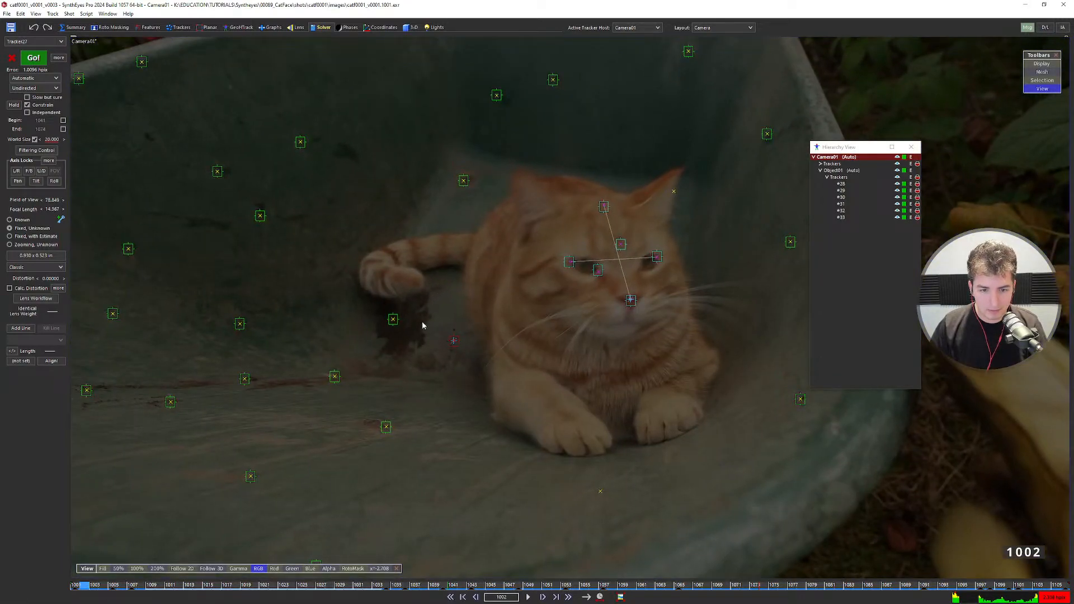
click(395, 319)
Link Tracker11 to Tracker27 and constrain it to the floor plane.
alt+click(452, 341)
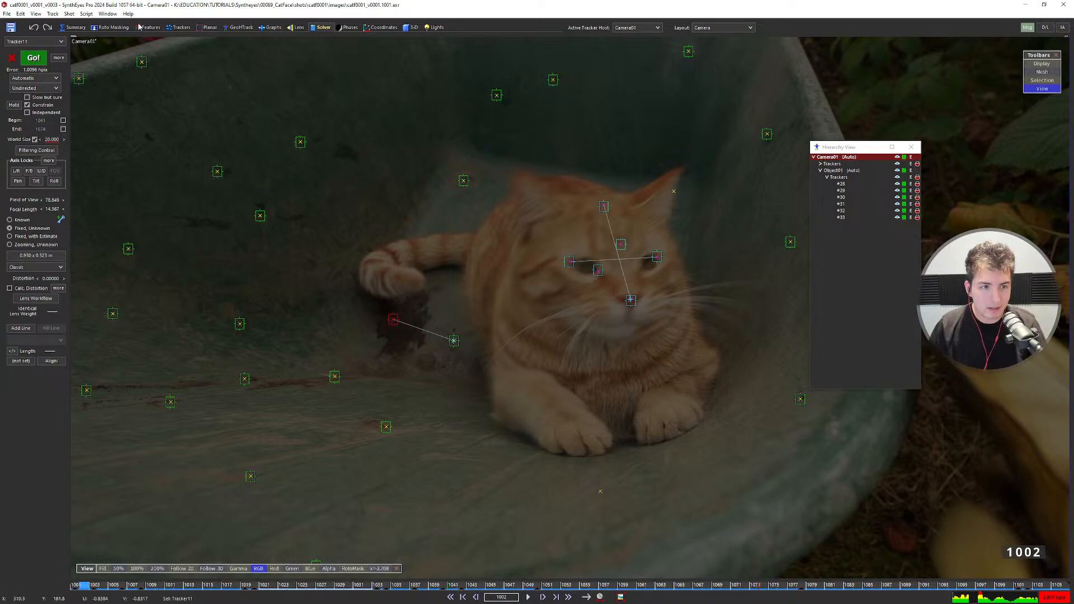
scroll(398, 323, down, 3)
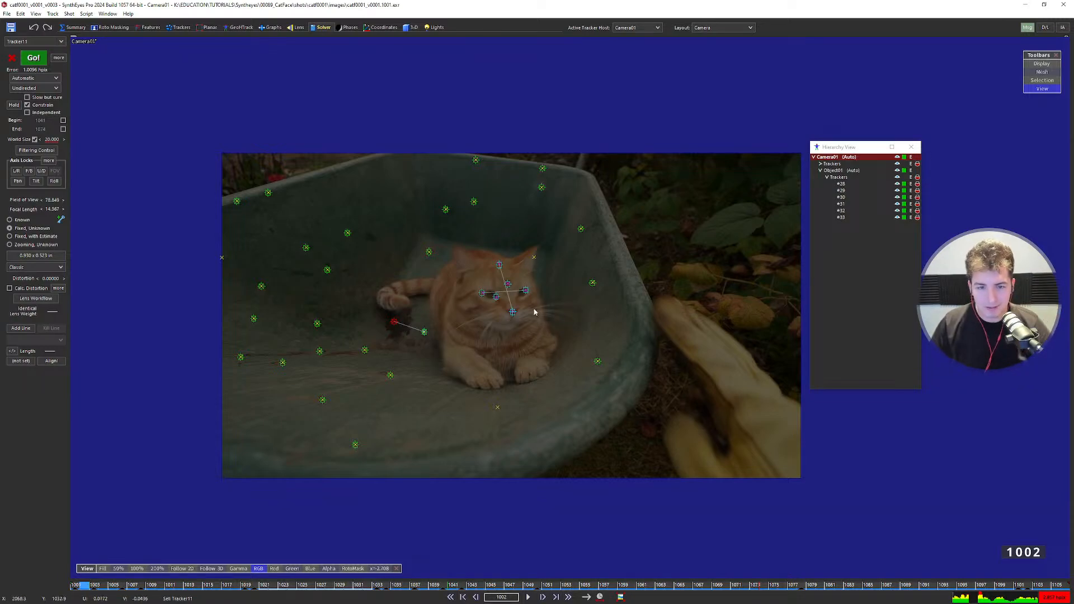
scroll(419, 257, up, 3)
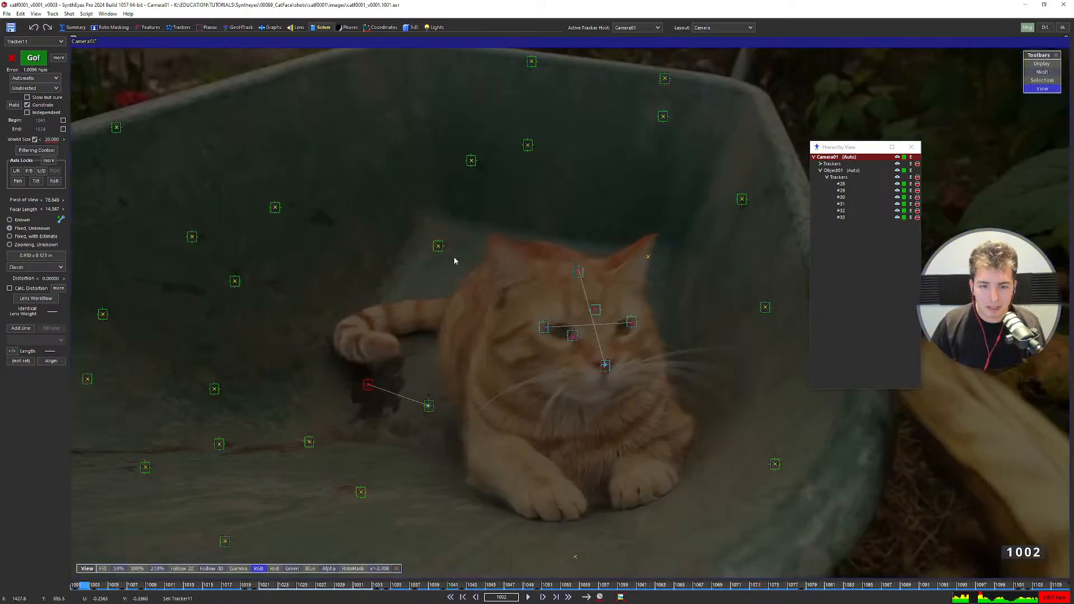
scroll(476, 264, up, 2)
scroll(492, 274, down, 4)
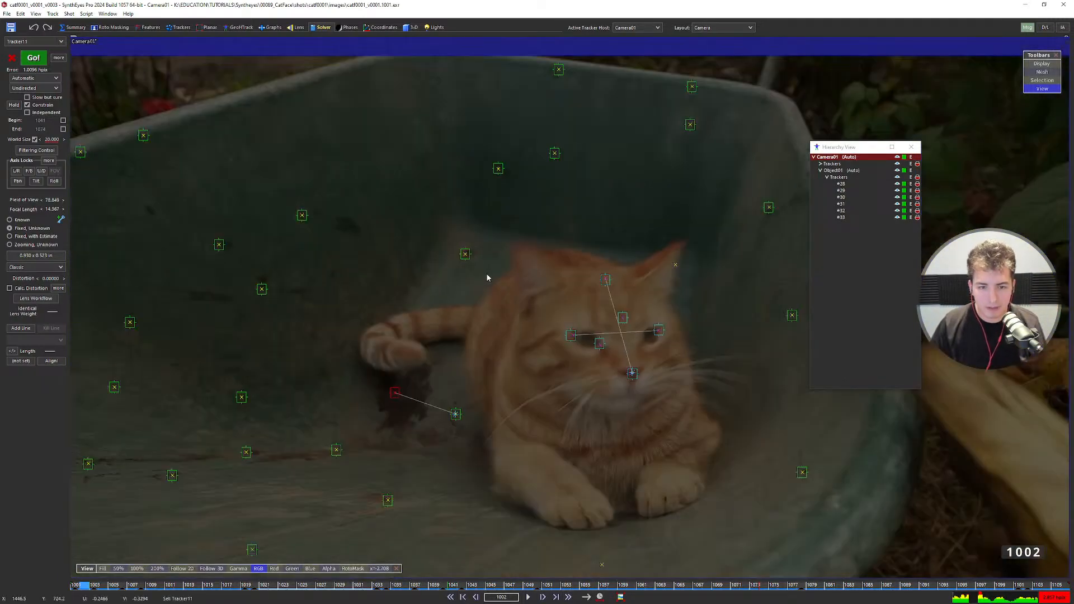
click(179, 27)
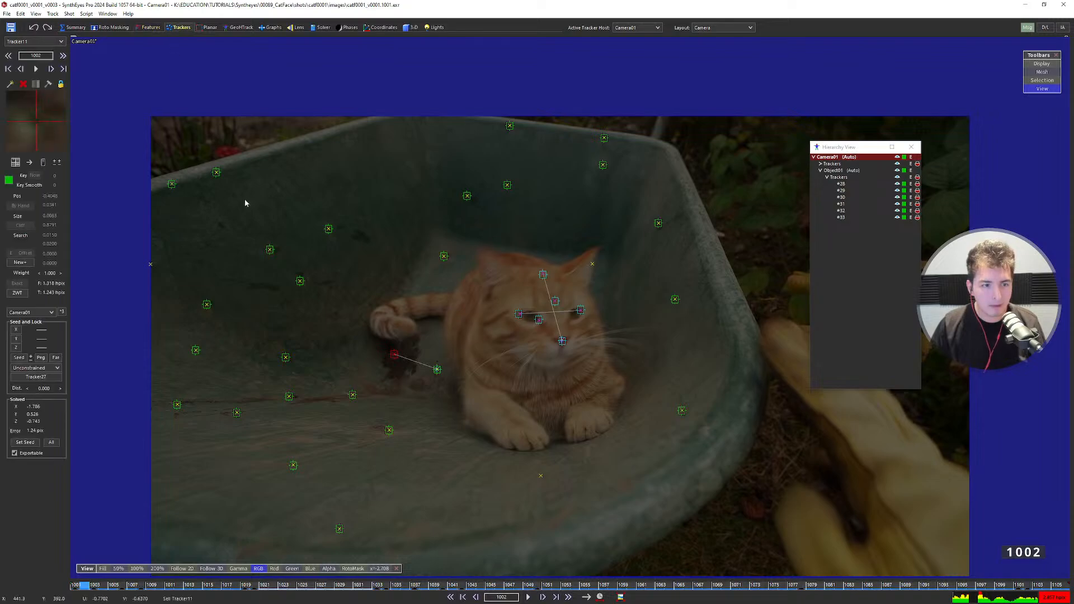
click(35, 368)
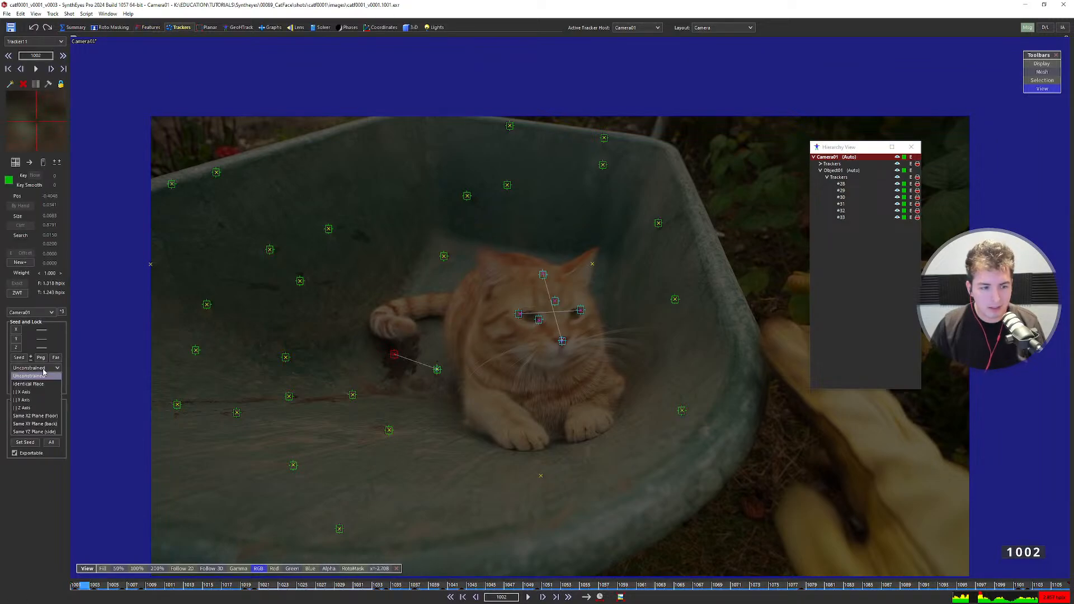
click(36, 416)
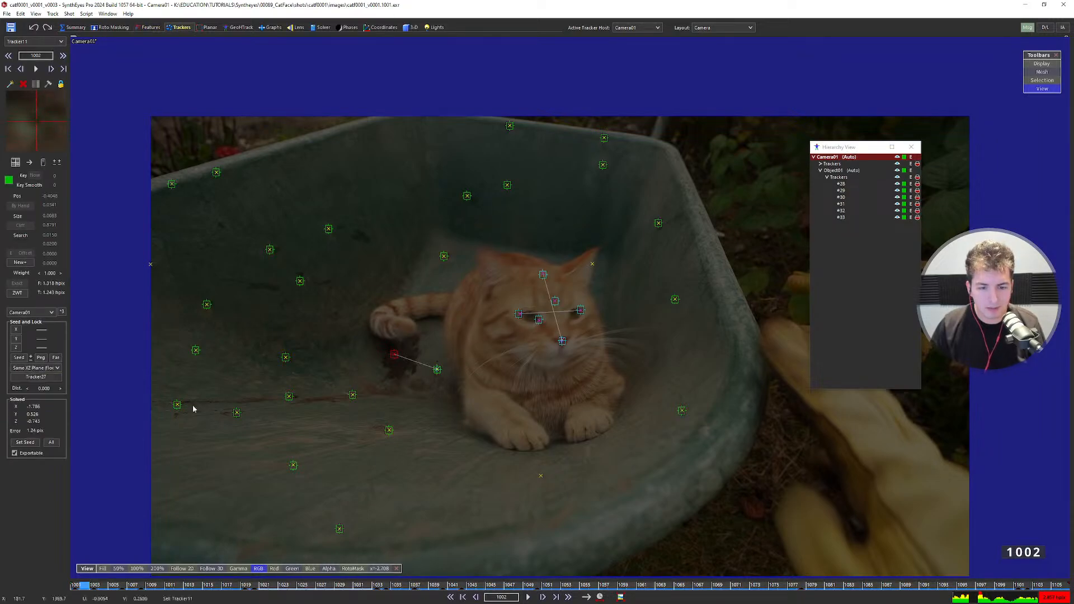
scroll(435, 371, up, 3)
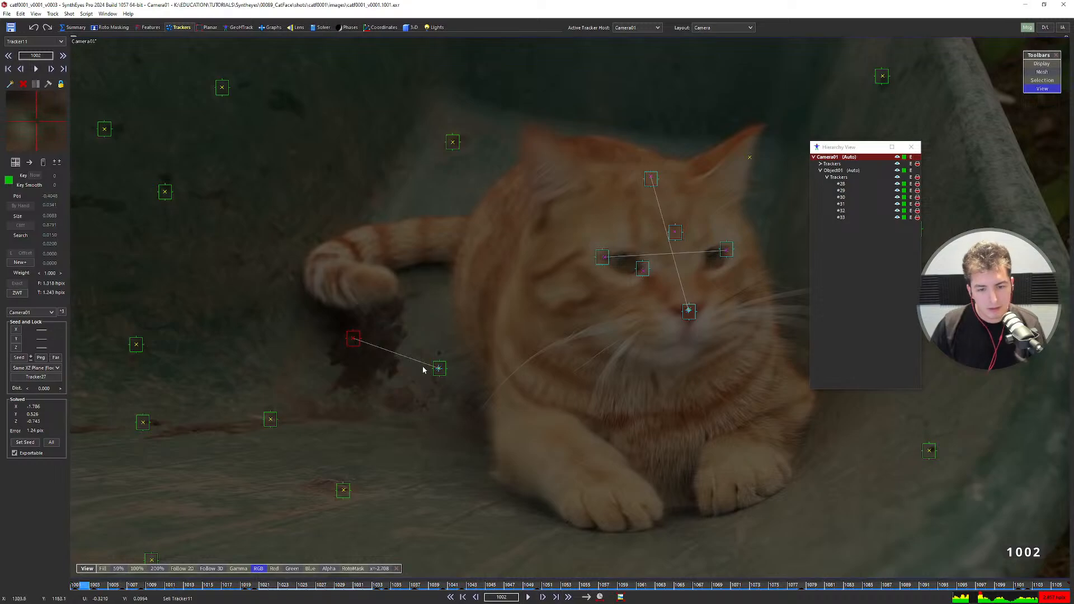
scroll(428, 365, down, 2)
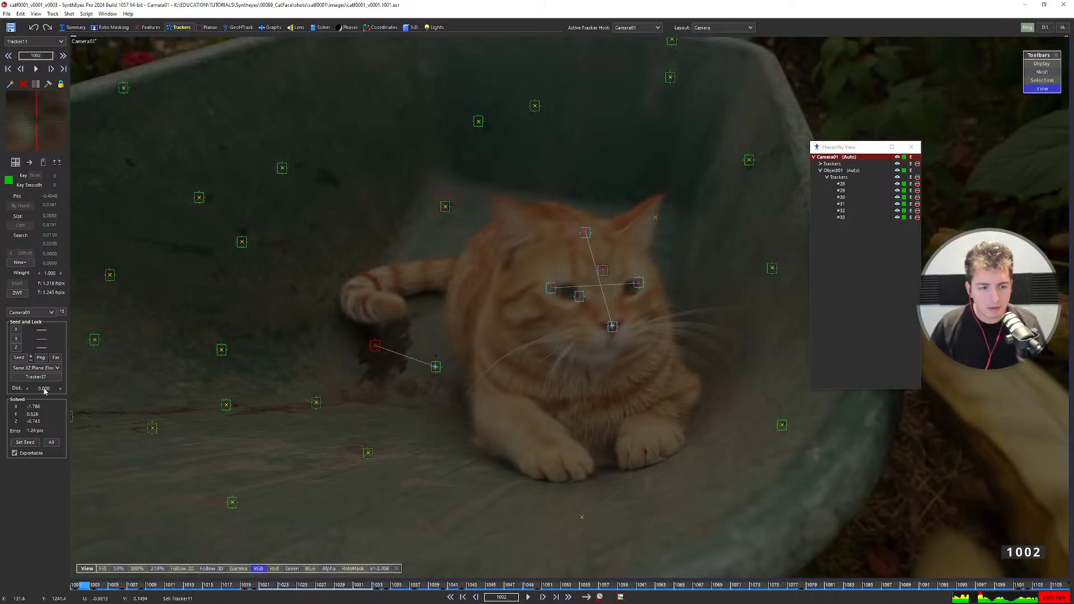
Link the tracker behind the cat's head to Tracker27 and put it on the floor plane.
key(6)
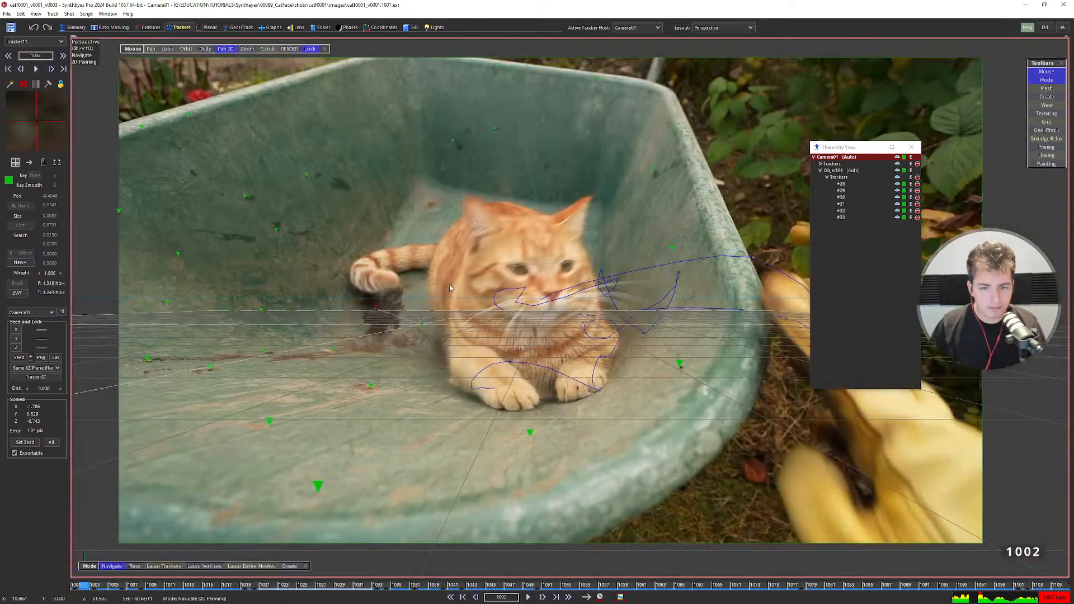
key(4)
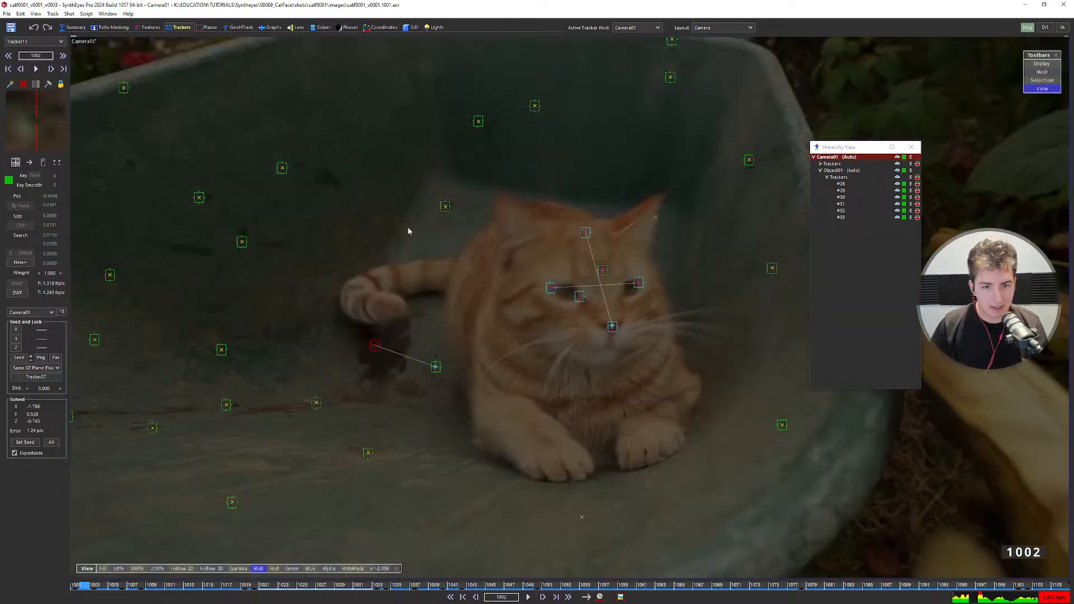
click(446, 206)
alt+click(435, 367)
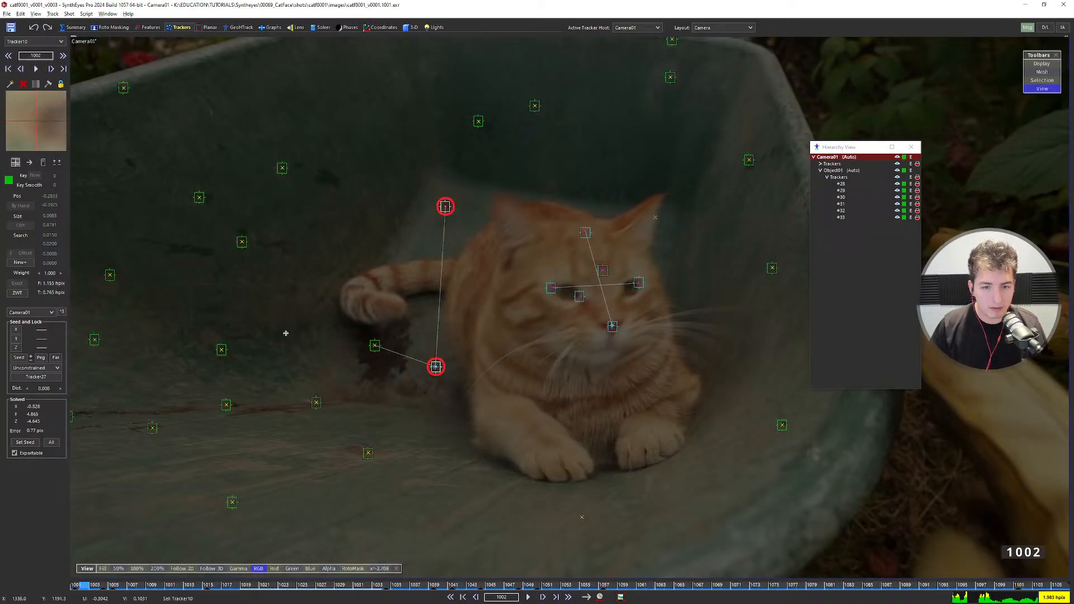
click(35, 368)
click(35, 415)
Try a re-solve with the new floor constraints and dismiss the log.
key(6)
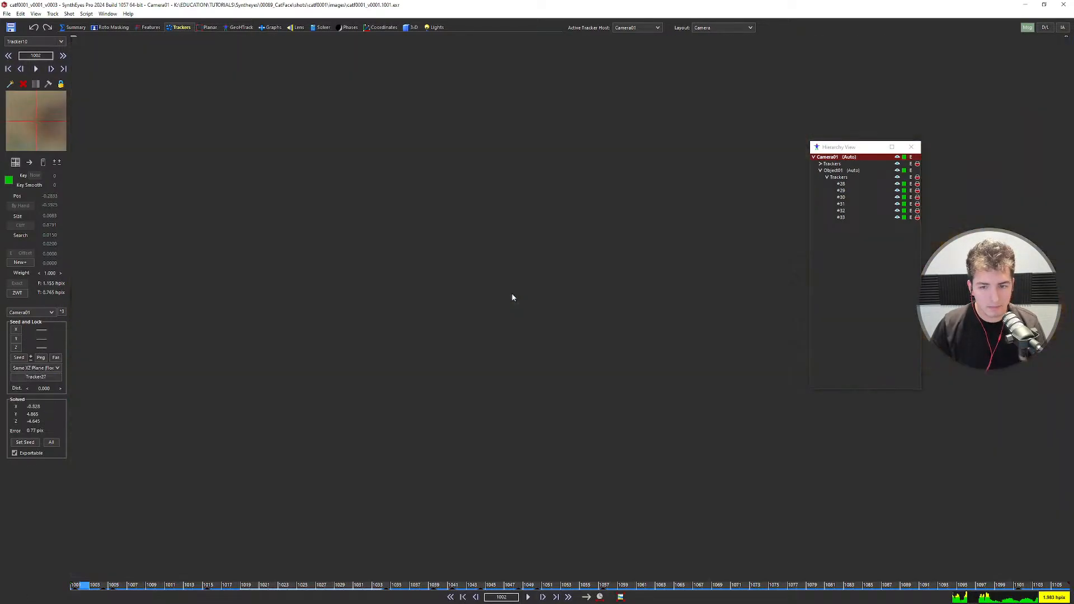
scroll(525, 324, down, 3)
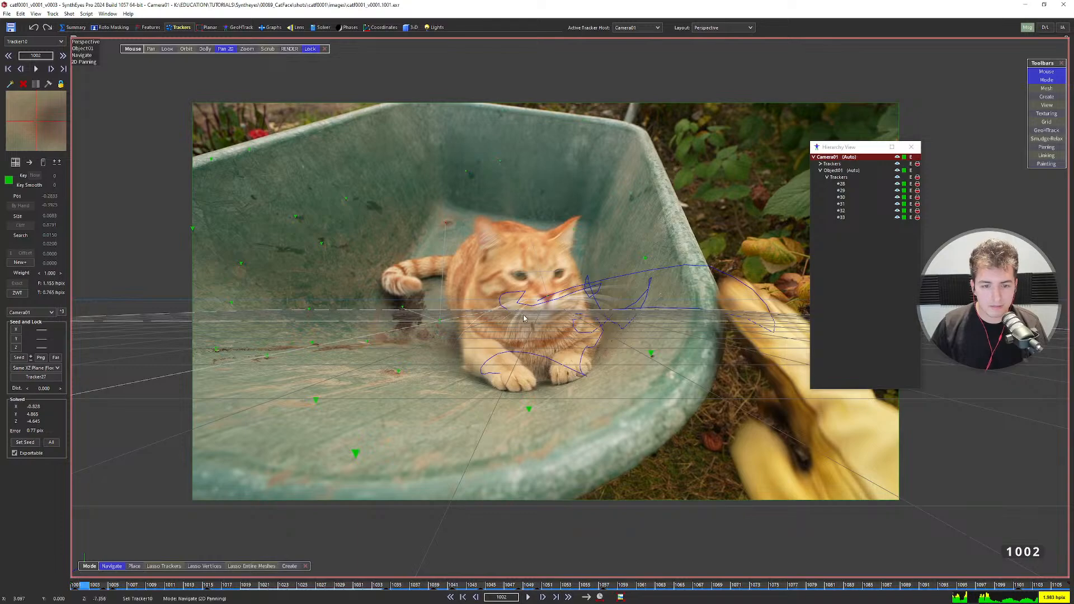
key(g)
click(366, 255)
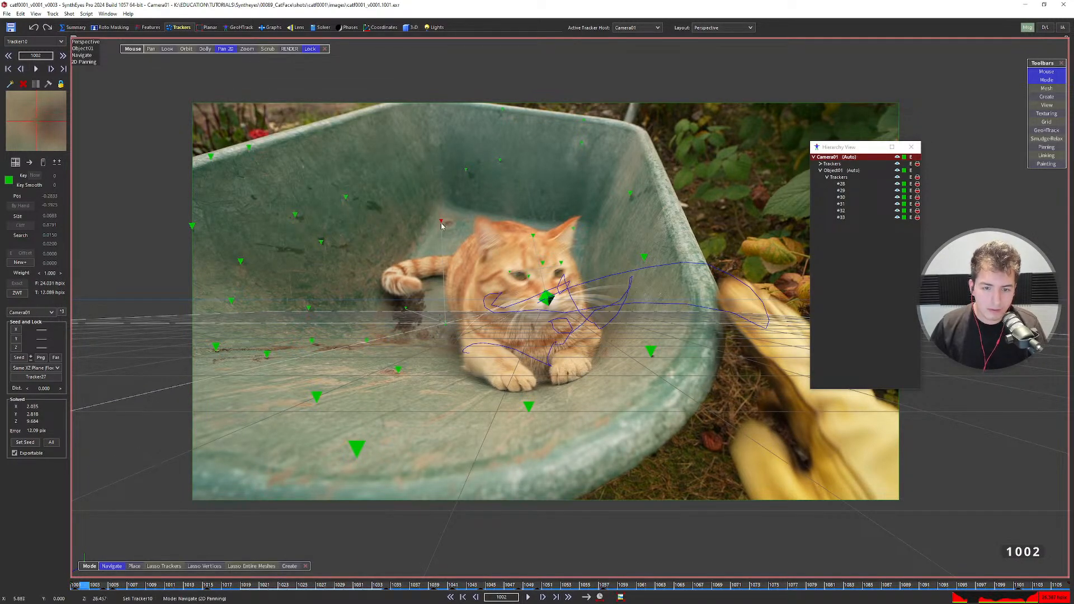
Undo the failed 12.09 px solve and reselect Tracker11 in the camera view.
key(4)
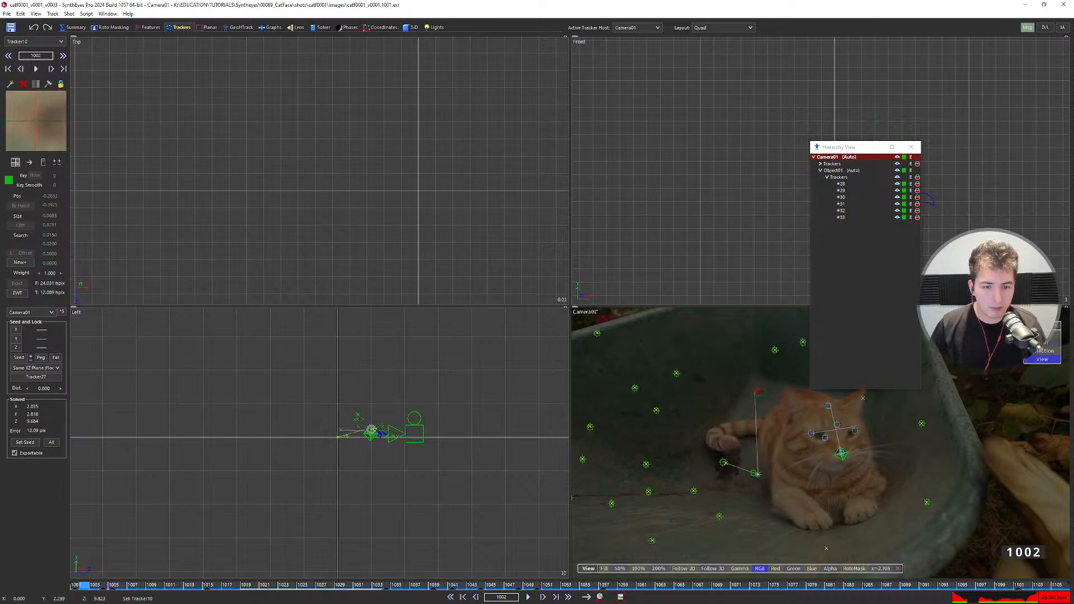
scroll(307, 418, up, 3)
scroll(280, 446, down, 5)
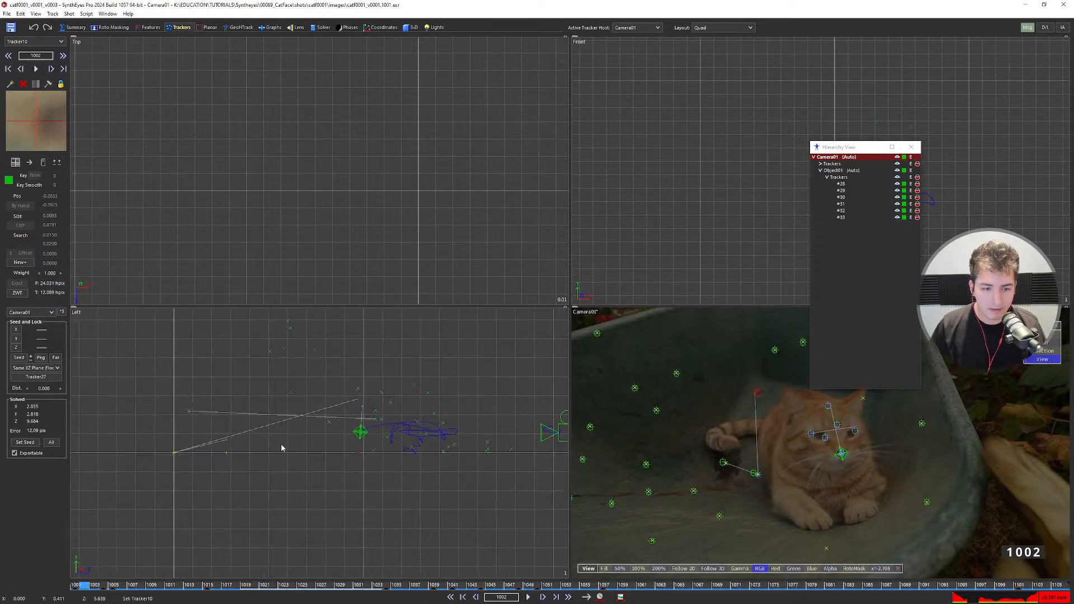
key(ctrl+z)
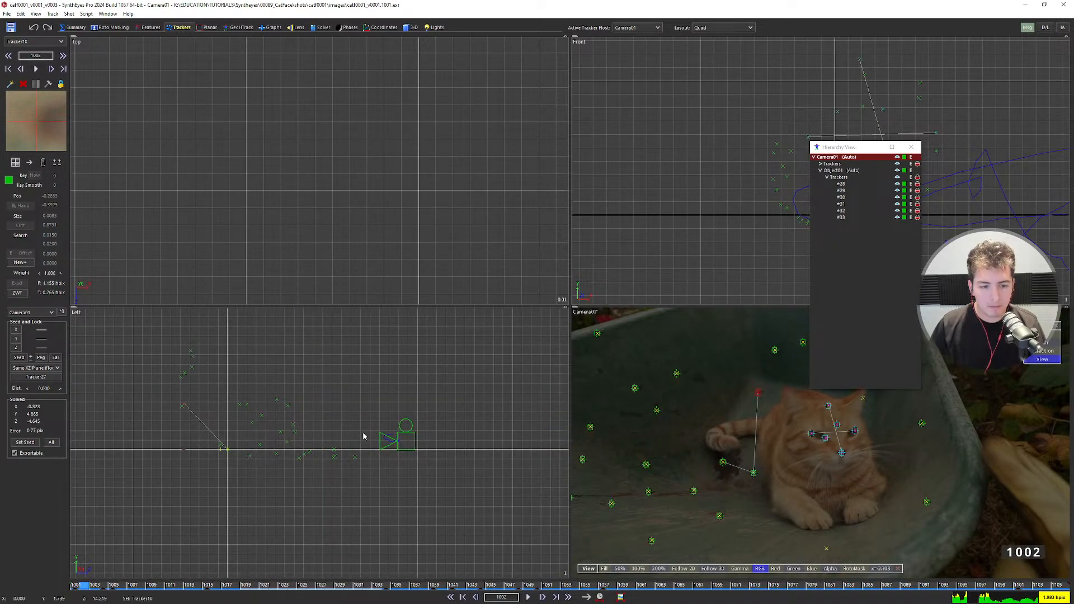
key(5)
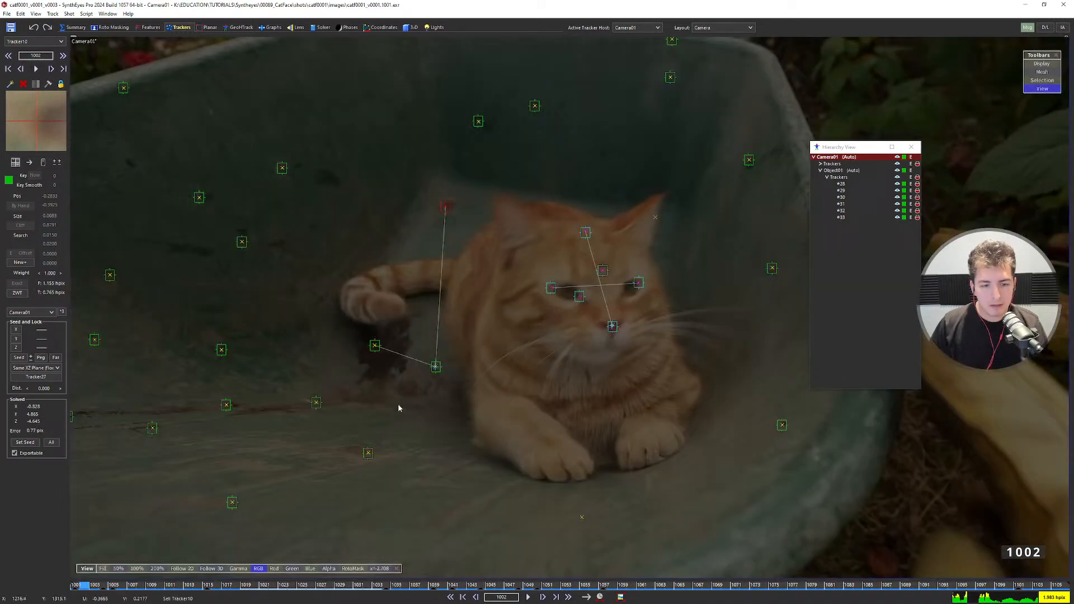
click(376, 346)
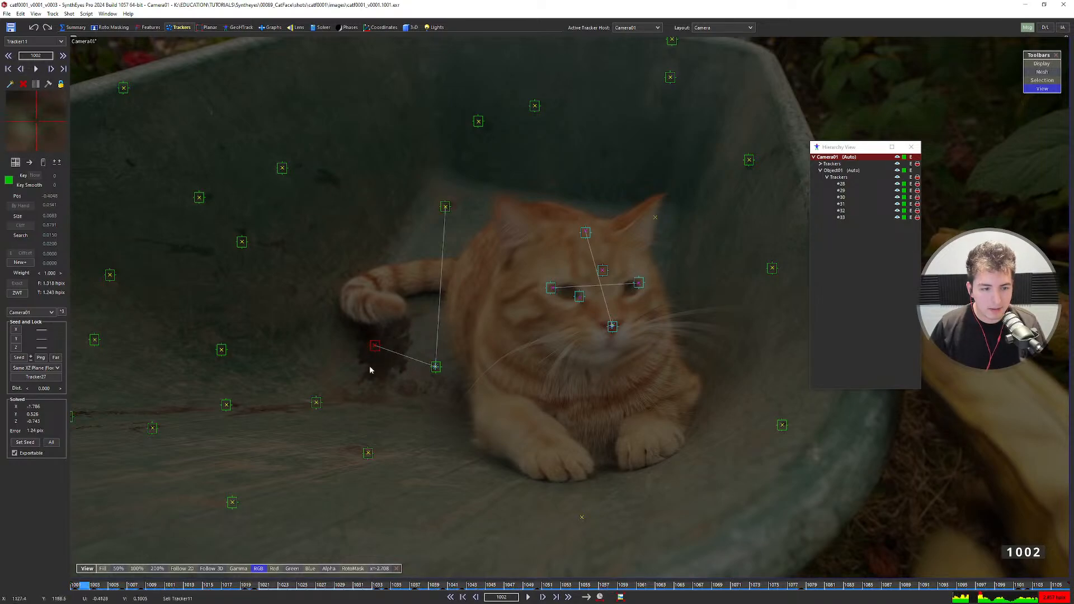
Set Tracker11's distance to Tracker27 to 13.
double_click(44, 388)
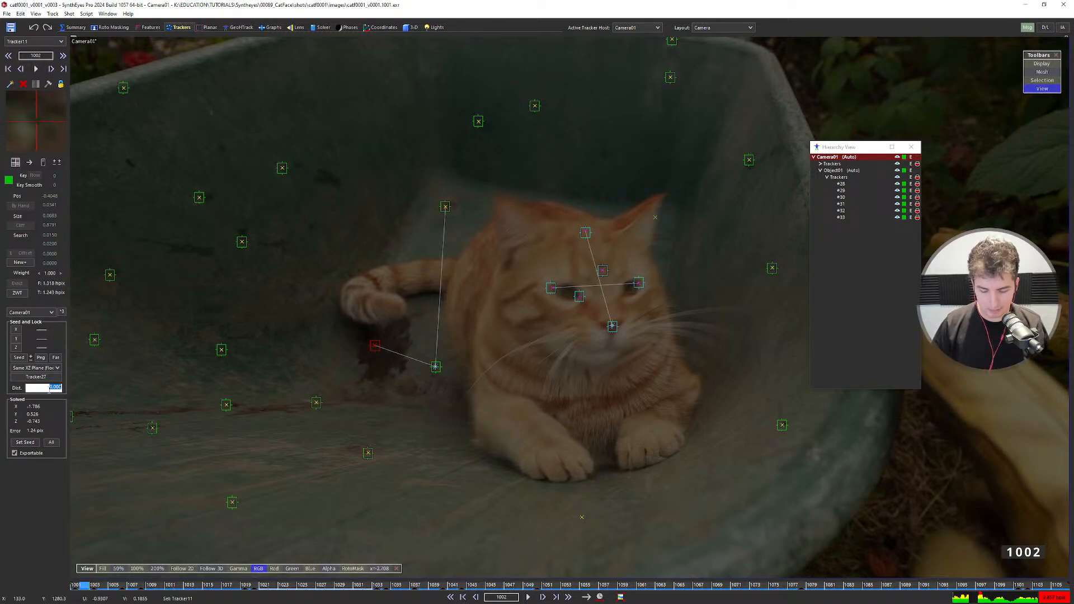
key(Return)
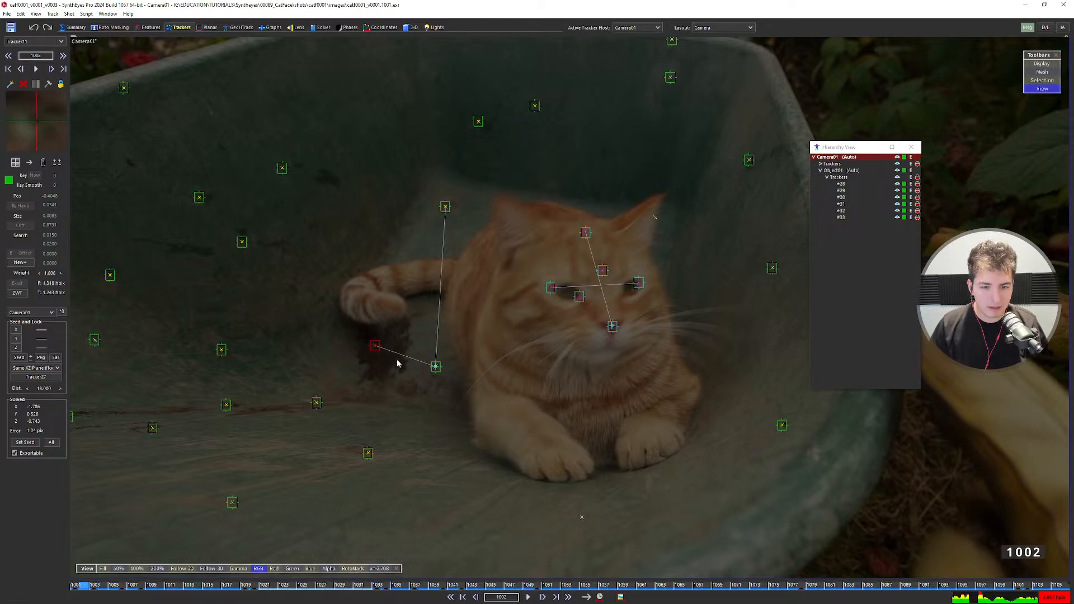
Re-solve the scene with the distance-13 constraint in the four-view layout and accept the results.
key(8)
key(7)
scroll(252, 422, down, 3)
middle_drag(252, 423, 264, 439)
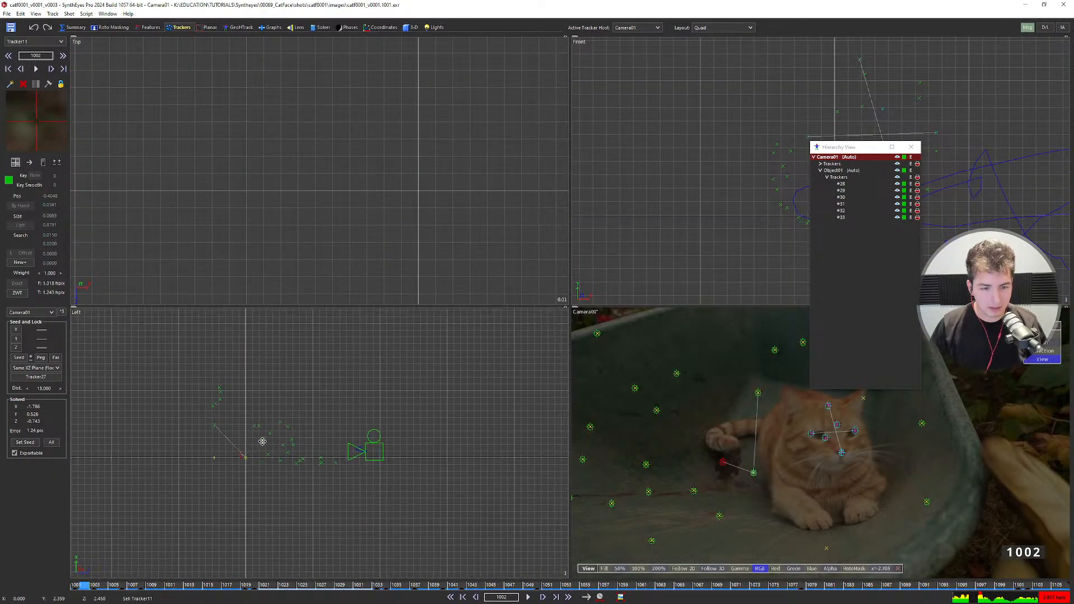
key(shift+g)
click(366, 255)
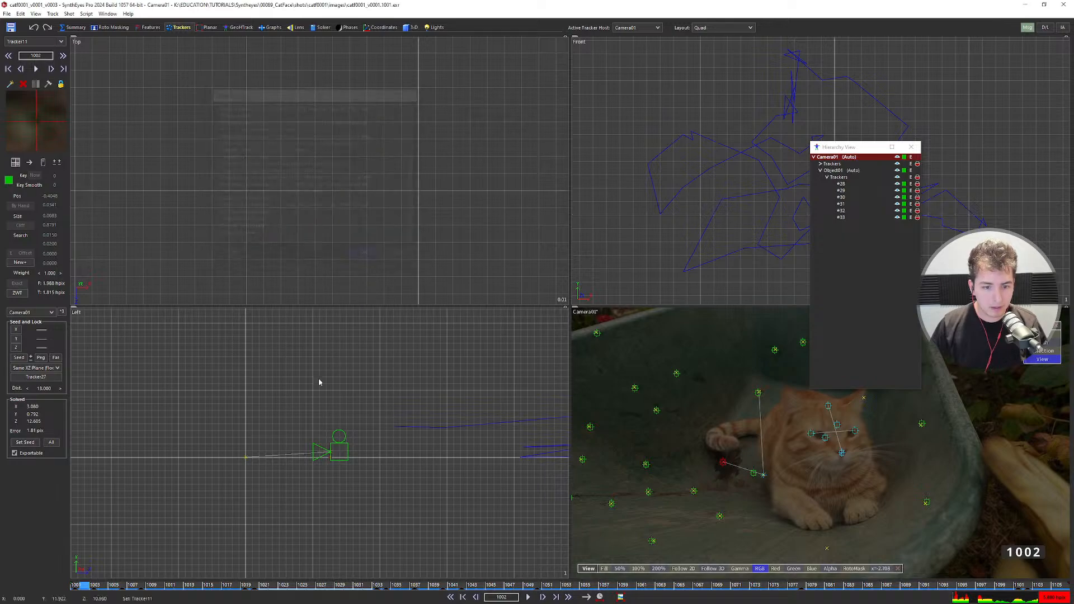
Rotate Camera01 and all trackers as a whole to -46.561 using the 3D panel.
scroll(268, 454, up, 4)
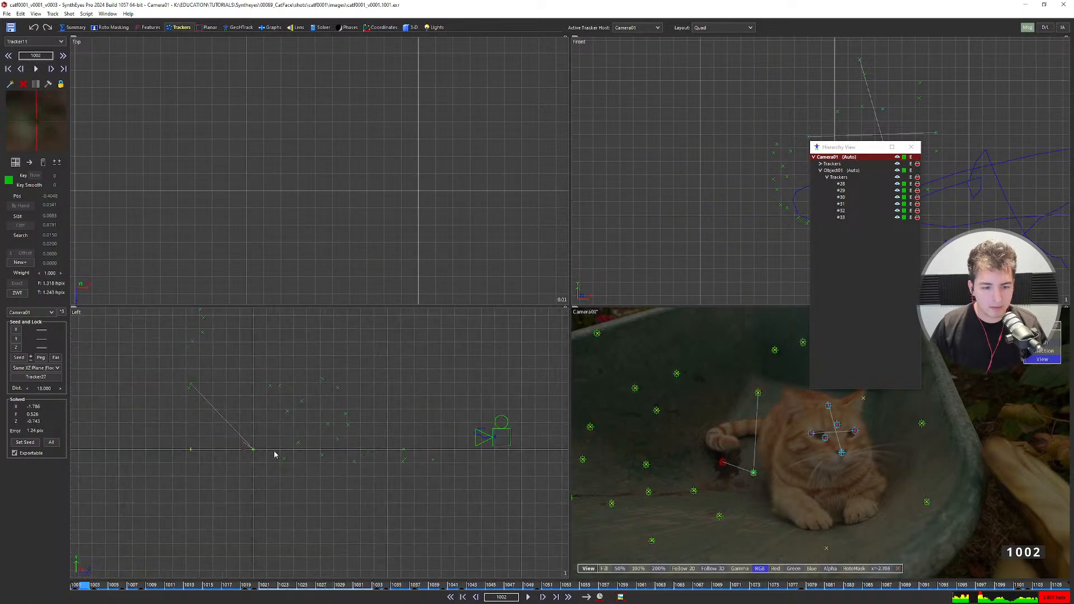
click(411, 27)
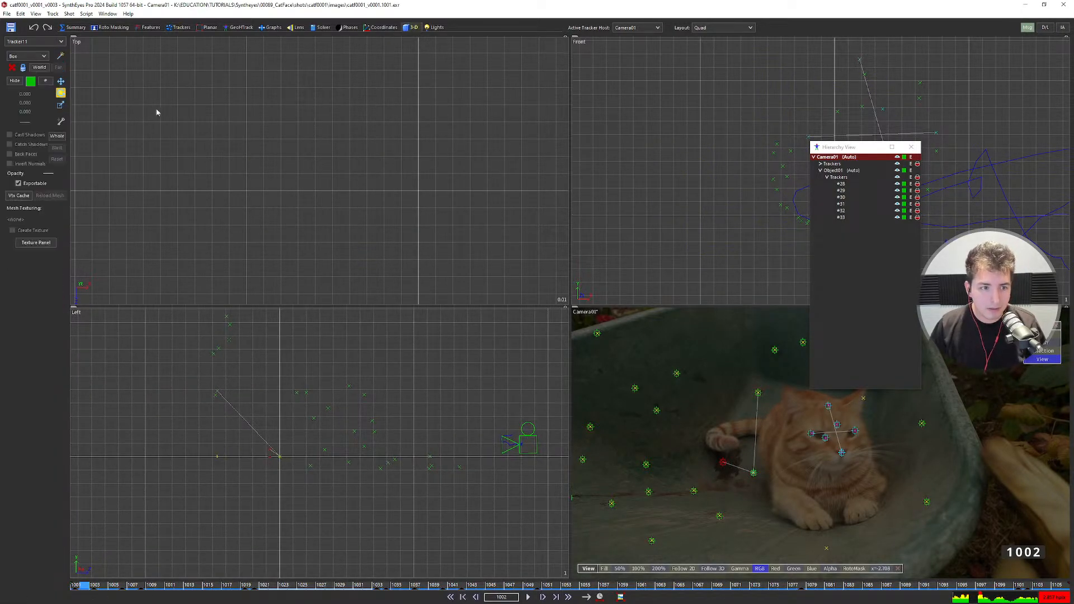
drag(277, 459, 291, 401)
scroll(192, 463, up, 5)
scroll(196, 423, down, 3)
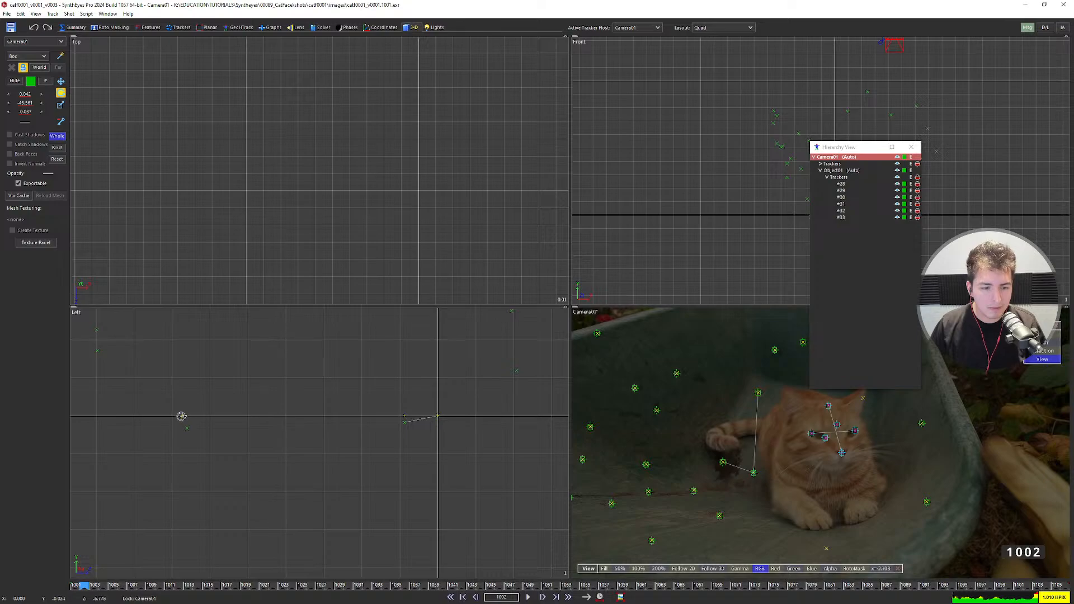
scroll(194, 428, down, 3)
middle_drag(285, 430, 346, 489)
scroll(351, 488, down, 5)
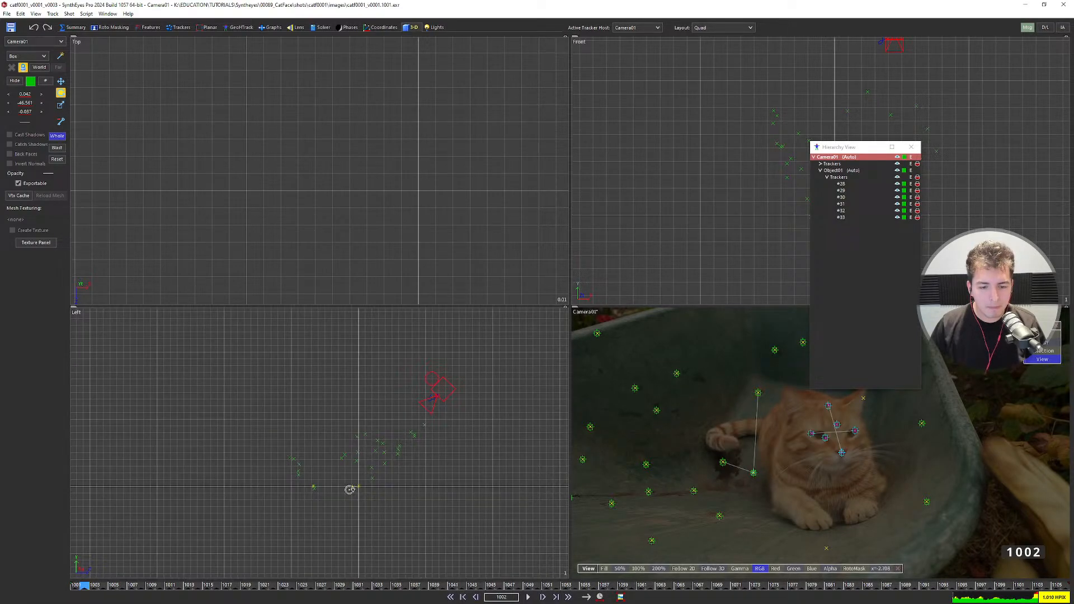
Set the camera solver mode to Refine and check Object01 among the active tracker hosts.
click(321, 27)
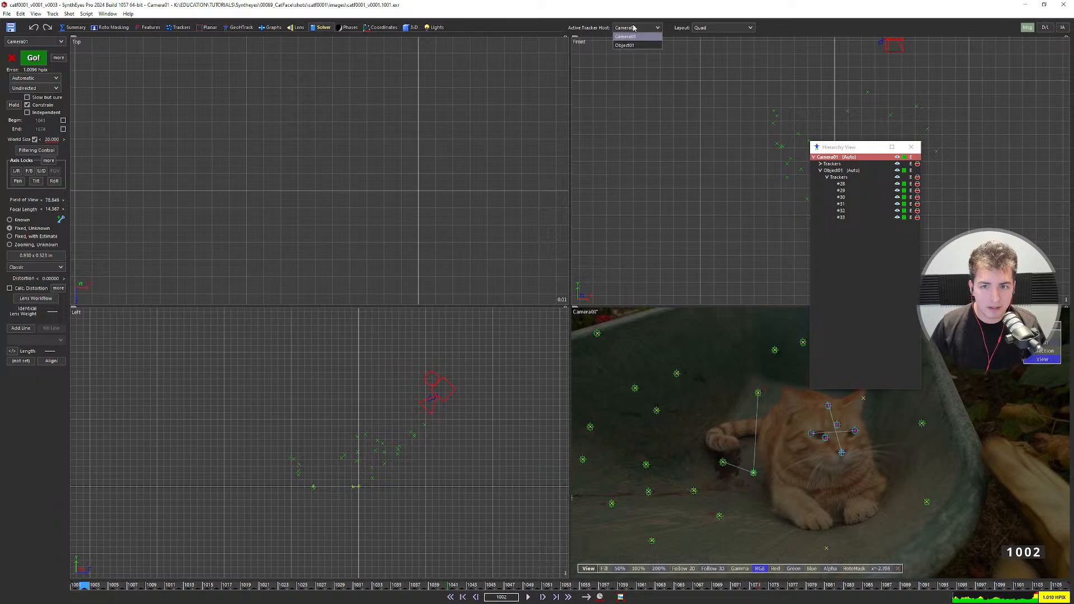
click(42, 78)
click(40, 105)
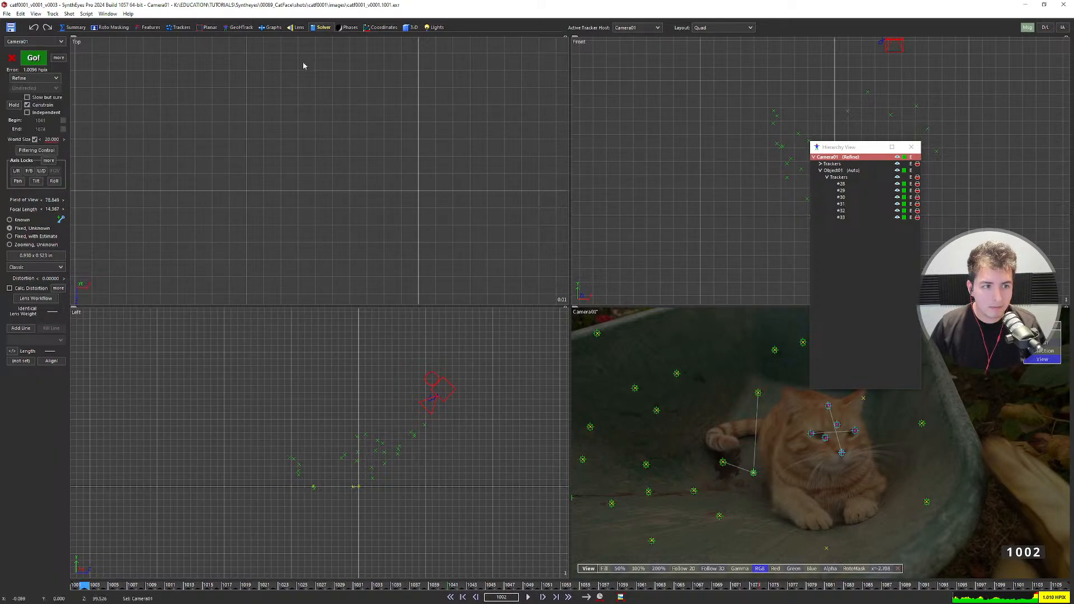
click(618, 28)
click(621, 46)
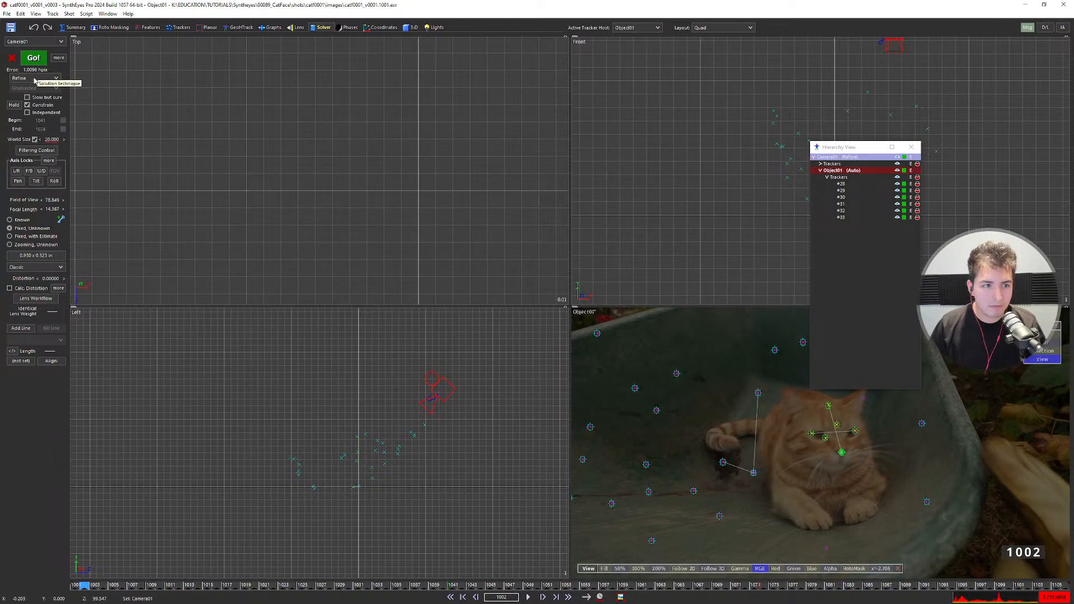
click(628, 30)
click(627, 38)
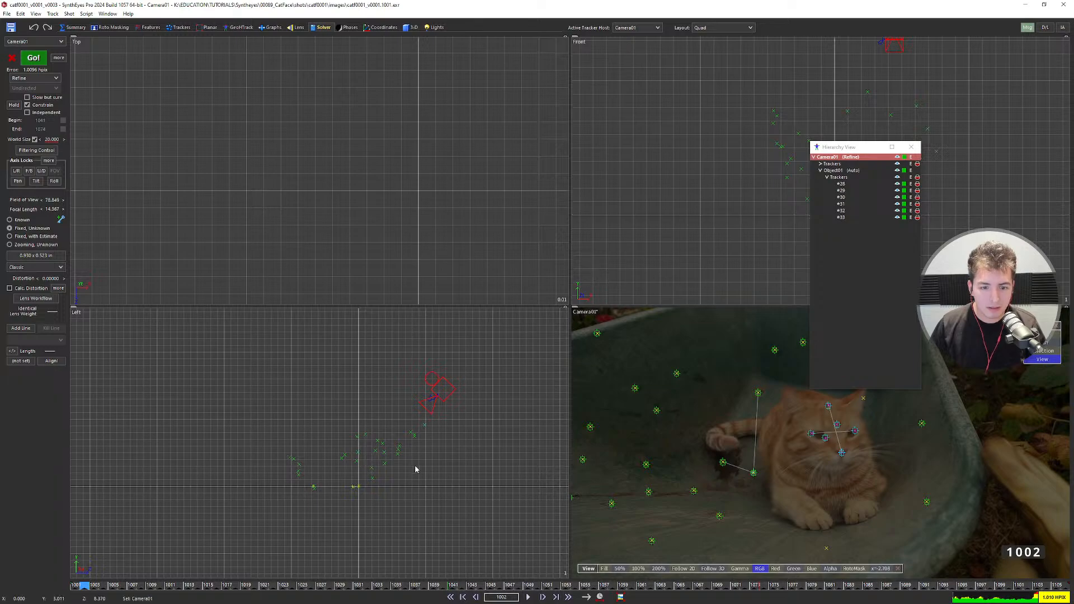
Run the refine solve twice, accepting the results each time, reaching about 1.01 px error.
key(shift+g)
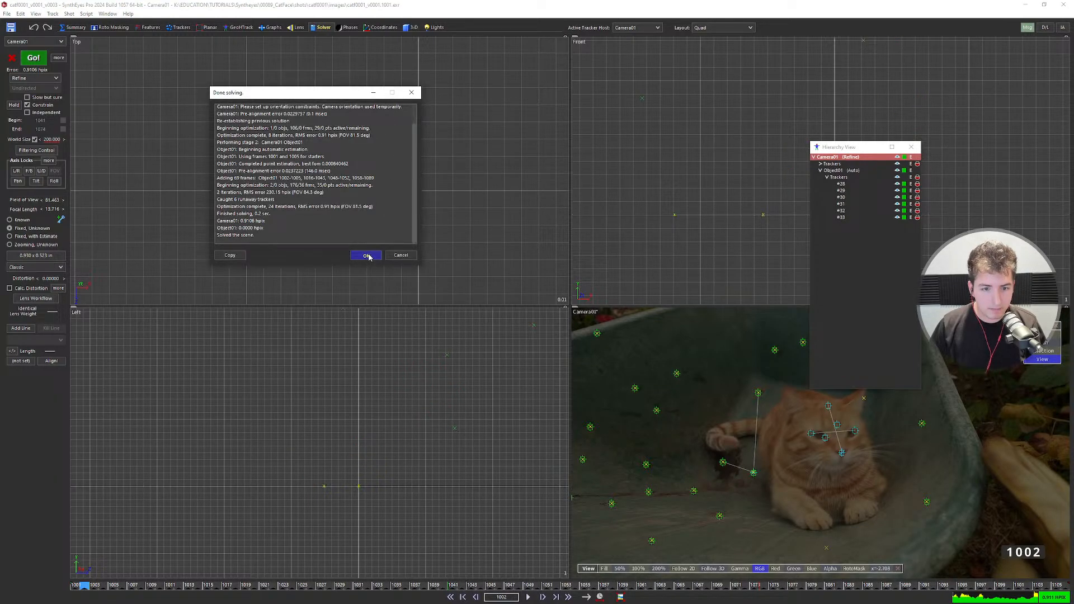
click(365, 254)
scroll(326, 440, up, 7)
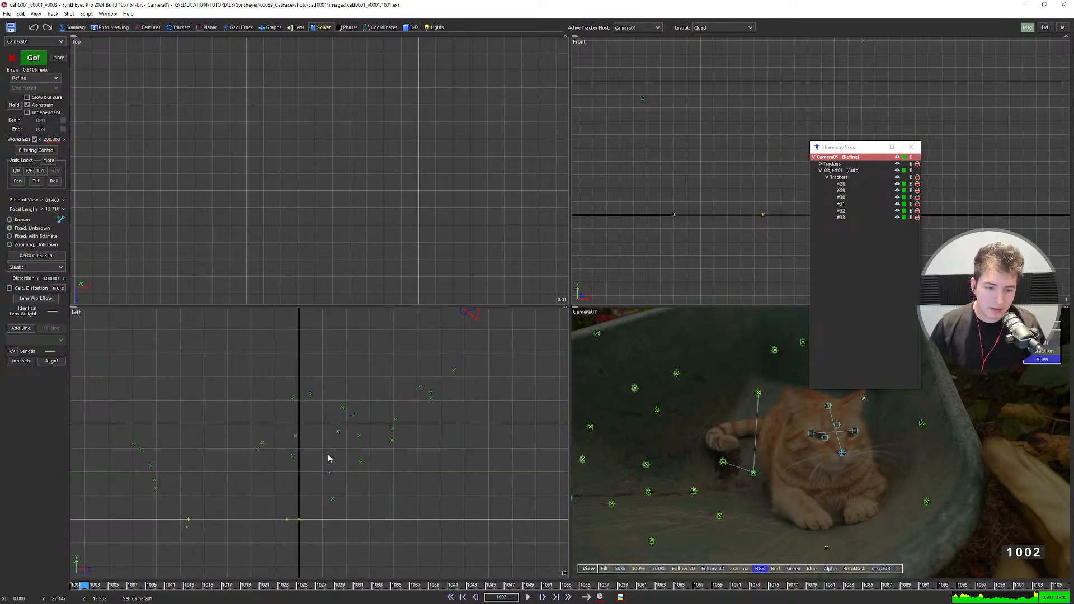
scroll(327, 457, down, 5)
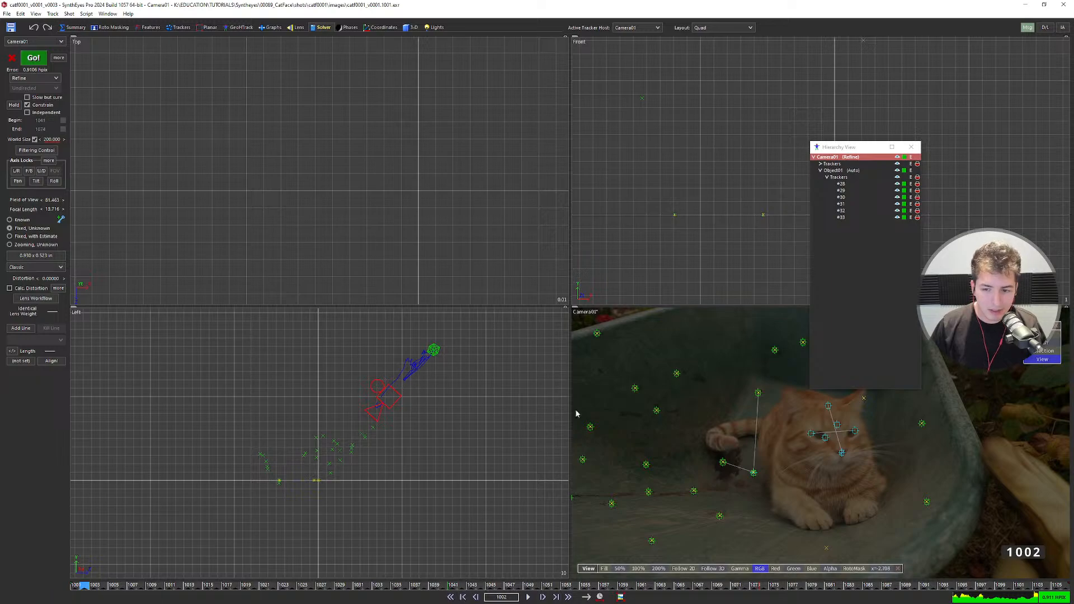
key(shift+g)
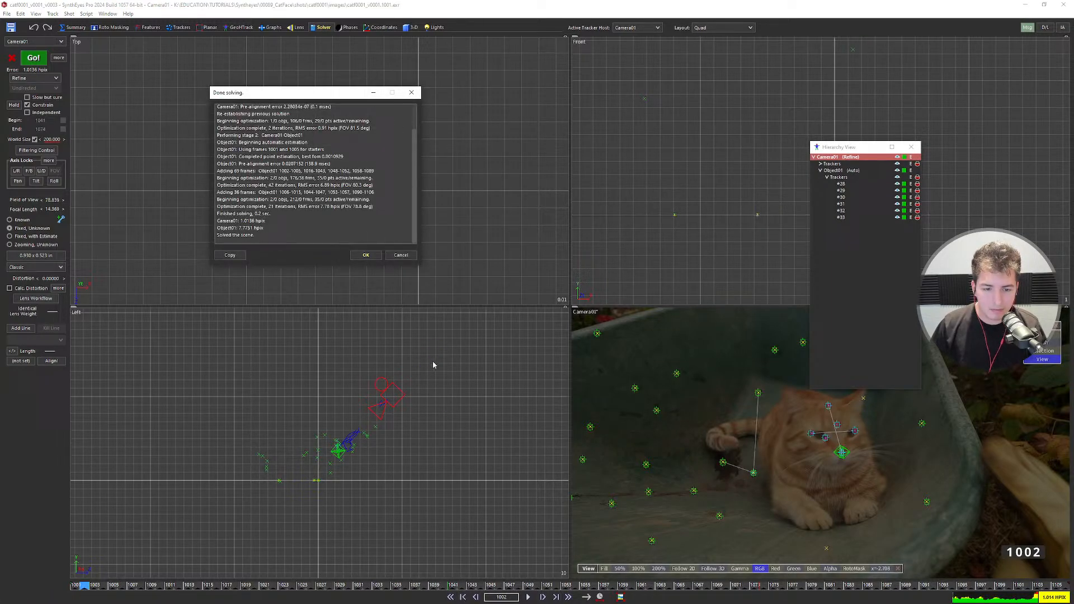
click(364, 255)
scroll(355, 446, up, 5)
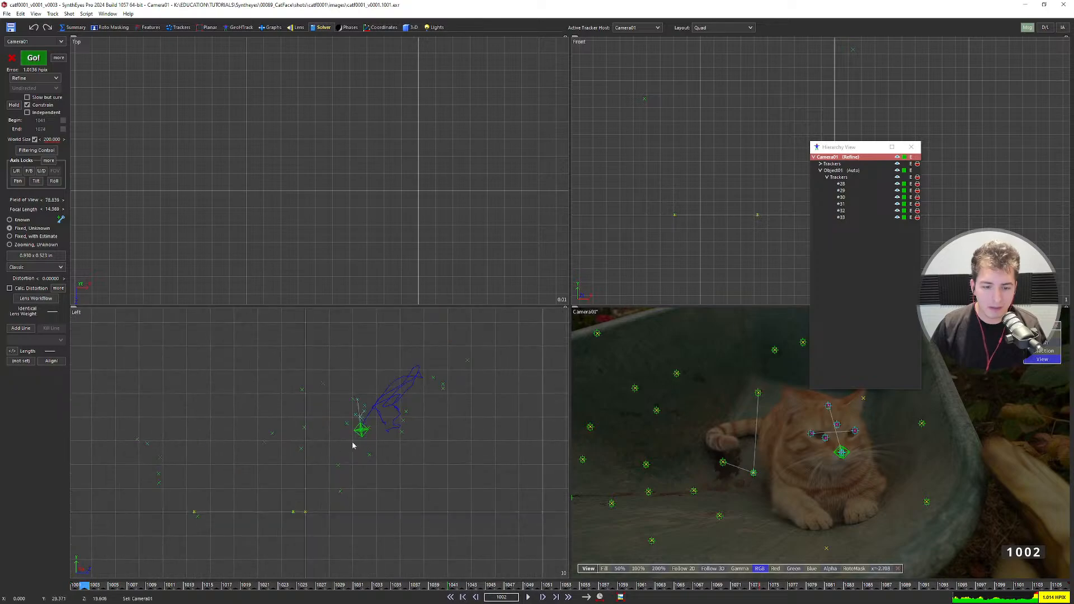
scroll(364, 428, down, 5)
Return to the first frame and play the shot in the full camera view.
key(Right)
key(Right)
key(Right)
key(Right)
key(Right)
key(Right)
key(Right)
key(Right)
key(Right)
key(Right)
key(Right)
key(Right)
key(Right)
key(Right)
key(Right)
key(Right)
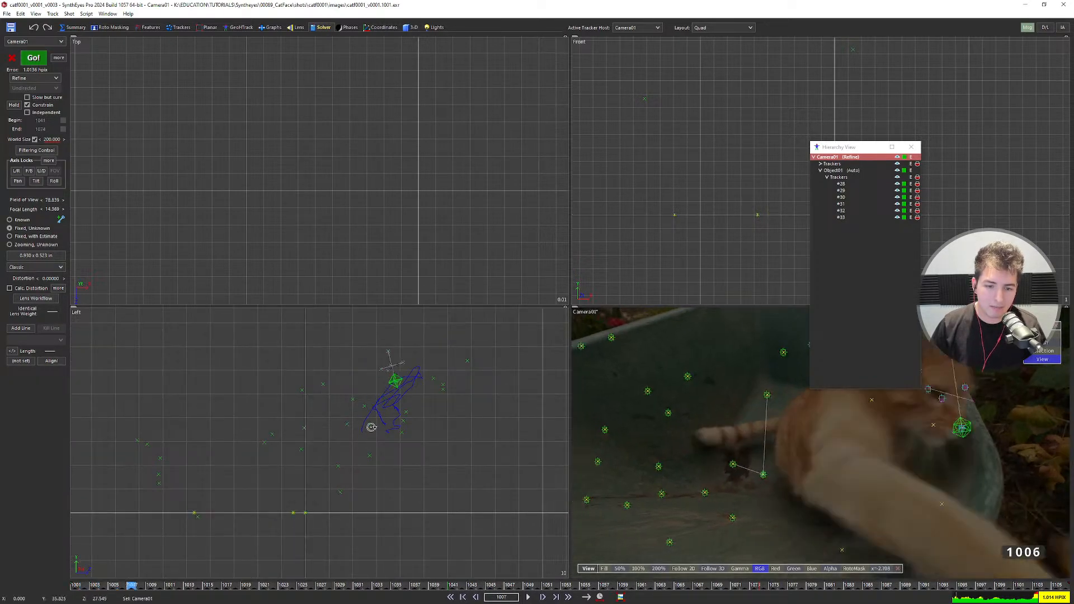
key(Left)
key(Left)
key(Left)
key(Left)
key(Left)
key(Left)
key(Left)
key(Left)
key(Left)
key(Left)
key(Left)
key(Left)
key(Left)
key(Left)
key(Left)
key(Left)
key(Left)
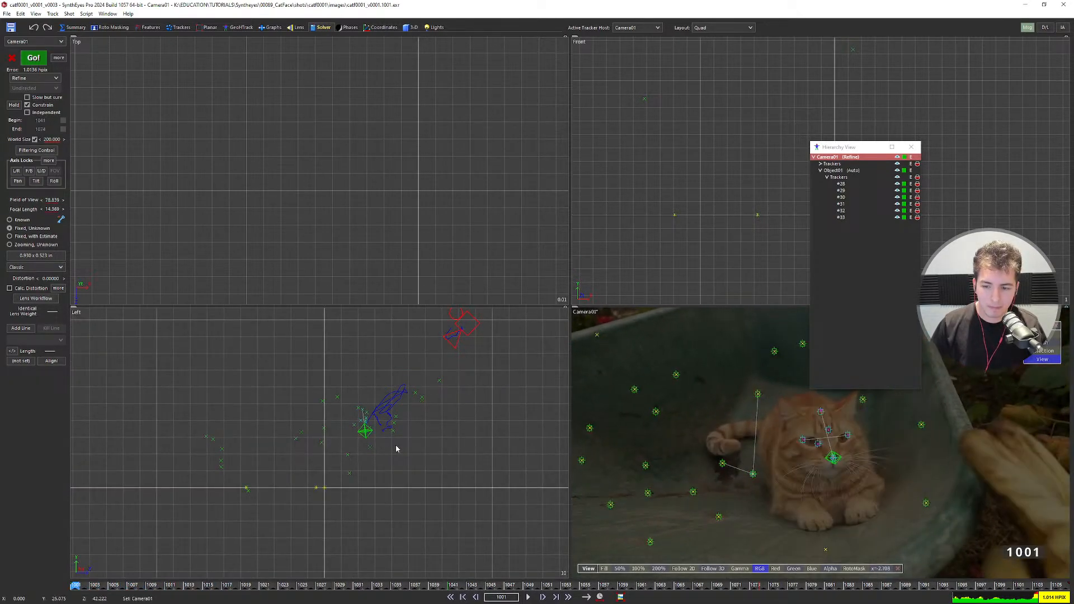
key(5)
key(space)
scroll(402, 436, down, 2)
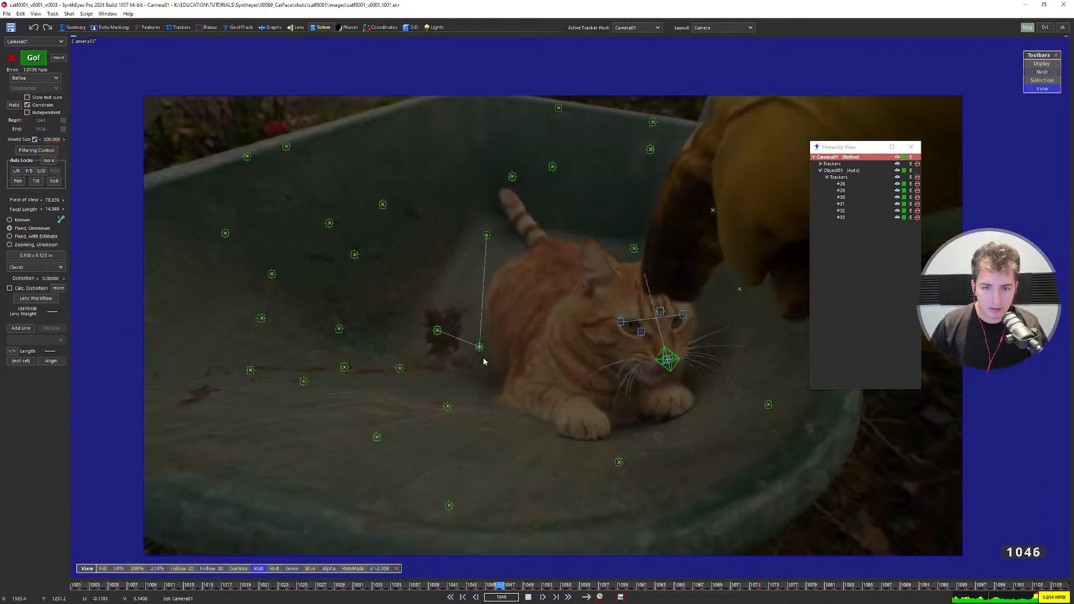
Review the solve by playing the shot in the perspective view with the hierarchy window closed.
key(space)
key(6)
scroll(486, 336, up, 1)
middle_drag(485, 336, 464, 350)
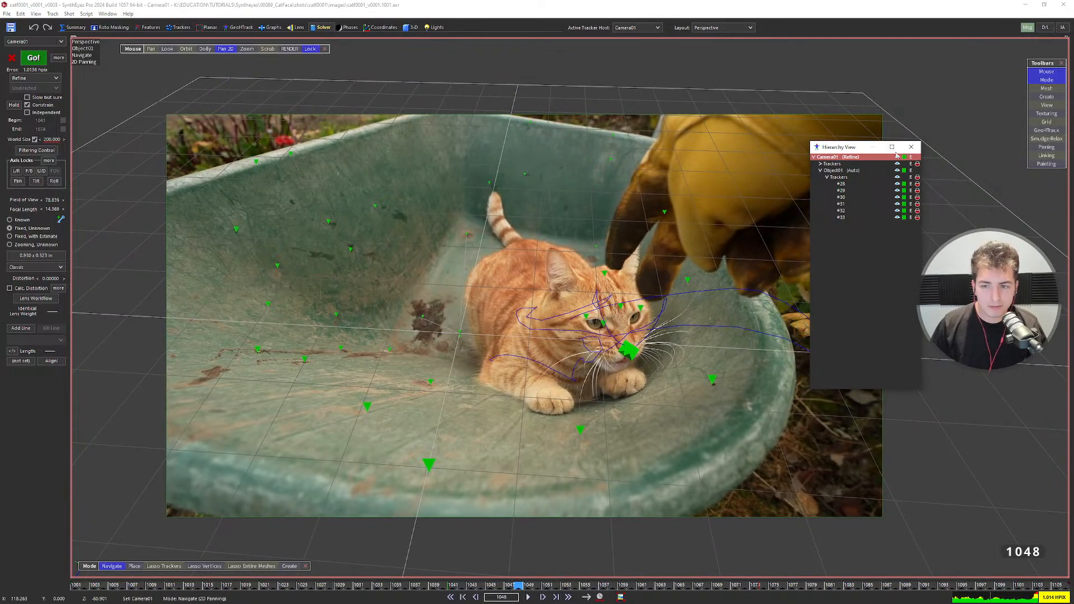
click(911, 147)
key(space)
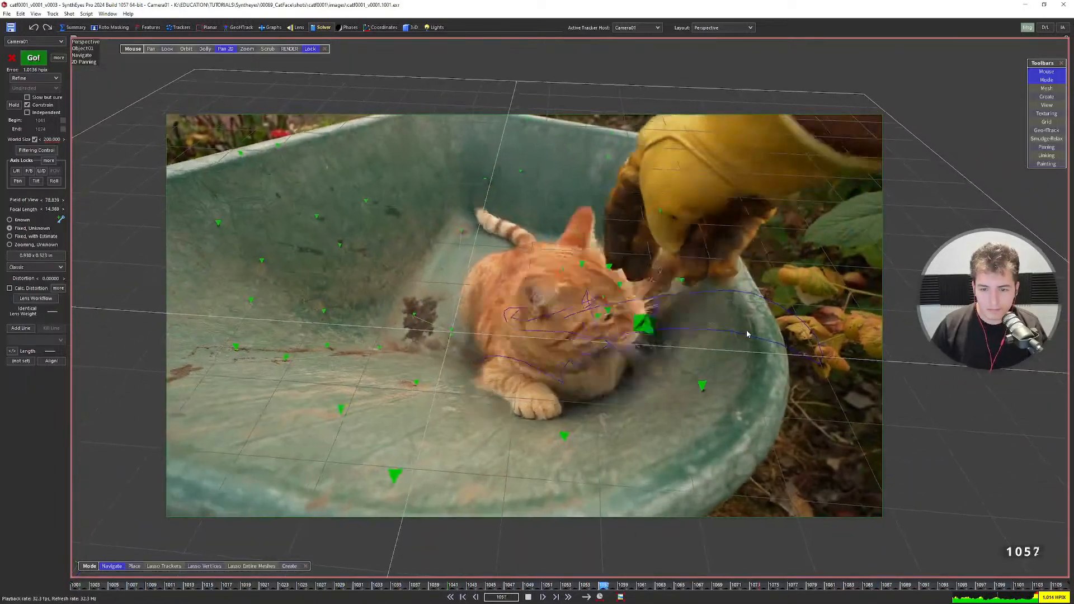
key(space)
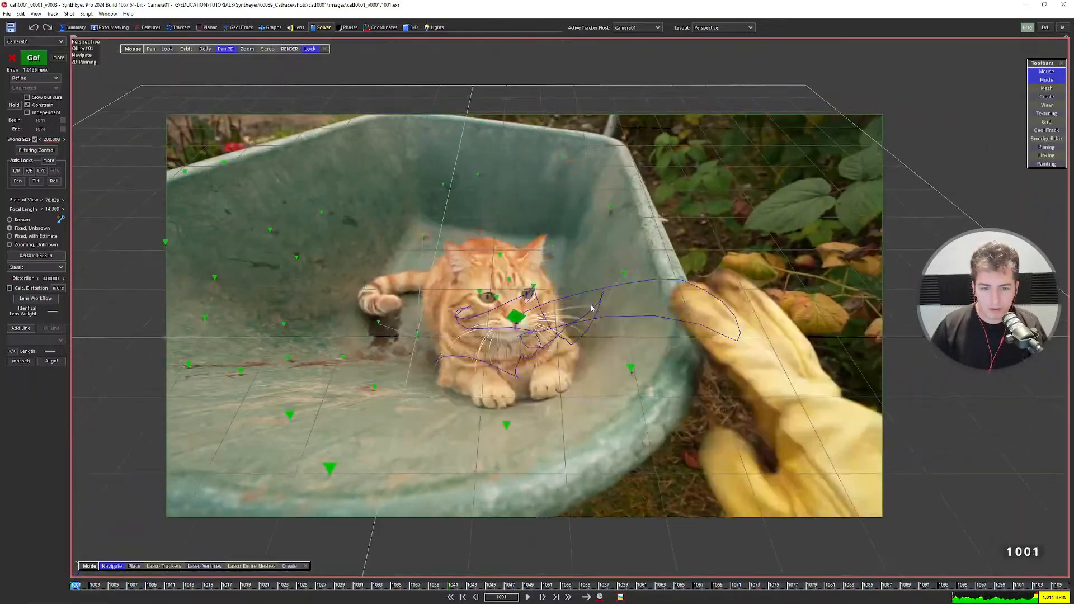
Back in the camera view, brighten the footage exposure and play the shot to review tracking.
key(1)
scroll(495, 278, down, 2)
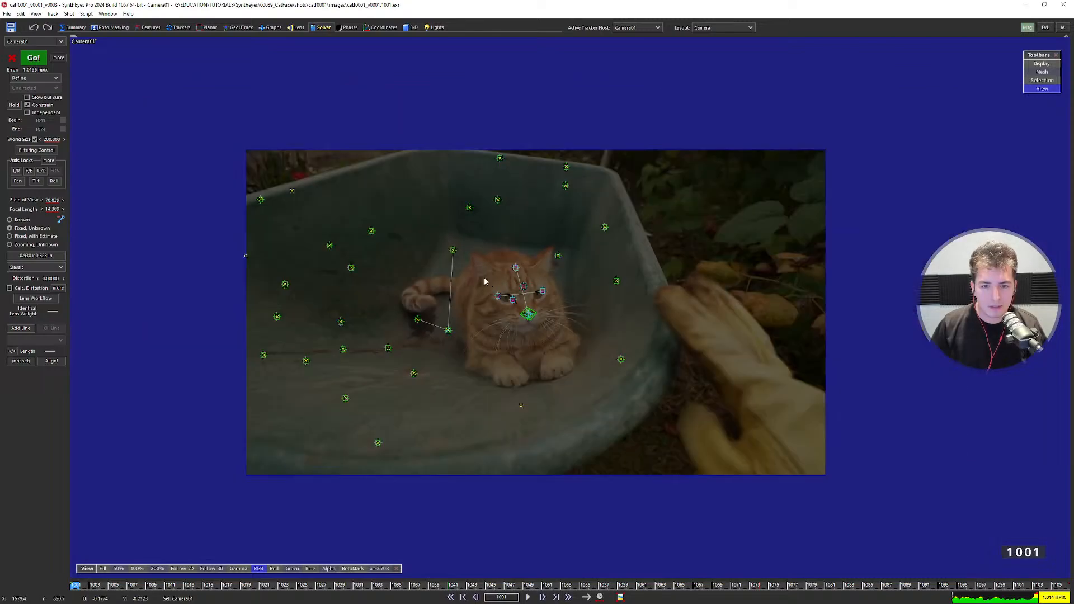
key(Right)
key(Right)
key(Right)
key(Right)
key(Right)
key(Right)
key(Right)
key(Right)
key(Right)
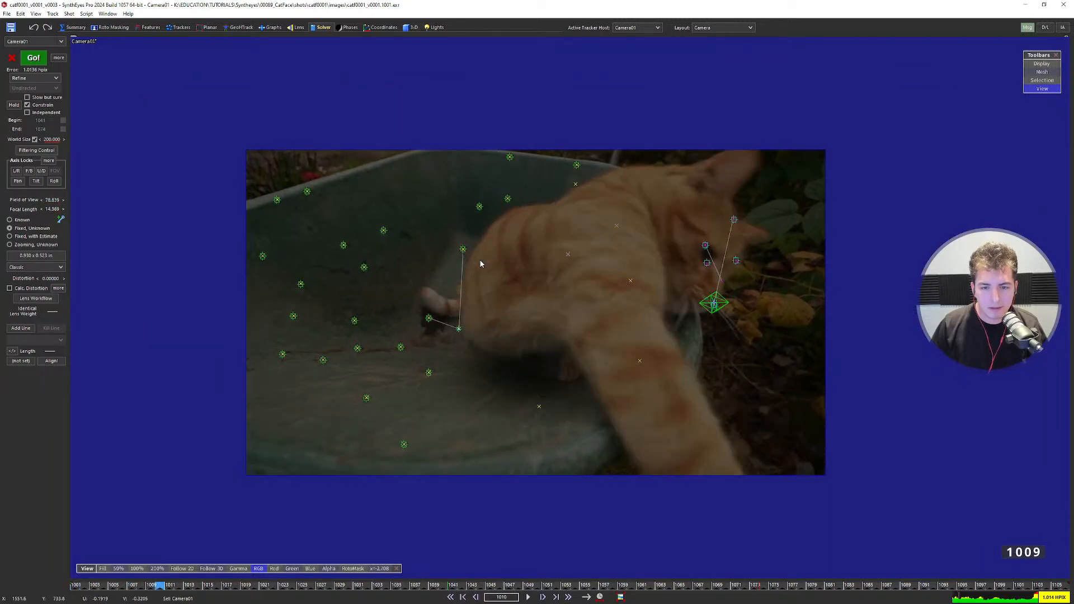
key(Right)
key(Right)
key(Right)
key(Right)
key(Right)
key(Right)
key(Right)
key(Right)
key(Right)
key(Right)
key(Right)
key(Right)
key(Right)
key(Right)
key(Right)
key(Right)
key(Right)
key(Right)
key(Right)
key(Right)
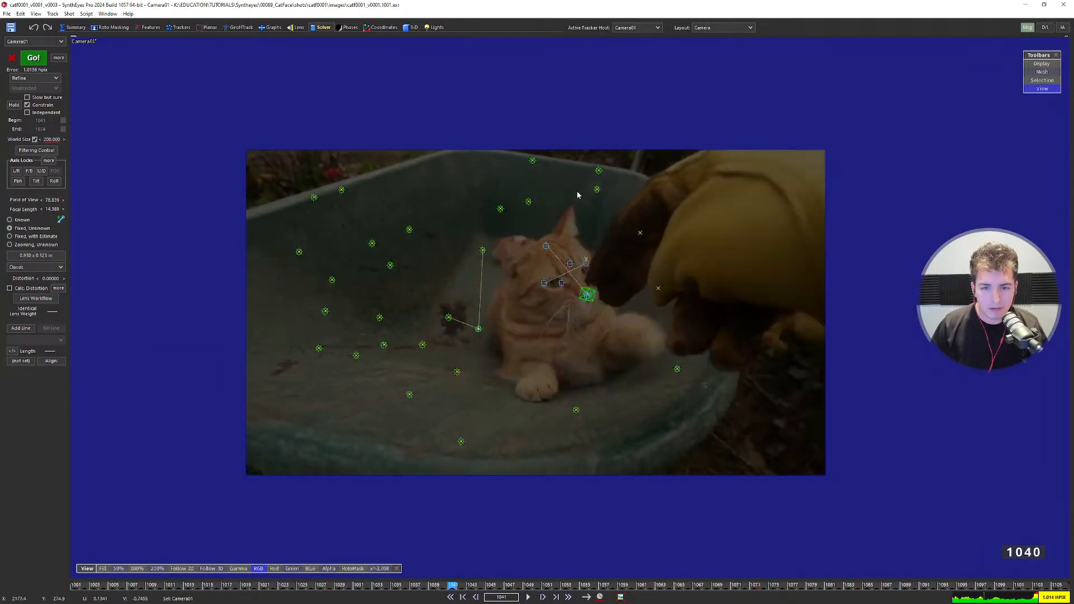
scroll(471, 274, up, 2)
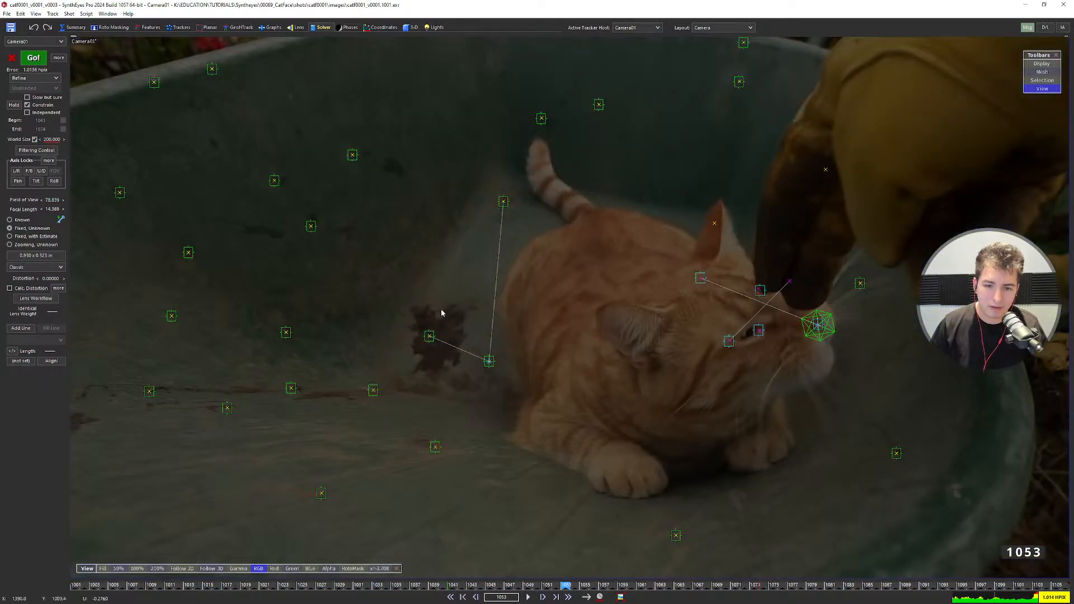
key(Right)
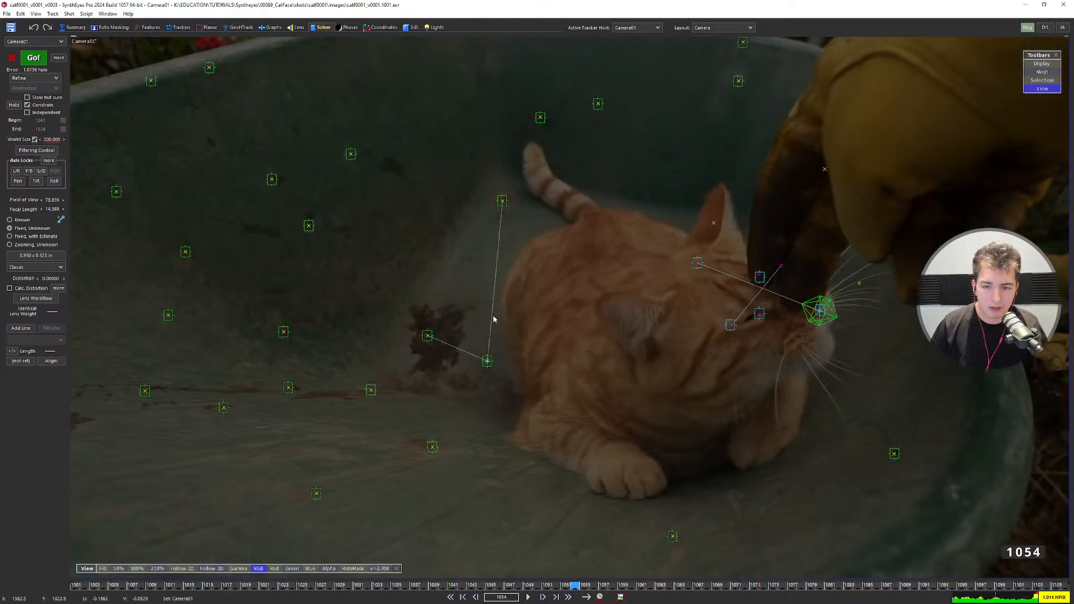
key(Right)
key(Right)
key(Right)
key(Right)
key(Right)
key(Right)
key(Right)
key(Right)
key(Right)
key(Right)
key(Right)
key(Right)
key(Right)
key(Right)
key(Right)
key(Right)
key(Right)
key(Right)
key(Right)
key(Right)
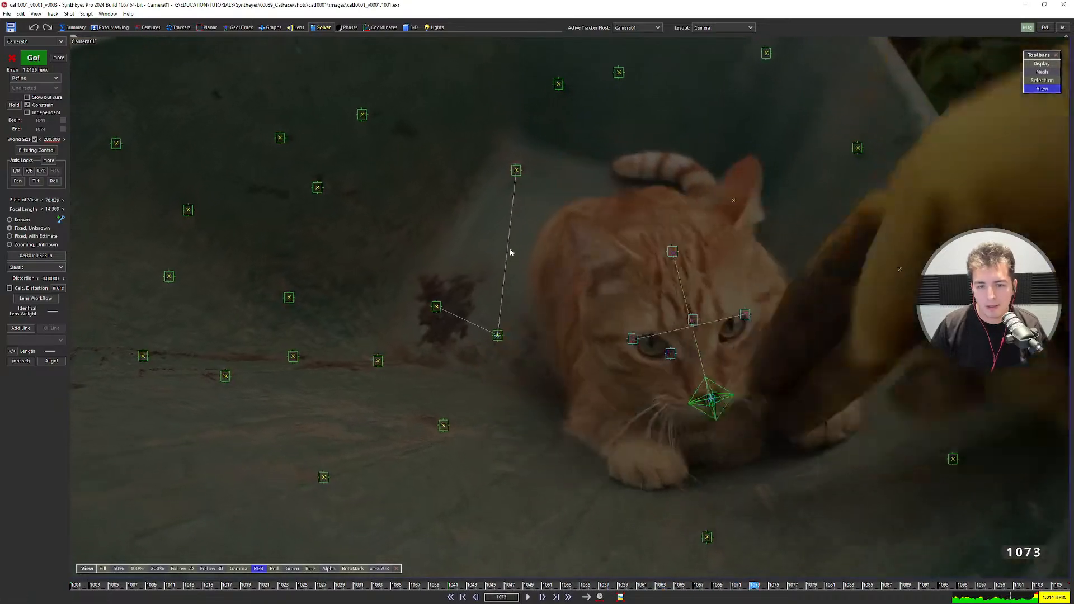
click(462, 267)
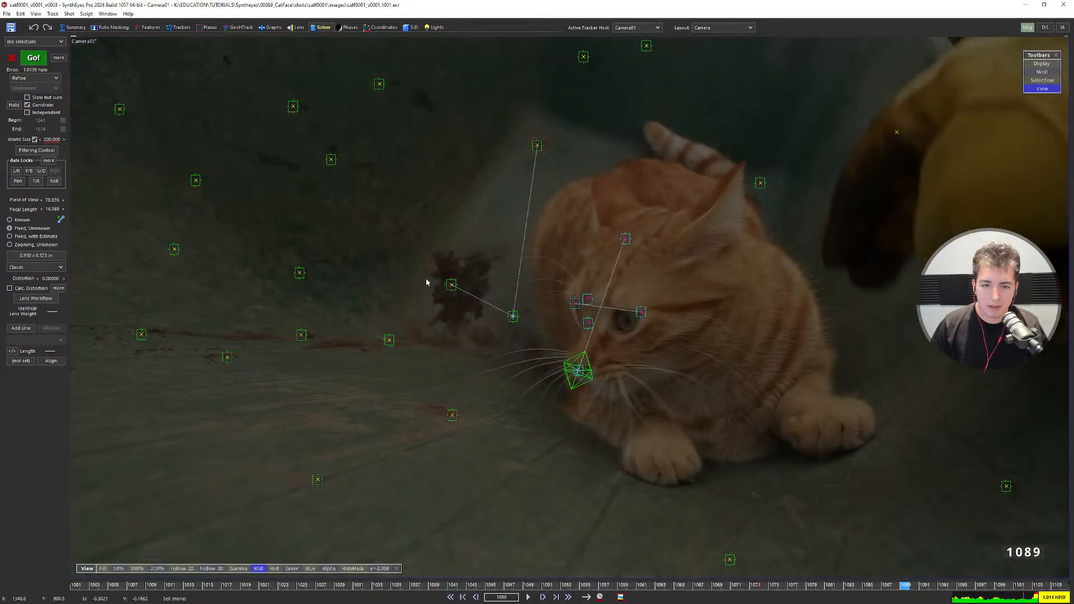
middle_drag(459, 231, 462, 317)
drag(379, 568, 476, 258)
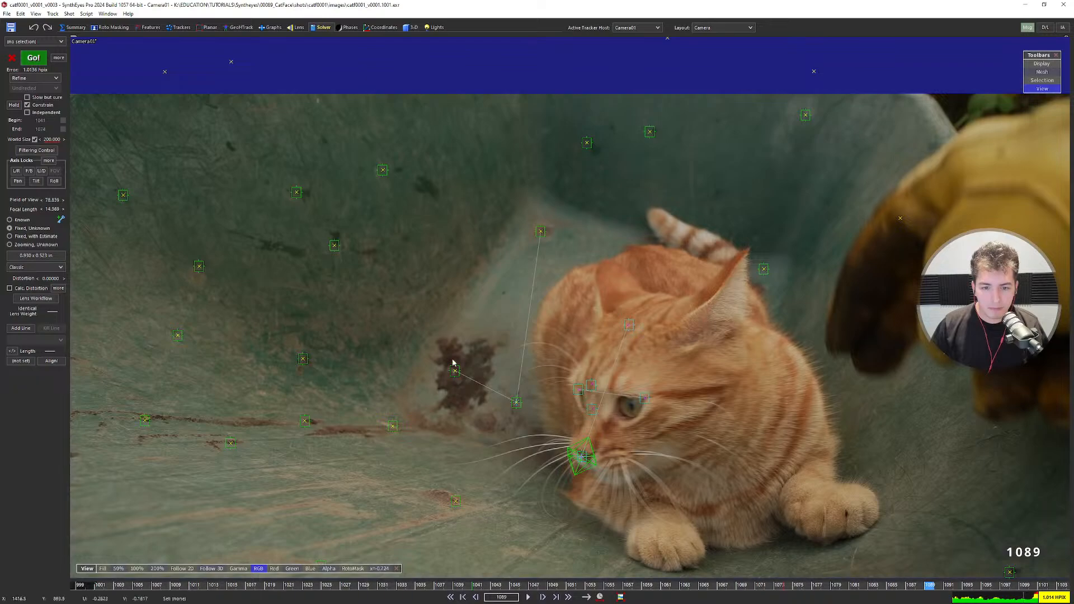
scroll(486, 300, down, 3)
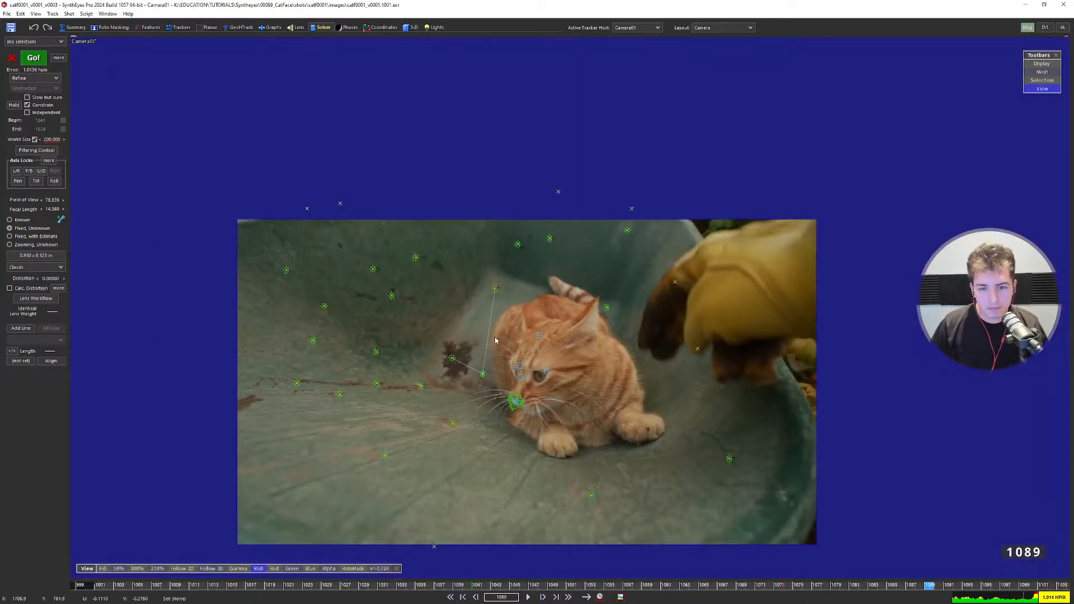
key(space)
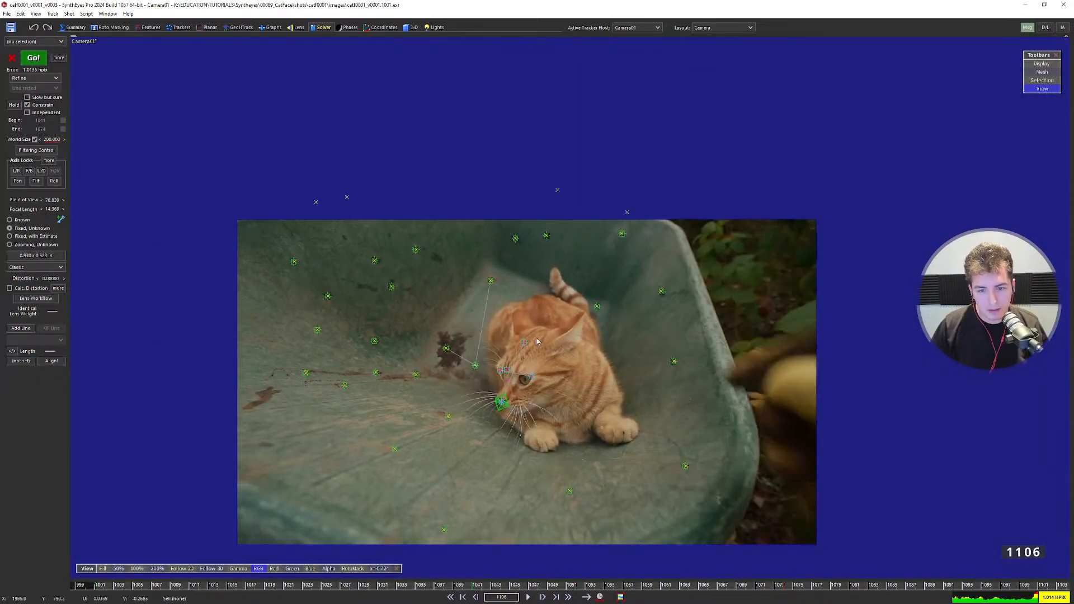
Lasso the three cat-head trackers, then step back through the shot to frame 1051.
mouse_move(427, 355)
mouse_down()
mouse_move(469, 285)
mouse_move(520, 274)
mouse_move(581, 296)
mouse_move(598, 328)
mouse_move(542, 386)
mouse_move(458, 380)
mouse_move(437, 351)
mouse_move(442, 323)
mouse_move(487, 262)
mouse_move(605, 311)
mouse_move(577, 426)
mouse_up()
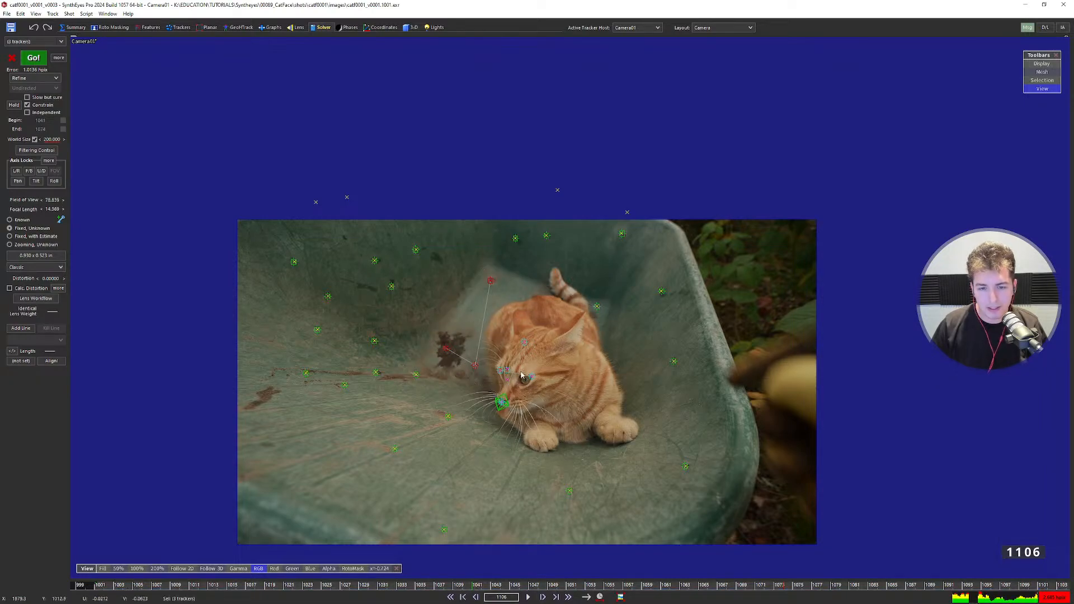
click(521, 370)
key(Left)
key(Left)
key(Left)
key(Left)
key(Left)
key(Left)
key(Left)
key(Left)
key(Left)
key(Left)
key(Left)
key(Left)
key(Left)
key(Left)
key(Left)
key(Left)
key(Left)
key(Left)
key(Left)
key(Left)
key(Left)
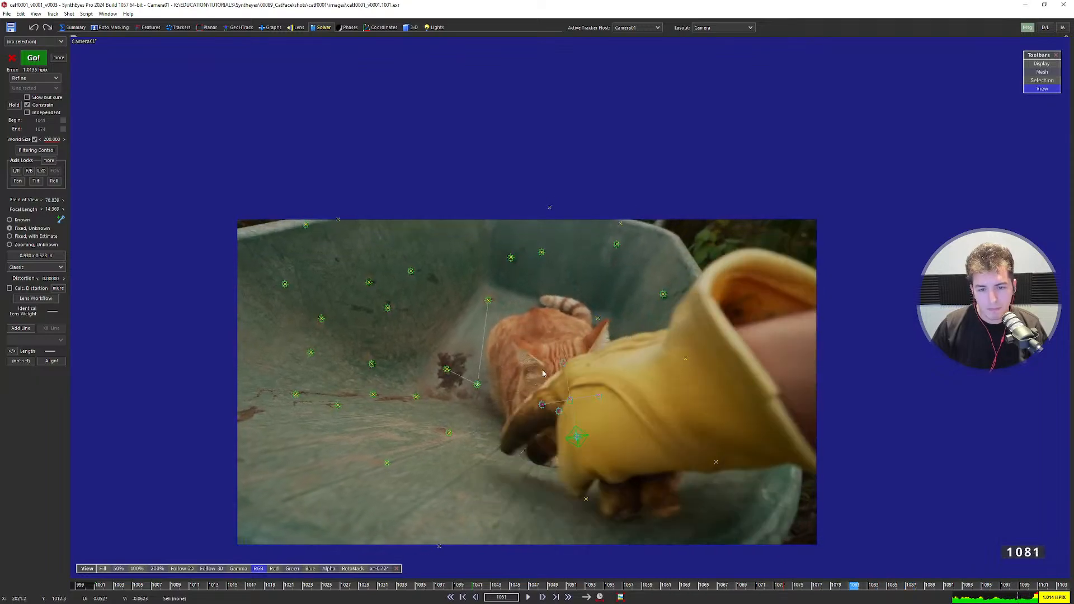
key(Left)
key(Left)
key(Left)
key(Left)
key(Left)
key(Left)
key(Left)
key(Left)
key(Left)
key(Left)
key(Left)
key(Left)
key(Left)
key(Left)
key(Left)
key(Left)
key(Left)
key(Left)
key(Left)
key(Left)
Zoom to the wheelbarrow's upper rim and link Tracker34 to the upper-left rim tracker.
middle_drag(563, 262, 544, 299)
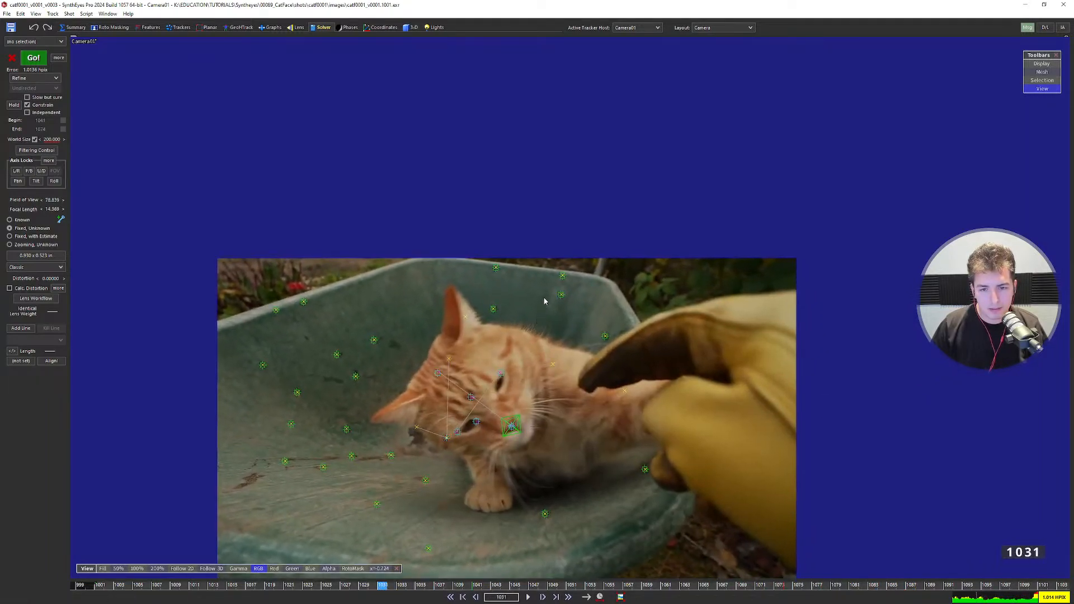
scroll(545, 296, up, 4)
mouse_move(568, 267)
mouse_down()
mouse_move(644, 225)
mouse_move(336, 218)
mouse_move(537, 256)
mouse_up()
click(439, 239)
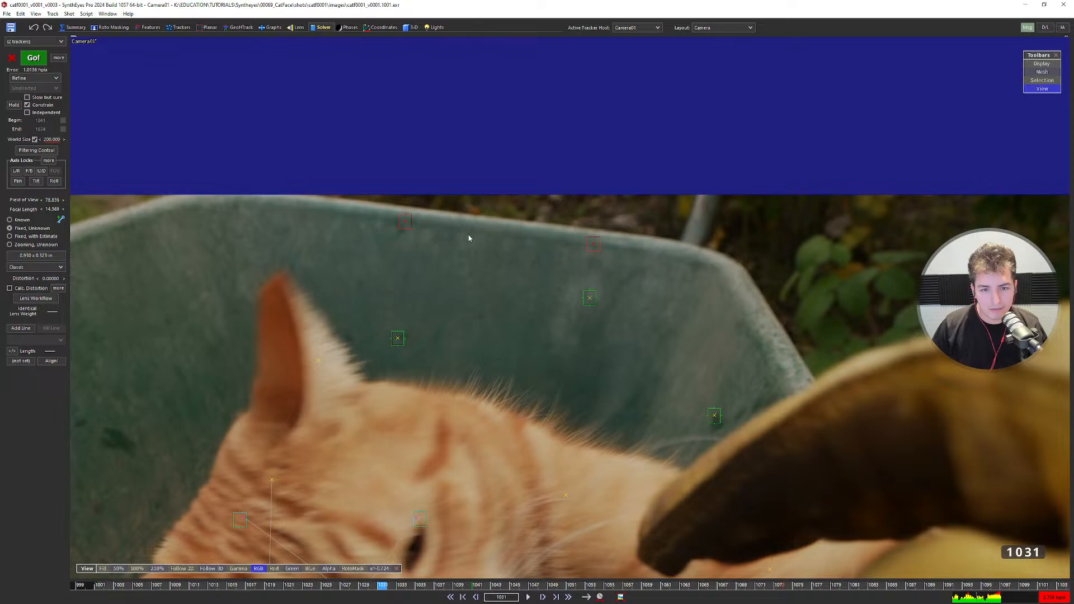
scroll(473, 239, down, 3)
click(545, 243)
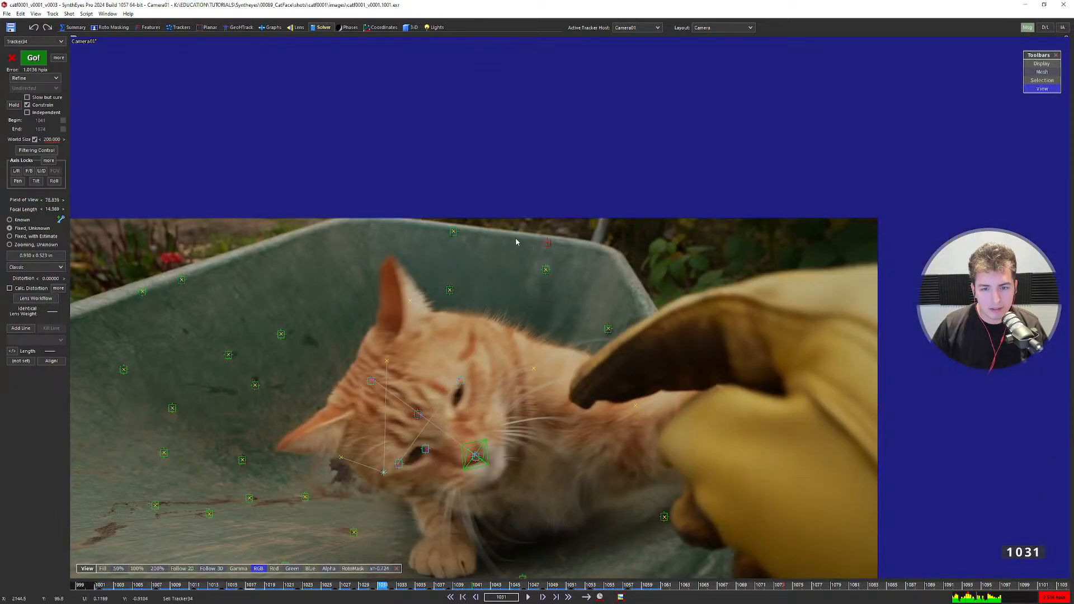
alt+click(456, 233)
scroll(538, 254, up, 3)
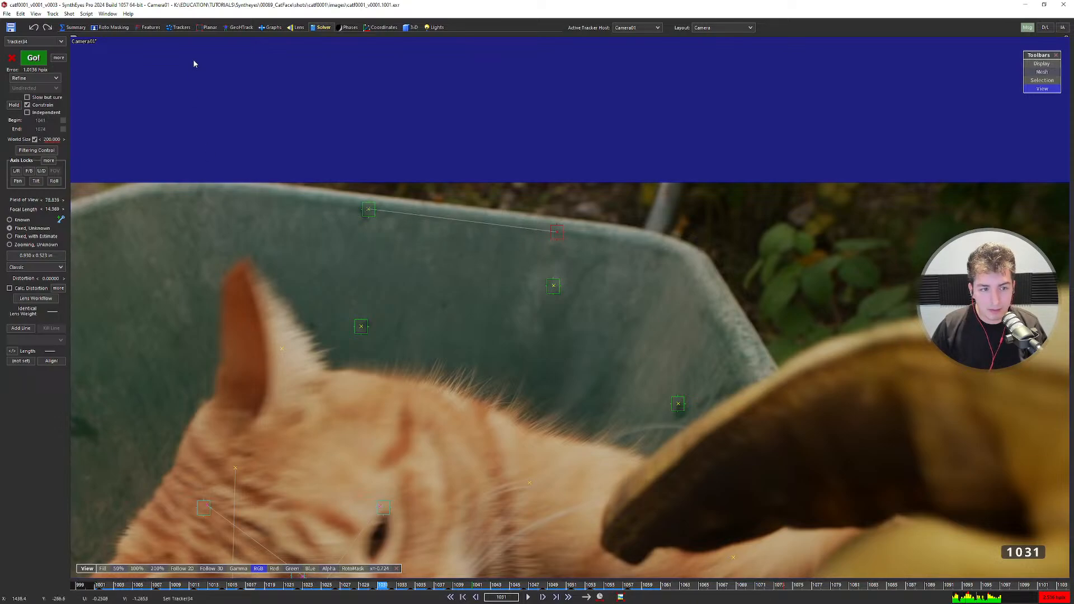
In the tracker settings, lock Tracker34 to the X axis toward Tracker35, then return to the solver panel.
click(170, 27)
click(36, 367)
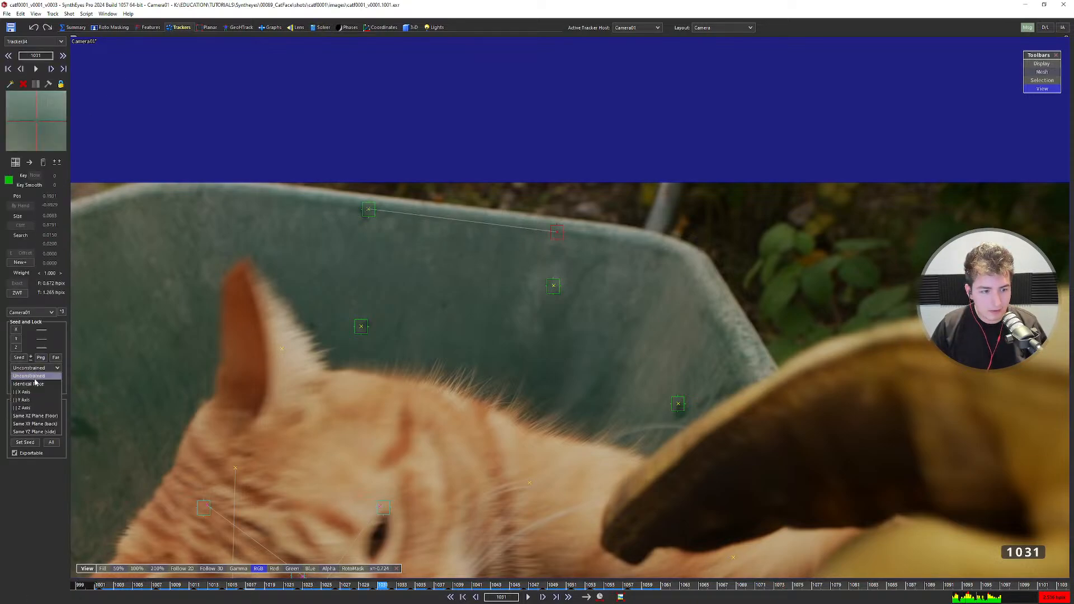
click(28, 391)
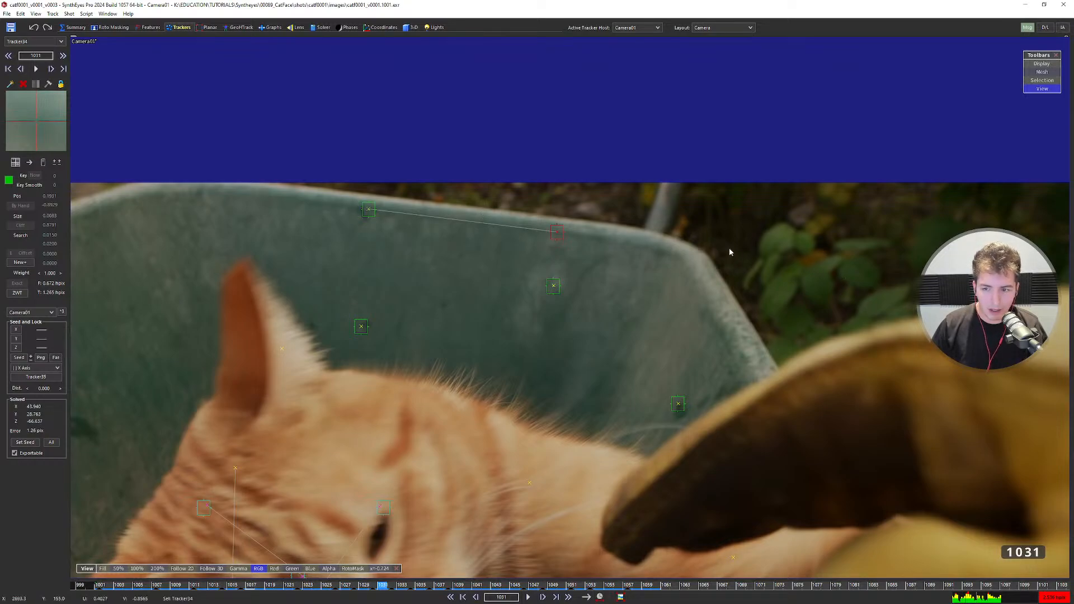
click(369, 210)
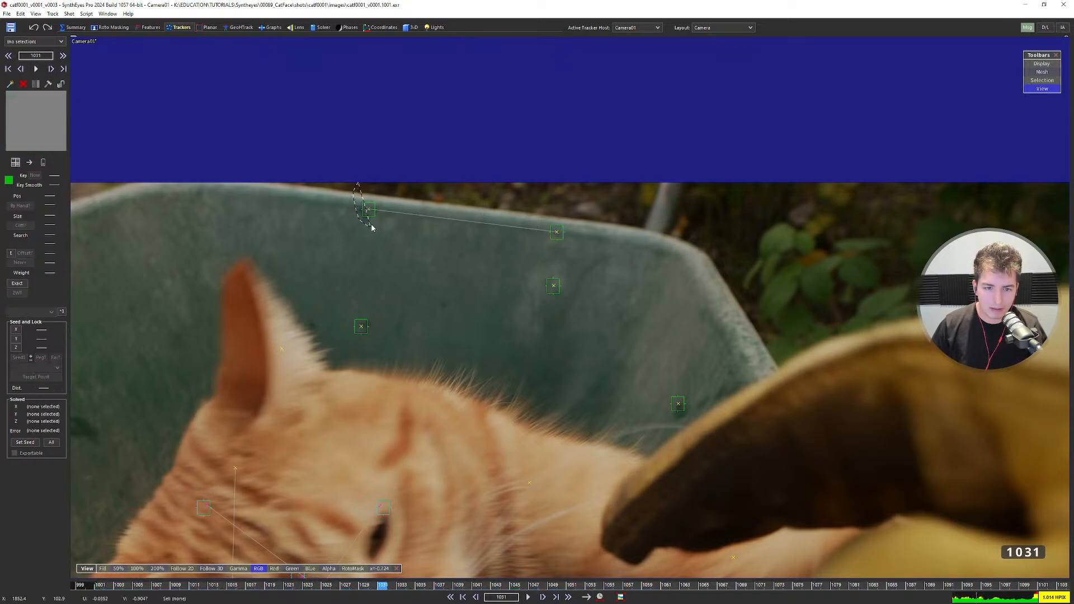
click(398, 206)
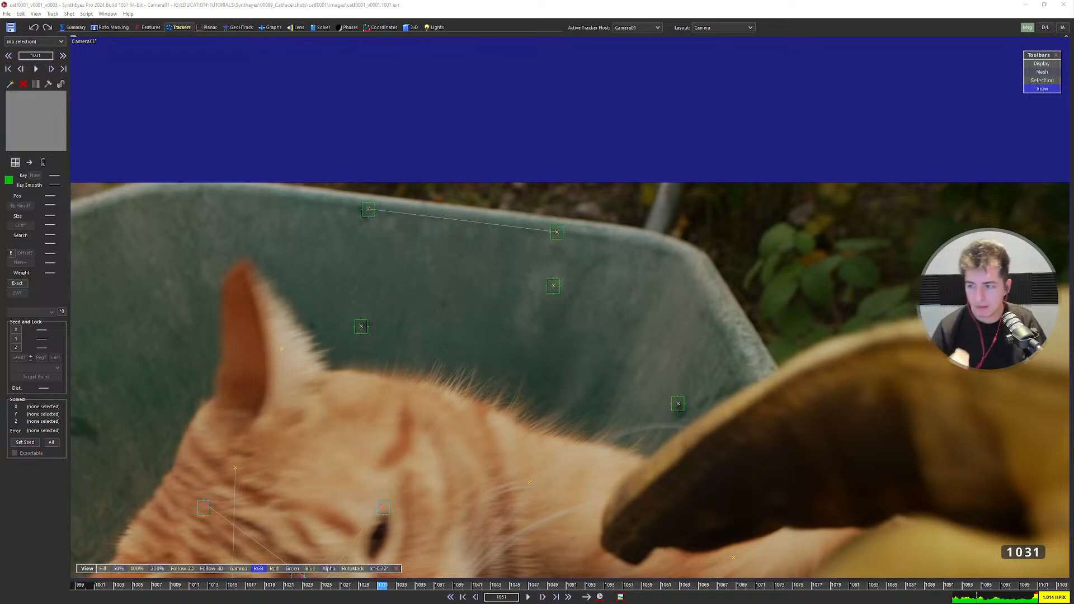
click(322, 27)
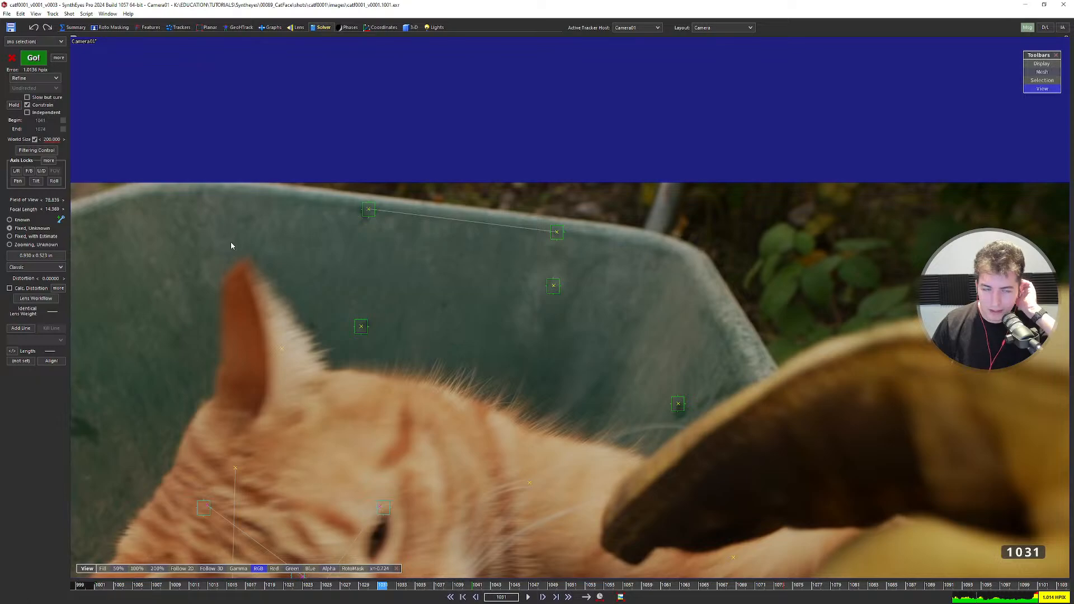
Open the hard and soft axis lock controls and close them again.
click(48, 160)
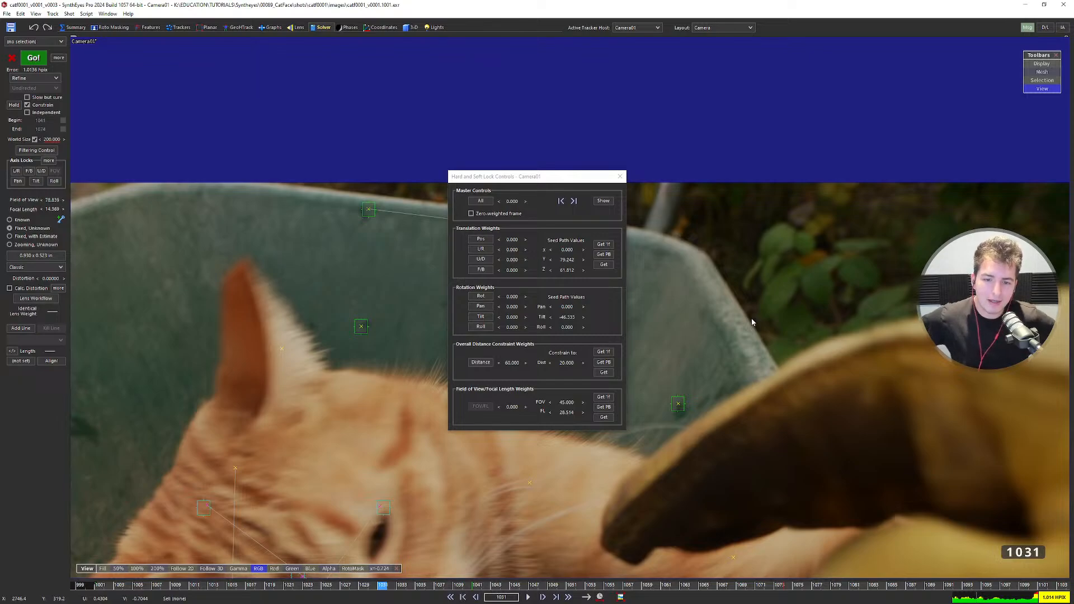
click(41, 78)
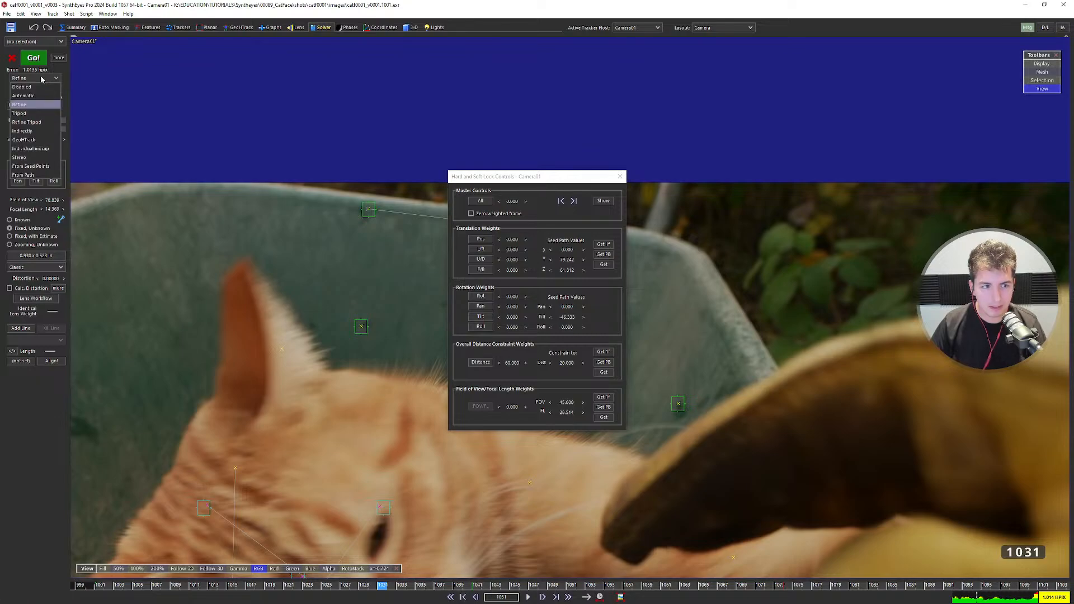
click(190, 131)
scroll(387, 202, down, 3)
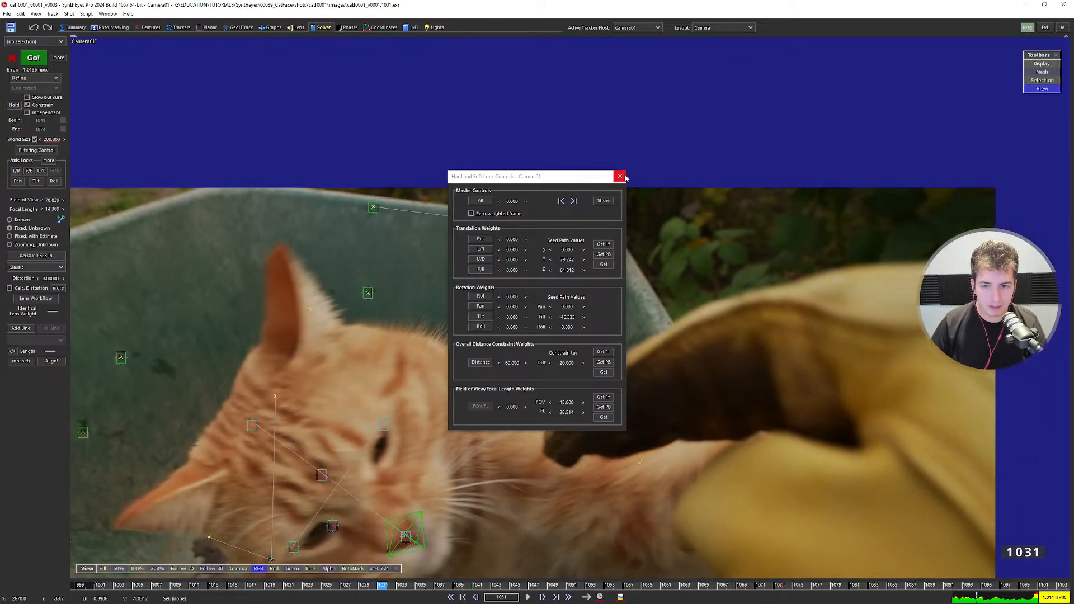
click(620, 177)
scroll(612, 233, down, 4)
Change the solver mode dropdown from Refine to Automatic.
click(28, 78)
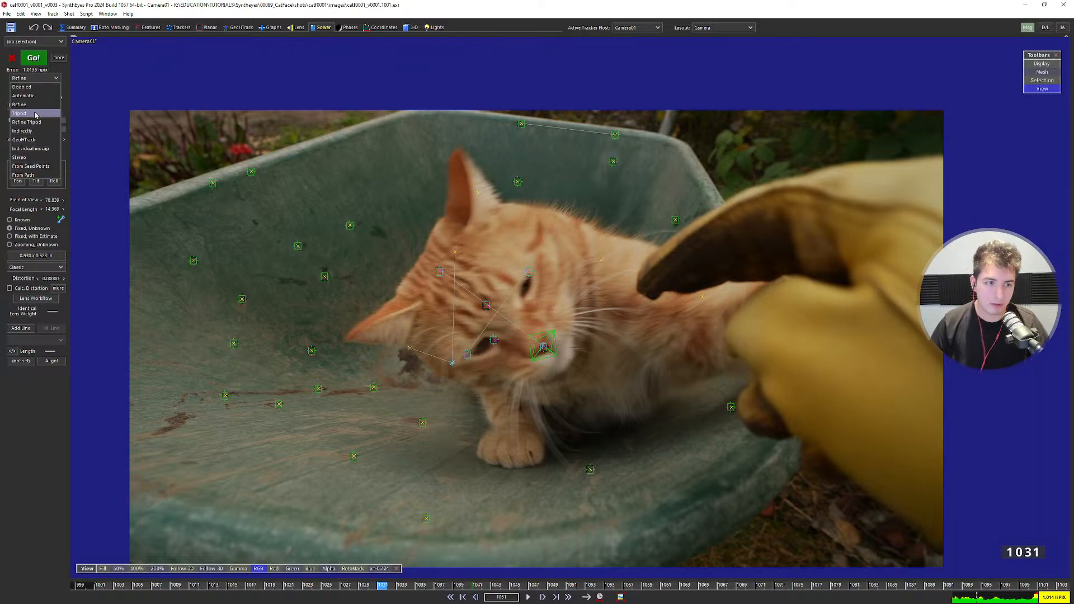
click(89, 108)
click(40, 80)
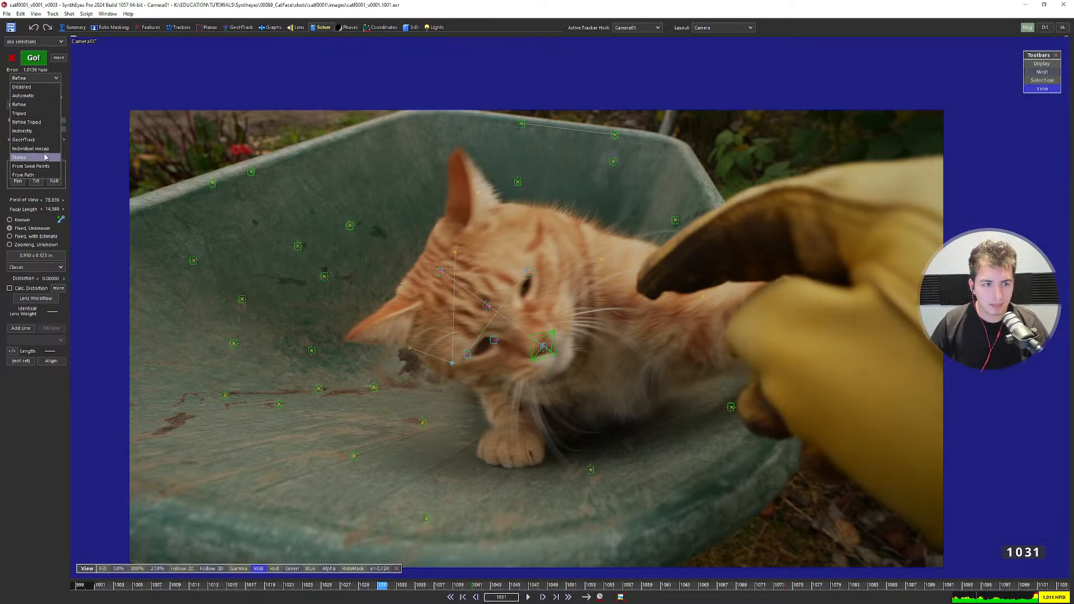
click(24, 96)
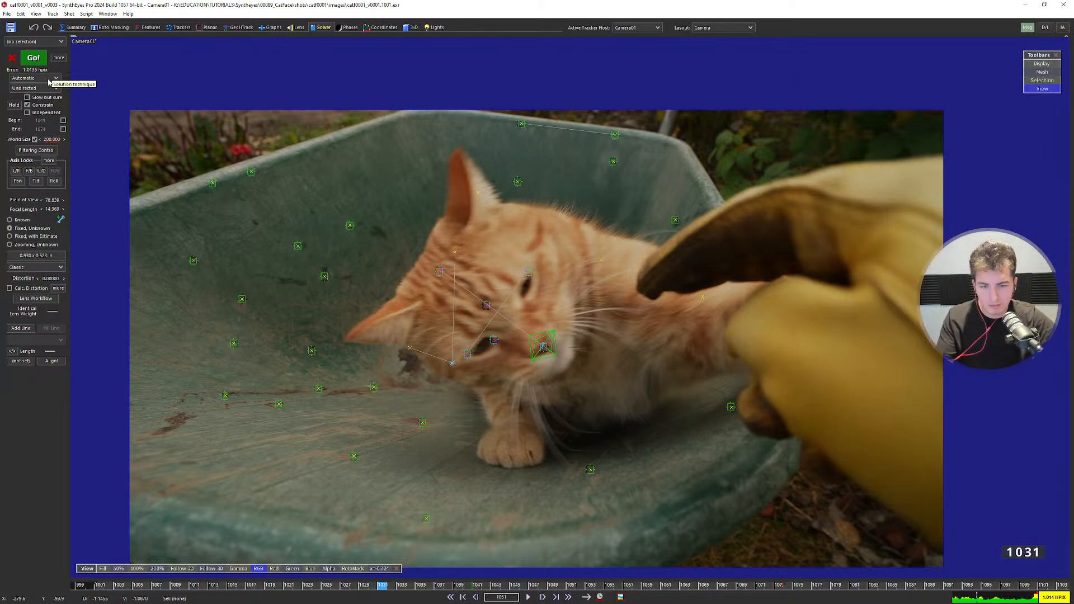
click(48, 79)
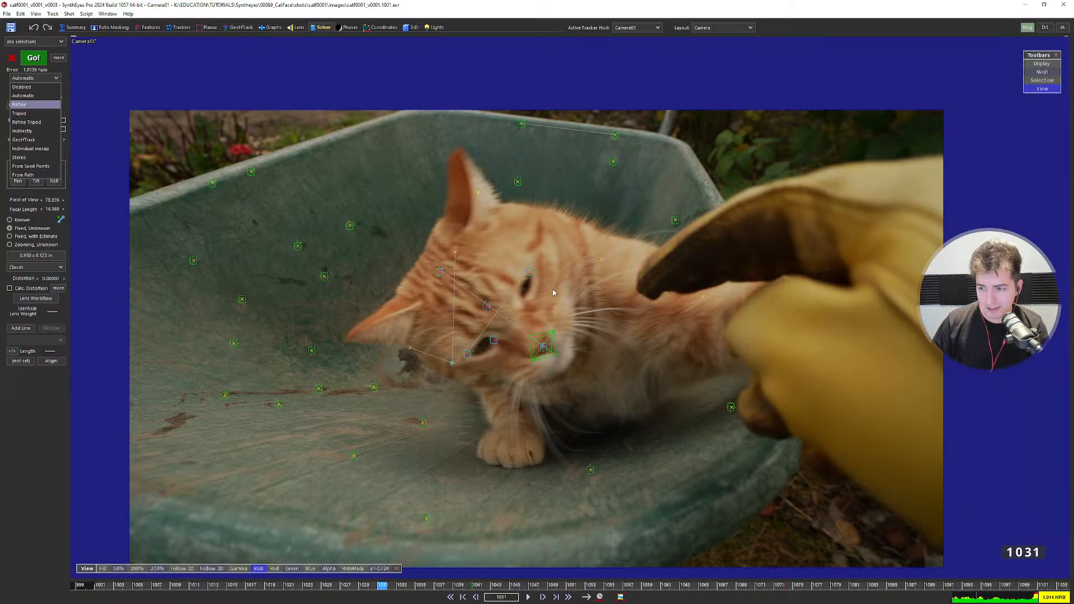
click(525, 269)
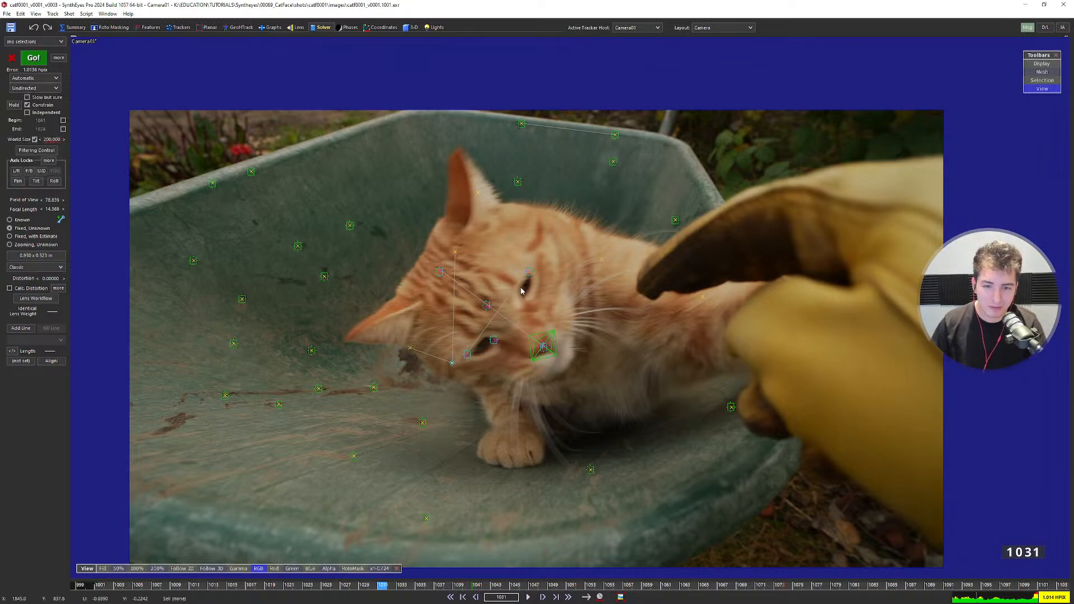
Scrub the shot from frame 1016 onward to check the tracking.
middle_drag(552, 299, 546, 264)
drag(232, 585, 390, 565)
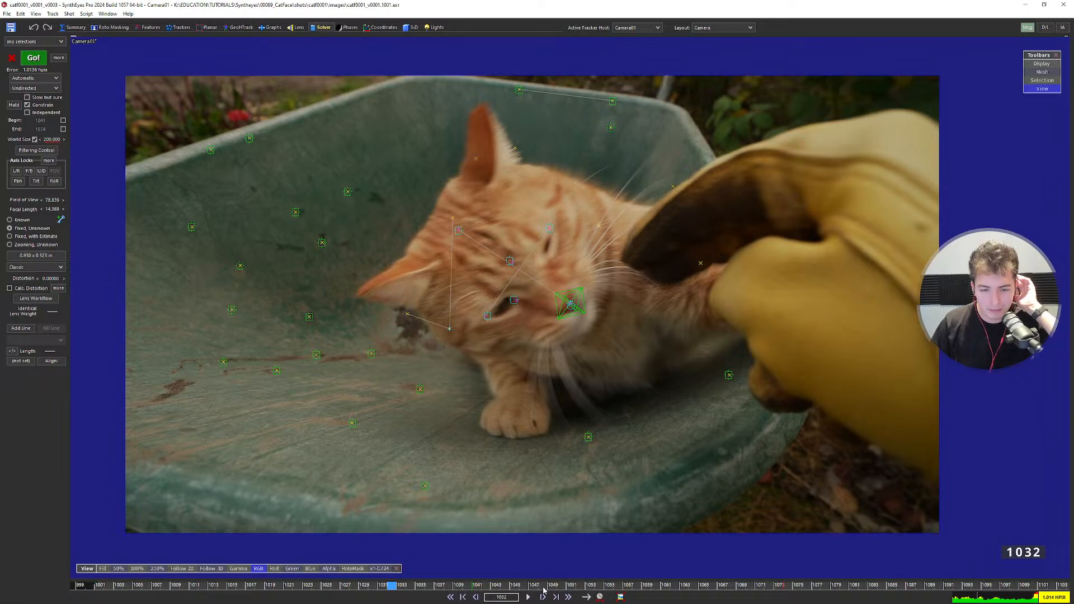
drag(541, 585, 172, 558)
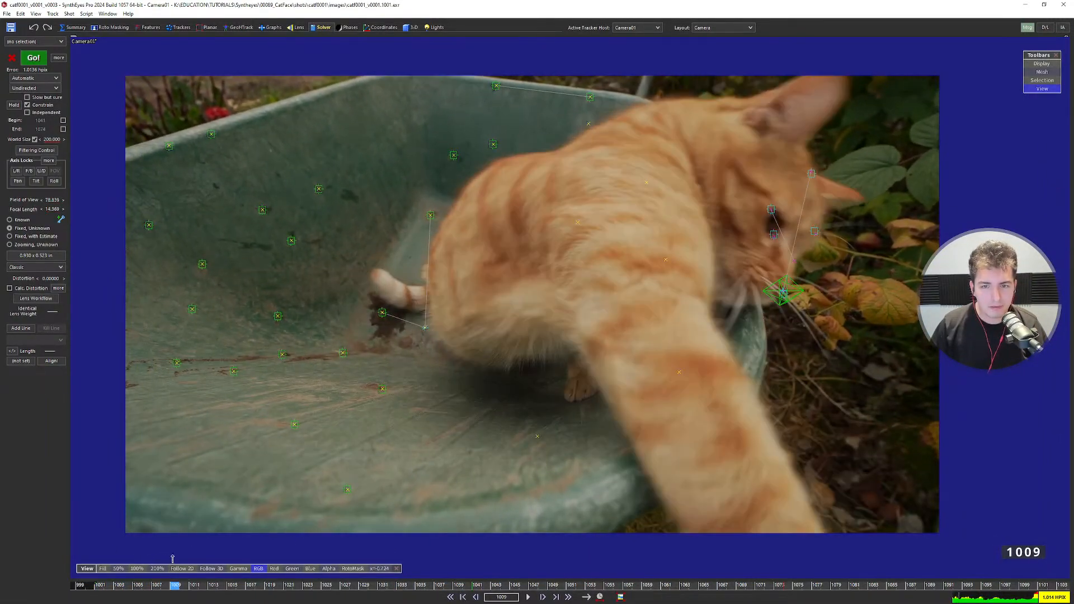
Select the two top-rim trackers and switch to the four-view layout, then clear the selection.
click(589, 98)
shift+click(494, 88)
key(7)
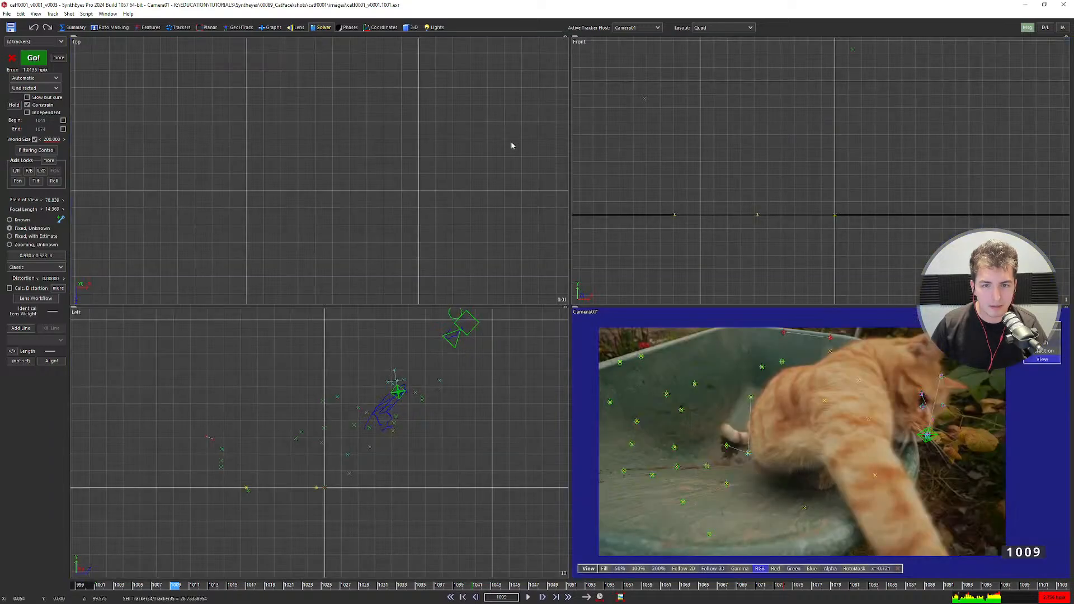
scroll(199, 448, up, 3)
scroll(212, 447, down, 2)
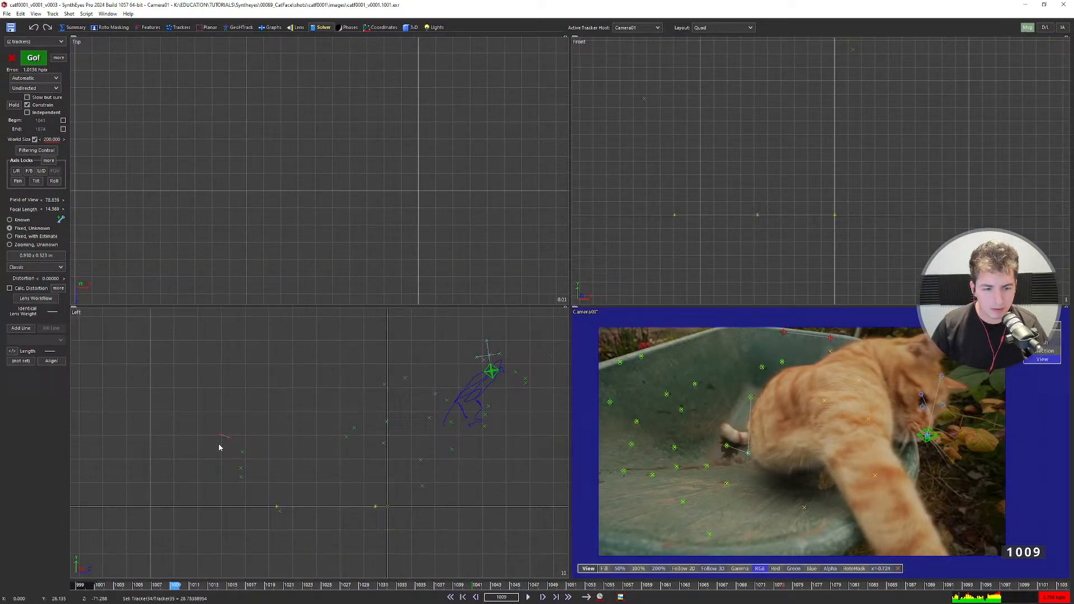
click(293, 456)
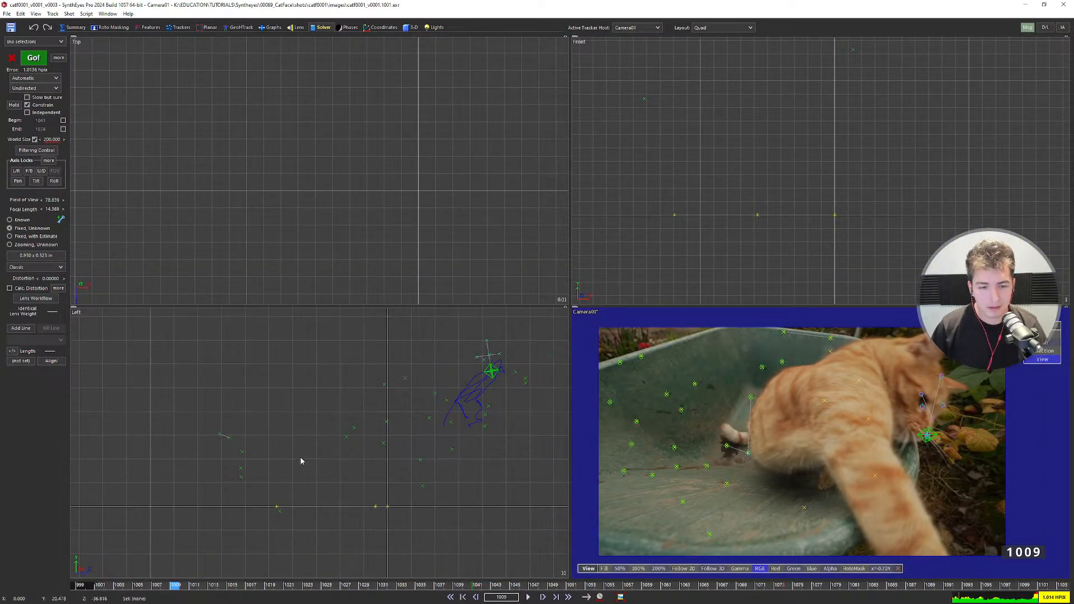
scroll(274, 475, down, 3)
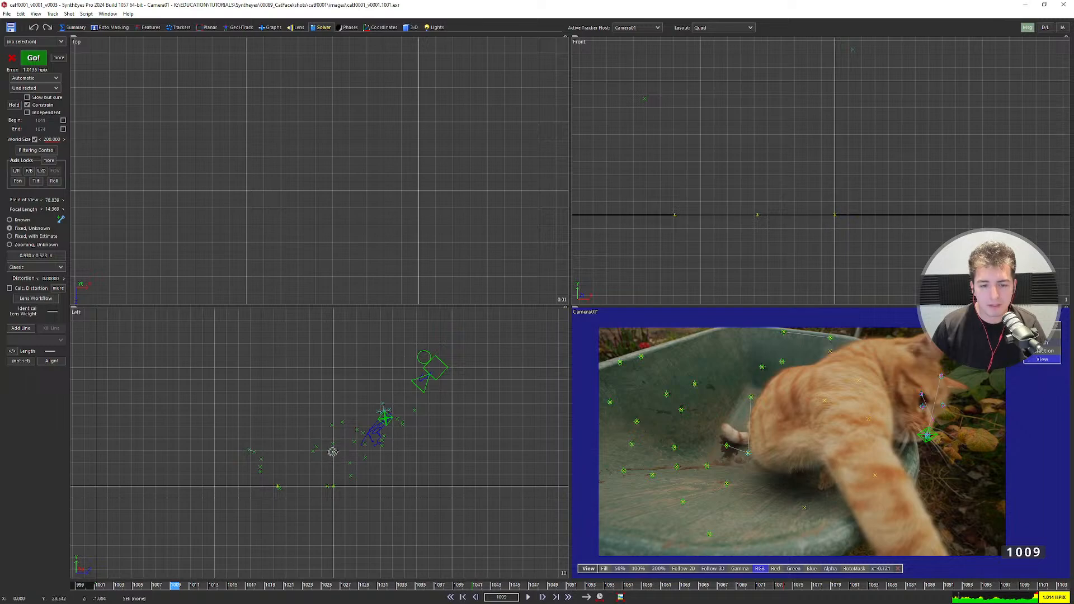
Select and deselect Tracker34, then lasso two trackers in the Left view.
click(829, 337)
scroll(828, 338, up, 3)
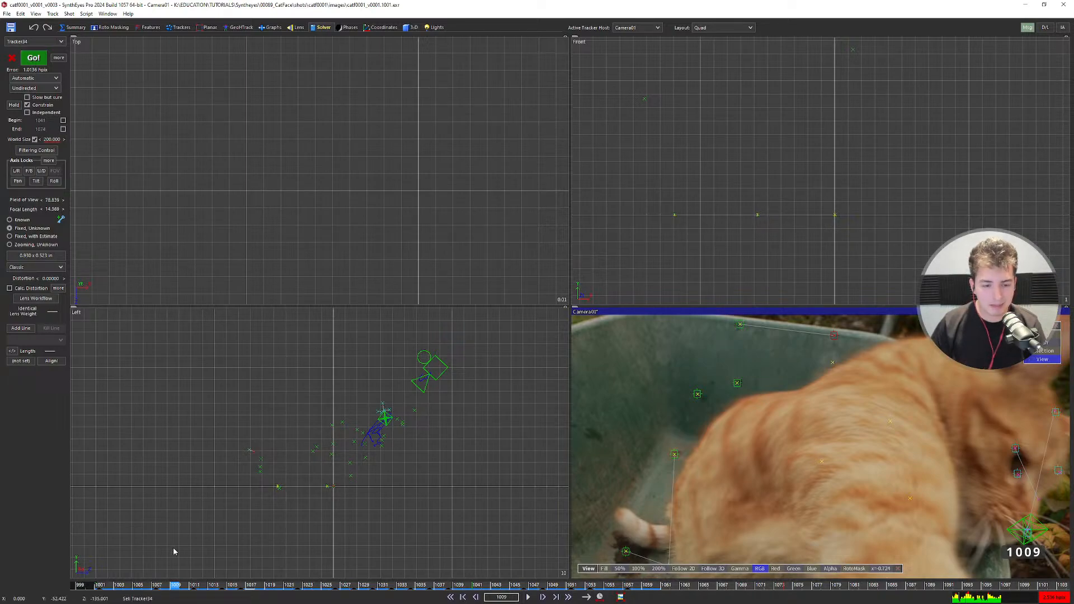
scroll(239, 484, up, 3)
click(768, 350)
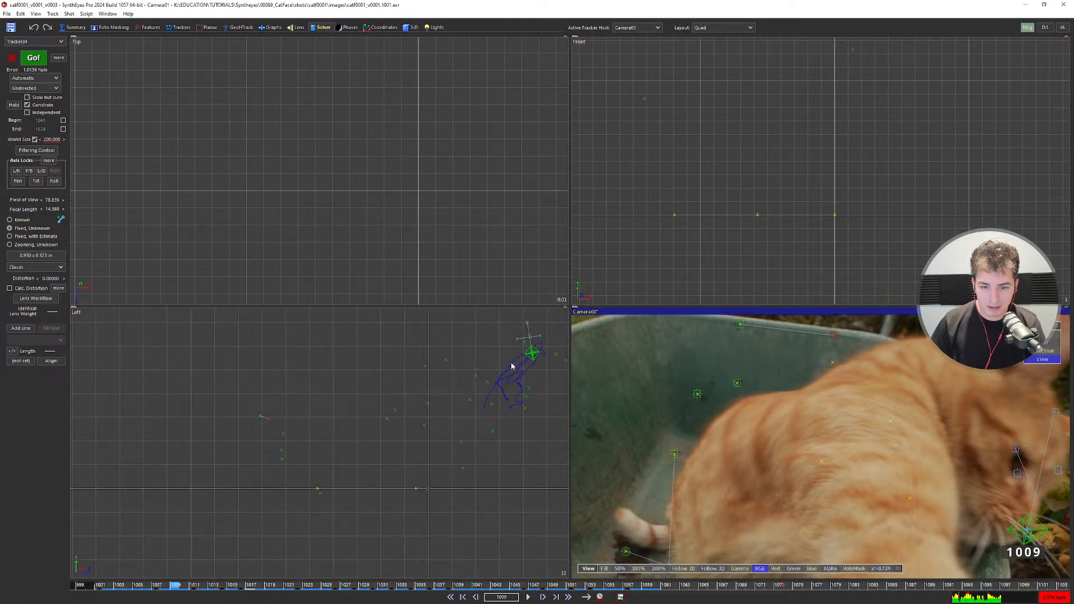
scroll(256, 434, up, 4)
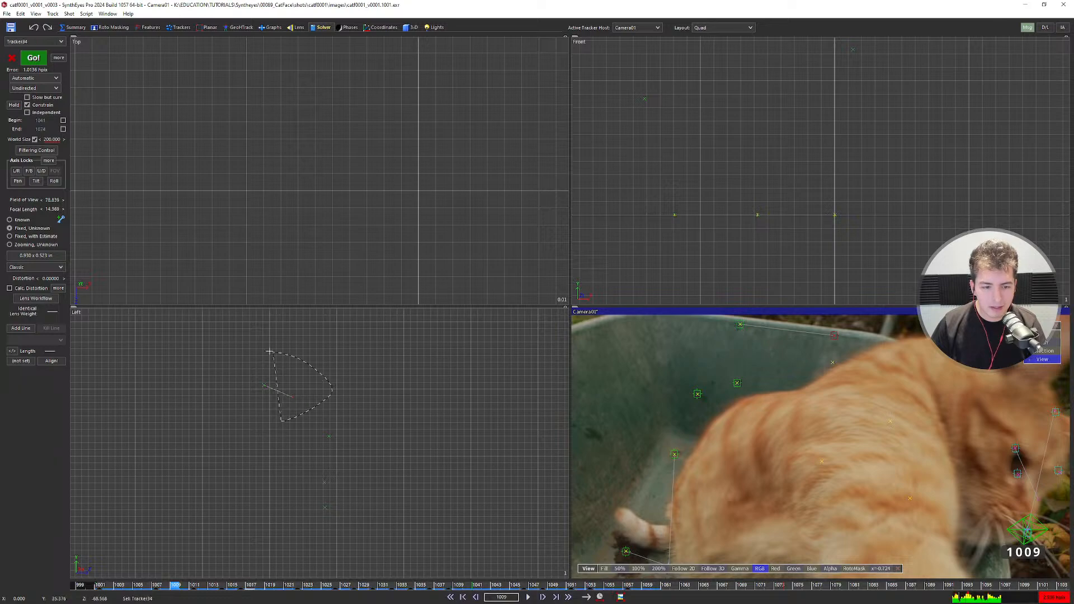
scroll(278, 403, up, 4)
drag(226, 425, 324, 352)
scroll(264, 372, down, 5)
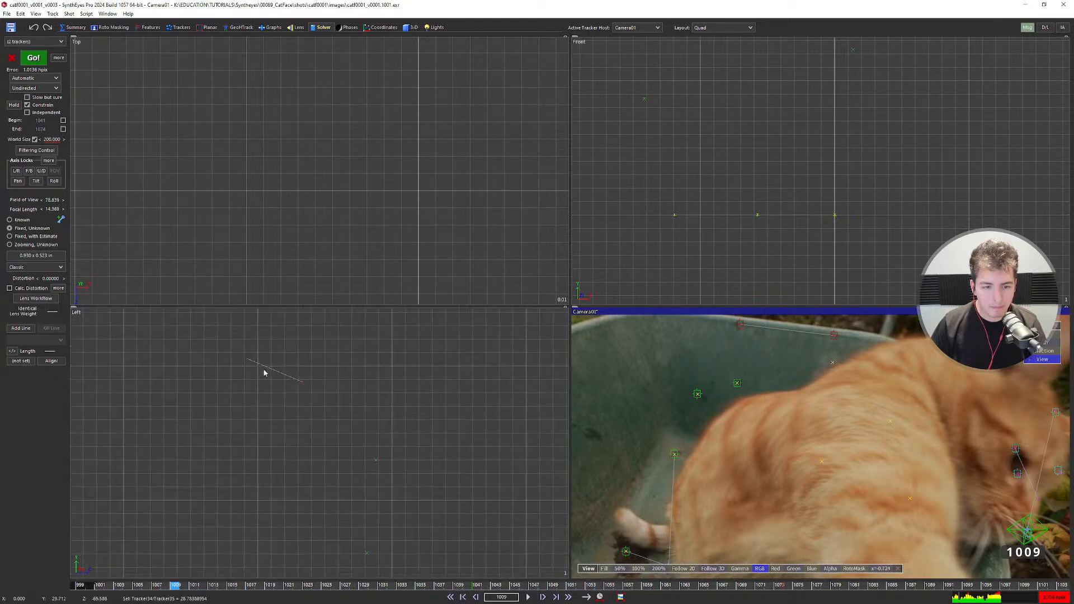
Return to the solver controls and pan the Left view to frame the camera path.
click(177, 28)
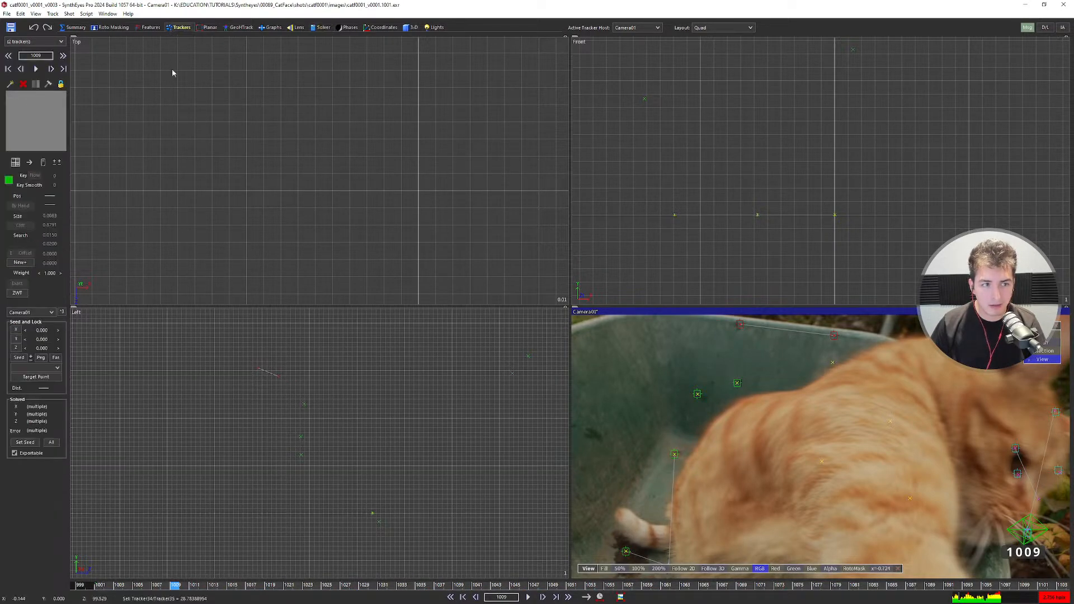
click(323, 28)
scroll(244, 207, down, 5)
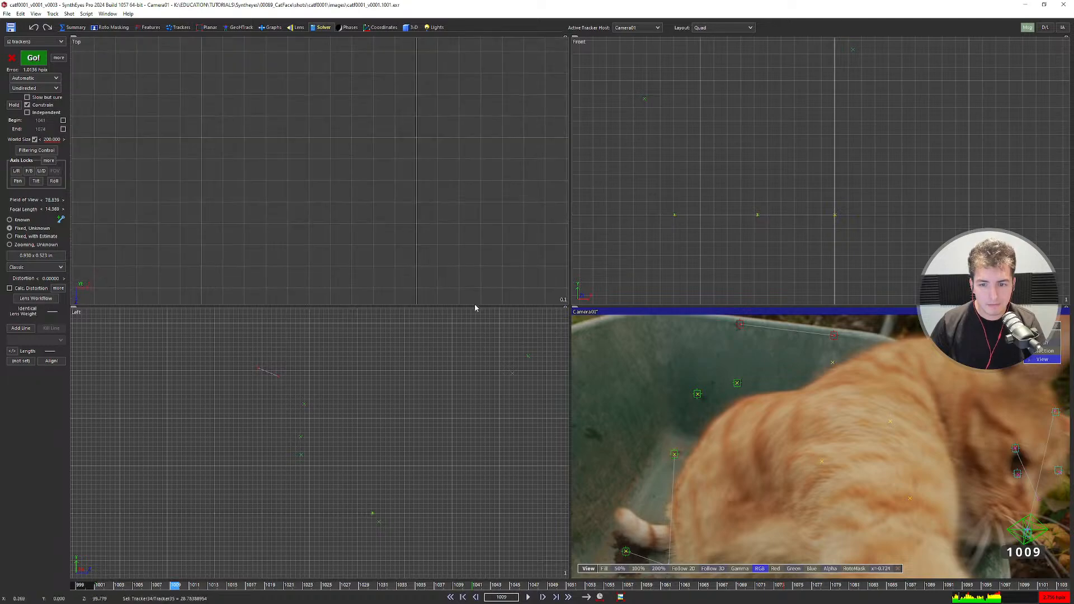
scroll(604, 376, down, 3)
scroll(283, 391, up, 5)
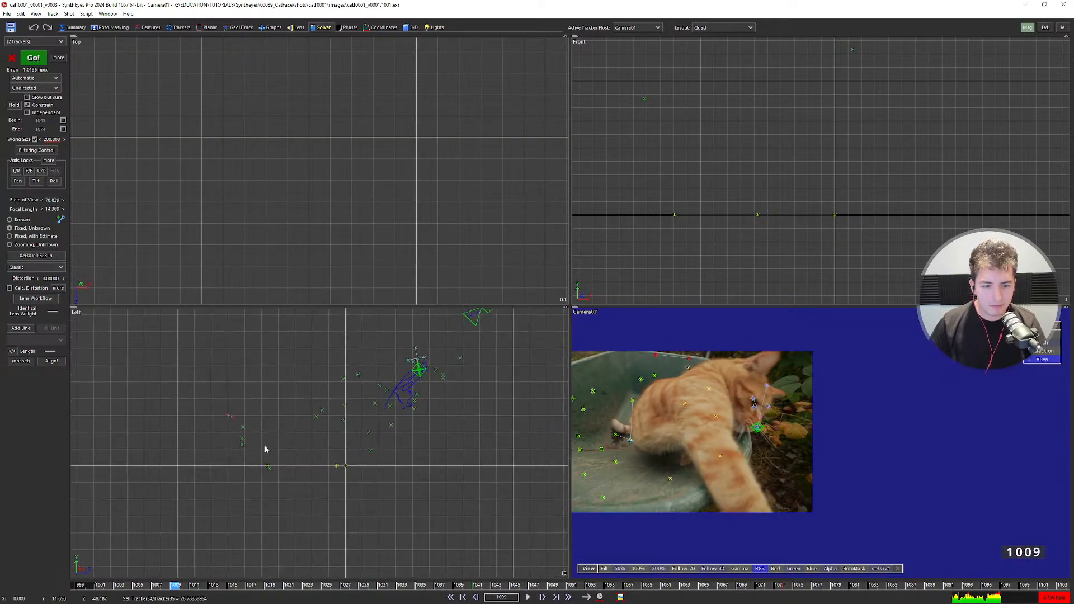
middle_drag(233, 414, 178, 446)
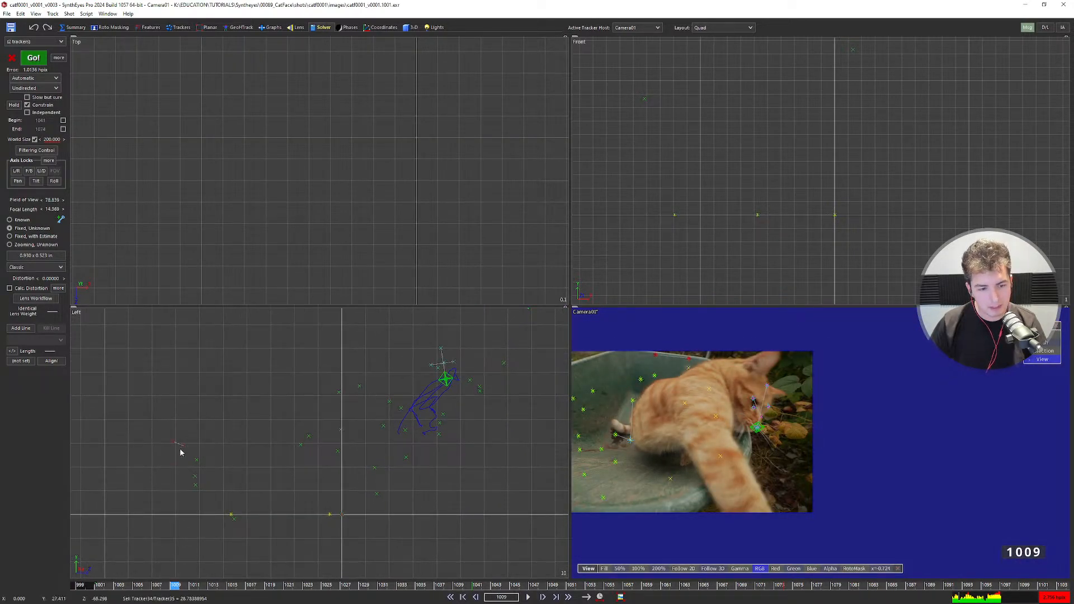
Re-solve, undo the failed result, rerun the solve with F9 and move its Cancelled log aside.
key(shift+g)
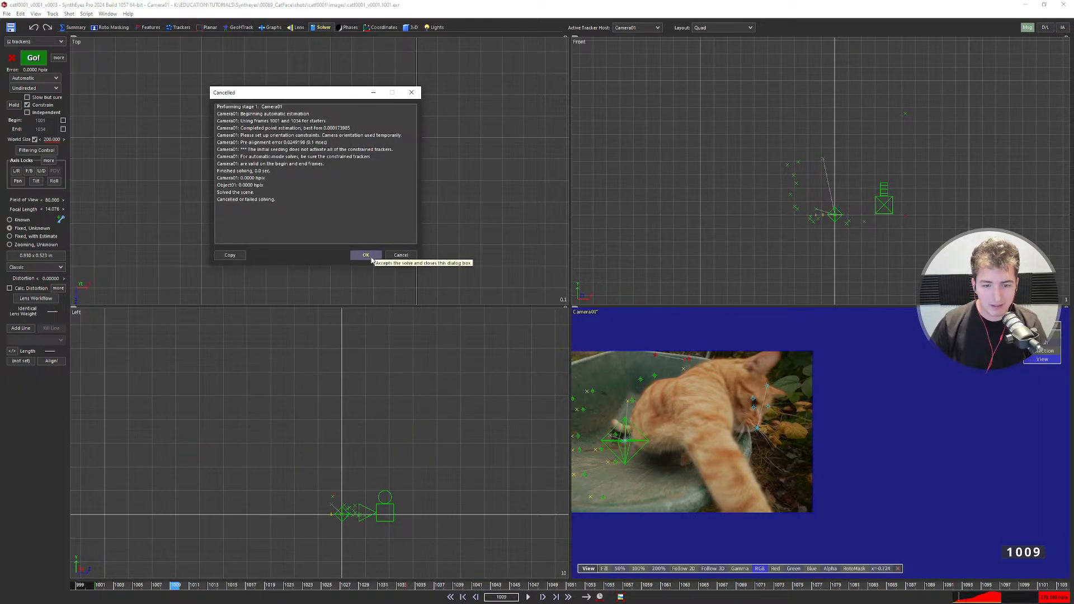
click(366, 255)
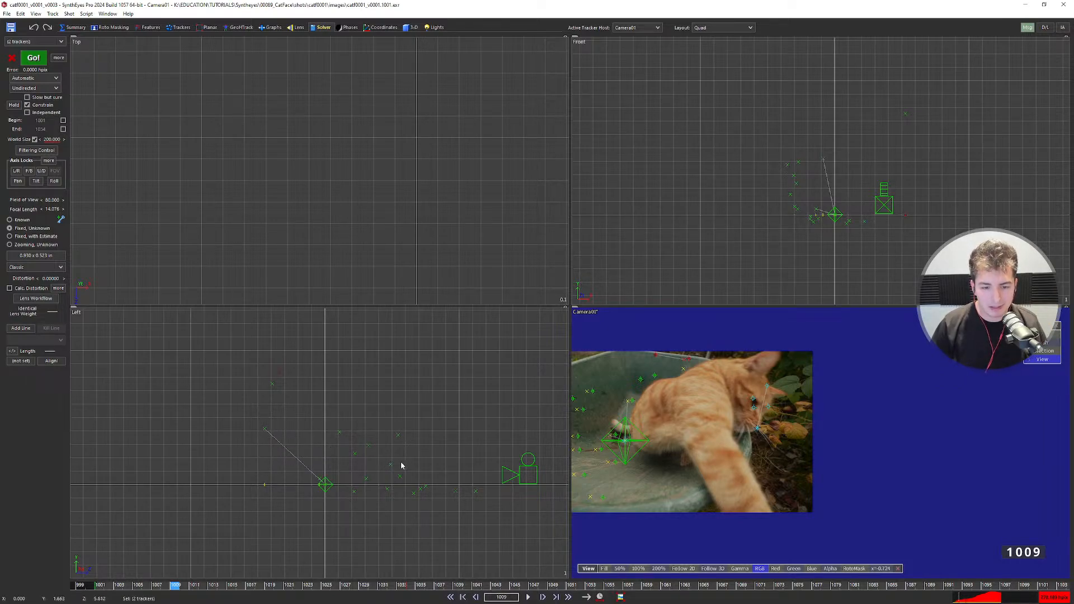
scroll(378, 471, down, 7)
key(ctrl+z)
scroll(359, 464, down, 5)
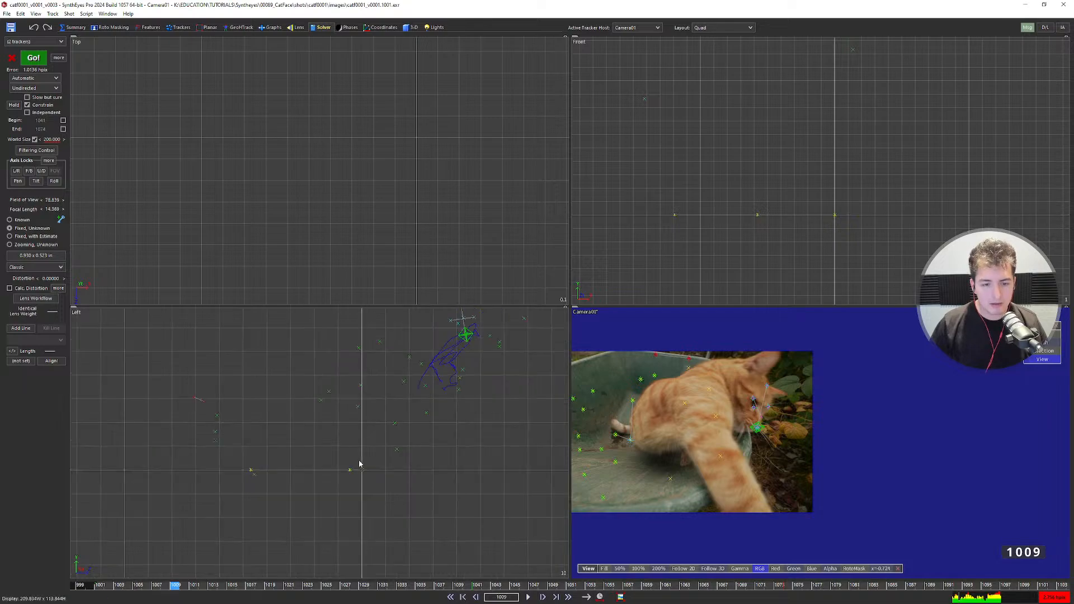
middle_drag(349, 478, 341, 517)
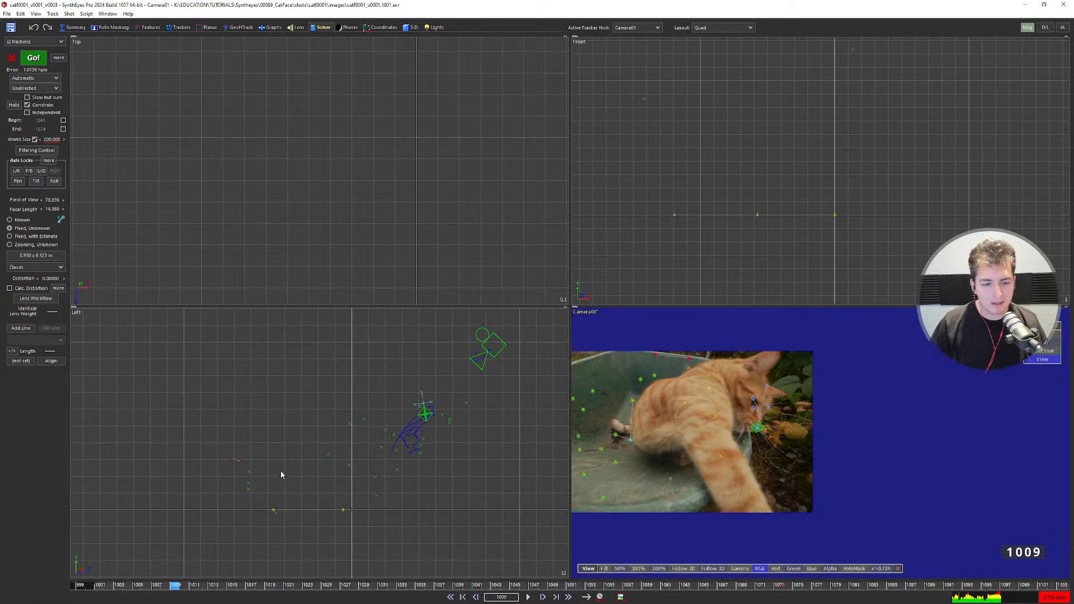
key(F9)
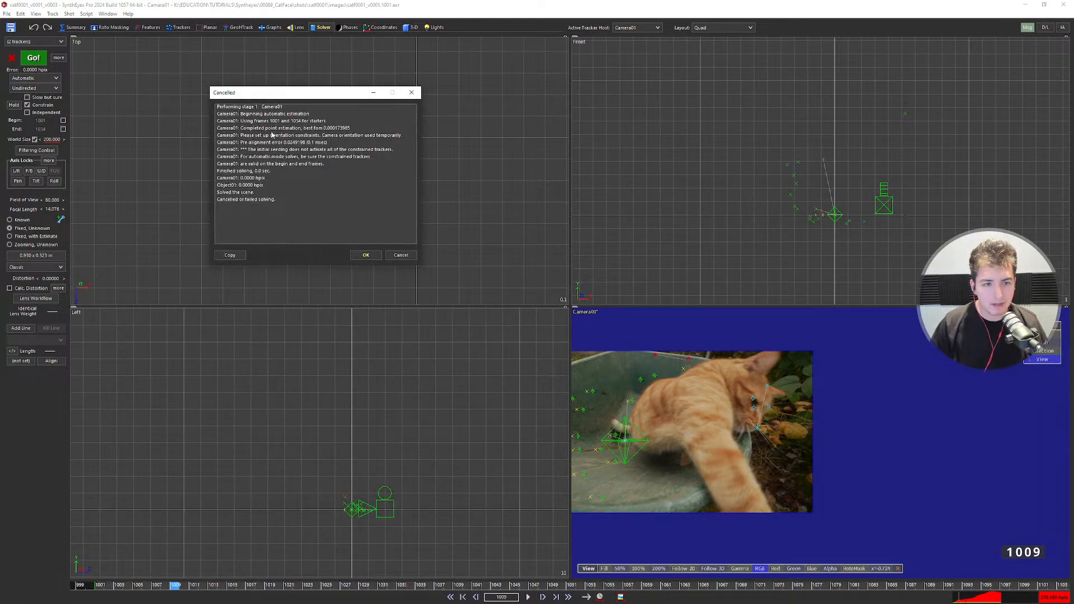
drag(267, 94, 370, 83)
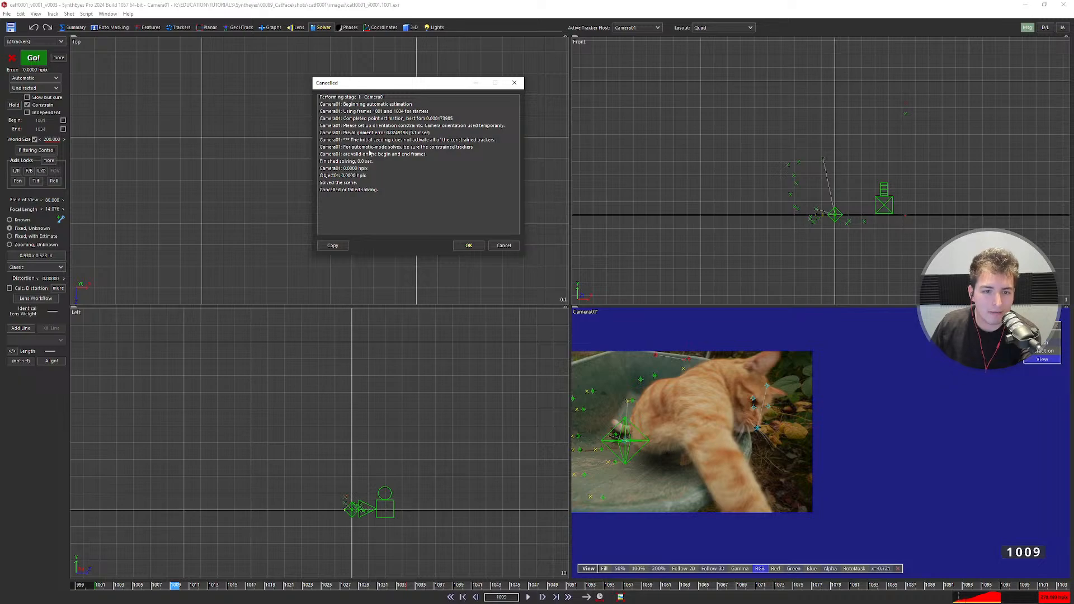
Cancel the solve in the log to restore the 1.0136 hpix solution and recentre the Left view.
click(501, 246)
scroll(249, 484, up, 2)
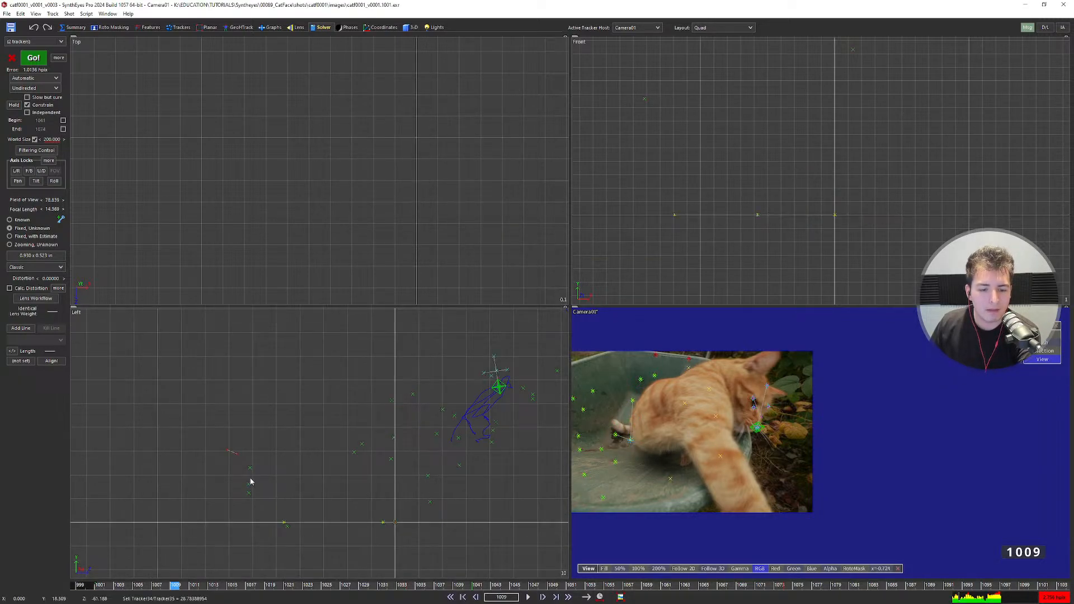
middle_drag(250, 481, 251, 455)
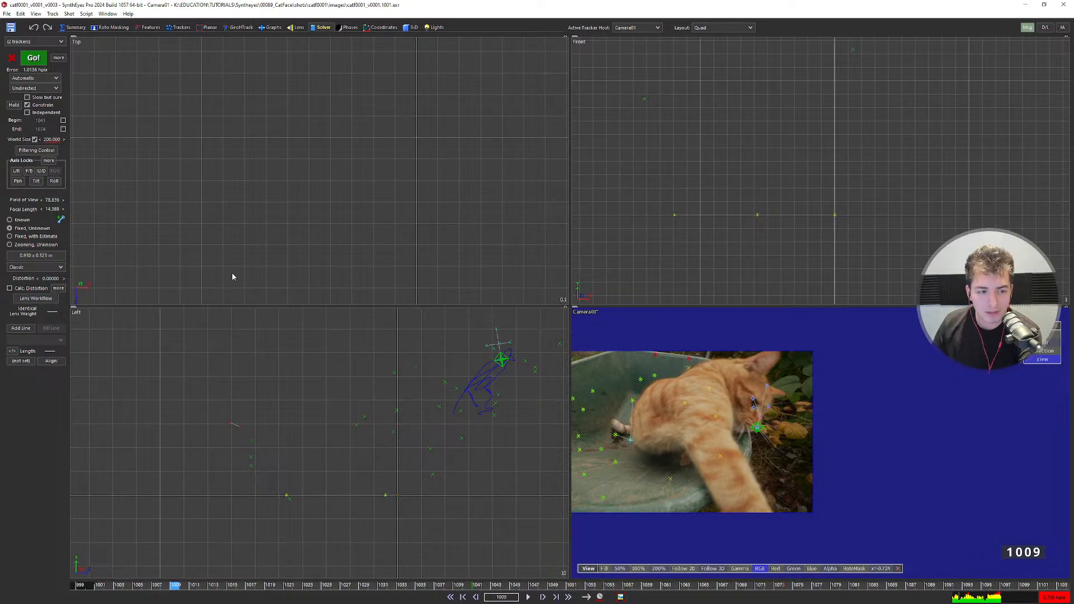
Pick Tracker35, then Tracker34, in the camera view and show Tracker34's tracker controls.
click(669, 365)
scroll(656, 359, up, 3)
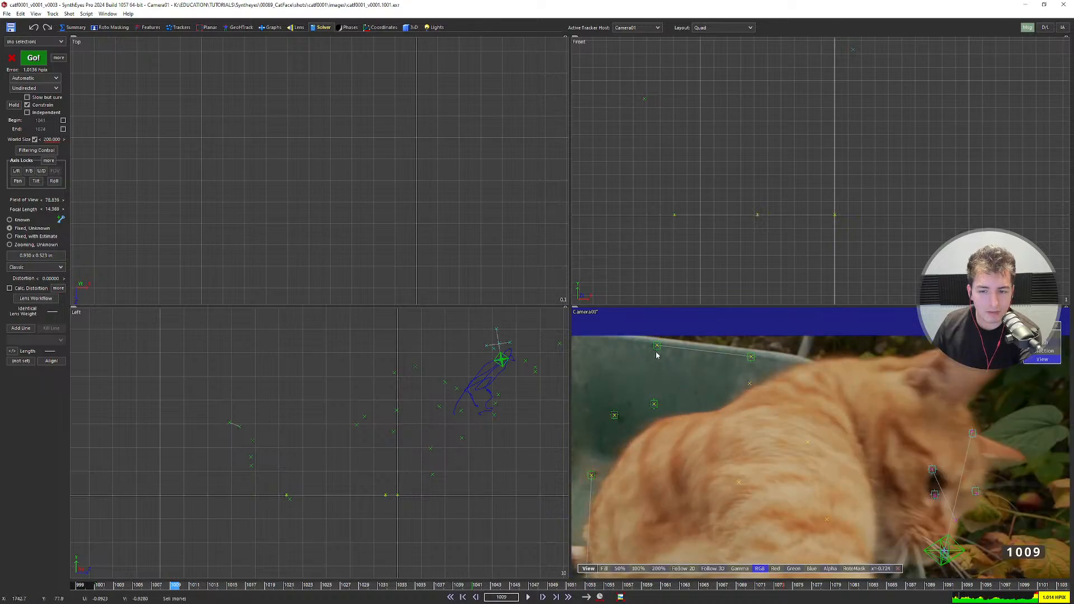
click(656, 346)
click(751, 356)
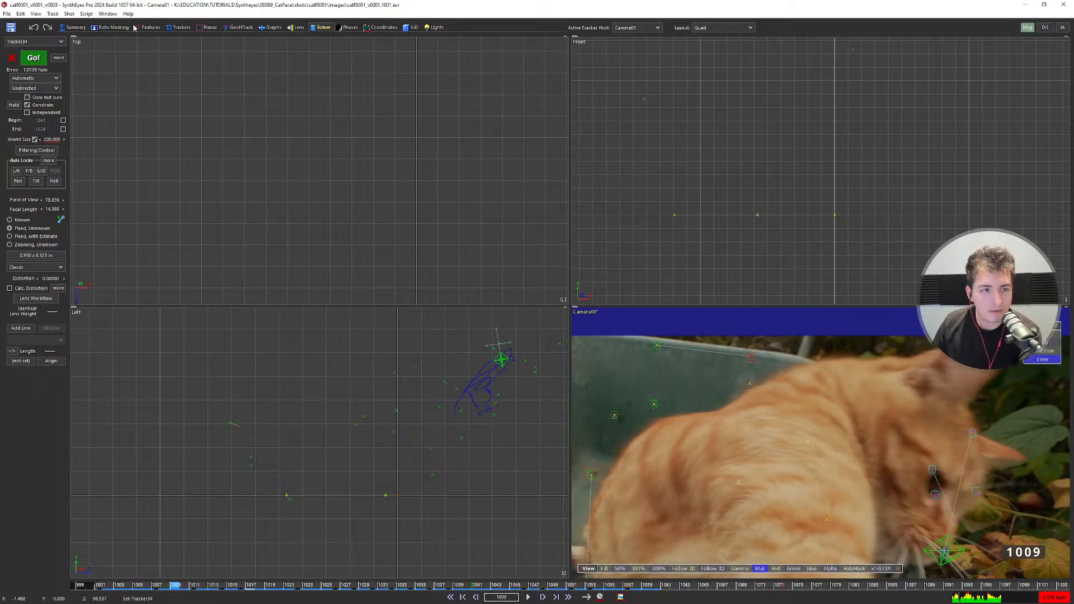
click(170, 28)
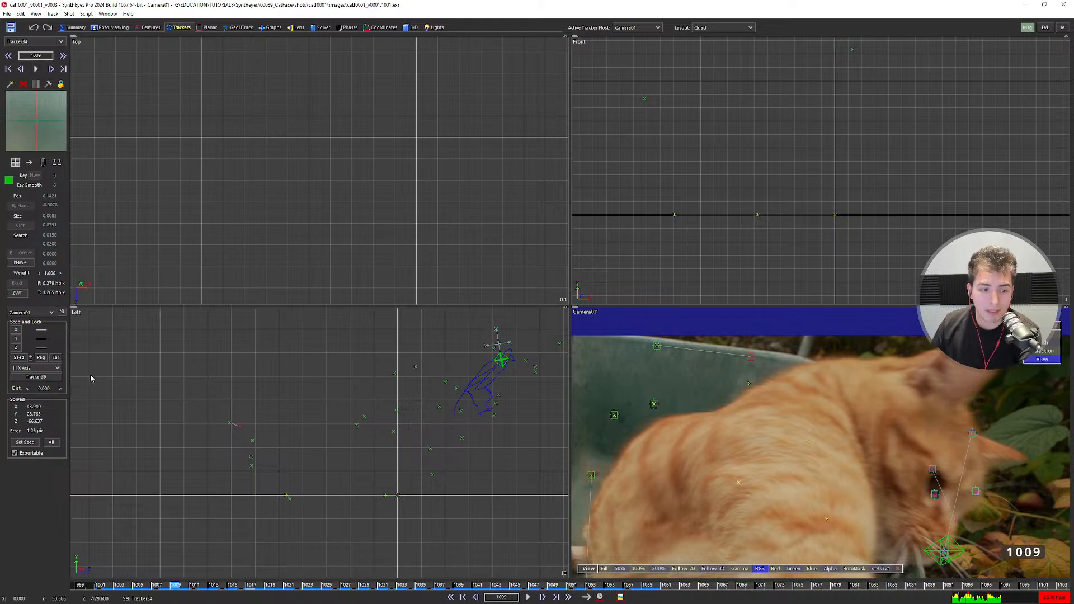
Open the target tracker choice for Tracker35 and cancel without changes.
click(56, 379)
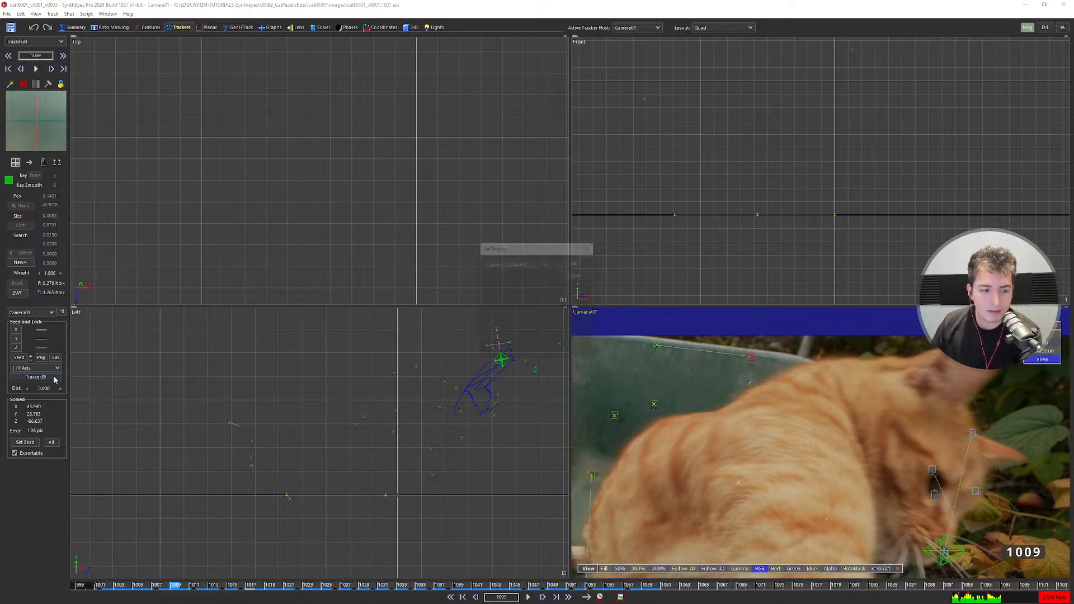
click(528, 268)
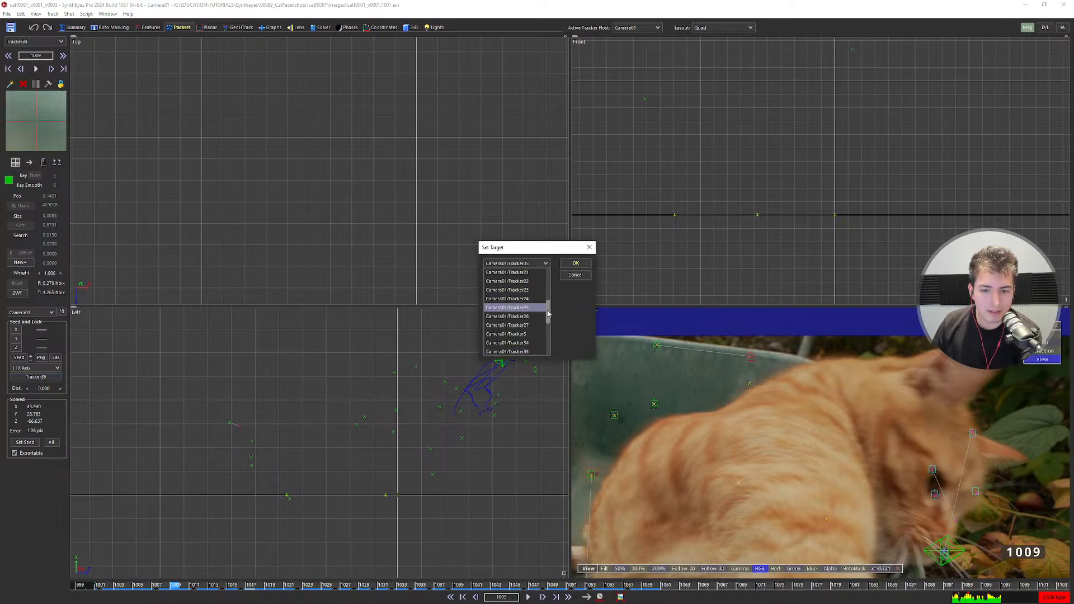
drag(548, 311, 551, 276)
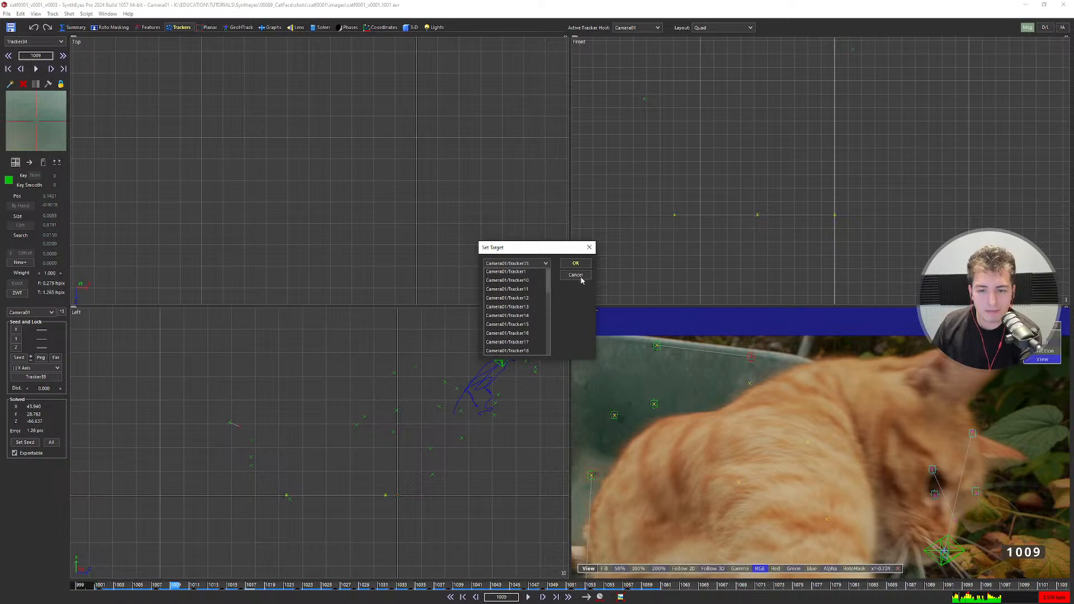
click(579, 277)
click(583, 279)
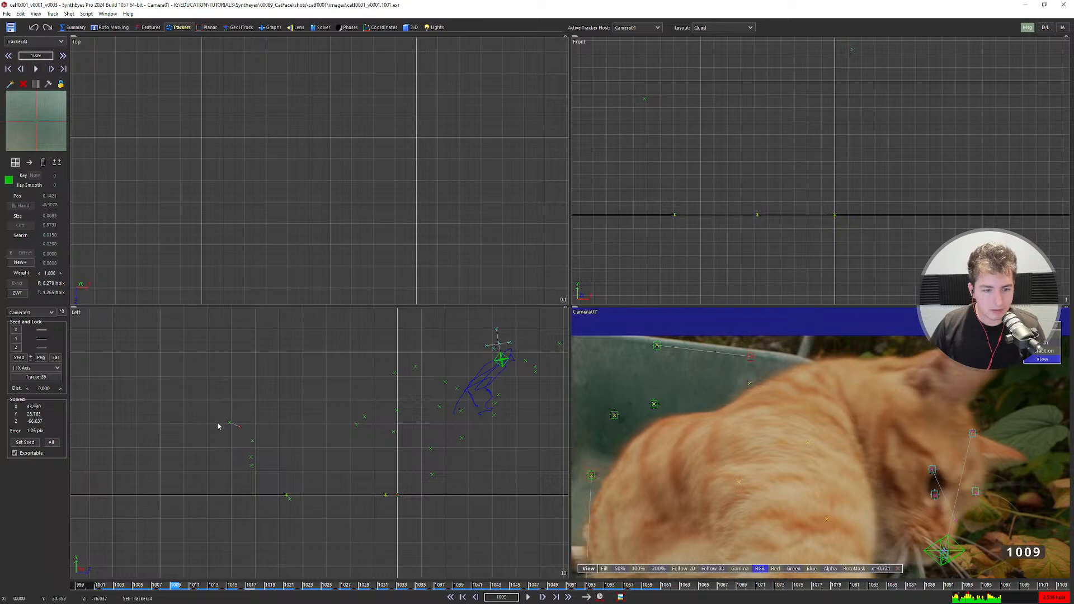
Select Tracker11 to inspect its solve.
scroll(643, 387, down, 2)
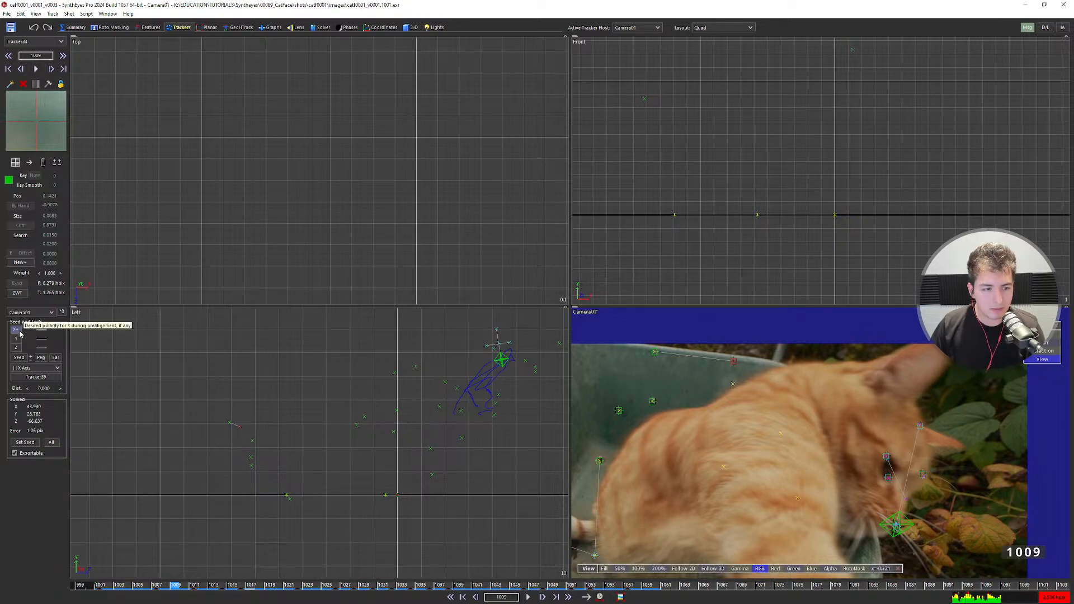
scroll(818, 382, down, 2)
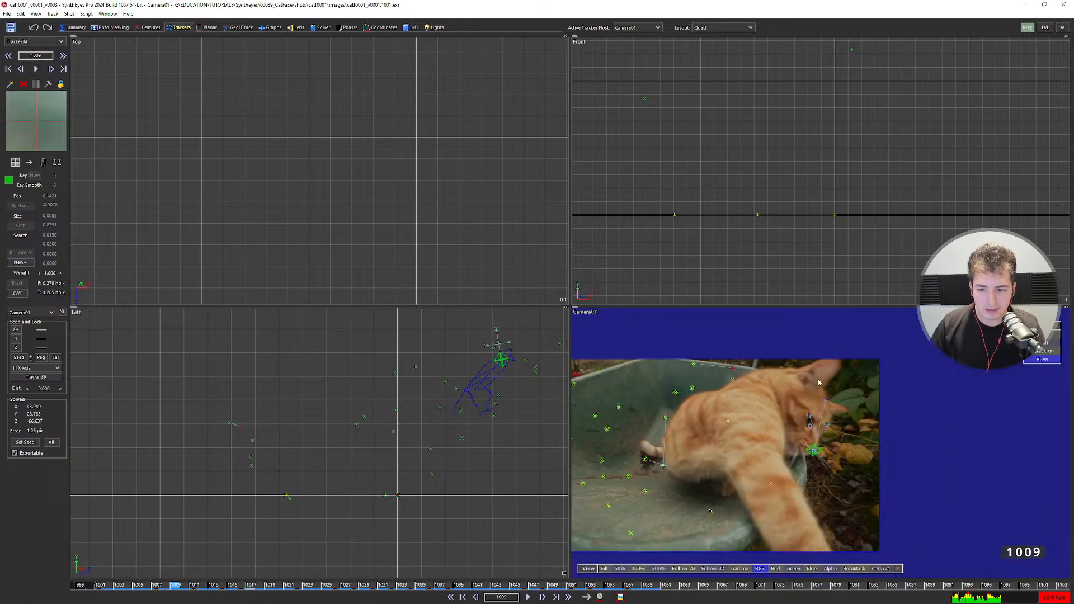
scroll(778, 370, up, 4)
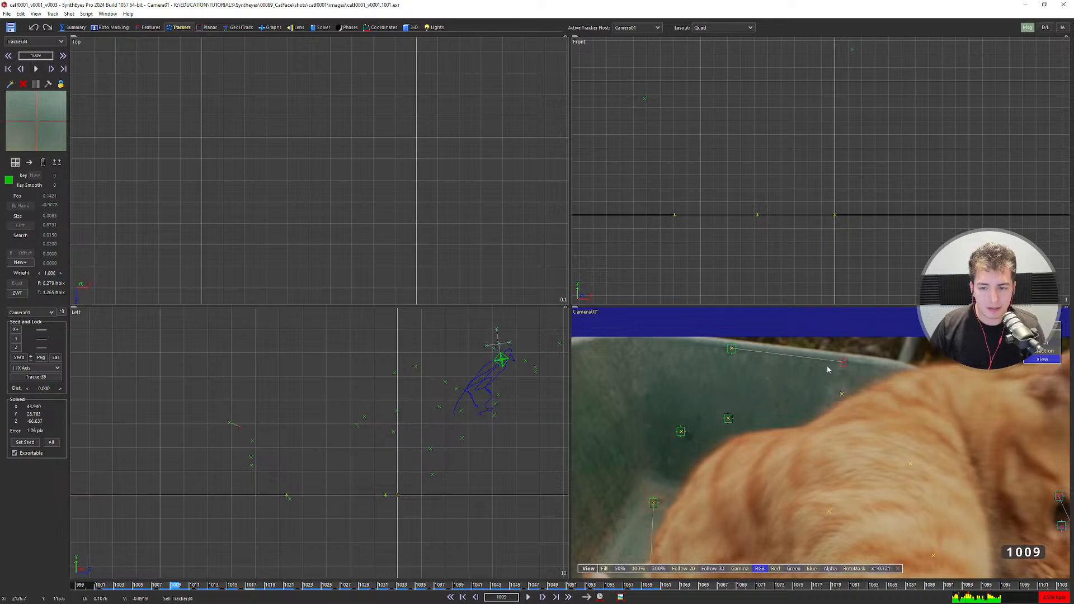
scroll(779, 362, down, 4)
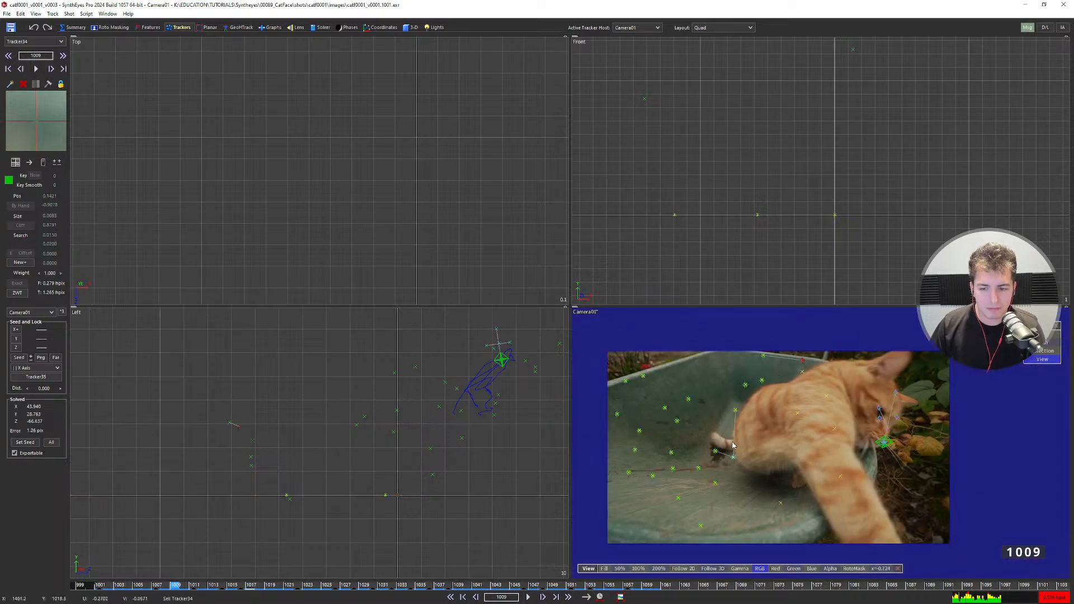
scroll(779, 379, up, 2)
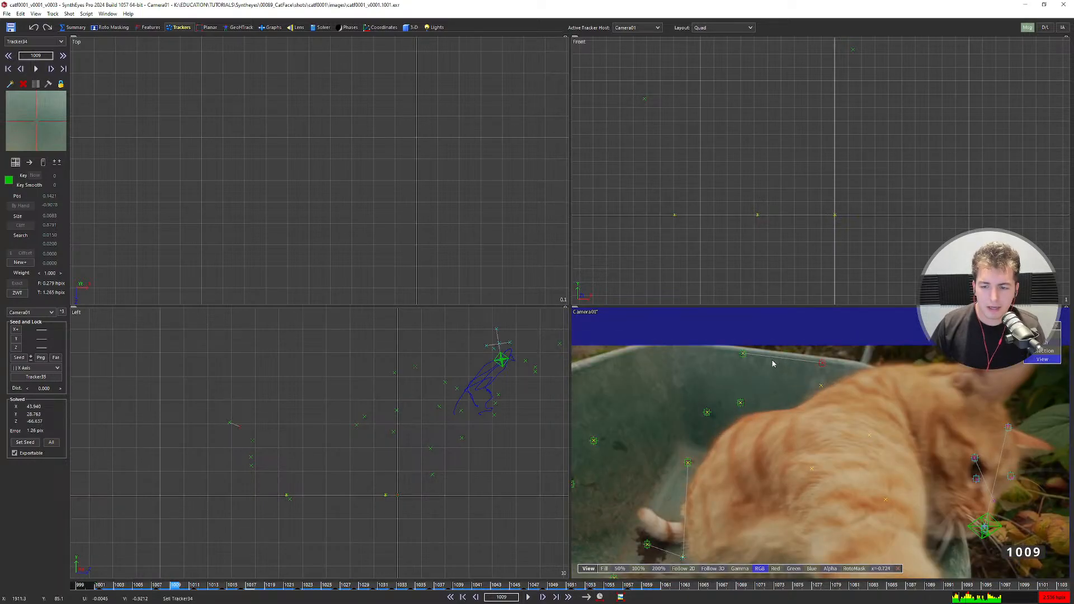
scroll(761, 408, up, 3)
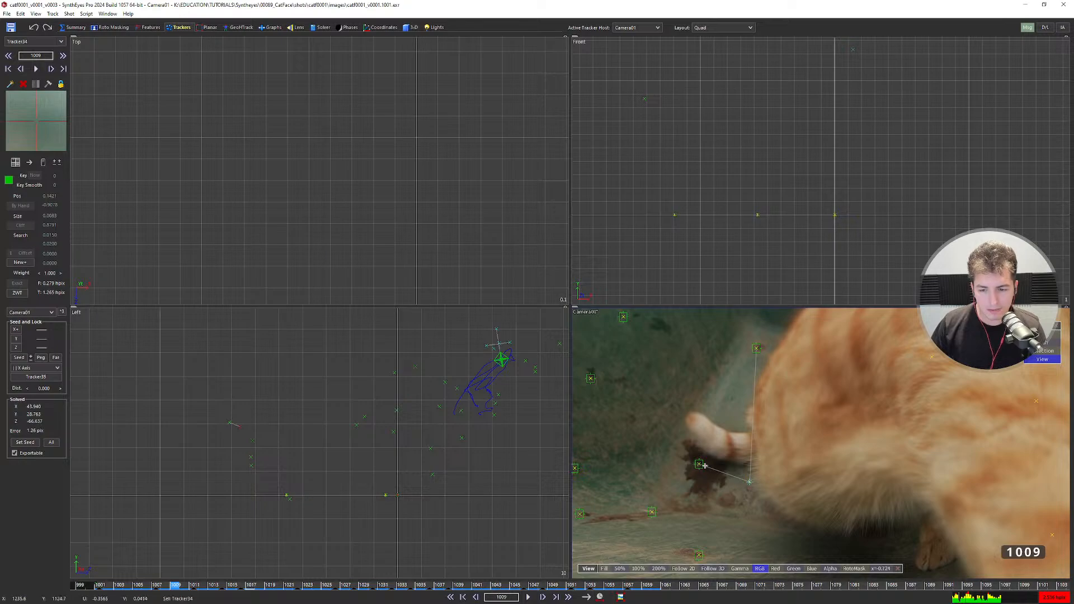
click(702, 464)
mouse_move(701, 464)
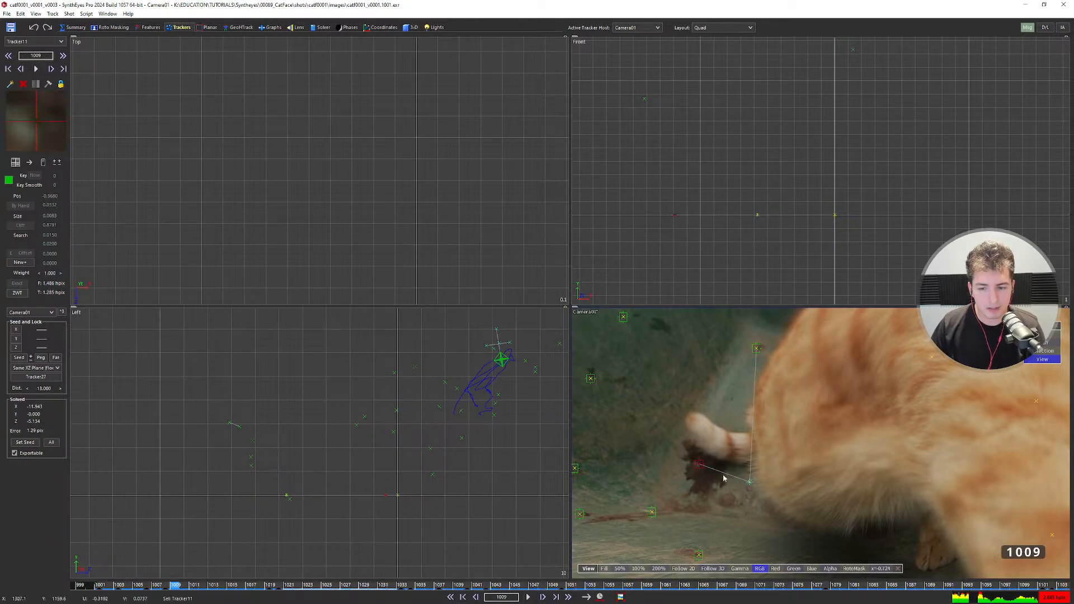
Lasso the linked Tracker34 and Tracker35 pair, then clear the selection.
scroll(781, 425, down, 3)
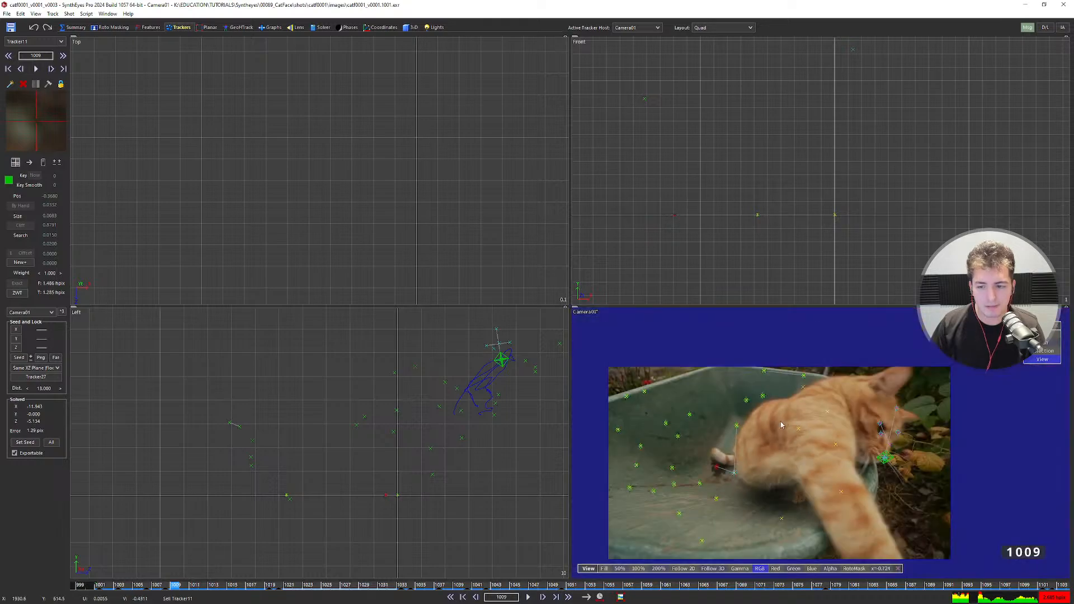
scroll(240, 431, up, 5)
drag(218, 400, 264, 430)
click(266, 411)
scroll(266, 417, down, 5)
scroll(326, 437, down, 4)
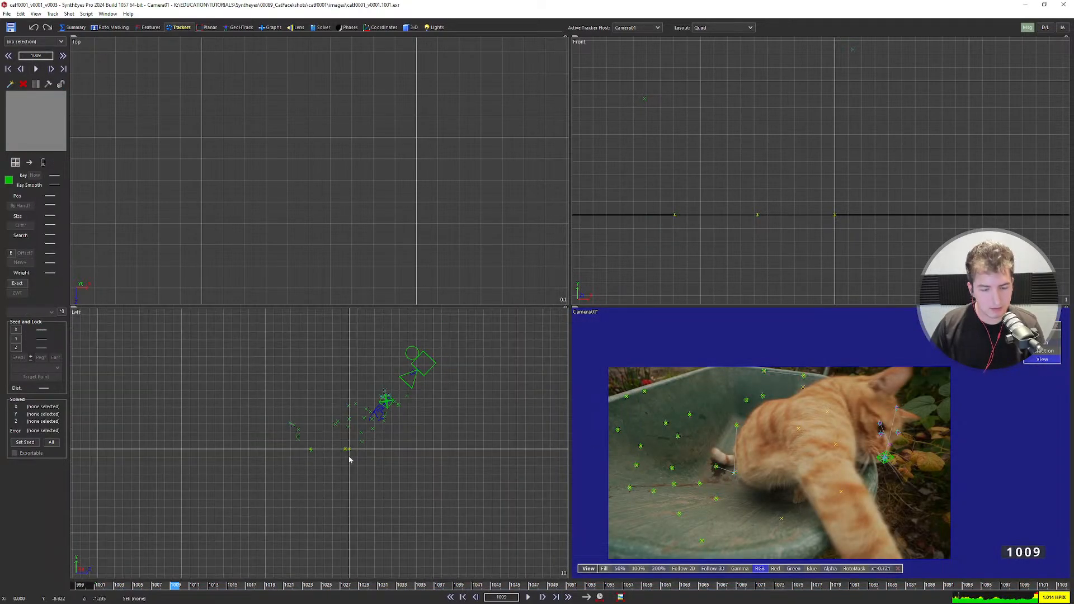
Re-solve and accept with OK, then show only the full camera view centred on the cat.
key(shift+g)
click(468, 246)
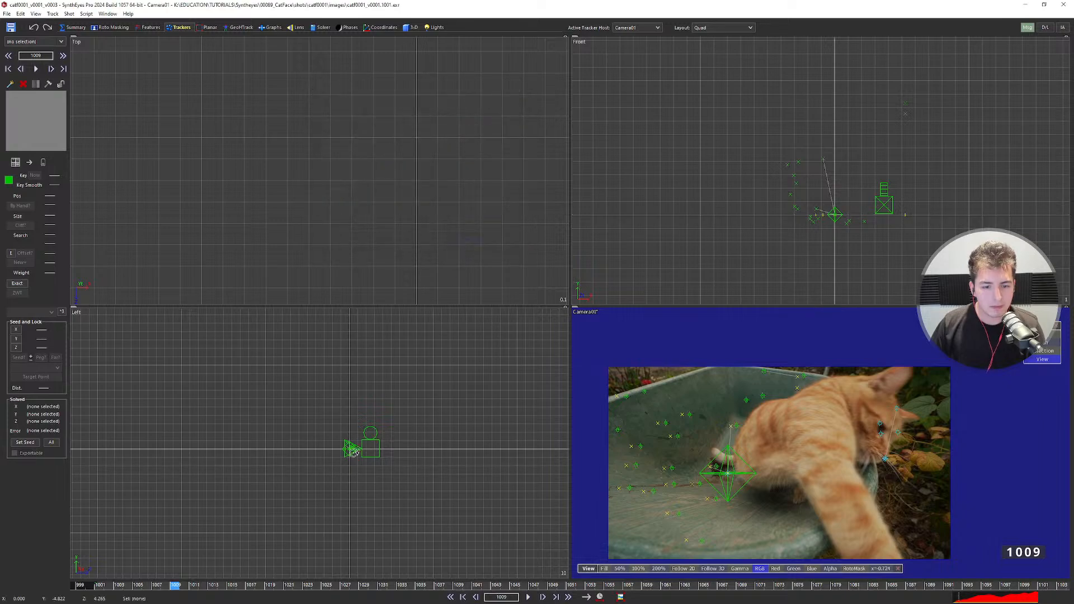
scroll(336, 429, up, 4)
scroll(336, 426, down, 5)
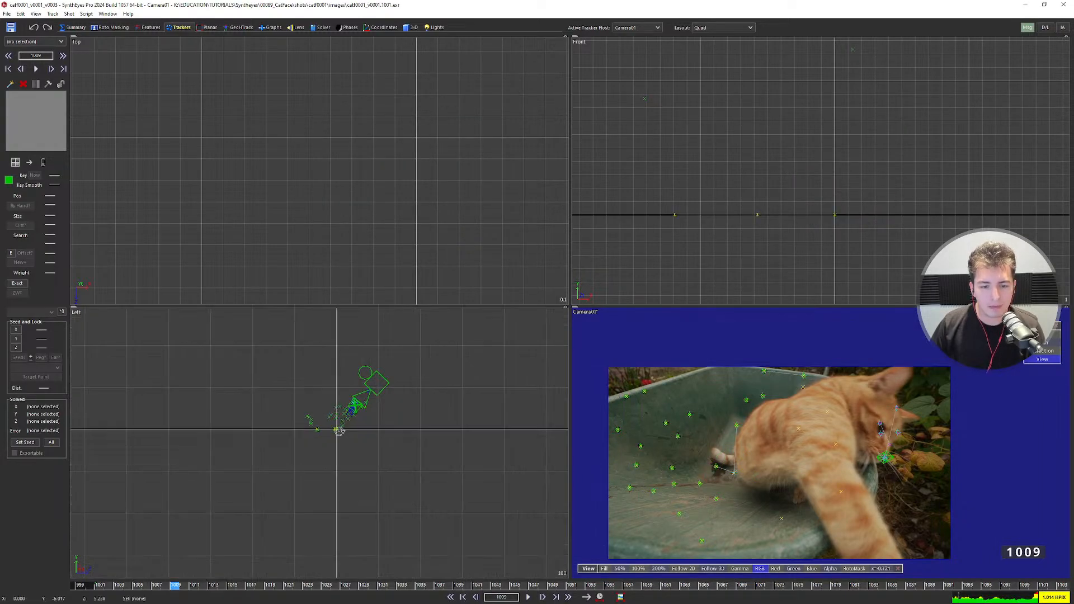
key(5)
middle_drag(459, 419, 496, 415)
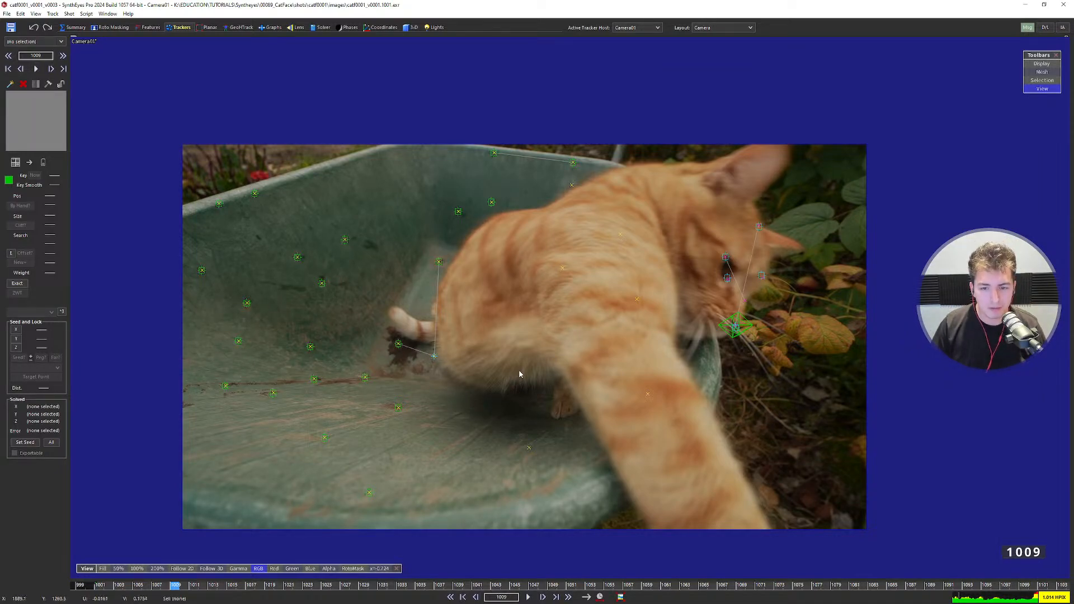
Play the shot to frame 1044 and inspect Tracker10 on the wheelbarrow and Tracker11 near the stain.
scroll(521, 369, up, 1)
middle_drag(522, 362, 529, 333)
key(space)
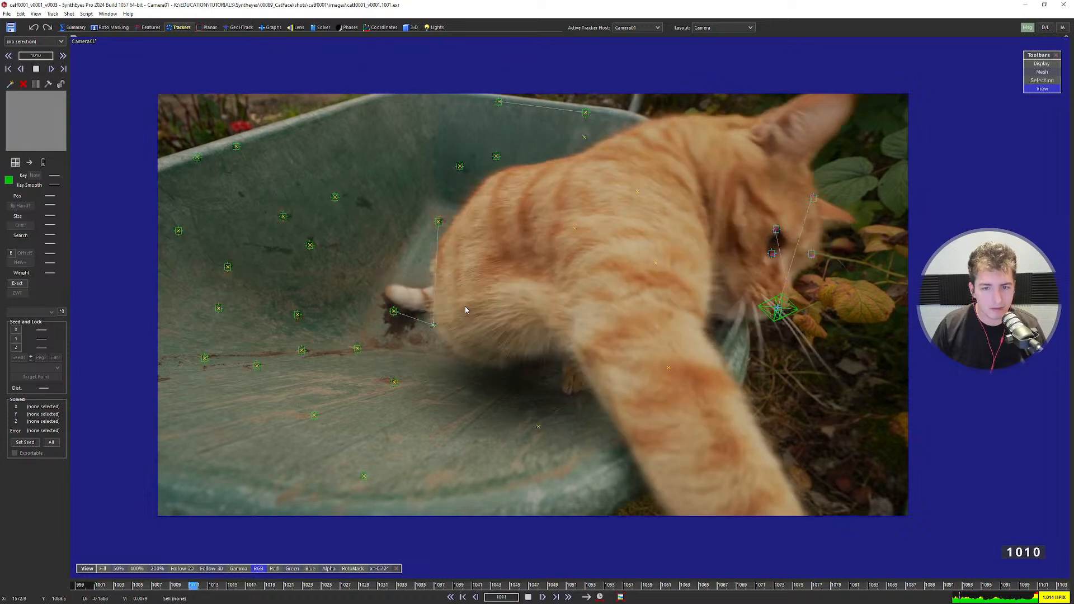
key(space)
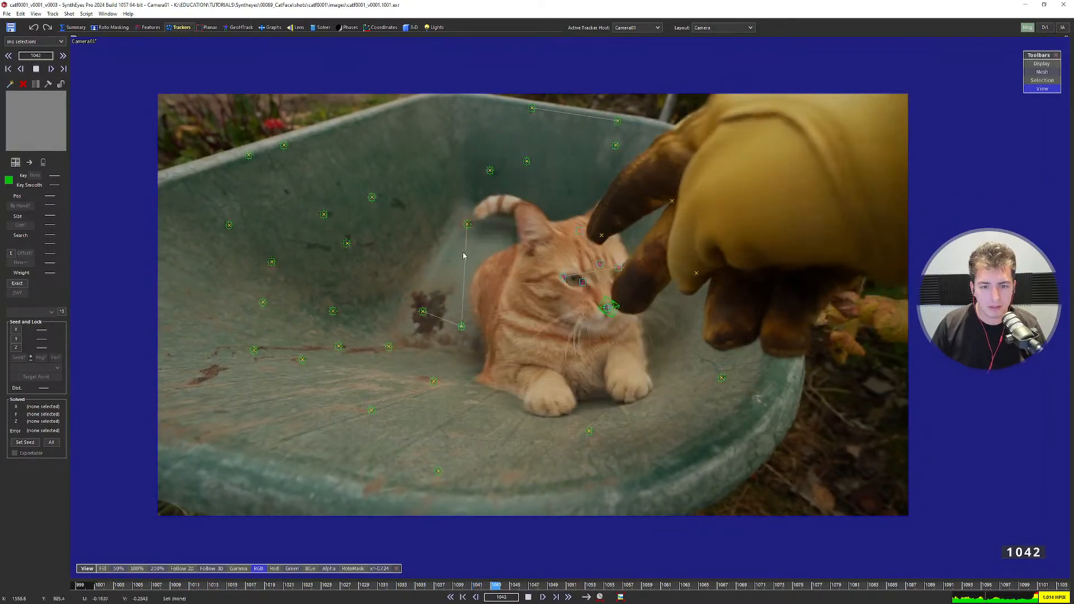
key(space)
click(470, 224)
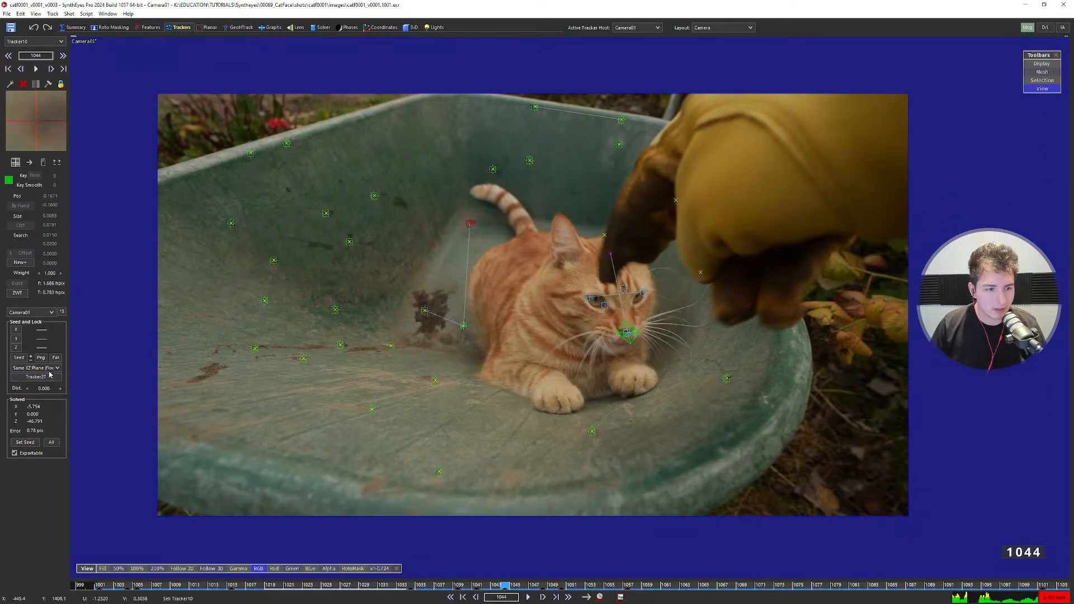
click(425, 311)
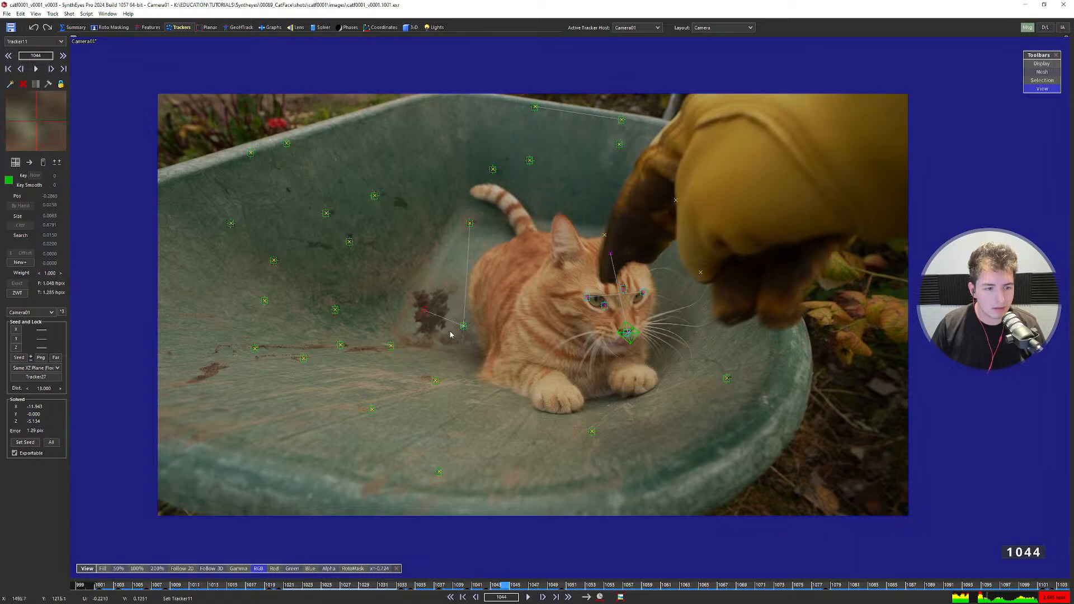
Advance to frame 1051, keep Camera01 as the tracker host, and show the solver settings.
key(s)
key(space)
key(space)
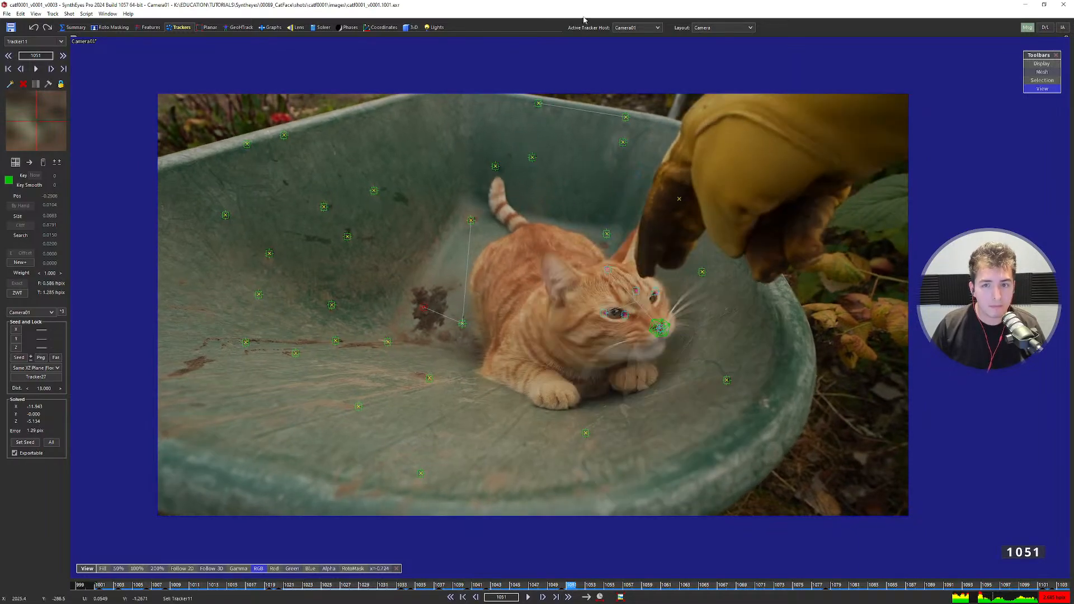
click(626, 31)
click(627, 36)
click(314, 28)
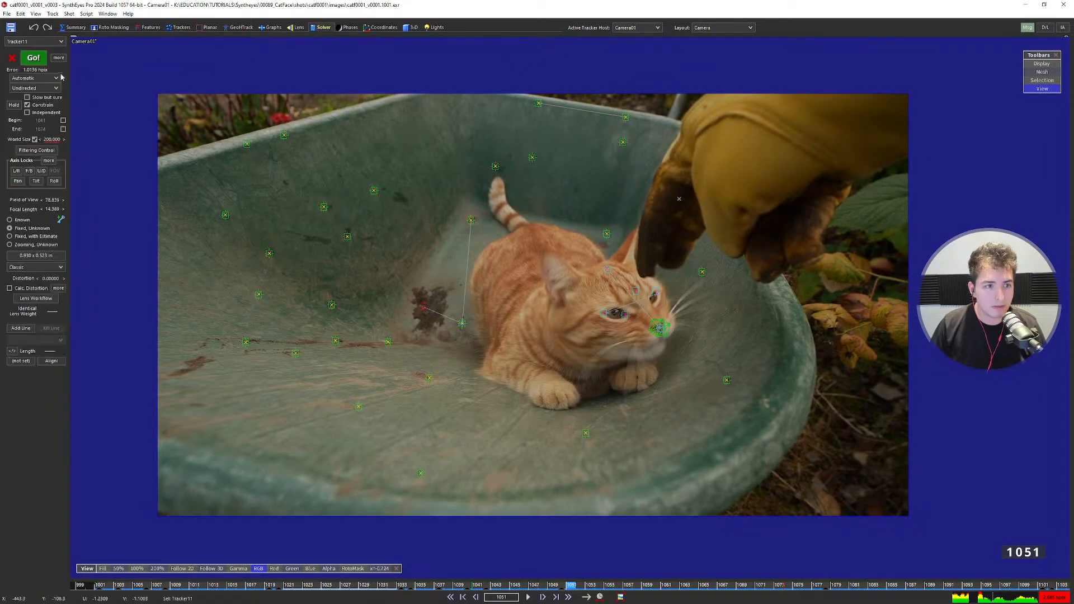
Set the solver to Refine in the Quad layout and re-solve, accepting about 1.0133 hpix error.
click(40, 78)
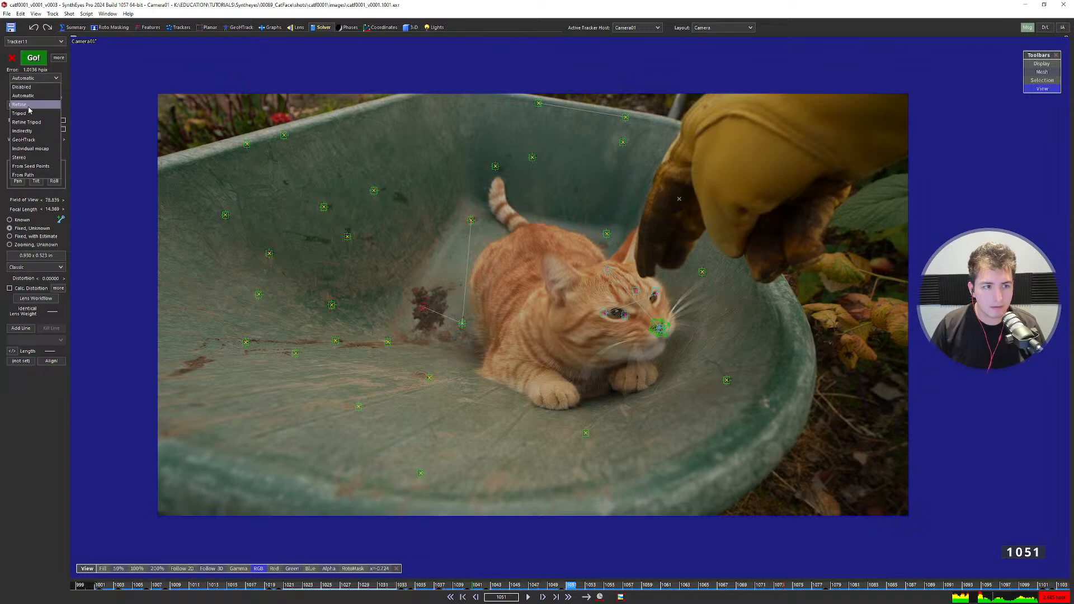
click(28, 95)
key(7)
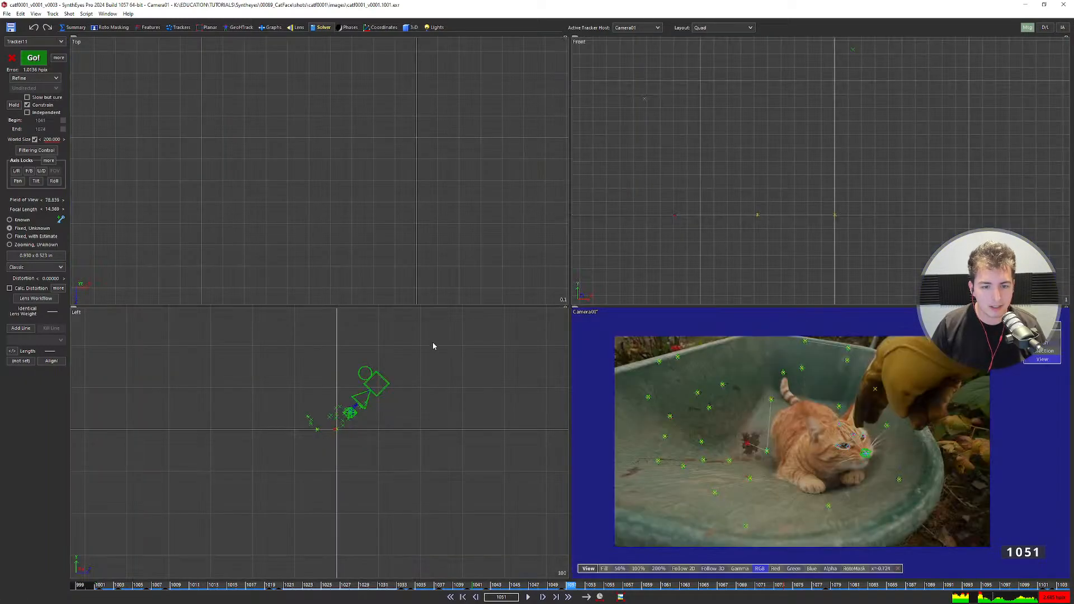
scroll(346, 420, up, 5)
key(shift+g)
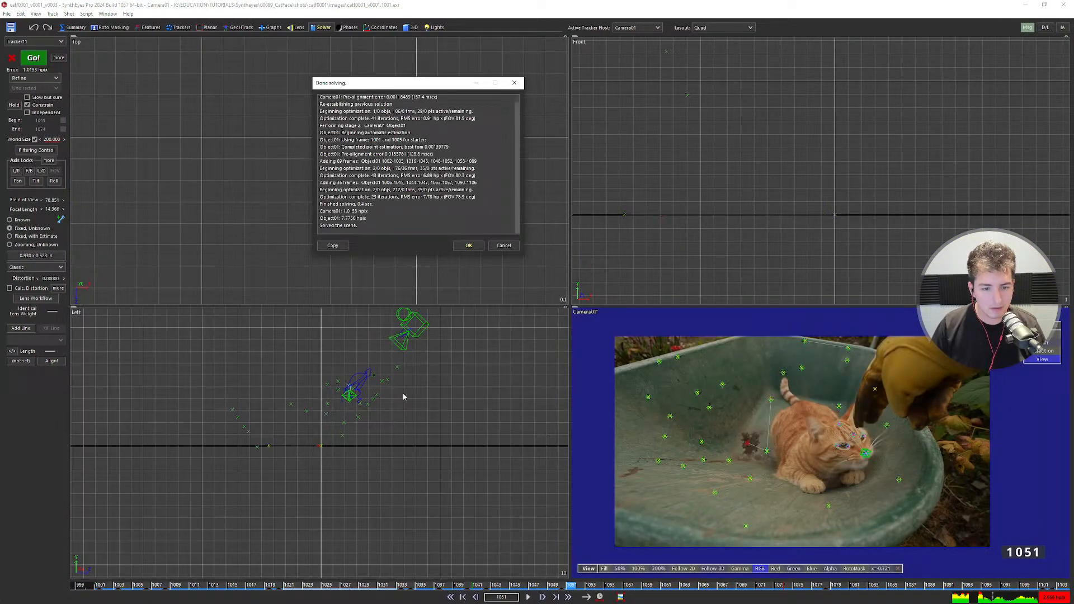
click(468, 246)
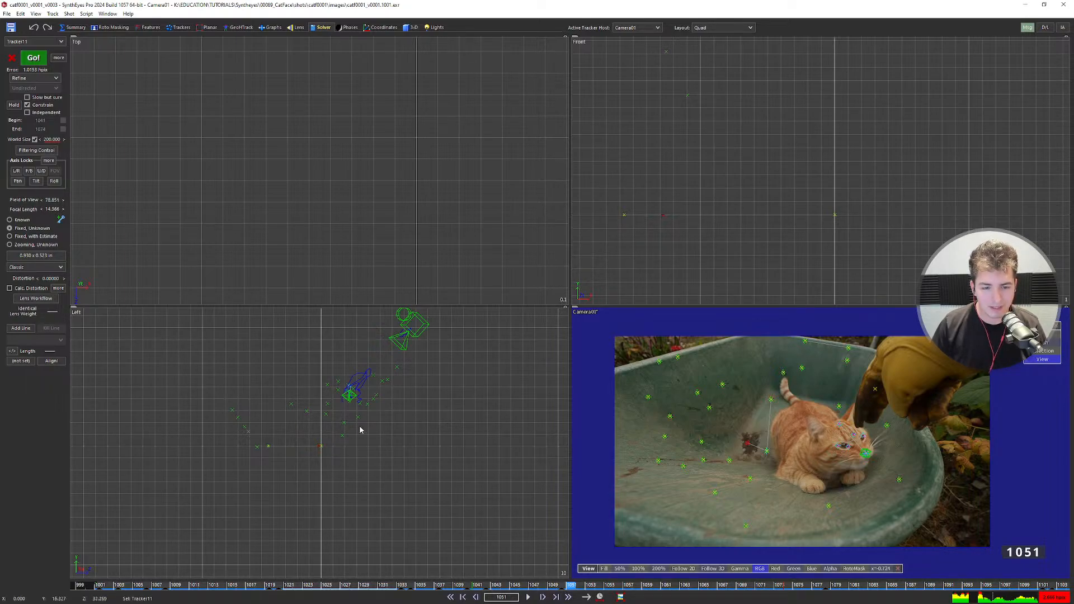
Zoom into the side view, box-select two trackers, then undo the recent changes.
scroll(251, 436, up, 3)
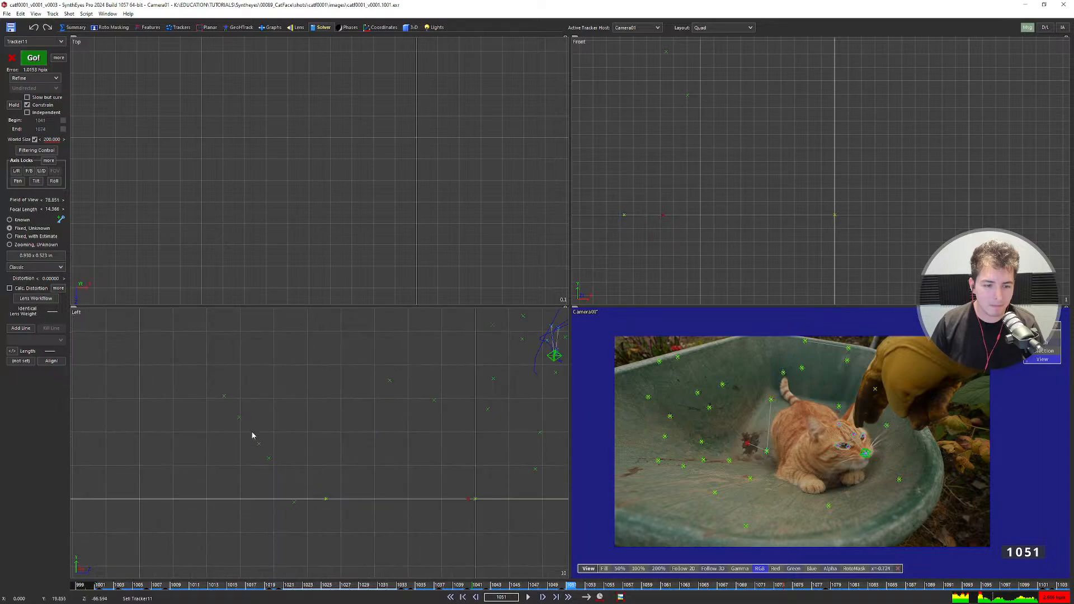
scroll(228, 417, up, 3)
scroll(304, 402, up, 3)
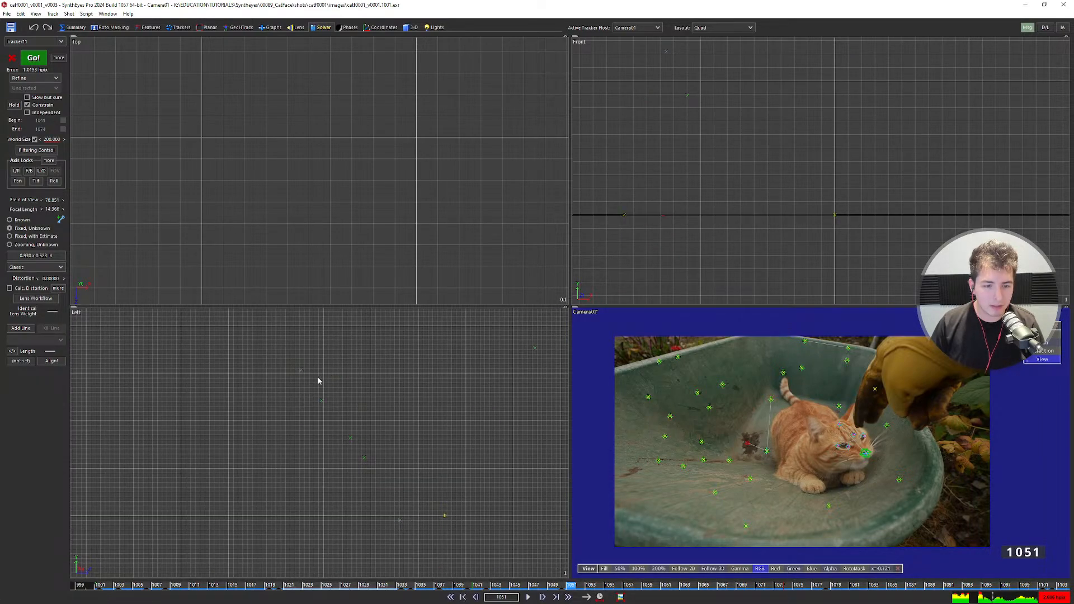
scroll(316, 380, up, 3)
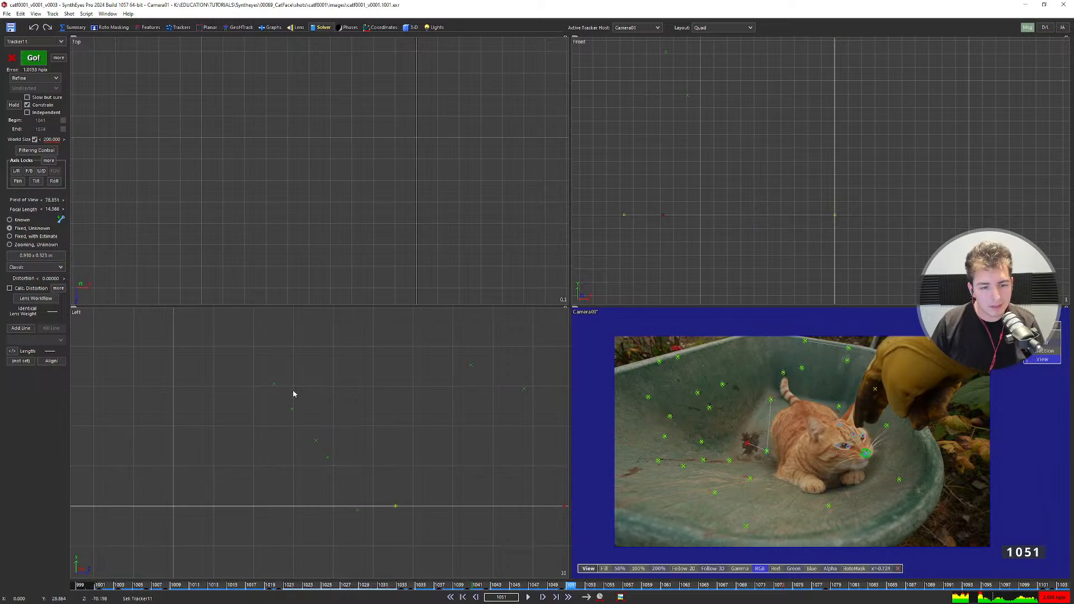
drag(263, 371, 283, 391)
scroll(367, 206, down, 5)
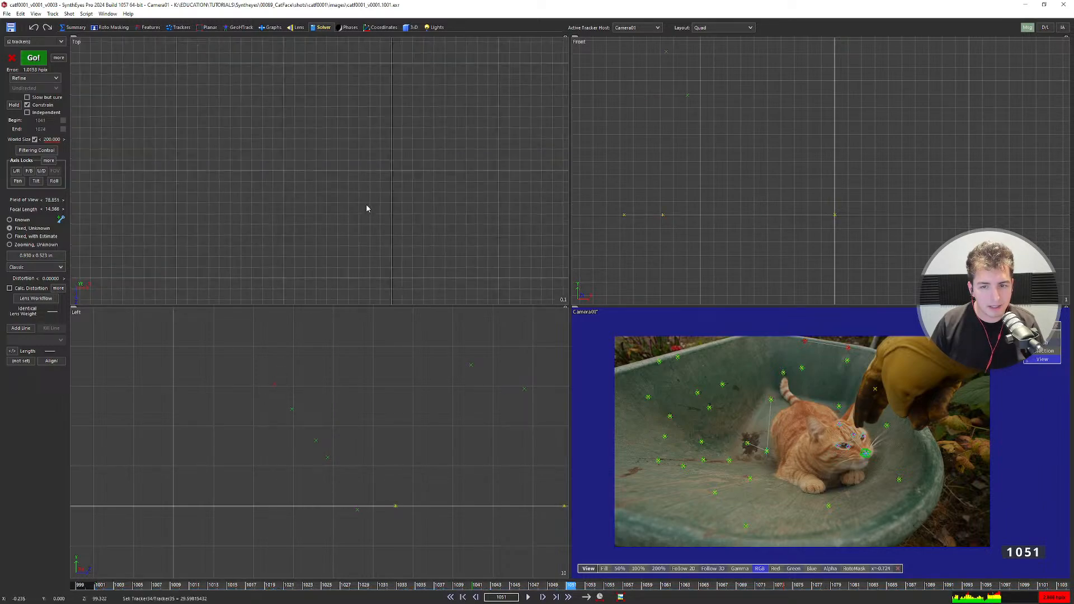
scroll(358, 228, up, 5)
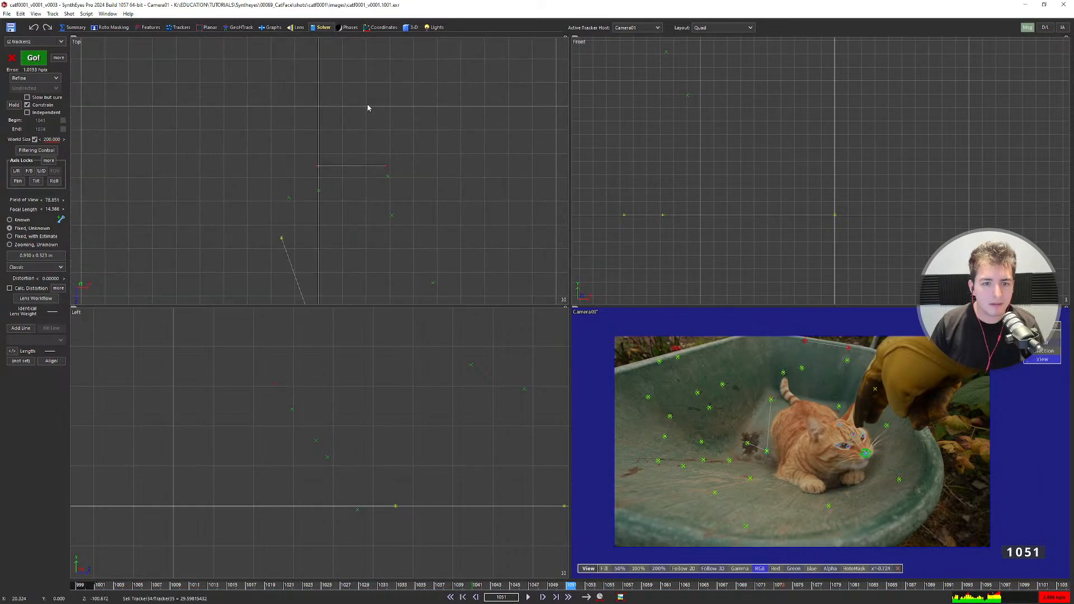
key(ctrl+z)
key(ctrl+z)
key(ctrl+z)
key(ctrl+z)
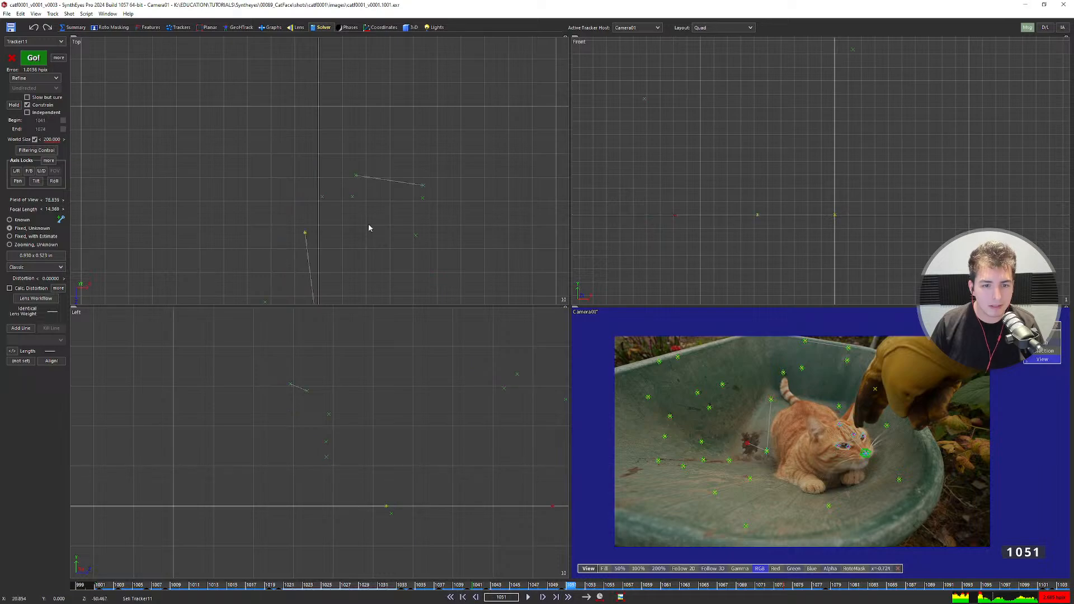
Centre the path in the top view, restore the refined solve, and show Perspective at frame 1001.
middle_drag(369, 247, 369, 147)
scroll(370, 146, down, 3)
middle_drag(376, 188, 352, 168)
key(ctrl+z)
key(ctrl+z)
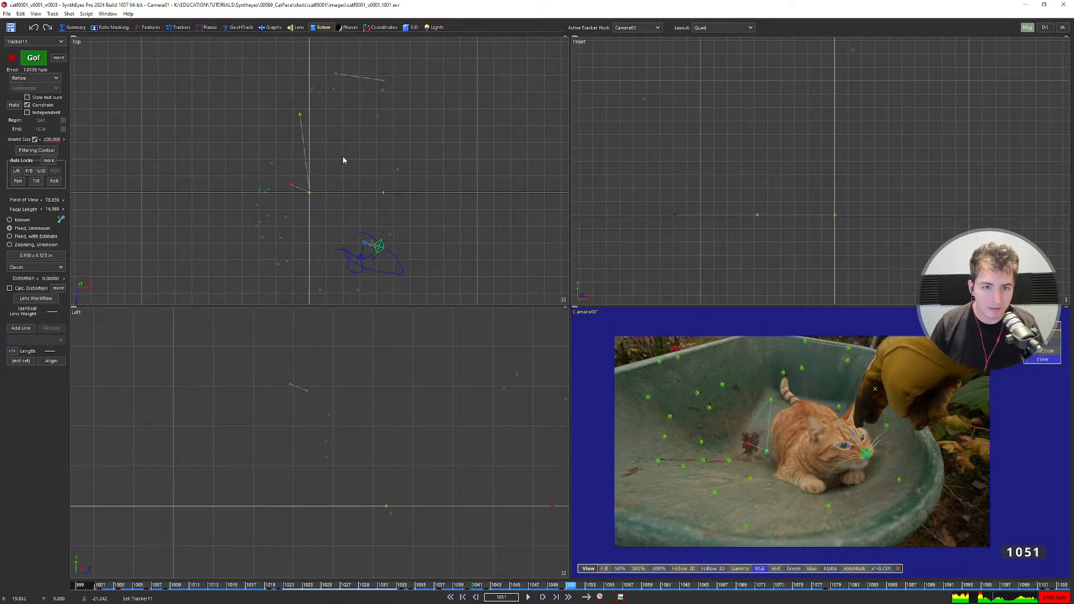
key(ctrl+z)
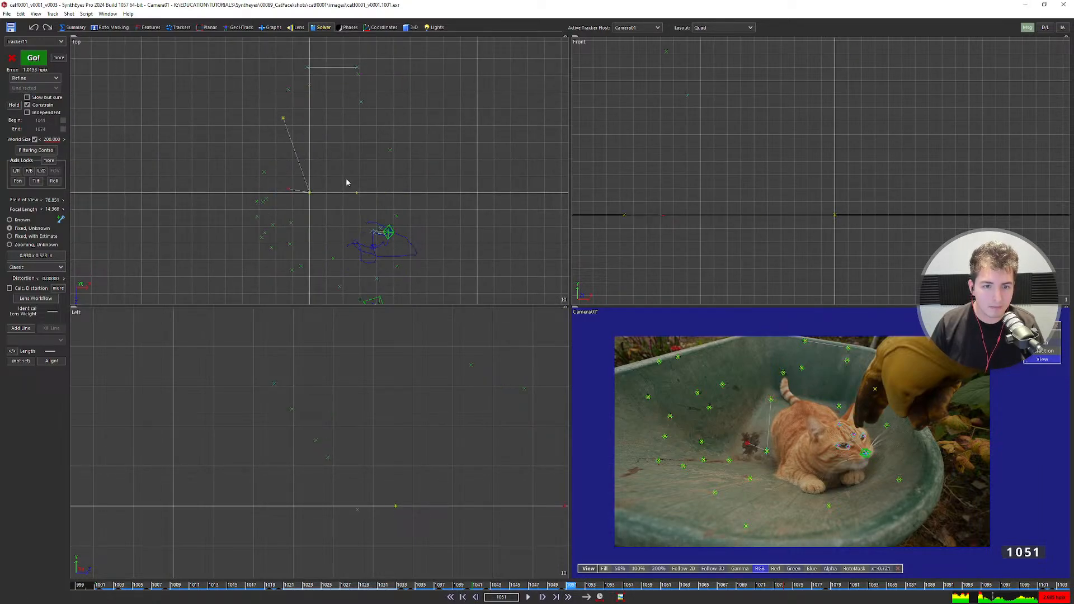
key(6)
key(shift+a)
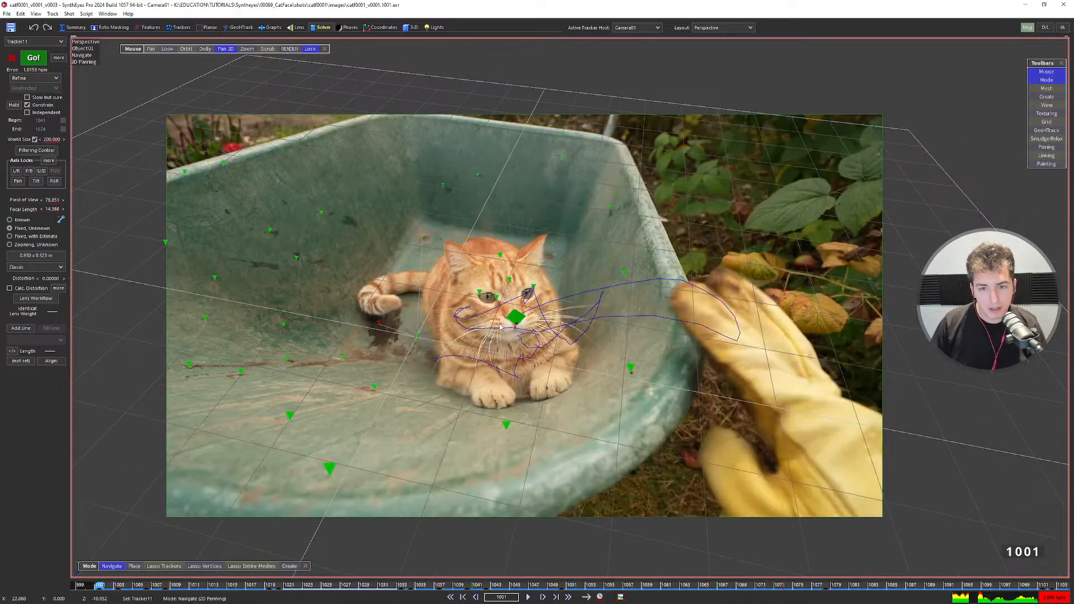
Play the shot in perspective, pausing at frame 1058 and zooming in to check the path.
key(space)
key(space)
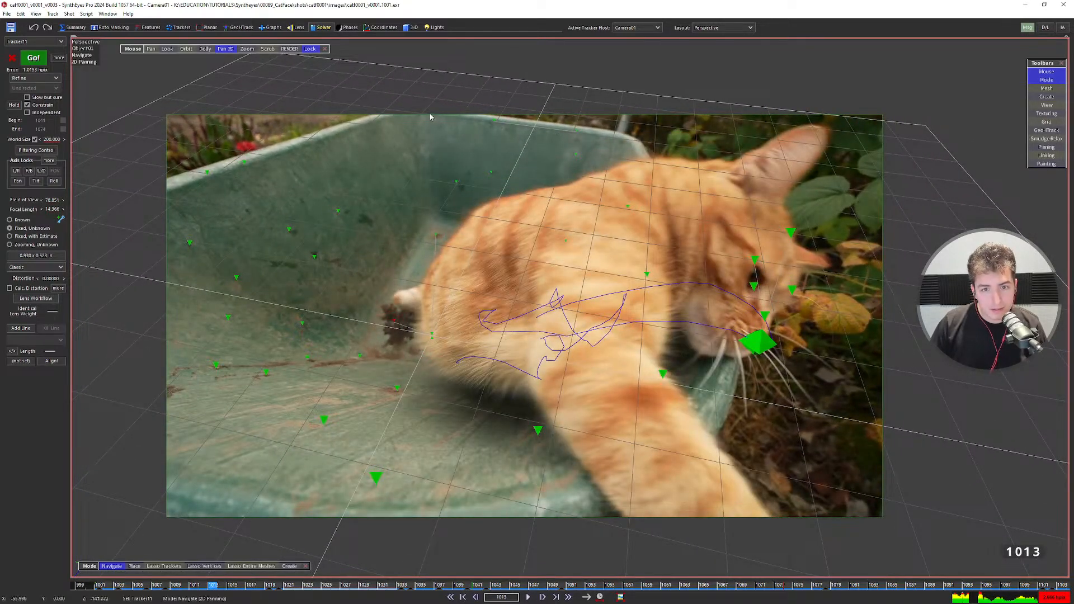
key(space)
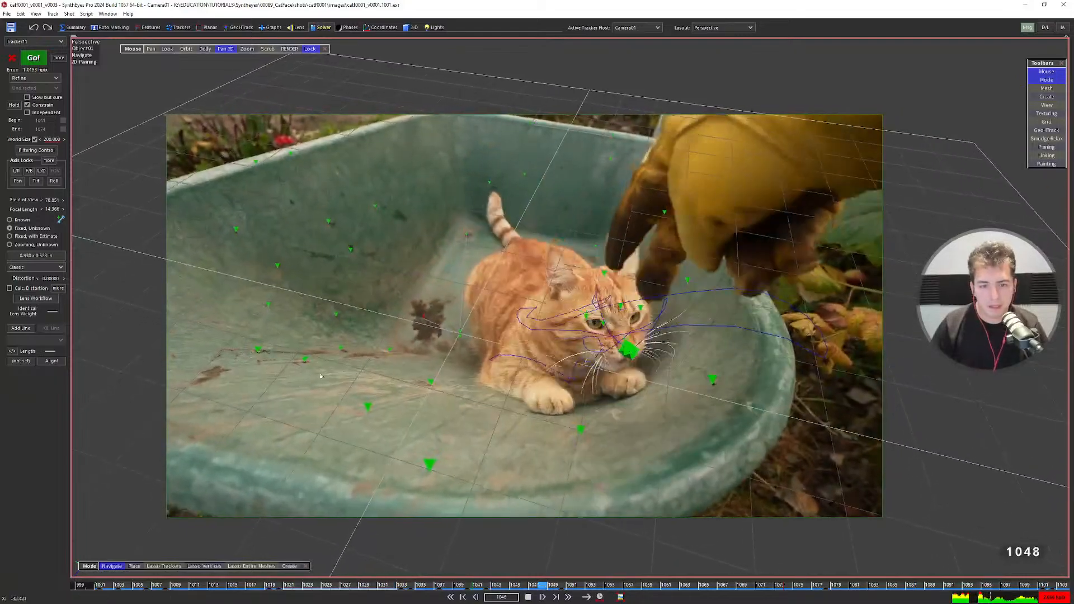
key(space)
scroll(423, 261, up, 4)
scroll(441, 234, up, 1)
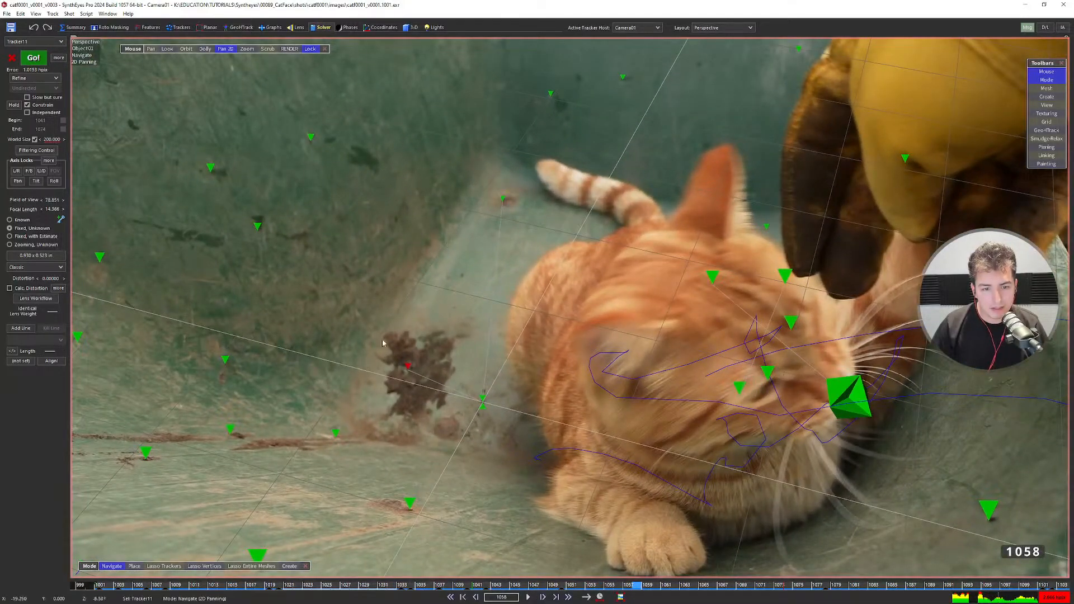
scroll(599, 184, down, 5)
key(space)
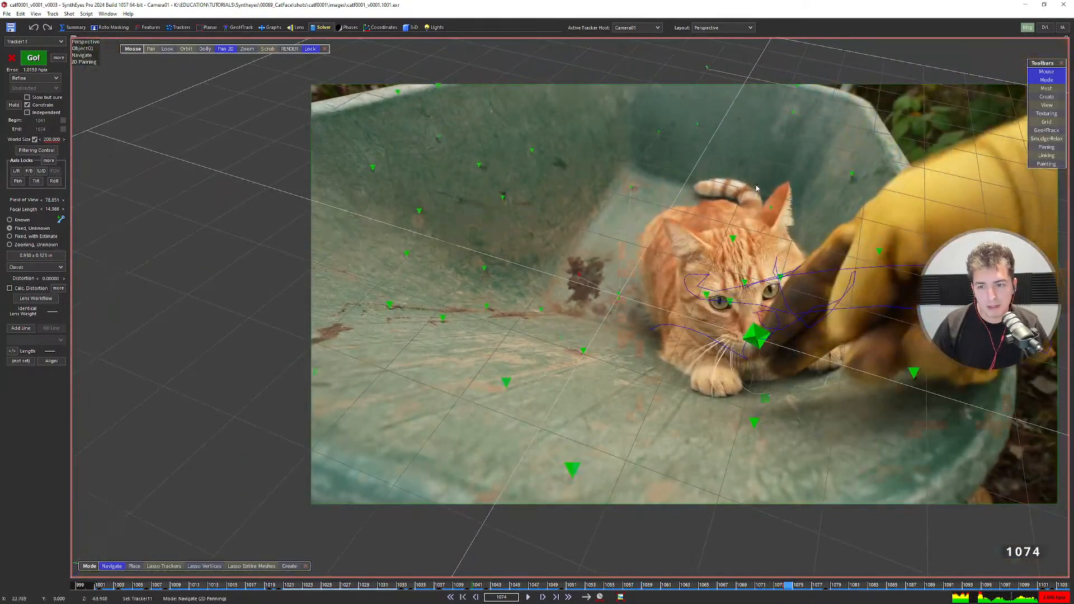
scroll(549, 168, up, 5)
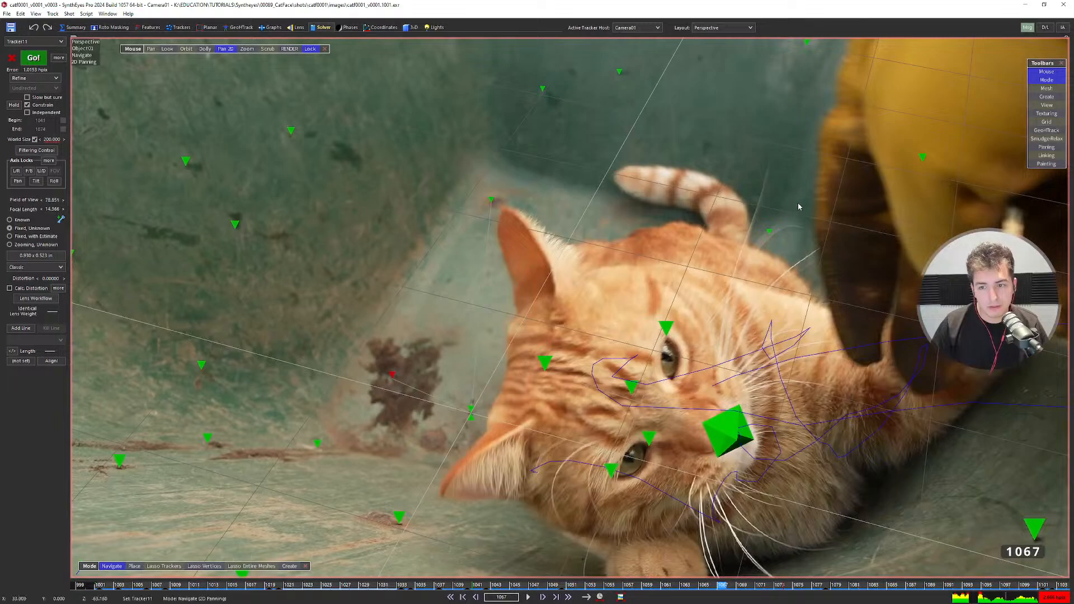
scroll(565, 195, down, 2)
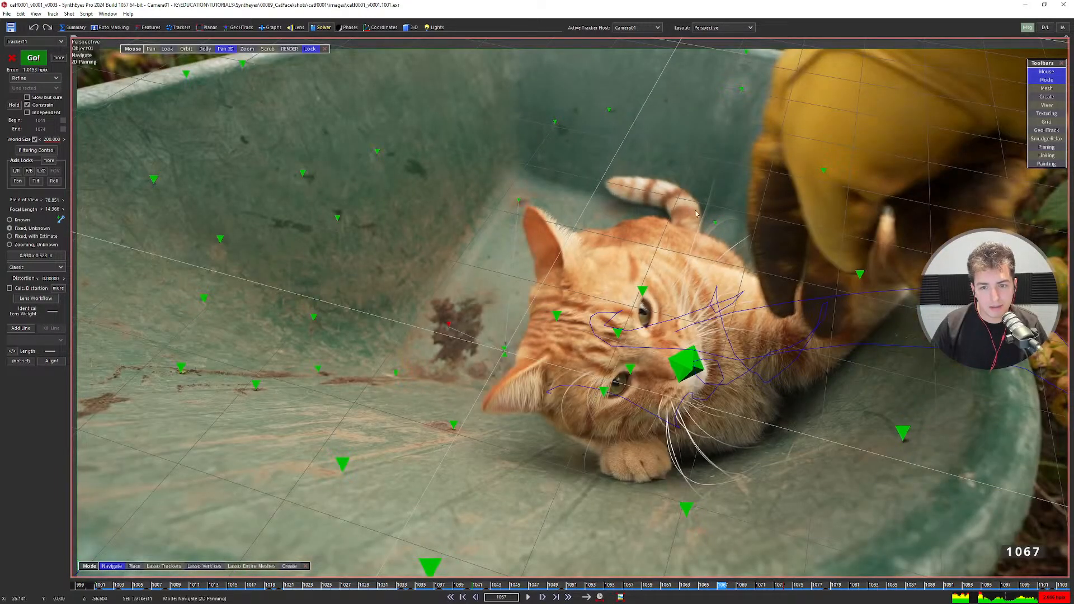
Step to frame 1106, scrub back near 1045, then select Tracker27 in the camera view.
key(d)
key(d)
key(d)
key(d)
key(d)
key(d)
key(d)
key(d)
key(d)
key(d)
key(d)
key(d)
key(d)
key(d)
key(d)
key(d)
key(d)
key(d)
key(d)
key(d)
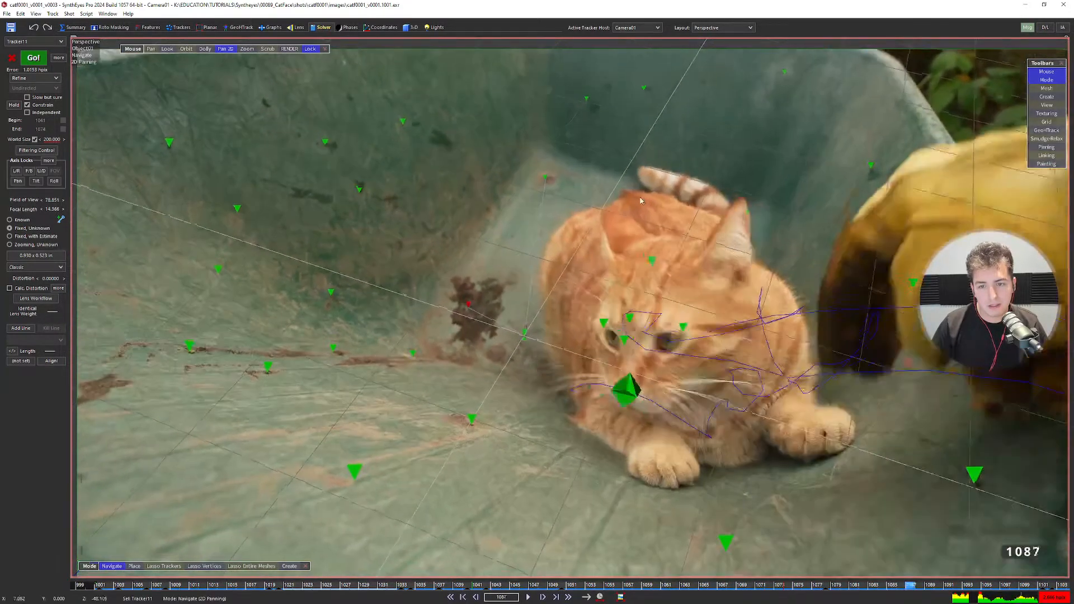
key(d)
key(d)
key(d)
key(d)
key(d)
key(d)
key(d)
key(d)
key(d)
key(d)
key(d)
key(d)
key(d)
key(d)
key(d)
key(d)
key(d)
key(d)
key(d)
scroll(642, 195, down, 3)
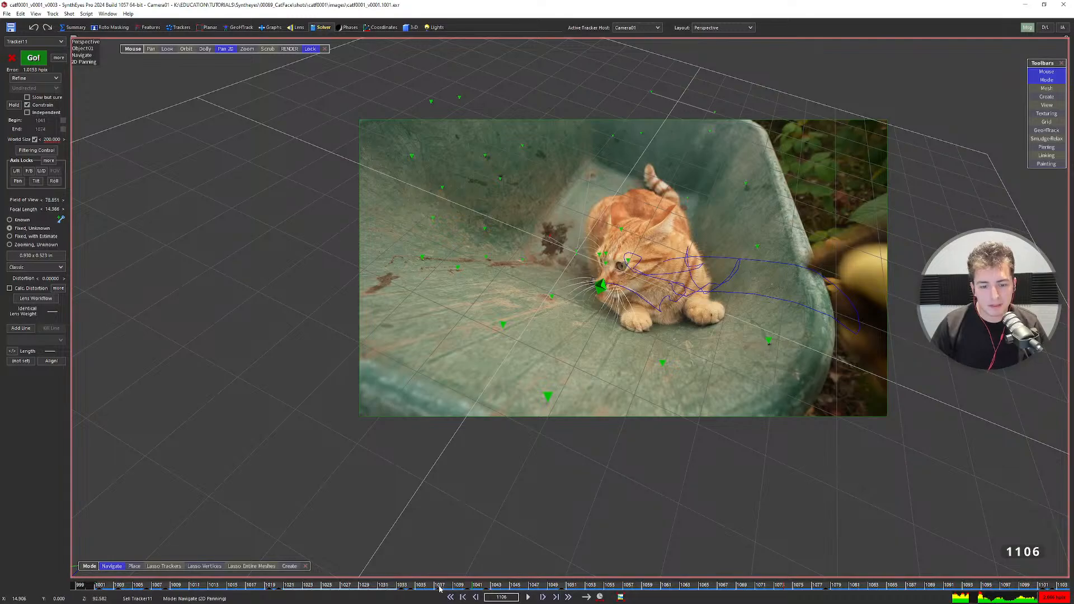
drag(440, 586, 863, 586)
scroll(616, 263, up, 3)
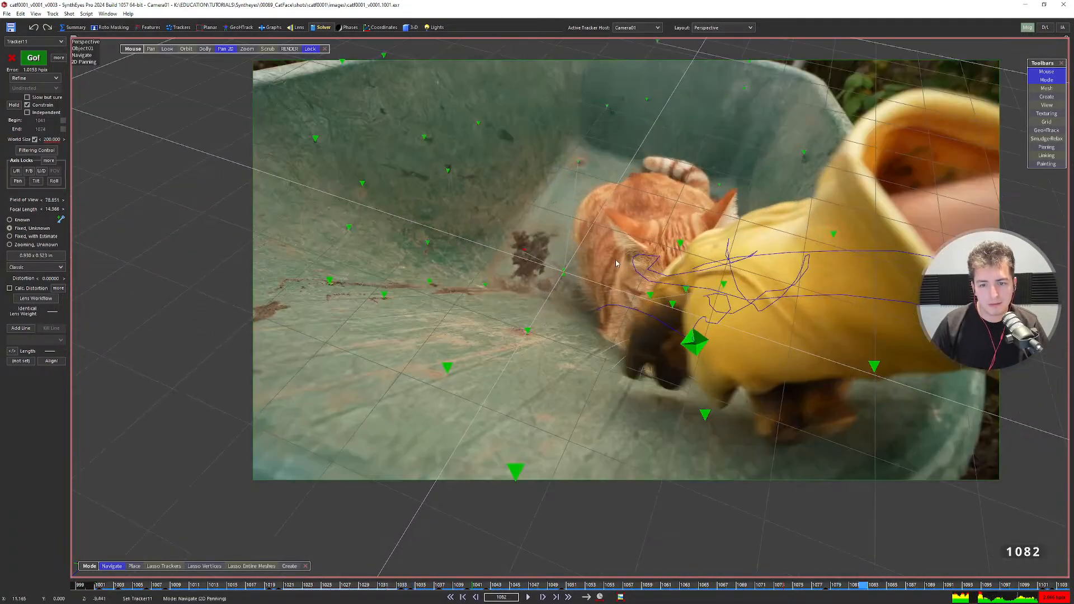
scroll(616, 263, up, 3)
key(c)
click(470, 309)
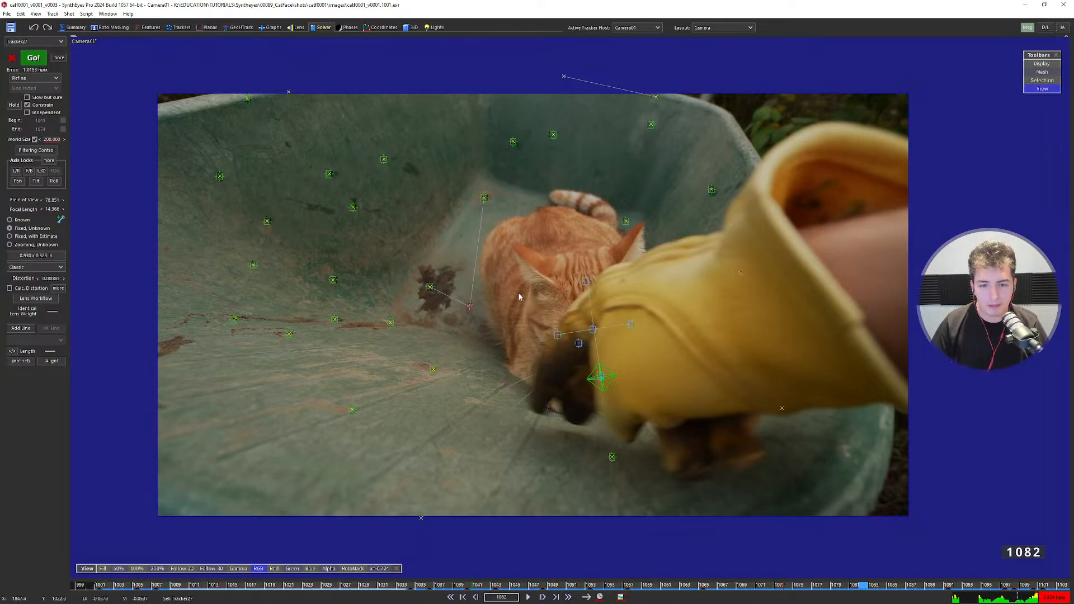
With tracker controls up, frame the footage in the perspective view at frame 1086.
click(179, 27)
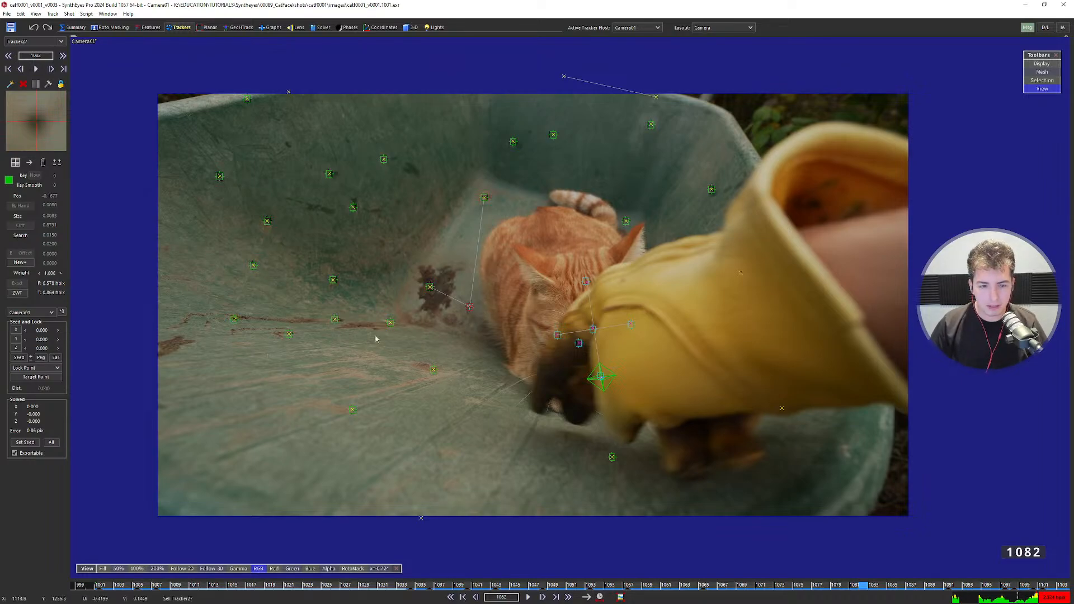
key(7)
scroll(493, 302, down, 5)
middle_drag(540, 277, 514, 292)
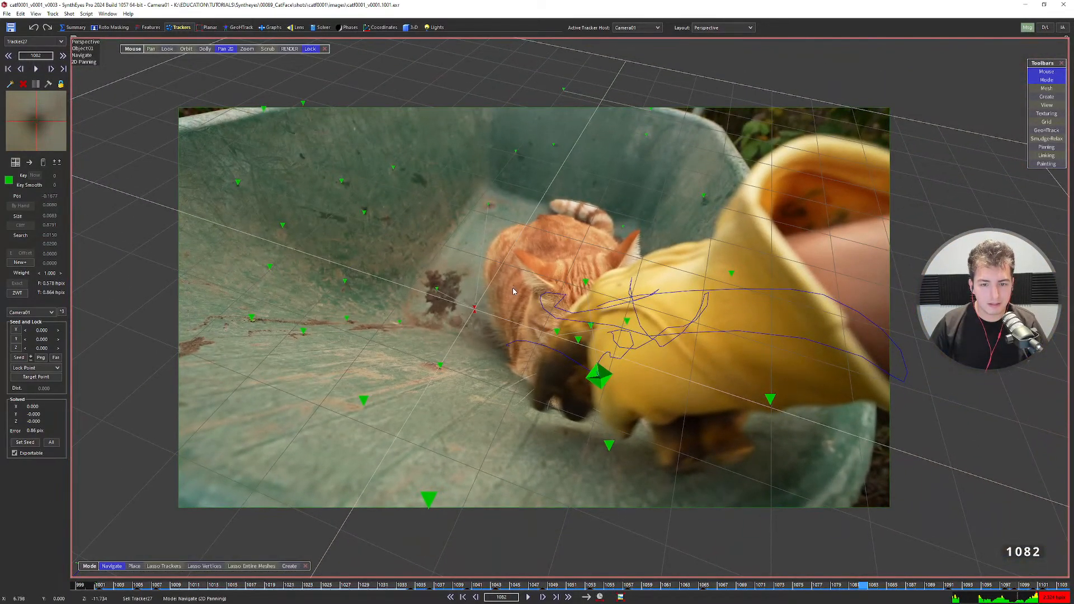
scroll(514, 291, up, 3)
scroll(481, 307, down, 1)
key(d)
key(d)
key(d)
key(d)
key(d)
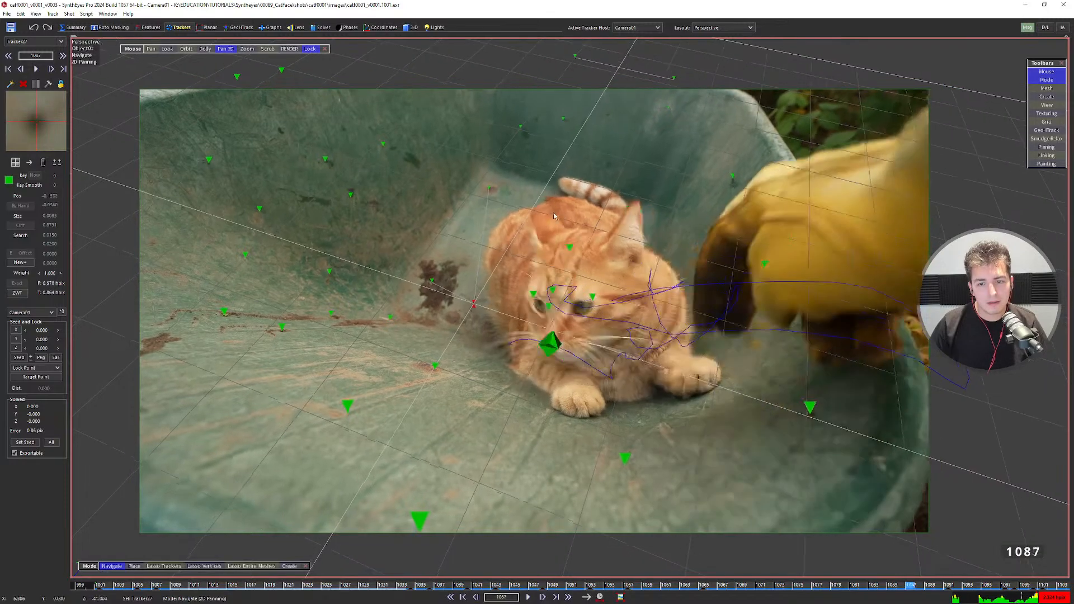
key(a)
scroll(608, 168, up, 3)
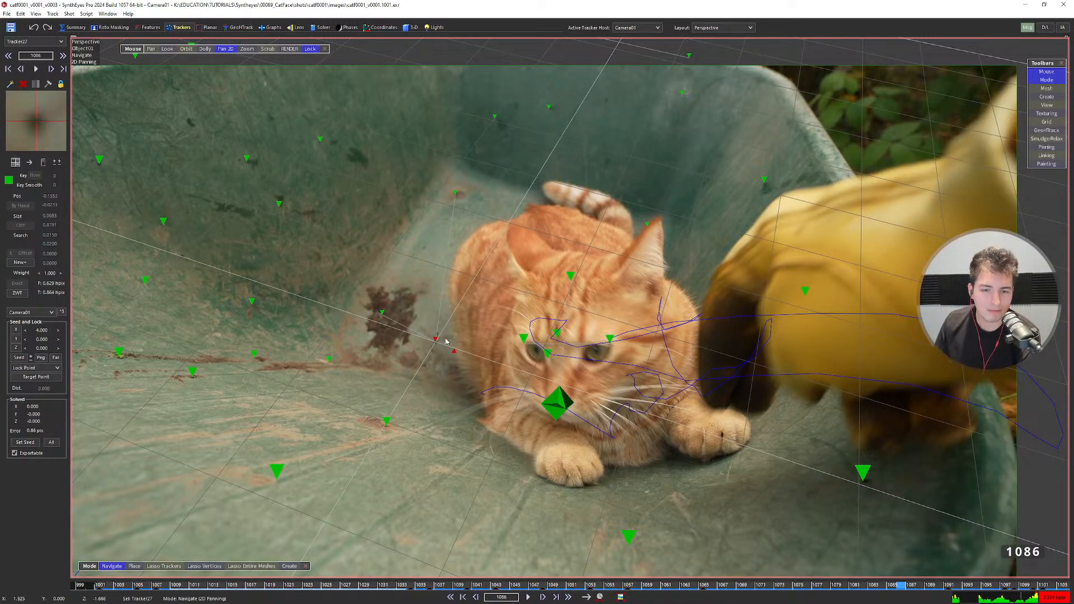
Run the camera and object solve from the Solver room and dismiss the results.
click(322, 27)
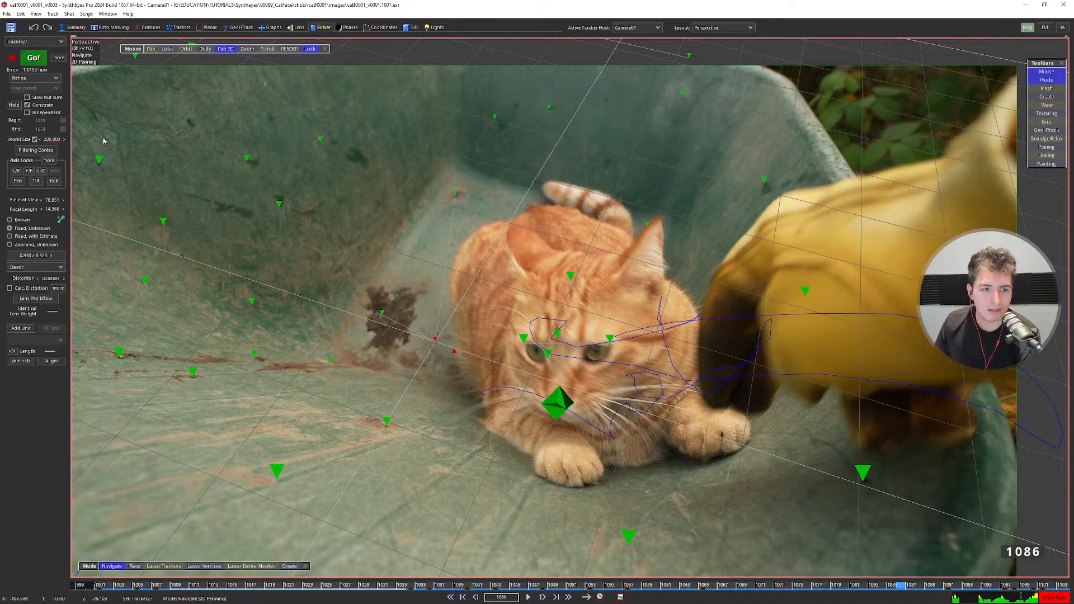
scroll(459, 247, down, 2)
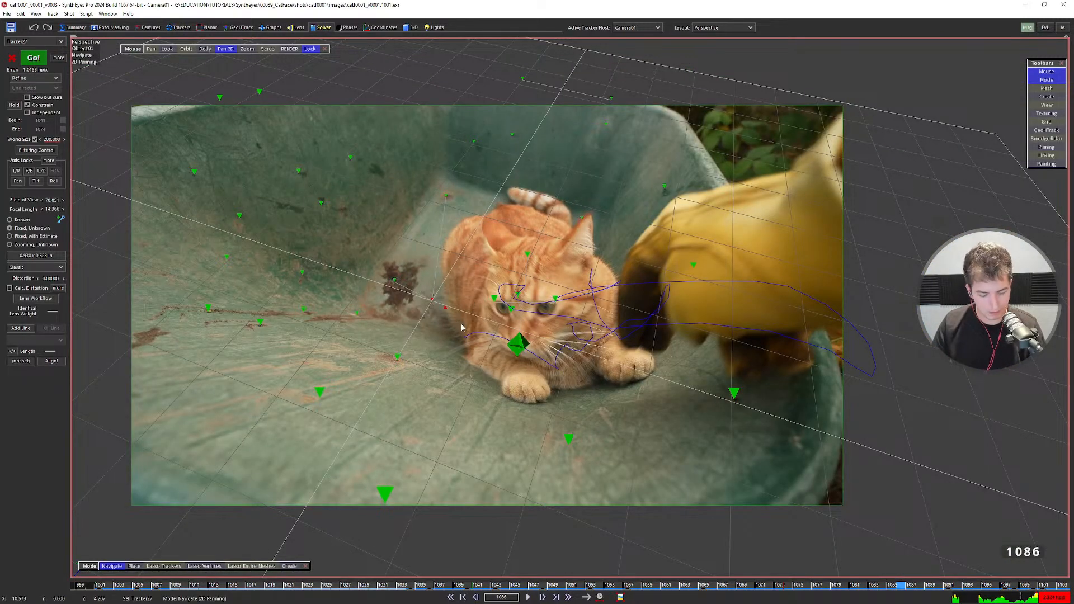
key(F9)
click(468, 246)
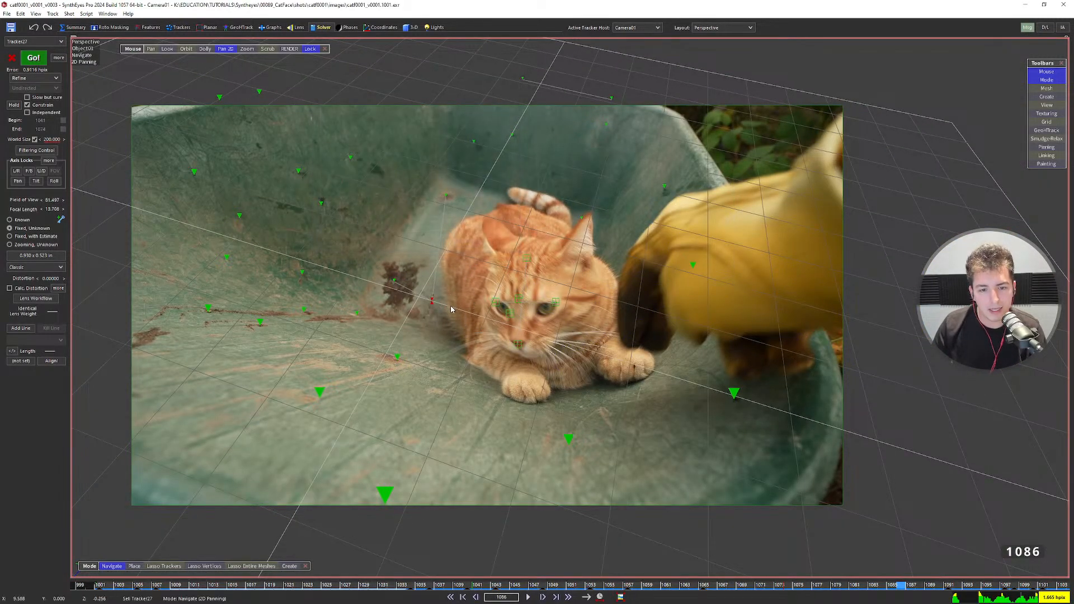
scroll(452, 309, up, 3)
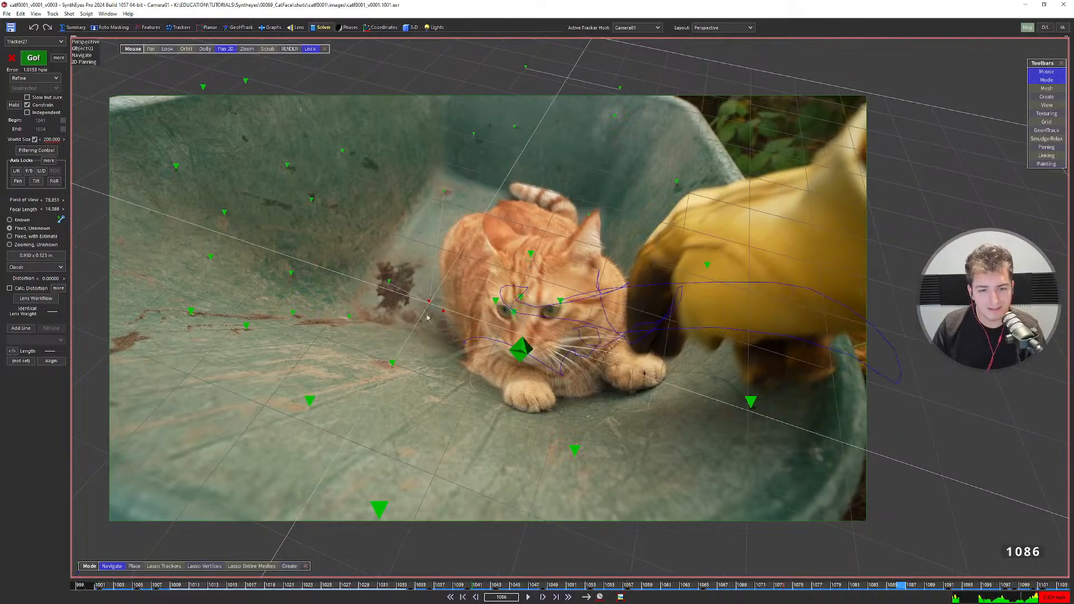
Lower the tracker's seed X from 4.000 to 2.000 and re-solve the scene.
click(171, 28)
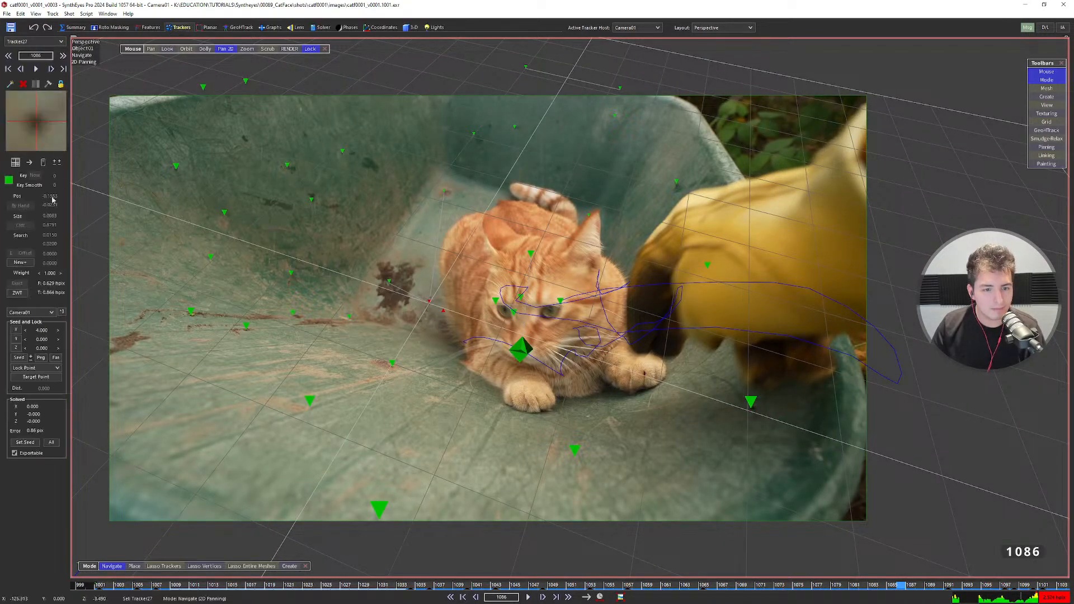
drag(42, 332, 40, 334)
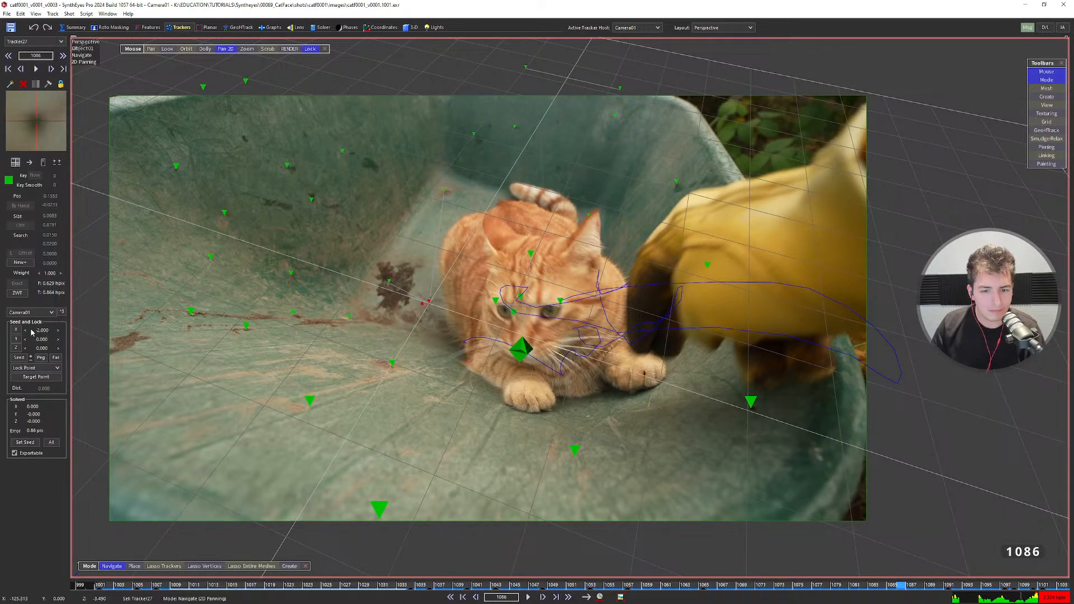
key(shift+g)
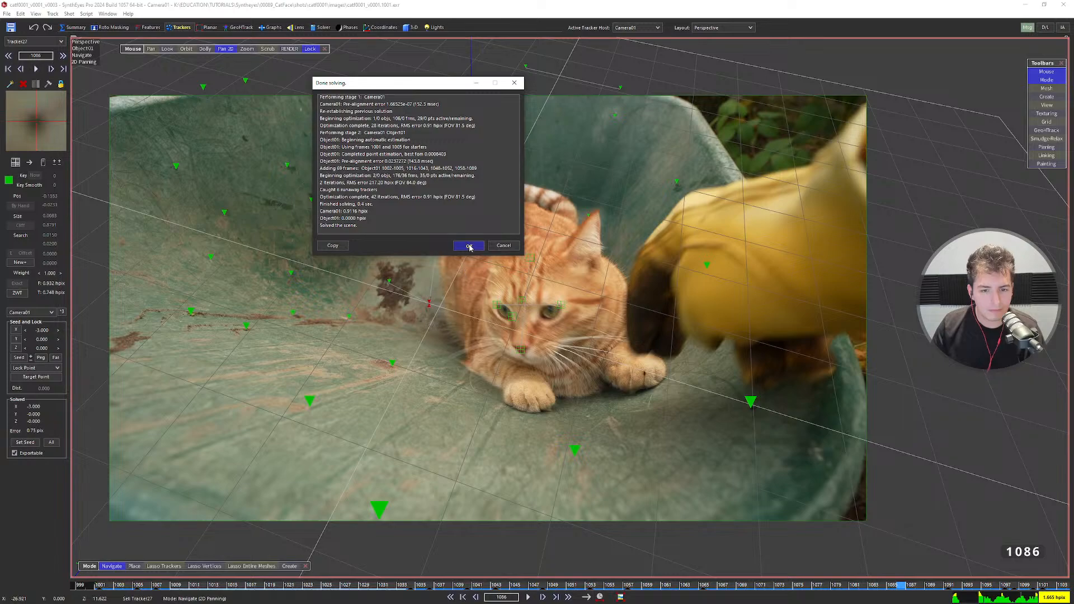
click(469, 246)
scroll(444, 311, down, 3)
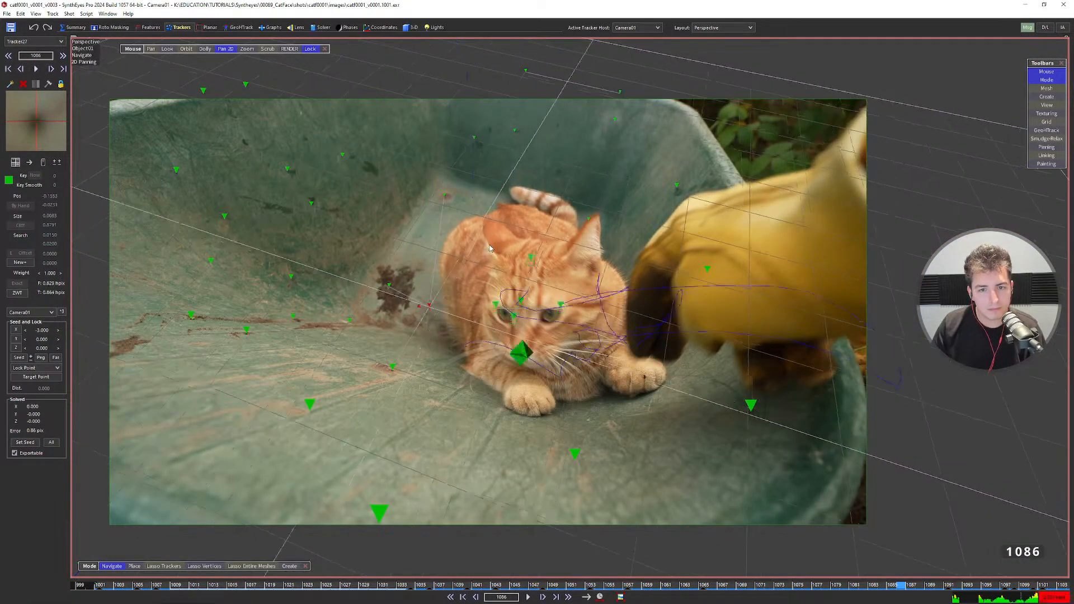
Compare the previous and newer solves with undo/redo, then view the trackers in Quad layout.
key(ctrl+z)
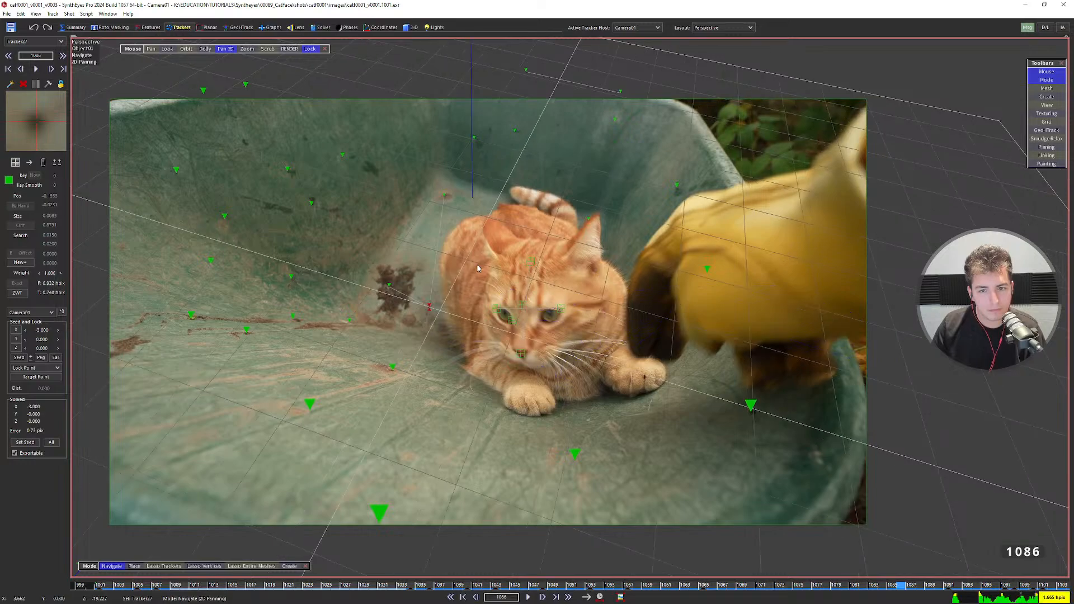
key(ctrl+y)
key(ctrl+z)
key(q)
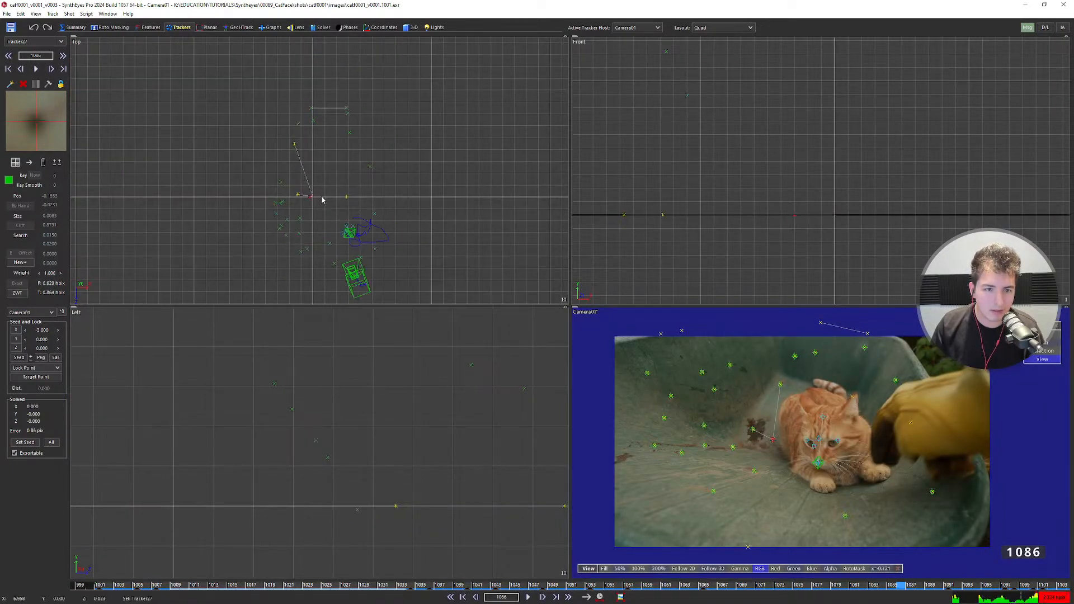
middle_drag(333, 213, 338, 187)
scroll(307, 171, up, 3)
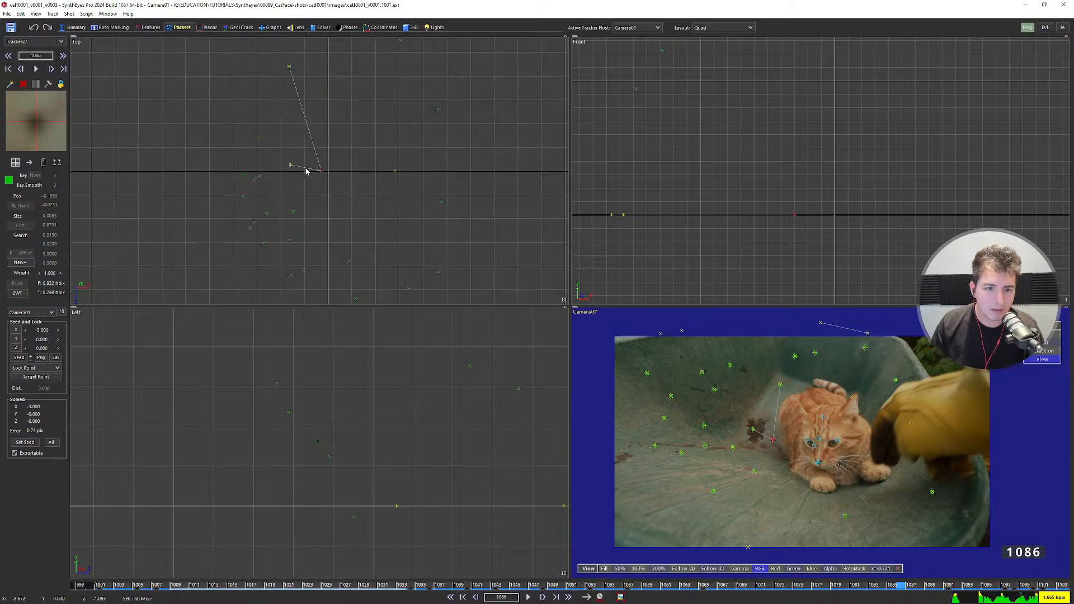
scroll(336, 189, down, 2)
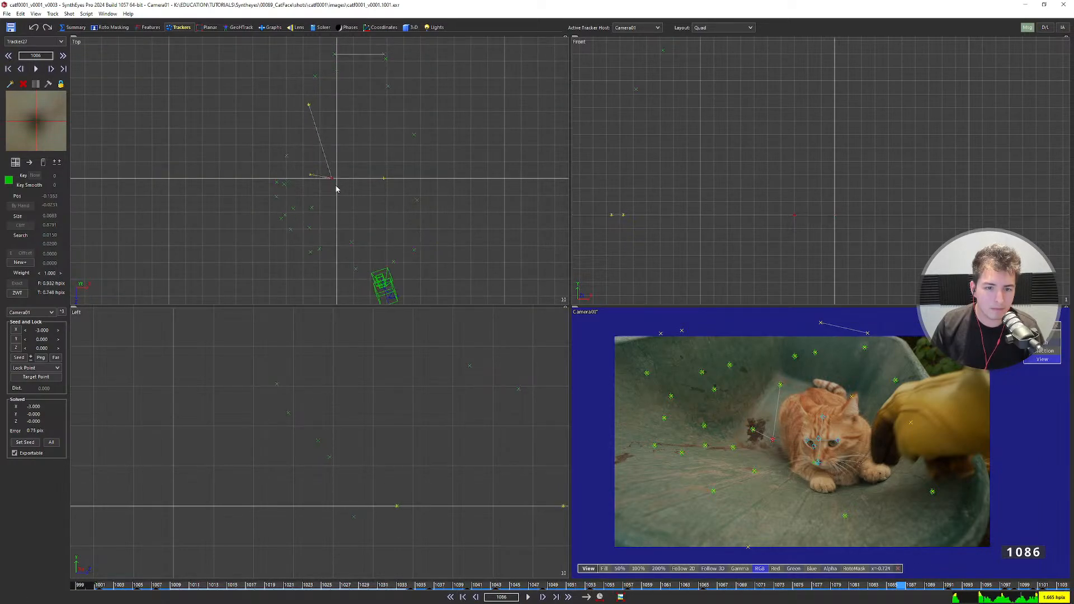
scroll(336, 188, down, 3)
Re-solve, compare, then restore the original solve with seed X 0.000.
key(g)
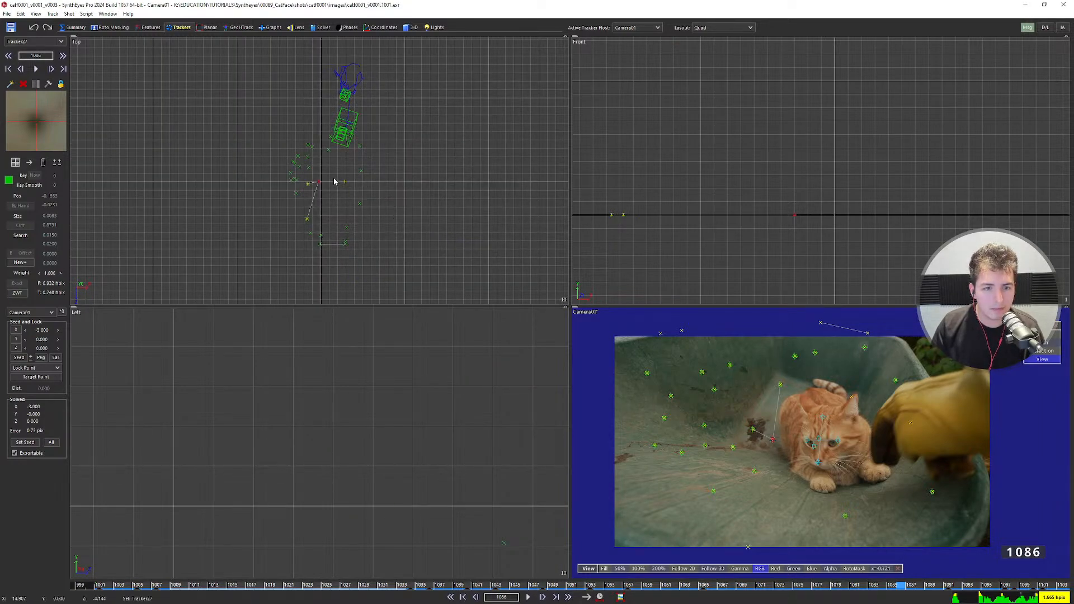
key(ctrl+z)
key(ctrl+y)
key(ctrl+z)
key(ctrl+z)
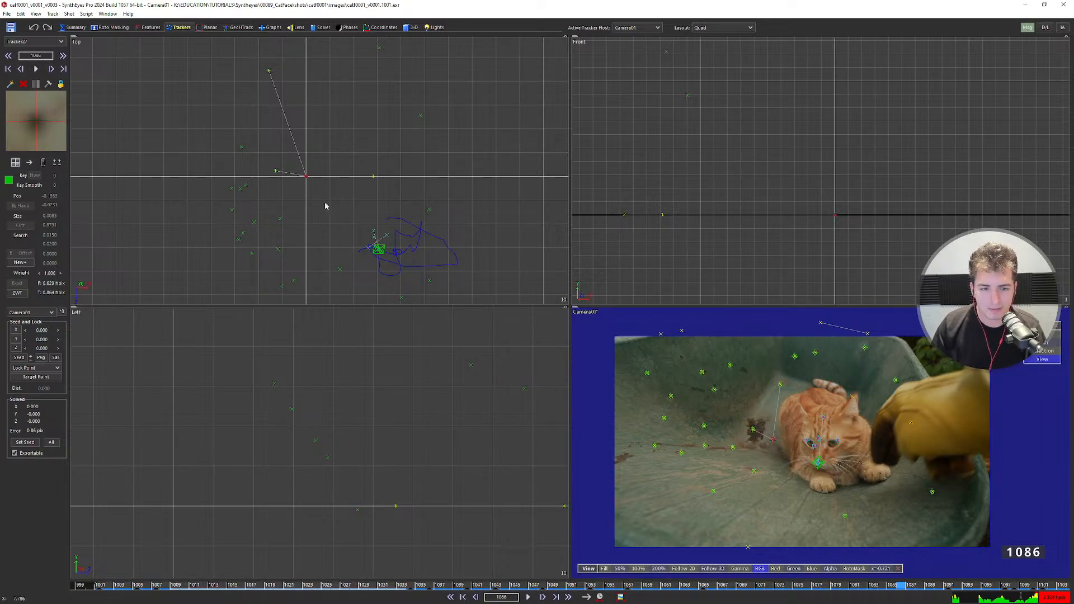
scroll(312, 190, down, 3)
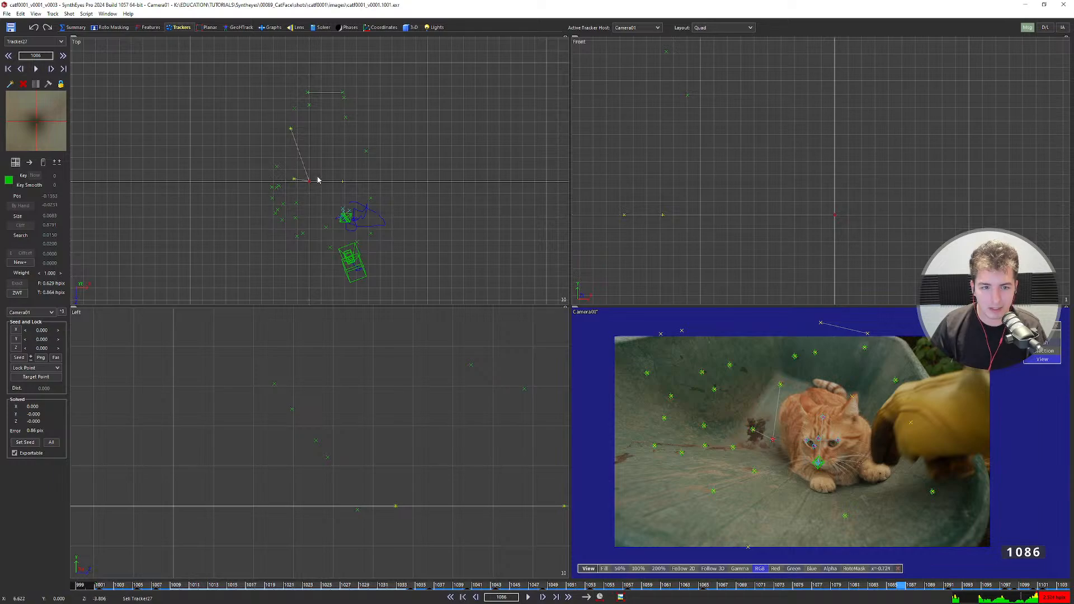
click(411, 27)
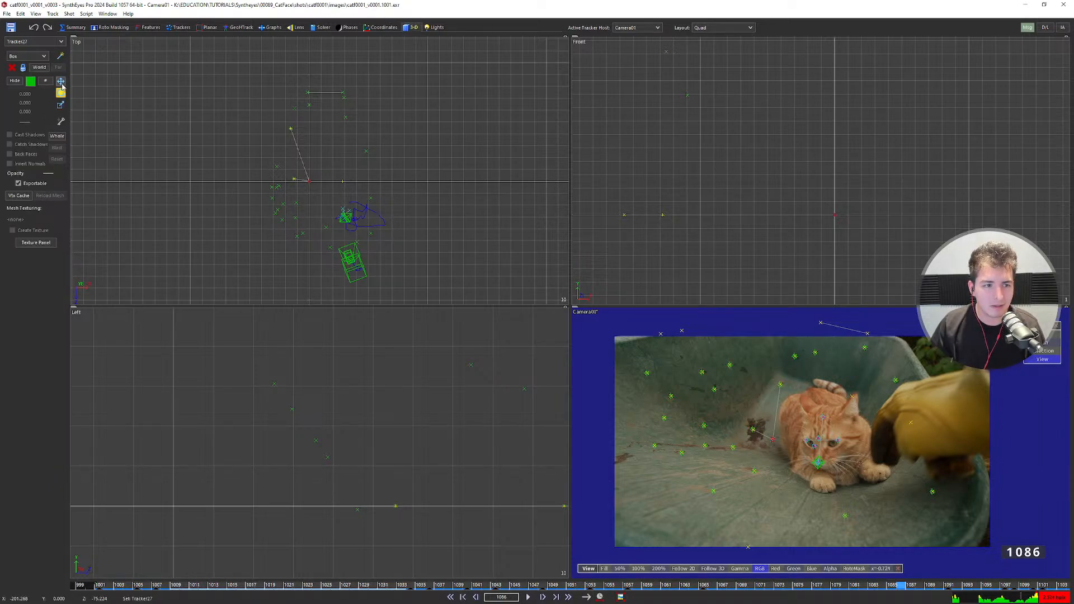
Move the camera and all trackers together, shifting them left in the top view.
click(59, 138)
scroll(314, 184, up, 4)
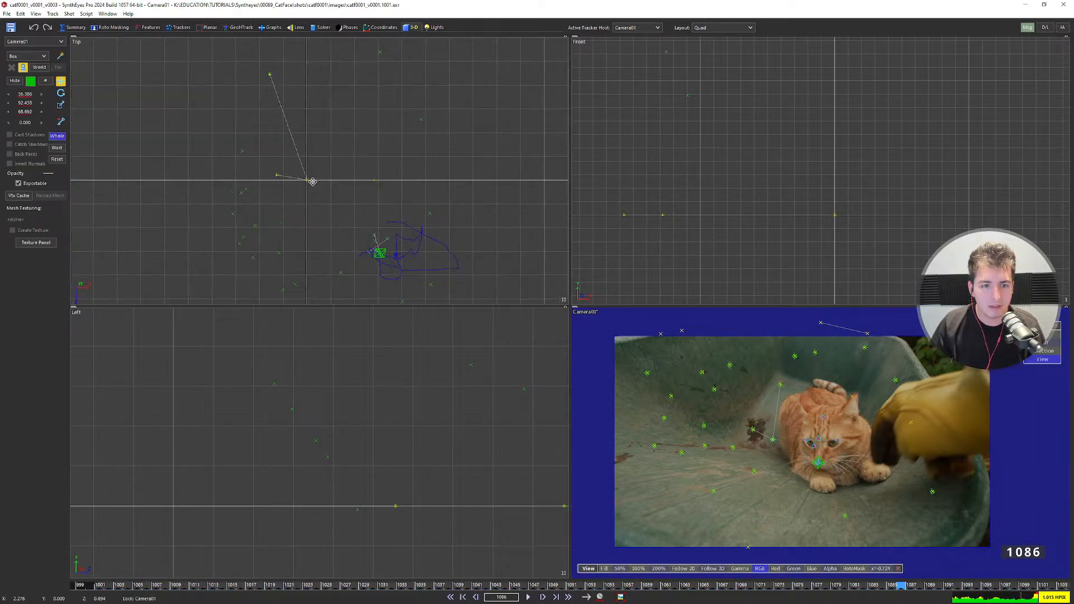
middle_drag(314, 184, 337, 230)
drag(337, 231, 310, 228)
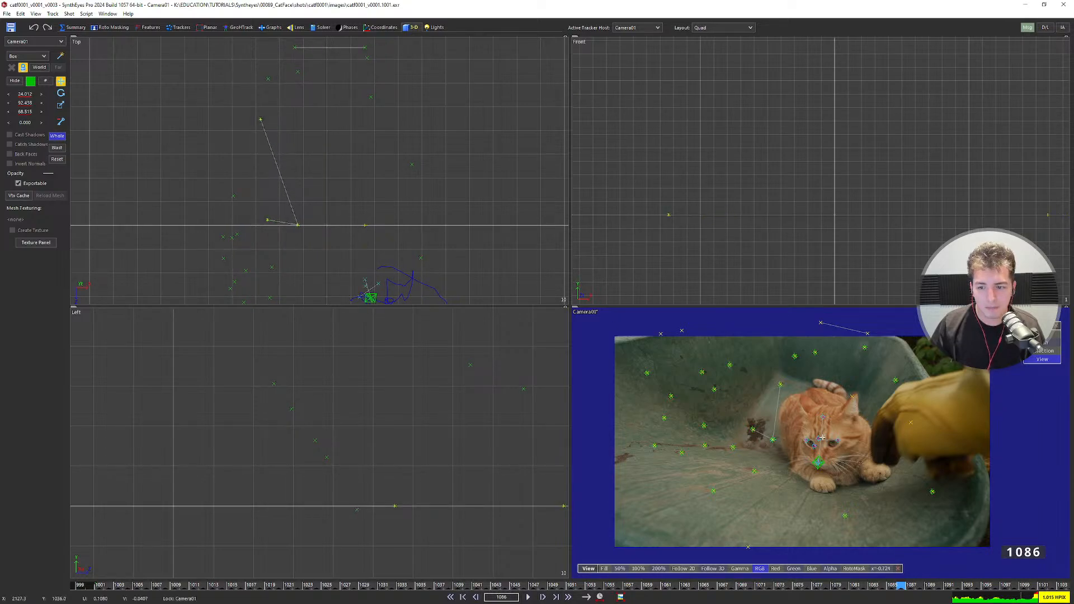
Enlarge the perspective pane, step to frame 1103, and shift the scene right and down.
key(5)
key(5)
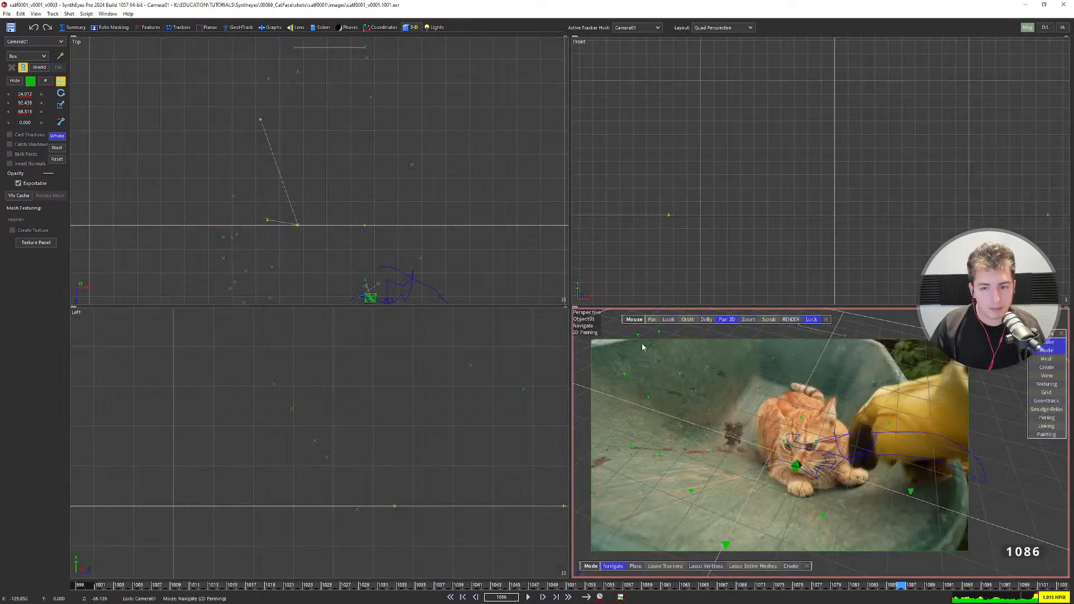
drag(568, 306, 401, 169)
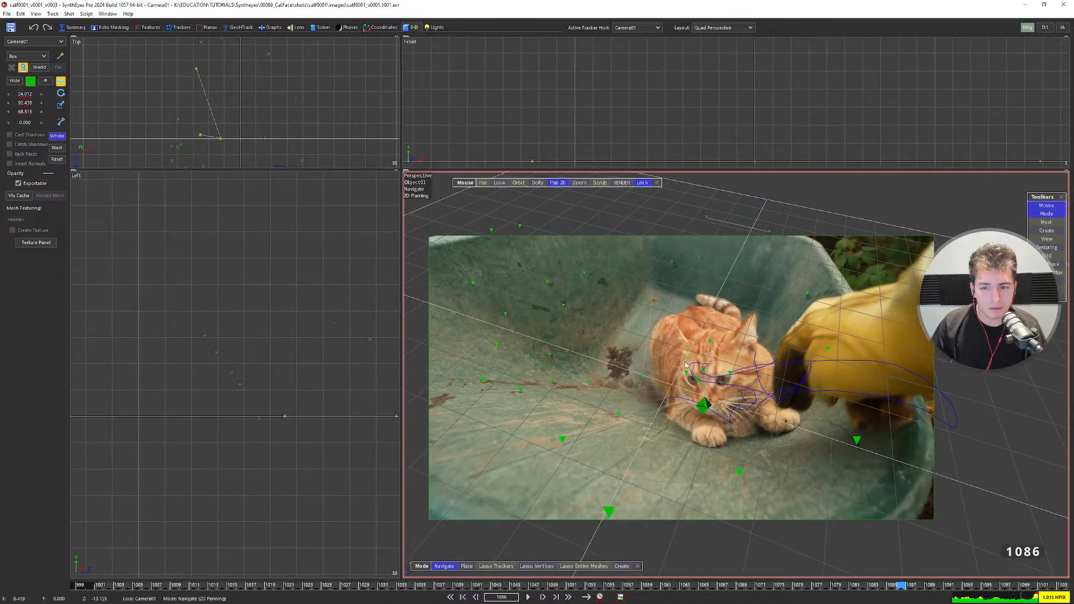
key(Right)
key(Right)
key(Right)
key(Right)
key(Right)
key(Right)
key(Right)
key(Right)
key(Right)
key(Right)
key(Right)
key(Right)
key(Right)
key(Right)
key(Right)
key(Right)
key(Right)
key(Right)
key(Right)
key(Right)
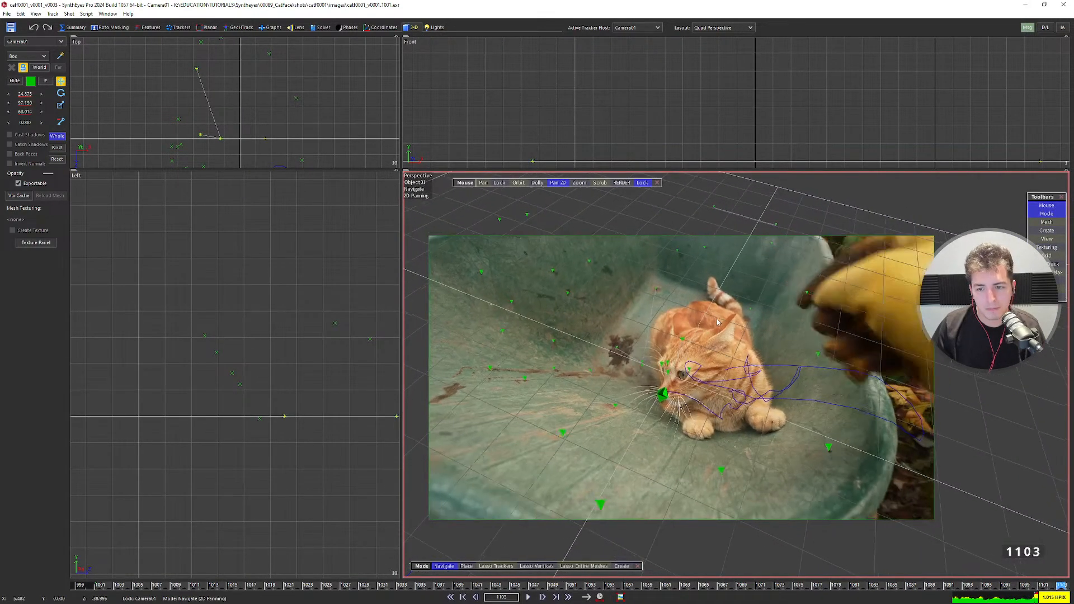
scroll(707, 304, up, 3)
key(Left)
key(Left)
key(Left)
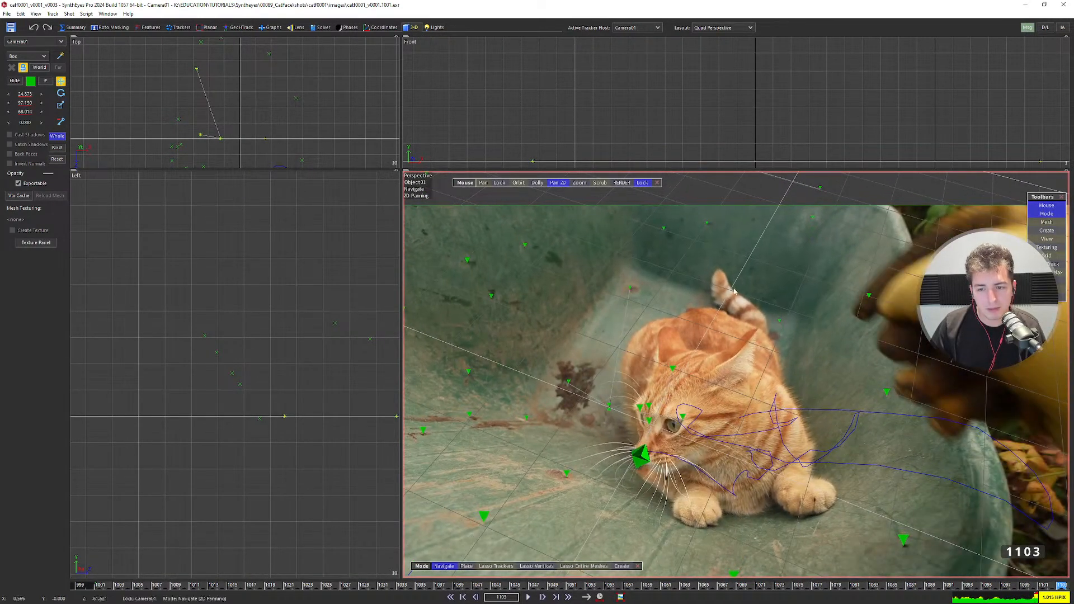
drag(223, 144, 249, 144)
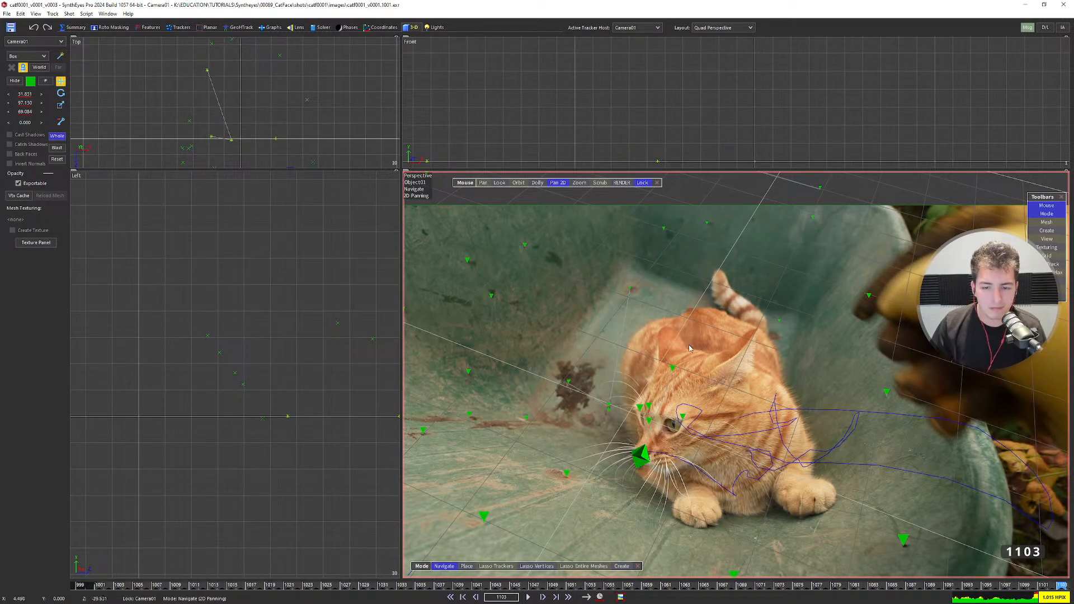
drag(241, 139, 239, 172)
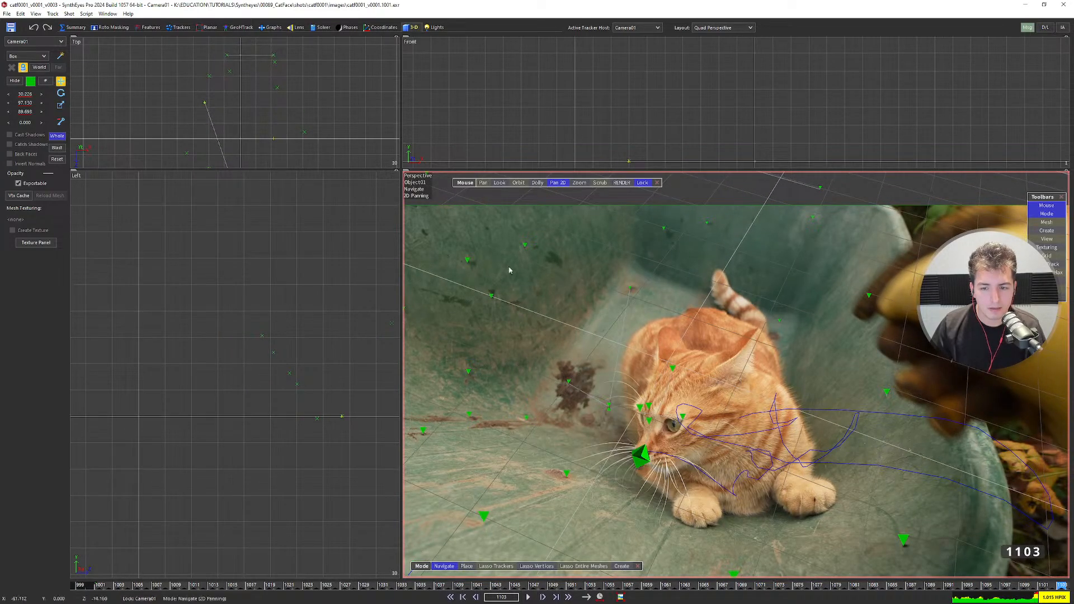
Frame the footage in the full perspective view and play the shot to review the paths.
key(5)
key(8)
scroll(457, 316, down, 6)
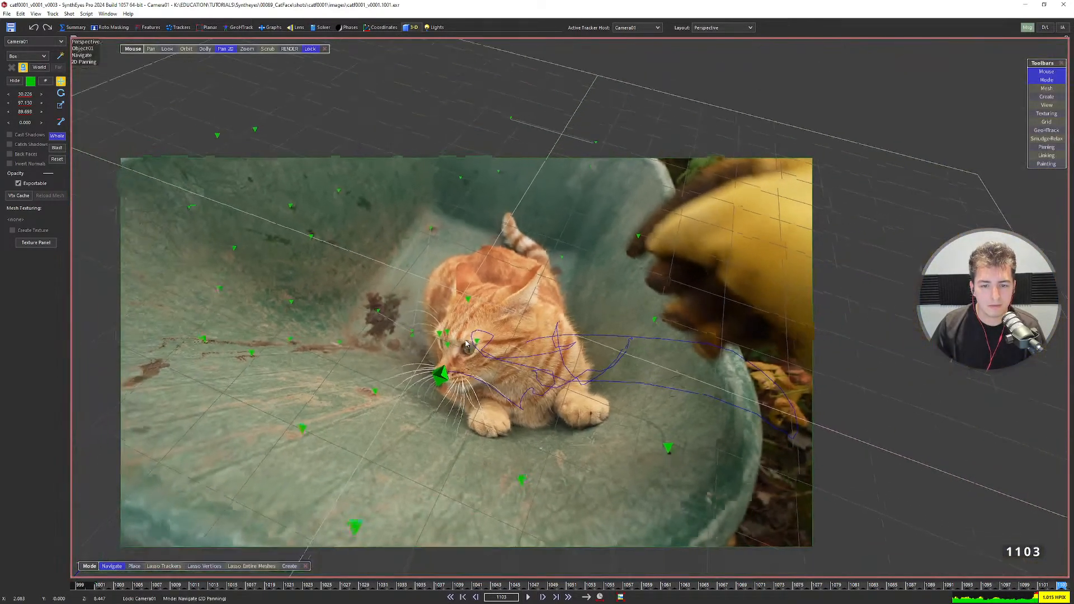
middle_drag(408, 374, 499, 323)
key(space)
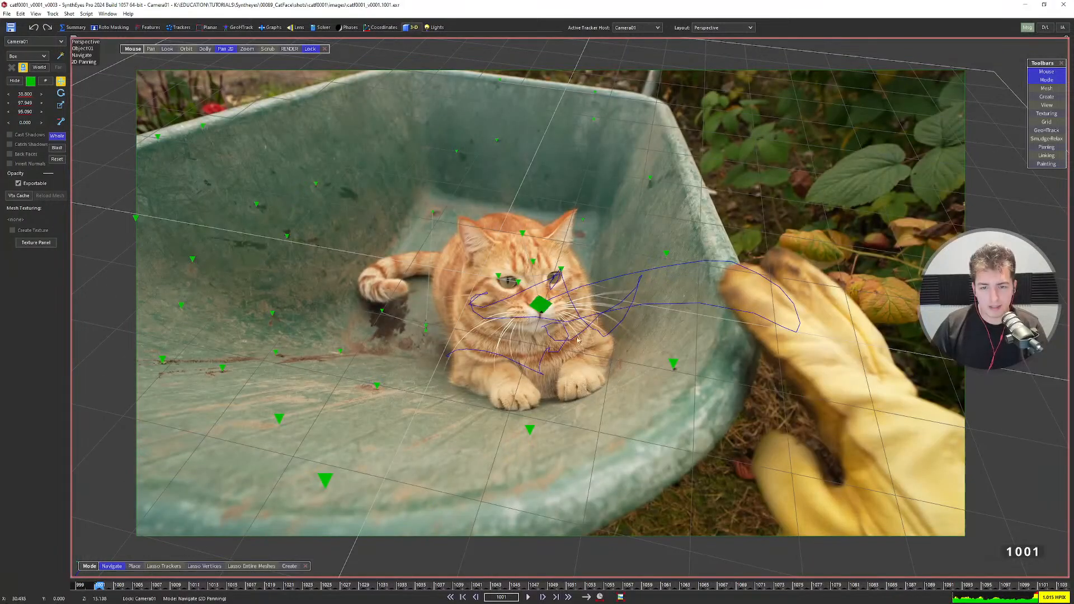
In the Quad layout, step between neighbouring frames to compare motion, ending at frame 1001.
key(q)
scroll(429, 416, down, 3)
scroll(469, 428, up, 8)
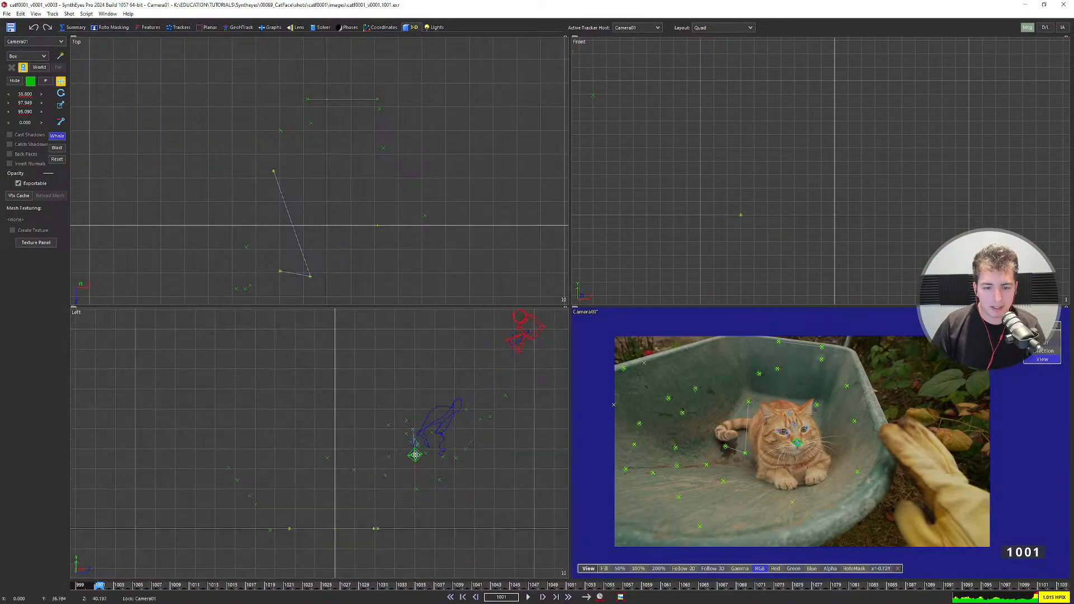
scroll(440, 458, down, 4)
scroll(410, 433, up, 6)
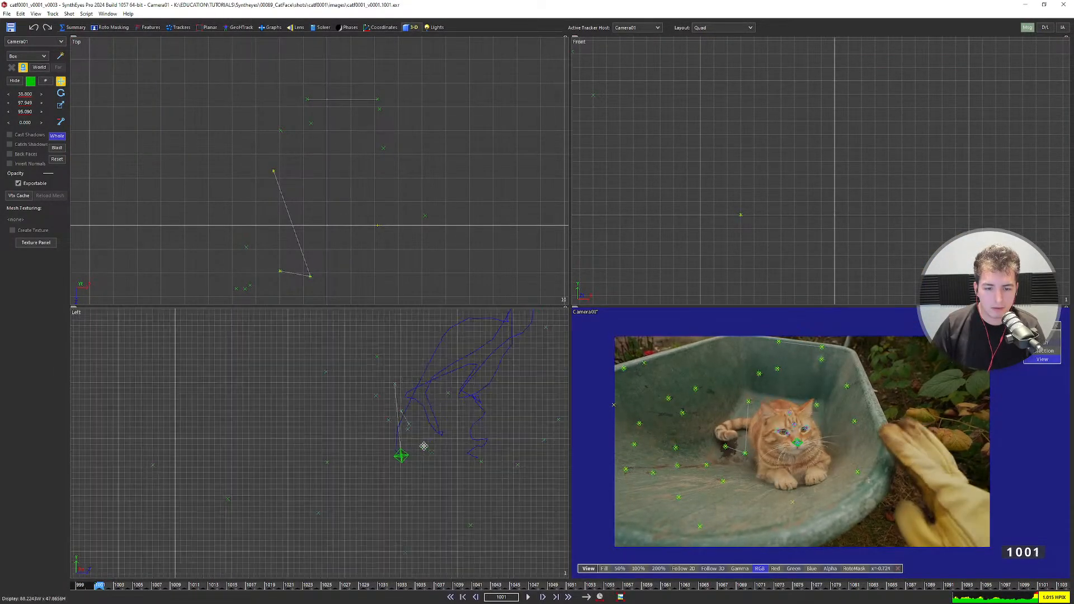
scroll(410, 433, up, 2)
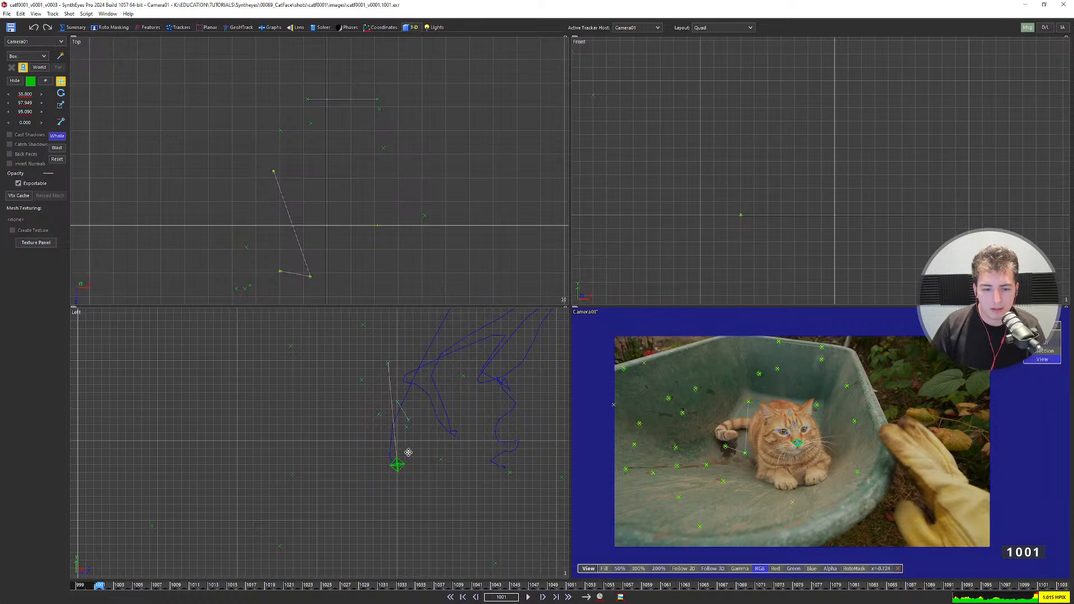
key(d)
key(s)
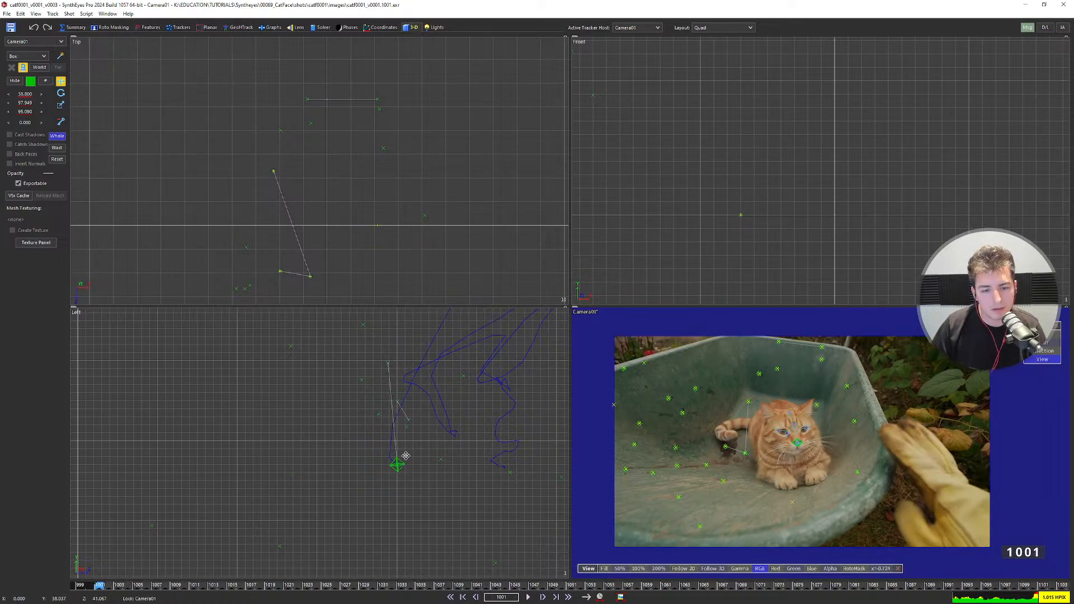
key(d)
key(d)
key(s)
key(s)
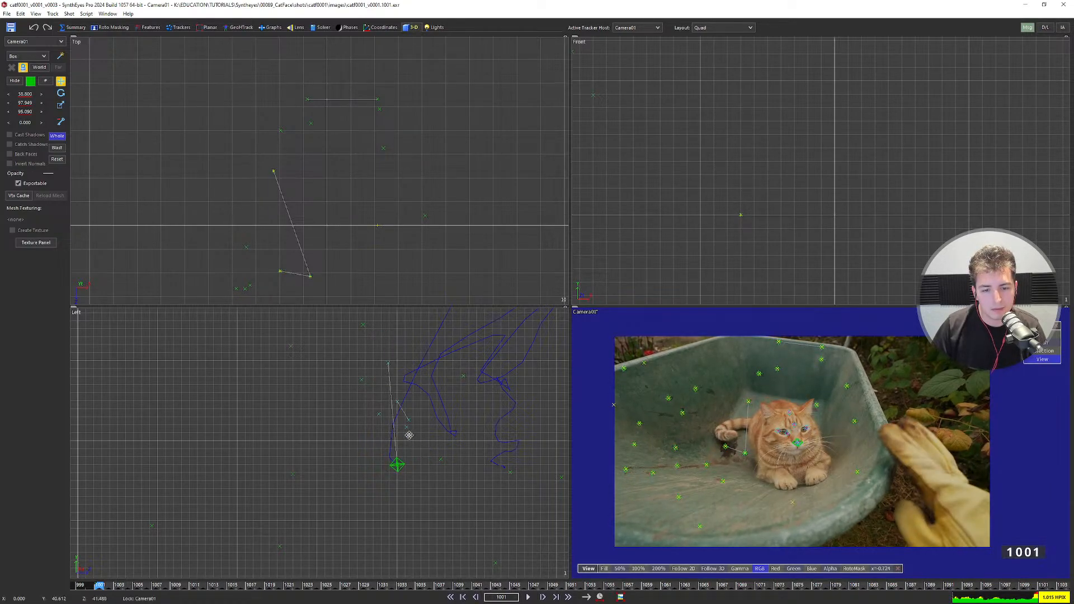
key(d)
key(d)
key(s)
key(s)
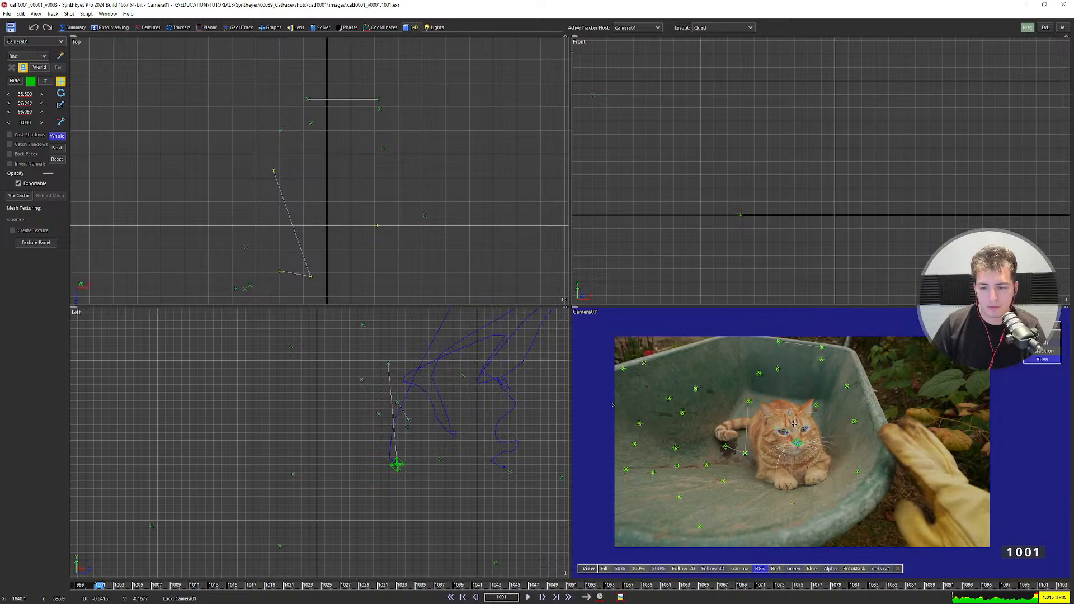
scroll(792, 436, up, 2)
scroll(803, 472, up, 1)
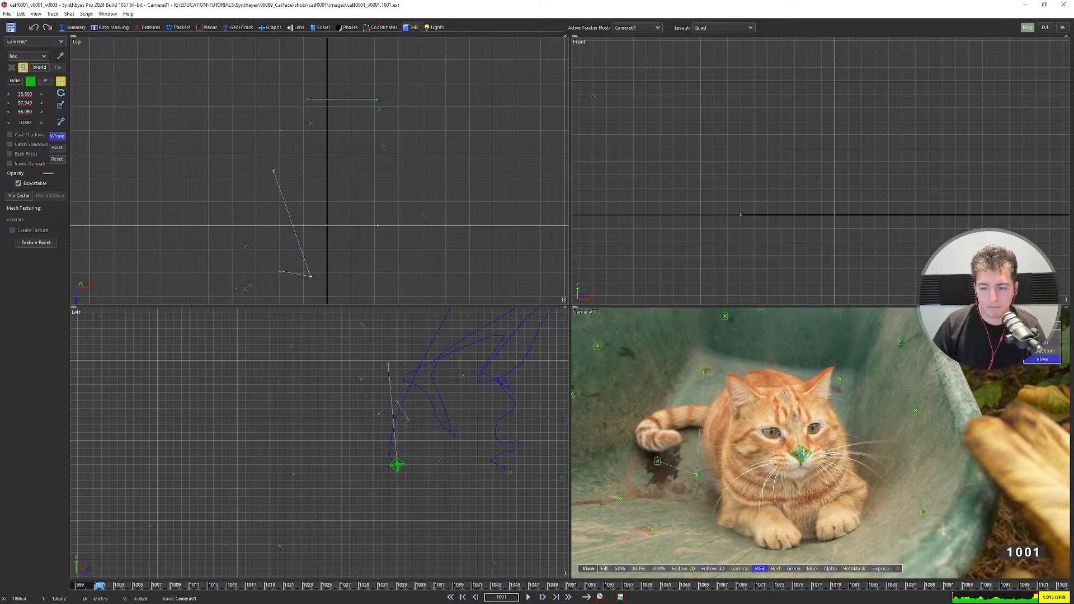
Select Tracker31 and Tracker32 on the cat's head to make Object01 the active host.
key(5)
scroll(542, 293, up, 2)
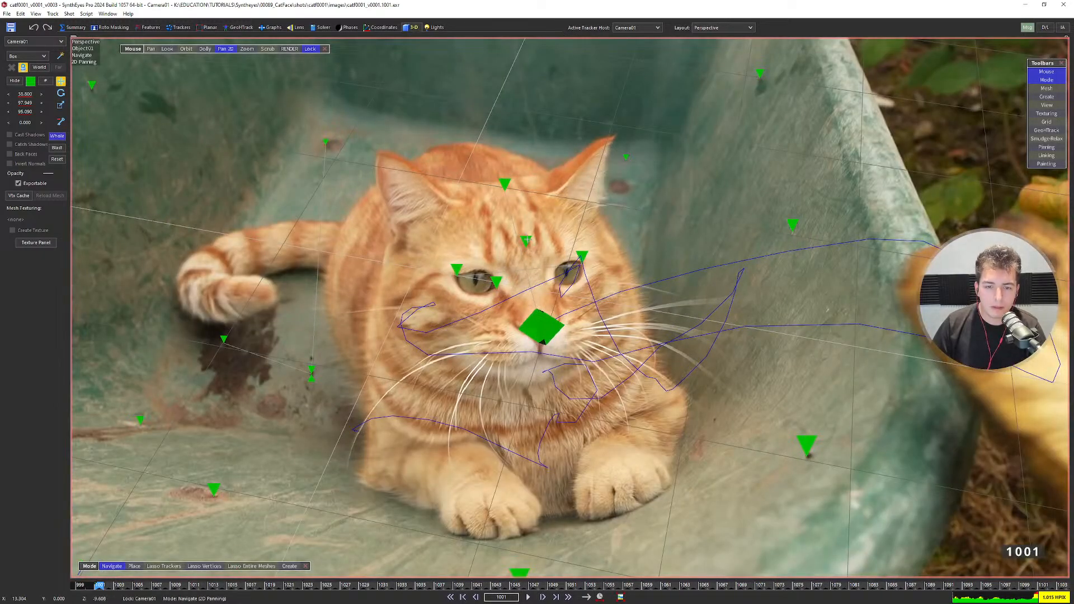
key(4)
scroll(359, 144, down, 3)
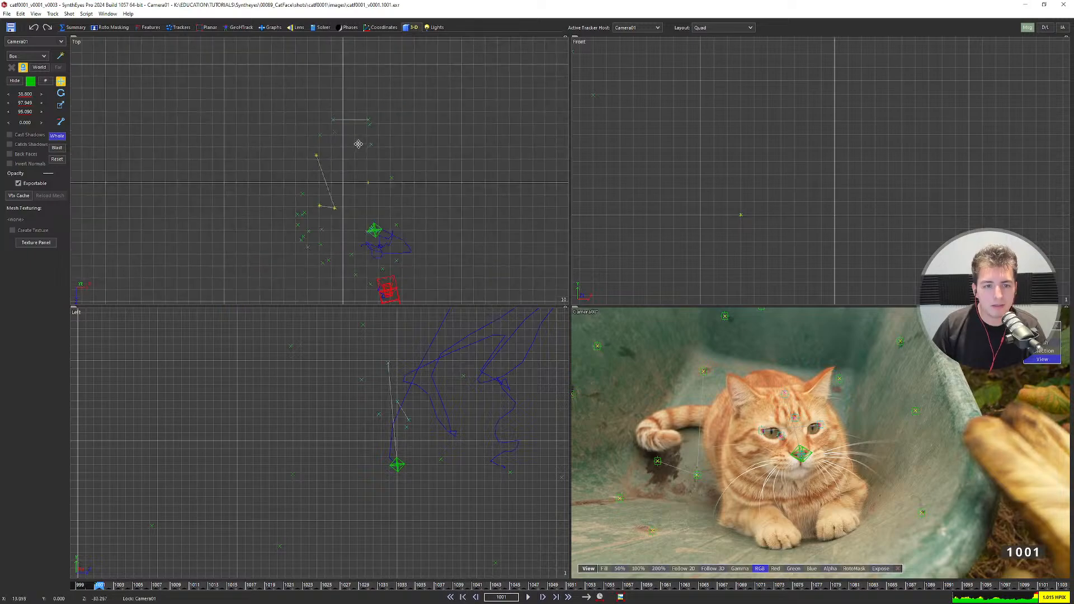
scroll(382, 236, up, 4)
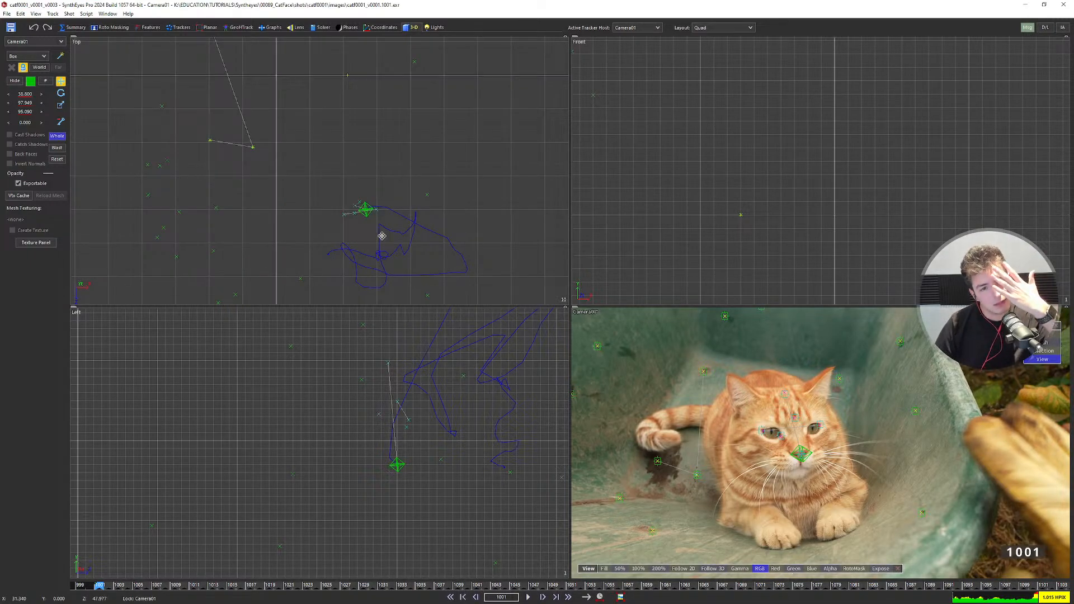
scroll(364, 209, up, 6)
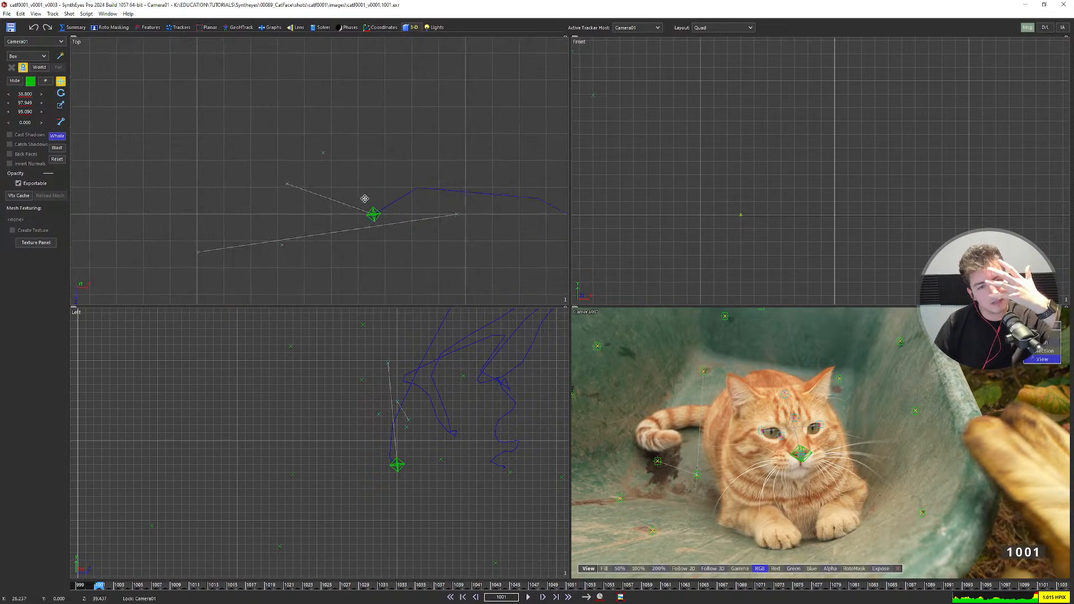
scroll(344, 214, down, 3)
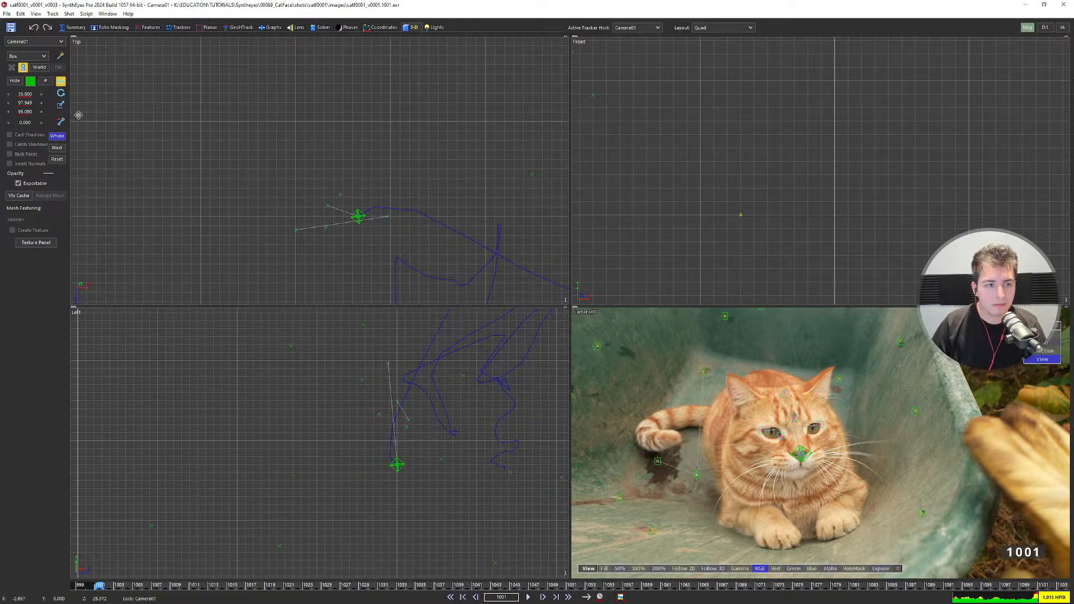
click(785, 394)
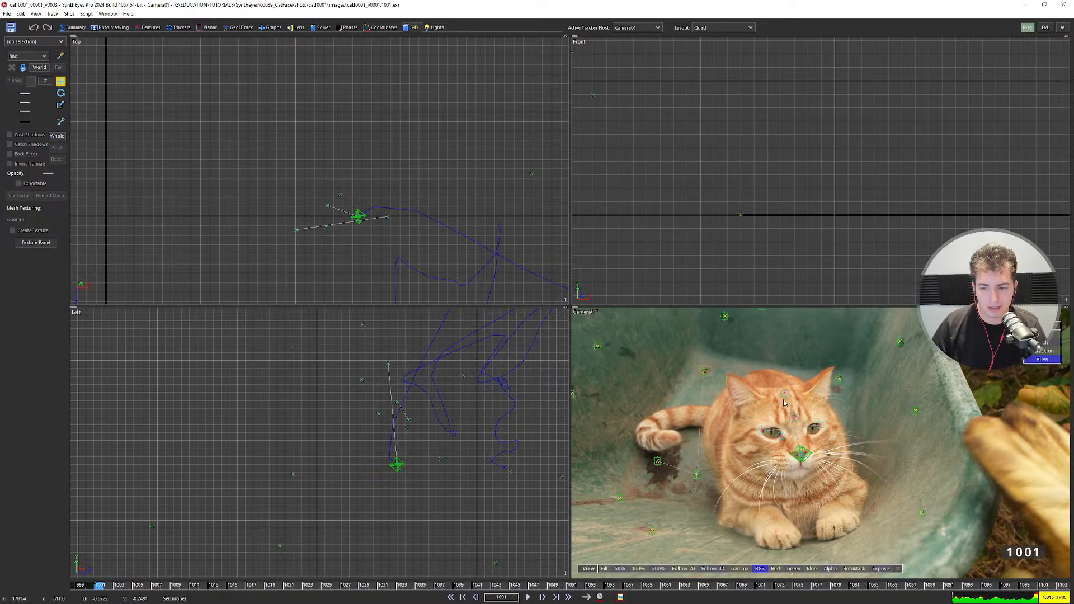
click(793, 415)
scroll(793, 415, up, 3)
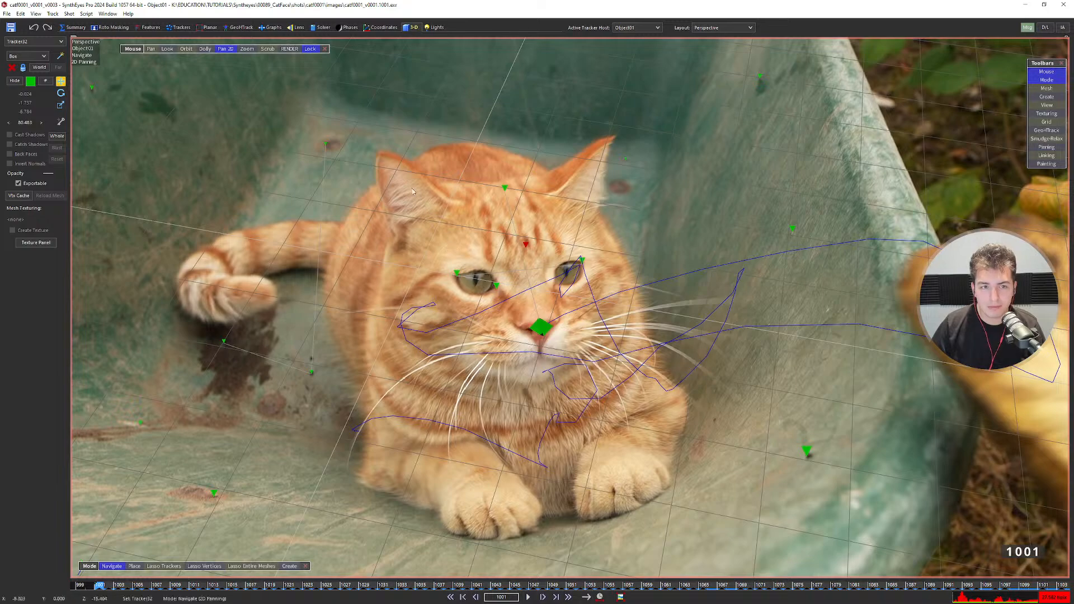
Set the mouse mode to Orbit and orbit the perspective view to inspect the object path.
click(186, 49)
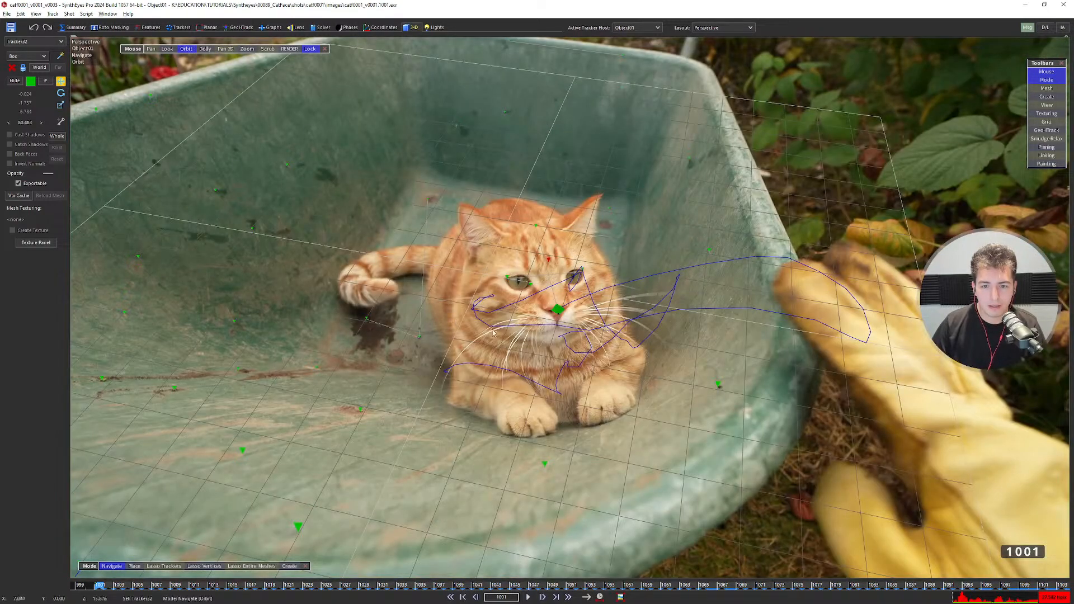
drag(492, 332, 481, 275)
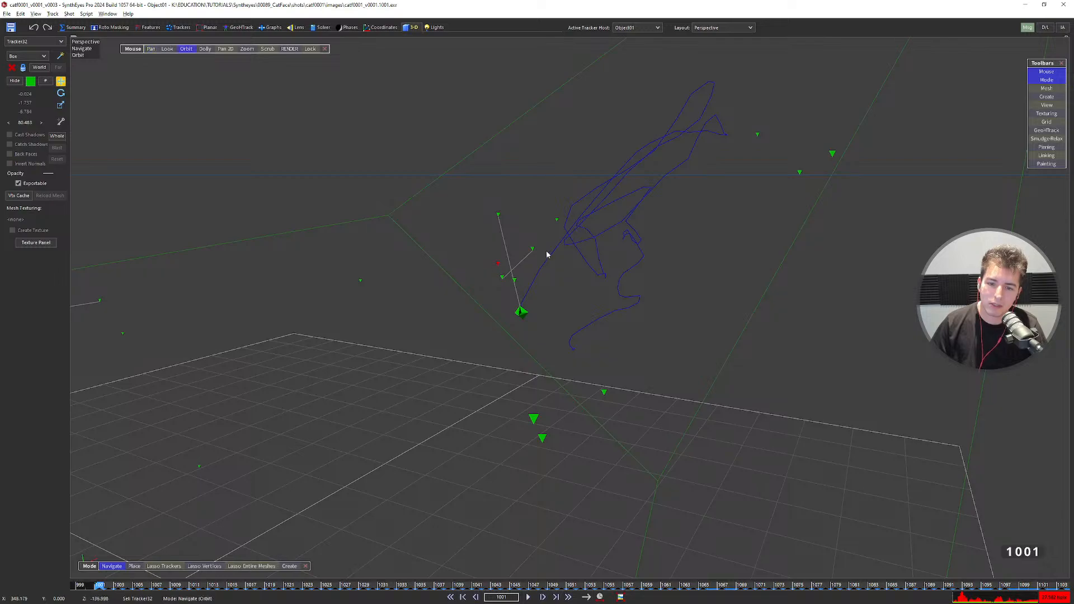
drag(547, 250, 529, 273)
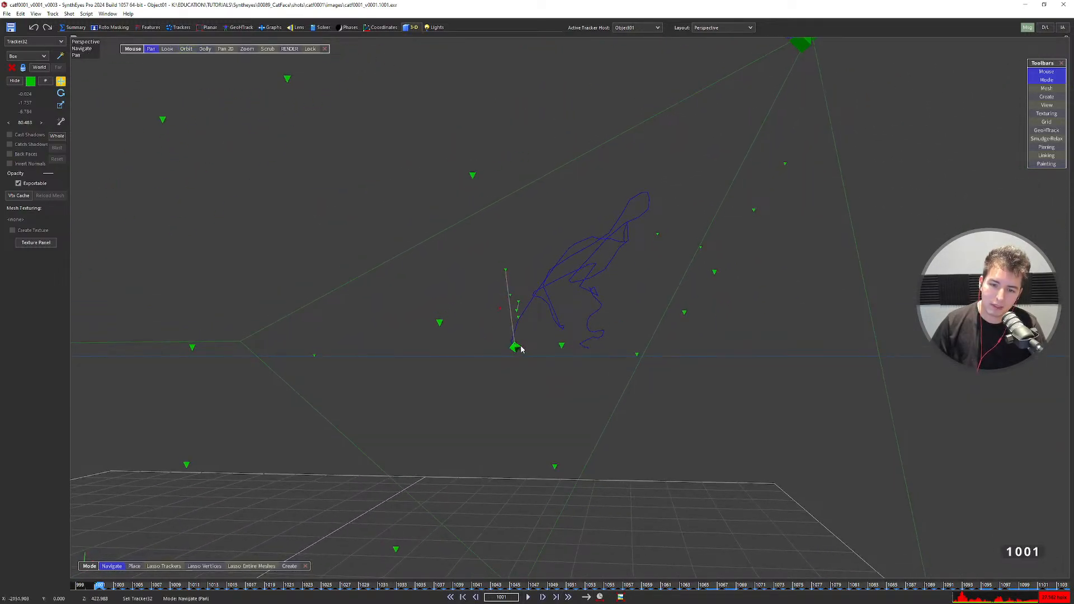
Zoom out and pan the plate in the single camera view, then scrub to frame 1039.
key(5)
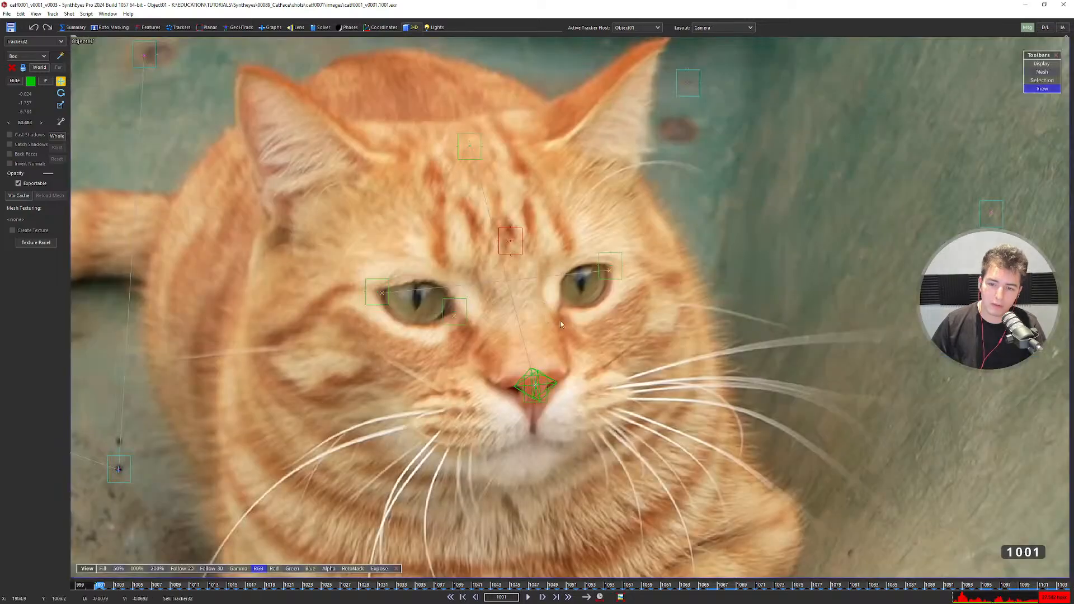
scroll(537, 348, down, 3)
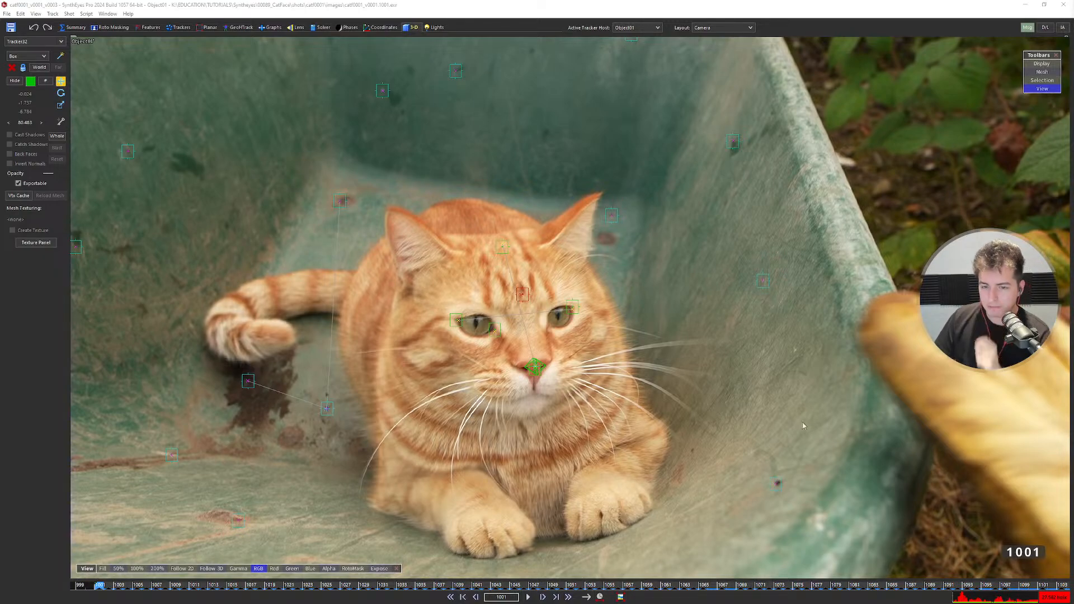
scroll(619, 383, down, 4)
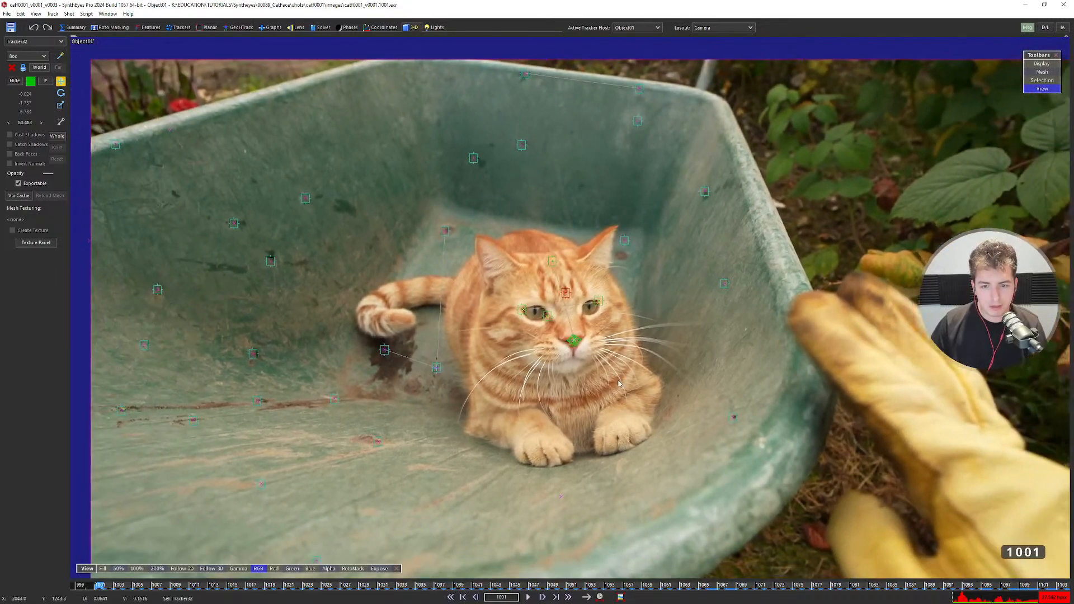
scroll(619, 383, down, 1)
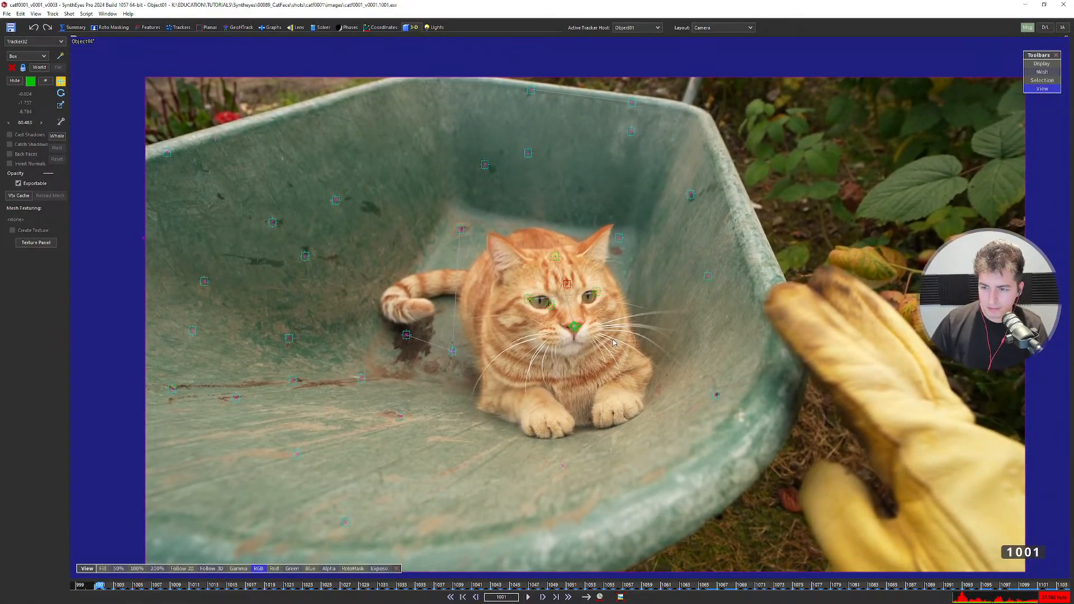
middle_drag(618, 334, 605, 312)
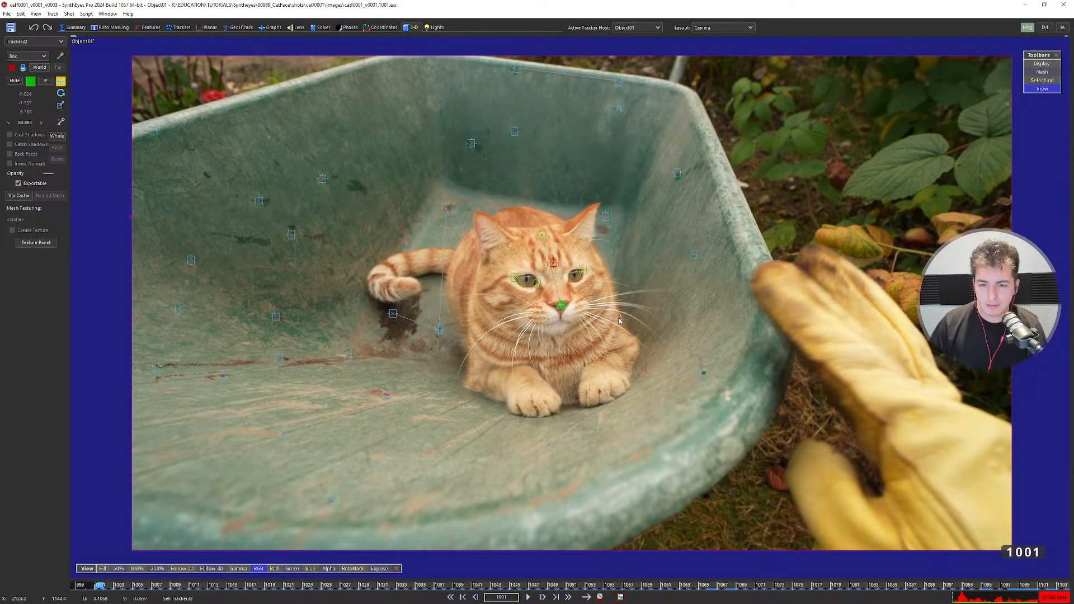
drag(255, 589, 455, 559)
Make Camera01 the active tracker host, select Tracker10, check Quad, then scrub the camera view.
click(636, 27)
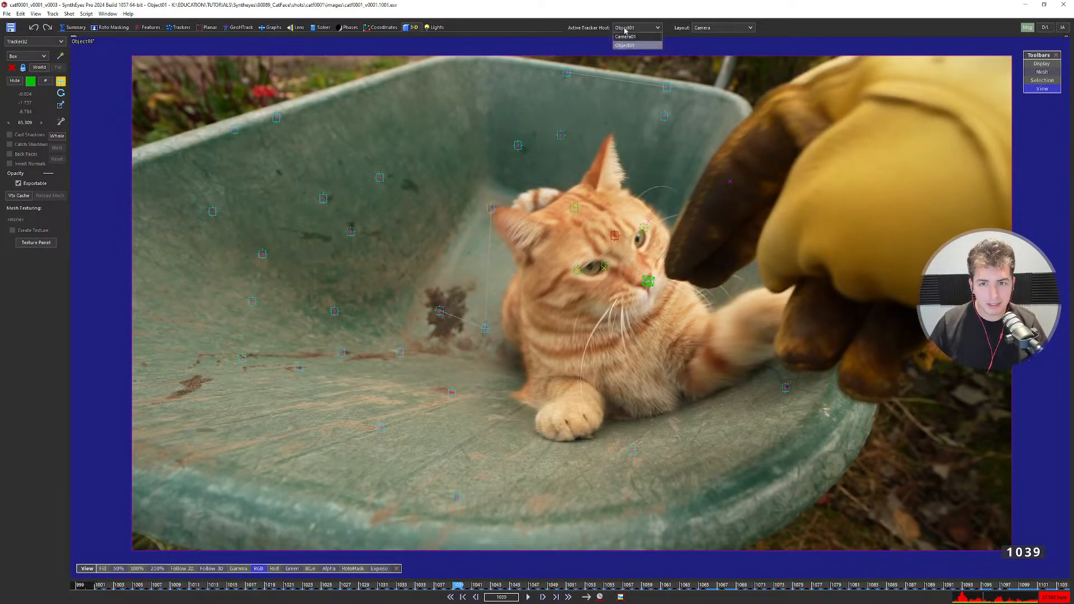
click(624, 36)
click(491, 211)
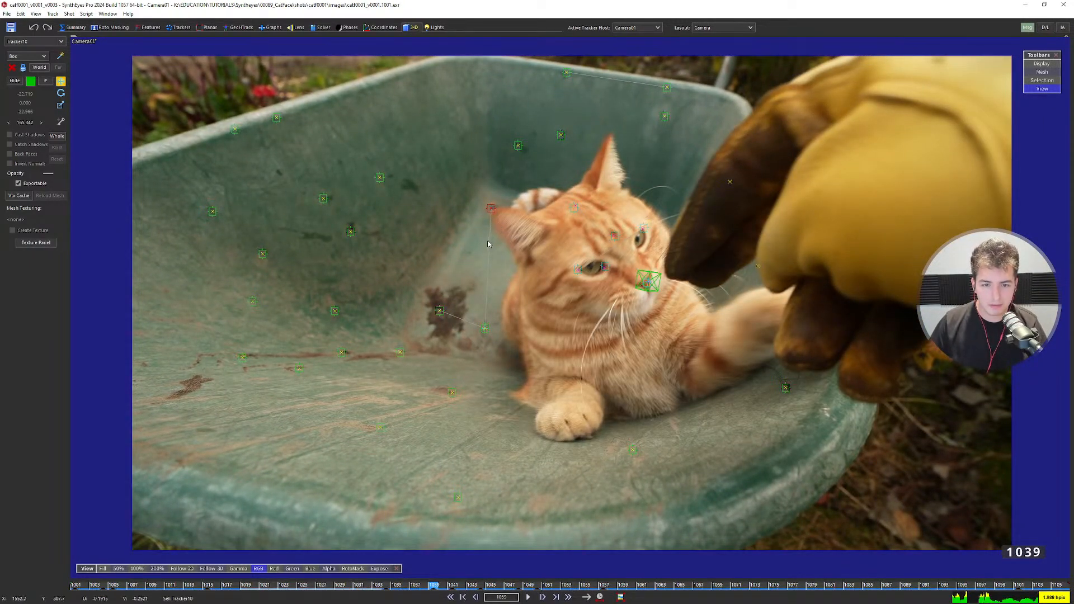
key(7)
scroll(366, 416, down, 5)
scroll(371, 427, up, 3)
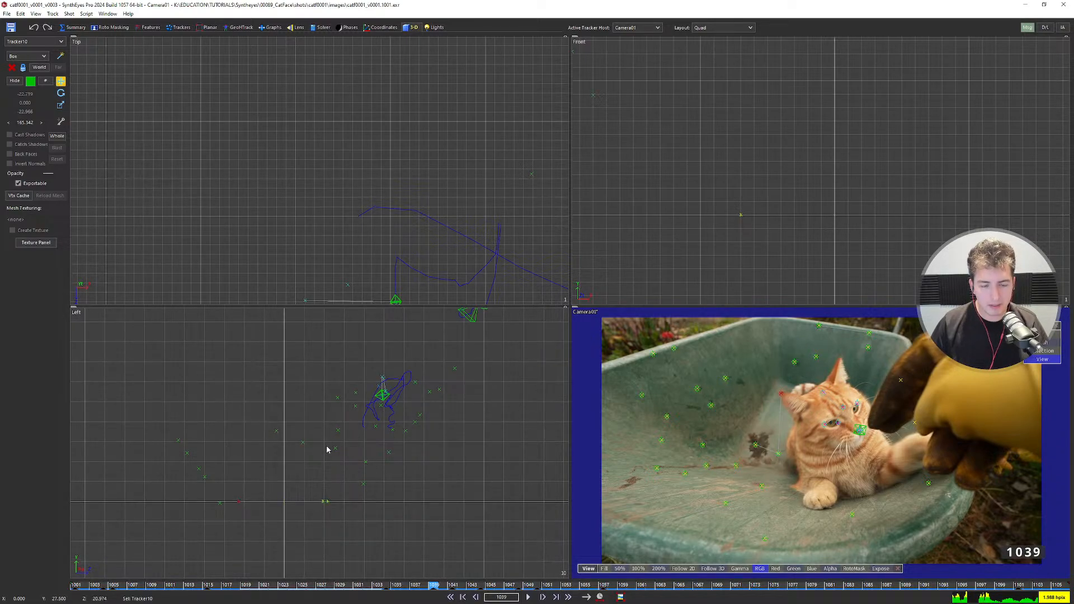
key(1)
drag(329, 577, 607, 580)
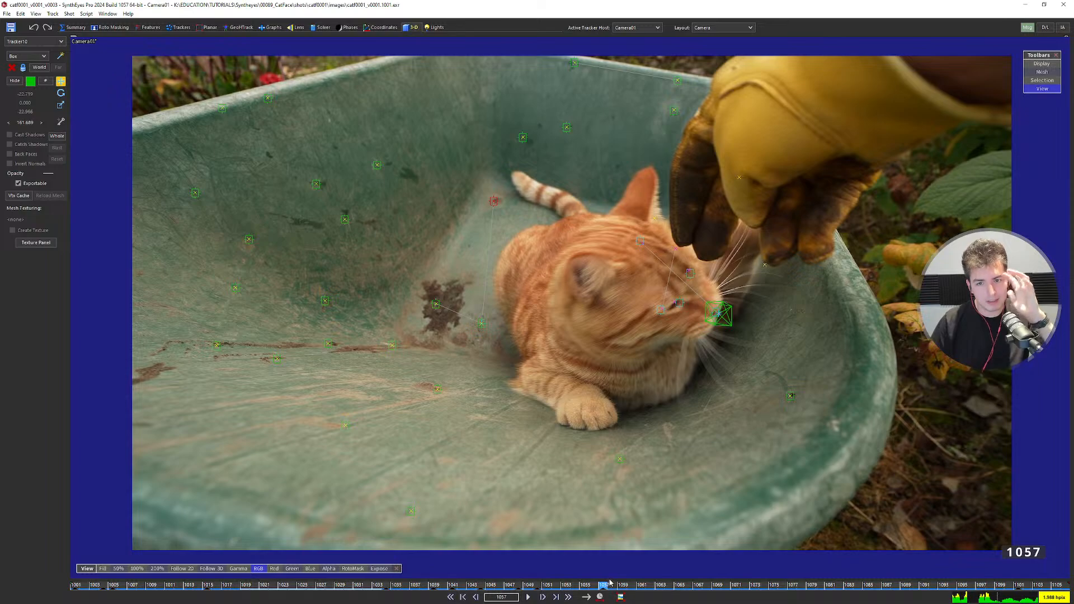
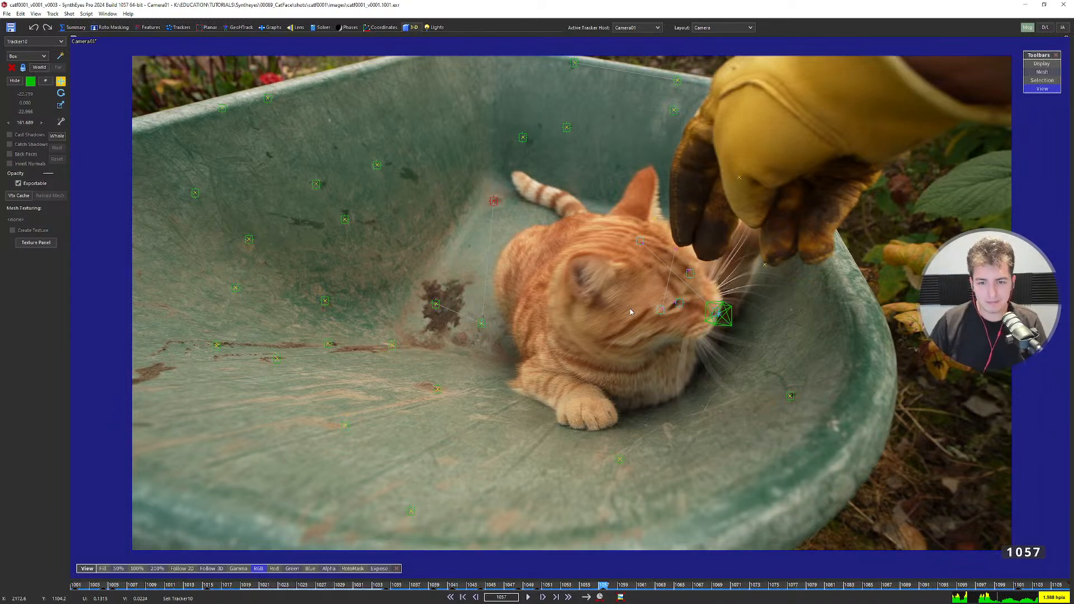
Zoom and pan the camera view, then scrub frames 1035–1071 to check the tracking.
scroll(543, 297, down, 1)
scroll(544, 298, up, 1)
middle_drag(544, 297, 535, 294)
scroll(535, 295, down, 1)
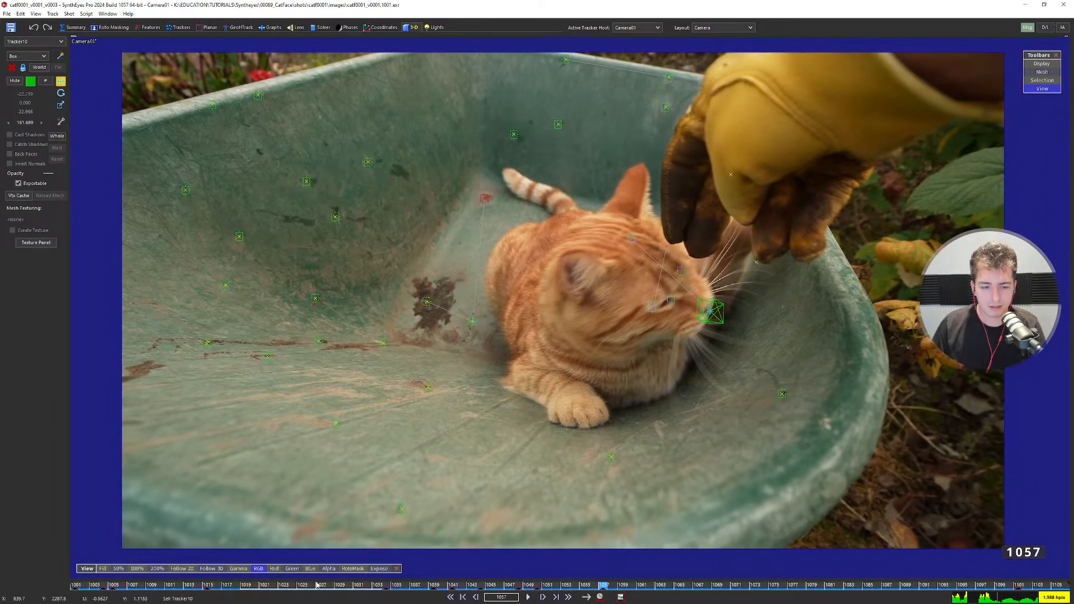
drag(317, 584, 541, 576)
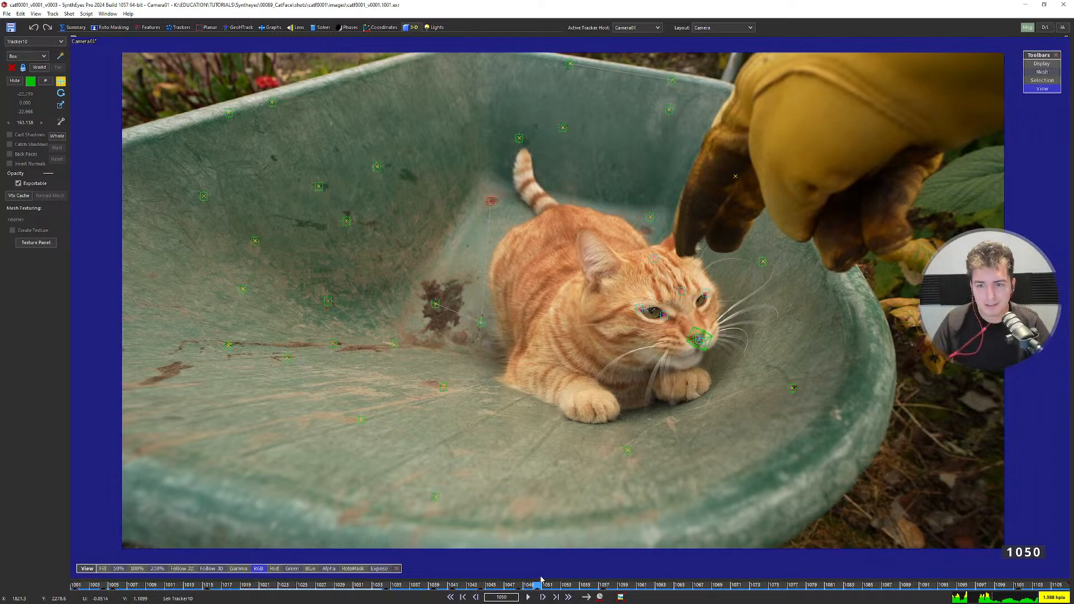
drag(555, 583, 659, 568)
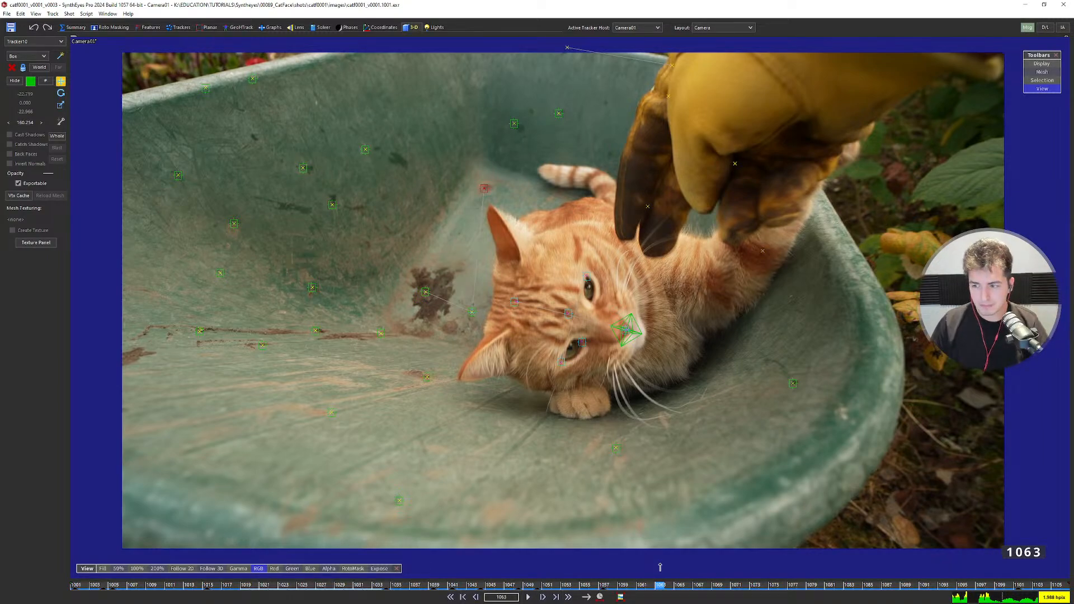
drag(660, 567, 42, 555)
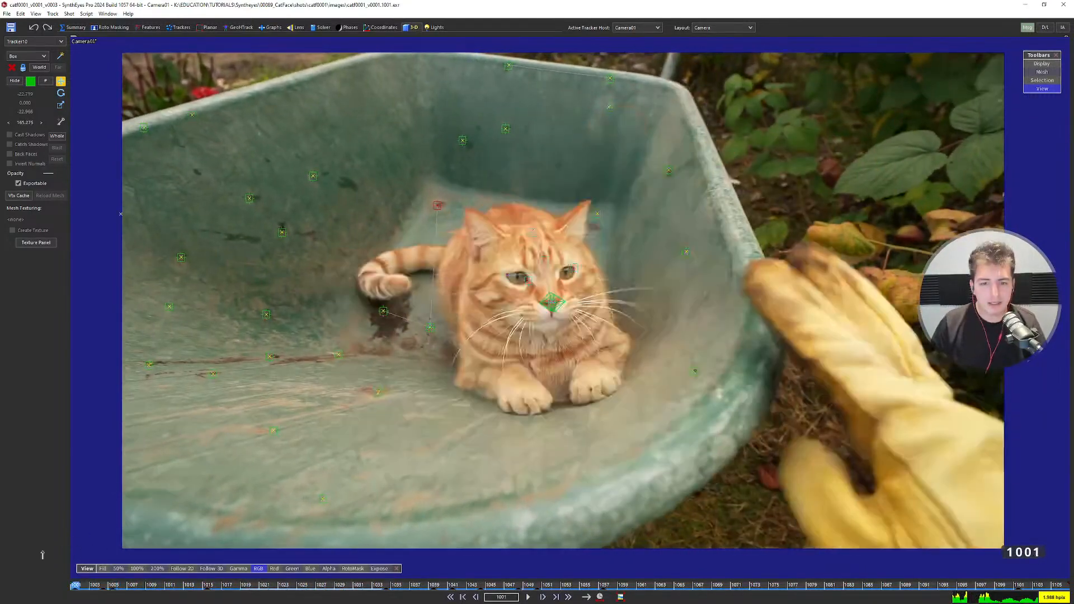
Zoom the Left viewport in and out to inspect the solved camera path and trackers.
scroll(558, 274, up, 1)
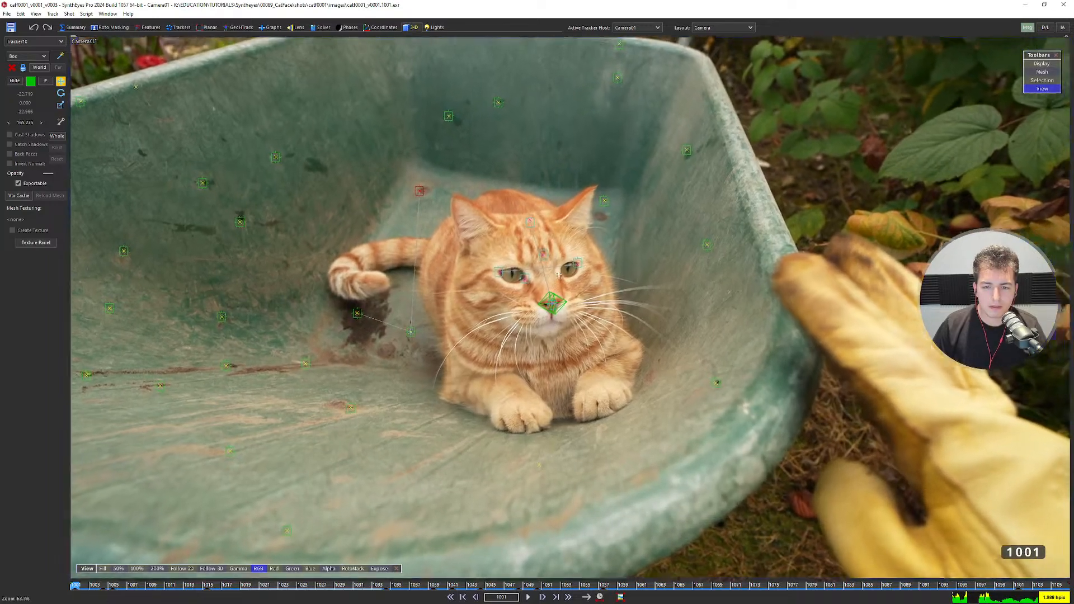
scroll(558, 274, down, 3)
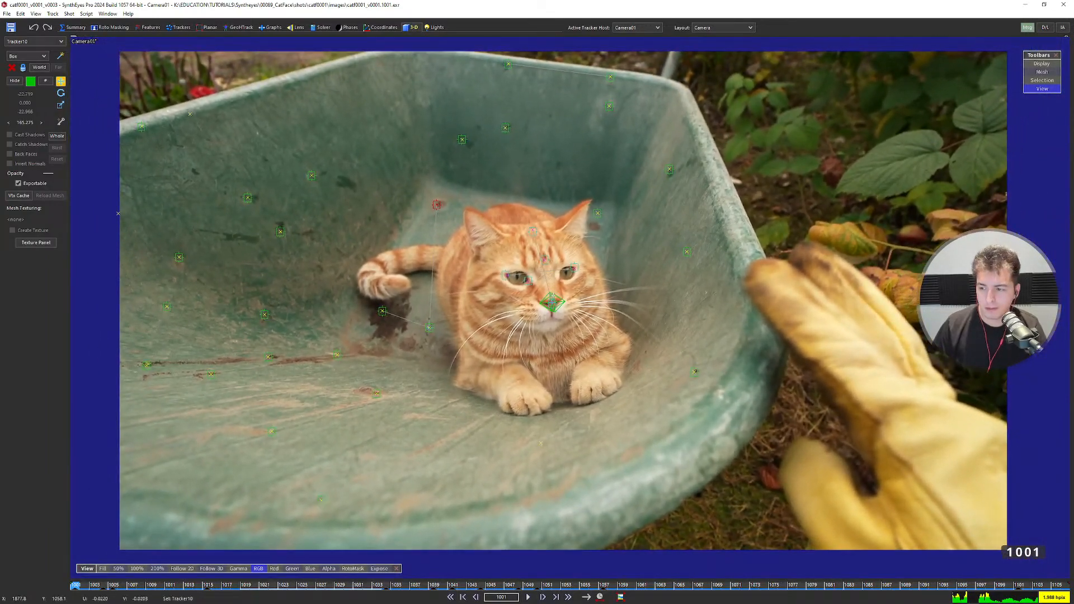
scroll(562, 280, up, 3)
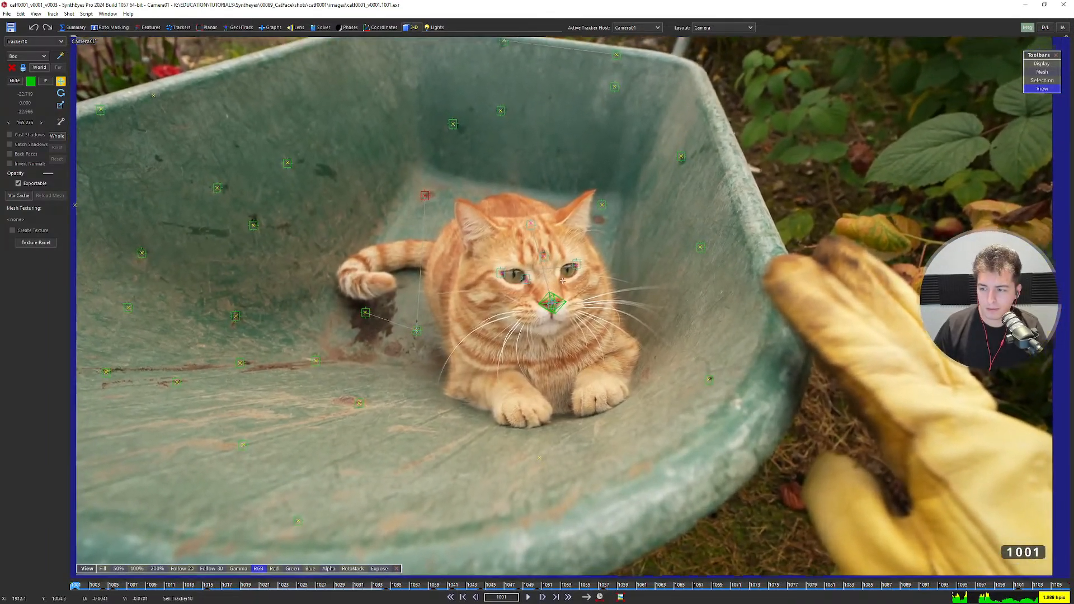
scroll(562, 279, down, 2)
scroll(554, 273, up, 3)
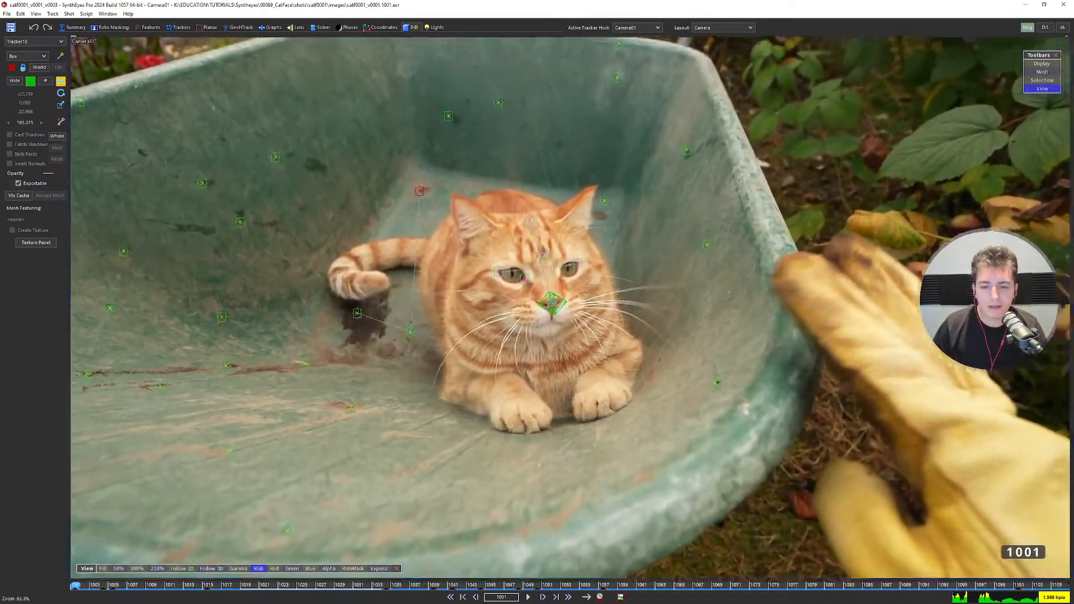
scroll(552, 269, up, 2)
scroll(548, 269, down, 3)
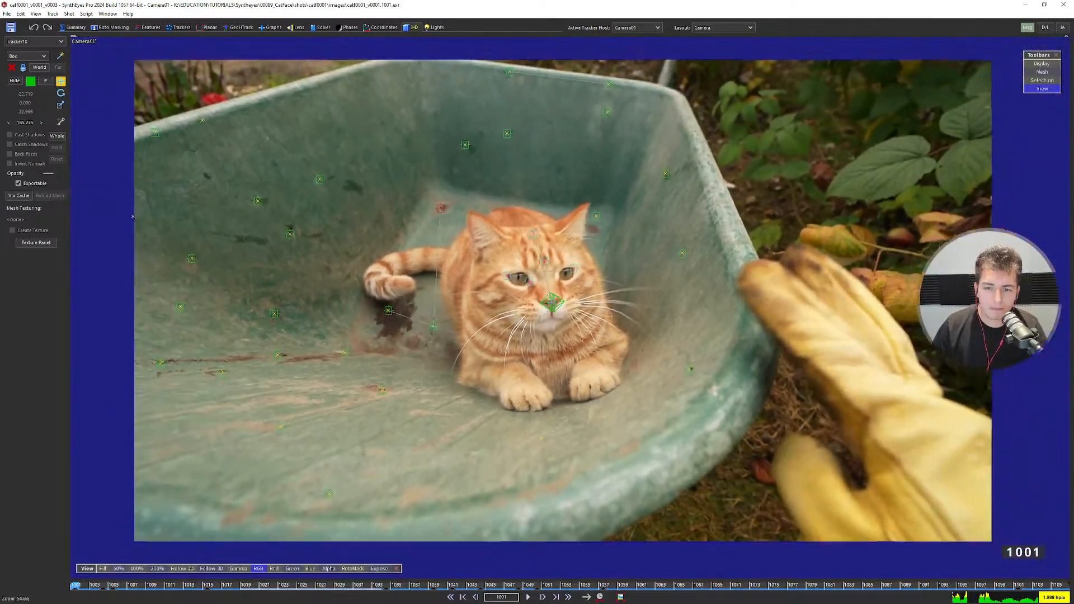
scroll(547, 285, up, 2)
scroll(369, 402, up, 5)
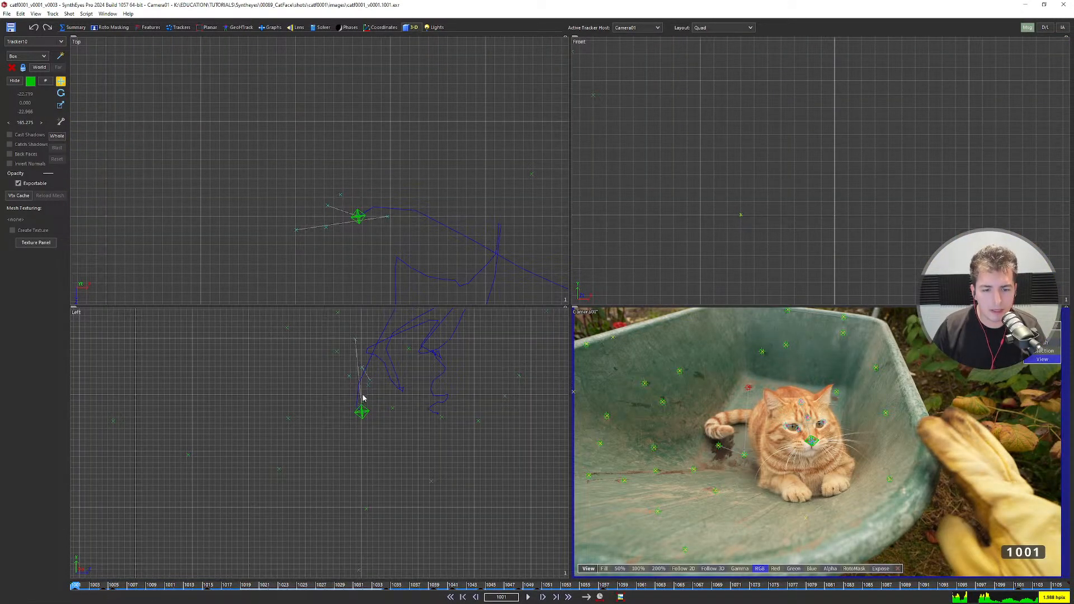
Select the cat's nose tracker so Object01 becomes the active object.
scroll(368, 402, down, 2)
scroll(803, 435, up, 5)
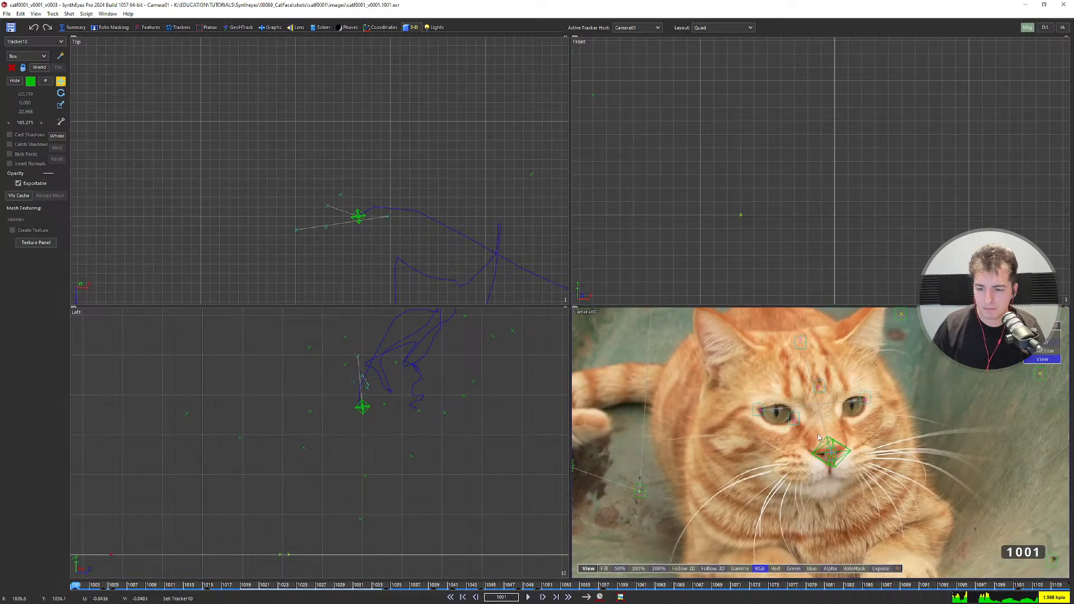
click(830, 448)
scroll(826, 439, down, 2)
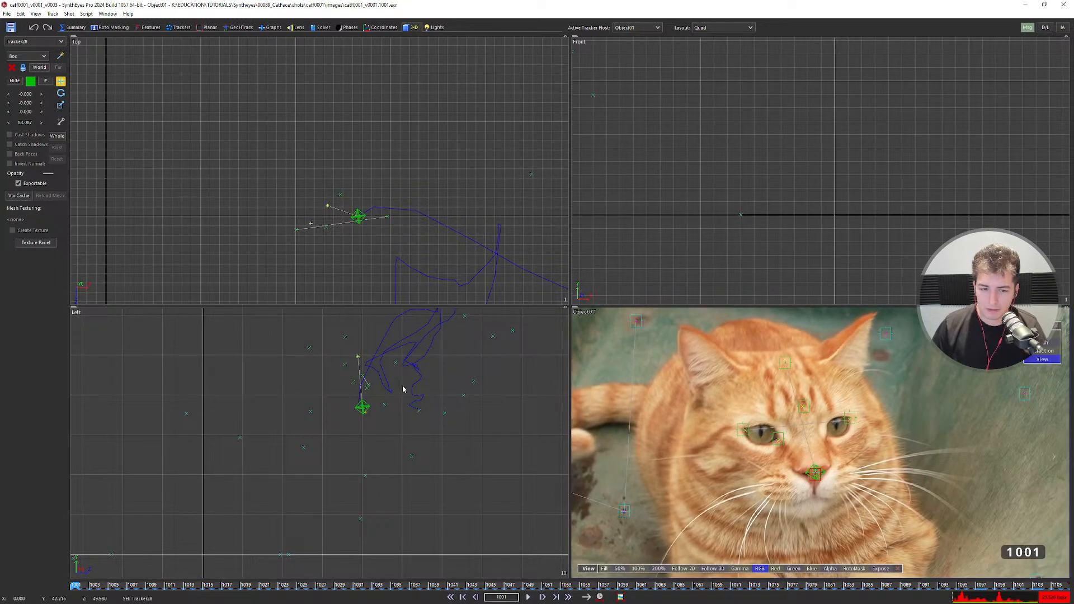
scroll(386, 401, down, 3)
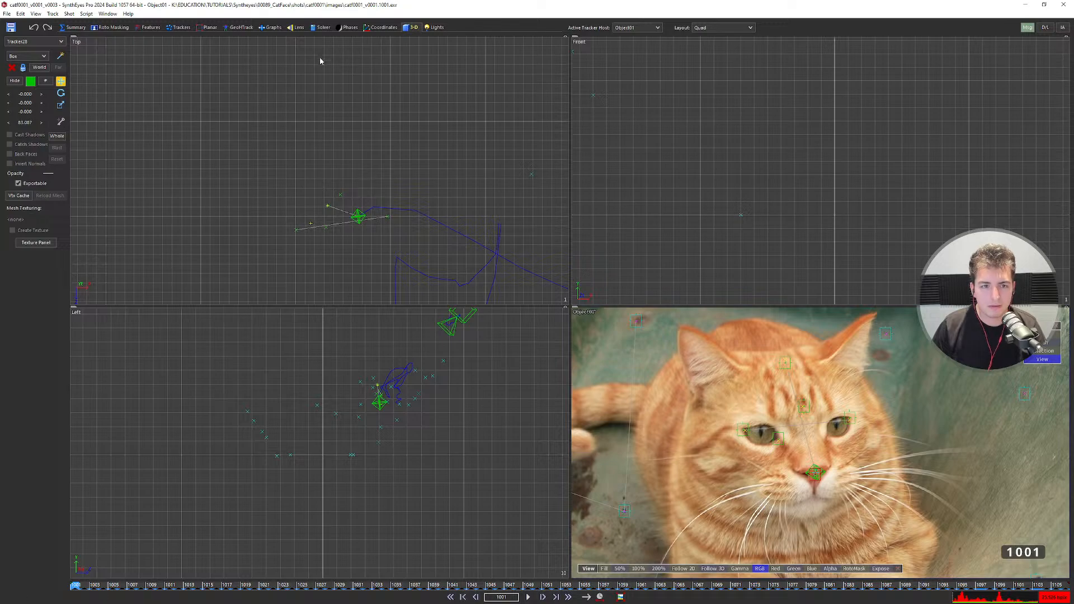
Re-solve the scene six times with F9, dismissing each solve result.
key(F9)
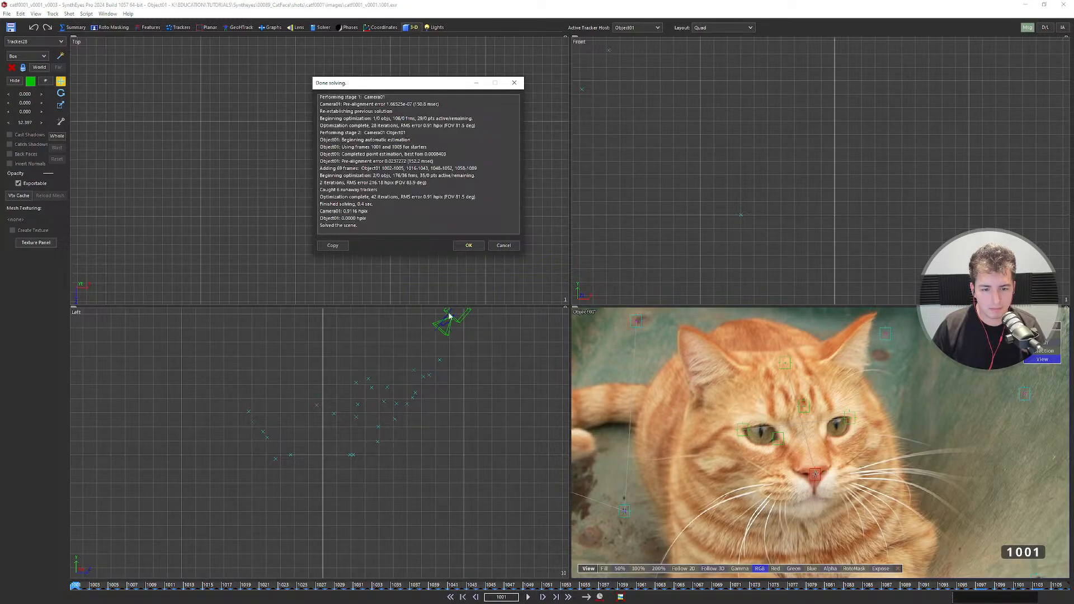
click(468, 245)
key(F9)
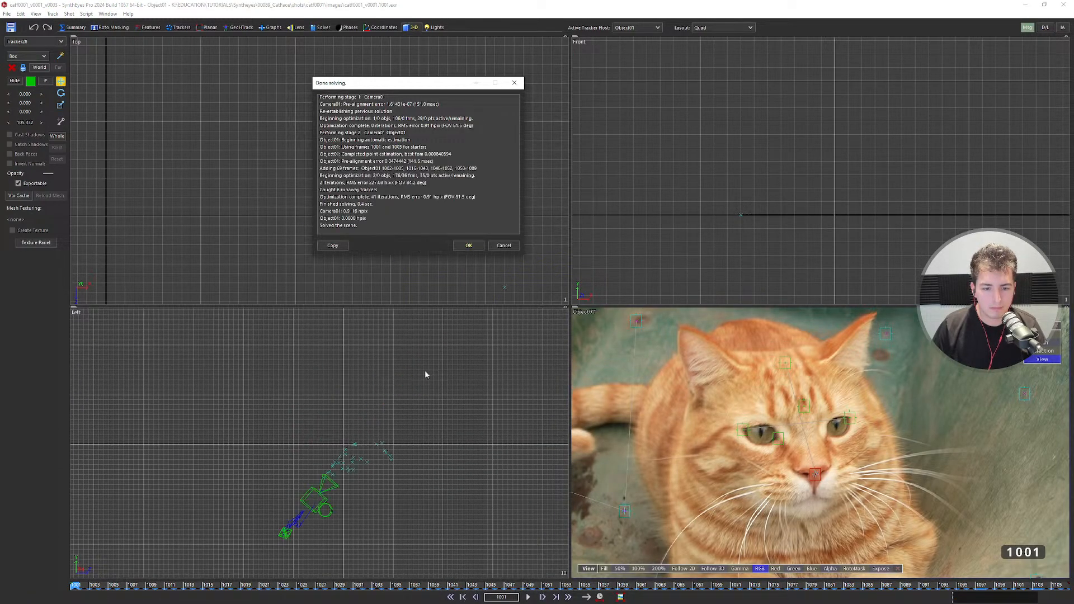
click(468, 245)
key(F9)
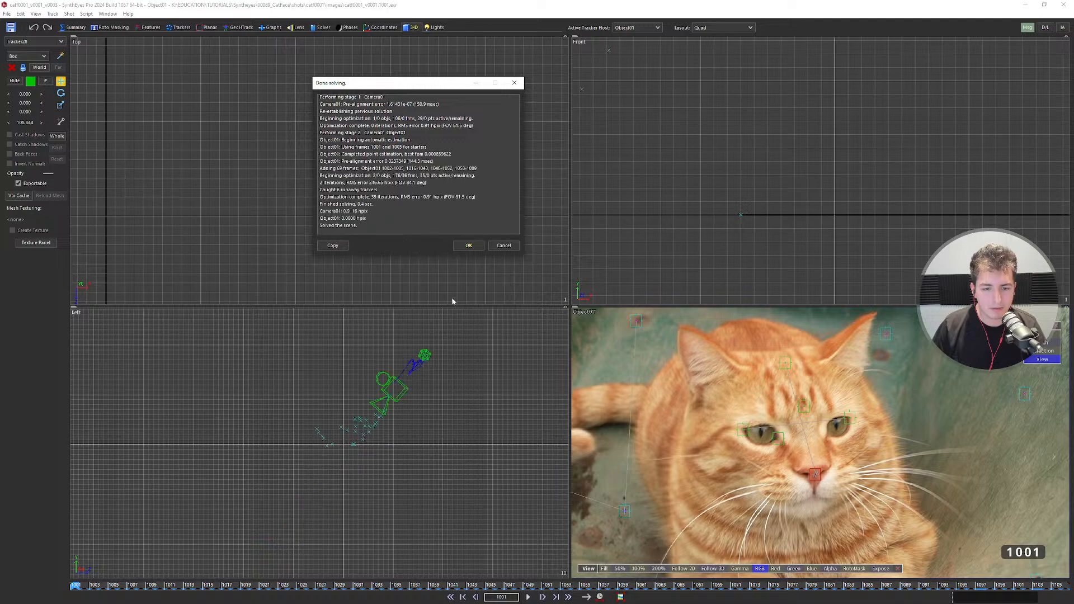
click(468, 245)
key(F9)
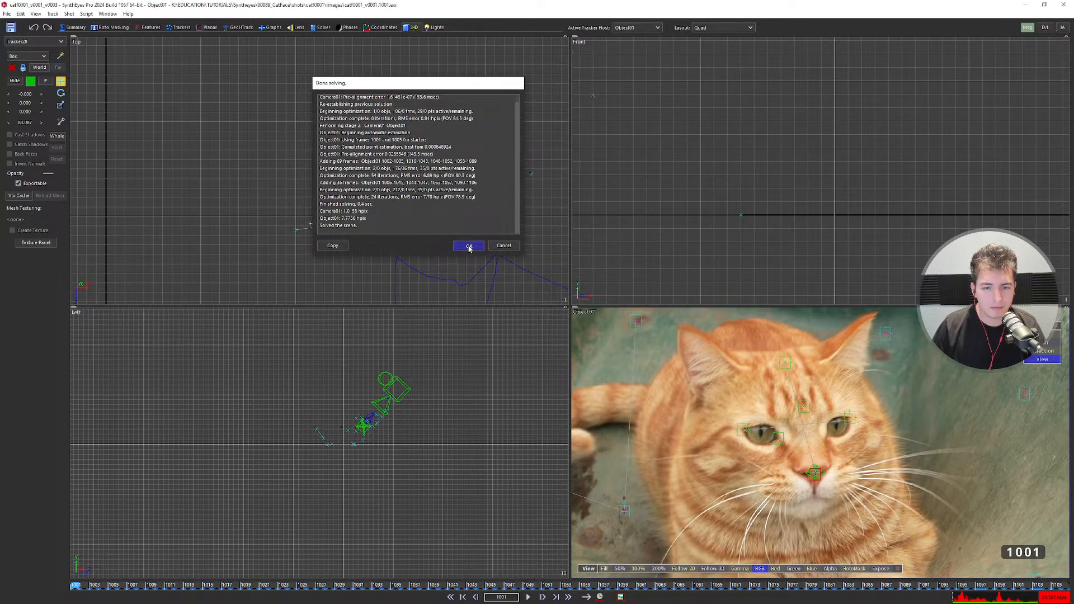
click(468, 245)
key(F9)
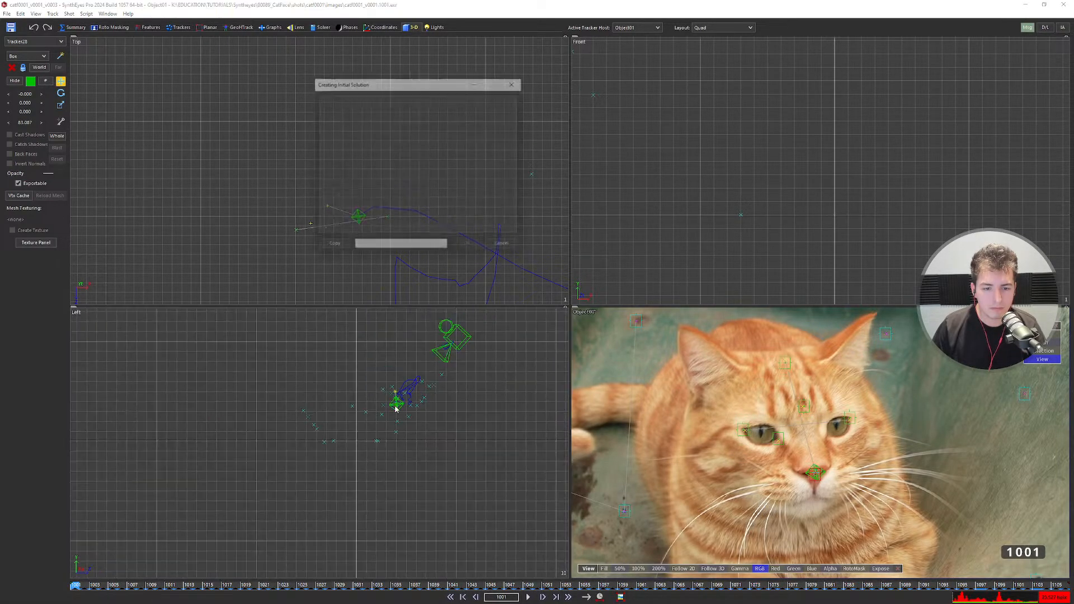
click(469, 245)
key(F9)
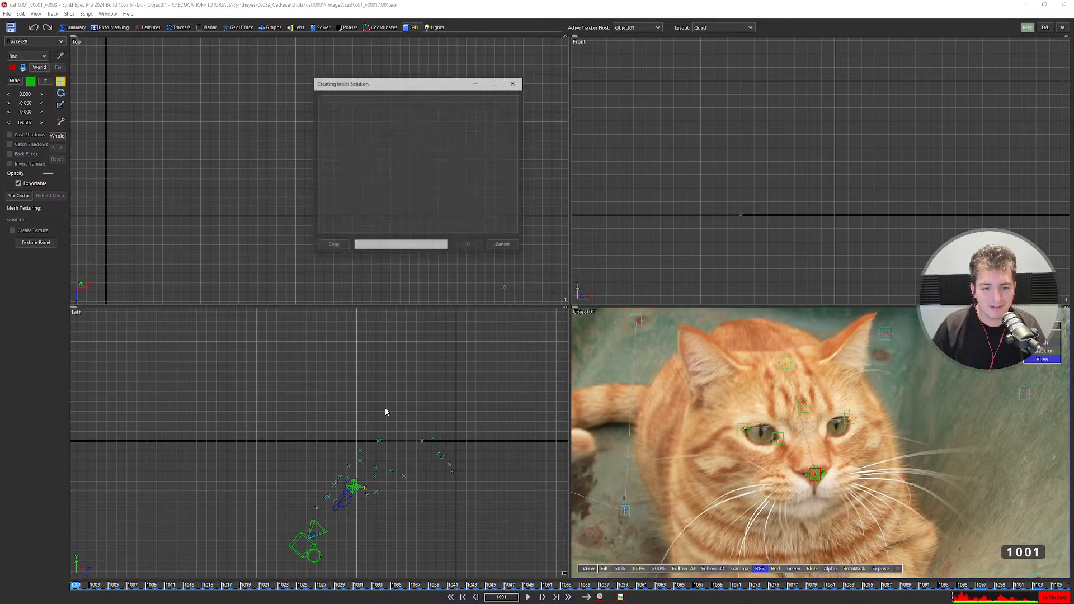
key(Return)
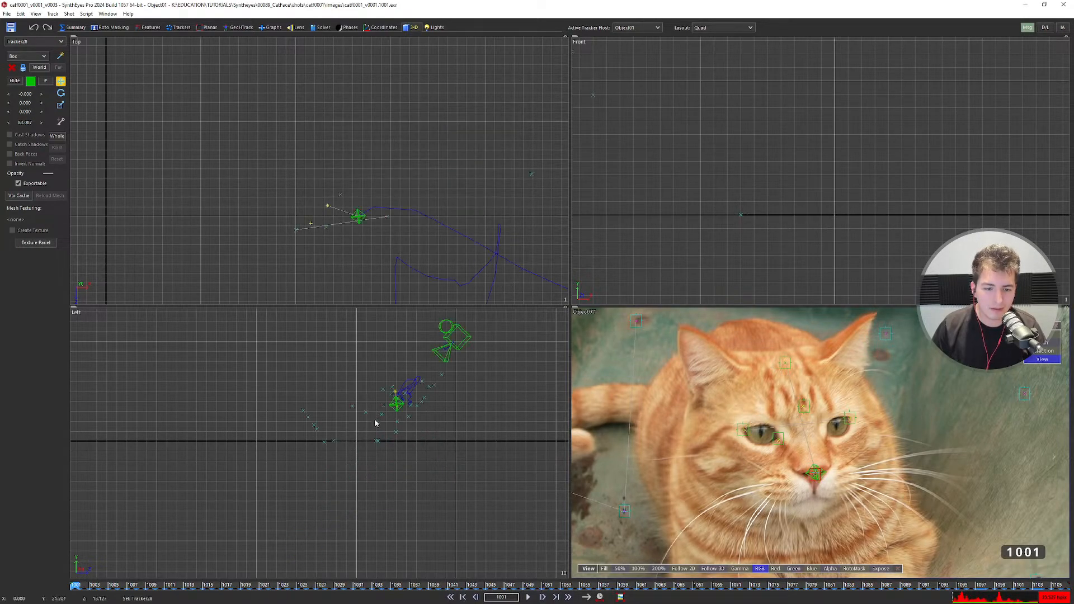
Switch to the full camera view and select a camera tracker to make the camera active.
key(5)
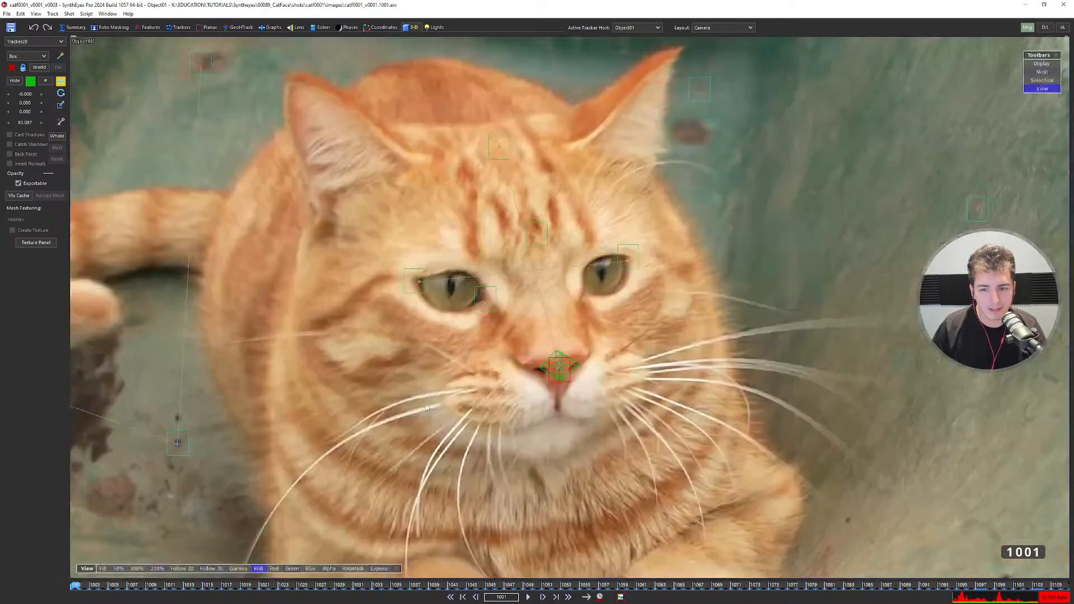
scroll(502, 350, down, 5)
scroll(458, 341, up, 2)
middle_drag(458, 360, 437, 314)
scroll(439, 317, down, 2)
click(417, 344)
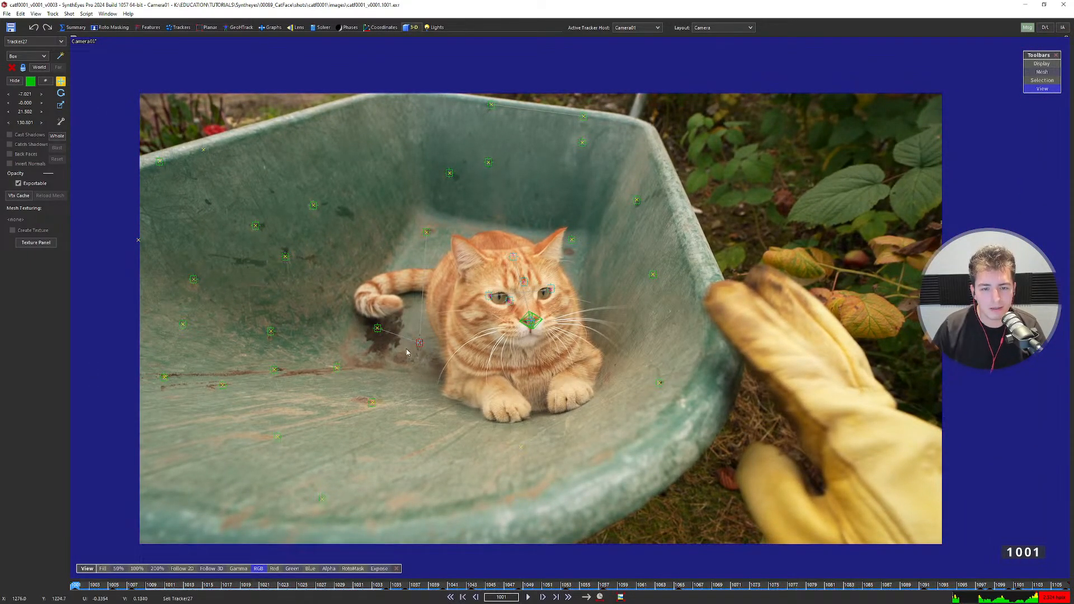
Select all 29 camera trackers and show the Constrained Pts layout.
click(490, 104)
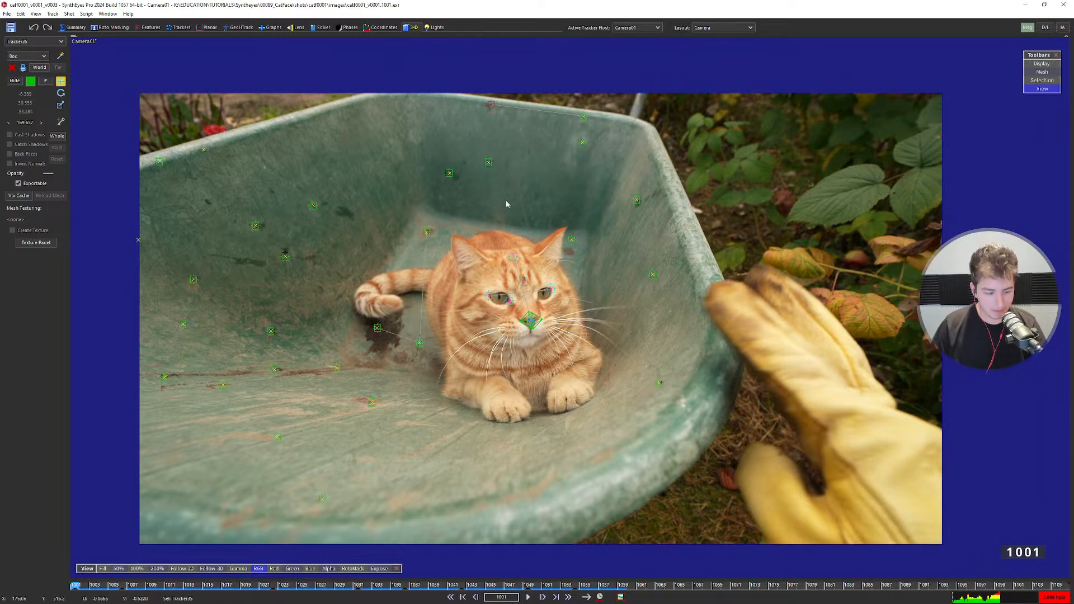
key(ctrl+a)
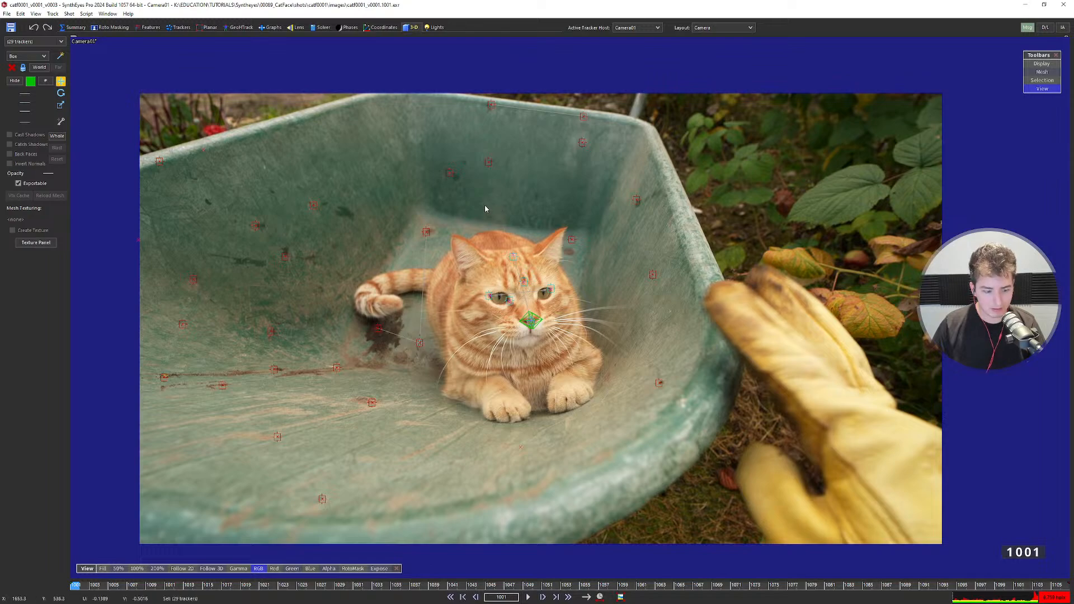
key(6)
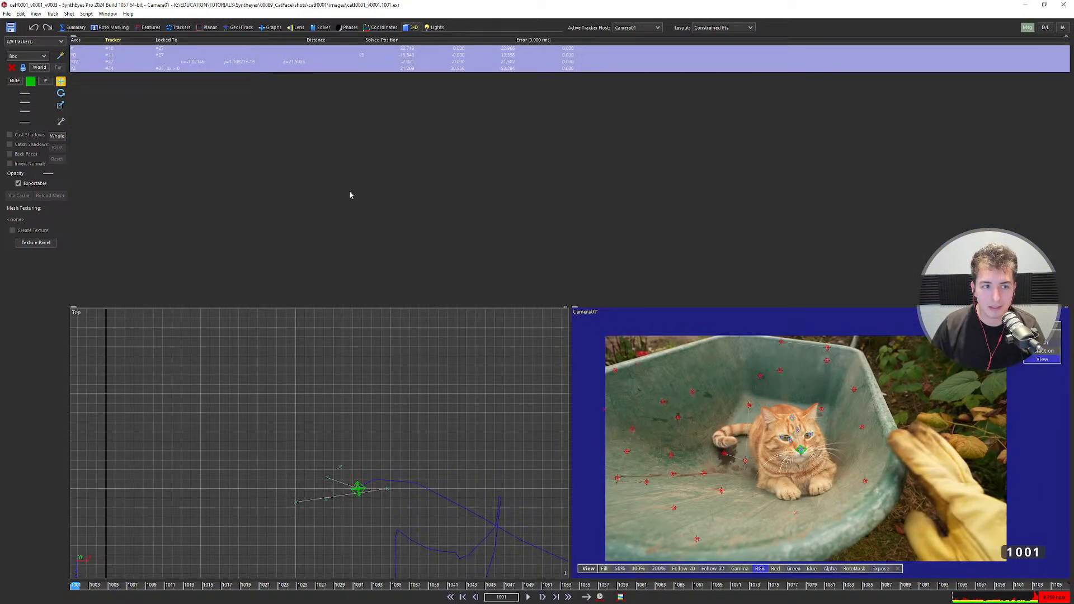
Inspect constrained trackers #27, #10, #11 and #34 in the table.
click(104, 63)
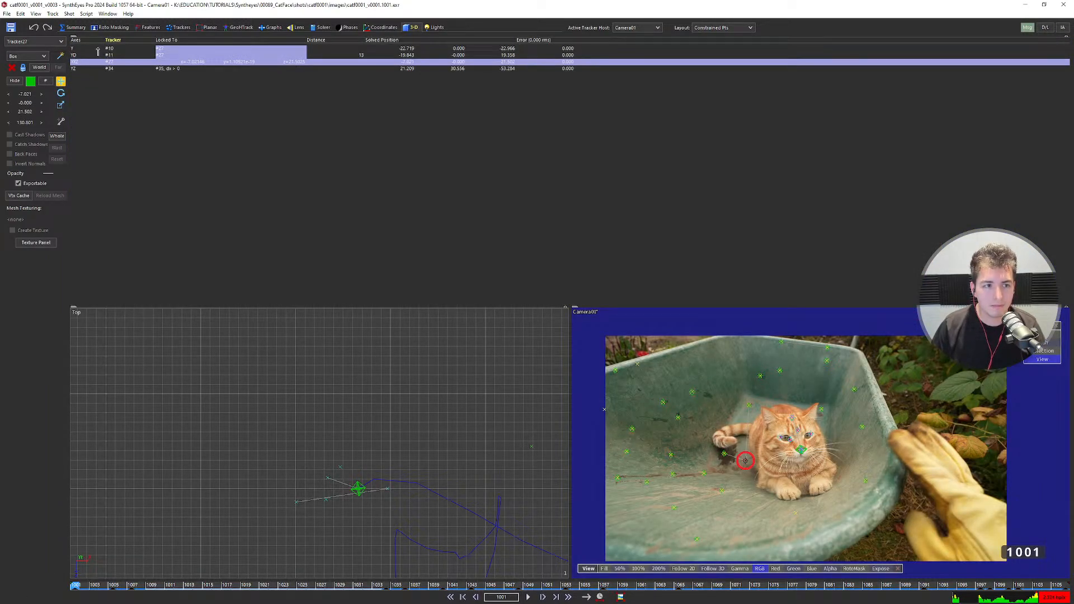
click(97, 49)
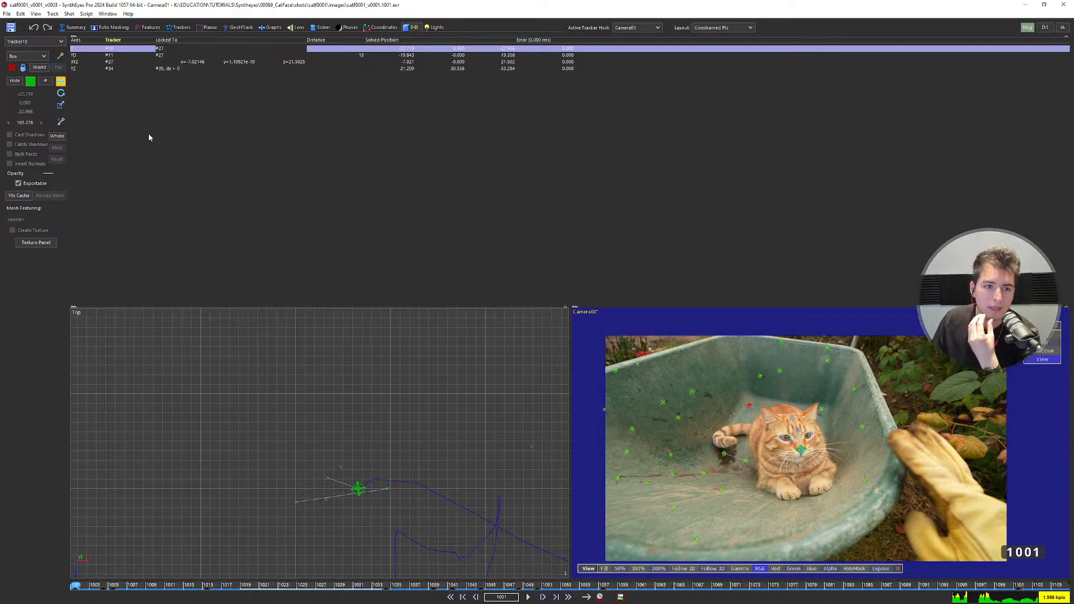
click(99, 56)
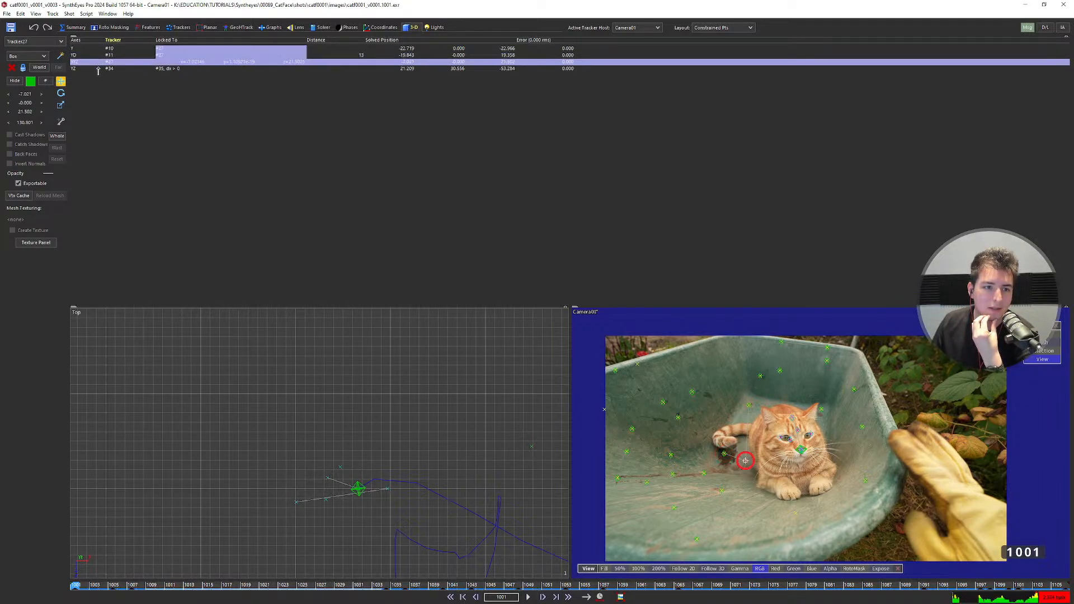
click(99, 68)
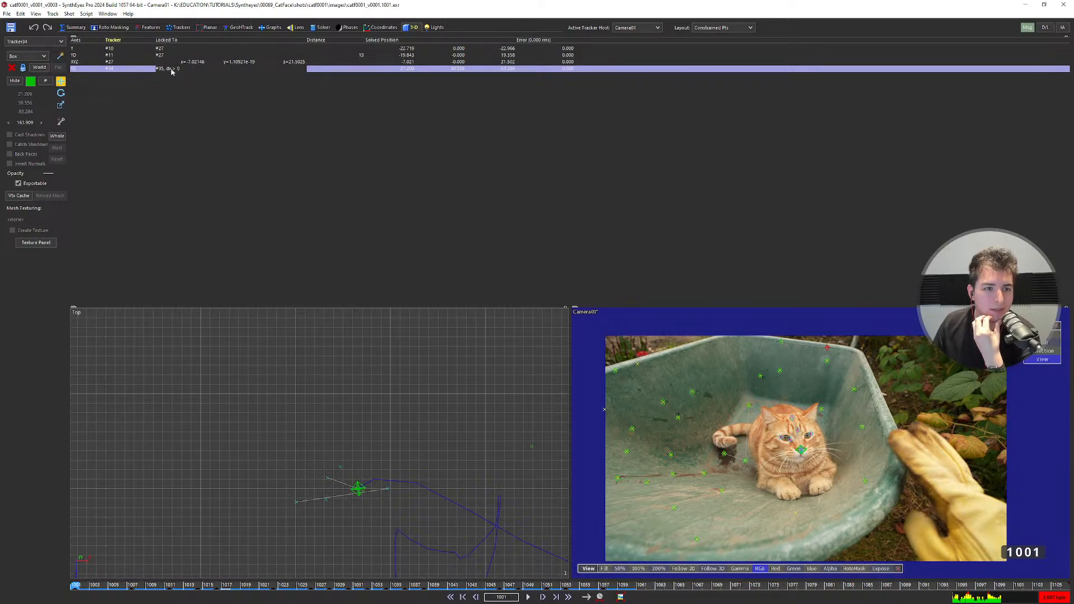
scroll(758, 406, up, 4)
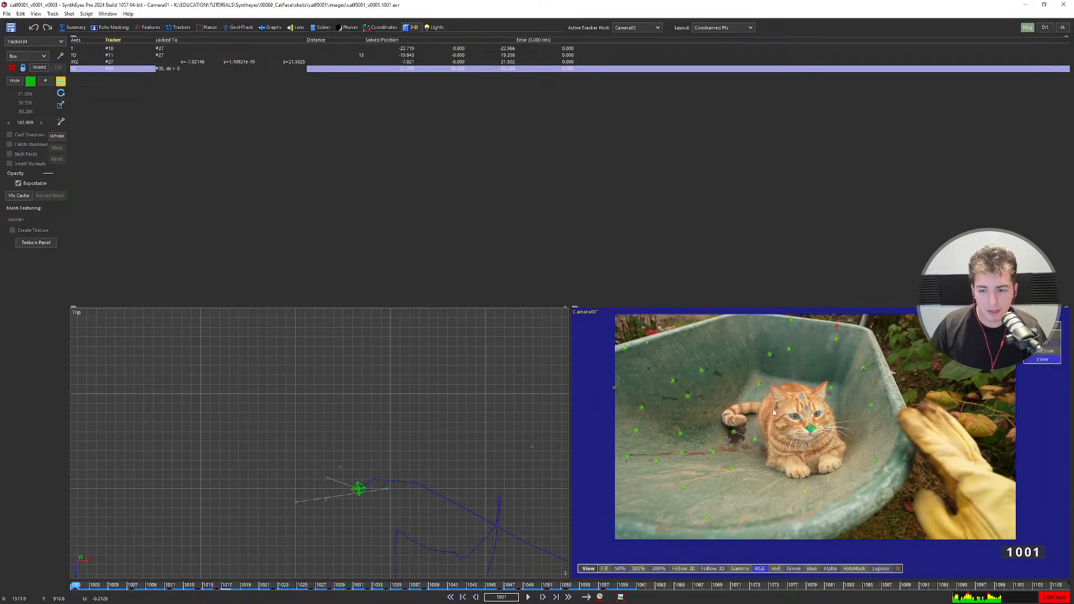
Select Tracker10 behind the cat in the camera view, then return to the Quad layout.
key(m)
middle_drag(455, 194, 518, 269)
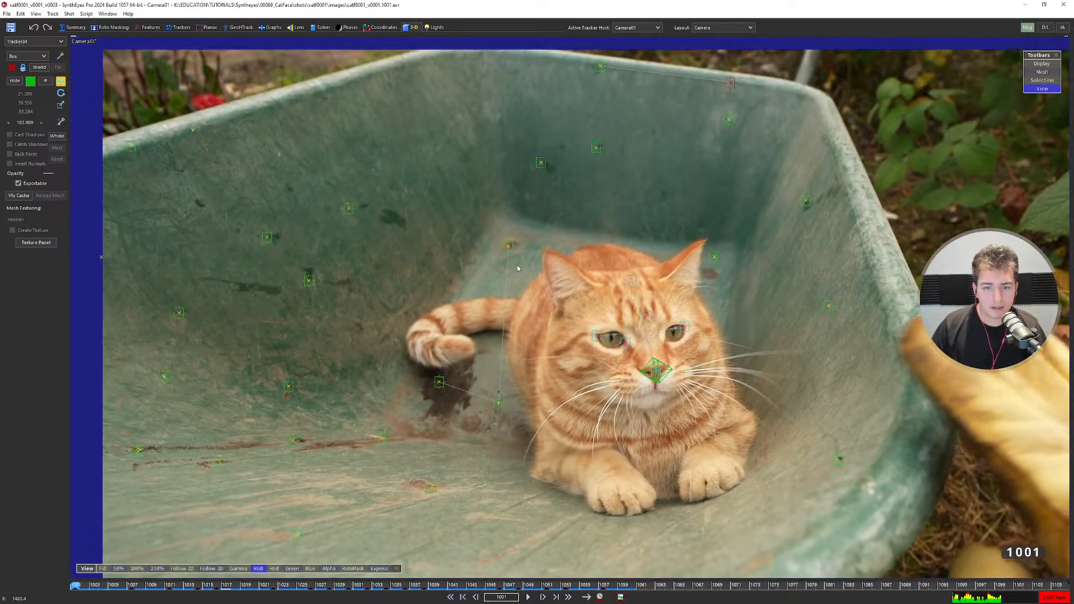
click(510, 251)
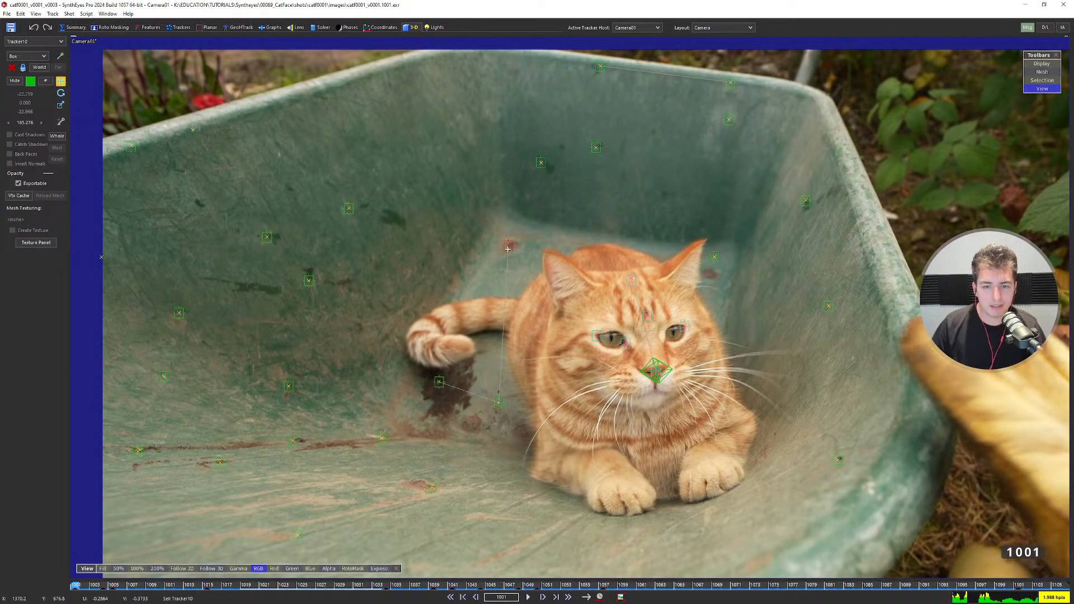
scroll(507, 248, down, 5)
scroll(514, 260, up, 2)
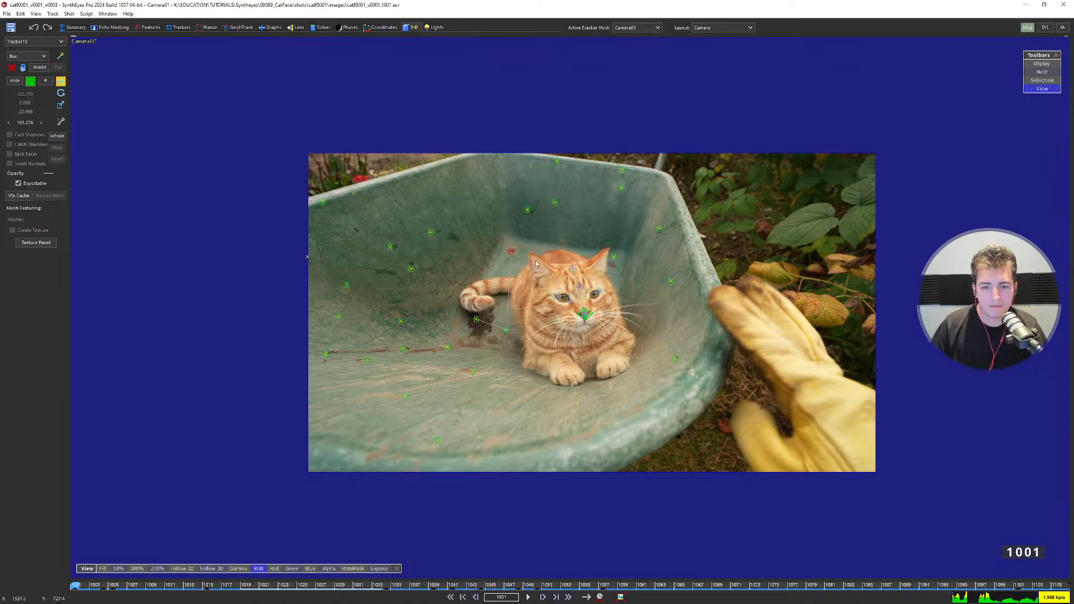
key(7)
scroll(340, 445, up, 4)
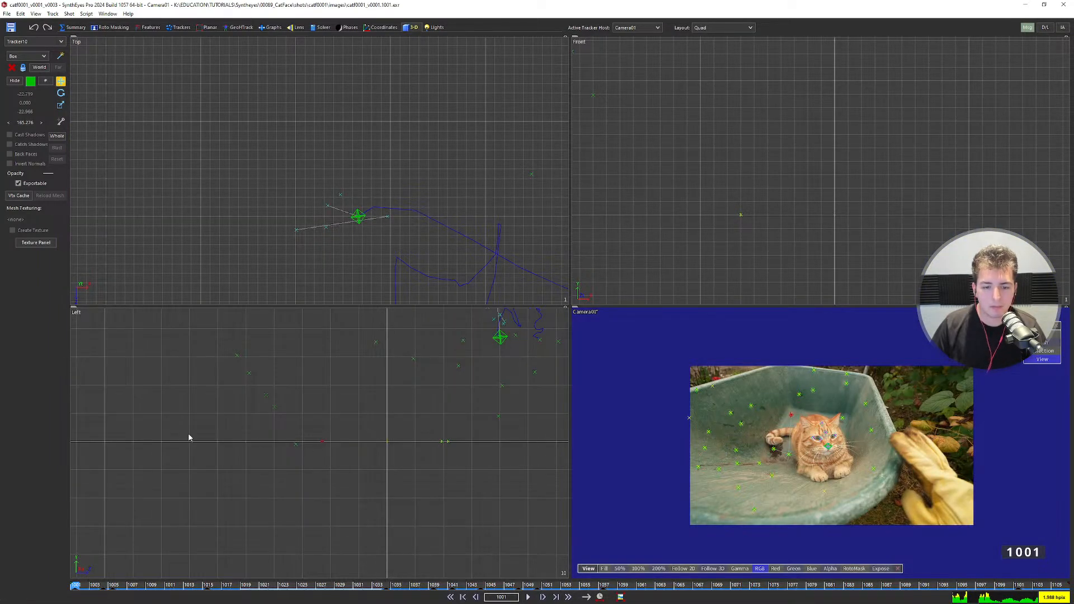
Set the selected tracker's Z-axis lock to the negative direction.
scroll(284, 440, down, 4)
click(179, 27)
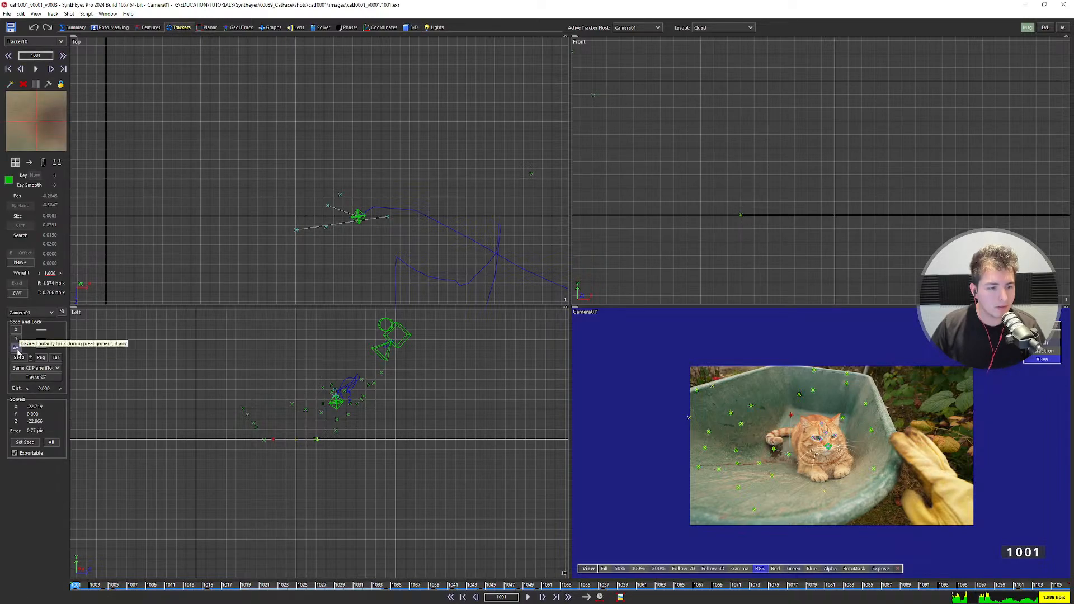
click(21, 348)
click(21, 348)
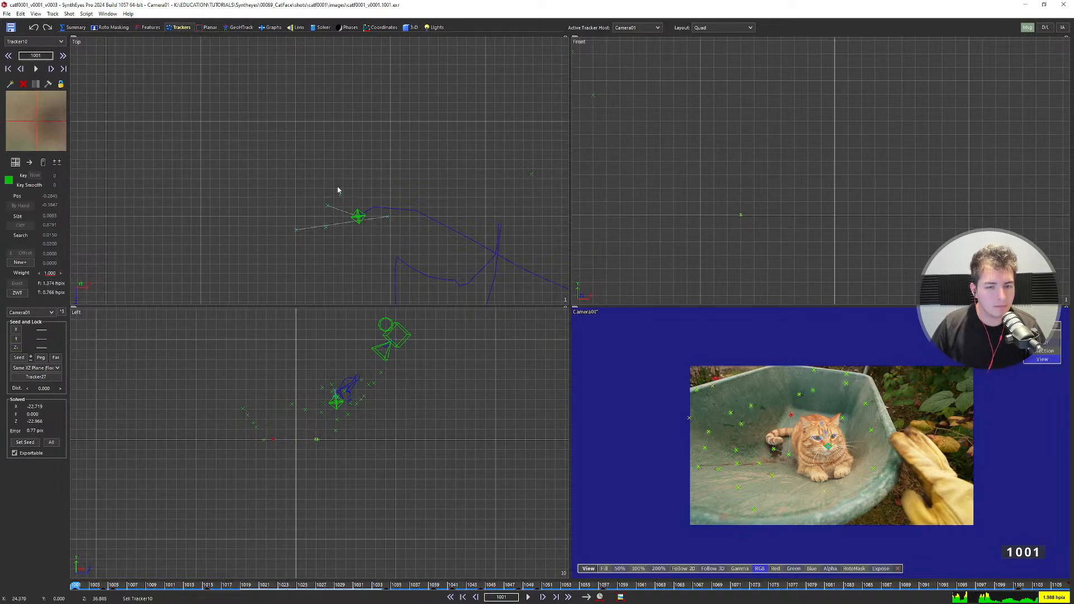
Re-run the solve with Shift+G repeatedly until it finishes, accepting the result.
key(shift+g)
click(468, 246)
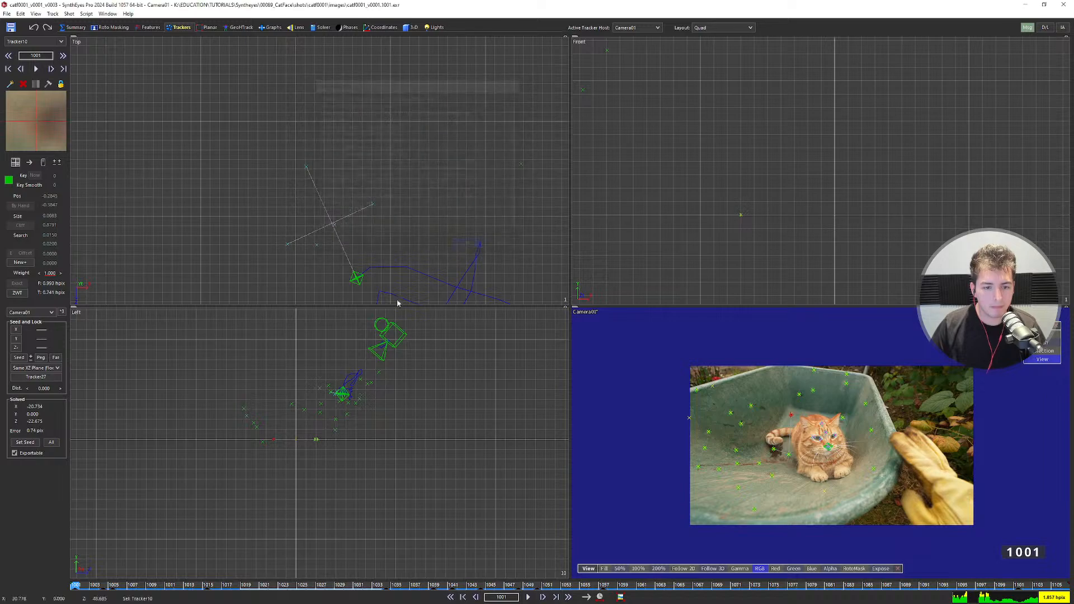
key(shift+g)
click(463, 245)
key(shift+g)
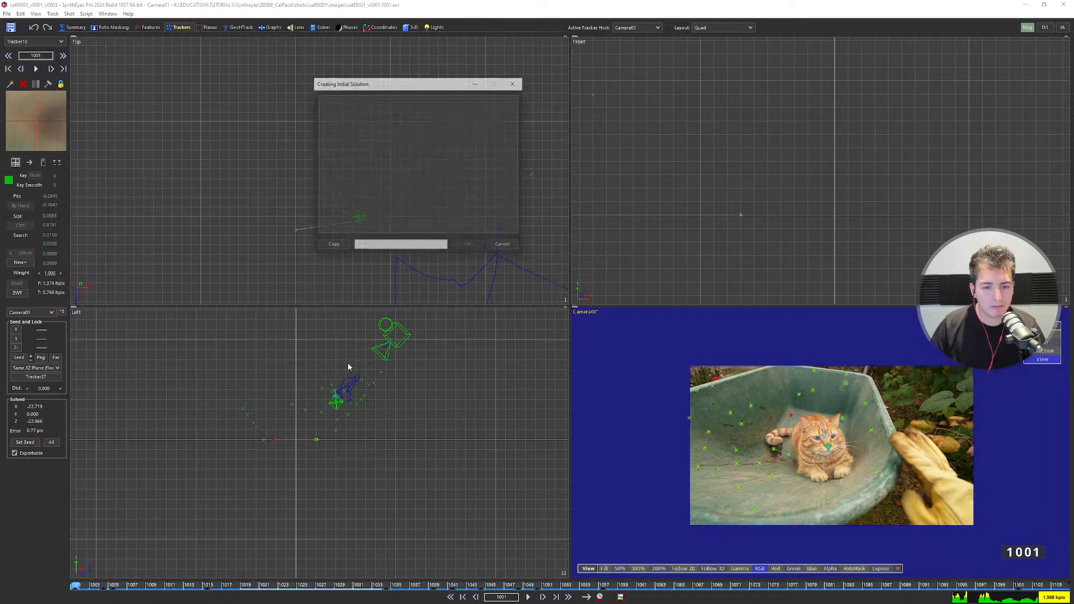
click(469, 246)
key(shift+g)
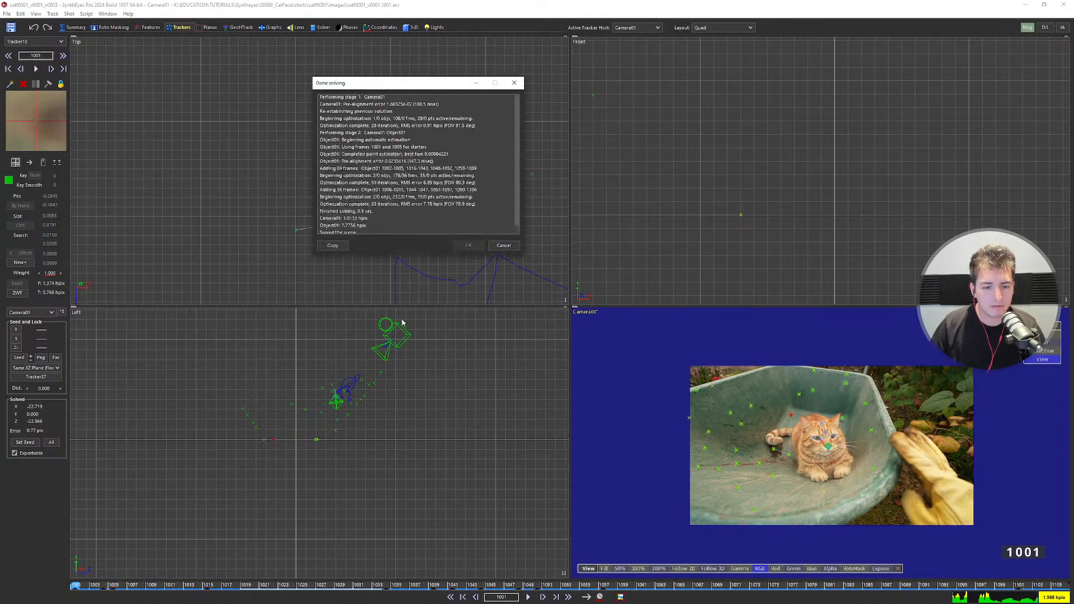
click(468, 246)
key(shift+g)
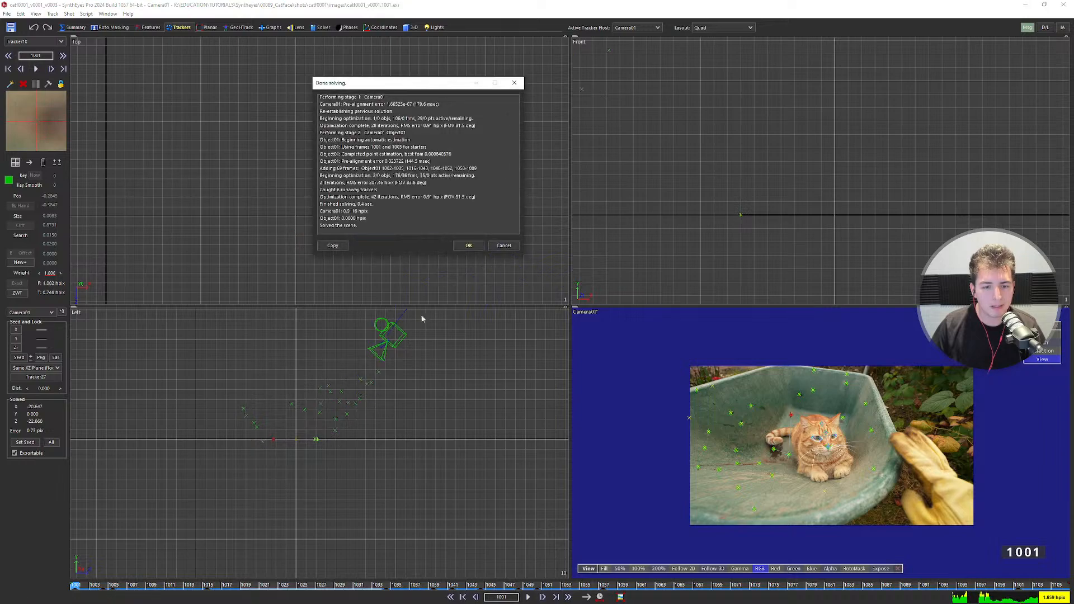
click(466, 247)
key(shift+g)
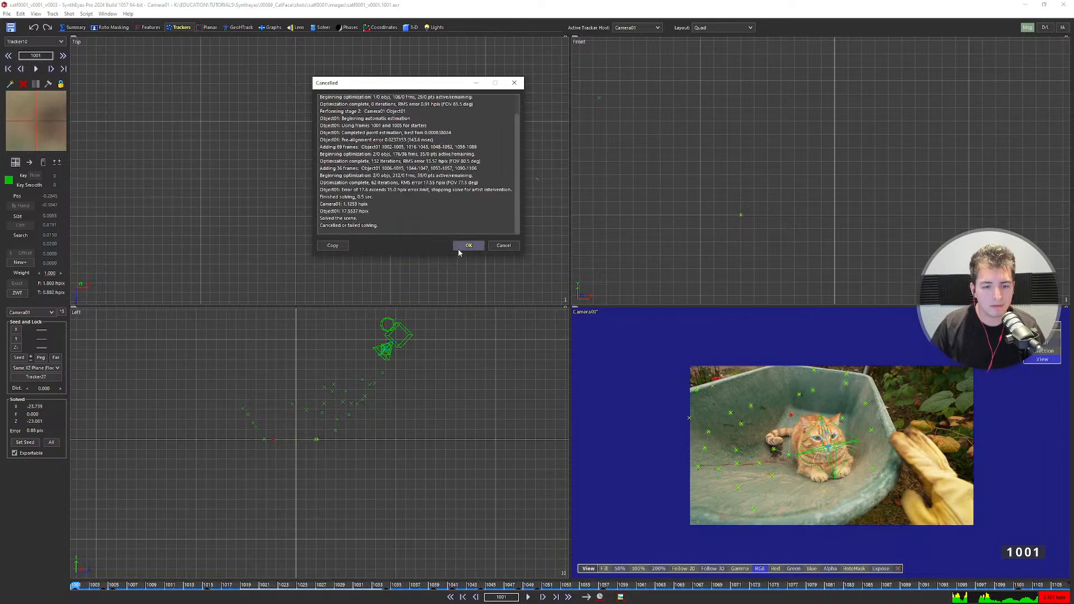
click(468, 246)
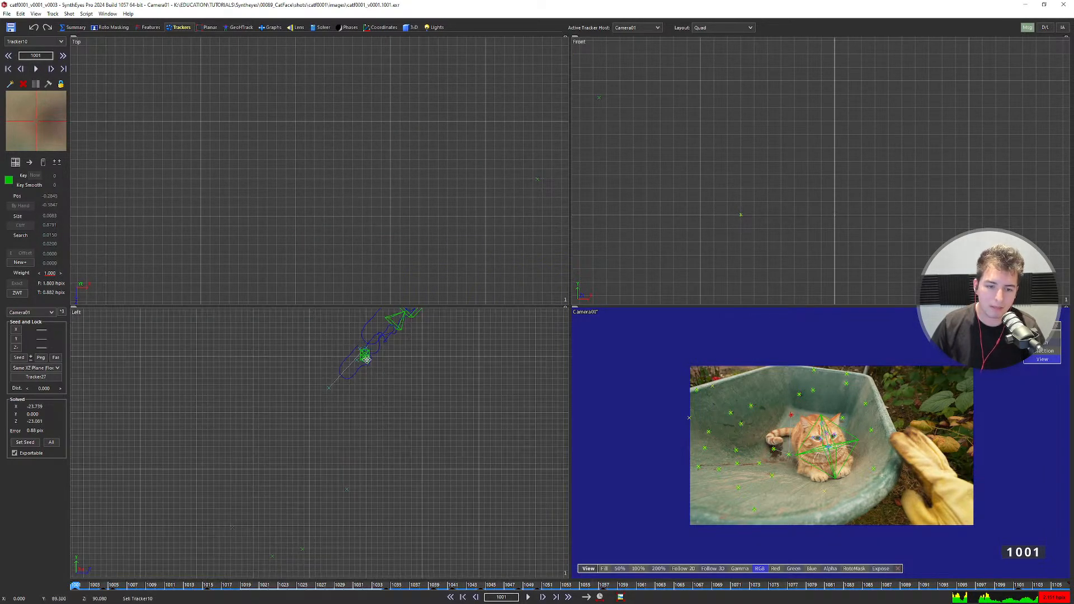
key(shift+g)
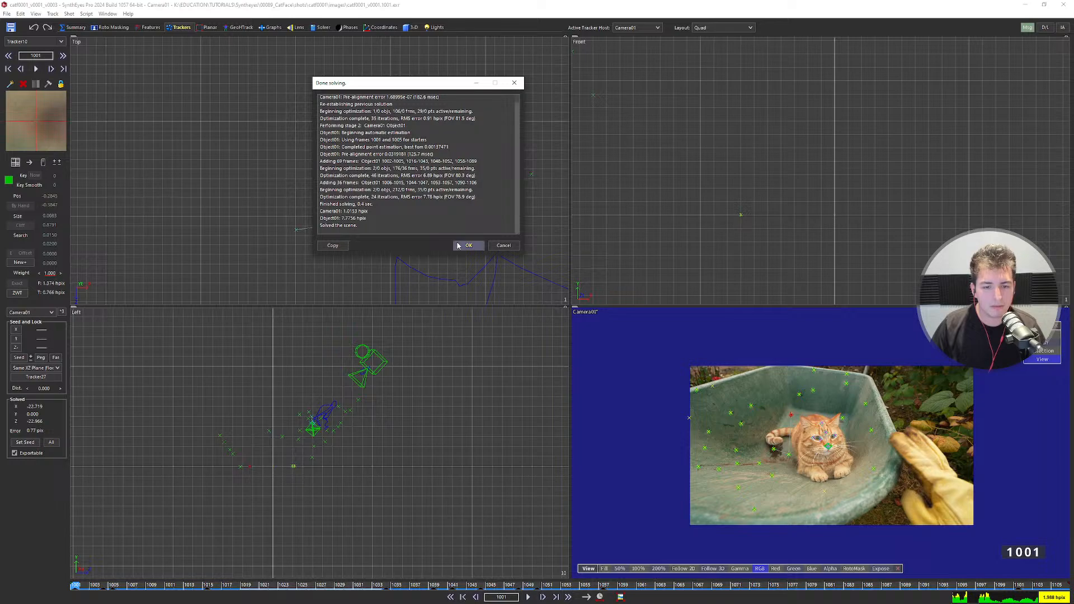
click(468, 244)
Make Object01 the active tracker host and recentre the side view.
scroll(381, 406, up, 2)
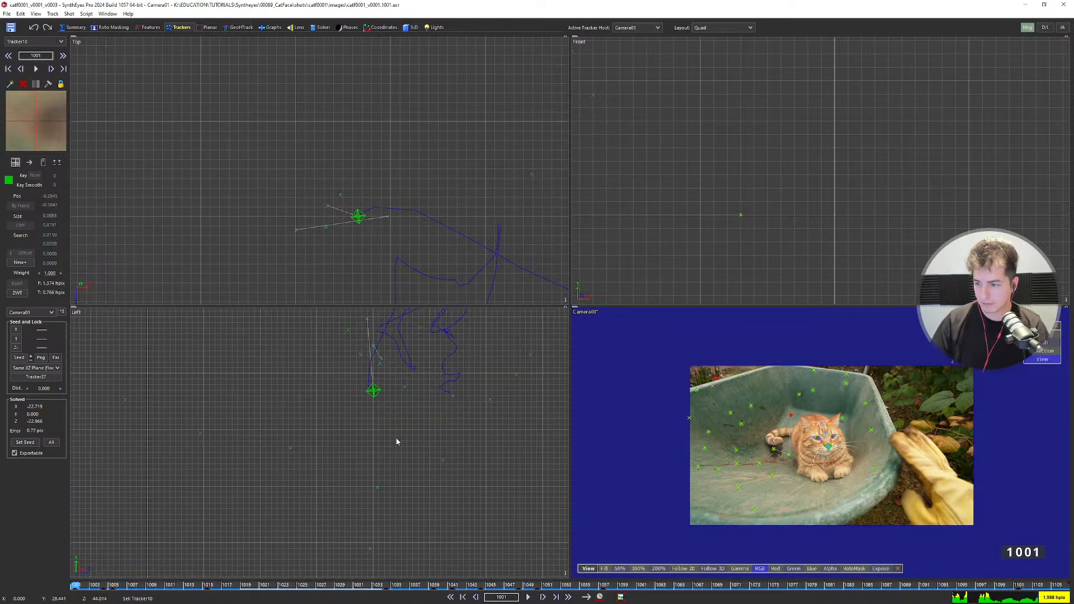
scroll(431, 453, down, 3)
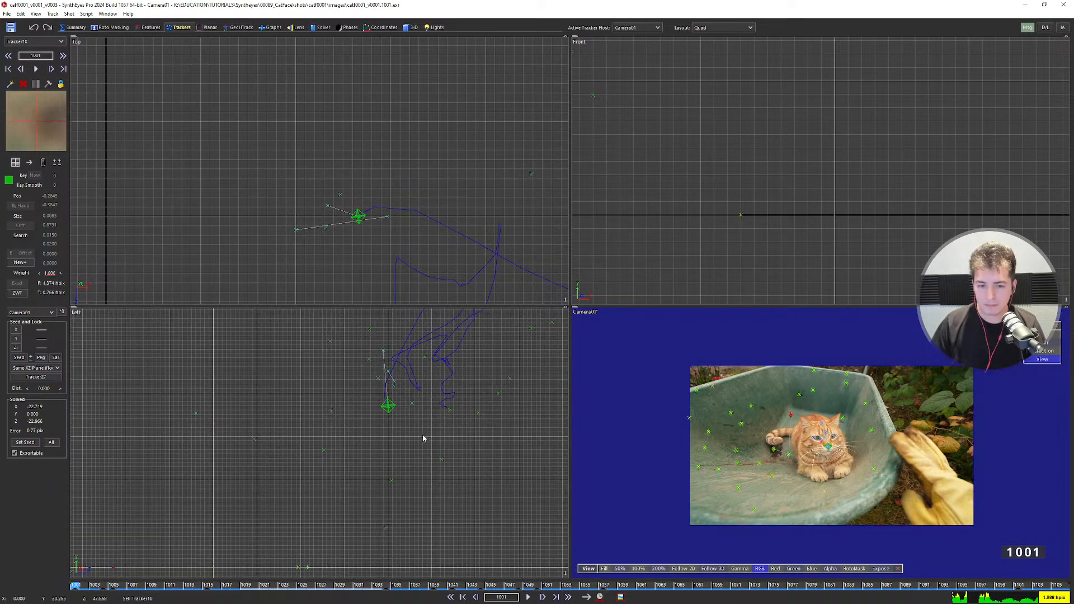
scroll(416, 460, down, 4)
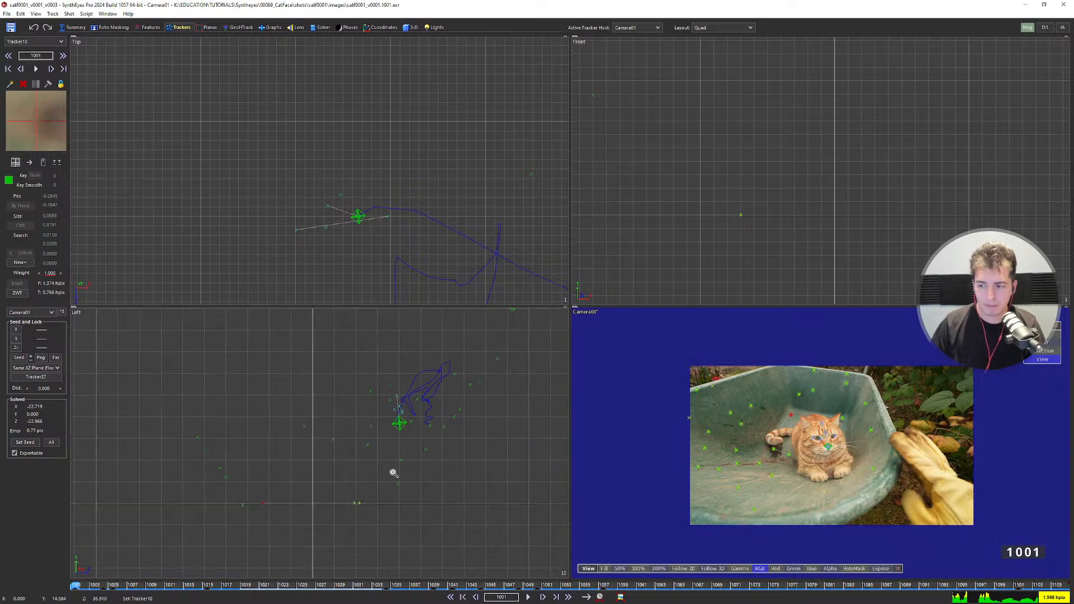
click(637, 26)
click(627, 43)
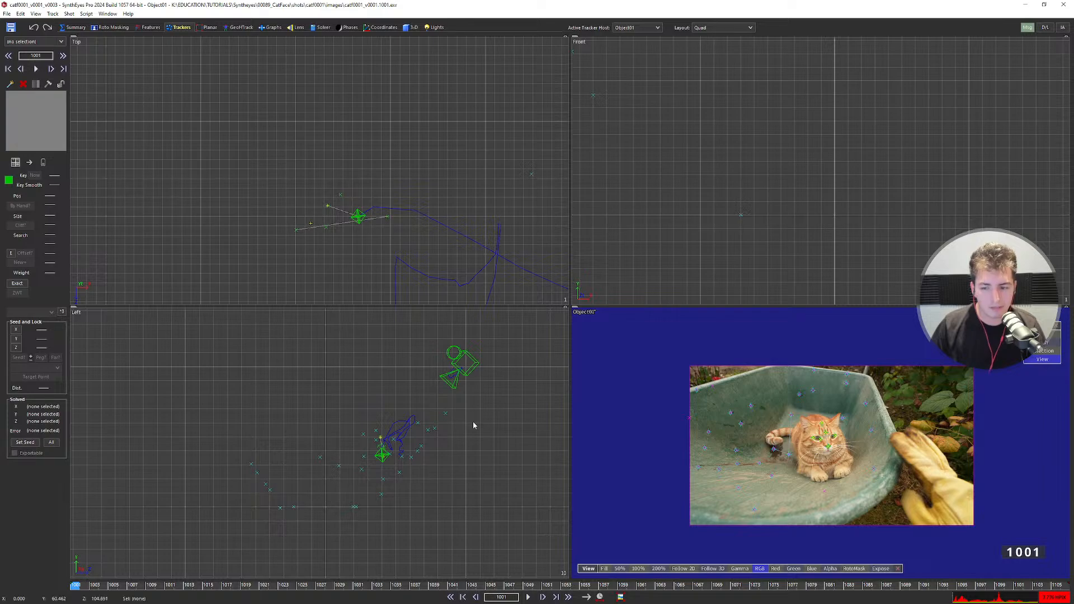
middle_drag(478, 434, 426, 466)
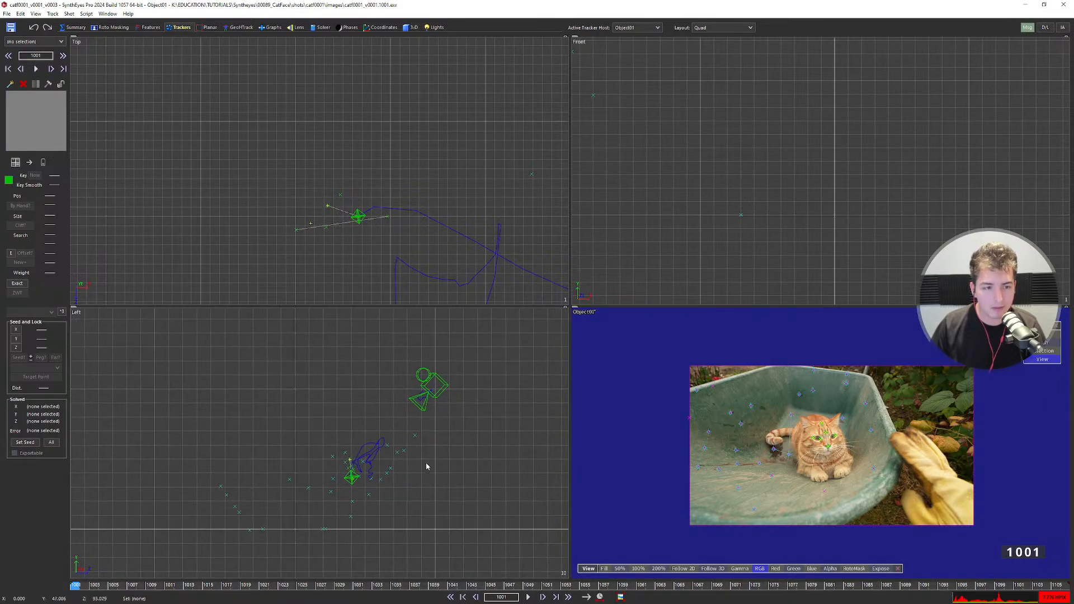
In the camera view, select the cat's nose tracker and the one just above it.
key(c)
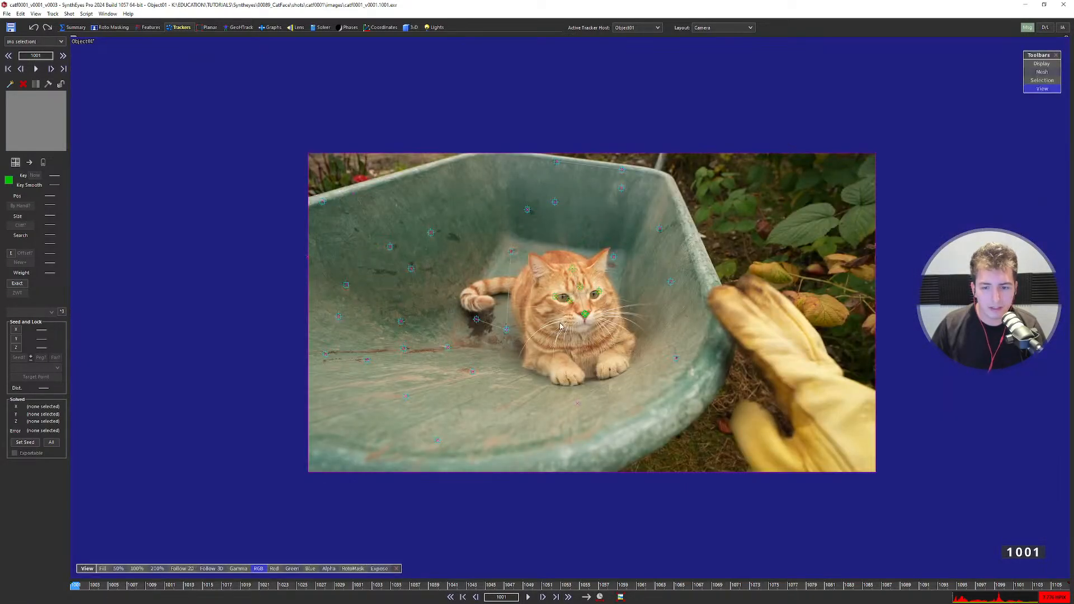
scroll(590, 310, up, 2)
middle_drag(596, 313, 522, 311)
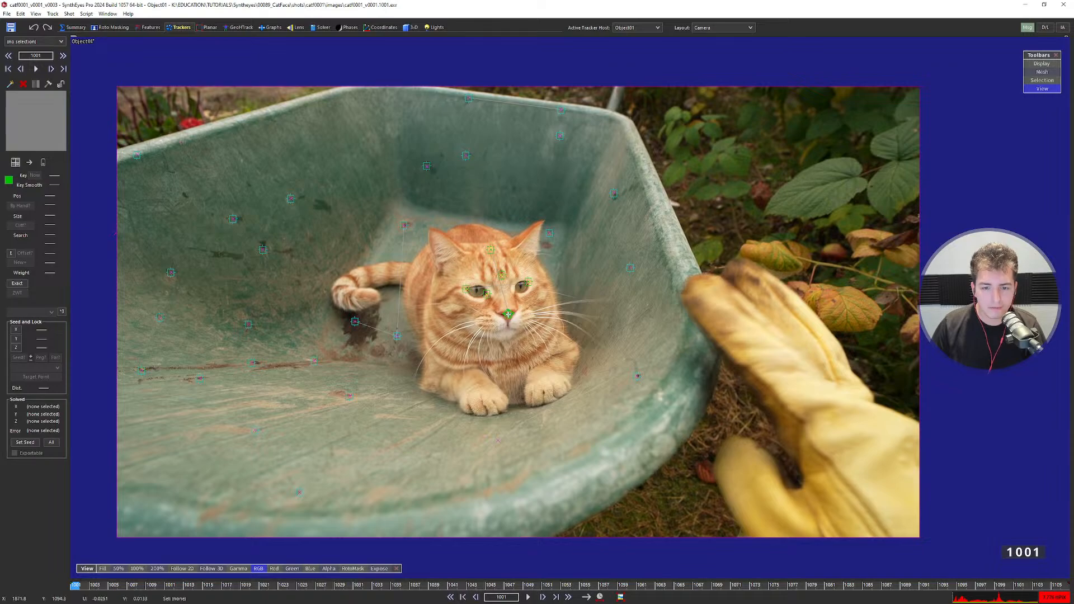
click(509, 316)
scroll(513, 330, up, 1)
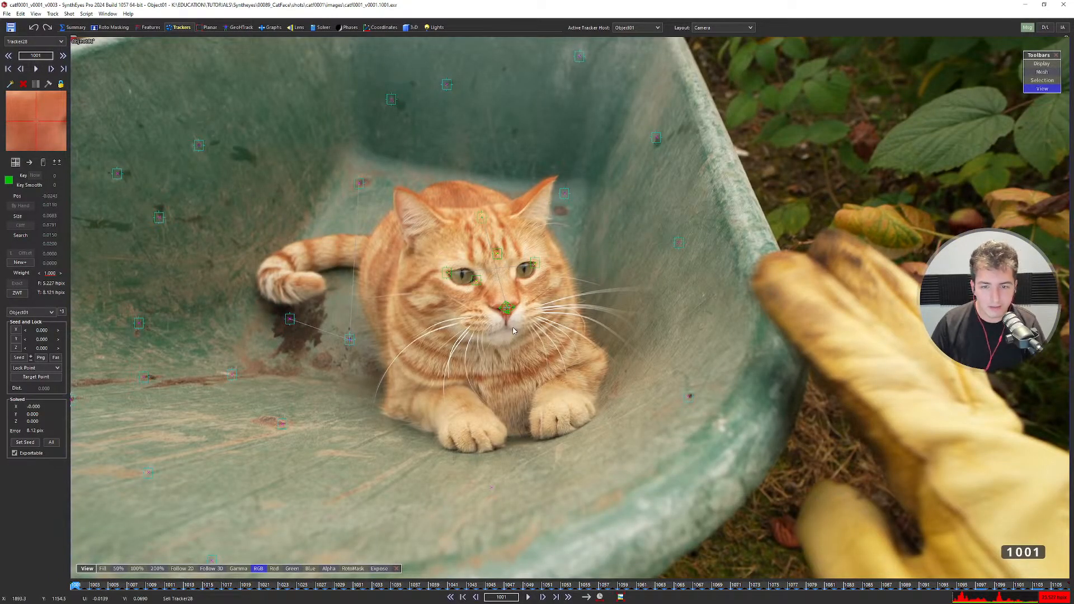
click(495, 253)
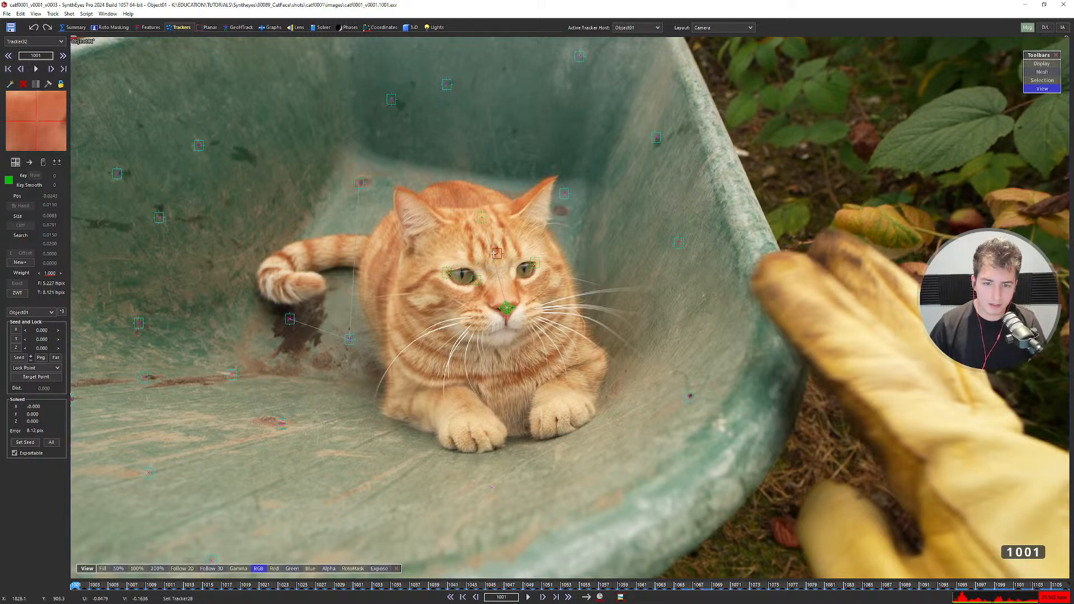
Set the solve technique to Refine and make Camera01 the active tracker host.
click(314, 30)
click(272, 28)
click(297, 28)
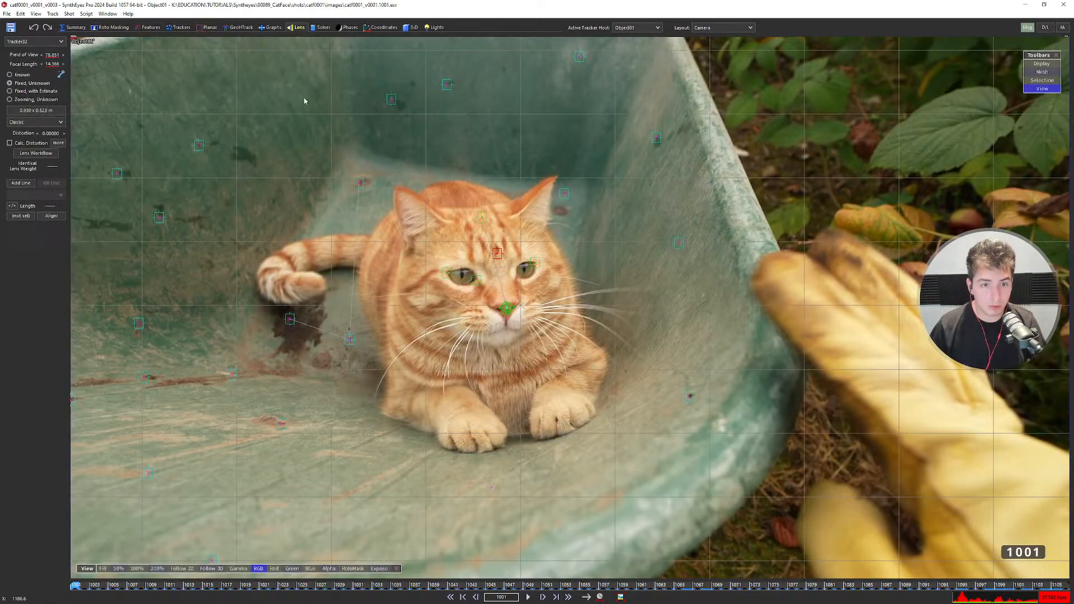
click(319, 28)
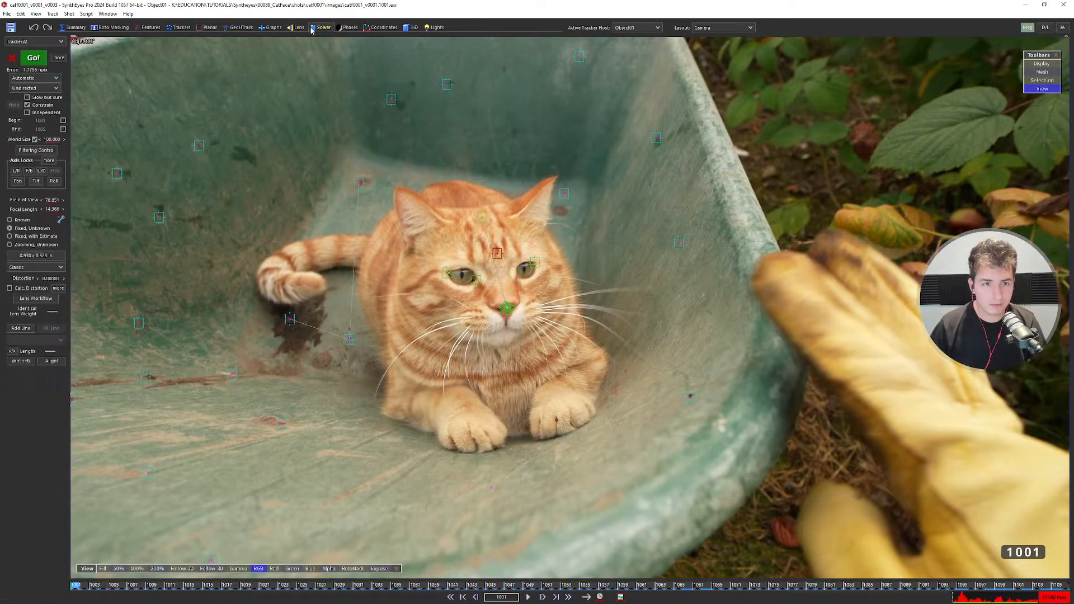
click(56, 79)
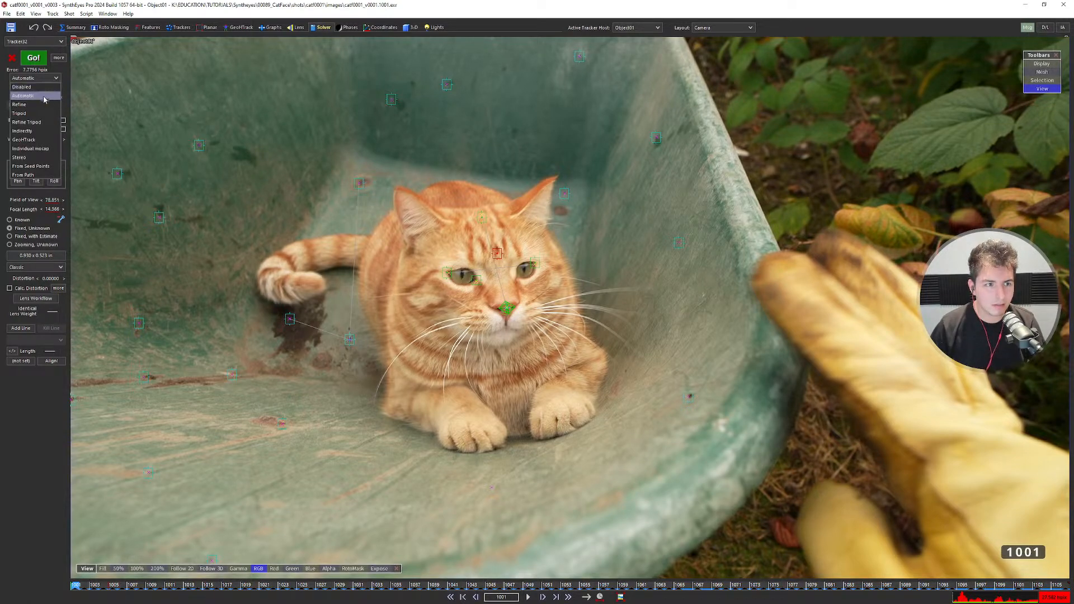
click(28, 104)
click(635, 27)
click(626, 37)
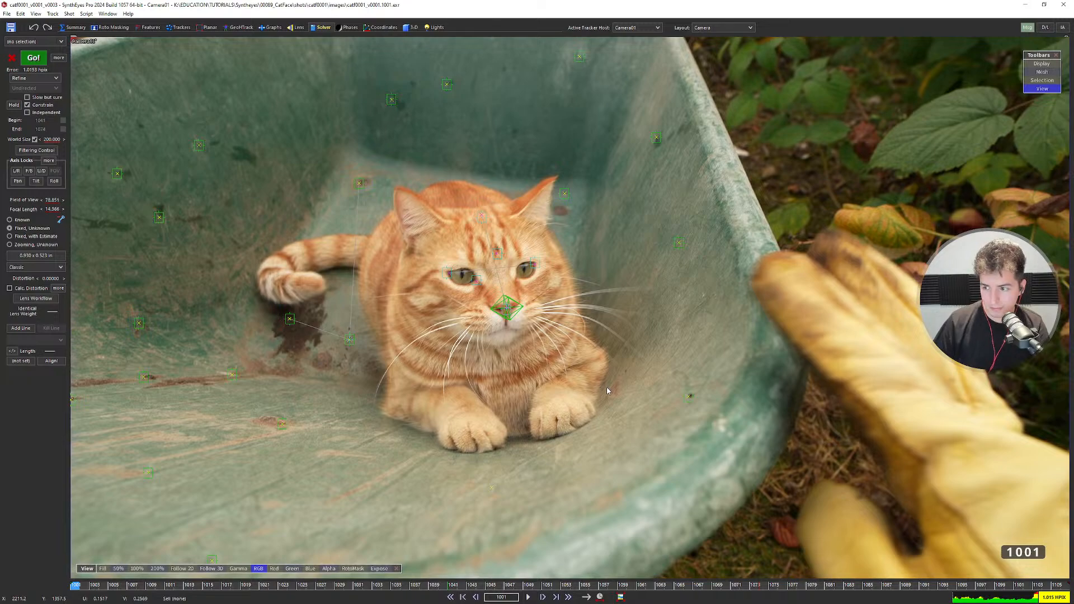
Run the Refine solve of the camera in the Quad layout and accept the results.
key(q)
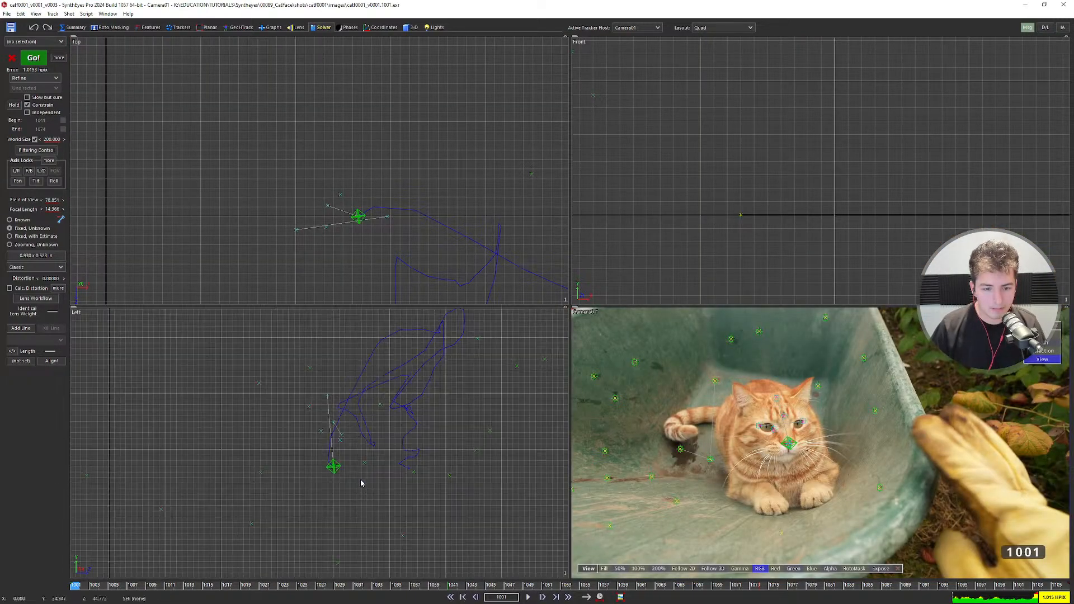
key(F9)
click(469, 245)
scroll(346, 420, down, 3)
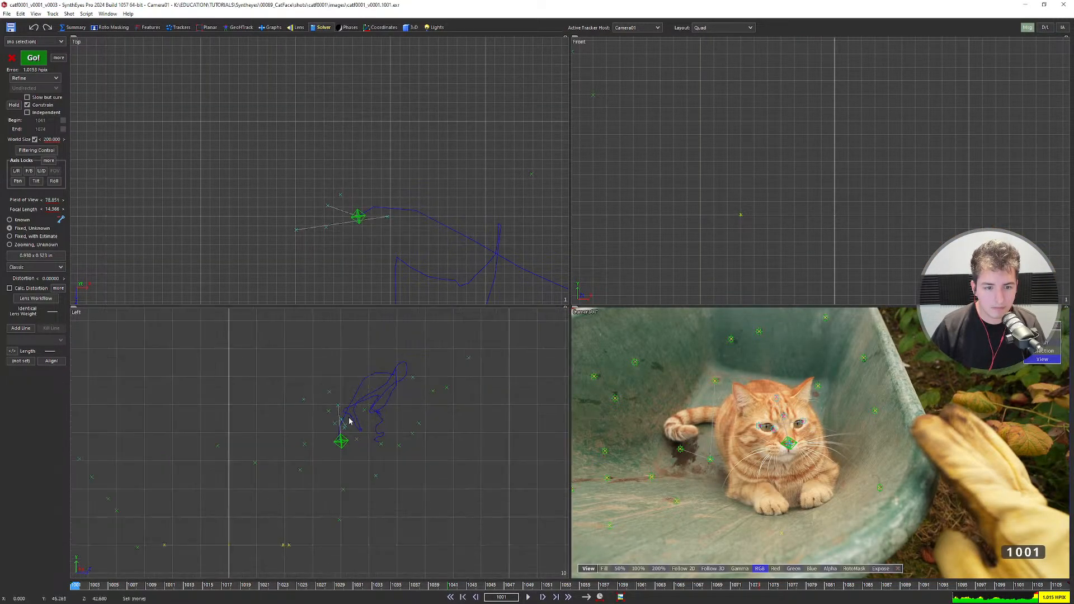
scroll(784, 434, up, 4)
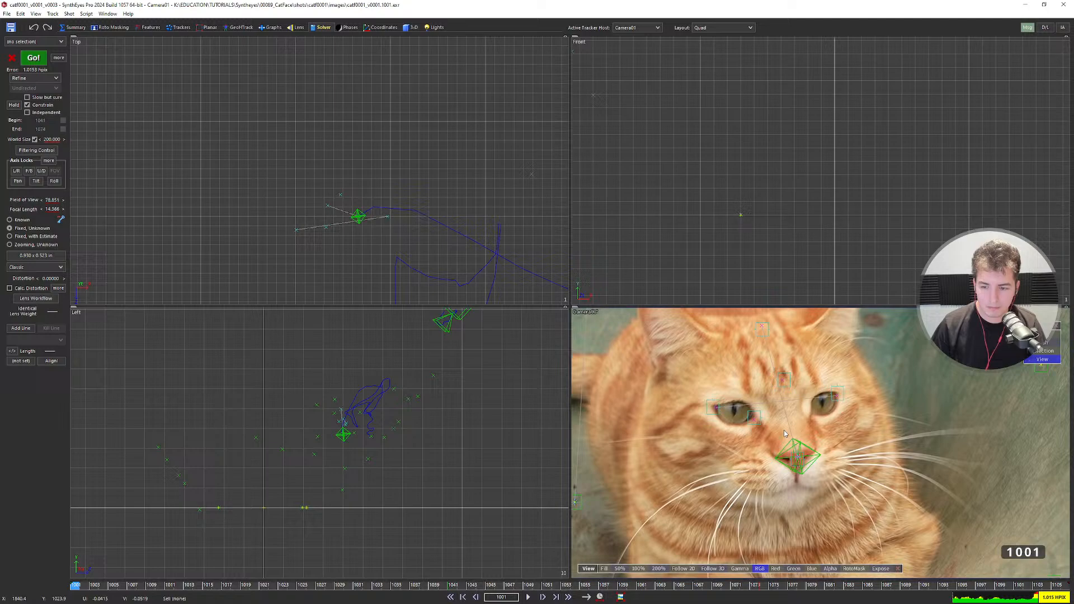
Set all six cat-head trackers' lock constraint to Unconstrained.
click(800, 453)
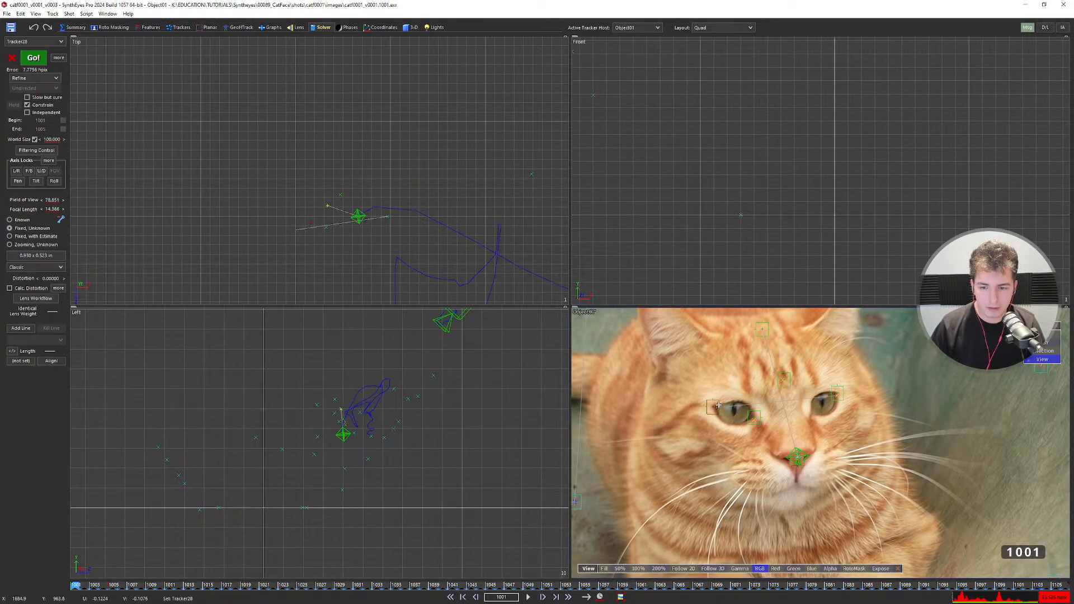
key(ctrl+a)
scroll(726, 404, down, 2)
click(178, 27)
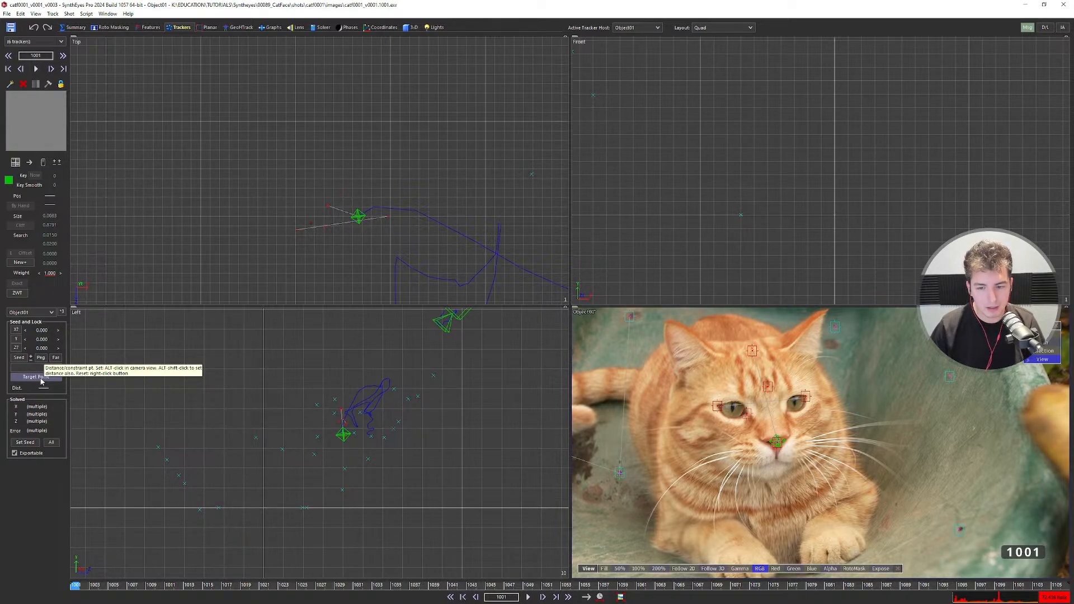
scroll(806, 388, up, 2)
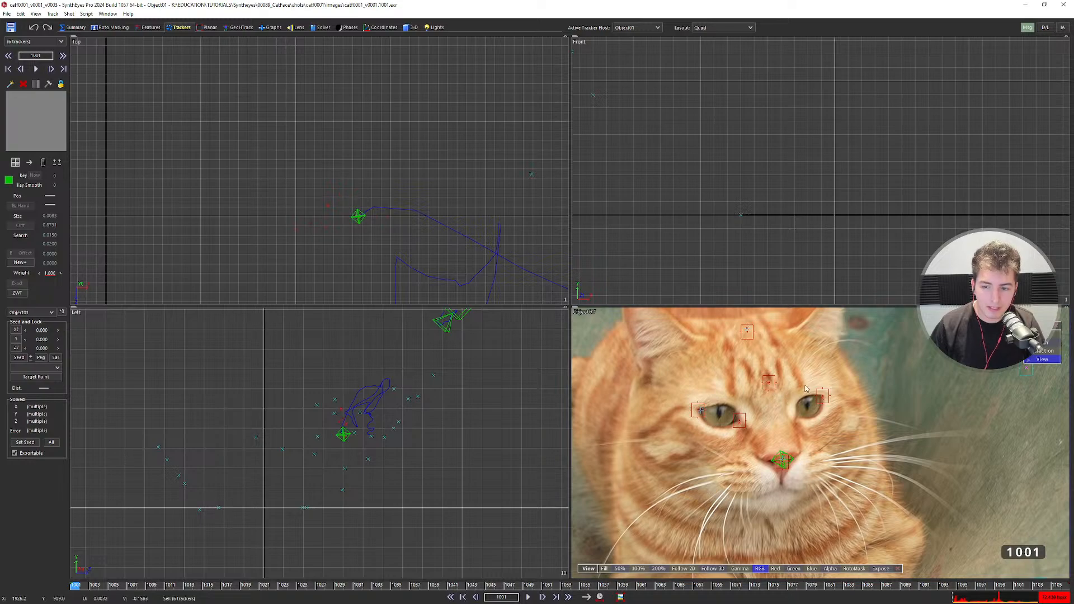
click(38, 368)
click(34, 378)
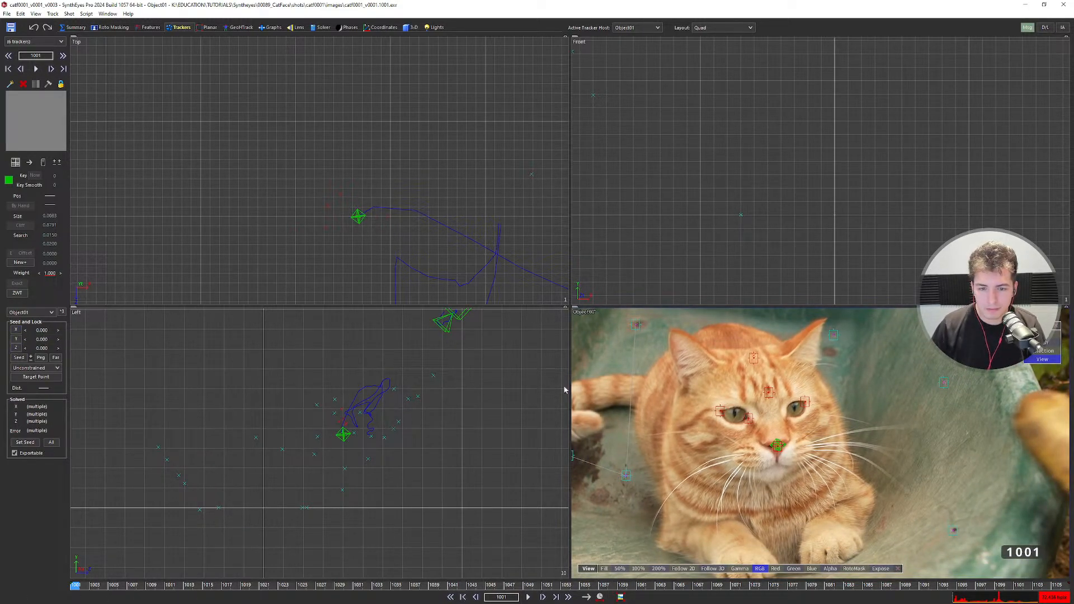
Solve the scene again, accept it, and clear the tracker selection.
key(shift+g)
click(467, 246)
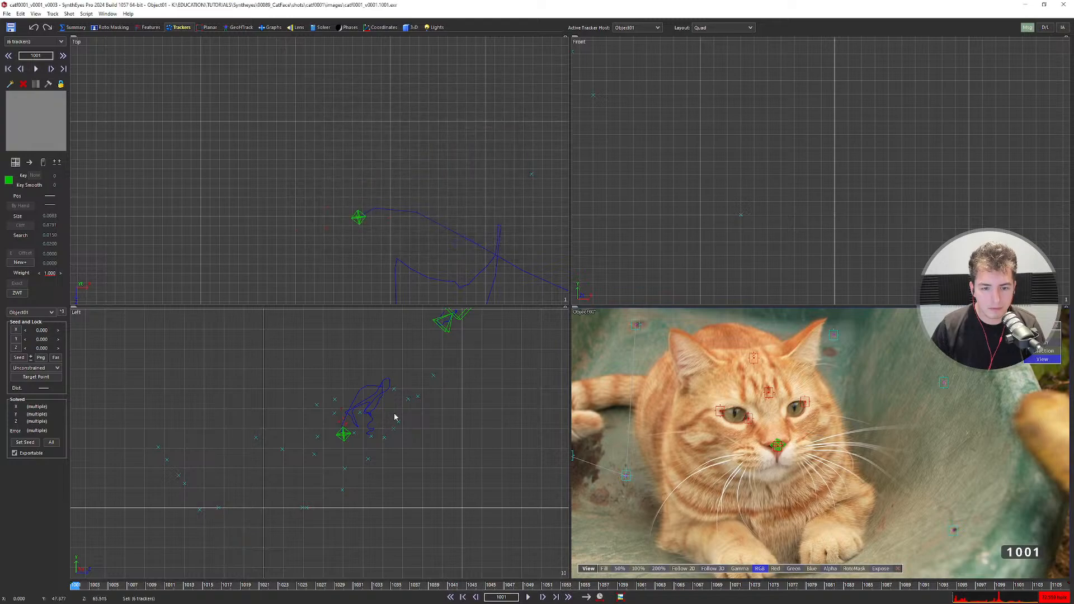
click(334, 437)
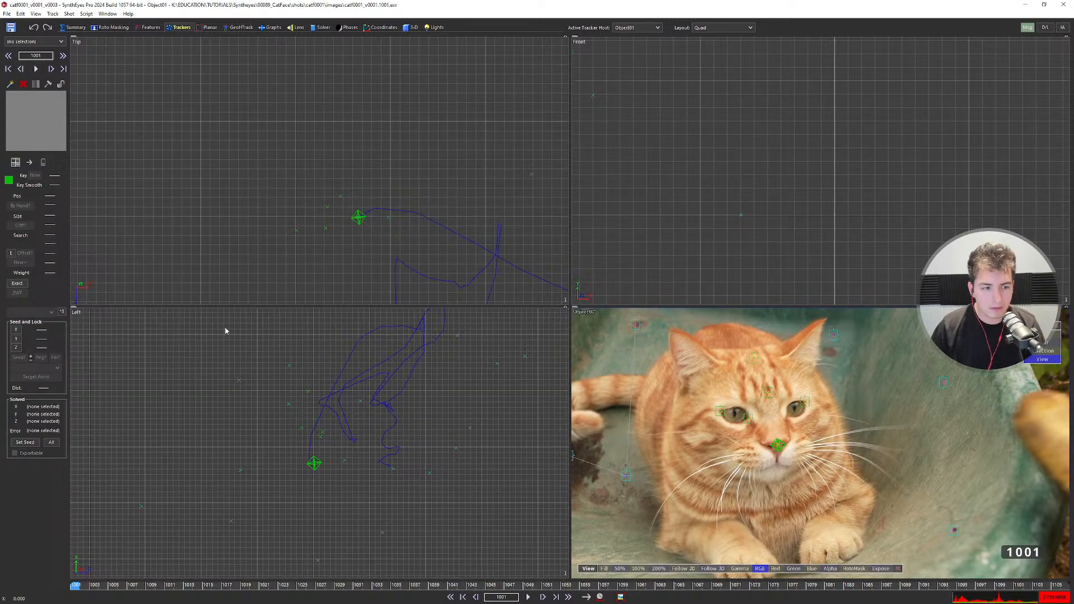
Switch the object solve technique to Automatic and run the solve.
click(313, 28)
click(34, 81)
click(28, 94)
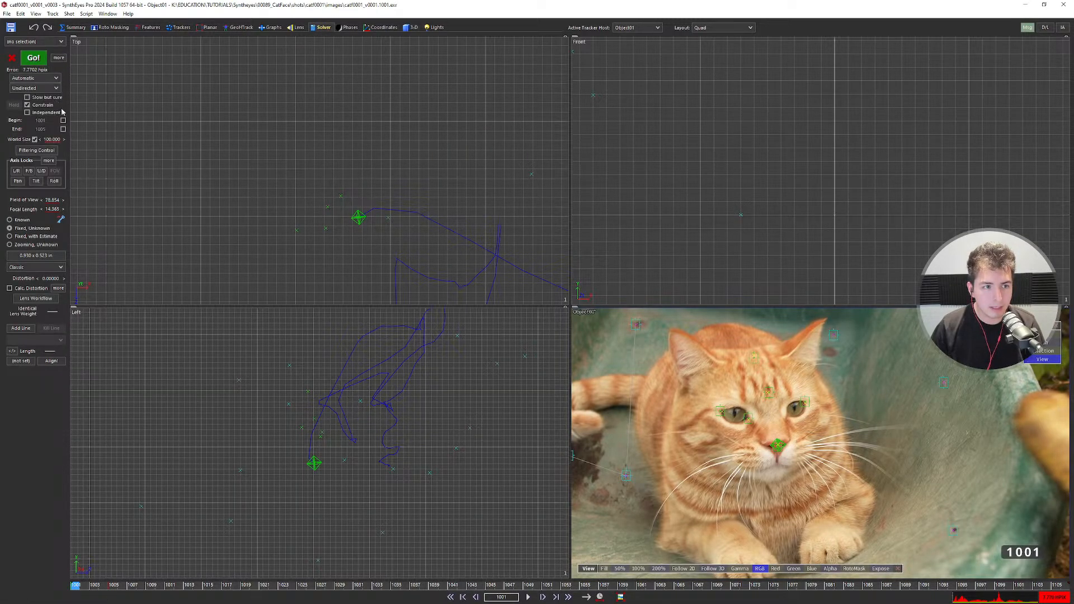
key(shift+g)
click(469, 247)
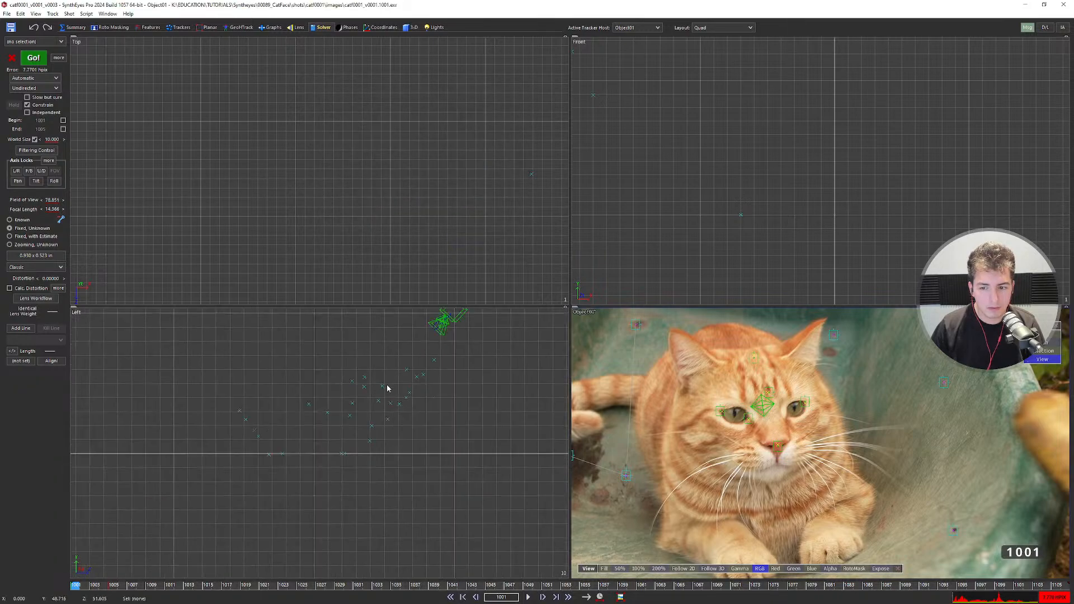
middle_drag(422, 374, 411, 415)
scroll(430, 367, up, 20)
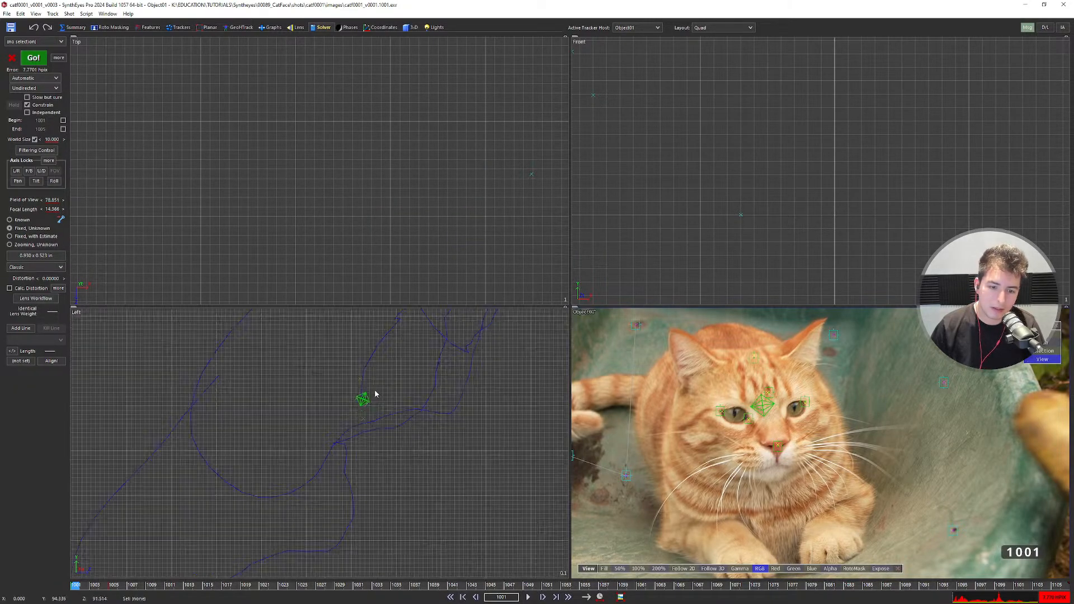
Select Tracker32, enable the Begin frame and drag it to frame 1023.
click(352, 462)
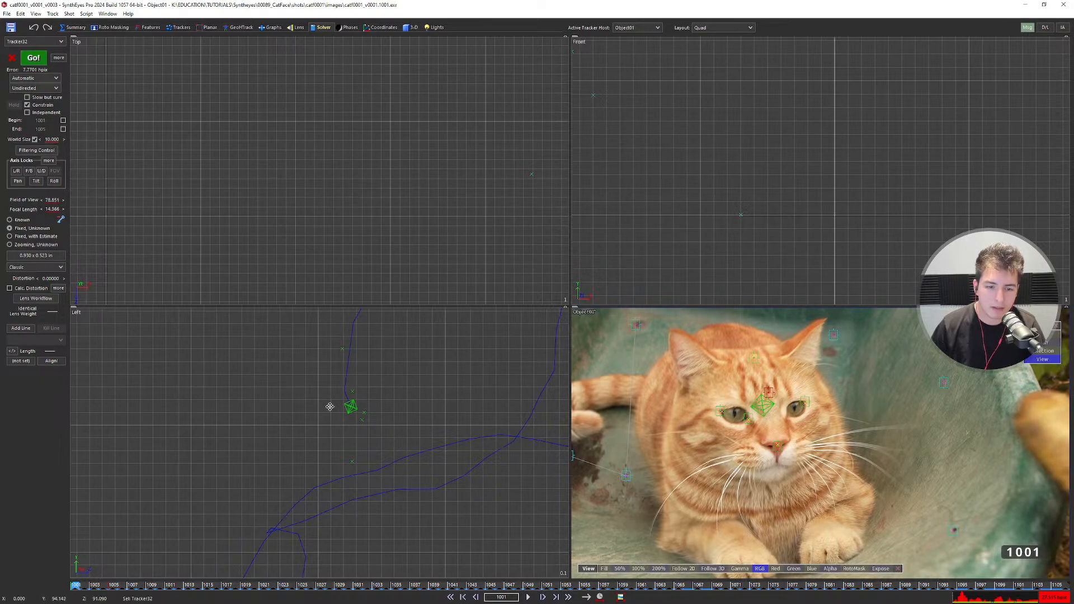
scroll(408, 422, down, 5)
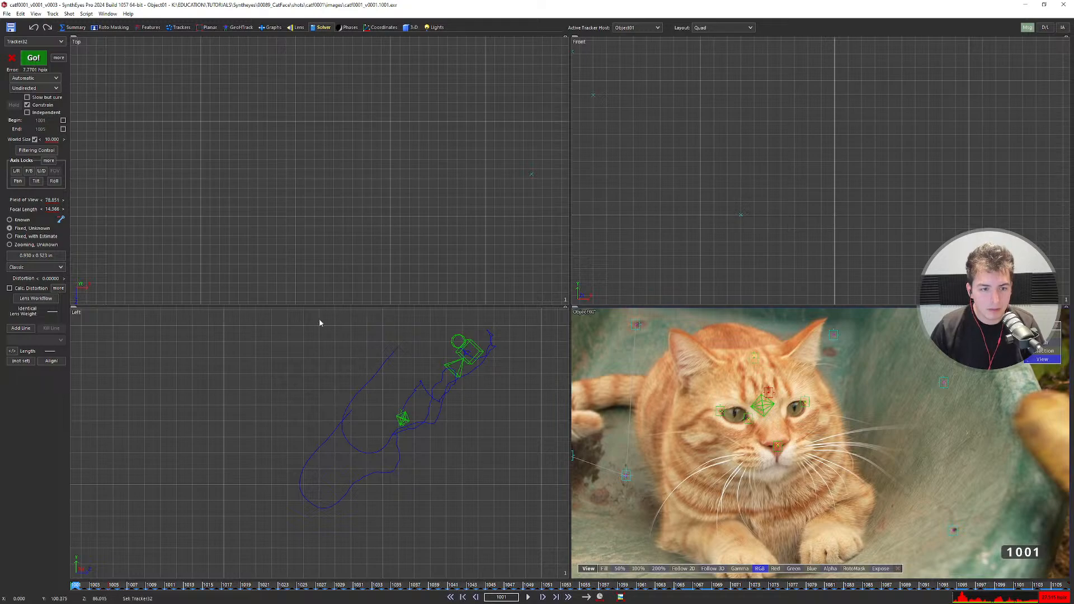
click(63, 120)
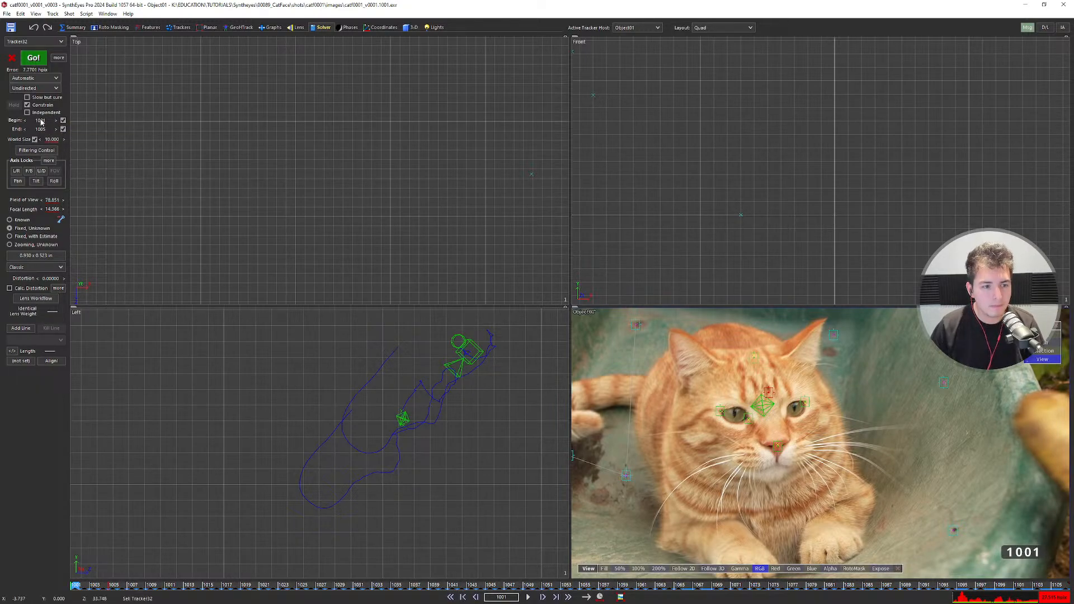
drag(40, 120, 76, 120)
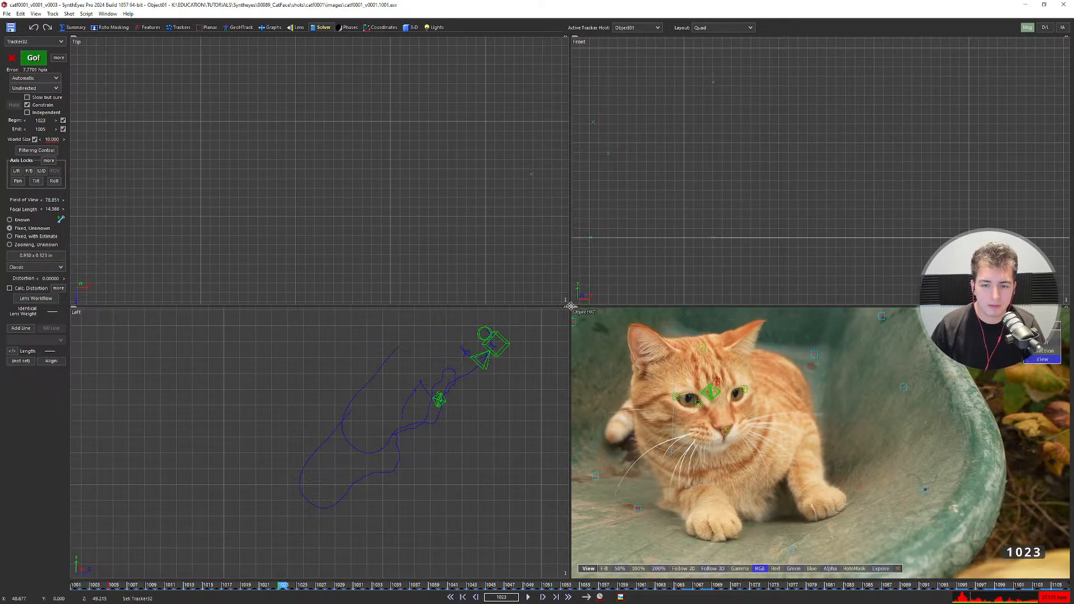
Enlarge the camera view and set the solve range to frames 1023–1065.
drag(569, 307, 391, 178)
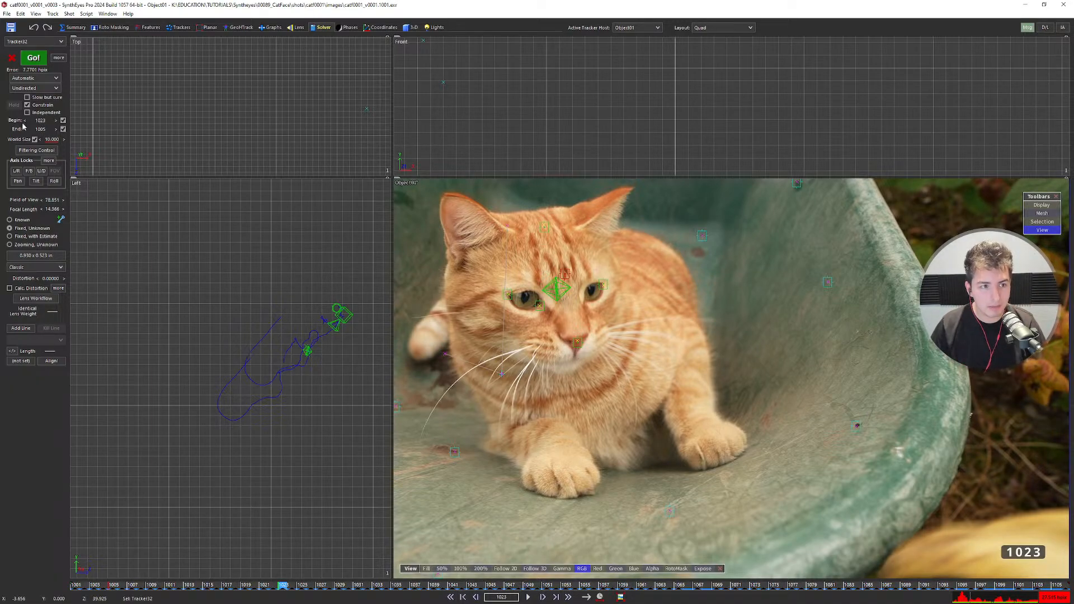
drag(40, 125, 41, 123)
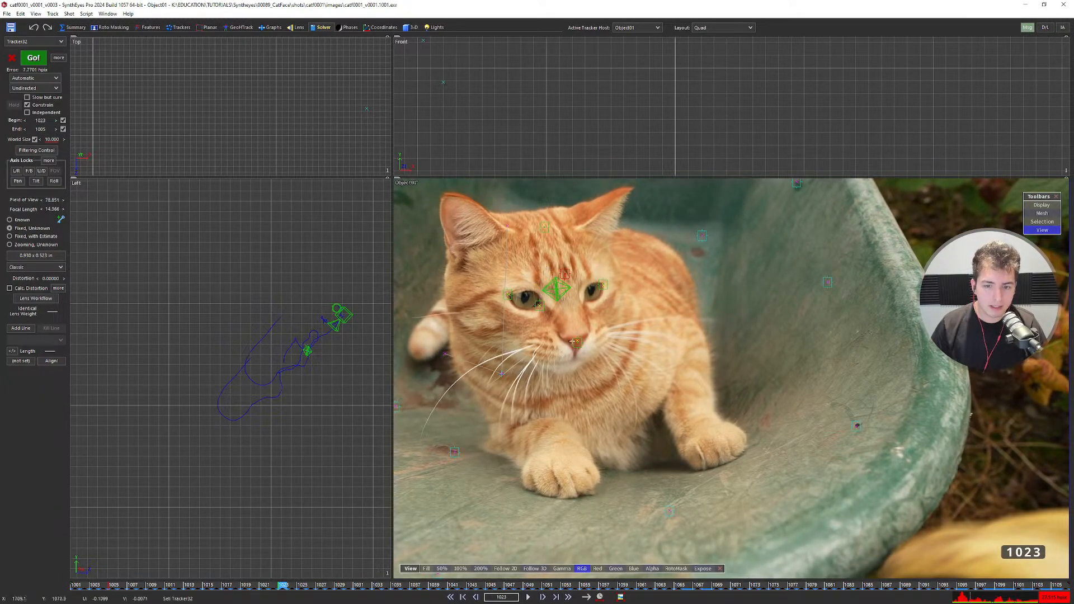
drag(42, 130, 145, 132)
scroll(638, 343, down, 2)
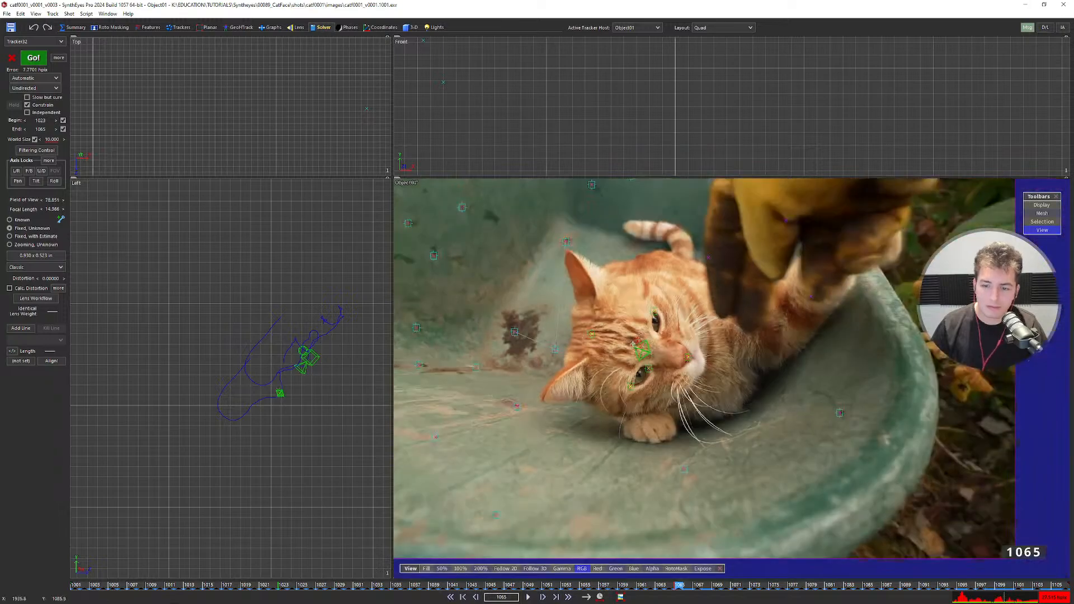
middle_drag(638, 343, 626, 349)
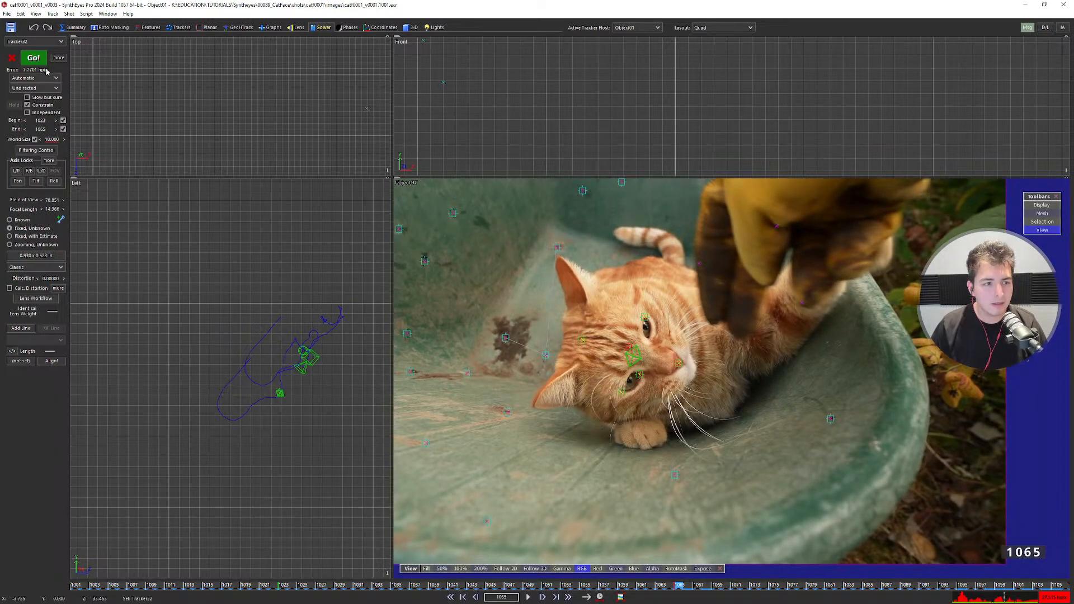
Re-solve Object01 over the new range, dropping error to 5.99 hpix, and inspect the paths.
click(39, 60)
click(472, 246)
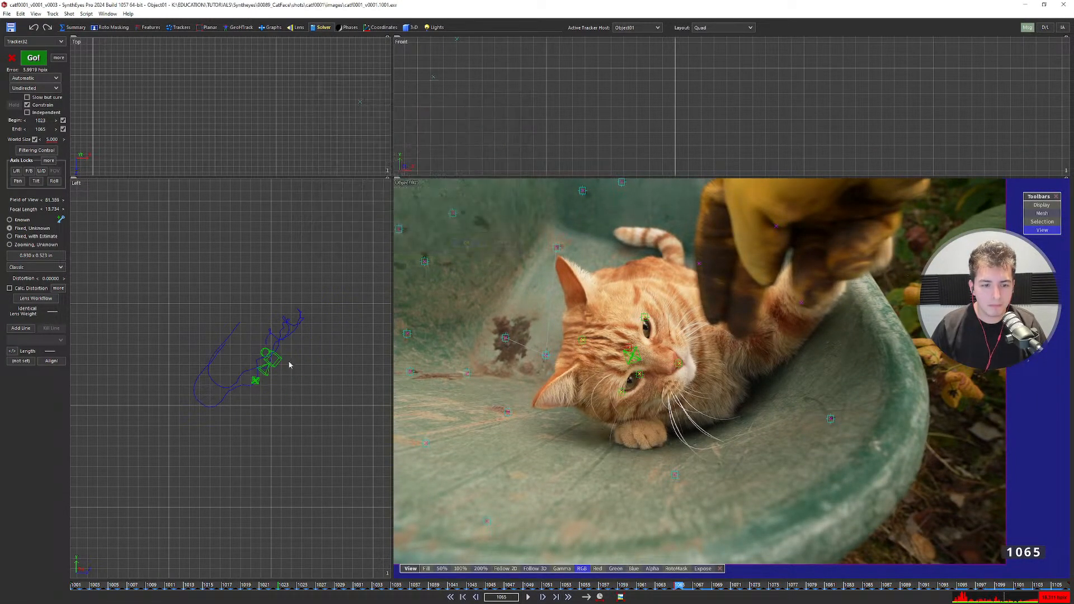
scroll(283, 372, up, 5)
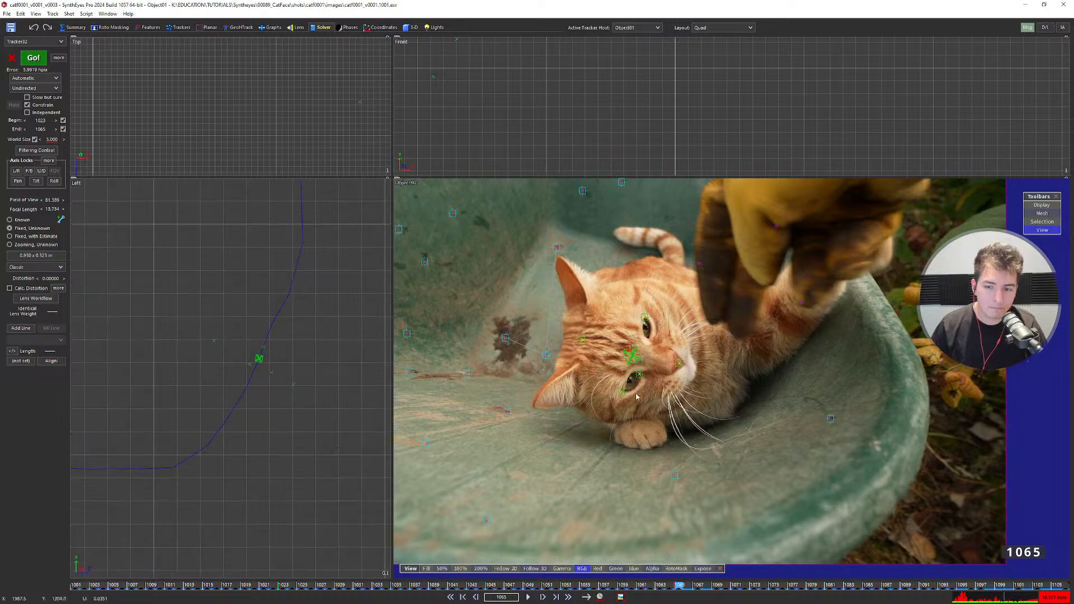
scroll(196, 333, down, 5)
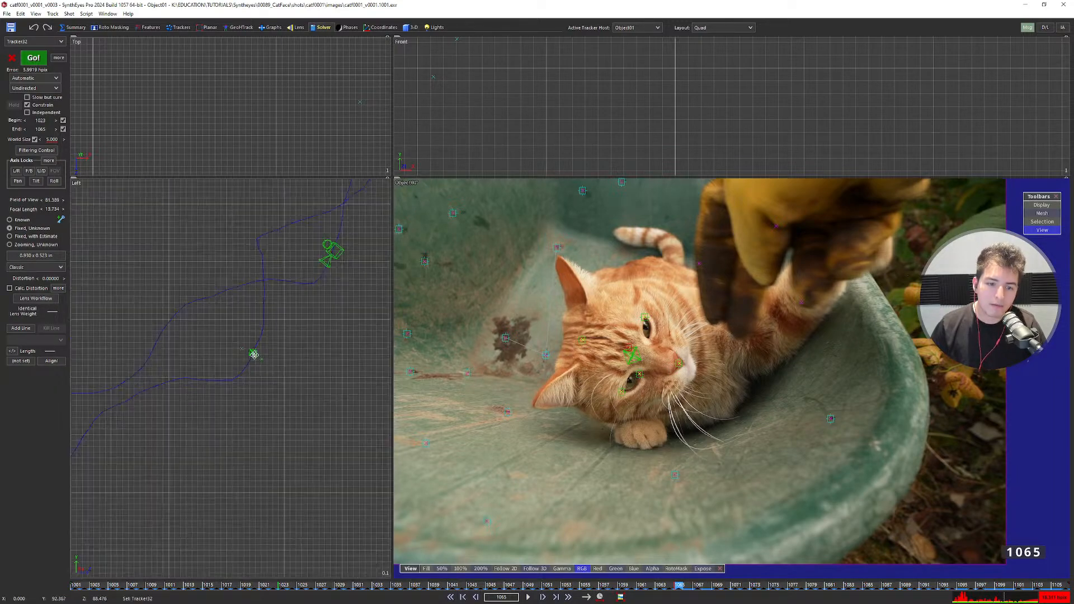
scroll(315, 294, down, 5)
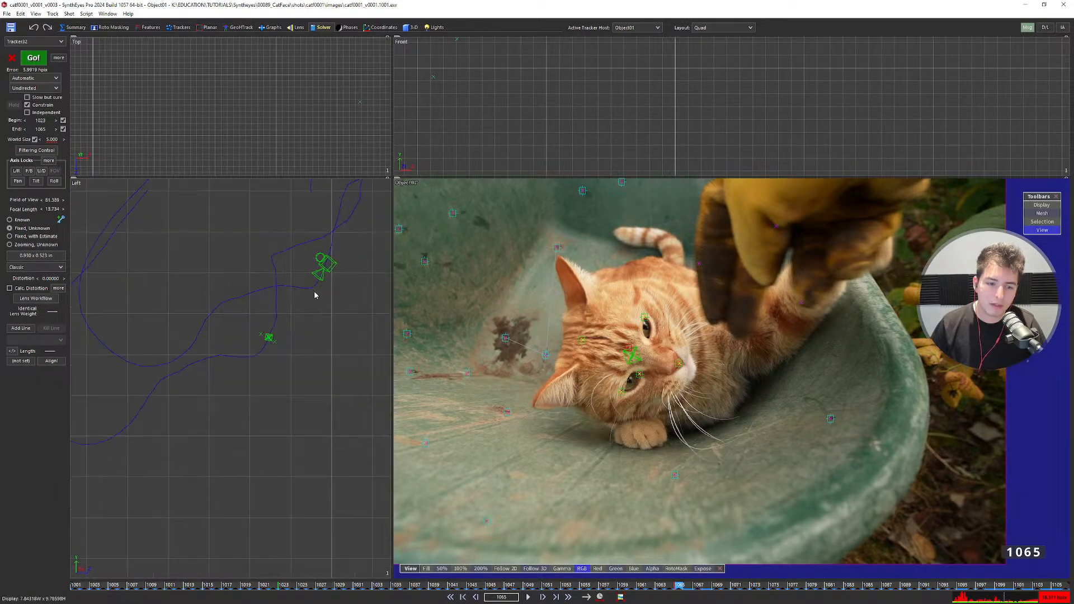
scroll(315, 315, up, 2)
scroll(312, 316, down, 8)
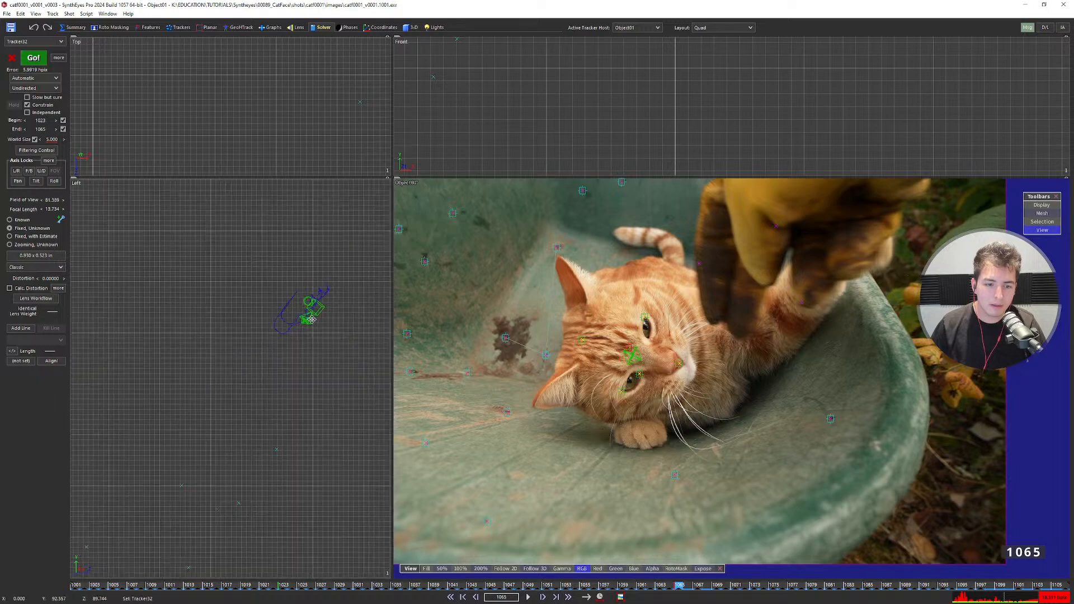
middle_drag(308, 339, 306, 339)
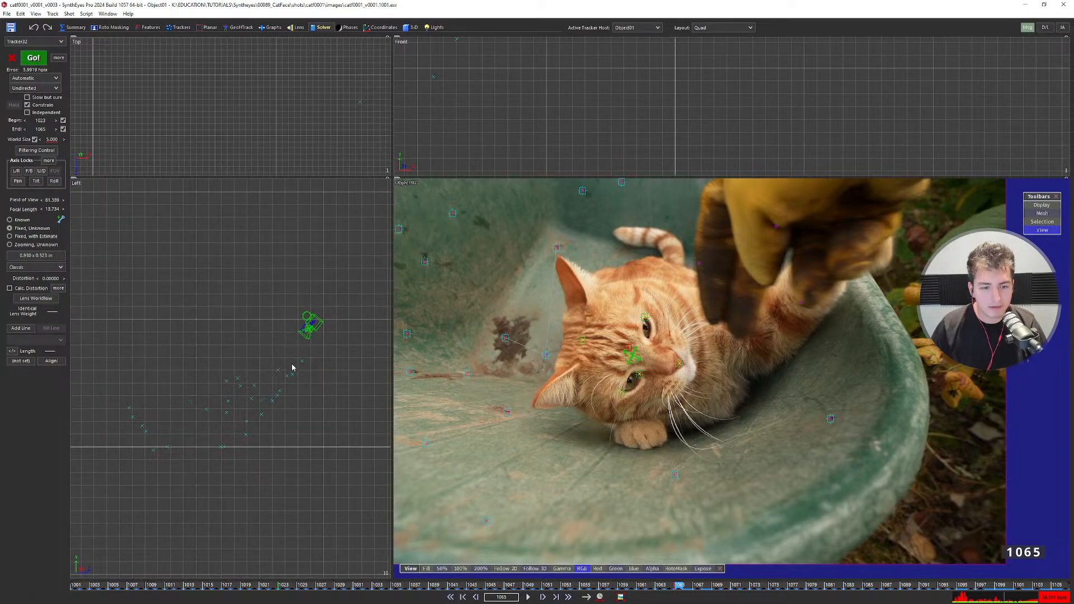
scroll(311, 346, up, 8)
Orbit and dolly the full Perspective view toward the solved scene, looking down on it.
key(8)
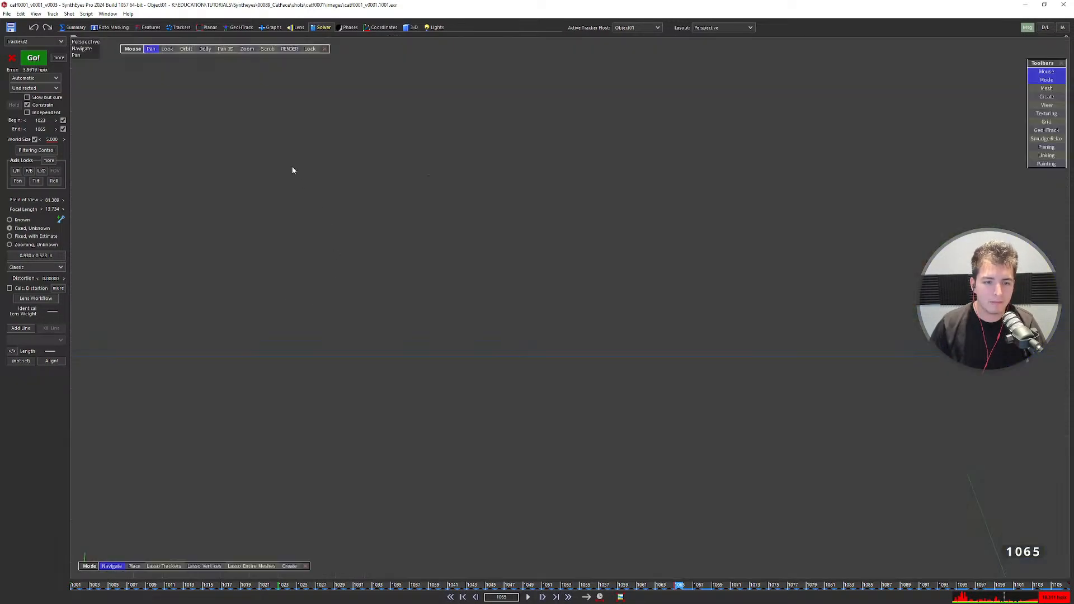
click(185, 49)
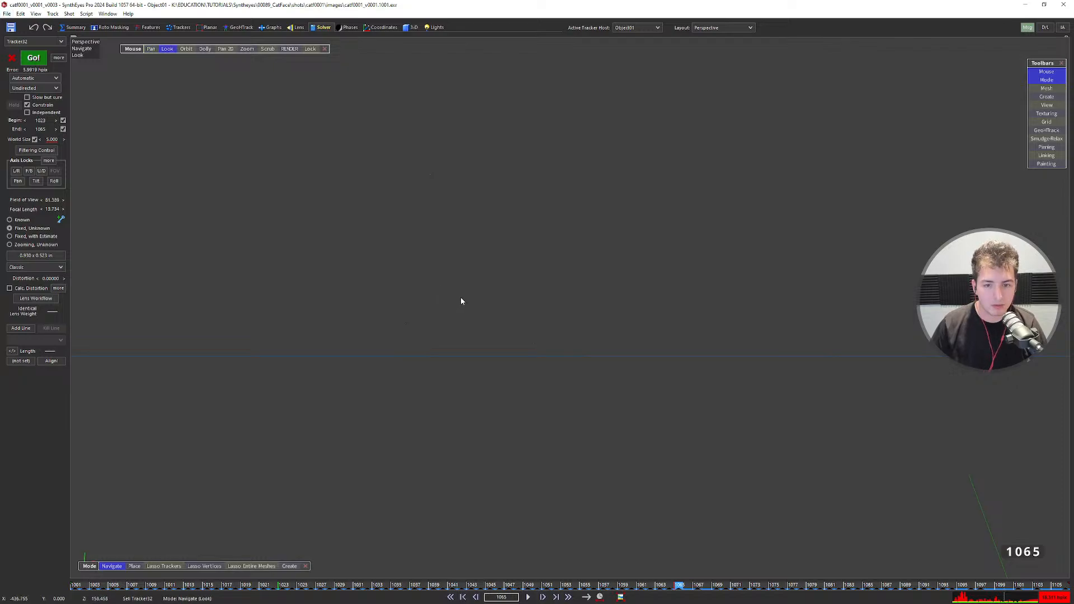
alt+drag(477, 297, 485, 391)
alt+right_drag(468, 227, 500, 561)
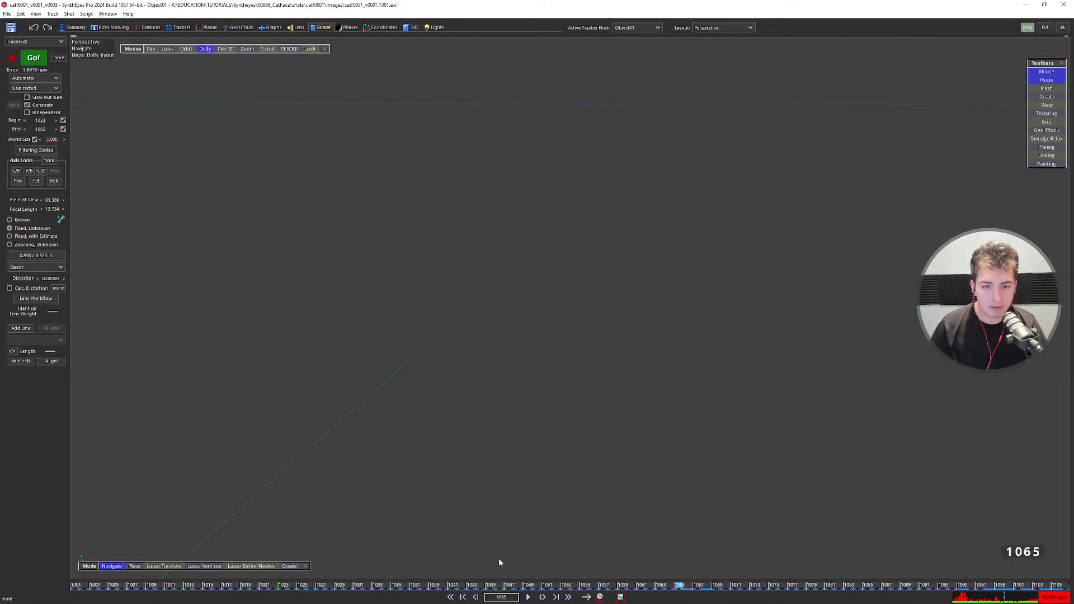
key(1)
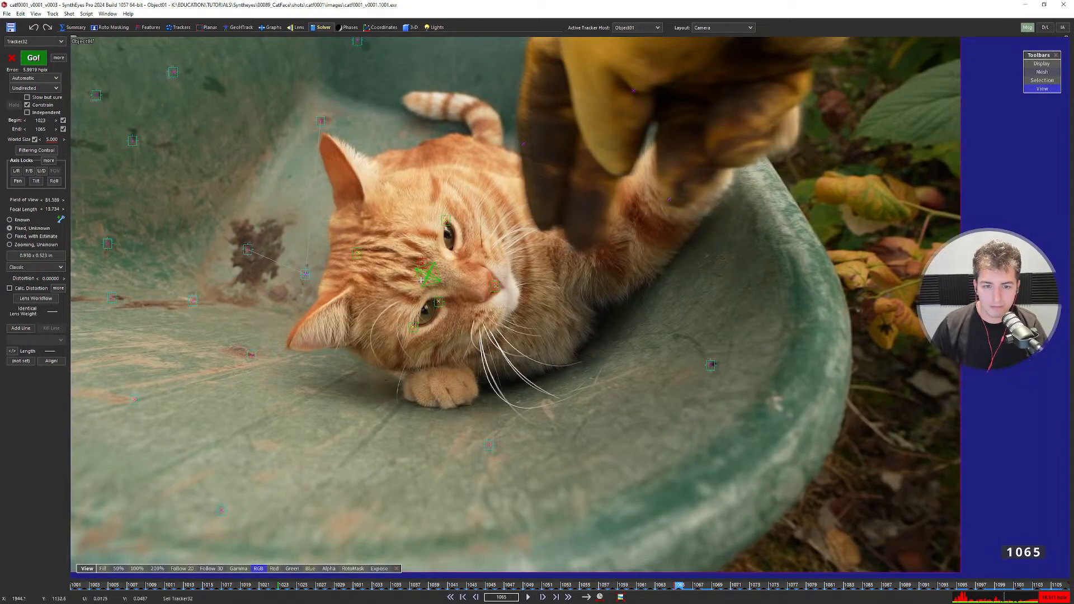
key(2)
alt+drag(420, 274, 415, 271)
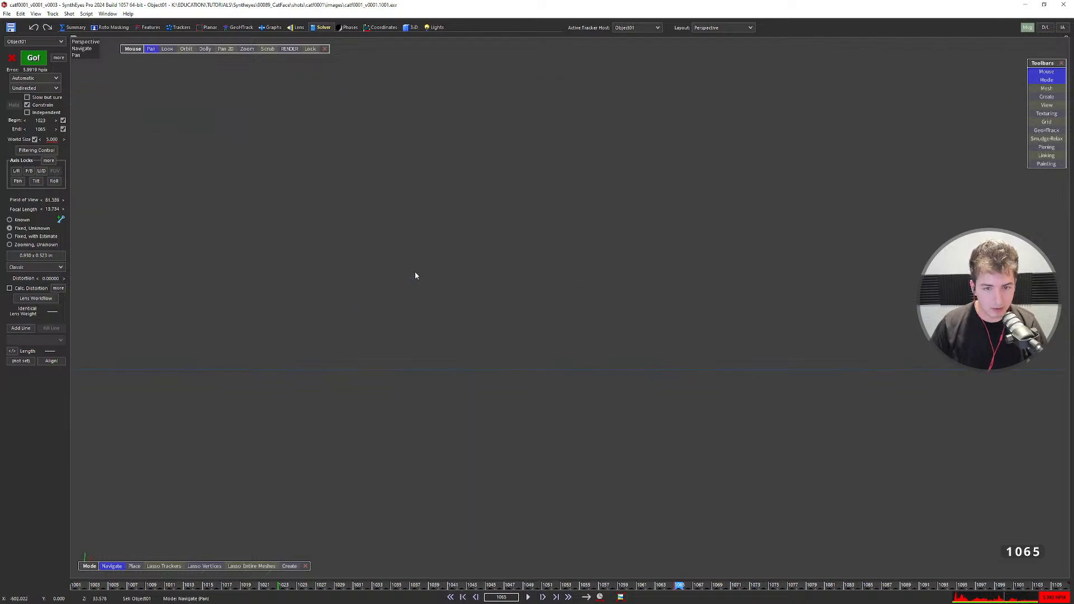
alt+drag(582, 246, 591, 367)
alt+right_drag(590, 367, 131, 367)
mouse_move(744, 111)
alt+right_down()
mouse_move(617, 286)
mouse_move(280, 363)
alt+right_up()
mouse_move(743, 123)
alt+right_down()
mouse_move(647, 245)
mouse_move(392, 347)
alt+right_up()
alt+drag(710, 72, 716, 172)
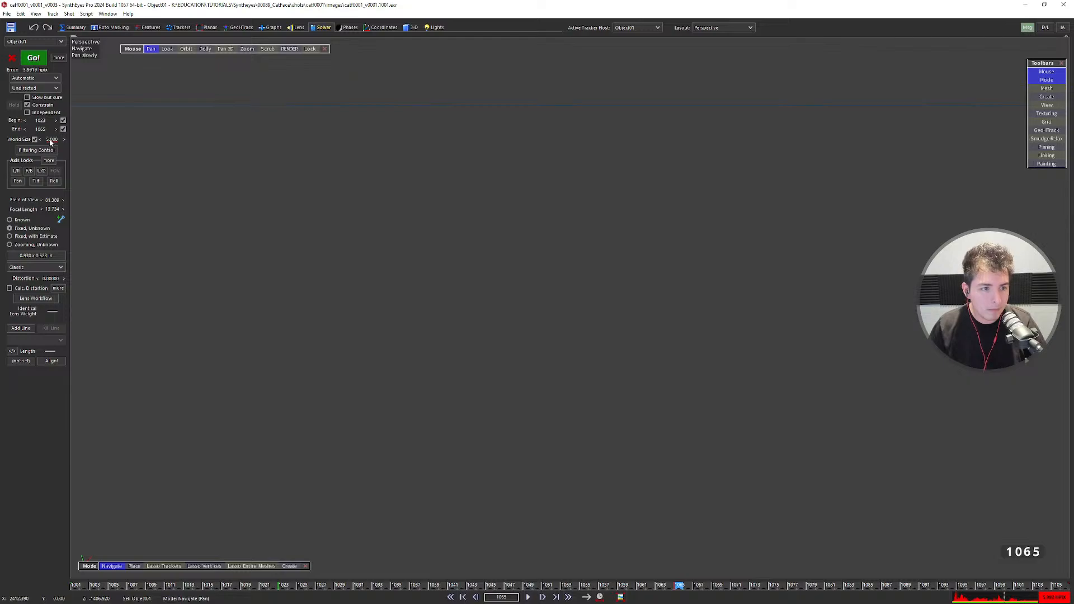
Drag the World Size from 65 down to 7.000 while closing in on the object gizmo.
mouse_move(50, 140)
mouse_down()
mouse_move(76, 140)
mouse_move(63, 143)
mouse_up()
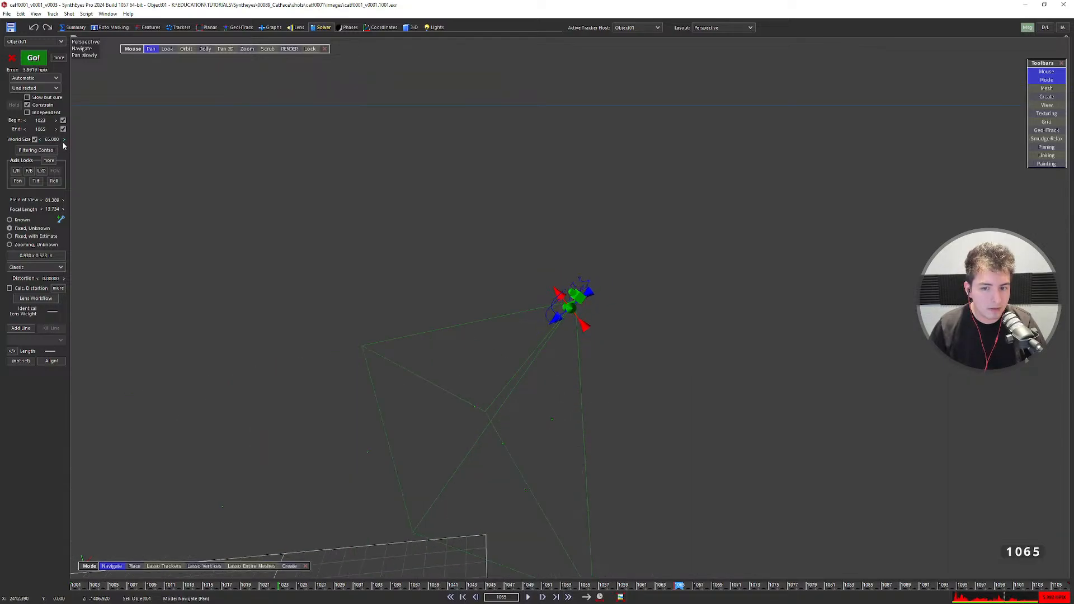
alt+right_drag(614, 268, 480, 441)
alt+right_drag(643, 190, 412, 535)
alt+right_drag(738, 45, 621, 81)
drag(51, 140, 1015, 154)
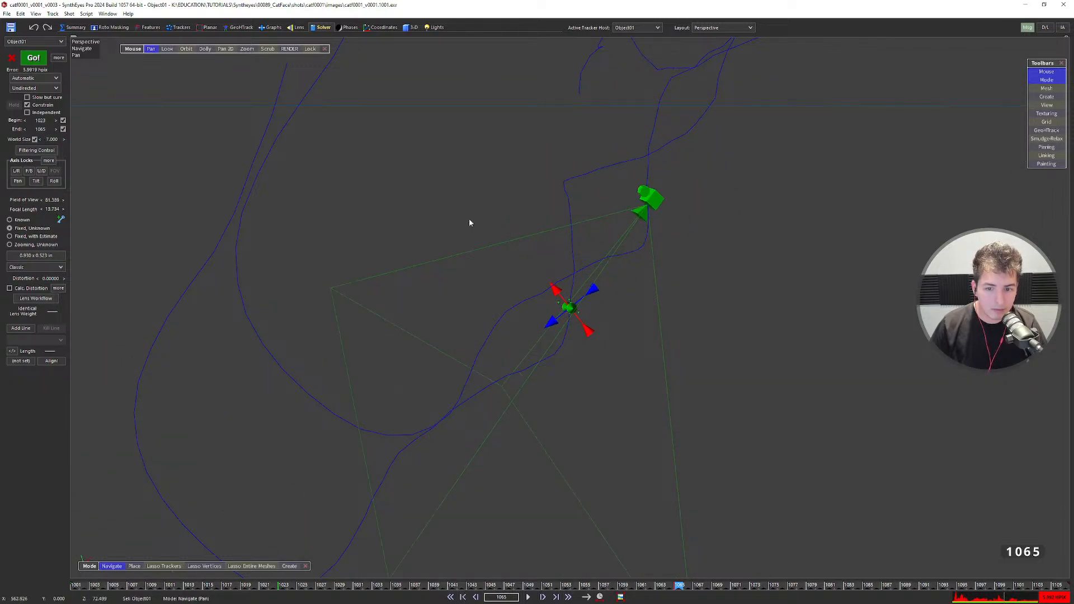
alt+right_drag(685, 174, 595, 389)
alt+drag(596, 389, 609, 405)
alt+right_drag(609, 405, 632, 457)
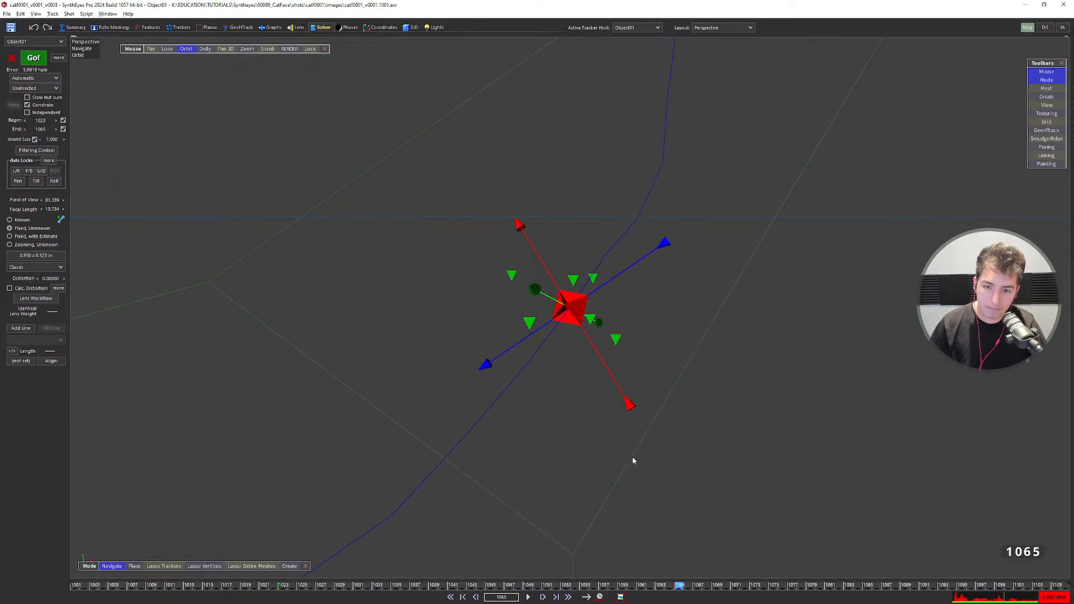
alt+drag(632, 460, 698, 253)
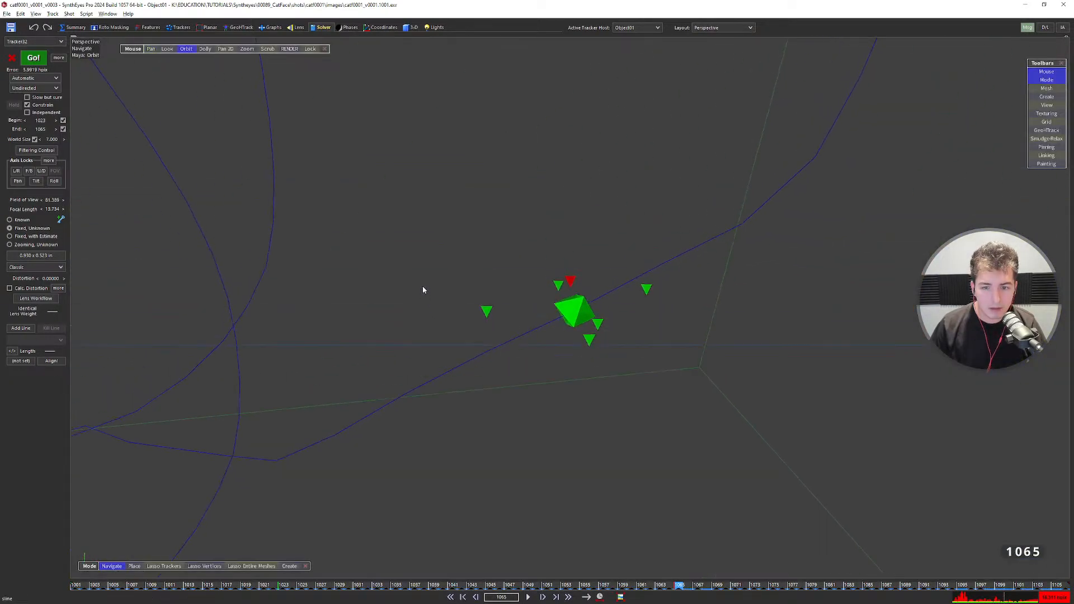
alt+drag(423, 290, 733, 384)
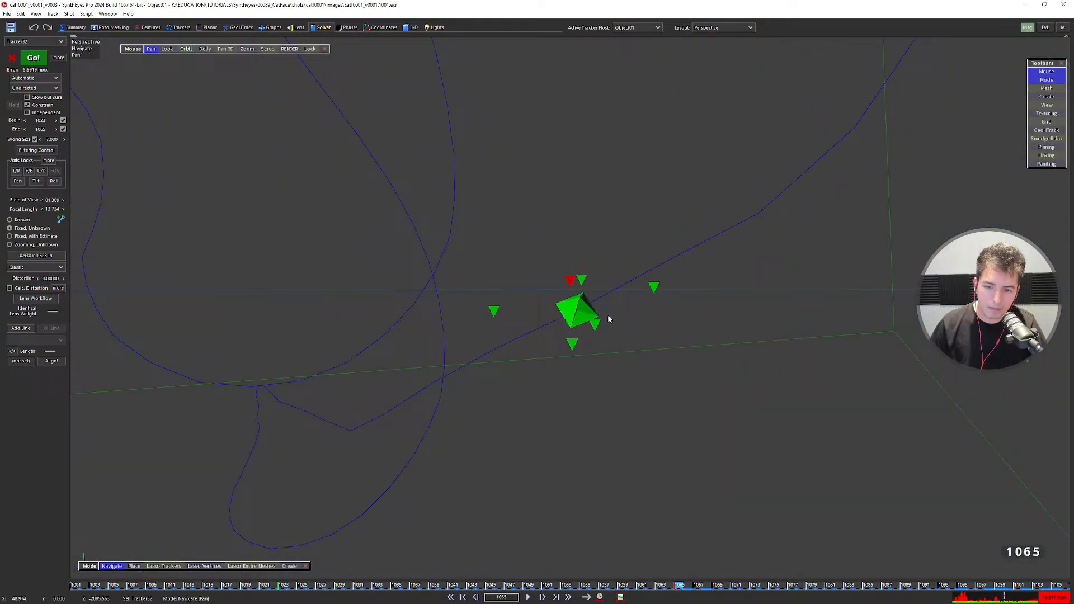
Select Tracker33 and check it in the camera view before returning to perspective.
click(596, 325)
key(7)
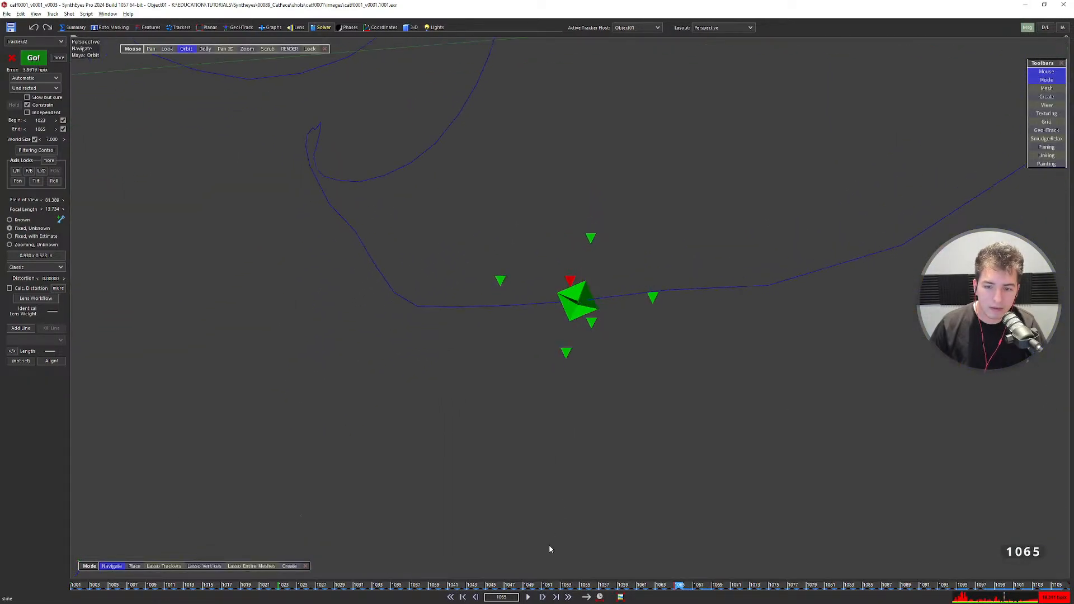
drag(548, 549, 634, 187)
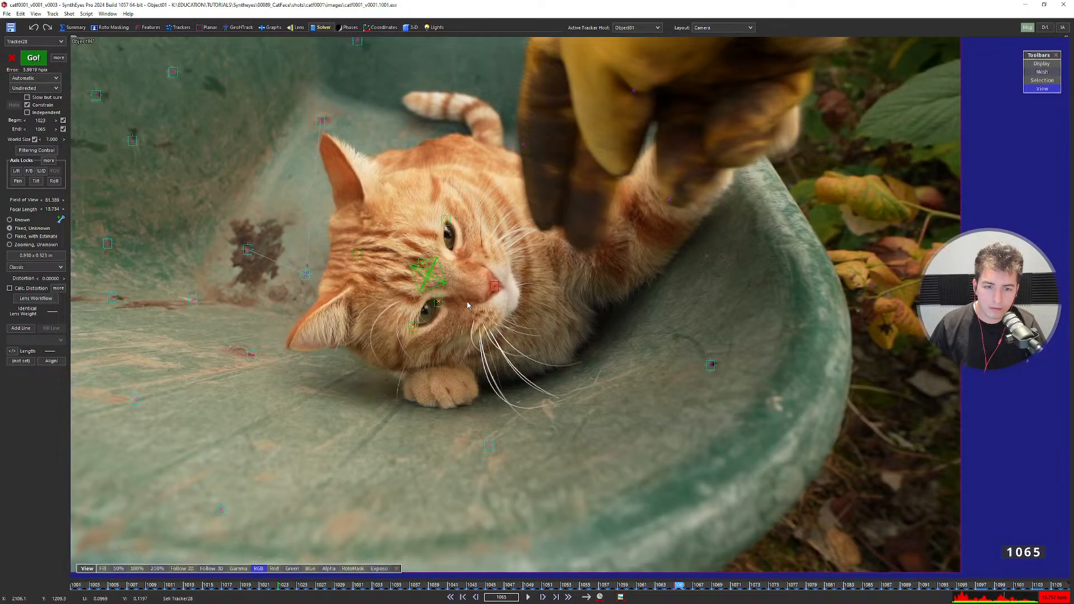
key(F6)
Clear the tracker selection, pick Tracker28 on the nose and return to the camera view.
key(ctrl+d)
key(F5)
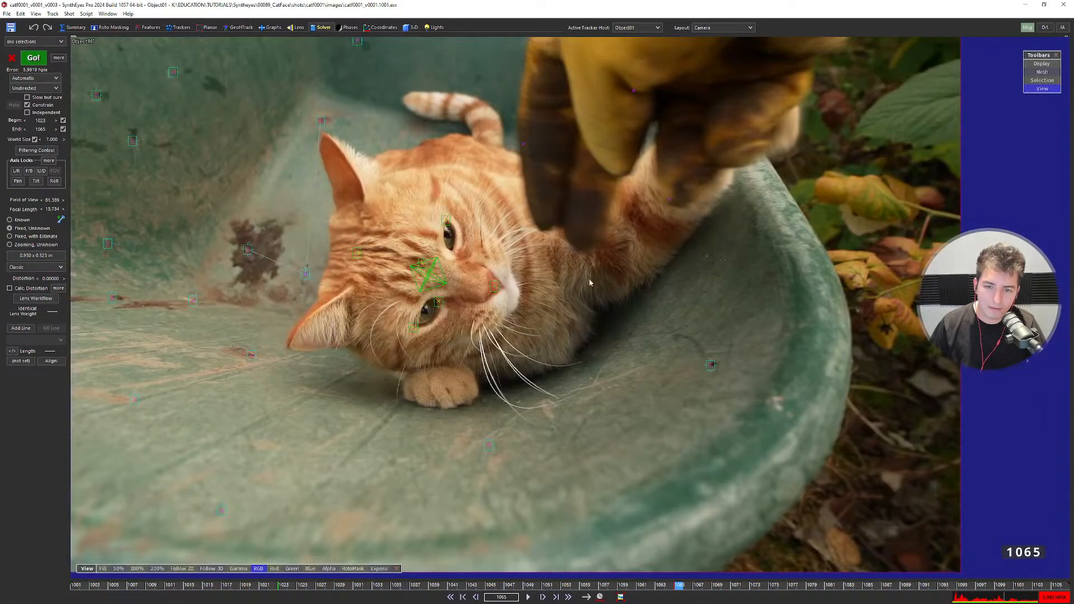
key(F6)
click(651, 297)
key(F5)
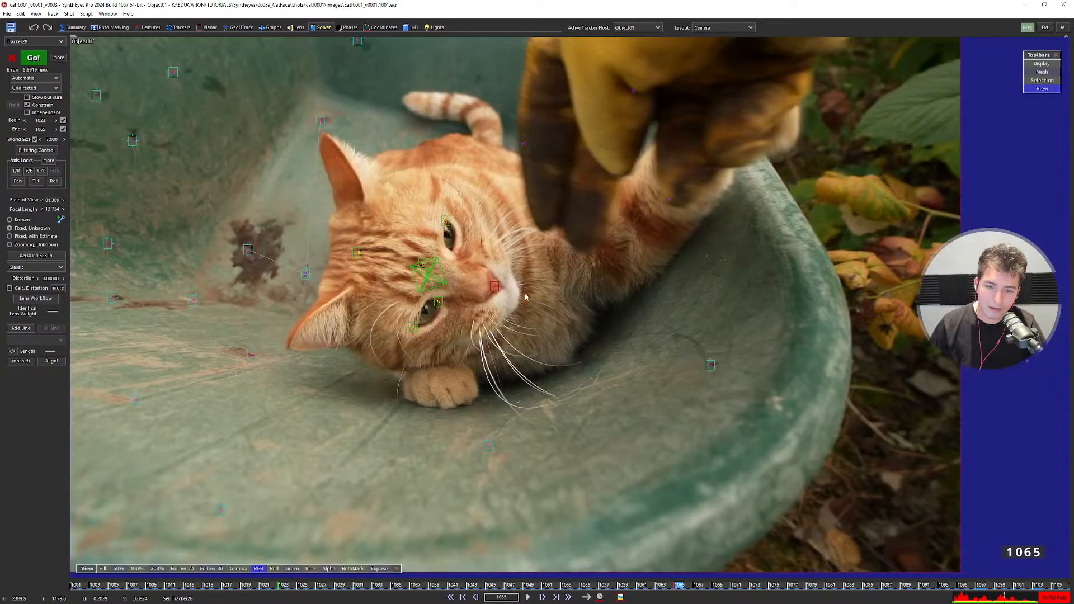
key(F6)
alt+drag(577, 329, 786, 359)
key(F5)
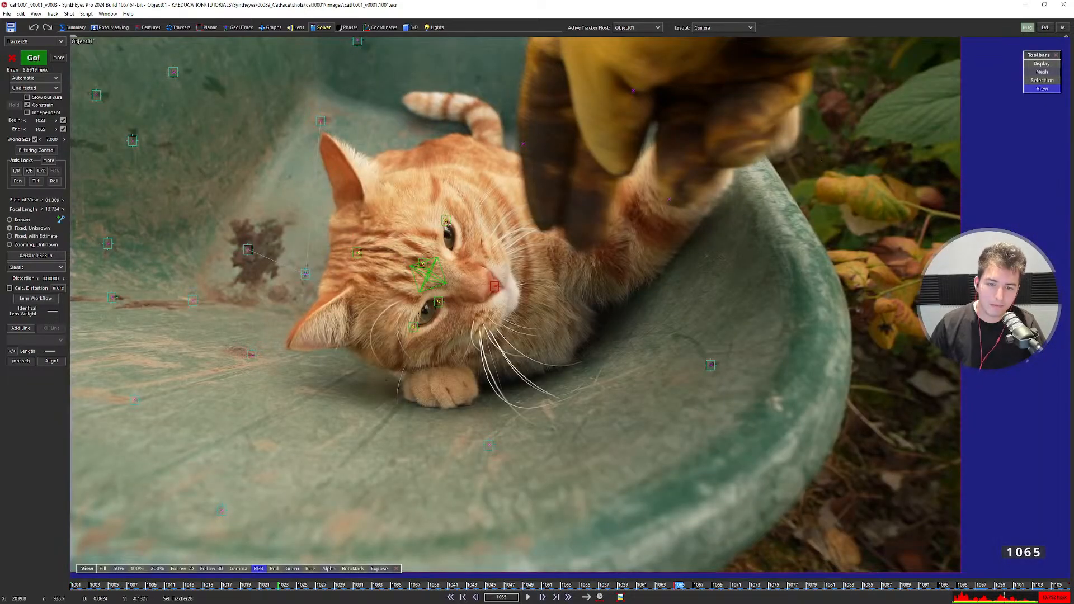
Colour the tracker by the cat's left eye yellow.
click(414, 324)
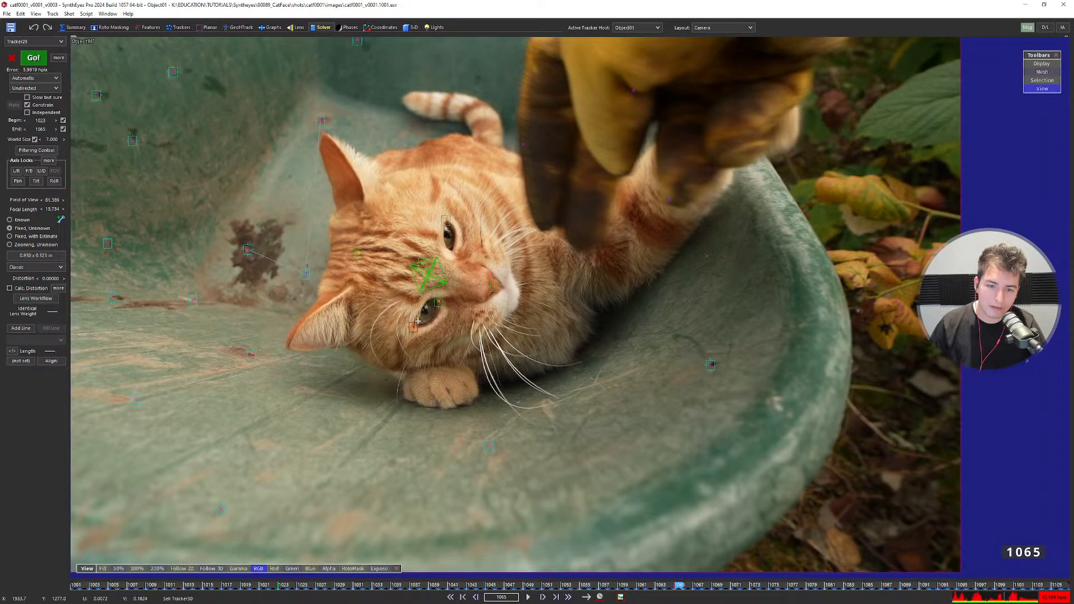
click(175, 27)
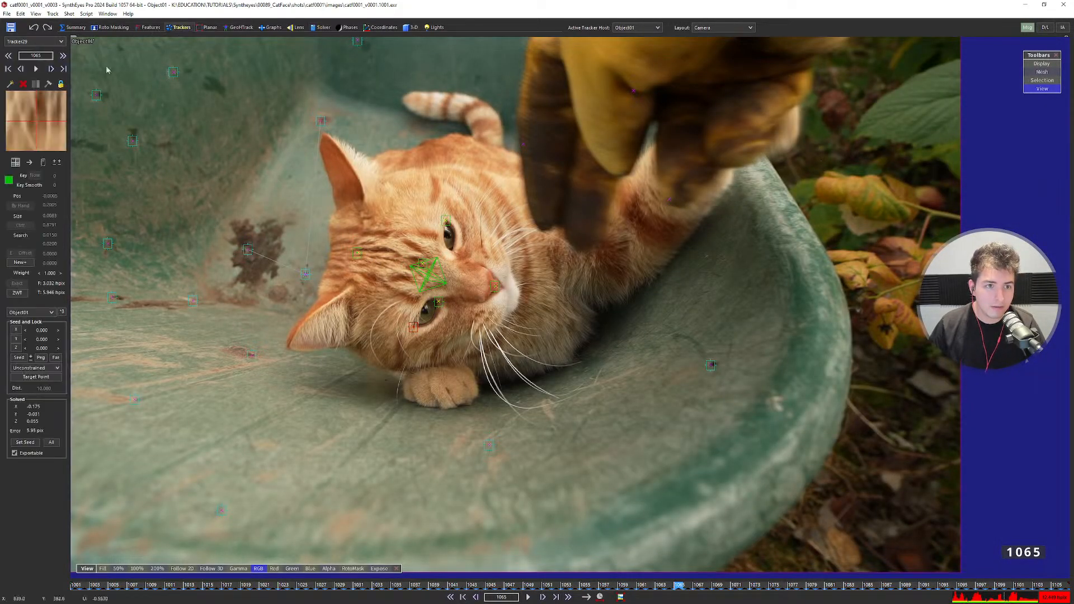
click(9, 180)
click(109, 38)
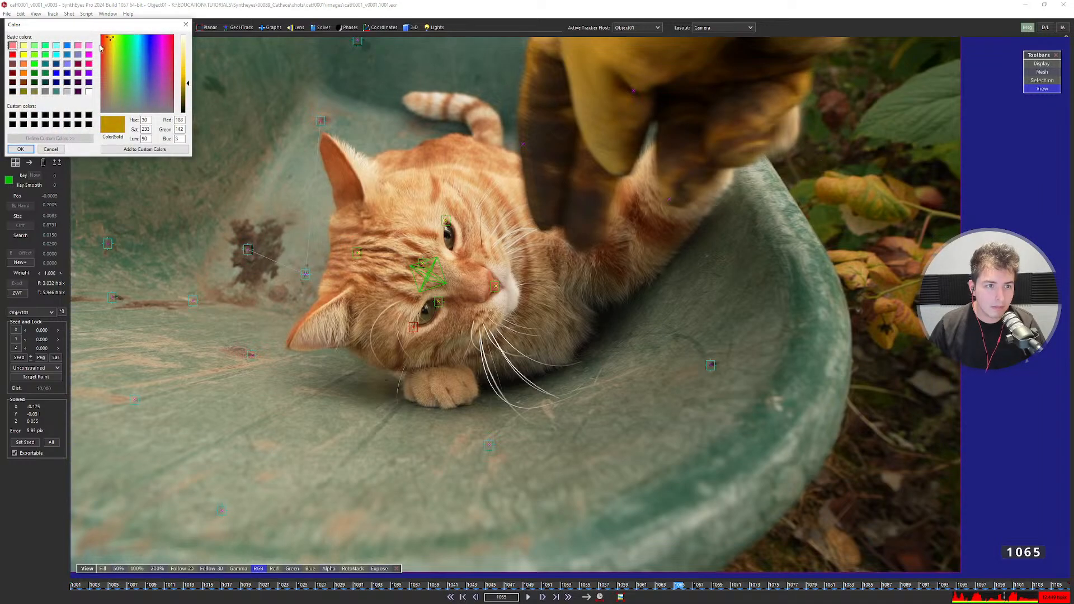
click(24, 54)
click(20, 149)
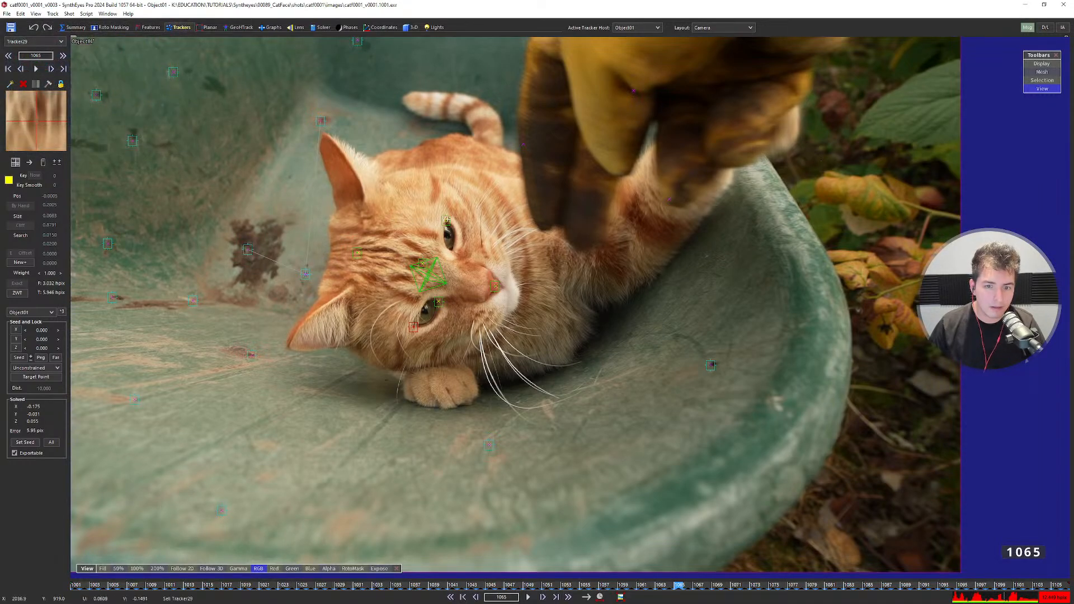
Colour the right-eye tracker cyan and the nose tracker white.
click(8, 180)
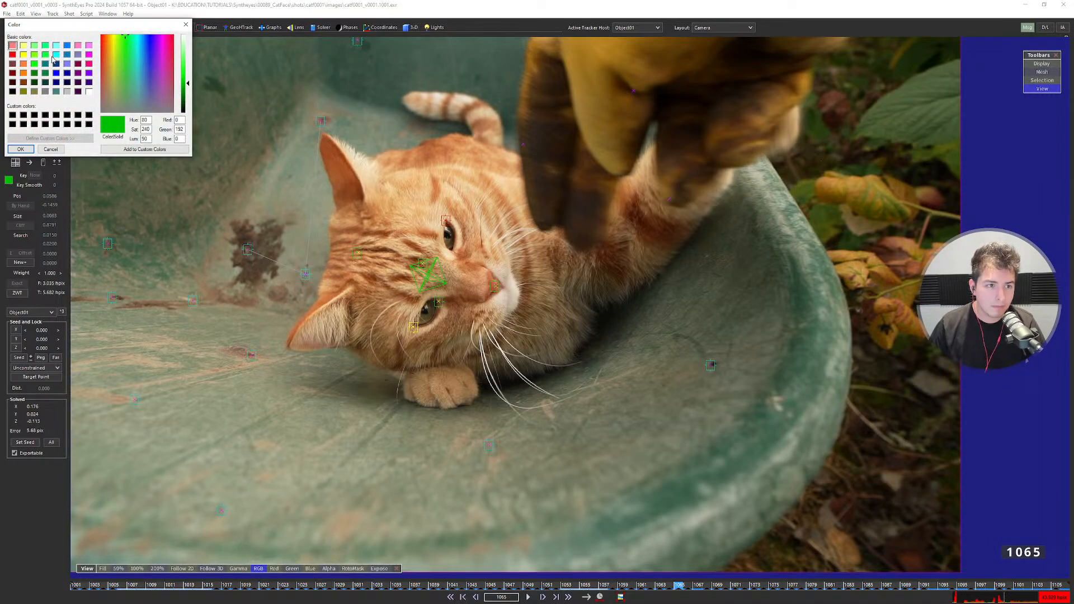
click(56, 55)
click(20, 148)
click(491, 286)
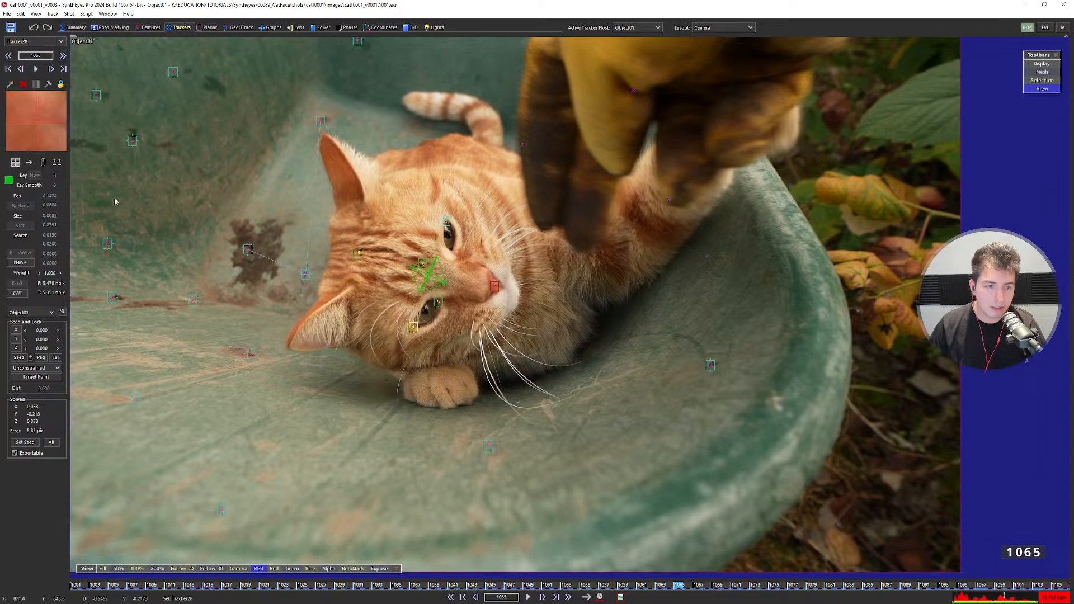
click(9, 180)
click(90, 99)
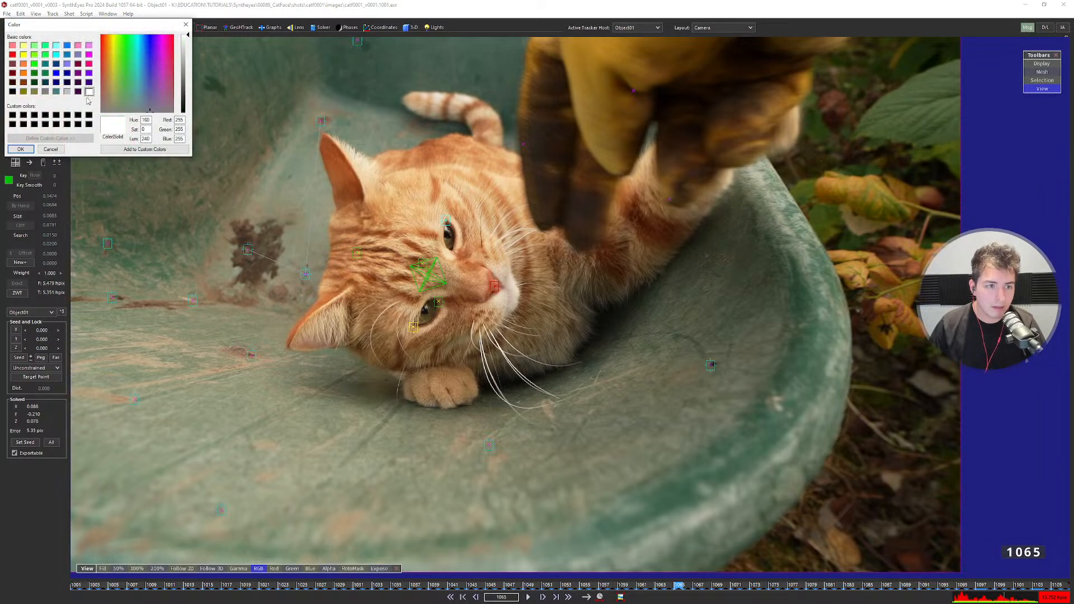
click(20, 148)
Select another tracker and orbit the 3D perspective view around the trackers.
click(423, 262)
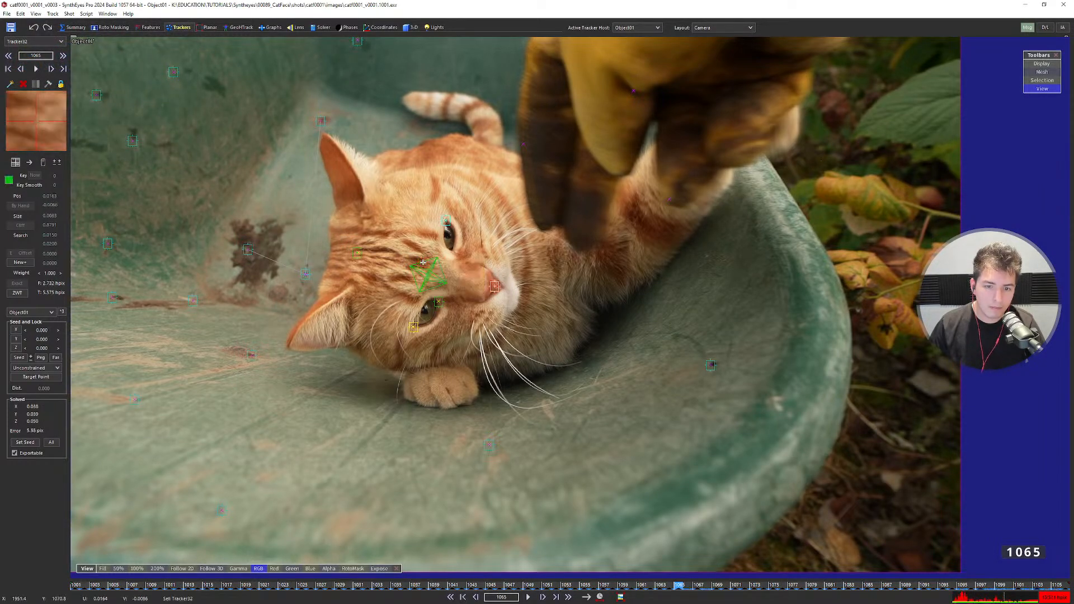
key(6)
alt+drag(666, 333, 750, 235)
Flip between the camera and perspective views and step the shot to frame 1073.
key(1)
key(6)
key(1)
key(Right)
key(Right)
key(Right)
key(Right)
key(Right)
key(Right)
key(Right)
key(Right)
key(Right)
key(Right)
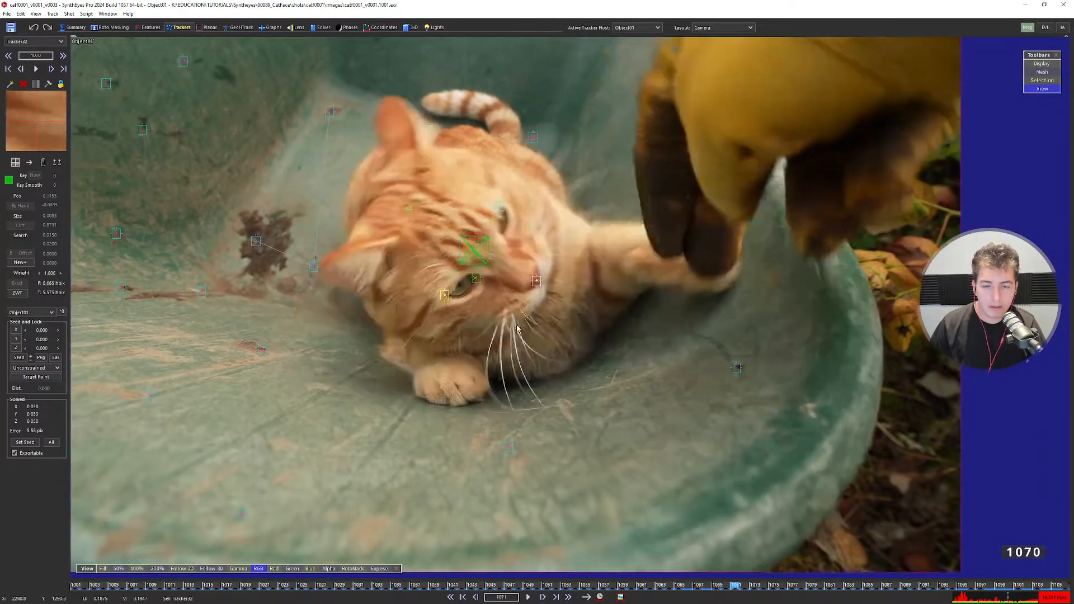
key(Left)
key(Left)
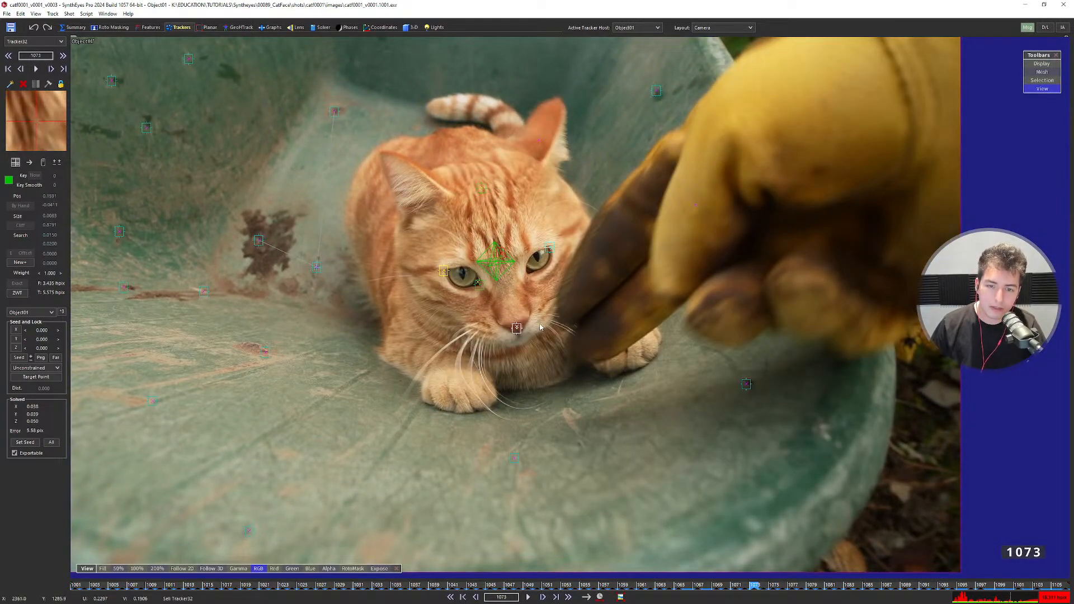
key(6)
key(1)
Inspect and frame the solved trackers in 3D, then bring up the Solver panel with its log.
key(6)
alt+drag(604, 304, 1035, 511)
key(ctrl+f)
key(1)
key(2)
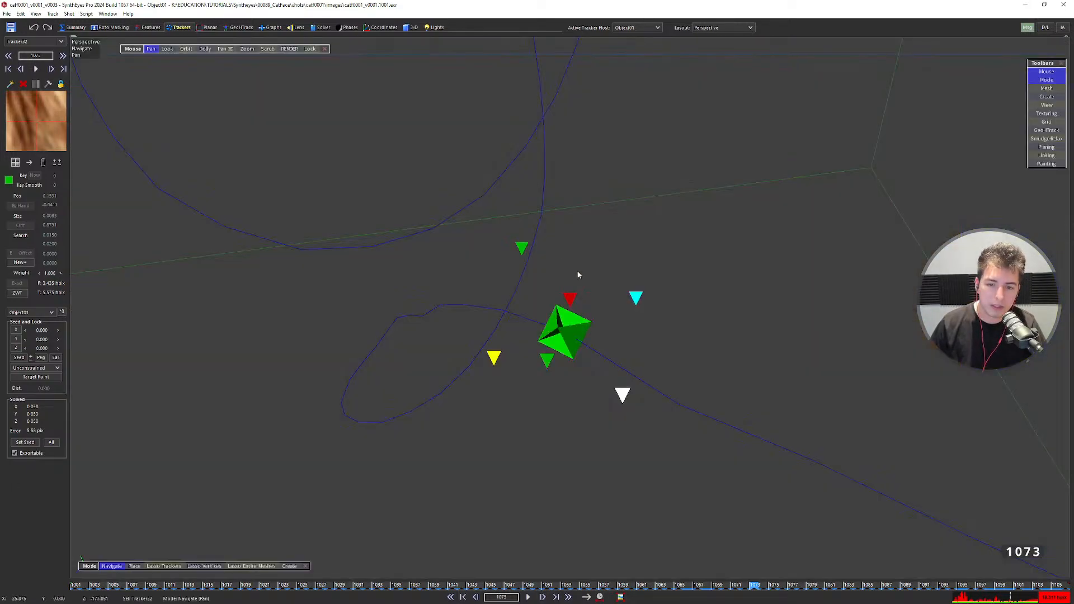
alt+drag(578, 273, 904, 158)
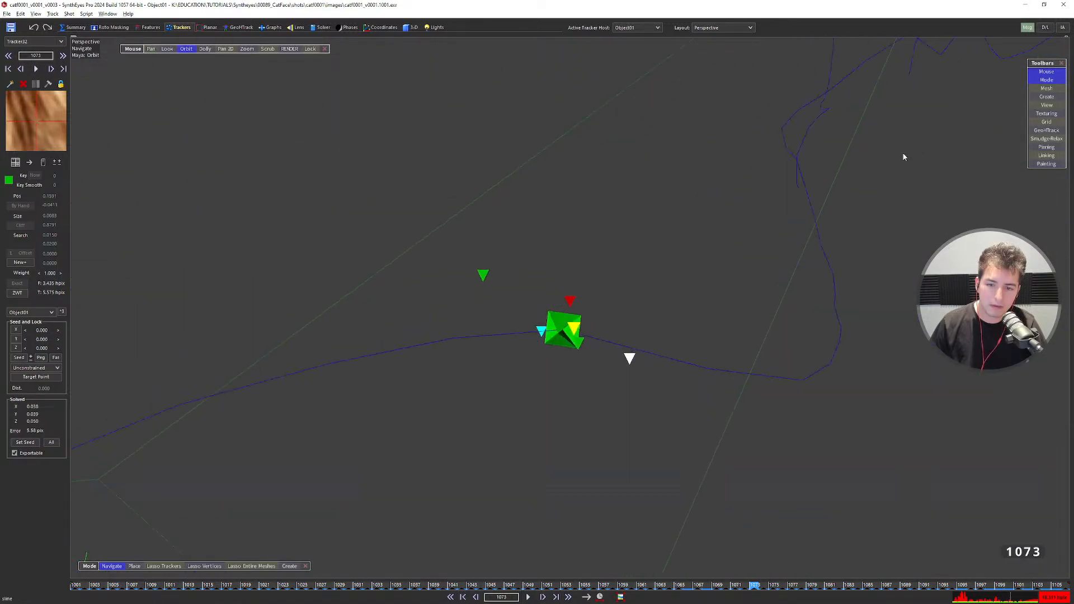
key(1)
scroll(500, 275, up, 2)
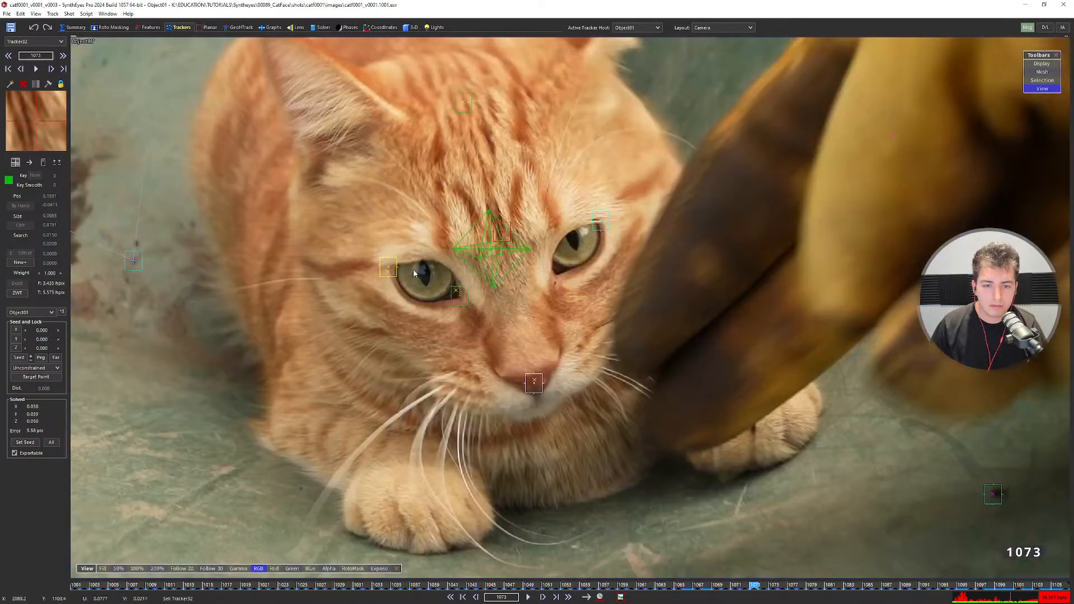
click(320, 27)
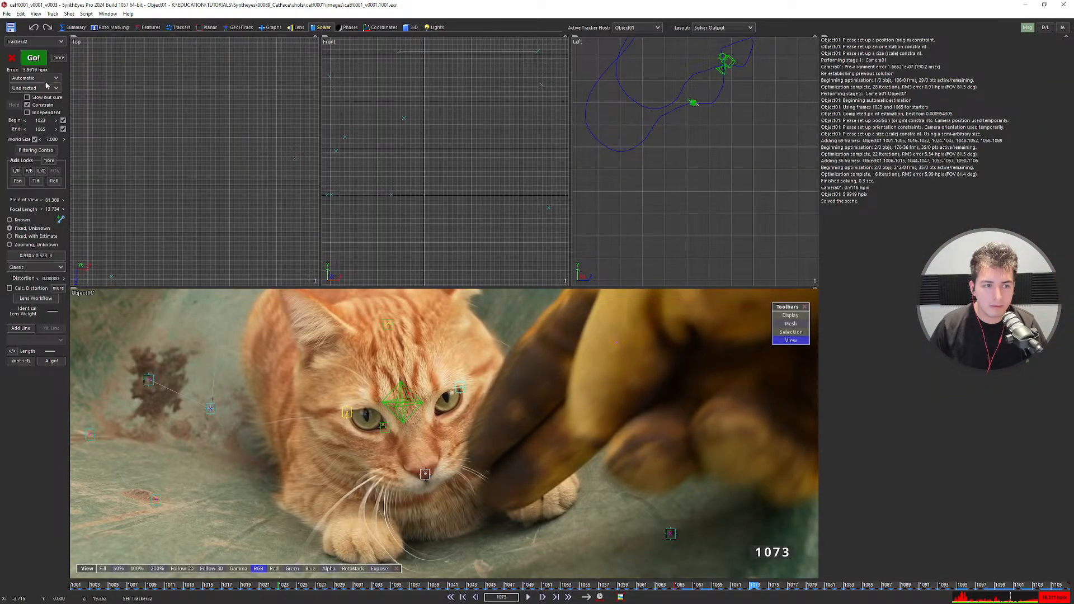
Return to the single camera view at frame 1073 and zoom and pan around the cat's eye trackers.
key(F3)
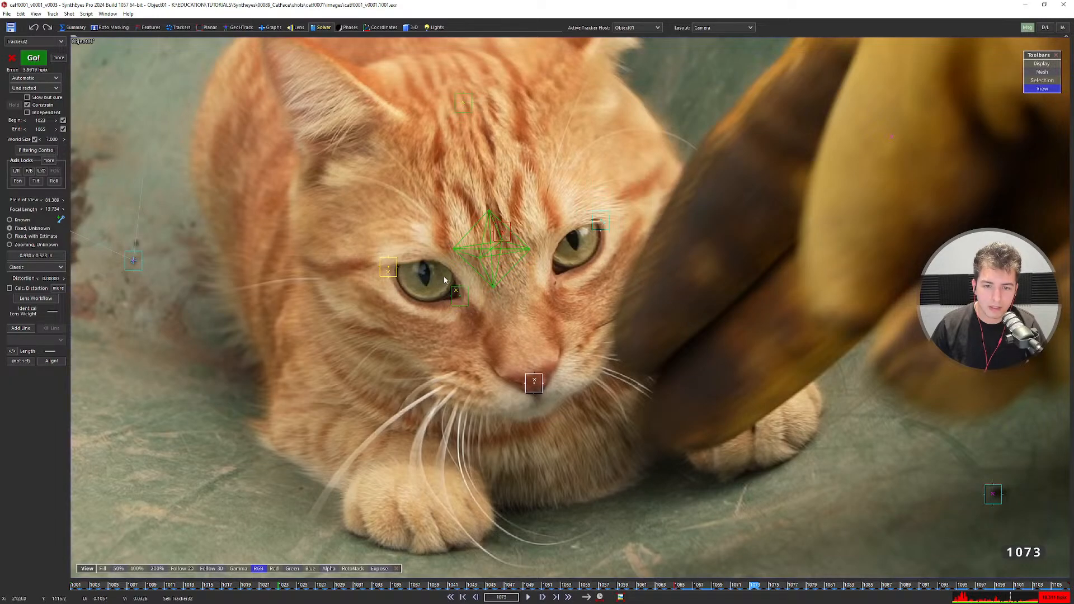
scroll(428, 276, up, 2)
scroll(371, 270, up, 4)
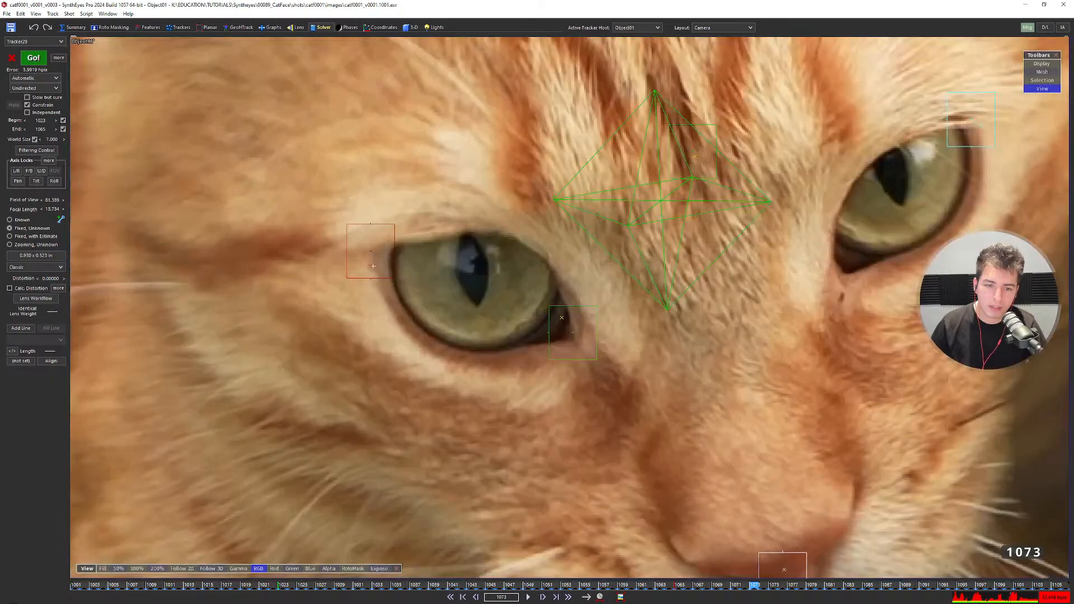
scroll(762, 226, down, 8)
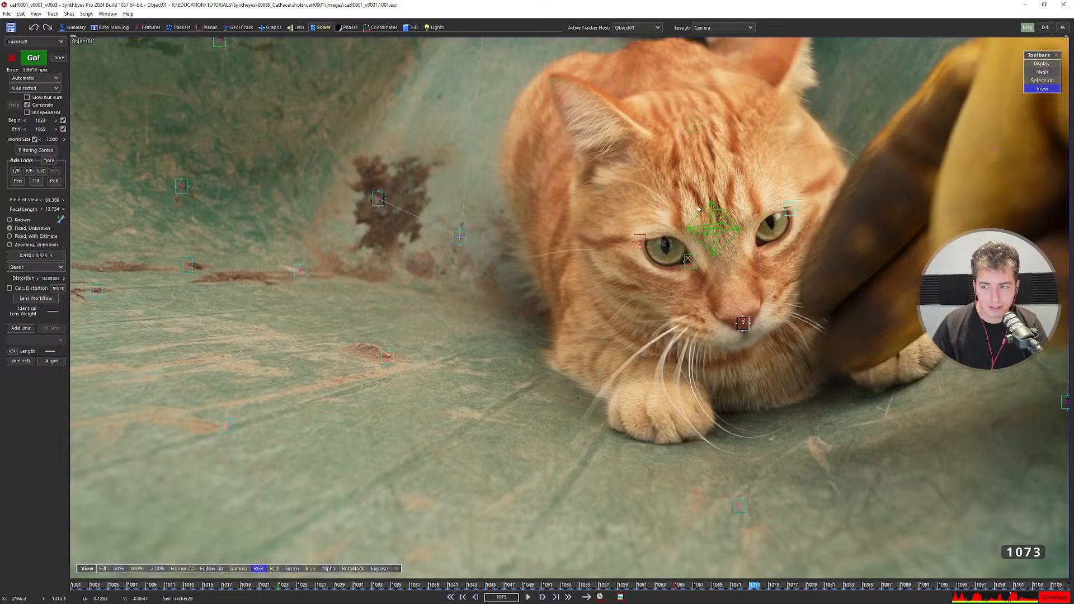
middle_drag(695, 215, 577, 284)
scroll(607, 284, up, 1)
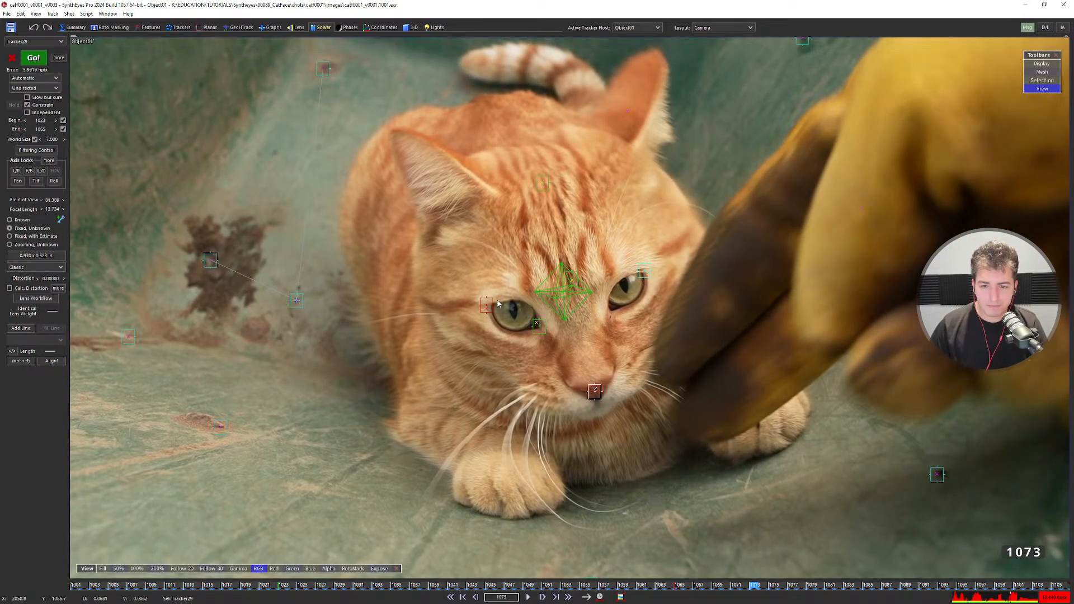
Lock the right-eye tracker to the X axis and re-solve the scene.
click(640, 274)
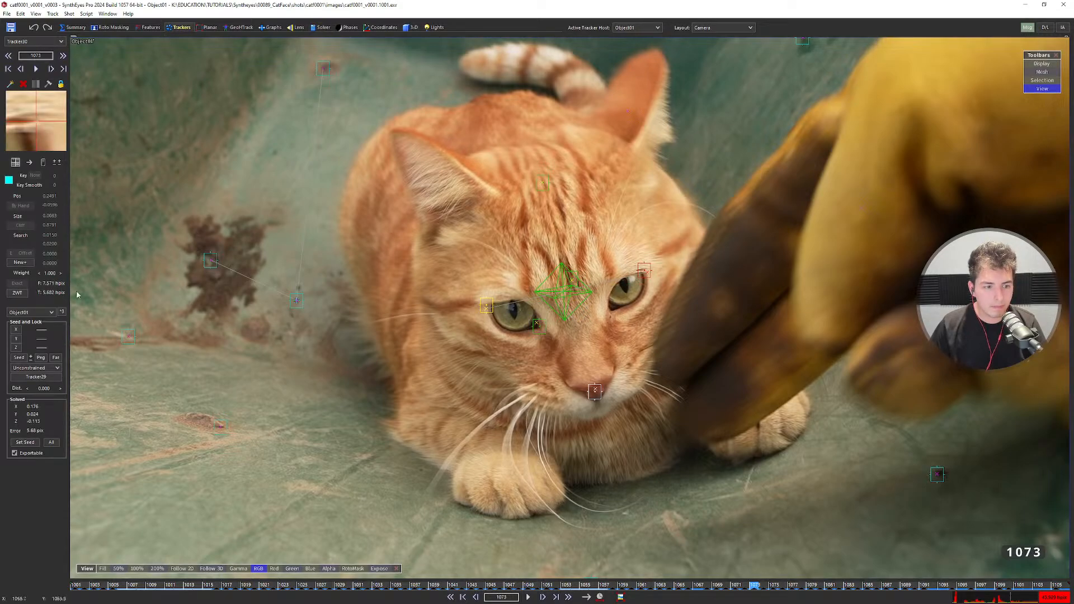
click(35, 367)
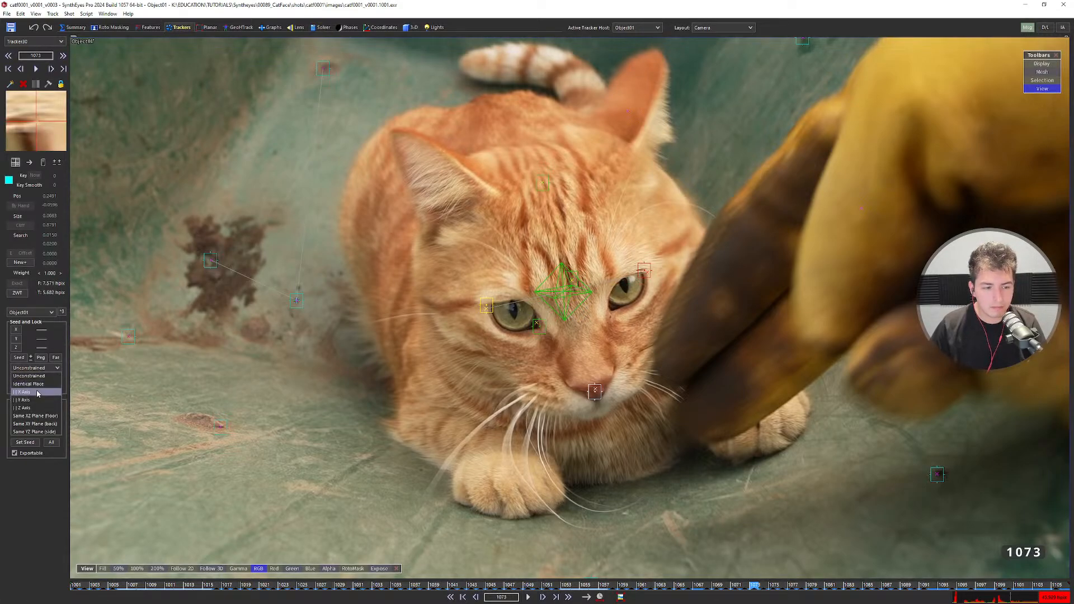
click(36, 390)
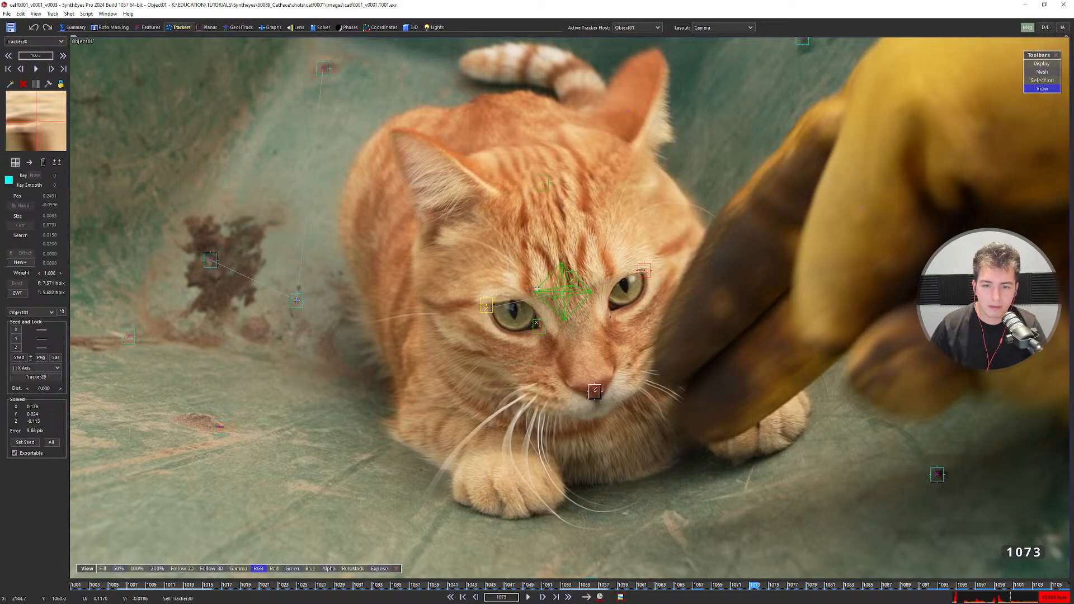
key(5)
mouse_move(541, 294)
alt+mouse_down()
mouse_move(395, 347)
mouse_move(327, 255)
mouse_move(398, 242)
mouse_move(558, 297)
alt+mouse_up()
key(F9)
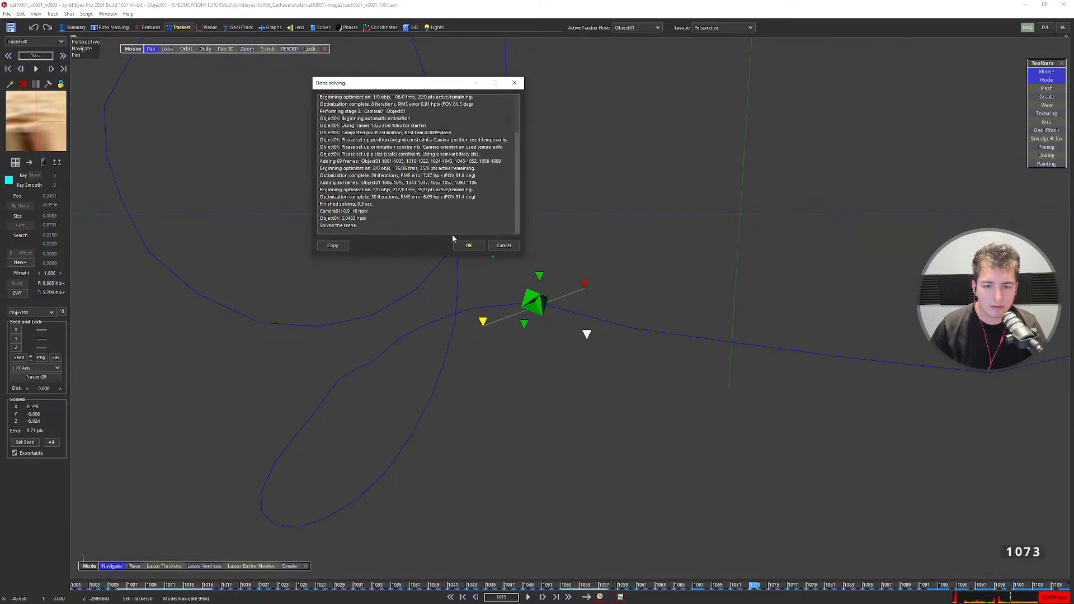
click(468, 245)
alt+drag(468, 245, 608, 404)
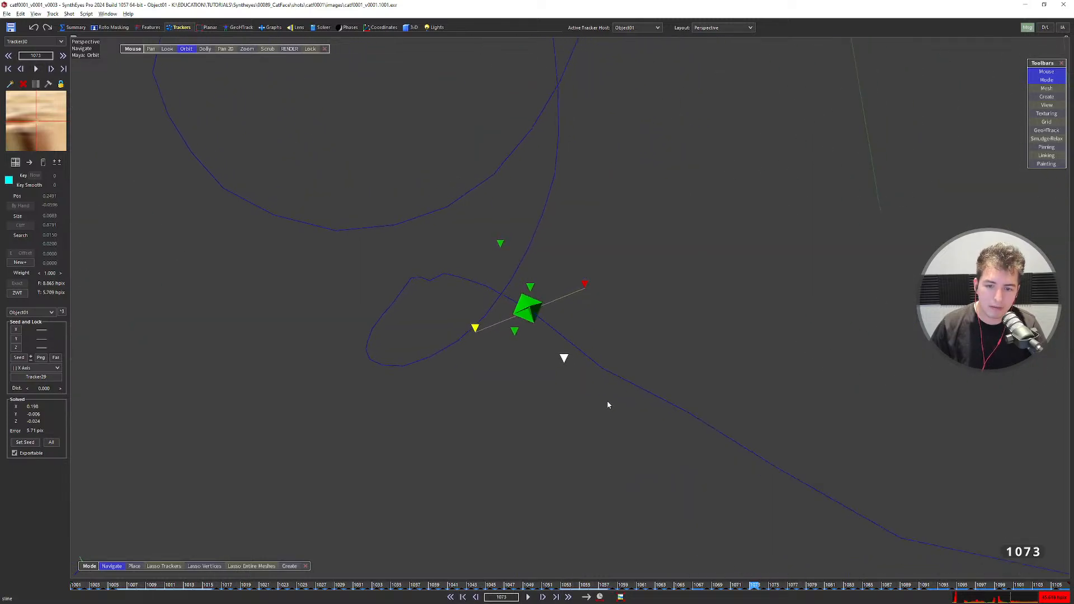
key(7)
Lock the nose tracker as a fixed point and refine-solve again.
click(598, 386)
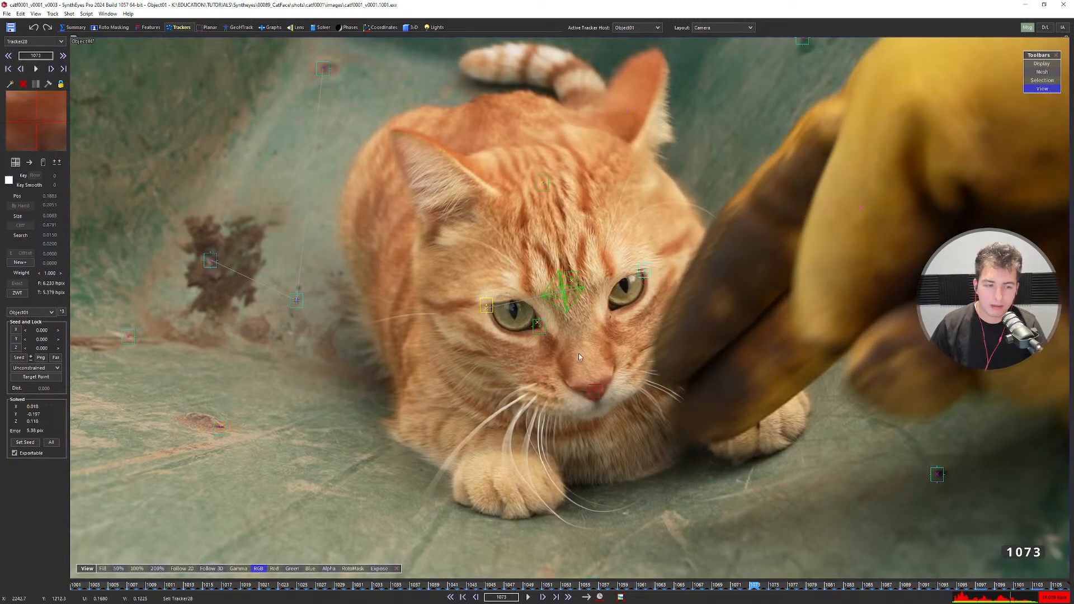
click(39, 367)
click(28, 383)
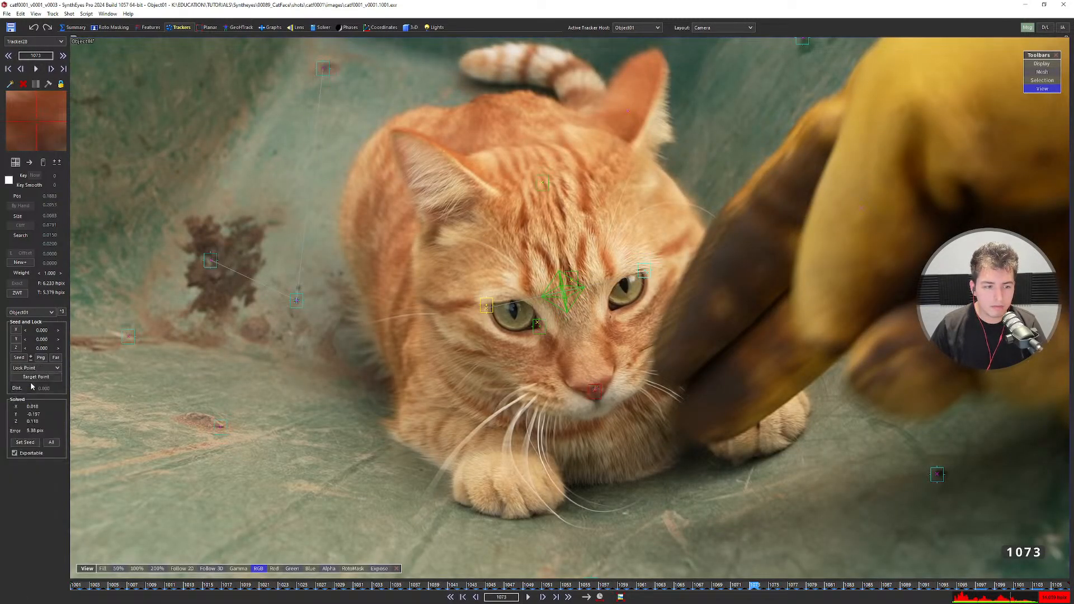
key(5)
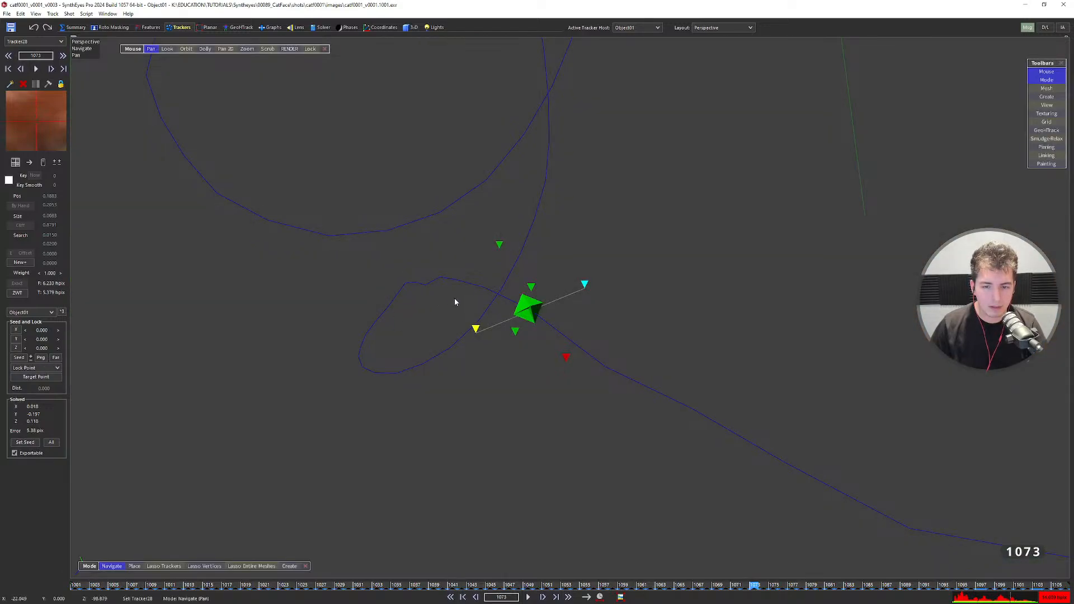
key(shift+g)
click(467, 245)
middle_drag(536, 296, 646, 350)
key(4)
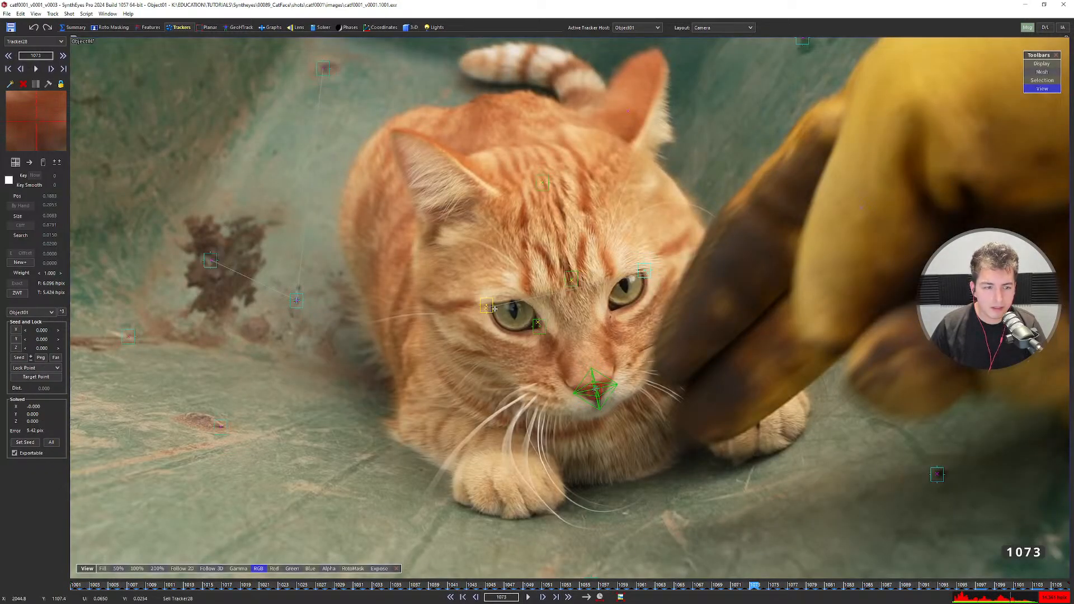
Set a distance constraint of 10 between the eye trackers and refine-solve from the previous solution.
click(491, 308)
click(639, 277)
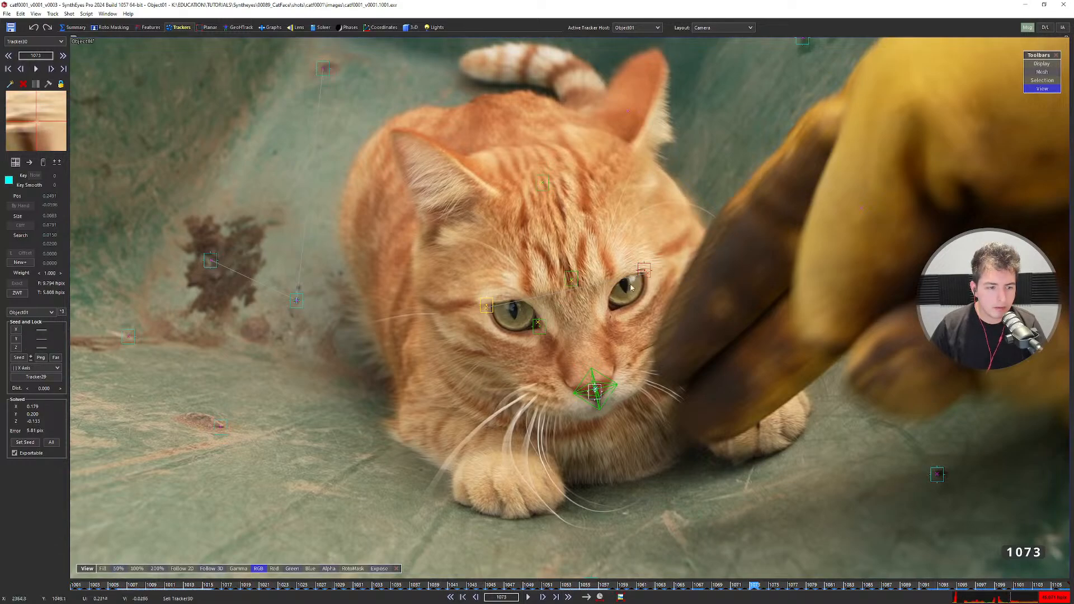
click(58, 387)
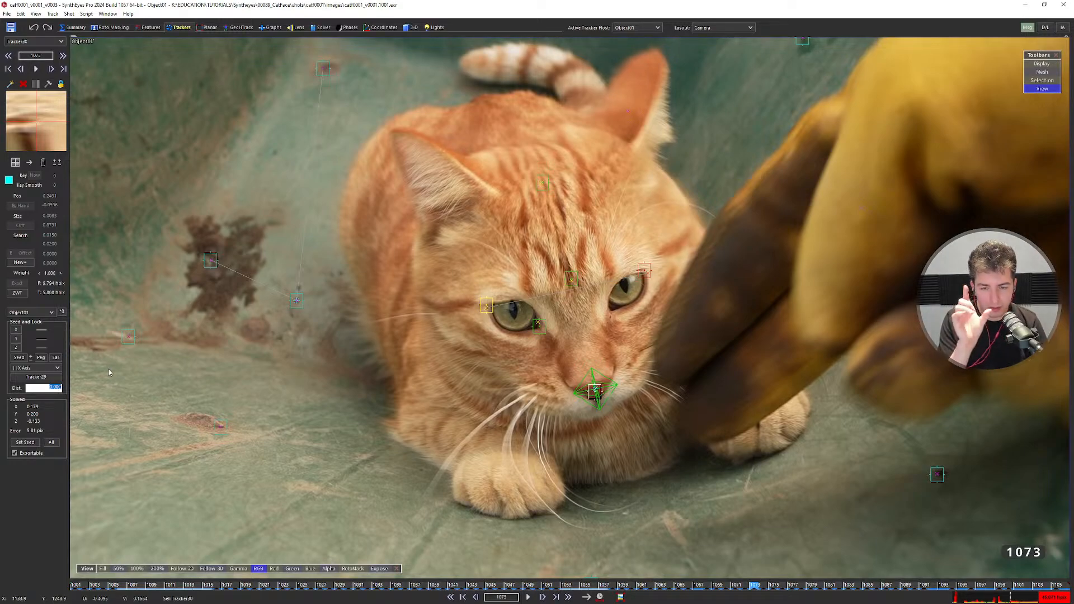
text(10)
key(Return)
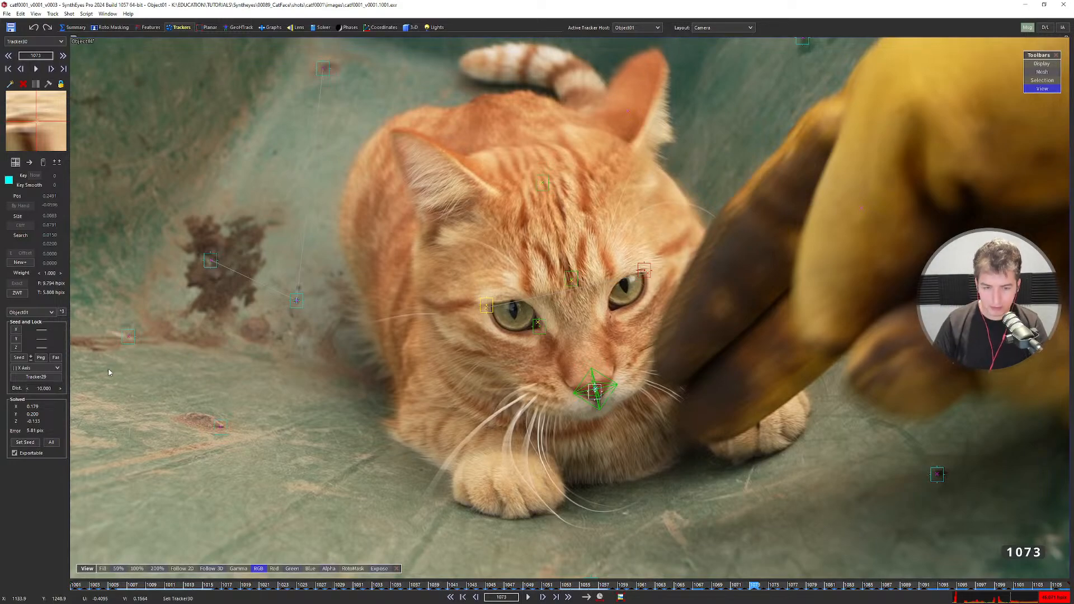
scroll(556, 292, down, 3)
key(F4)
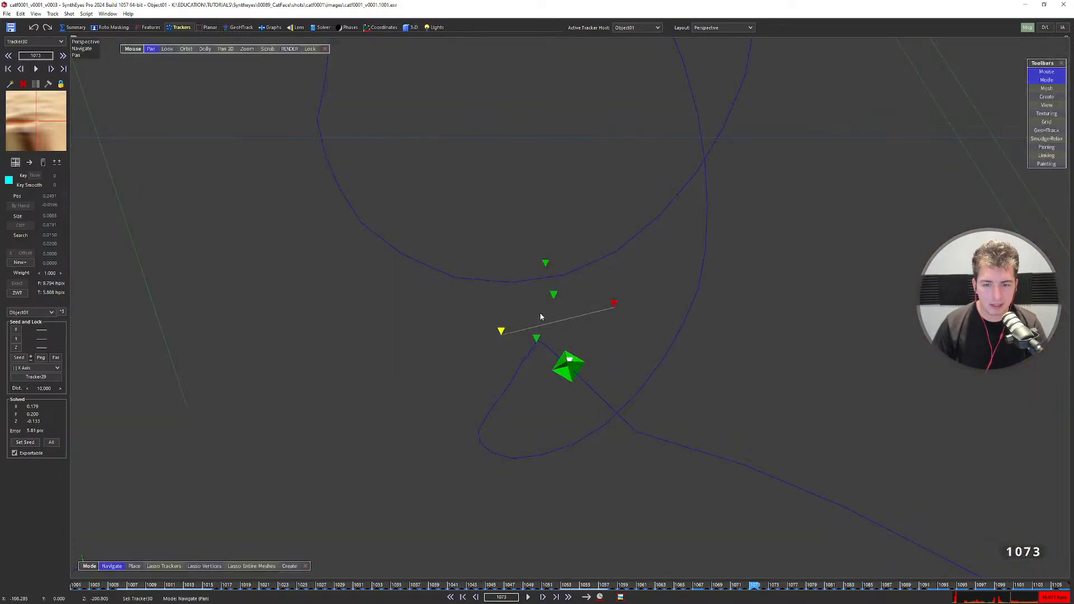
scroll(542, 317, down, 2)
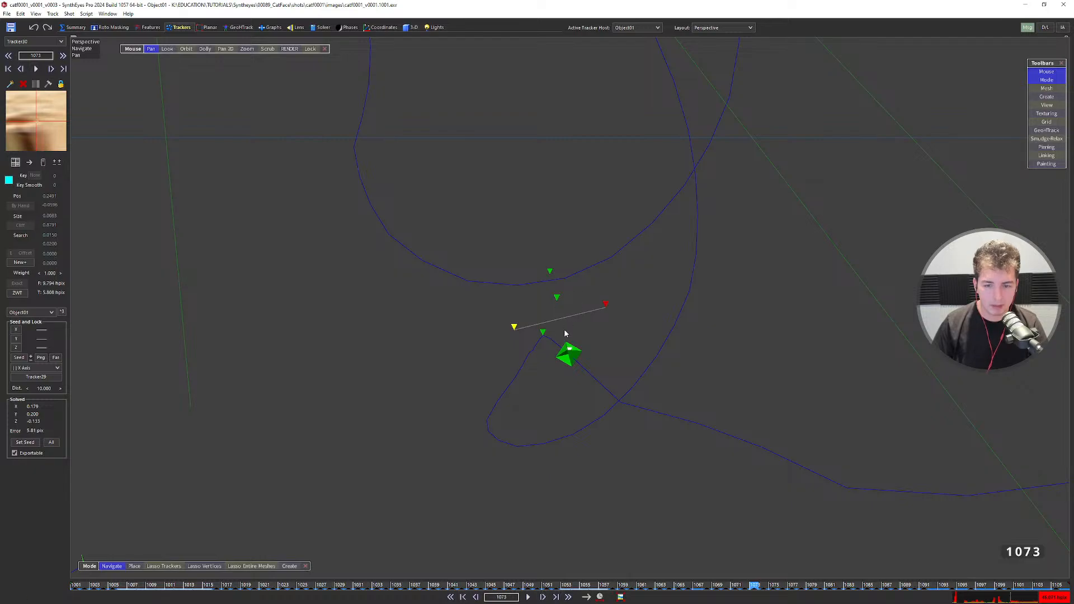
key(shift+g)
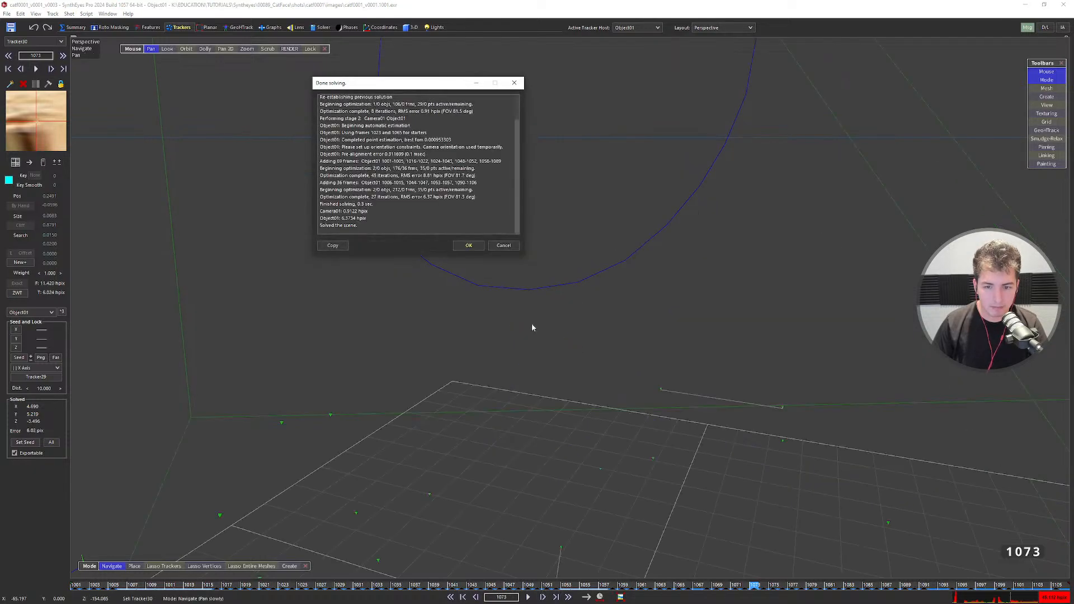
click(469, 246)
alt+drag(559, 348, 743, 219)
Select the forehead tracker Tracker31 and set its Target Point to the nose tracker Tracker28.
alt+right_drag(743, 219, 716, 254)
alt+drag(717, 254, 615, 240)
key(m)
scroll(576, 362, up, 3)
scroll(576, 363, down, 3)
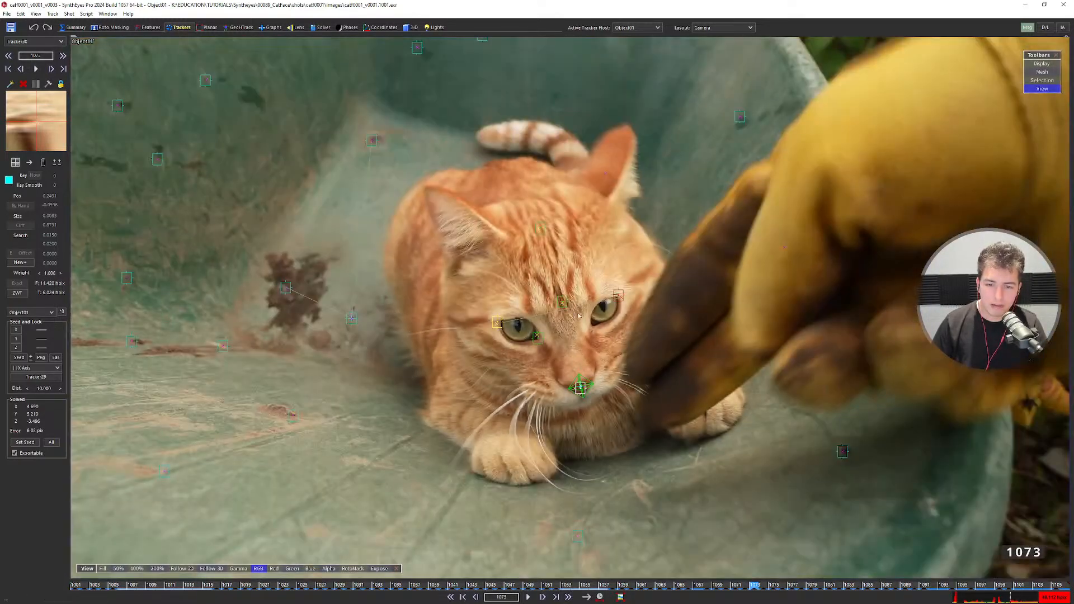
click(540, 230)
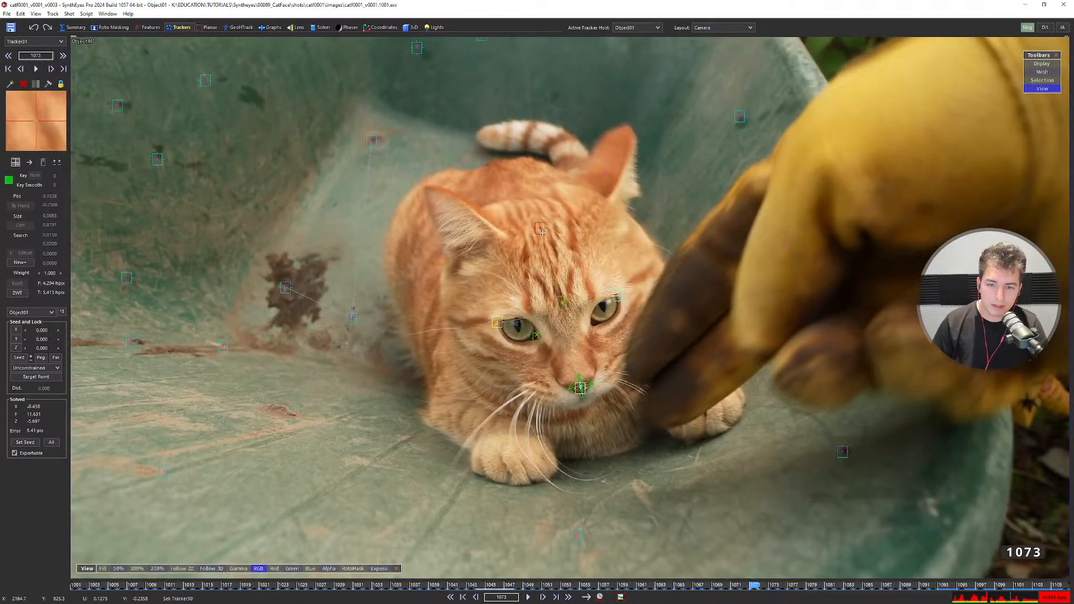
click(563, 300)
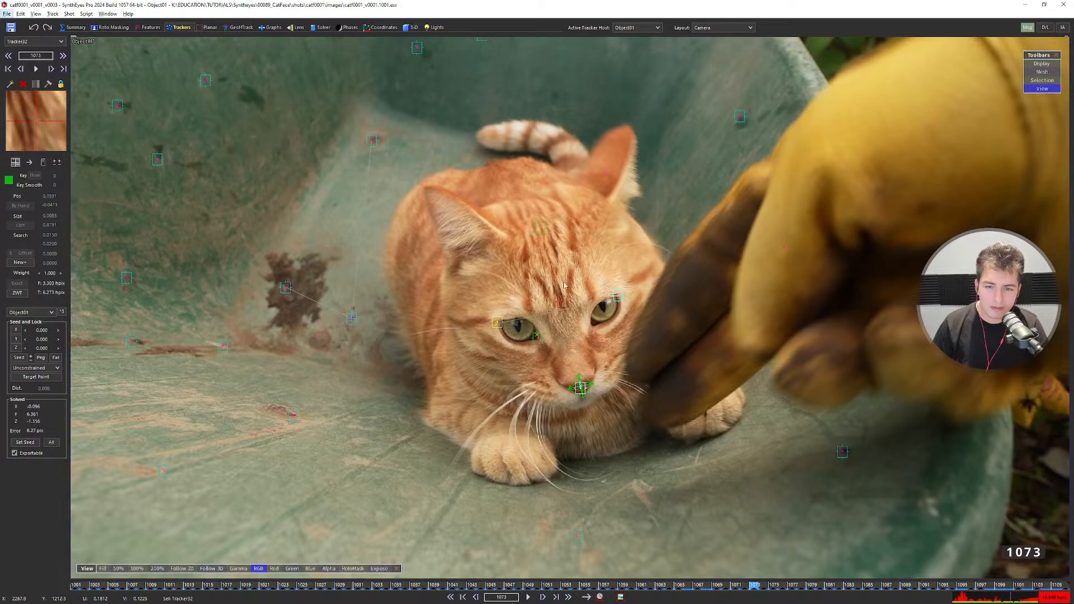
click(541, 229)
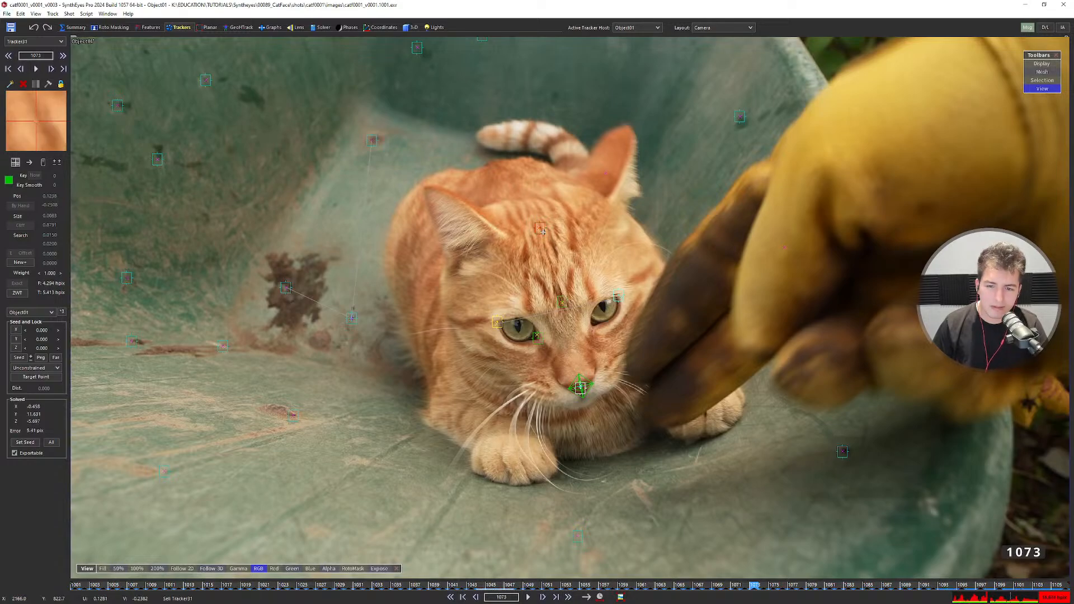
click(580, 386)
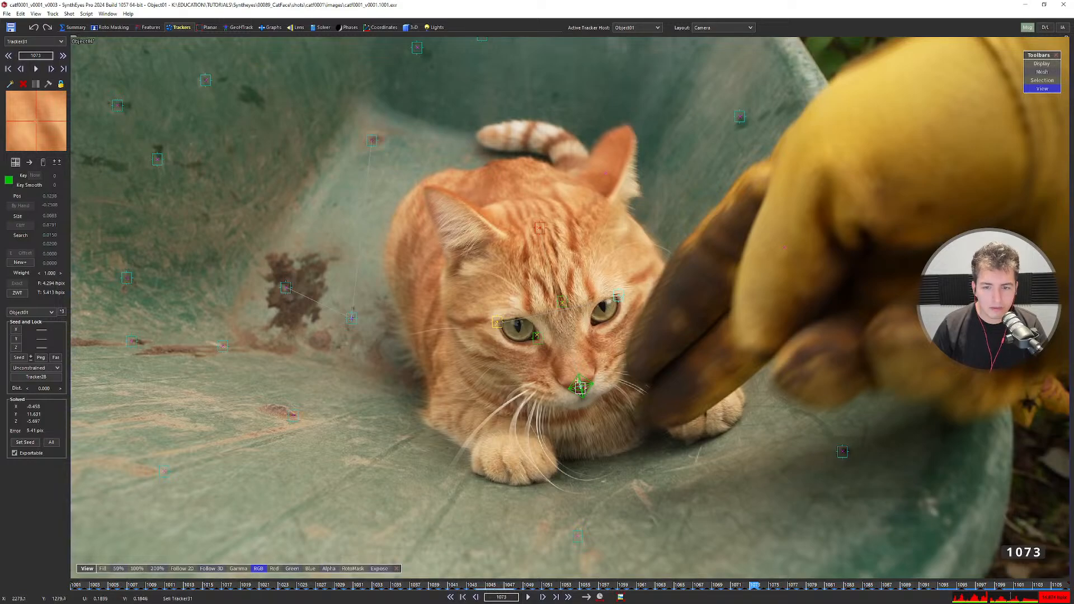
Set the forehead tracker's Seed and Lock constraint to '| | Z Axis'.
click(39, 368)
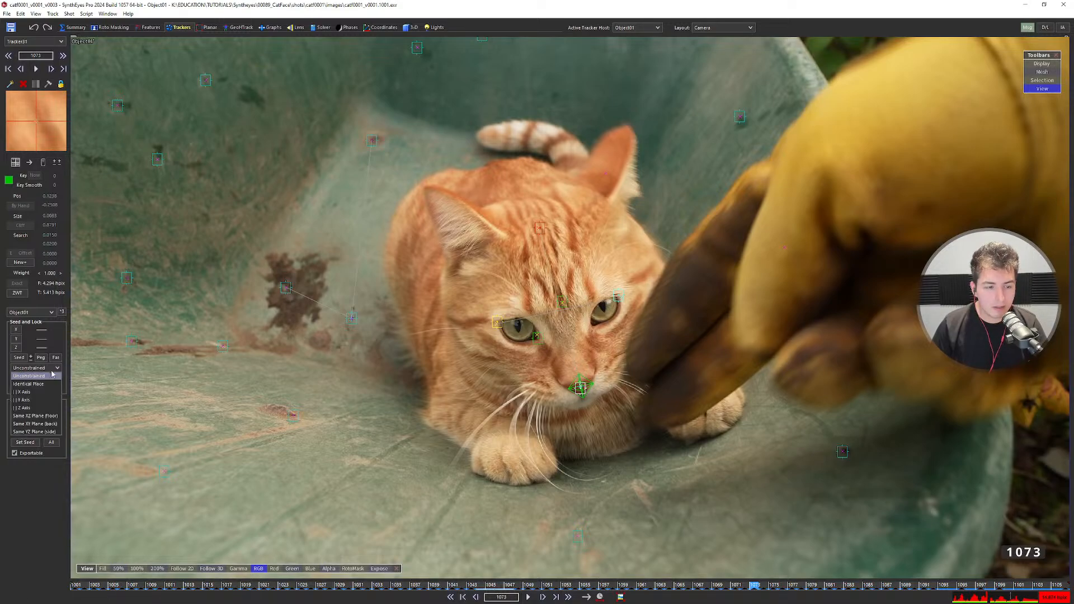
click(40, 432)
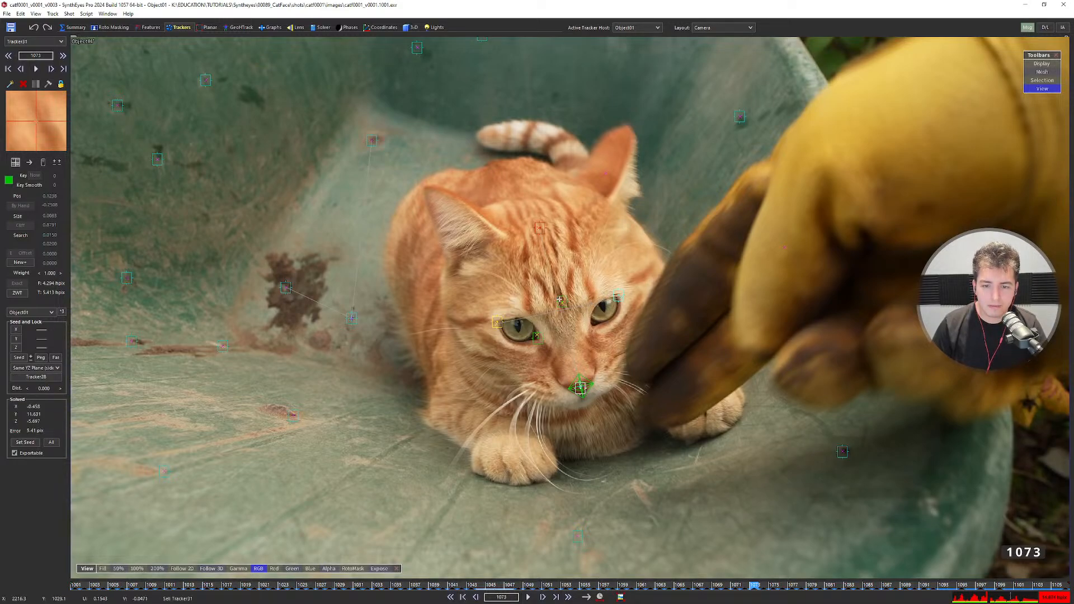
click(52, 369)
click(46, 407)
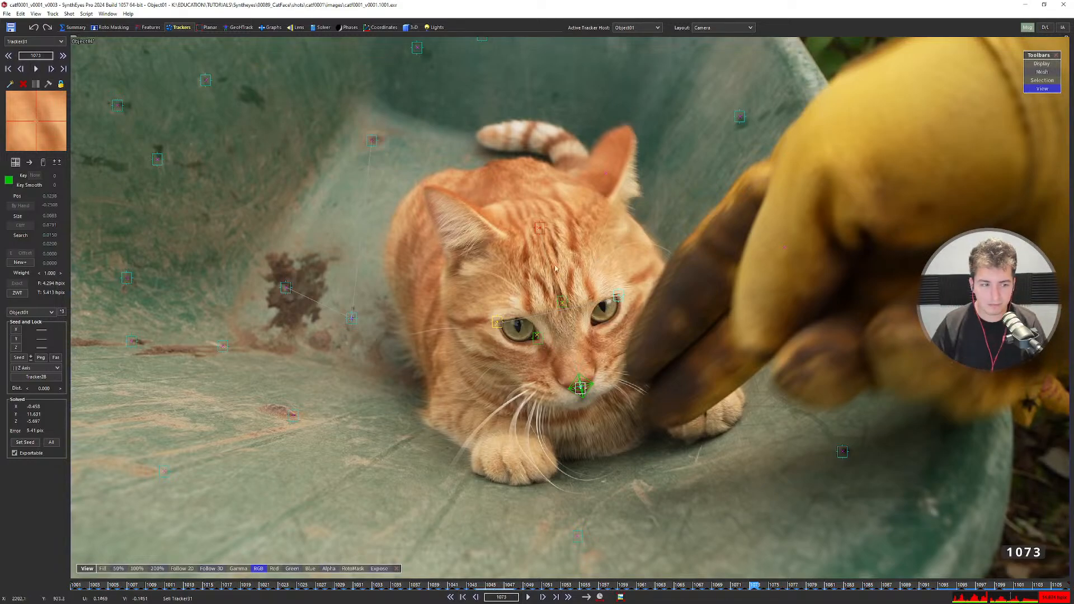
click(35, 367)
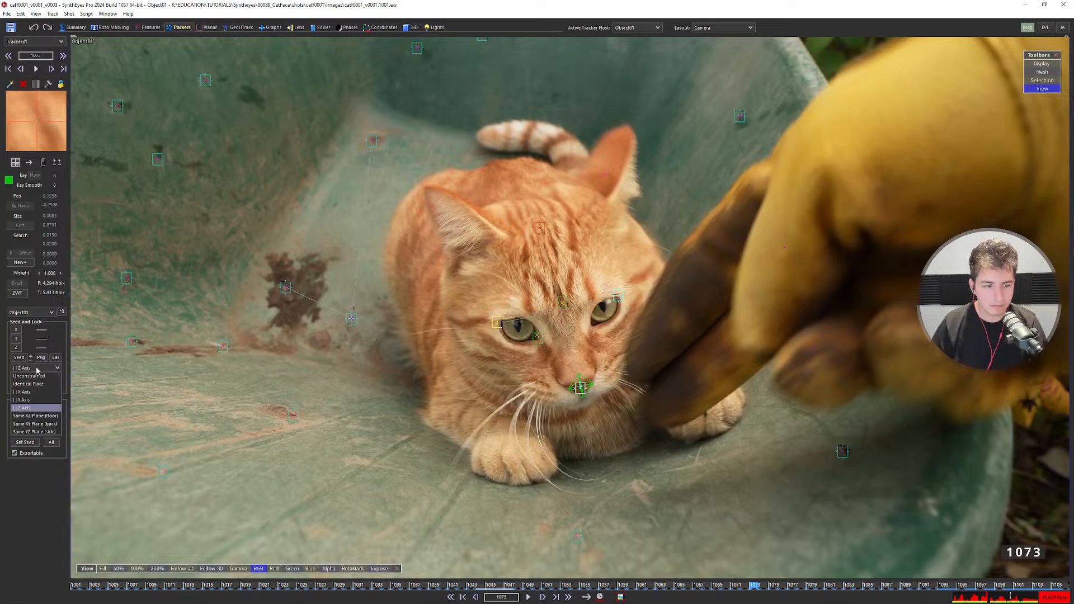
click(29, 409)
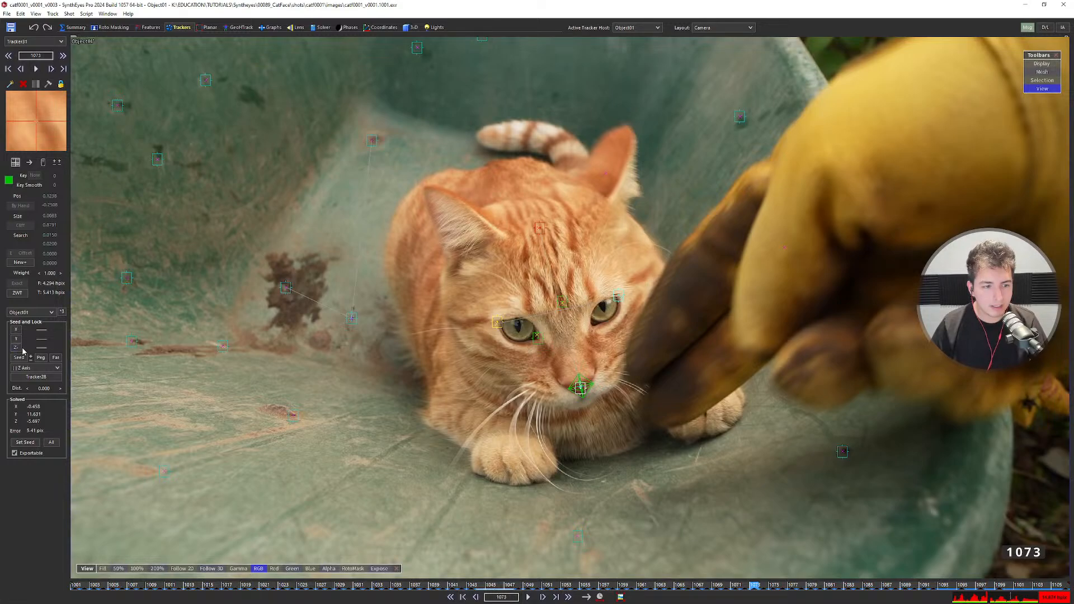
Refine-solve with the Z-axis constraint and orbit the perspective view down to the ground grid.
key(7)
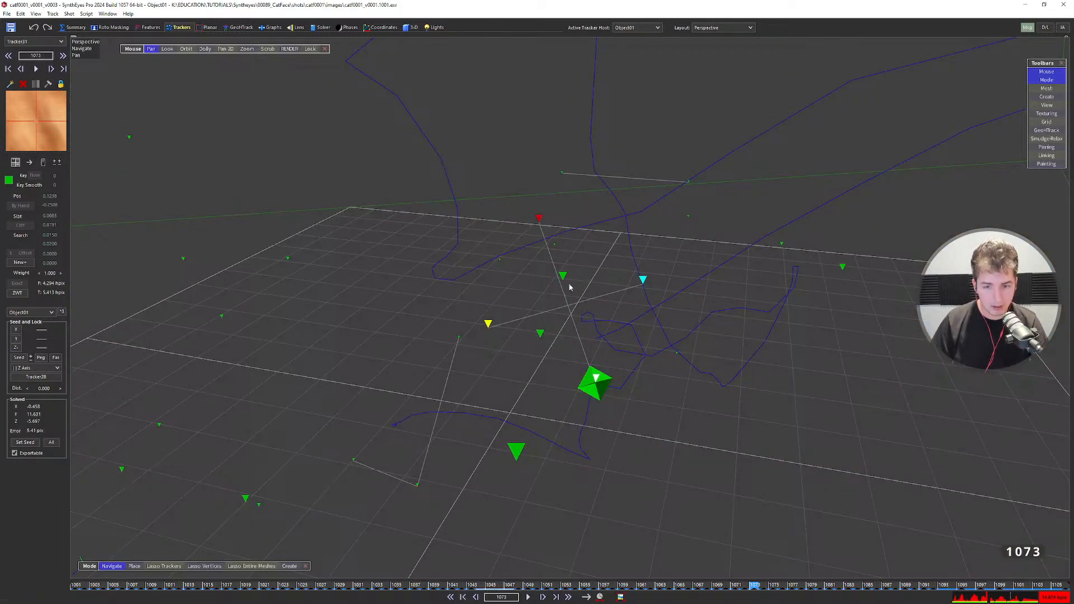
key(shift+g)
click(468, 248)
alt+drag(595, 385, 603, 212)
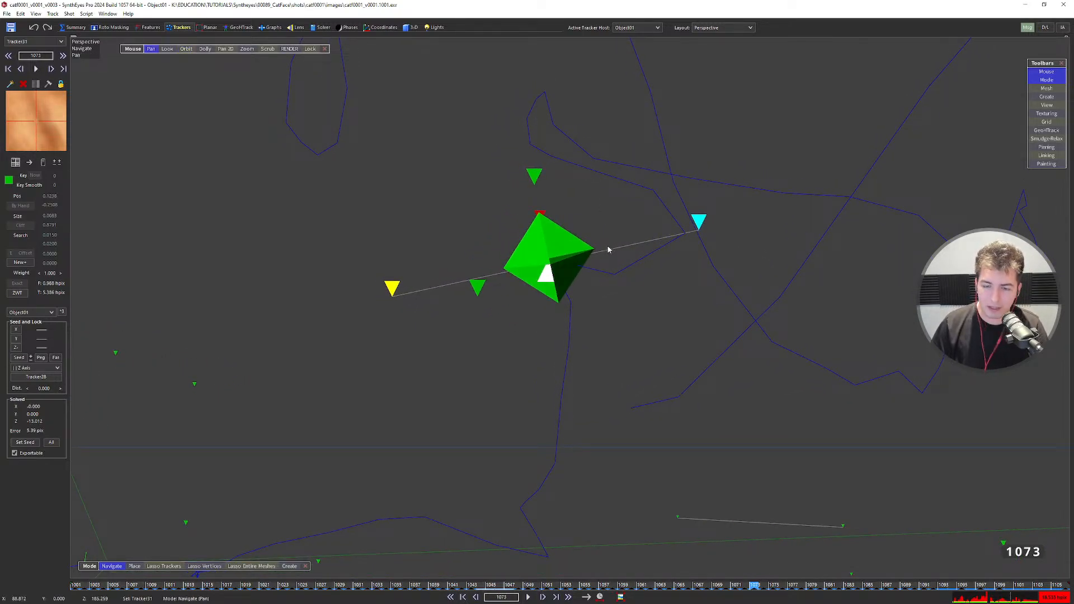
alt+drag(609, 250, 669, 146)
Return to the camera view at frame 1001 and select the left-eye and right-eye trackers.
key(F2)
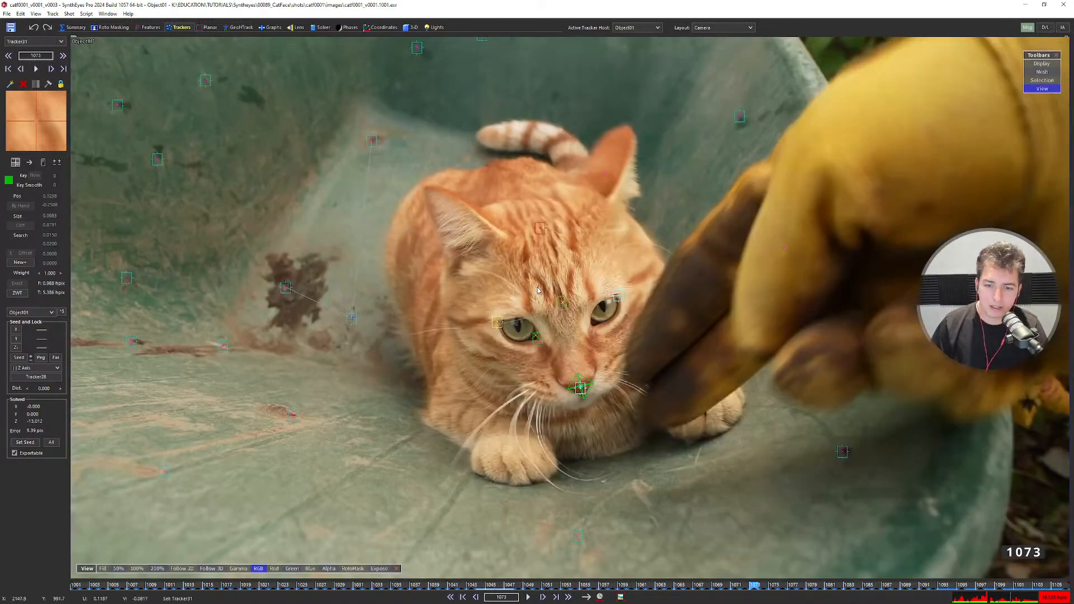
scroll(537, 290, down, 3)
key(d)
key(d)
key(d)
key(d)
key(d)
key(d)
key(d)
key(d)
key(d)
key(d)
key(d)
key(d)
key(d)
key(d)
key(d)
key(d)
key(d)
key(d)
key(d)
key(d)
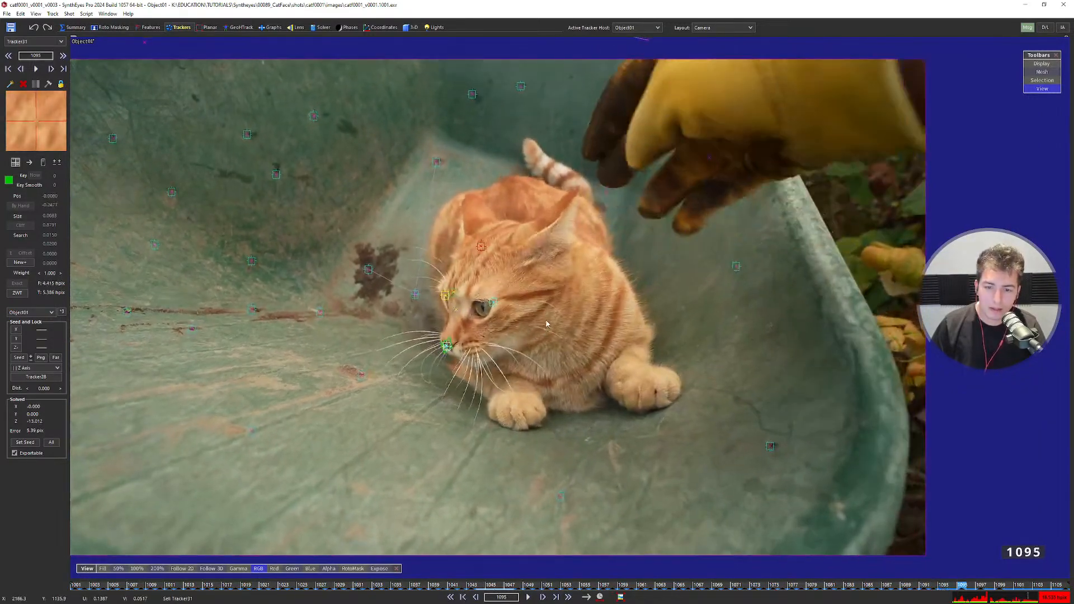
key(Home)
key(F3)
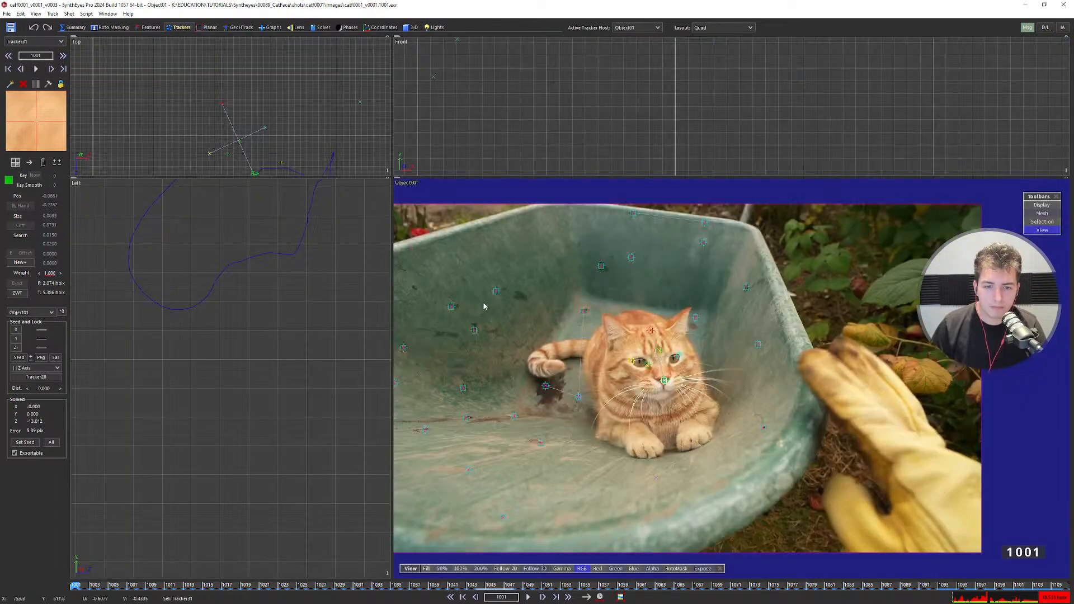
key(F4)
key(F2)
key(d)
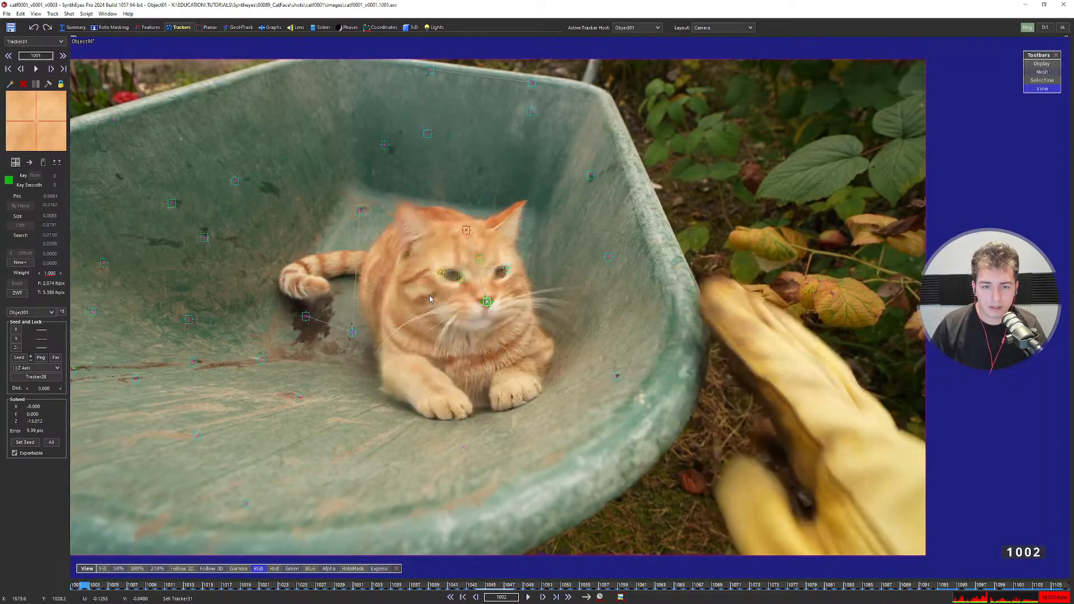
key(a)
click(428, 283)
click(496, 275)
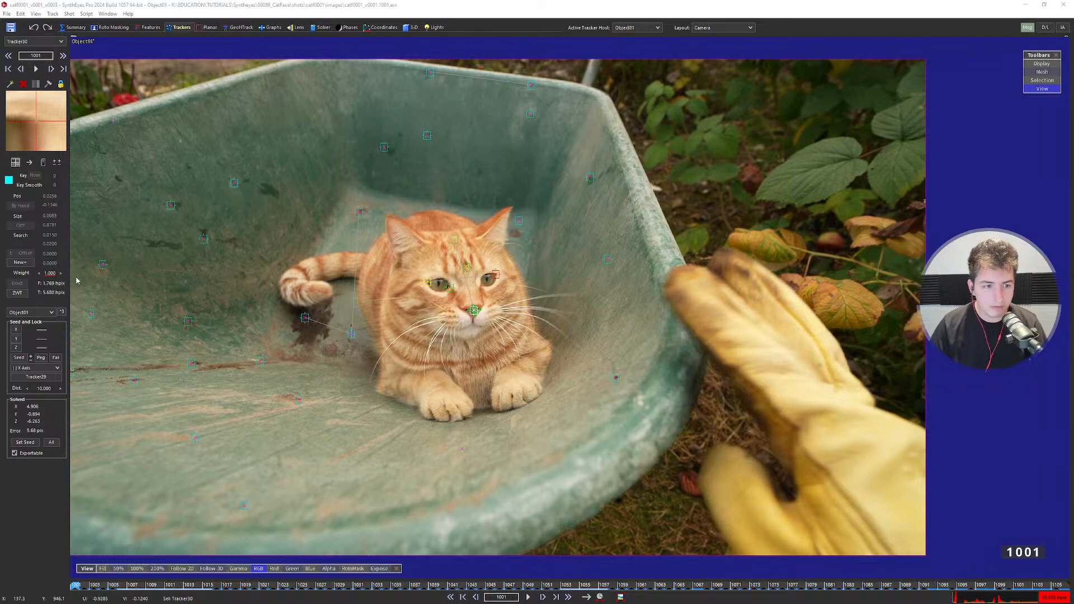
Change the eye-to-eye distance from 10.000 to 7.500.
scroll(493, 278, up, 3)
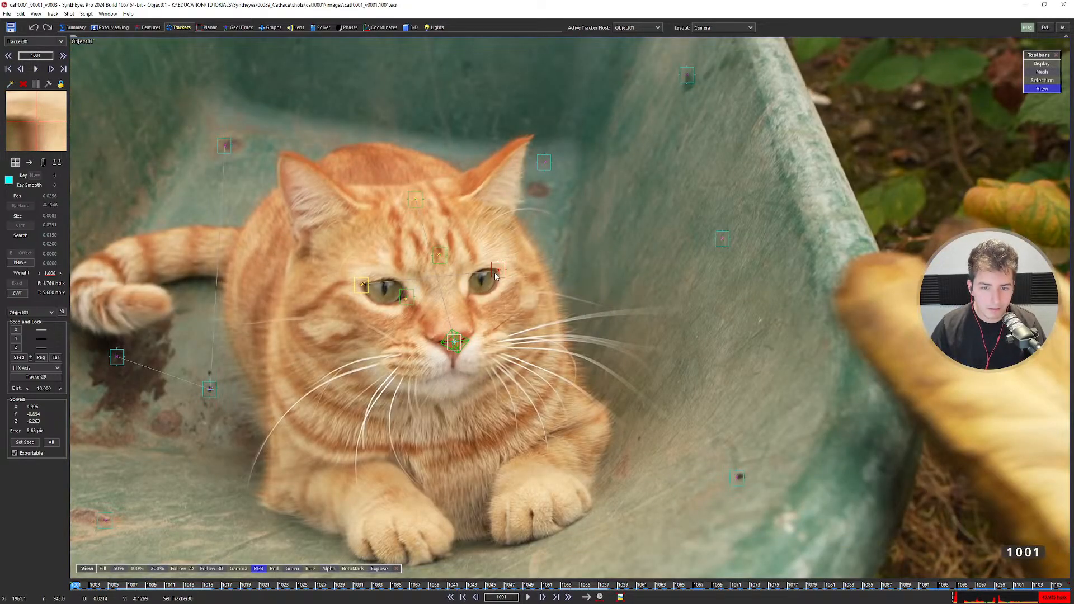
double_click(44, 388)
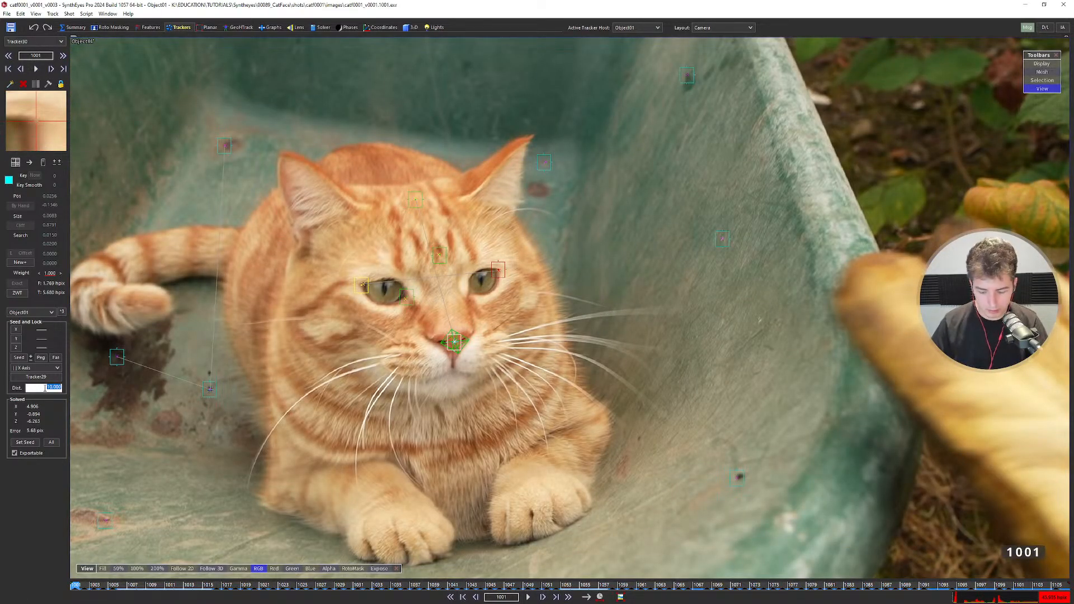
key(BackSpace)
key(Return)
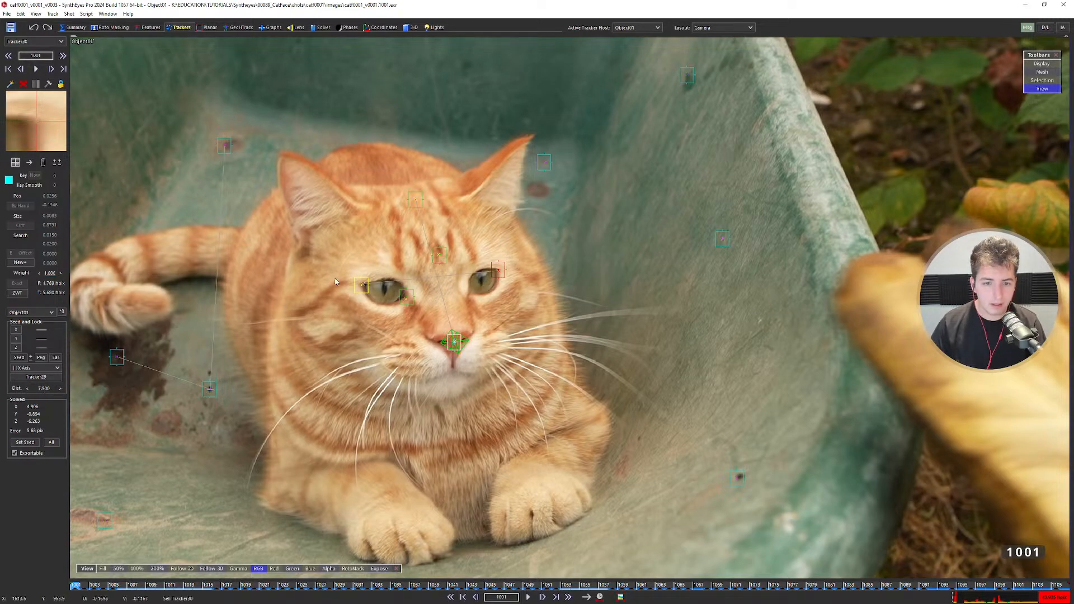
Switch to the four-view layout and re-solve the scene at the new scale.
scroll(367, 292, down, 3)
key(7)
scroll(324, 355, down, 6)
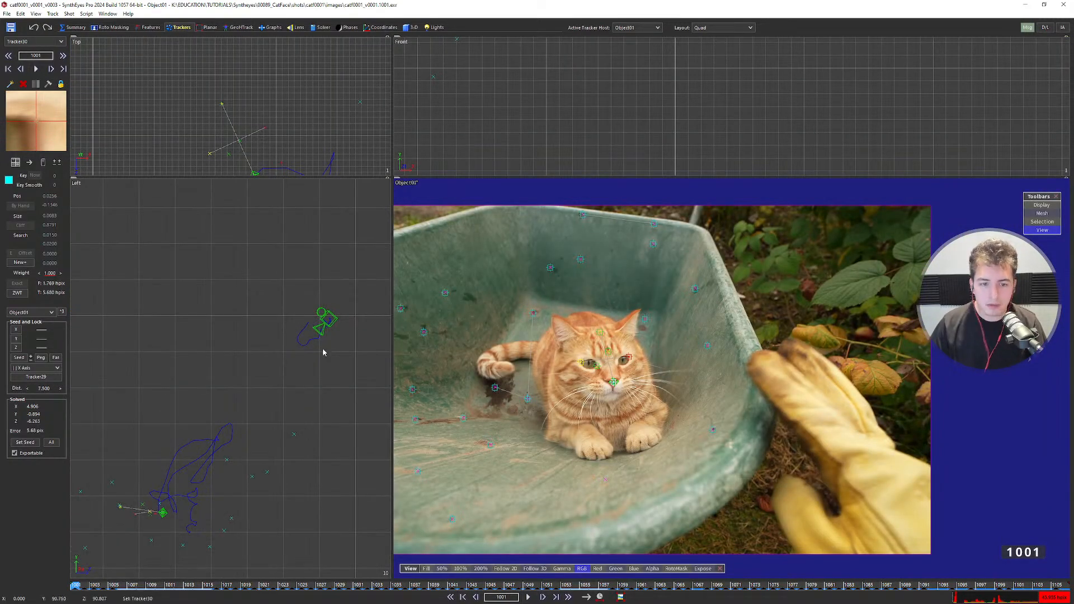
key(shift+g)
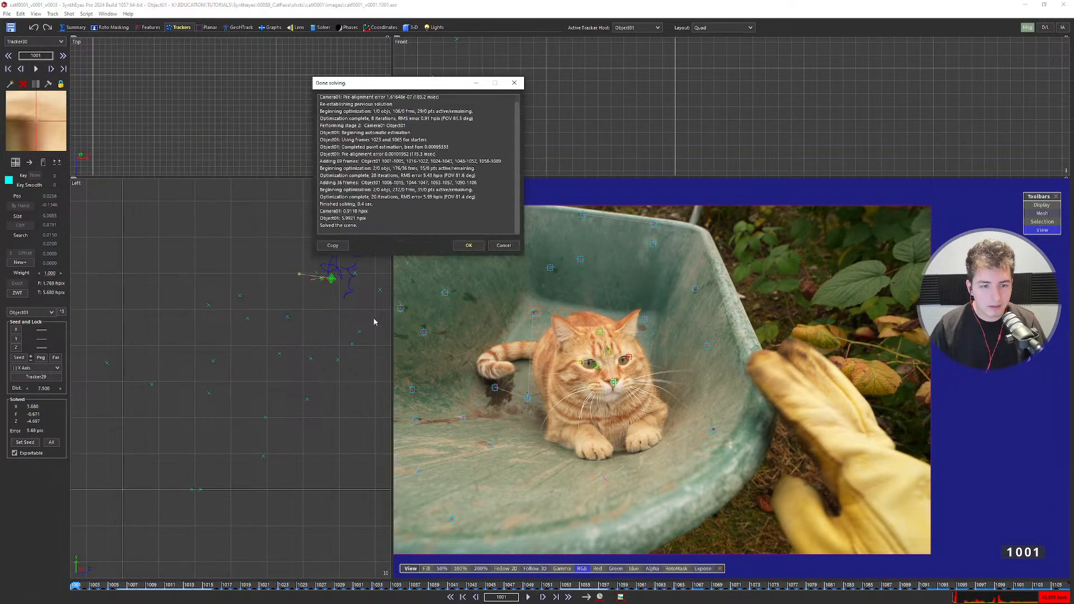
click(458, 246)
scroll(354, 324, down, 3)
Step back and forth between frames 1004 and 1005 to check the re-solved camera.
middle_drag(352, 325, 291, 350)
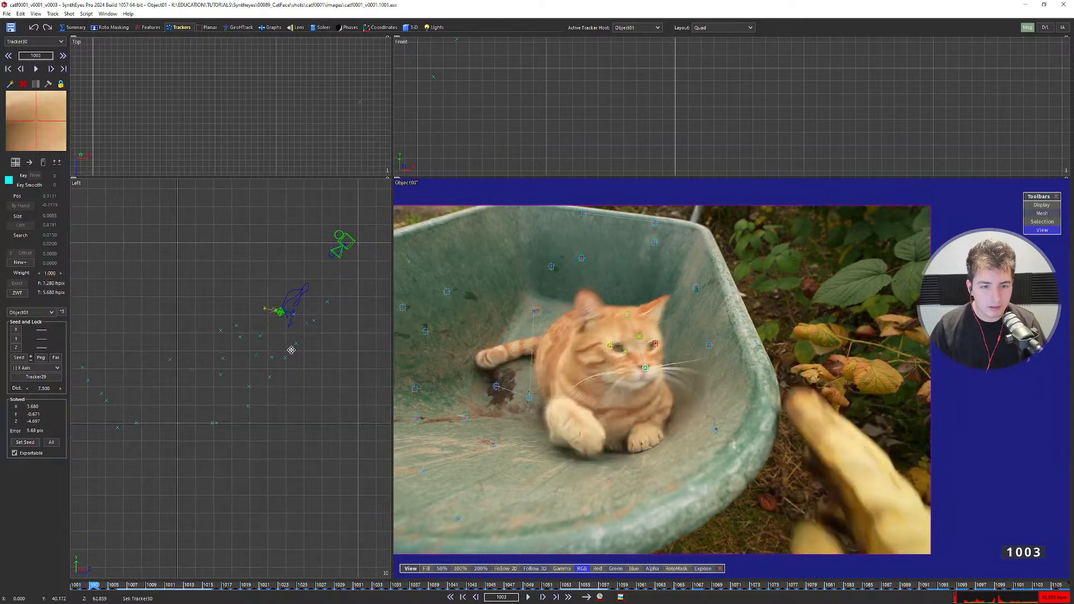
key(d)
key(d)
key(d)
key(d)
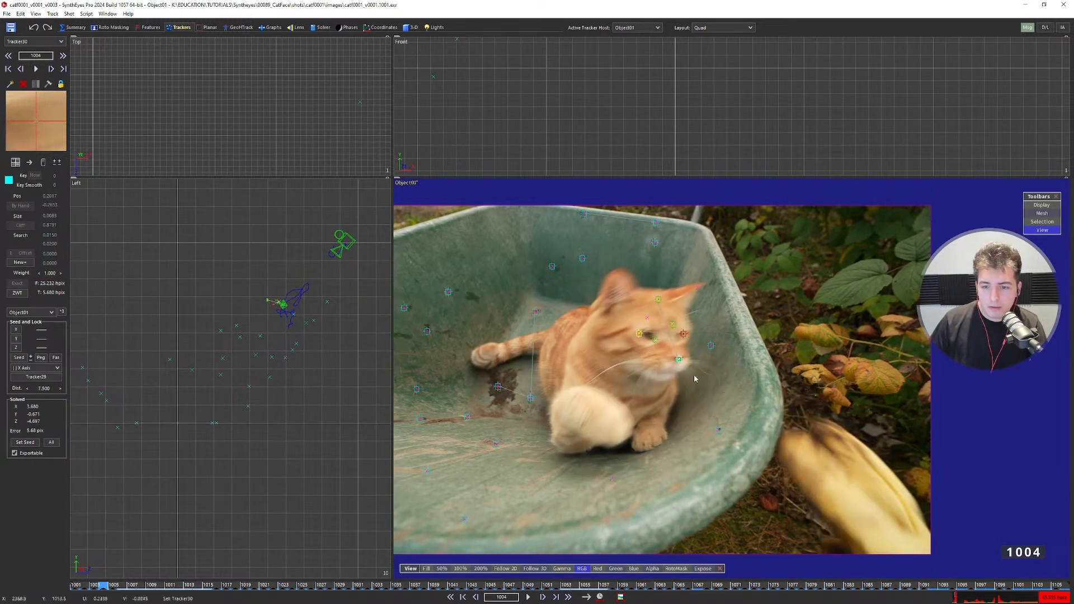
key(s)
key(s)
key(d)
key(d)
key(s)
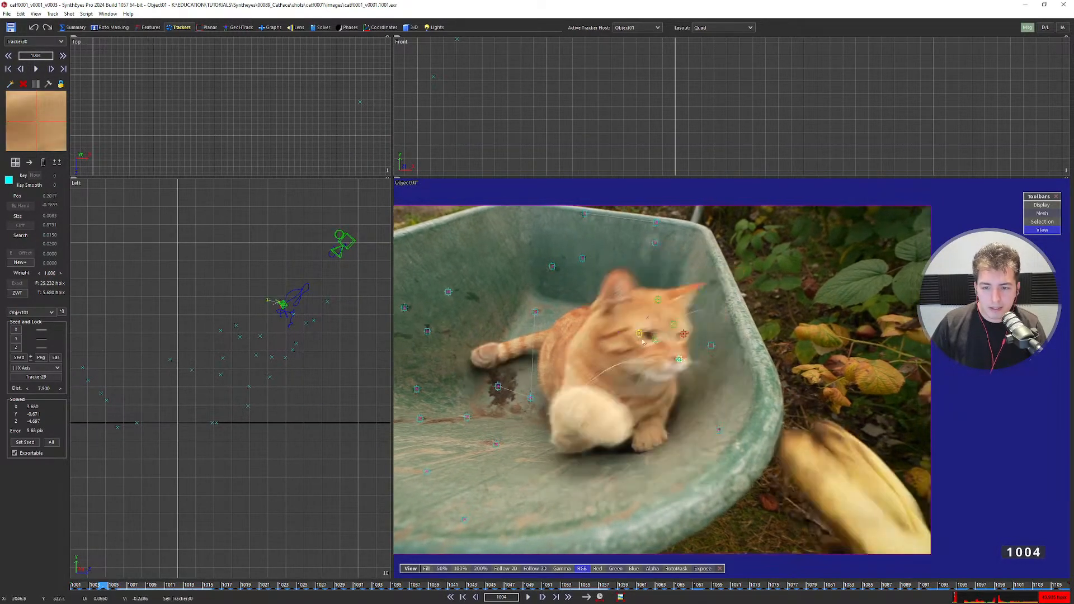
key(d)
key(s)
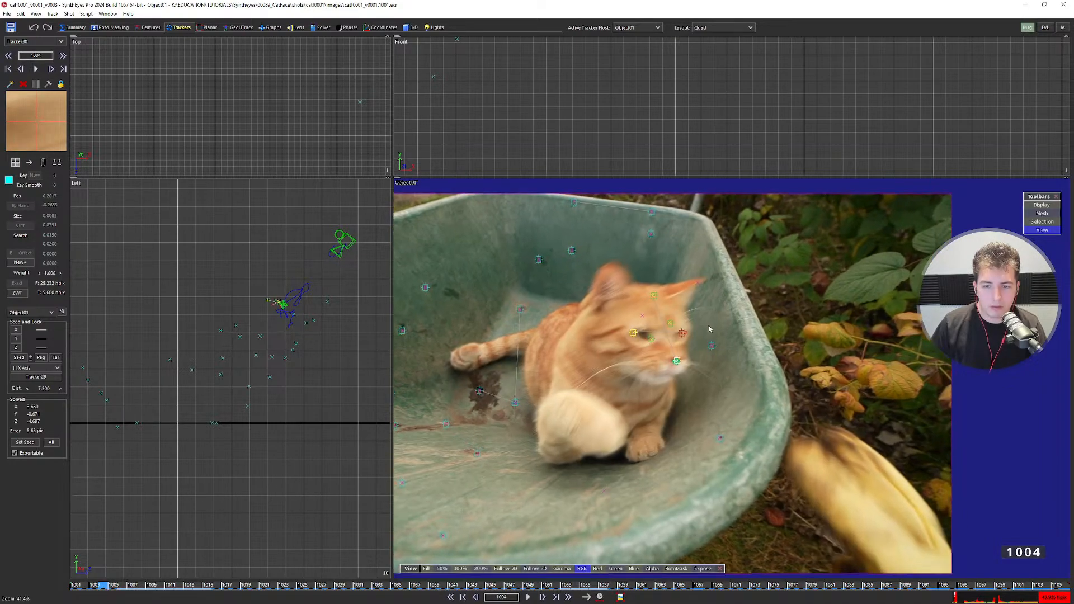
key(d)
scroll(723, 313, up, 3)
scroll(724, 280, down, 5)
key(s)
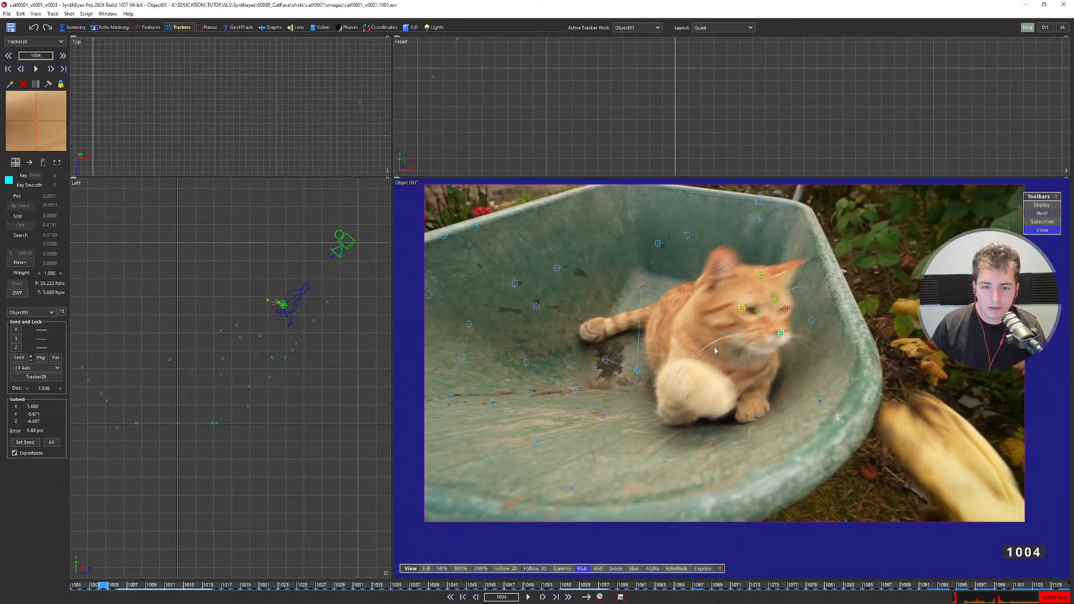
key(d)
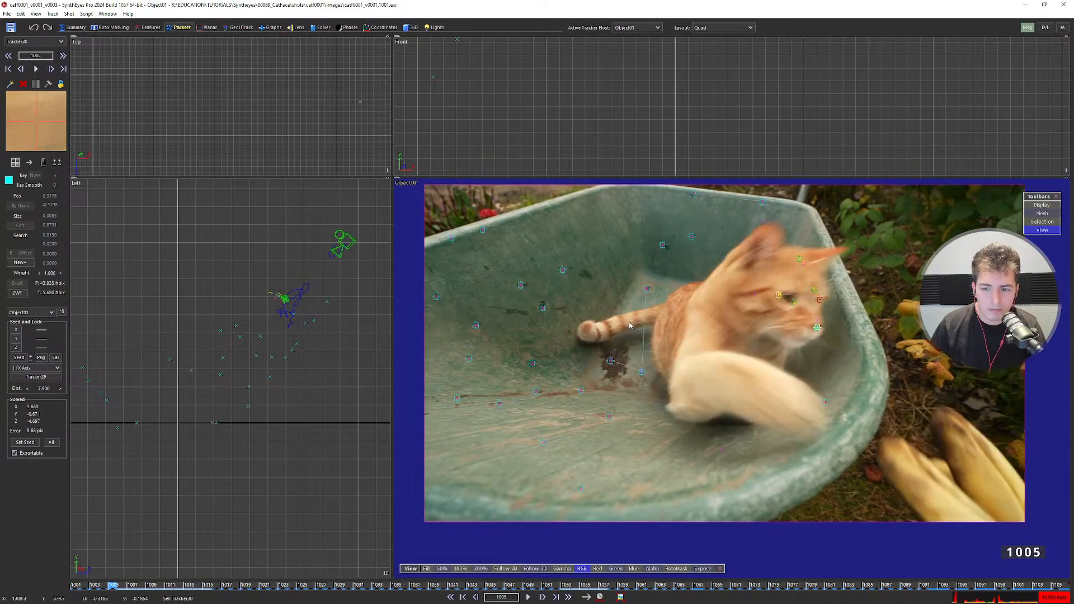
key(s)
key(d)
scroll(472, 236, up, 3)
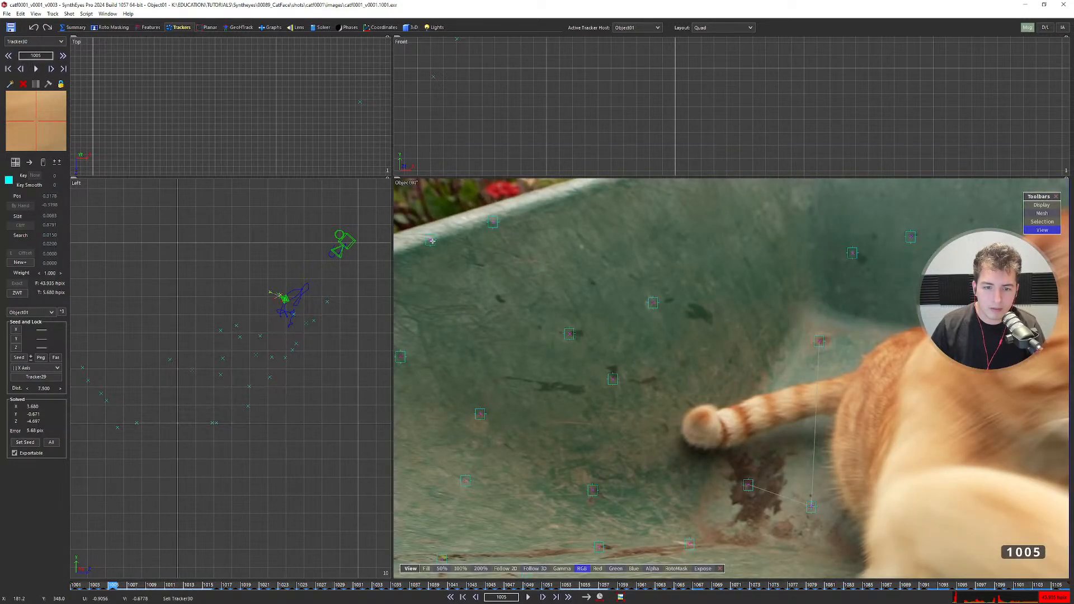
Select Tracker24 and Tracker25 on the wheelbarrow's upper-left rim.
click(431, 241)
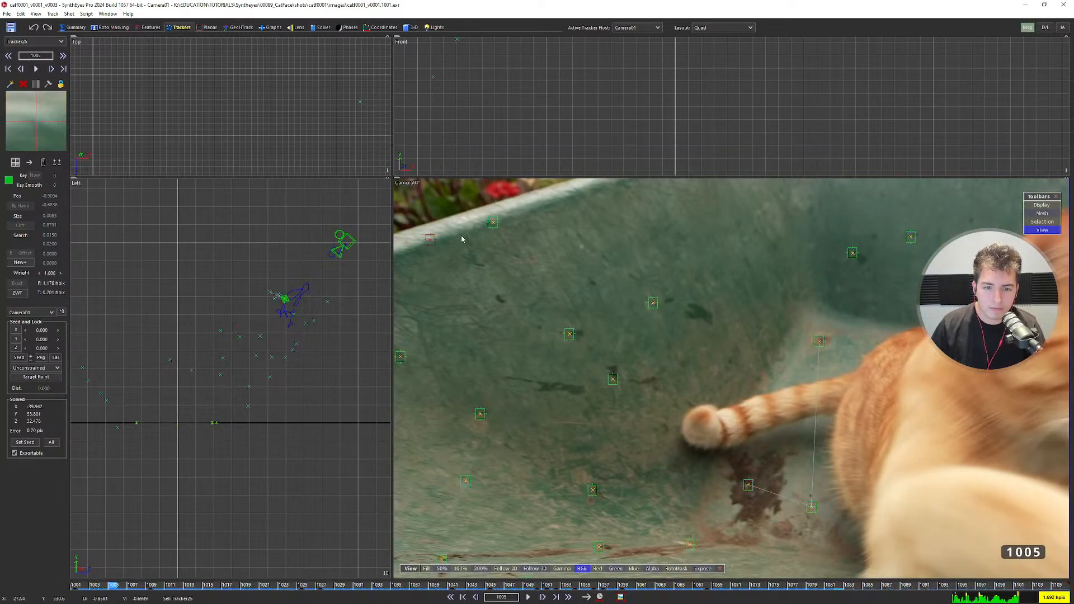
shift+click(491, 222)
scroll(442, 242, down, 3)
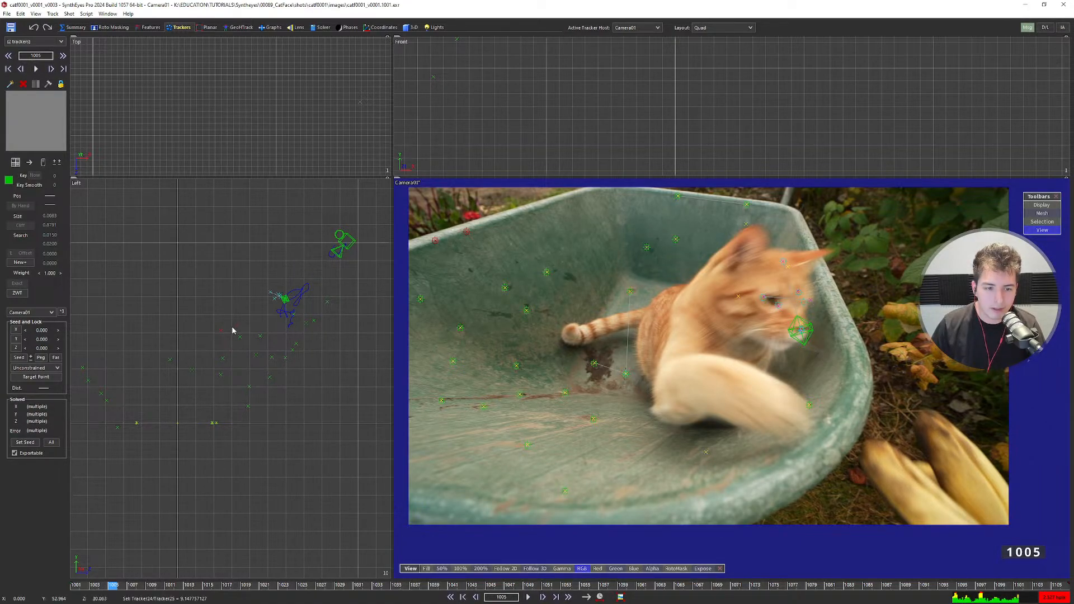
scroll(277, 297, up, 3)
scroll(268, 321, down, 2)
middle_drag(196, 353, 251, 318)
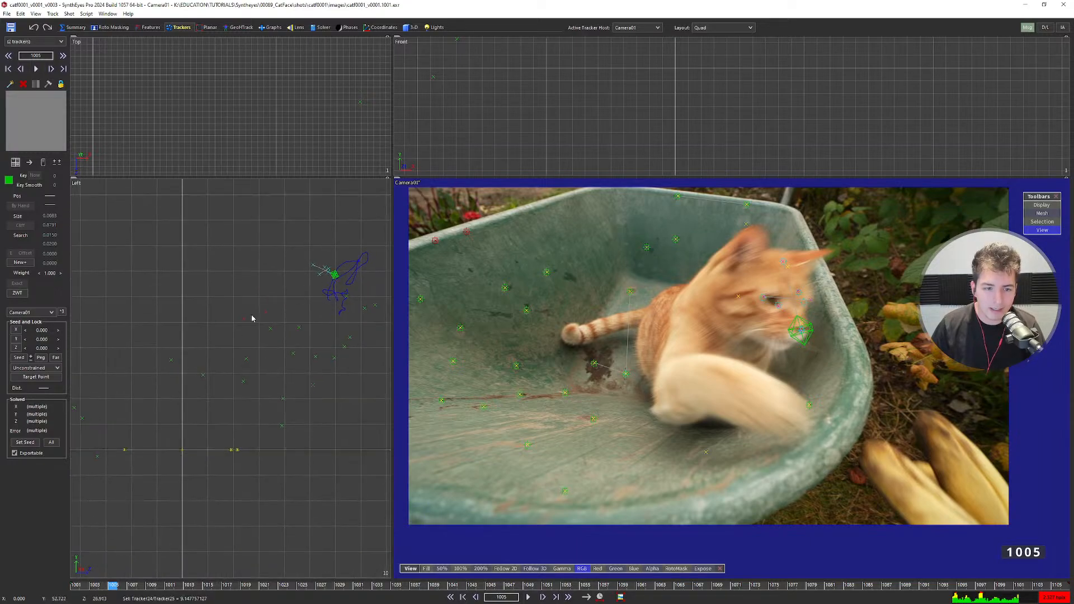
click(252, 323)
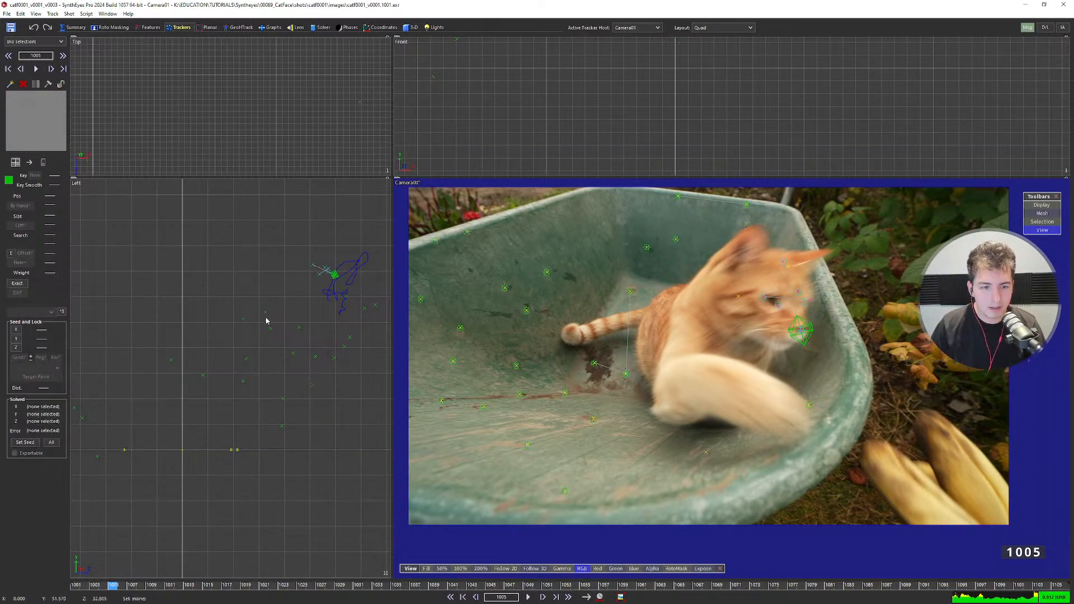
shift+click(242, 318)
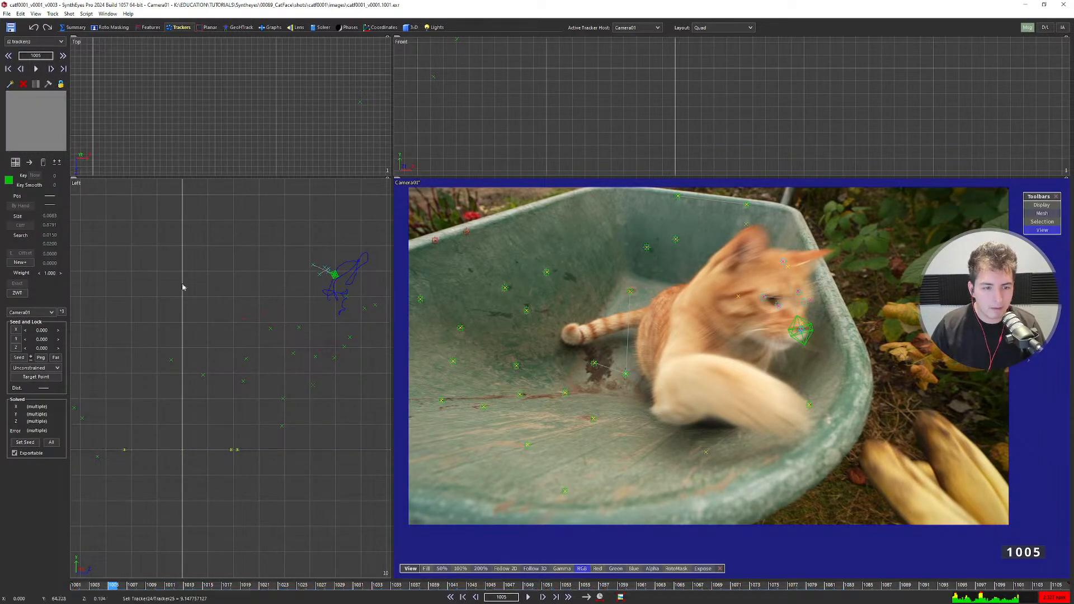
Colour the two selected trackers cyan.
click(8, 180)
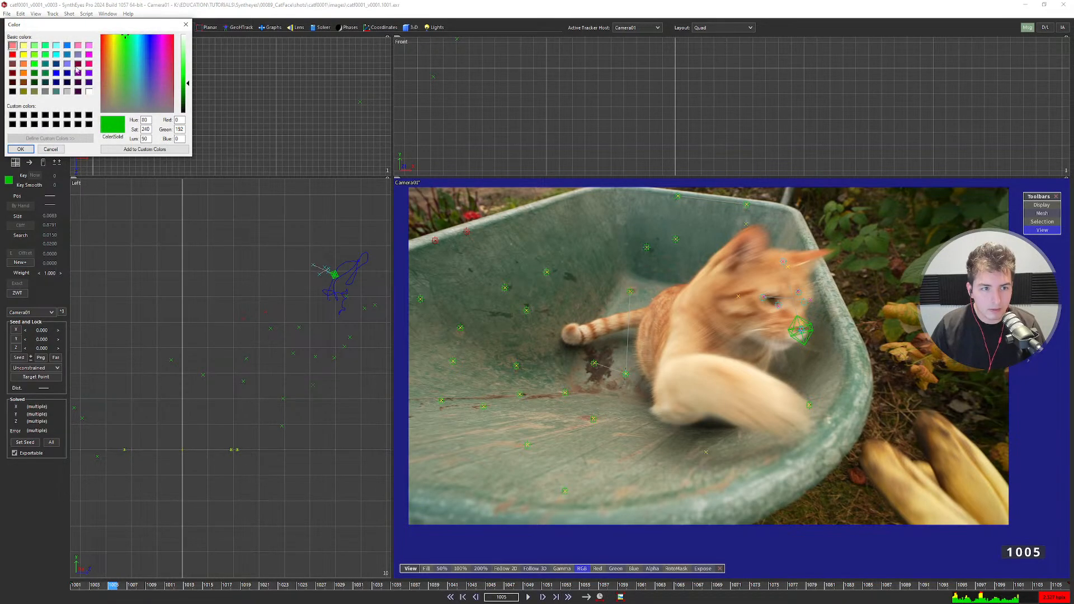
click(56, 55)
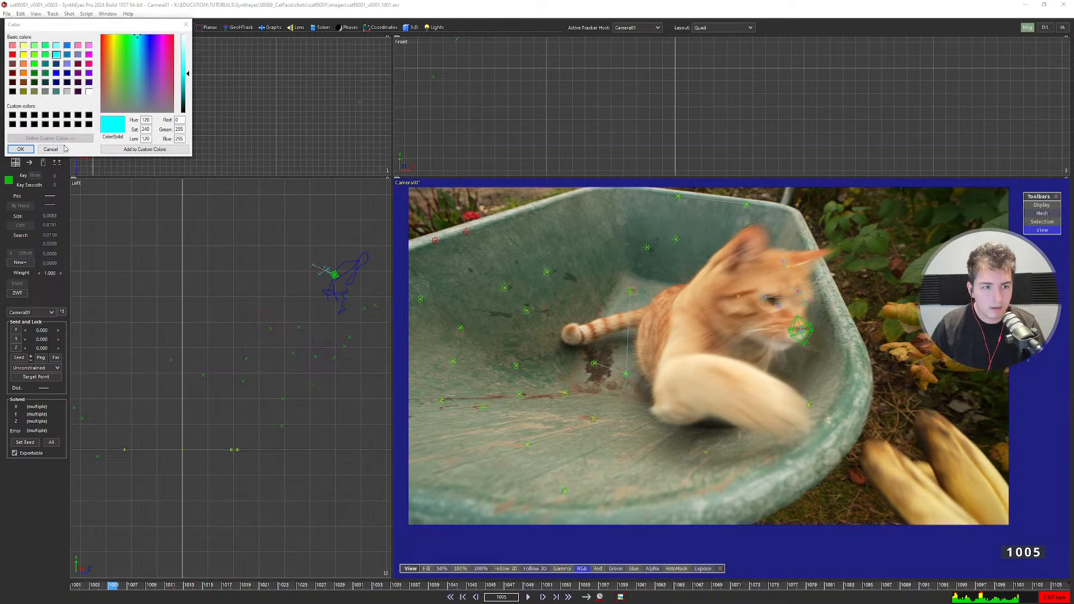
click(20, 149)
click(308, 279)
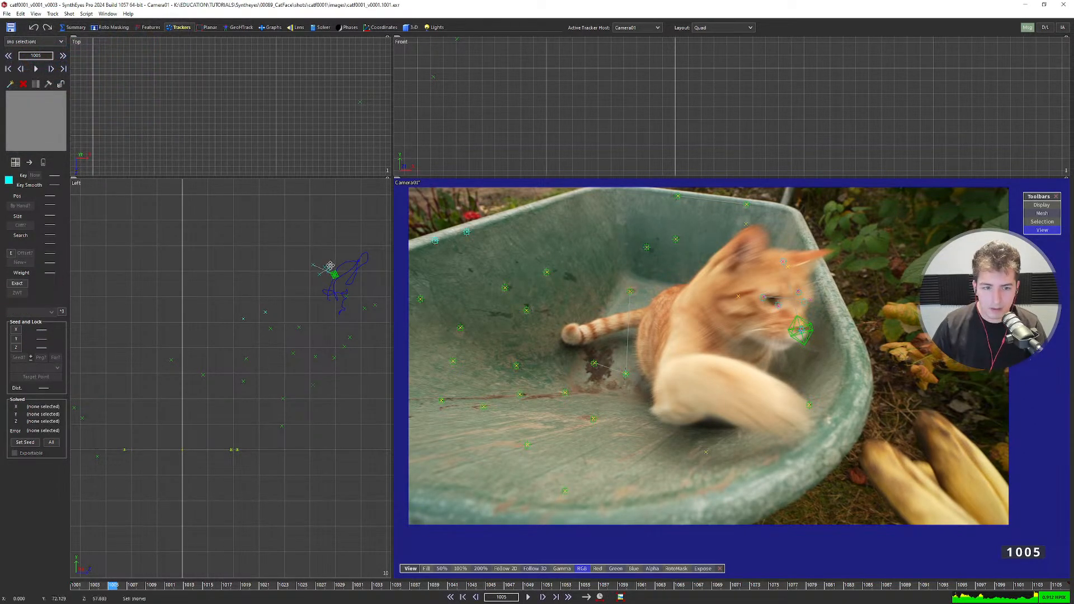
Reselect the two cyan trackers and recolour them magenta.
scroll(305, 276, up, 4)
scroll(295, 295, down, 5)
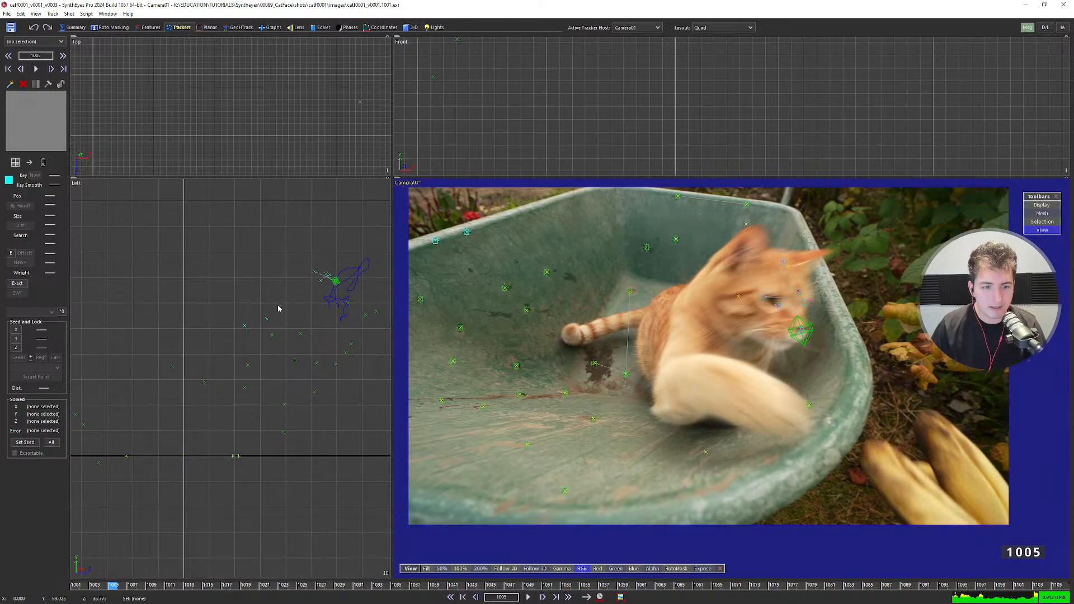
drag(278, 309, 231, 336)
click(9, 180)
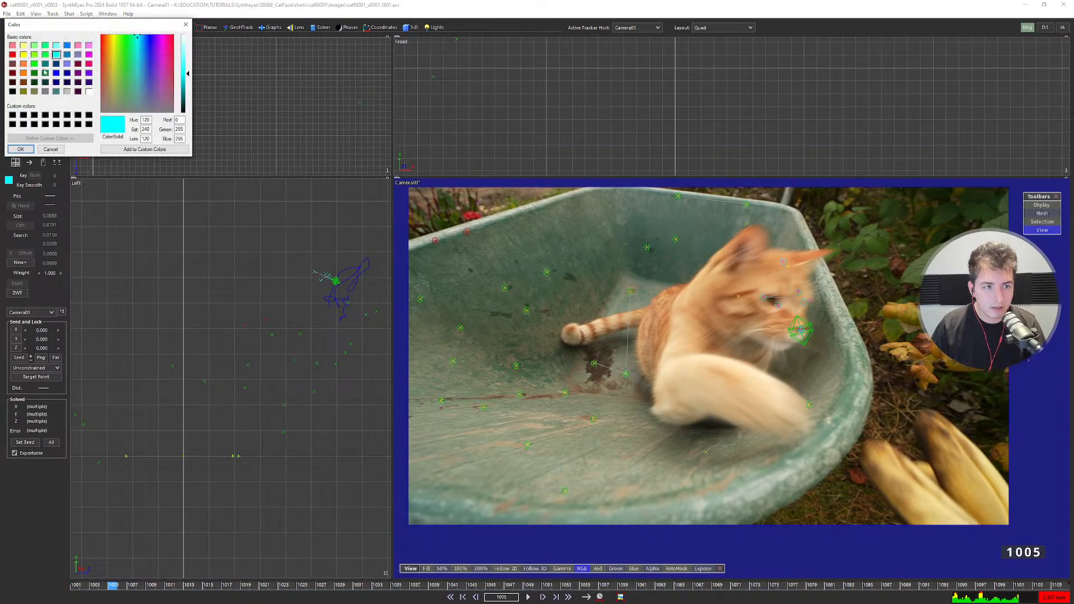
click(88, 54)
click(20, 149)
click(263, 256)
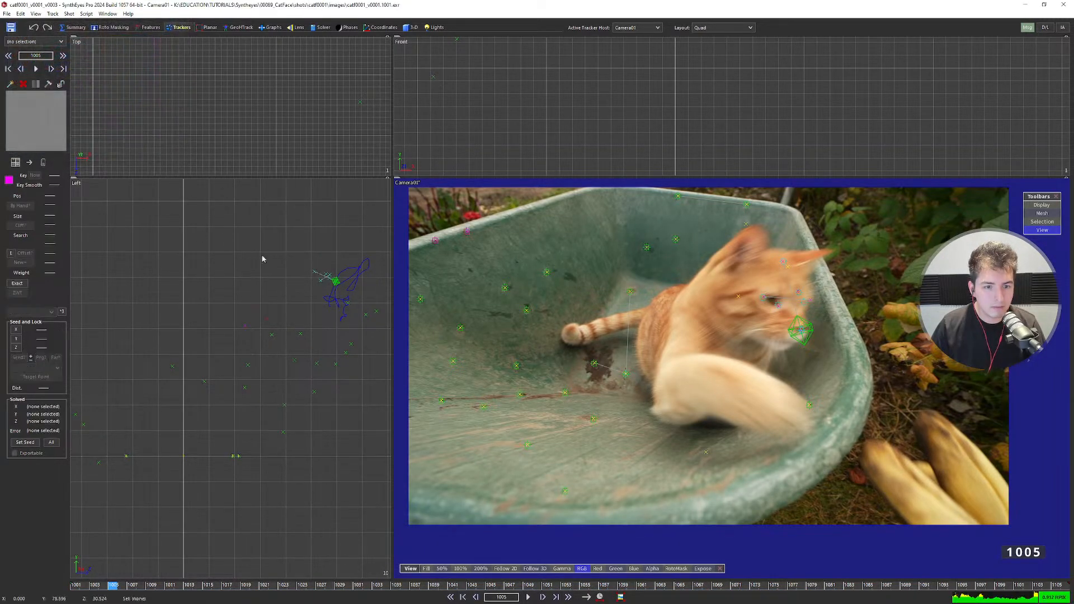
click(595, 362)
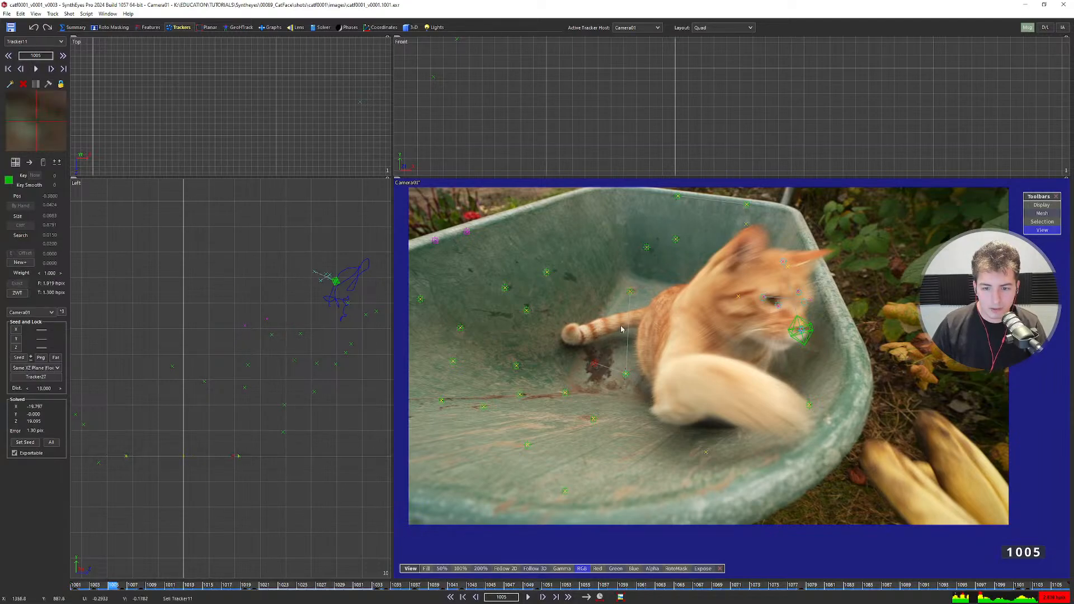
Try Tracker11 distances of 10 and then 15, re-solving each time.
double_click(46, 388)
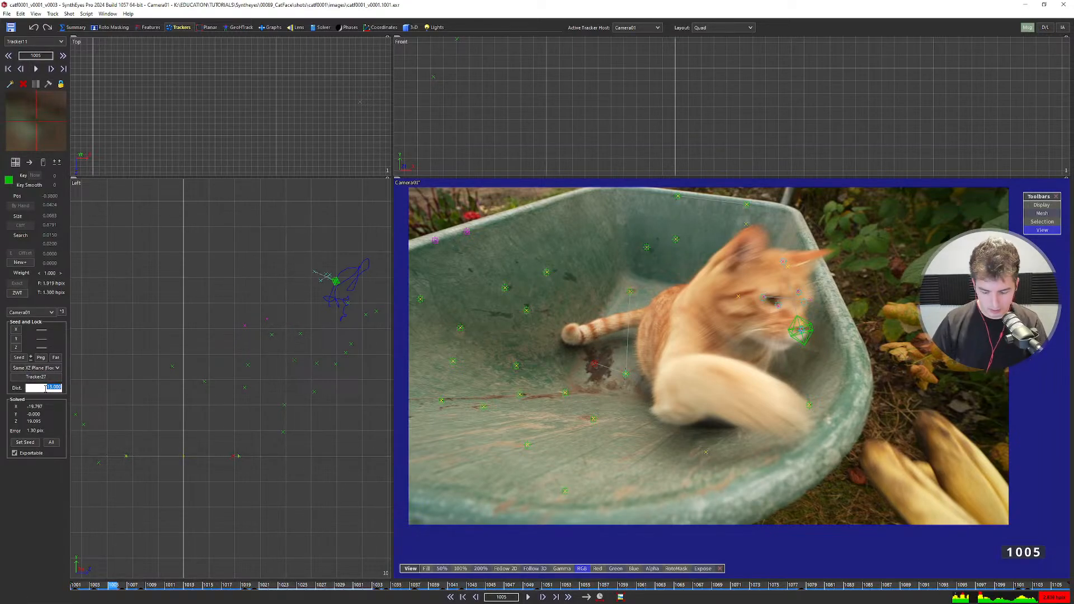
text(10)
key(Return)
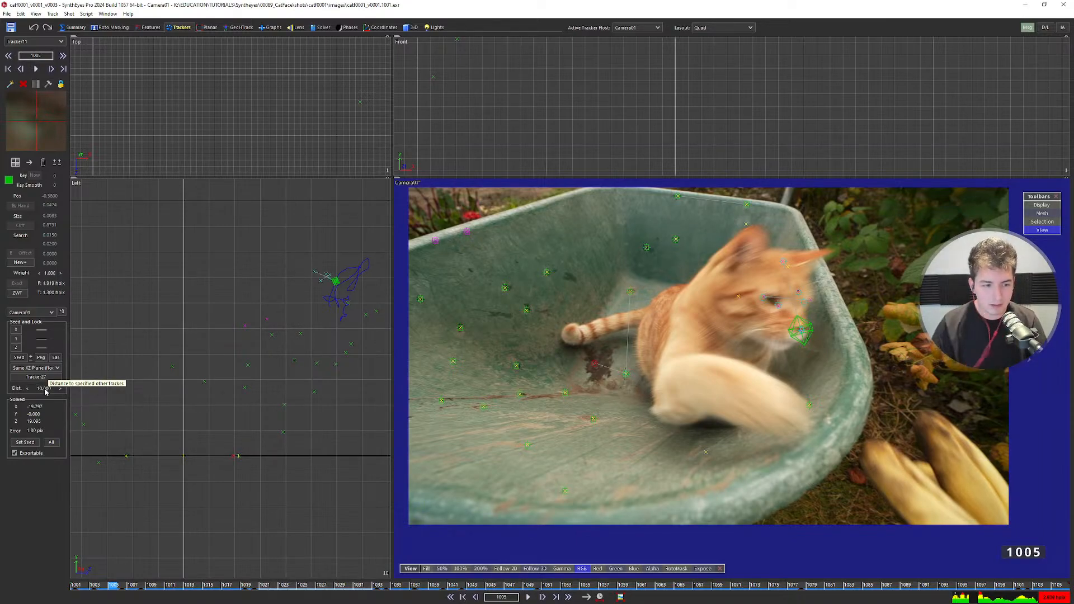
double_click(45, 388)
key(BackSpace)
text(15)
key(Return)
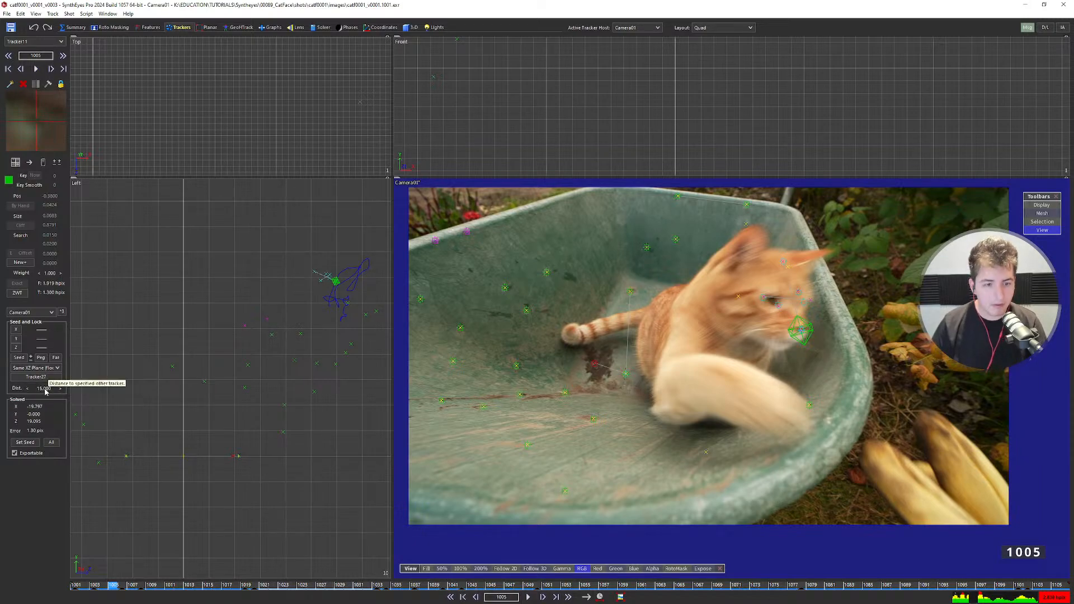
Set Tracker11's distance to 16 and re-solve the scene.
scroll(193, 361, down, 2)
middle_drag(193, 361, 113, 394)
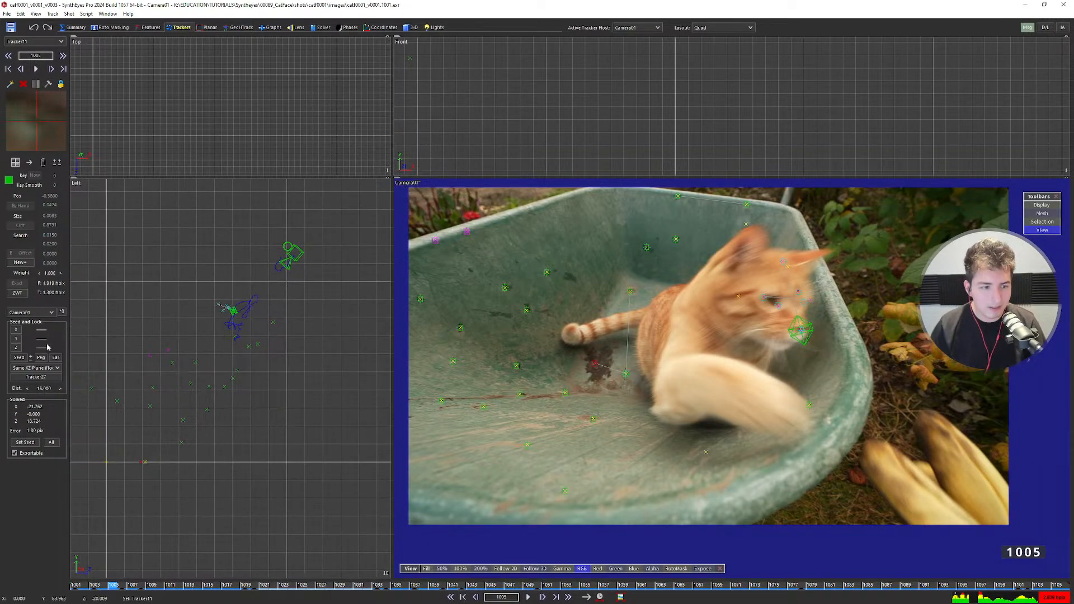
click(45, 387)
text(16)
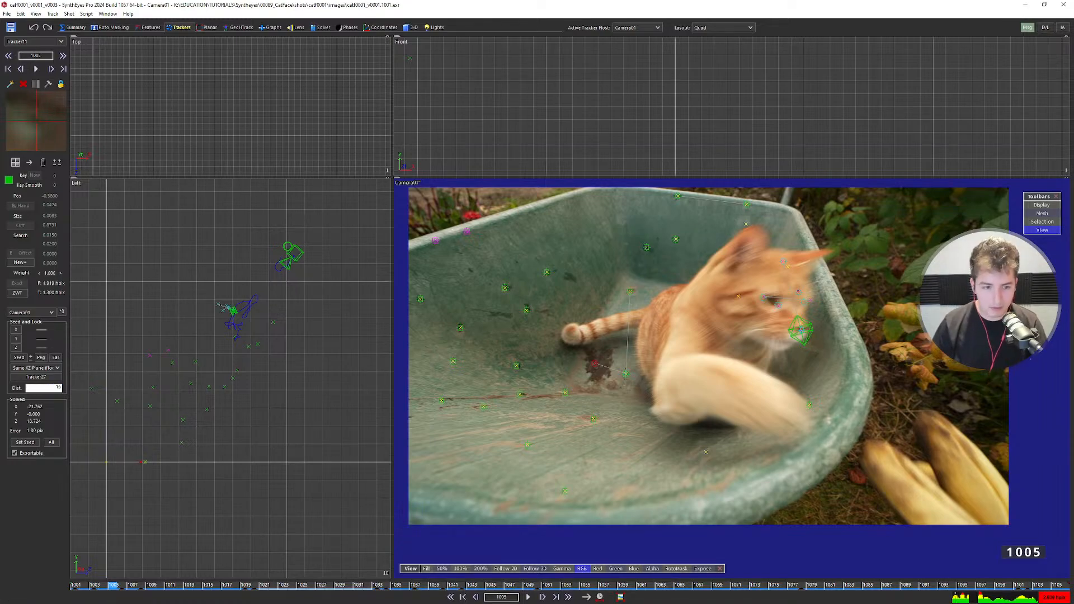
key(Return)
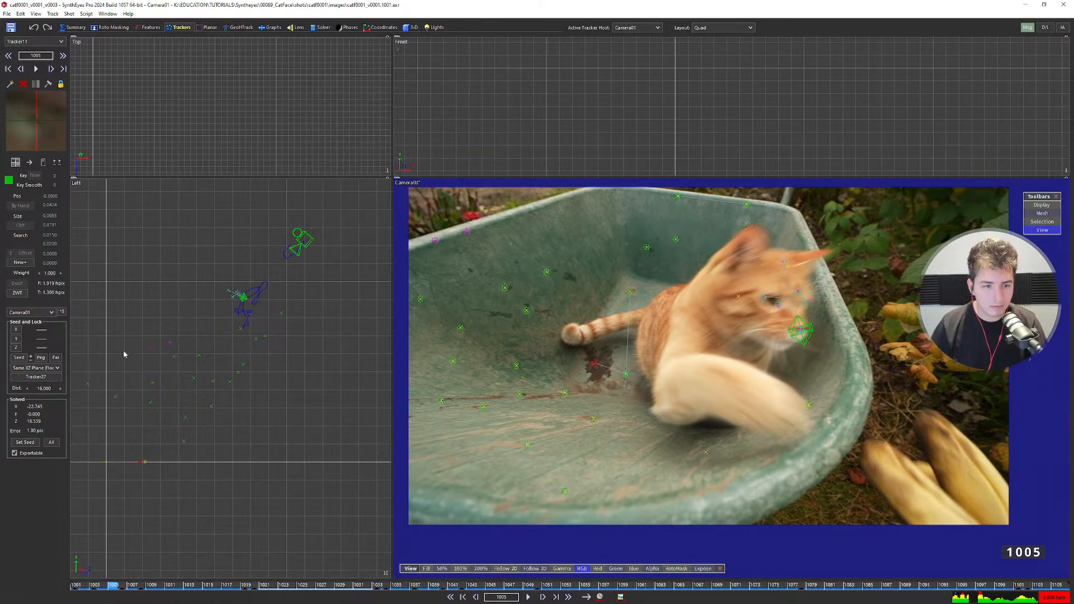
scroll(229, 296, up, 5)
scroll(226, 348, down, 5)
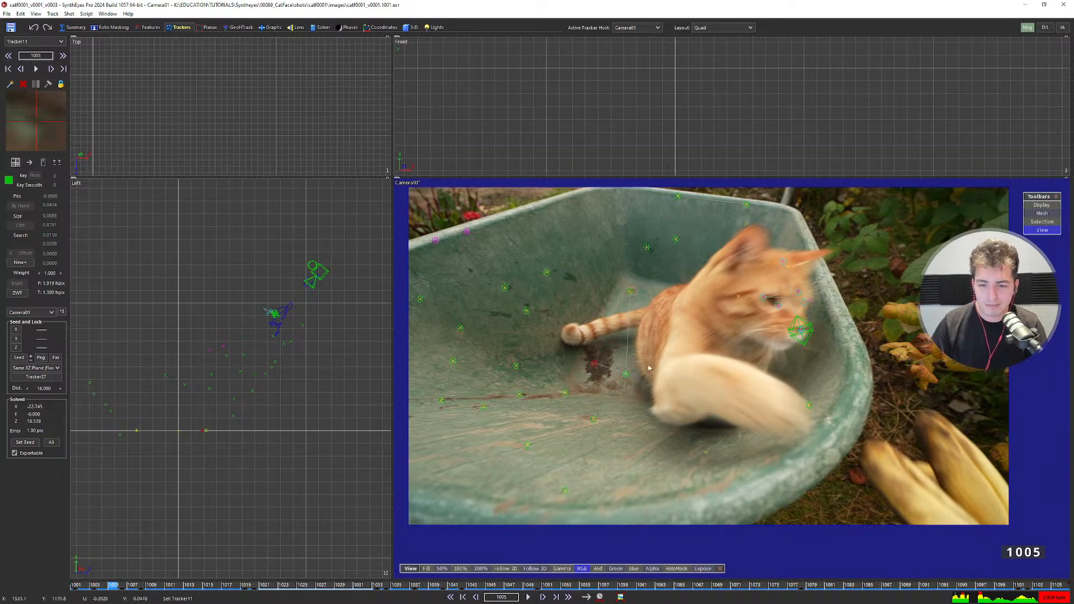
Clear the tracker selection and return to the four-view layout with the Left view recentred.
middle_drag(641, 375, 624, 382)
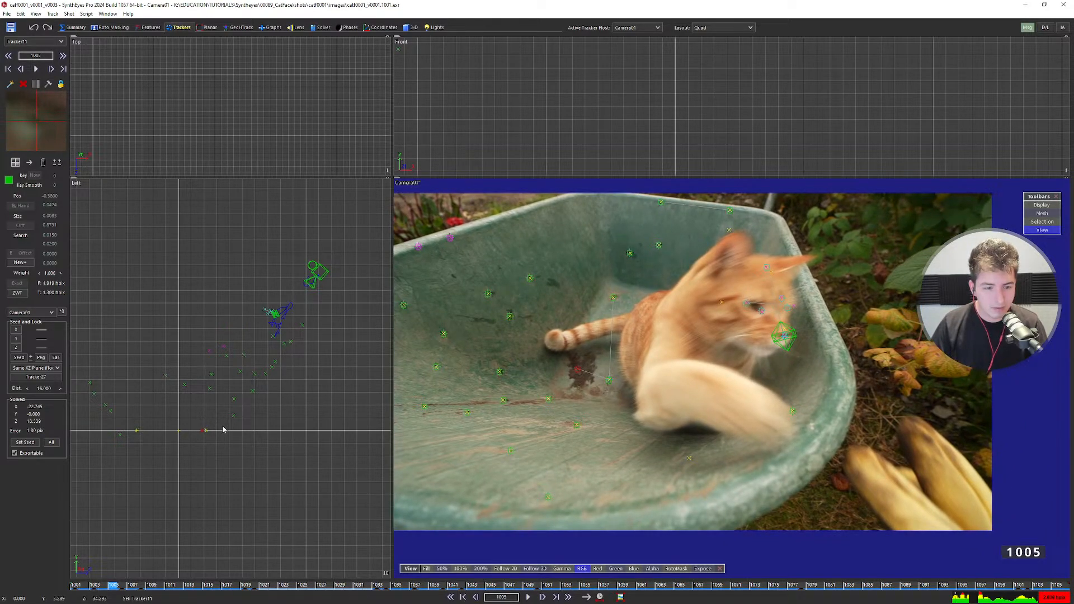
key(7)
click(351, 295)
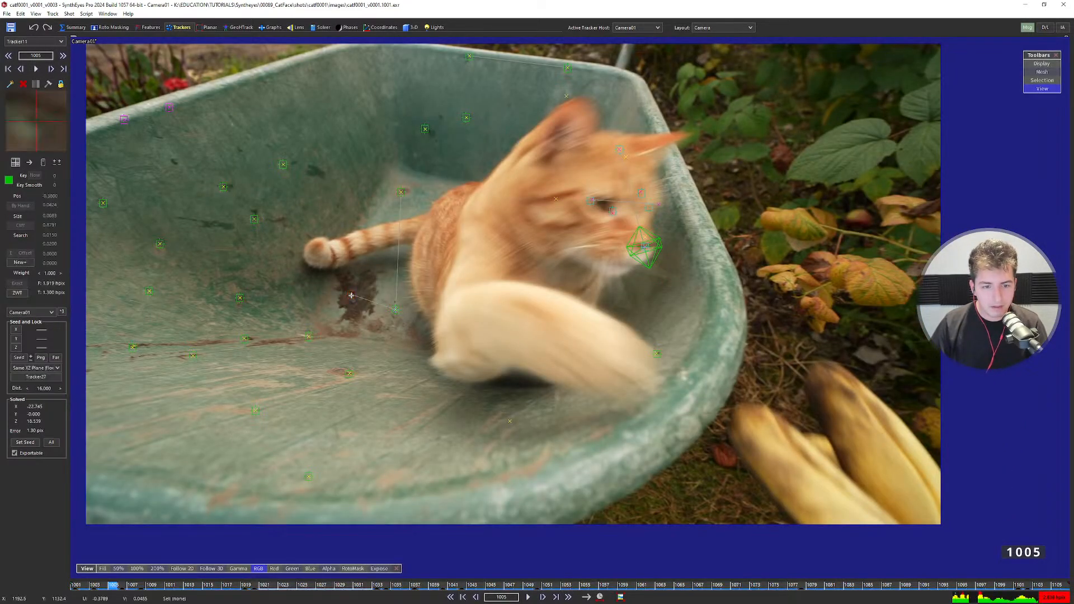
key(8)
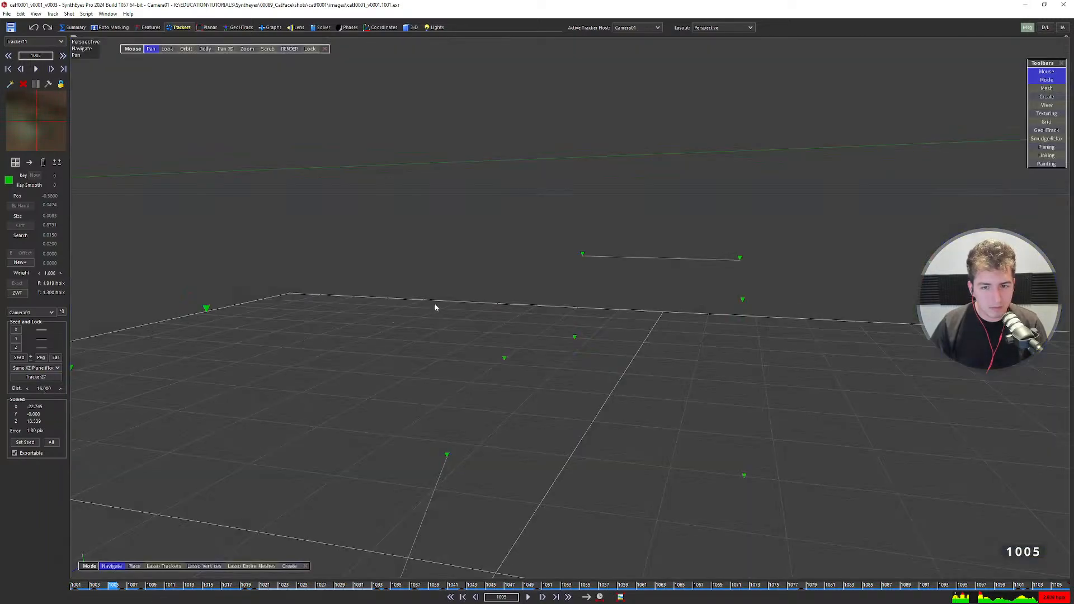
key(7)
scroll(485, 293, down, 4)
key(8)
key(9)
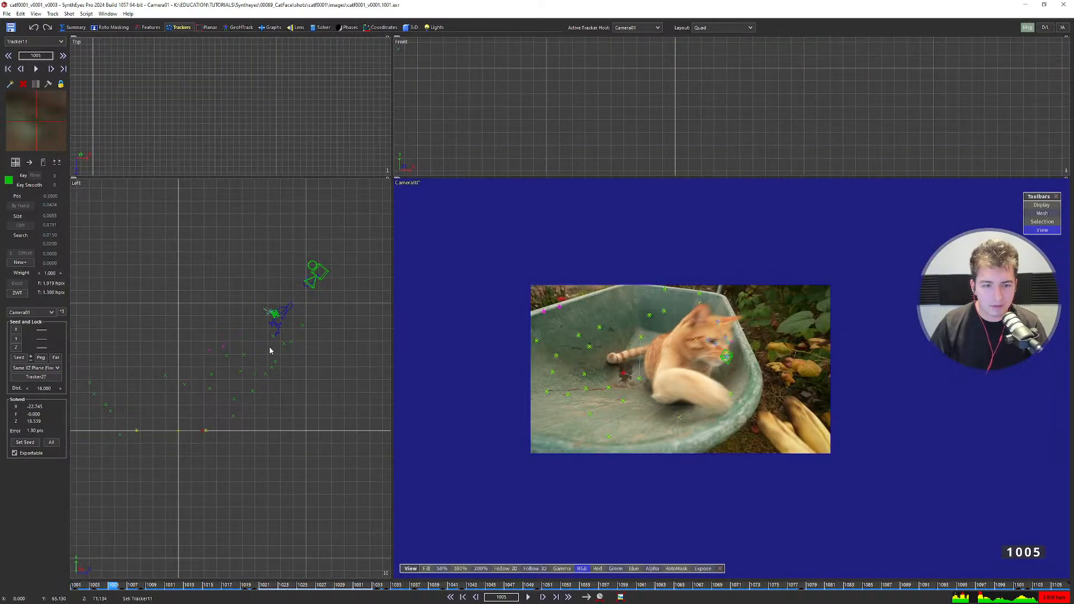
scroll(220, 389, up, 2)
middle_drag(220, 391, 257, 374)
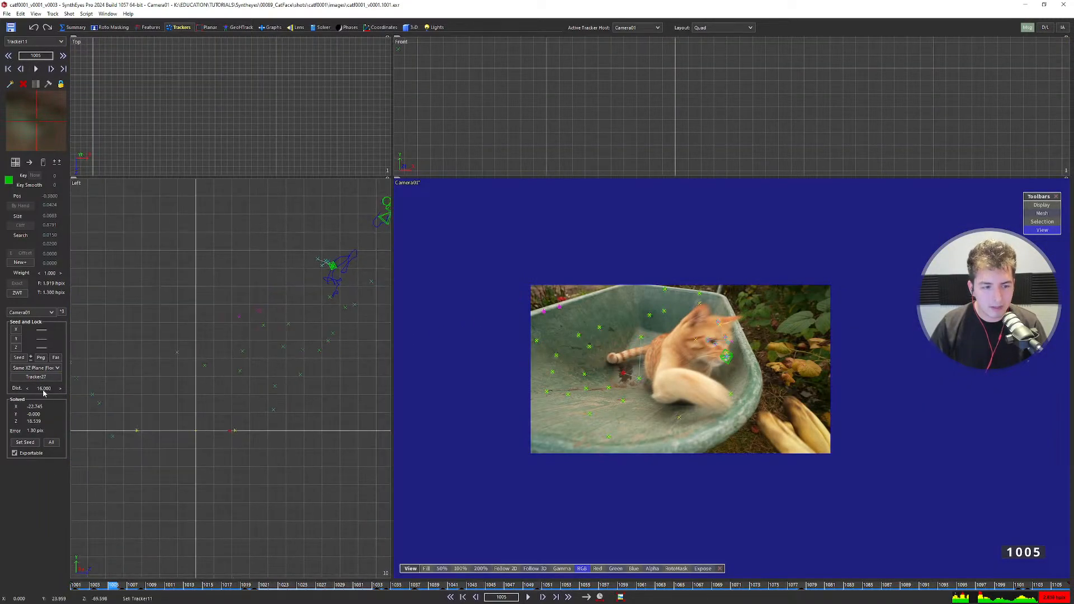
Set the distance constraint to 20 and re-solve the scene.
double_click(44, 388)
text(20)
key(Return)
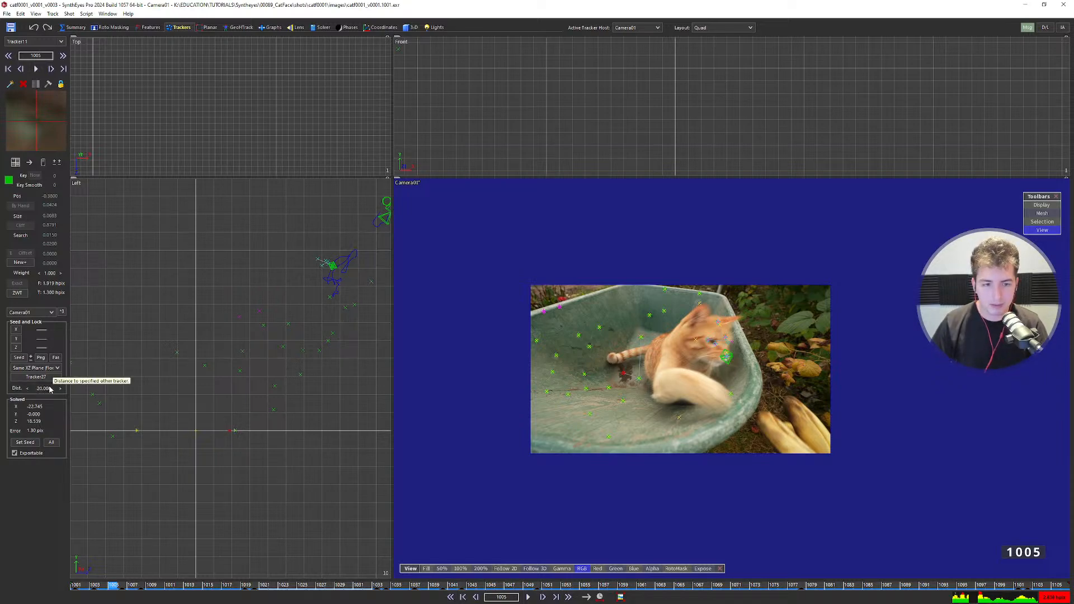
key(F9)
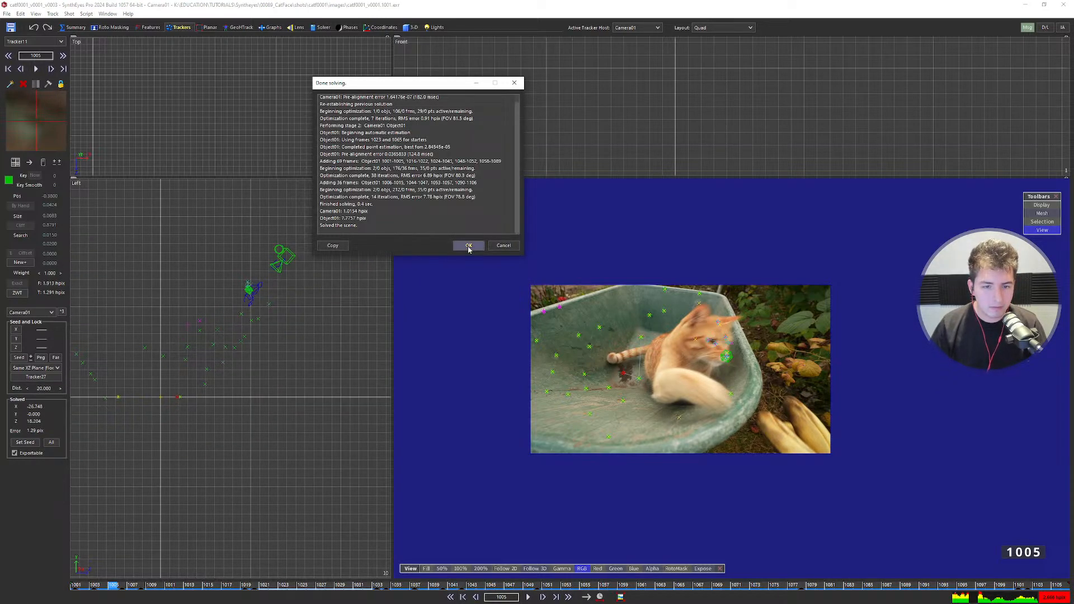
click(469, 245)
scroll(249, 280, up, 5)
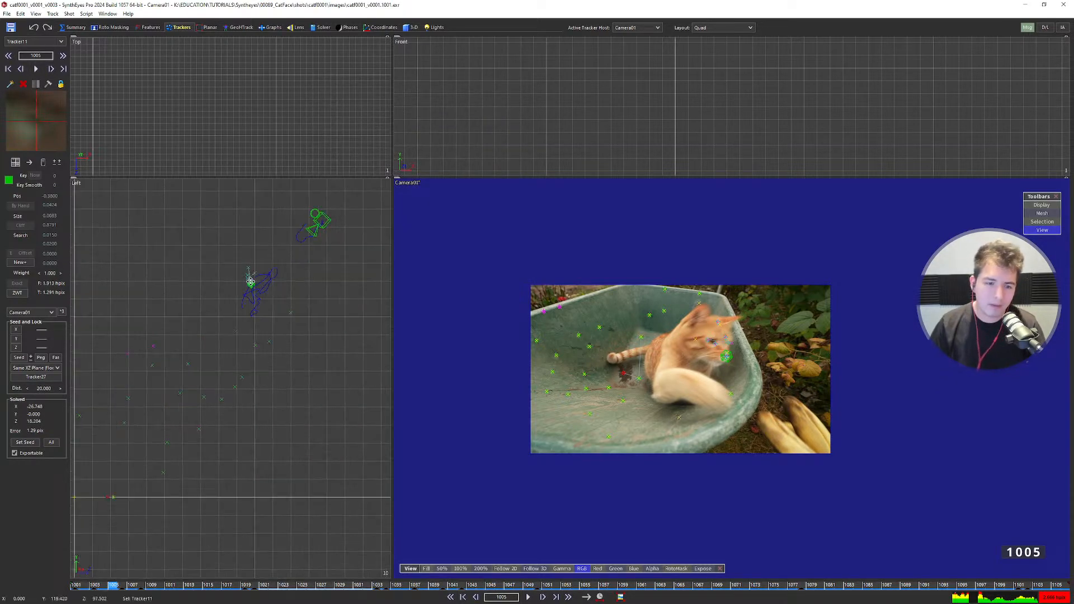
scroll(250, 281, down, 2)
middle_drag(250, 283, 281, 275)
scroll(247, 305, down, 3)
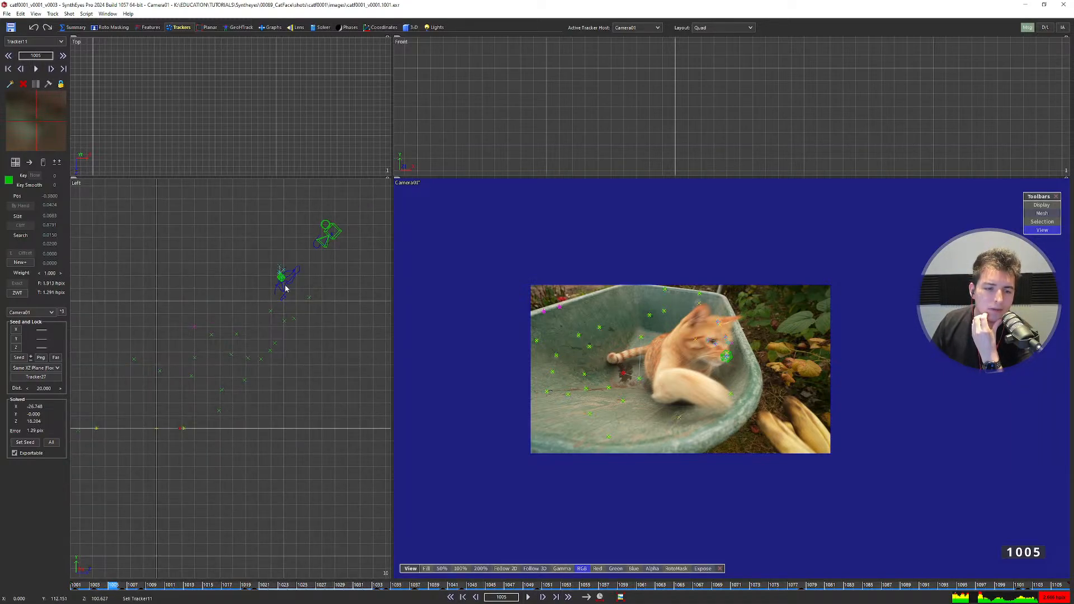
Try distances of 10 and then 8, re-solving each time.
double_click(43, 388)
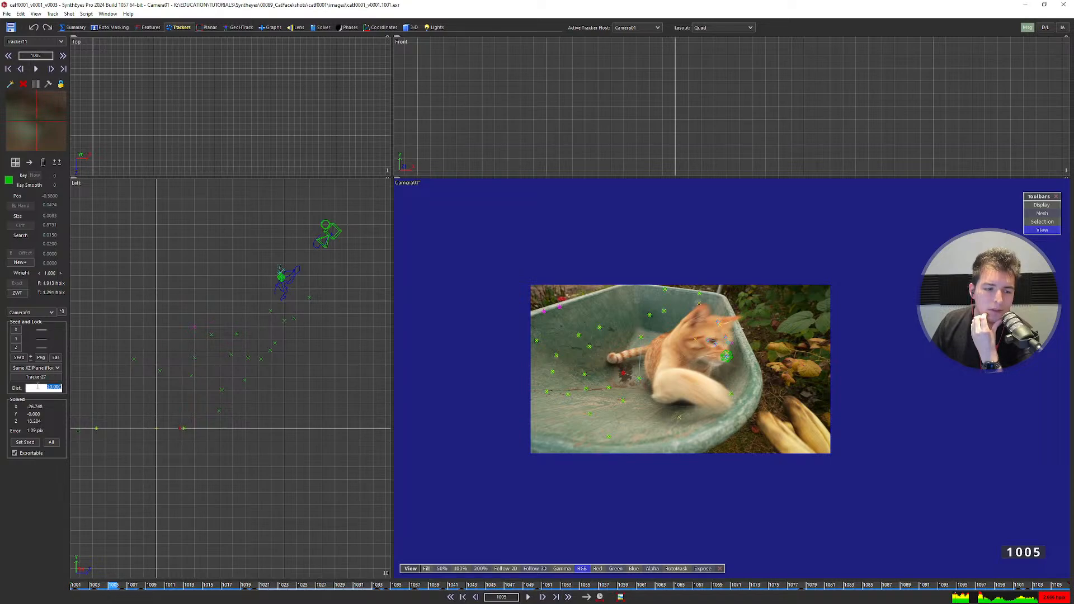
text(10)
key(Return)
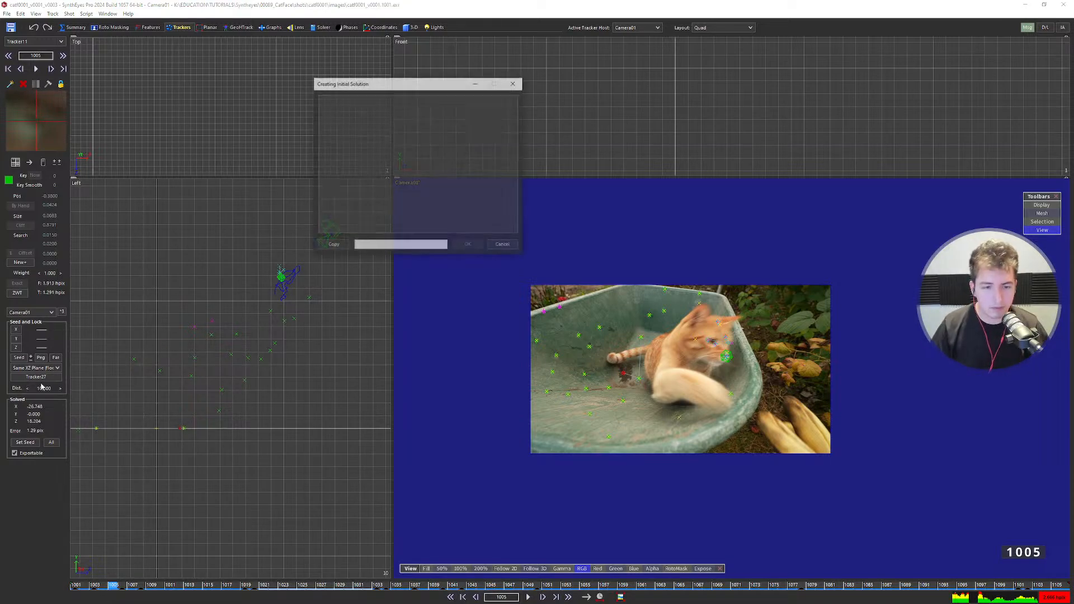
scroll(202, 401, up, 2)
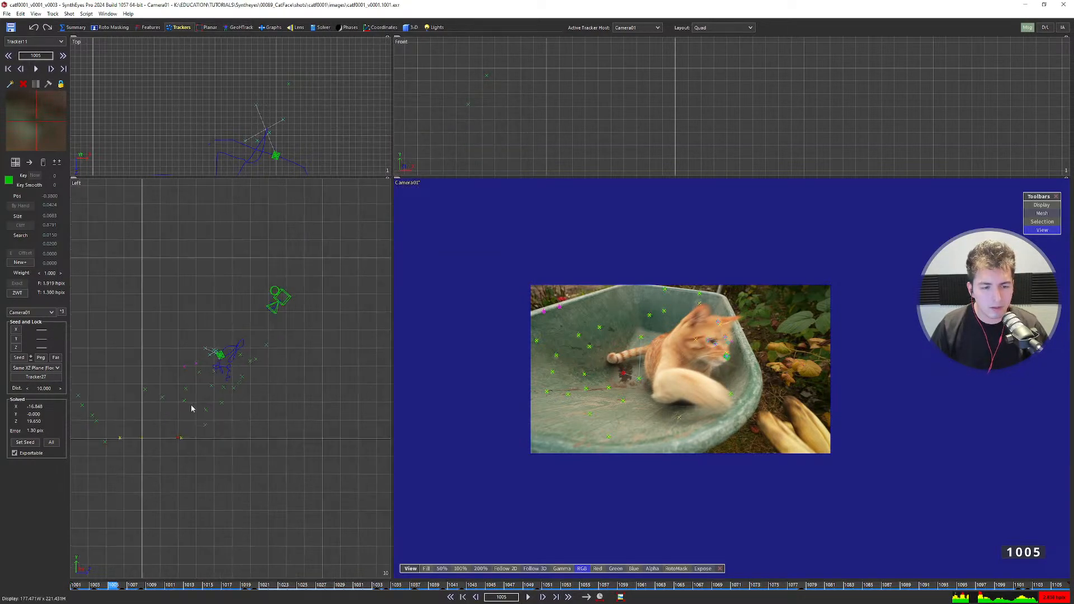
middle_drag(205, 398, 260, 369)
scroll(245, 401, up, 2)
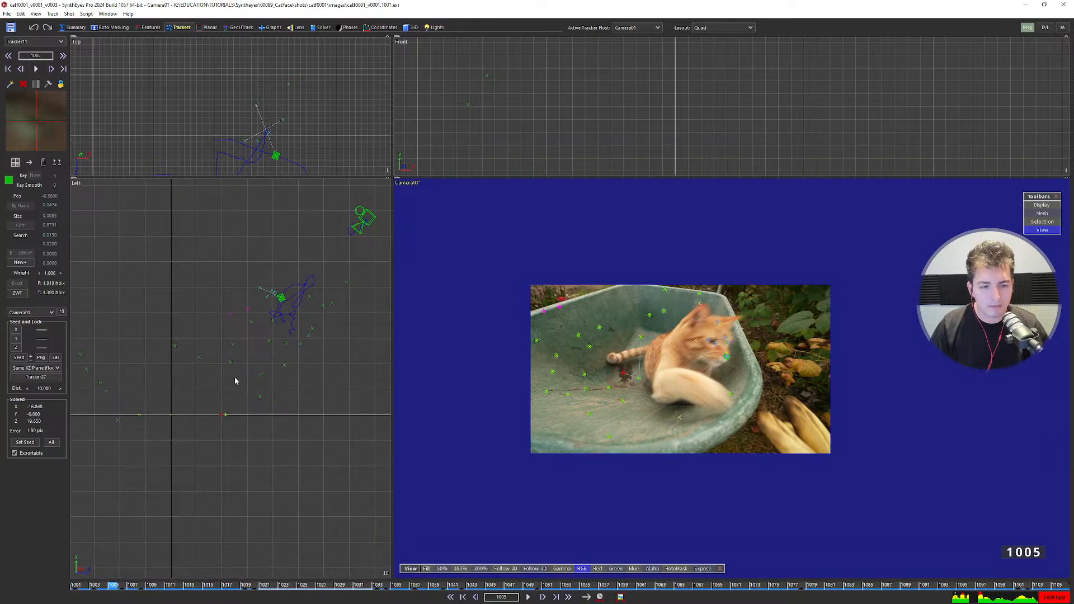
click(41, 388)
text(8)
key(Return)
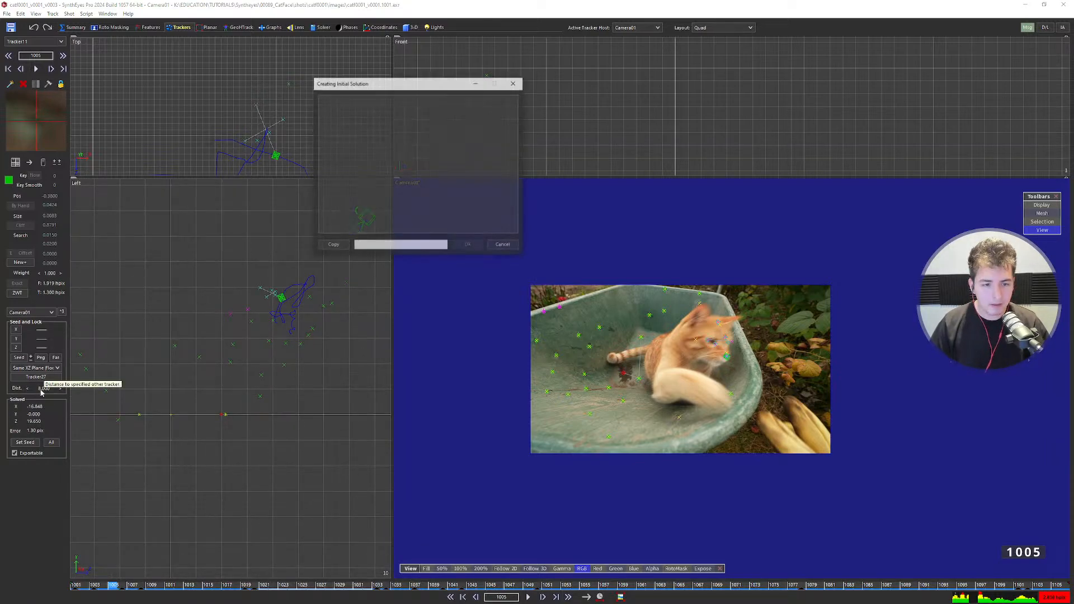
click(468, 246)
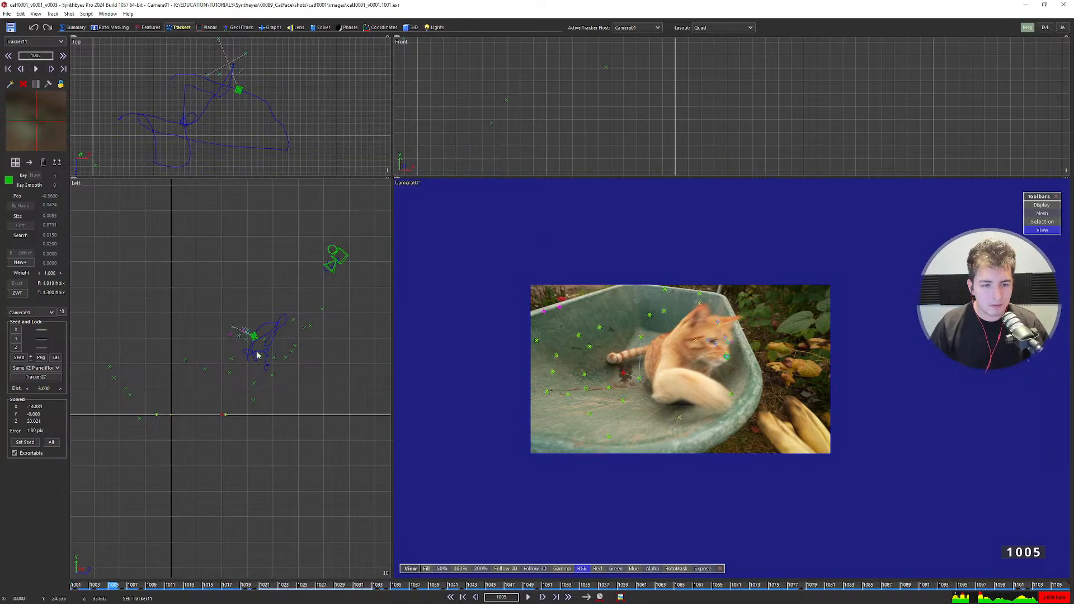
Set the distance constraint to 9 and re-solve the object path.
scroll(258, 350, up, 2)
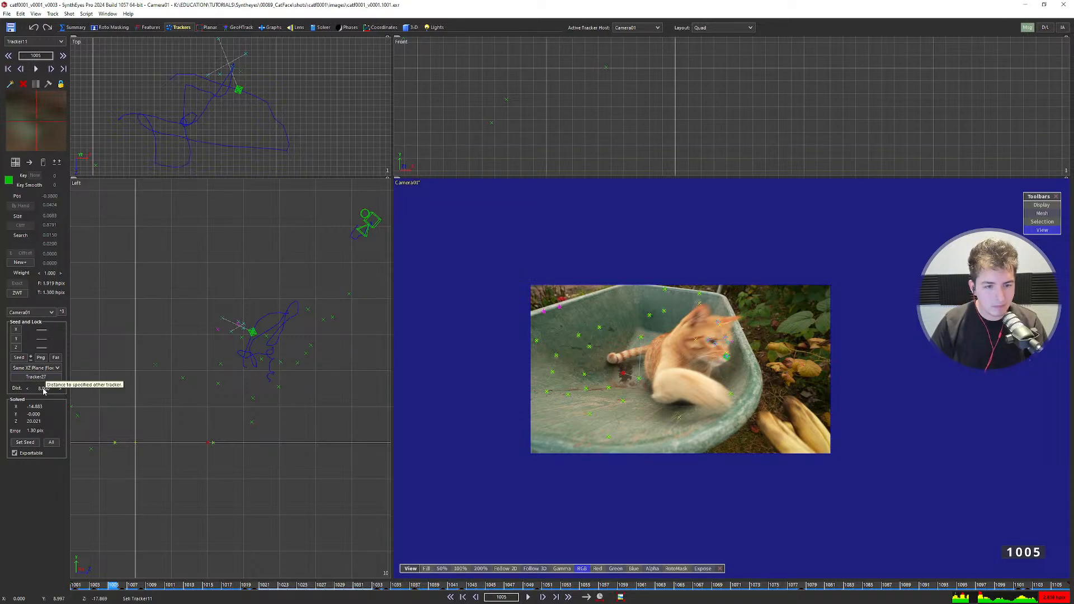
scroll(235, 335, up, 5)
scroll(263, 313, down, 5)
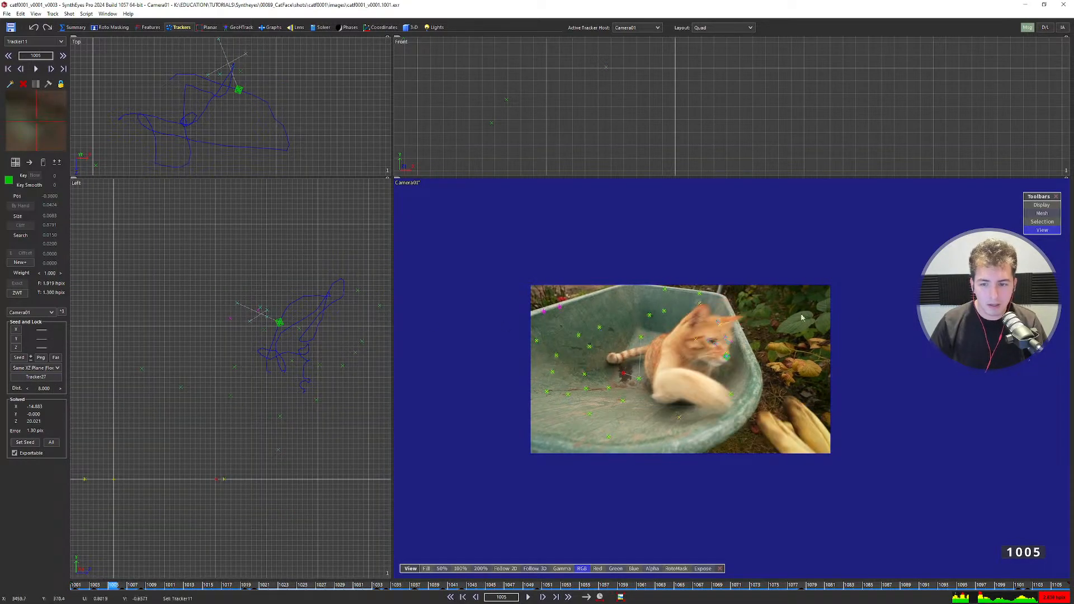
scroll(765, 353, up, 3)
key(s)
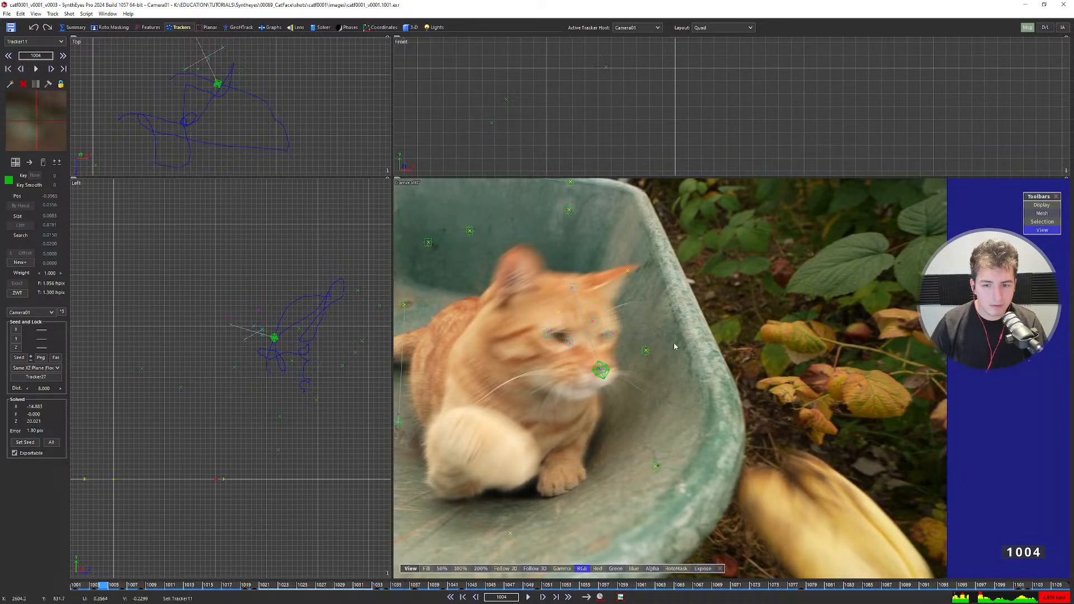
scroll(651, 348, down, 3)
middle_drag(649, 348, 829, 335)
scroll(253, 325, up, 2)
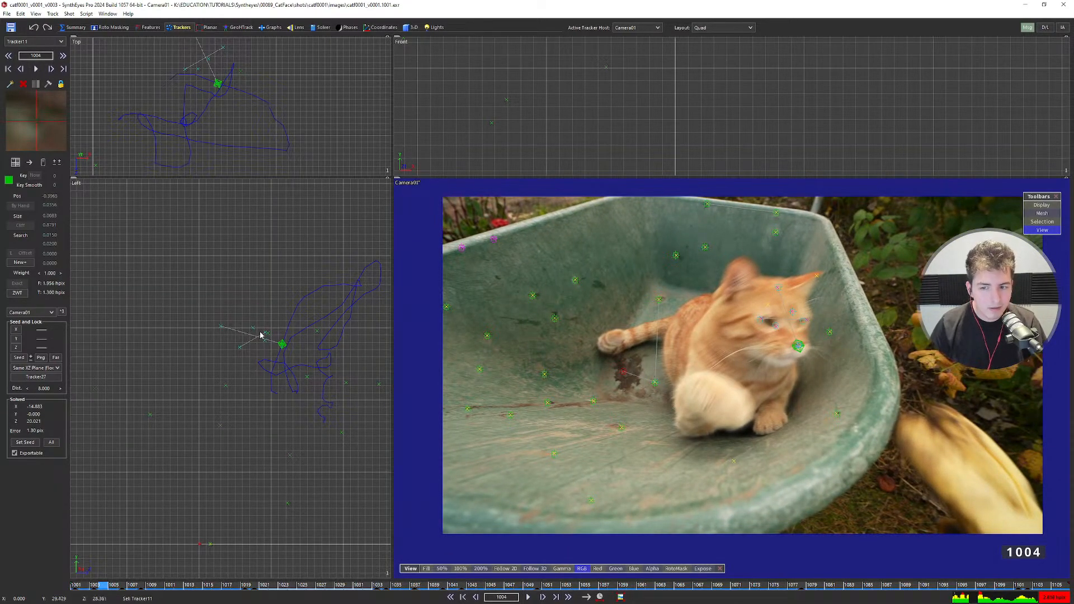
double_click(46, 387)
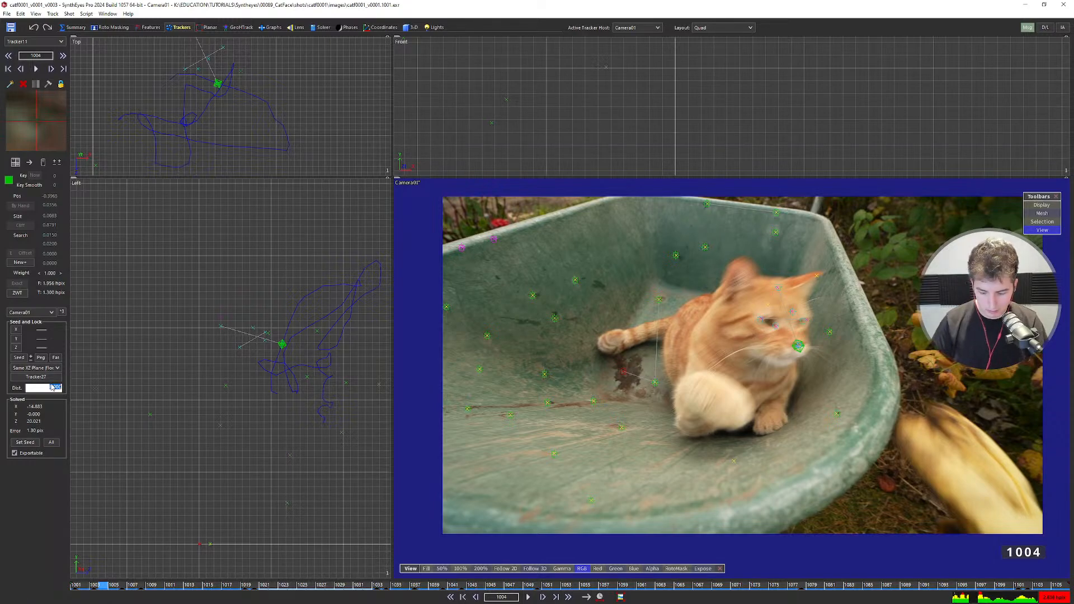
text(9)
key(Return)
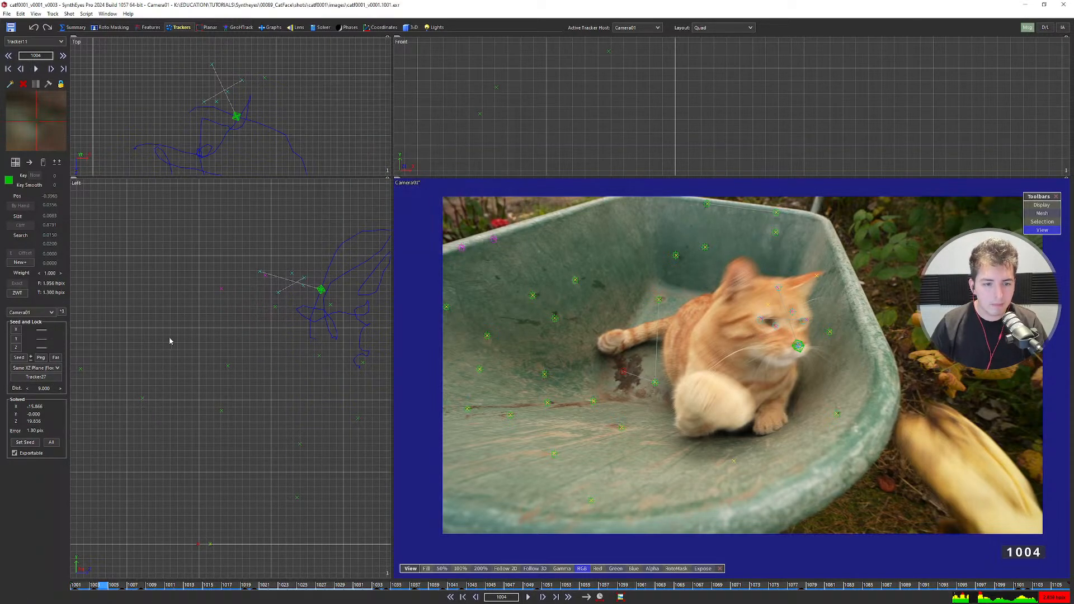
Play back the shot to check the 9.000 solve.
scroll(268, 290, down, 3)
key(space)
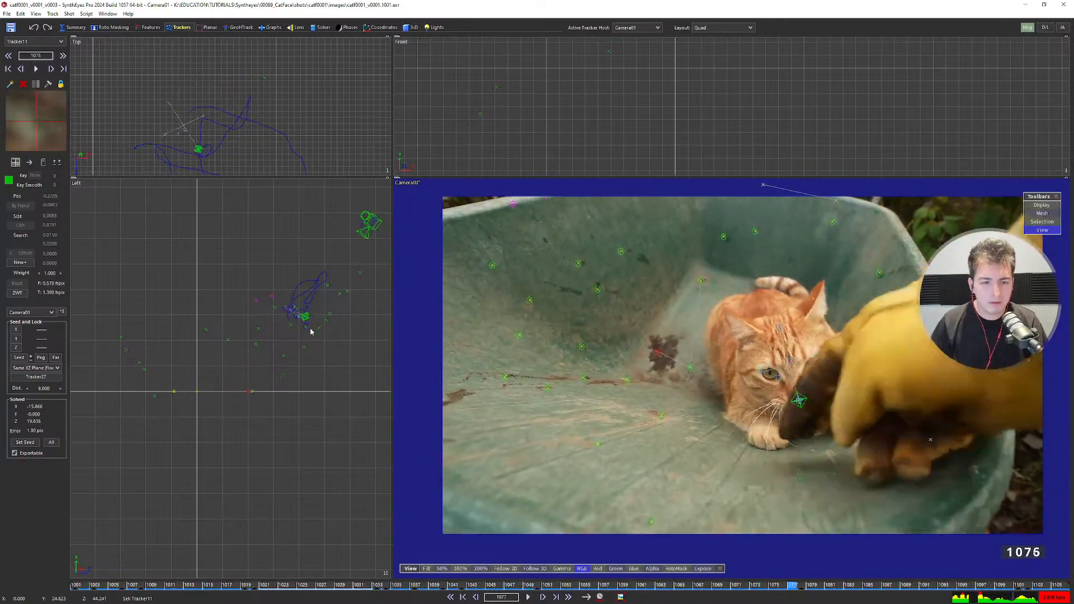
middle_drag(310, 328, 291, 351)
scroll(293, 354, up, 3)
Play through in Camera layout, inspect the camera-locked Perspective view, then show the Lens room settings.
key(m)
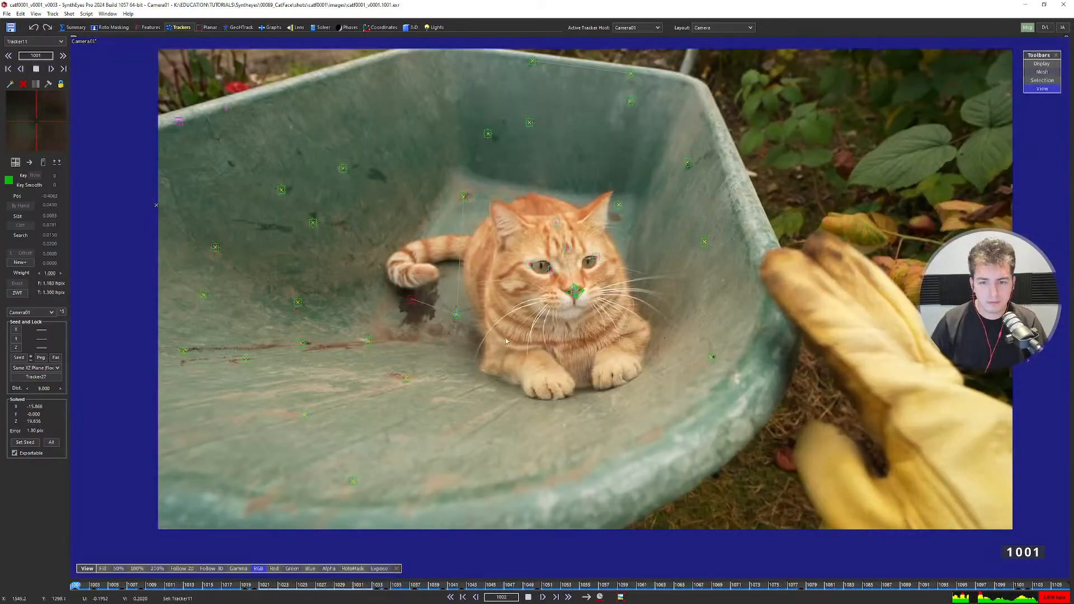
key(space)
key(p)
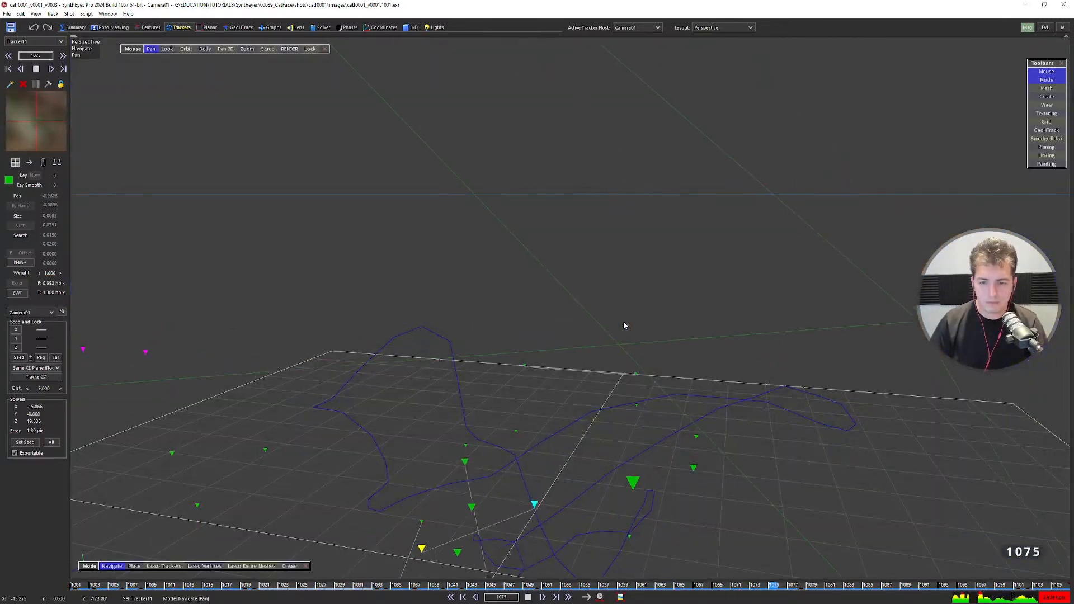
key(l)
scroll(618, 318, down, 2)
scroll(618, 319, up, 1)
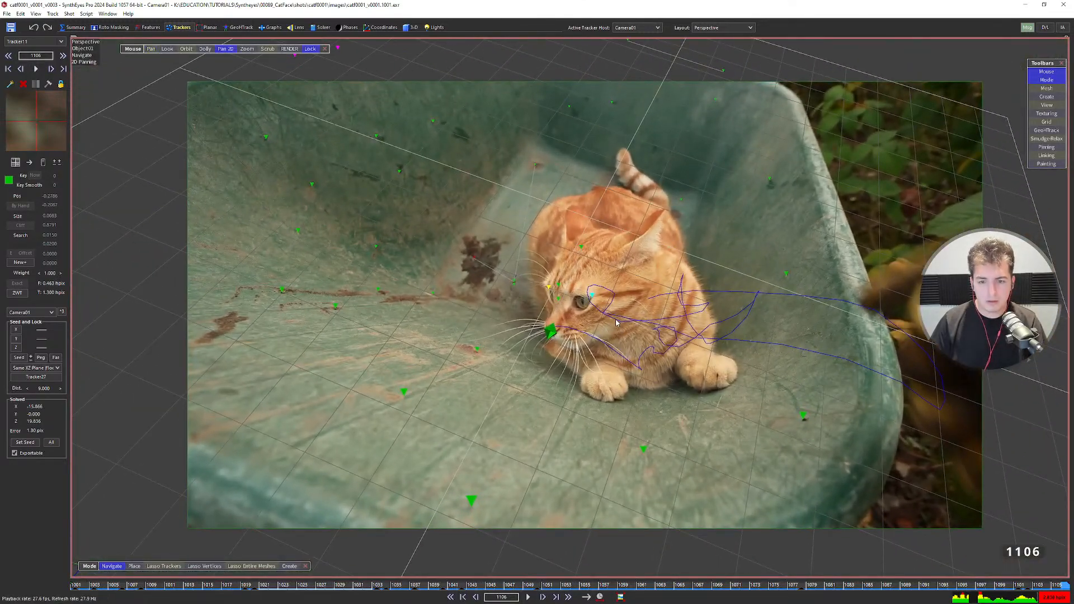
key(space)
key(space)
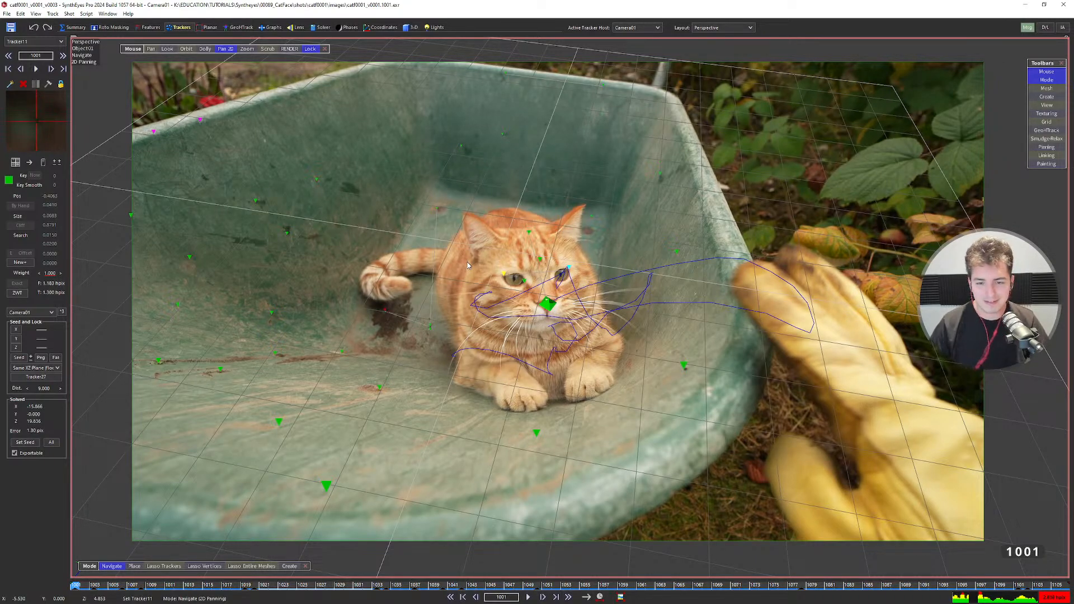
click(296, 27)
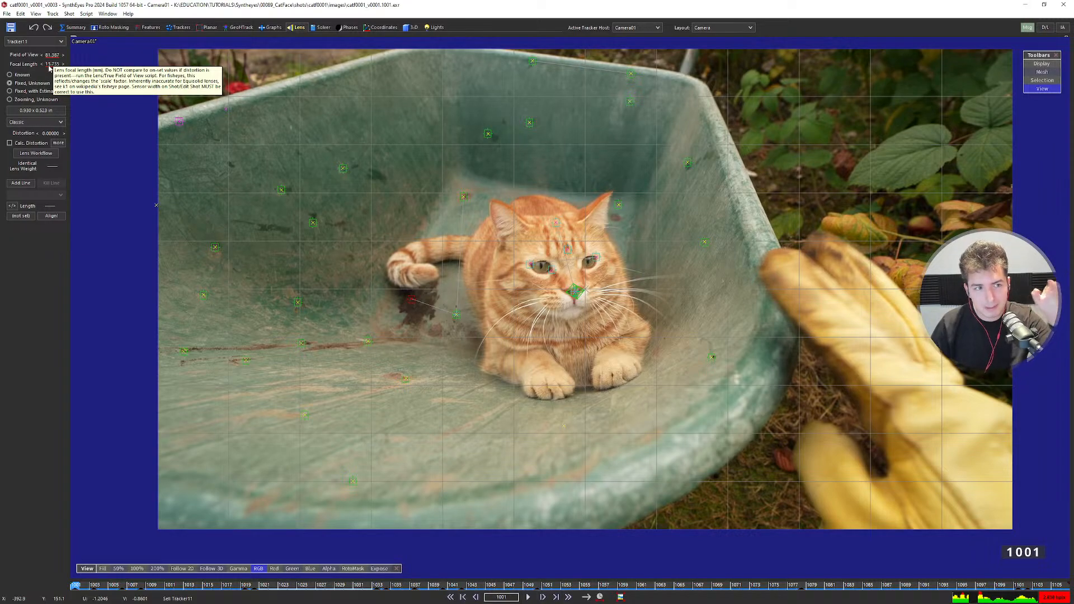
In Edit Shot, set the sensor width to 35.6 mm so focal length reads 20.699.
middle_drag(493, 290, 431, 295)
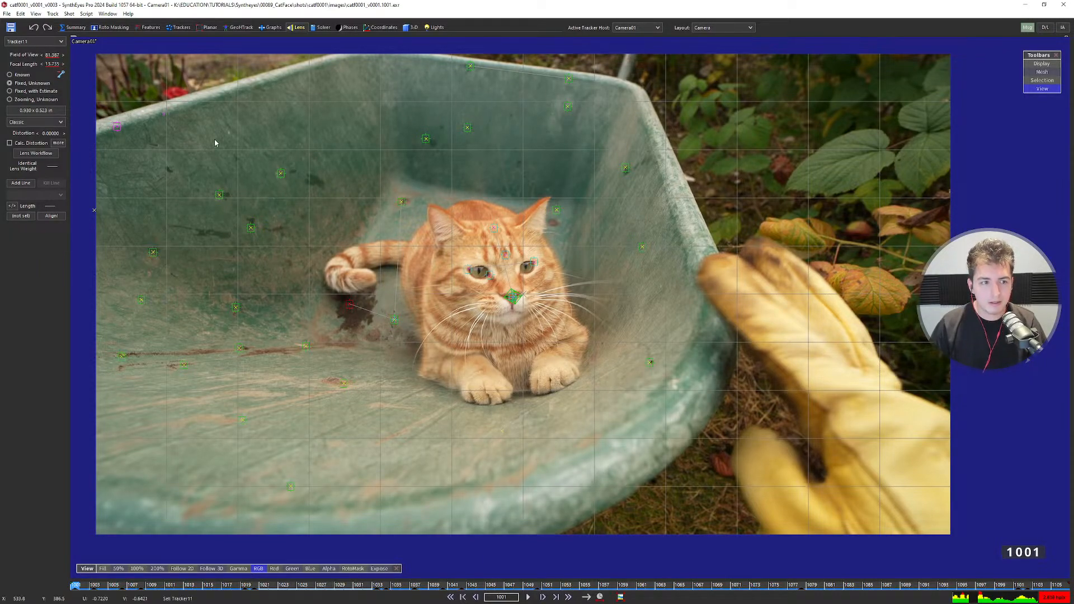
scroll(465, 278, down, 1)
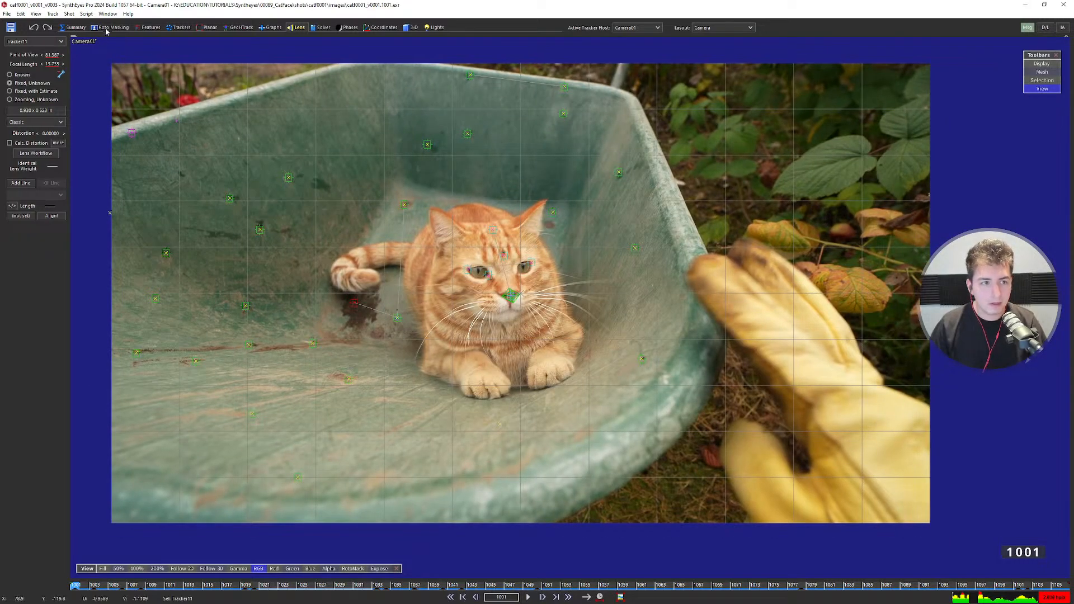
click(71, 14)
click(83, 33)
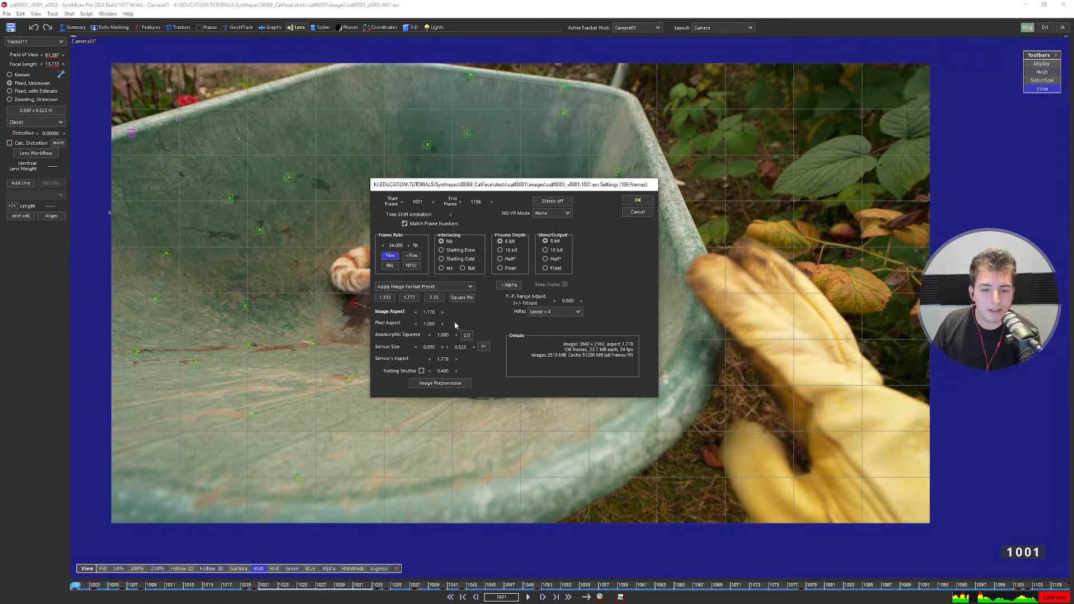
click(484, 346)
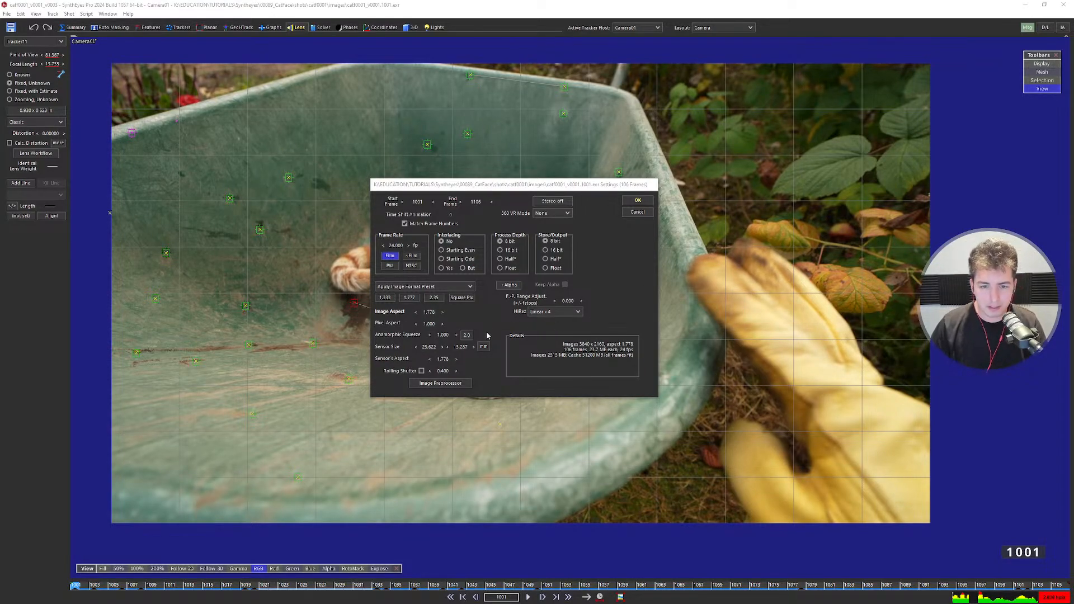
double_click(432, 347)
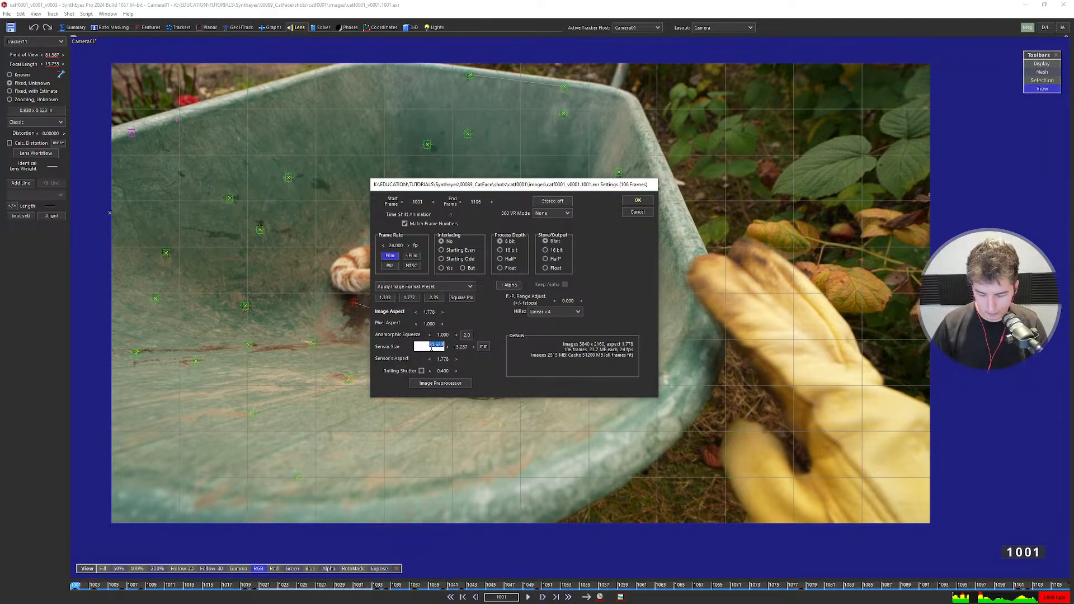
key(Return)
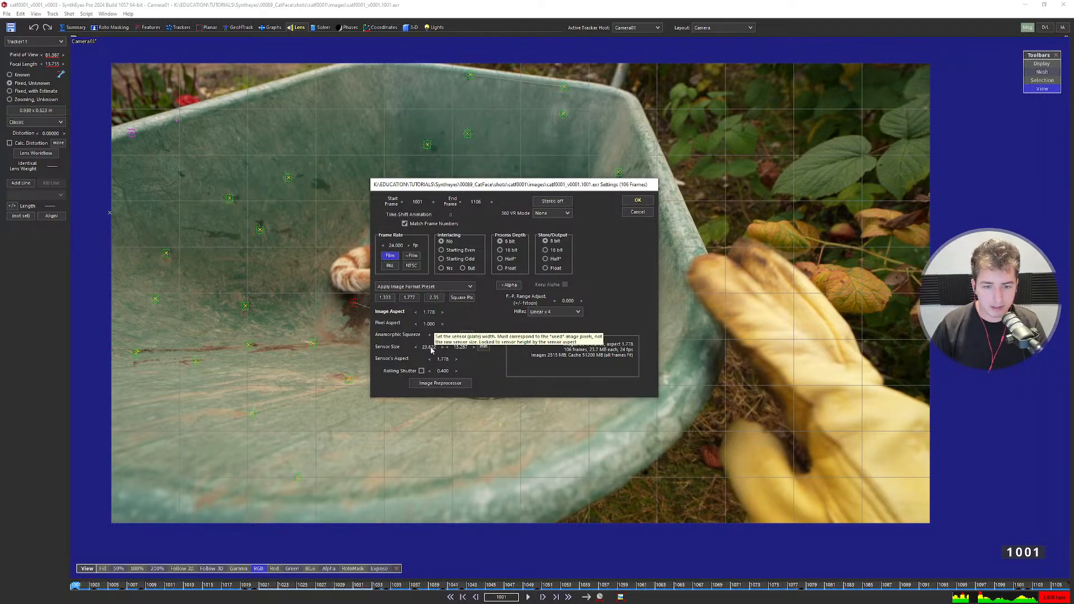
double_click(432, 347)
text(2)
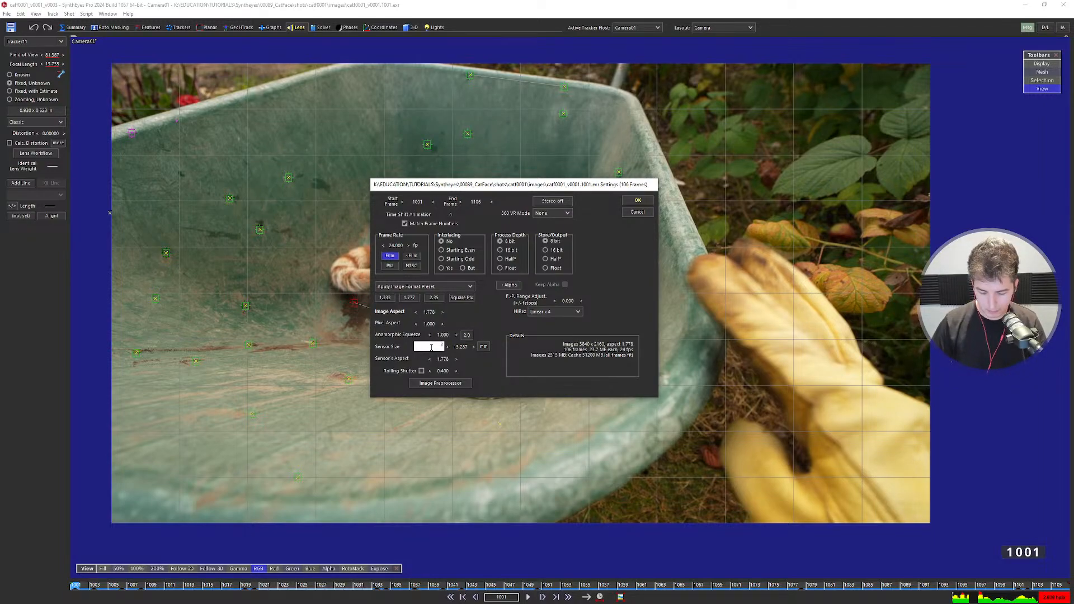
key(Return)
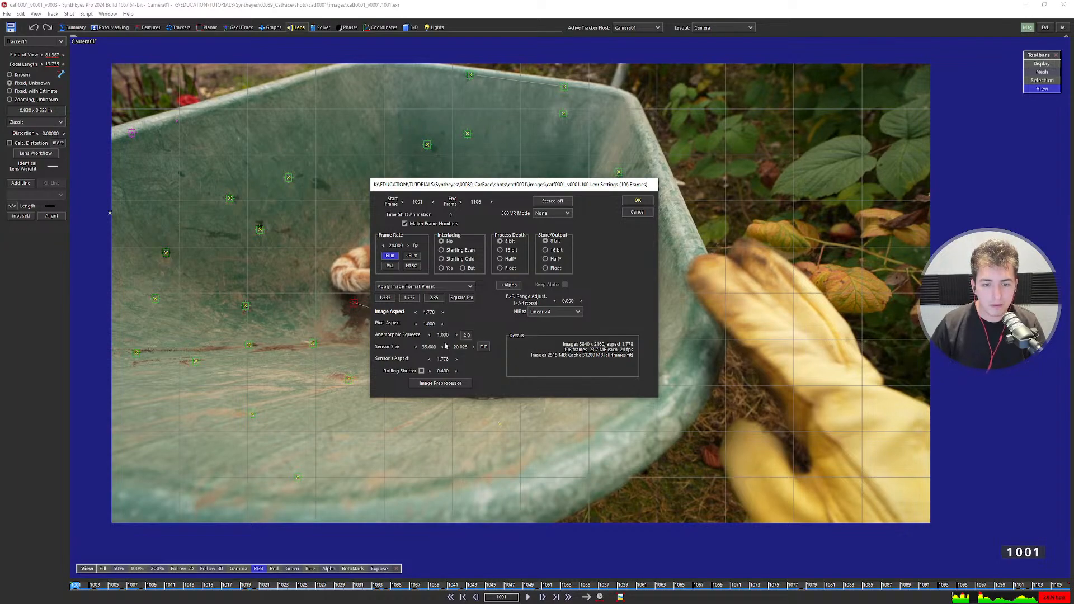
click(640, 202)
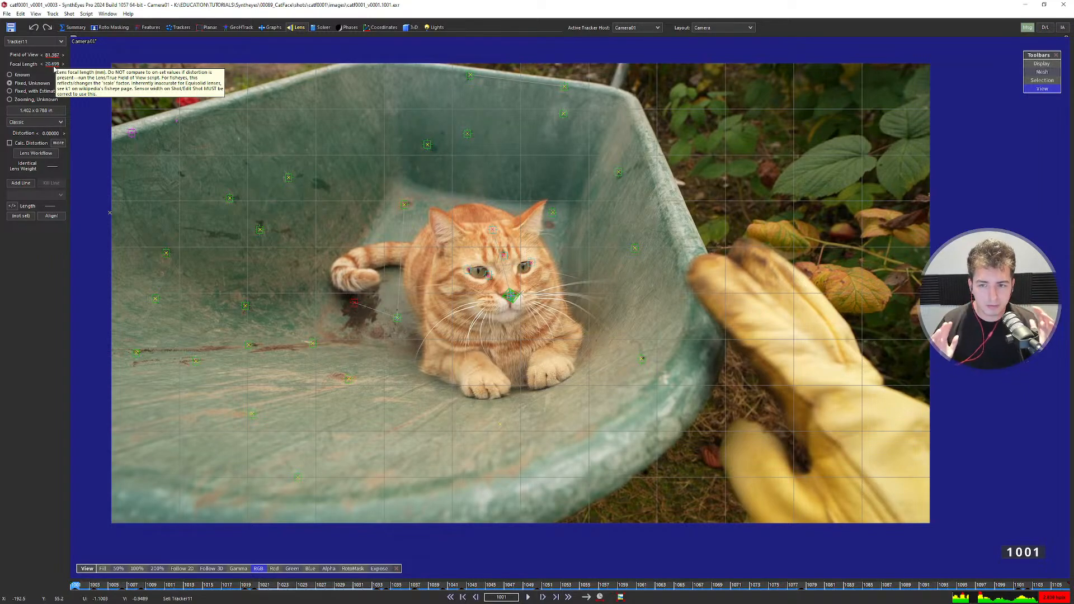
Make the lens Known, seeded from the solved FOV, with an 18 mm focal length.
scroll(475, 241, up, 3)
scroll(475, 240, down, 2)
middle_drag(480, 235, 516, 234)
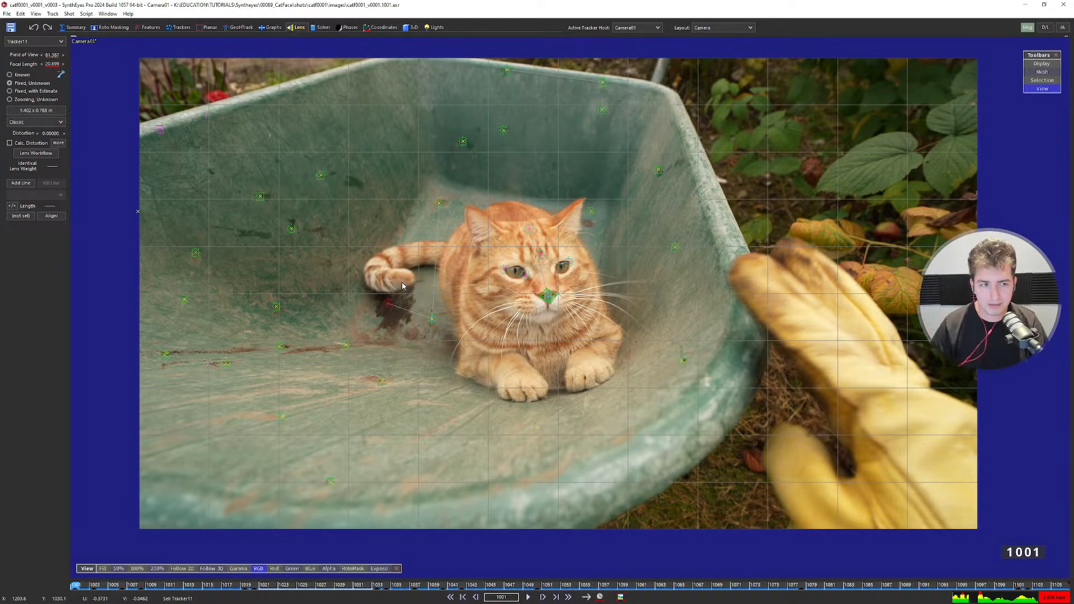
scroll(461, 285, up, 1)
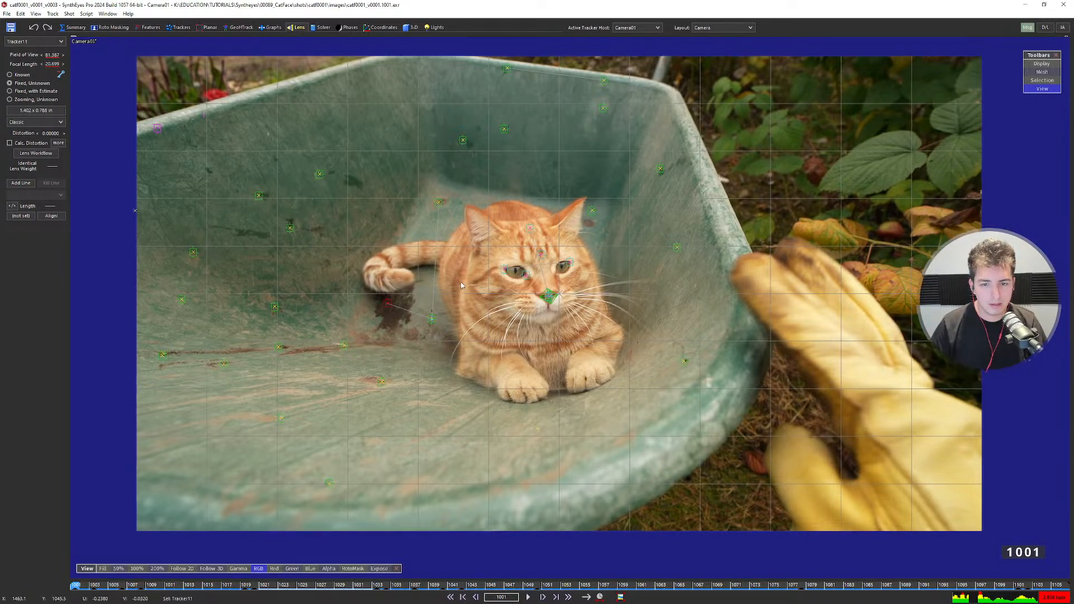
scroll(461, 283, up, 1)
middle_drag(461, 282, 430, 288)
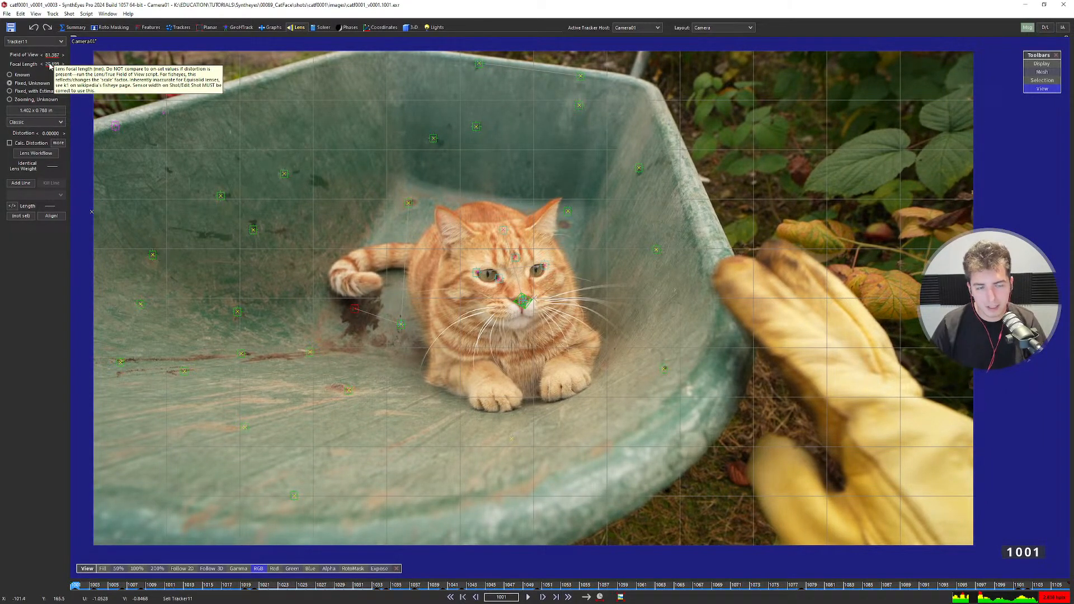
click(9, 75)
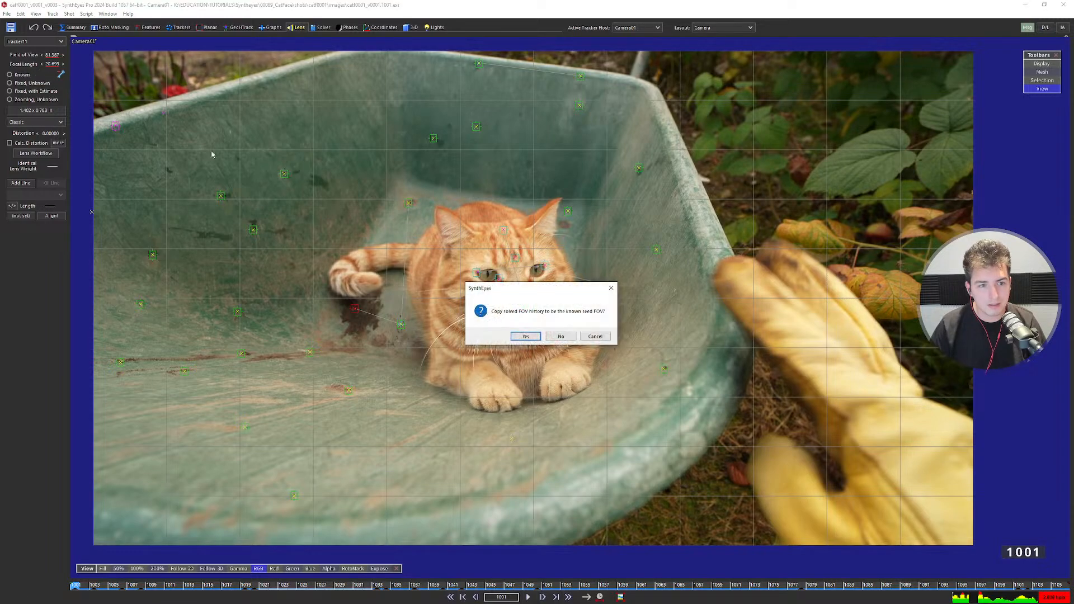
click(525, 336)
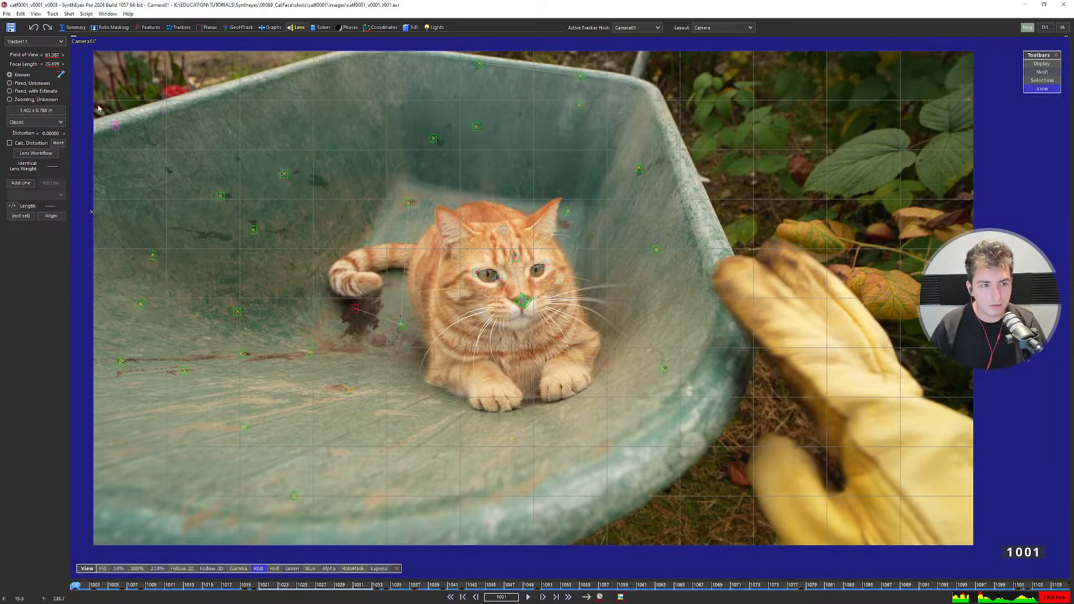
double_click(52, 63)
text(18)
key(Return)
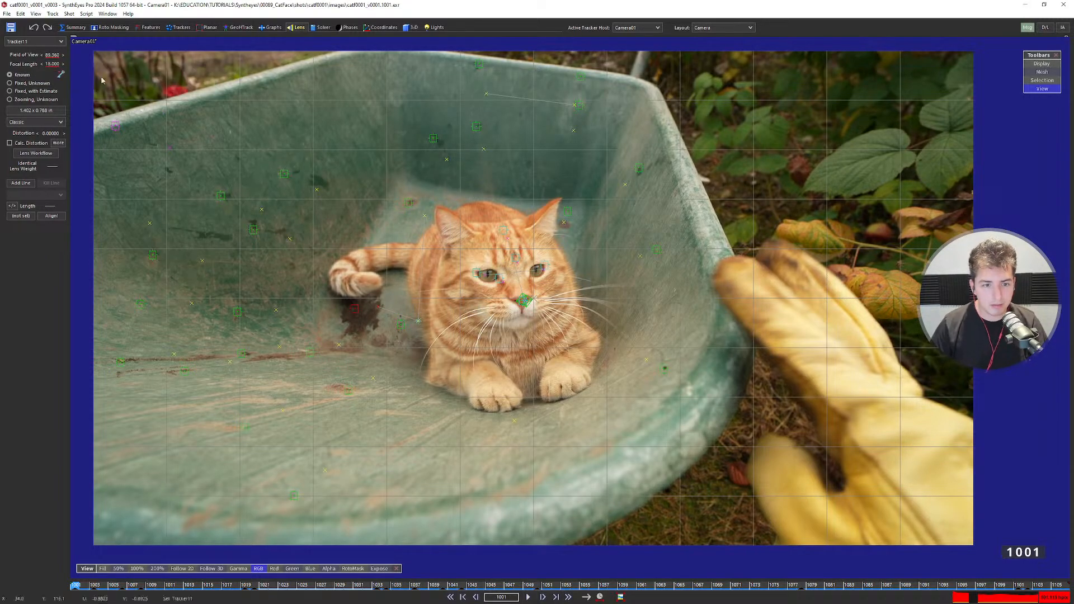
In the four-view layout, run a trial re-solve with the known lens, then undo it.
scroll(448, 248, down, 1)
key(7)
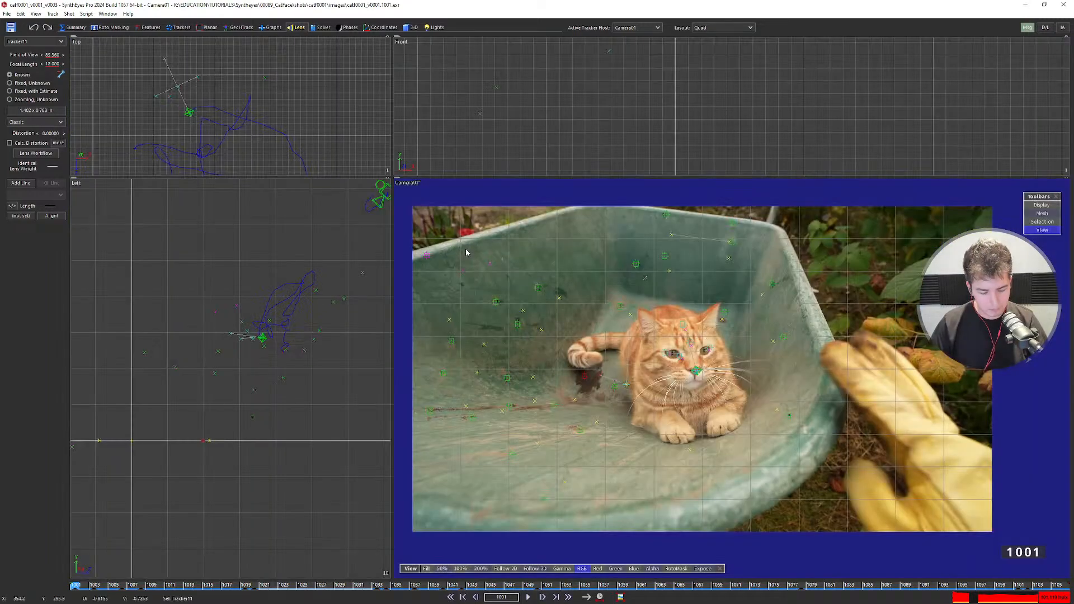
key(F9)
click(471, 246)
scroll(332, 339, down, 3)
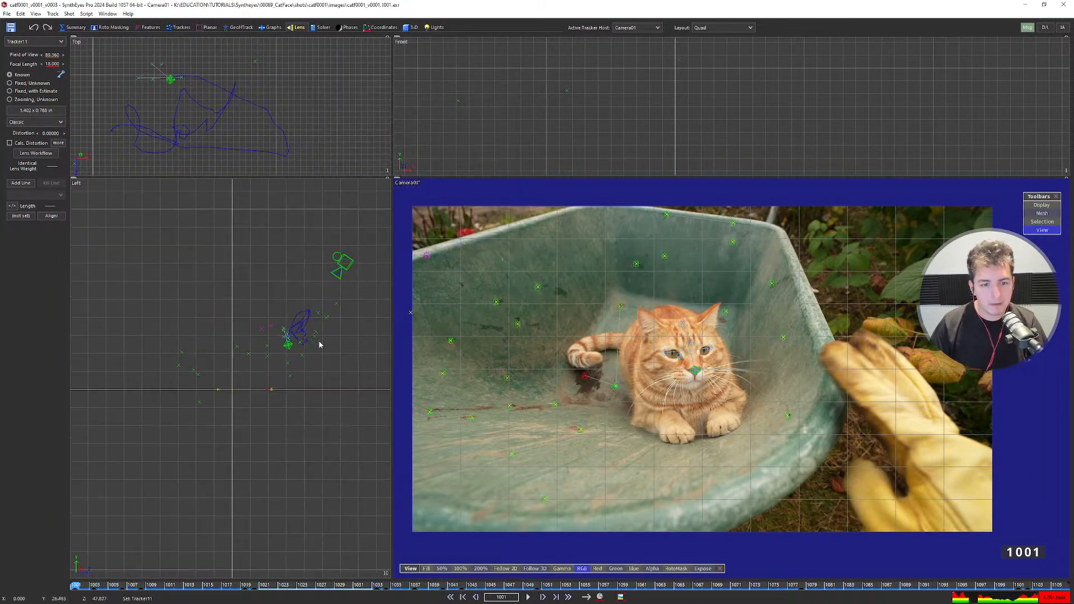
scroll(302, 350, up, 3)
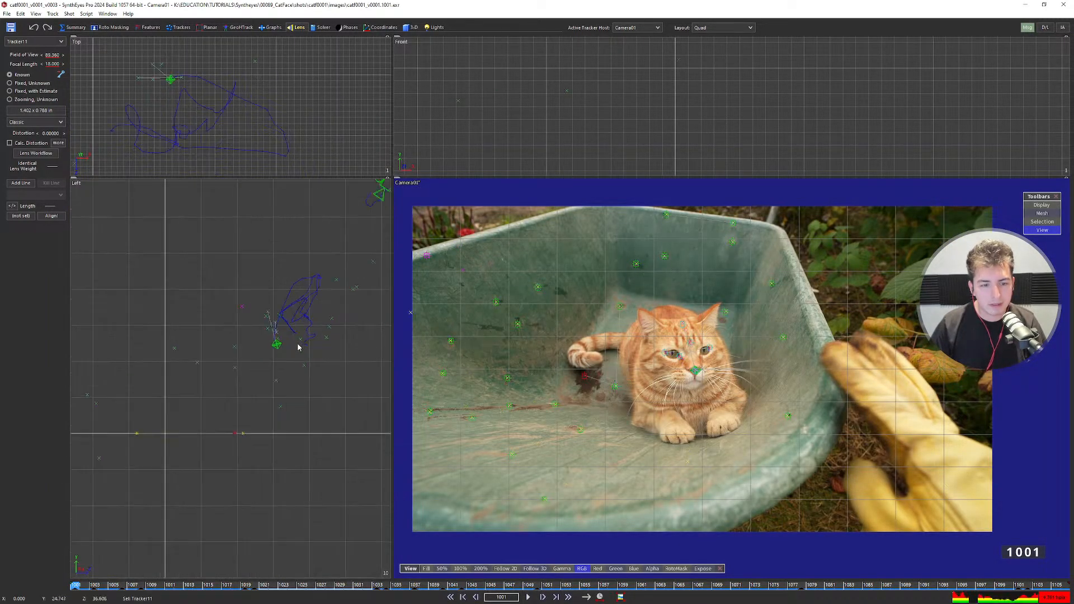
scroll(298, 347, up, 2)
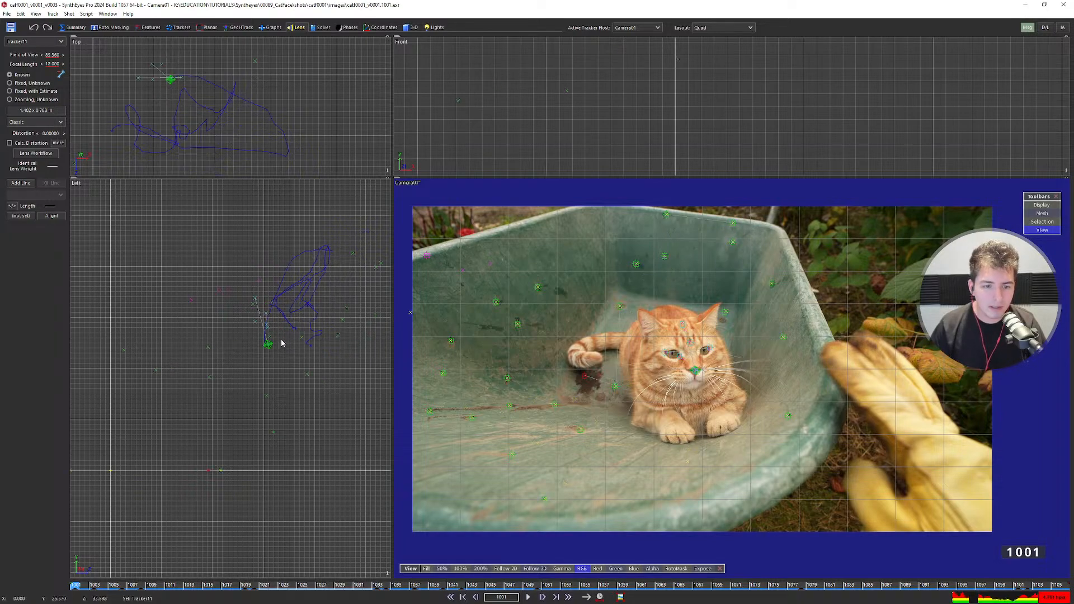
scroll(281, 344, up, 2)
key(ctrl+z)
scroll(281, 332, down, 3)
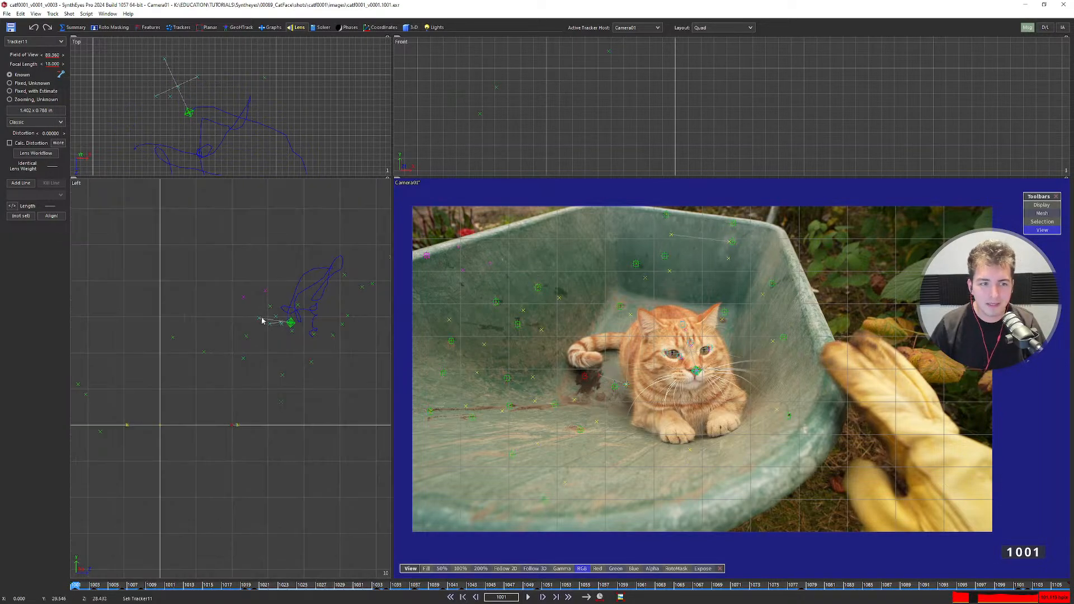
Show Advanced Lens Controls, move the window up, and drop down the Classic lens-model list.
click(57, 144)
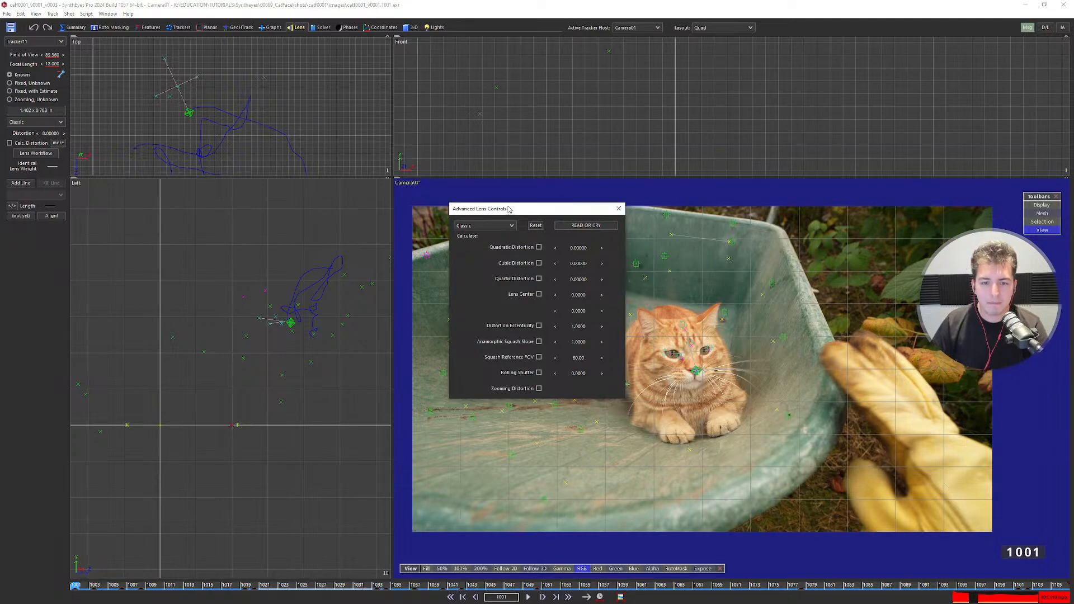
drag(513, 213, 493, 164)
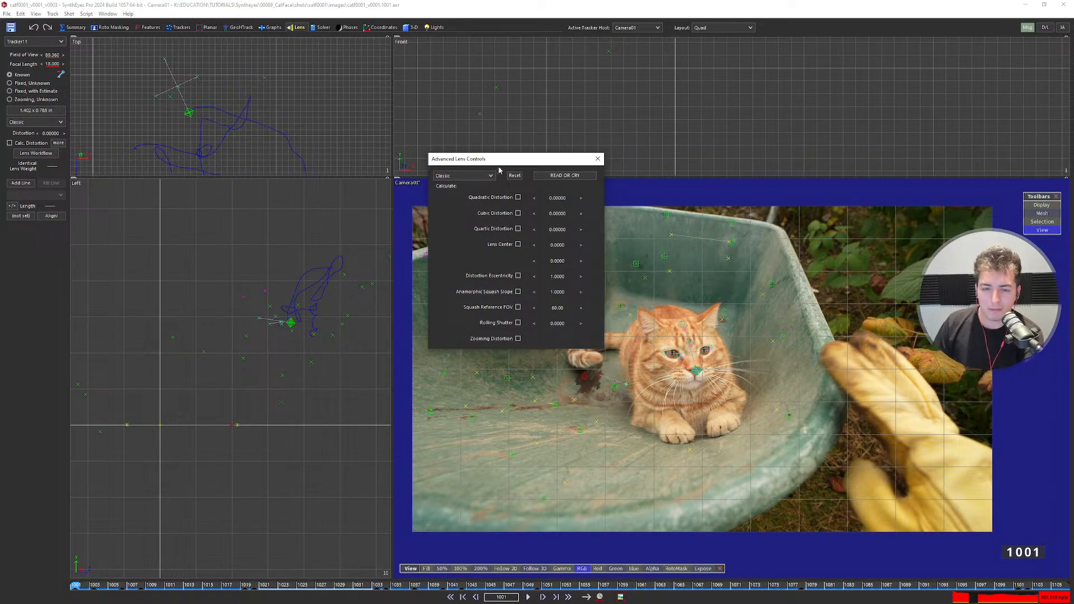
click(480, 177)
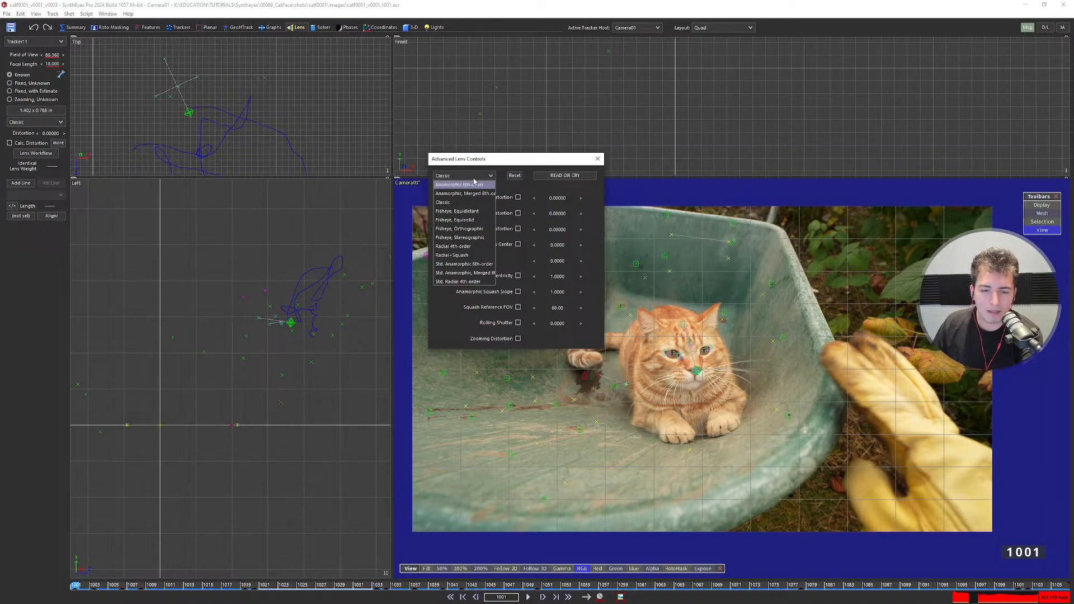
Try the Radial+Squash model, previewing lens centre and vertical scale, then reset both.
click(468, 257)
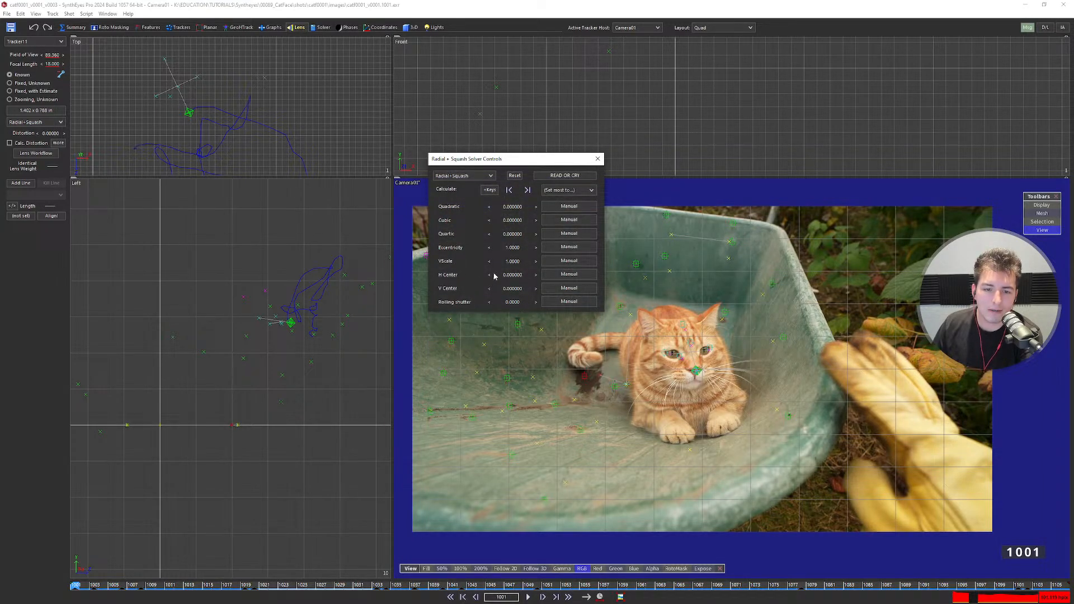
drag(509, 276, 514, 277)
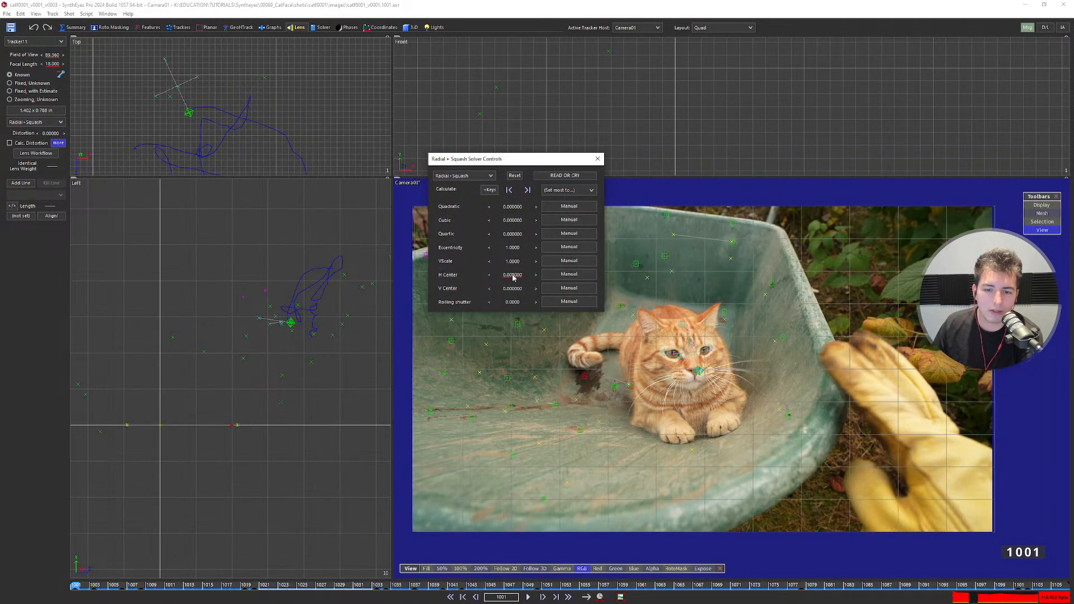
right_click(513, 277)
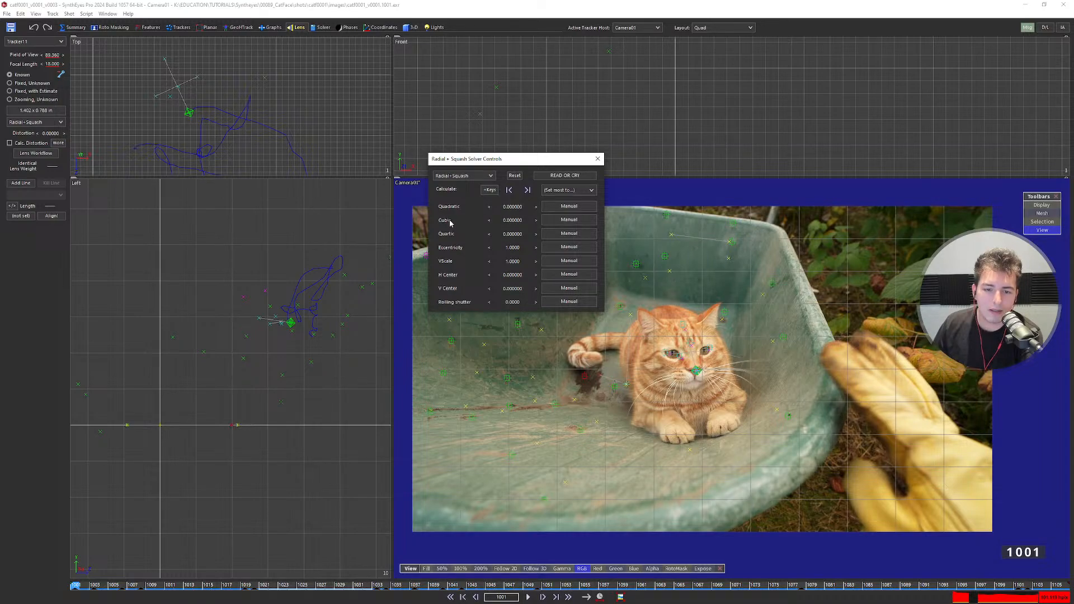
drag(513, 262, 513, 262)
right_click(512, 262)
Switch the lens model to Radial 4th-order and preview small negative U2 distortion values.
click(472, 175)
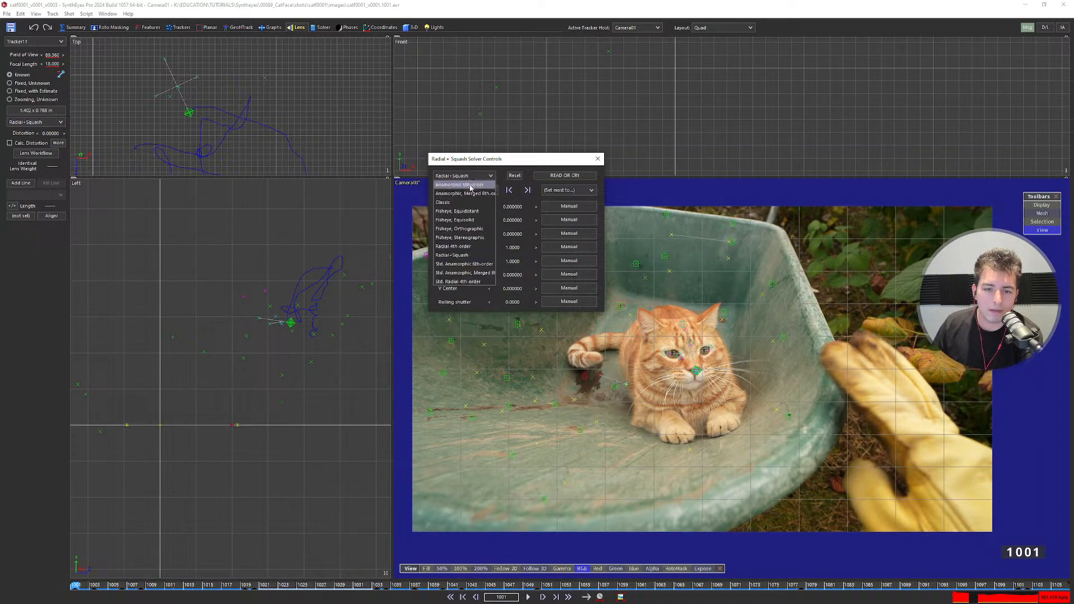
click(466, 246)
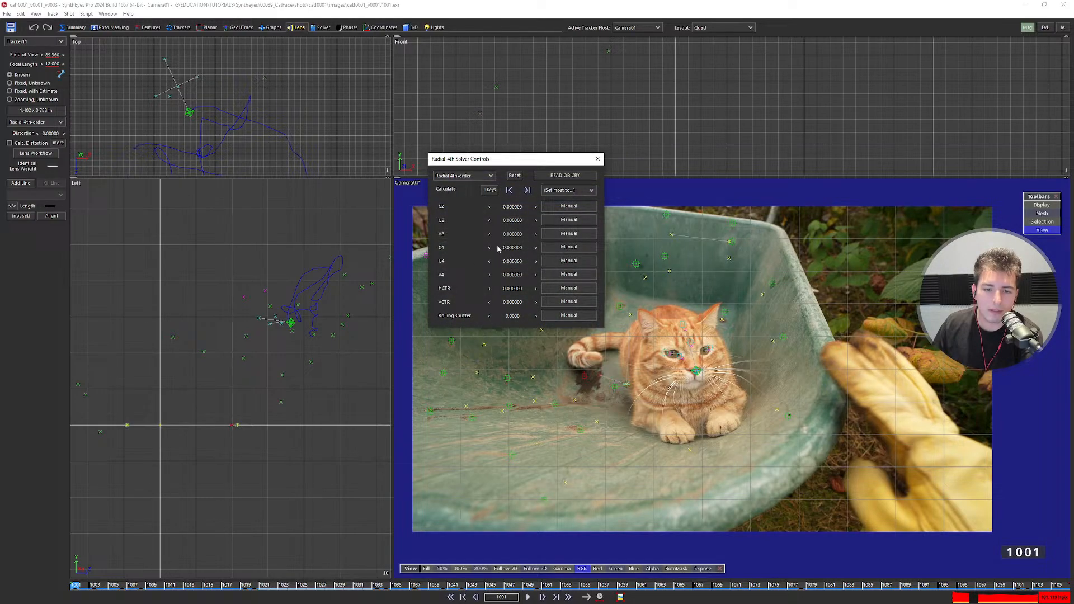
drag(515, 223, 618, 243)
right_click(512, 220)
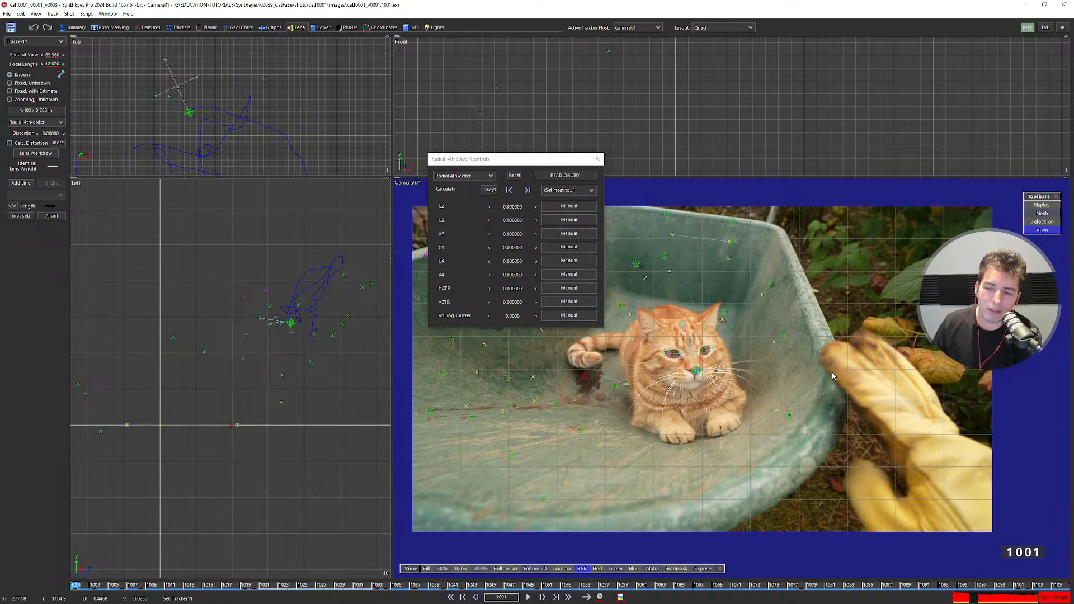
mouse_move(510, 221)
mouse_down()
mouse_move(522, 220)
mouse_move(479, 230)
mouse_move(518, 226)
mouse_move(511, 210)
mouse_move(497, 211)
mouse_move(511, 211)
mouse_up()
Set the C2 distortion coefficient's solve mode to Calculate.
click(554, 207)
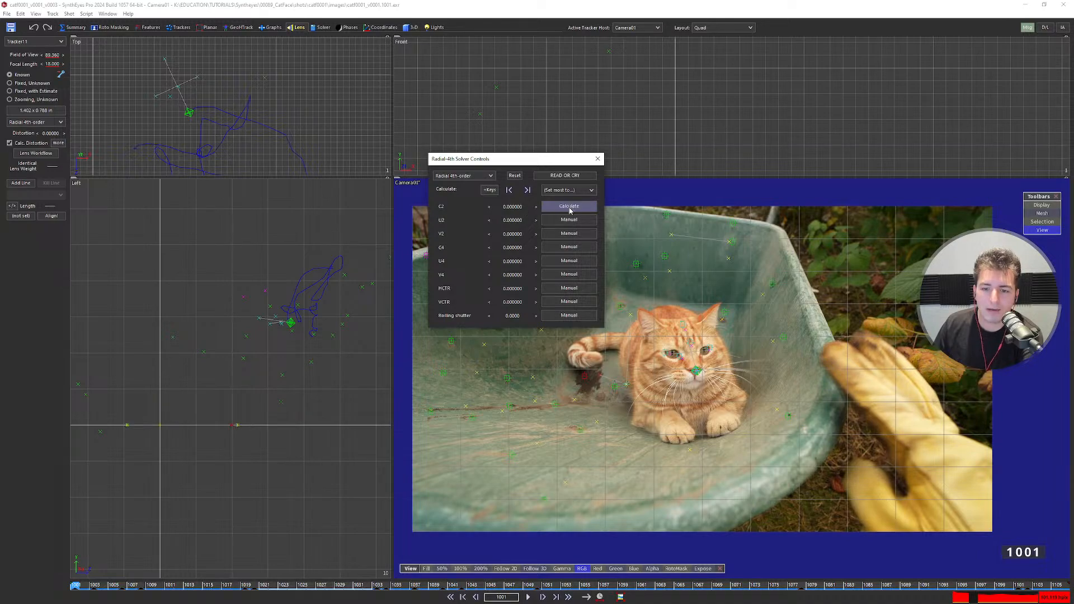
click(567, 211)
click(571, 211)
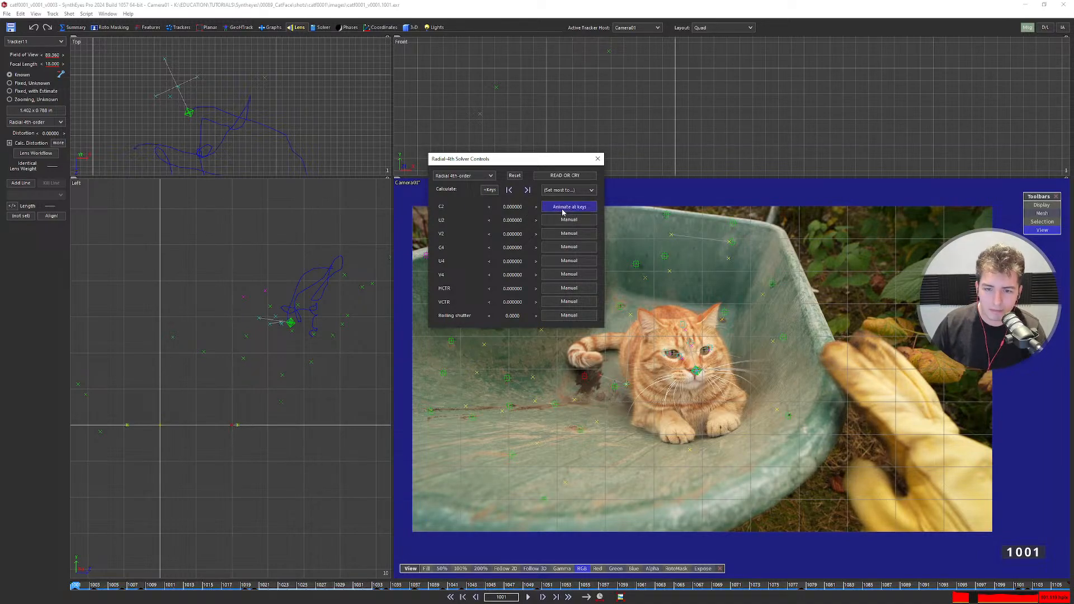
click(569, 212)
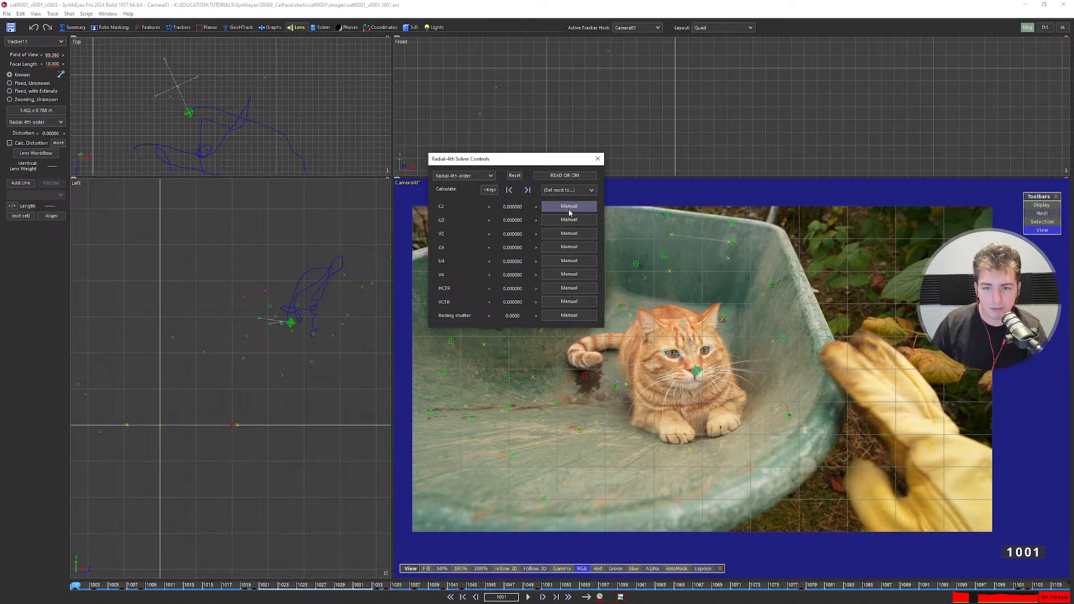
click(569, 212)
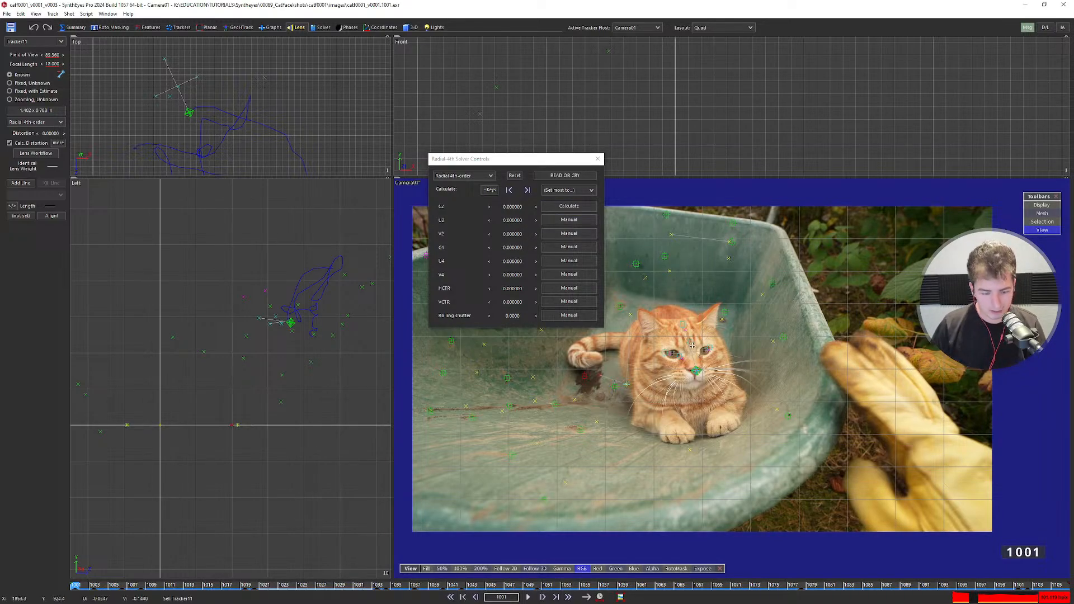
Solve the scene with calculated lens distortion using F9.
key(F9)
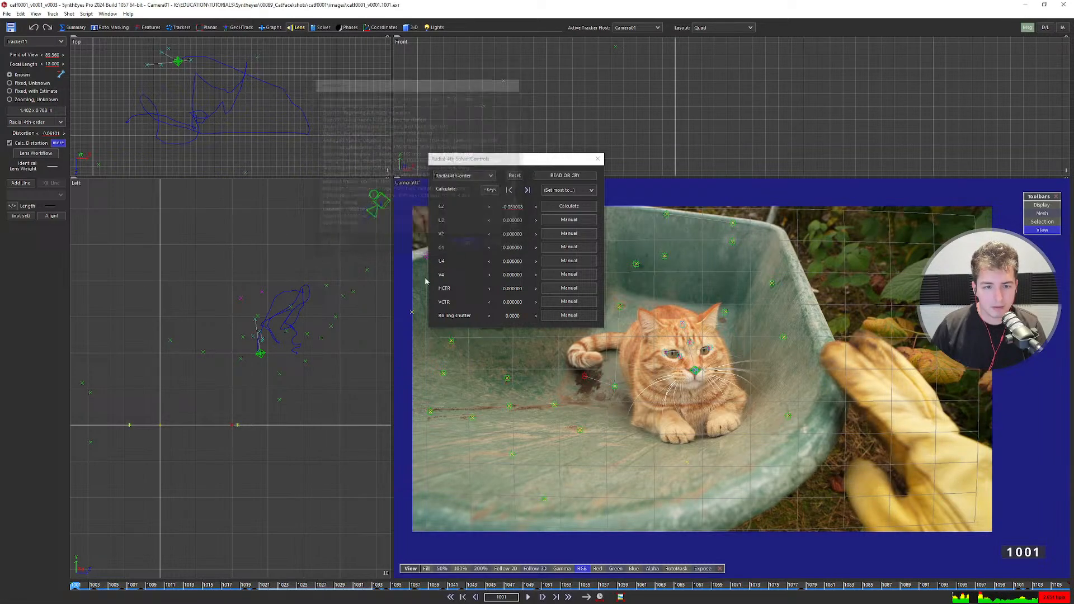
scroll(261, 351, up, 5)
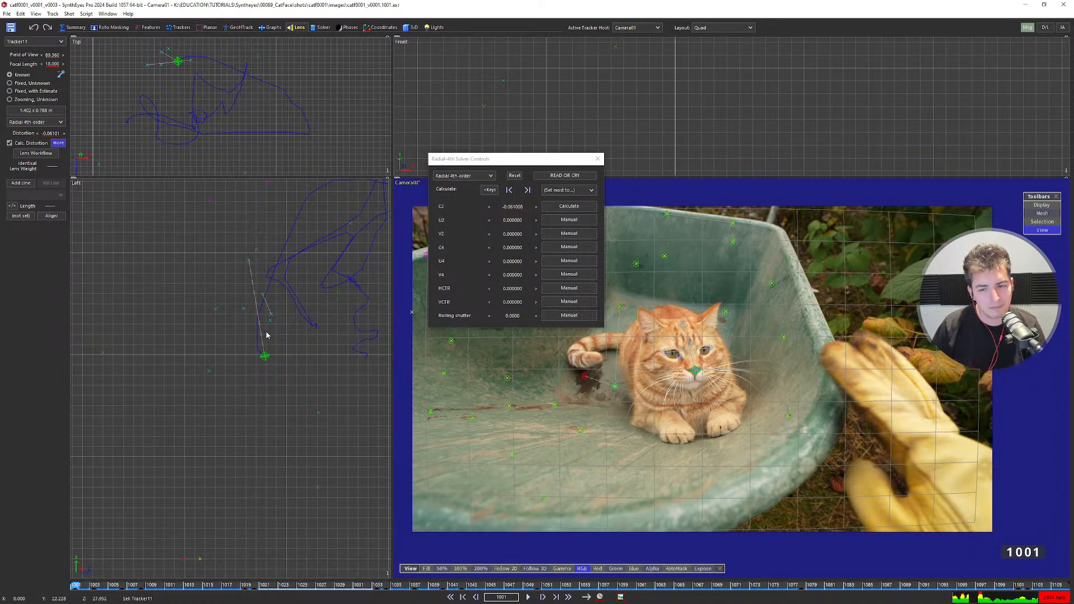
scroll(269, 334, up, 2)
scroll(272, 338, down, 5)
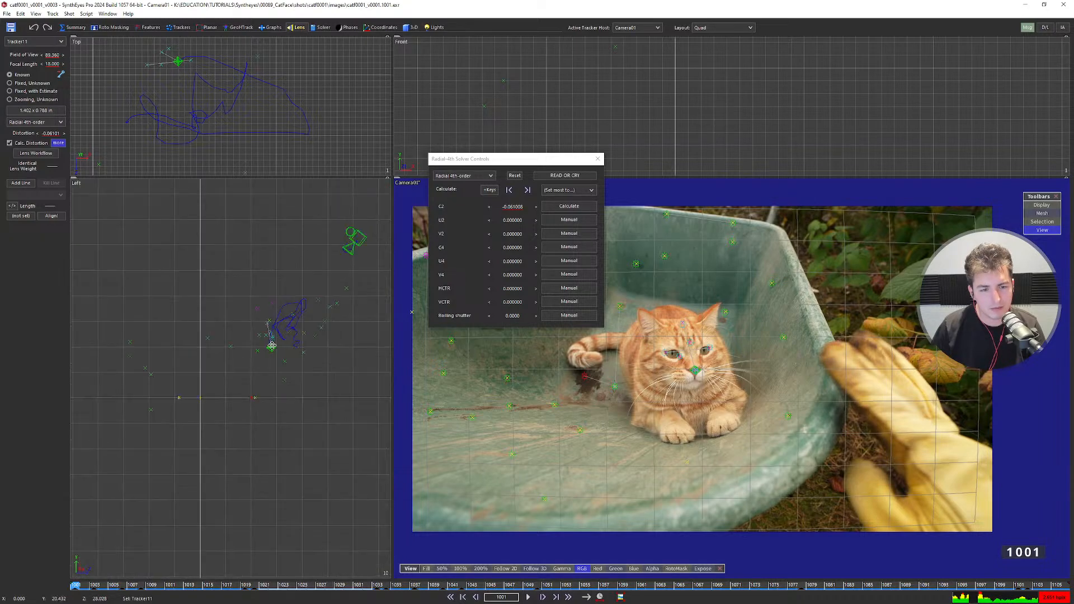
scroll(272, 342, up, 3)
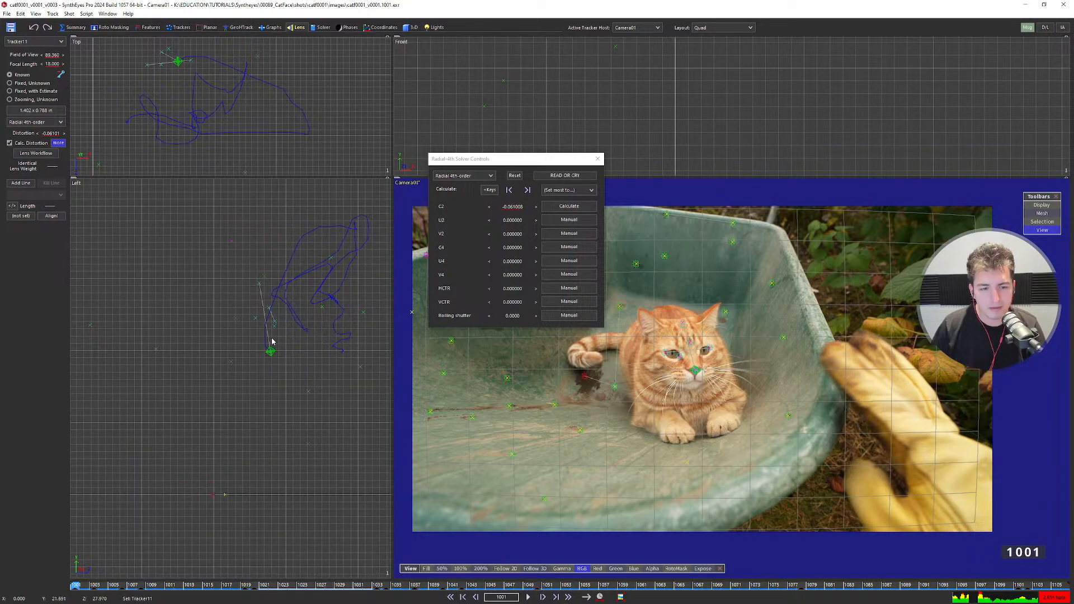
scroll(271, 331, down, 3)
Rerun the solve three times to refine C2 to about -0.061, then close the lens window.
key(shift+g)
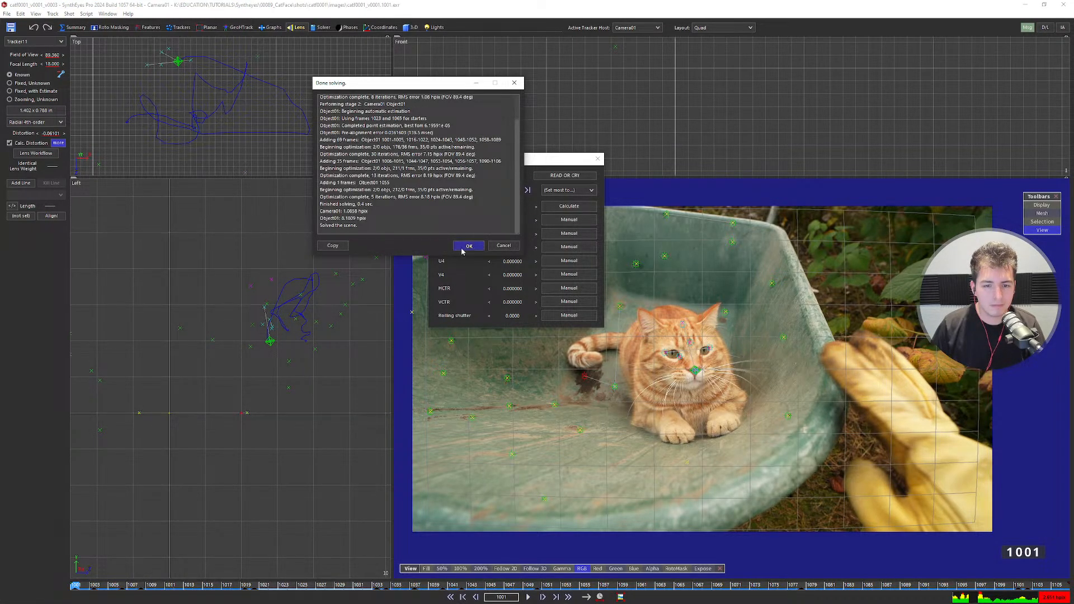
click(461, 248)
key(shift+g)
click(465, 246)
key(shift+g)
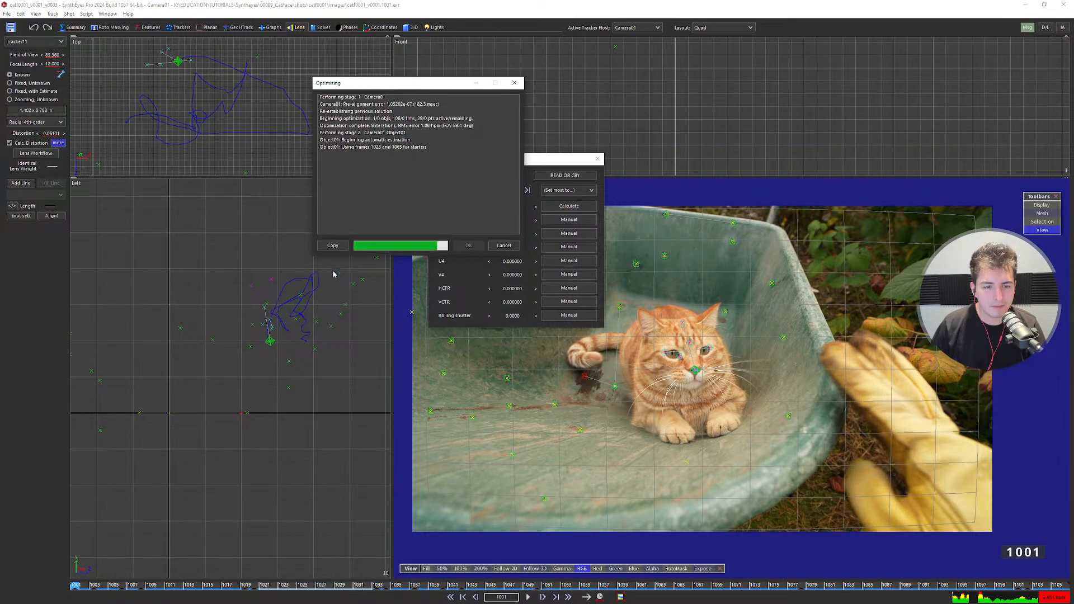
click(468, 245)
click(598, 159)
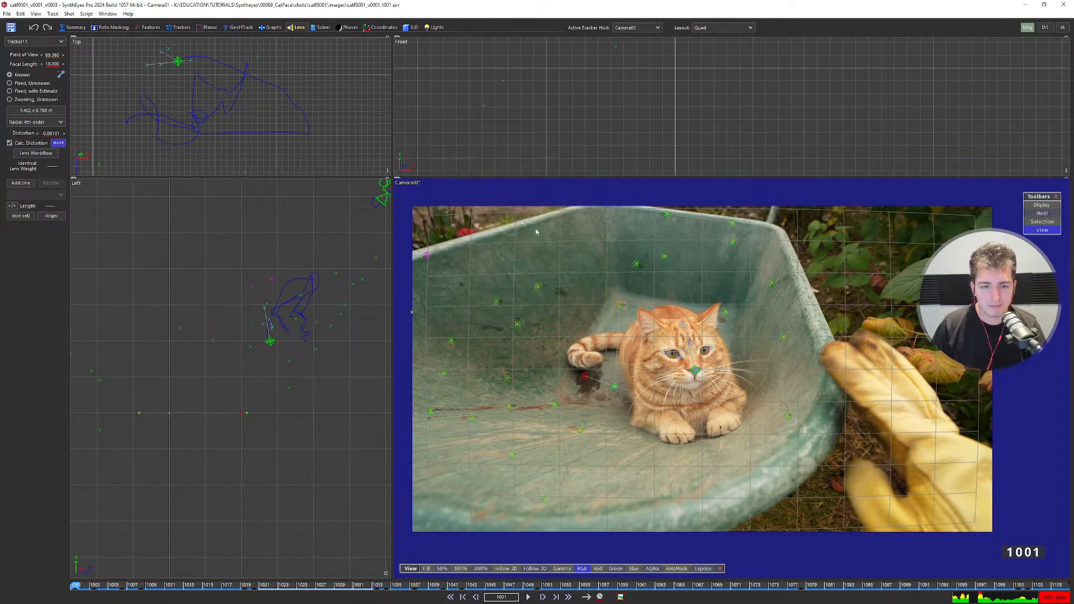
Review the solve in camera-only and perspective views with playback, then return to Quad.
key(1)
key(2)
key(space)
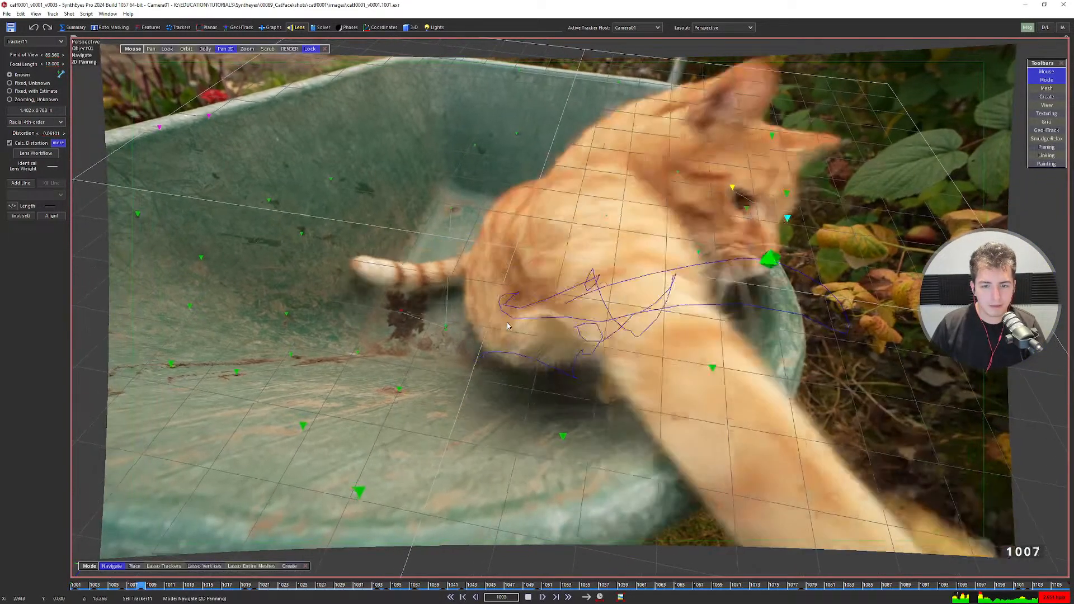
key(space)
scroll(639, 309, up, 5)
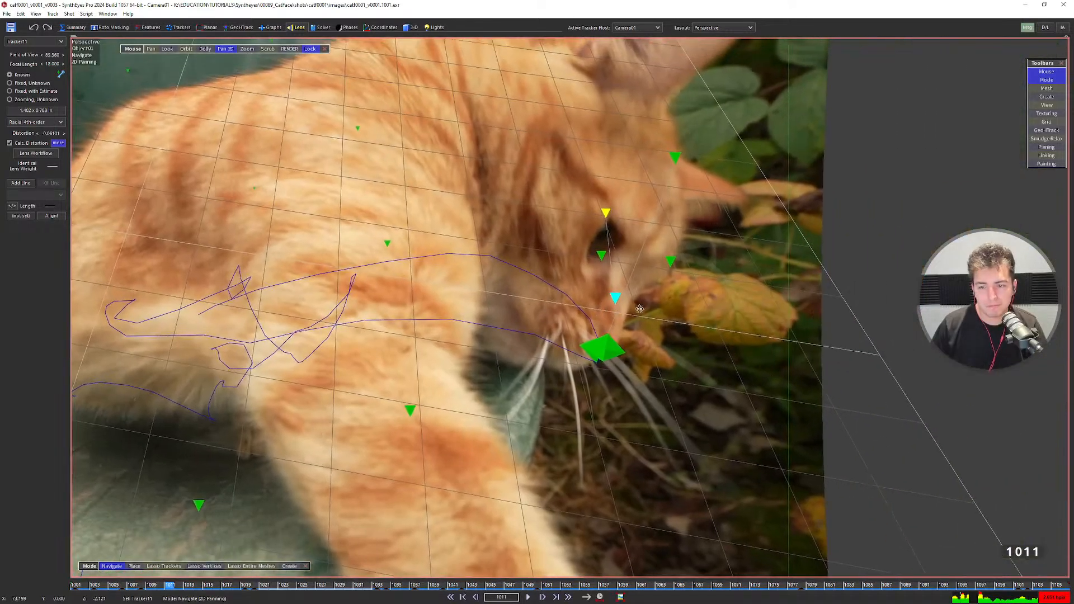
middle_drag(640, 308, 620, 309)
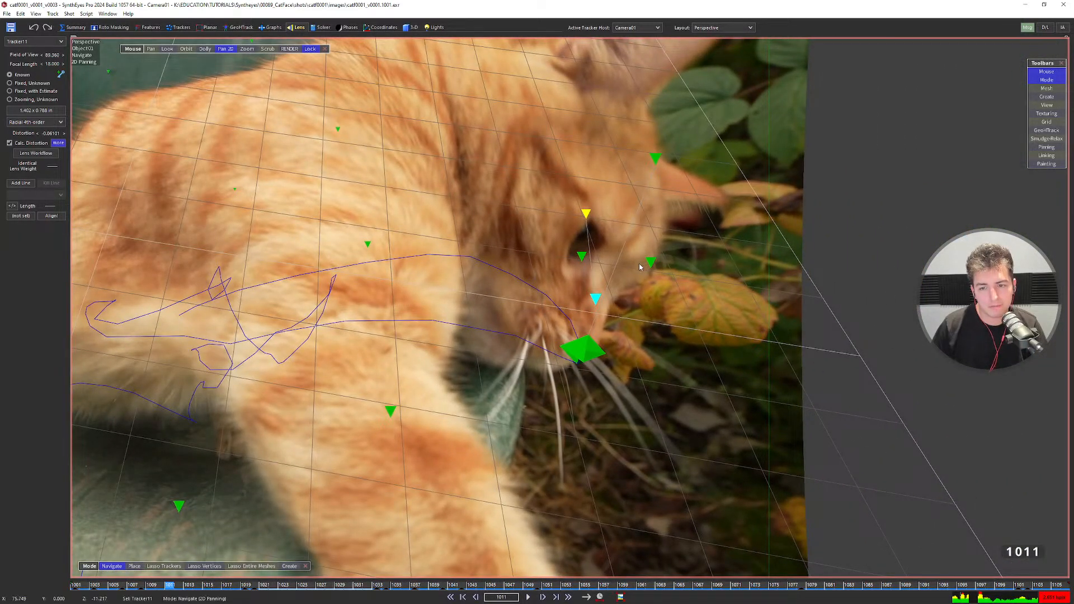
key(1)
scroll(846, 263, up, 3)
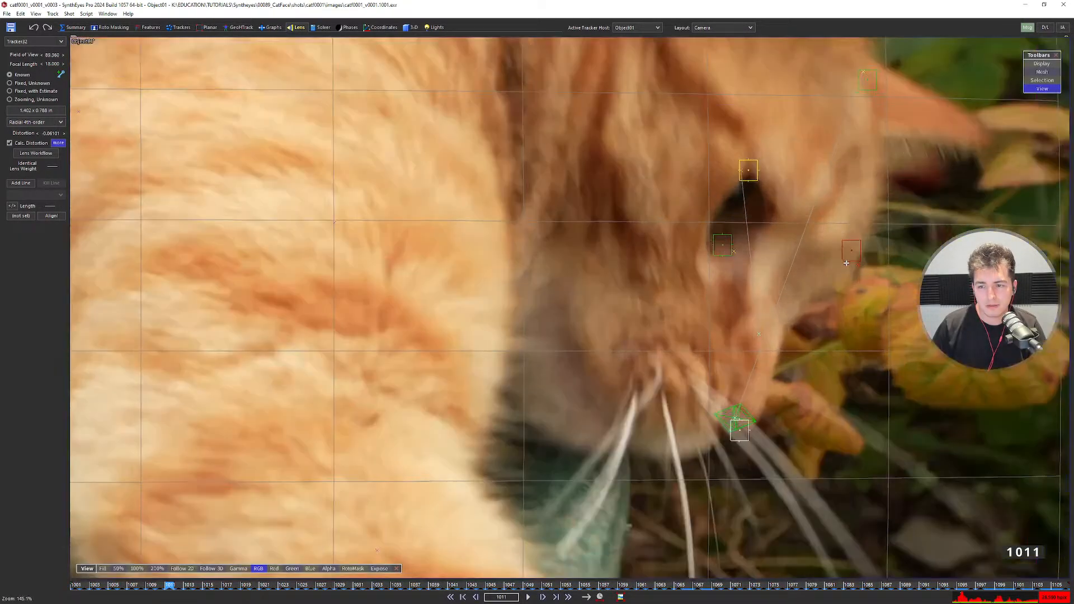
middle_drag(846, 263, 762, 274)
key(2)
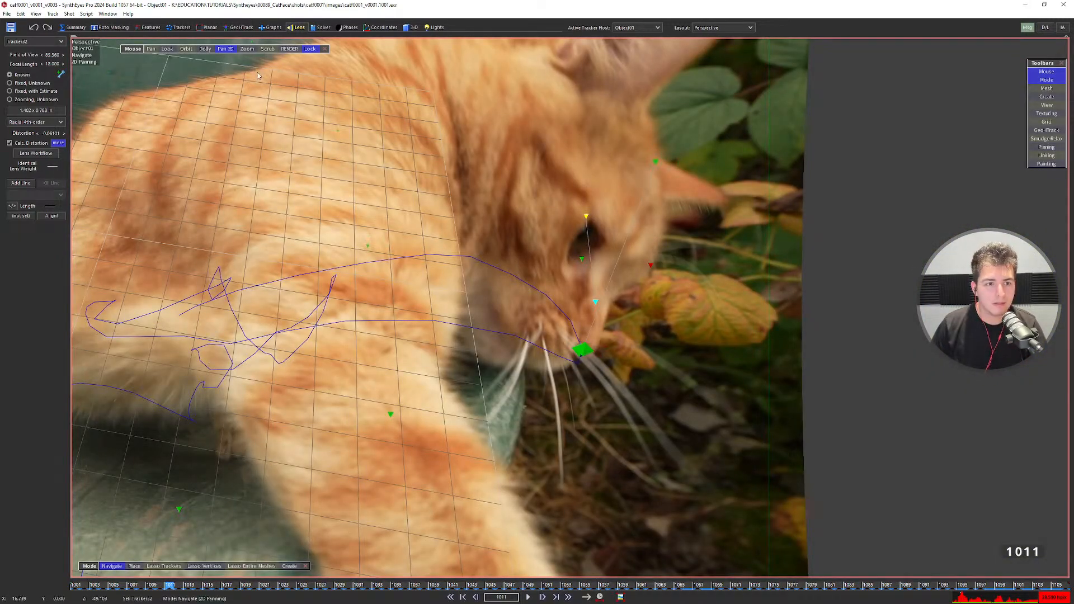
key(3)
Step through frames 1002–1012 checking trackers, then show the solver panel.
key(s)
key(s)
key(s)
key(s)
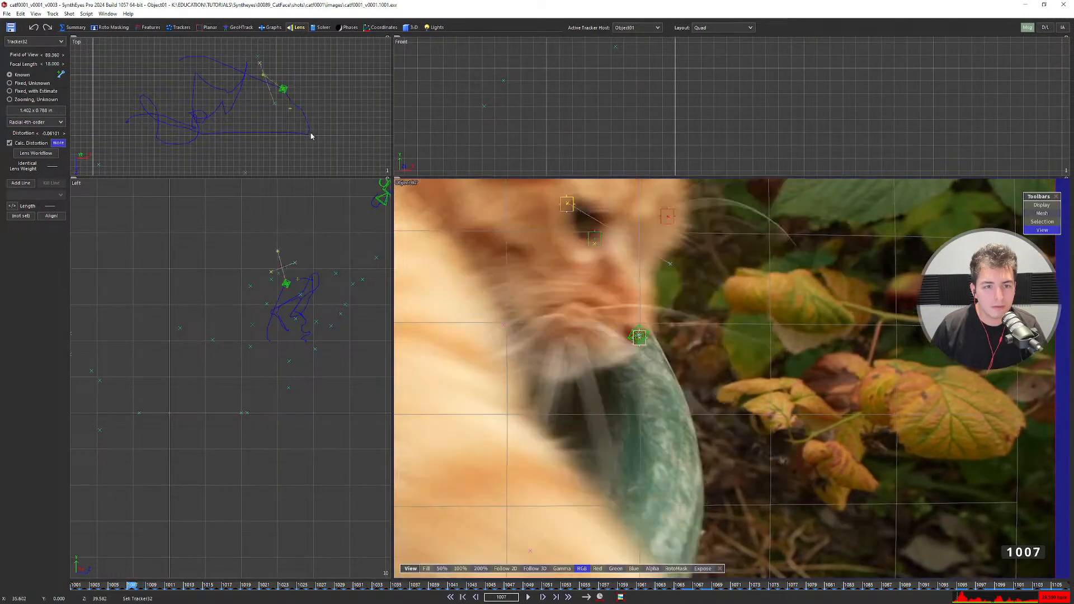
key(s)
key(s)
key(d)
key(d)
key(d)
key(d)
scroll(696, 330, down, 5)
key(s)
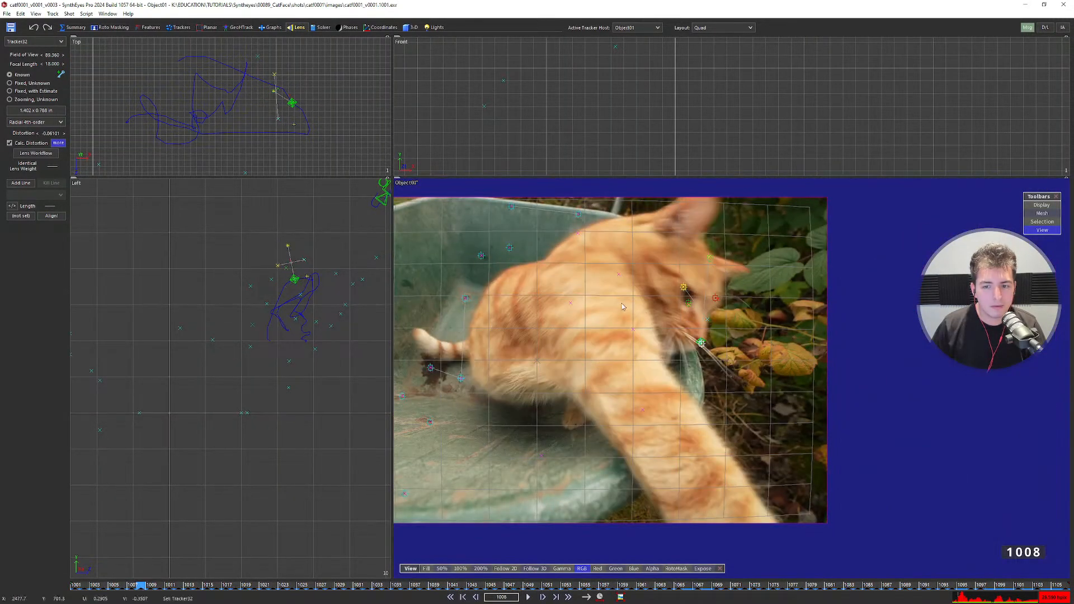
key(s)
key(s)
key(s)
key(s)
key(s)
key(s)
key(d)
key(d)
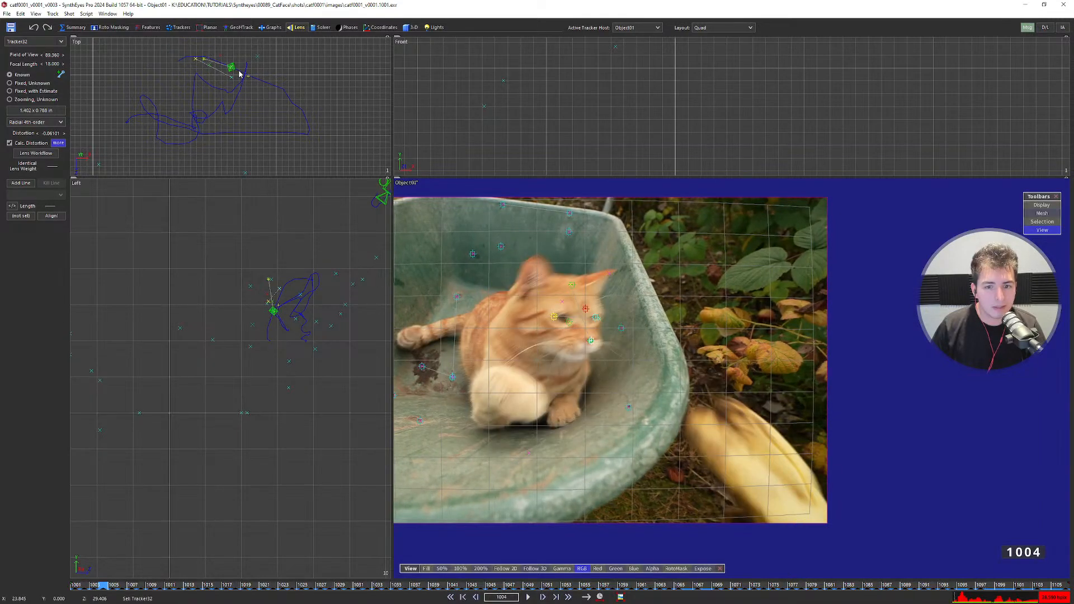
key(d)
key(d)
key(d)
key(d)
key(s)
key(s)
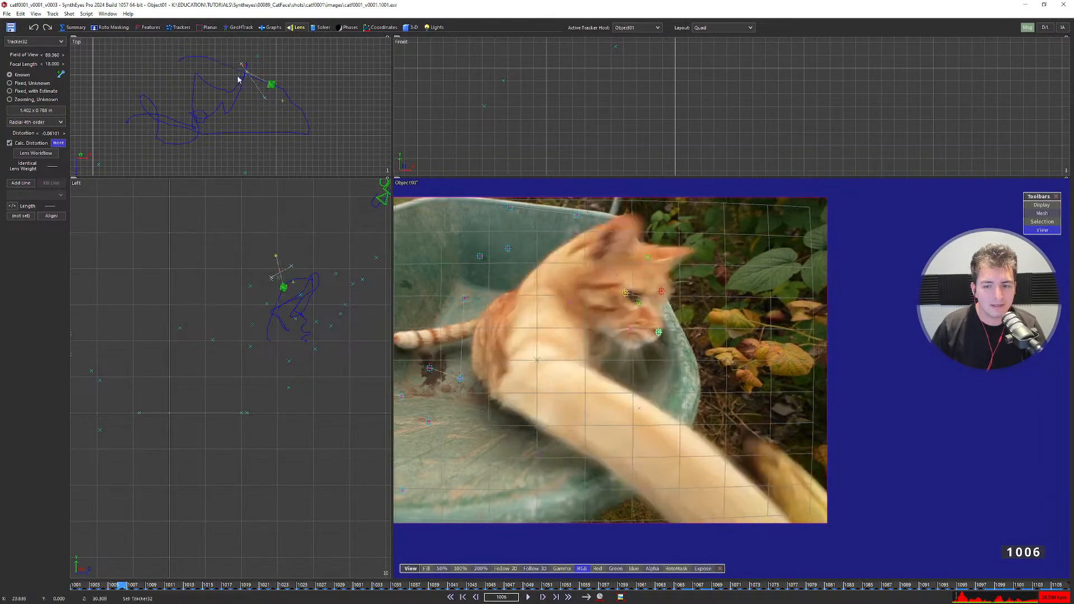
key(d)
key(s)
key(s)
key(d)
key(d)
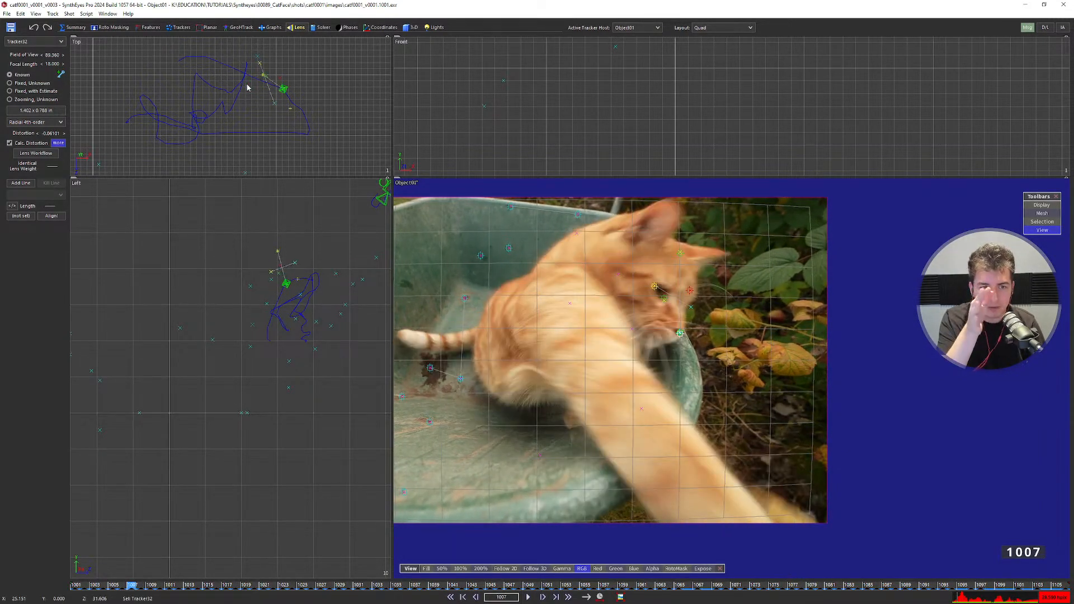
key(d)
key(d)
key(d)
key(d)
key(d)
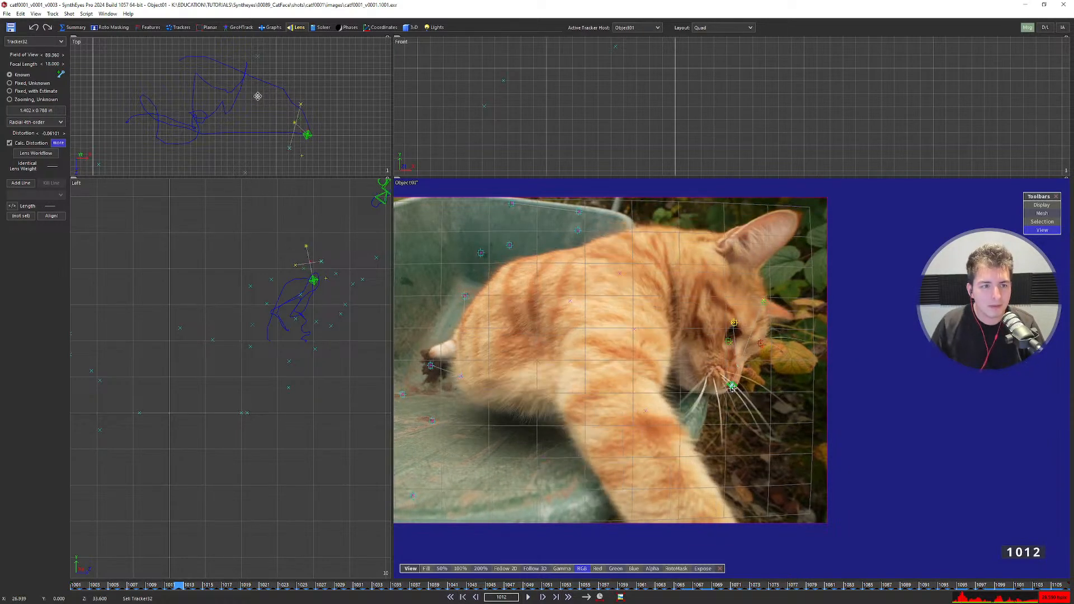
click(321, 27)
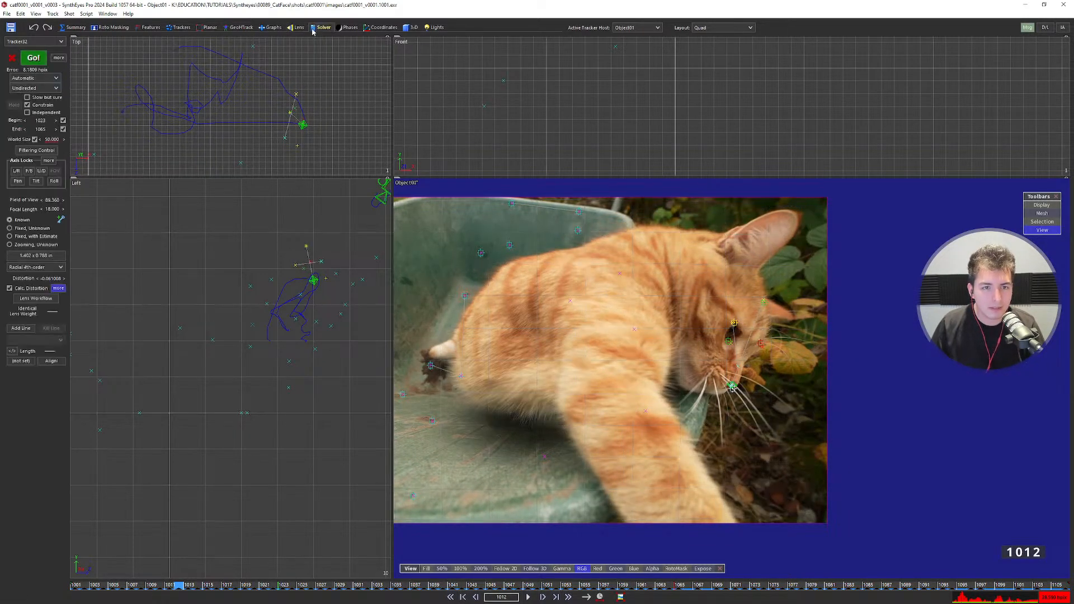
Re-solve Object01 with the solver mode set to Refine.
click(44, 78)
click(31, 94)
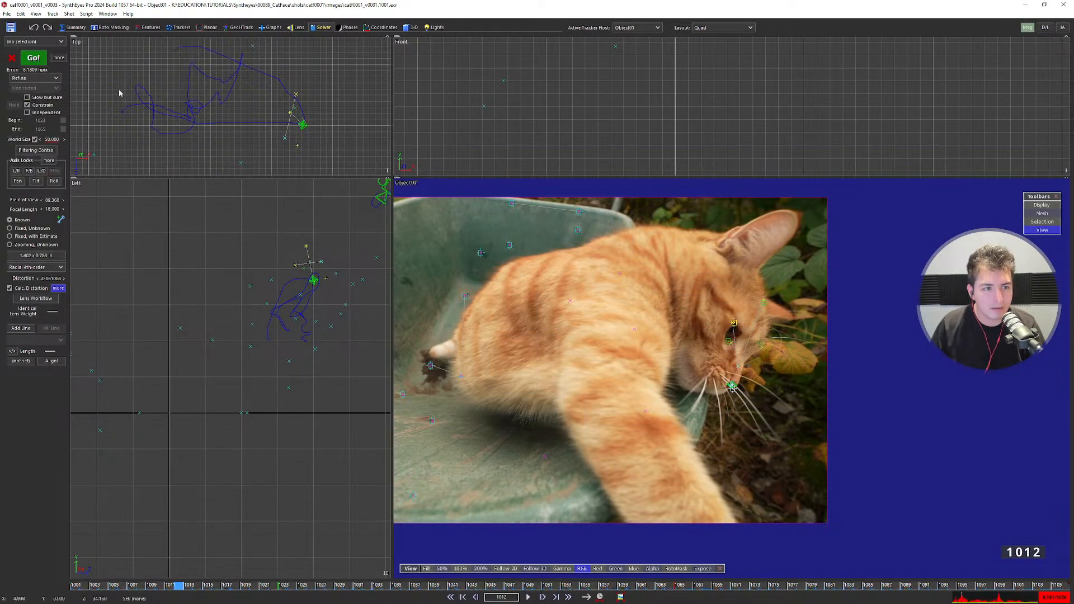
click(34, 57)
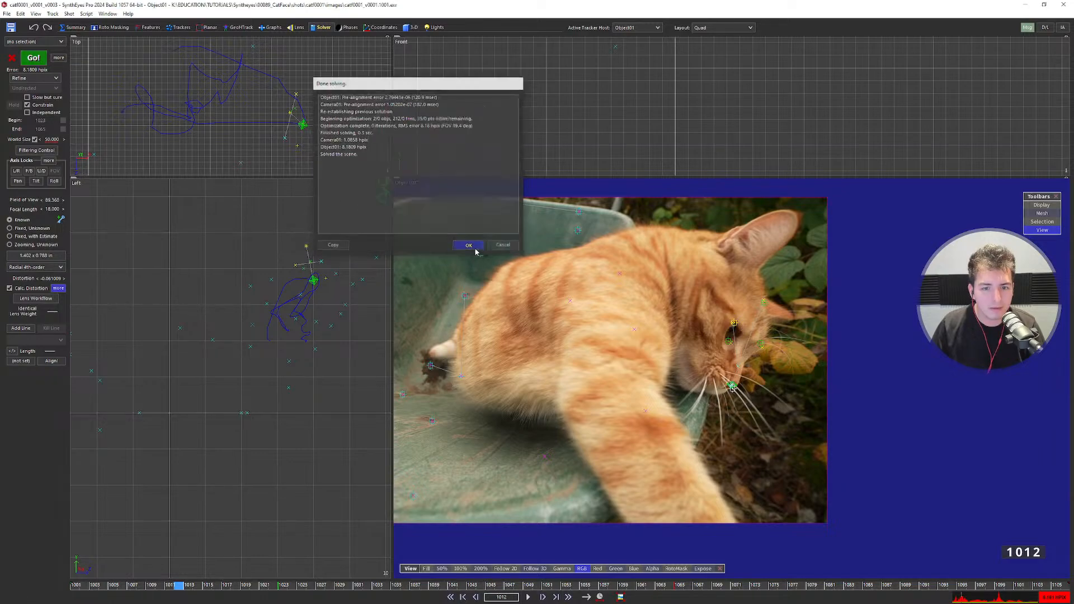
click(469, 245)
Set the solver mode back to Automatic and solve again.
click(34, 78)
click(30, 87)
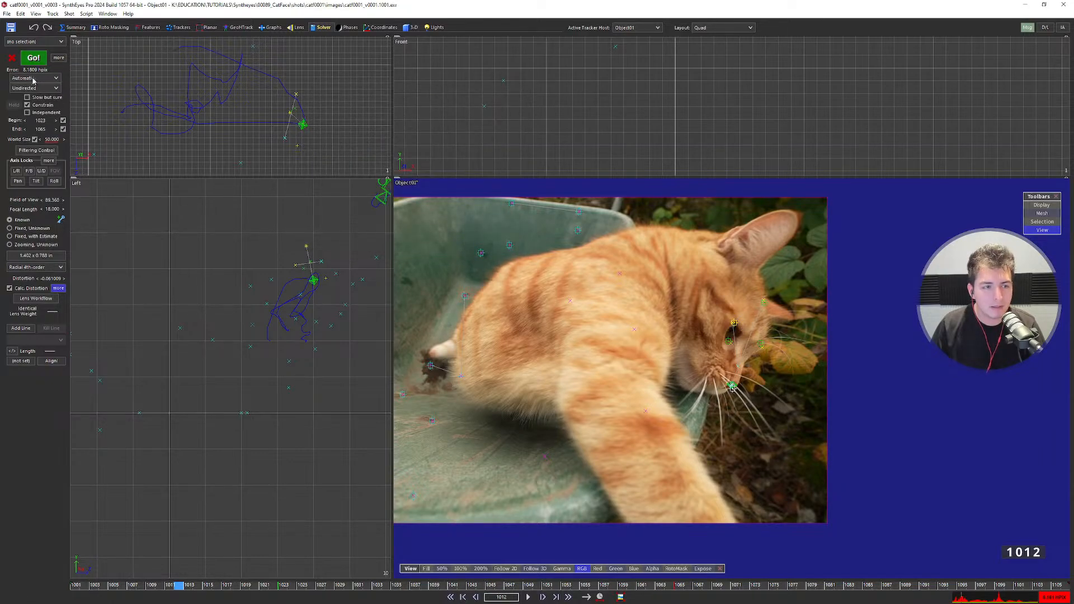
click(33, 58)
click(469, 245)
Scrub the timeline to review frames 1023 through 1065.
key(Right)
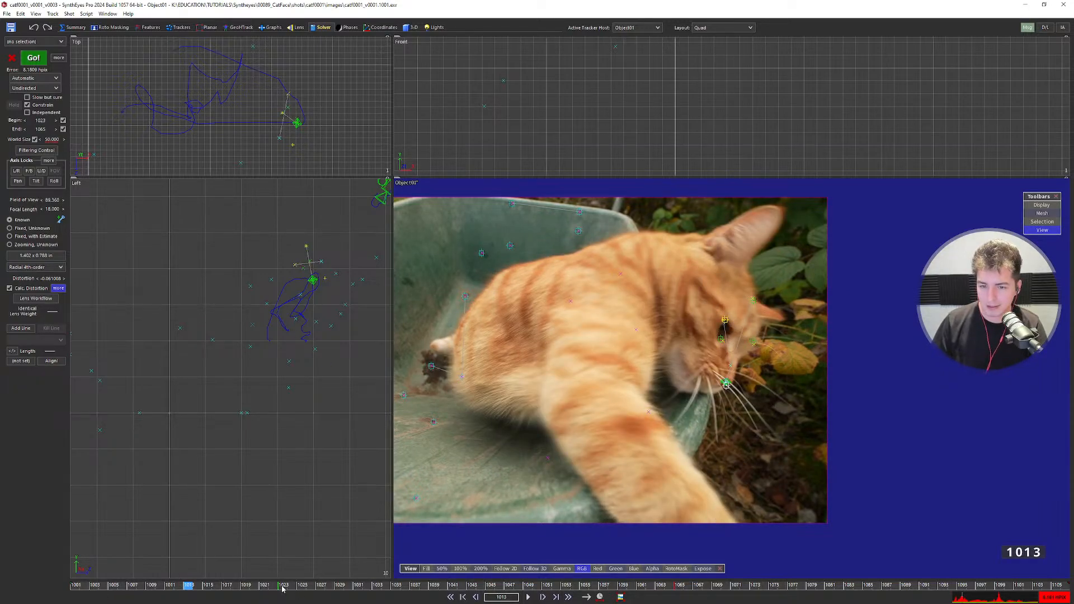
click(282, 585)
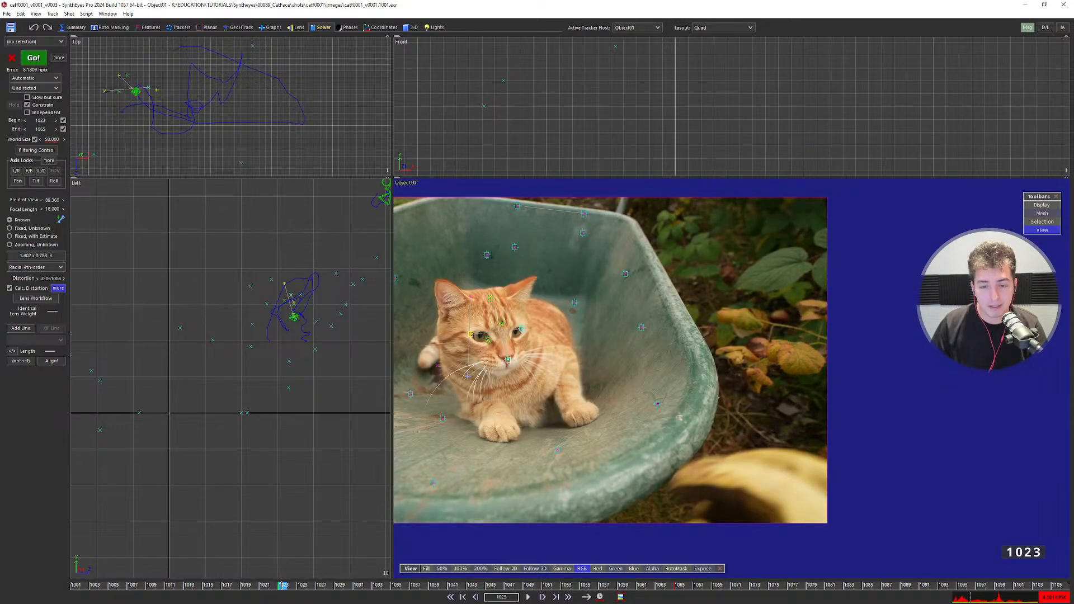
drag(283, 585, 667, 596)
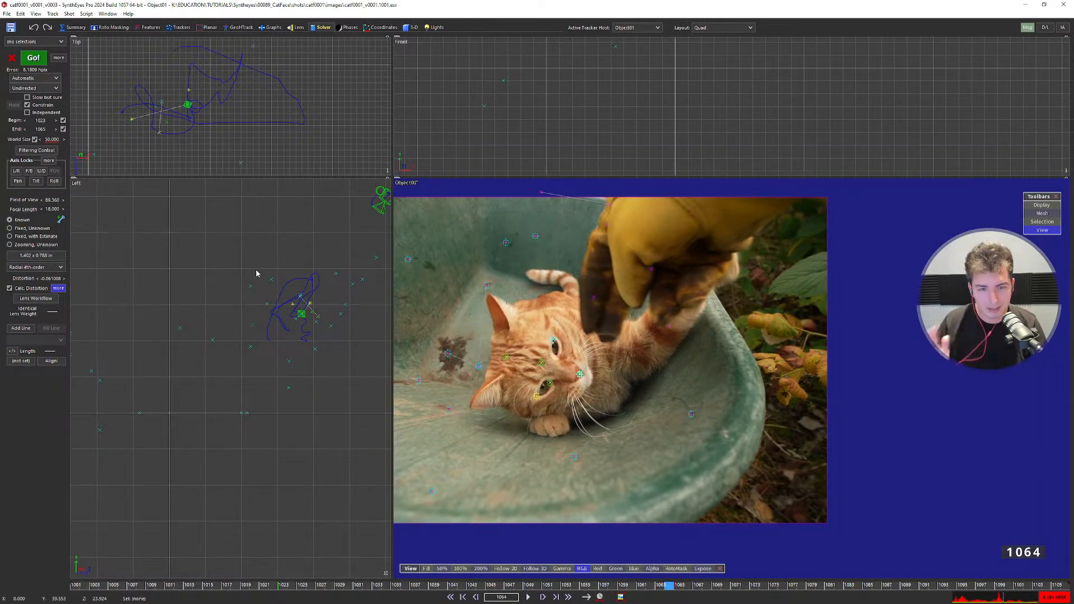
drag(289, 585, 623, 591)
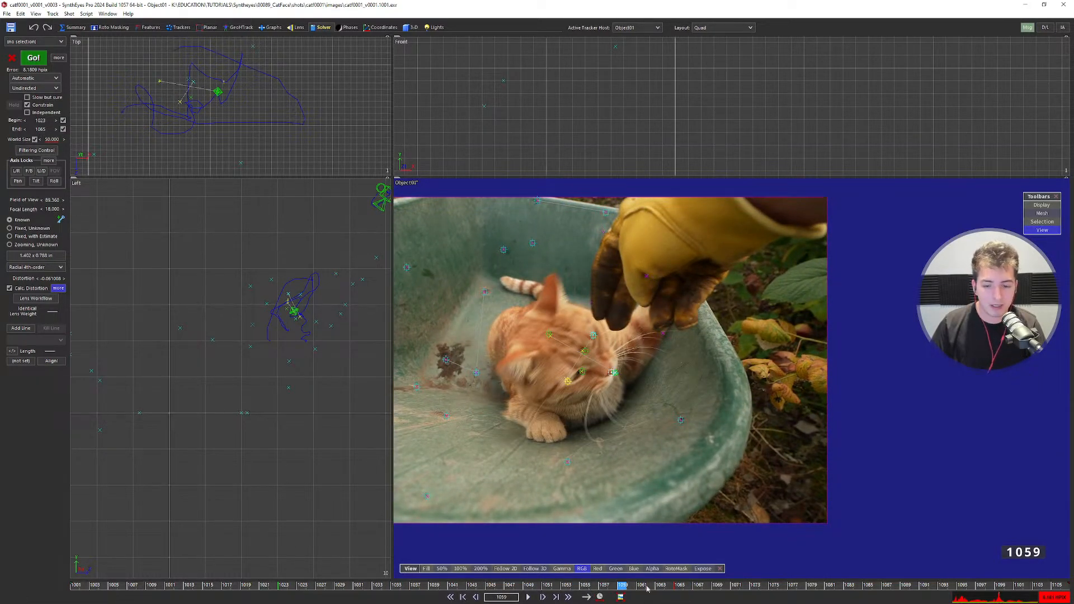
Narrow the solve range to frames 1024–1064, re-solving after each change.
click(57, 120)
key(F9)
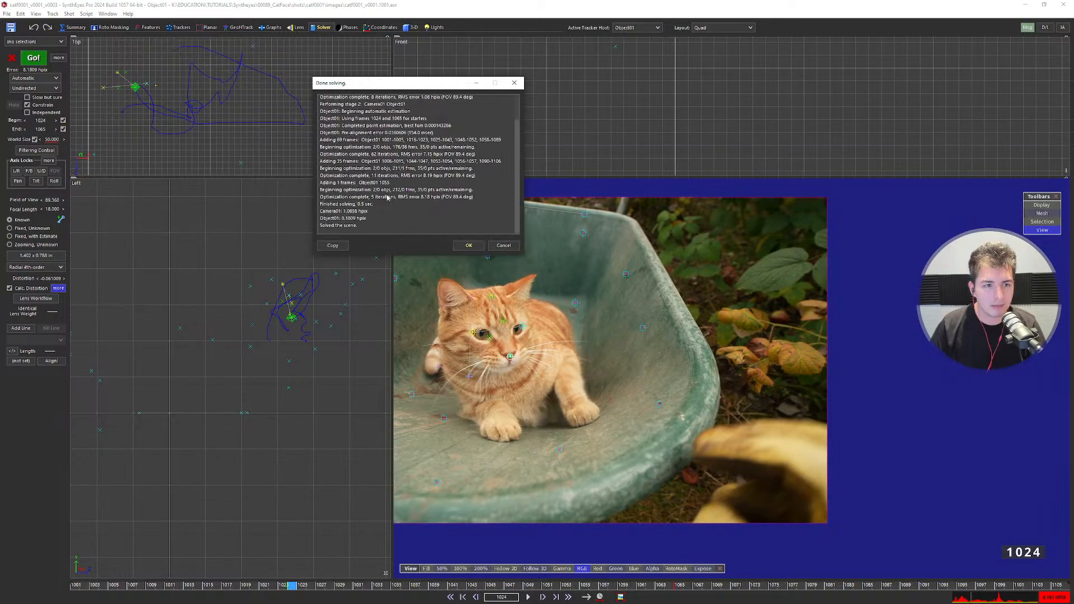
click(469, 245)
click(26, 130)
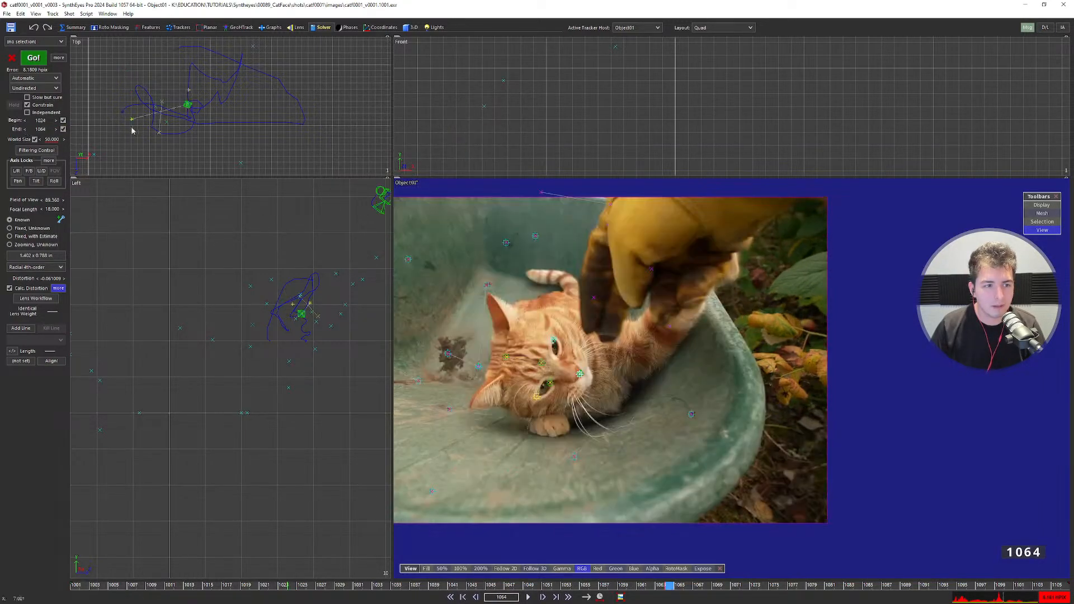
key(F9)
click(470, 246)
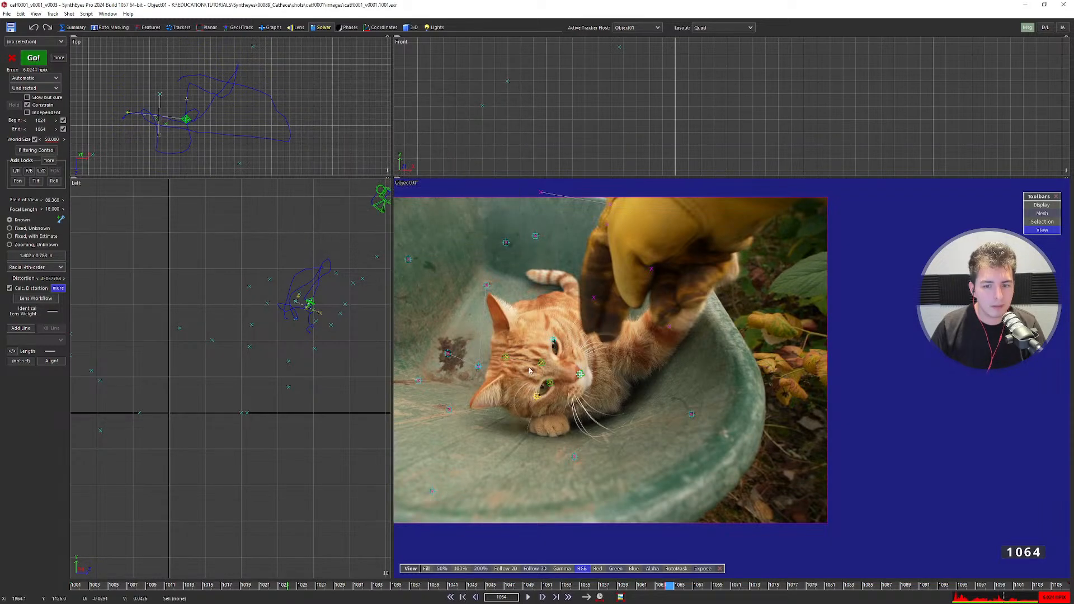
Select Tracker32 and step through frames around 1055 inspecting its track.
key(space)
key(d)
key(d)
key(d)
key(d)
key(d)
key(d)
key(d)
key(d)
key(d)
key(d)
key(d)
key(d)
key(d)
key(d)
key(d)
key(d)
key(d)
key(d)
key(d)
key(d)
scroll(313, 320, up, 7)
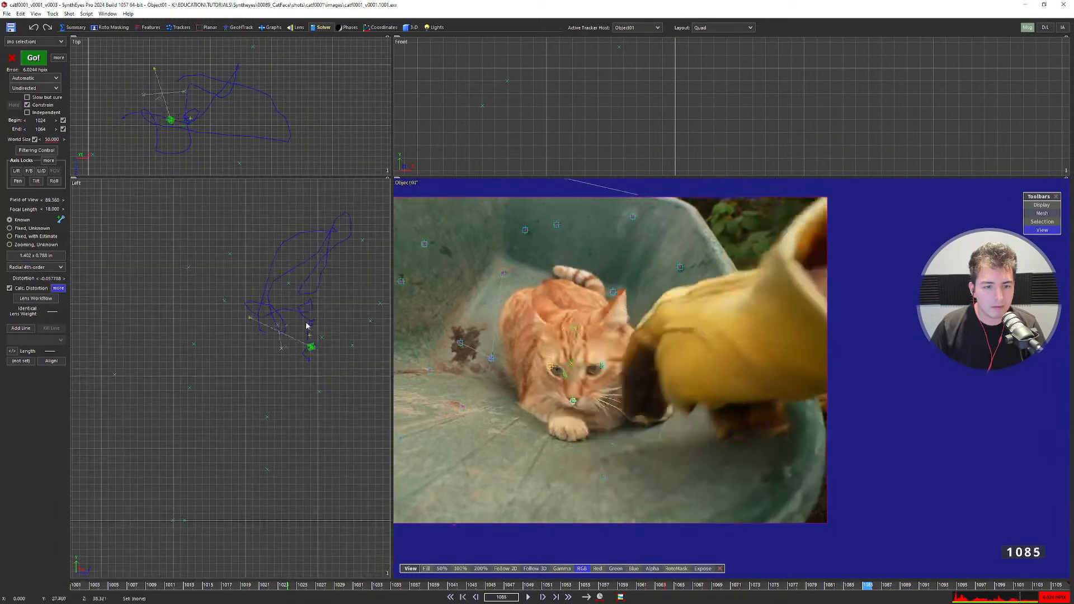
key(s)
key(s)
key(s)
key(s)
key(s)
key(s)
key(s)
key(s)
key(s)
key(s)
key(s)
key(s)
key(s)
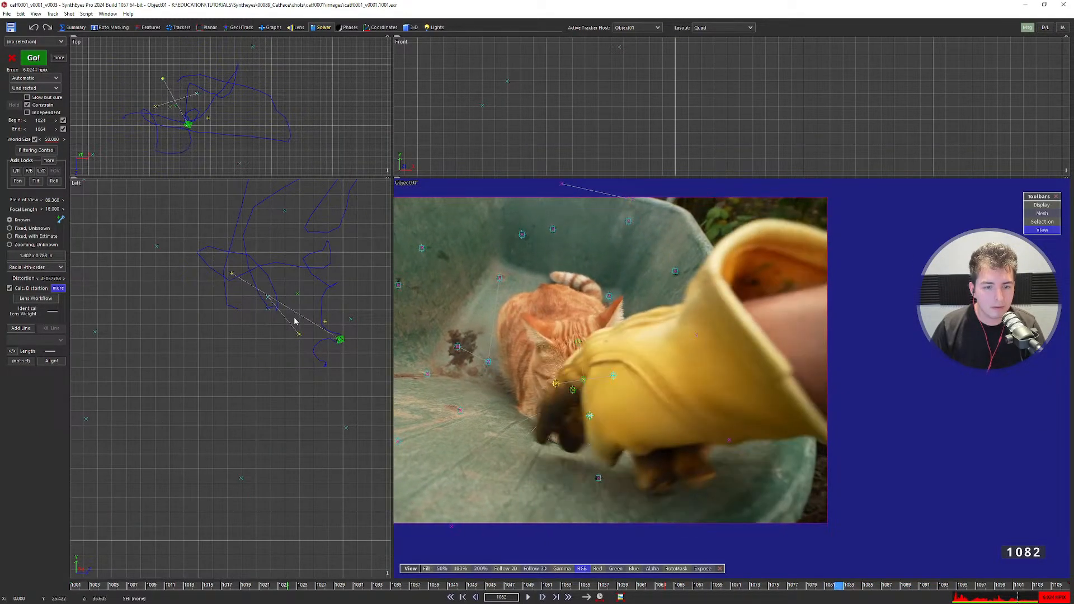
click(274, 284)
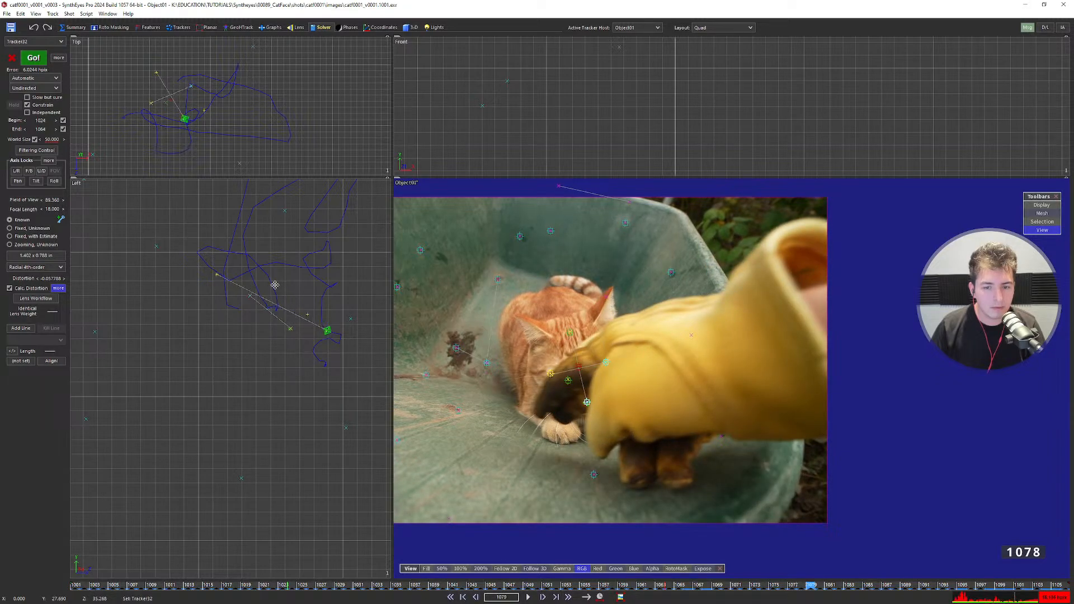
key(d)
key(d)
key(d)
key(d)
key(d)
key(d)
key(d)
key(d)
key(d)
key(d)
key(d)
key(d)
key(d)
key(d)
key(d)
key(s)
key(s)
key(s)
key(s)
key(s)
key(s)
key(s)
key(s)
key(s)
key(s)
key(s)
key(s)
key(s)
key(s)
key(s)
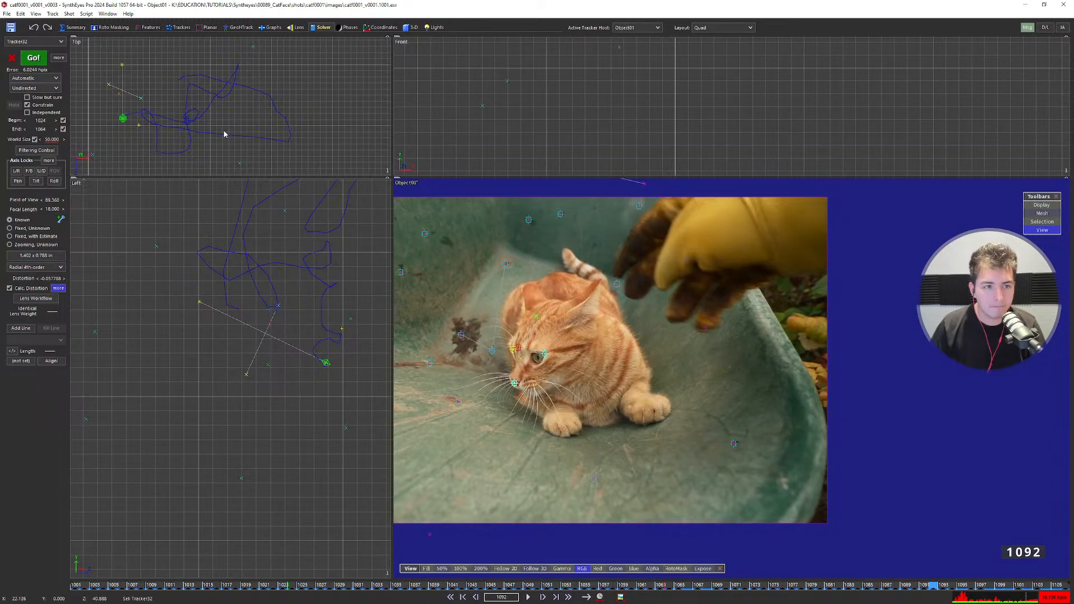
scroll(222, 108, up, 5)
key(s)
key(s)
key(s)
key(s)
key(s)
key(s)
key(s)
key(s)
key(s)
key(s)
key(s)
key(s)
key(s)
key(s)
key(s)
key(s)
key(s)
key(s)
key(s)
key(s)
key(s)
key(s)
key(s)
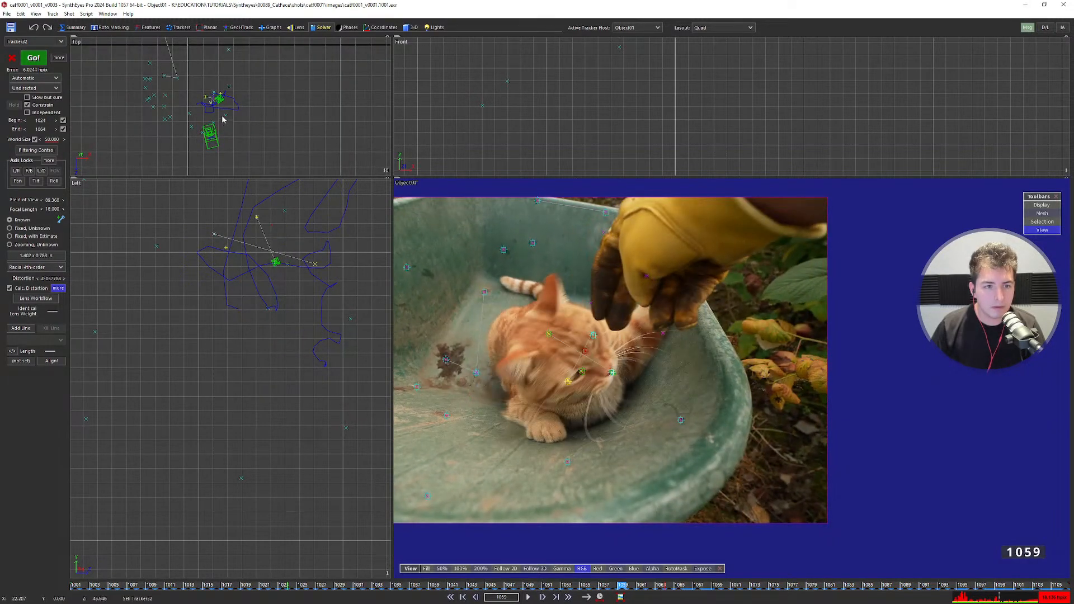
scroll(246, 306, down, 3)
key(s)
key(s)
scroll(247, 306, up, 3)
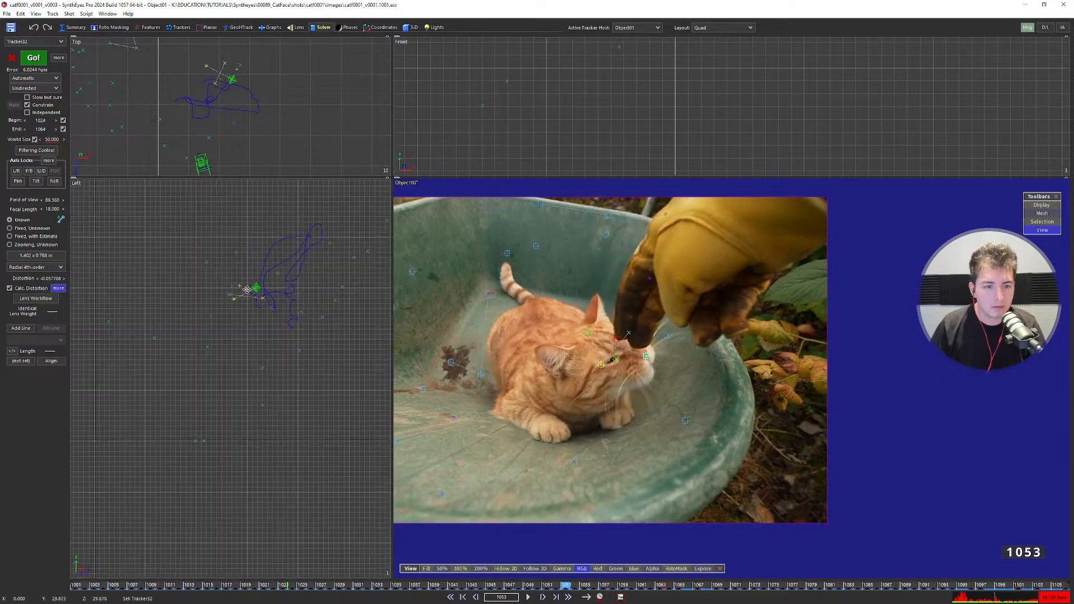
key(s)
key(s)
key(d)
Select Tracker28 and step through frames 1053–1078 checking it.
key(d)
click(601, 364)
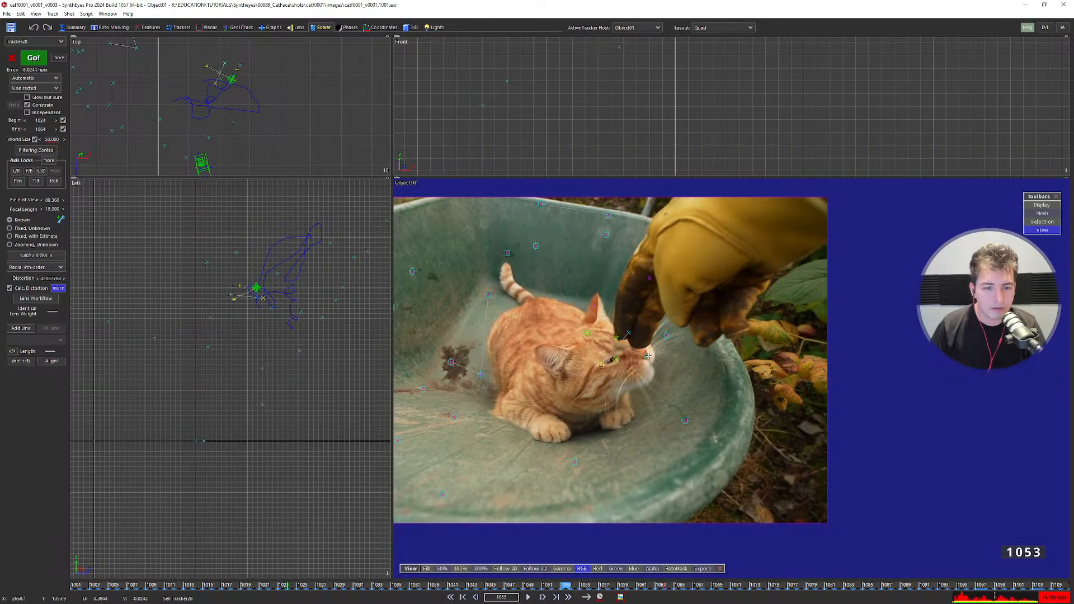
key(d)
key(d)
scroll(261, 292, up, 3)
key(d)
key(d)
key(d)
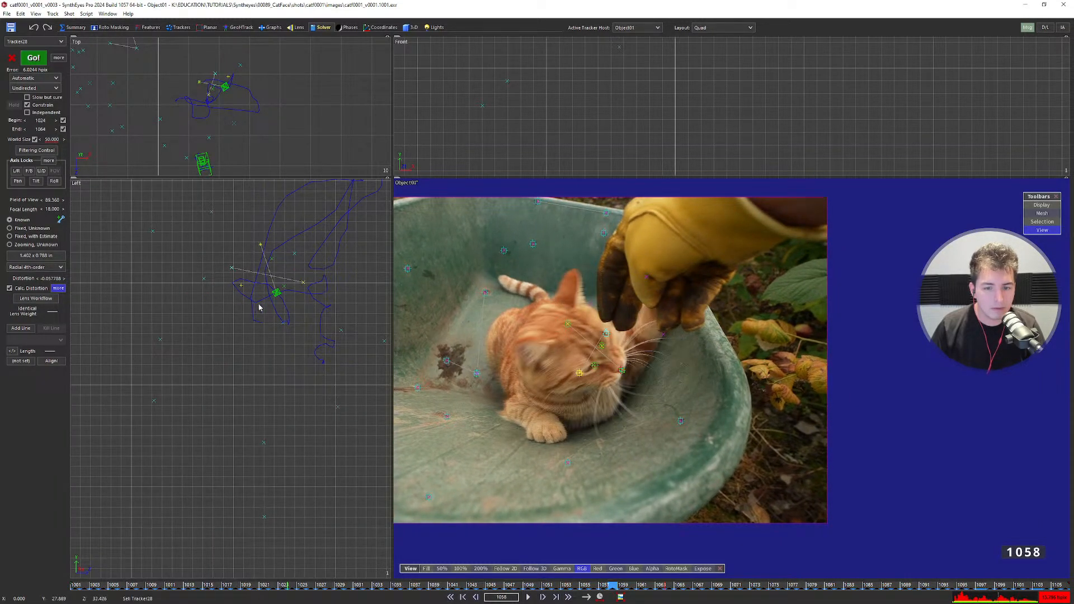
key(s)
key(s)
key(s)
key(s)
key(s)
key(d)
key(d)
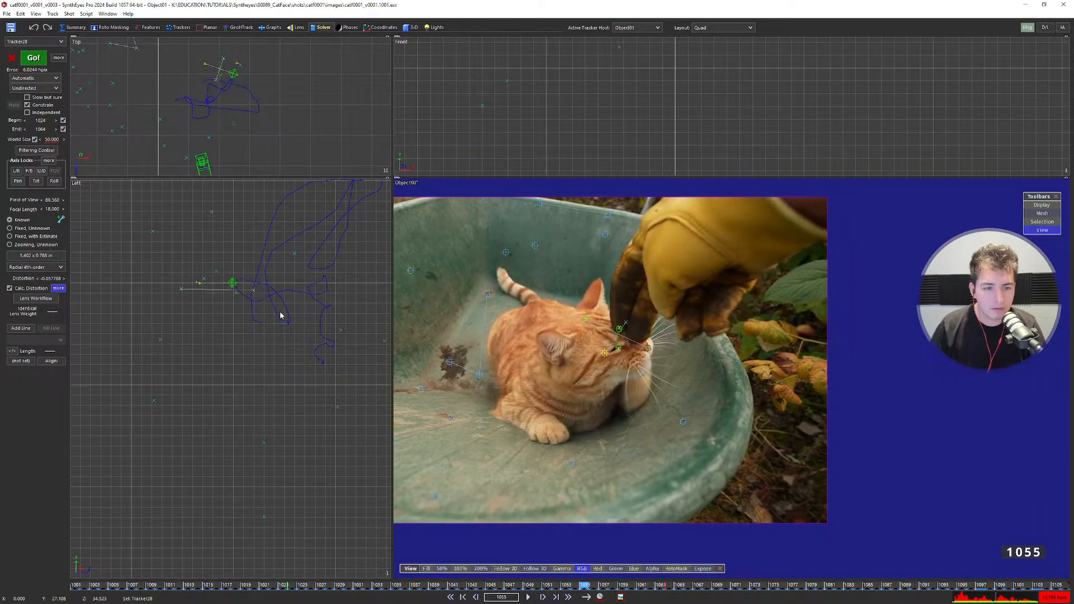
key(d)
key(d)
key(d)
key(d)
key(d)
key(d)
key(d)
key(d)
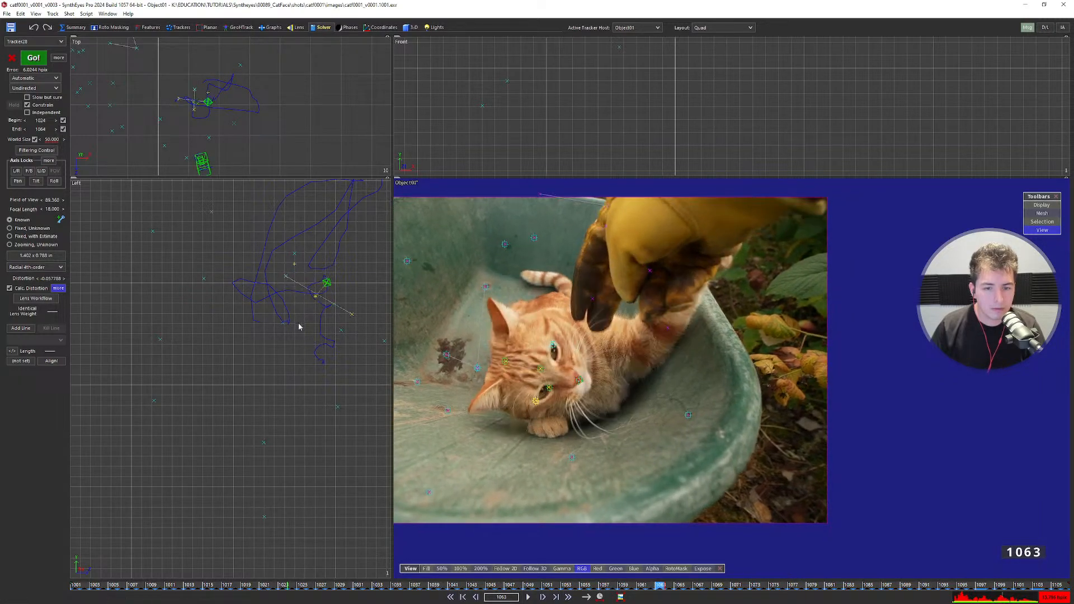
key(d)
key(d)
key(d)
key(d)
key(d)
key(d)
key(d)
key(d)
key(d)
key(d)
key(d)
key(d)
key(d)
key(d)
key(d)
Scrub from frame 1079 back through the shot, settling on frame 1062.
click(814, 588)
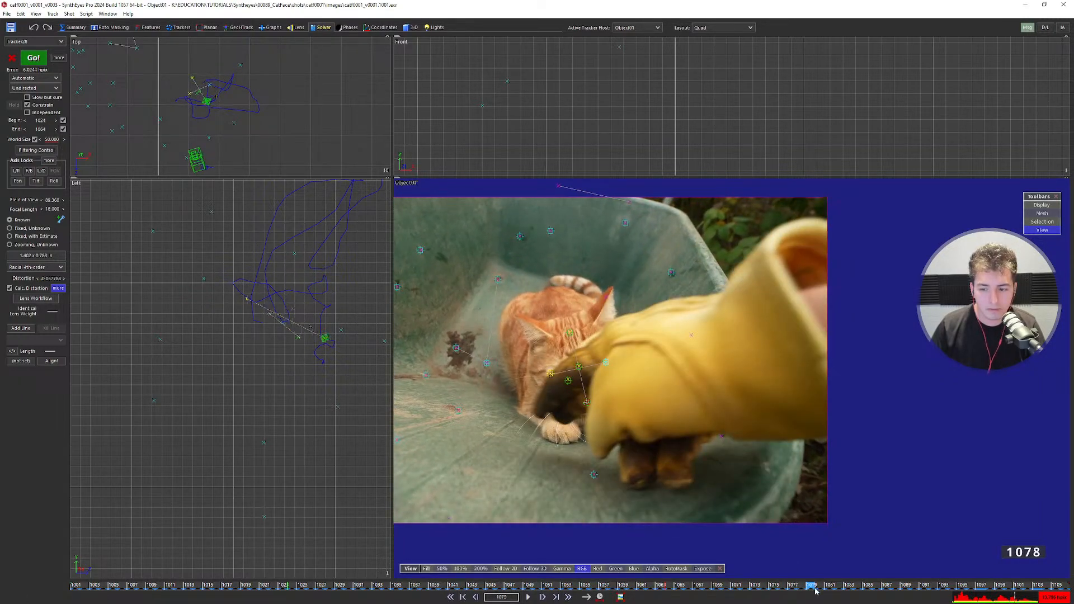
mouse_move(815, 588)
mouse_down()
mouse_move(925, 589)
mouse_move(839, 582)
mouse_up()
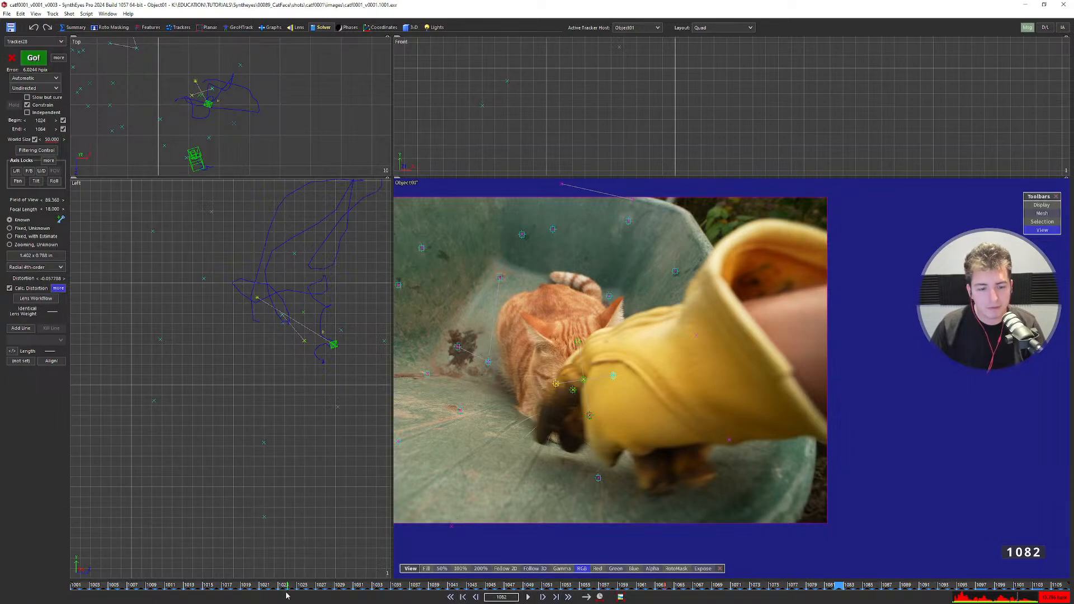
drag(292, 589, 673, 591)
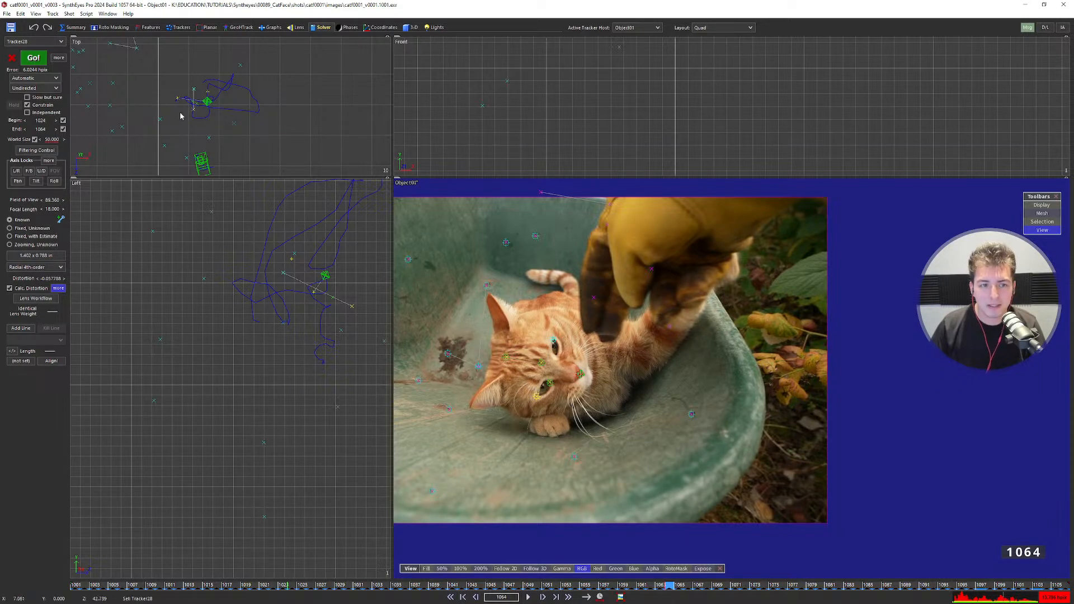
key(Left)
key(Left)
key(Left)
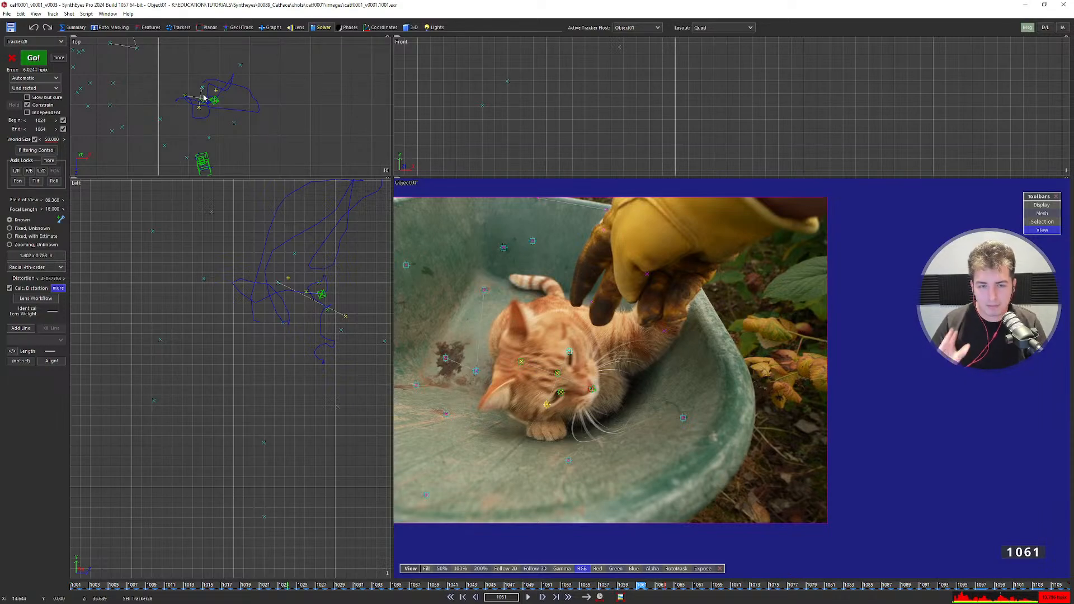
key(Left)
key(Left)
key(Right)
key(Right)
key(Right)
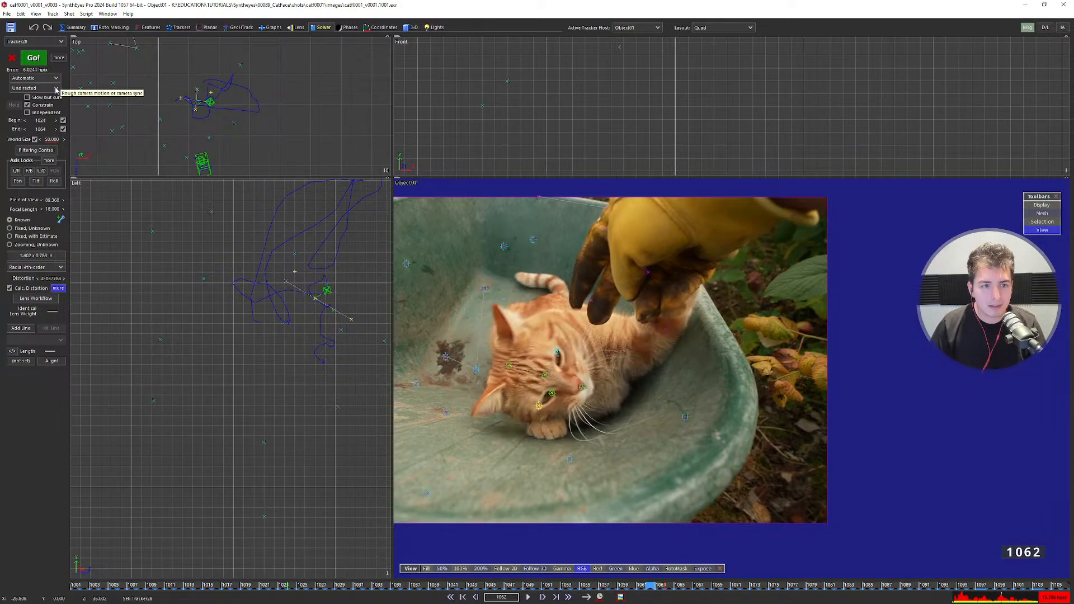
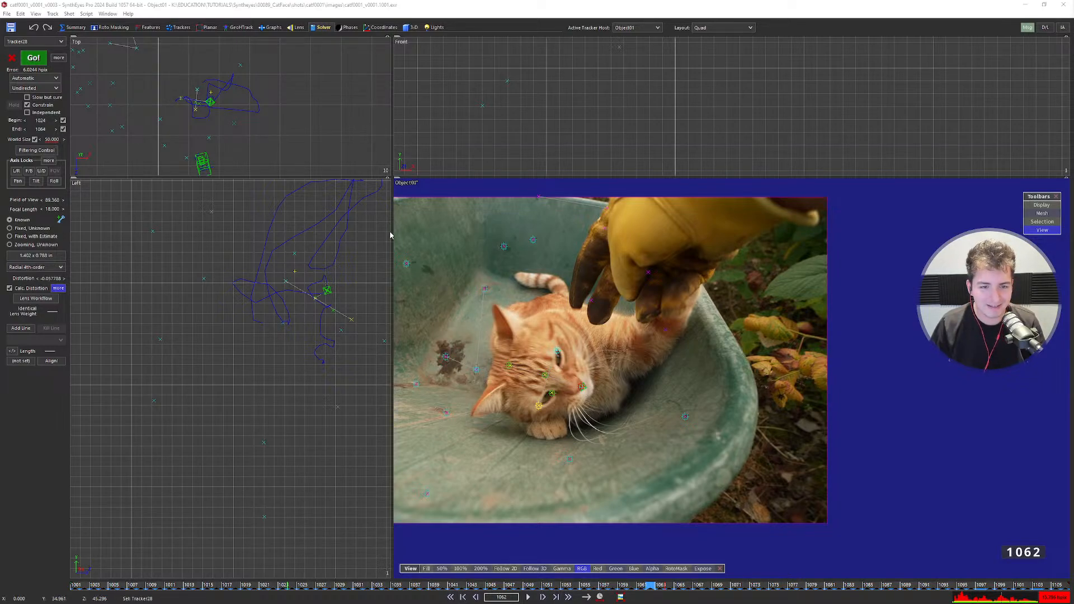
Step around the current frame and scrub frames 1024–1063 to review the solve.
scroll(662, 361, down, 5)
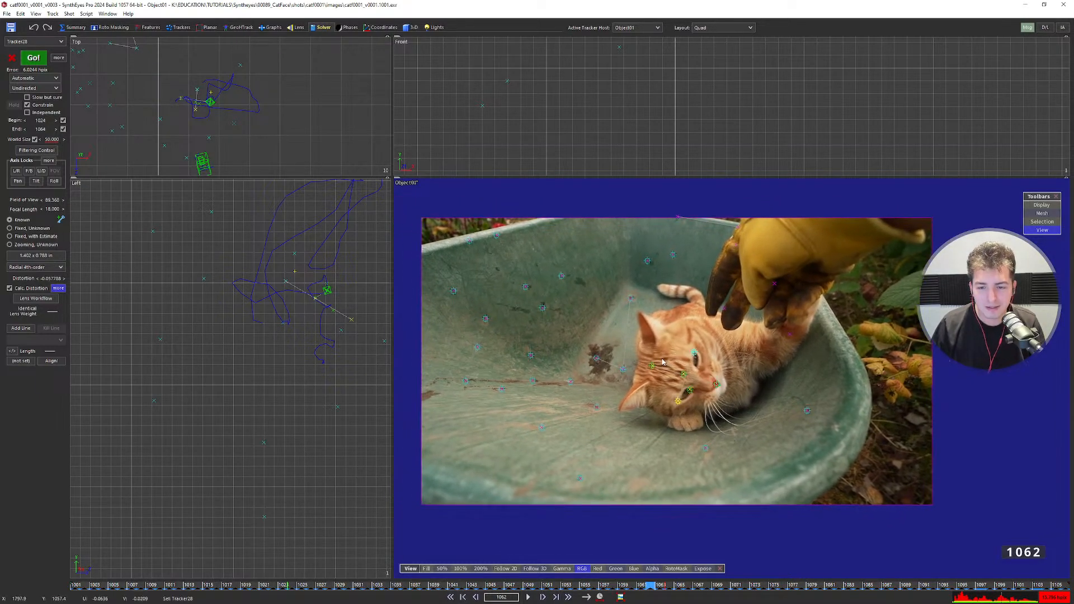
scroll(662, 362, up, 1)
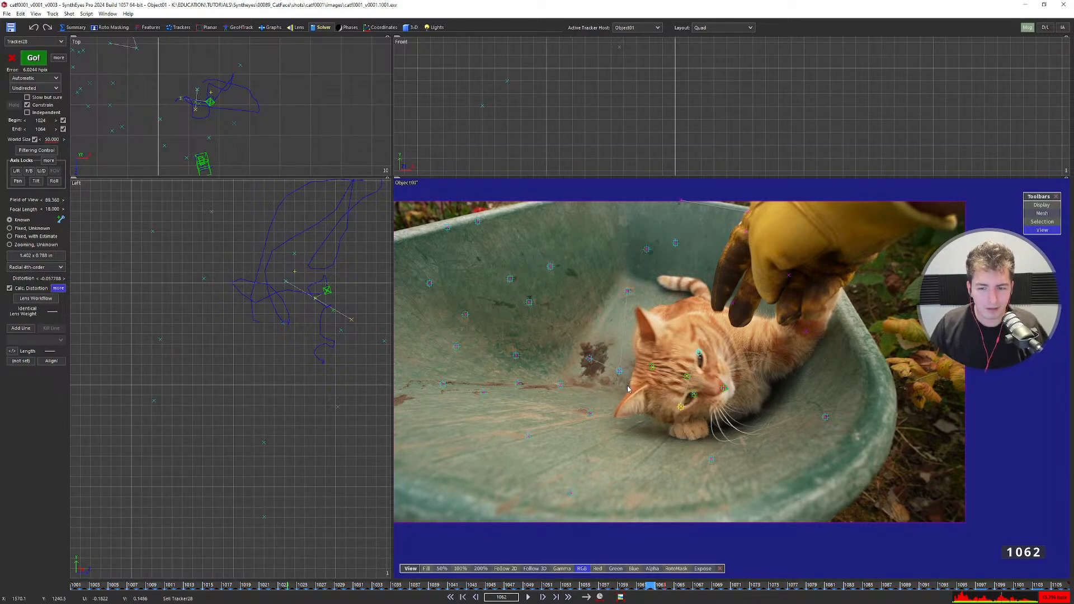
key(Right)
key(Right)
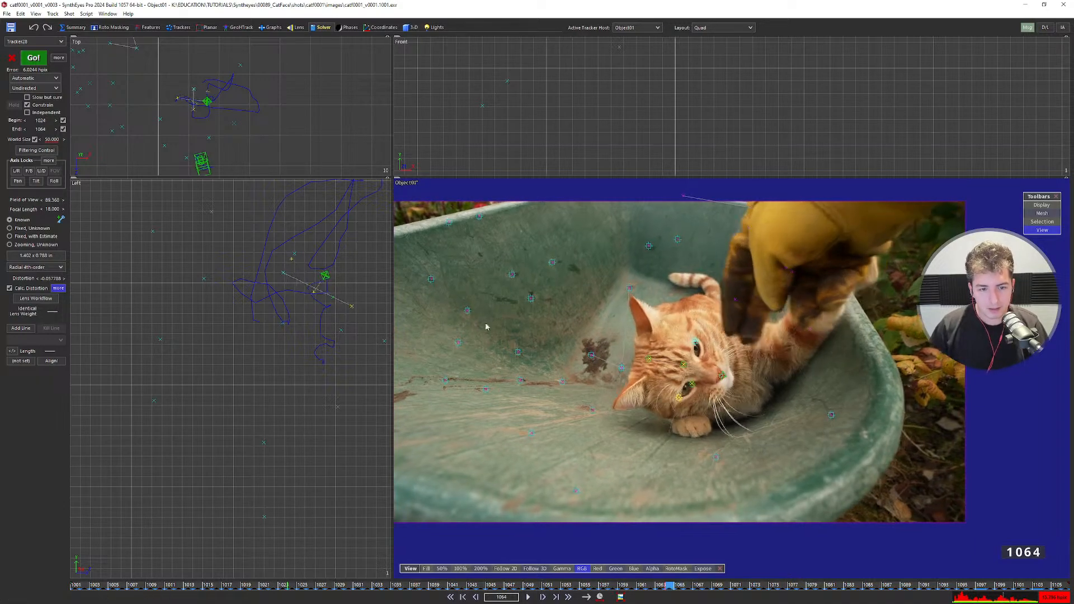
key(Left)
key(Left)
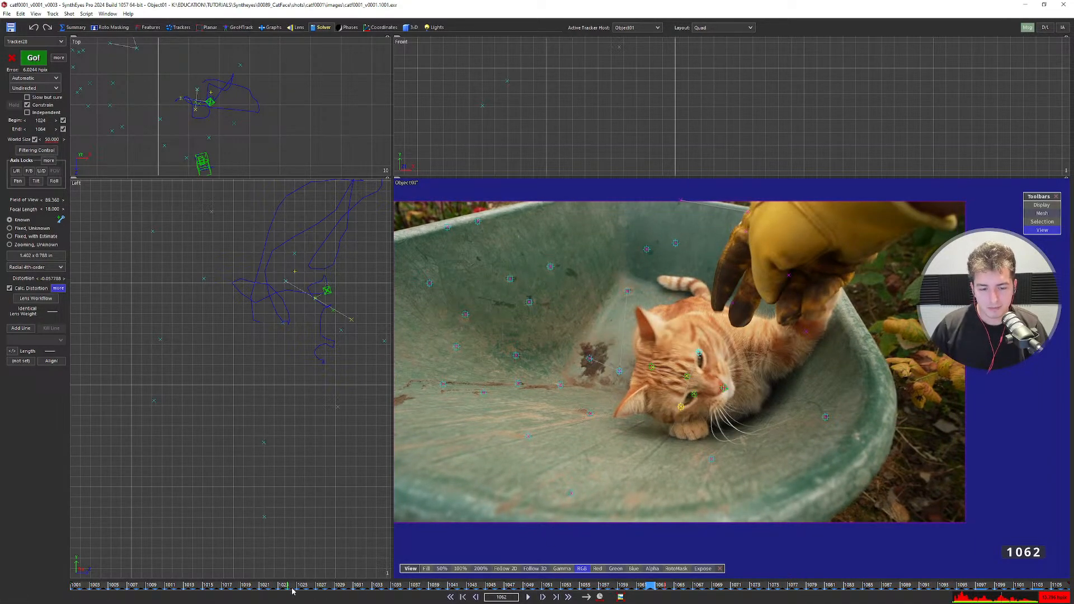
drag(292, 588, 366, 590)
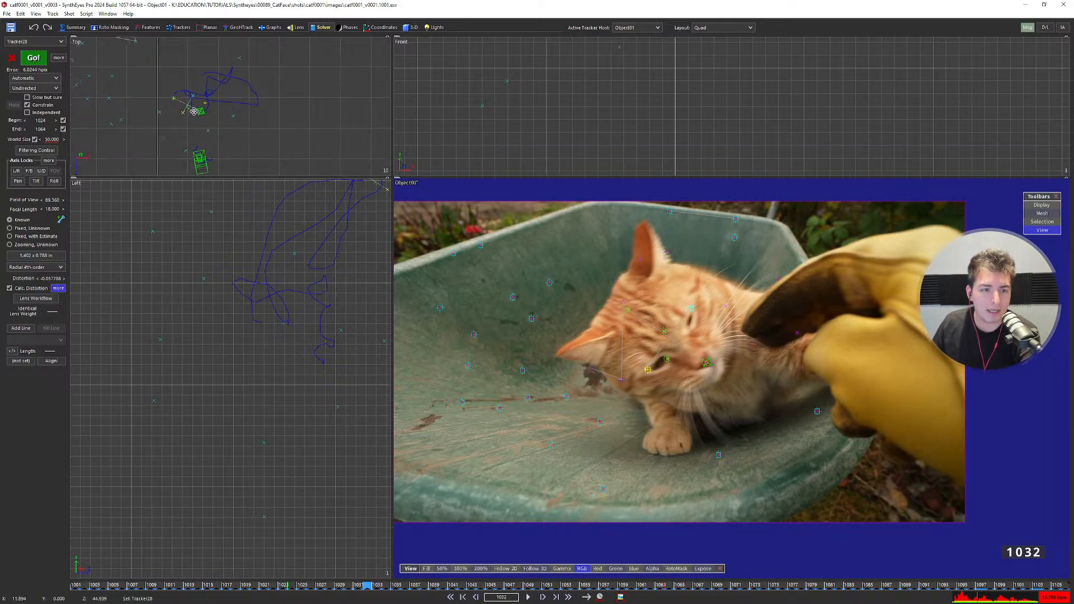
Confirm the solver direction hint stays Undirected and re-review frames 1024–1063.
click(38, 87)
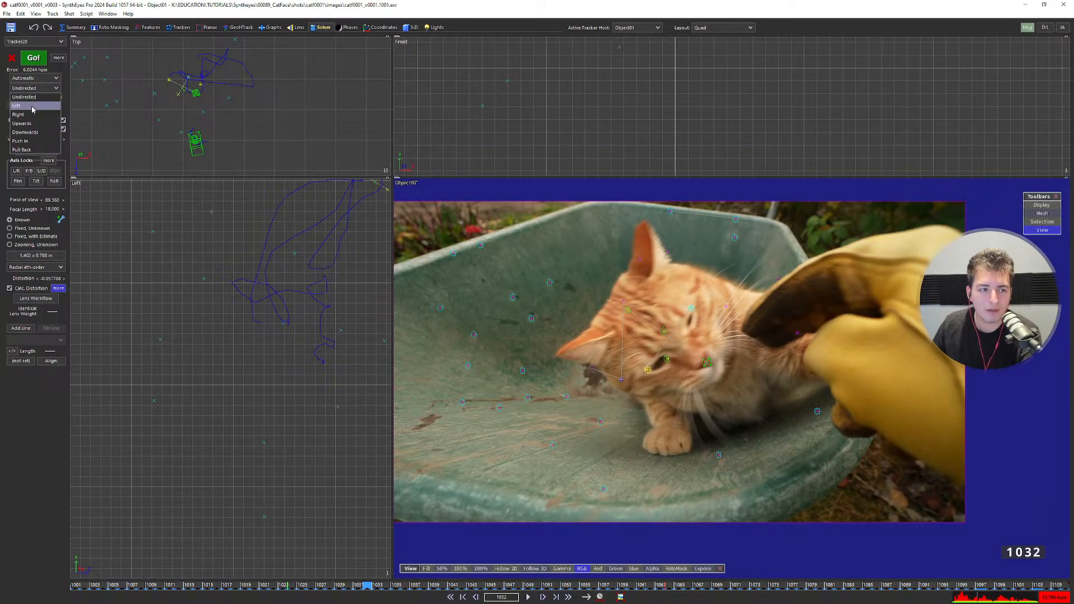
click(46, 91)
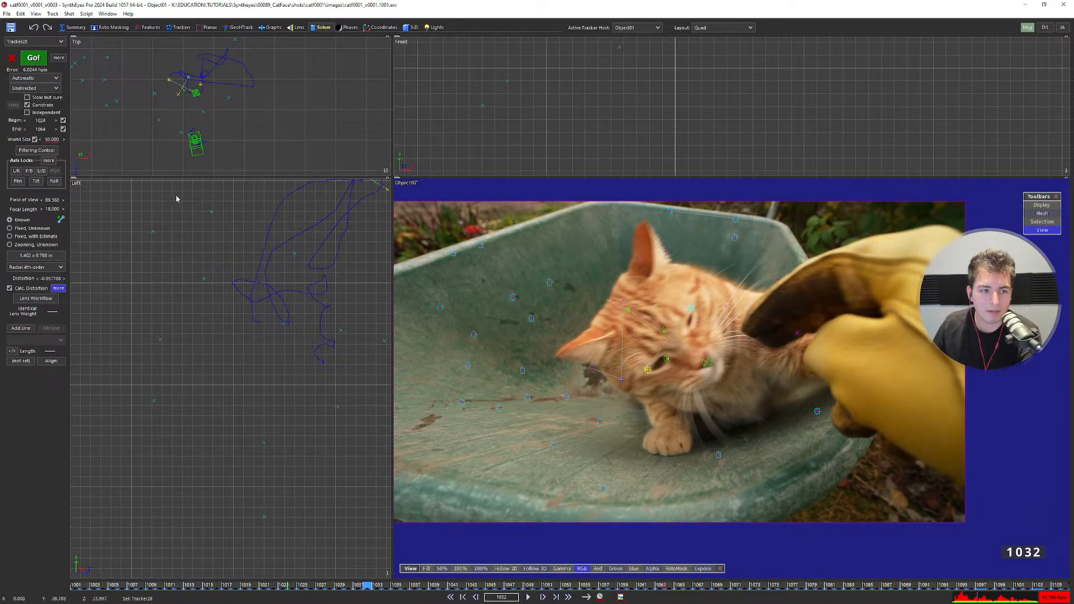
click(296, 585)
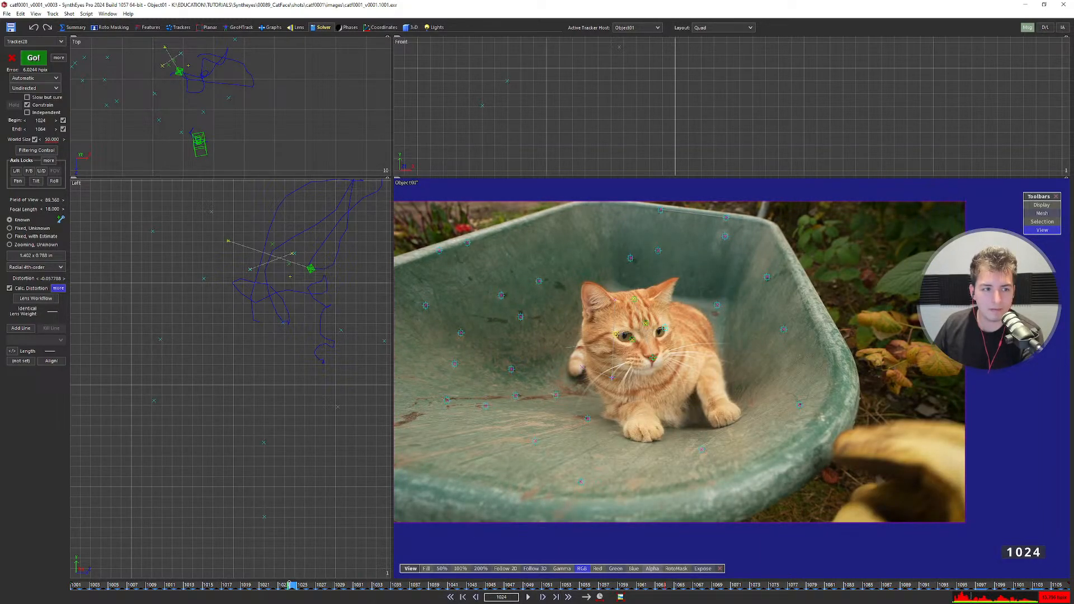
drag(291, 585, 668, 594)
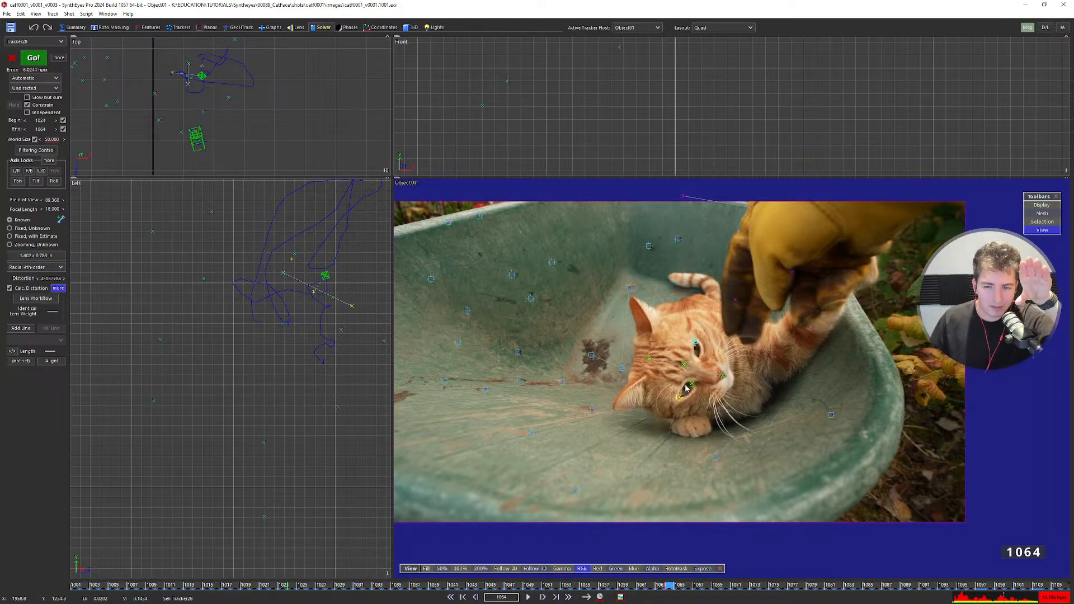
click(31, 87)
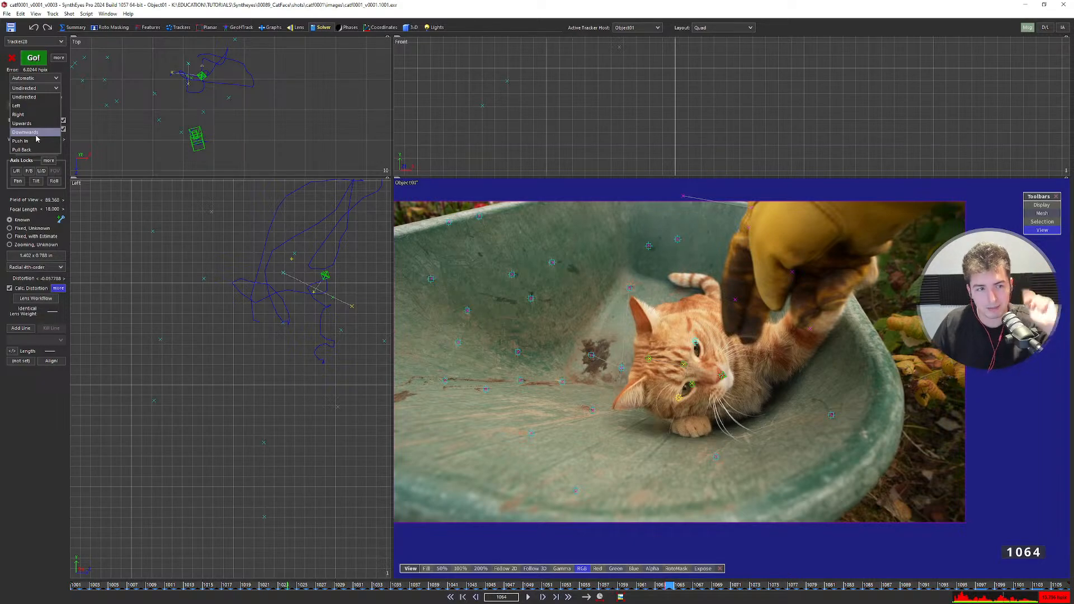
click(37, 97)
click(41, 89)
click(41, 89)
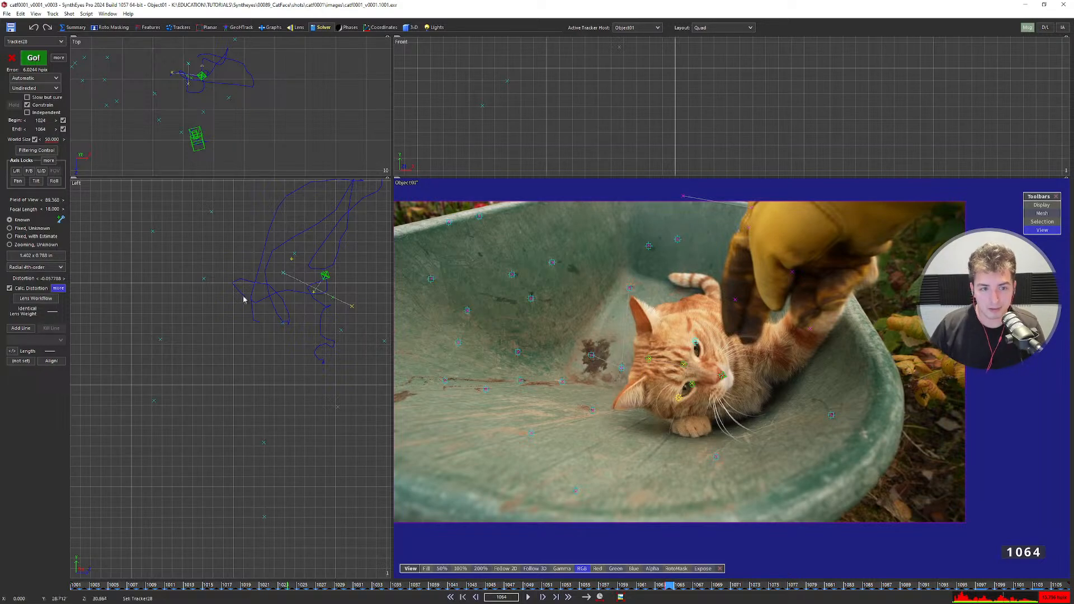
Step back to frame 1020 and zoom and pan the camera image to frame the cat.
key(s)
key(s)
key(s)
key(s)
key(s)
key(s)
key(s)
key(s)
key(s)
key(s)
key(s)
key(s)
key(s)
key(s)
key(s)
key(s)
key(s)
key(s)
key(s)
key(s)
key(s)
key(s)
key(s)
key(s)
key(s)
key(s)
key(s)
key(s)
key(s)
key(s)
key(s)
key(s)
key(s)
key(s)
key(s)
key(s)
key(s)
key(s)
key(s)
key(s)
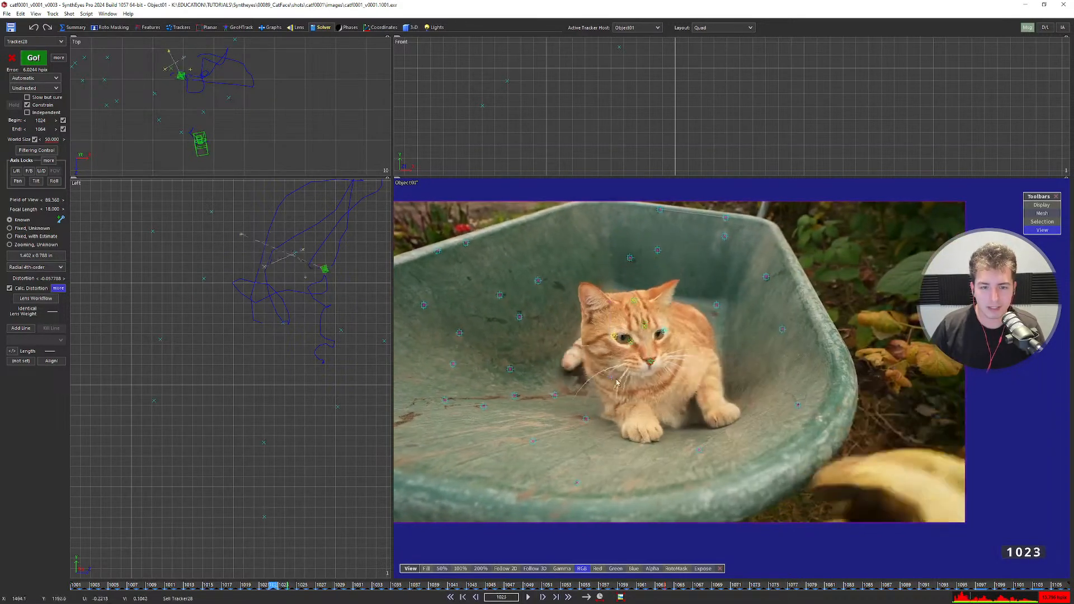
scroll(549, 367, down, 3)
key(d)
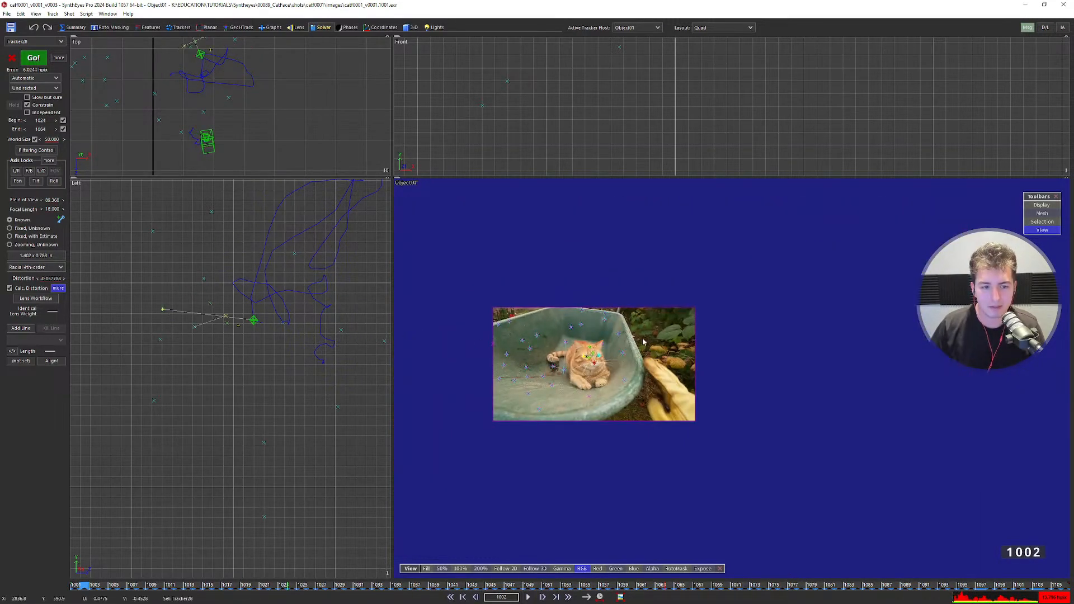
key(d)
key(d)
key(d)
key(d)
key(d)
key(d)
key(d)
key(d)
key(d)
key(d)
key(d)
key(d)
key(d)
key(d)
key(d)
key(d)
key(d)
key(d)
key(d)
key(d)
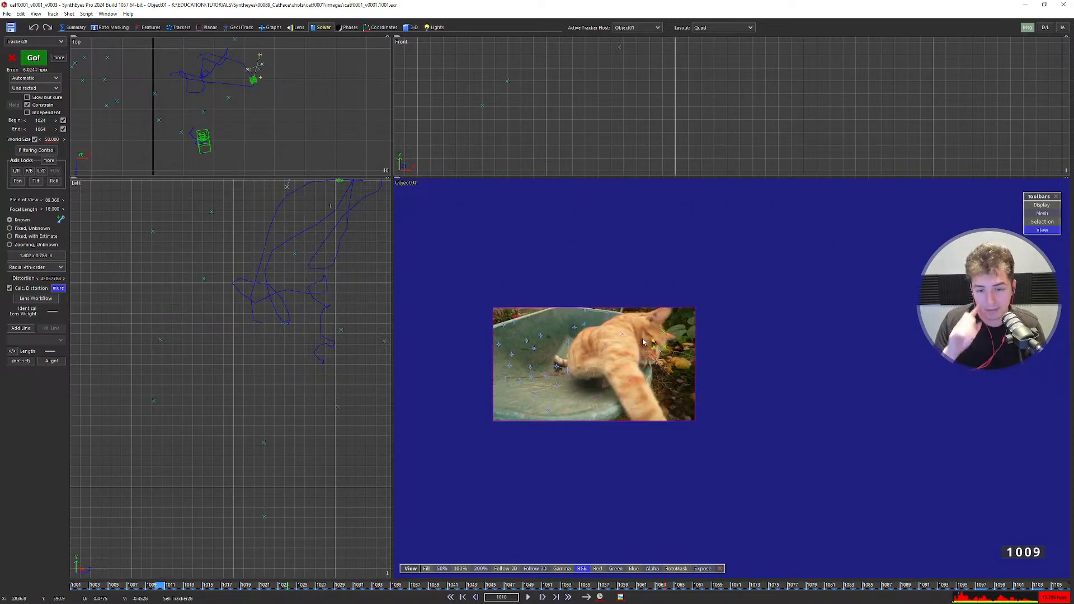
key(s)
key(s)
key(s)
key(s)
key(s)
key(s)
key(s)
key(s)
key(s)
key(s)
key(s)
key(s)
key(s)
key(s)
key(s)
key(s)
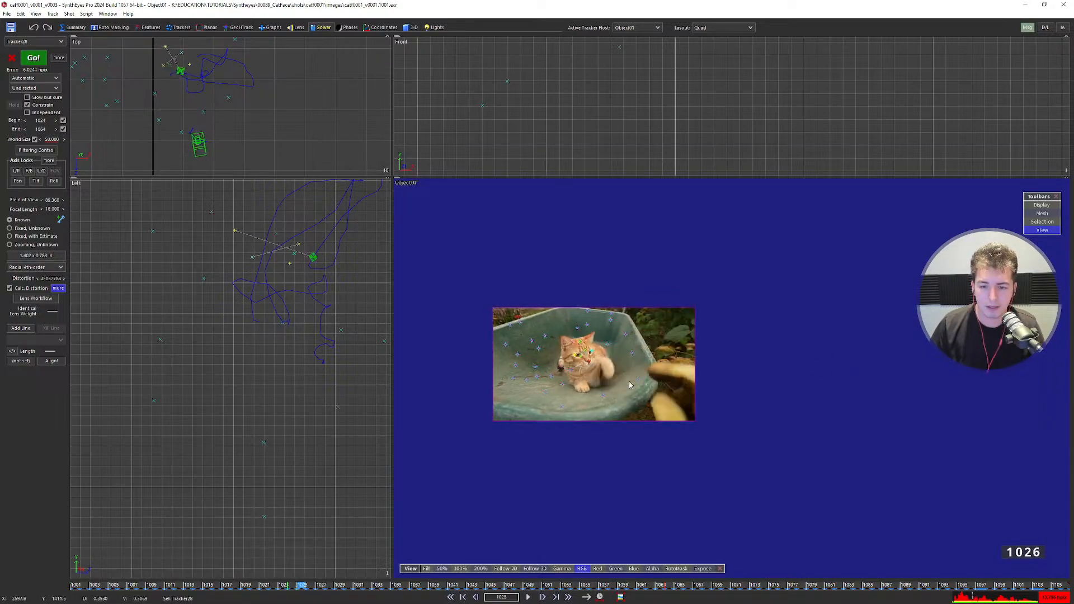
scroll(593, 378, up, 5)
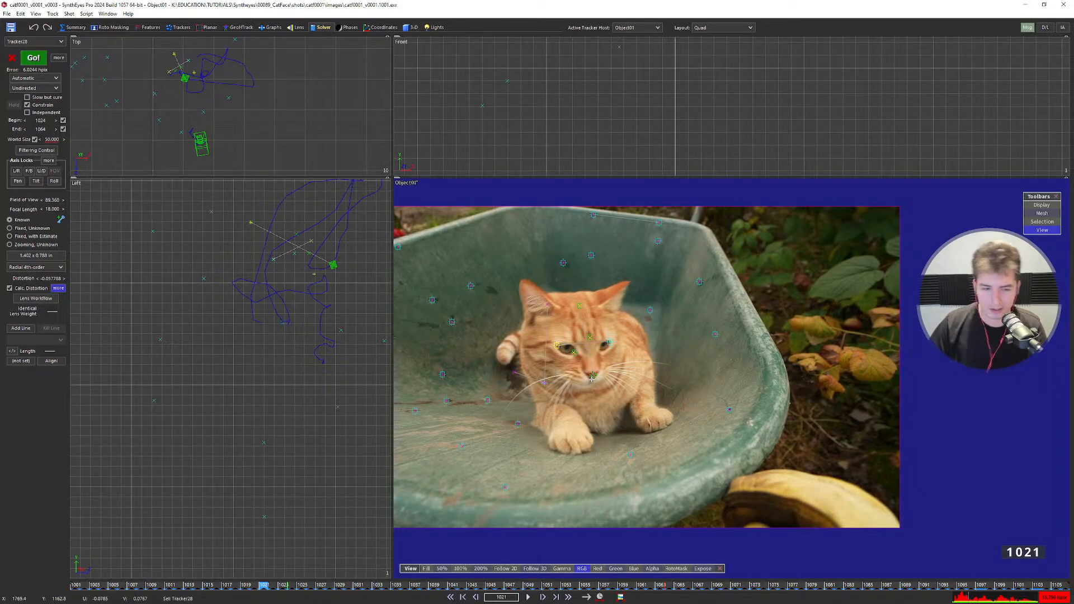
key(s)
scroll(663, 369, up, 1)
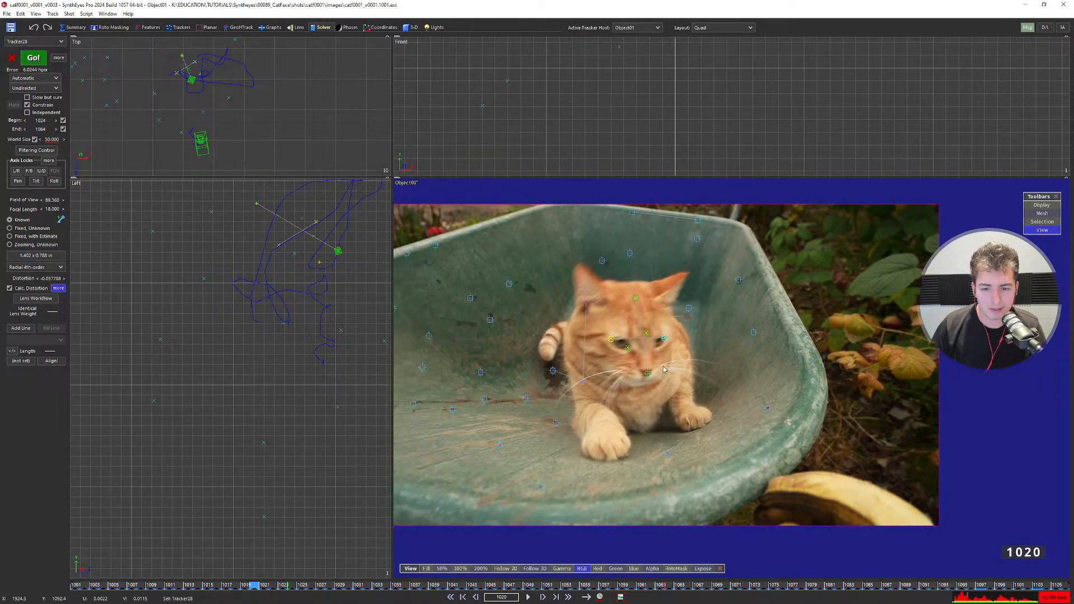
middle_drag(664, 369, 709, 364)
scroll(673, 356, up, 3)
middle_drag(561, 337, 603, 350)
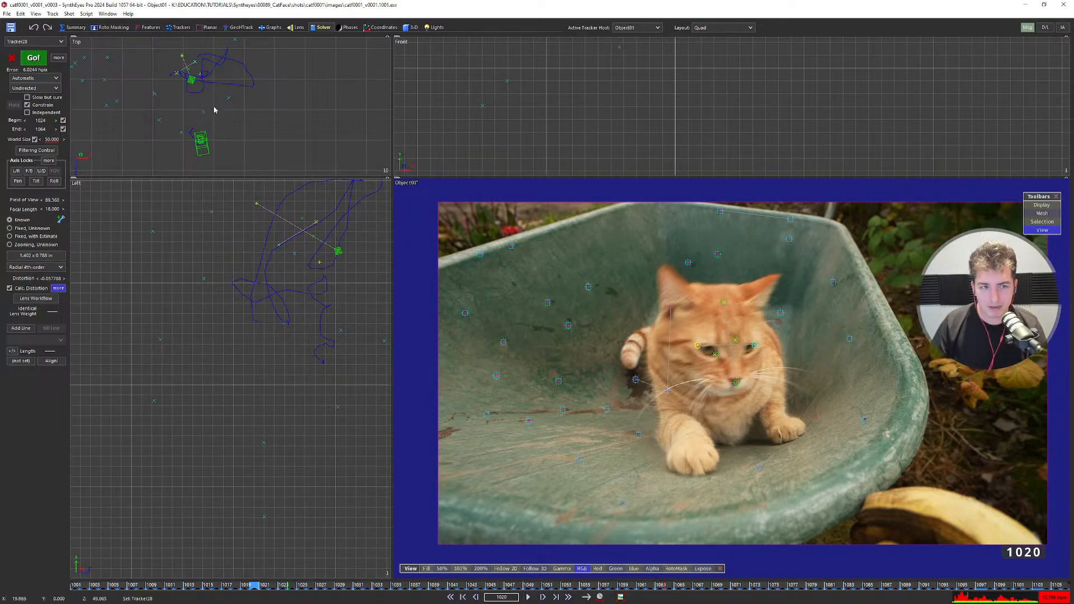
scroll(207, 96, down, 4)
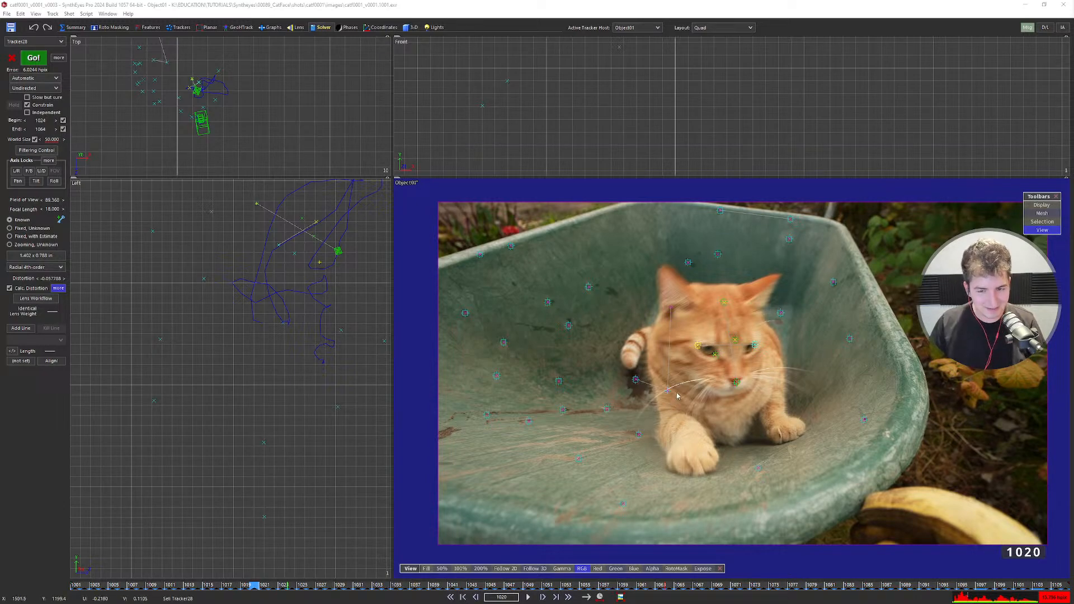
scroll(693, 394, up, 2)
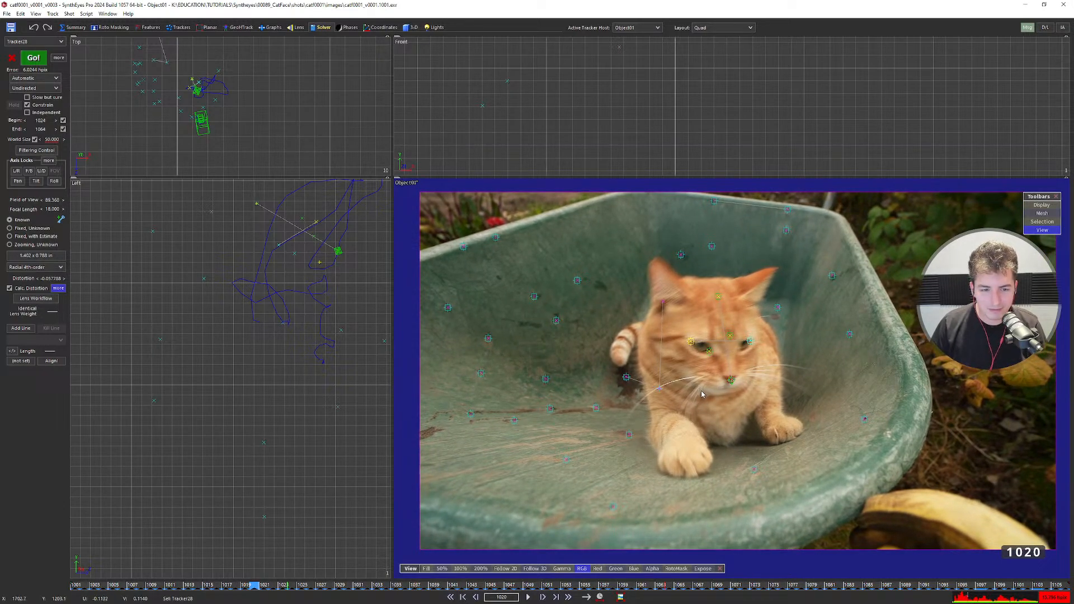
middle_drag(702, 394, 699, 393)
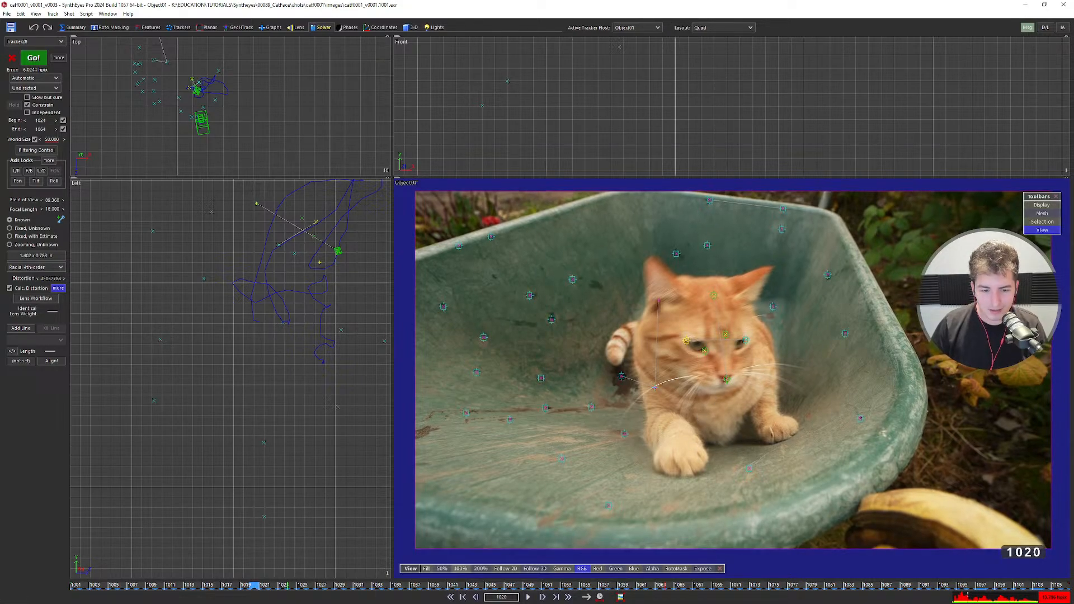
Review frames 1020–1047, then play from 1001 and compare frames 1009 through 1033.
drag(327, 585, 71, 553)
scroll(223, 328, up, 4)
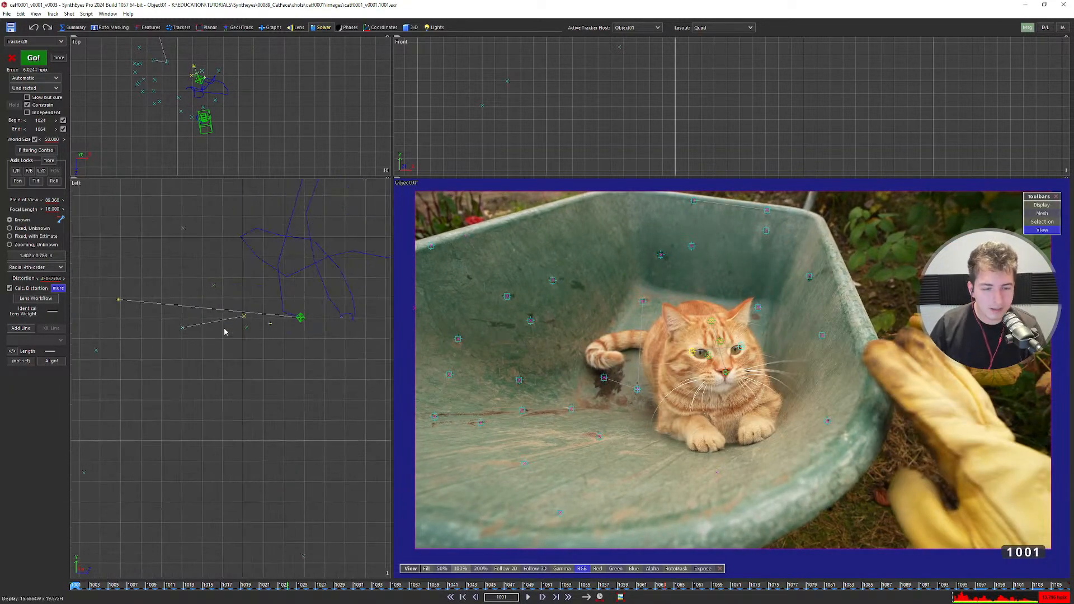
scroll(245, 322, down, 4)
key(space)
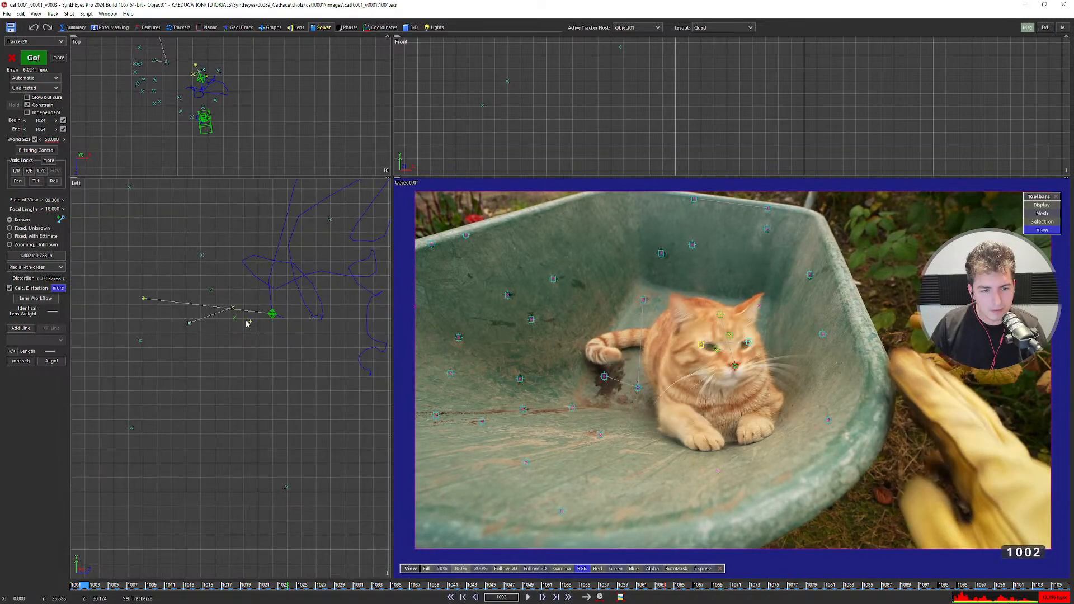
key(Left)
key(Left)
key(Left)
key(Left)
key(Left)
key(Left)
key(Left)
key(Left)
key(Left)
key(Left)
key(Left)
key(Left)
key(Left)
key(Left)
key(Left)
key(Left)
key(Left)
key(Left)
key(Left)
key(Left)
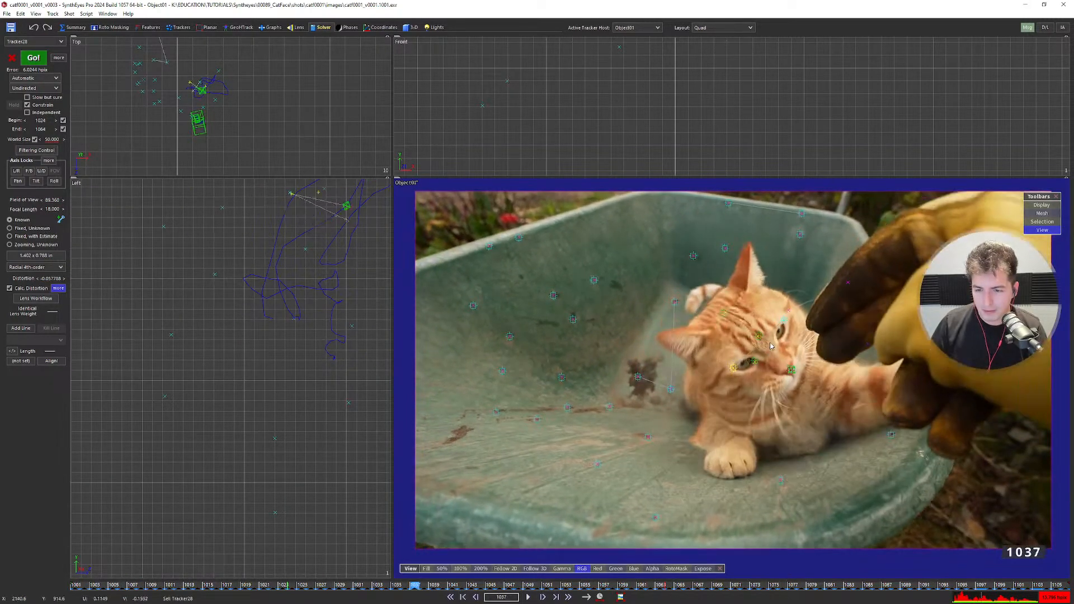
key(Left)
key(Left)
key(Left)
key(Left)
key(Left)
key(Left)
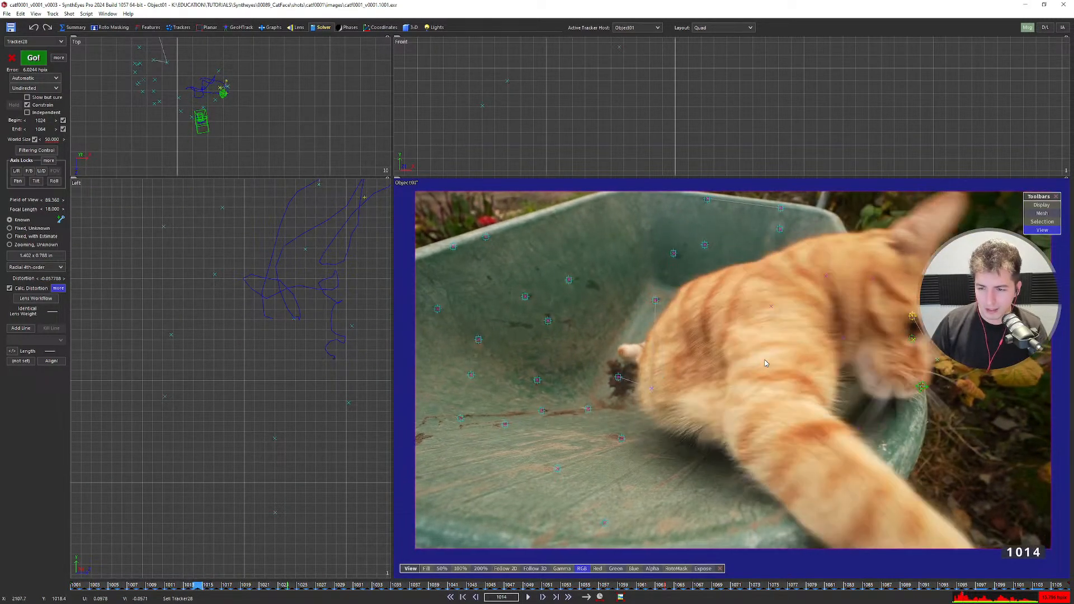
key(Right)
key(Right)
key(Right)
key(Right)
key(Right)
key(Right)
key(Right)
key(Right)
key(Right)
key(Right)
key(Right)
key(Right)
key(Right)
key(Right)
key(Right)
key(Right)
key(Right)
key(Right)
key(Right)
key(Right)
key(Right)
key(Right)
key(Right)
key(Right)
key(Right)
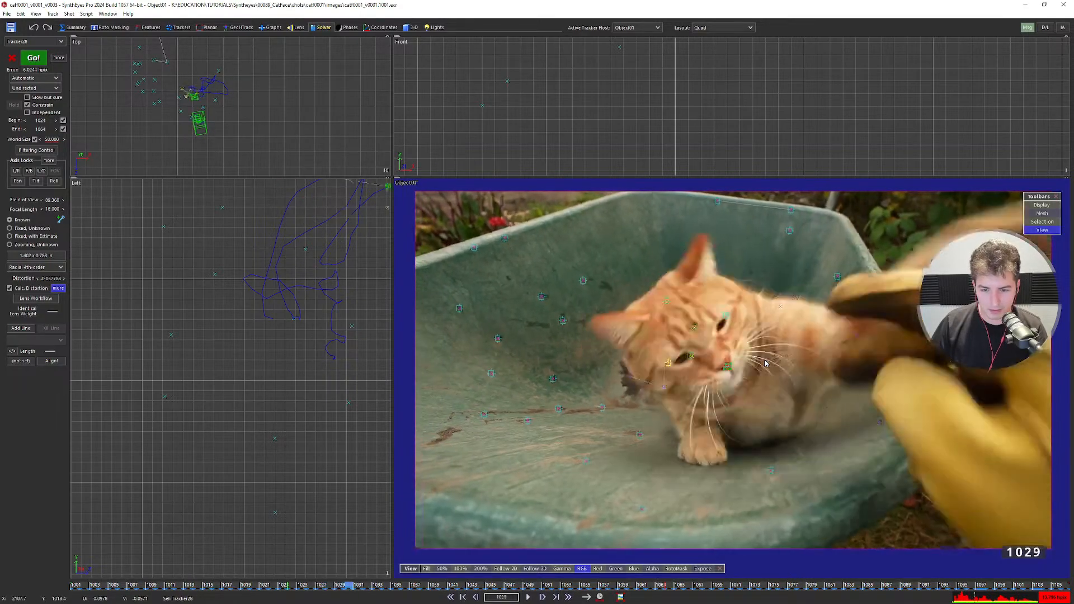
key(Left)
key(Left)
scroll(863, 375, down, 2)
key(Left)
key(Left)
key(Left)
key(Left)
key(Left)
key(Left)
key(Left)
key(Left)
key(Left)
key(Left)
key(Left)
key(Left)
key(Left)
key(Left)
key(Left)
key(Left)
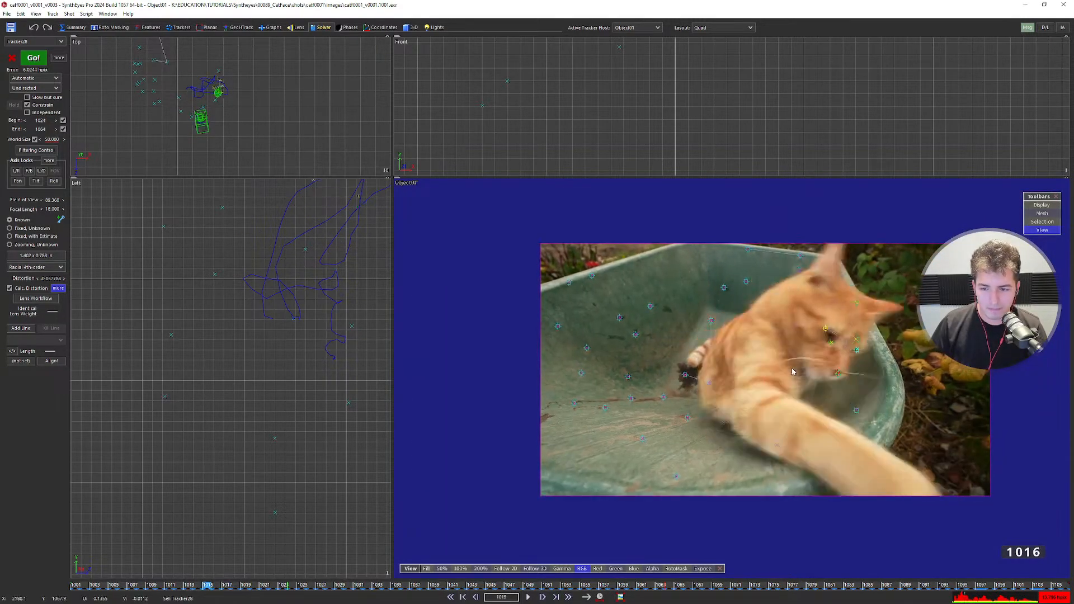
key(Right)
key(Right)
key(Right)
key(Right)
key(Right)
key(Right)
key(Right)
key(Right)
key(Right)
key(Right)
key(Right)
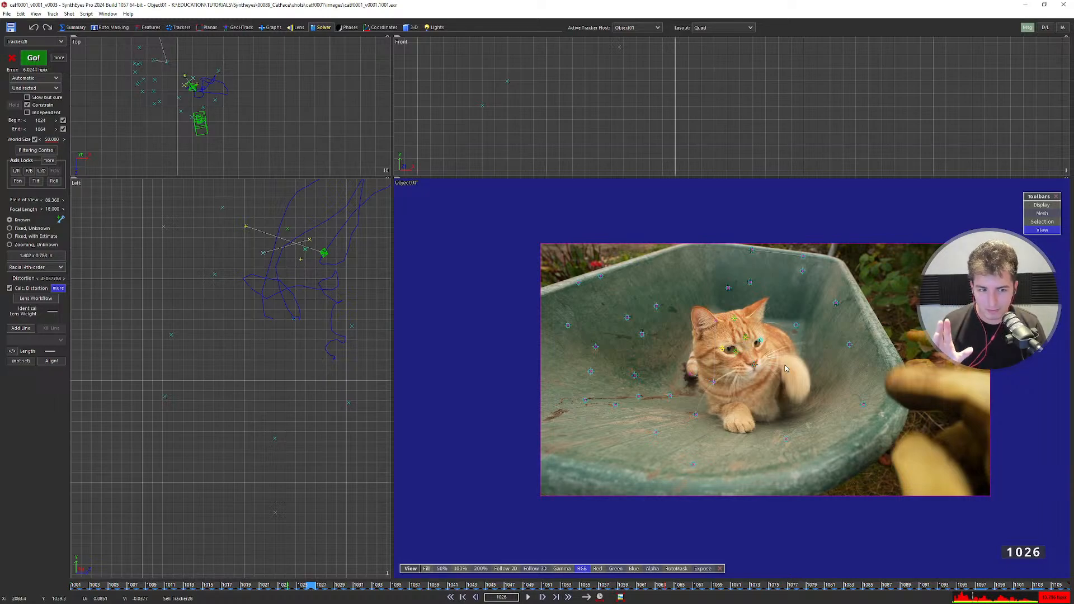
Play the shot forward, step back to frame 1051, then jump to frame 1071.
key(Right)
key(Right)
key(Right)
key(Right)
key(Right)
key(Right)
key(Right)
key(Right)
key(Right)
key(Right)
key(Right)
key(Right)
key(Right)
key(Right)
key(Right)
key(Right)
key(Right)
key(Right)
key(Right)
key(Right)
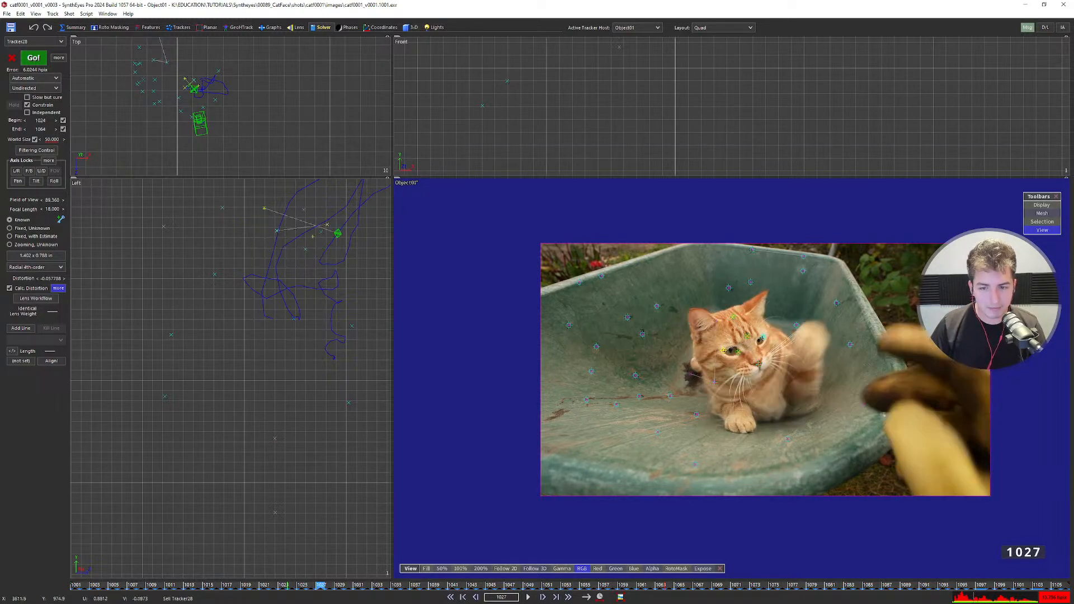
scroll(755, 369, down, 2)
scroll(268, 340, down, 2)
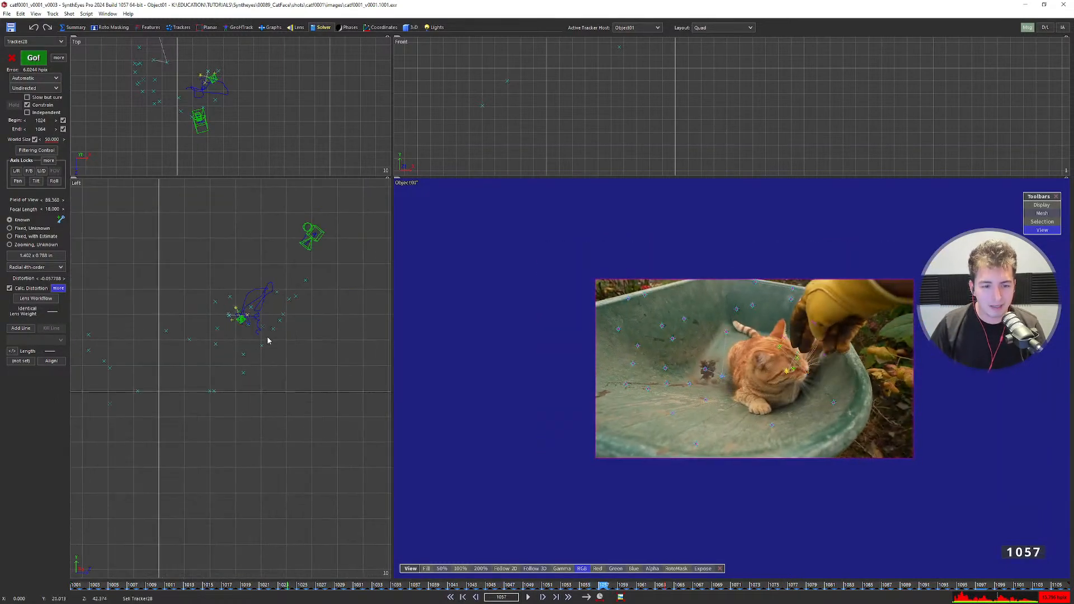
key(Right)
key(Right)
key(Right)
key(Right)
key(Right)
key(Right)
key(Right)
key(Right)
key(Right)
key(Right)
key(Right)
key(Right)
key(Right)
key(Right)
key(Right)
key(Right)
key(Right)
key(Right)
key(Right)
key(Right)
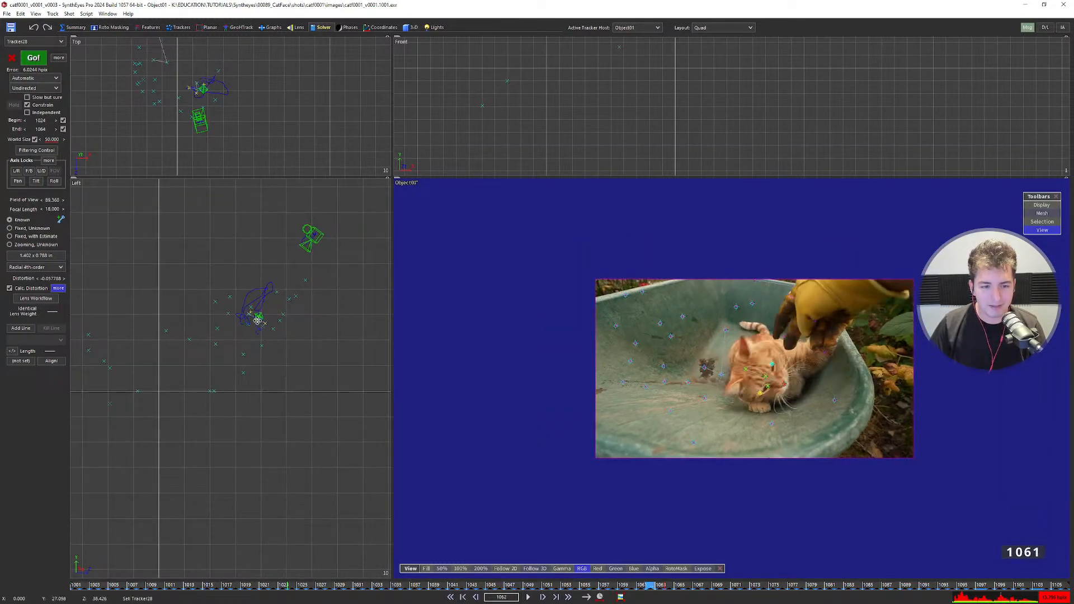
scroll(265, 334, up, 2)
key(Left)
key(Left)
key(Left)
key(Left)
key(Left)
key(Left)
key(Left)
key(Left)
key(Left)
key(Left)
key(Left)
key(Left)
key(Left)
key(Left)
key(Left)
key(Left)
key(Left)
key(Left)
key(Left)
key(Left)
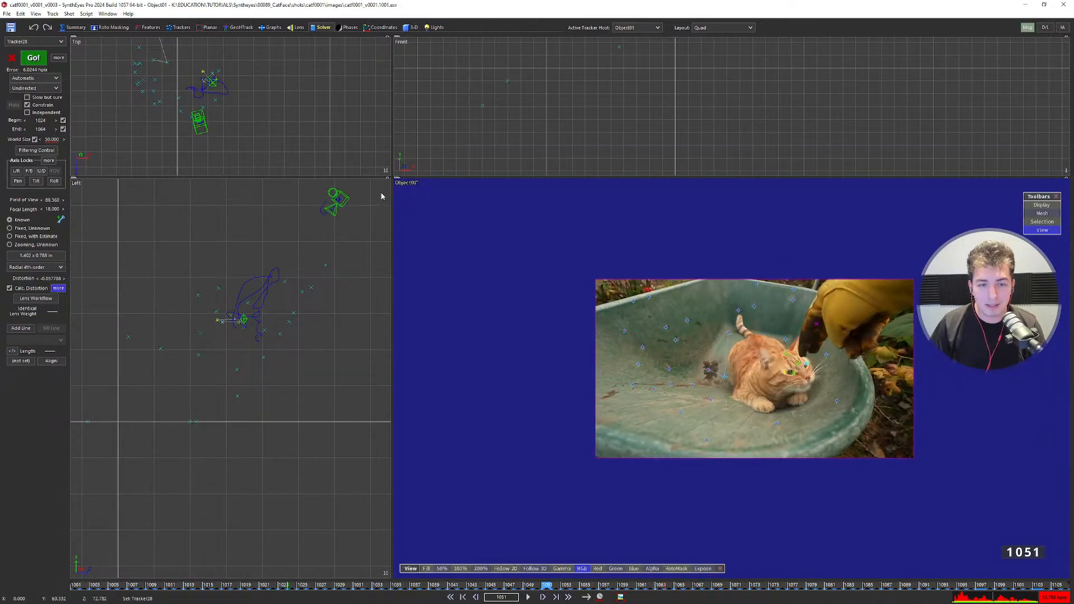
scroll(799, 379, up, 4)
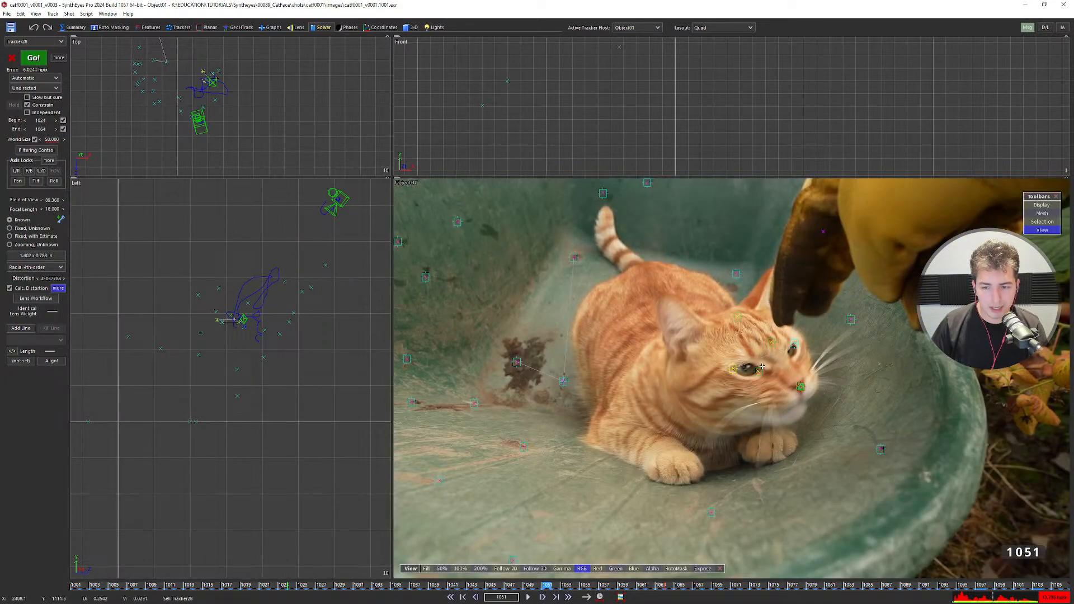
mouse_move(762, 366)
key(d)
key(d)
key(d)
key(d)
key(d)
key(d)
key(d)
key(d)
key(d)
key(d)
key(d)
key(d)
key(d)
key(d)
key(d)
key(d)
key(d)
key(d)
key(d)
key(d)
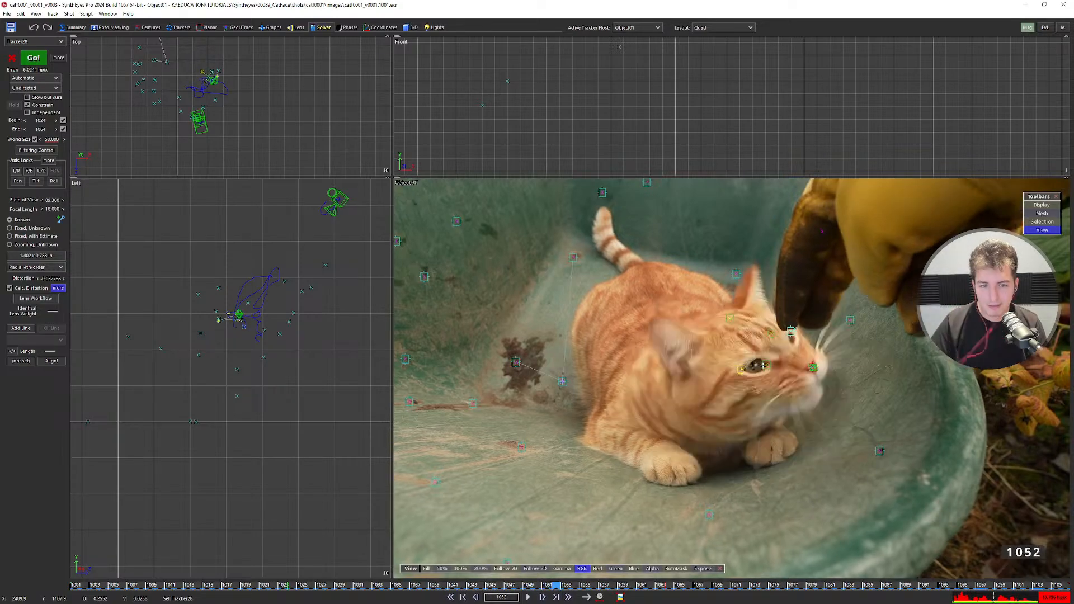
Follow the camera in the side view through frame 1099, then step back to 1056.
scroll(233, 312, up, 3)
middle_drag(256, 312, 177, 388)
scroll(177, 388, down, 1)
key(d)
key(d)
key(d)
key(d)
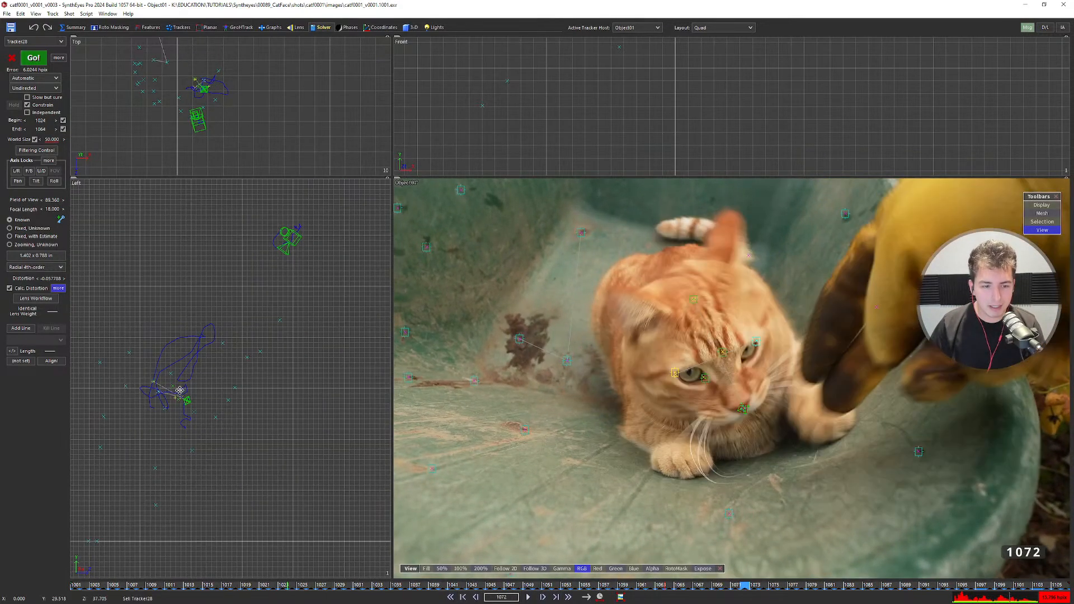
scroll(298, 239, up, 7)
middle_drag(301, 238, 261, 413)
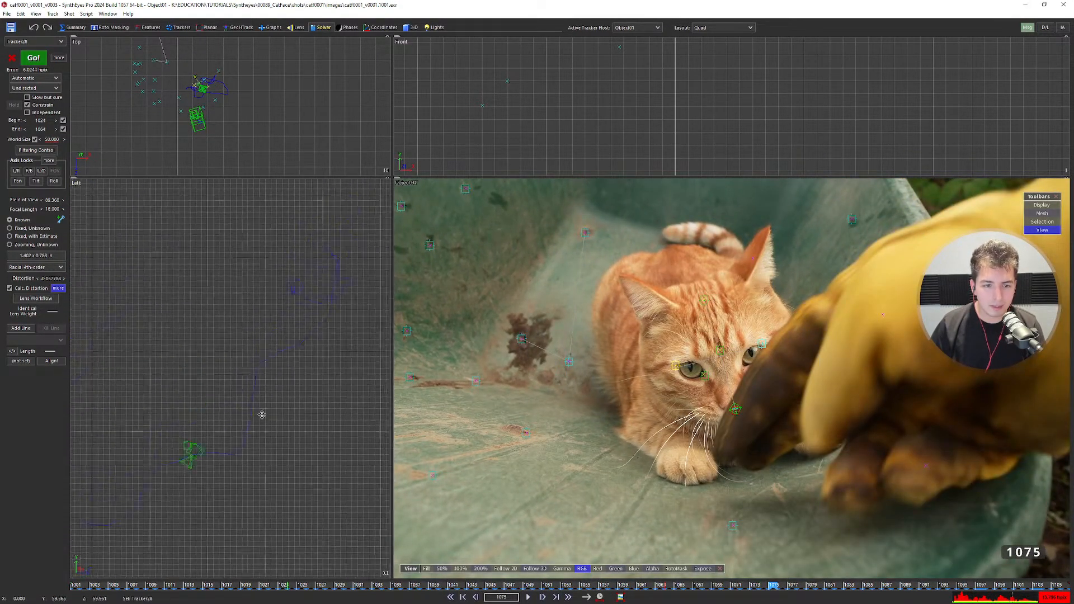
key(d)
key(d)
key(d)
key(d)
key(d)
key(d)
key(d)
key(d)
key(d)
key(d)
key(d)
key(d)
key(d)
key(d)
key(d)
key(d)
key(d)
key(d)
key(d)
key(d)
scroll(314, 339, up, 3)
scroll(313, 340, down, 3)
key(d)
key(d)
key(d)
key(d)
key(d)
key(d)
key(d)
scroll(312, 340, down, 3)
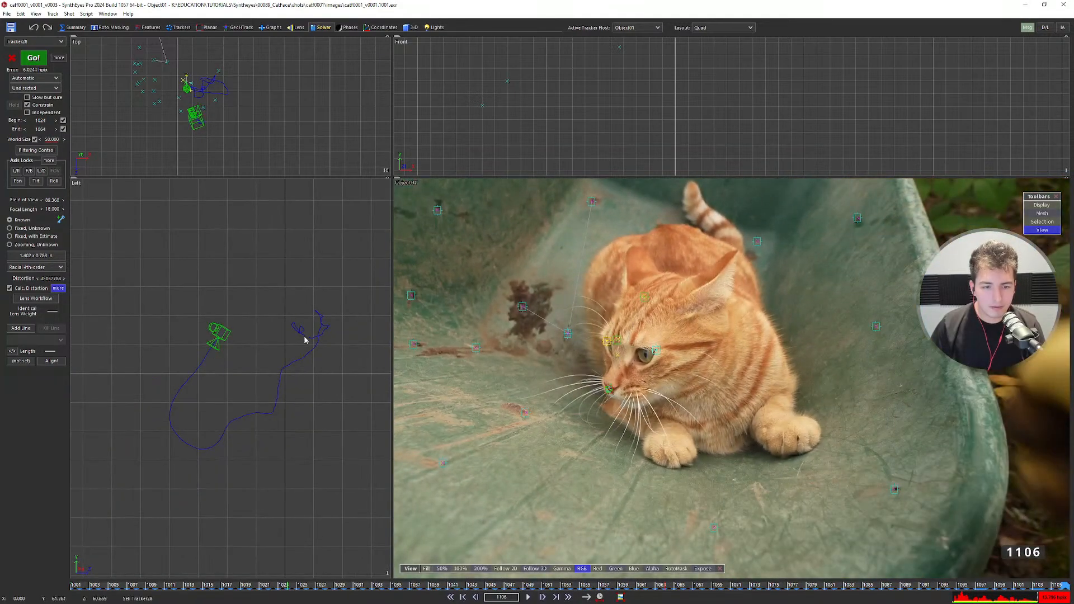
key(s)
key(s)
key(s)
key(s)
key(s)
key(s)
key(s)
key(s)
key(s)
key(s)
key(s)
key(s)
key(s)
key(s)
key(s)
key(s)
key(s)
key(s)
key(s)
key(s)
scroll(299, 353, down, 3)
key(s)
key(s)
key(s)
key(s)
key(s)
key(s)
key(s)
key(s)
key(s)
key(s)
key(s)
key(s)
key(s)
key(s)
key(s)
key(s)
key(s)
key(s)
key(s)
key(s)
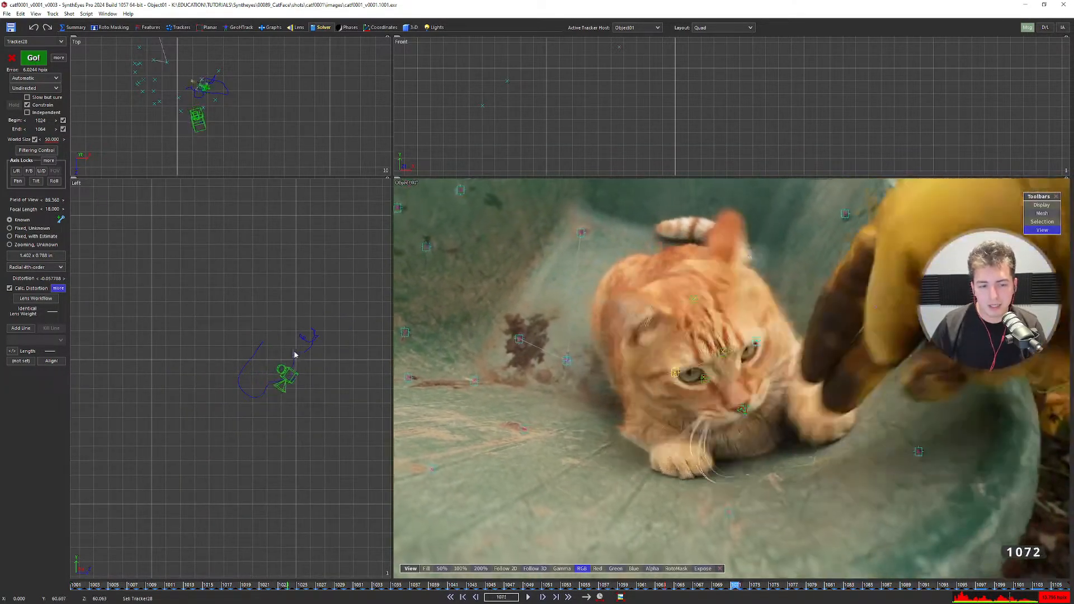
scroll(300, 355, down, 6)
Zoom and recentre the side view on the camera and its path.
middle_drag(205, 461, 248, 391)
scroll(248, 391, up, 3)
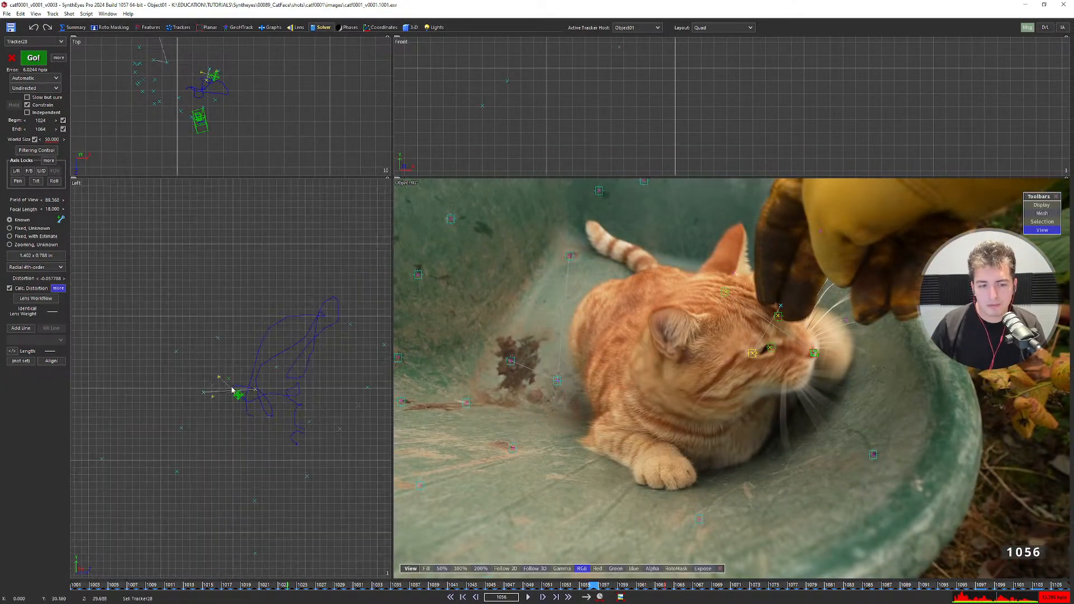
scroll(234, 391, up, 3)
scroll(229, 386, down, 3)
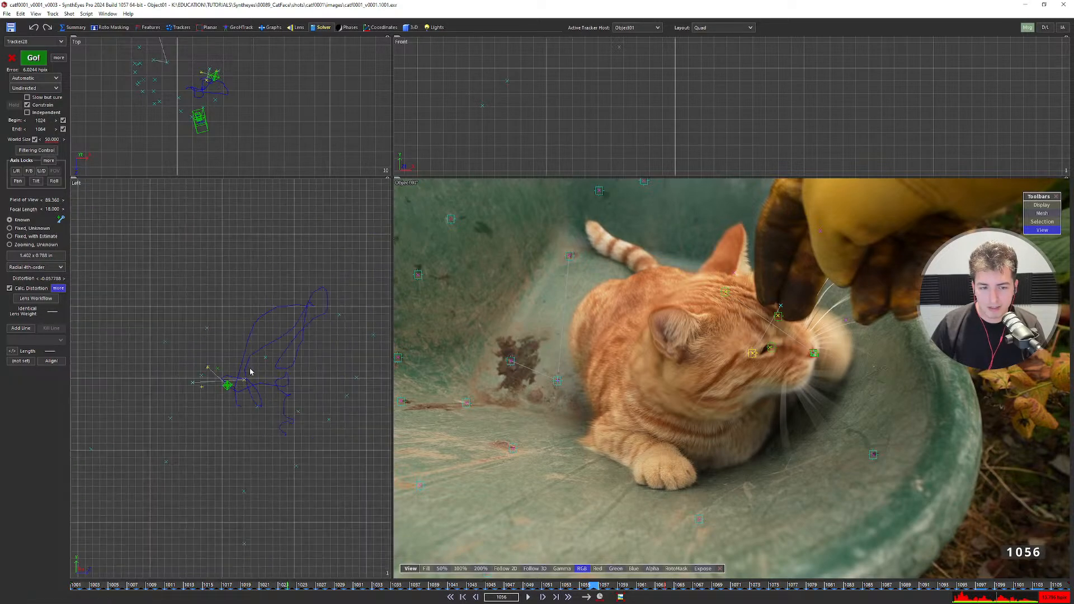
scroll(266, 379, down, 3)
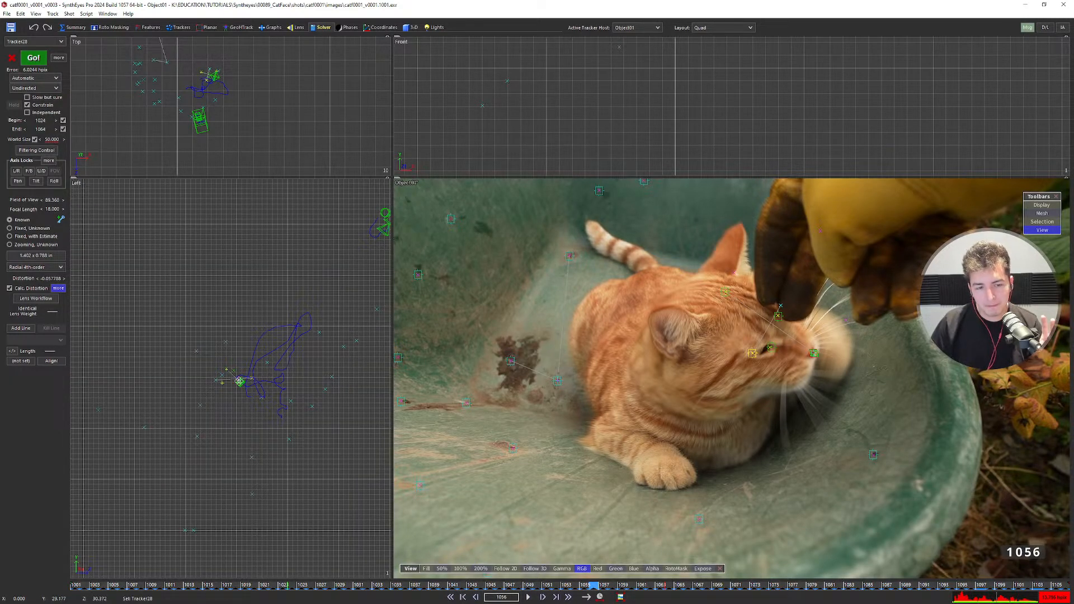
middle_drag(238, 380, 192, 360)
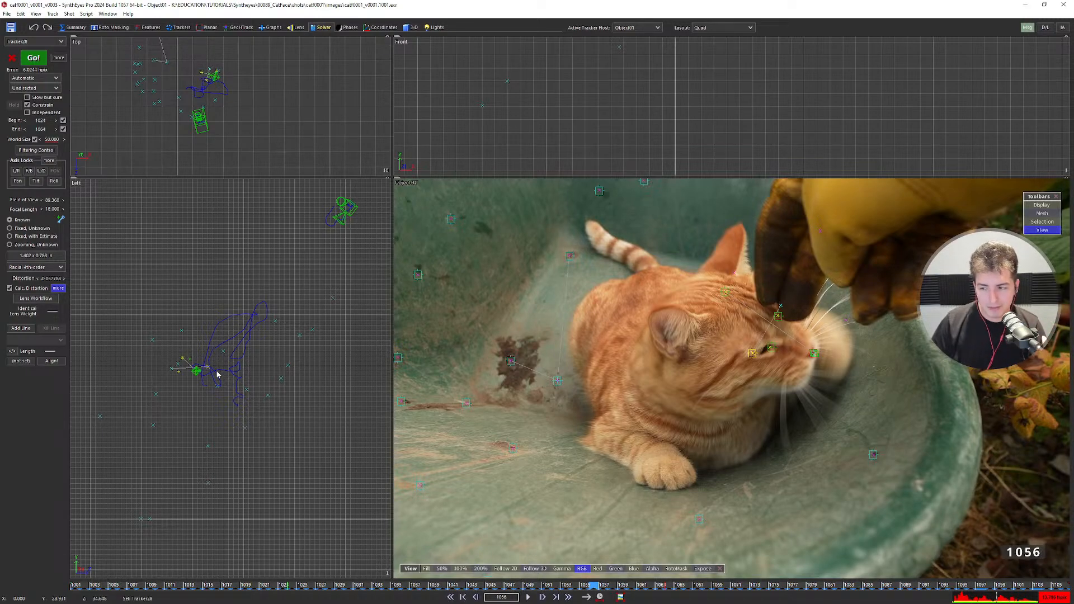
middle_drag(346, 217, 314, 255)
scroll(312, 253, up, 10)
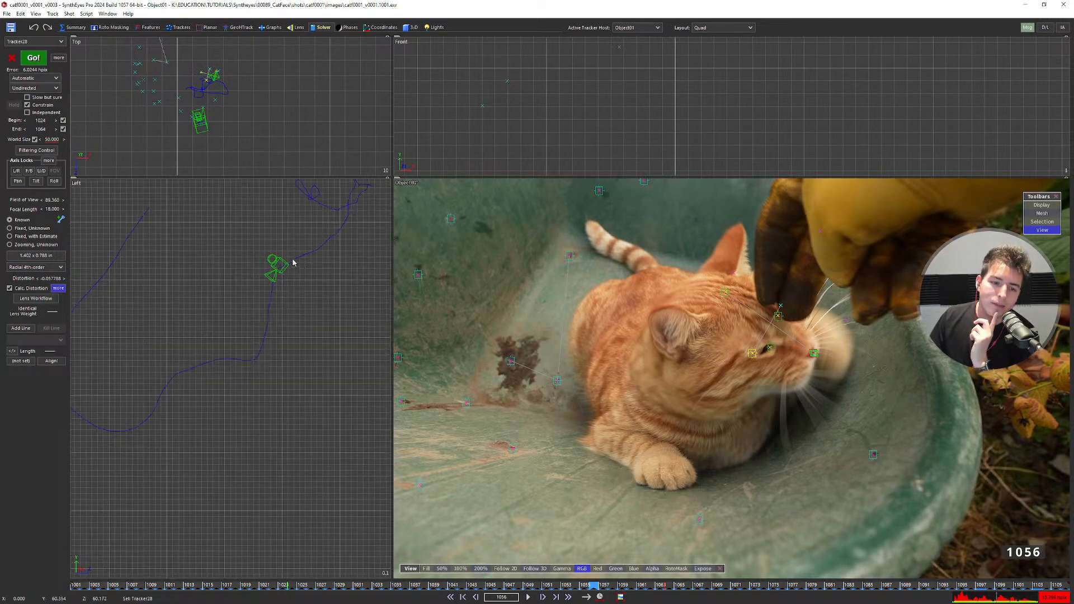
scroll(288, 266, down, 5)
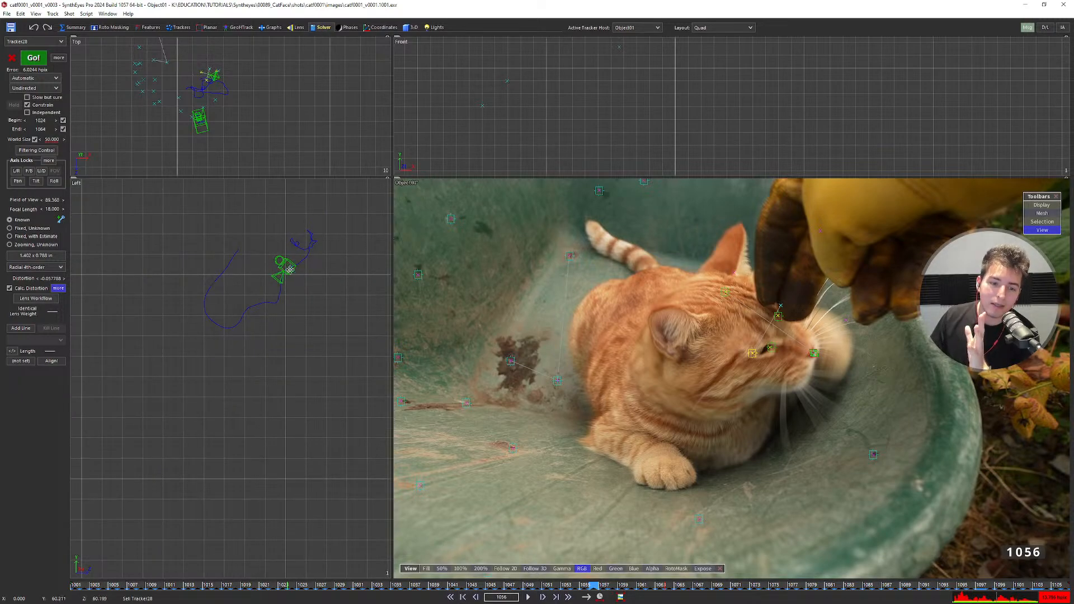
scroll(282, 271, down, 5)
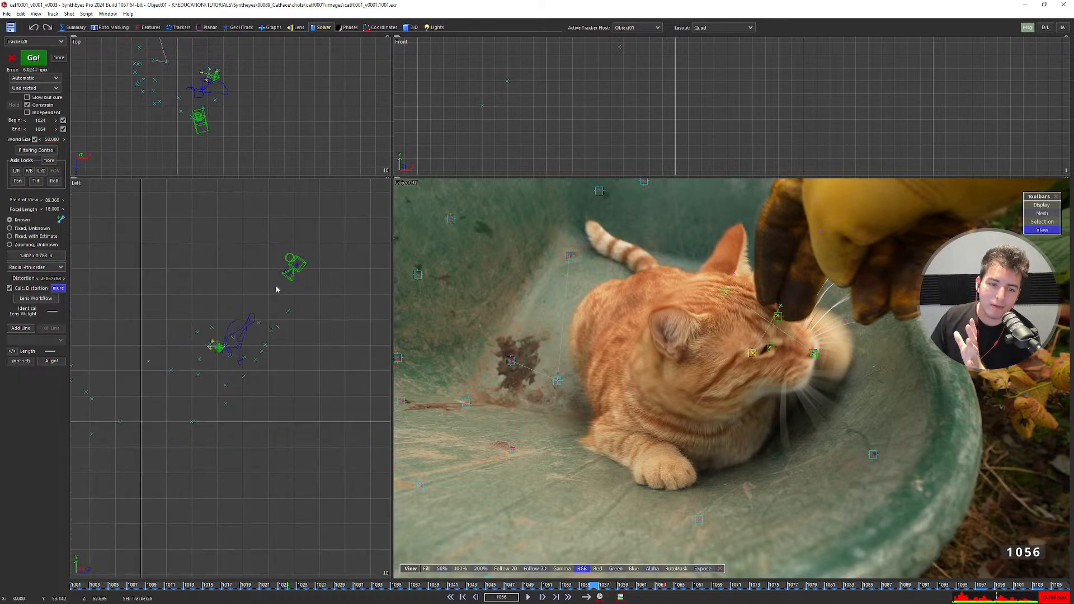
scroll(263, 323, up, 5)
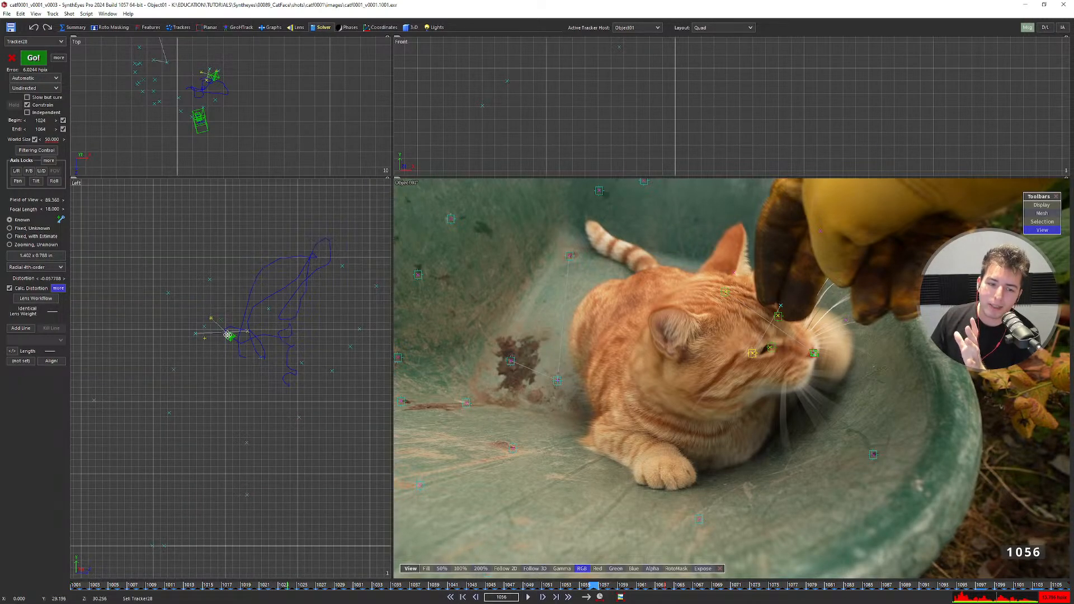
scroll(233, 341, down, 5)
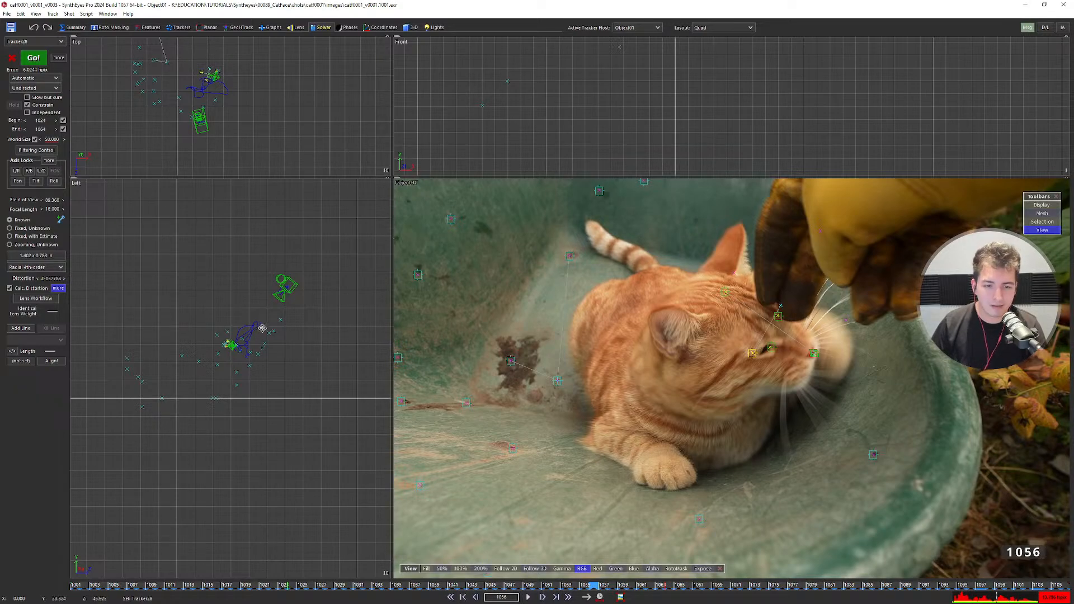
scroll(285, 291, up, 5)
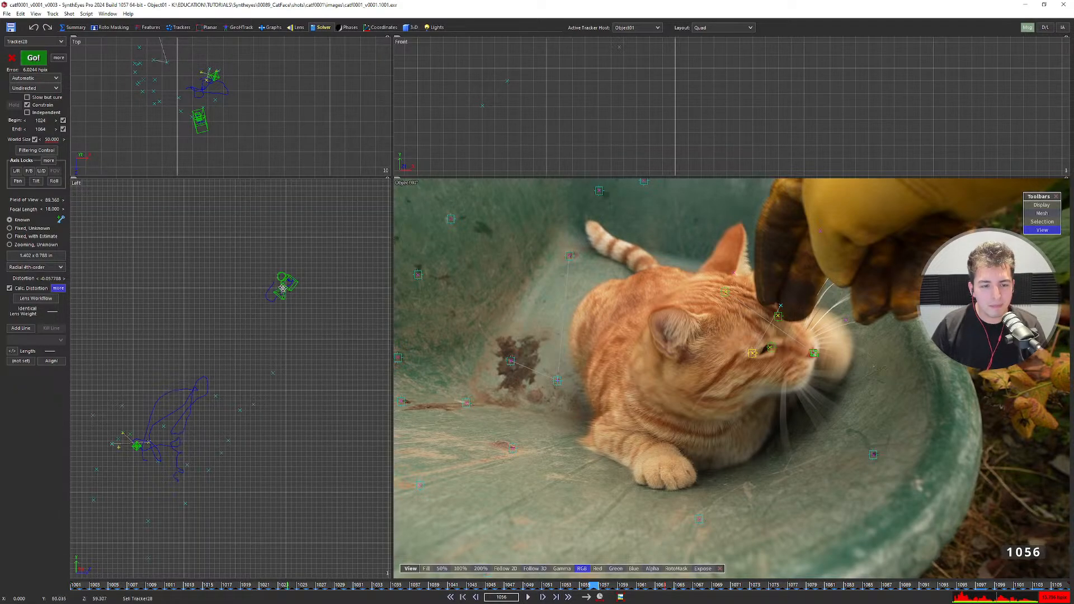
scroll(223, 375, down, 2)
middle_drag(224, 374, 254, 334)
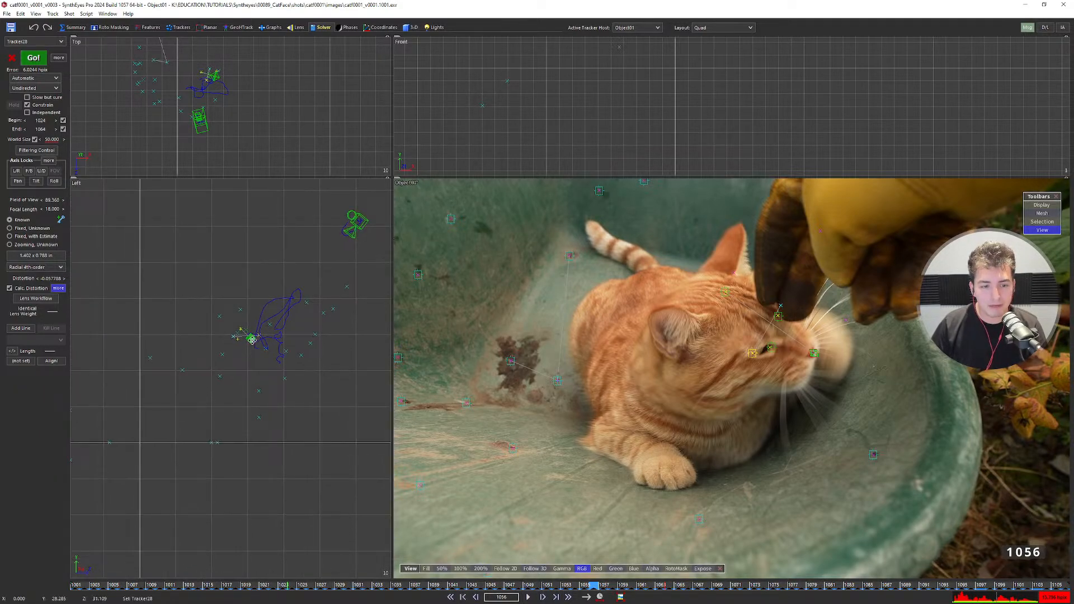
Return to frame 1001 and look across the scene in the perspective view.
key(Home)
scroll(252, 340, up, 3)
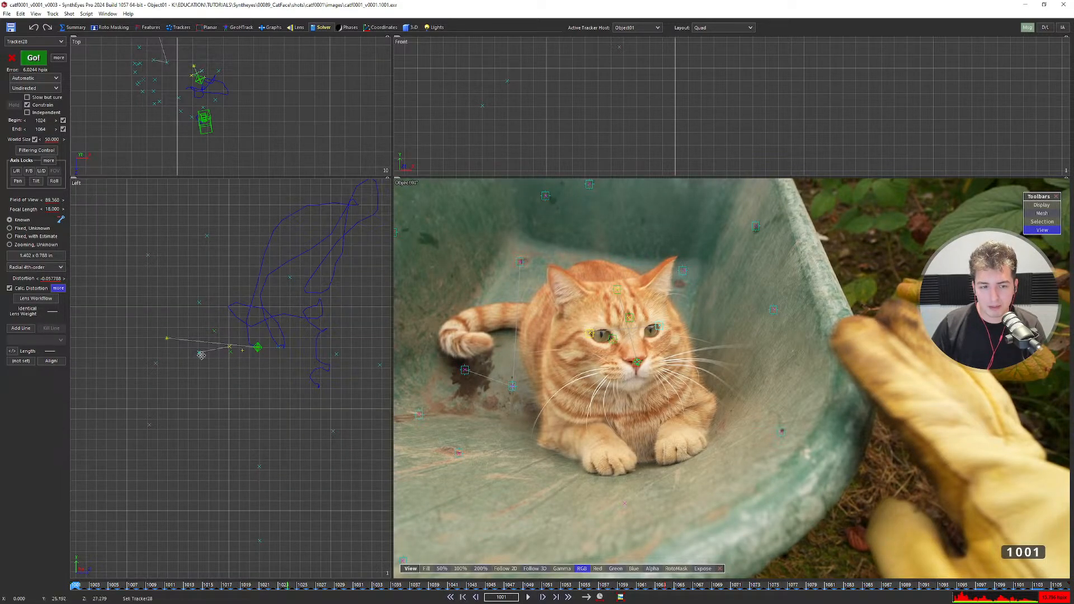
scroll(236, 352, down, 9)
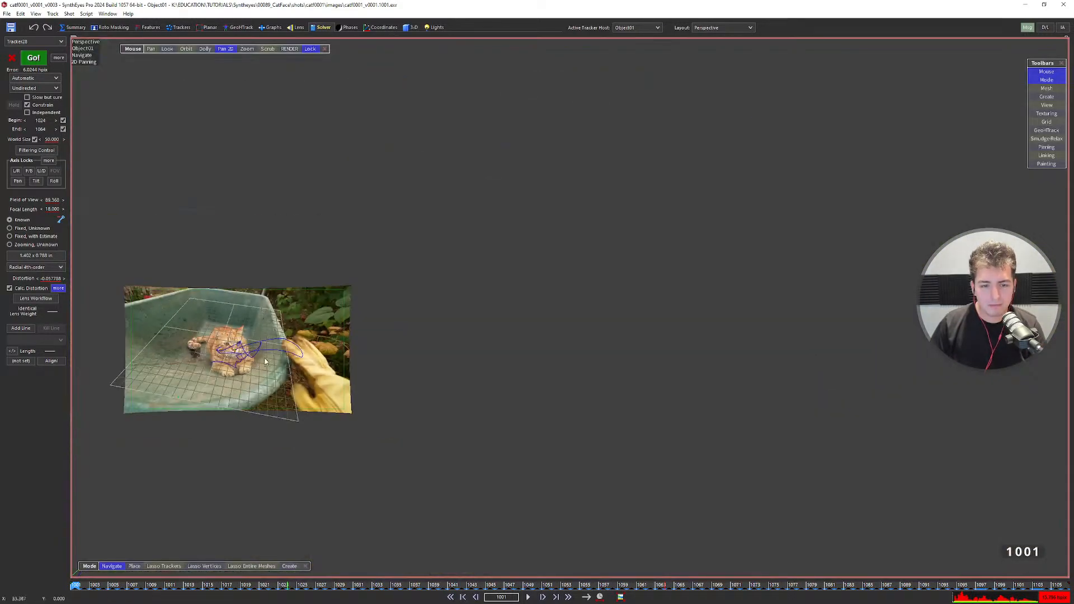
middle_drag(81, 383, 236, 364)
scroll(236, 364, up, 6)
middle_drag(795, 260, 610, 308)
Switch to the Solver Output layout with Camera01 as the active tracker host.
key(F5)
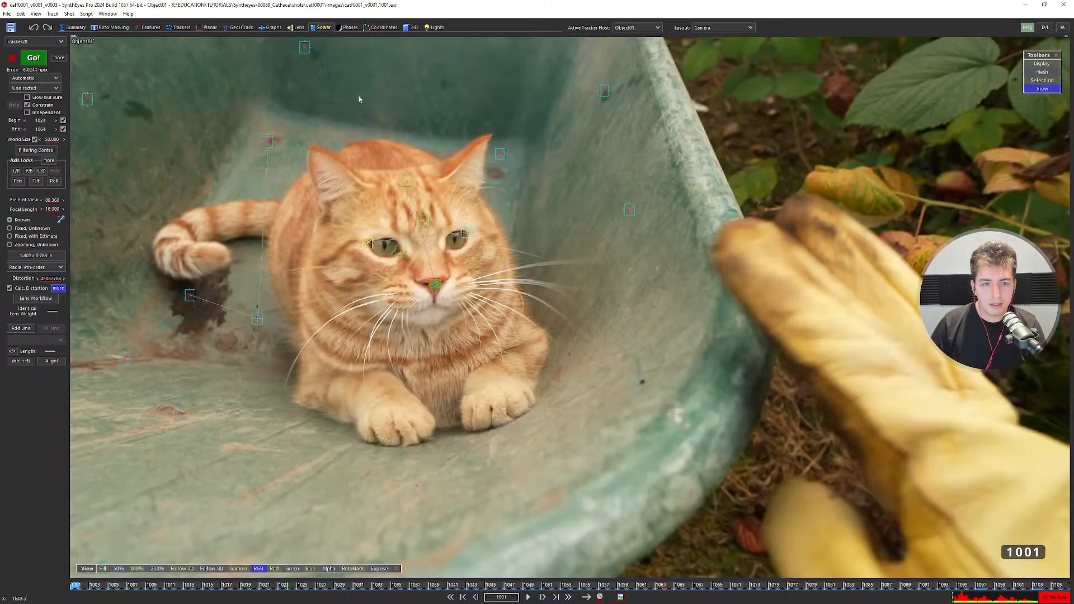
click(323, 28)
click(629, 29)
click(625, 36)
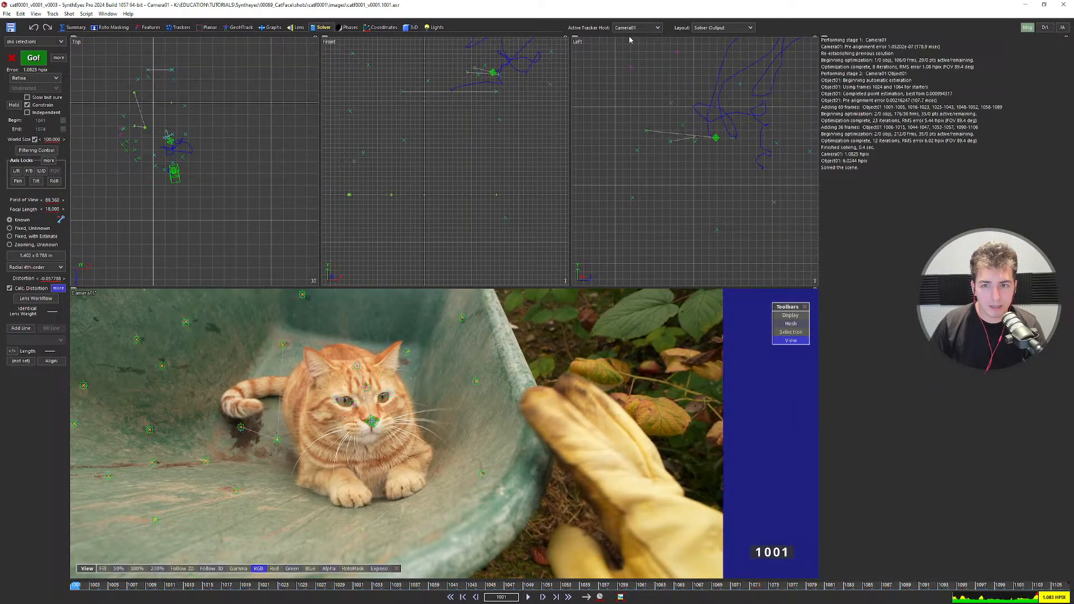
Open Path Filtering Control (5.000 Hz, strength 1.000) and move the dialog higher out of the views.
click(36, 150)
scroll(164, 173, up, 5)
scroll(163, 172, up, 5)
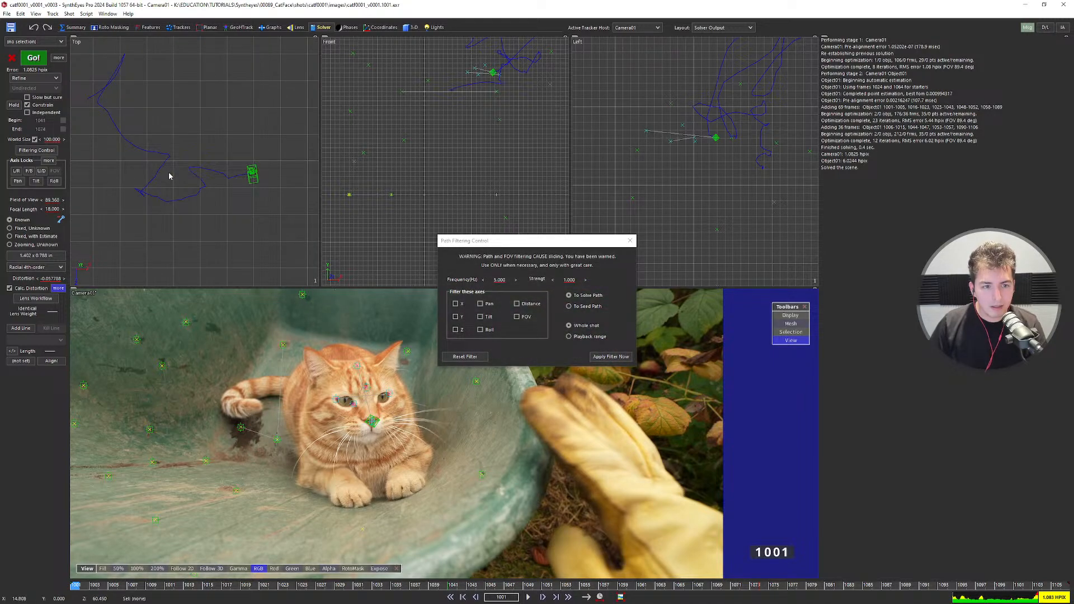
drag(507, 247, 477, 147)
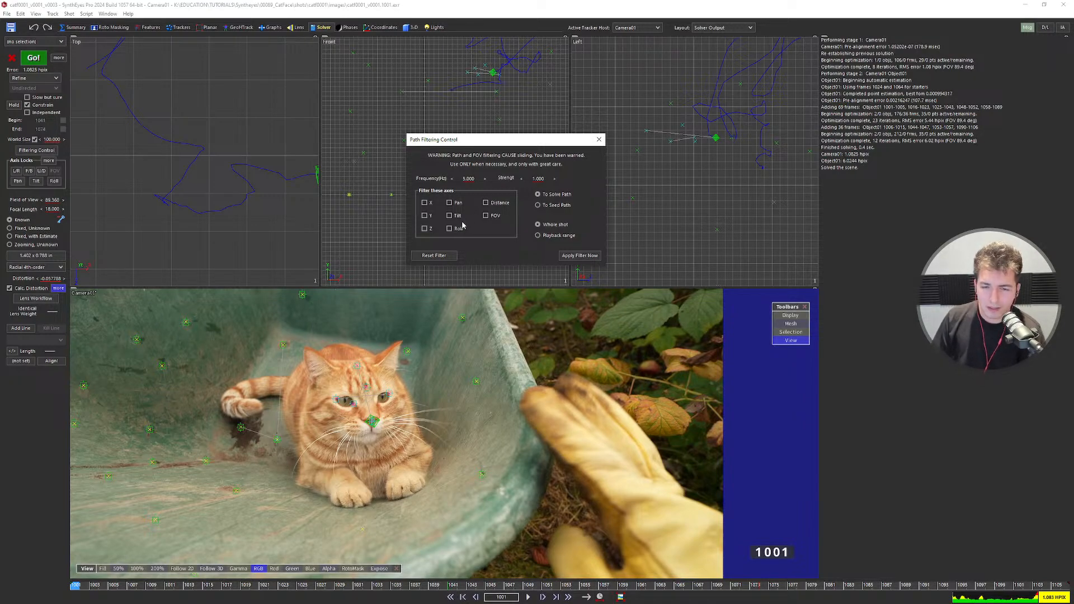
drag(469, 147, 474, 148)
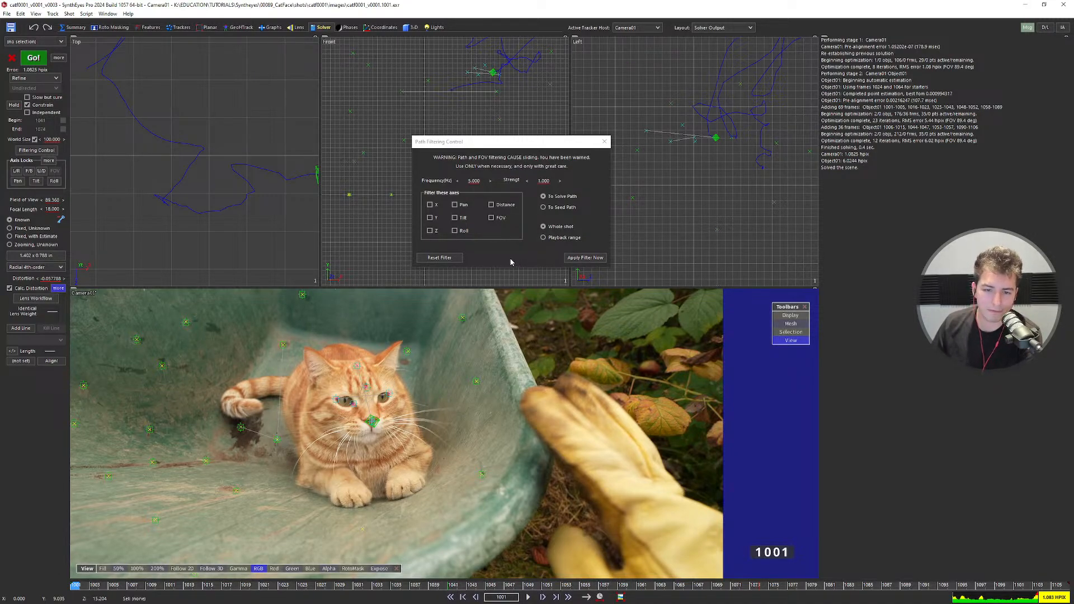
scroll(355, 396, up, 1)
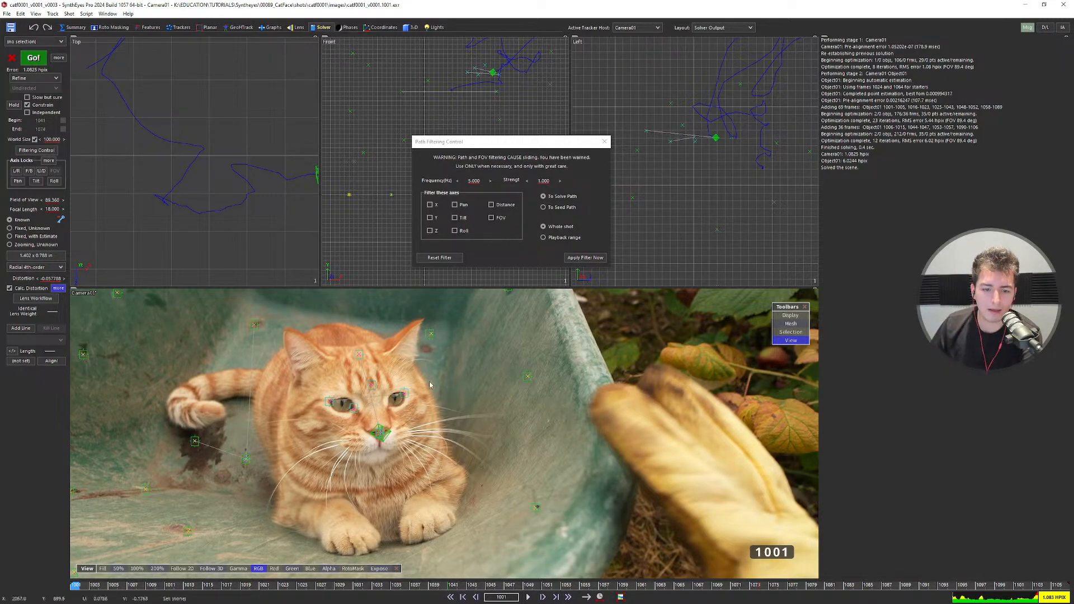
Zoom into the camera view and select the cat's nose tracker Tracker28, making Object01 the active host.
scroll(391, 400, down, 1)
scroll(394, 408, up, 1)
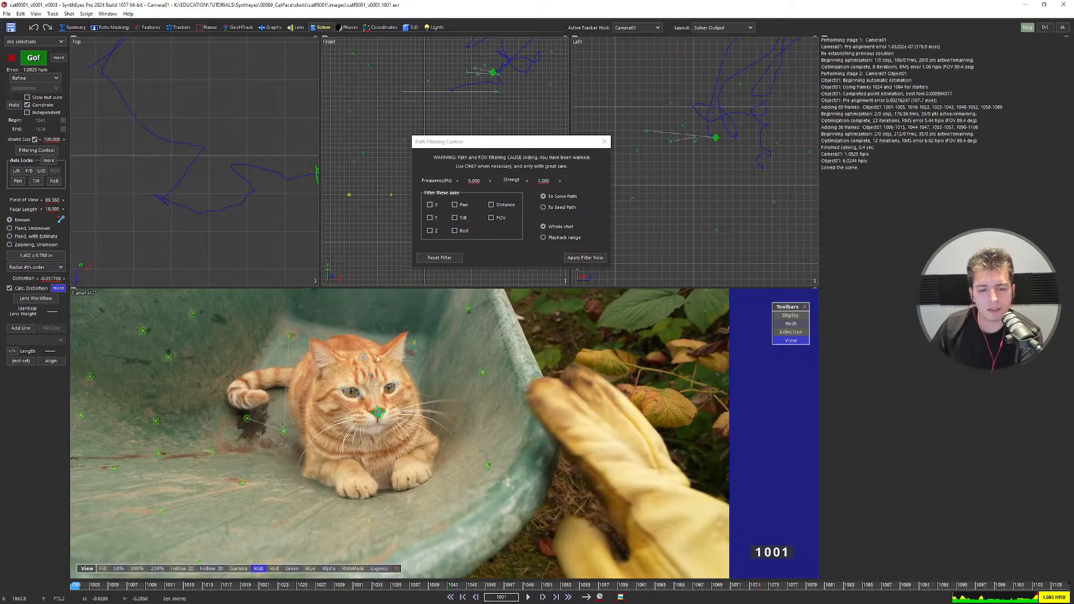
scroll(334, 420, up, 2)
scroll(334, 420, down, 3)
scroll(377, 430, up, 5)
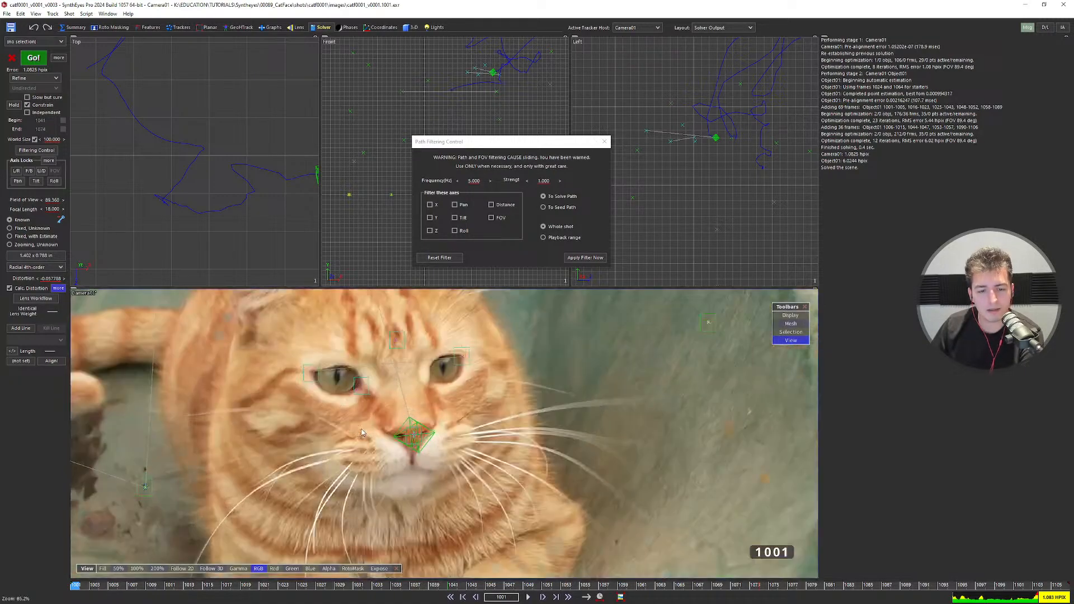
click(419, 435)
click(419, 434)
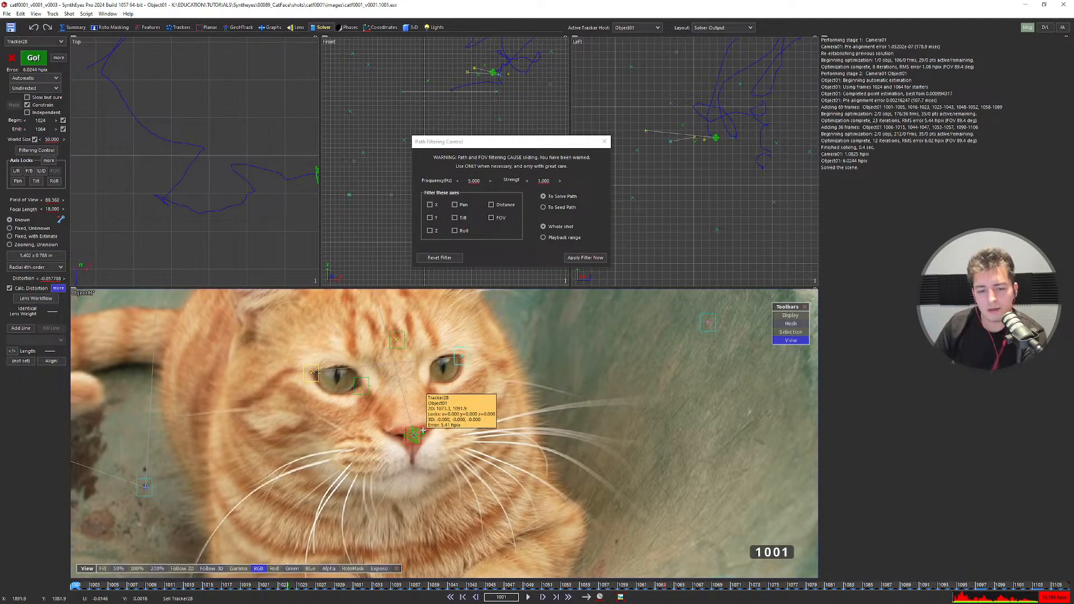
scroll(422, 431, down, 5)
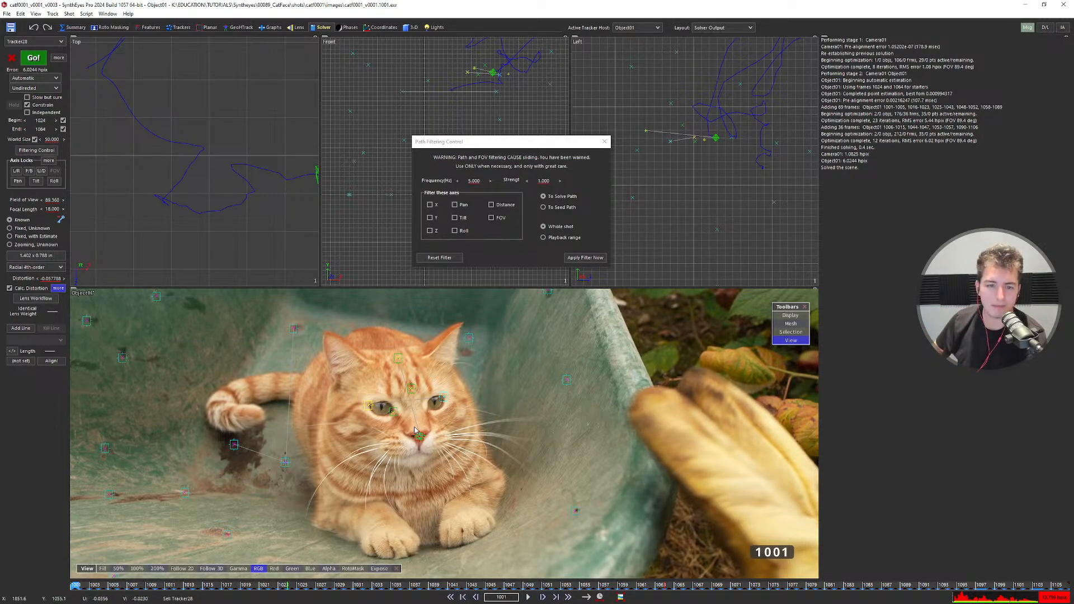
scroll(417, 431, up, 2)
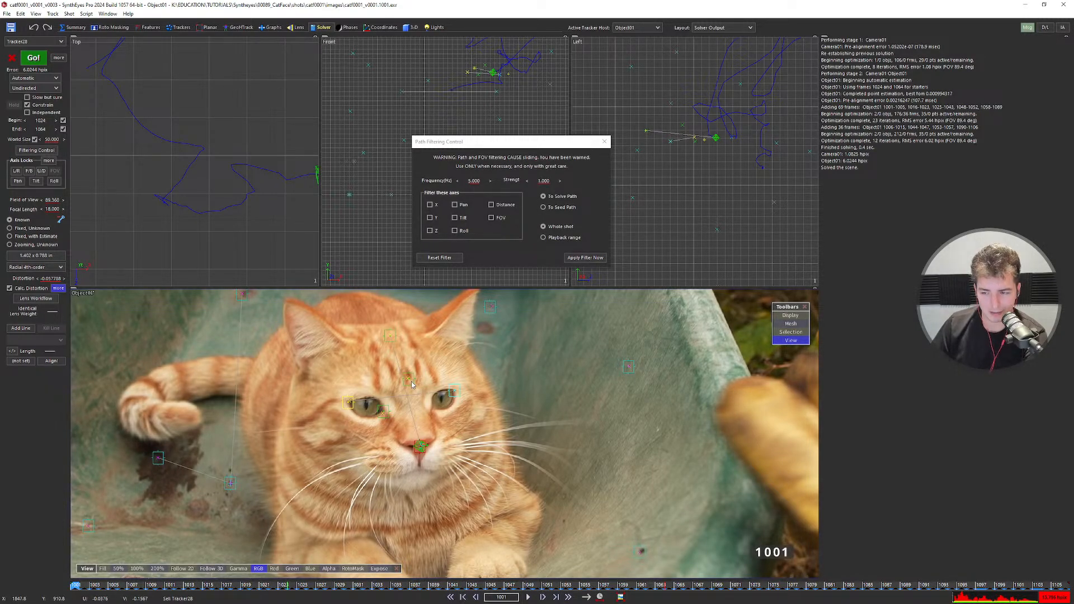
scroll(411, 384, down, 2)
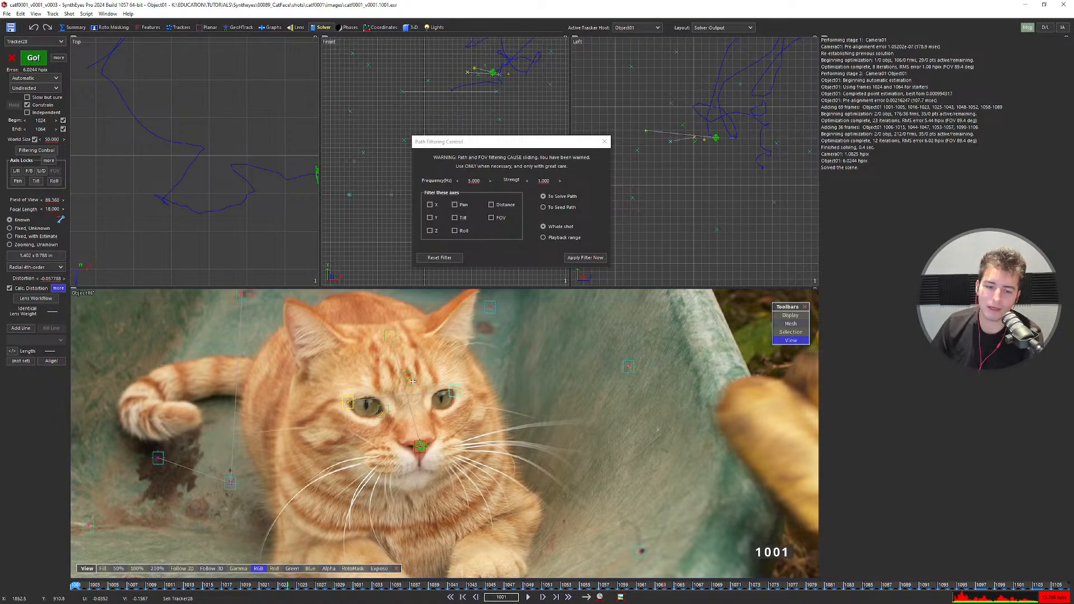
scroll(412, 383, down, 1)
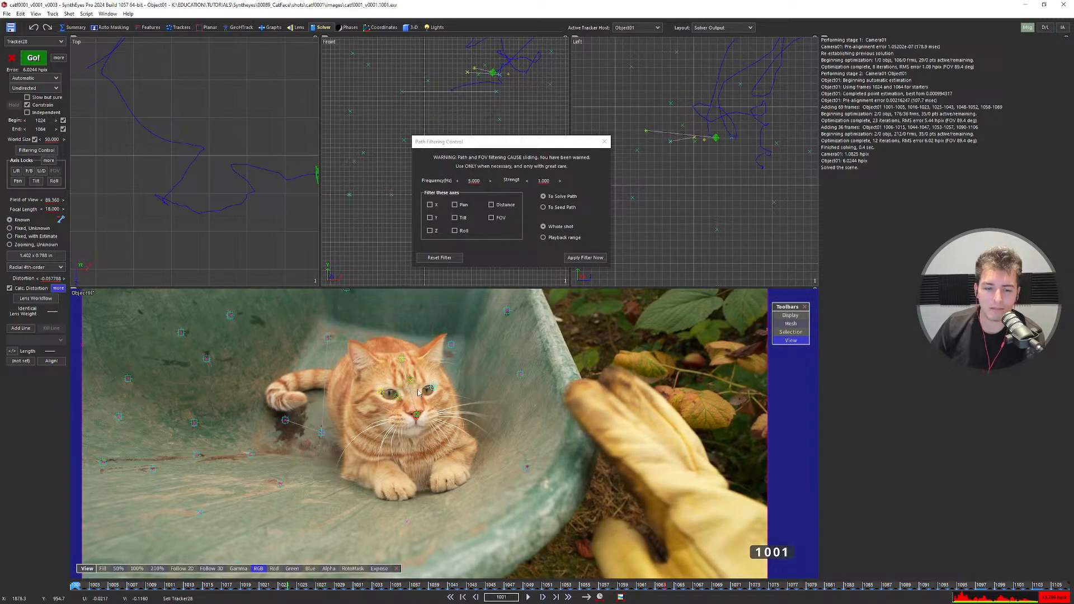
scroll(417, 393, up, 2)
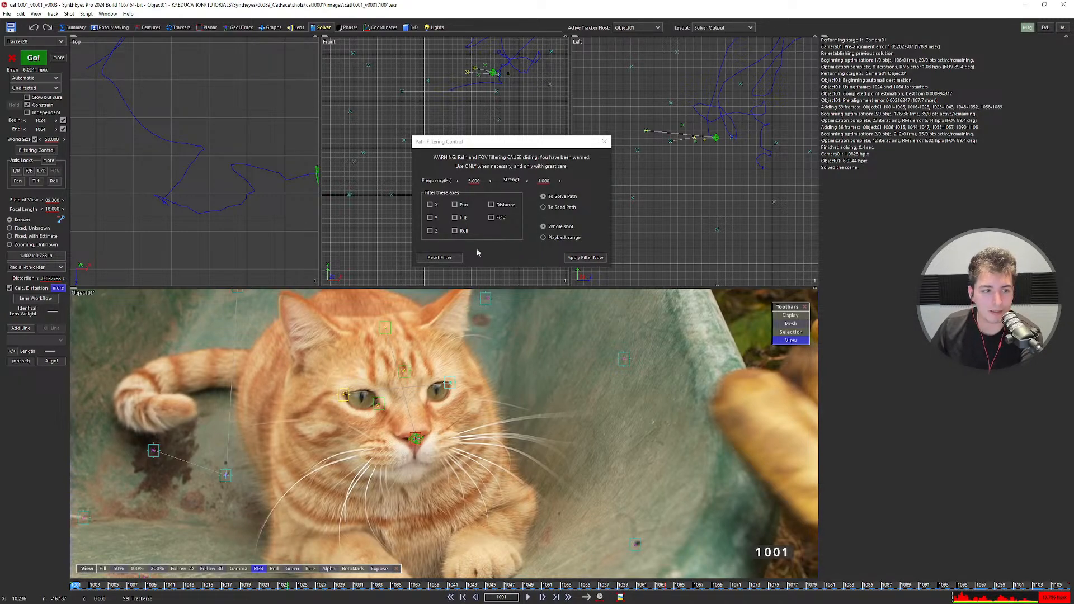
scroll(382, 375, down, 2)
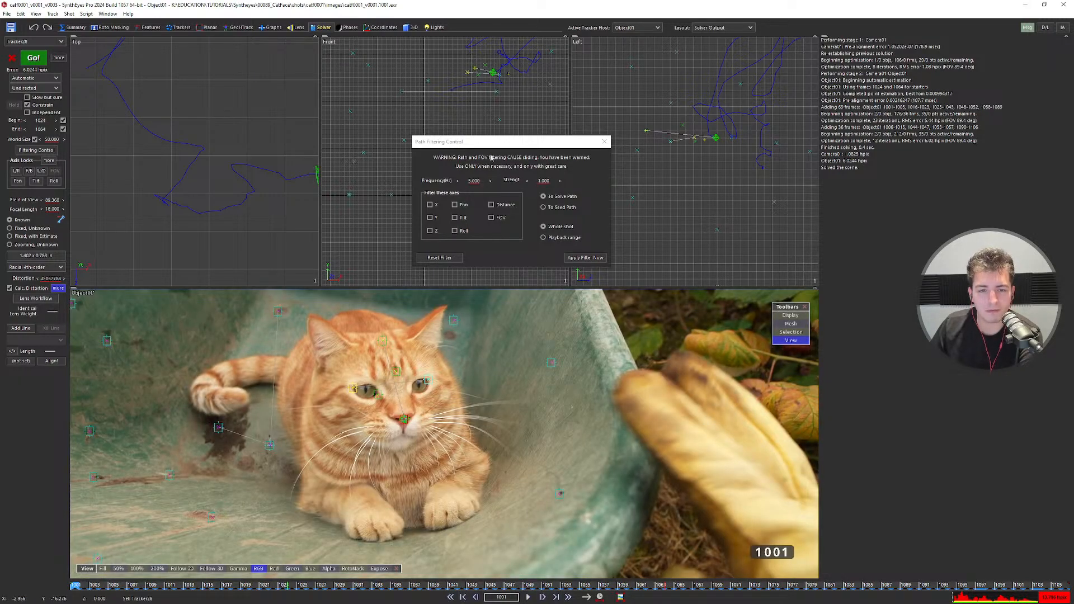
Review Object01's motion from frame 1023 to 1094, then make Camera01 the active tracker host.
drag(490, 146, 435, 148)
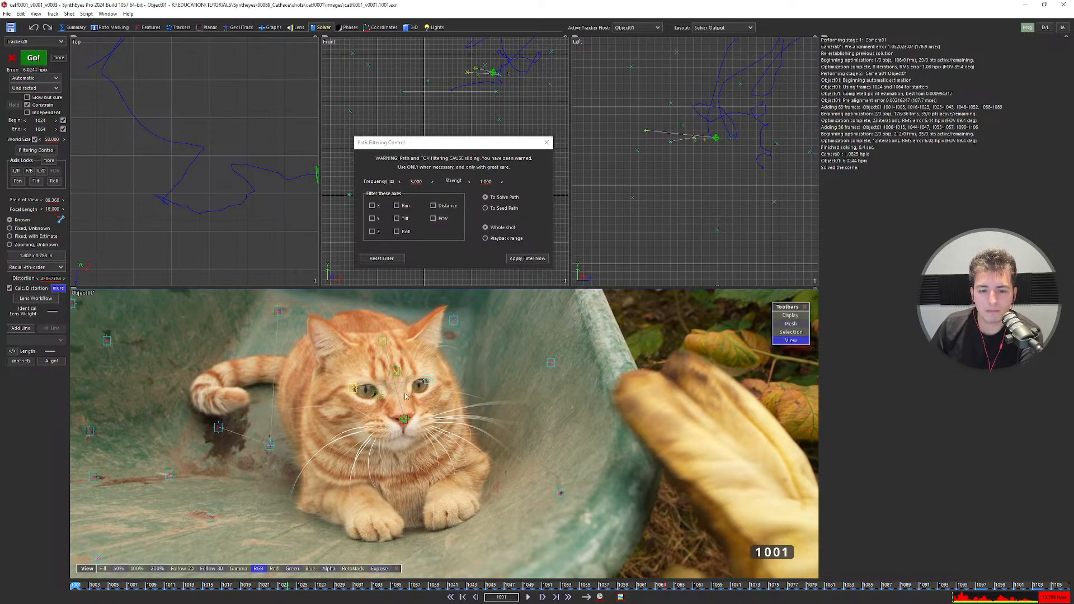
click(283, 586)
drag(283, 586, 75, 582)
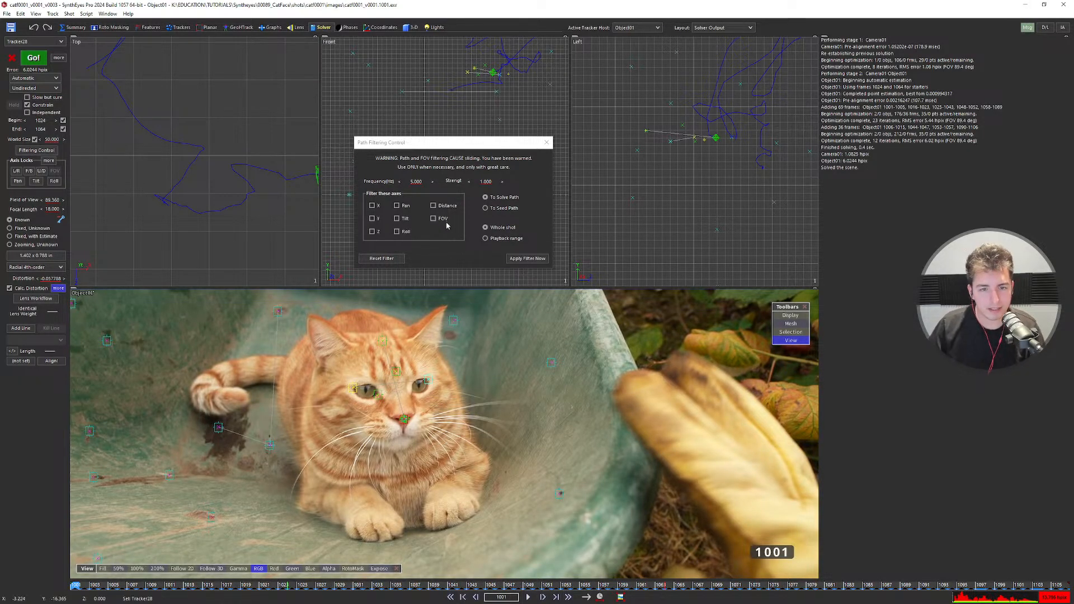
drag(455, 146, 478, 151)
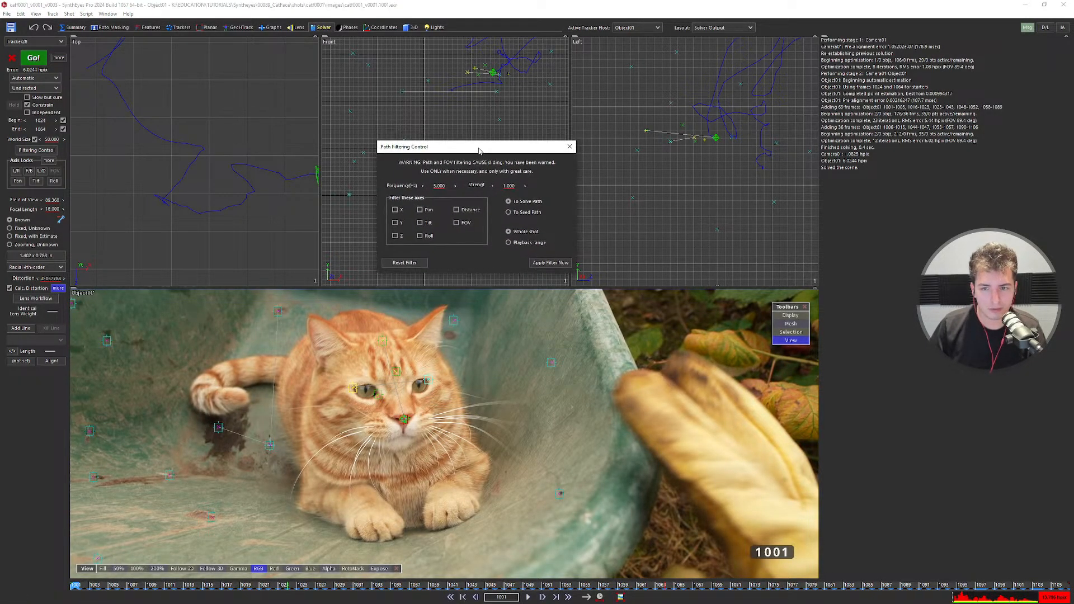
click(635, 27)
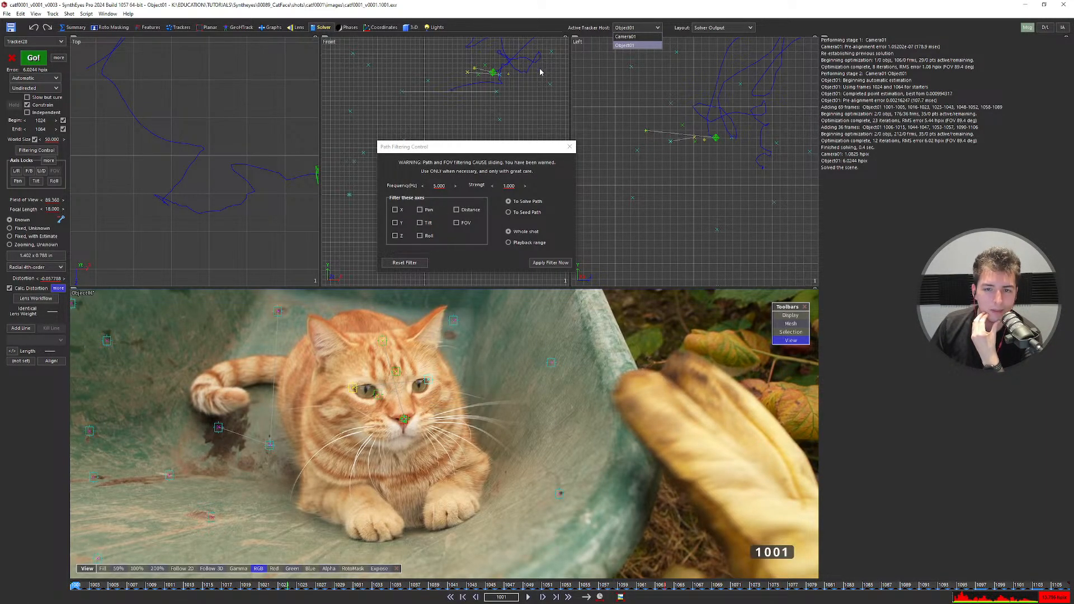
click(625, 36)
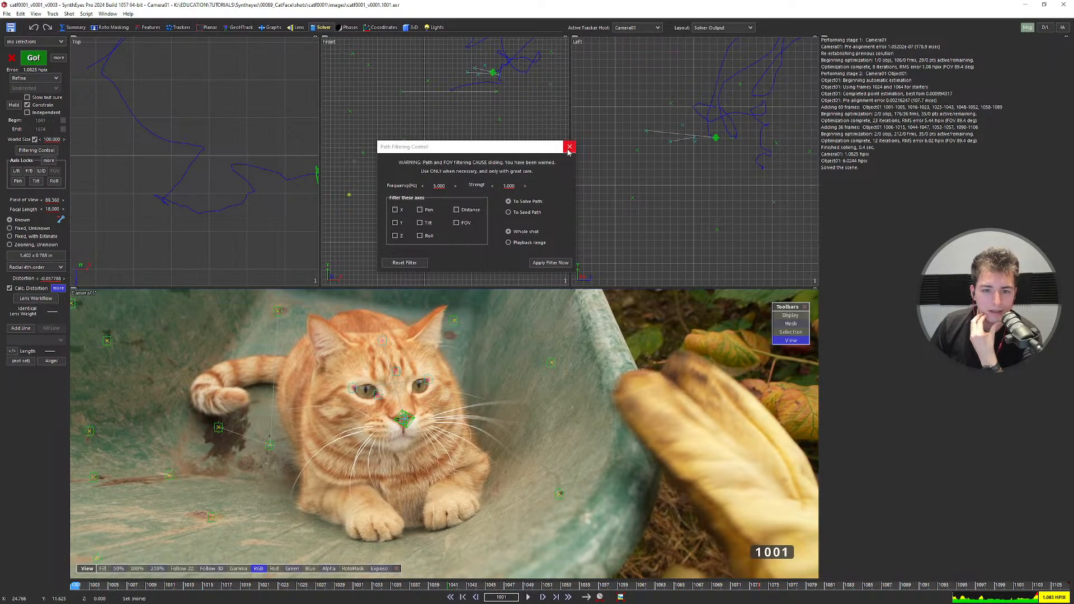
Reopen Camera01's path filtering settings and frame its path in the Left view at frame 1015.
click(569, 148)
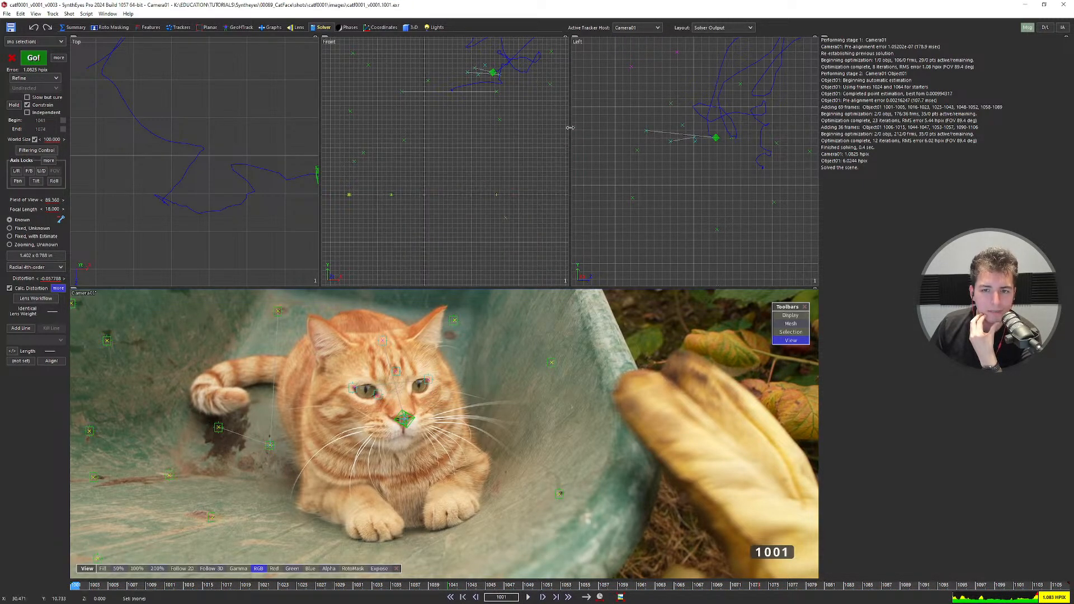
click(37, 150)
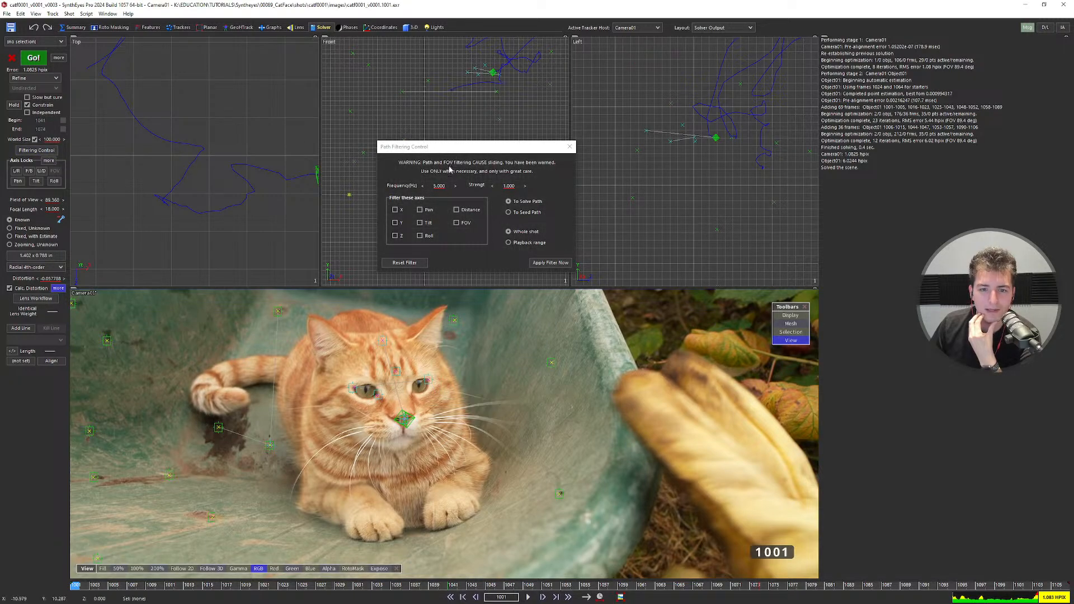
scroll(639, 172, down, 4)
scroll(705, 106, up, 4)
scroll(714, 82, up, 3)
middle_drag(714, 81, 711, 148)
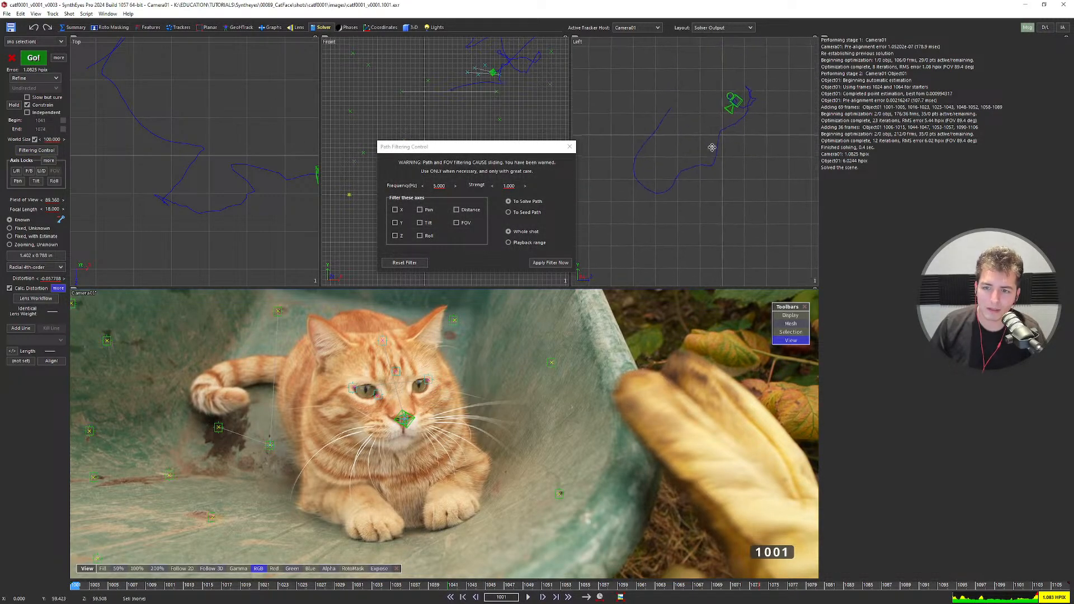
scroll(733, 124, up, 3)
middle_drag(750, 101, 751, 143)
scroll(712, 176, up, 5)
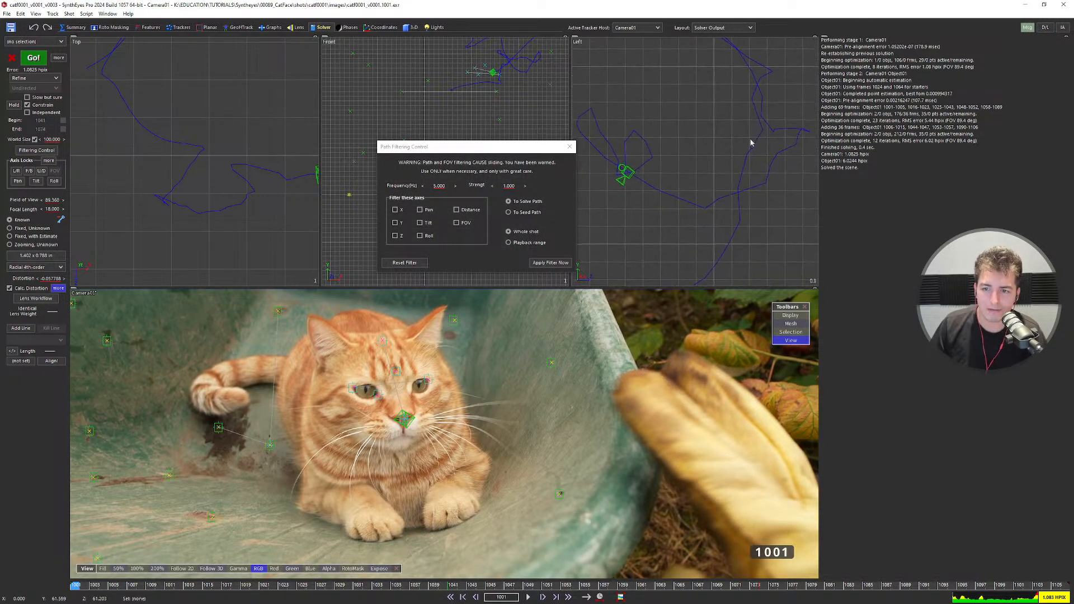
scroll(751, 143, down, 2)
drag(113, 584, 76, 586)
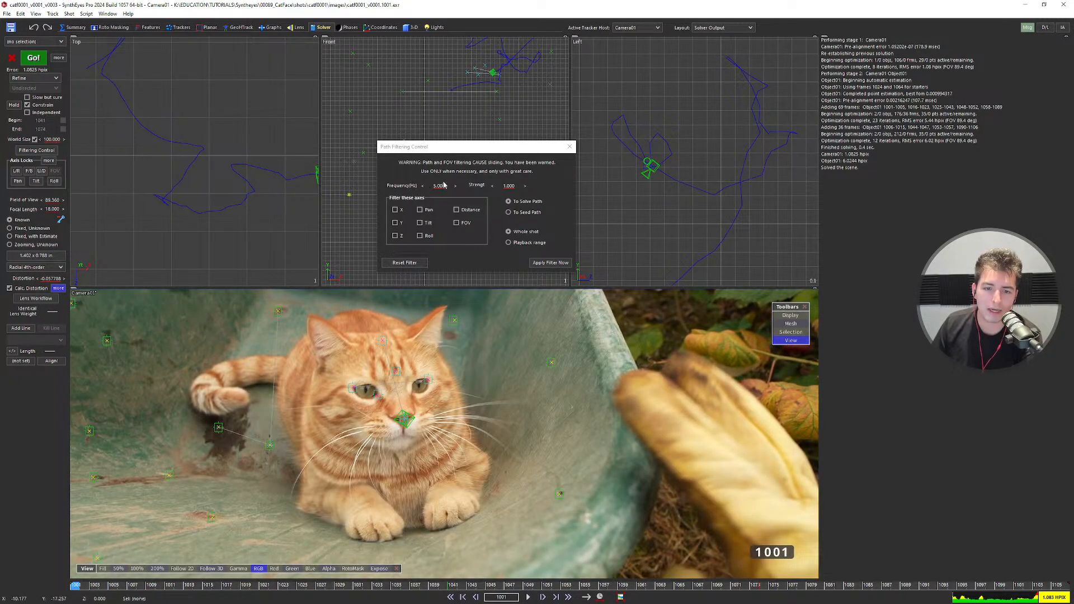
Filter Camera01's path on the X, Y and Z axes.
click(396, 211)
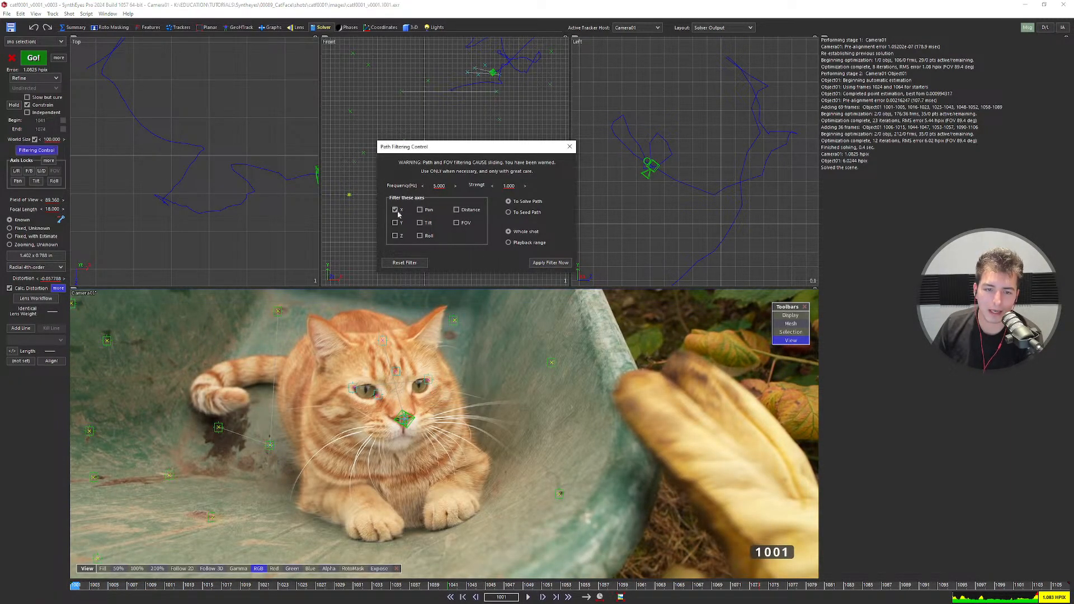
click(395, 223)
click(394, 236)
click(539, 263)
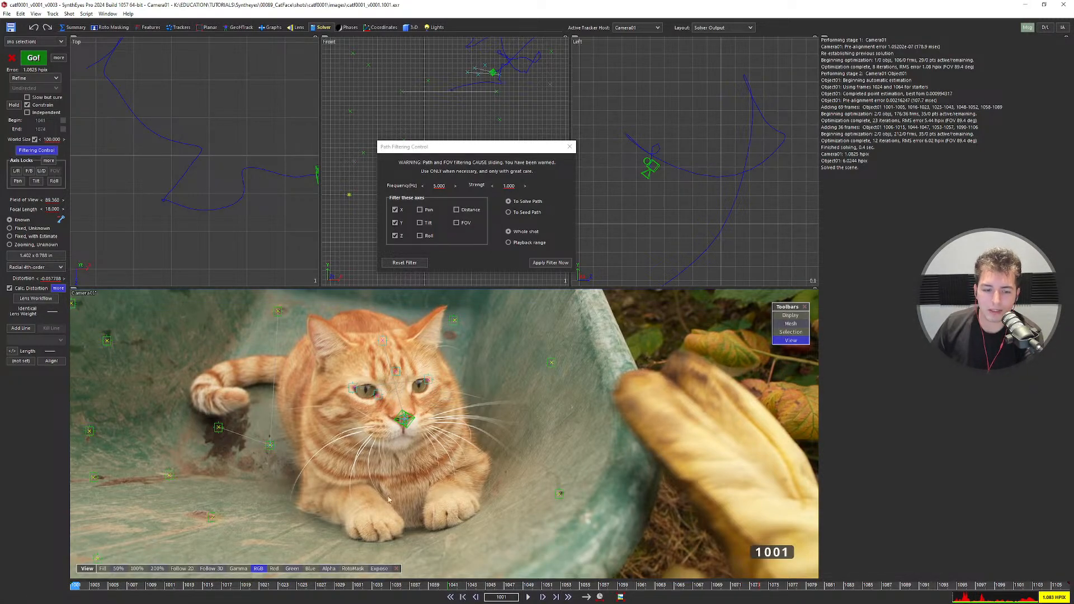
Toggle undo/redo to compare the smoothed and original camera paths, ending on the smoothed one.
key(ctrl+z)
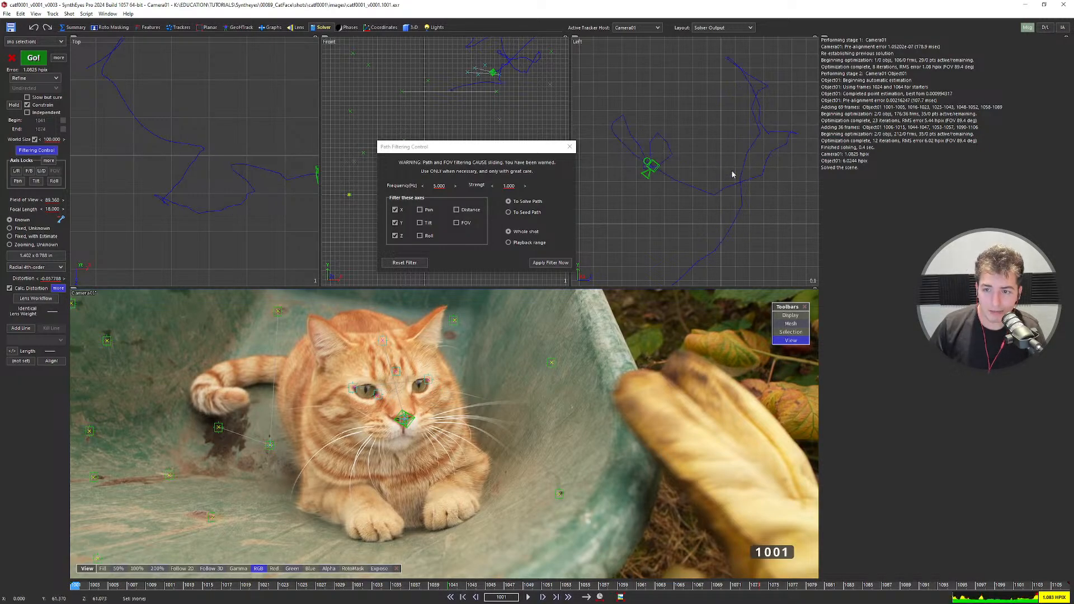
key(ctrl+y)
key(ctrl+z)
key(ctrl+y)
key(ctrl+z)
key(ctrl+y)
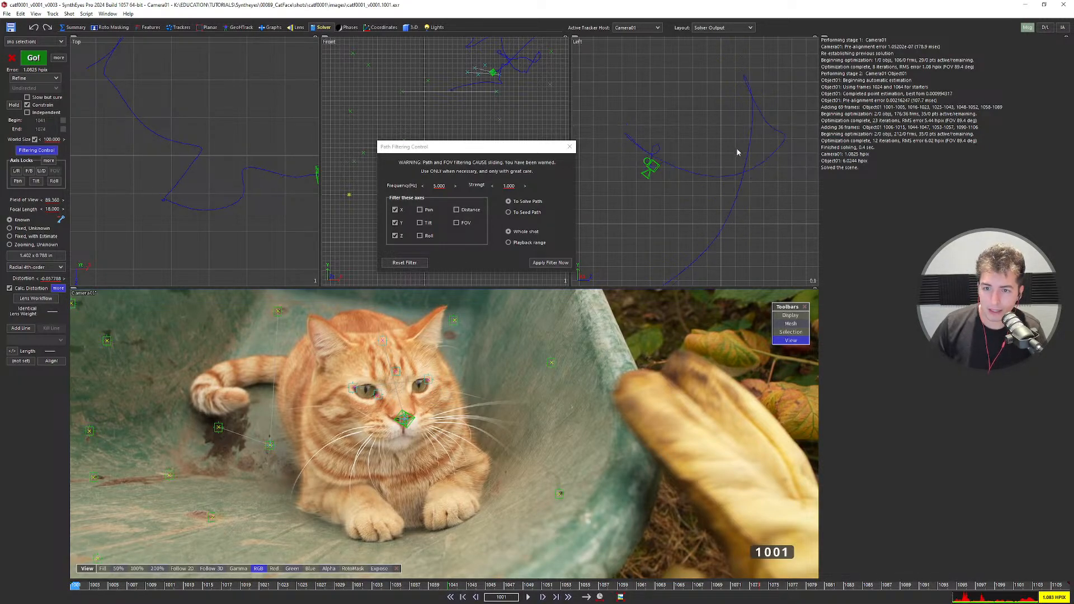
key(ctrl+z)
key(ctrl+y)
key(ctrl+z)
key(ctrl+y)
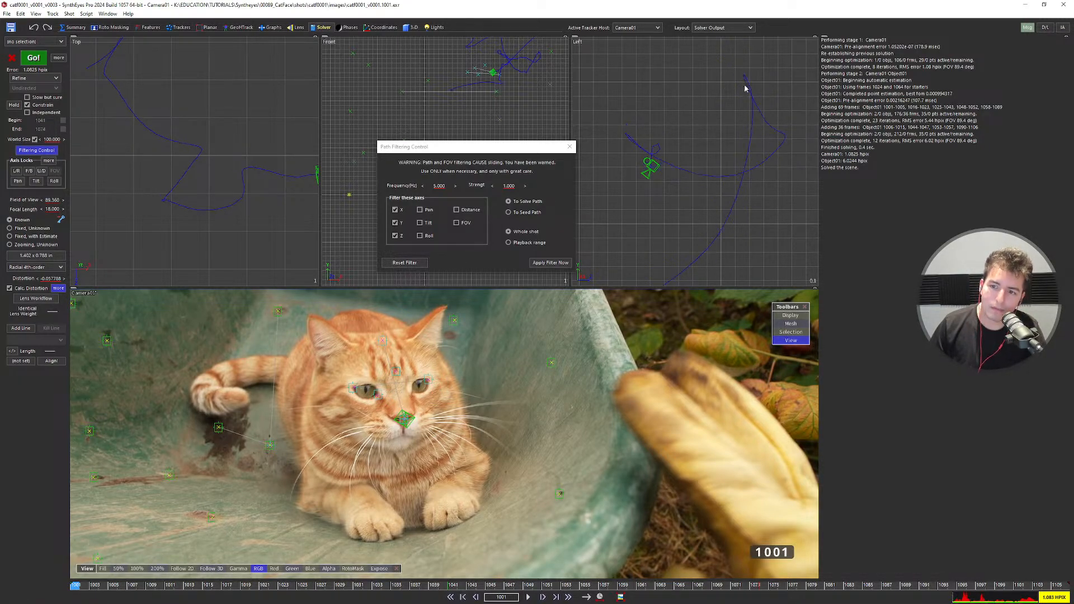
key(ctrl+z)
key(ctrl+y)
key(ctrl+z)
key(ctrl+y)
key(ctrl+z)
key(ctrl+y)
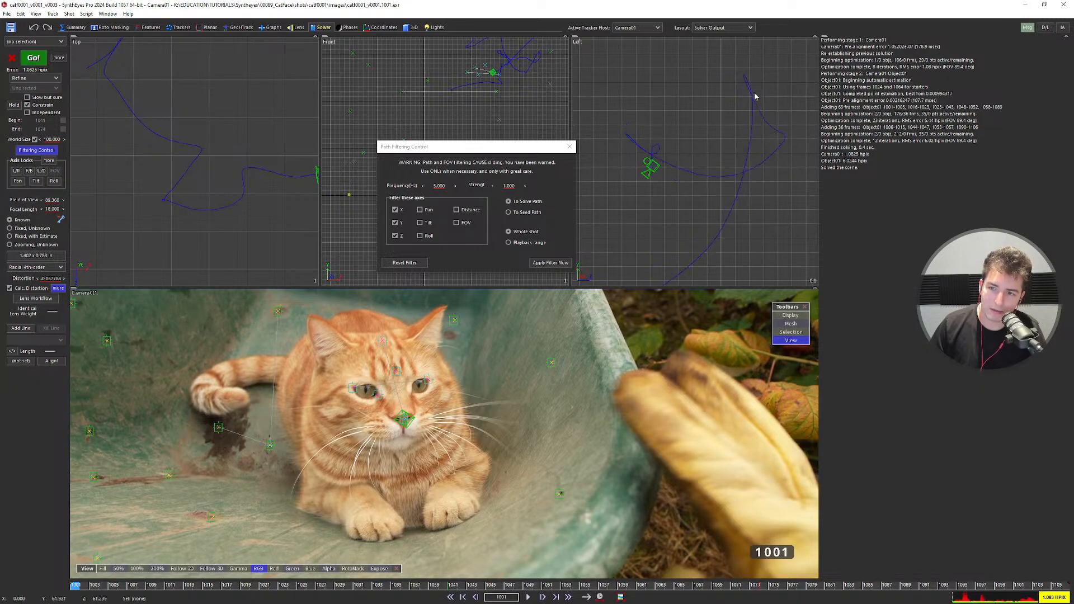
key(ctrl+z)
key(ctrl+y)
key(ctrl+z)
key(ctrl+y)
key(ctrl+z)
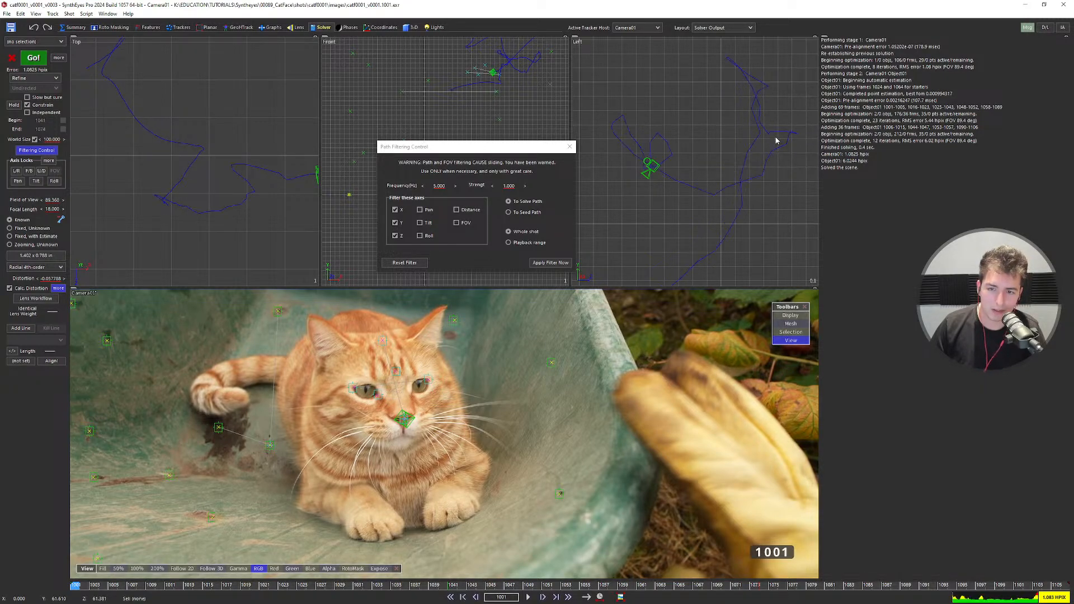
key(ctrl+y)
scroll(648, 190, down, 3)
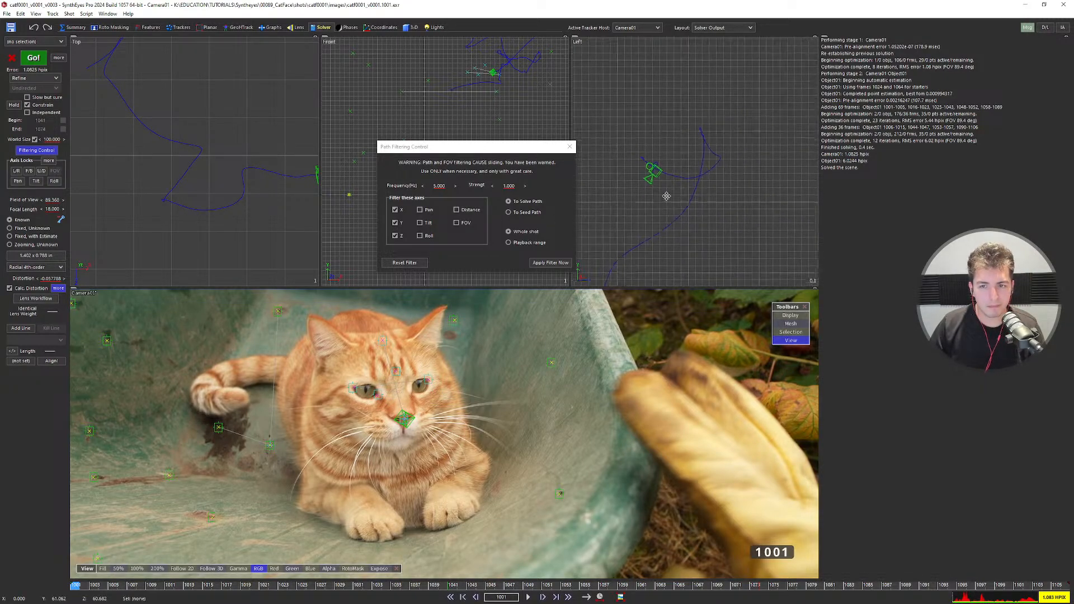
scroll(492, 436, down, 2)
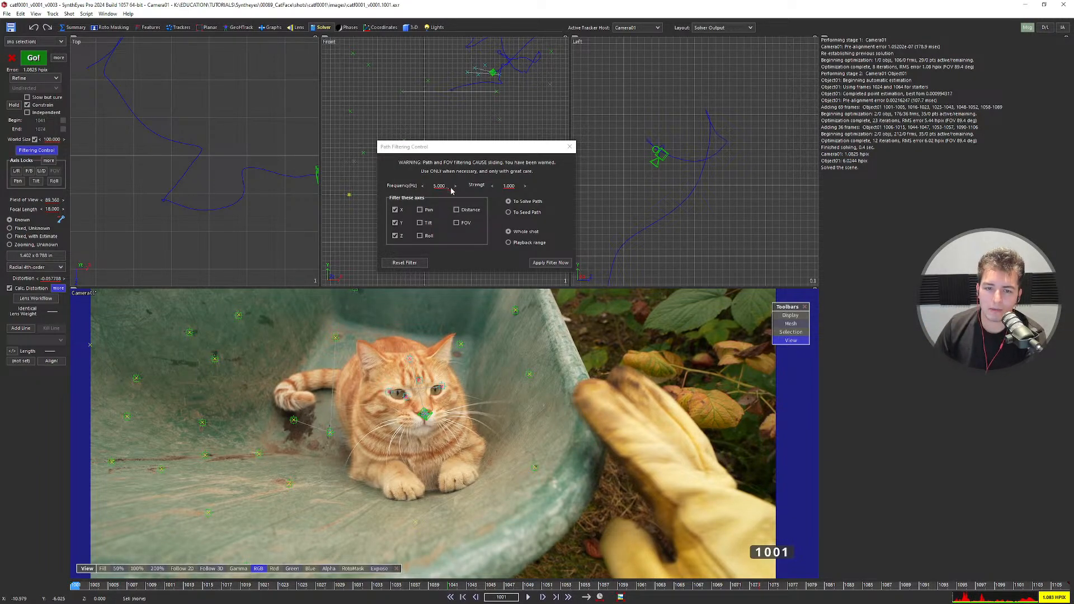
Review the smoothed camera across the shot, then undo back to the raw path.
scroll(509, 436, down, 2)
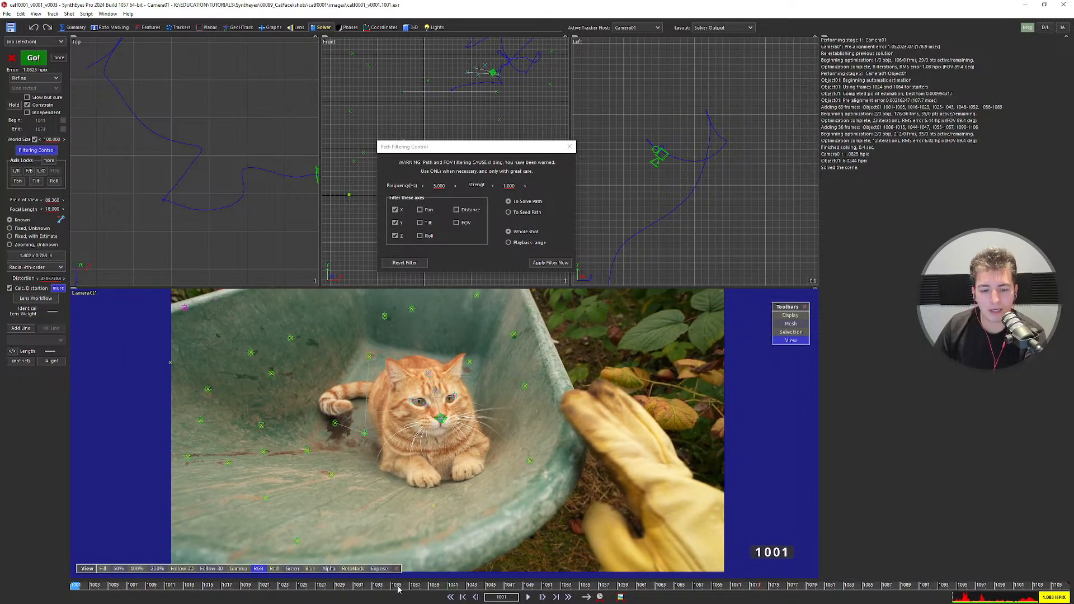
mouse_move(398, 589)
mouse_down()
mouse_move(629, 586)
mouse_move(0, 579)
mouse_move(235, 585)
mouse_move(122, 585)
mouse_up()
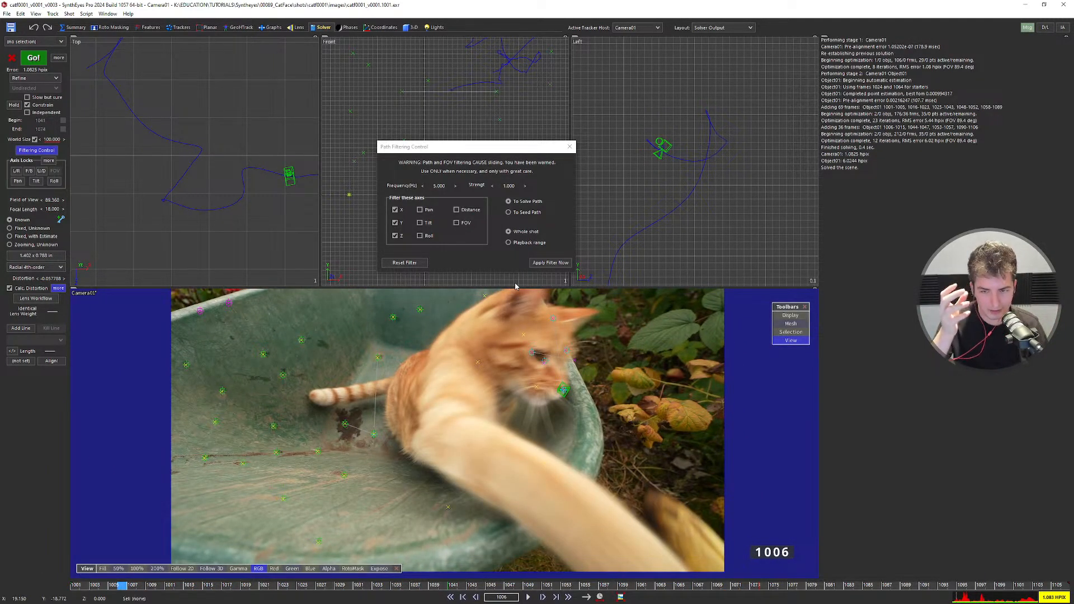
key(ctrl+z)
scroll(699, 134, up, 3)
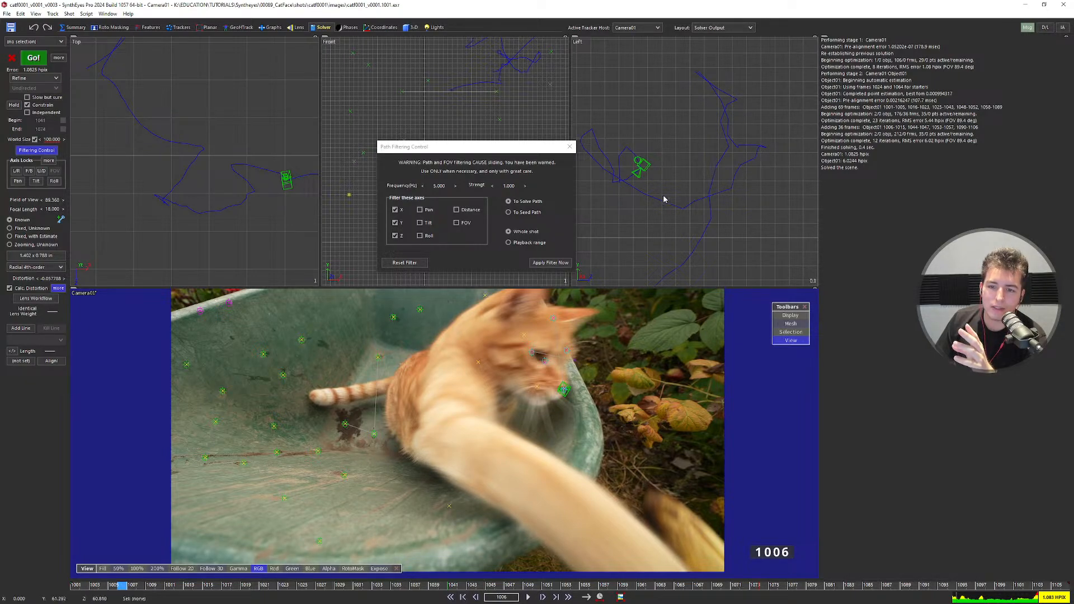
scroll(671, 202, up, 3)
scroll(714, 194, up, 3)
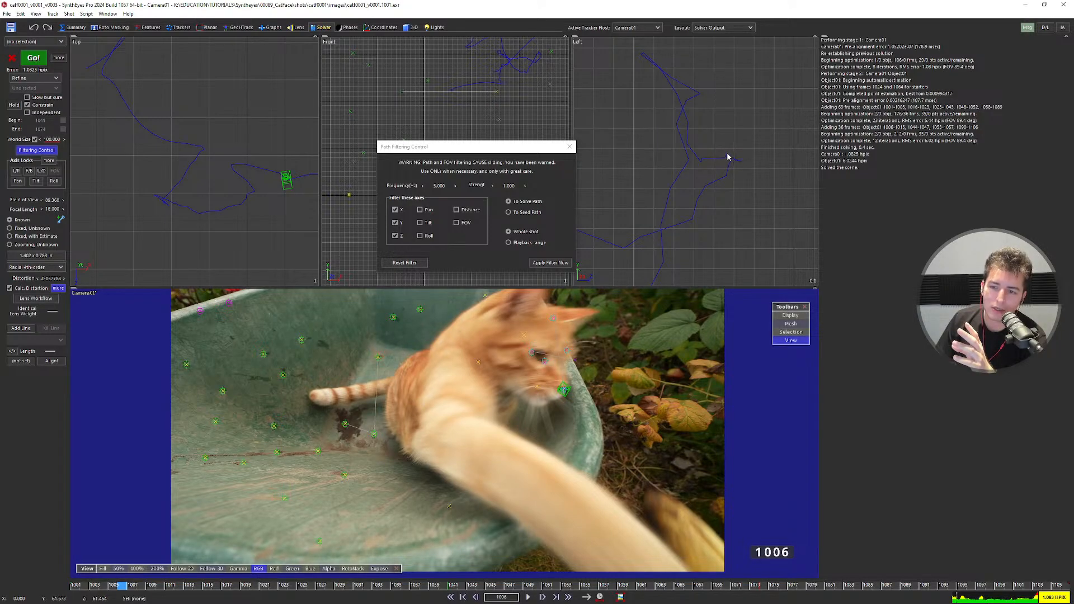
scroll(702, 95, down, 2)
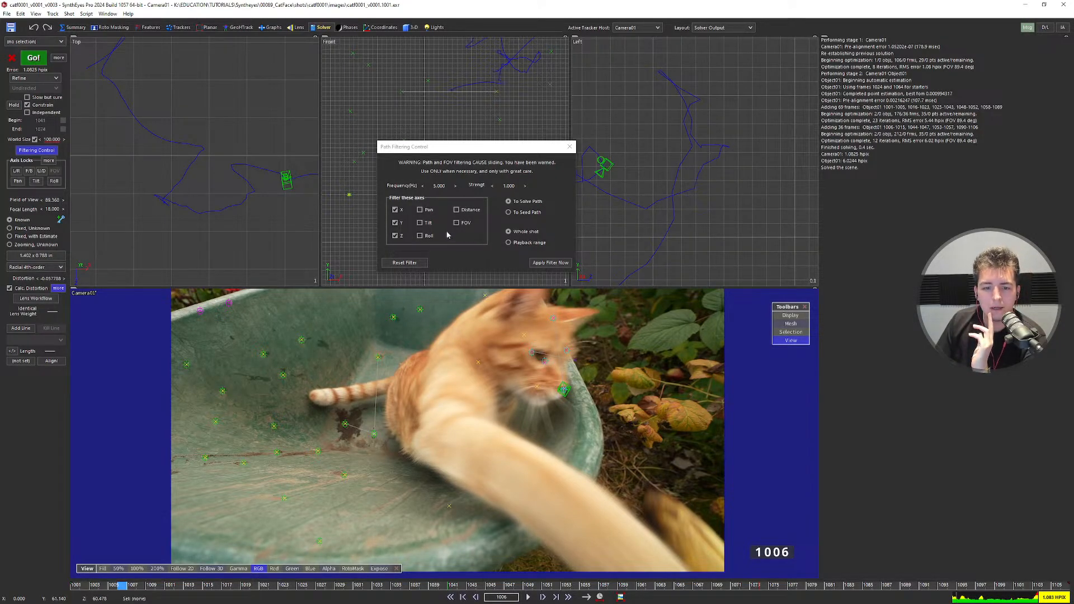
Set the path filter frequency to 12 Hz and apply it to the camera path.
click(441, 186)
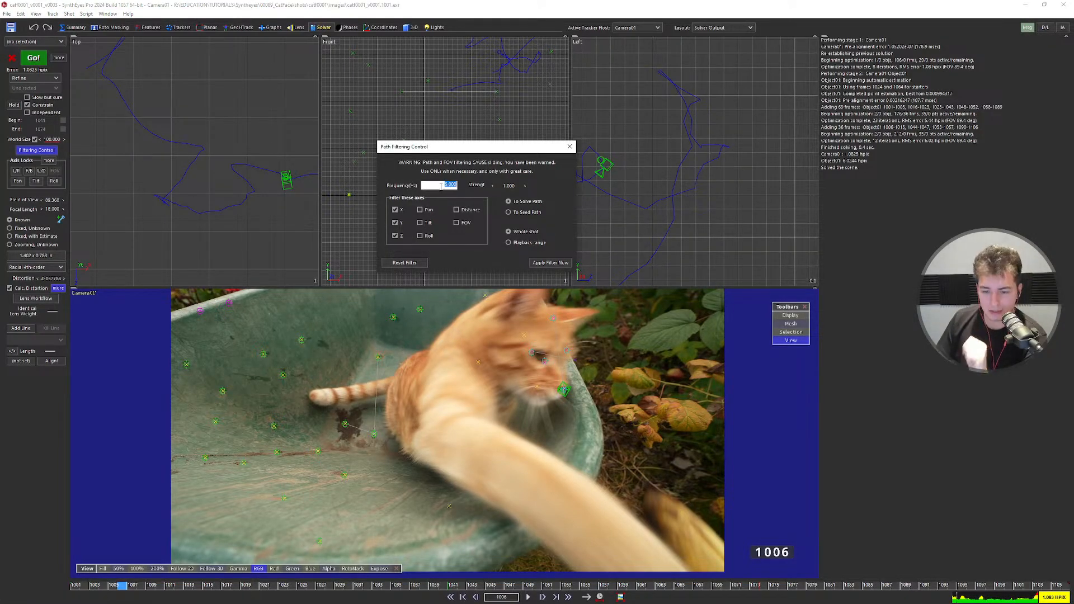
text(12)
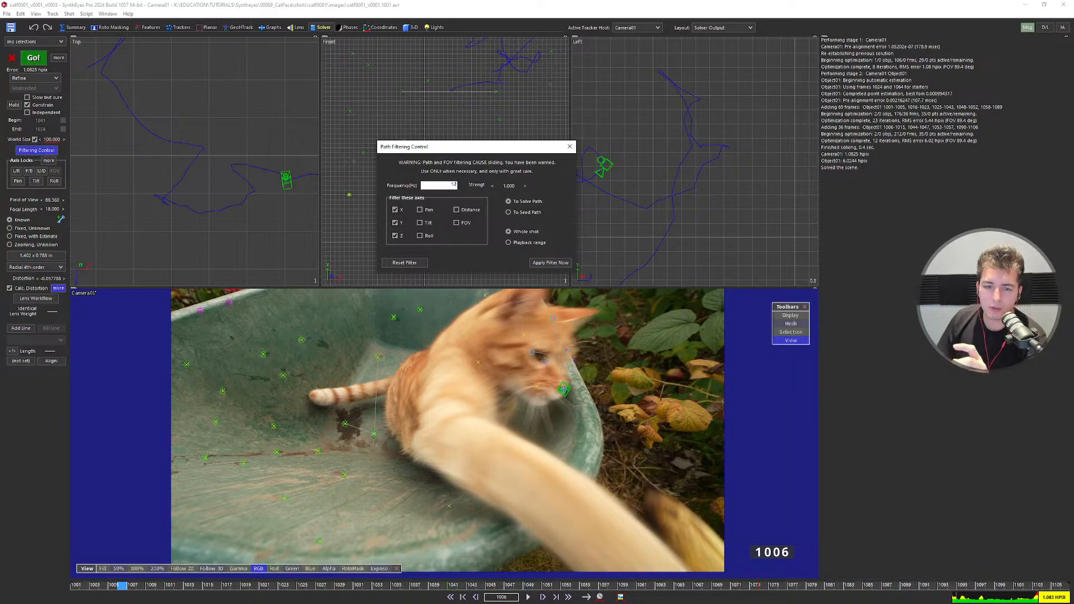
key(Return)
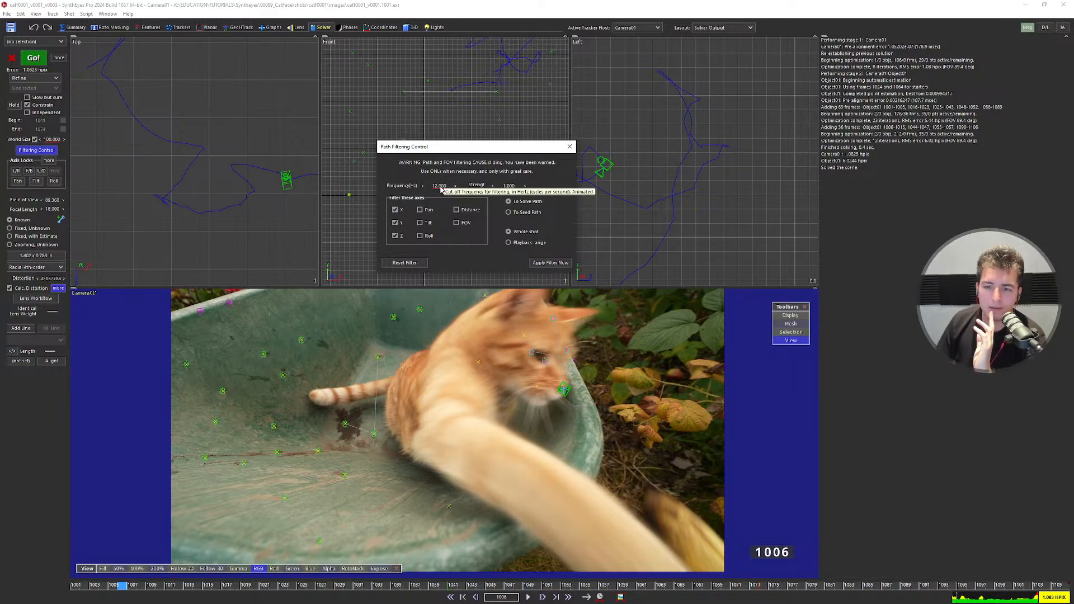
click(550, 263)
Compare the 12 Hz filtered path with the raw path via undo/redo, ending filtered.
middle_drag(714, 170, 732, 167)
key(ctrl+z)
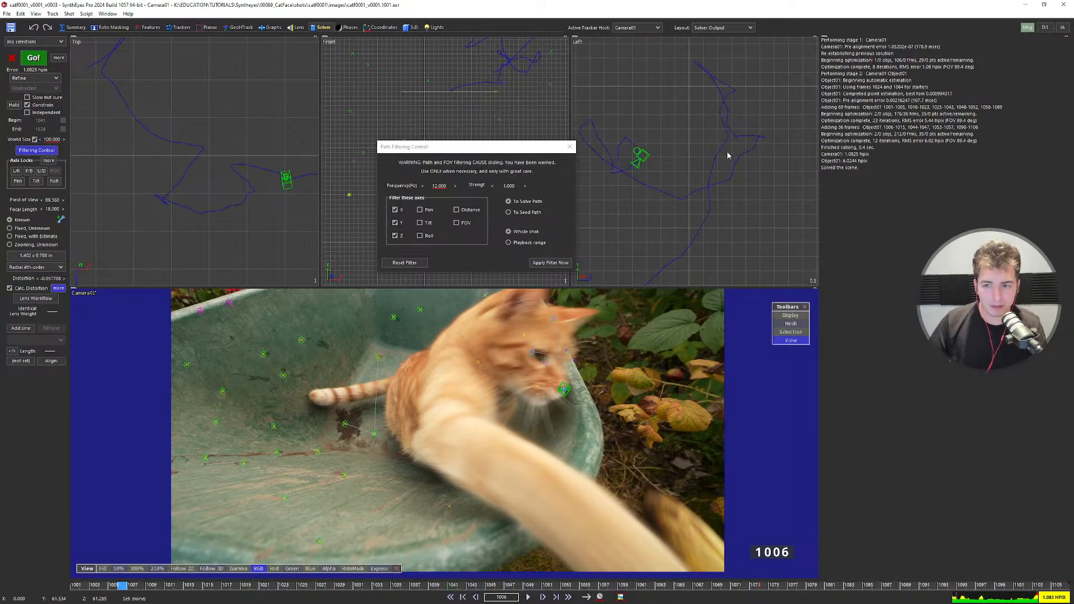
key(ctrl+y)
key(ctrl+z)
key(ctrl+y)
middle_drag(612, 157, 643, 163)
key(ctrl+z)
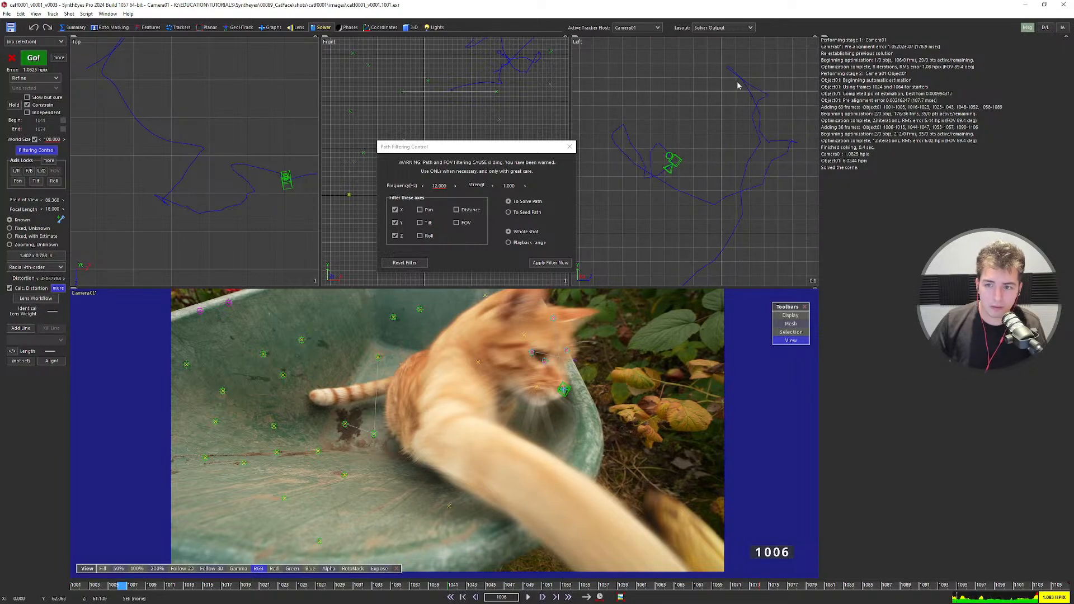
key(ctrl+y)
key(ctrl+z)
key(ctrl+y)
key(ctrl+z)
key(ctrl+y)
key(ctrl+z)
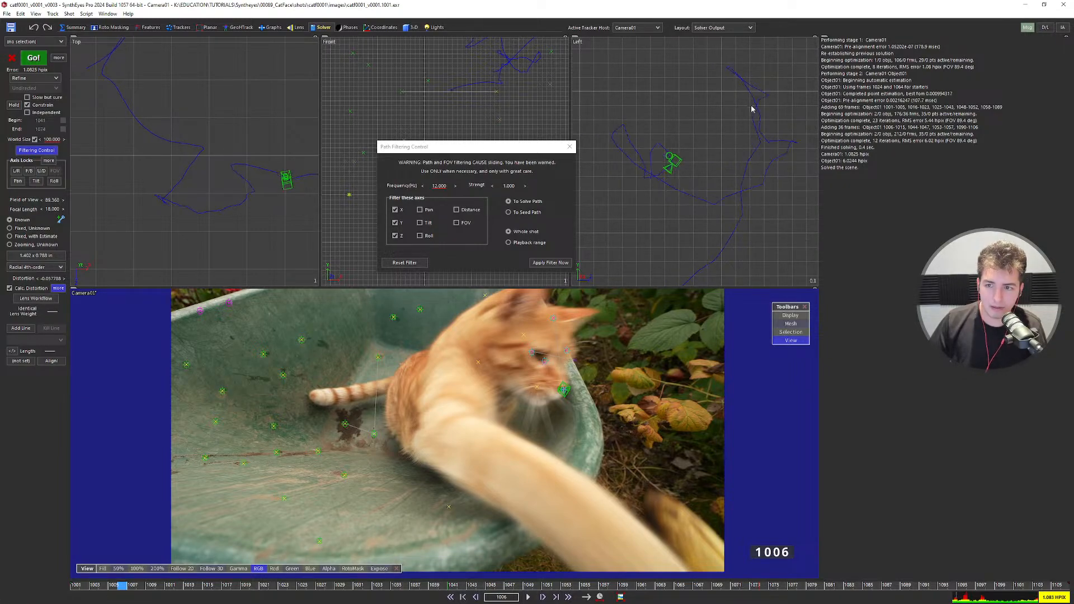
key(ctrl+y)
scroll(769, 141, up, 6)
middle_drag(769, 141, 717, 252)
scroll(718, 252, down, 3)
key(ctrl+z)
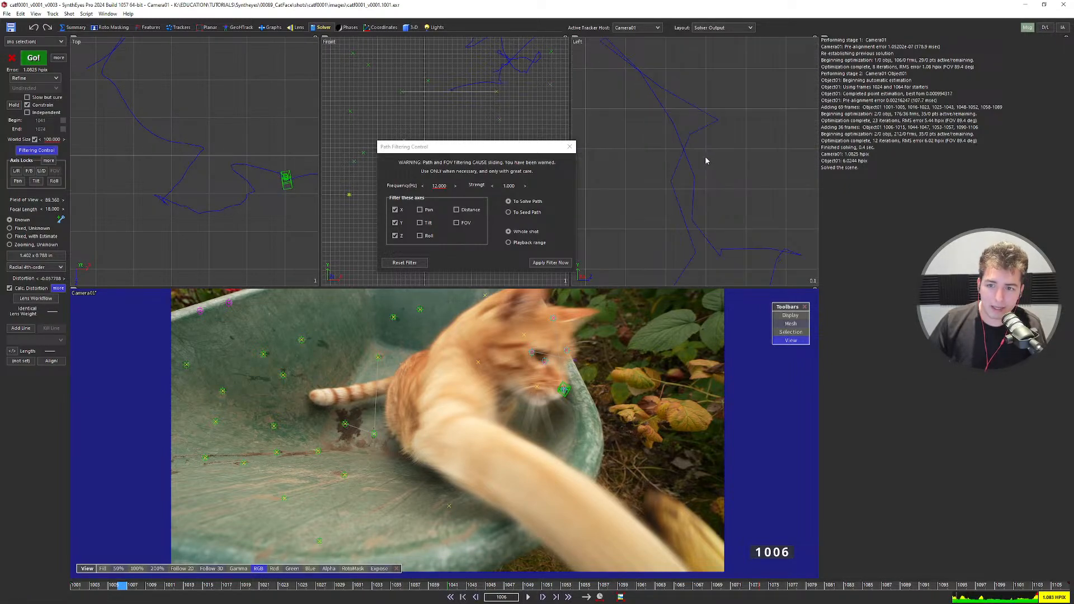
key(ctrl+y)
key(ctrl+z)
key(ctrl+y)
key(ctrl+z)
key(ctrl+y)
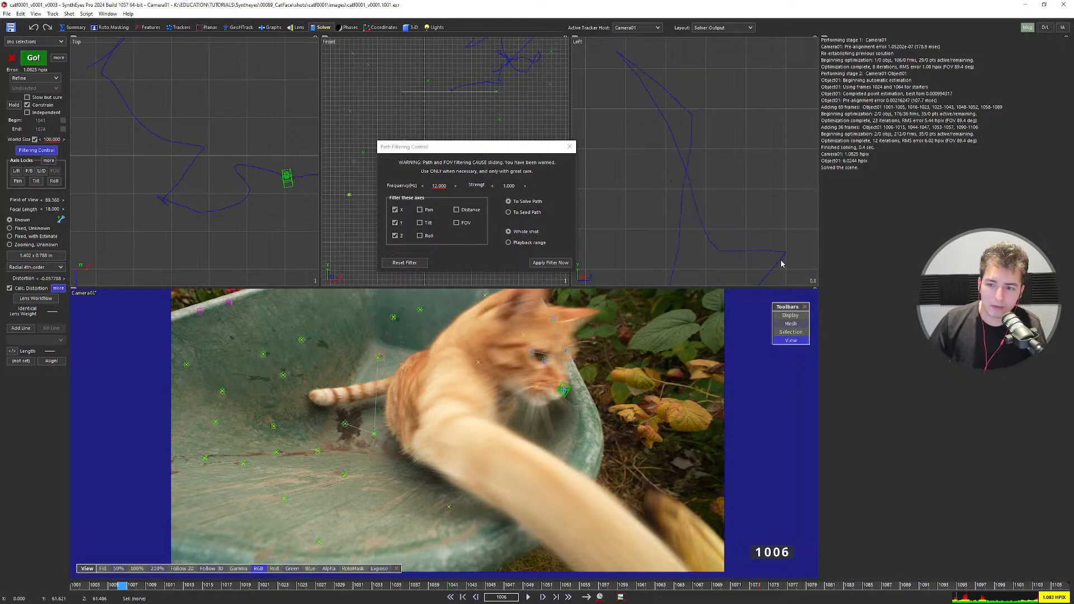
key(ctrl+z)
key(ctrl+y)
Reset the path filter to its defaults and close the filtering window.
scroll(763, 230, down, 5)
middle_drag(763, 230, 785, 116)
scroll(759, 204, down, 4)
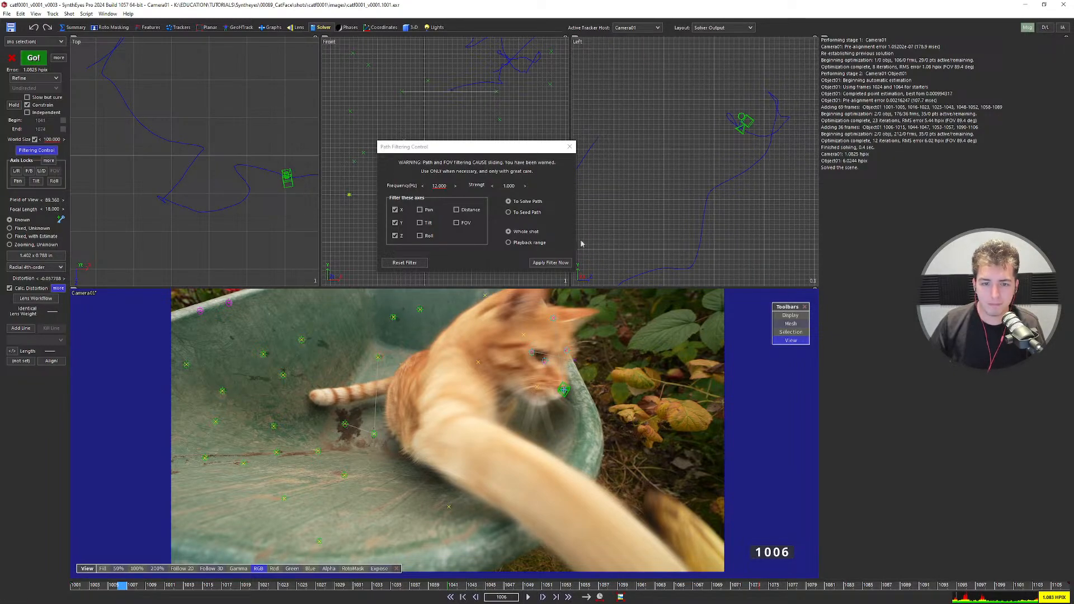
click(403, 262)
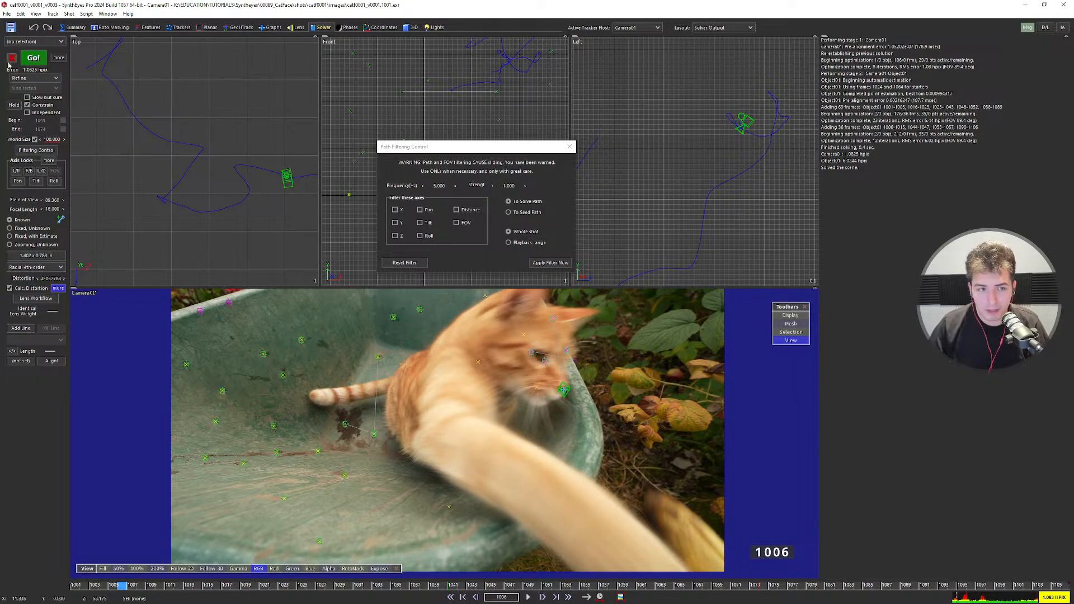
click(569, 145)
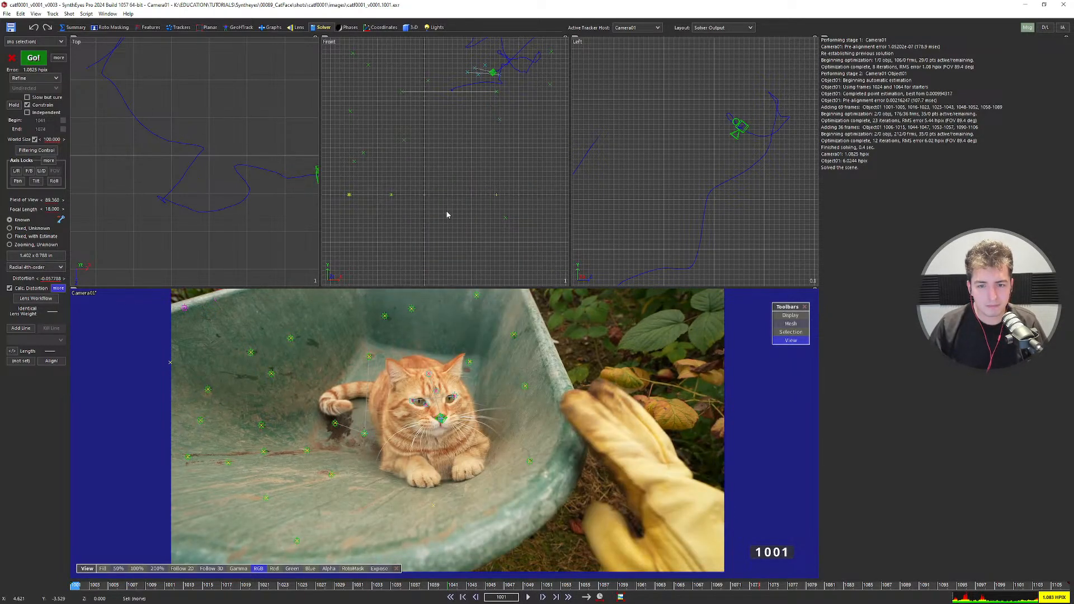
From the first frame, lock all three of Camera01's position axes in the lock settings.
key(Home)
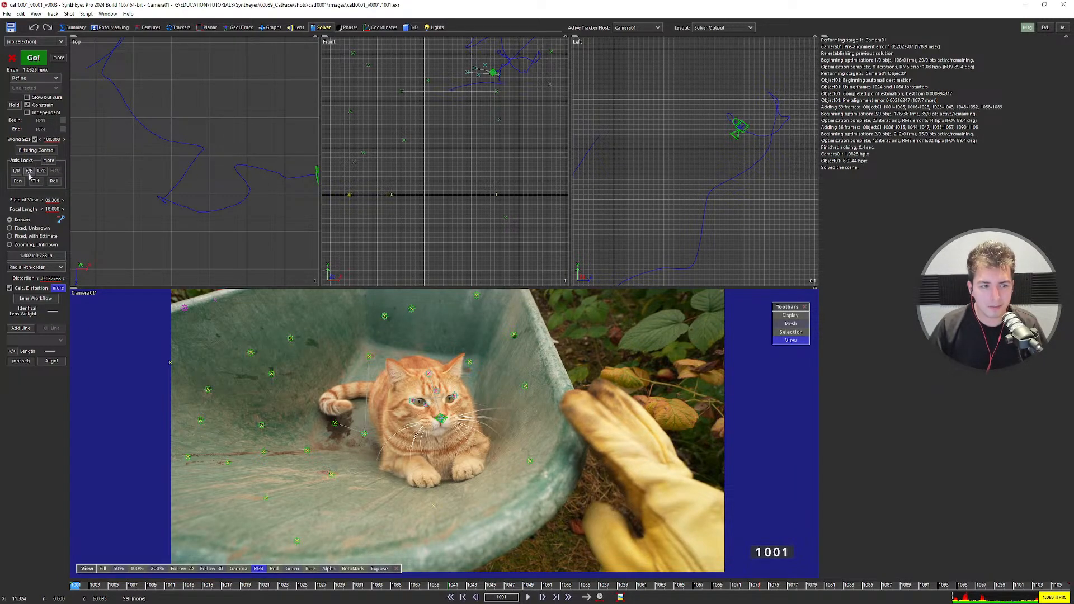
click(48, 161)
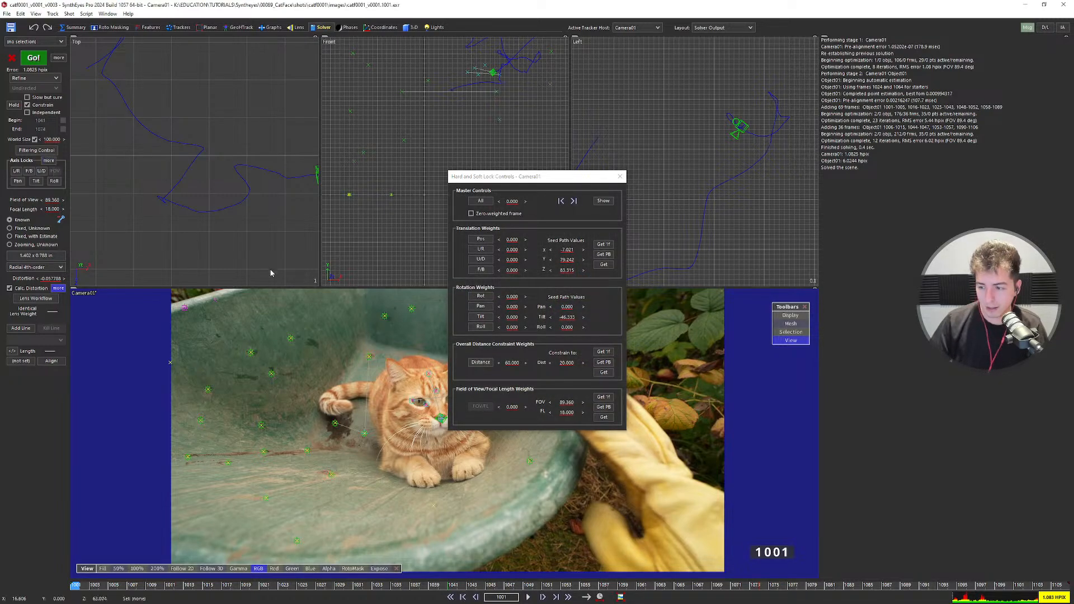
drag(510, 180, 431, 91)
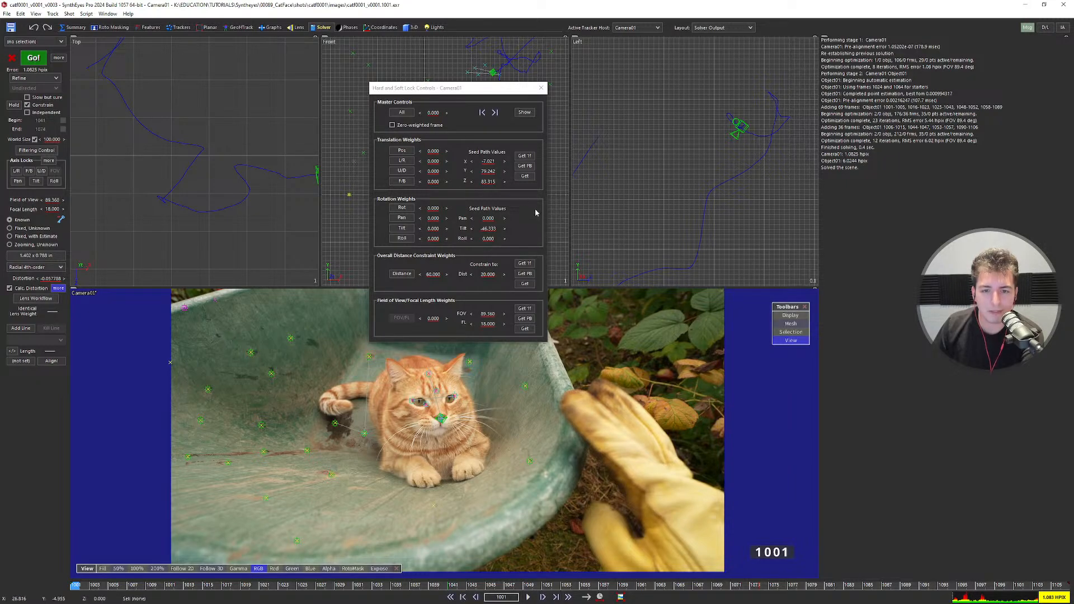
click(406, 151)
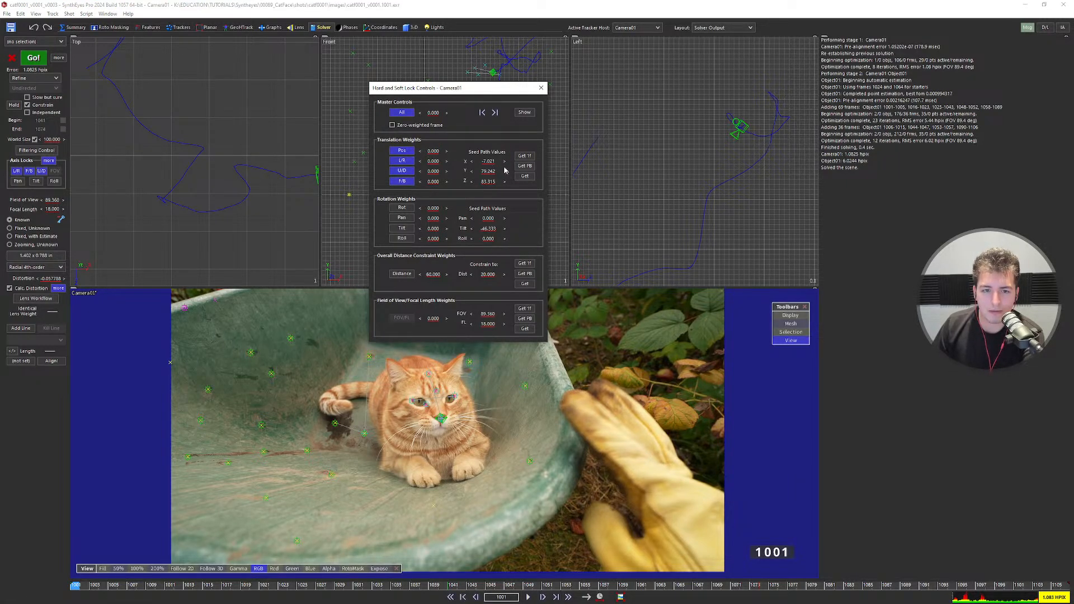
Copy the solved camera path into the seed path and close the lock settings.
click(525, 176)
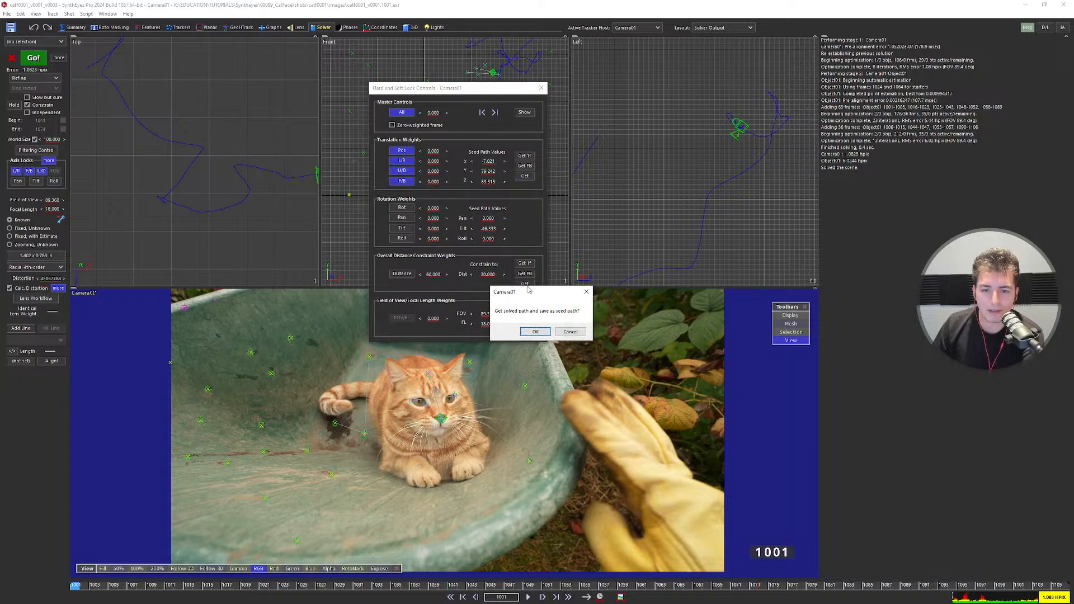
click(535, 332)
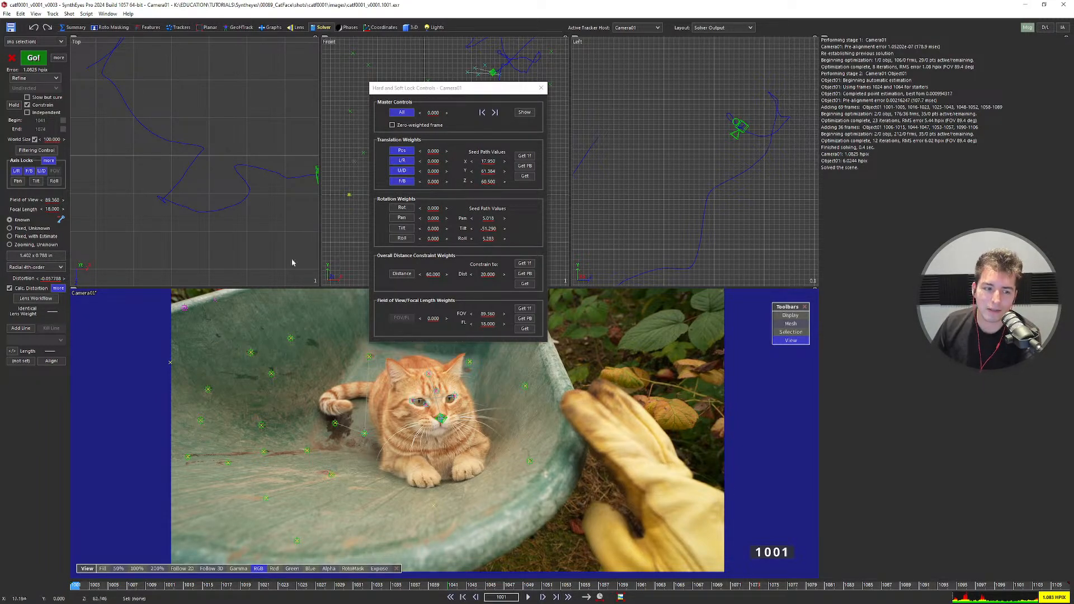
click(178, 27)
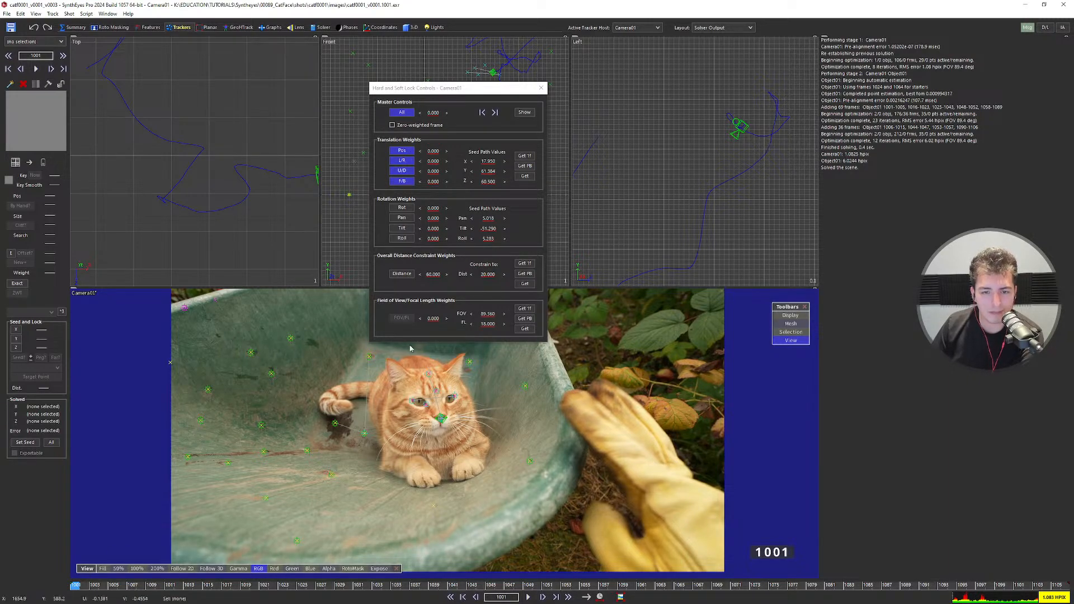
click(540, 88)
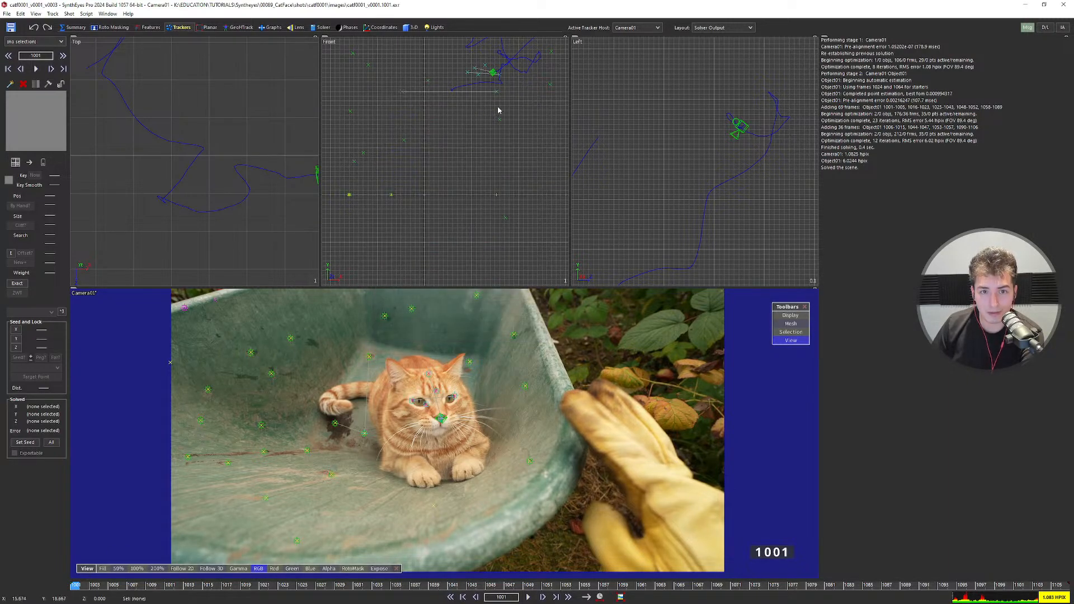
Re-solve with the position locks (Camera01 1.3188 hpix) and compare old and new solves.
click(313, 28)
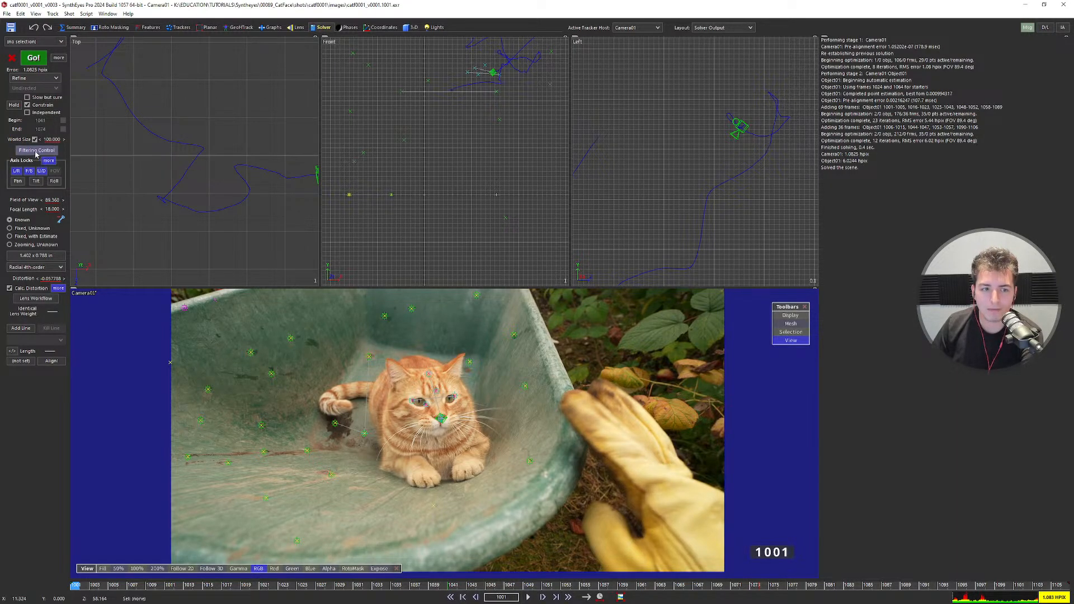
click(34, 57)
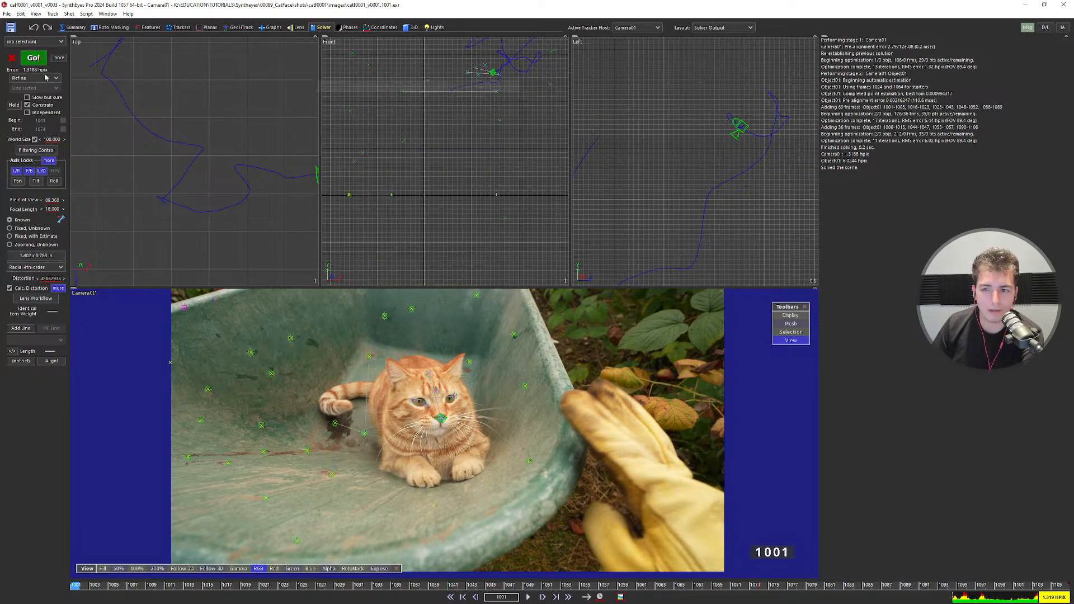
key(ctrl+z)
key(ctrl+z)
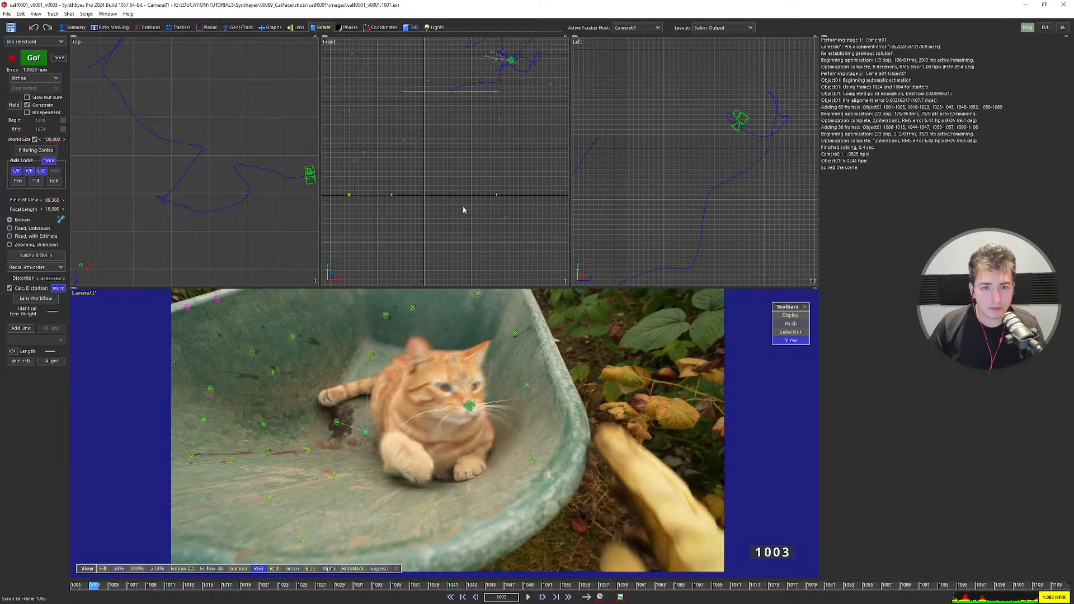
key(ctrl+y)
key(ctrl+z)
scroll(369, 159, up, 2)
key(ctrl+y)
key(ctrl+z)
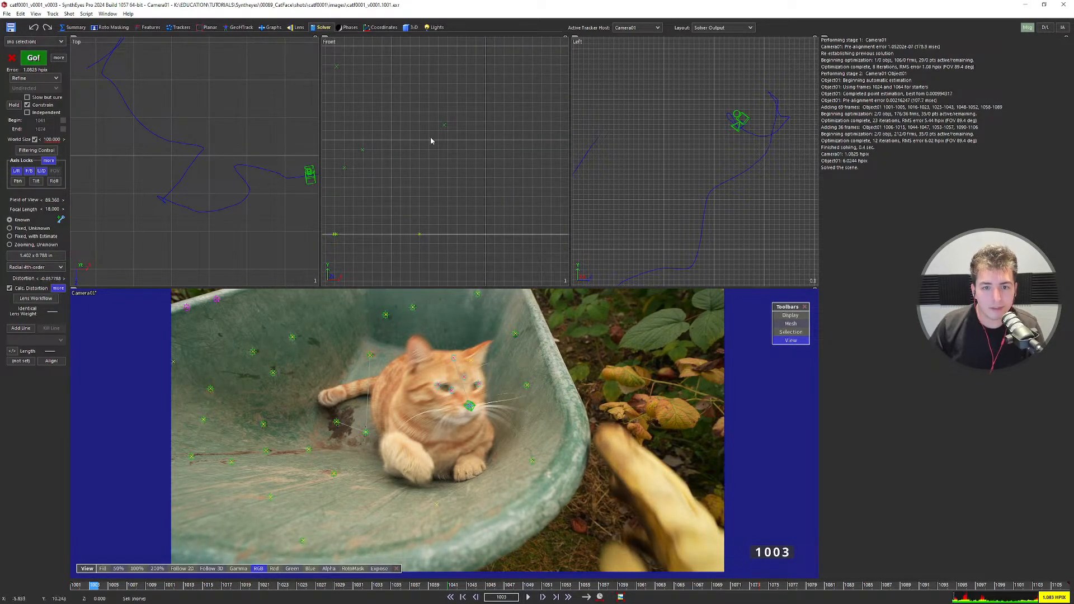
key(ctrl+y)
scroll(446, 136, up, 1)
key(ctrl+z)
key(ctrl+y)
key(ctrl+z)
key(ctrl+y)
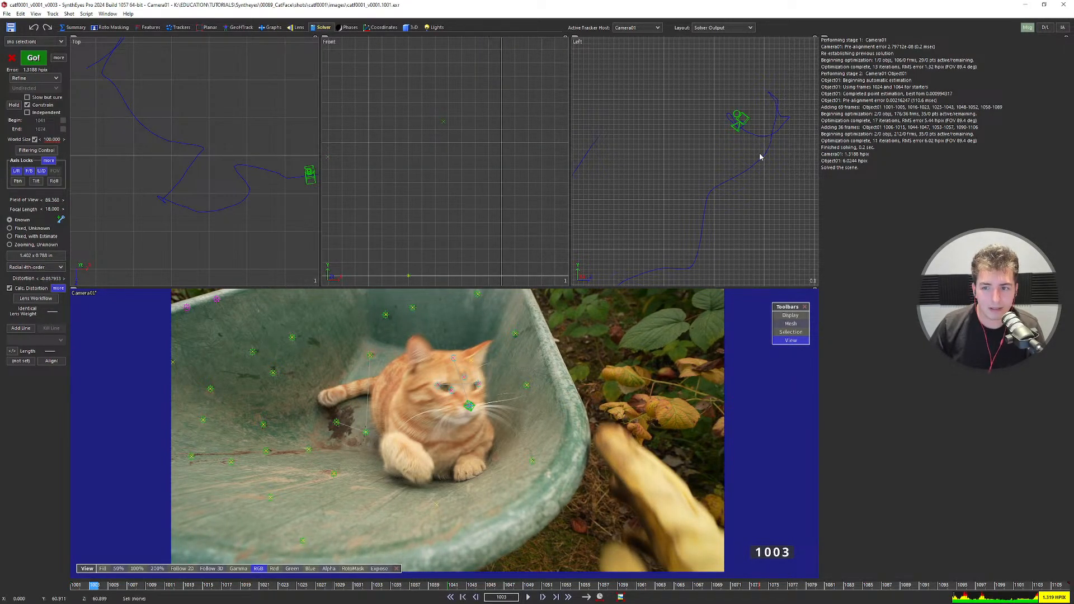
scroll(758, 155, down, 2)
key(ctrl+z)
key(ctrl+y)
key(Left)
key(Left)
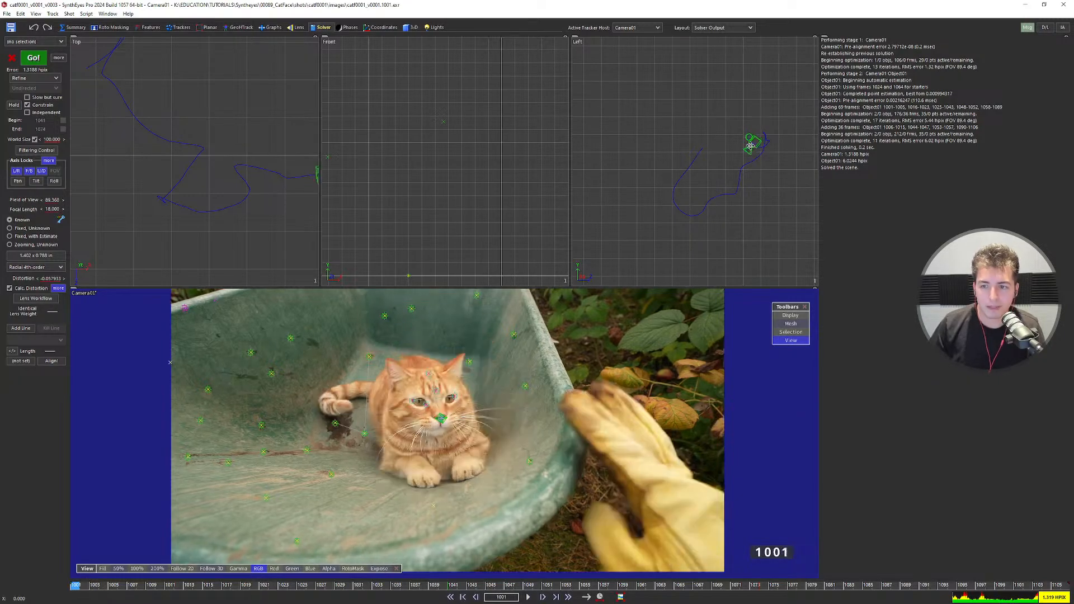
Play the shot to review the solve and stop at frame 1072.
scroll(755, 159, down, 2)
key(space)
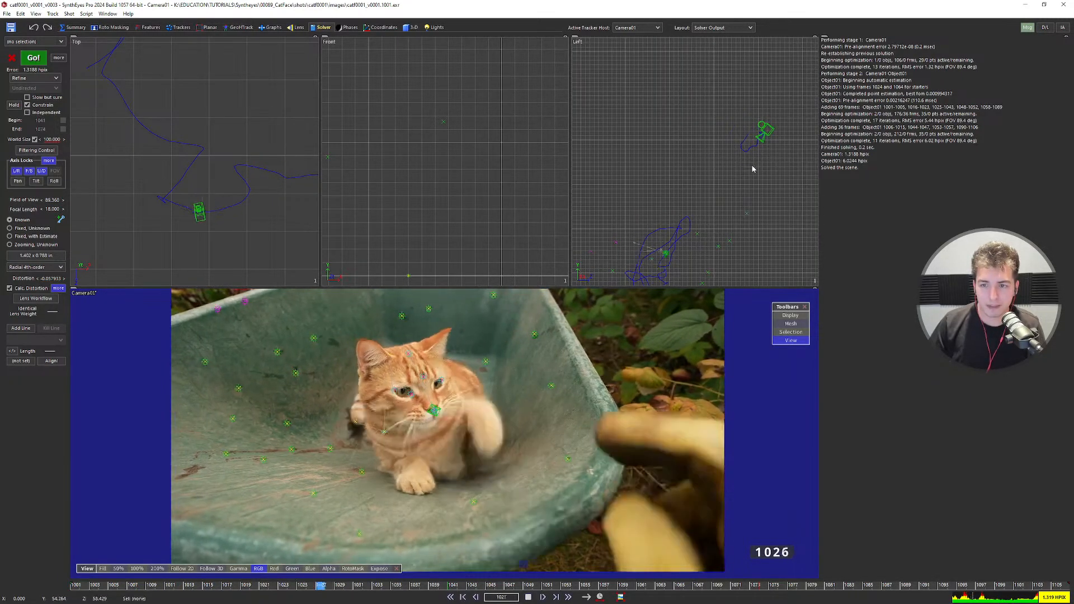
key(space)
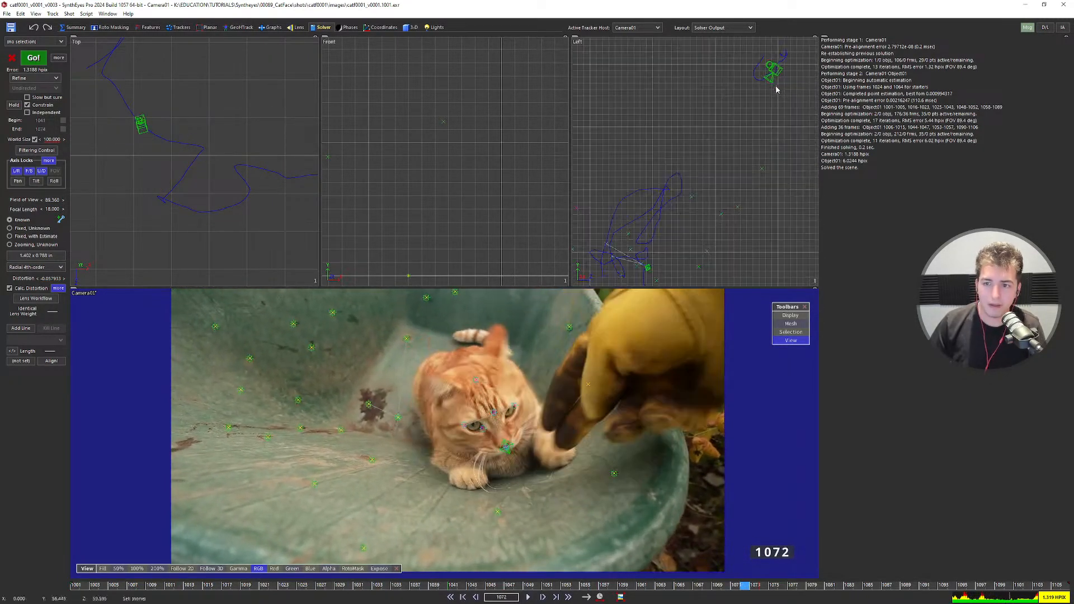
scroll(721, 156, down, 3)
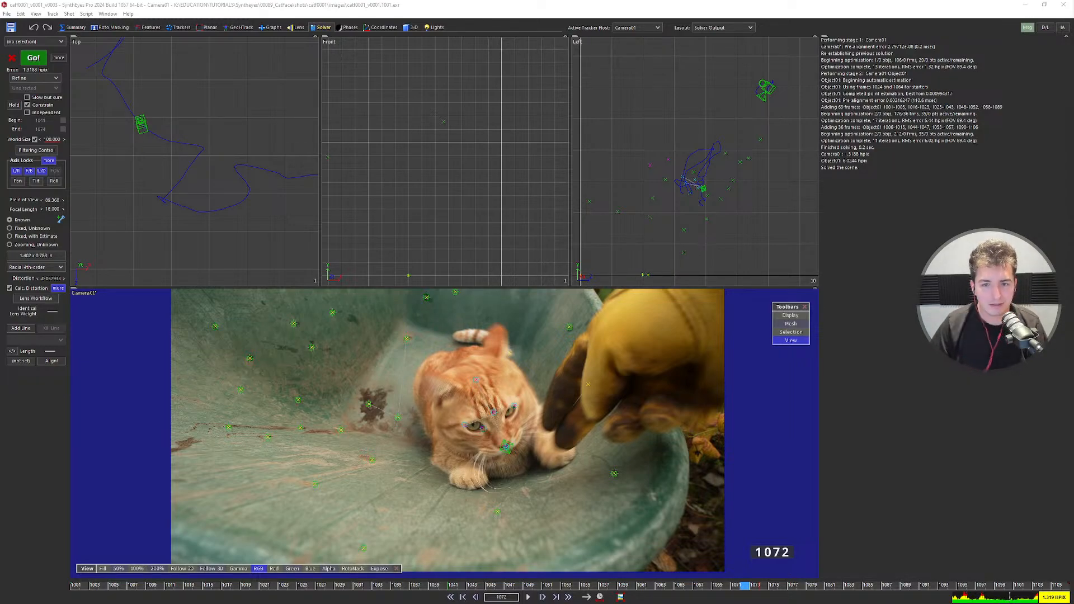
Switch to the single Camera layout and scrub through the shot to check tracking.
key(F5)
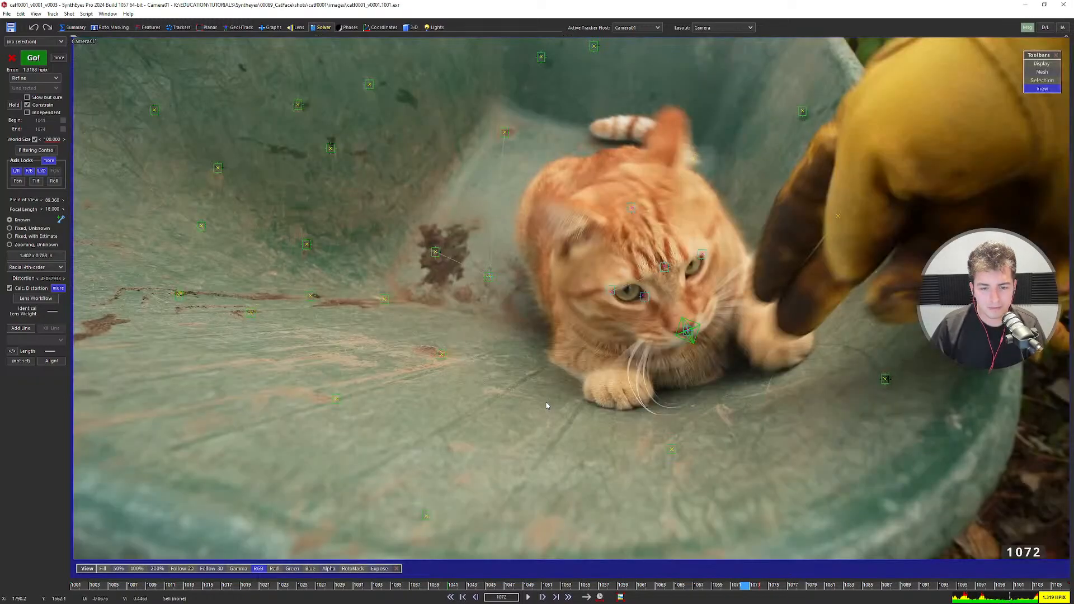
scroll(588, 347, down, 3)
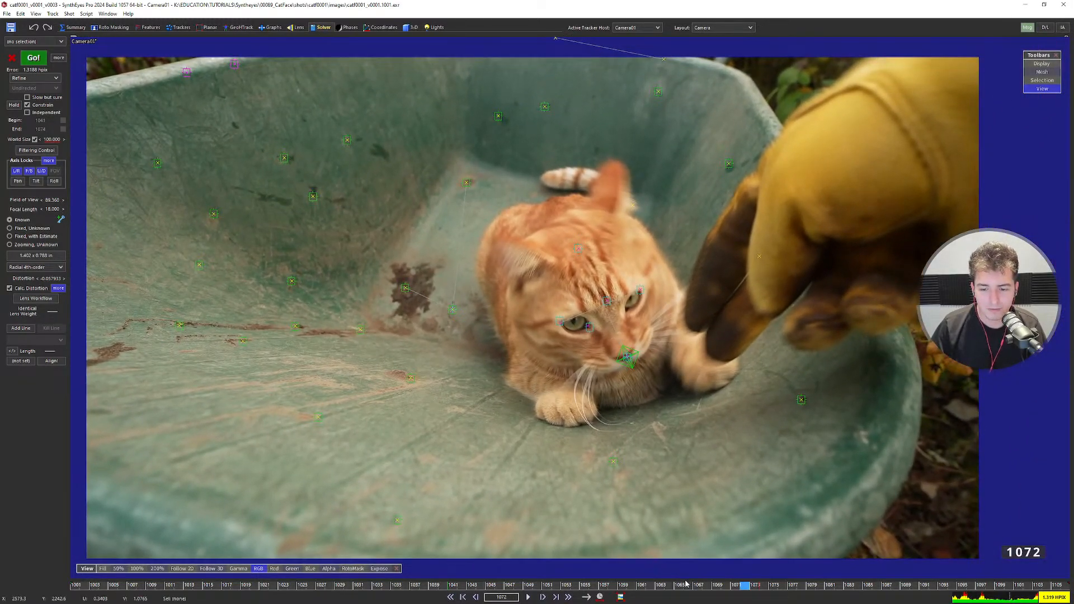
drag(687, 583, 330, 581)
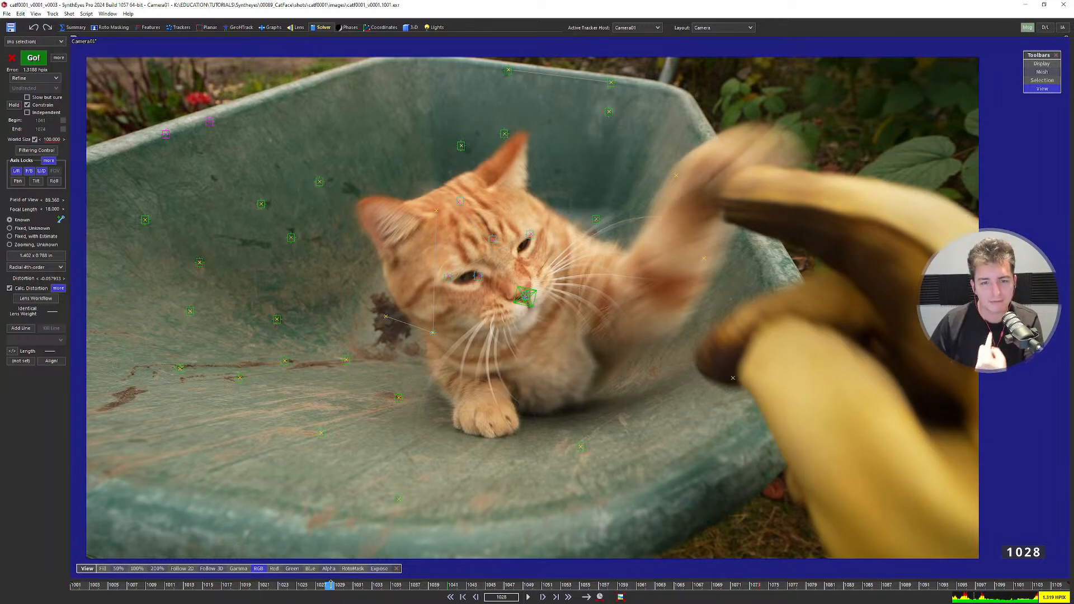
drag(330, 583, 453, 576)
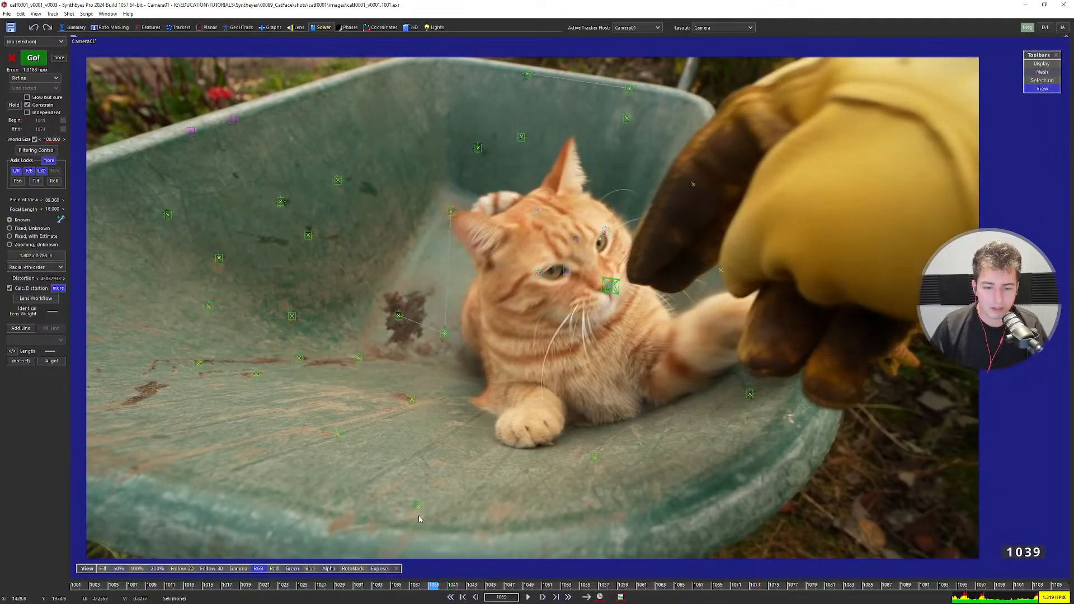
Select Tracker12 on the wheelbarrow floor and follow it around frame 1039.
click(418, 507)
key(5)
scroll(562, 431, up, 7)
mouse_move(424, 590)
mouse_down()
mouse_move(321, 585)
mouse_move(434, 581)
mouse_move(405, 584)
mouse_up()
scroll(586, 340, up, 2)
scroll(546, 321, down, 4)
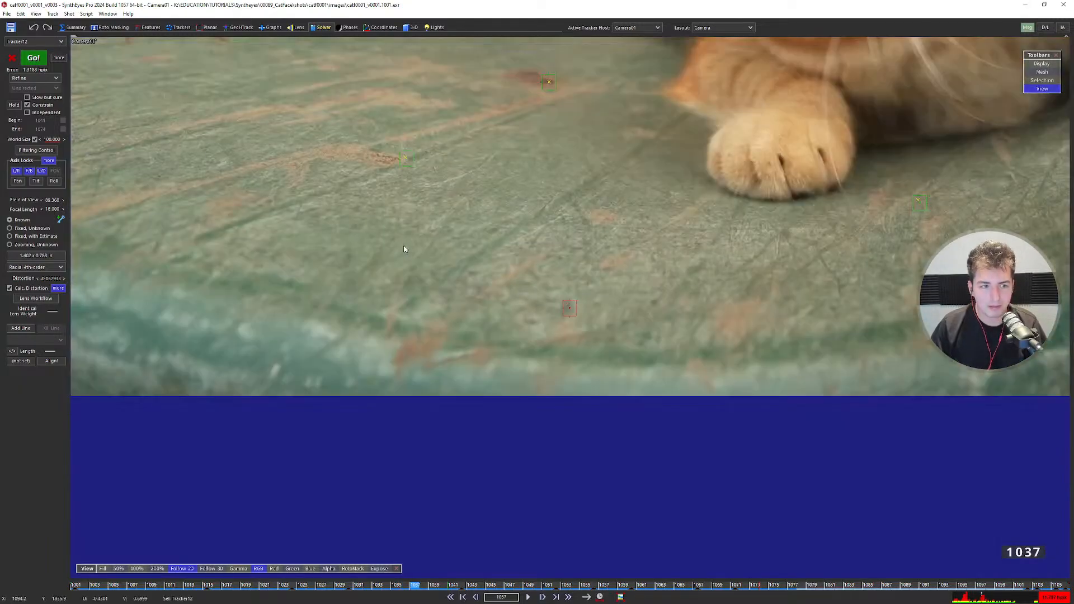
Check Camera01's hard and soft lock settings, then move to frame 1044.
click(49, 161)
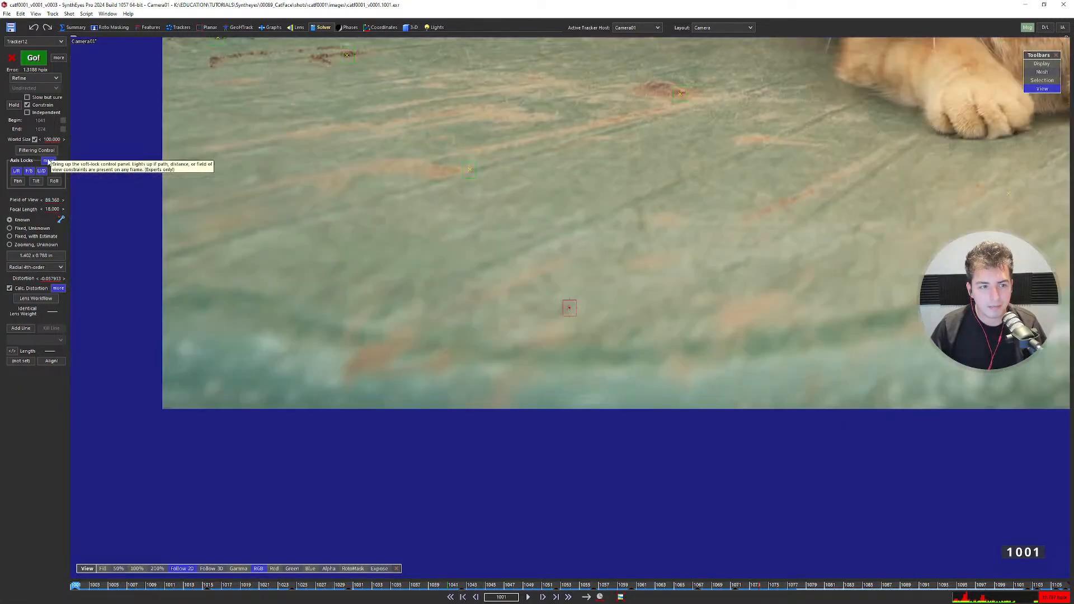
key(Right)
key(Right)
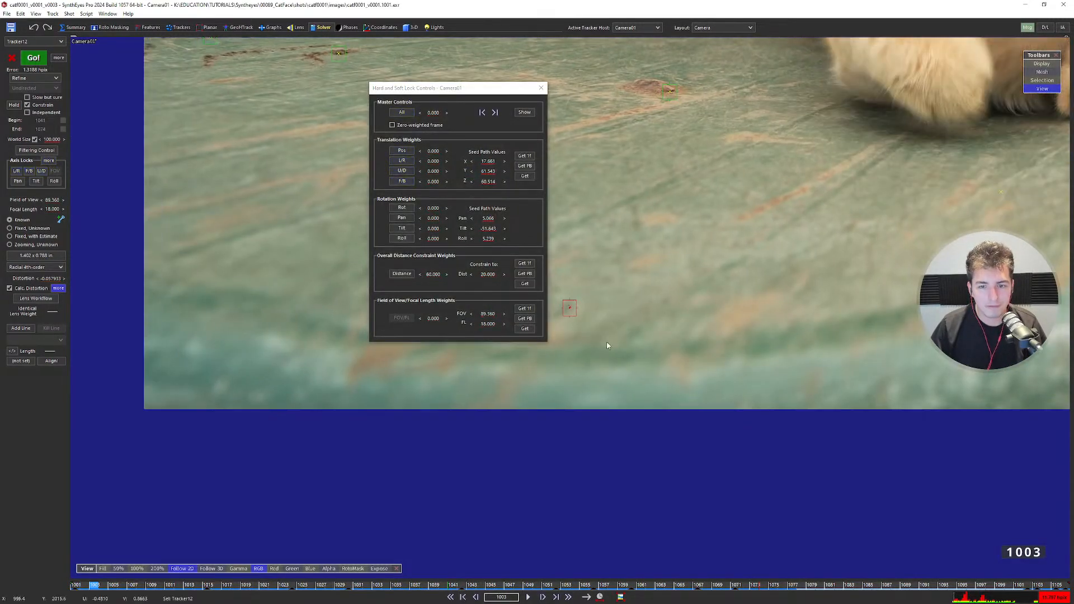
click(541, 88)
drag(310, 585, 434, 585)
scroll(569, 321, up, 3)
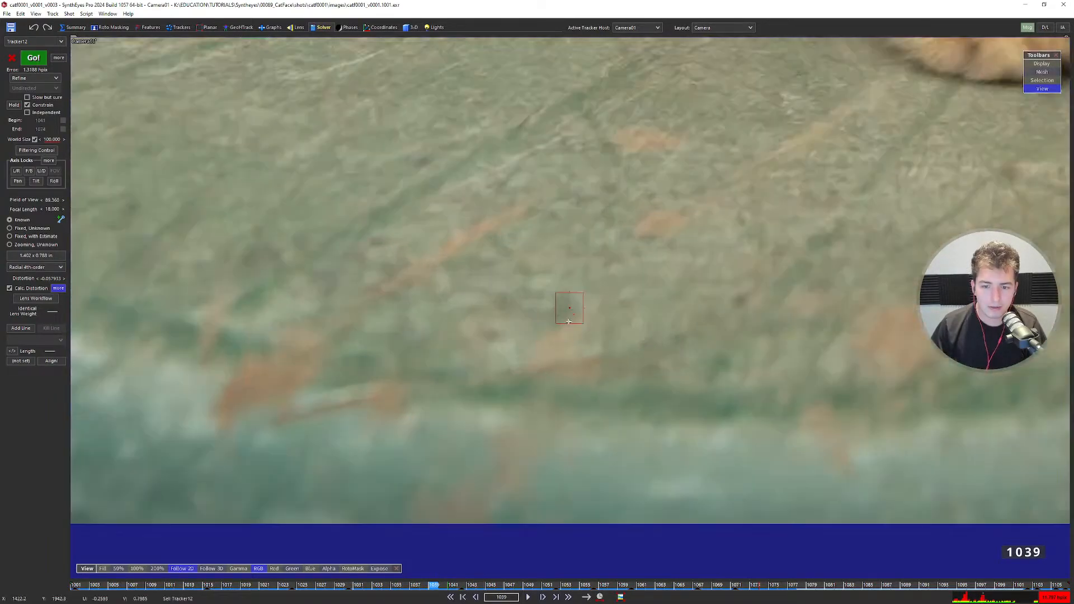
scroll(579, 316, up, 2)
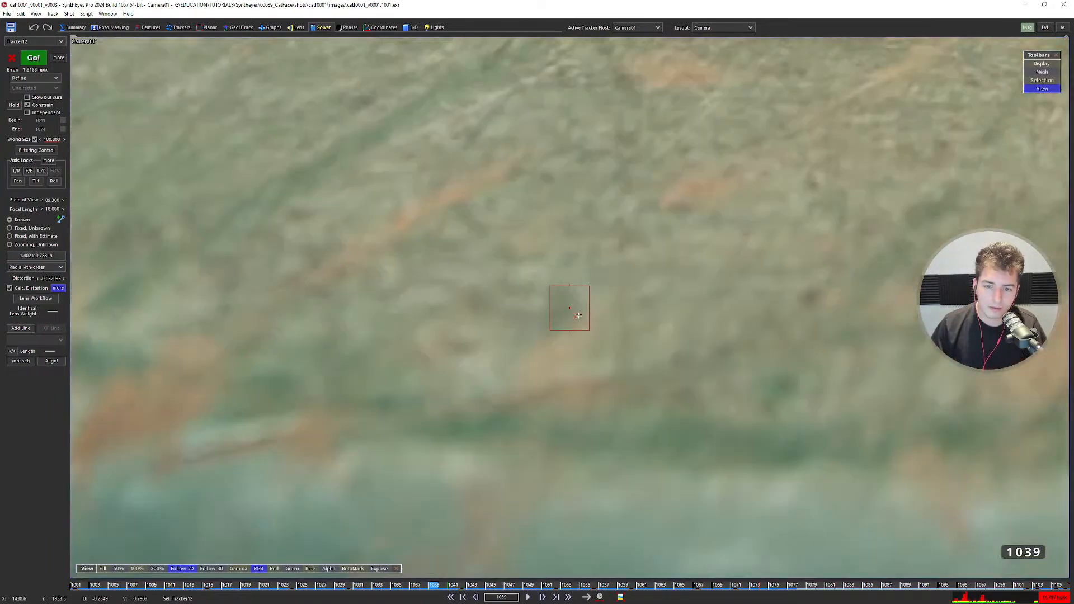
Re-solve the camera, bringing its error down to 1.0825 hpix, and dismiss the report.
click(45, 58)
click(459, 247)
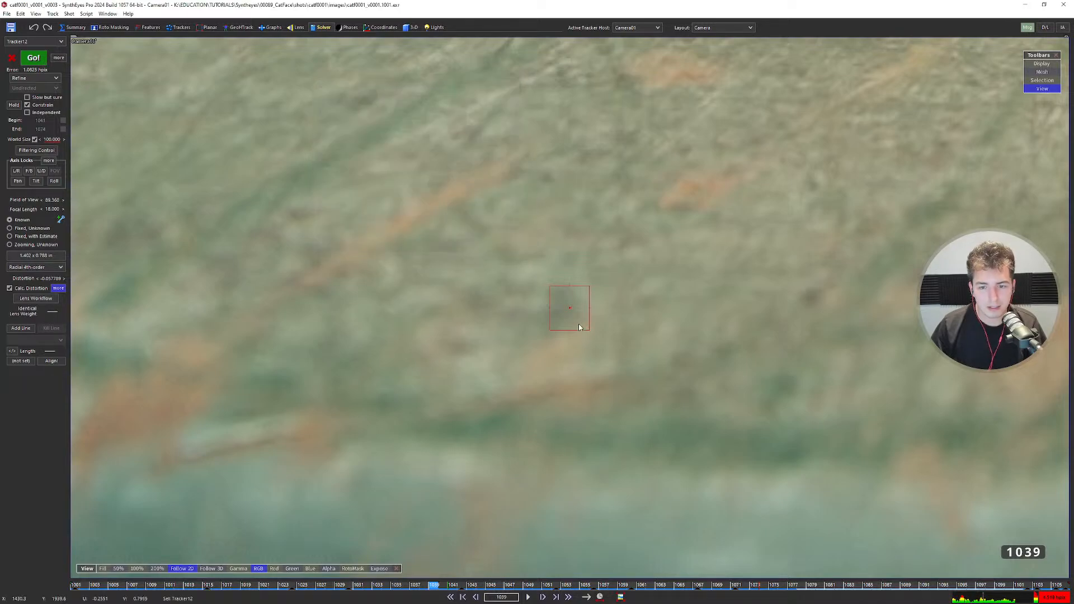
key(Left)
key(Right)
key(Right)
key(Right)
key(Right)
scroll(572, 320, down, 7)
key(Left)
key(Left)
key(Left)
key(Left)
key(Left)
key(Left)
key(Left)
key(Left)
key(Left)
key(Left)
key(Left)
key(Left)
key(Left)
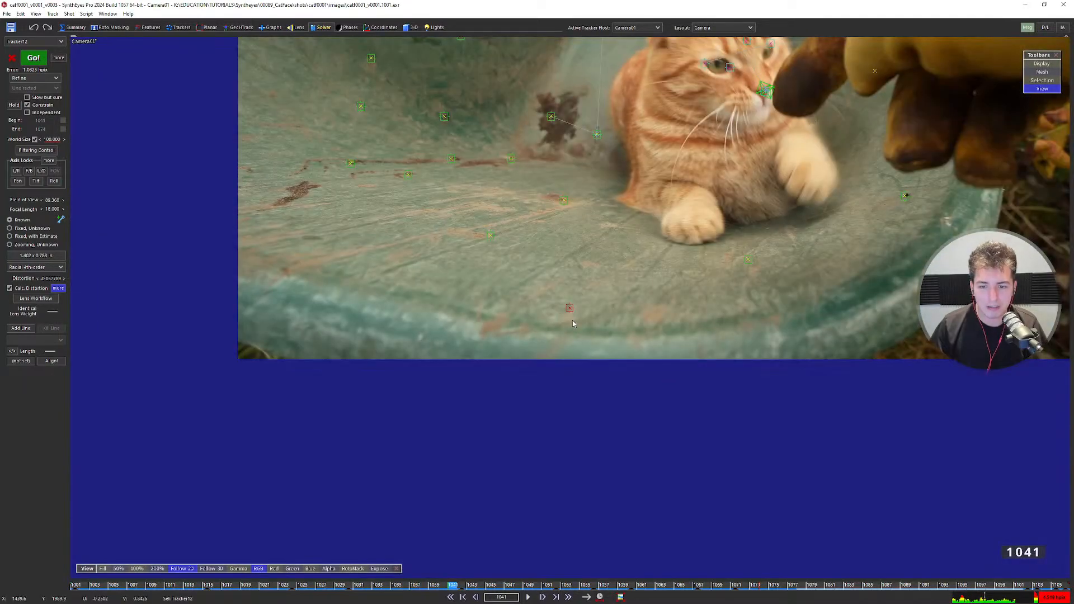
middle_drag(623, 263, 482, 443)
Play back the new solve, return to frame 1001 and switch to the Quad layout.
key(space)
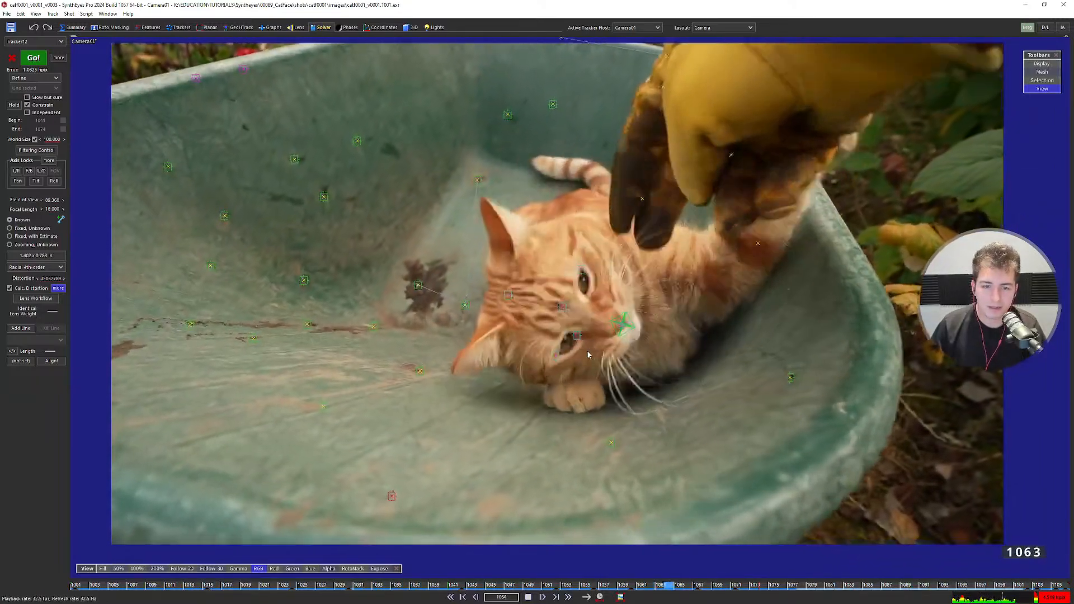
key(space)
key(Home)
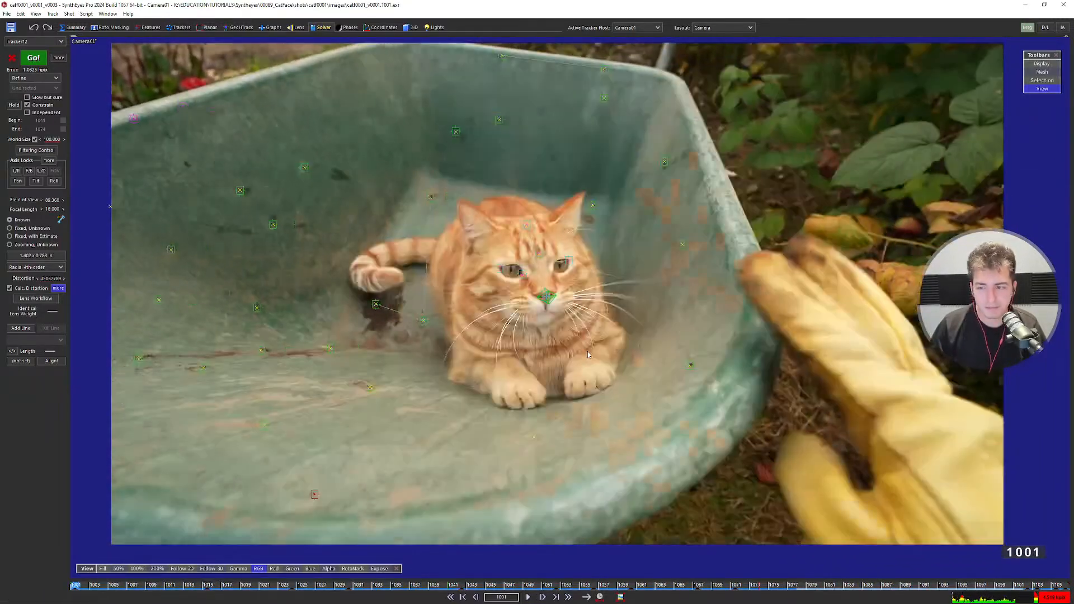
key(q)
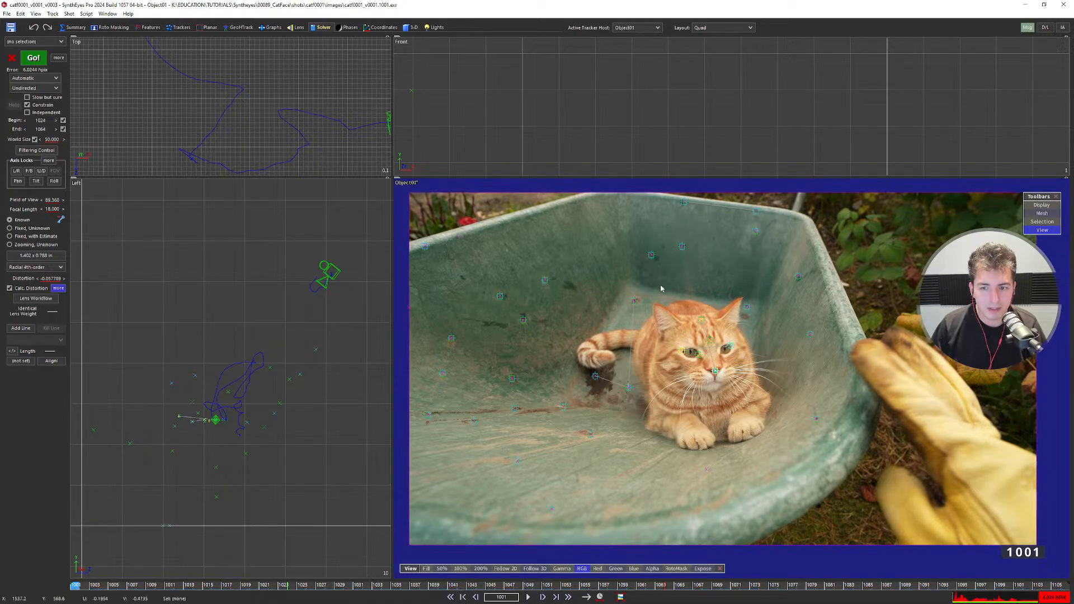
scroll(217, 437, up, 2)
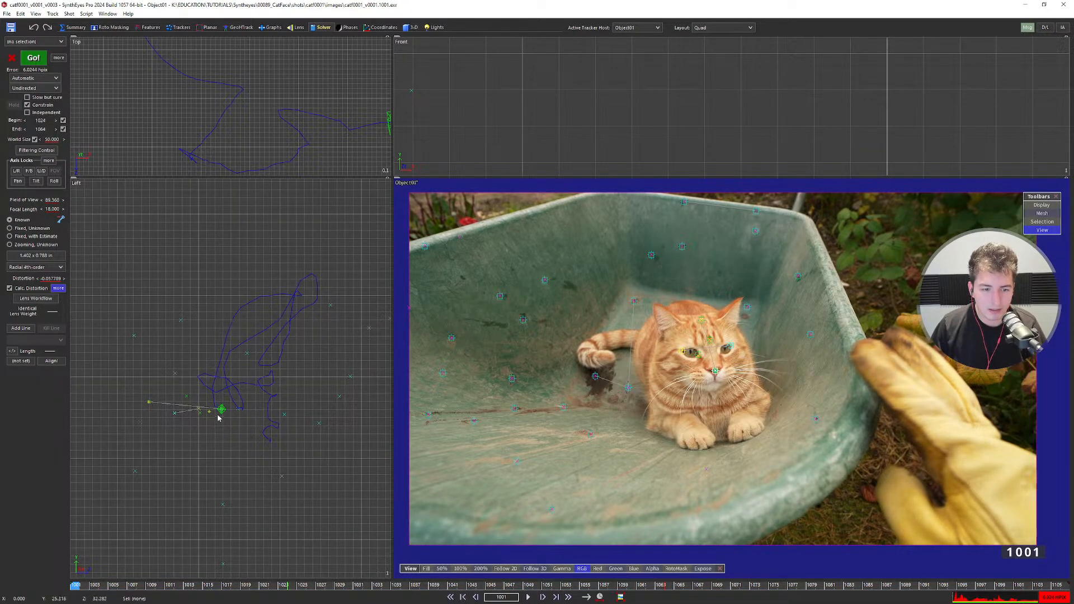
scroll(259, 371, up, 3)
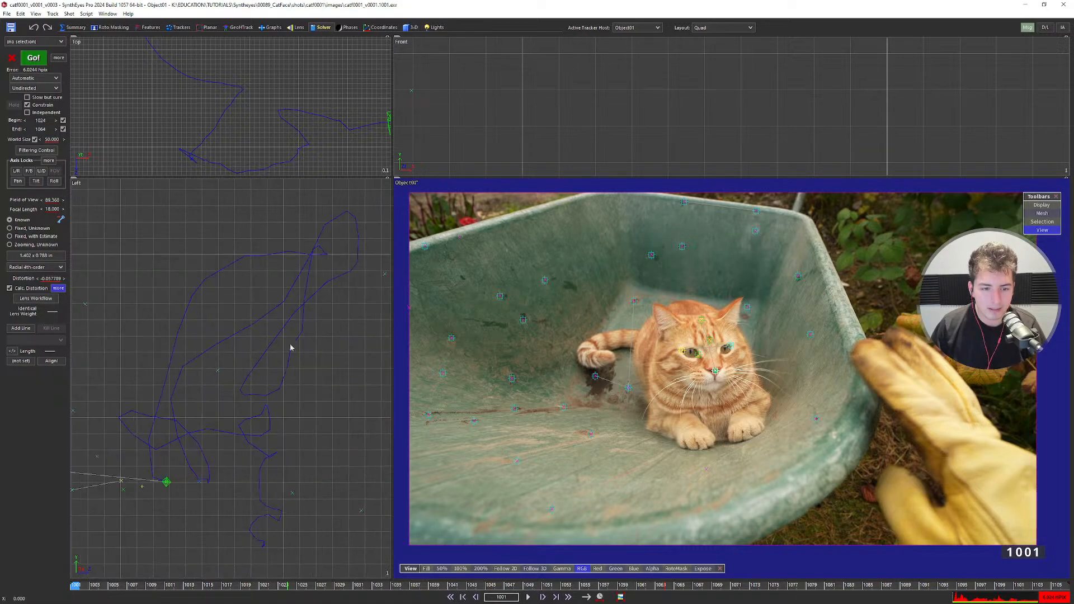
scroll(311, 384, down, 4)
click(49, 160)
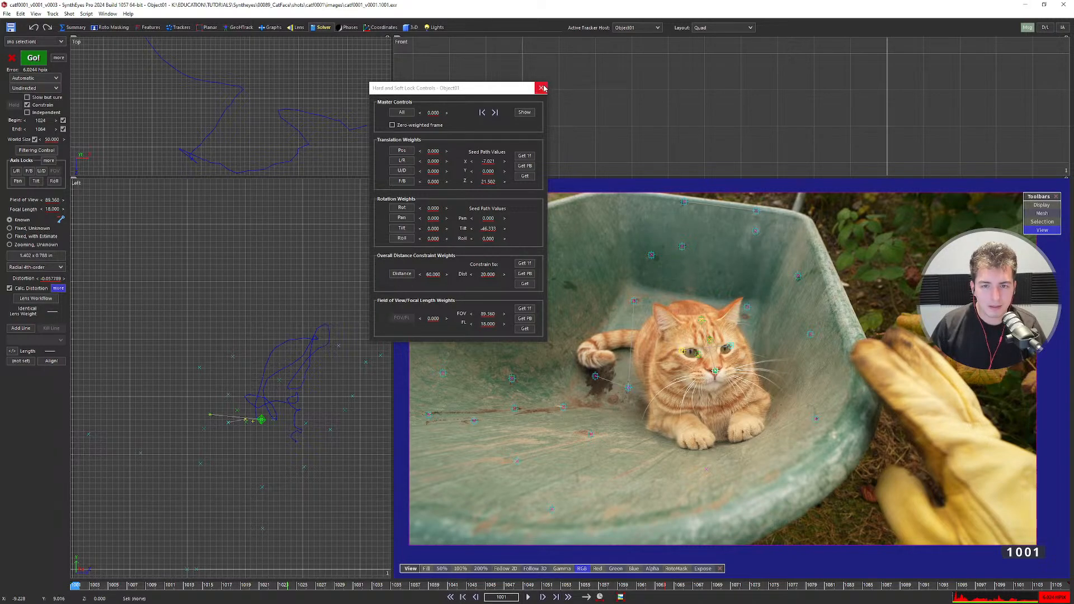
click(543, 88)
scroll(662, 352, down, 2)
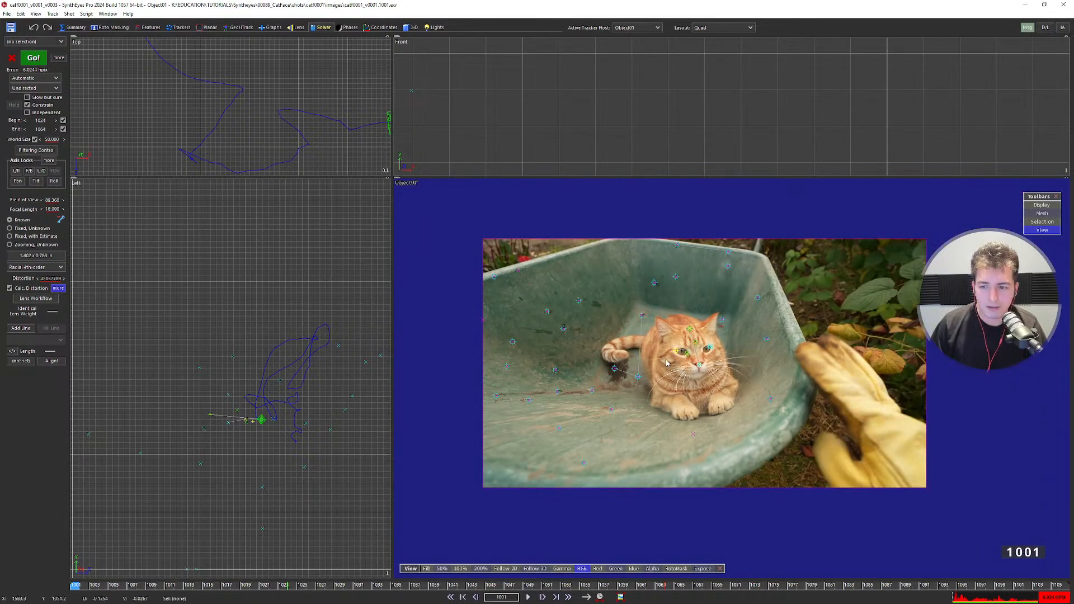
scroll(666, 363, up, 2)
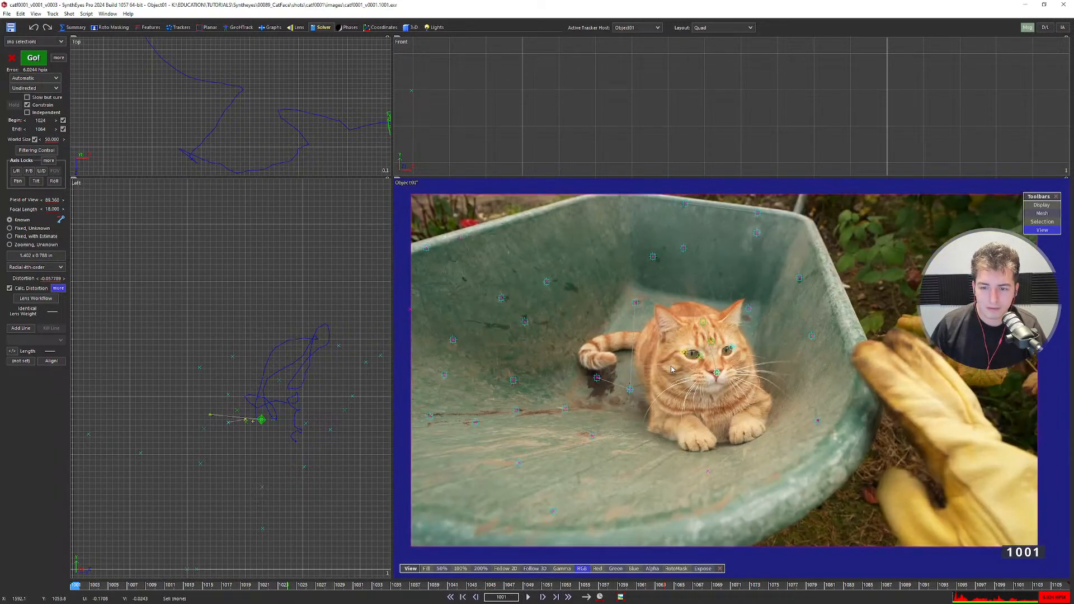
scroll(646, 358, down, 1)
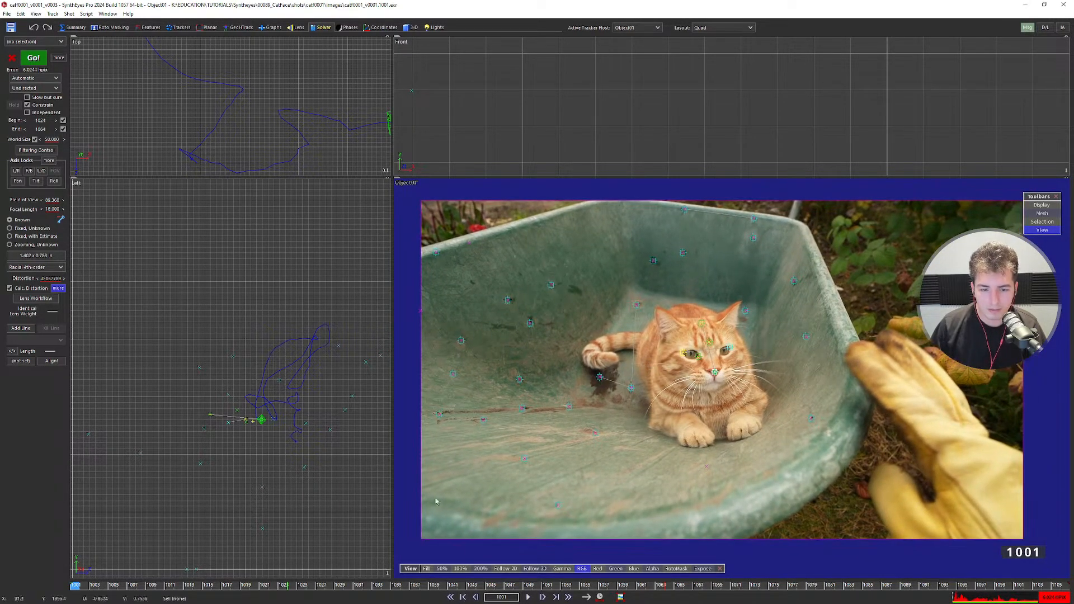
drag(185, 587, 52, 597)
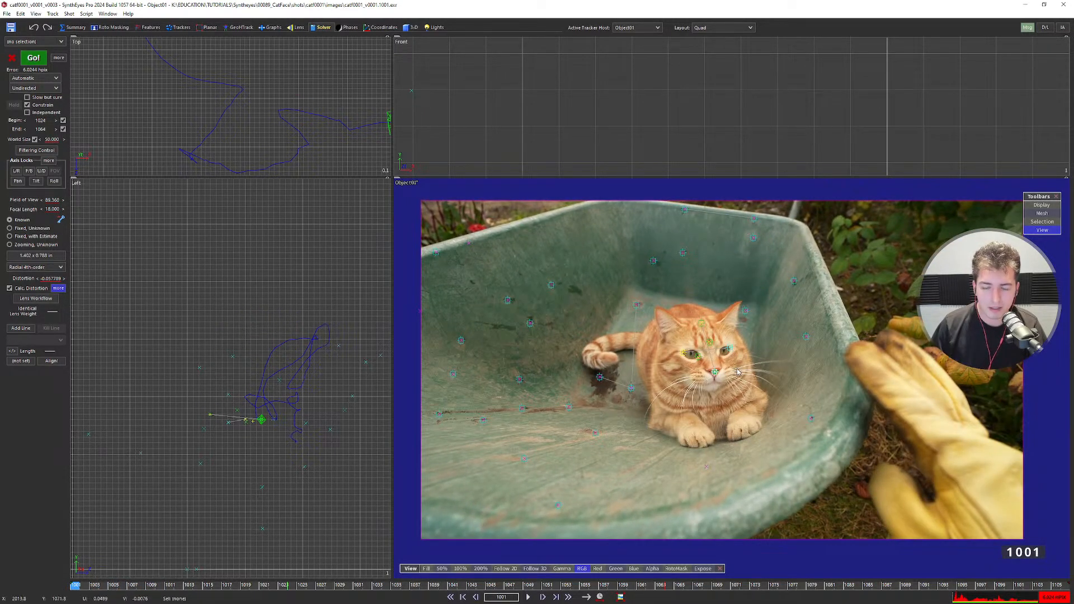
scroll(737, 372, up, 2)
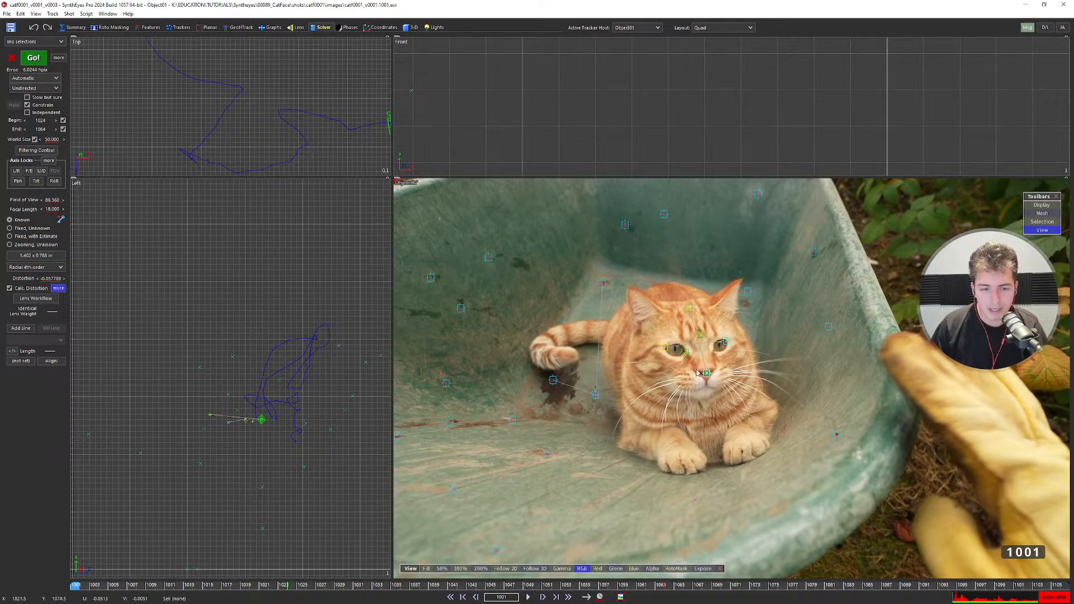
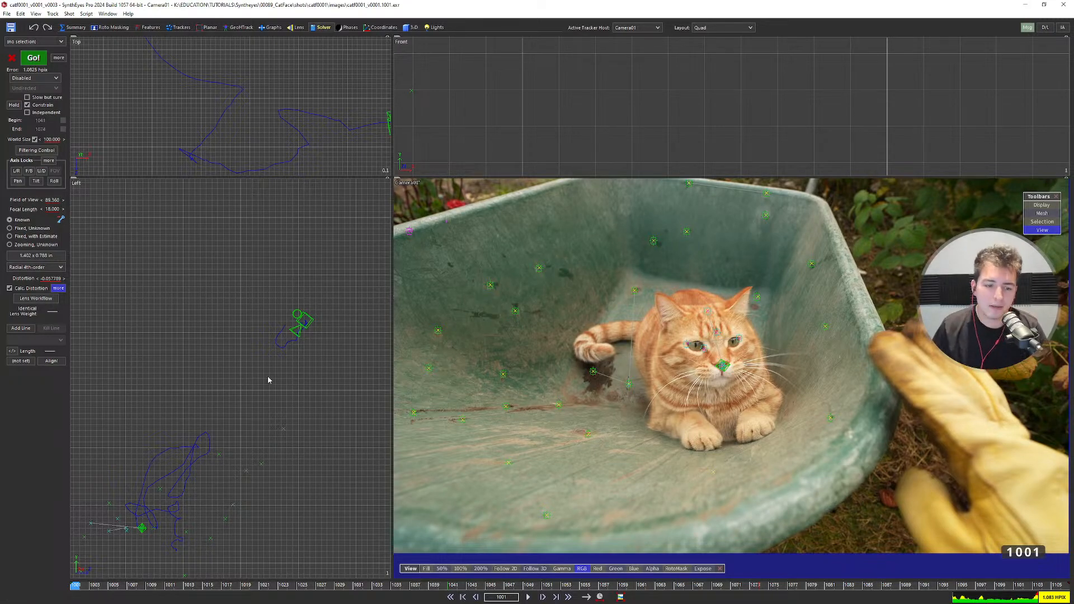
Widen the Top/Left 3D views and pan the Left view to frame the camera path.
drag(392, 327, 467, 329)
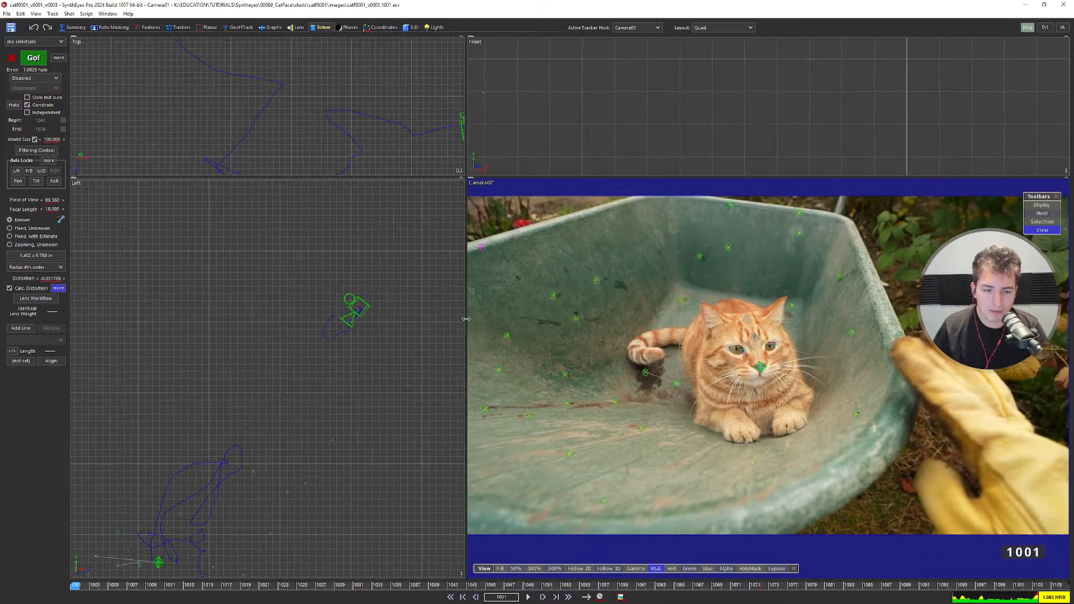
scroll(325, 394, down, 3)
middle_drag(325, 394, 395, 324)
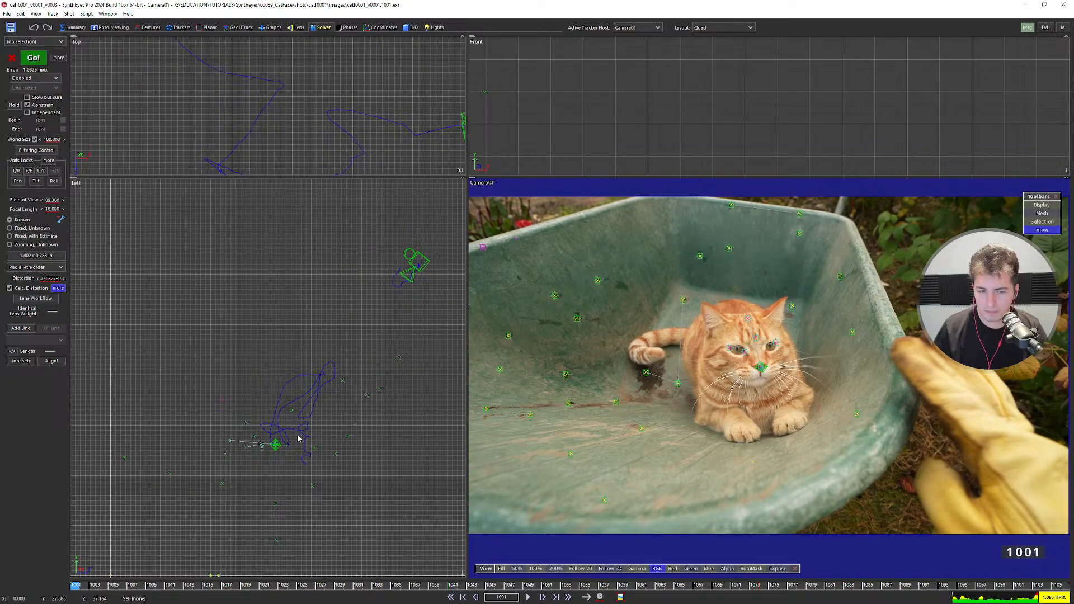
scroll(298, 439, up, 3)
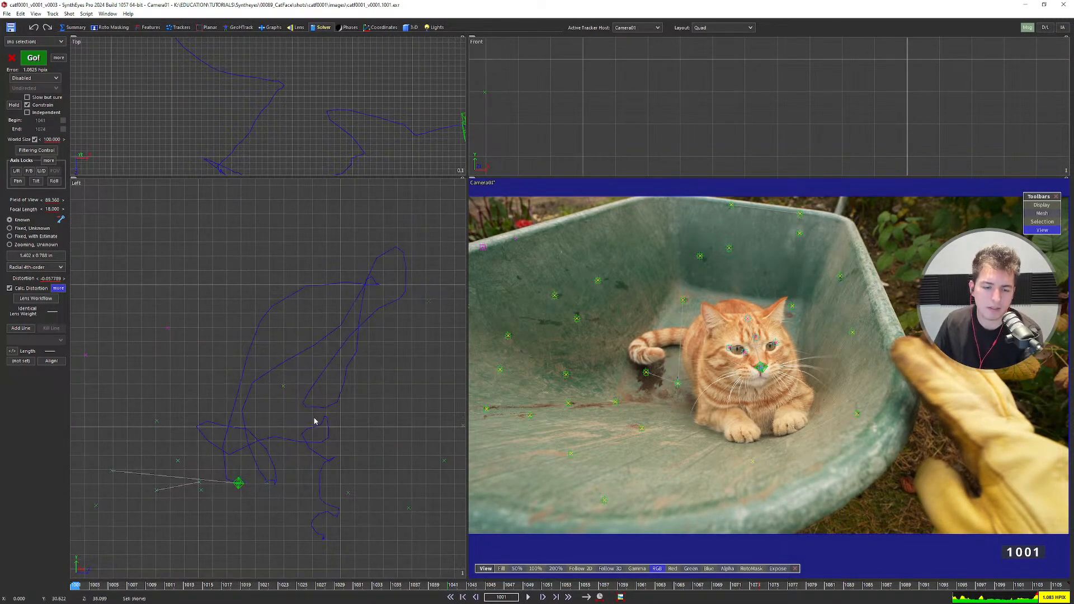
scroll(313, 422, down, 5)
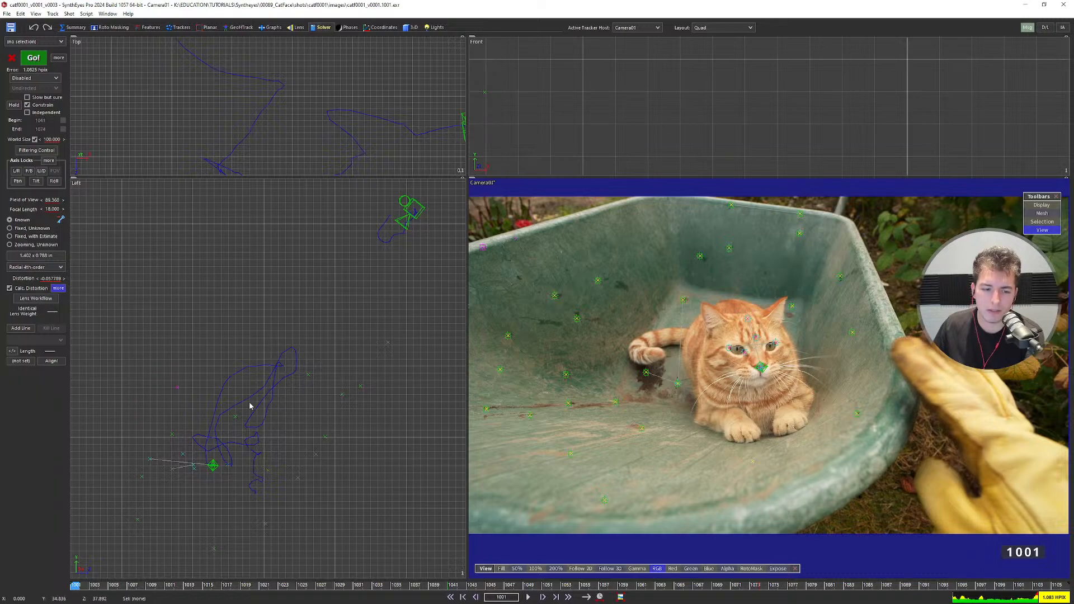
Zoom the Left and Camera01 views to inspect the solved path and cat trackers.
scroll(753, 358, up, 3)
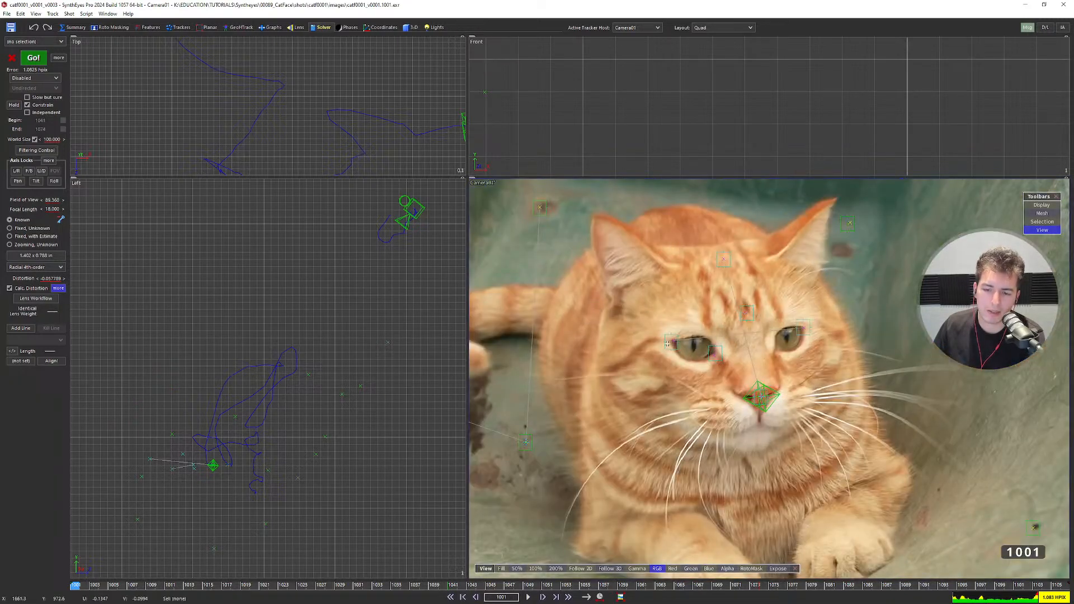
scroll(674, 342, up, 3)
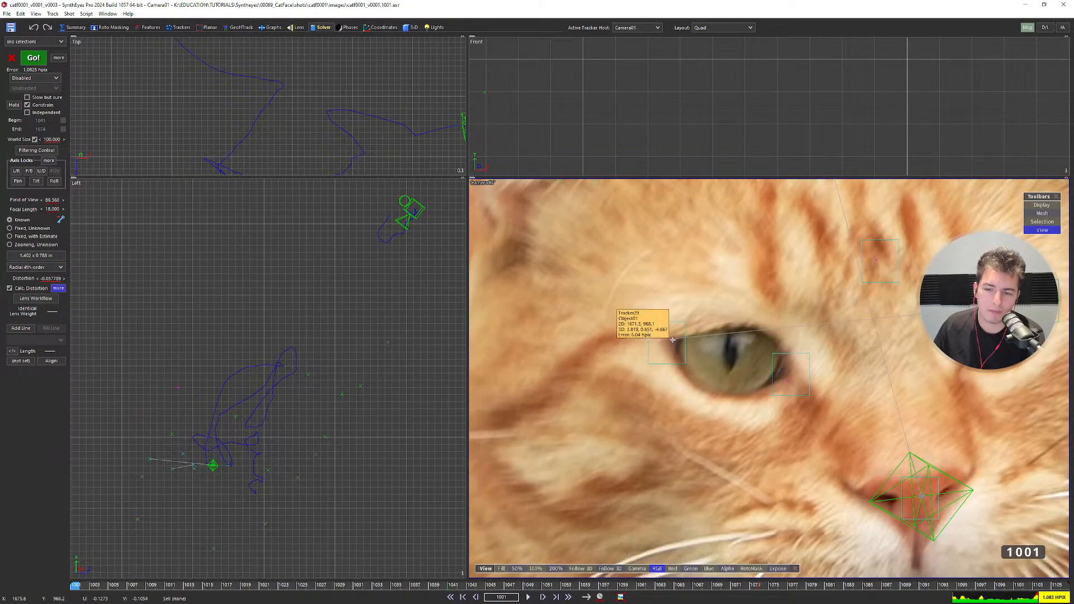
scroll(671, 336, down, 6)
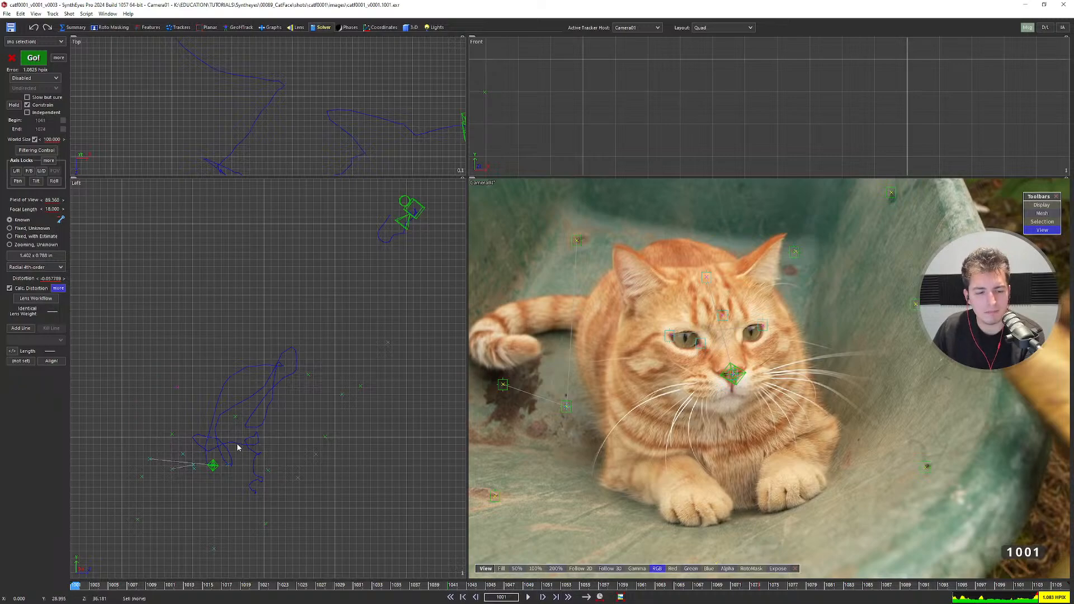
scroll(251, 418, down, 2)
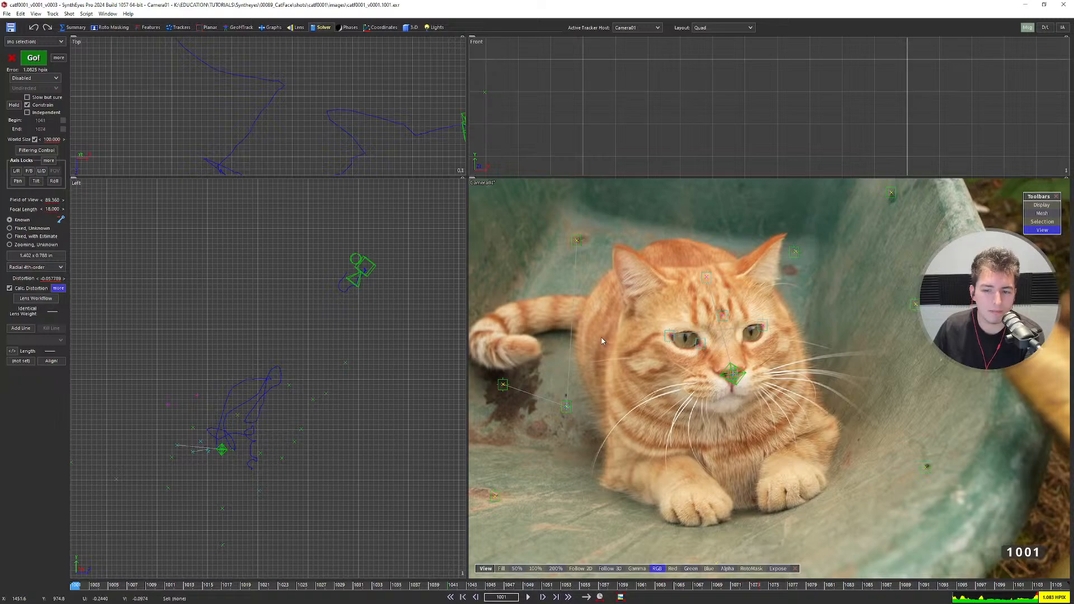
scroll(737, 337, down, 2)
scroll(731, 337, up, 1)
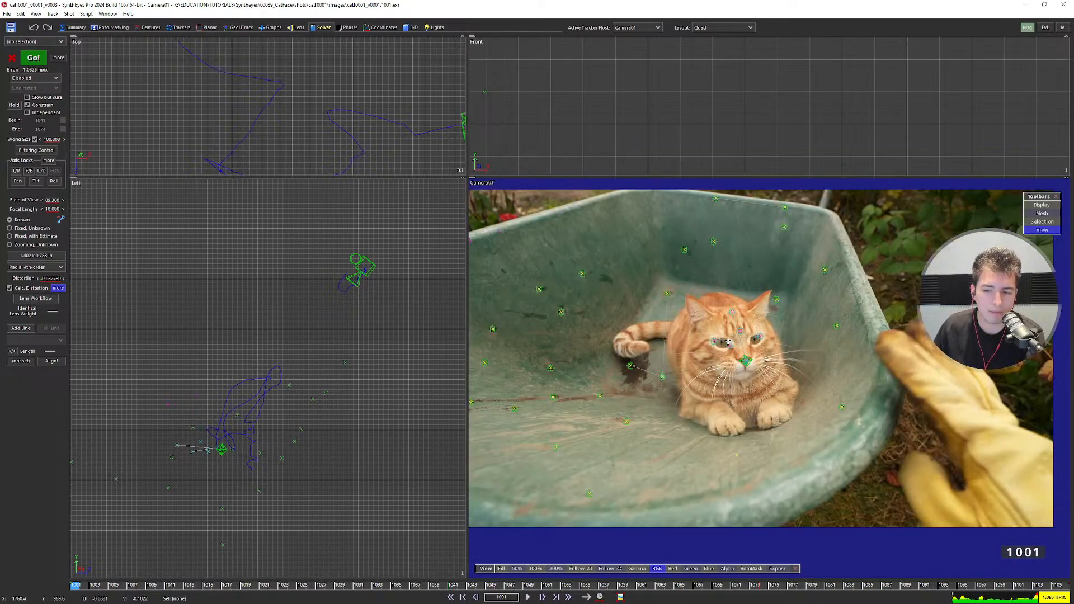
mouse_move(728, 342)
scroll(728, 342, up, 3)
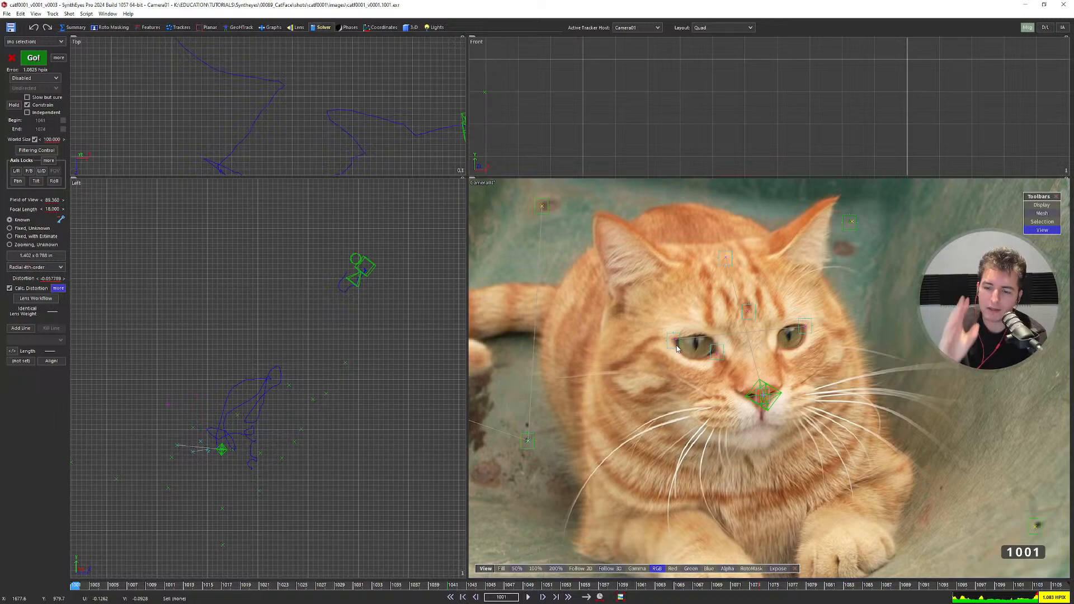
scroll(659, 291, down, 3)
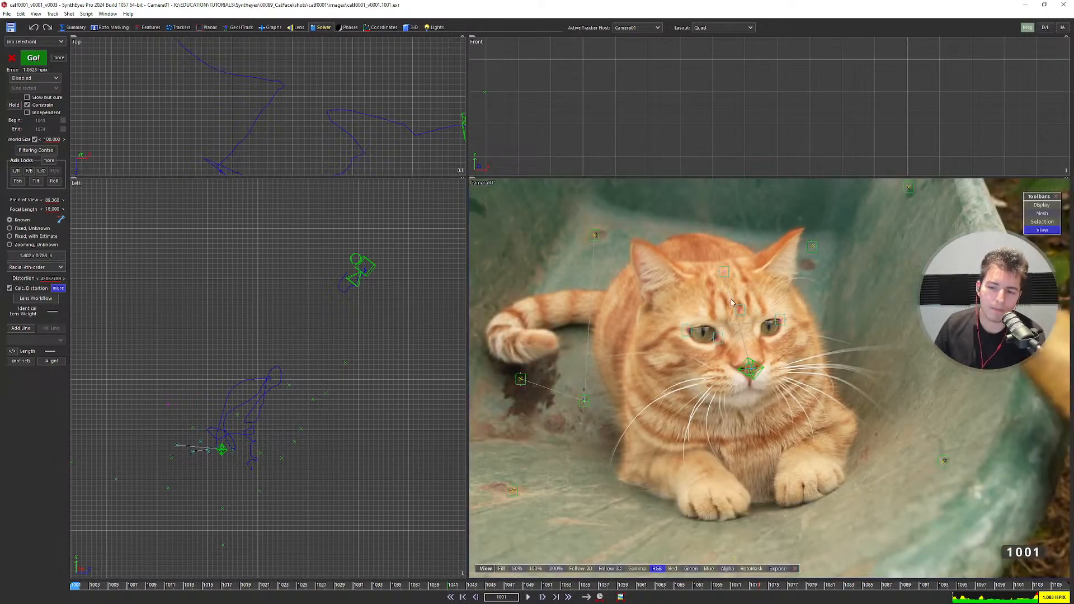
Select the cat's forehead tracker to make Object01 active, reframing the Left view.
click(725, 272)
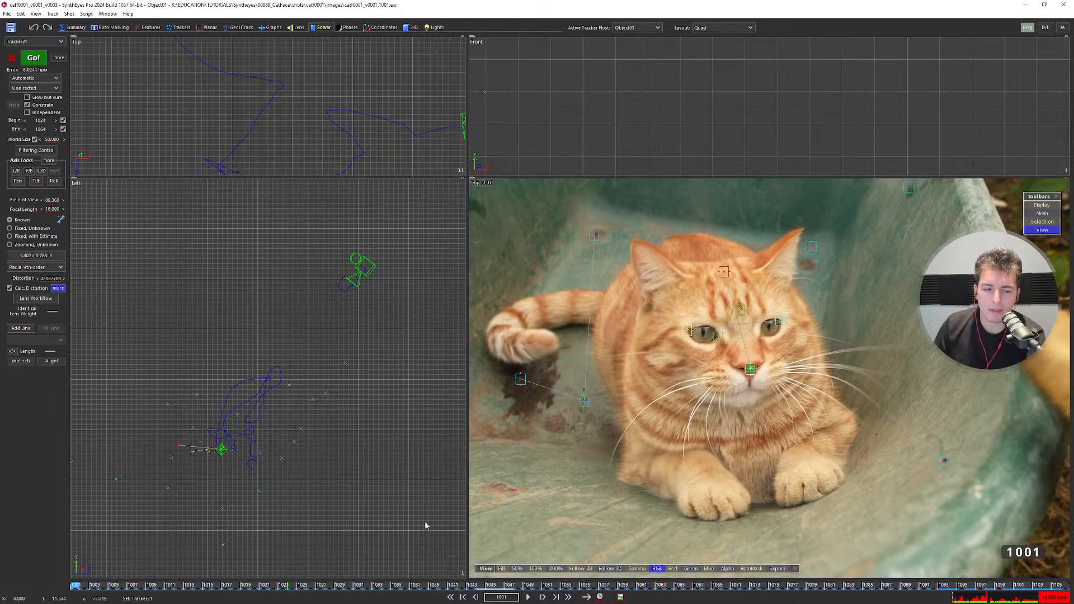
scroll(338, 454, up, 2)
middle_drag(339, 451, 362, 420)
scroll(350, 415, up, 1)
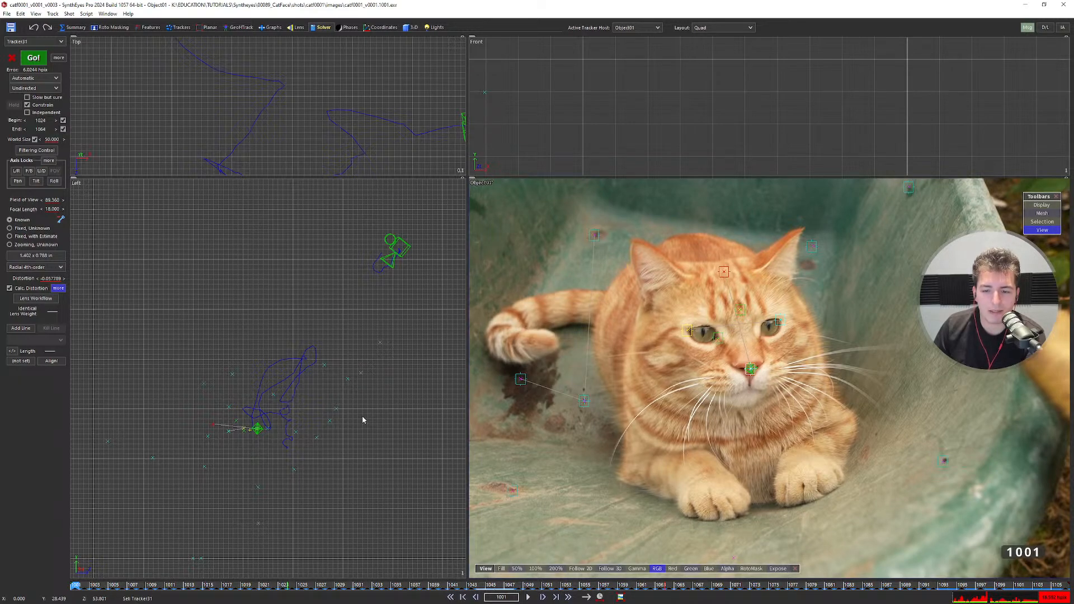
scroll(746, 313, up, 3)
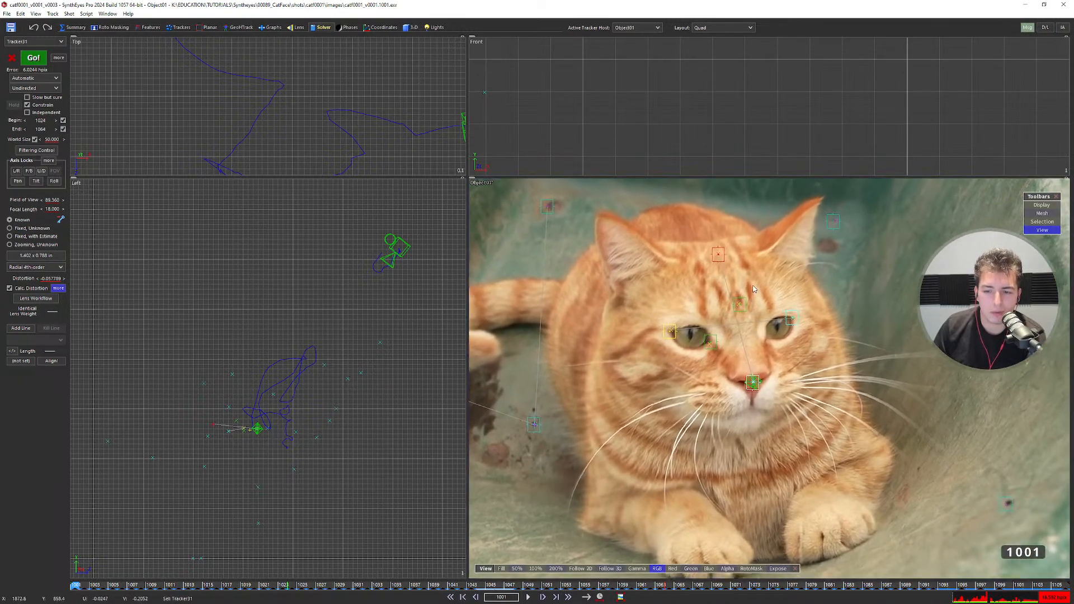
scroll(752, 288, up, 1)
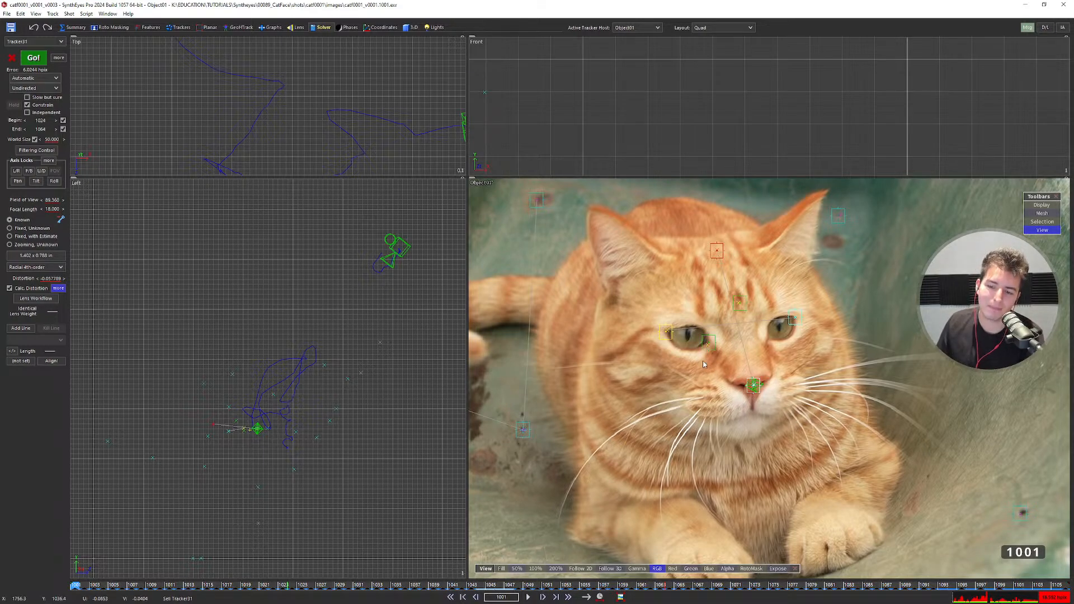
mouse_move(756, 379)
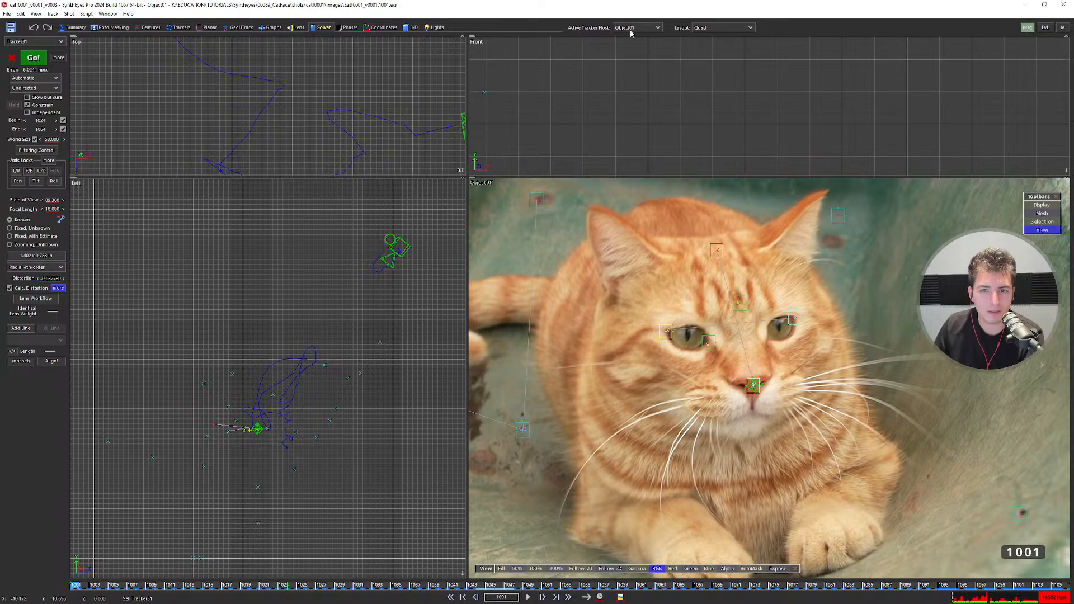
Re-solve Object01 in Refine mode, reaching about 6.02 hpix error, and dismiss the log.
click(47, 79)
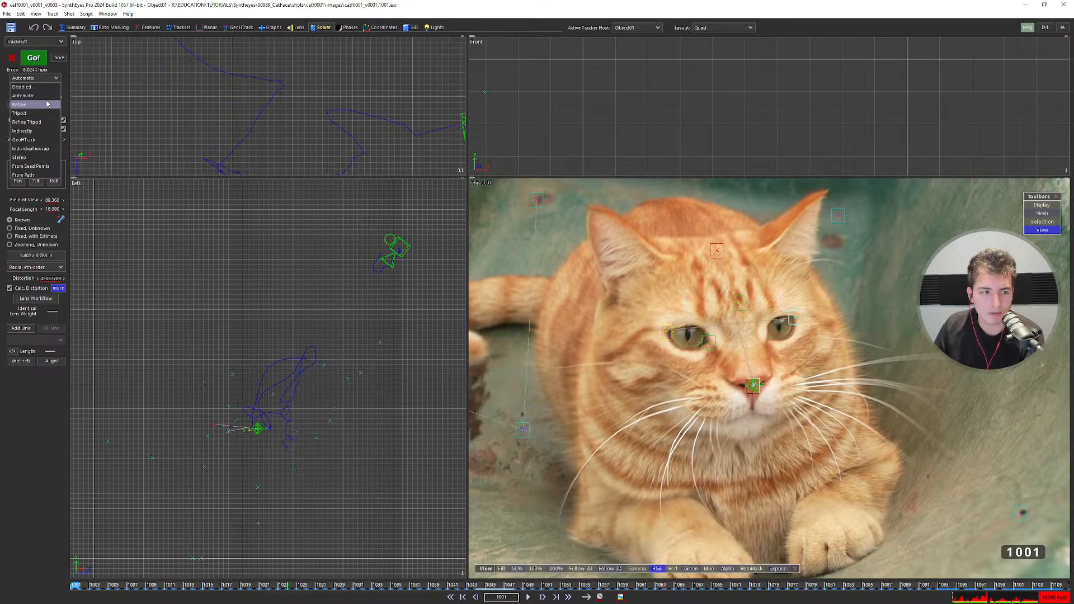
click(46, 104)
click(33, 58)
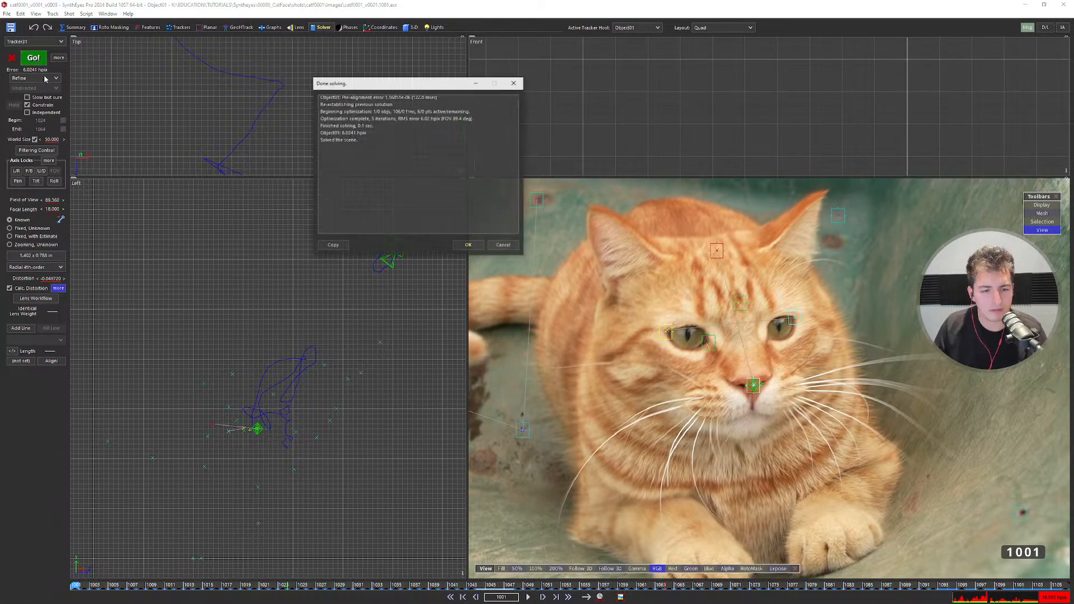
click(468, 246)
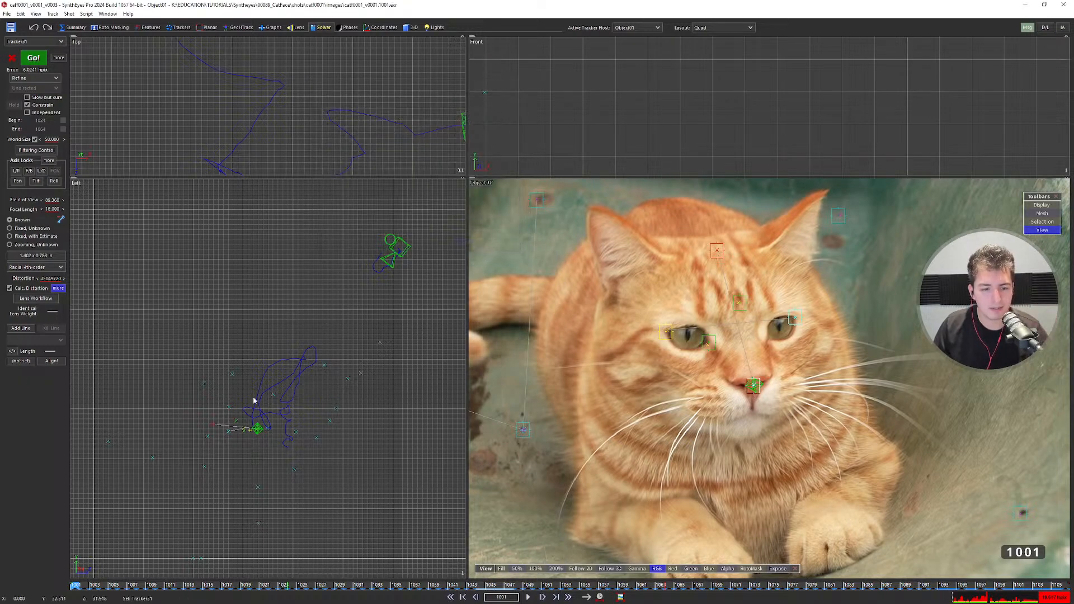
middle_drag(252, 429, 269, 381)
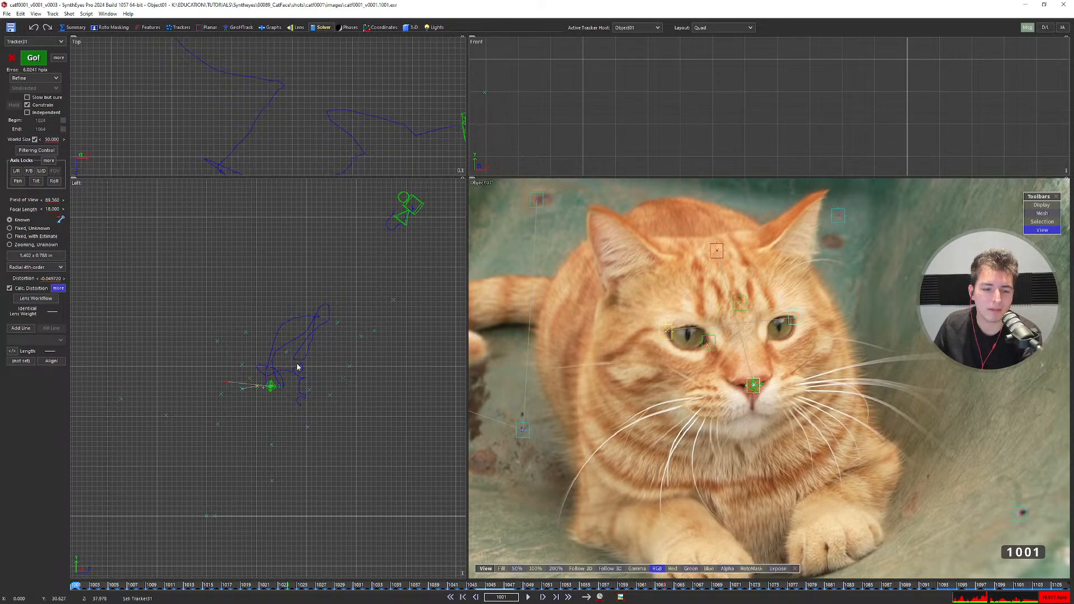
Turn on Distance path filtering at 5.000 Hz and 5.000 strength, after checking axis locks.
click(36, 150)
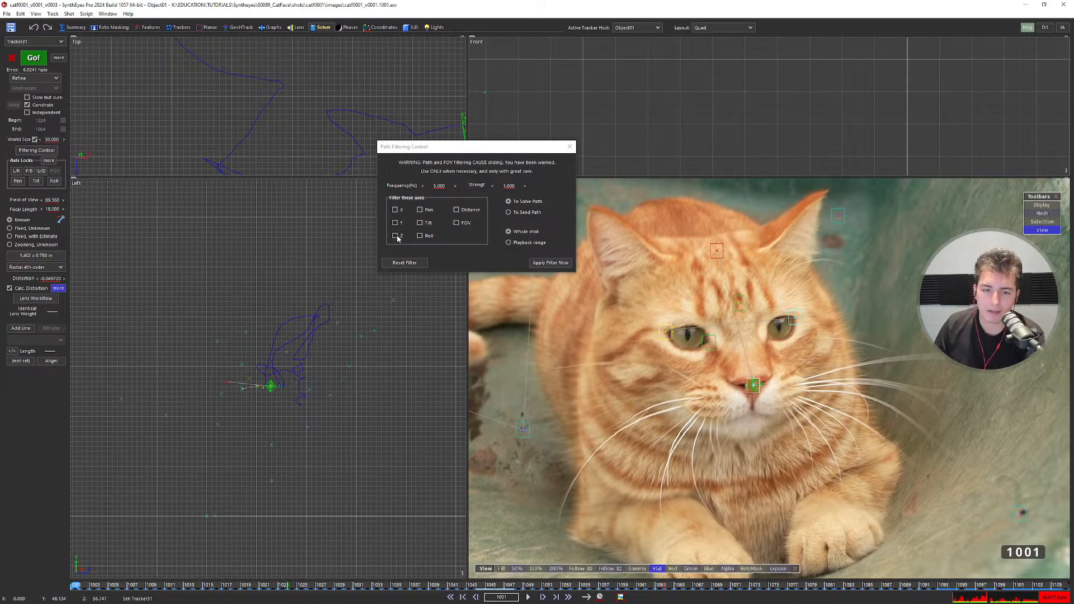
click(49, 161)
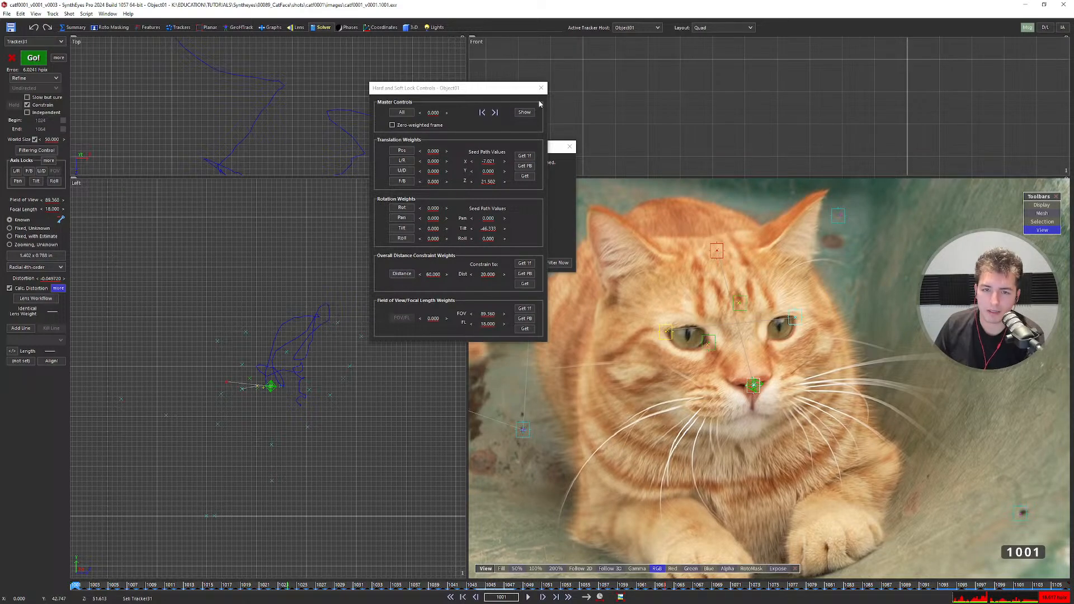
click(541, 88)
scroll(285, 371, up, 2)
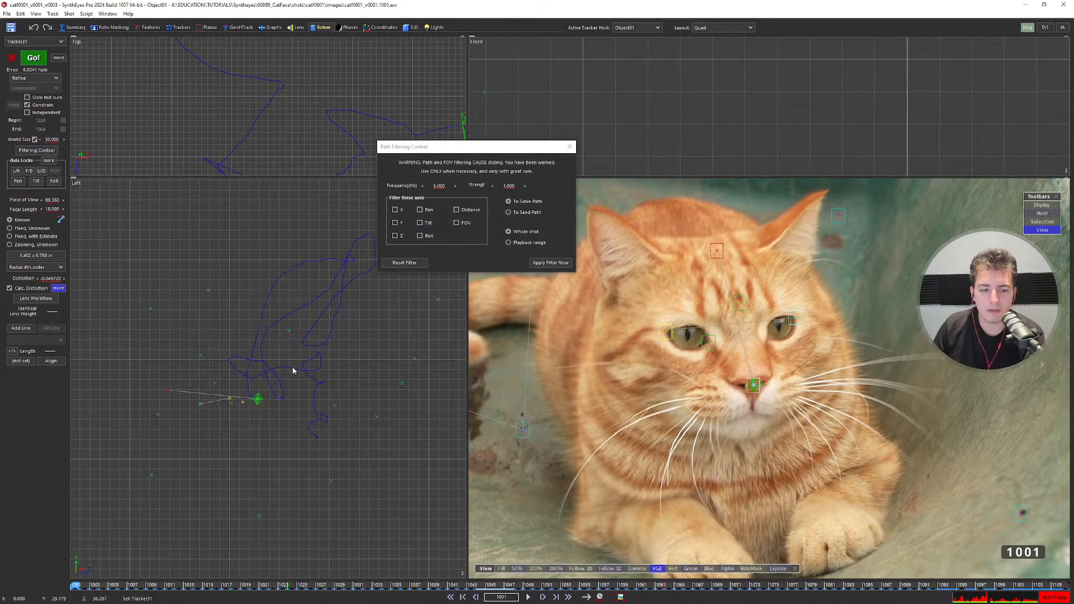
click(457, 211)
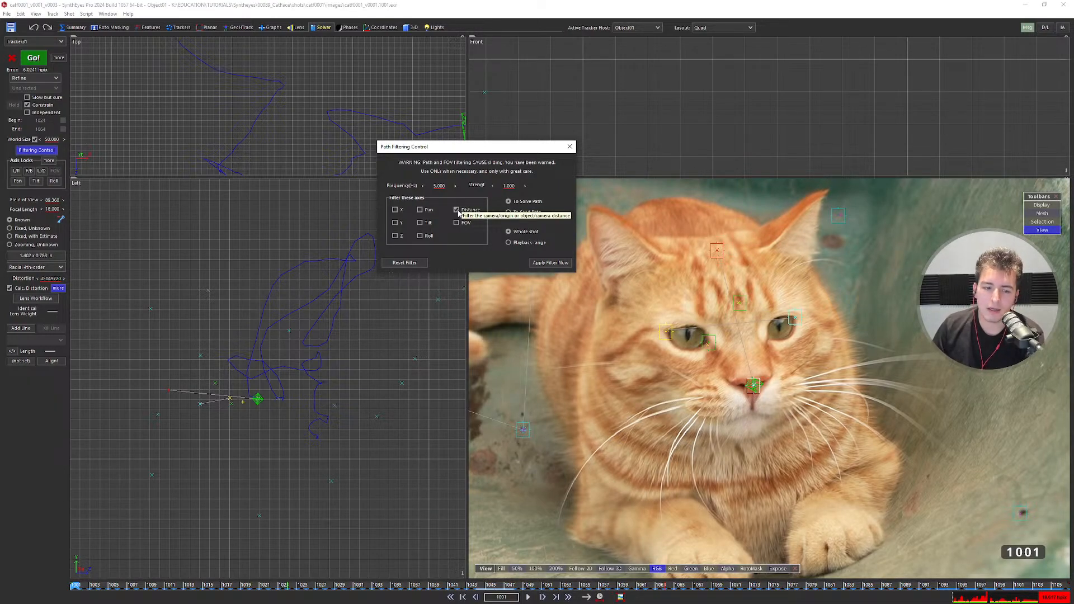
Zoom around and recentre the cat in the camera view.
scroll(258, 407, up, 2)
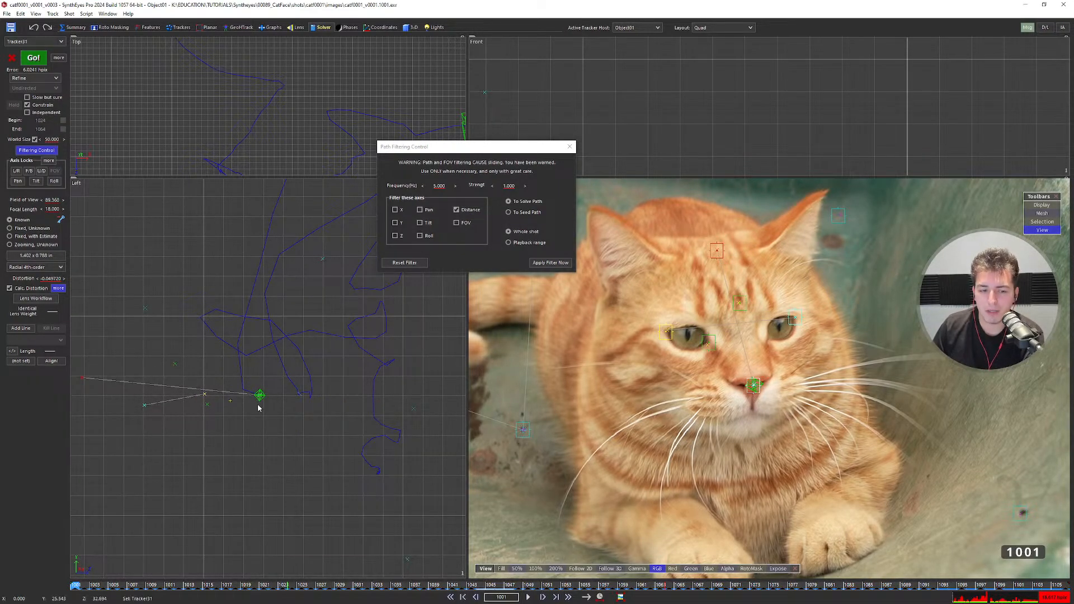
scroll(259, 395, down, 2)
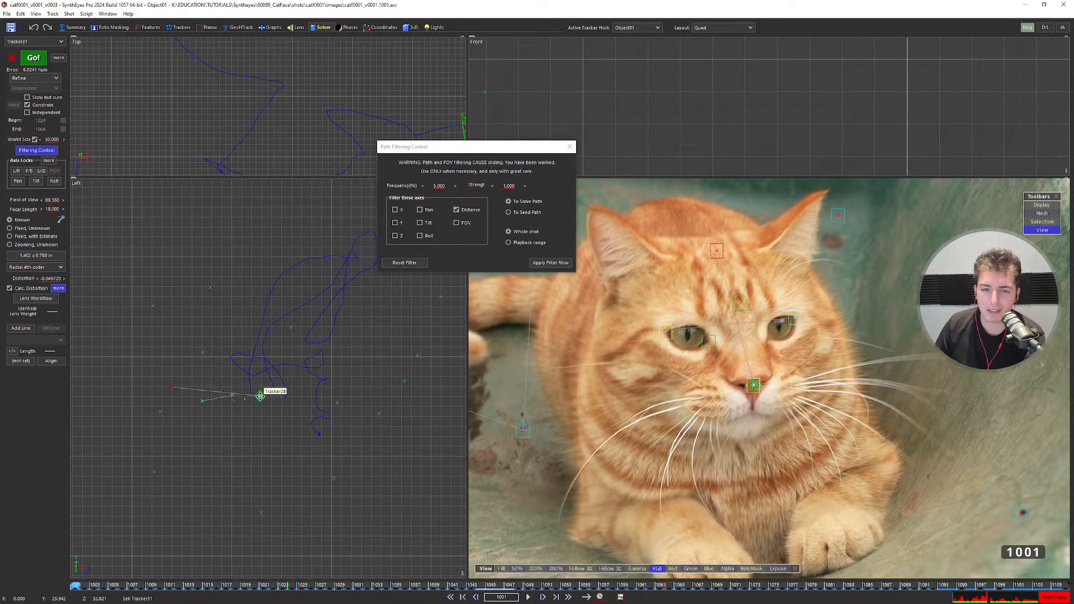
scroll(260, 391, up, 2)
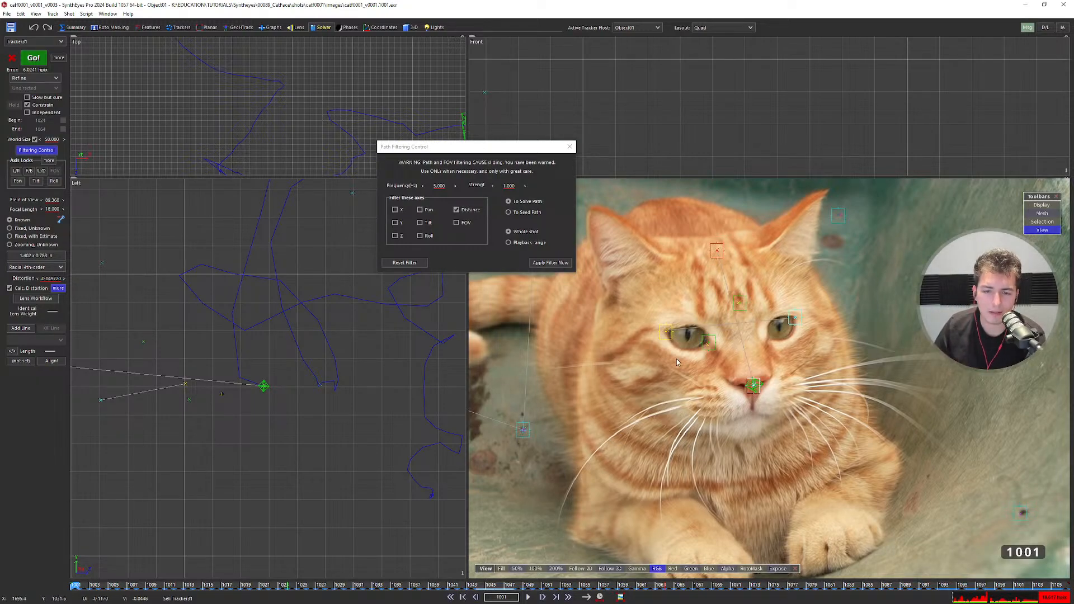
scroll(676, 358, down, 2)
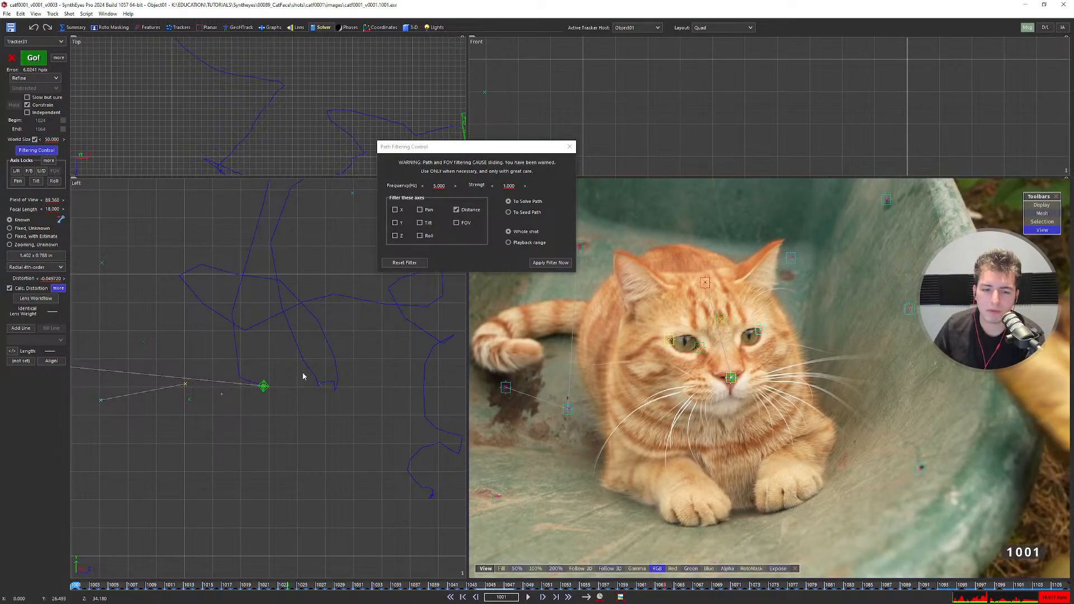
scroll(268, 381, down, 3)
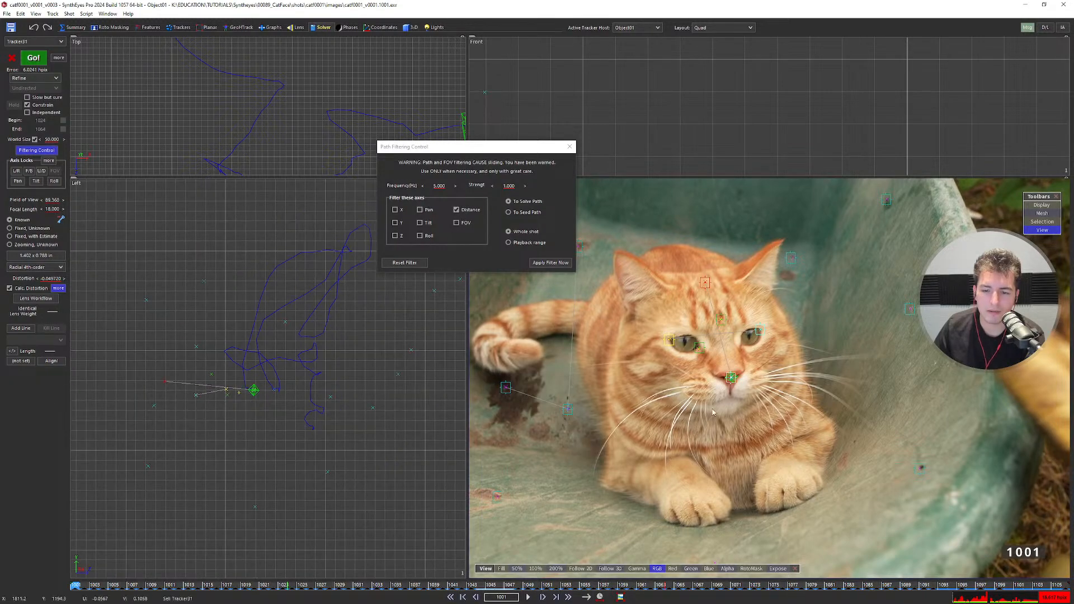
scroll(713, 412, up, 3)
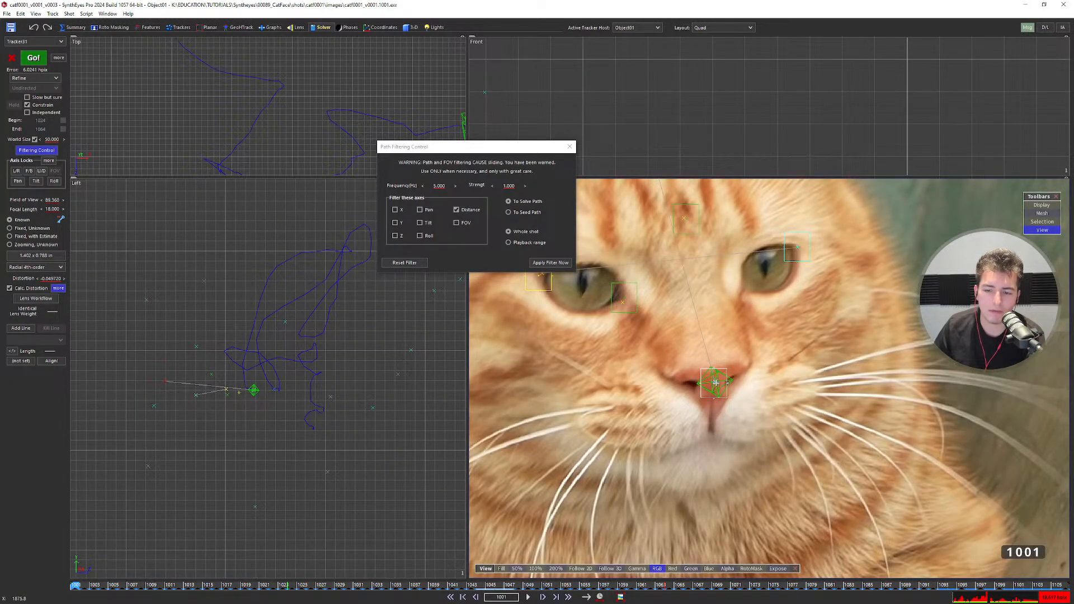
scroll(716, 380, down, 3)
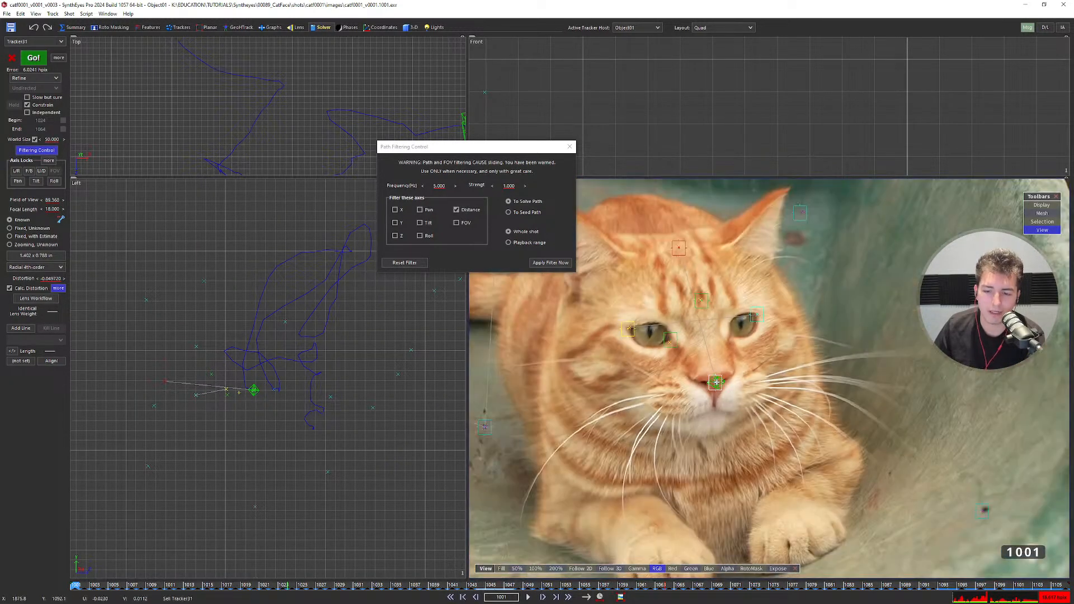
middle_drag(680, 241, 736, 301)
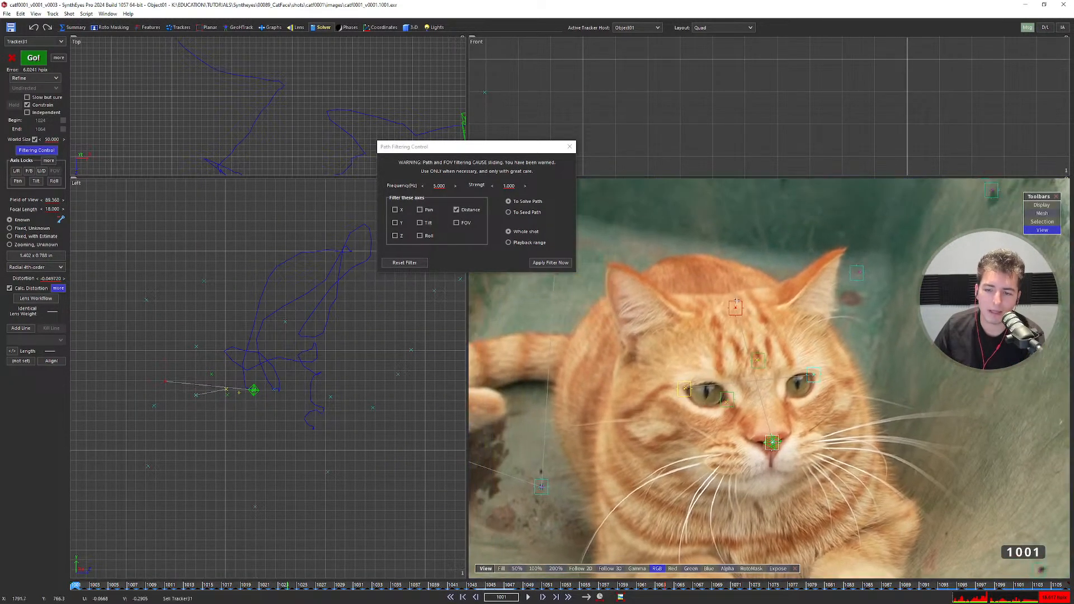
Make the cat-head object active and darken the camera image so its trackers stand out.
click(259, 390)
scroll(314, 352, down, 2)
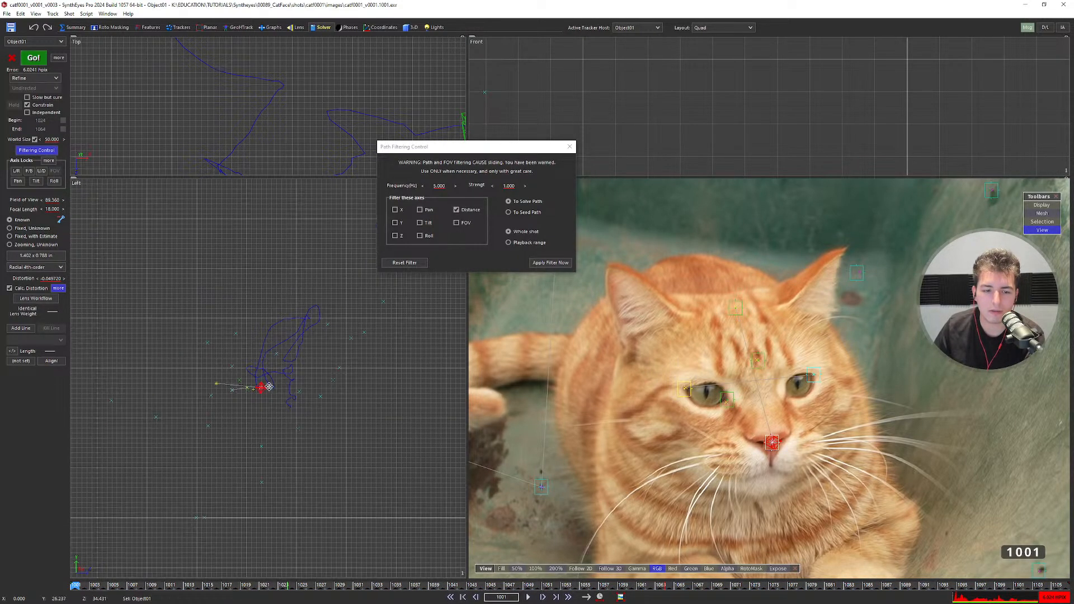
scroll(260, 419, down, 2)
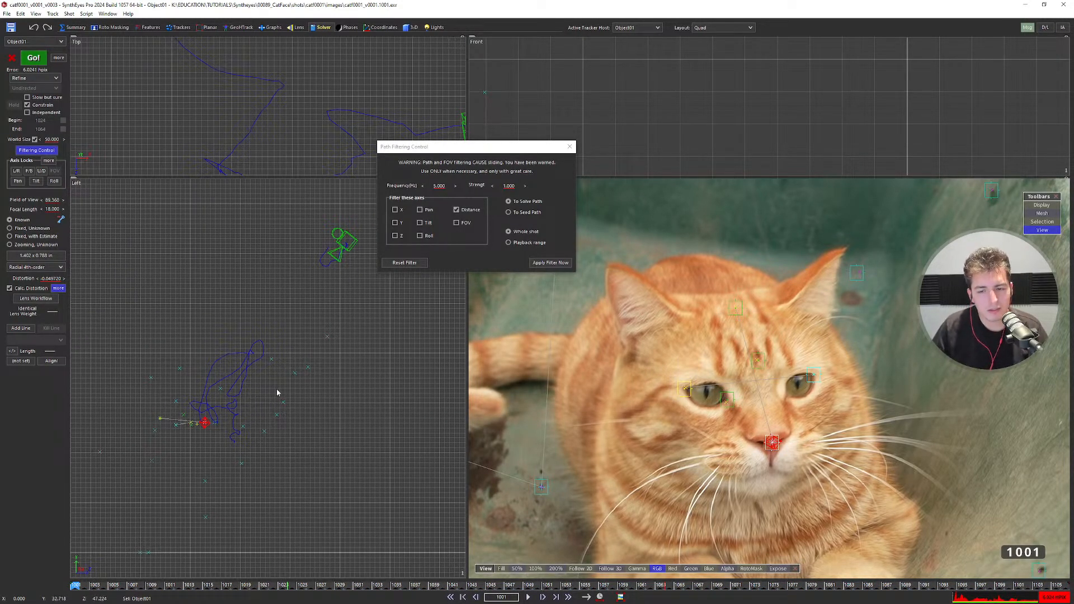
drag(776, 569, 729, 504)
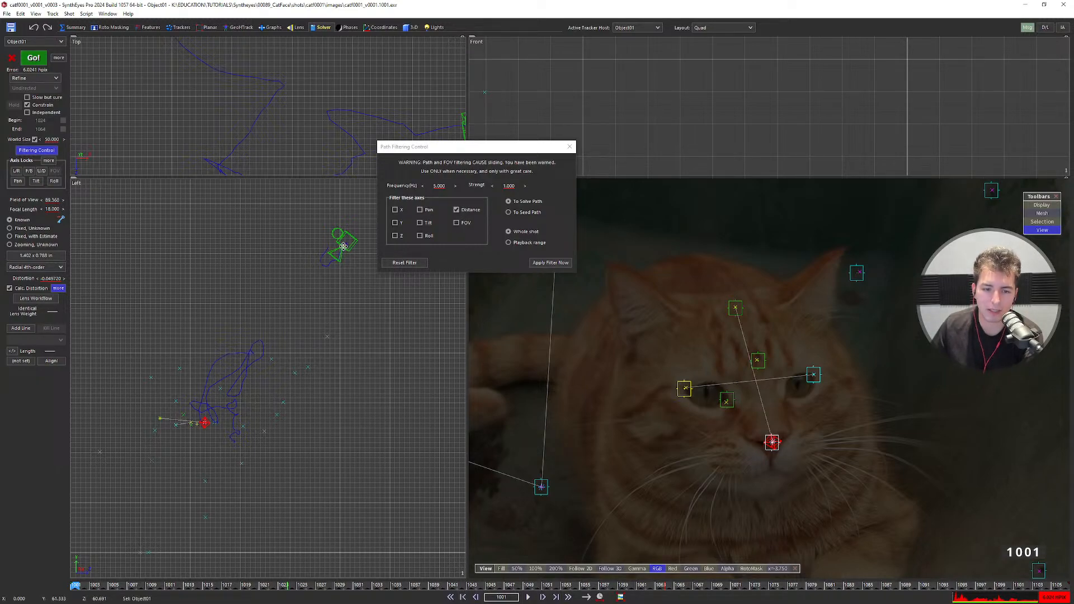
In the 3D panel, adjust Distance to pull Object01 slightly closer to the camera.
click(406, 28)
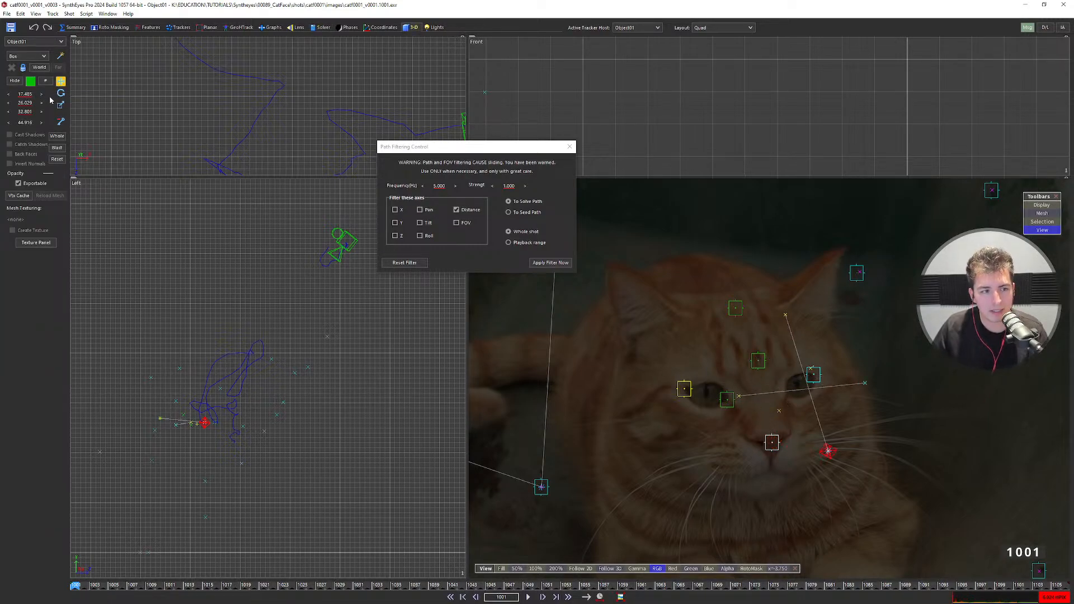
mouse_move(51, 101)
mouse_down()
mouse_move(49, 113)
mouse_move(17, 108)
mouse_move(32, 111)
mouse_up()
key(ctrl+z)
key(ctrl+z)
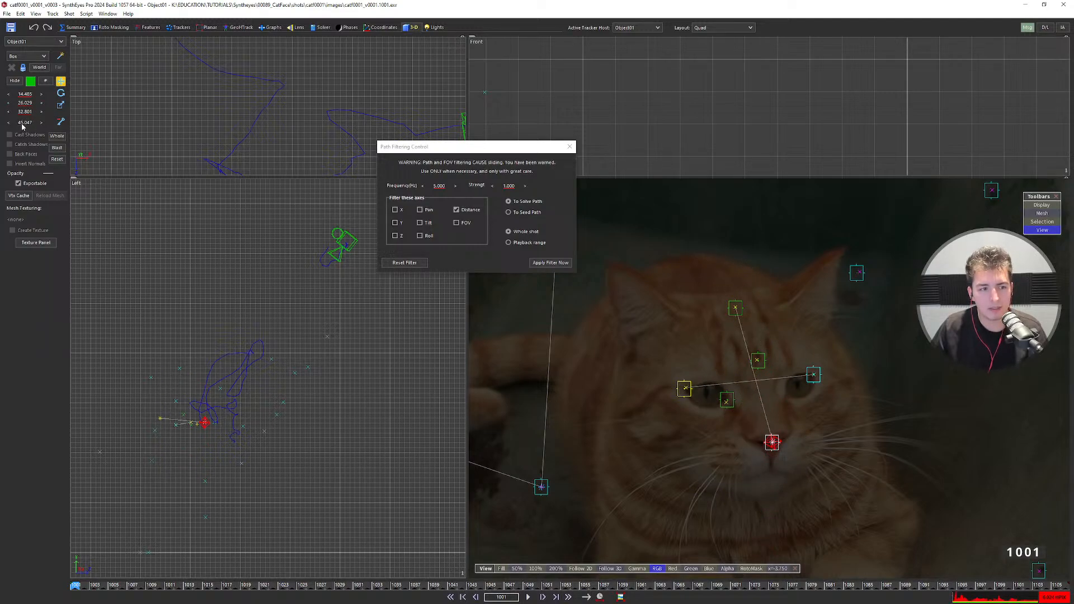
drag(26, 125, 31, 182)
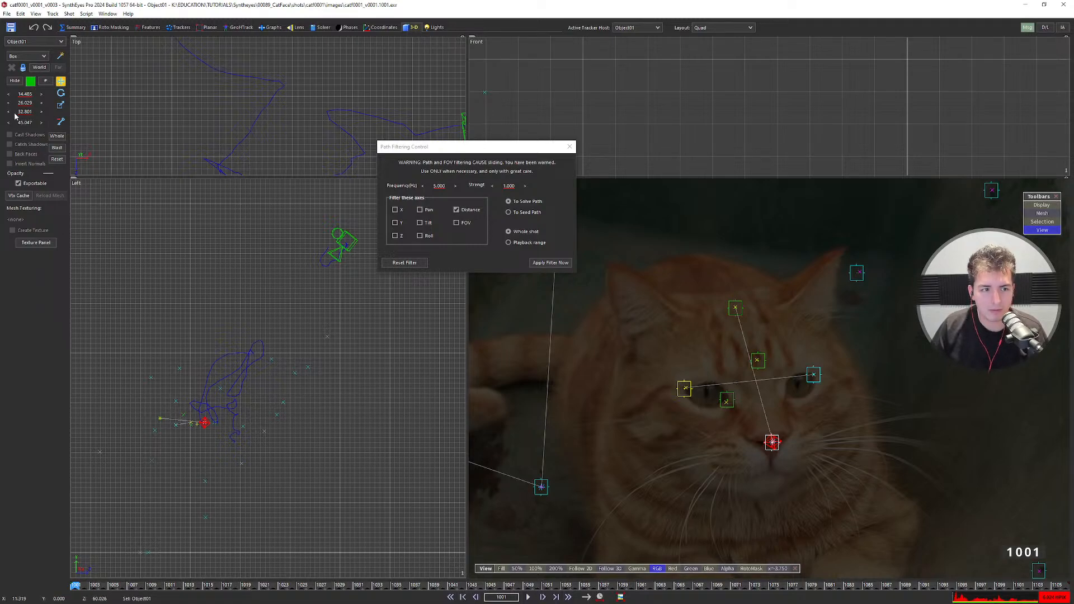
drag(25, 122, 41, 149)
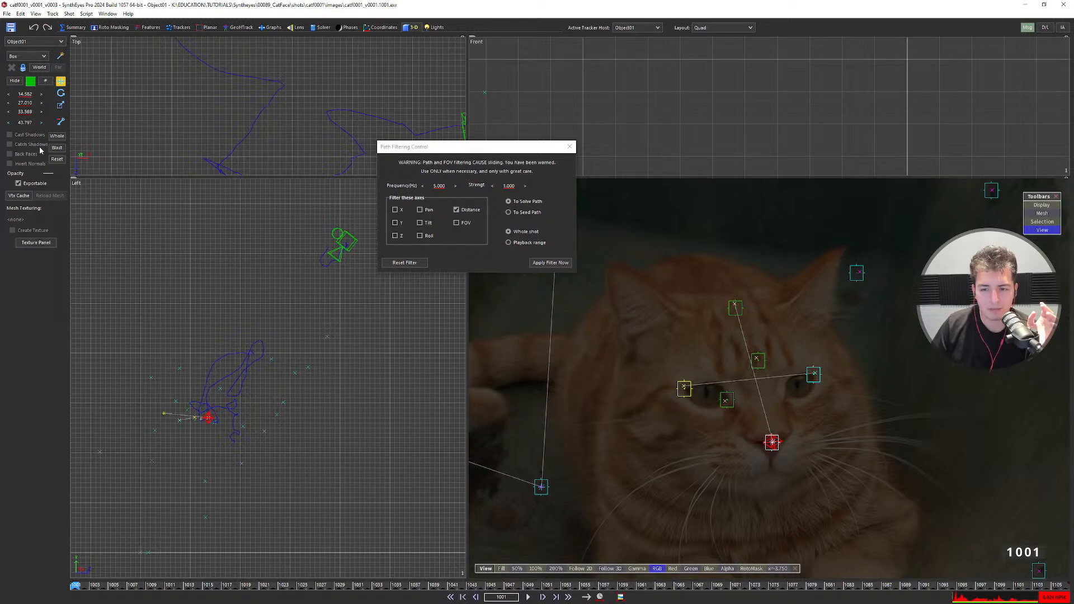
Try rotating Object01 in the Left view, then undo the rotation.
click(60, 93)
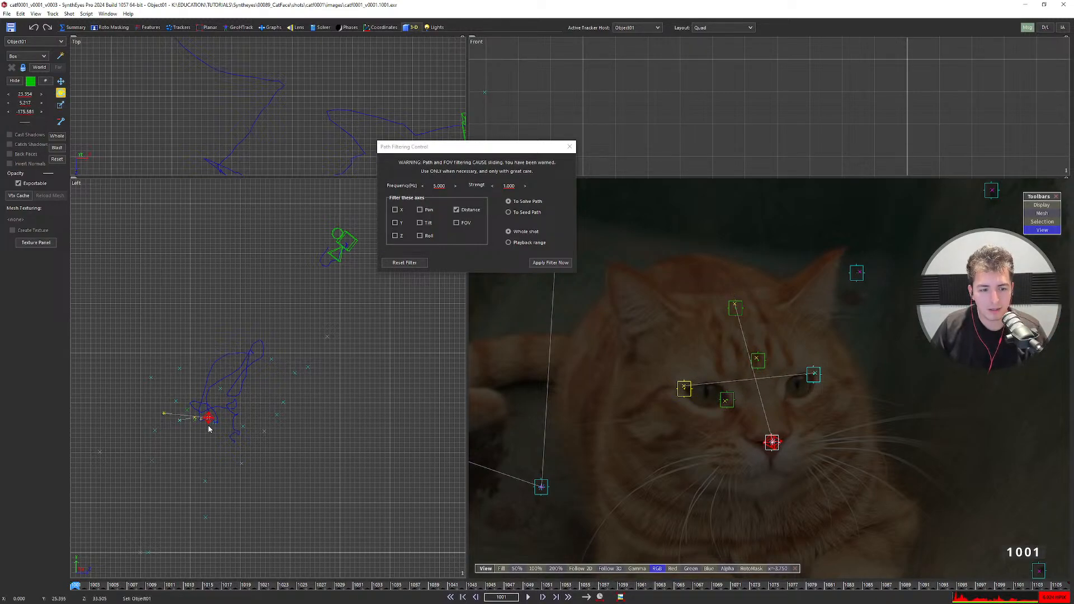
scroll(209, 428, up, 3)
drag(216, 396, 219, 395)
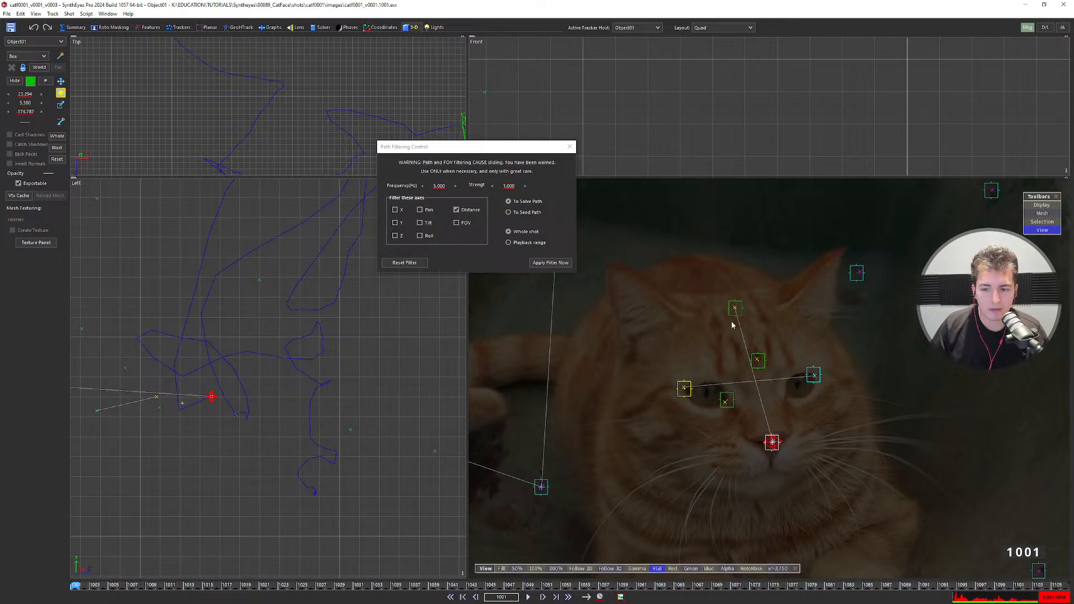
key(ctrl+z)
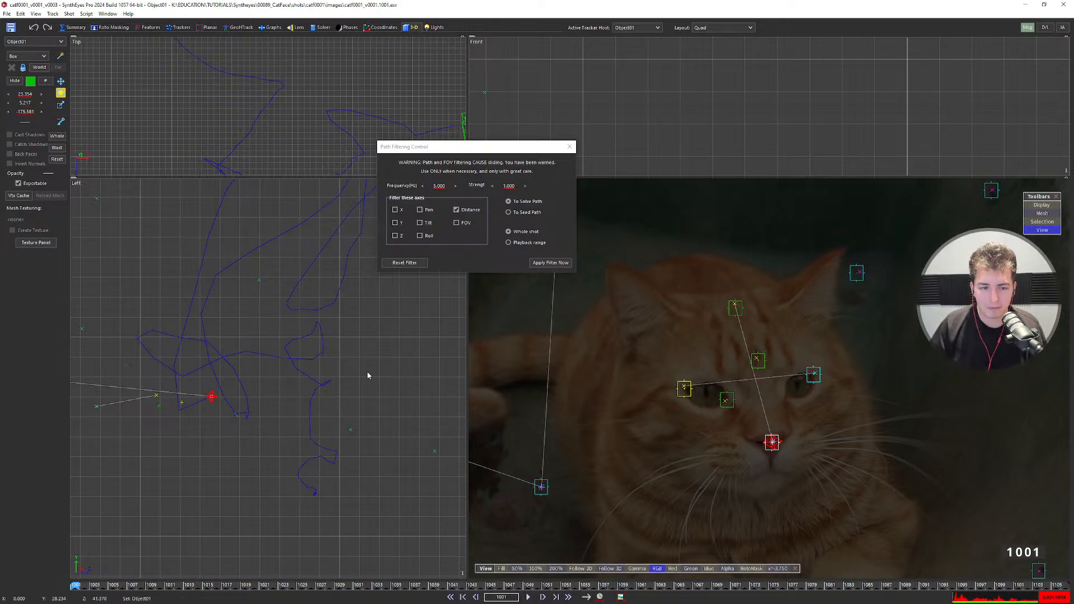
scroll(303, 441, down, 2)
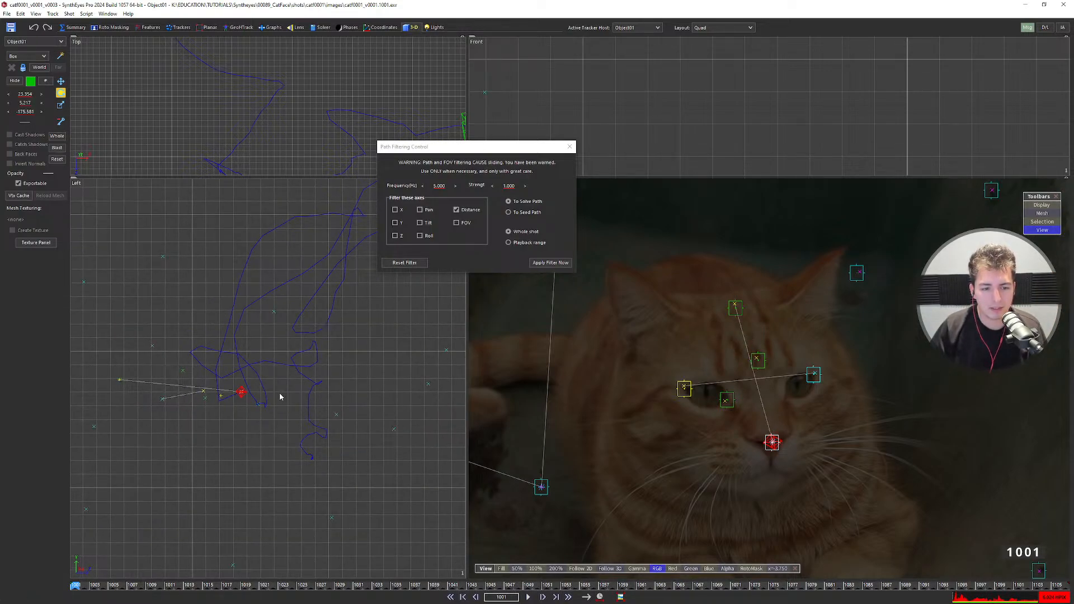
Undo to the earlier object position and compare frames 1001 and 1002 of the track.
key(ctrl+z)
key(ctrl+z)
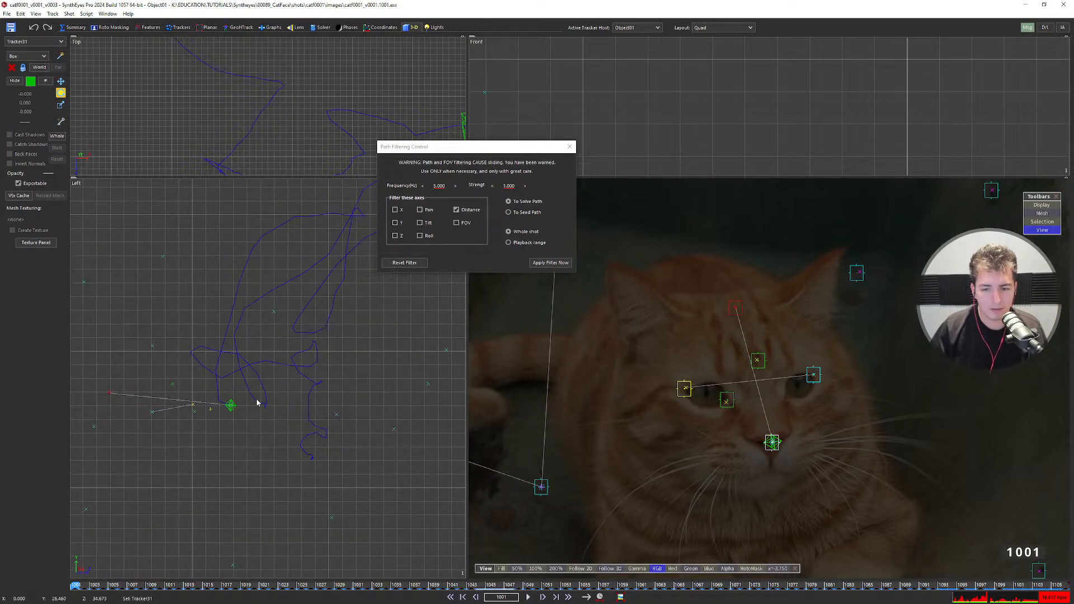
key(Right)
key(Left)
key(Right)
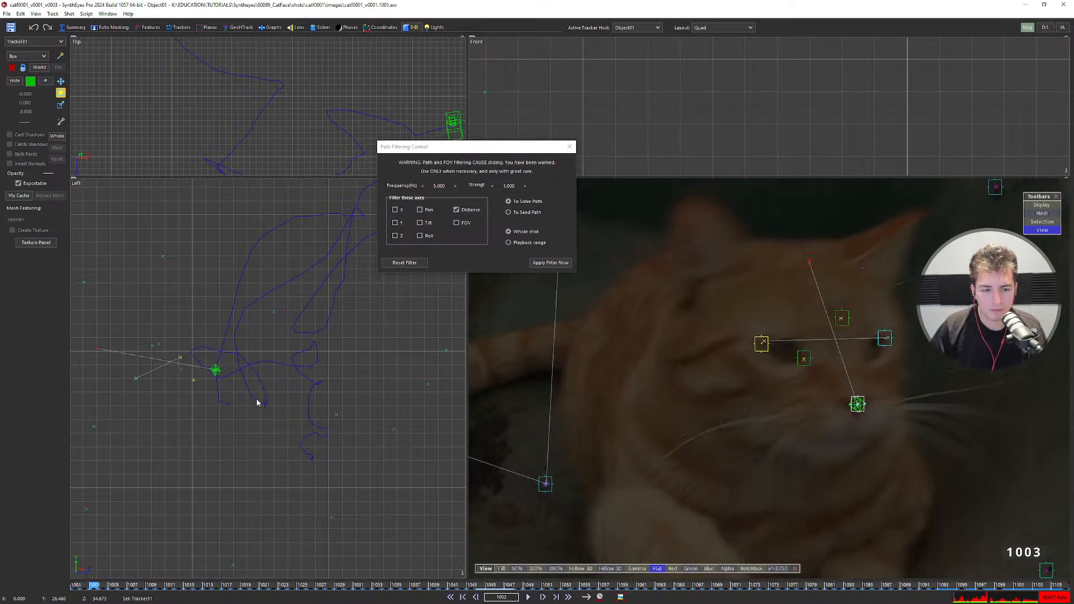
key(Left)
key(Right)
key(Left)
key(Right)
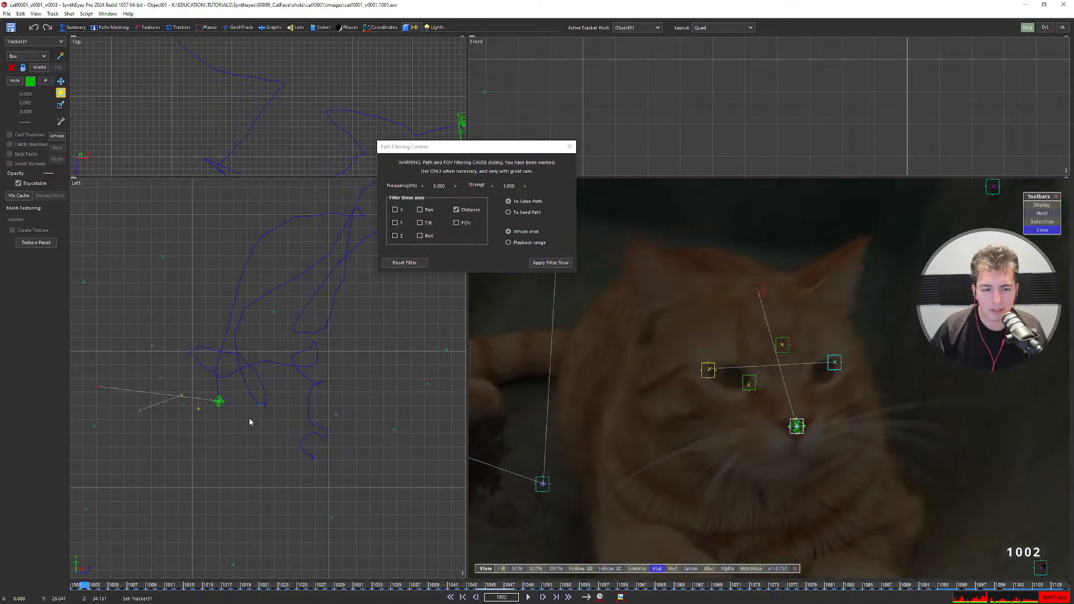
key(Left)
key(Right)
key(Left)
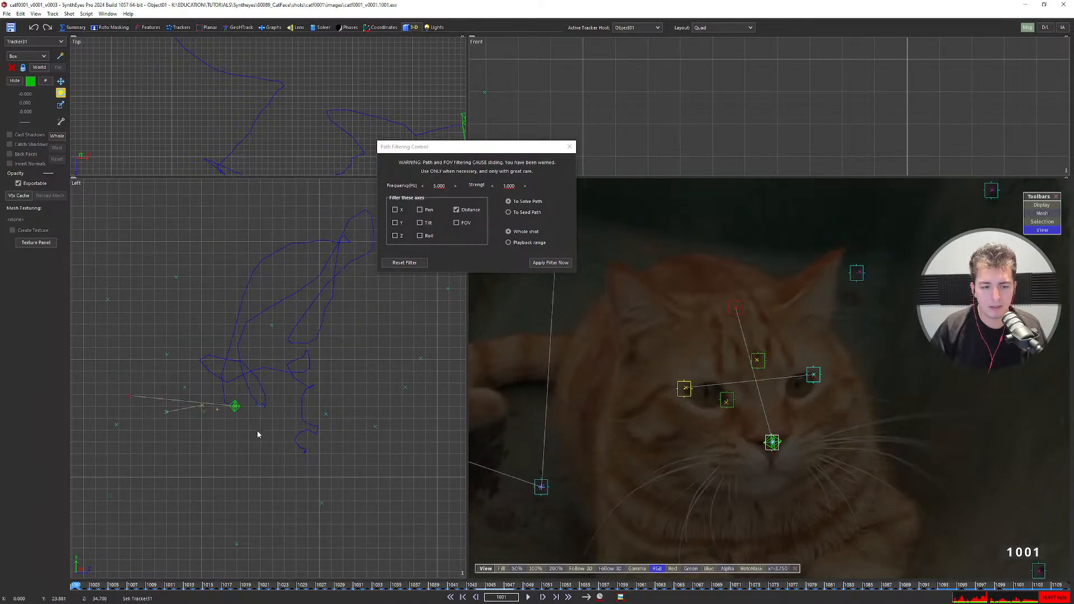
scroll(239, 424, up, 2)
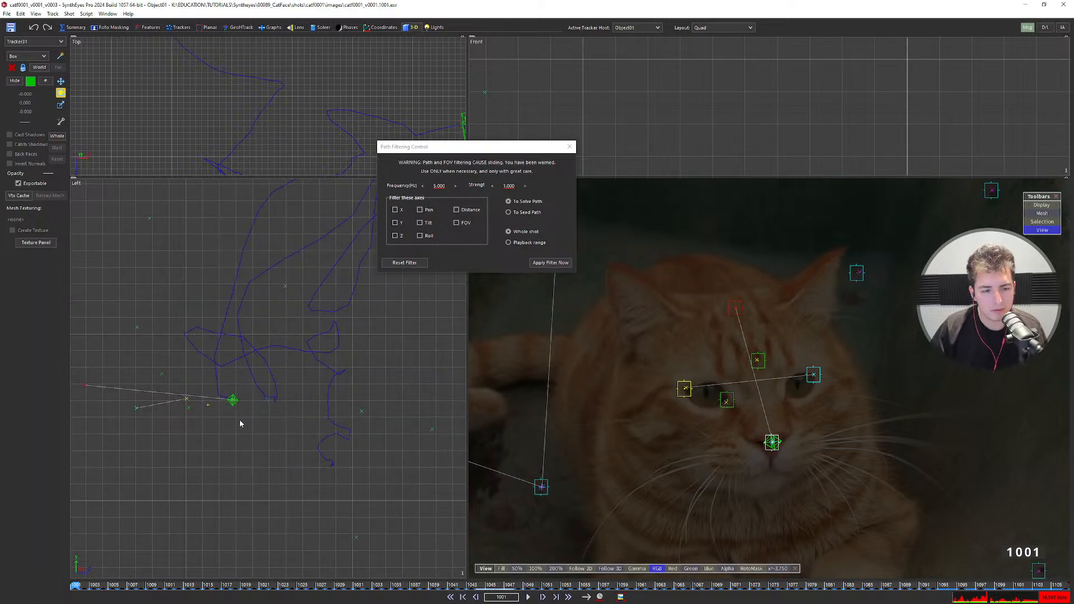
Move the cat-head object down-left in the Left view, keeping it as the active host.
click(240, 425)
key(ctrl+z)
key(ctrl+z)
key(ctrl+z)
key(ctrl+z)
key(ctrl+z)
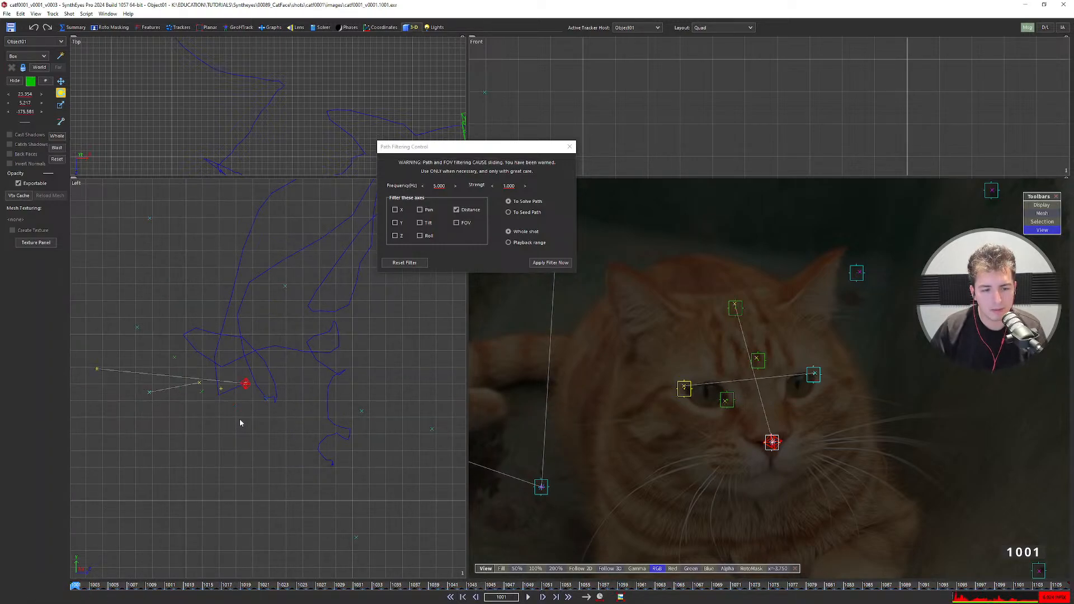
drag(247, 383, 236, 398)
scroll(247, 406, down, 2)
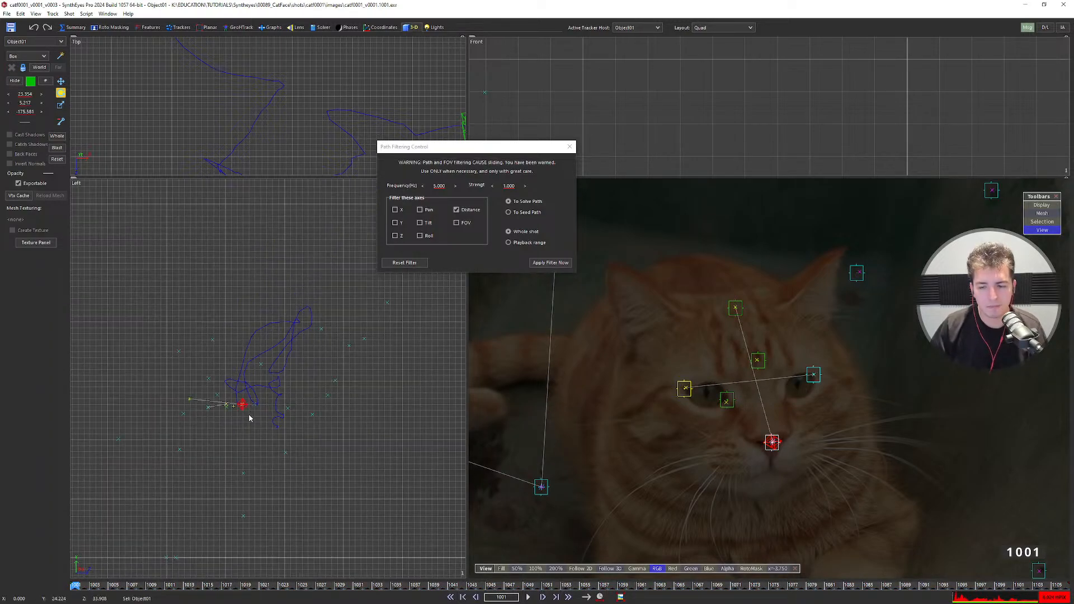
scroll(251, 425, down, 1)
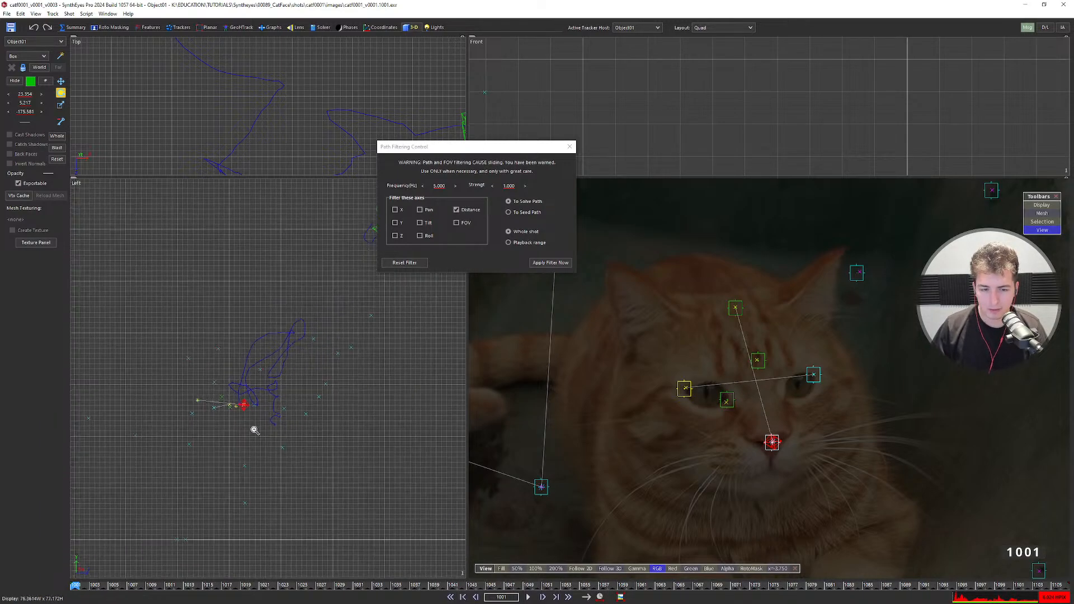
middle_drag(252, 424, 261, 433)
Step back and forth through the opening frames with S and D to verify the object track.
key(d)
key(d)
key(d)
key(s)
key(s)
key(s)
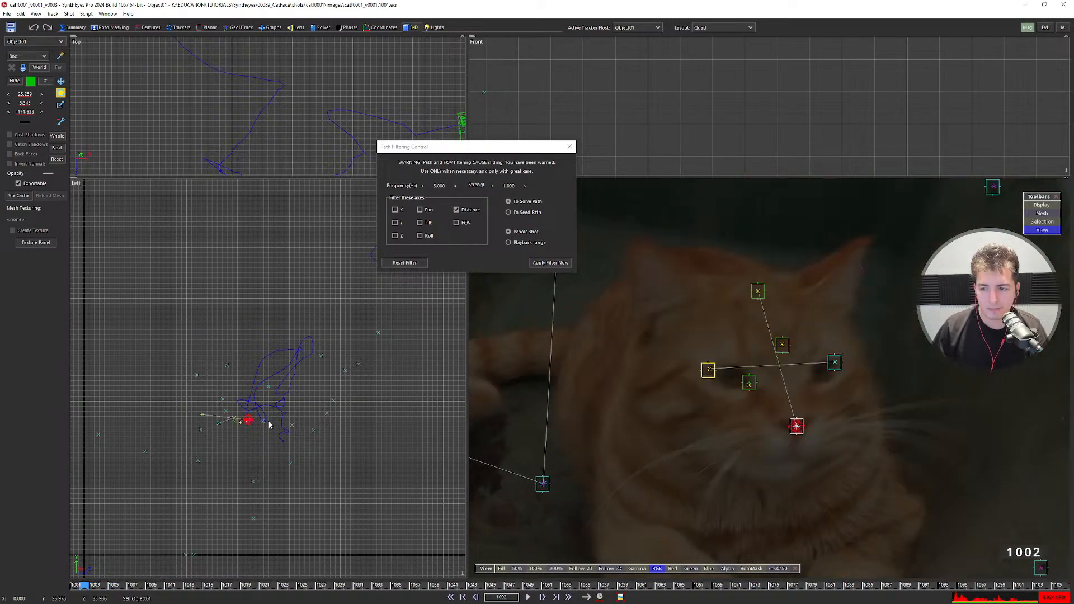
key(d)
key(d)
key(d)
key(d)
key(d)
key(d)
scroll(822, 382, down, 2)
key(s)
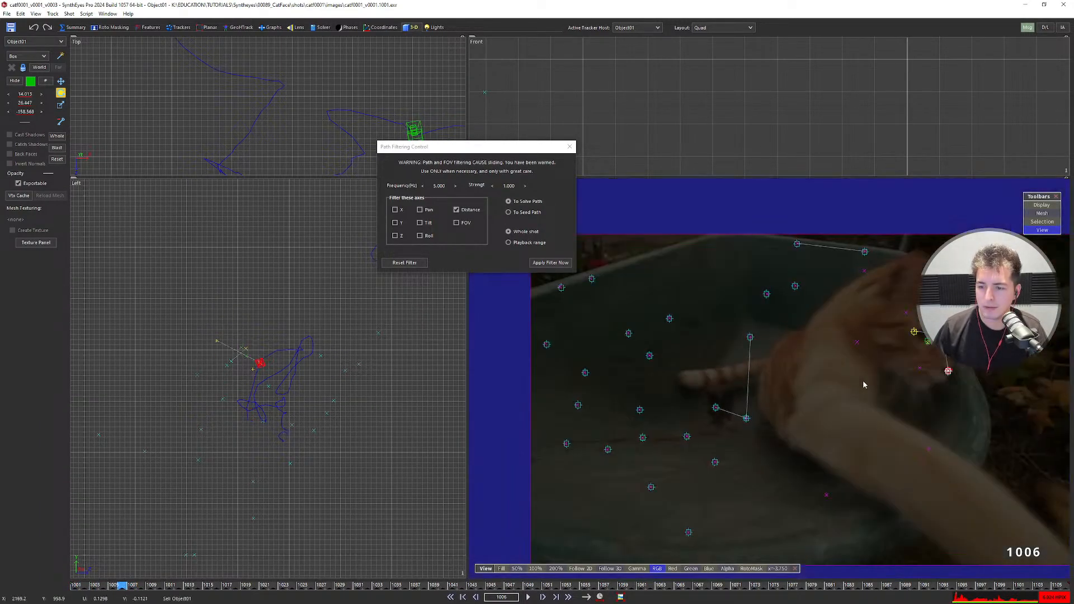
key(s)
key(s)
key(d)
key(d)
key(s)
key(s)
key(s)
key(s)
key(s)
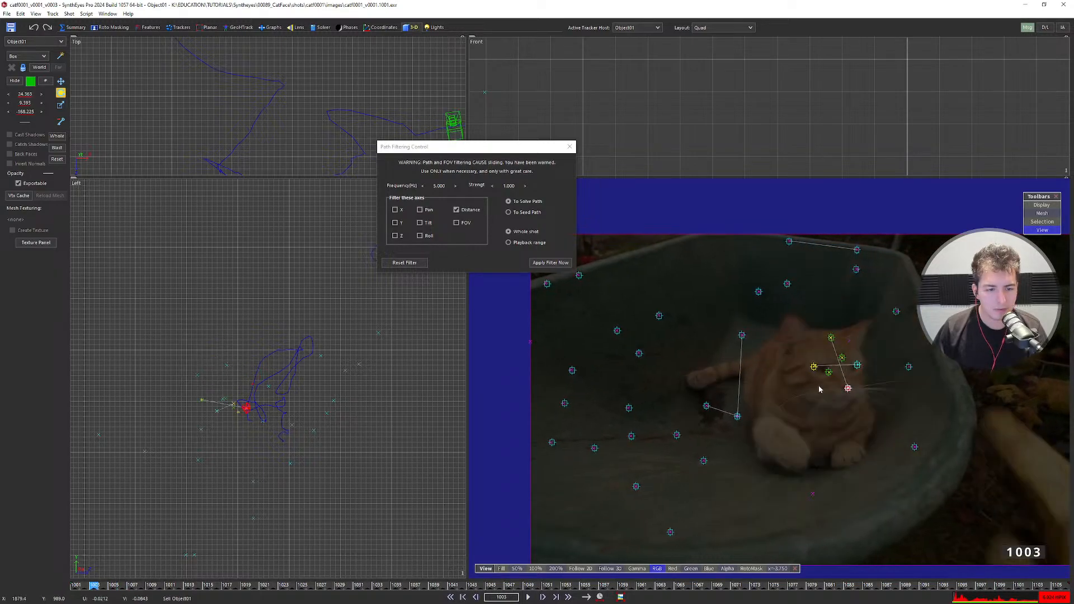
scroll(311, 395, up, 5)
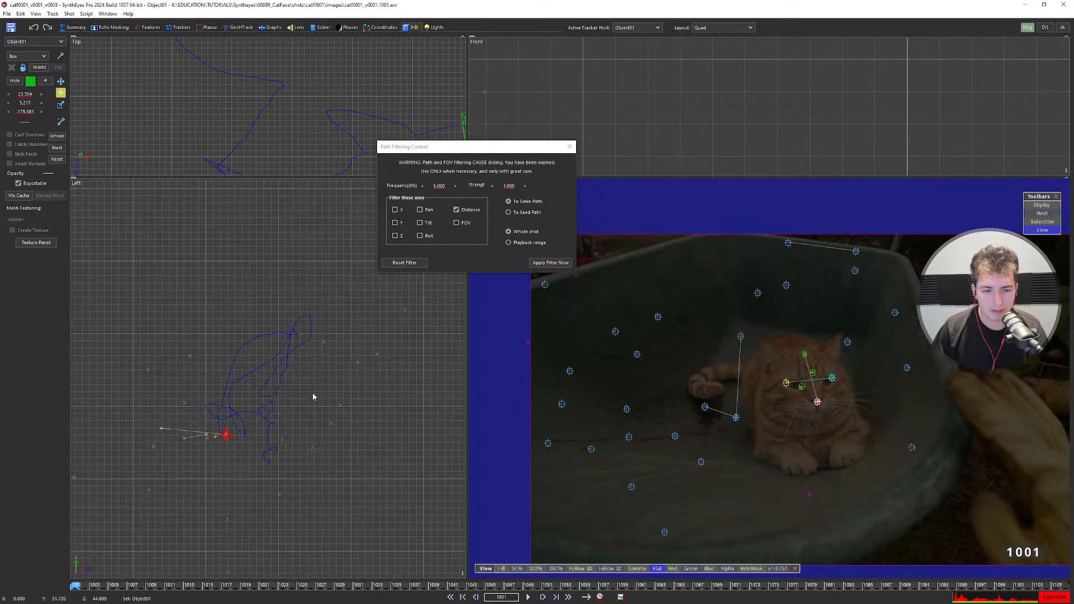
Apply the path filter to the cat-head path and flip undo/redo to compare it with the unfiltered path.
click(545, 264)
middle_drag(355, 348, 294, 364)
scroll(308, 358, up, 2)
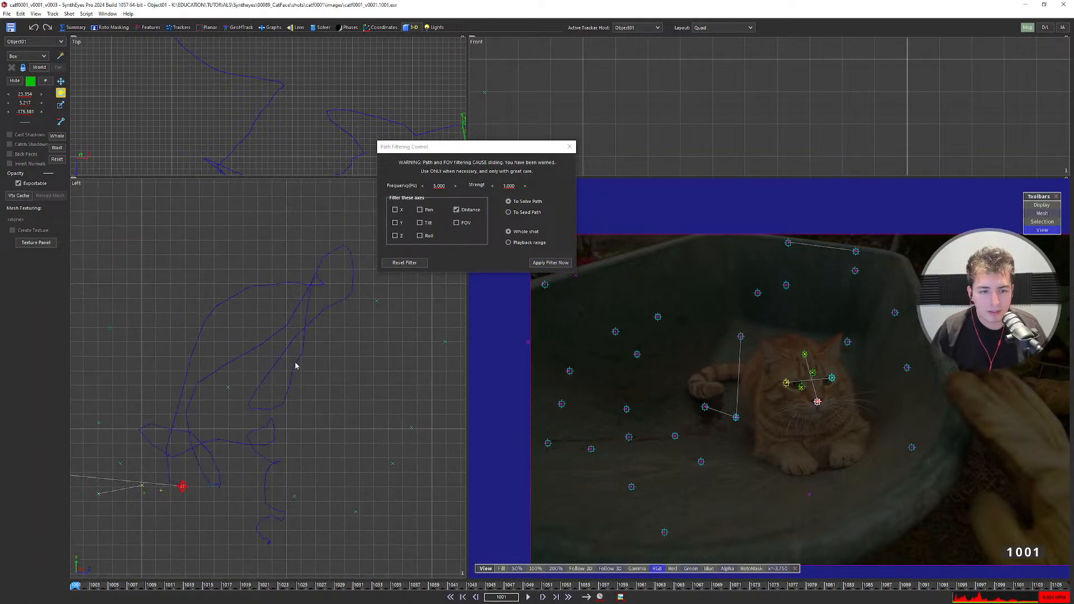
key(ctrl+z)
key(ctrl+y)
key(ctrl+z)
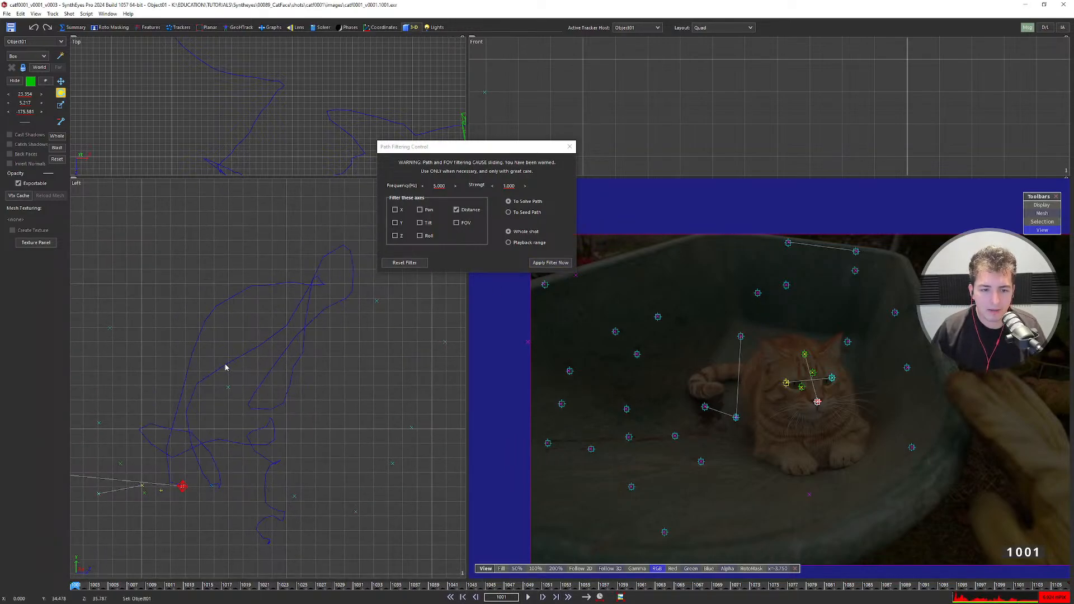
key(ctrl+y)
key(ctrl+z)
key(ctrl+y)
key(ctrl+z)
key(ctrl+y)
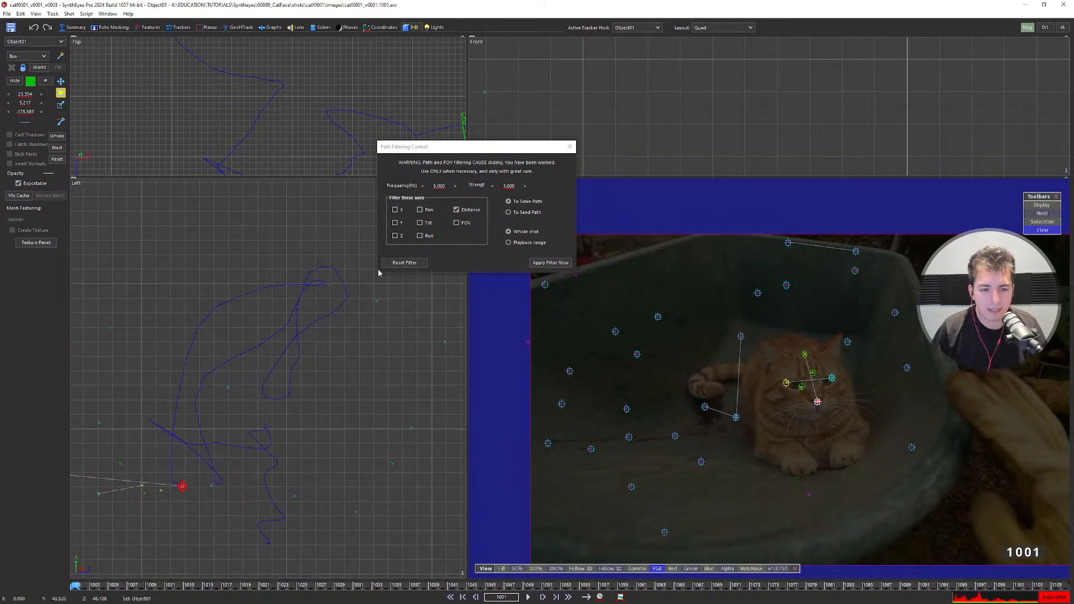
key(ctrl+z)
Filter only the X/Y/Z position axes, then compare against the unfiltered path.
click(455, 211)
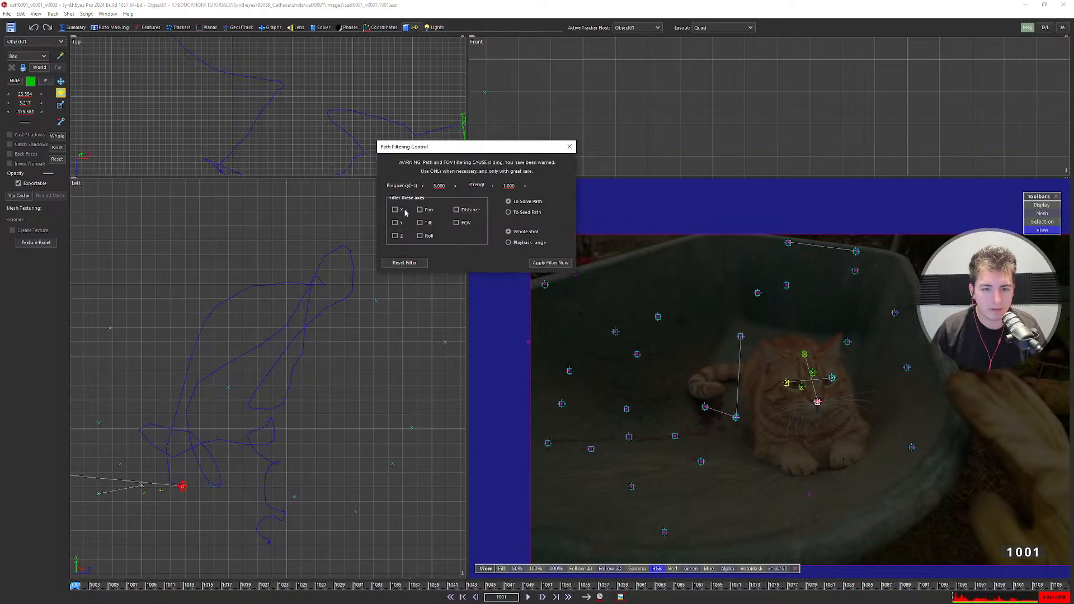
click(550, 262)
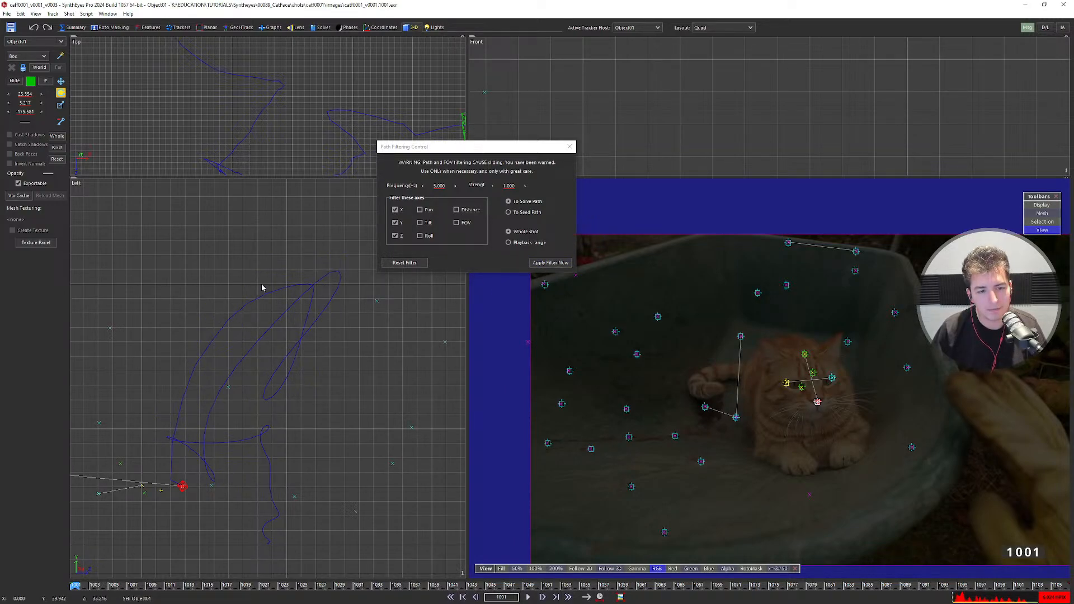
key(ctrl+z)
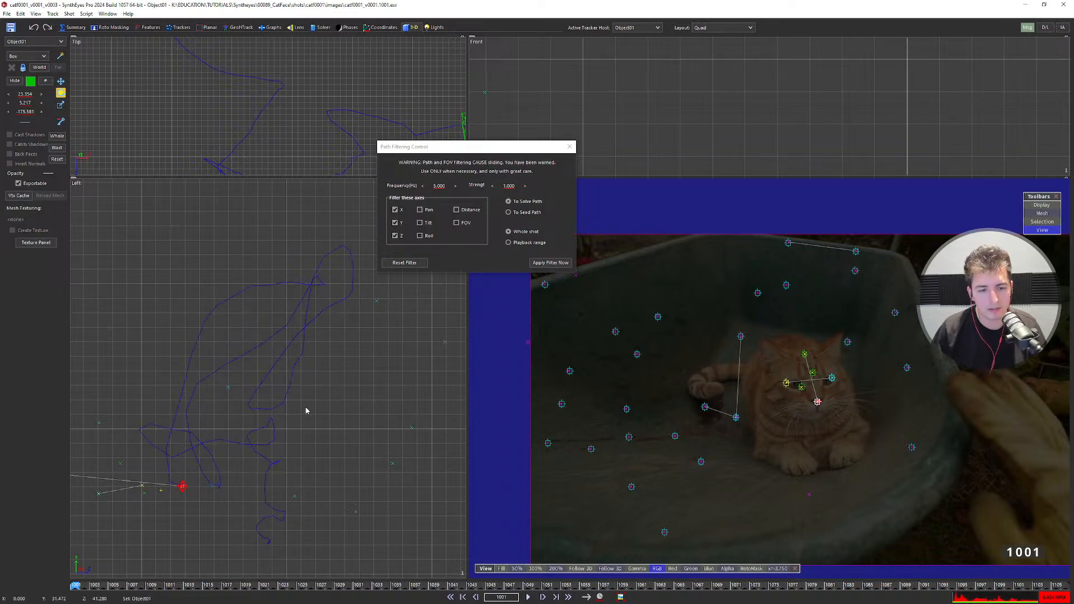
key(ctrl+y)
key(ctrl+z)
key(ctrl+y)
key(ctrl+z)
key(ctrl+y)
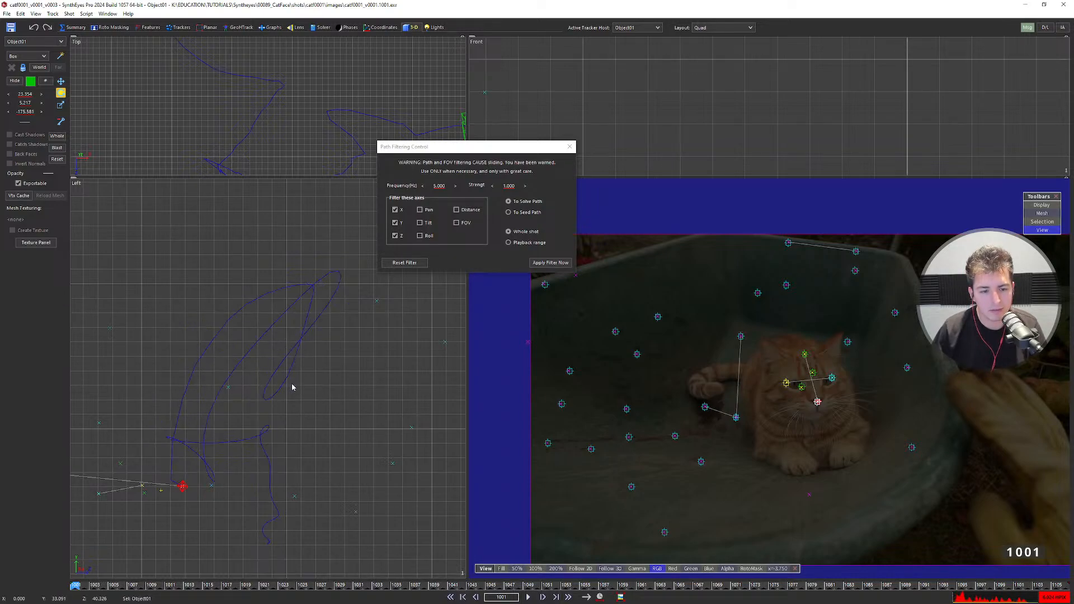
key(ctrl+z)
key(ctrl+y)
key(ctrl+z)
Switch the filter to Distance only, apply it, and compare filtered and unfiltered paths.
click(395, 235)
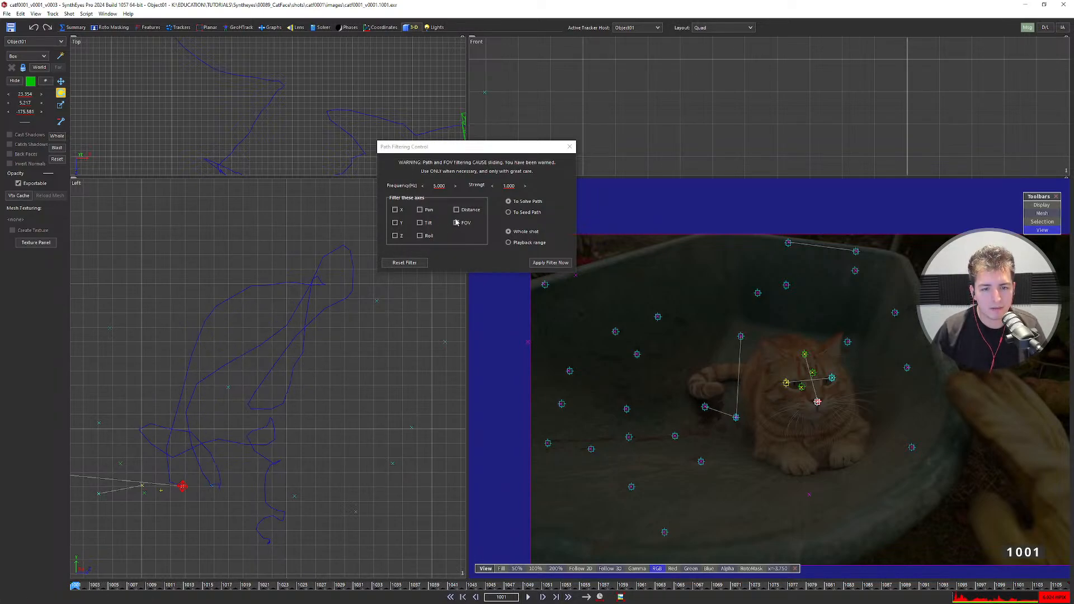
click(456, 210)
click(550, 263)
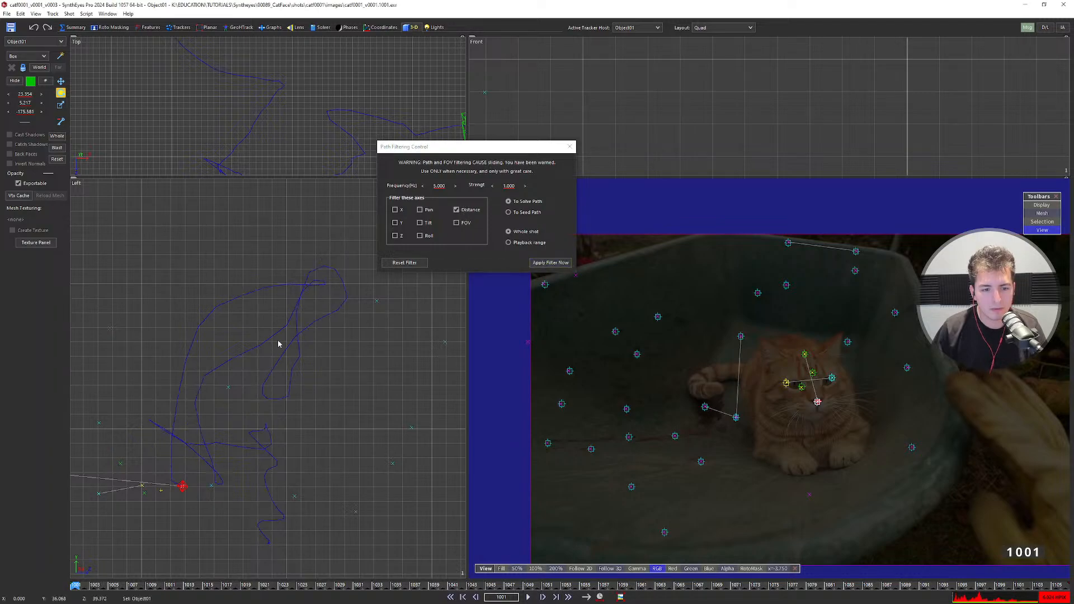
key(ctrl+z)
key(ctrl+y)
key(ctrl+z)
key(ctrl+y)
key(ctrl+z)
key(ctrl+y)
key(ctrl+z)
key(ctrl+y)
key(ctrl+z)
key(ctrl+y)
Scrub to frame 1040 and compare the filtered and unfiltered object paths there.
scroll(257, 372, down, 3)
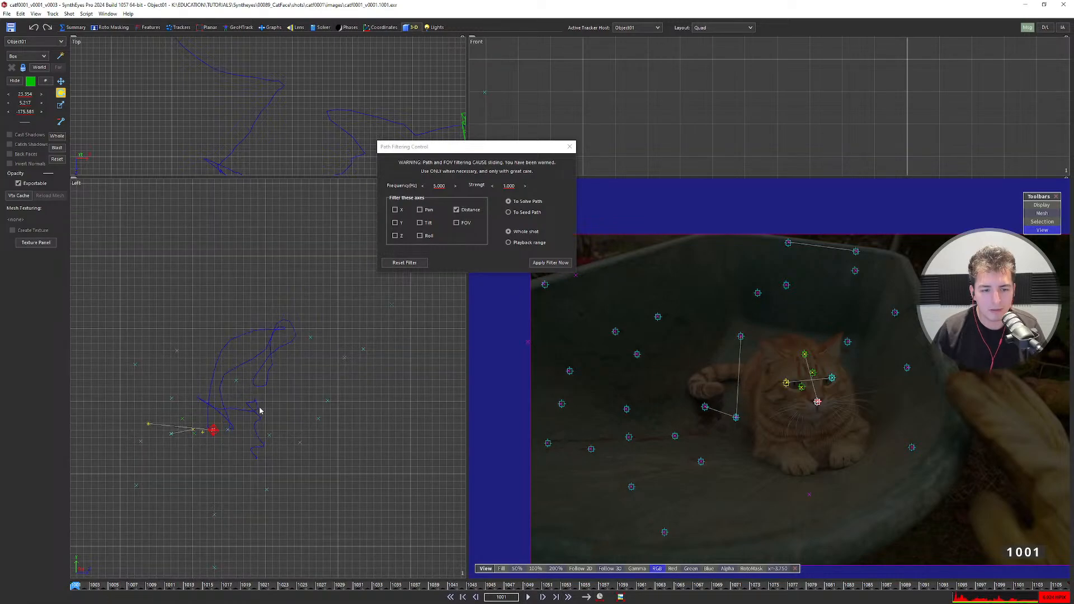
drag(224, 592, 198, 594)
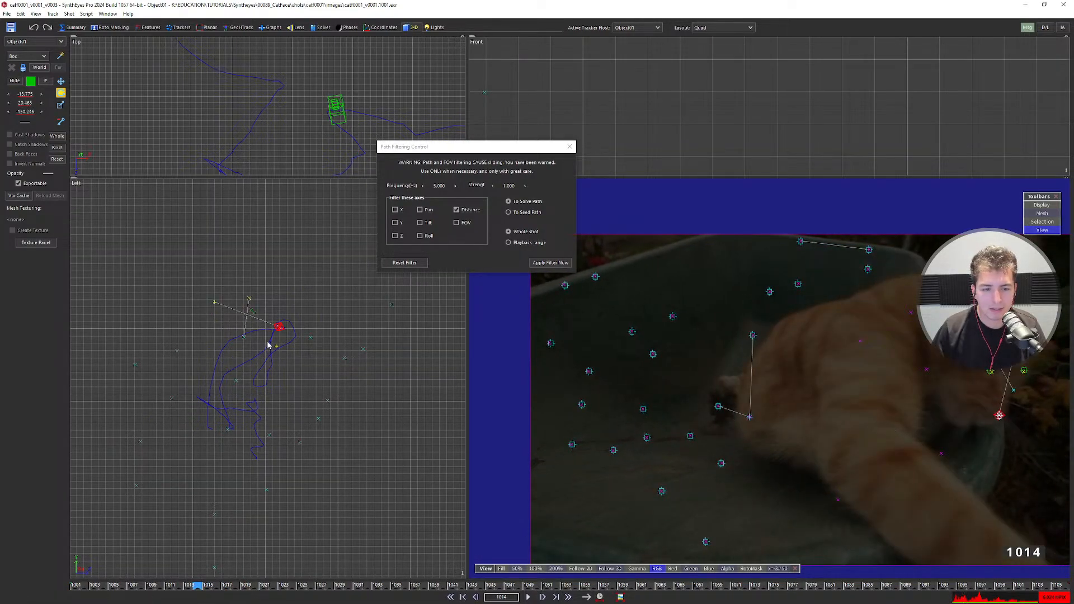
scroll(268, 345, up, 3)
scroll(316, 307, up, 2)
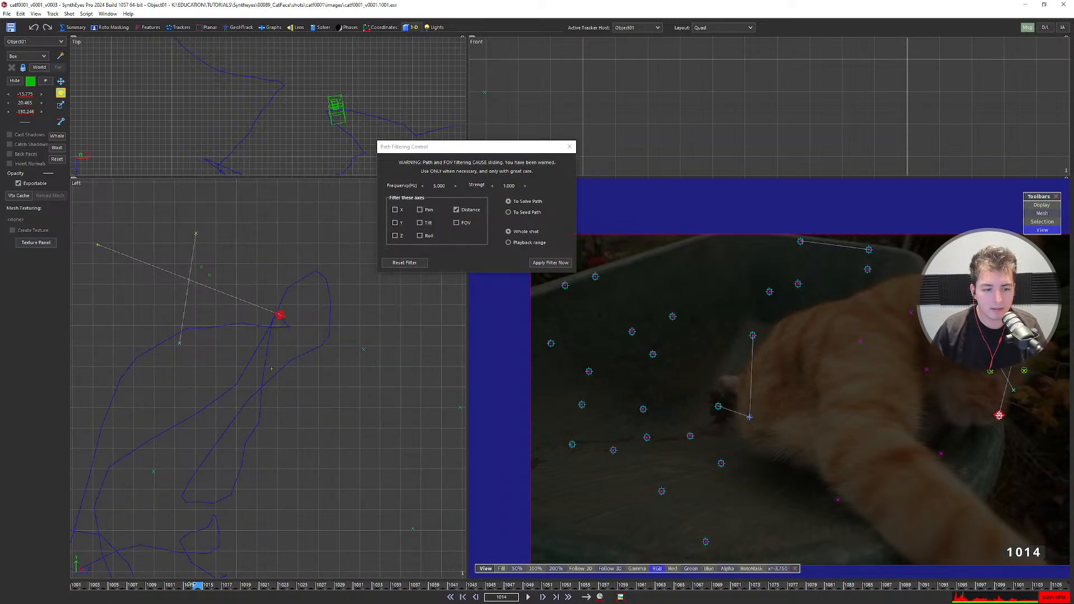
drag(201, 592, 386, 592)
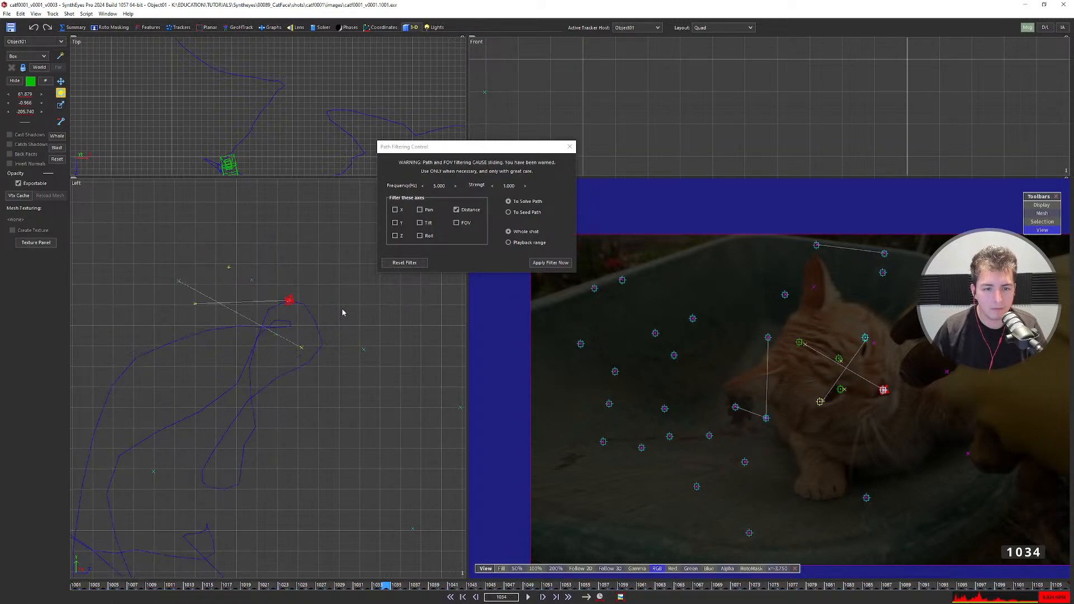
key(ctrl+y)
key(ctrl+z)
key(ctrl+y)
key(ctrl+z)
key(ctrl+y)
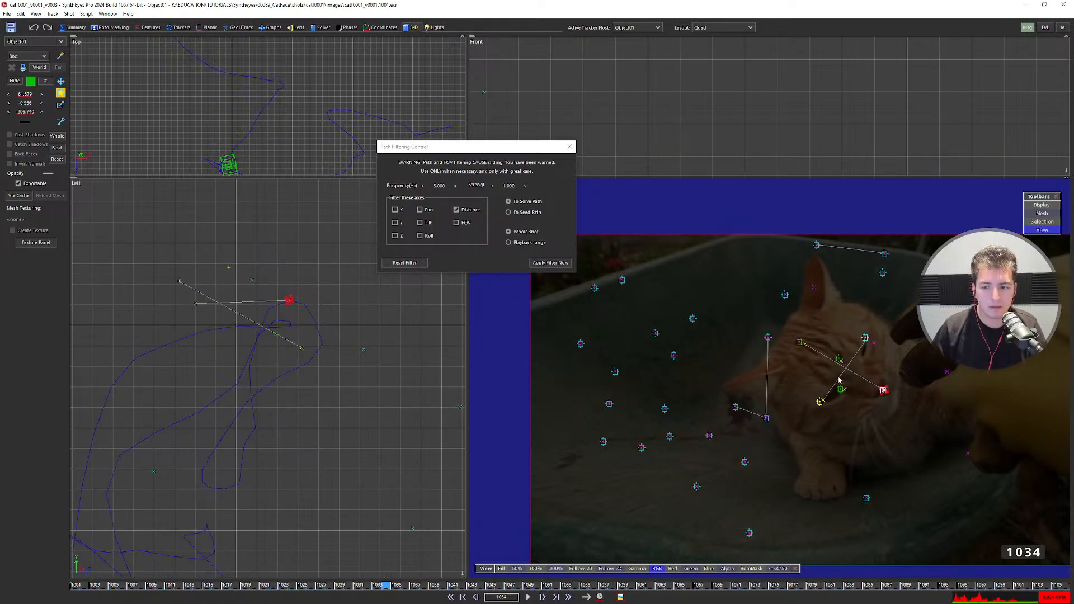
Compare both solve states on the cat's face trackers, keep the unfiltered solve, and return to frame 1001.
scroll(839, 376, up, 4)
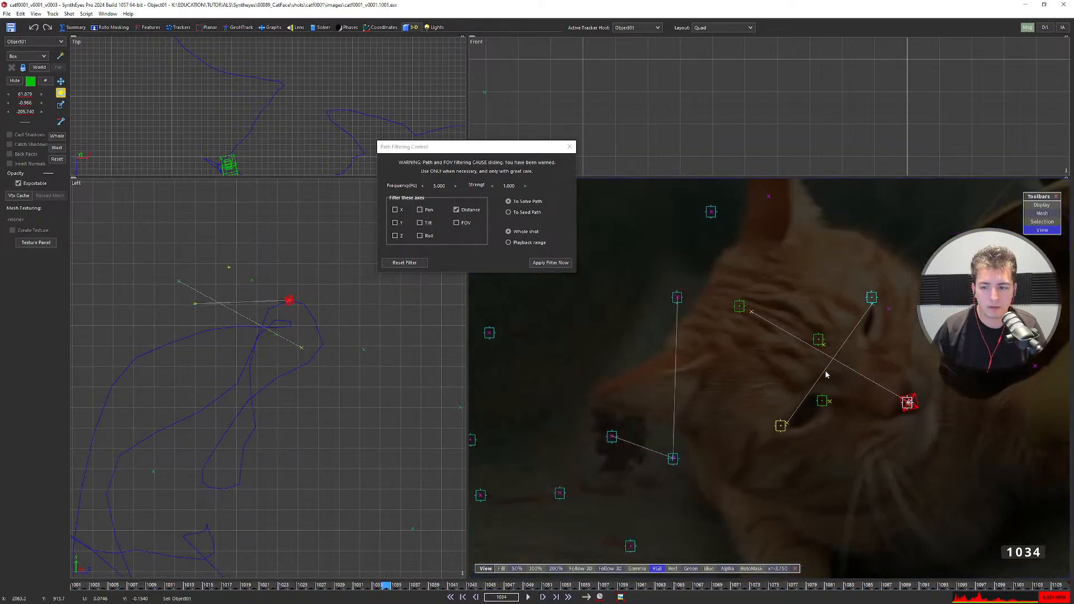
scroll(826, 375, up, 1)
middle_drag(825, 374, 778, 382)
key(ctrl+z)
key(ctrl+y)
key(ctrl+z)
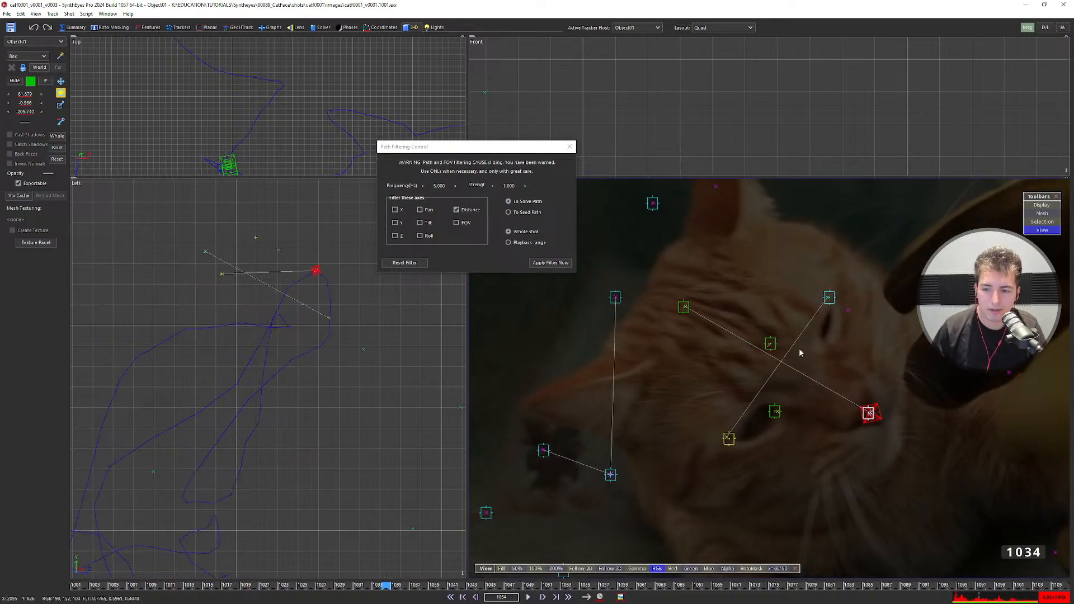
key(ctrl+y)
key(ctrl+z)
key(ctrl+y)
key(ctrl+z)
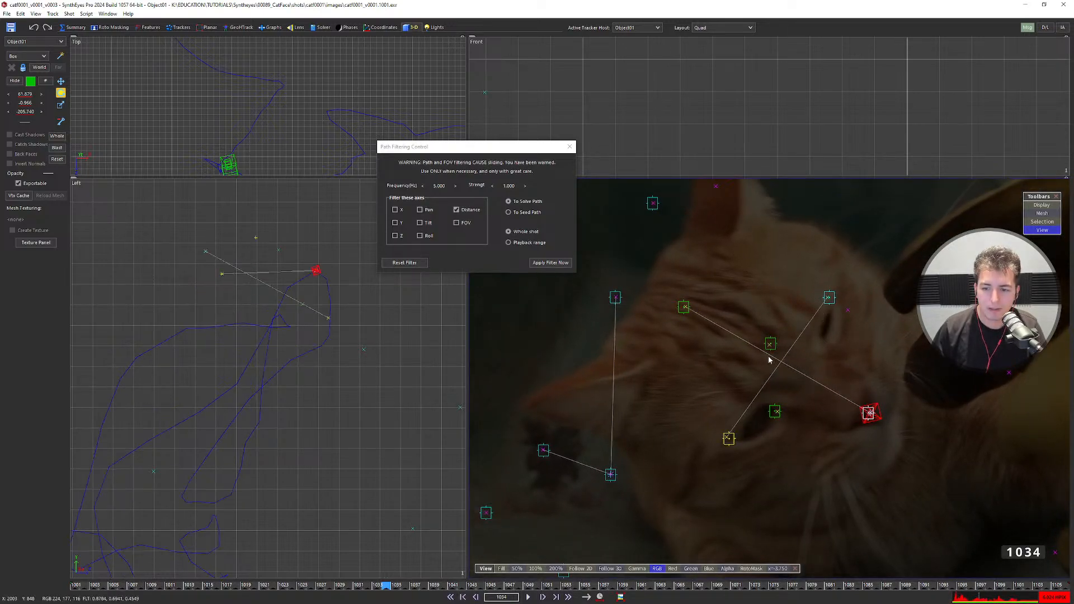
key(ctrl+y)
key(ctrl+z)
key(ctrl+y)
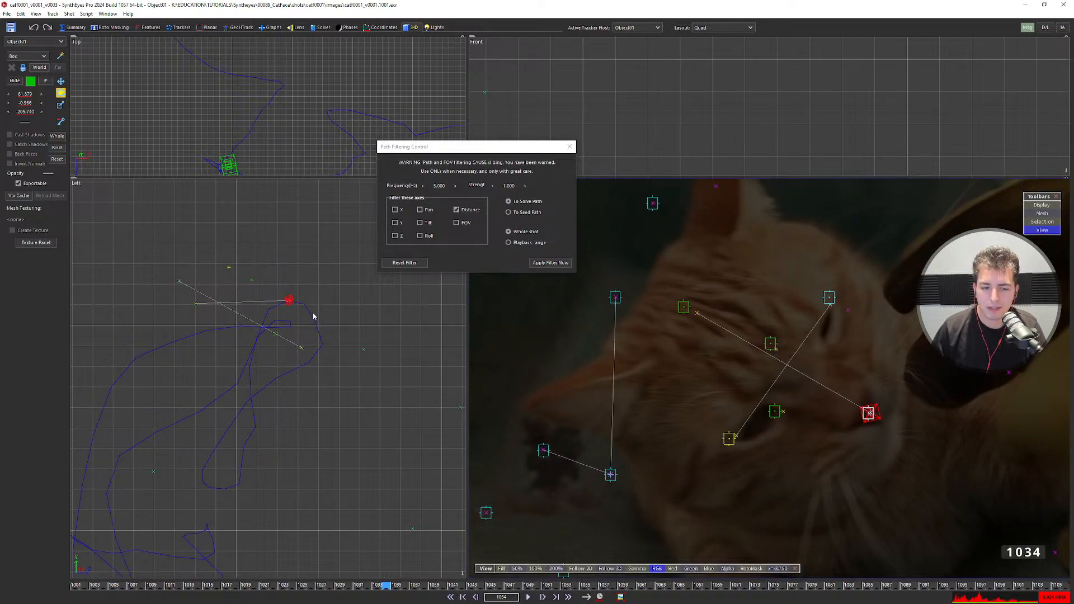
key(ctrl+z)
key(ctrl+y)
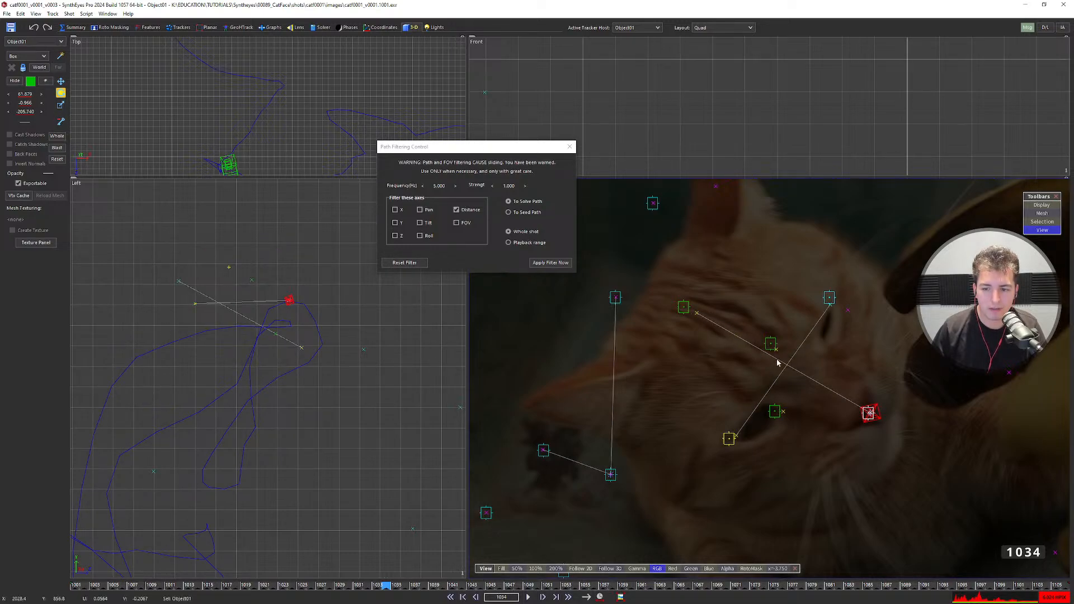
key(ctrl+z)
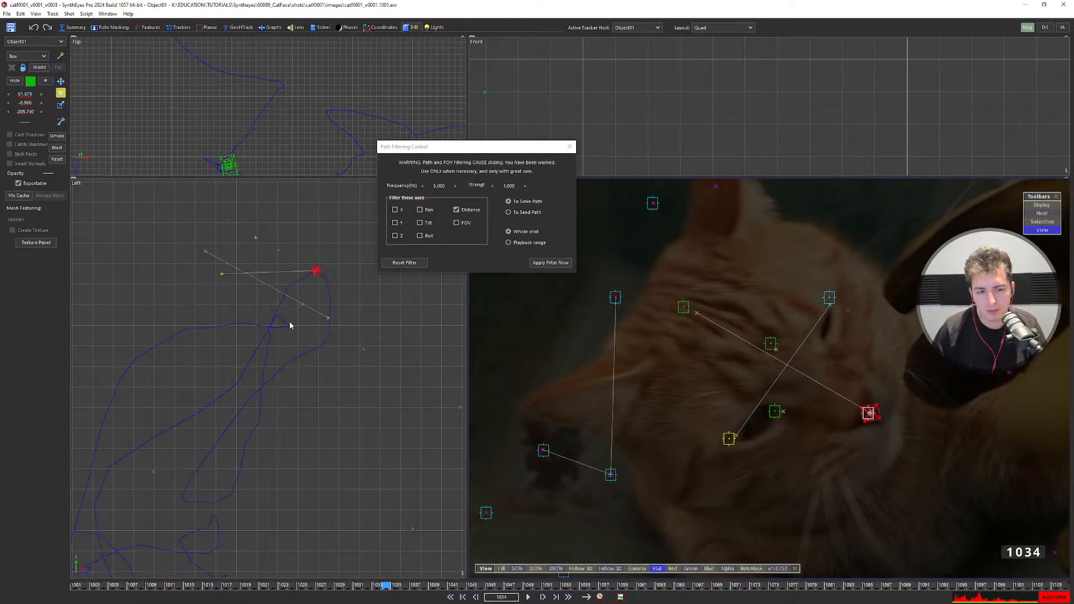
key(Home)
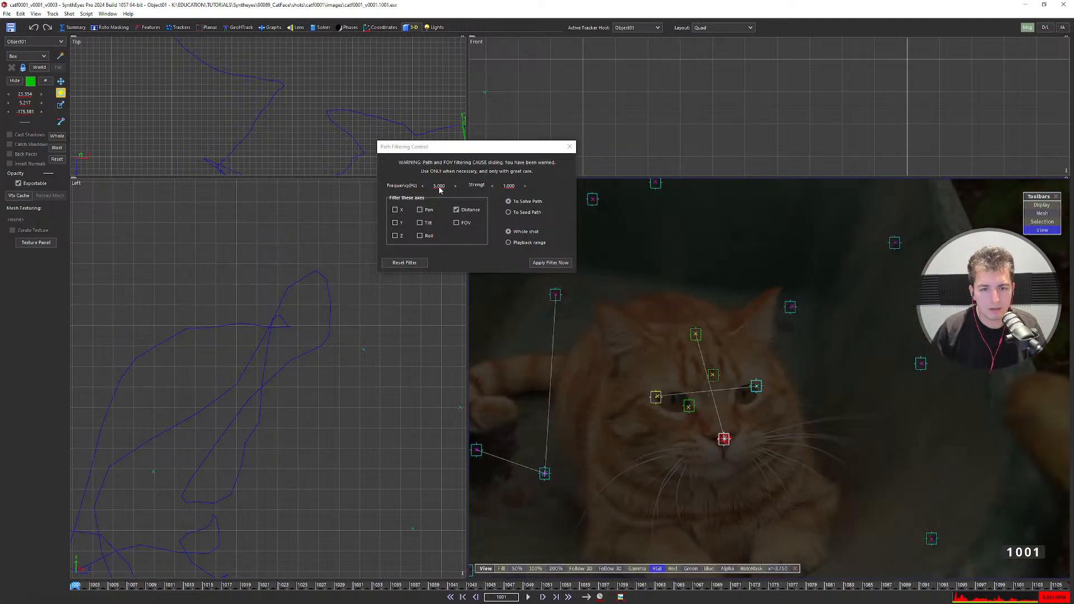
Apply the Distance filter at 13 Hz, then again at 10 Hz.
double_click(440, 187)
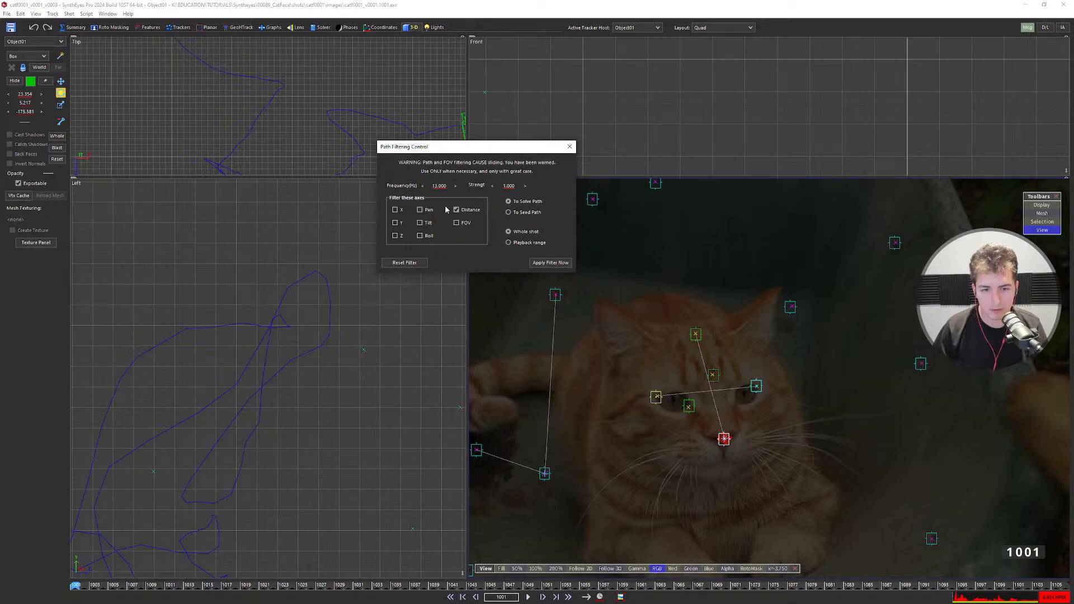
click(534, 263)
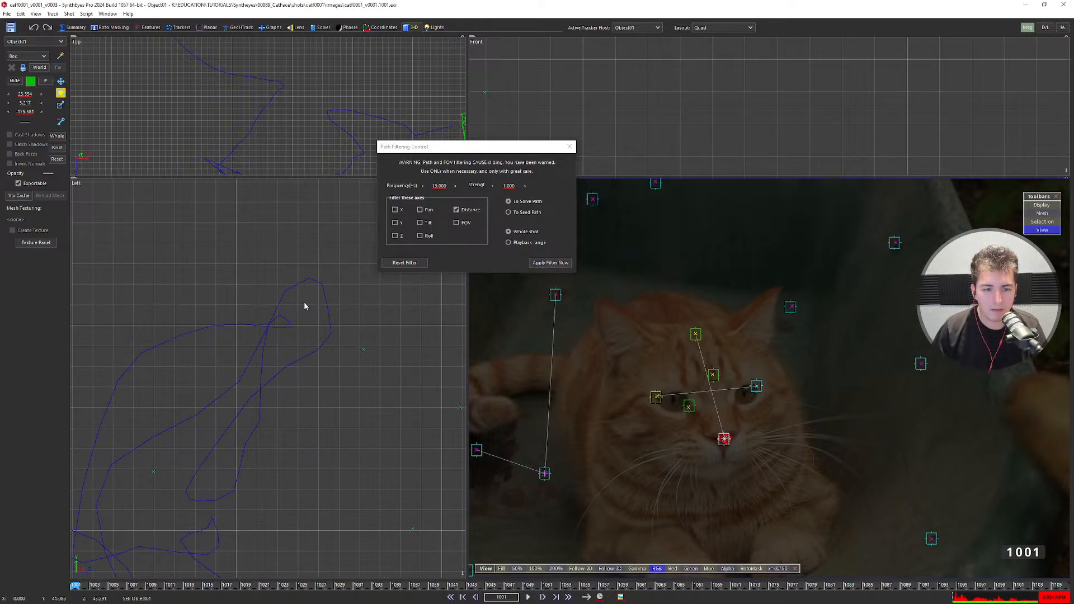
double_click(439, 186)
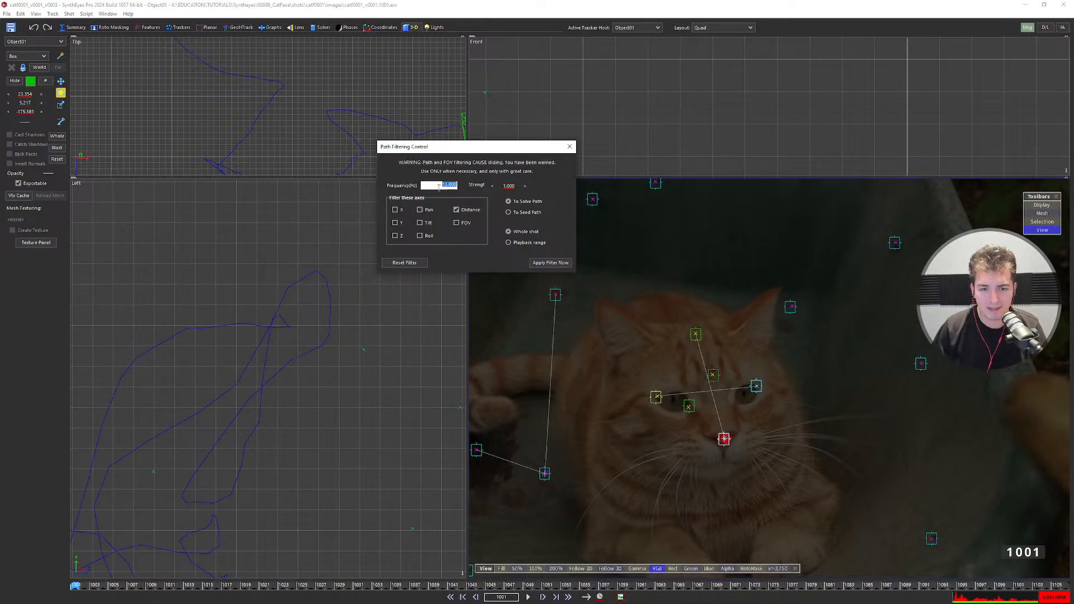
text(10)
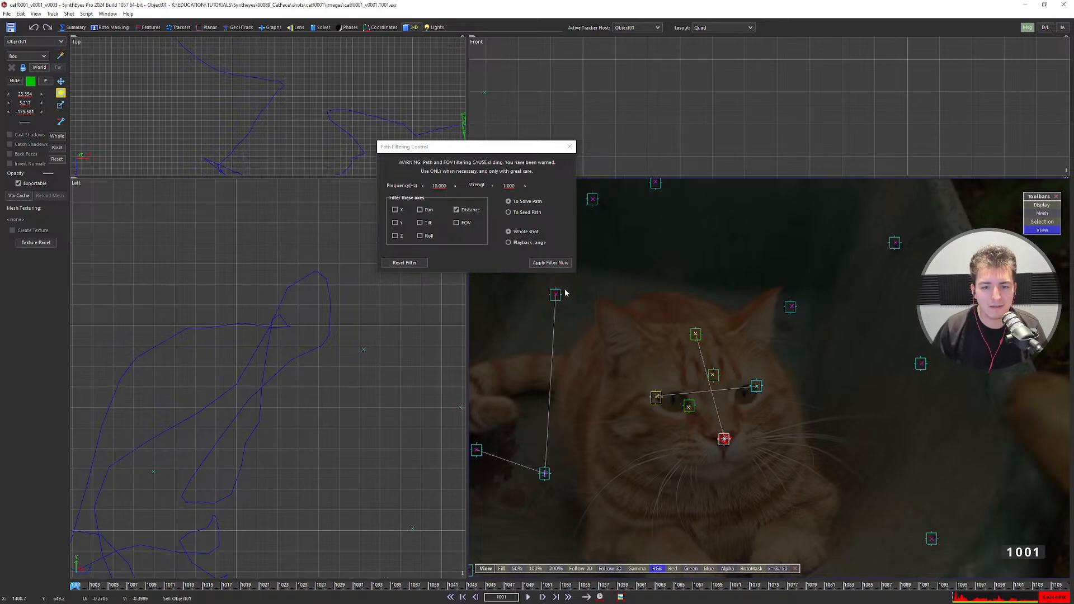
click(551, 263)
Recentre the Left view on the path and reset the filter settings to defaults.
scroll(283, 360, up, 4)
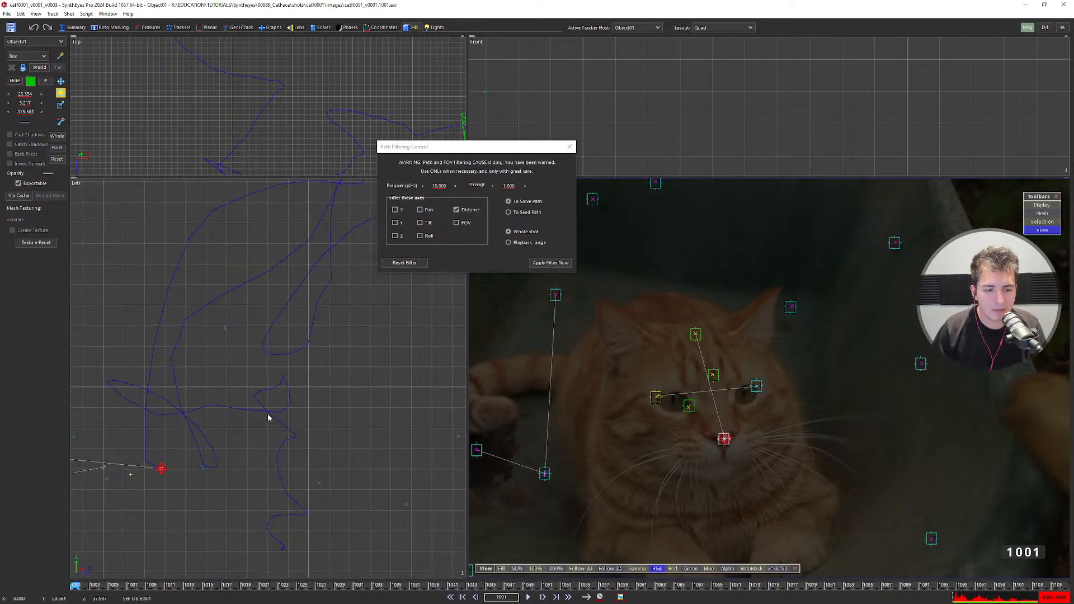
scroll(152, 471, up, 2)
scroll(153, 472, down, 4)
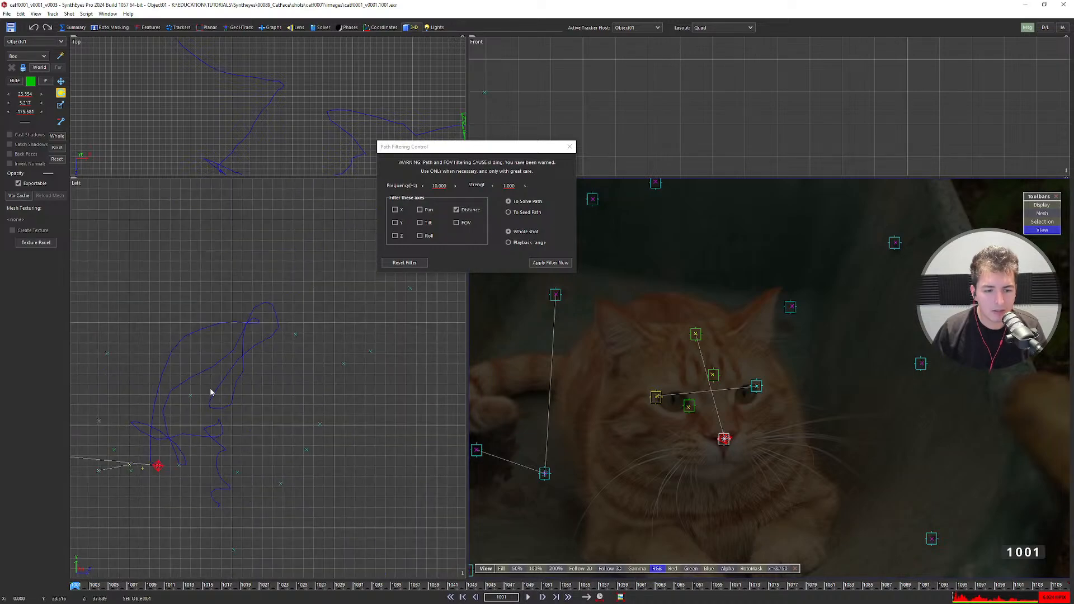
middle_drag(220, 374, 306, 347)
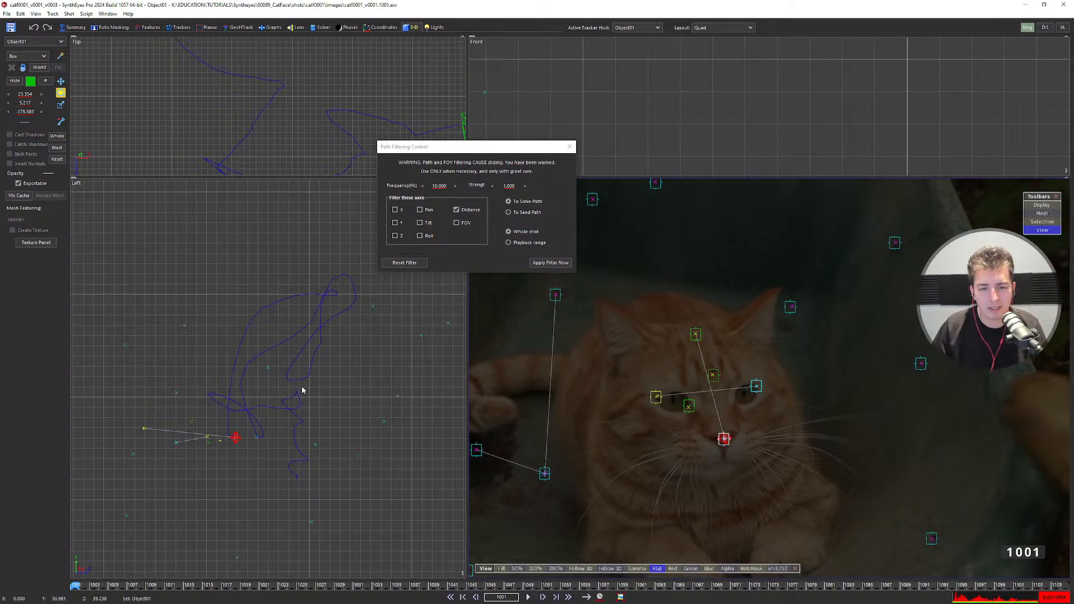
click(415, 265)
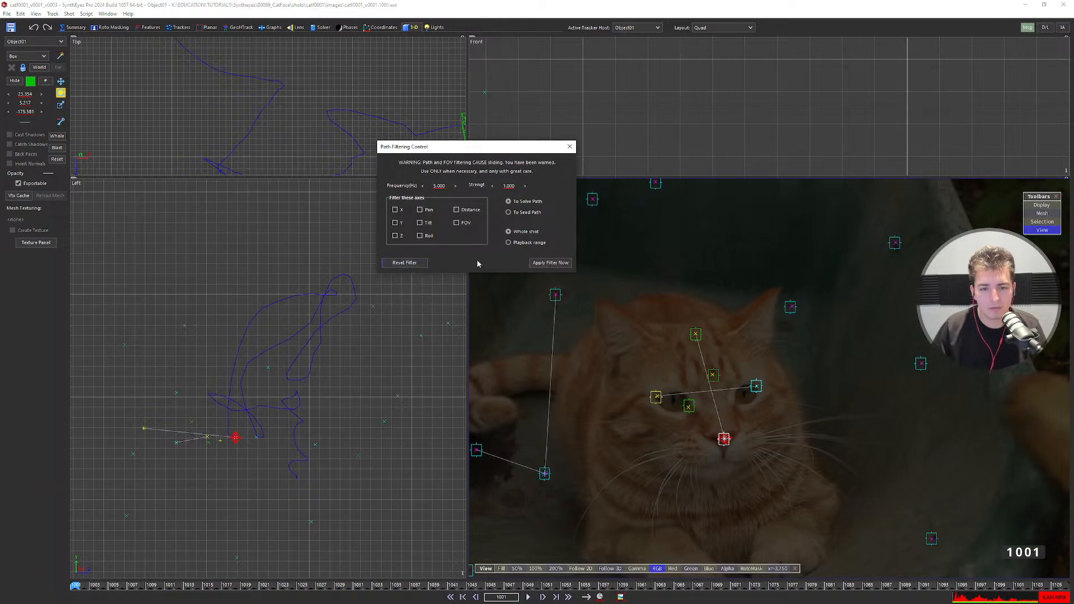
Step through frames following the cat's head, return to frame 1001, and close Path Filtering Control.
key(d)
key(d)
key(d)
key(d)
key(d)
middle_drag(847, 379, 572, 452)
key(d)
key(d)
key(d)
key(s)
middle_drag(864, 391, 744, 379)
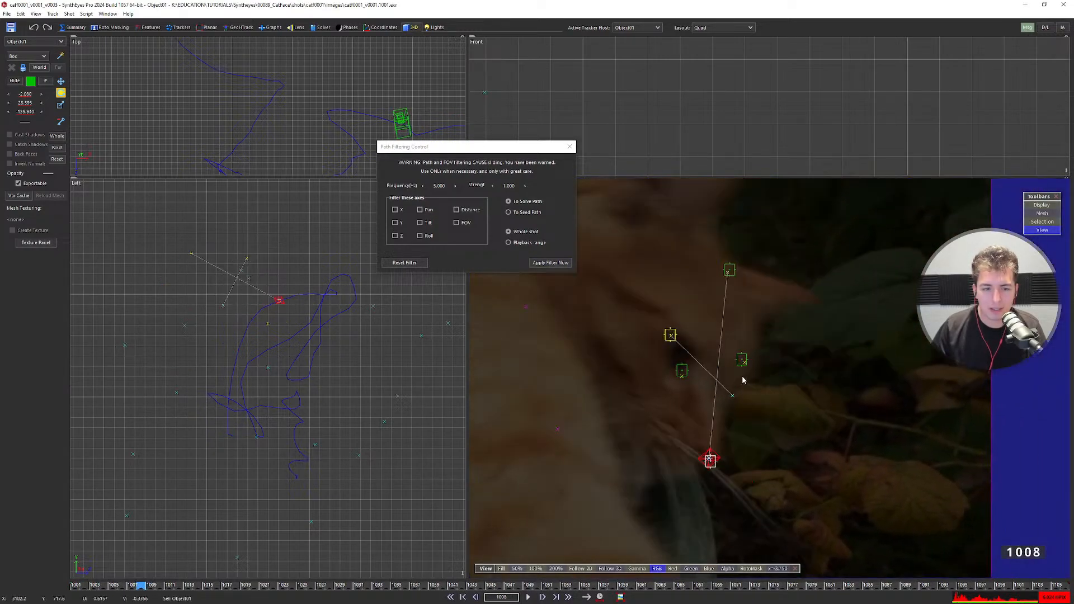
key(d)
key(d)
key(d)
key(d)
middle_drag(823, 451, 709, 360)
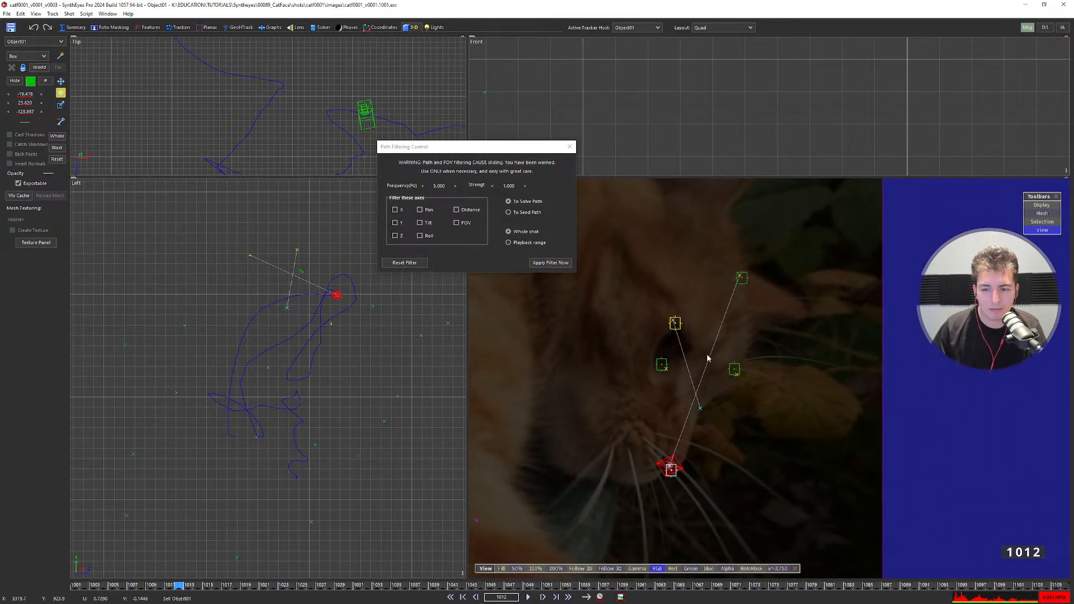
scroll(726, 369, up, 2)
scroll(705, 379, down, 2)
key(s)
key(s)
key(s)
key(s)
key(s)
key(s)
key(s)
key(s)
key(s)
key(s)
key(s)
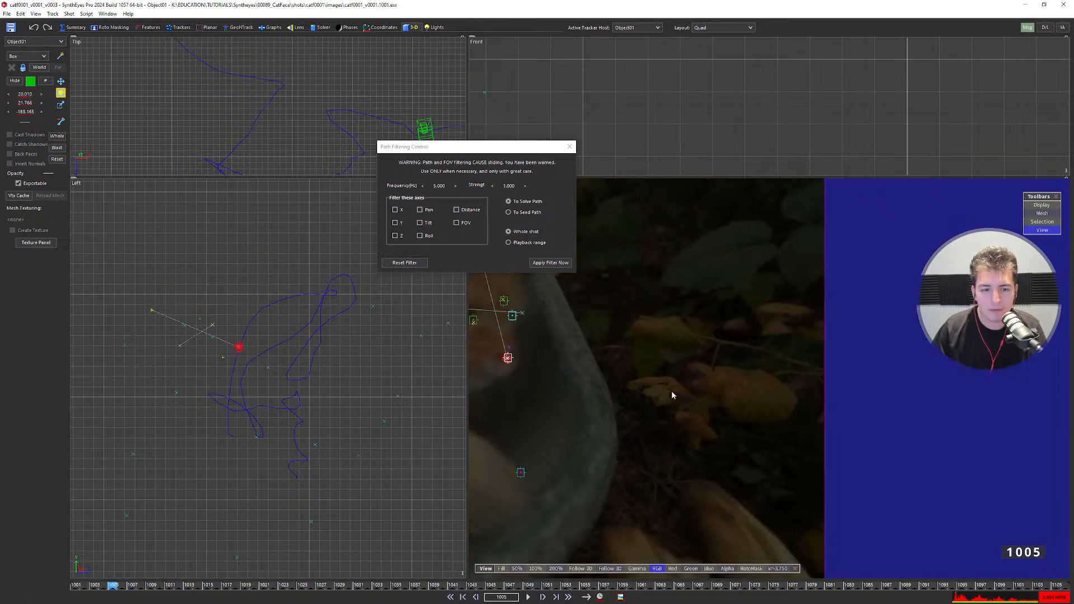
click(319, 28)
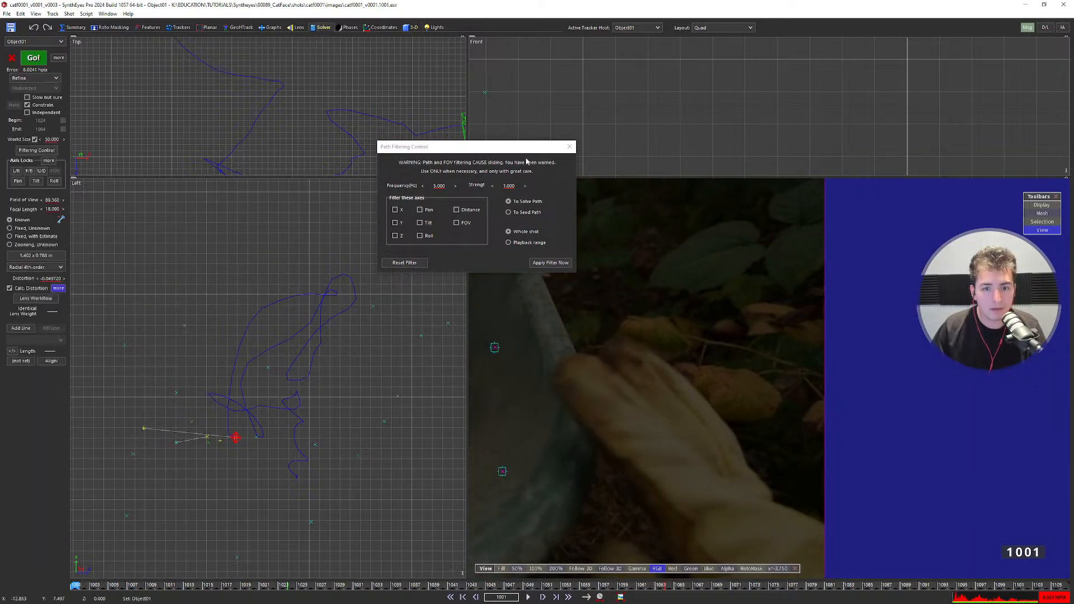
click(569, 147)
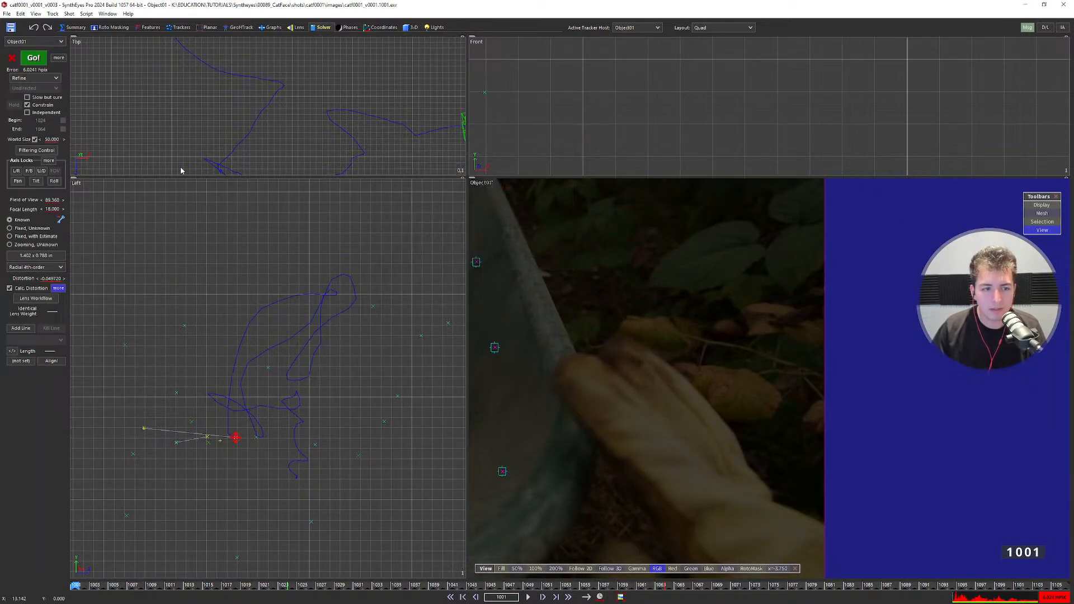
Open Object01's Hard and Soft Lock Controls and enable the Distance constraint.
click(49, 161)
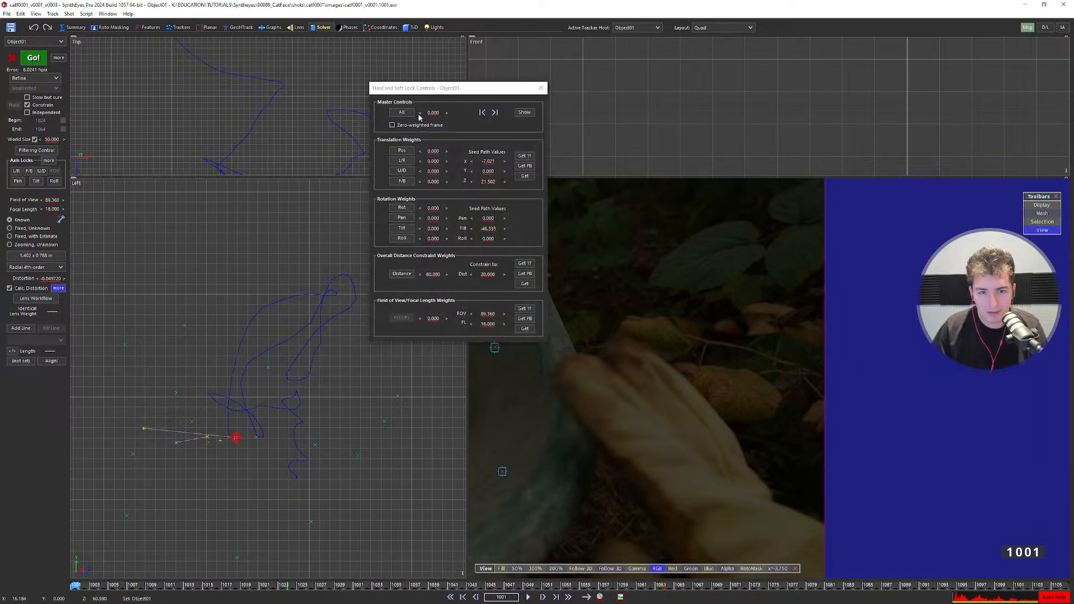
drag(436, 92, 455, 88)
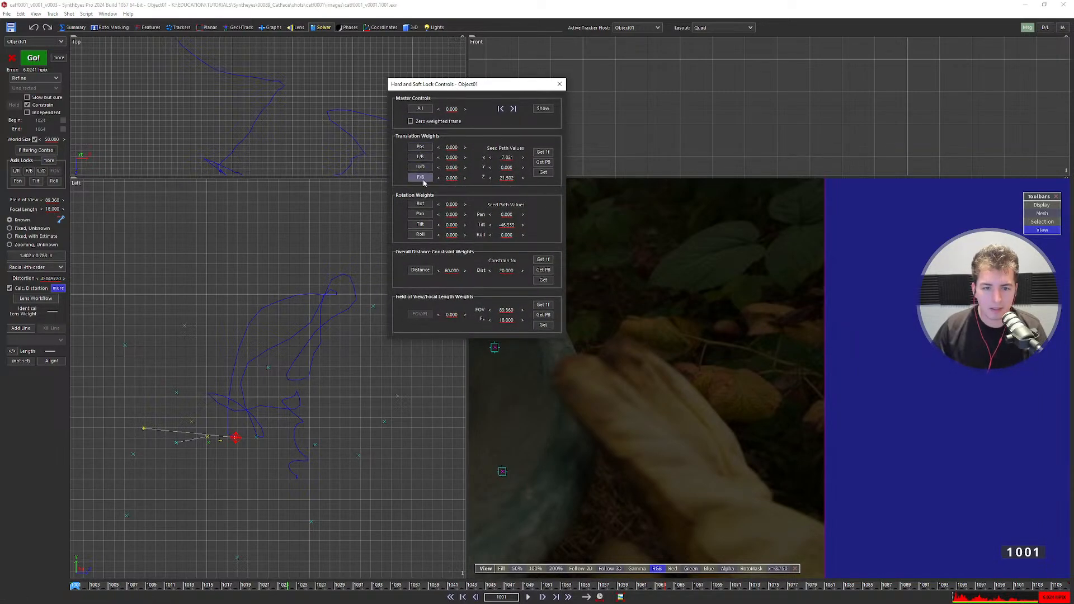
click(421, 271)
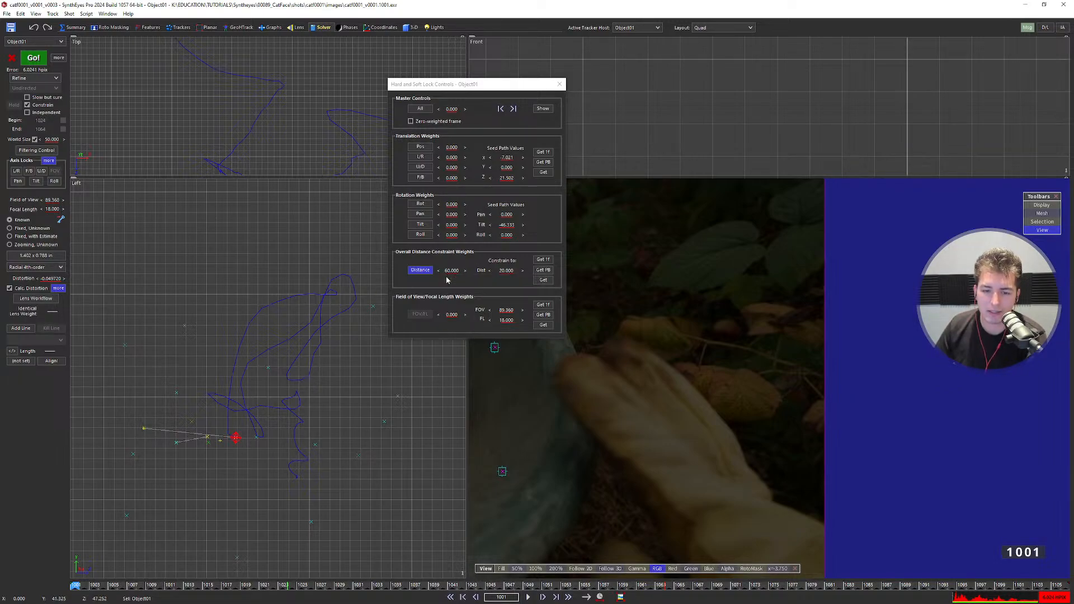
Drag the Distance weight spinner to try different weights, pushing it as high as about 120.
drag(445, 272, 446, 276)
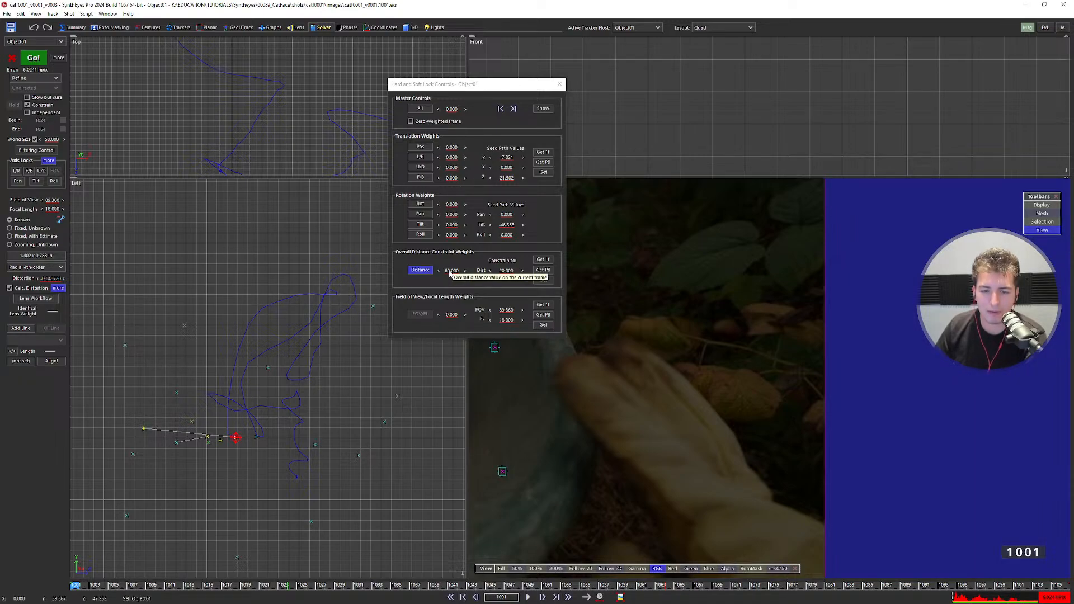
drag(449, 273, 471, 274)
drag(572, 274, 660, 276)
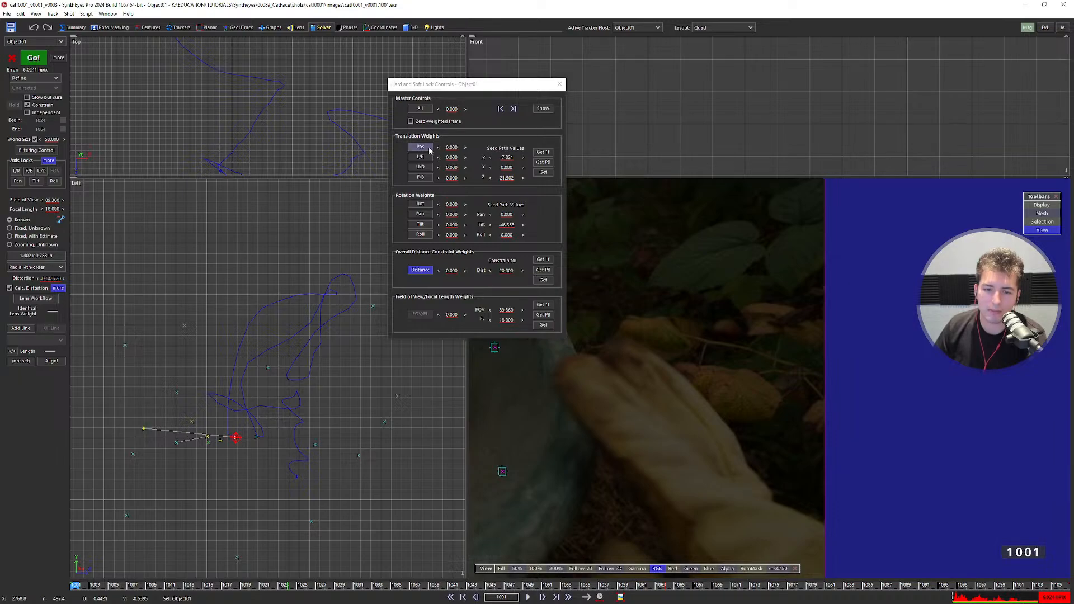
drag(450, 273, 454, 273)
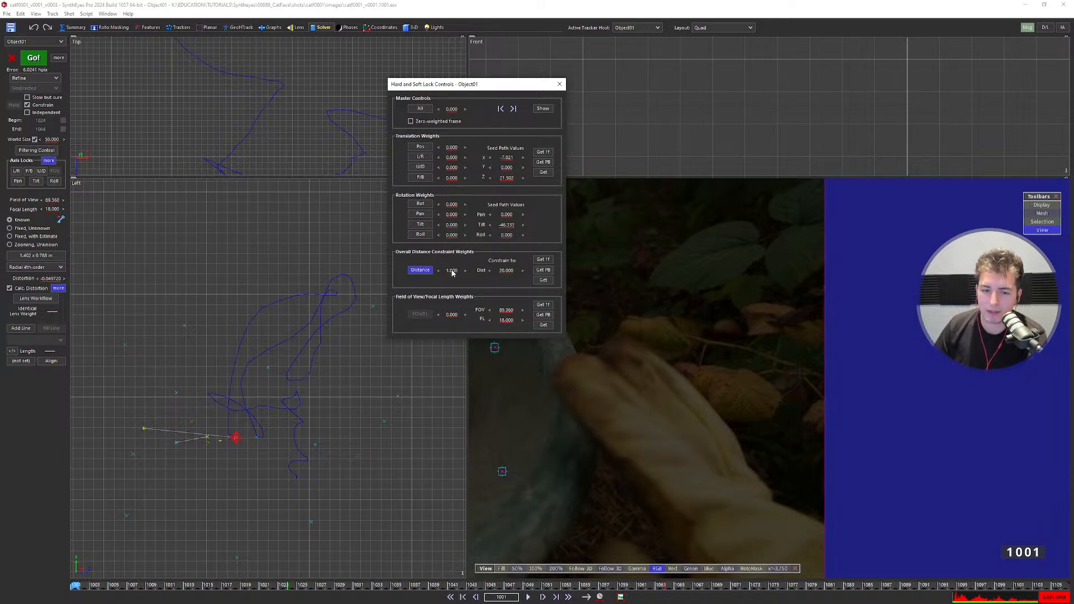
drag(455, 271, 502, 277)
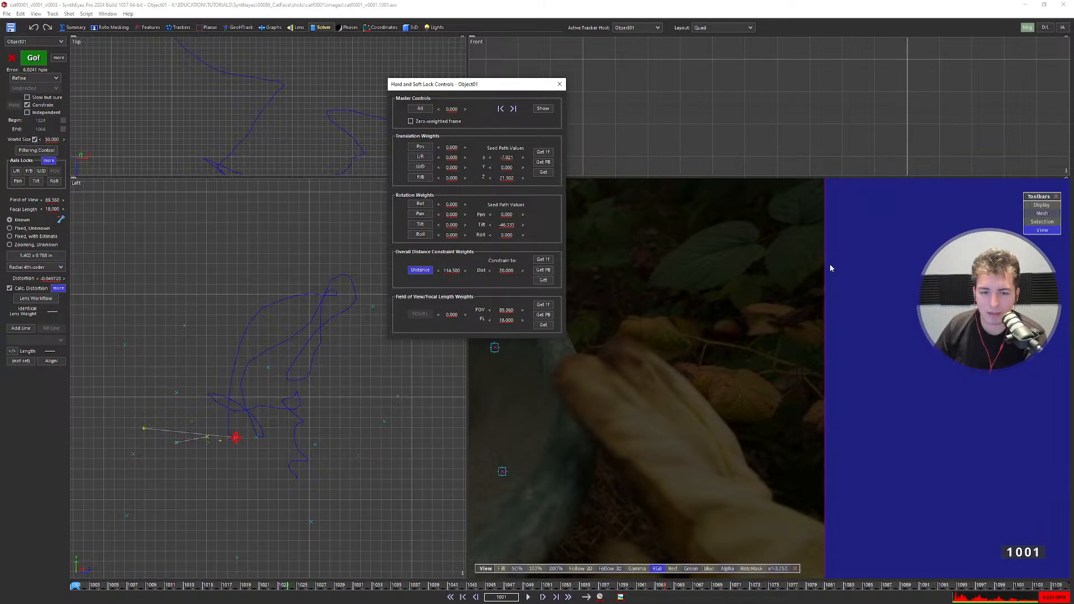
Set the Distance constraint weight to 90.
click(452, 270)
text(90)
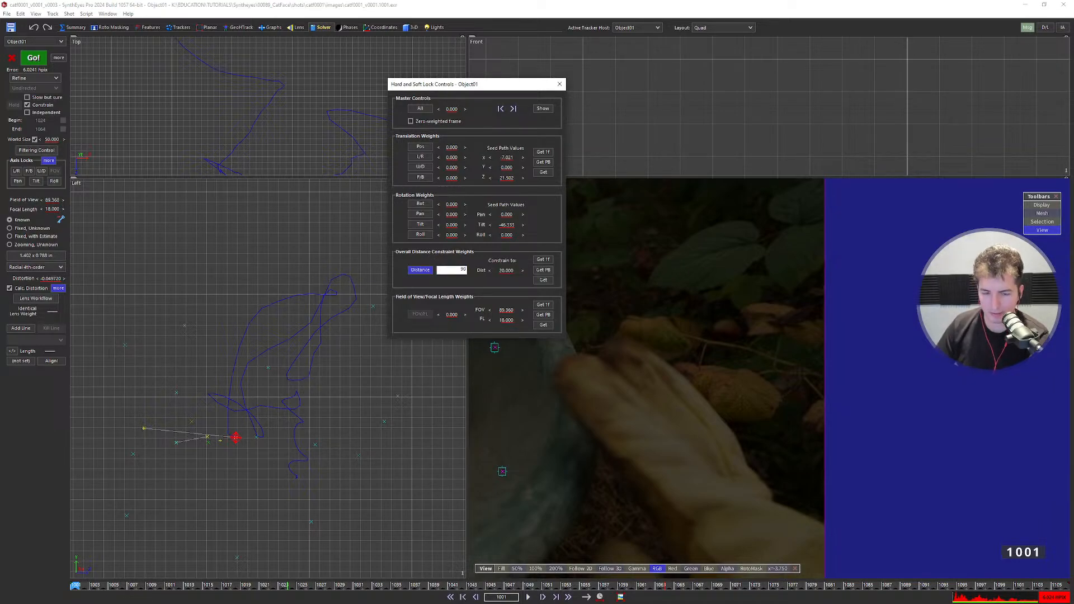
key(Return)
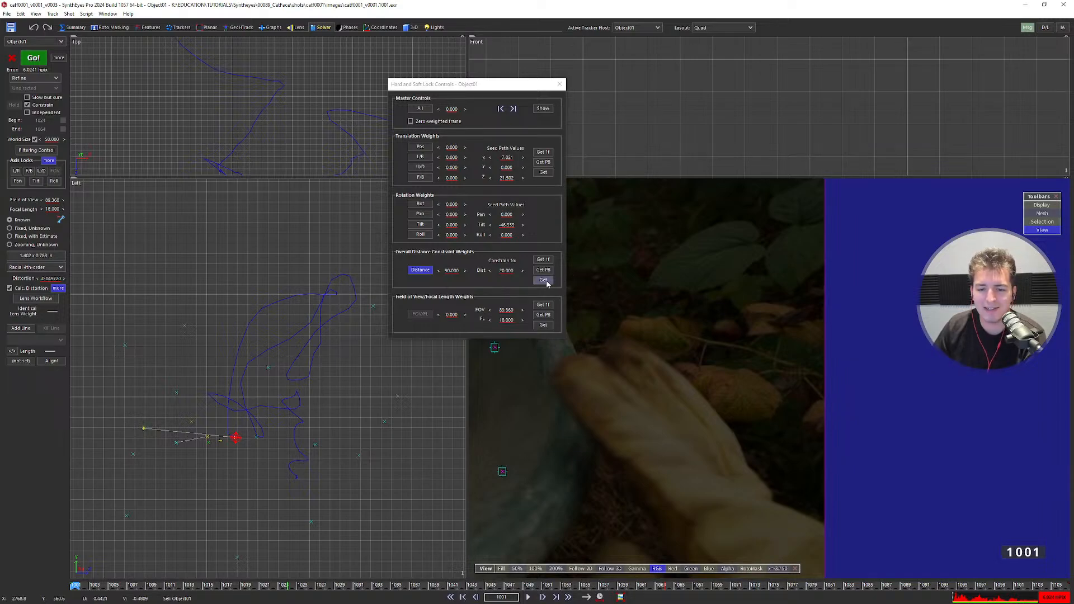
At frame 1001, take the solved distance 45.047 as the Distance constraint target.
click(414, 583)
drag(414, 582, 207, 584)
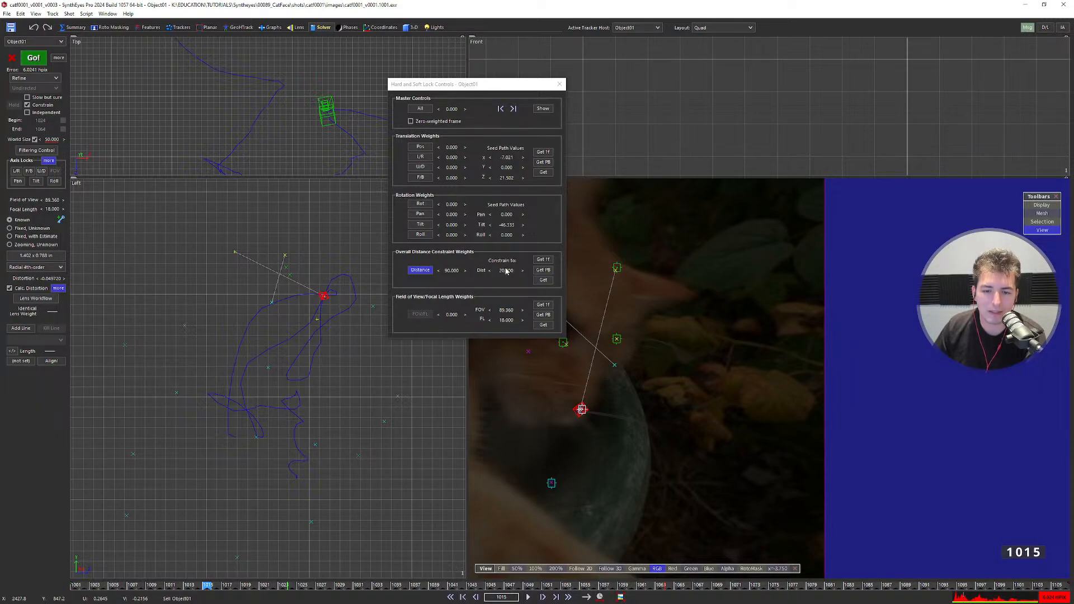
scroll(359, 292, down, 3)
middle_drag(354, 285, 240, 344)
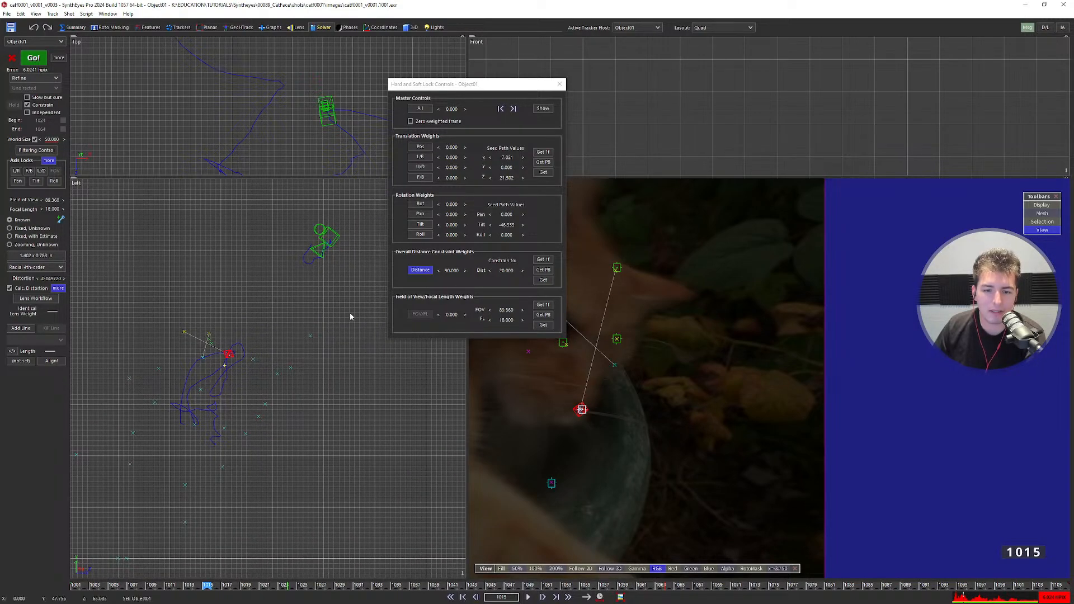
drag(209, 585, 75, 585)
click(543, 280)
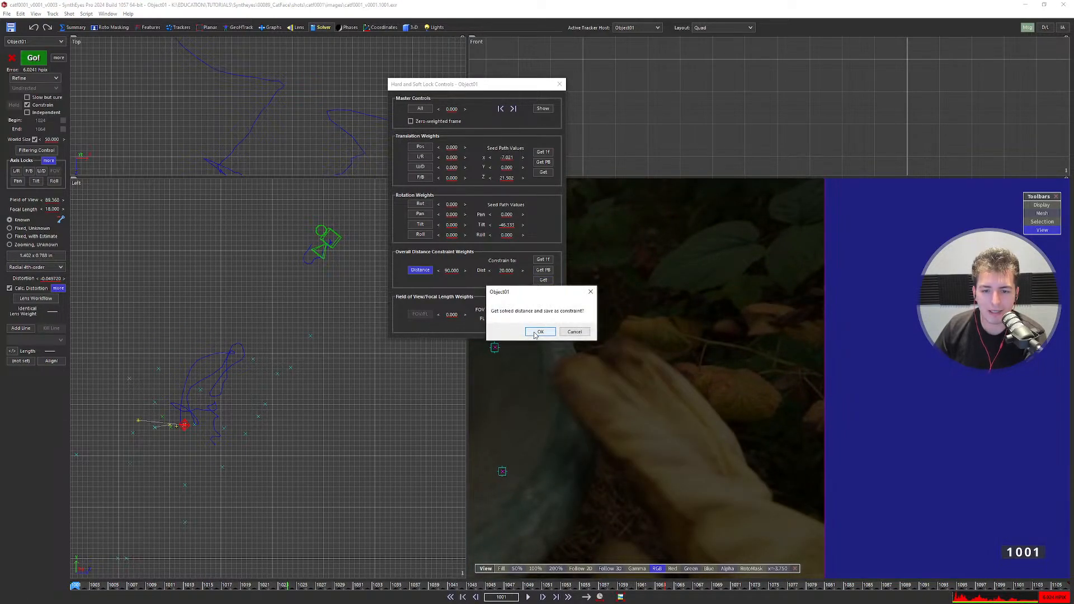
click(541, 332)
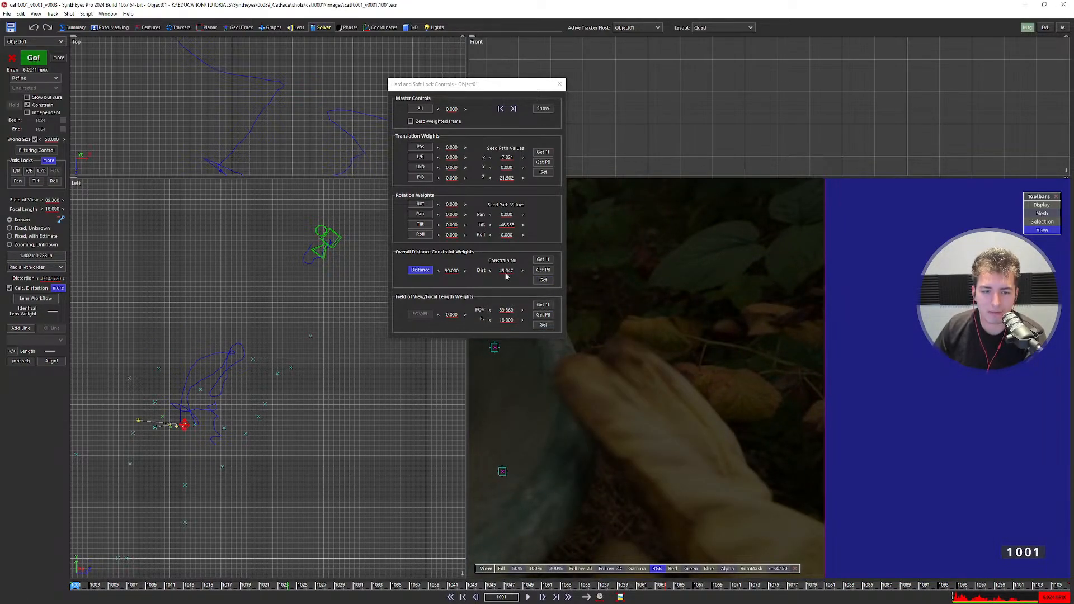
scroll(218, 425, down, 3)
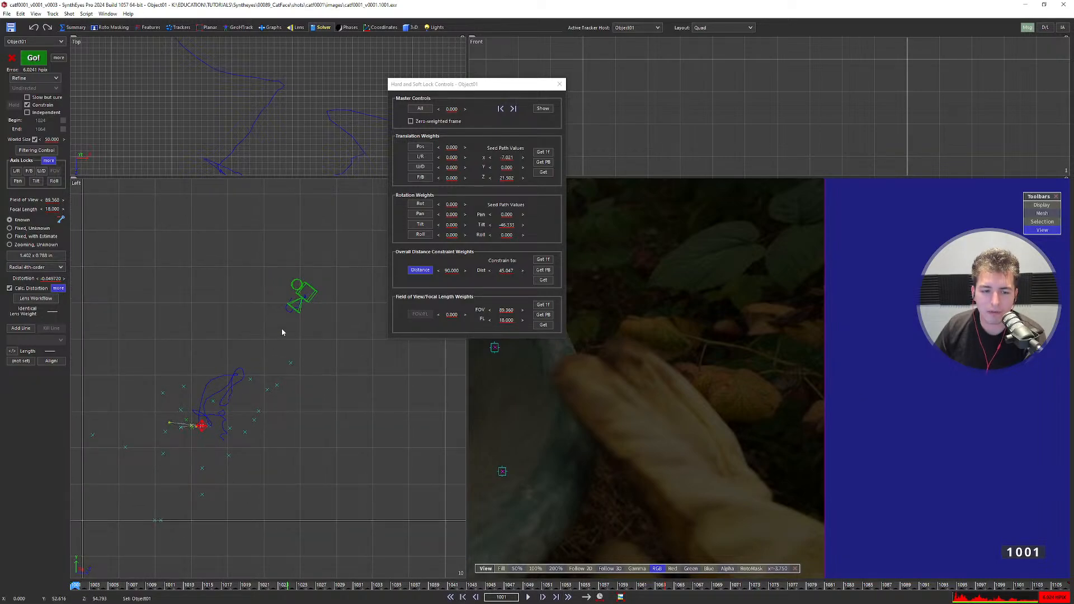
Go to frame 1012 where the cat appears and set the Distance weight to 120.
click(95, 585)
drag(95, 585, 179, 585)
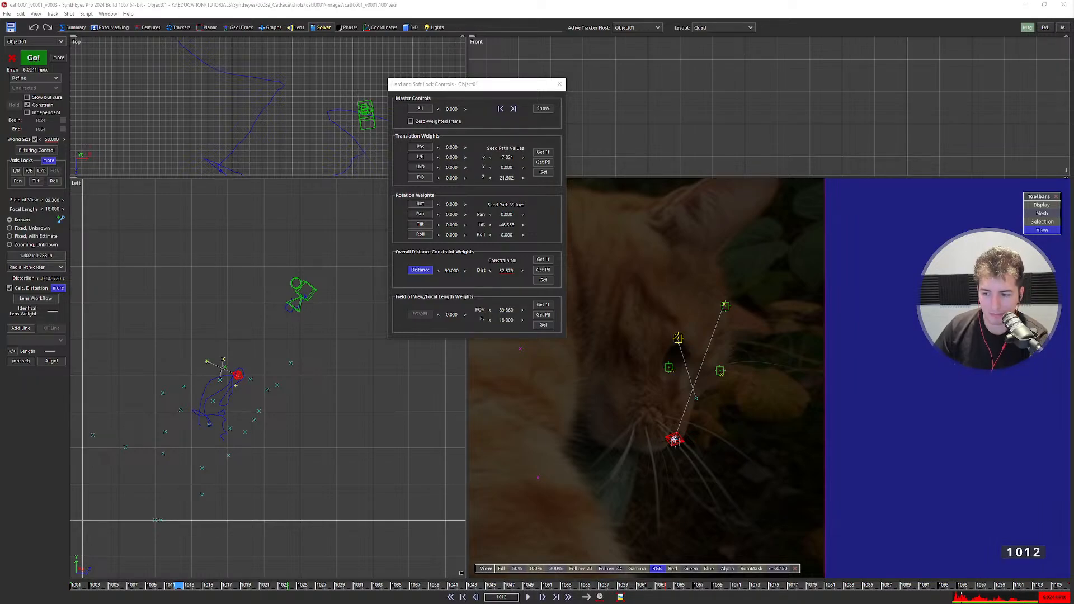
click(450, 270)
text(120)
key(Return)
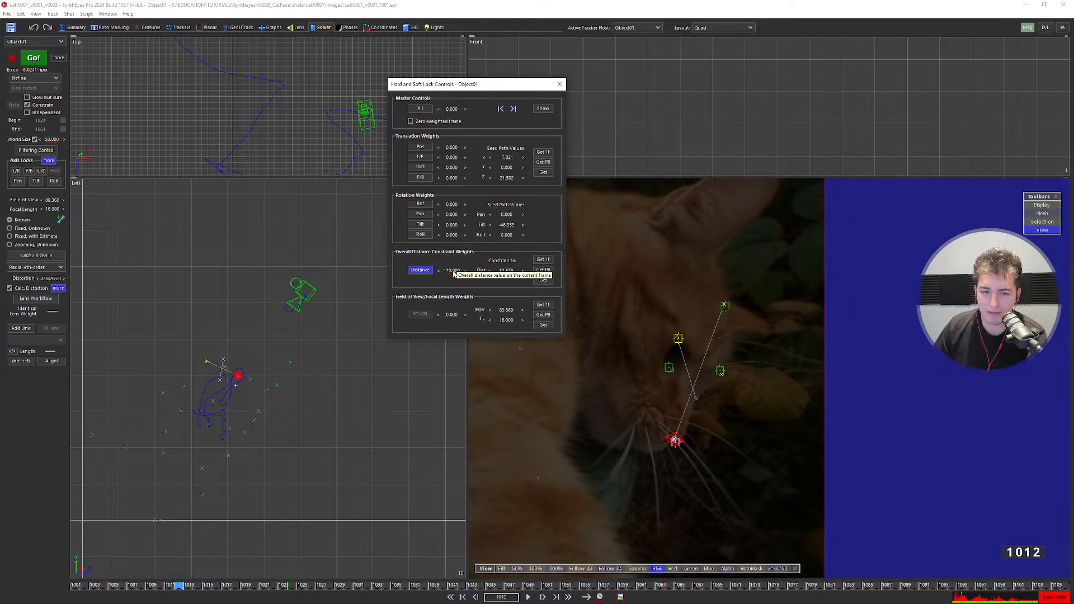
Try weight 60, settle on 90, and save the solved distance 32.579 as the constraint.
click(452, 271)
text(60)
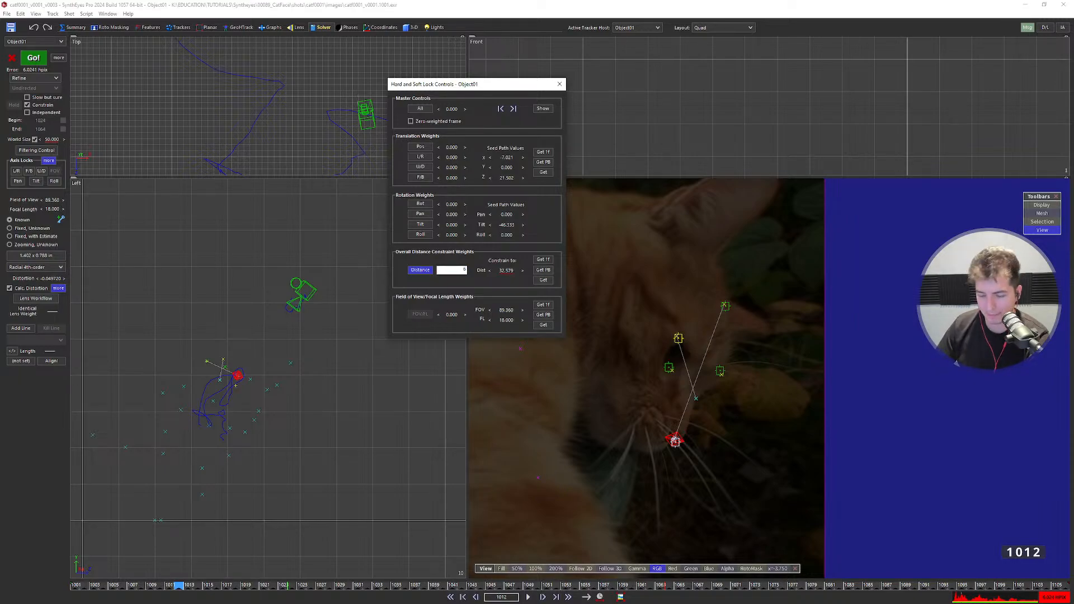
key(Return)
click(452, 271)
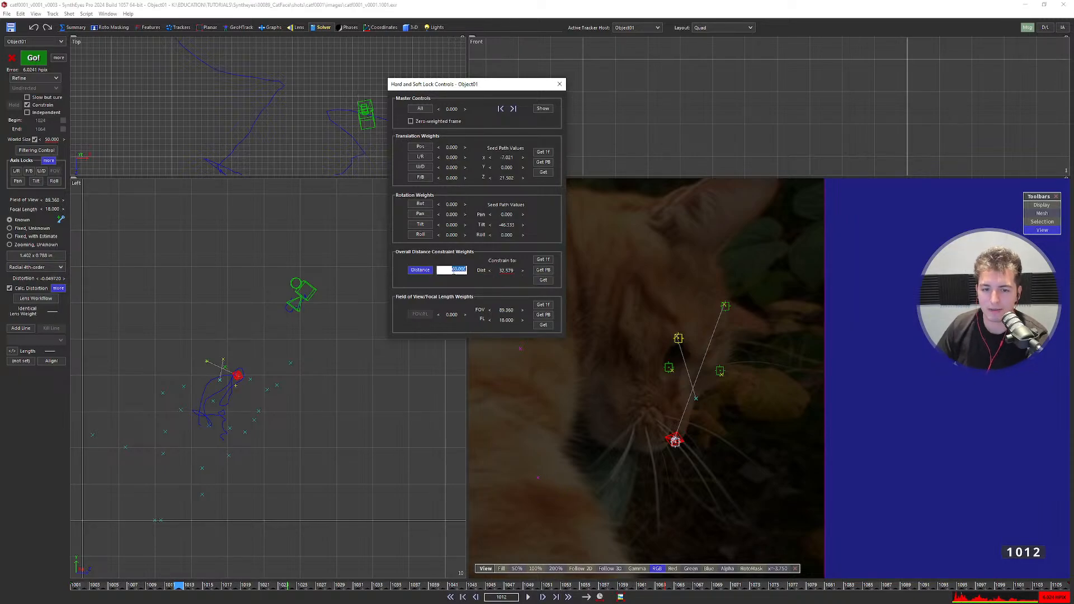
text(90)
key(Return)
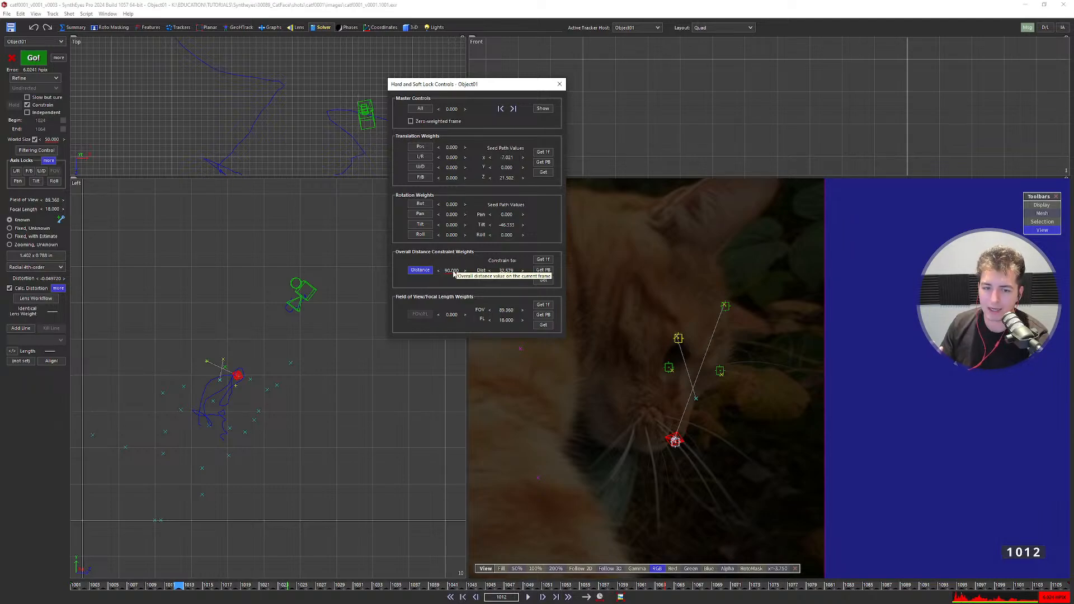
click(540, 279)
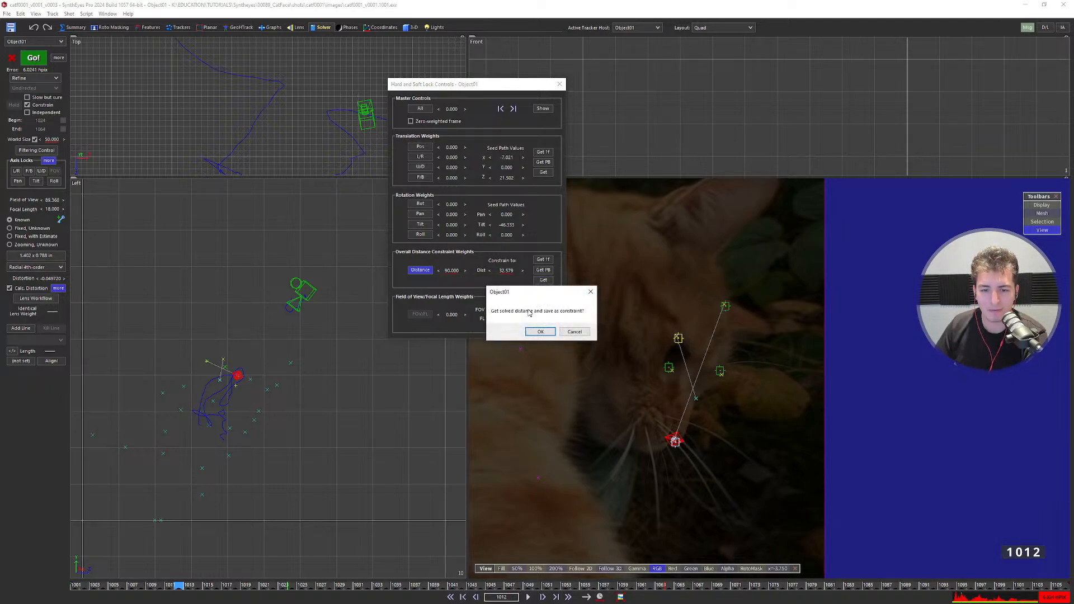
click(540, 332)
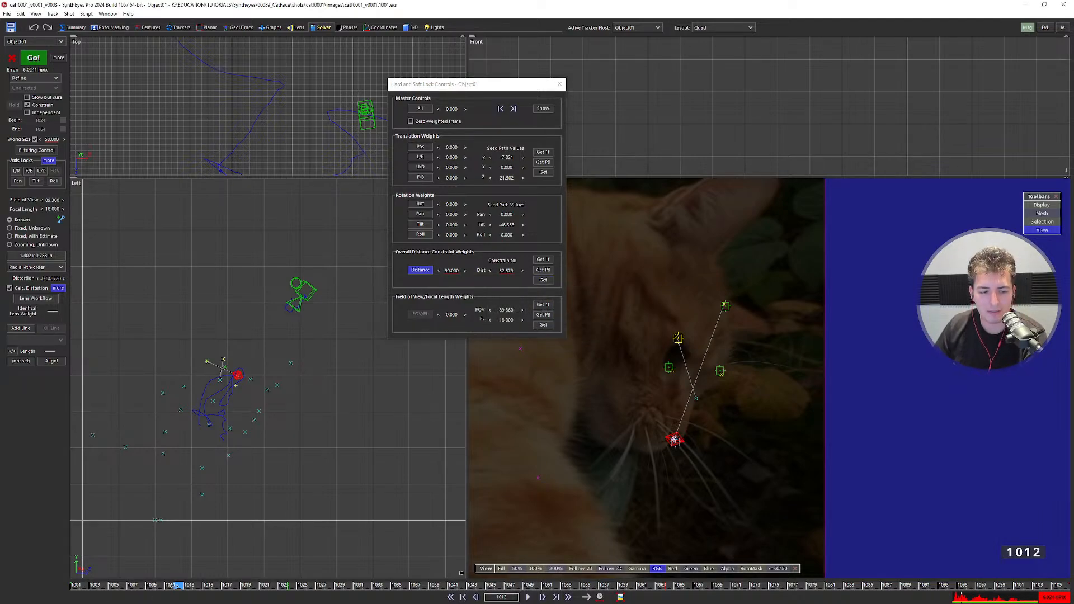
Scrub frames 1003 to 1034 comparing distances, and toggle the Distance constraint off and back on.
drag(178, 585, 75, 586)
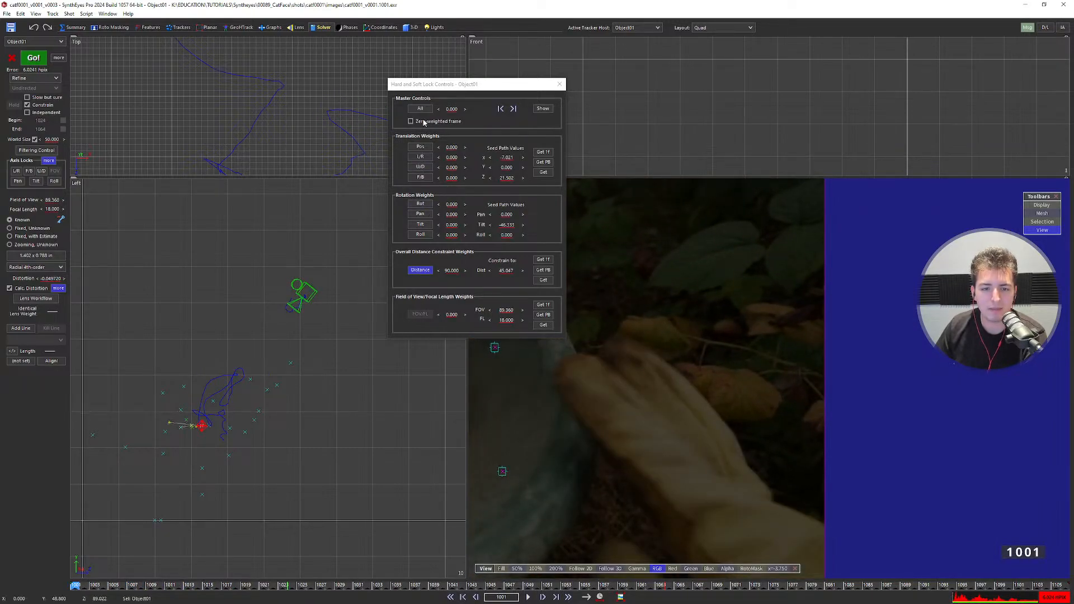
drag(162, 585, 75, 587)
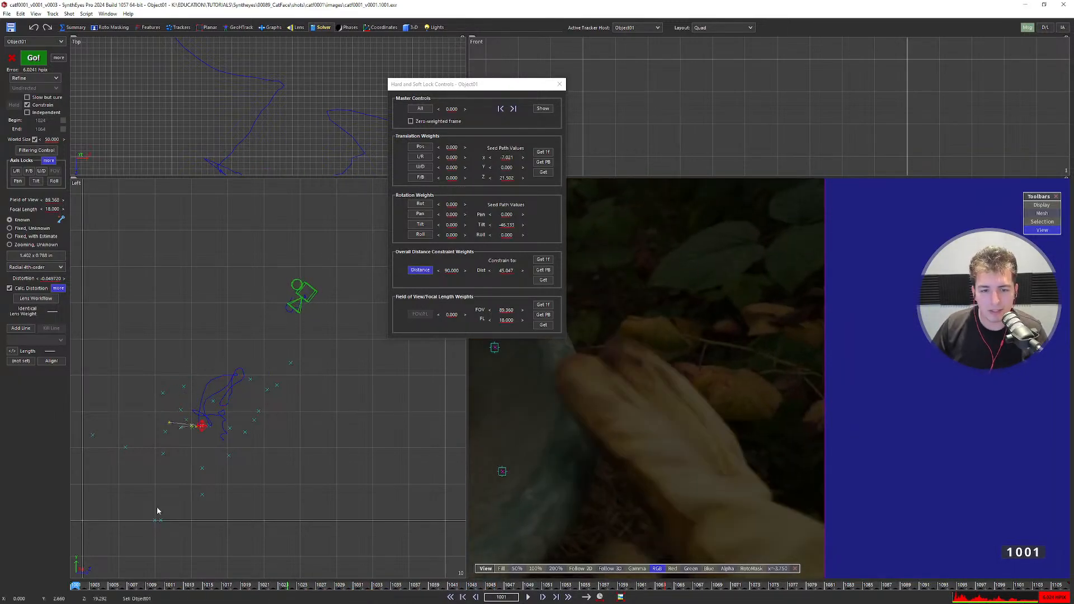
click(420, 269)
click(420, 270)
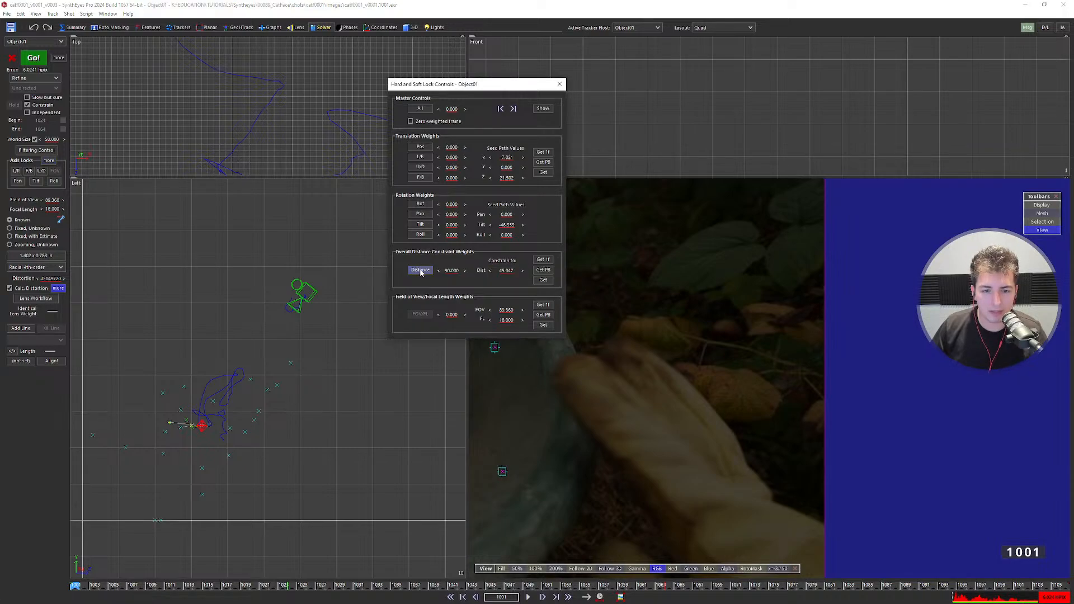
click(420, 270)
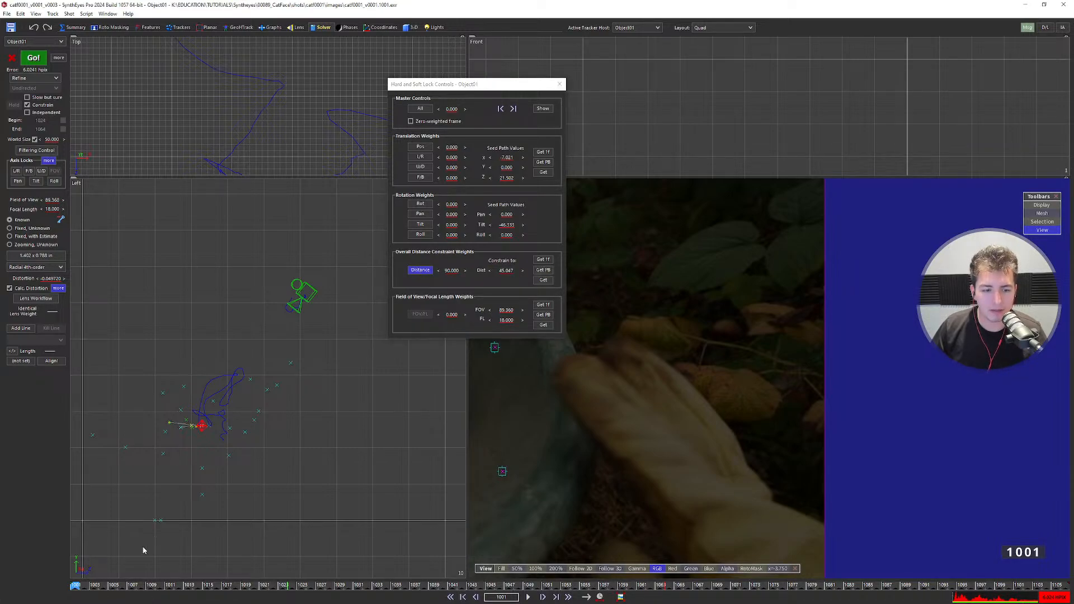
Scrub to around frame 1091 and re-solve Object01 with the Distance constraint (about 6.16 hpix).
drag(144, 586, 406, 587)
scroll(242, 394, up, 5)
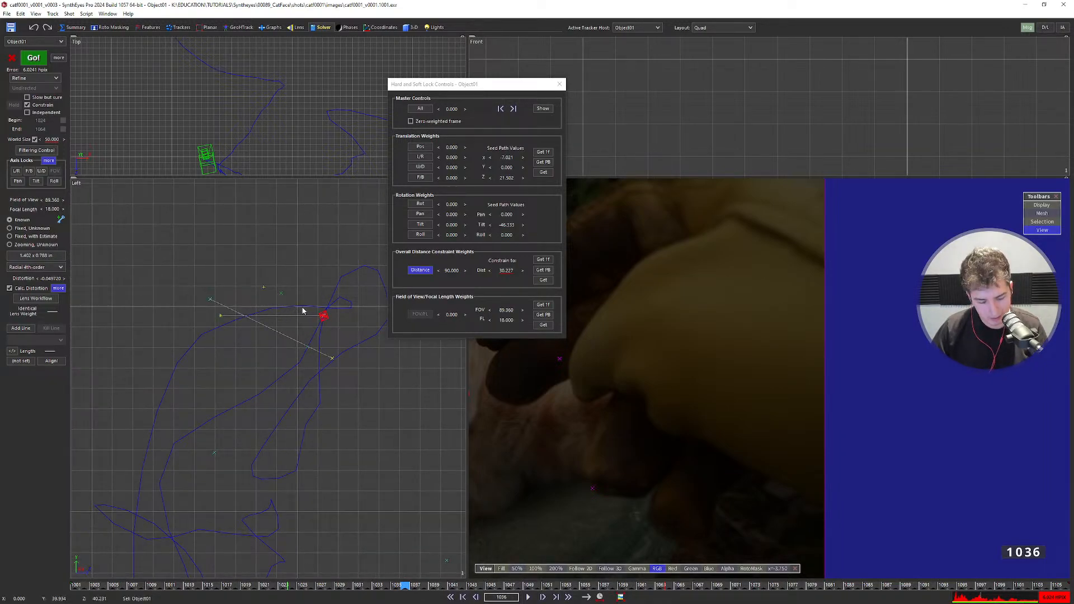
key(F9)
Dismiss the solver report and close the Hard and Soft Lock Controls.
click(469, 247)
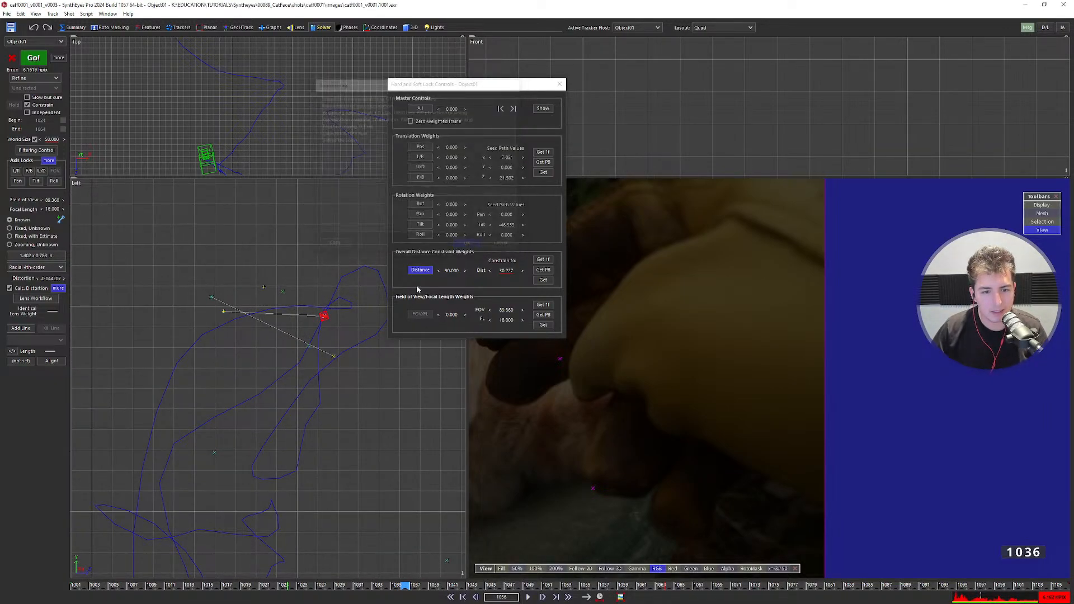
scroll(318, 330, up, 2)
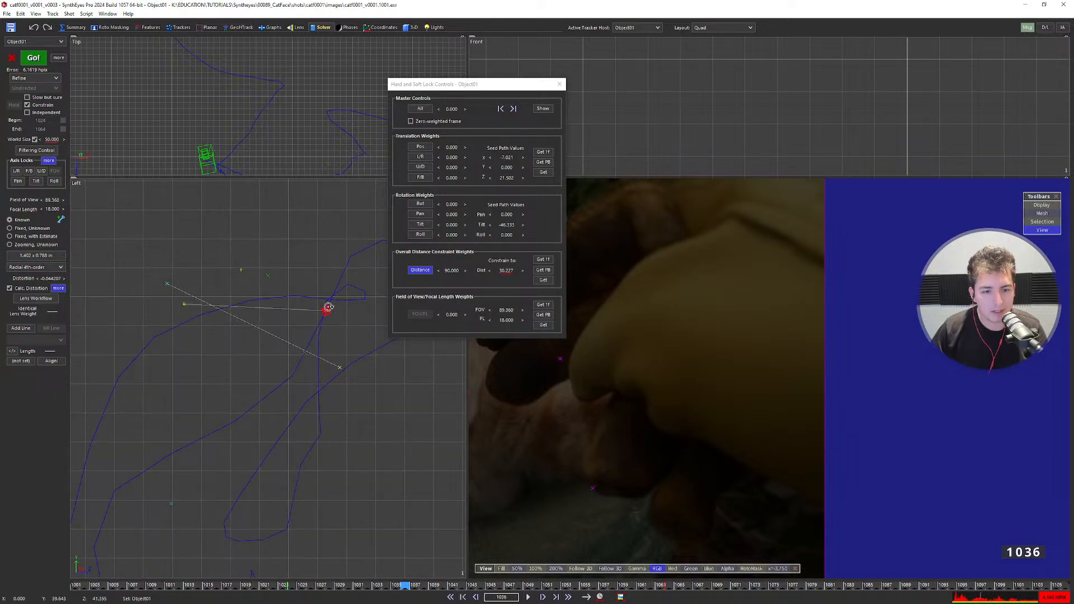
click(559, 83)
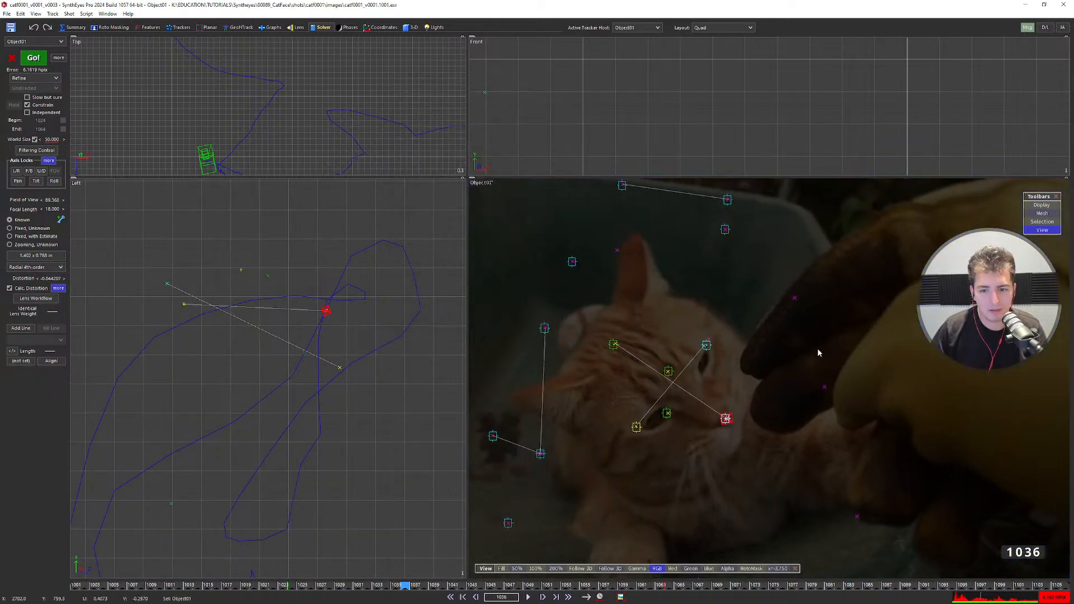
Zoom in over the cat-face trackers and select the red tracker on the cat's nose.
scroll(560, 292, up, 2)
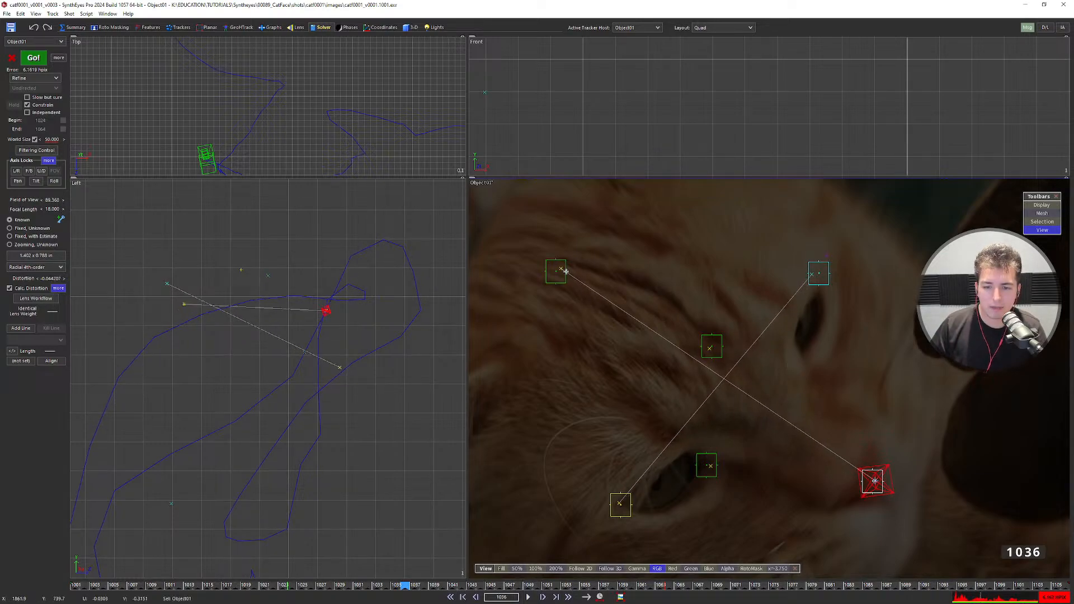
scroll(561, 269, up, 5)
scroll(564, 270, down, 5)
middle_drag(563, 271, 645, 326)
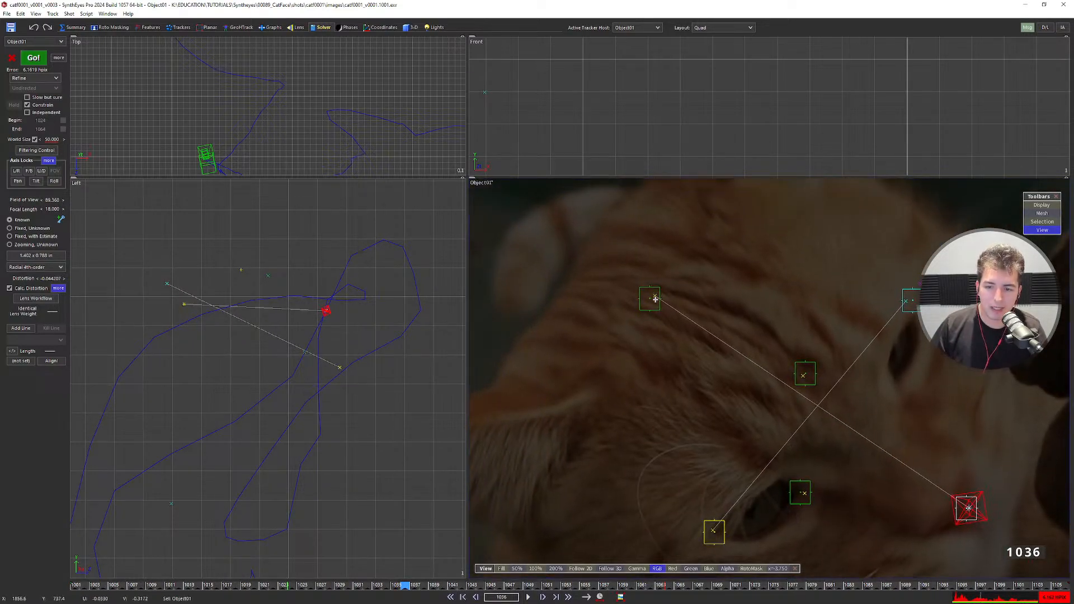
middle_drag(636, 374, 643, 253)
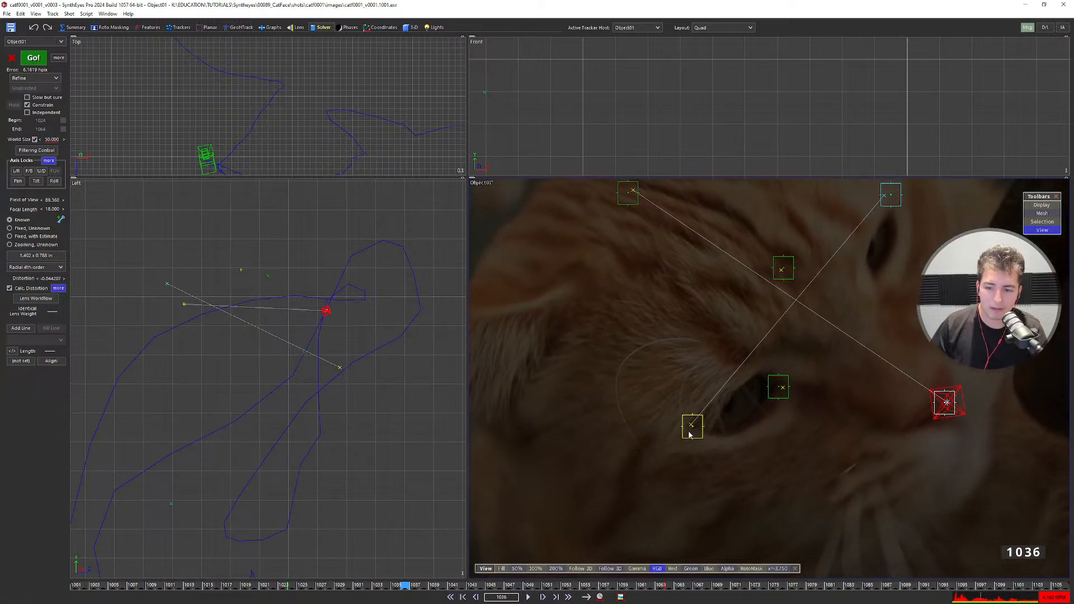
scroll(689, 426, up, 5)
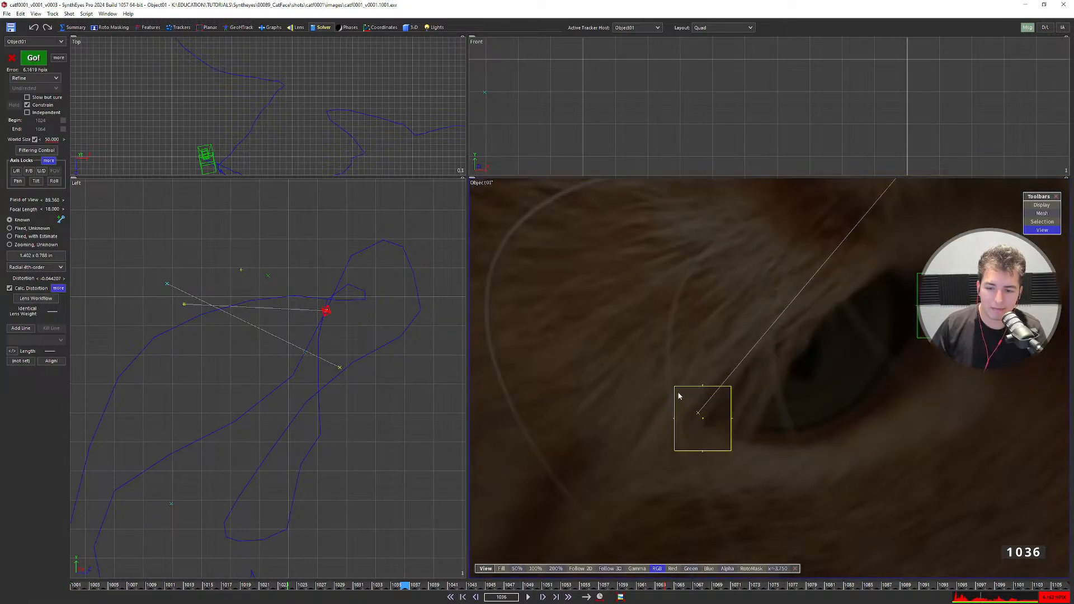
scroll(678, 390, down, 3)
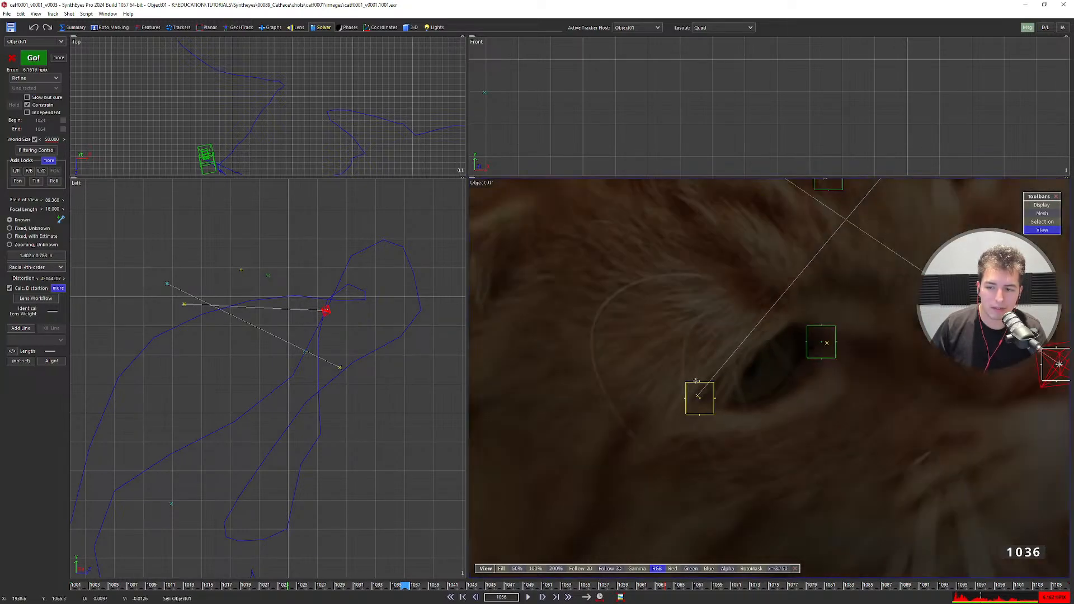
scroll(696, 381, down, 4)
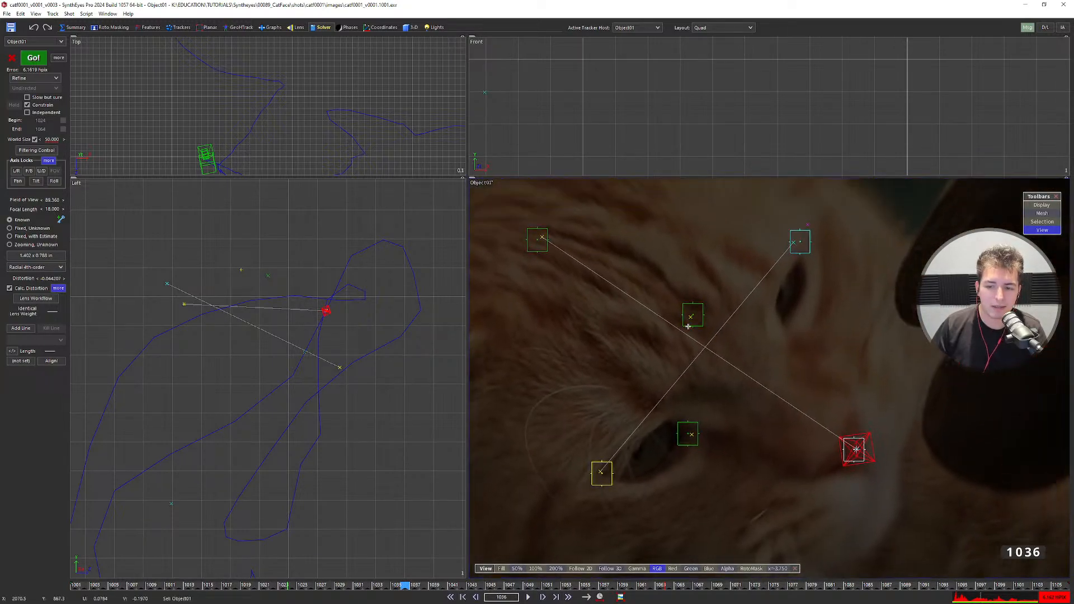
middle_drag(784, 392, 744, 311)
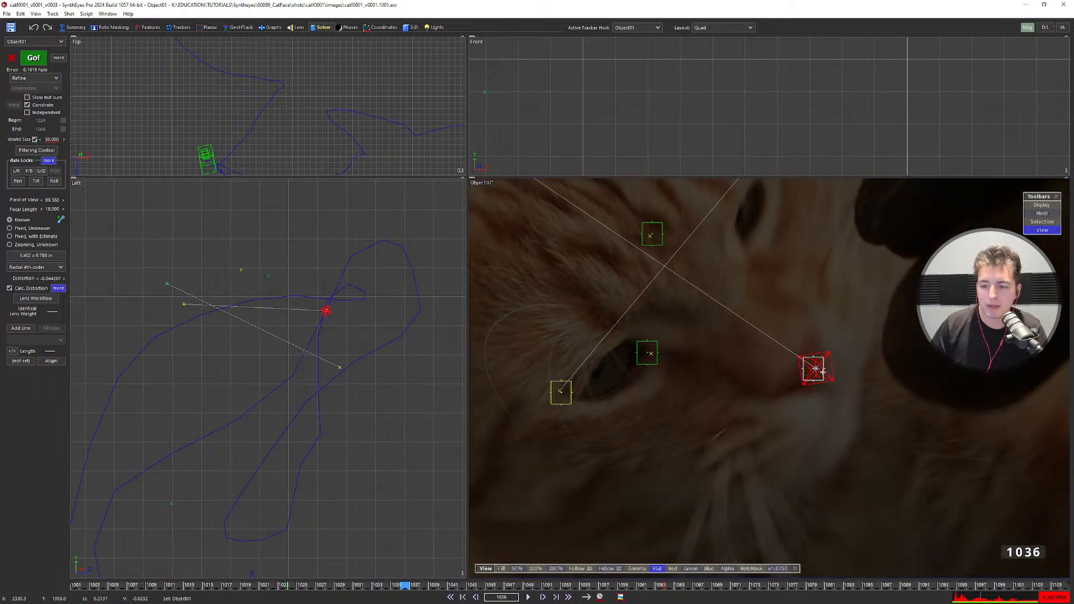
click(822, 370)
scroll(821, 371, up, 2)
scroll(805, 363, down, 4)
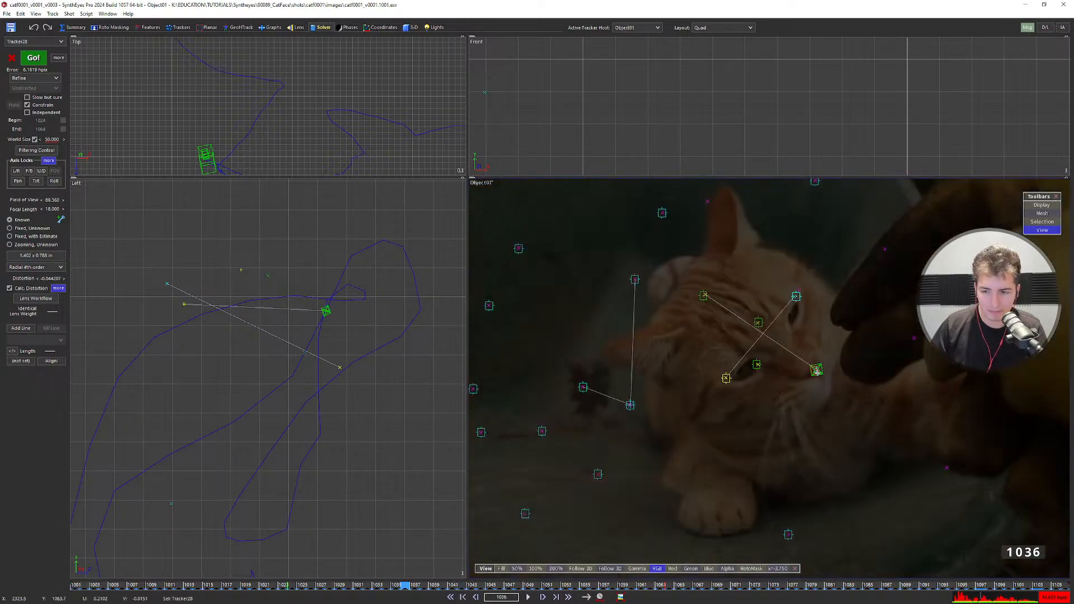
In a single full-size camera view, set the nose tracker's weight to 3 at frame 1001.
key(q)
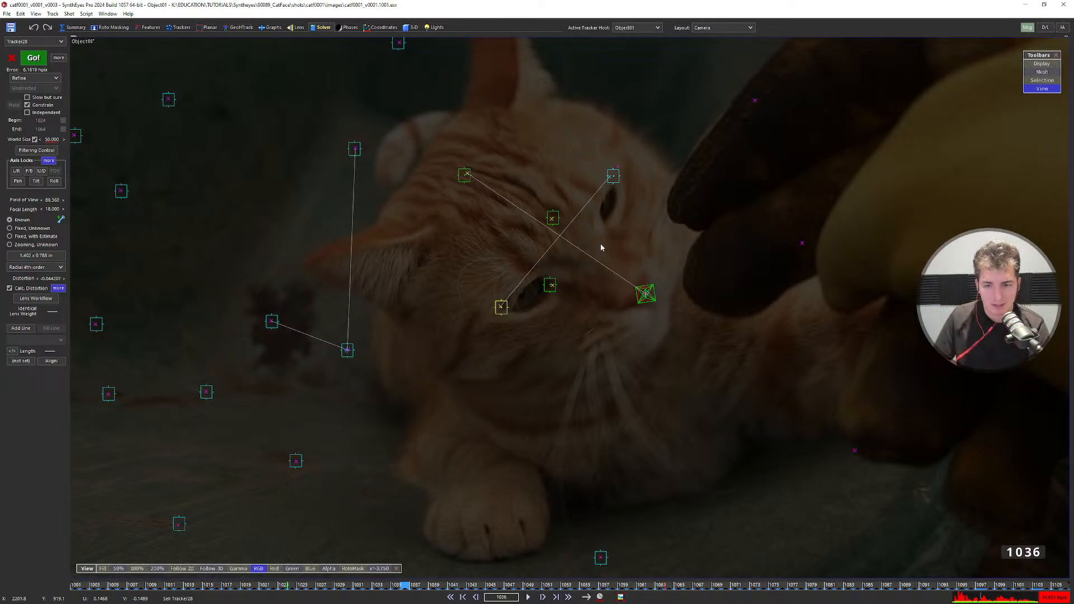
scroll(647, 297, up, 3)
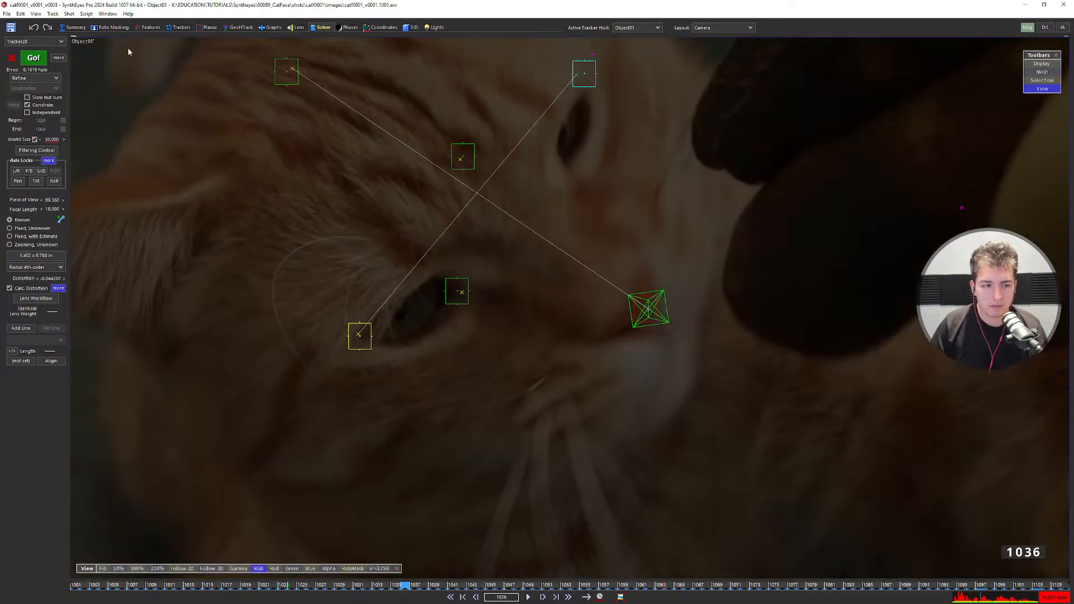
click(171, 29)
key(shift+a)
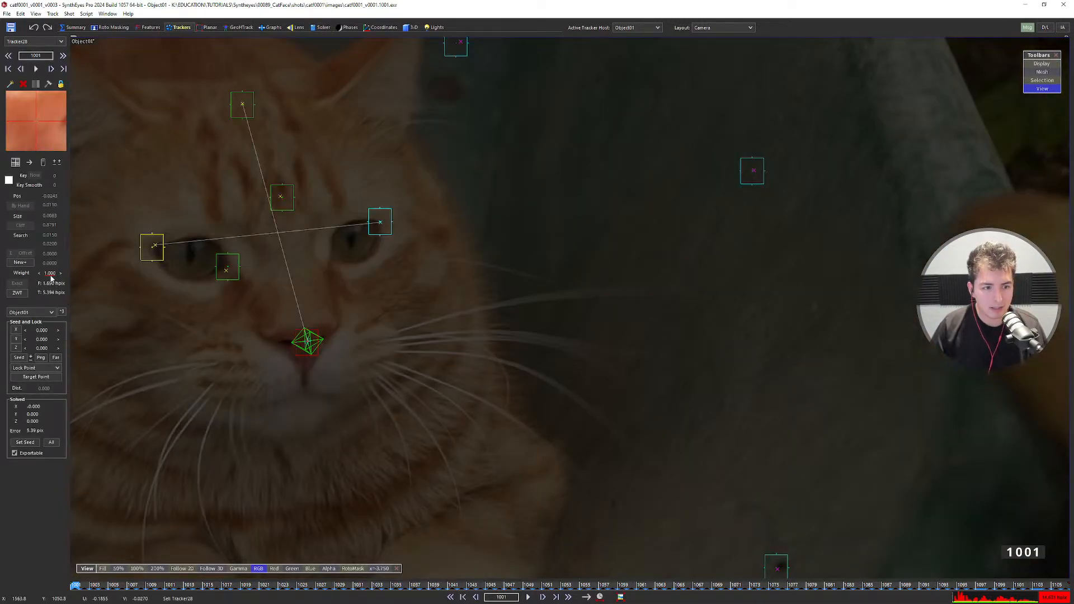
click(49, 273)
text(3)
key(Return)
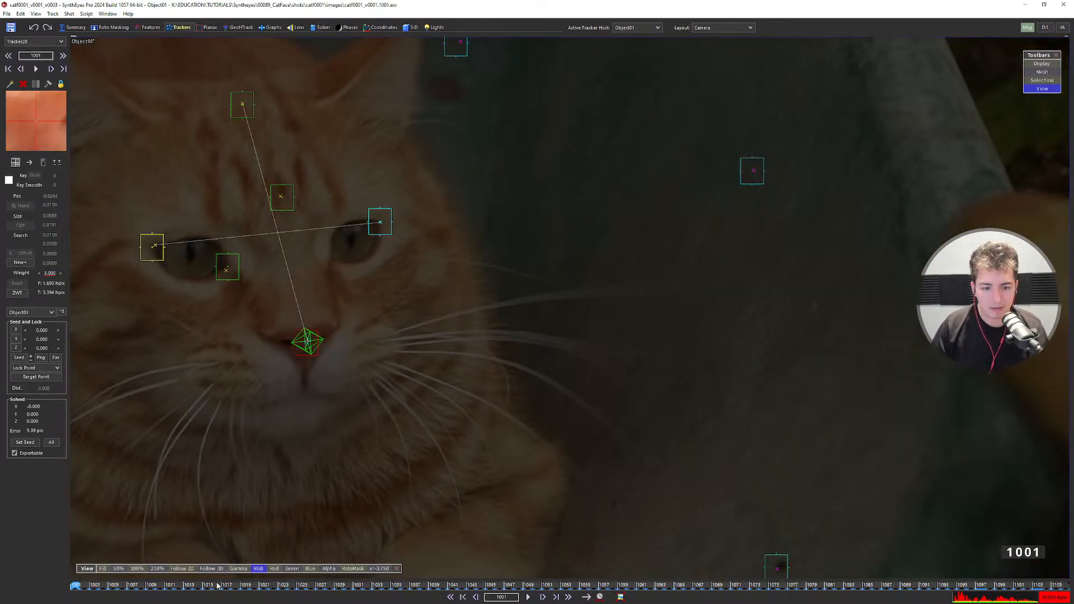
Follow the nose tracker to frame 1025 and re-solve, dropping its error to 1.25 px.
key(5)
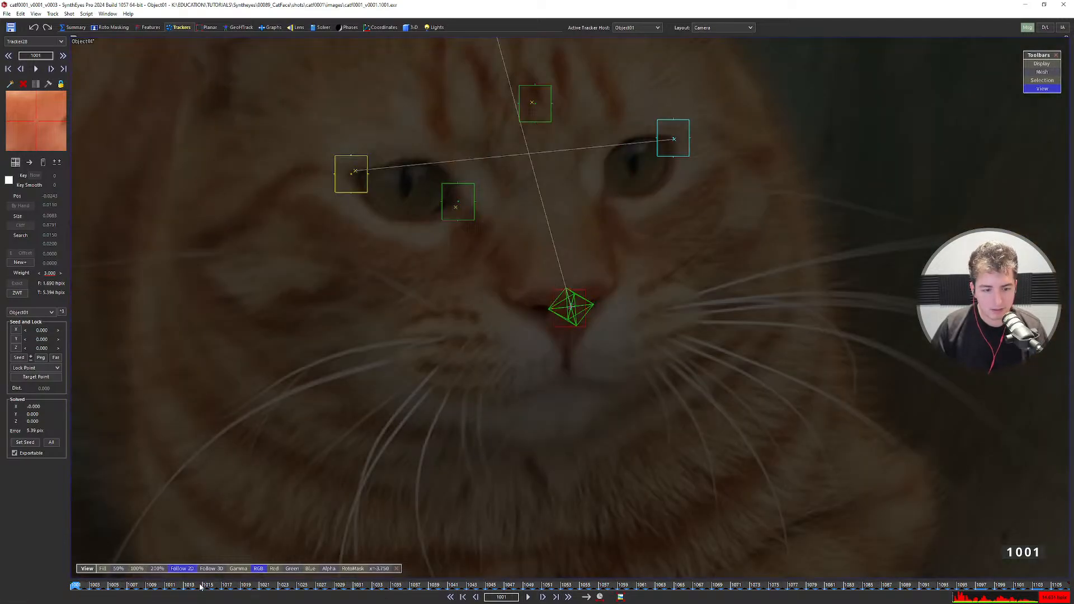
drag(201, 588, 339, 587)
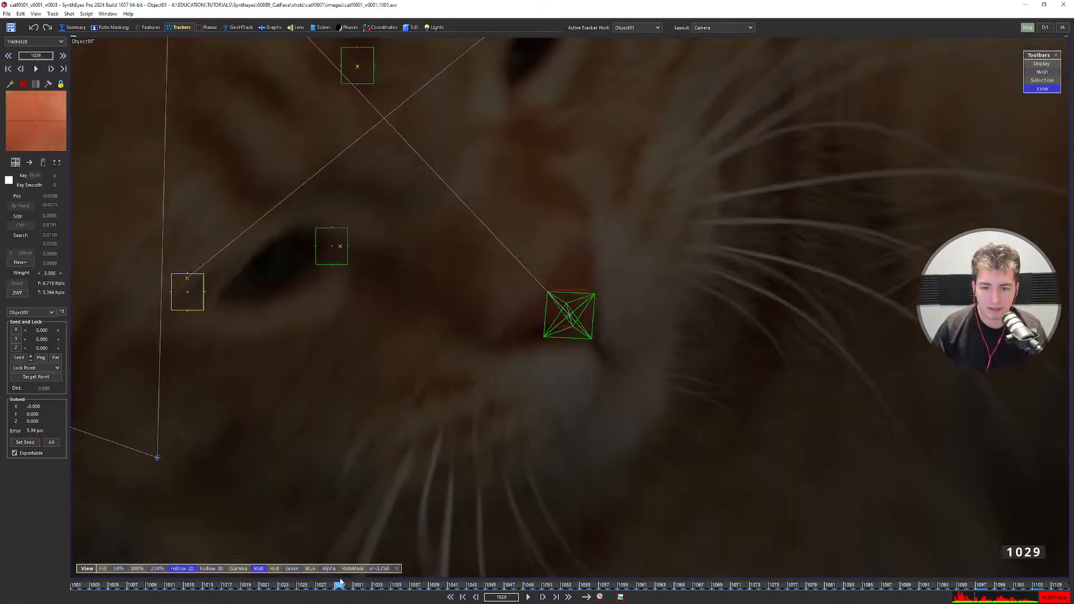
scroll(606, 393, up, 3)
scroll(606, 393, up, 2)
scroll(581, 323, down, 3)
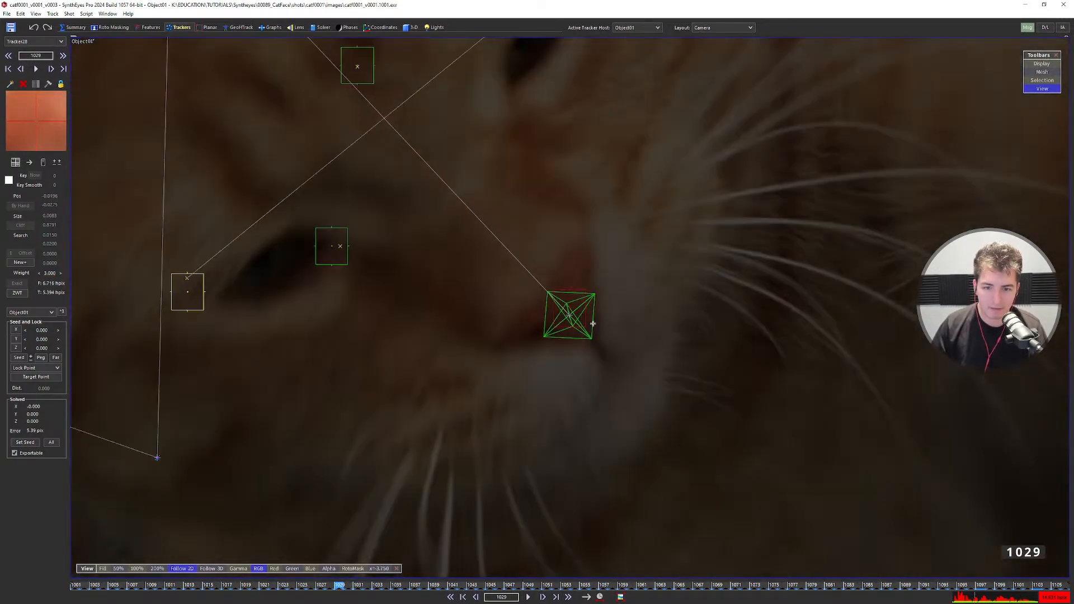
key(shift+g)
click(470, 246)
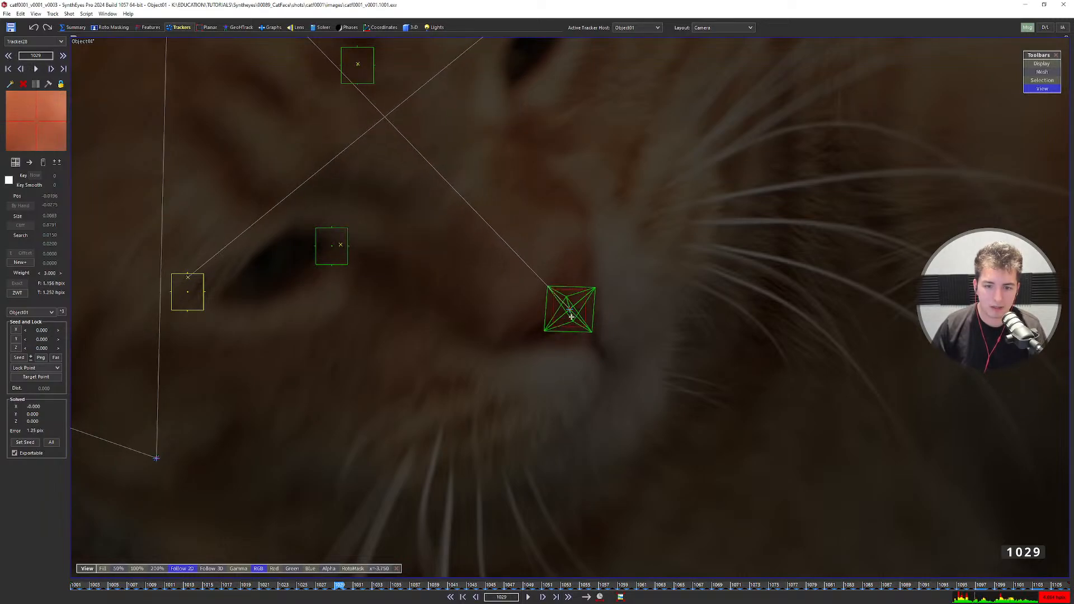
Scrub to frame 1048 and raise the nose tracker's weight to 10.
scroll(571, 317, down, 3)
drag(264, 589, 76, 585)
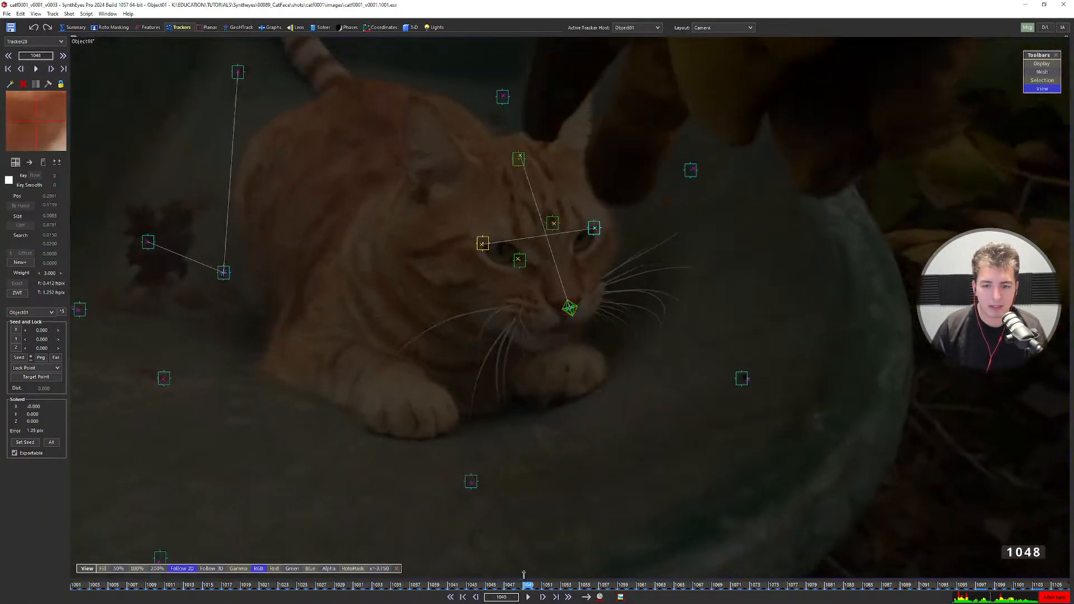
drag(47, 276, 230, 266)
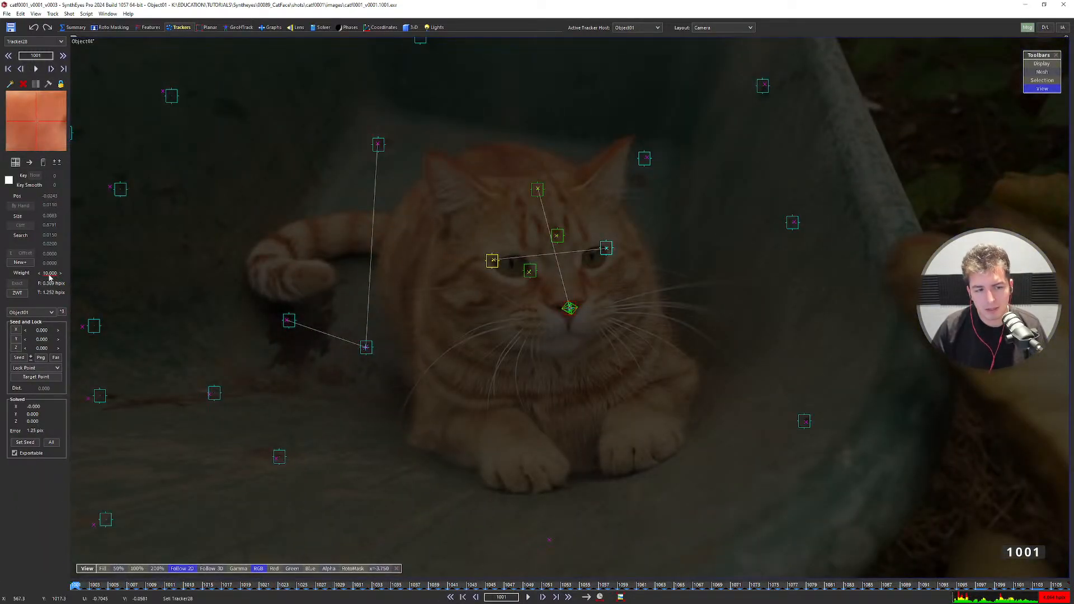
Undo the weight back to 3, review the track over frames 1001–1058, then return to 1001.
key(ctrl+z)
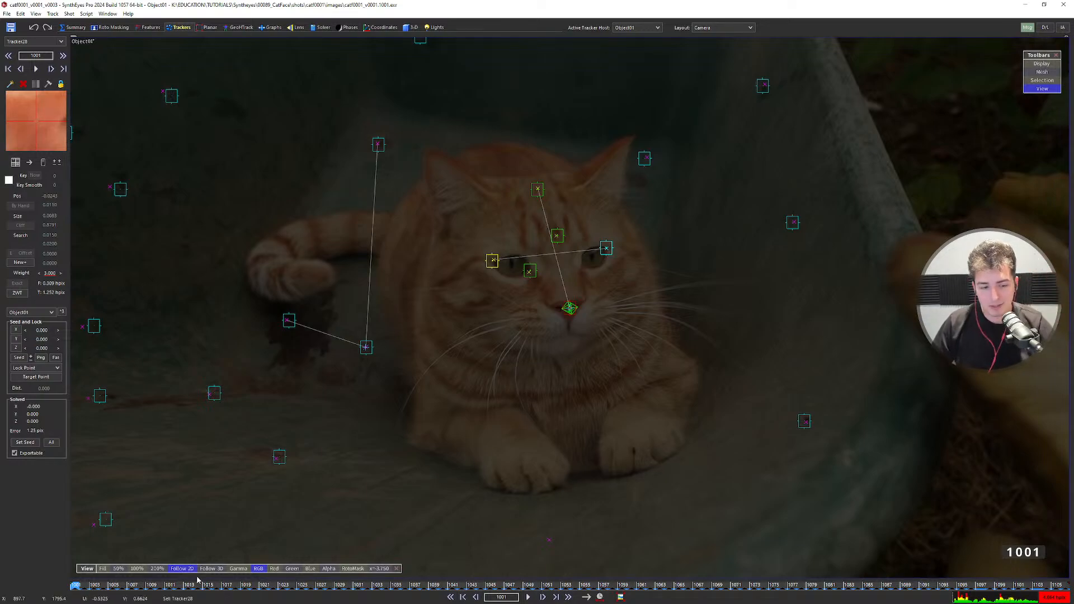
drag(200, 585, 260, 595)
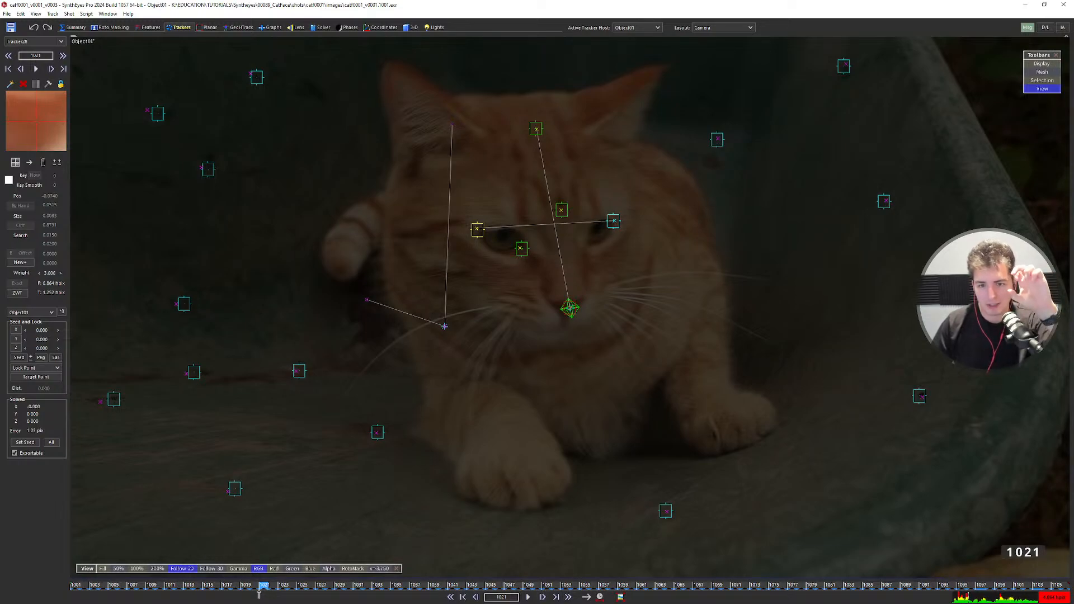
drag(259, 593, 717, 599)
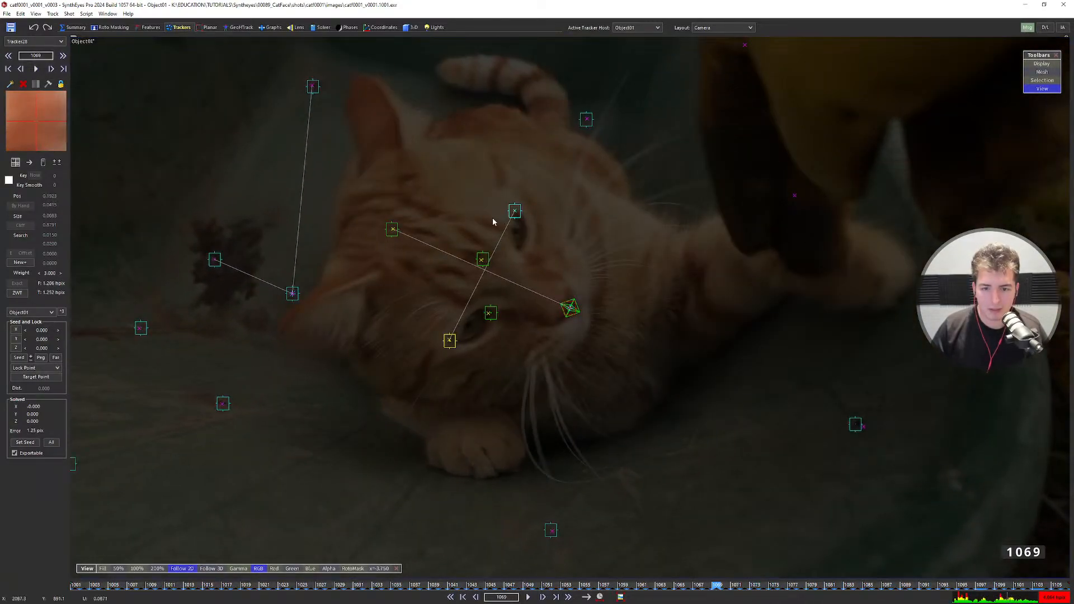
key(Left)
key(Left)
key(Left)
key(Left)
key(Left)
key(Left)
key(Left)
key(Left)
key(Left)
key(Left)
key(Left)
key(Left)
key(Left)
key(Left)
key(Left)
key(Left)
key(Left)
key(Left)
key(Left)
key(Left)
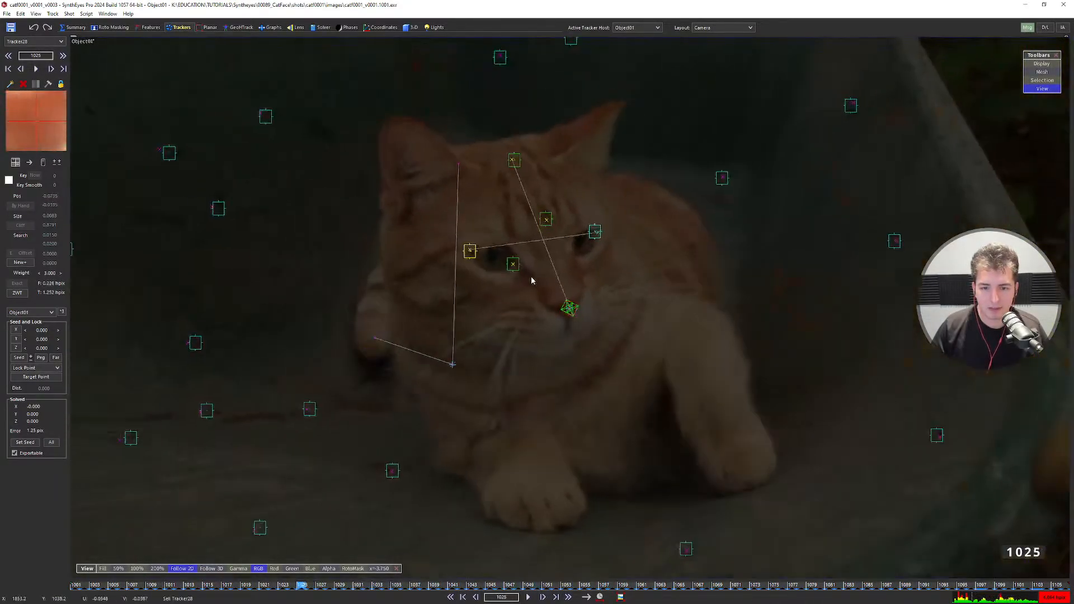
key(Left)
key(Left)
key(Left)
key(Left)
key(Left)
key(Left)
key(Left)
key(Left)
key(Left)
key(Left)
key(Left)
key(Left)
key(Left)
key(Left)
key(Left)
key(Left)
key(Left)
key(Left)
key(Left)
key(Left)
scroll(540, 330, down, 4)
Return to the four-view layout and enlarge the Top and Left views.
key(q)
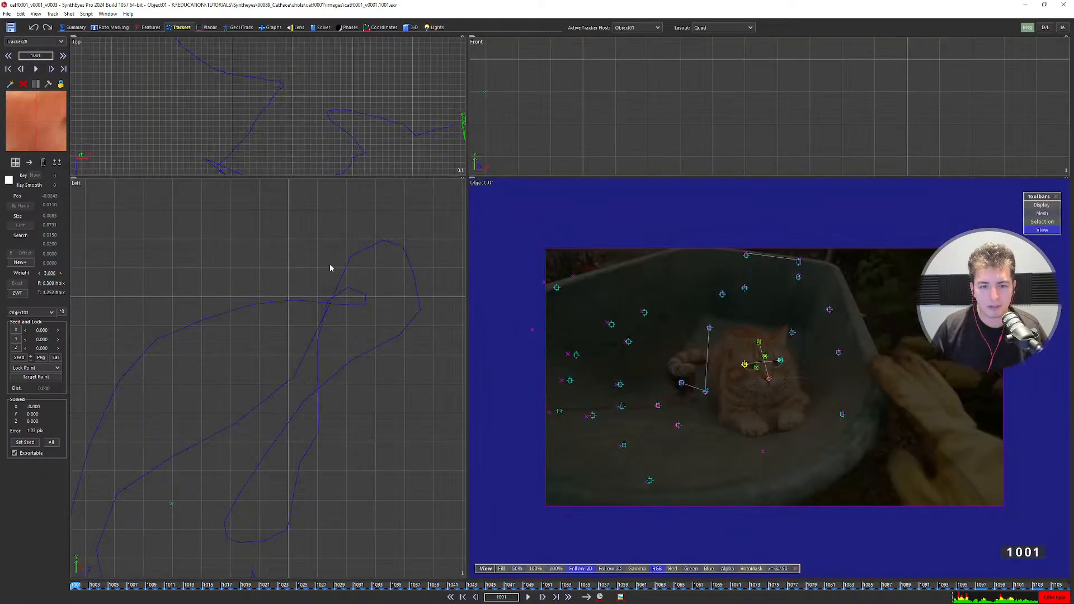
drag(467, 178, 565, 255)
scroll(297, 413, down, 3)
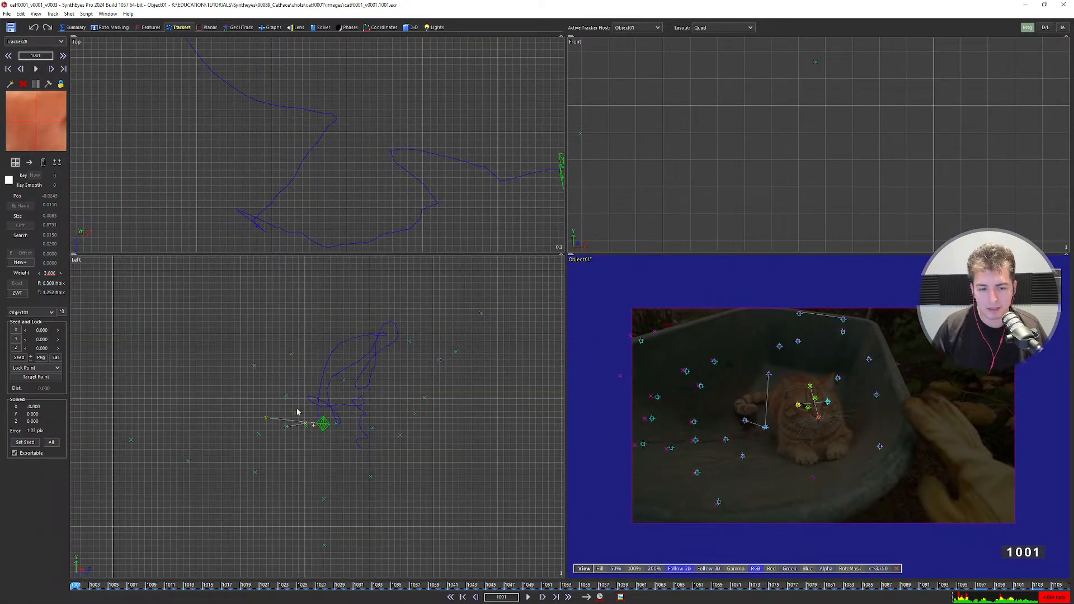
Create a box primitive, Box01, near the nose tracker in the Top view.
click(321, 27)
click(410, 28)
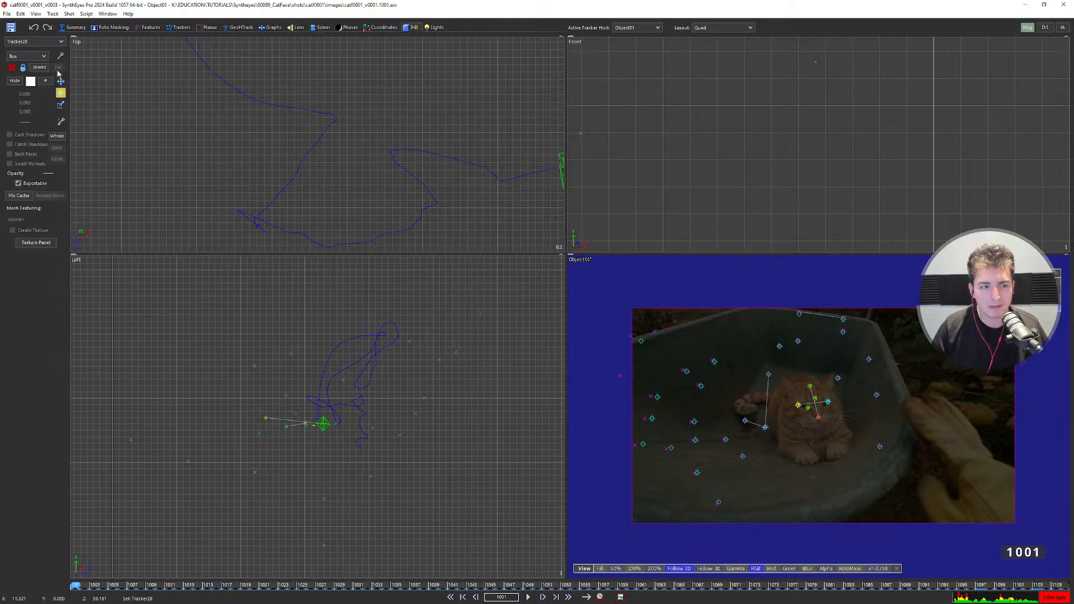
click(38, 57)
click(37, 65)
click(60, 56)
scroll(400, 148, down, 6)
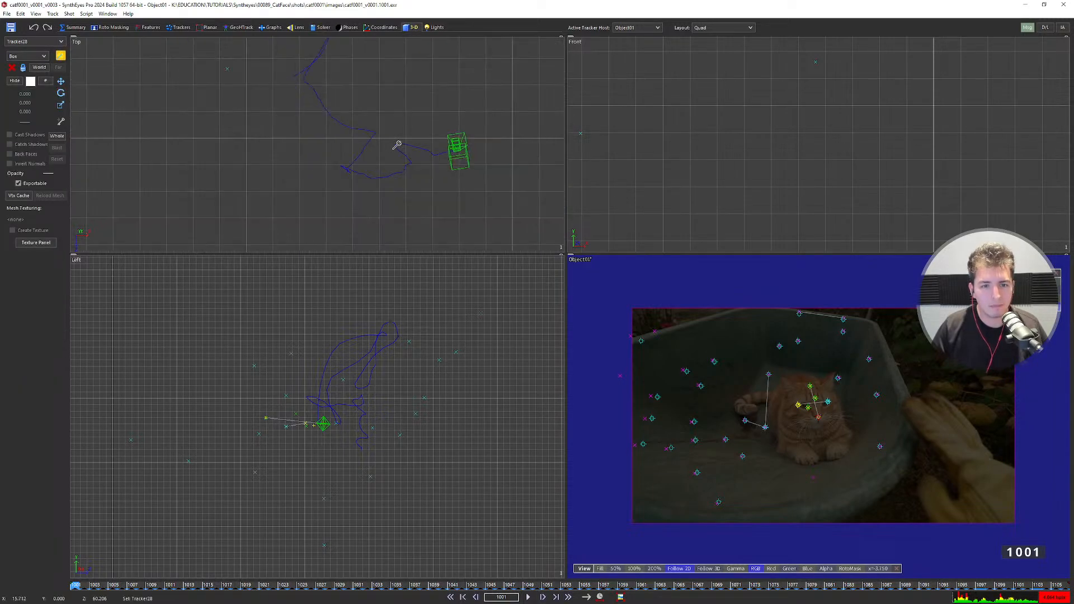
scroll(430, 147, down, 3)
scroll(430, 148, up, 8)
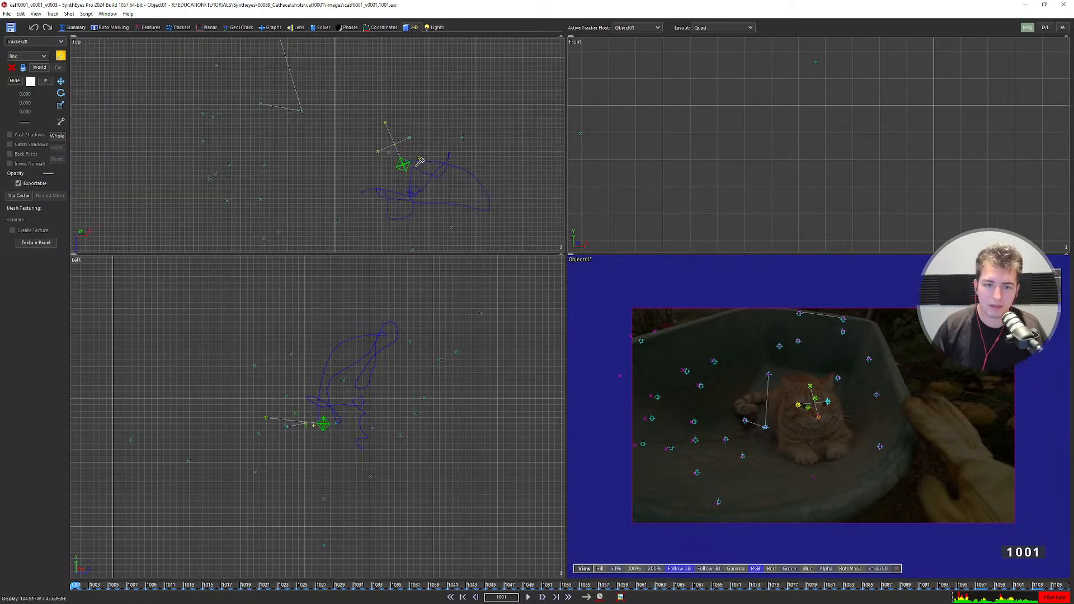
drag(350, 107, 419, 233)
middle_drag(359, 423, 355, 305)
scroll(304, 455, up, 2)
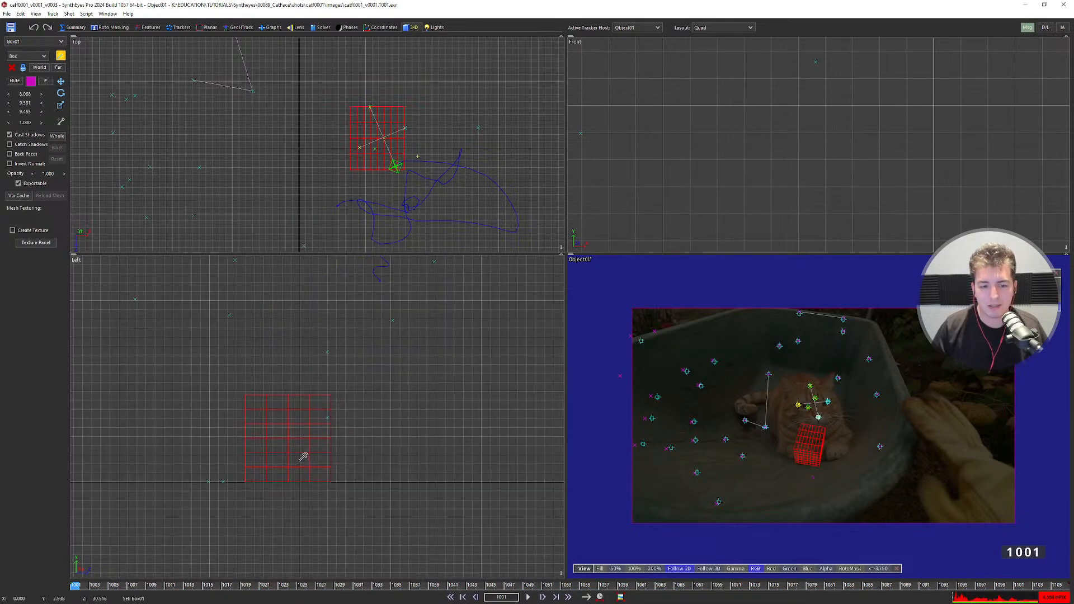
Set Box01's first two segment counts to 2 and switch to the Move tool.
click(46, 81)
double_click(25, 95)
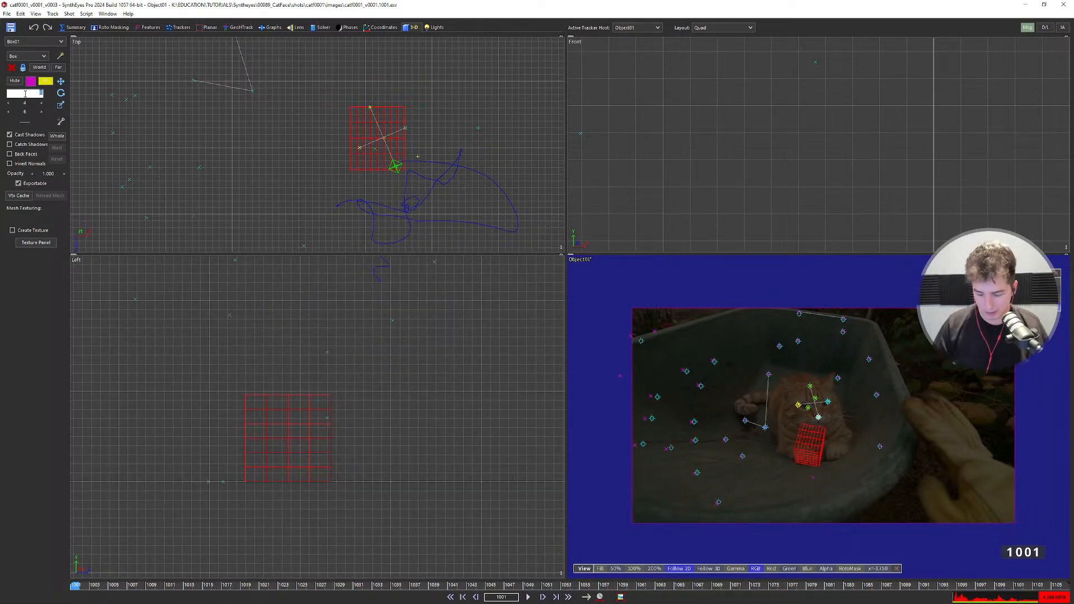
text(2)
key(Tab)
text(2)
key(Tab)
text(2)
key(Return)
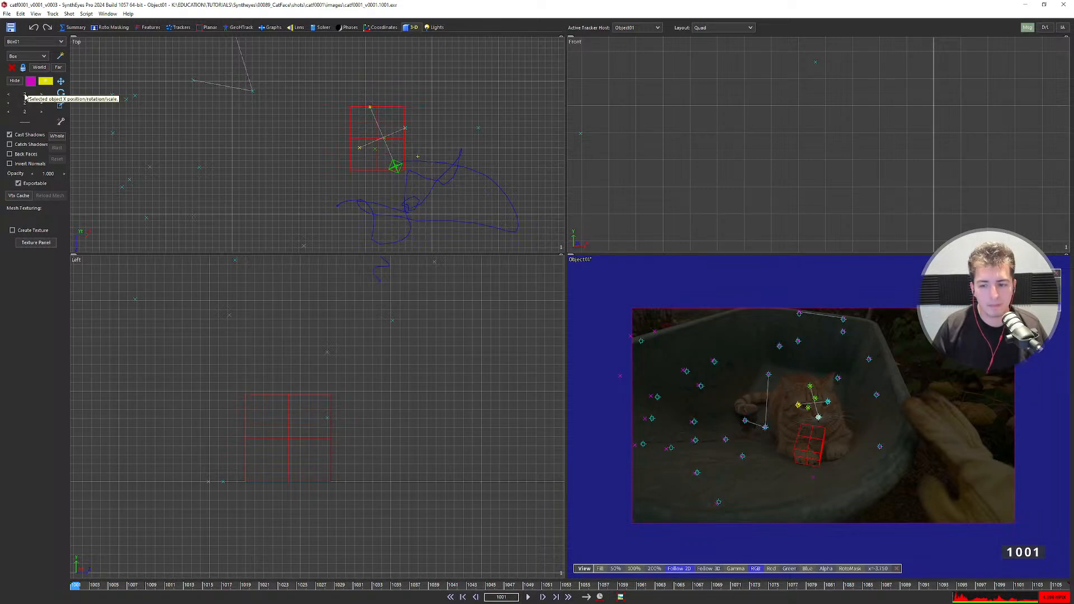
scroll(837, 435, up, 3)
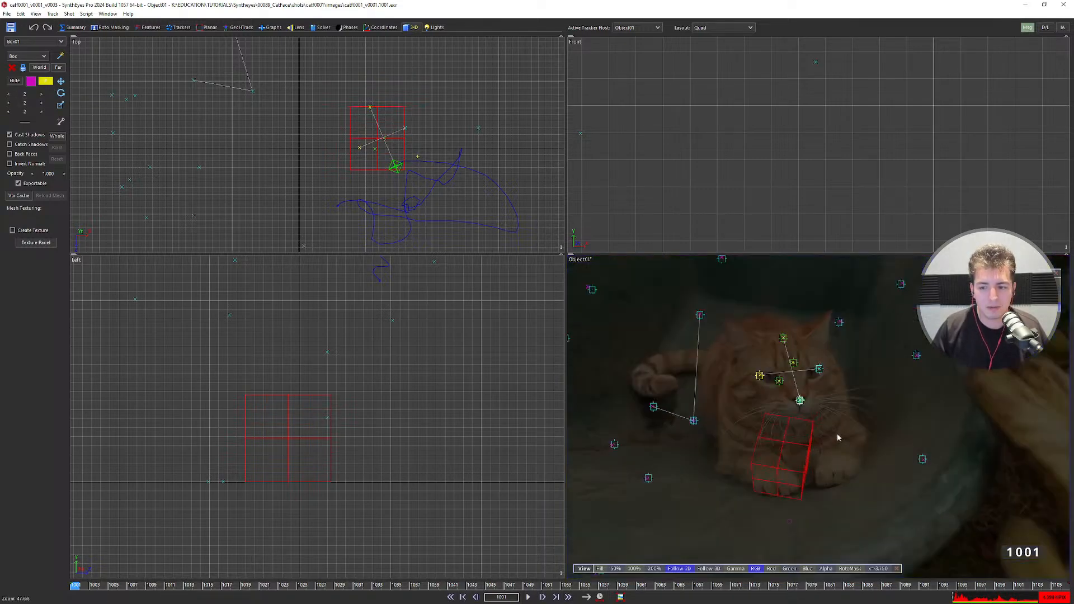
scroll(366, 449, down, 3)
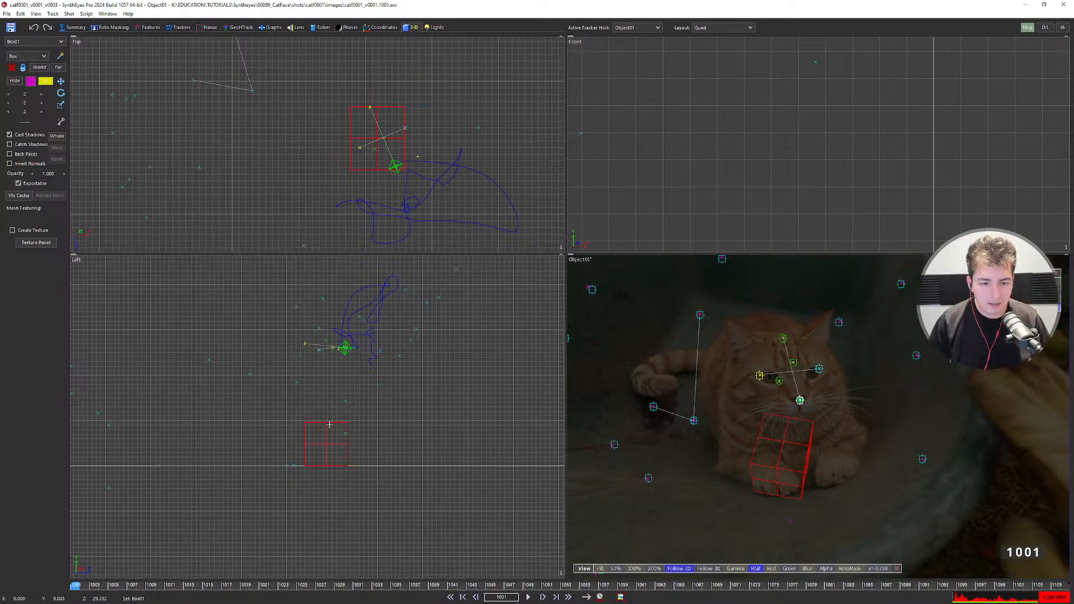
key(w)
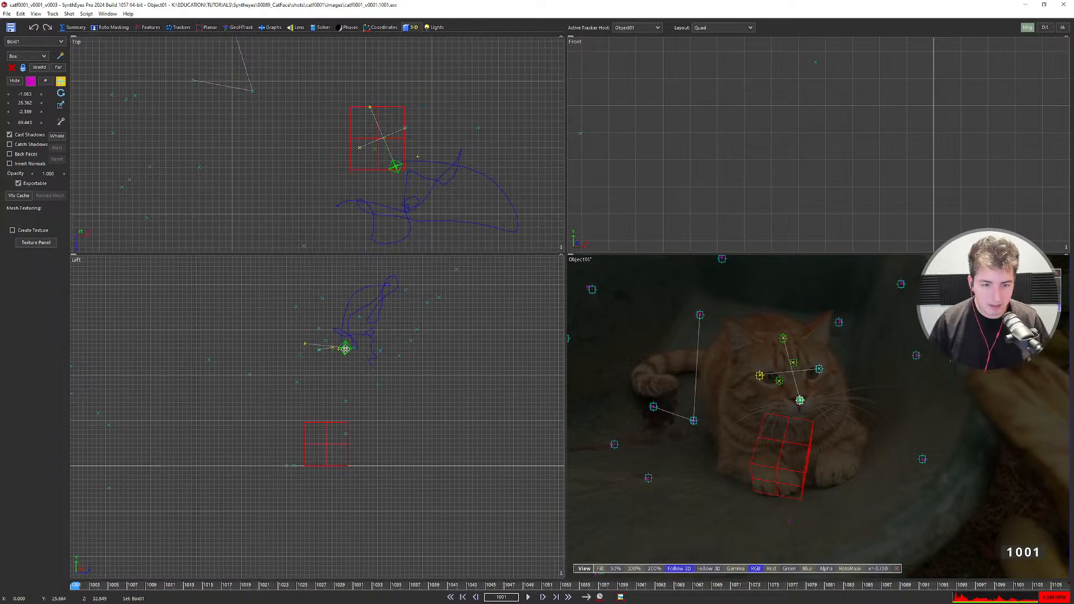
click(108, 14)
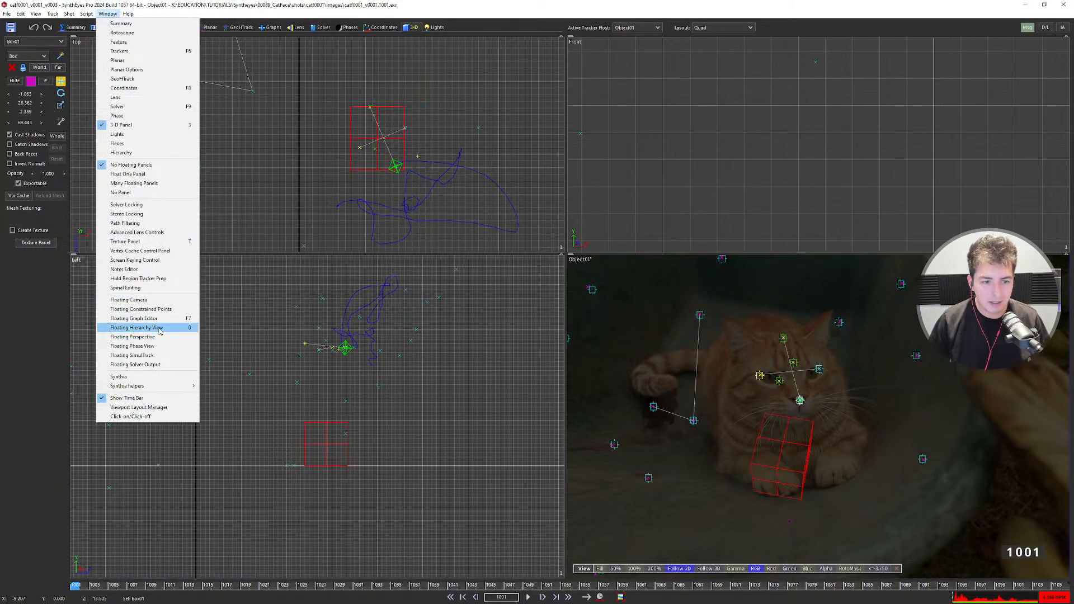
Show the Hierarchy View as a floating window beside the viewports.
click(159, 331)
drag(836, 141, 495, 123)
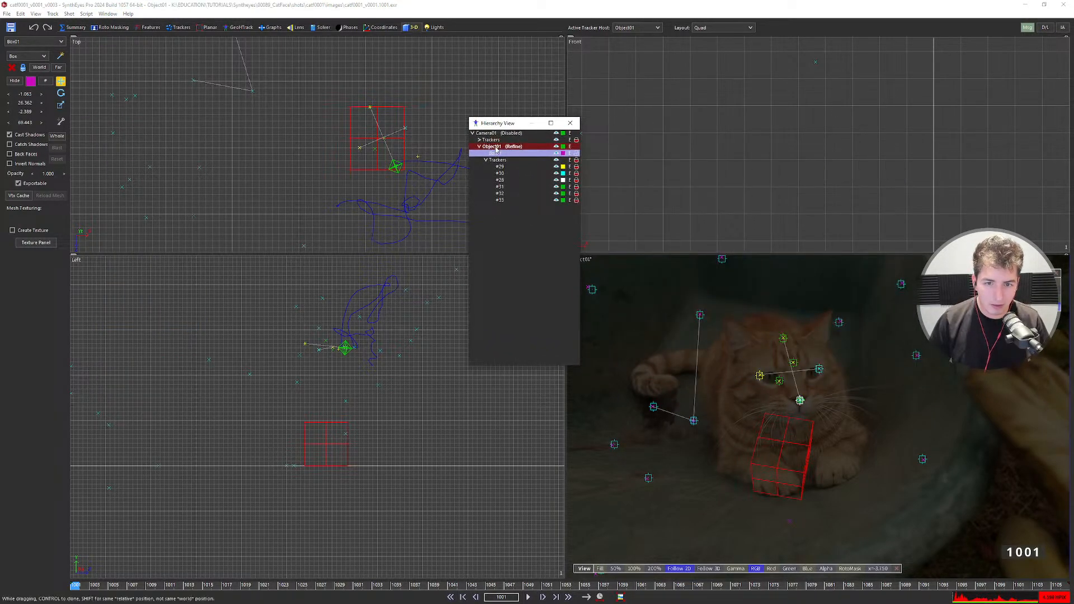
drag(78, 585, 11, 592)
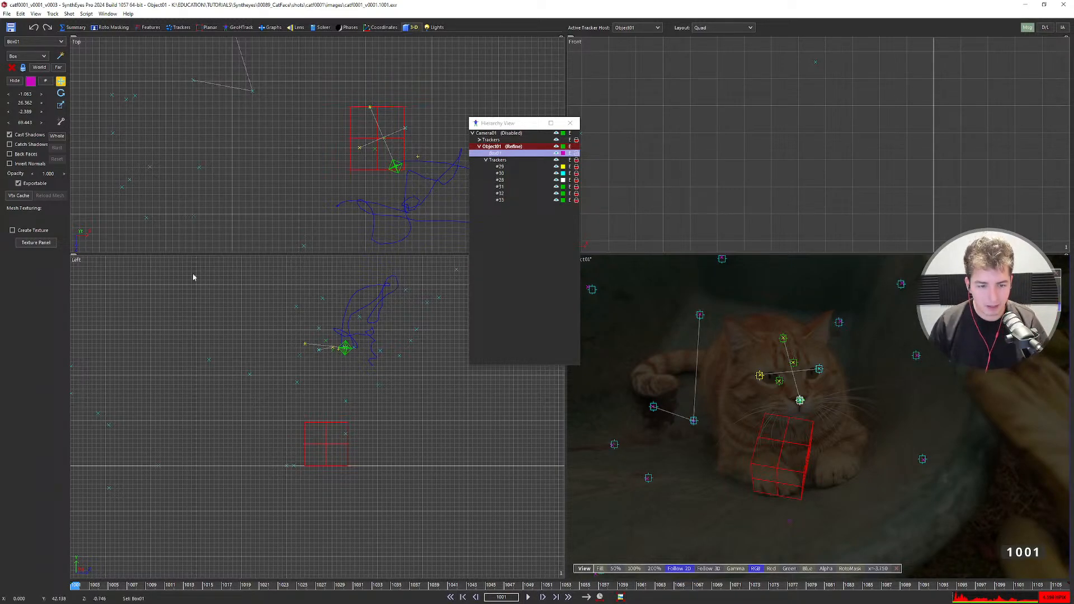
Zero Box01's X, Y and Z position, check it follows the head, then delete it.
right_click(27, 94)
right_click(25, 103)
click(36, 110)
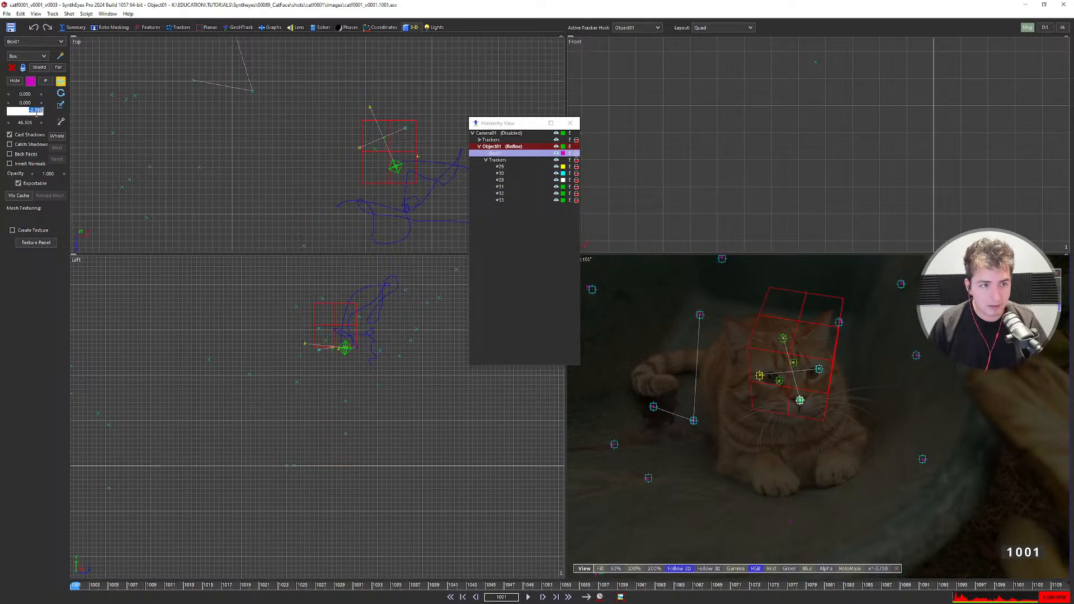
right_click(26, 111)
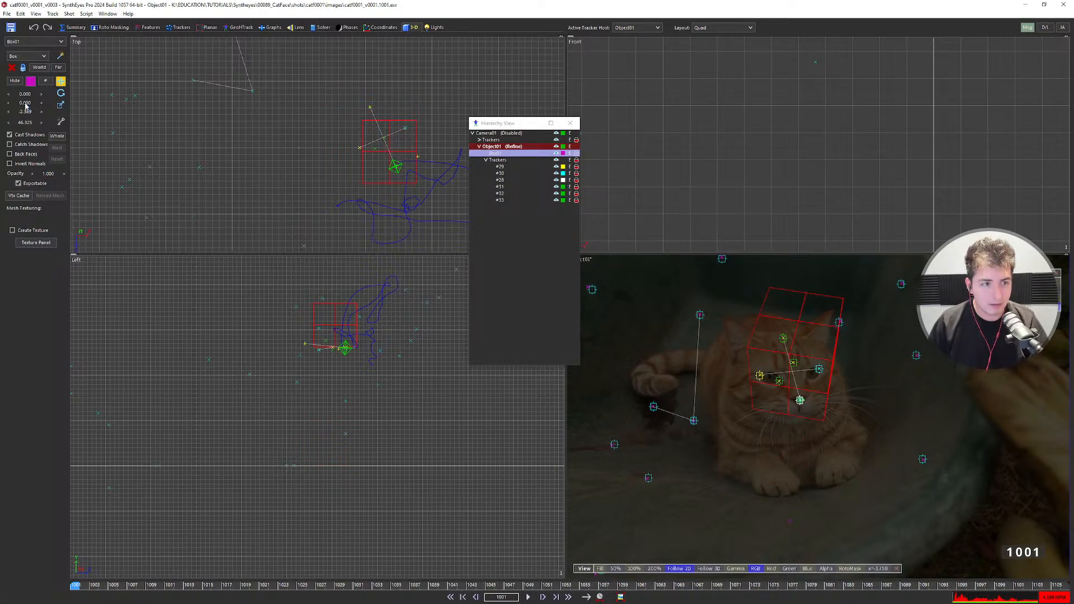
click(61, 93)
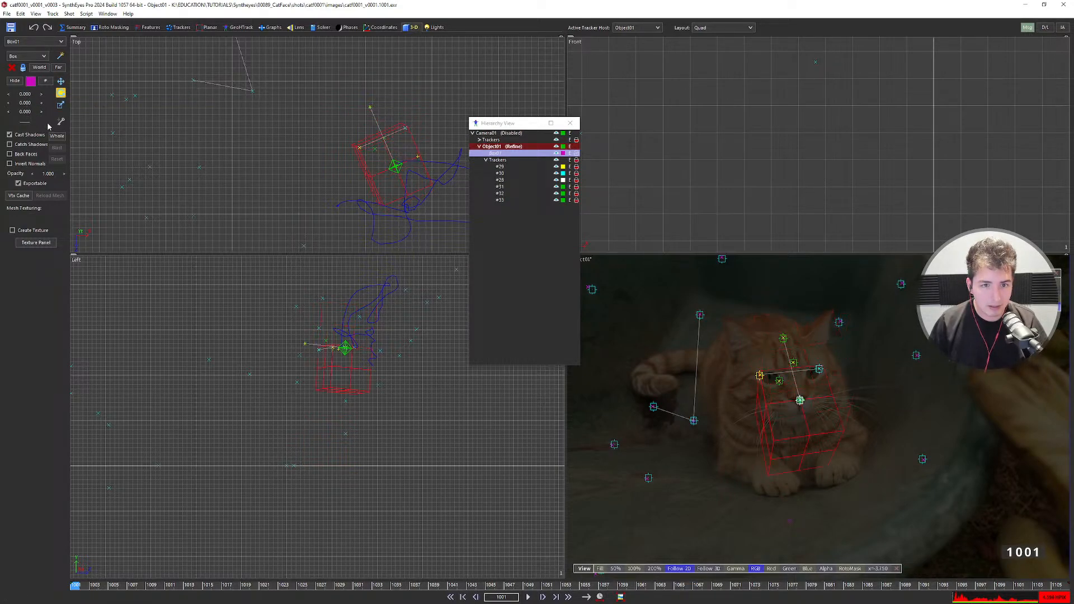
scroll(748, 378, up, 4)
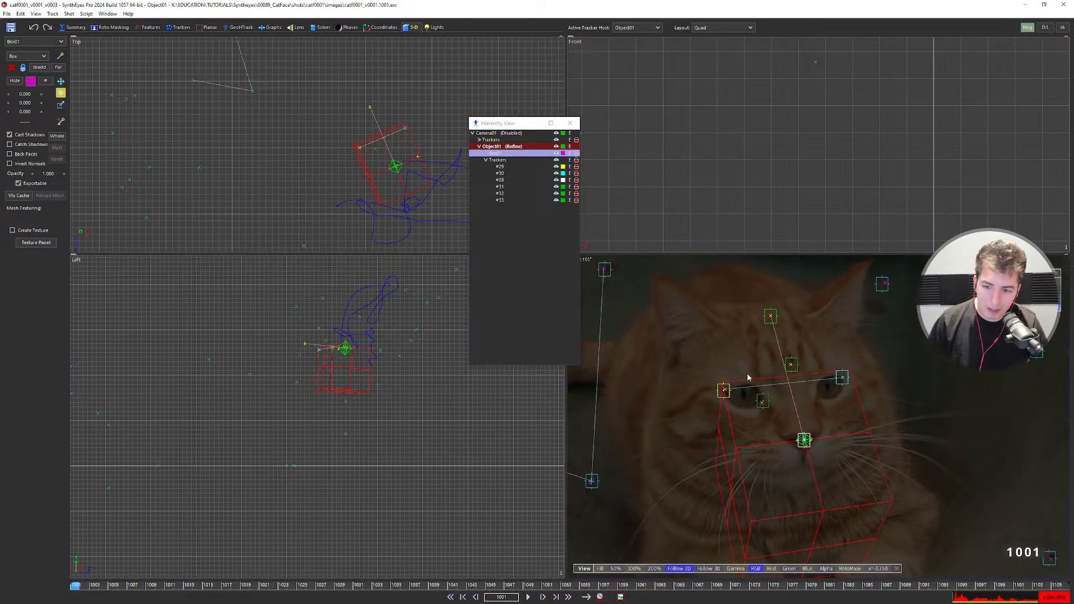
scroll(794, 390, down, 4)
key(d)
key(d)
key(d)
key(d)
key(d)
key(d)
key(d)
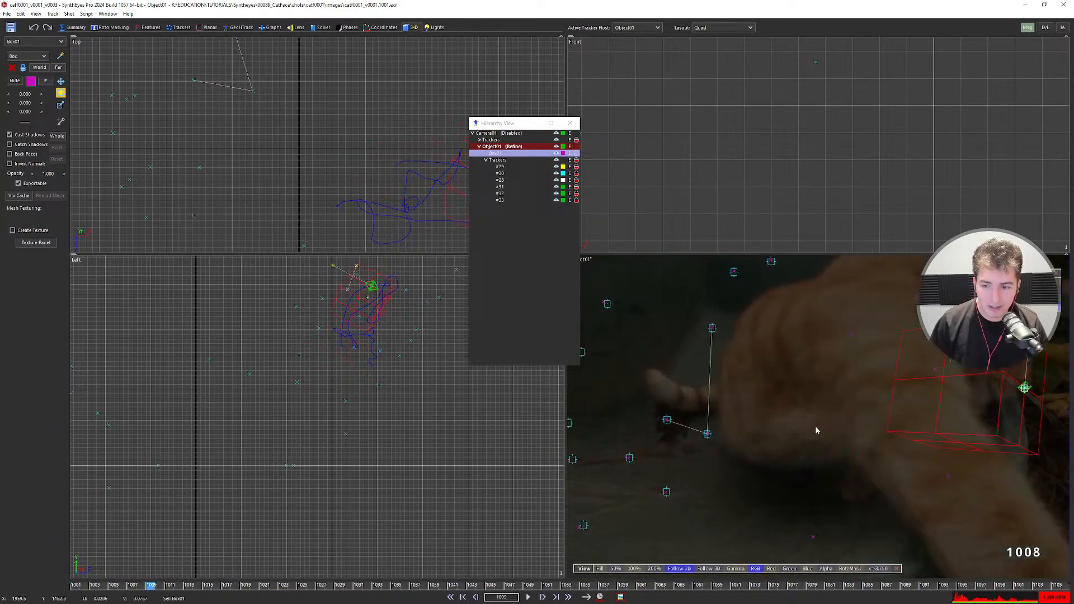
key(Home)
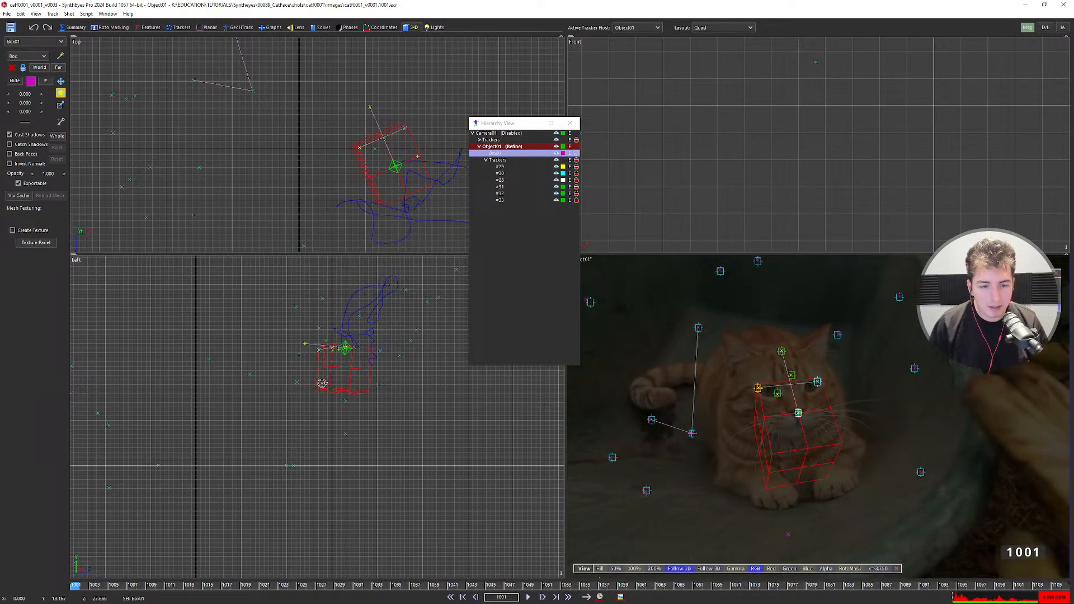
key(Delete)
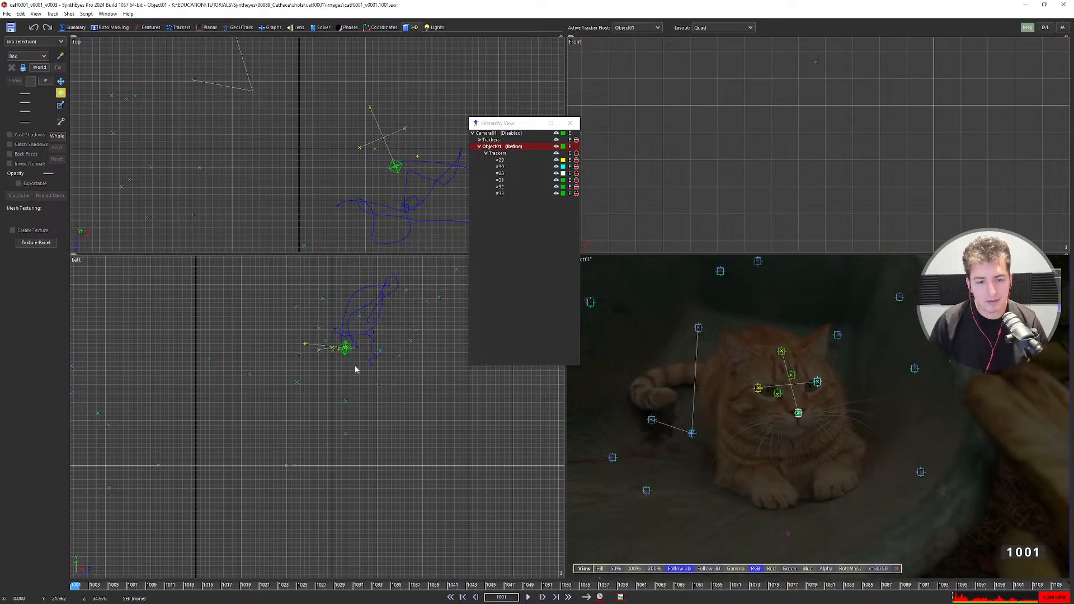
Select Object01 in the Hierarchy View and switch the viewports to object coordinates.
scroll(356, 369, down, 2)
click(493, 147)
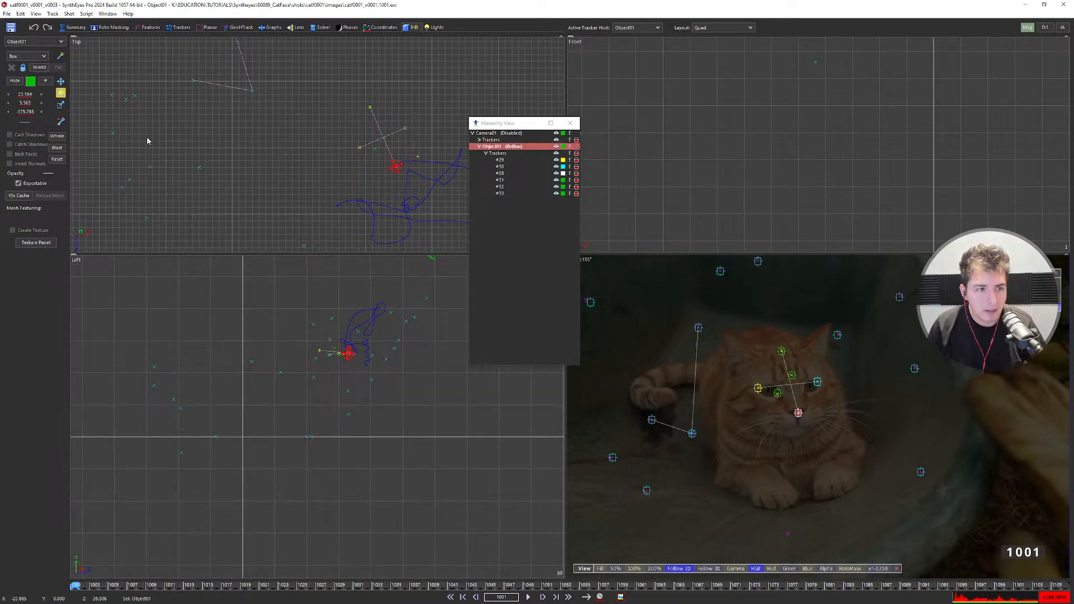
click(40, 67)
scroll(311, 406, up, 4)
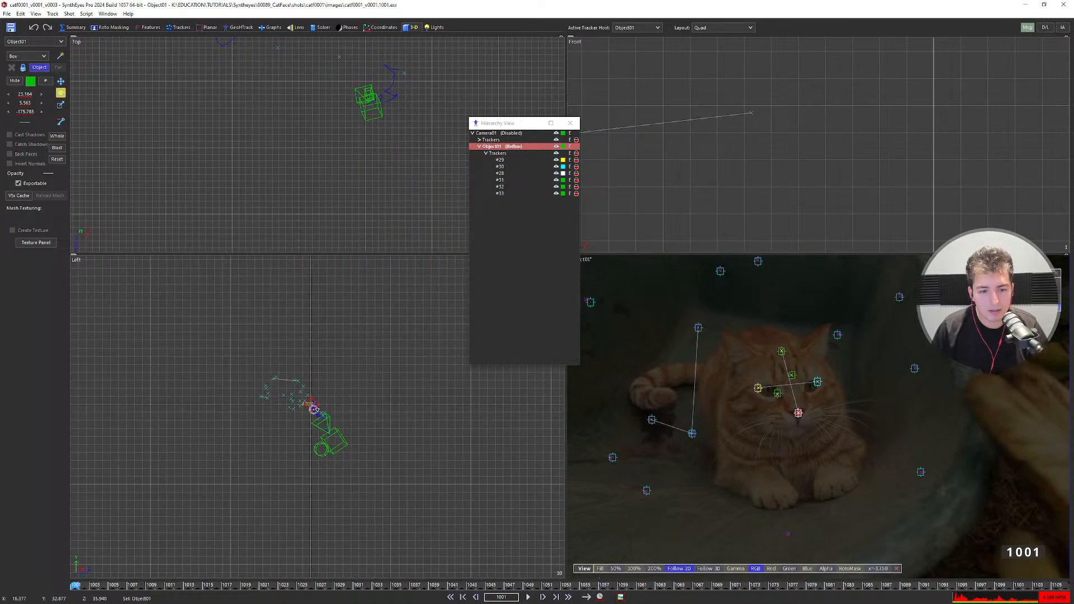
scroll(299, 403, down, 3)
scroll(300, 403, up, 3)
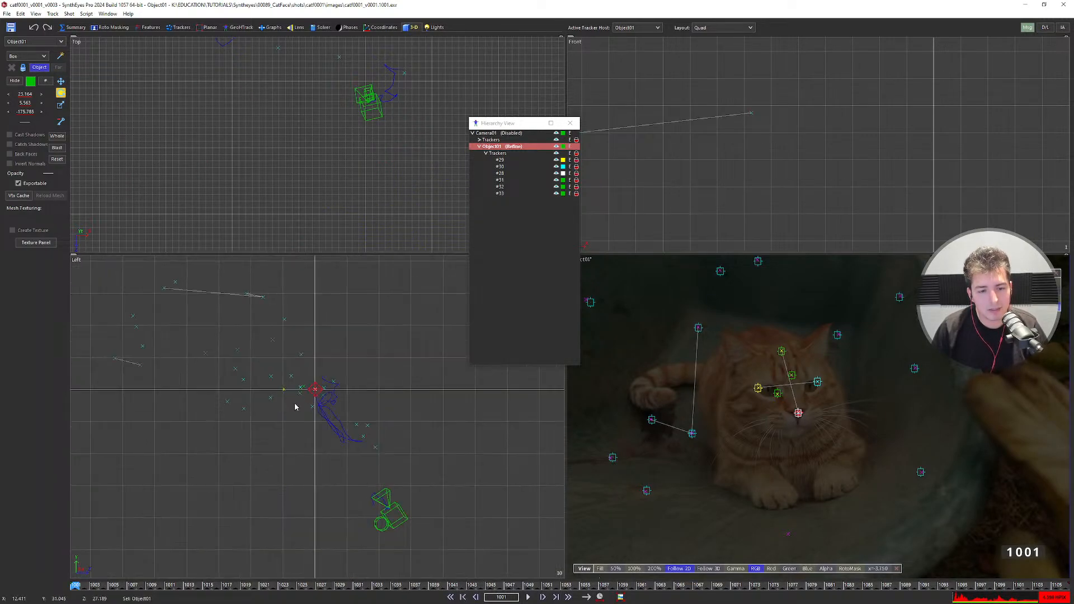
scroll(300, 404, down, 2)
scroll(300, 404, up, 2)
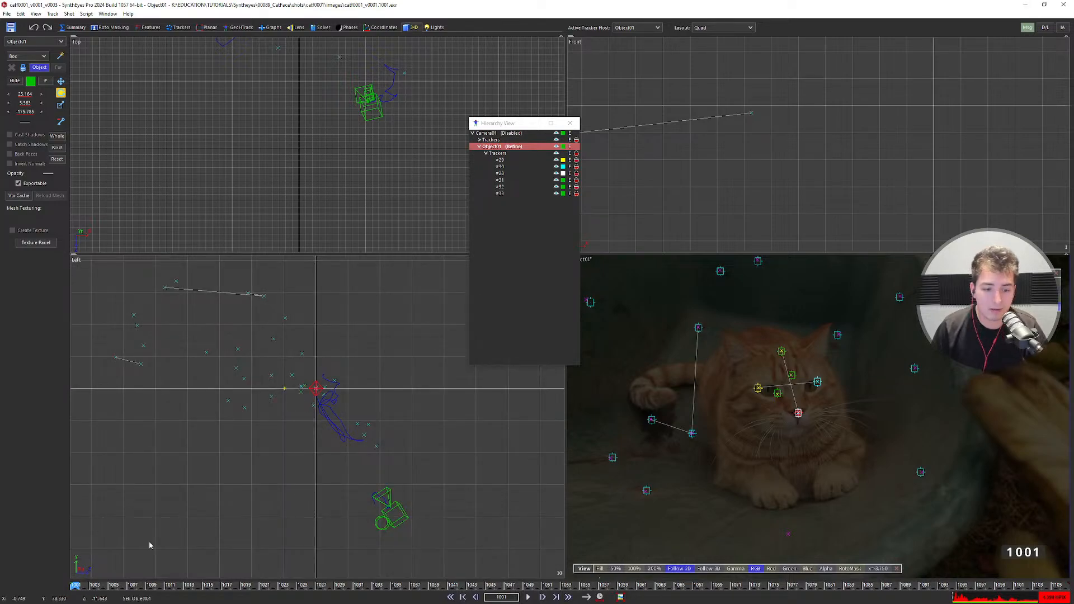
Review Object01's motion through frames 1035 to 1044 in object coordinates.
drag(89, 585, 282, 580)
key(Right)
key(Right)
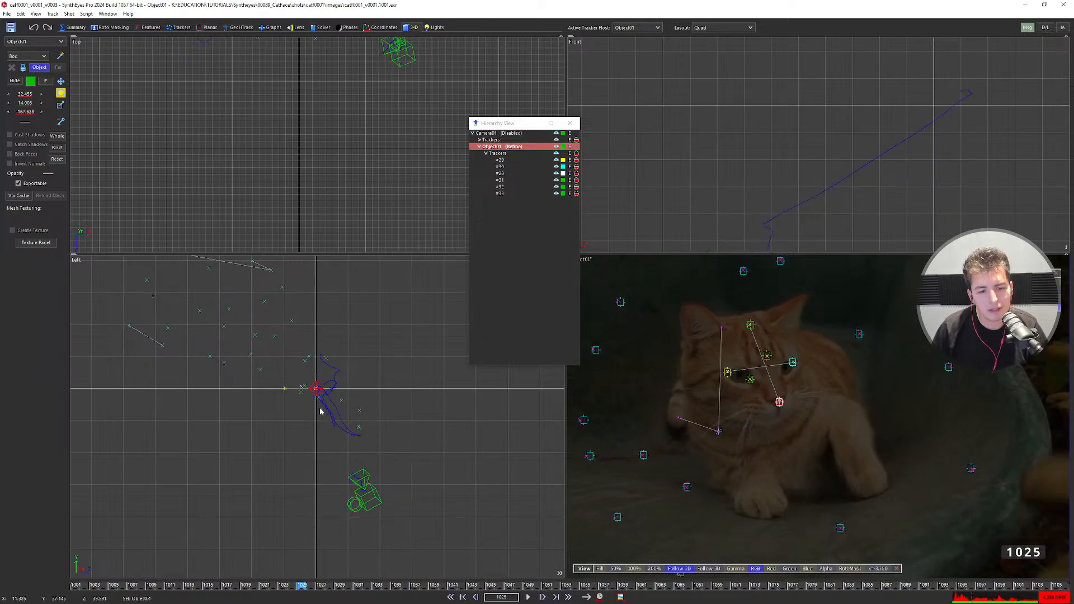
key(Right)
key(Right)
key(Right)
key(Right)
key(Right)
key(Right)
key(Right)
key(Right)
key(Right)
key(Right)
key(Right)
key(Right)
key(Right)
key(Right)
key(Right)
key(Right)
key(Right)
key(Right)
key(Right)
scroll(319, 406, up, 3)
scroll(310, 383, down, 5)
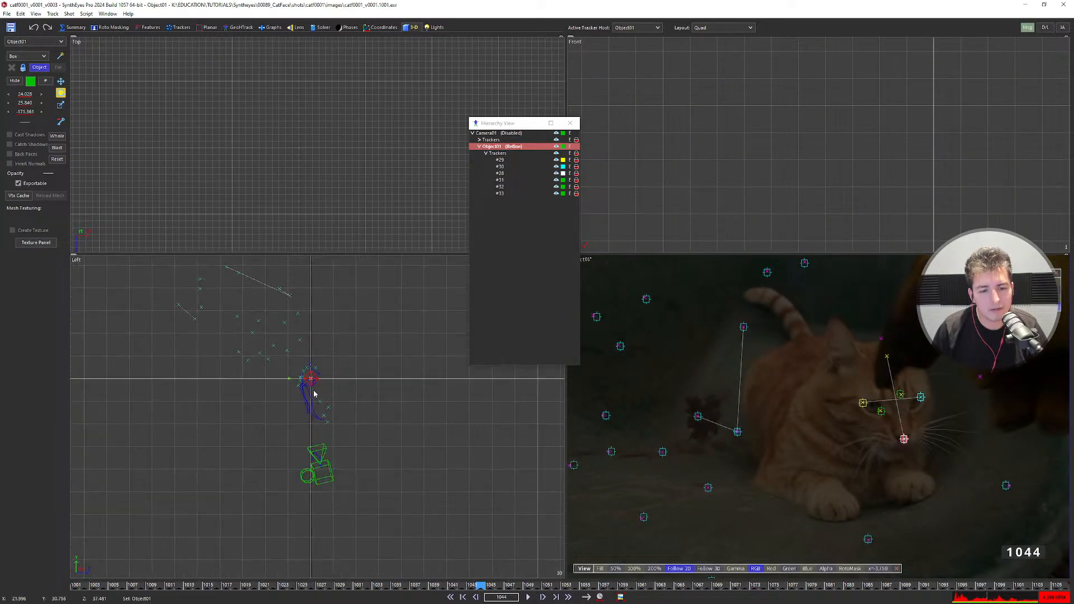
key(Left)
key(Left)
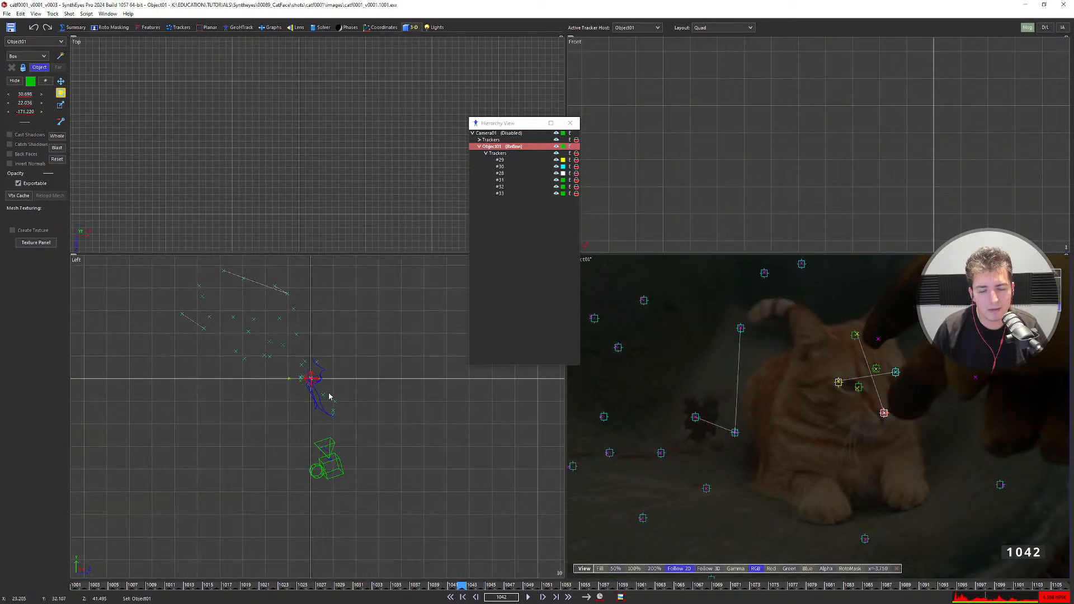
scroll(314, 386, up, 3)
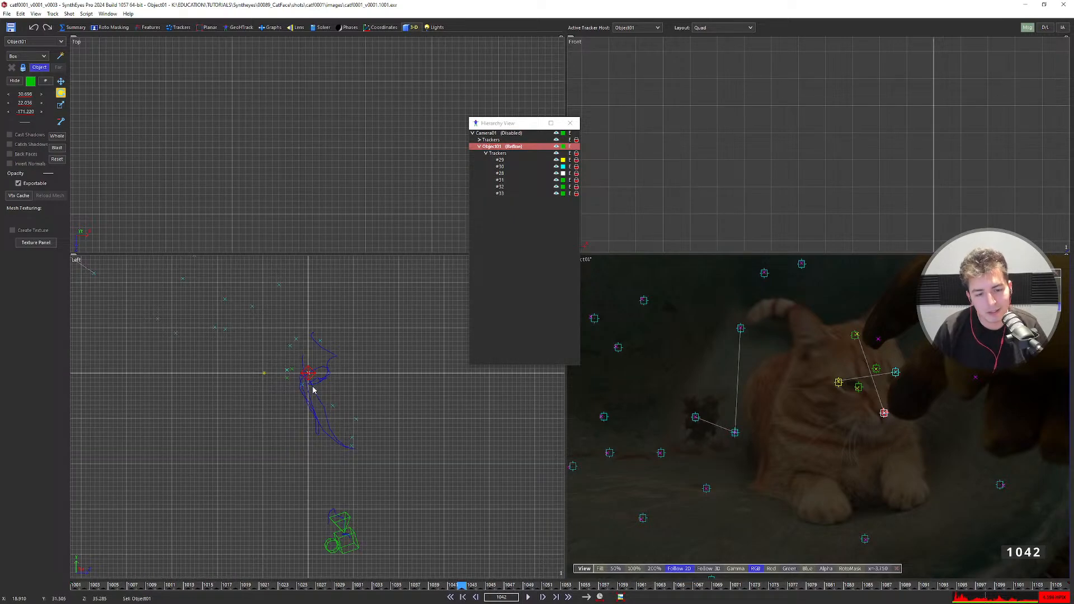
scroll(313, 390, down, 3)
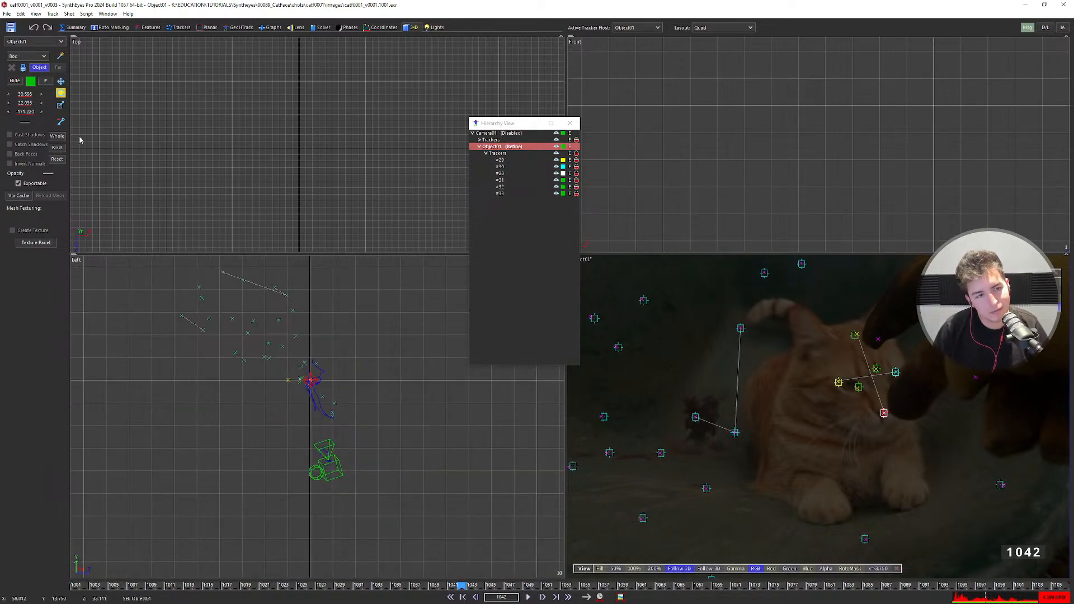
Switch the viewports back to world coordinates and step to frame 1046.
click(39, 67)
scroll(314, 372, up, 4)
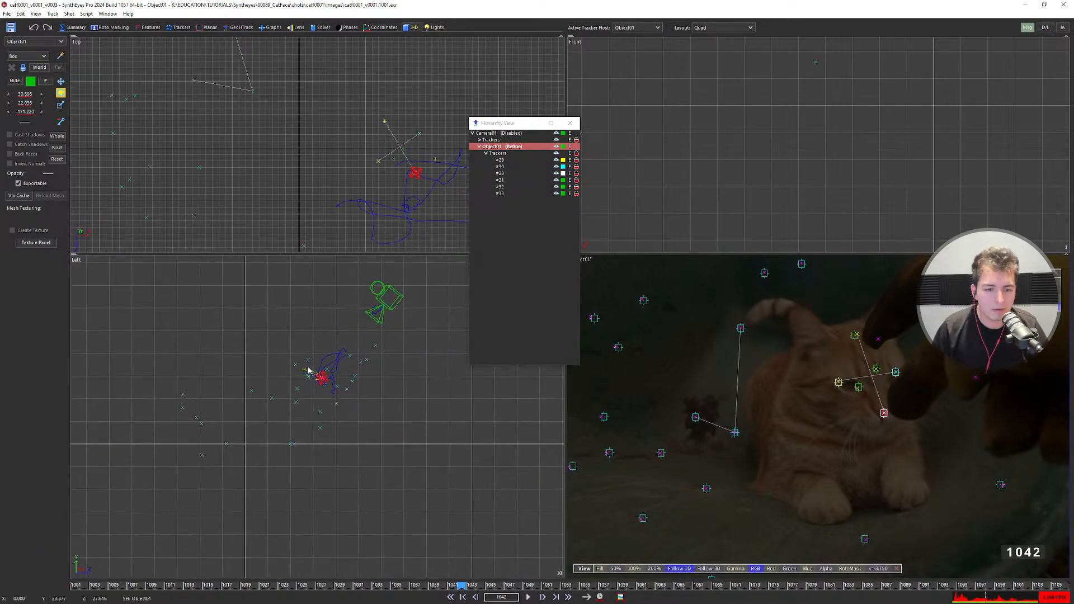
key(Right)
key(Right)
key(Right)
key(Right)
key(Right)
key(Left)
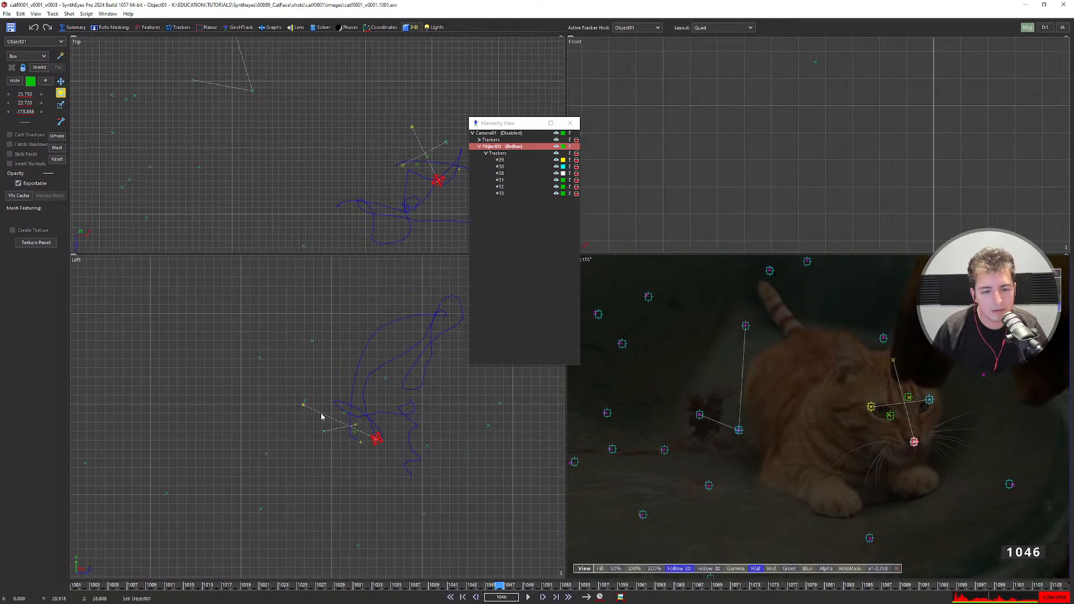
Compare the cat-head trackers #29, #30 and #31, ending with tracker #30 selected.
click(355, 425)
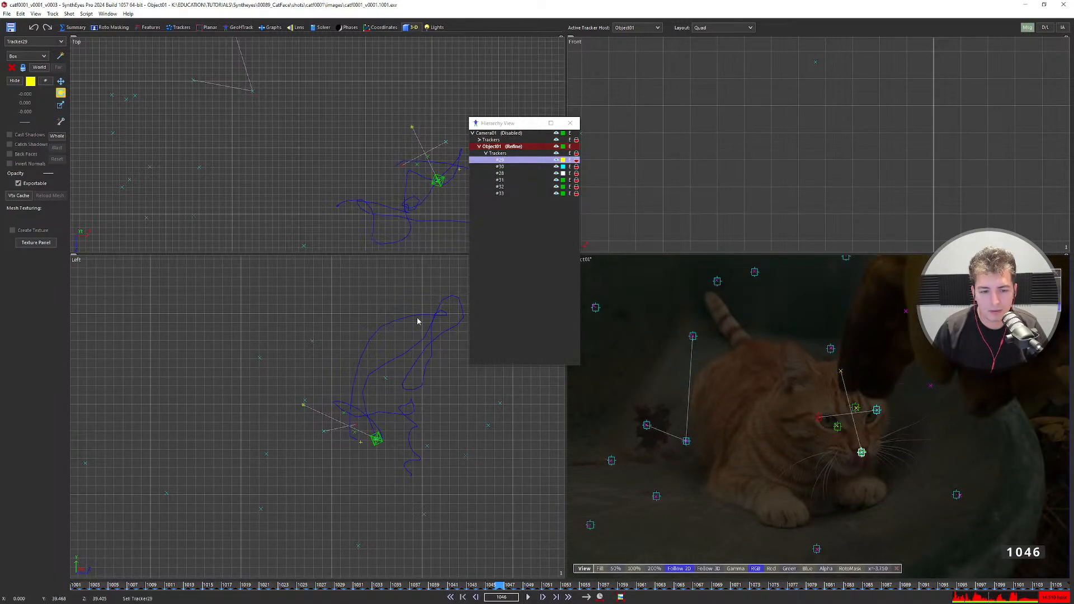
scroll(290, 151, down, 5)
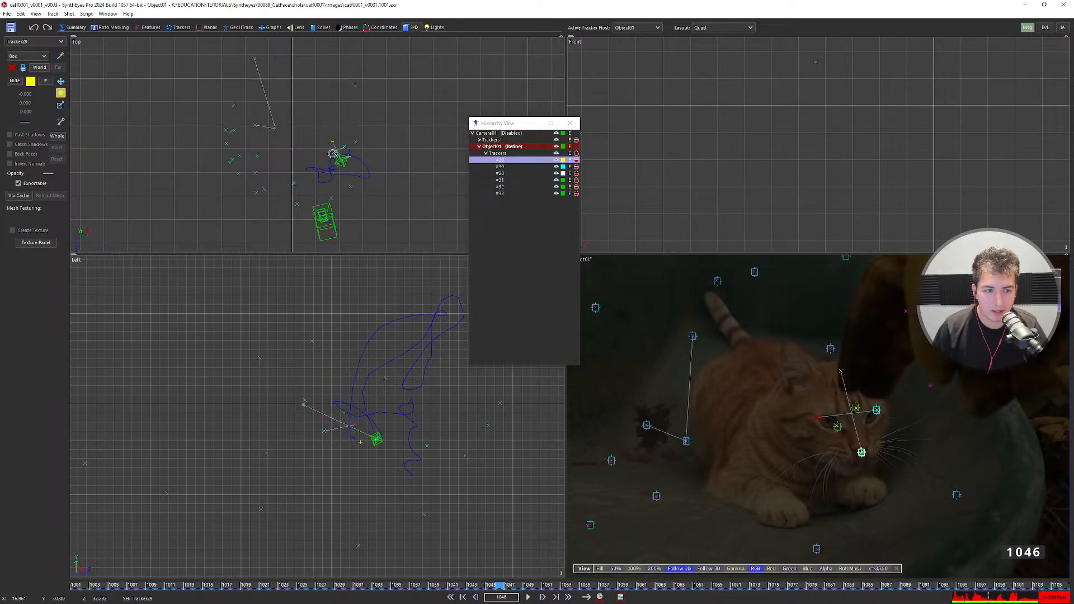
click(181, 29)
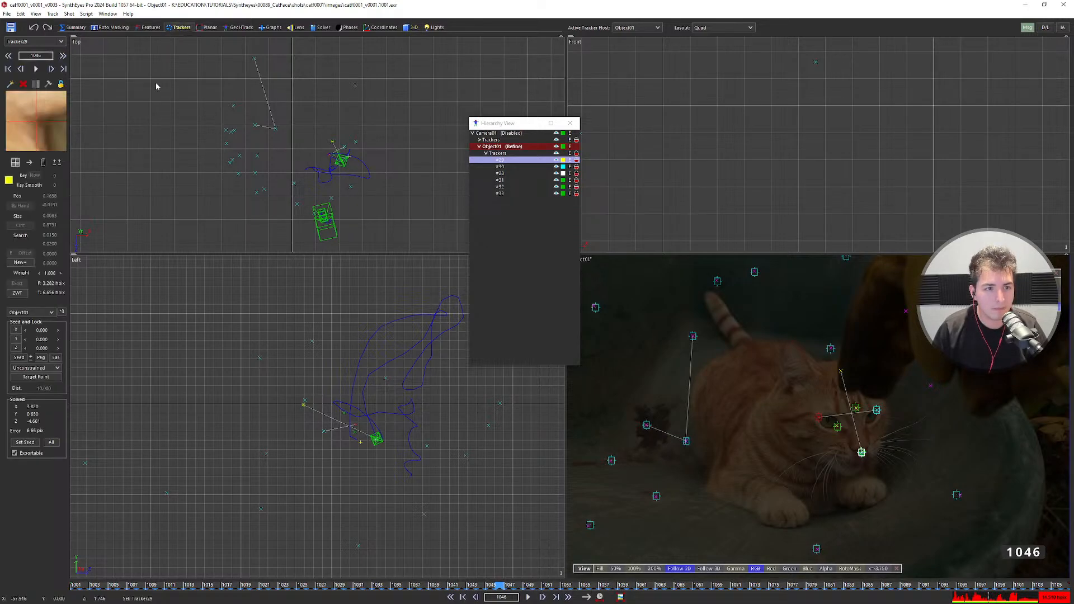
click(876, 411)
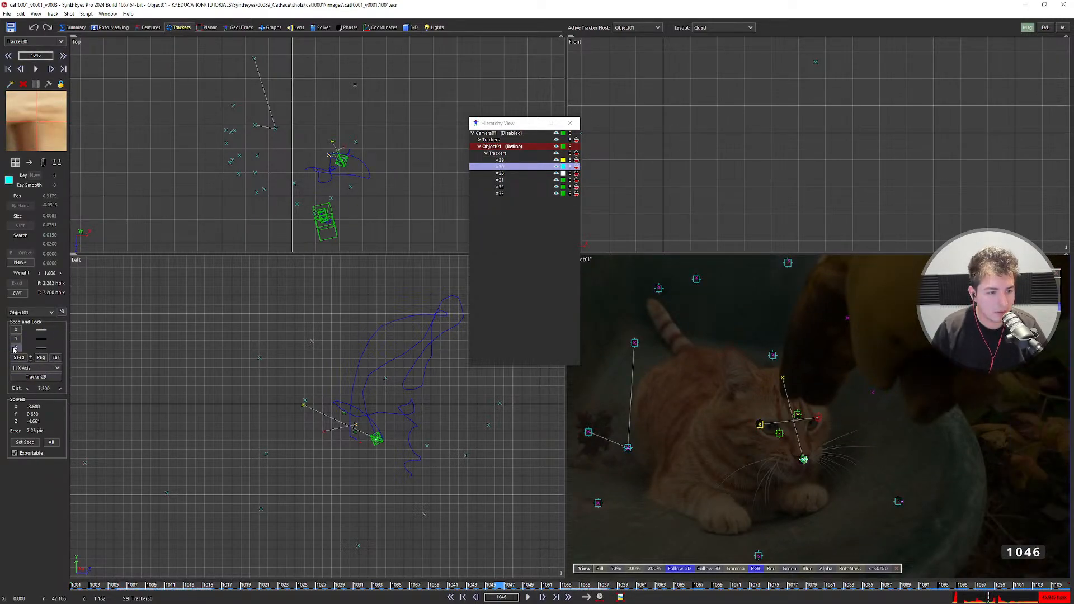
click(761, 423)
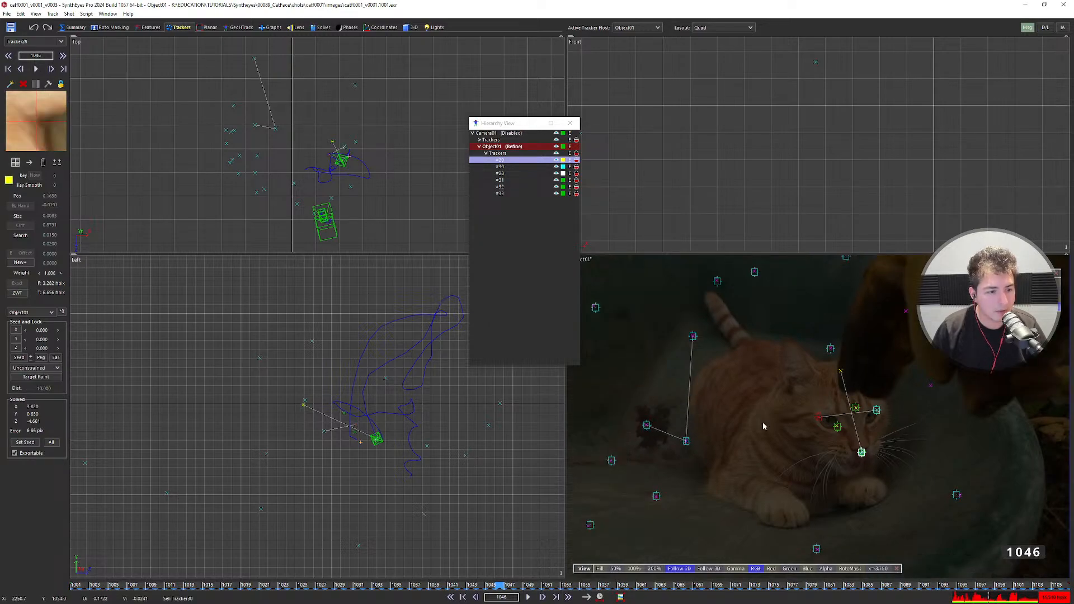
click(876, 409)
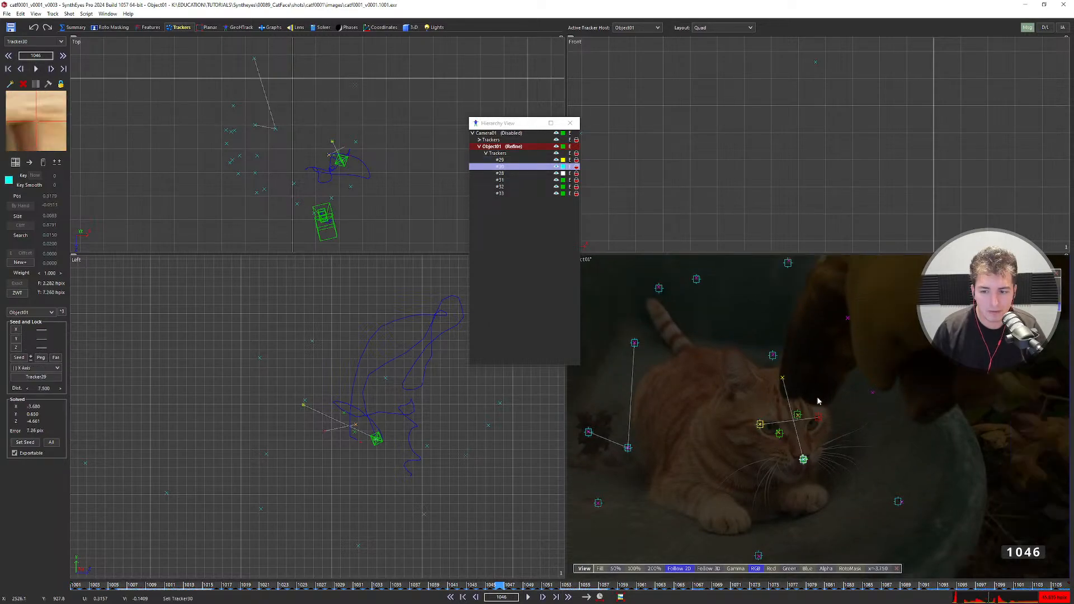
click(782, 380)
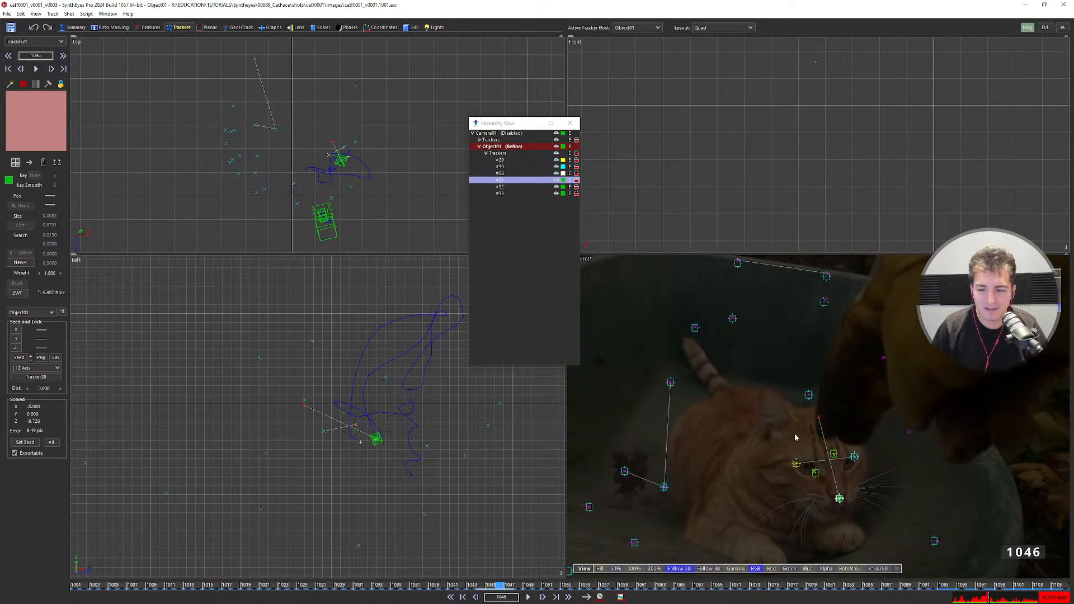
click(854, 457)
scroll(342, 176, up, 5)
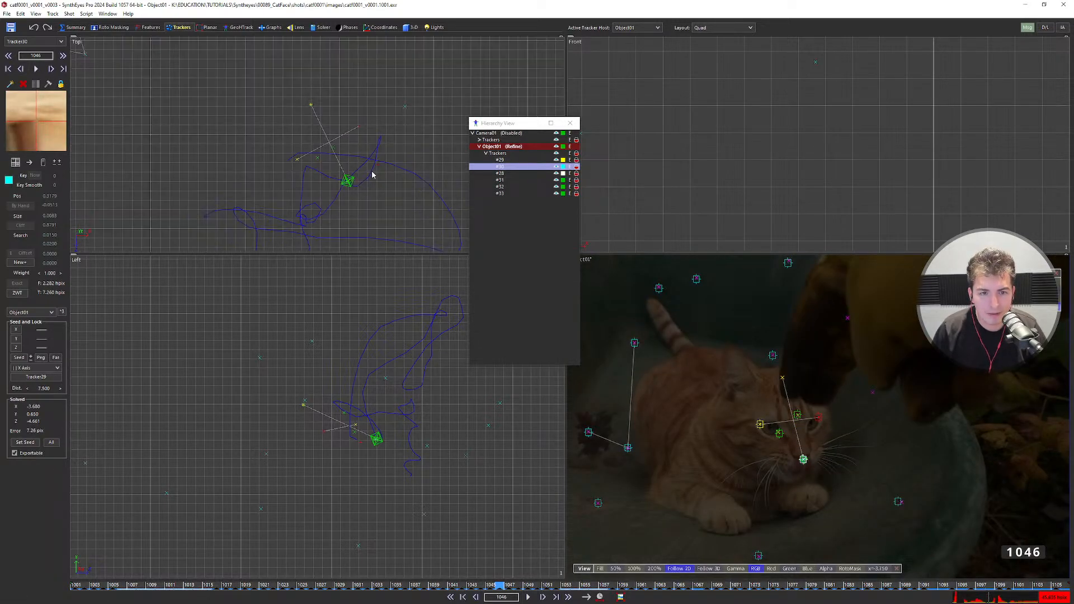
scroll(371, 175, up, 2)
scroll(367, 174, down, 3)
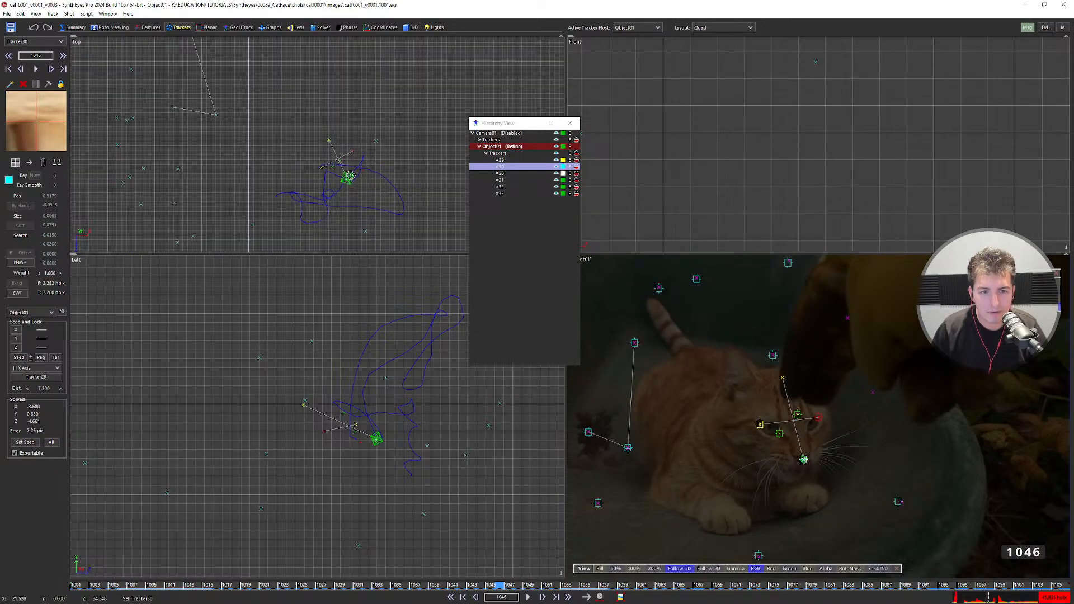
scroll(349, 176, down, 3)
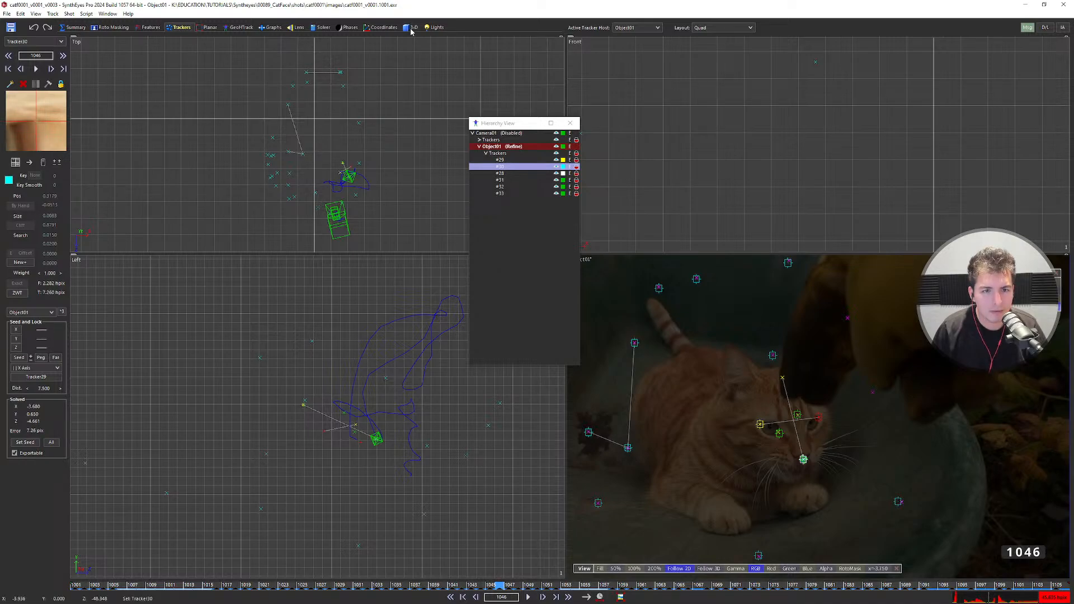
In the 3D room, show object coordinates and centre the Top view on the object path.
click(411, 28)
click(40, 68)
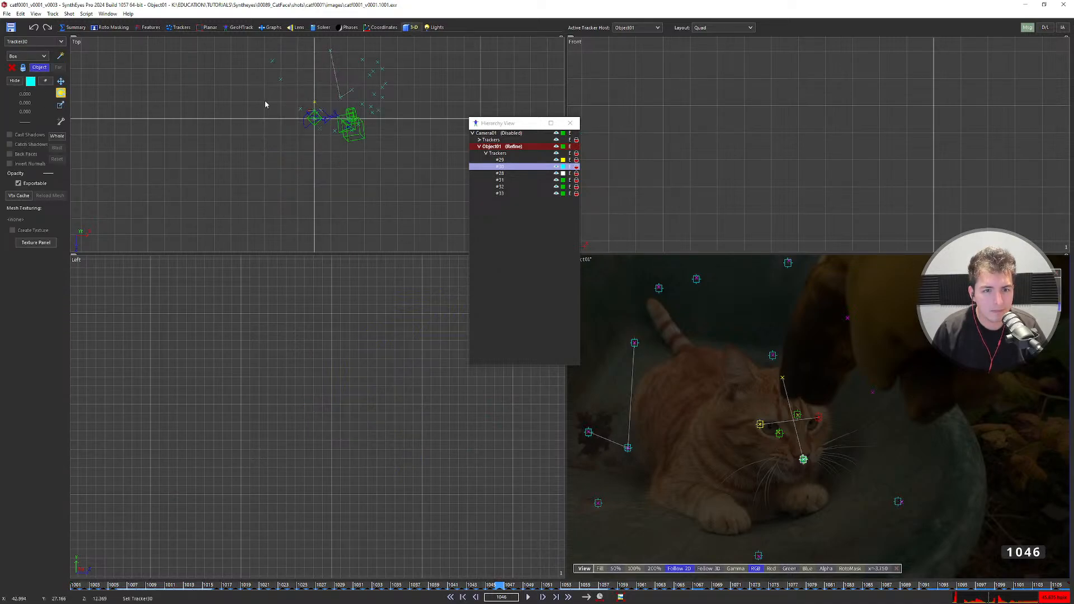
scroll(317, 110, up, 5)
click(323, 99)
scroll(323, 99, up, 3)
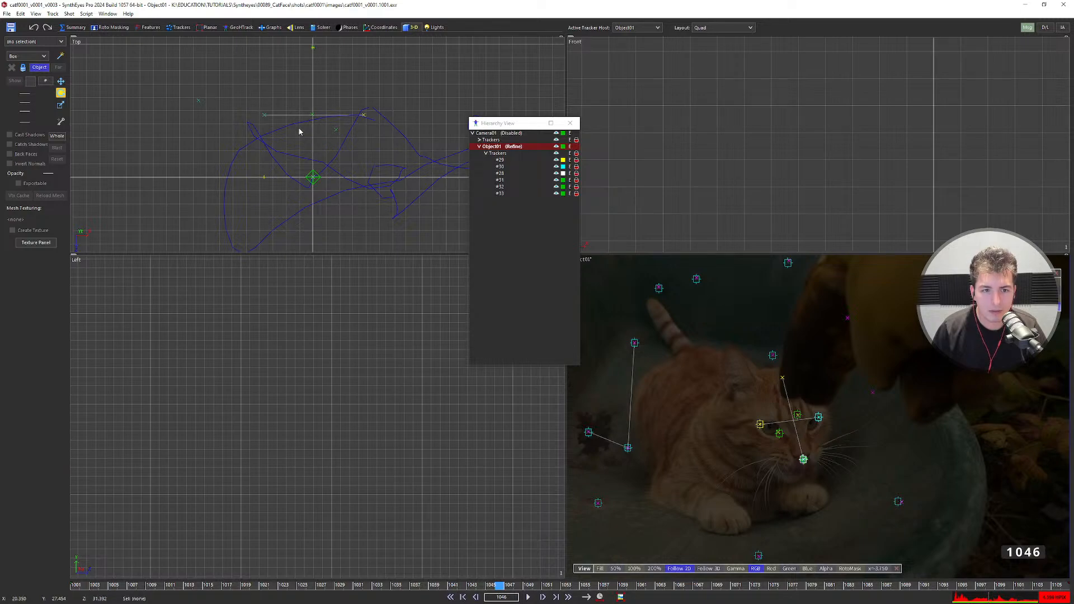
scroll(300, 141, down, 2)
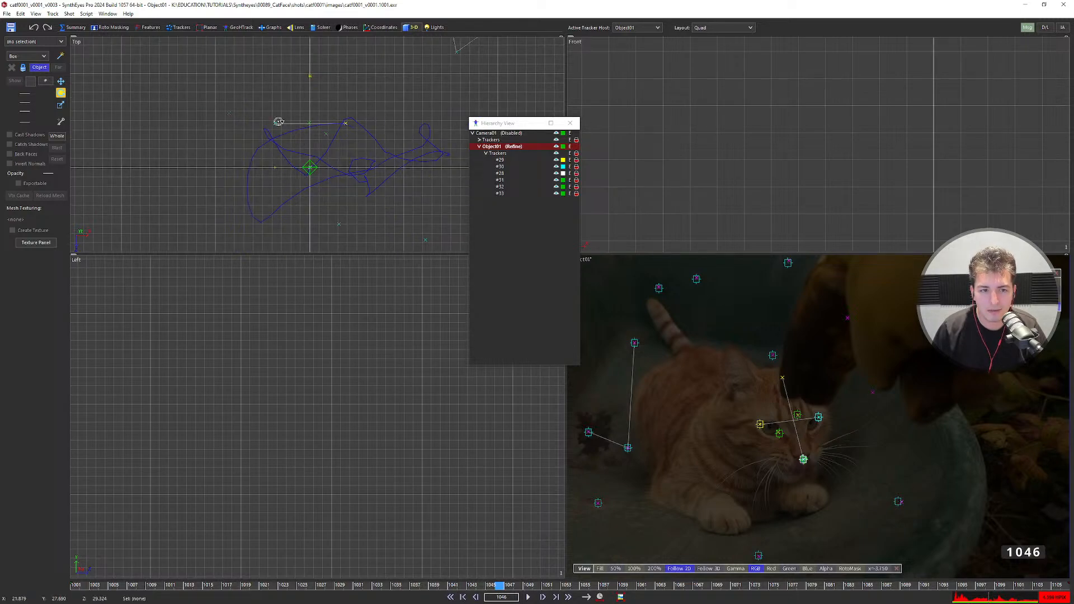
Reselect tracker #30 in the Top view.
click(278, 121)
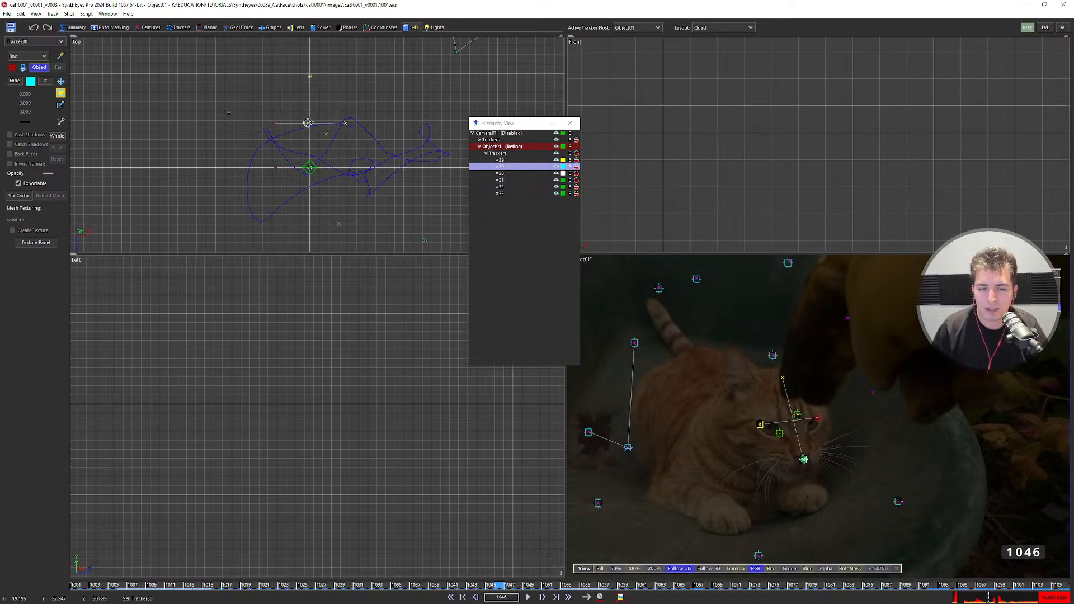
click(284, 140)
click(275, 123)
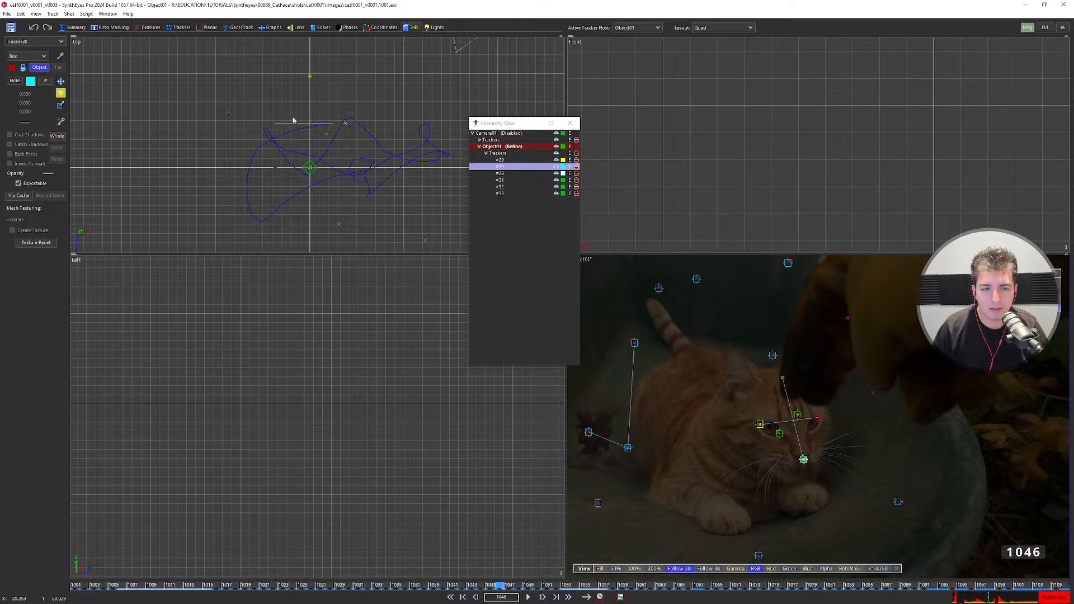
scroll(328, 220, down, 5)
scroll(688, 163, down, 5)
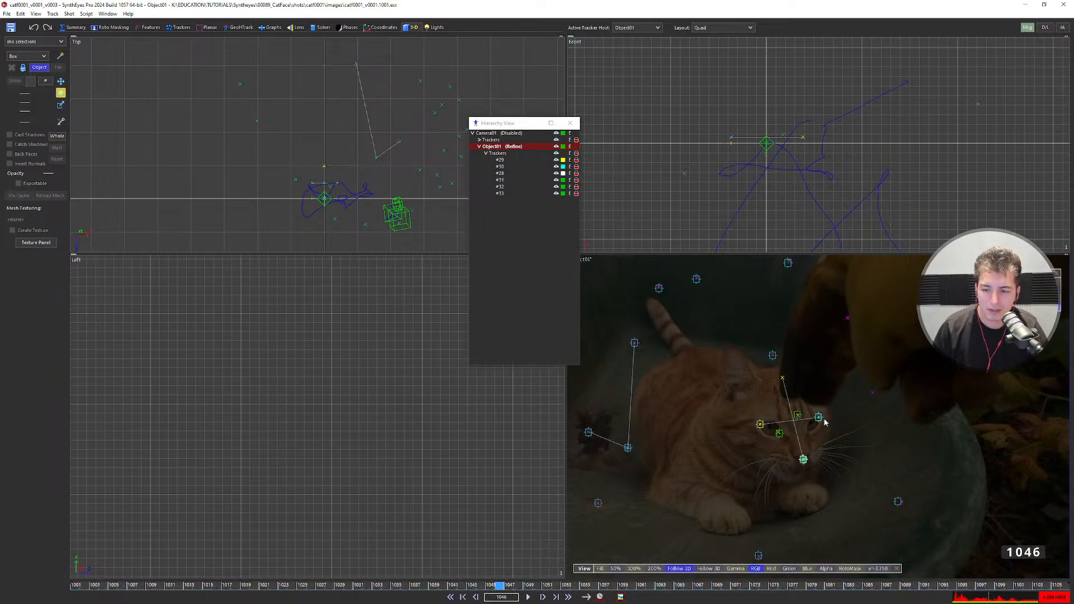
Select tracker #30 and lock it to X+ in the Trackers room's Seed and Lock.
scroll(820, 426, up, 3)
click(701, 431)
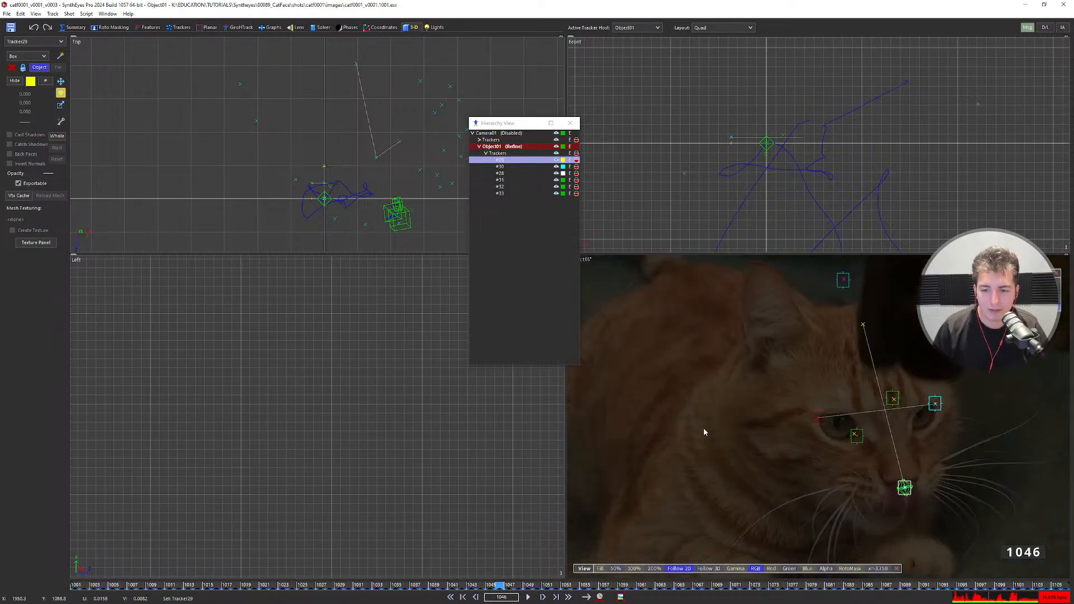
click(930, 404)
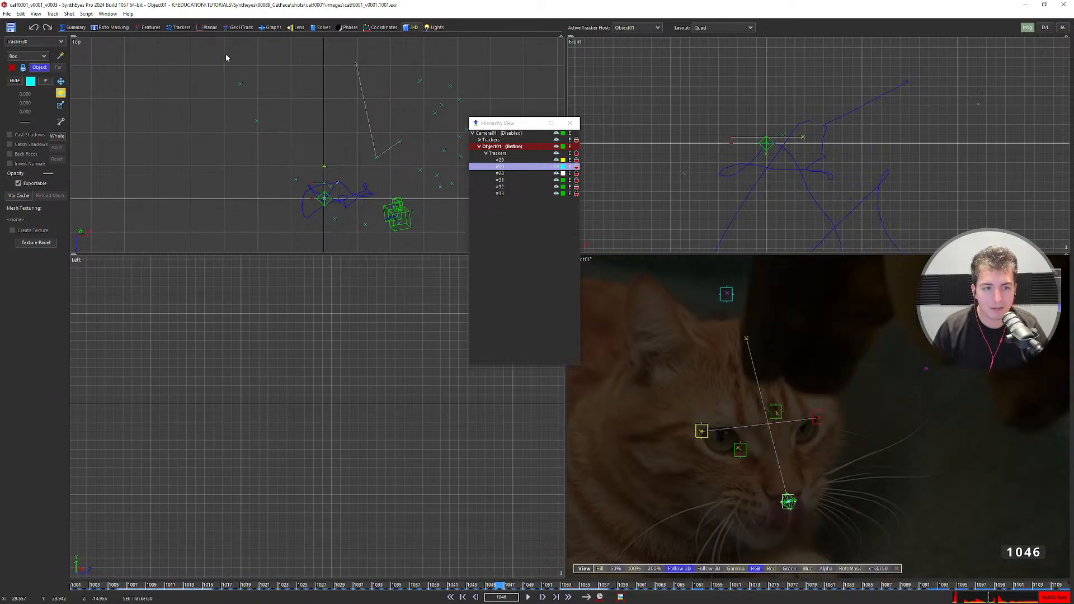
click(173, 28)
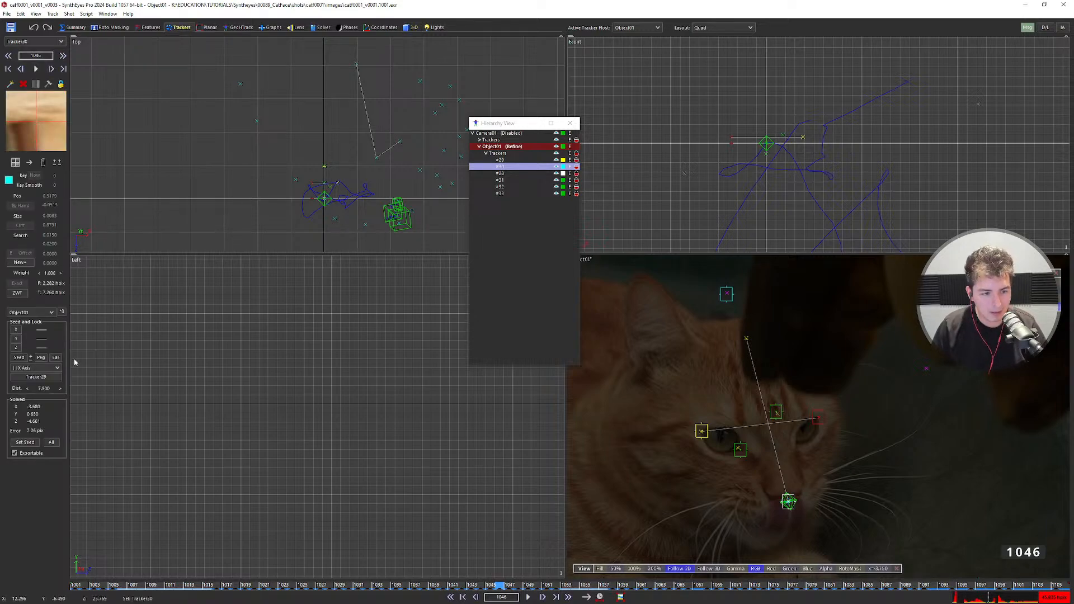
scroll(330, 199, up, 3)
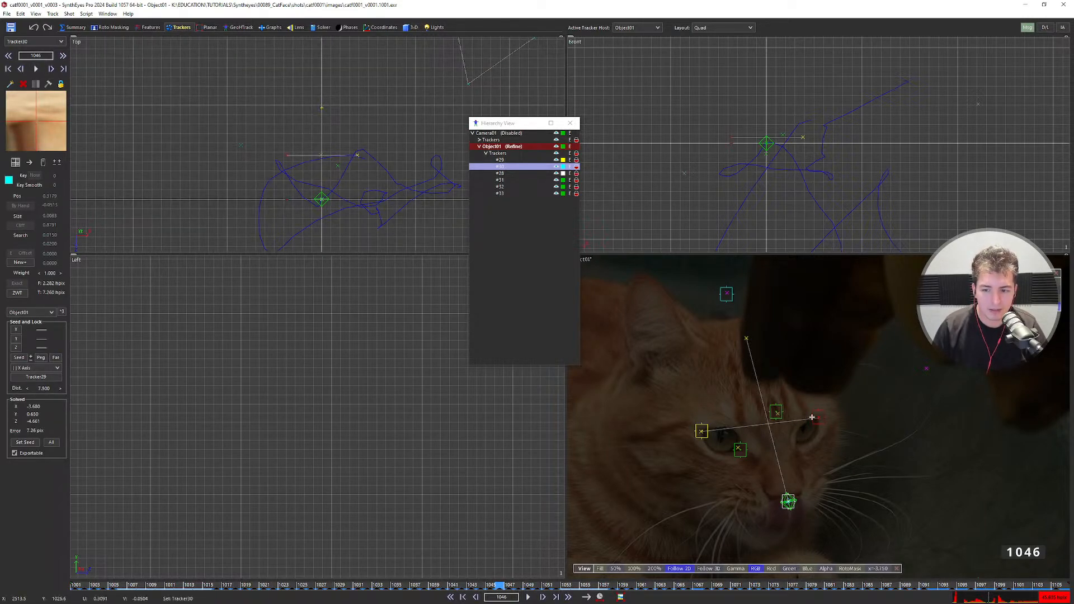
scroll(299, 163, down, 3)
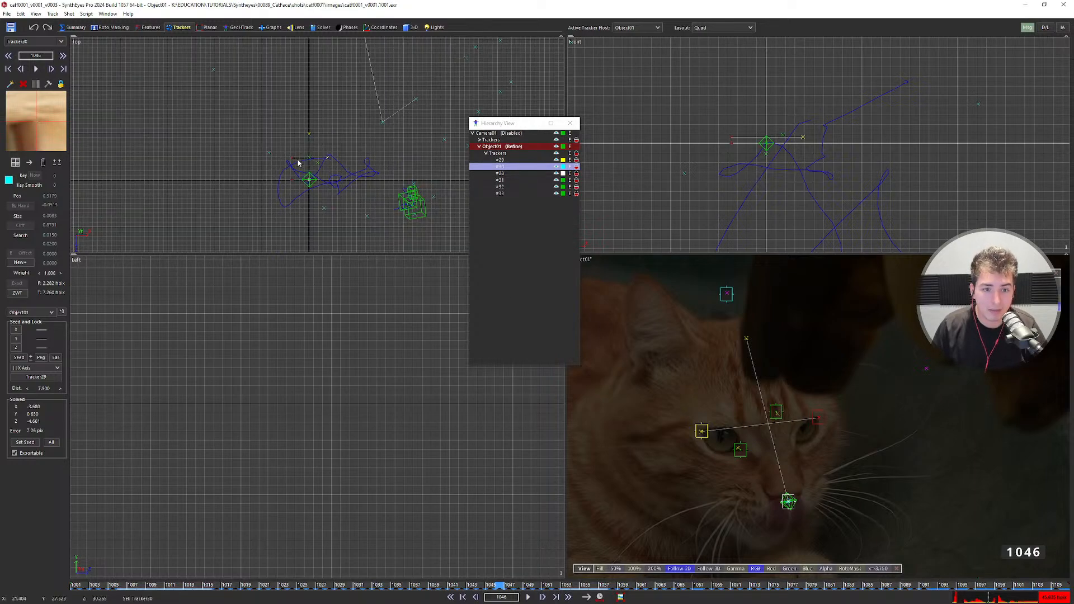
scroll(297, 162, up, 3)
middle_drag(297, 162, 296, 144)
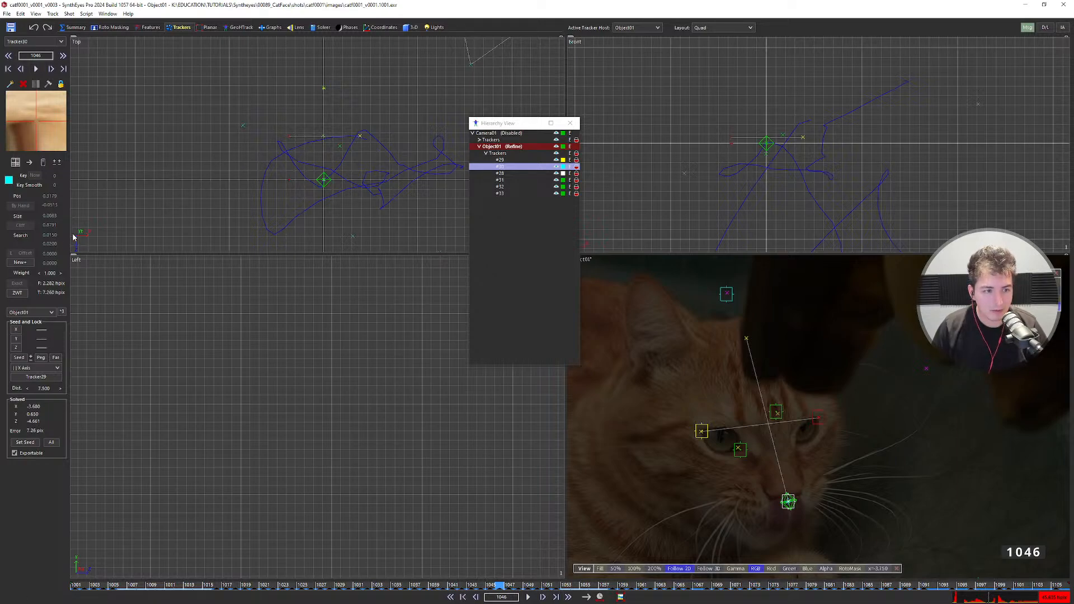
click(17, 330)
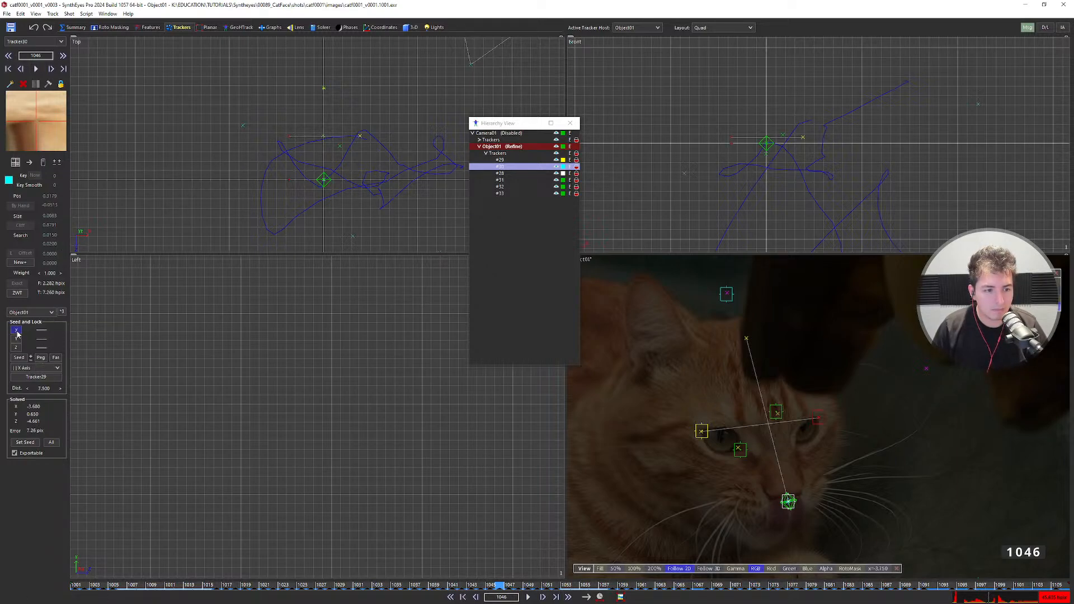
Re-run the object solve and settle on the flipped solution orientation.
key(shift+g)
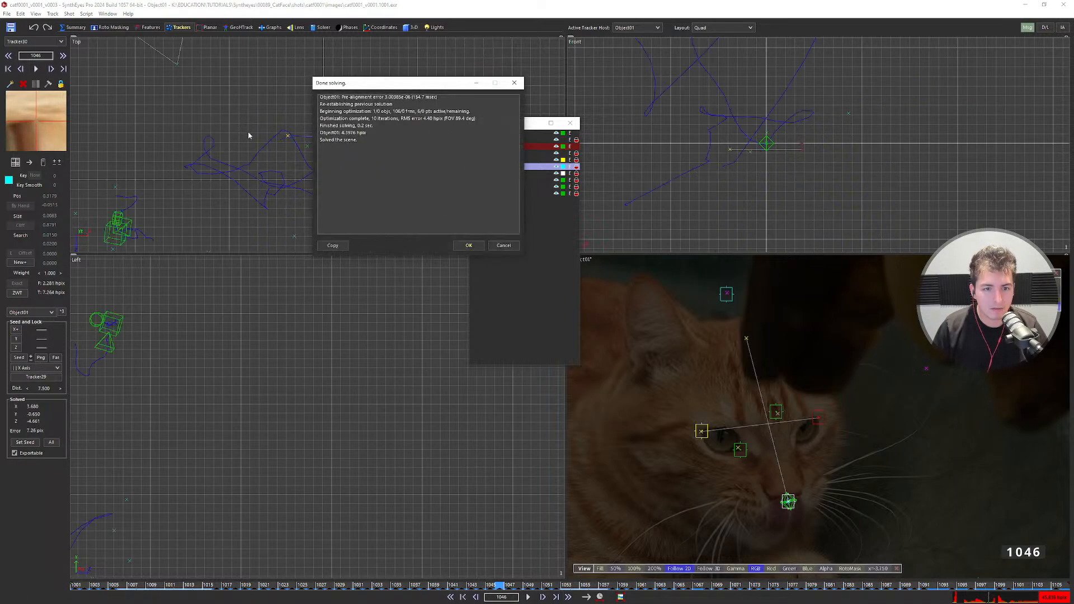
click(457, 247)
key(ctrl+z)
scroll(339, 181, down, 5)
key(ctrl+y)
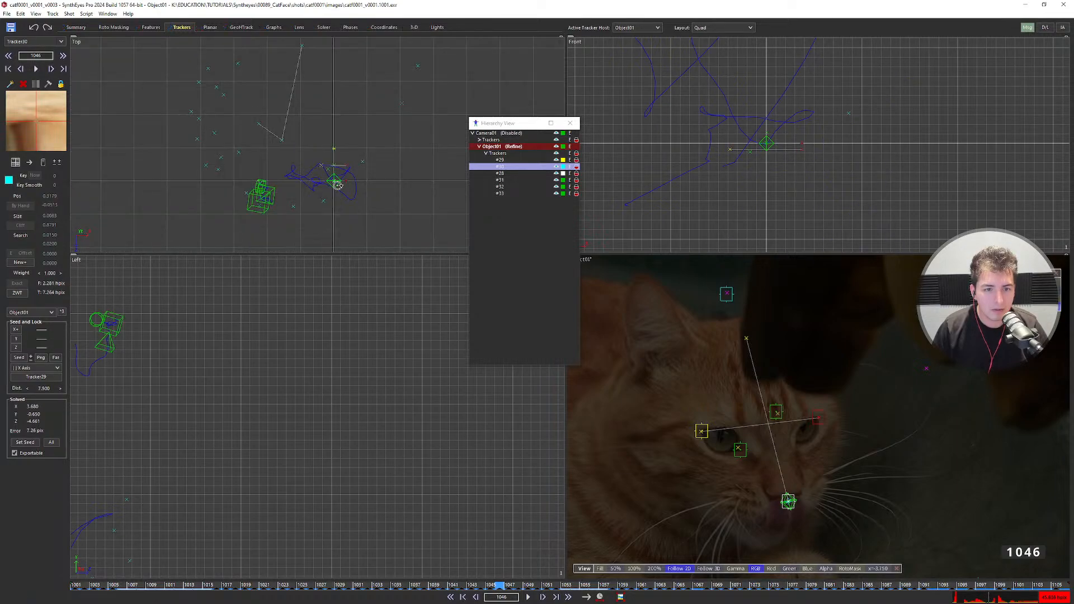
key(ctrl+z)
key(ctrl+y)
key(ctrl+z)
key(ctrl+y)
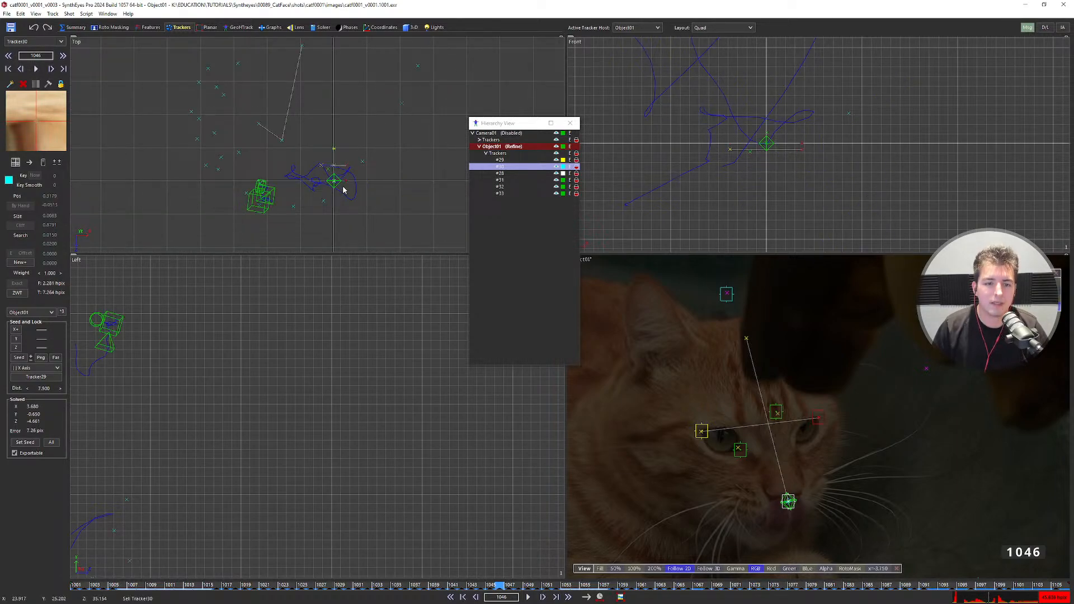
scroll(340, 374, down, 4)
middle_drag(273, 420, 377, 312)
scroll(322, 387, down, 4)
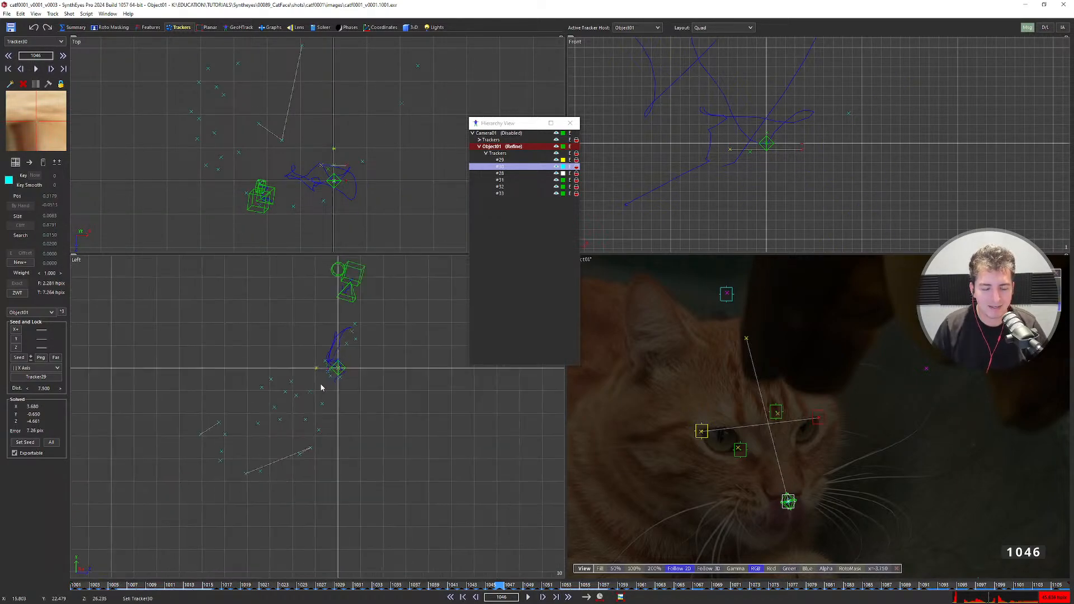
Review the solve frame by frame in world coordinates, then return the views to object coordinates.
key(d)
key(d)
key(d)
key(d)
key(d)
key(d)
key(d)
key(d)
key(d)
key(d)
key(d)
key(d)
key(d)
key(d)
key(d)
key(s)
key(s)
key(s)
key(s)
key(s)
key(s)
key(s)
key(s)
key(s)
key(s)
key(s)
key(s)
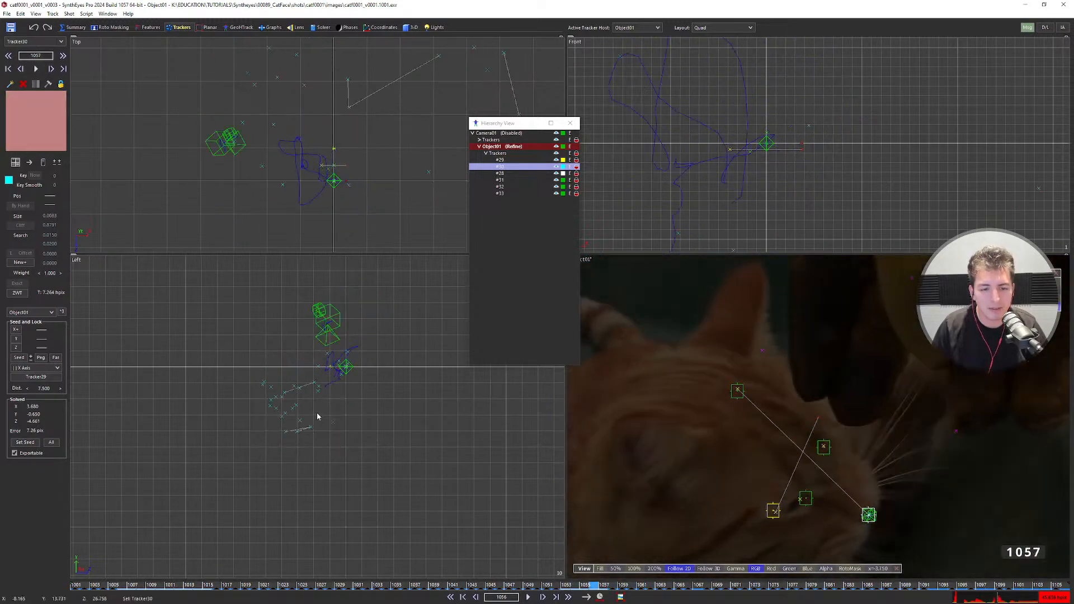
key(s)
key(s)
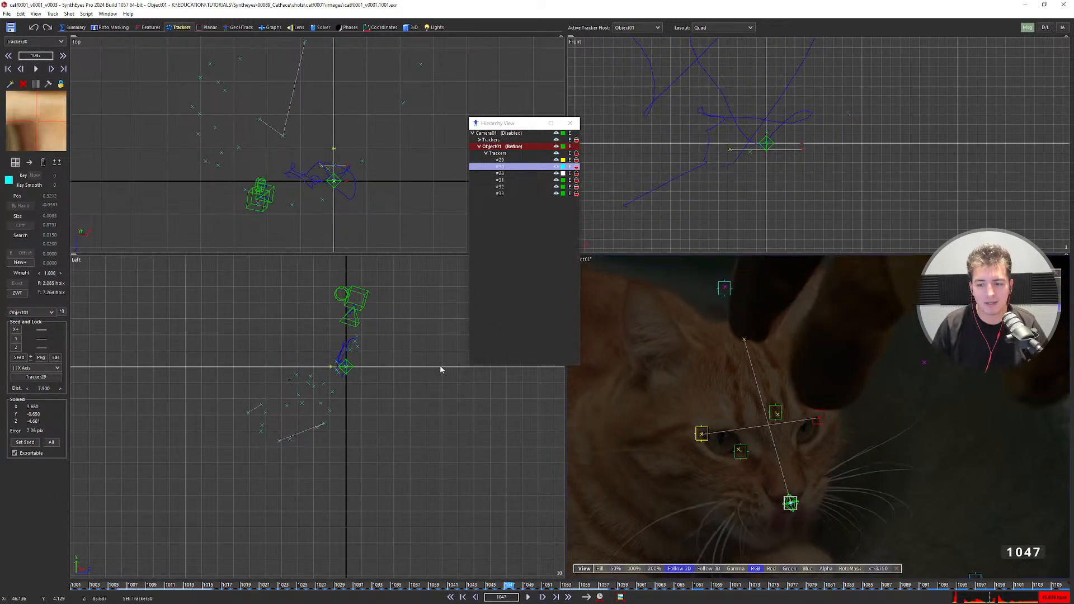
scroll(341, 176, up, 3)
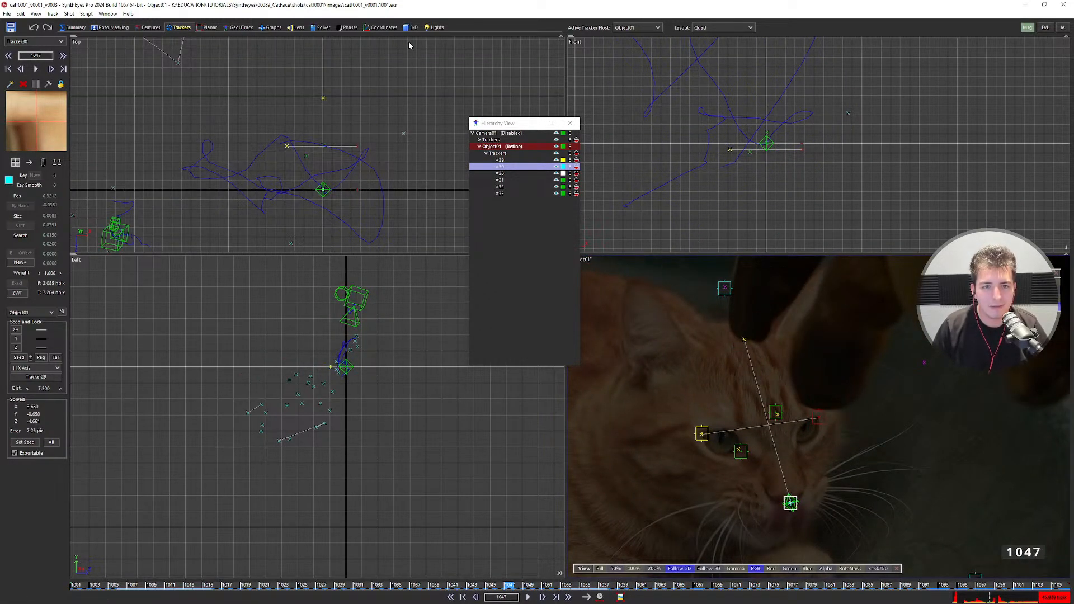
click(411, 27)
click(39, 67)
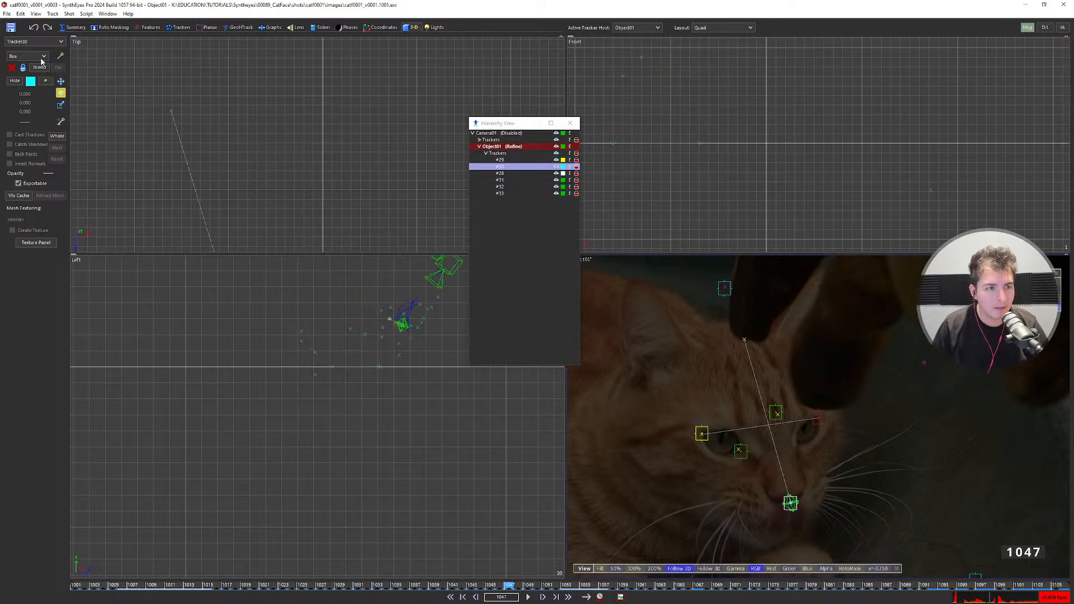
key(d)
key(d)
key(d)
key(d)
key(d)
key(d)
key(d)
key(d)
key(d)
key(d)
key(d)
key(d)
key(d)
key(d)
middle_drag(396, 338, 367, 413)
scroll(356, 374, up, 3)
key(d)
key(d)
key(d)
key(d)
key(d)
key(d)
key(d)
key(d)
key(d)
key(d)
key(d)
key(d)
key(d)
key(d)
key(d)
key(d)
key(s)
key(s)
key(s)
key(s)
key(s)
key(s)
key(s)
key(s)
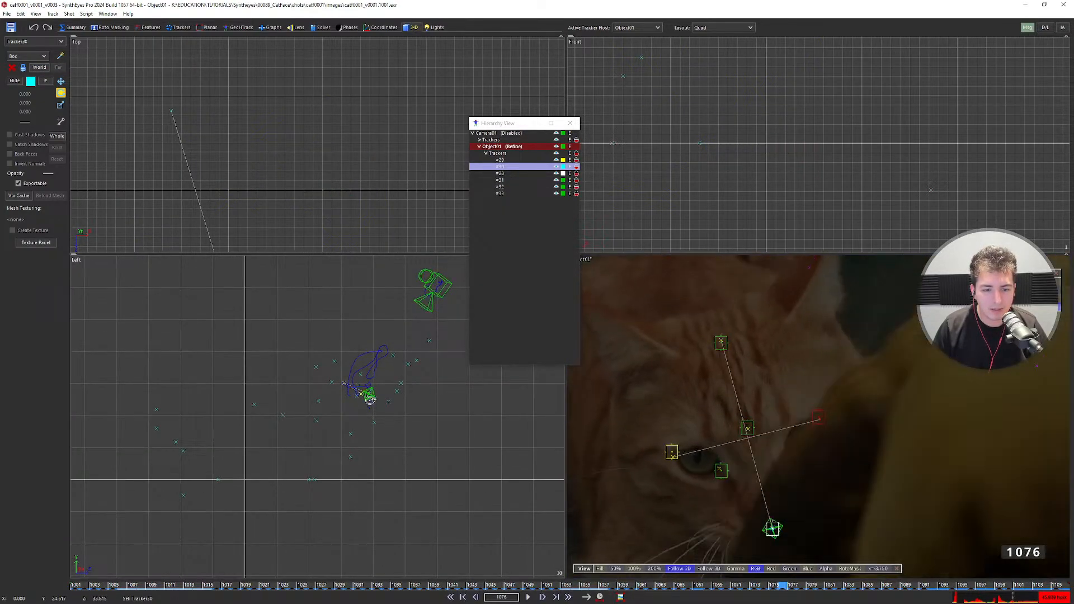
click(39, 67)
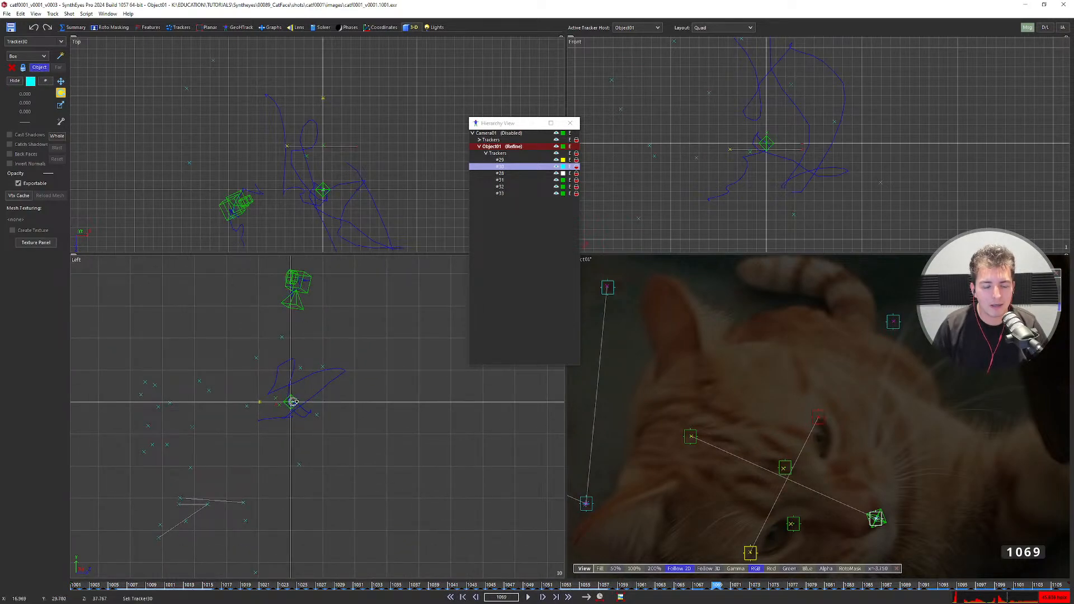
Step the timeline forward and back until it rests on frame 1055.
key(Right)
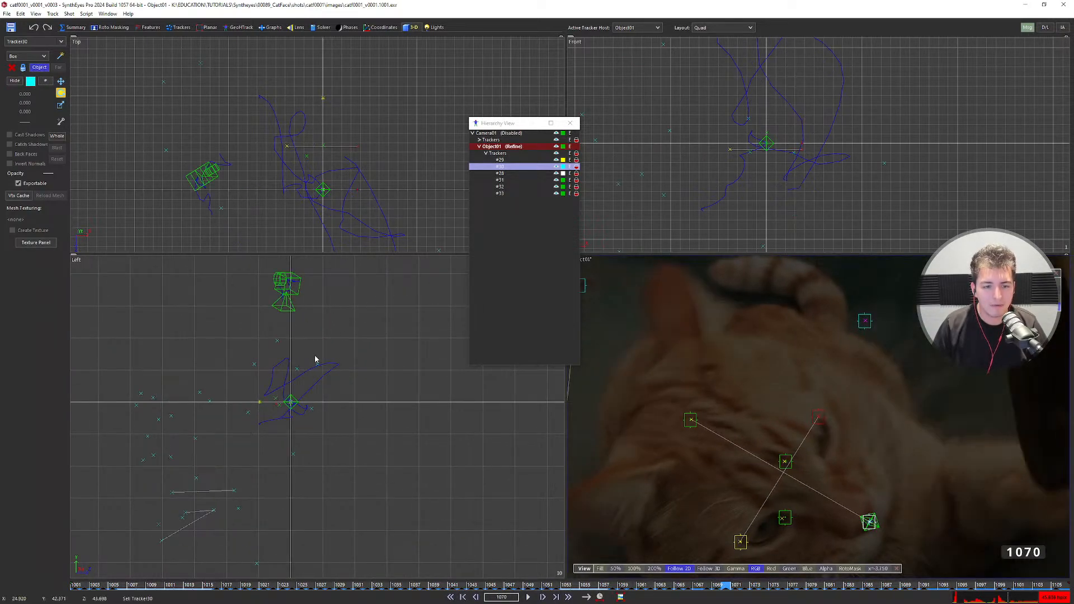
key(Right)
key(Right)
key(Right)
key(Right)
key(Right)
key(Right)
key(Right)
key(Right)
key(Right)
key(Right)
key(Right)
key(Right)
key(Right)
key(Right)
key(Right)
key(Right)
key(Right)
key(Right)
key(Right)
key(Right)
scroll(286, 402, up, 4)
key(Left)
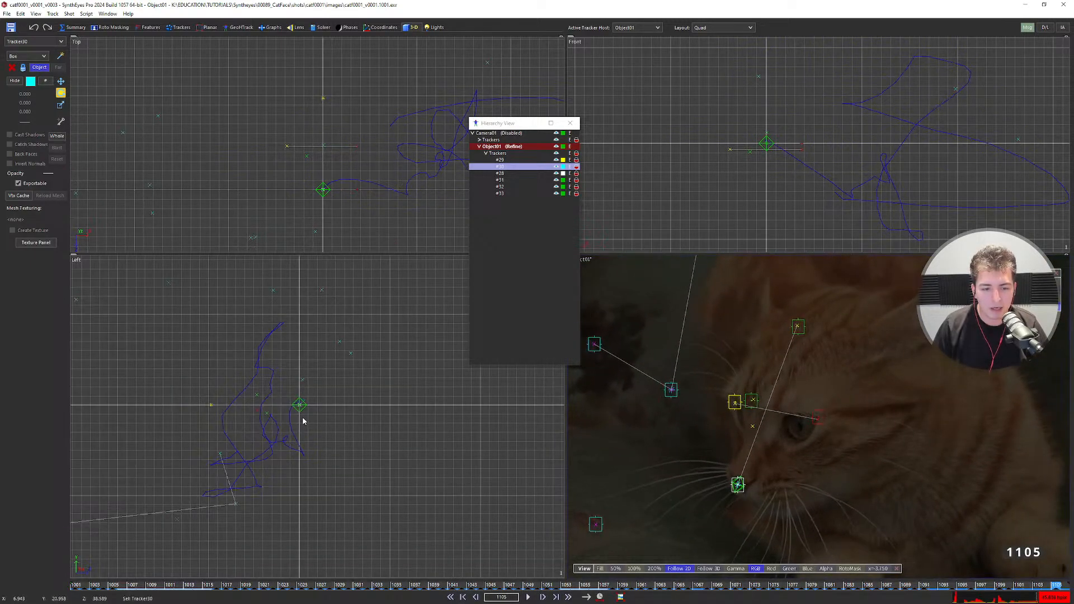
key(Left)
key(Left)
key(Left)
key(Left)
key(Left)
key(Left)
key(Left)
key(Left)
key(Left)
key(Left)
key(Left)
key(Left)
key(Left)
key(Left)
key(Left)
key(Left)
key(Left)
key(Left)
key(Left)
key(Left)
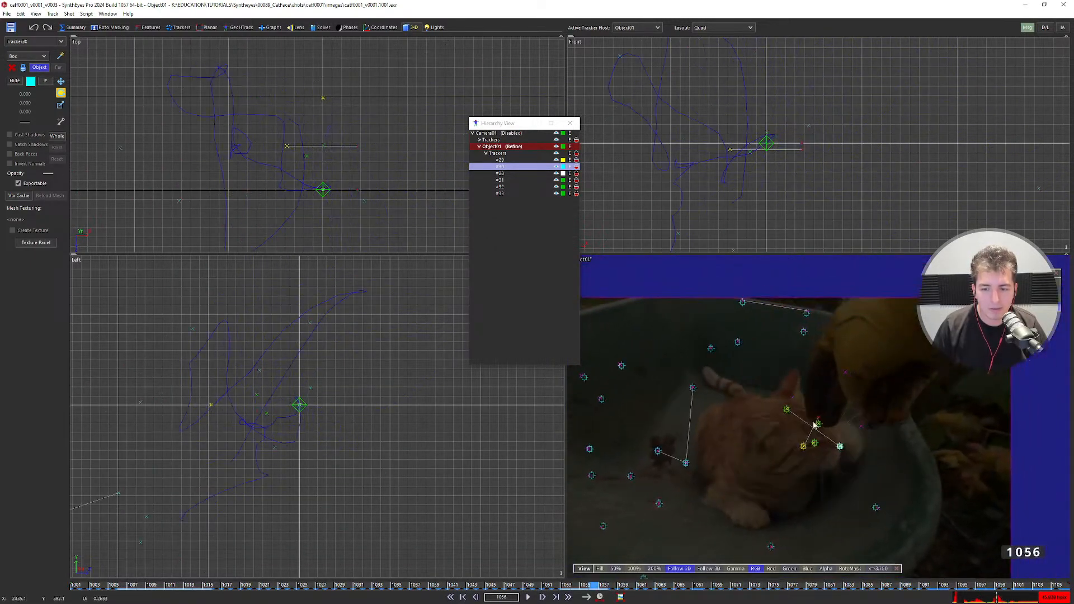
key(Left)
key(Left)
key(Left)
key(Right)
key(Right)
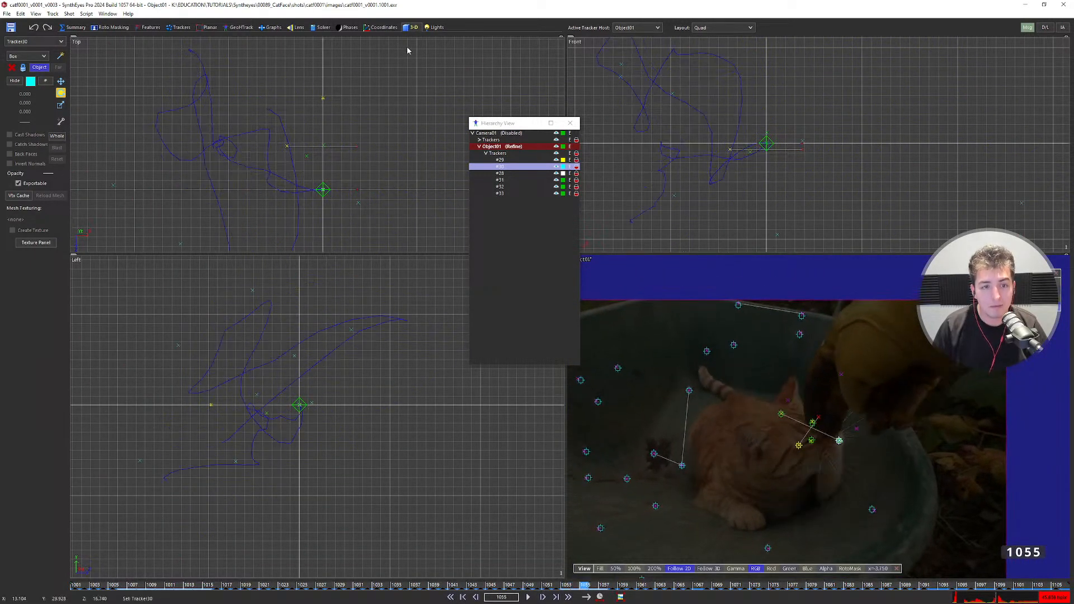
Draw Box01 over the cat-head points in the Top view and give it height.
click(60, 56)
middle_drag(323, 177, 311, 175)
mouse_move(270, 202)
mouse_down()
mouse_move(280, 208)
mouse_move(349, 74)
mouse_move(348, 159)
mouse_up()
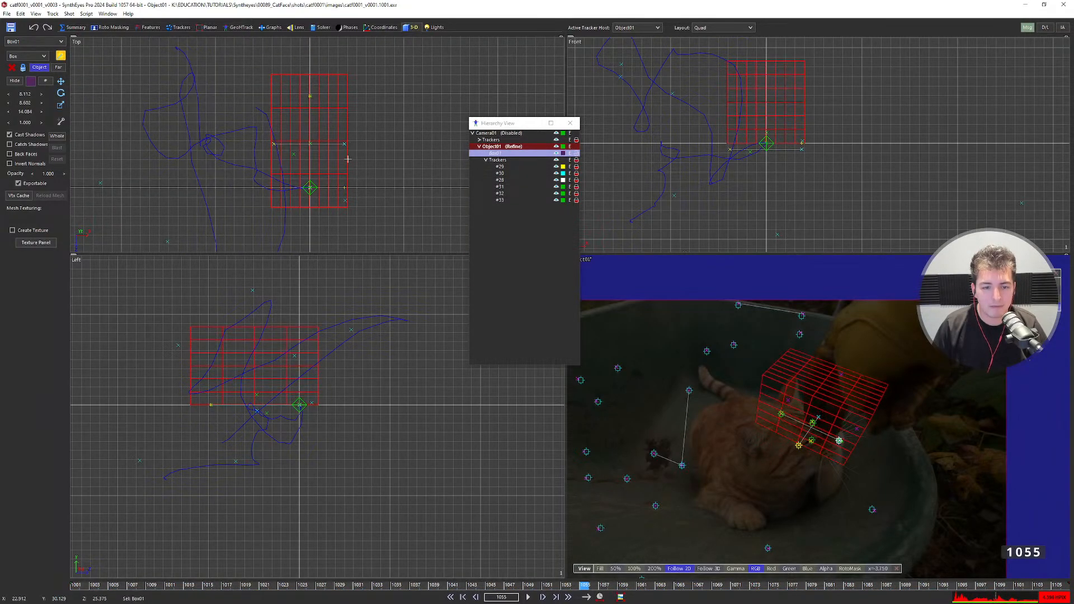
drag(284, 327, 268, 405)
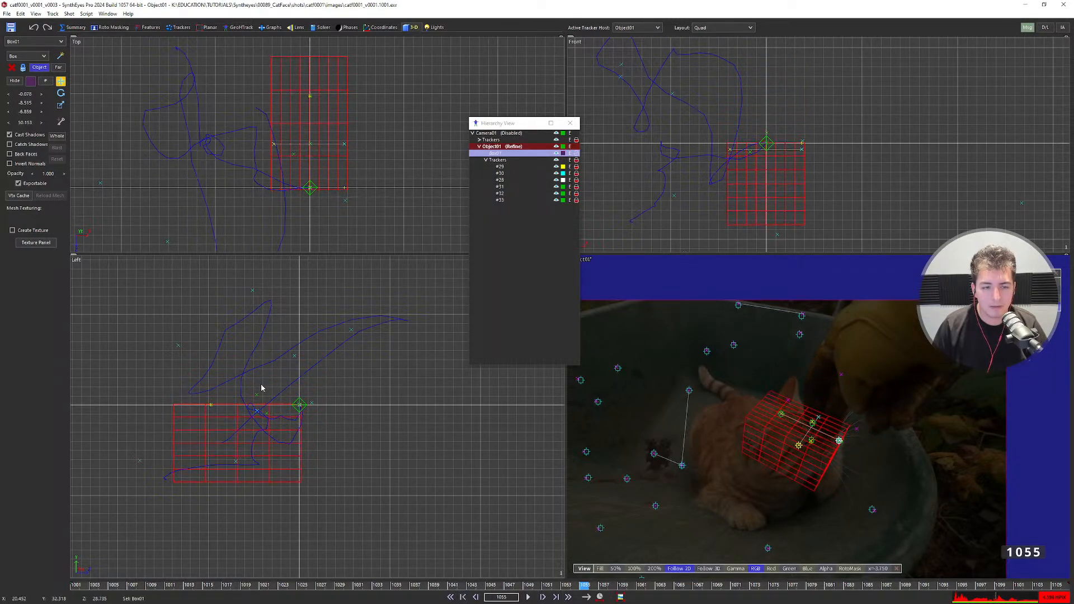
Set Box01's segment counts to 1 per side and reselect the box.
click(48, 82)
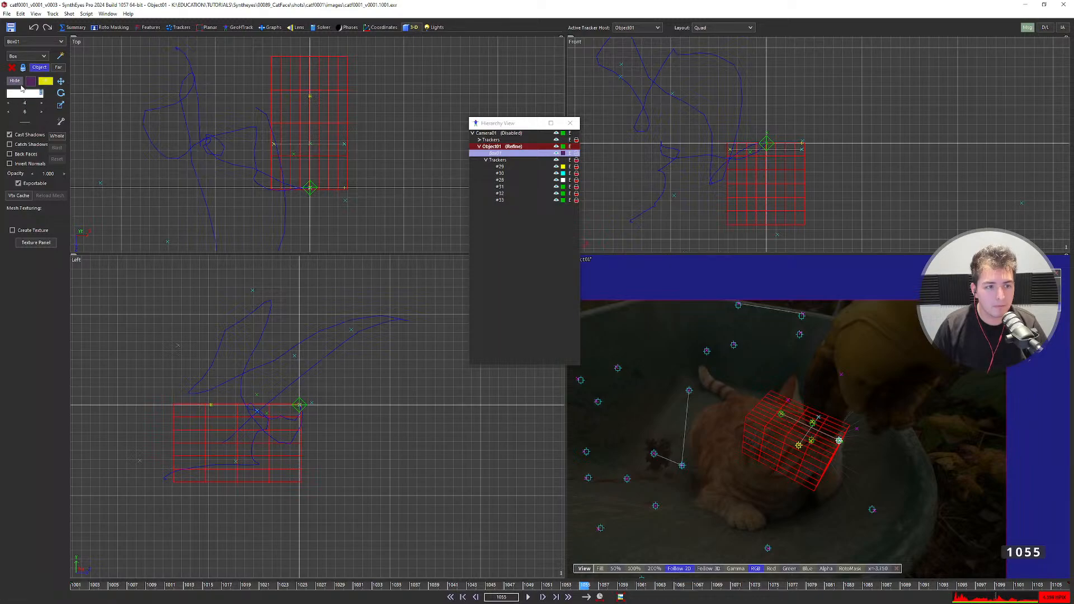
text(1)
key(Tab)
text(1)
key(Tab)
text(1)
key(Return)
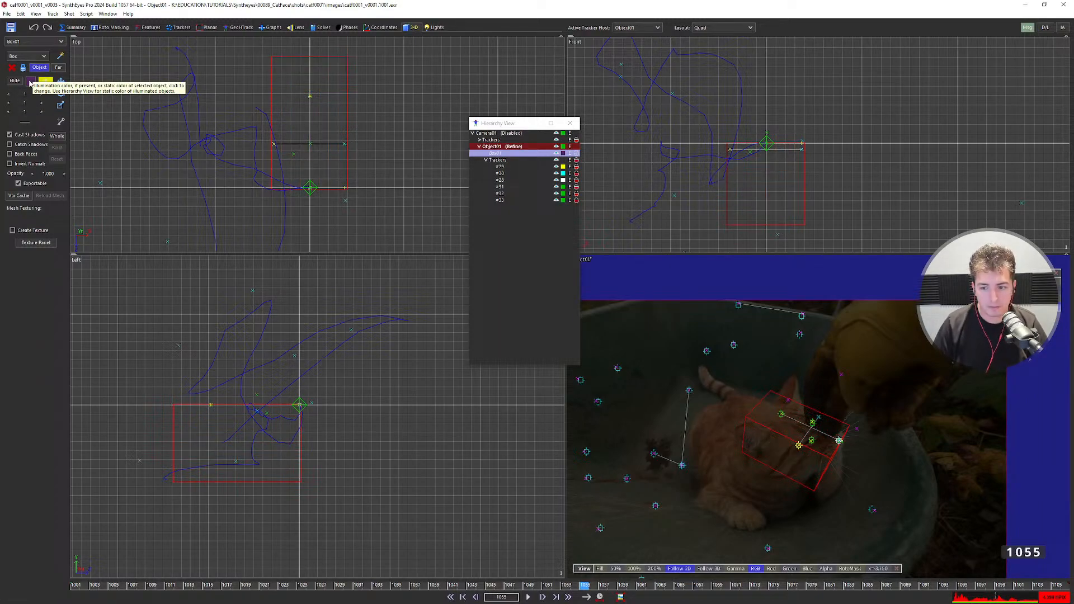
click(785, 493)
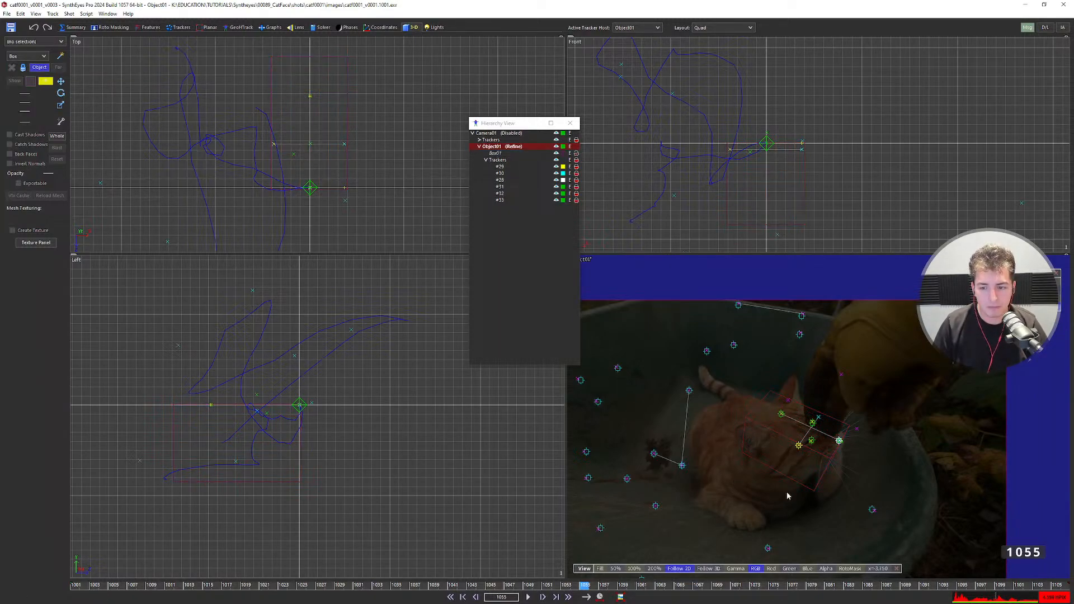
click(787, 438)
Colour Box01 yellow.
click(46, 81)
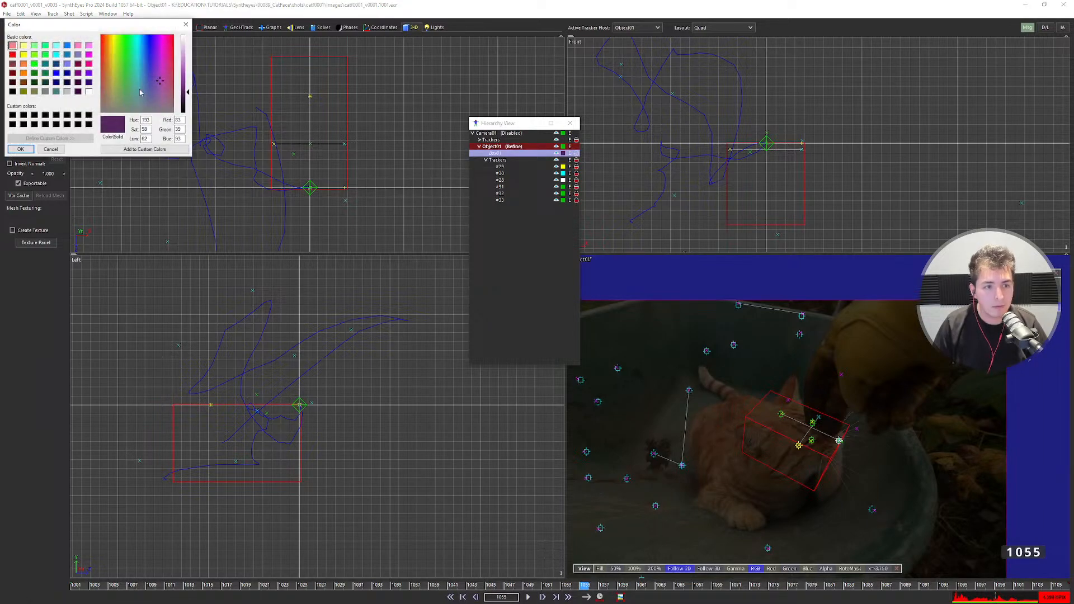
click(89, 64)
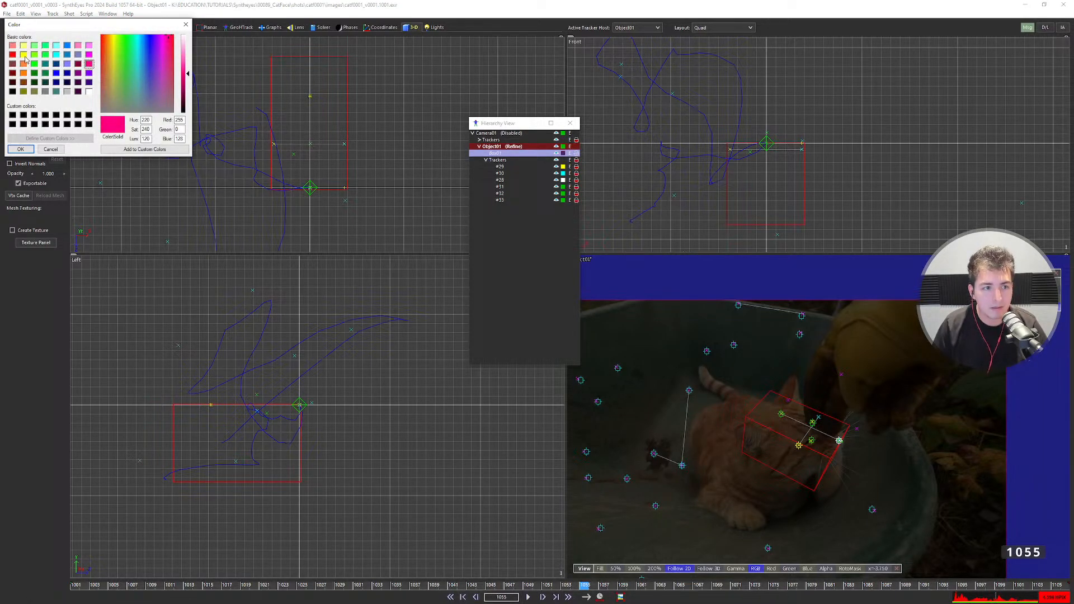
click(24, 55)
click(20, 148)
click(783, 445)
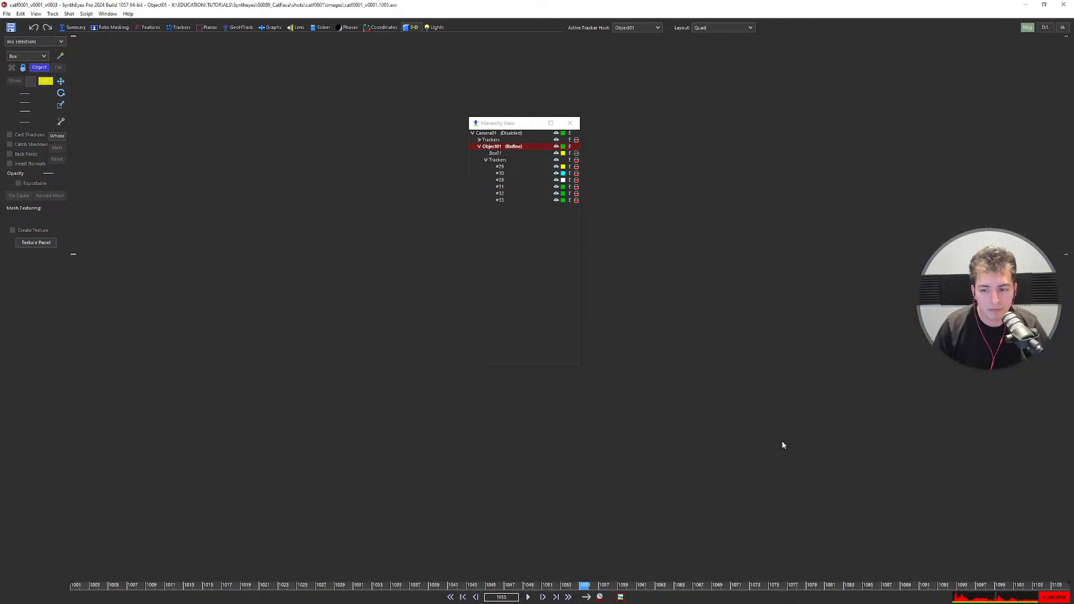
click(570, 123)
Play the shot in the camera view to check the box, stopping at frame 1035.
key(shift+a)
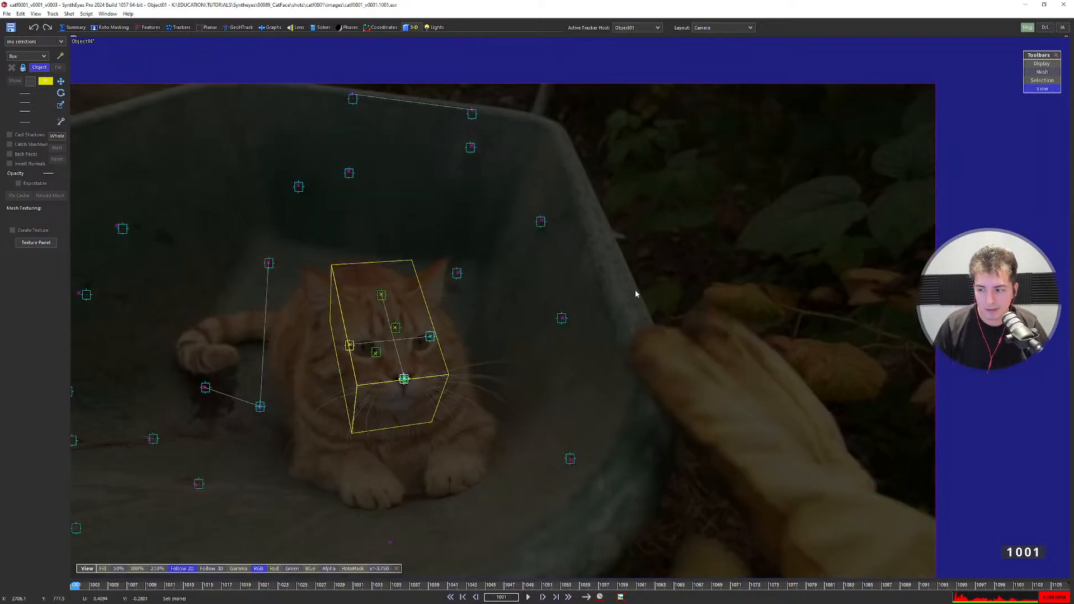
key(space)
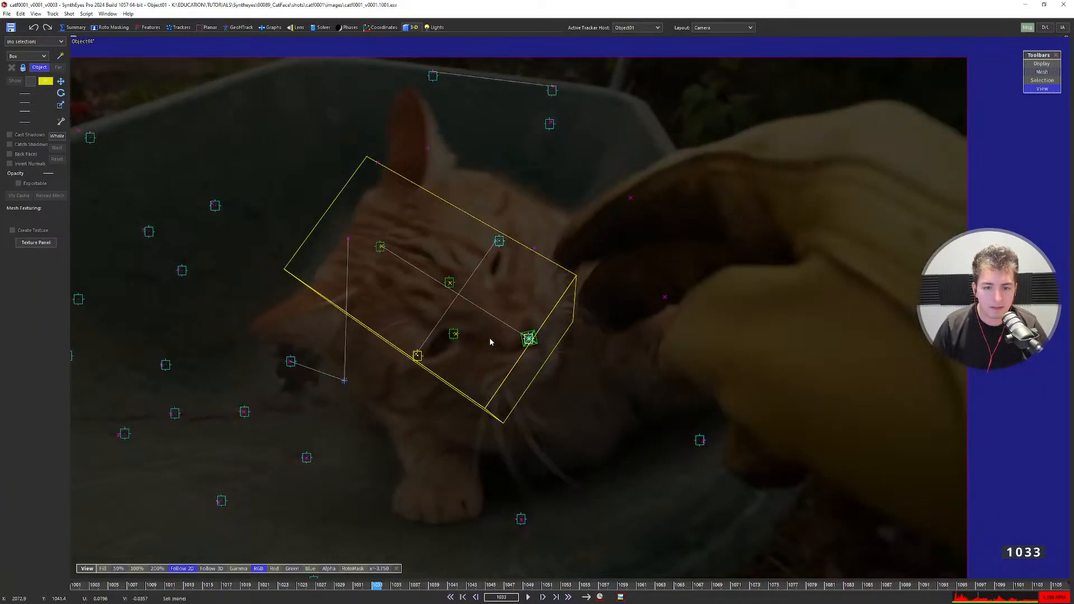
key(space)
click(493, 373)
key(7)
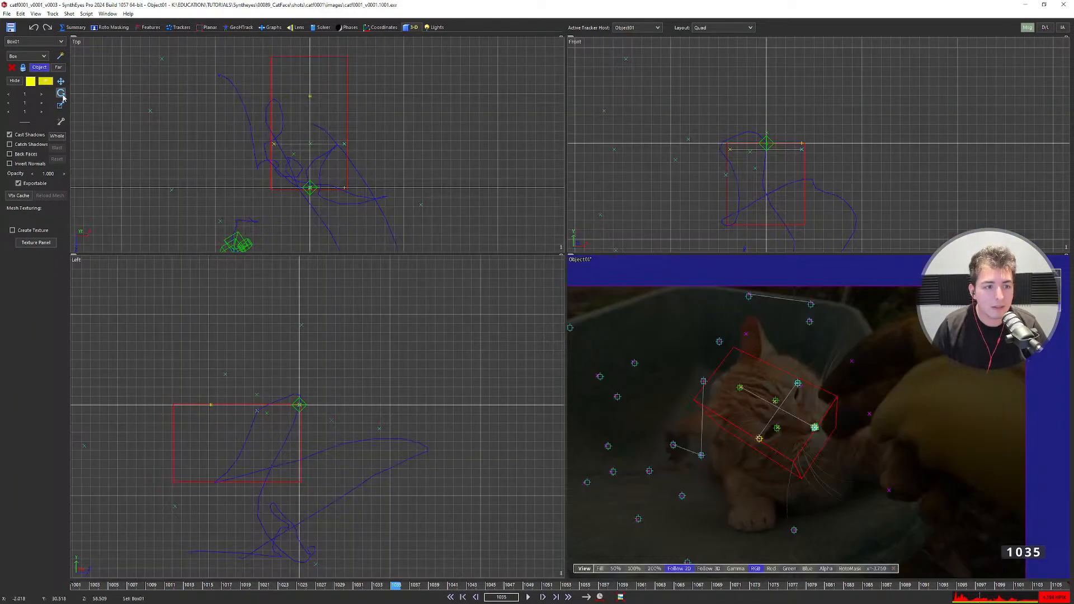
Scale the box's depth and move it, with X reset to 0 and Y at -7.015.
click(61, 105)
drag(1, 115, 802, 171)
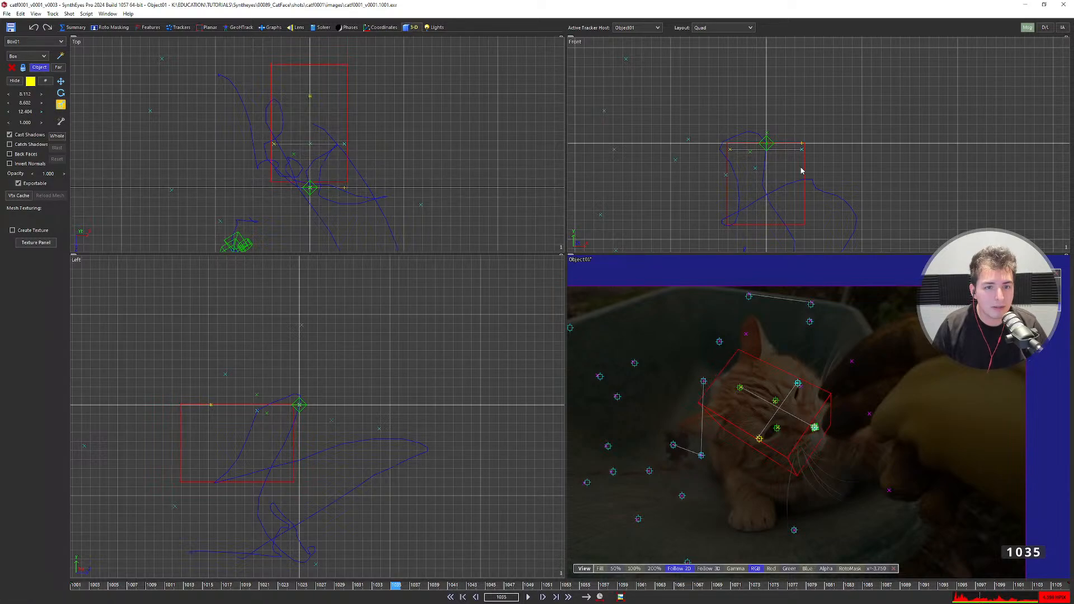
click(60, 81)
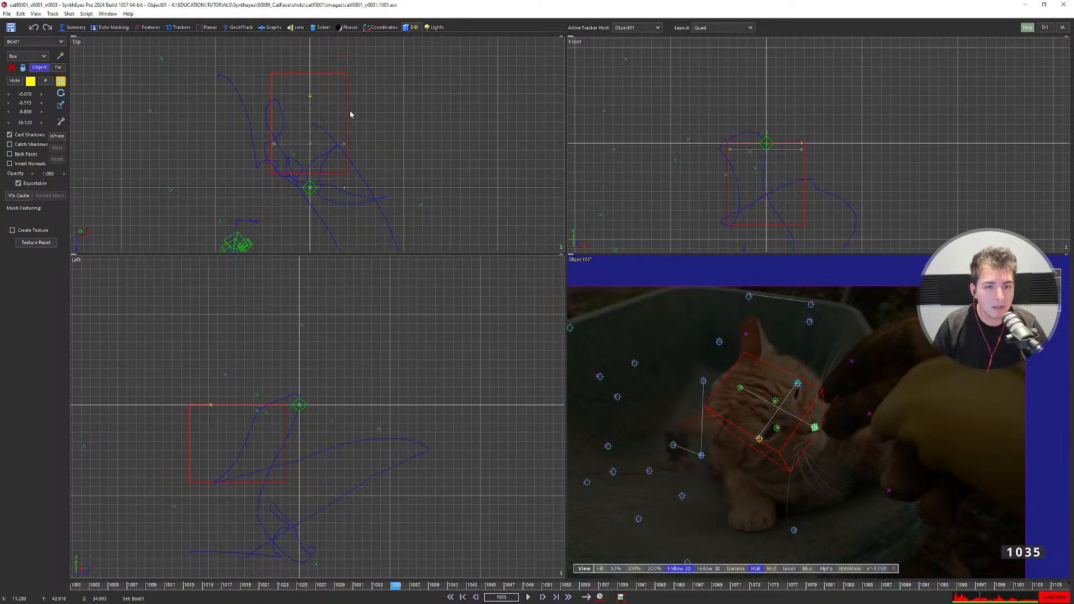
drag(352, 112, 341, 133)
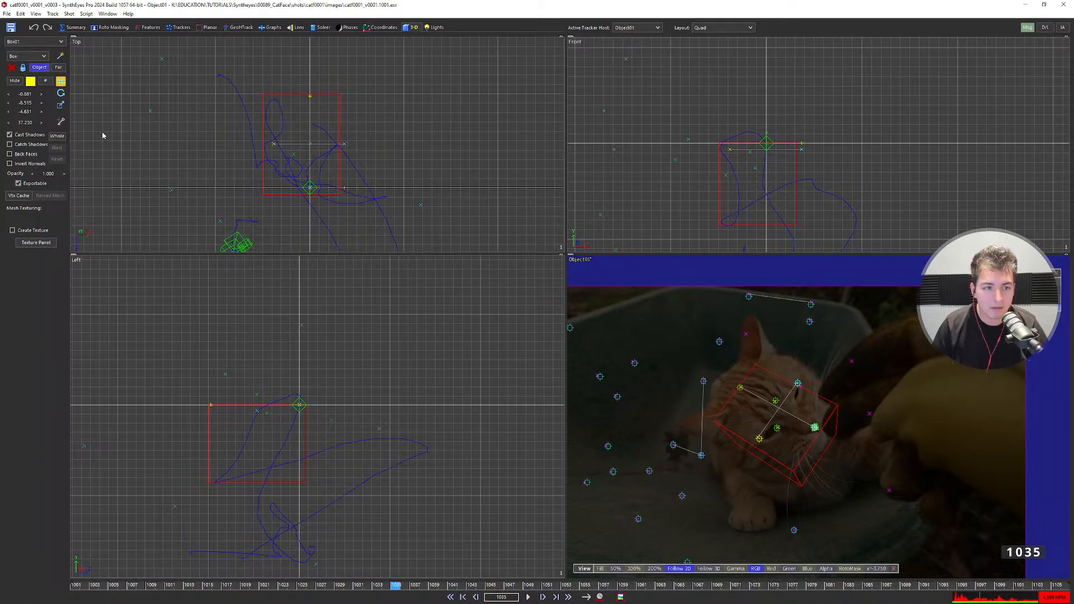
right_click(24, 95)
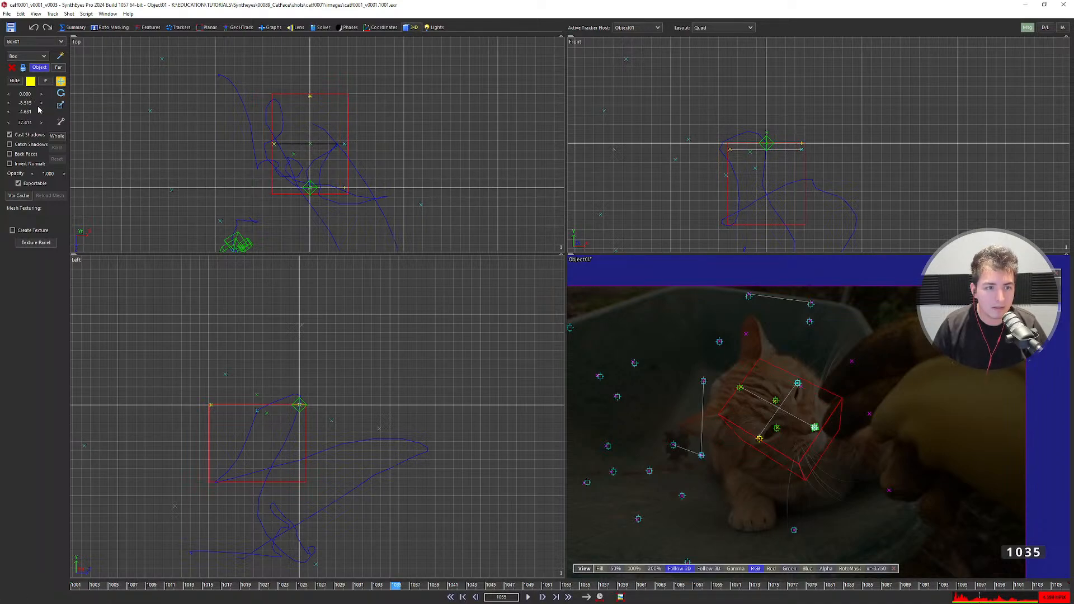
drag(38, 103, 40, 106)
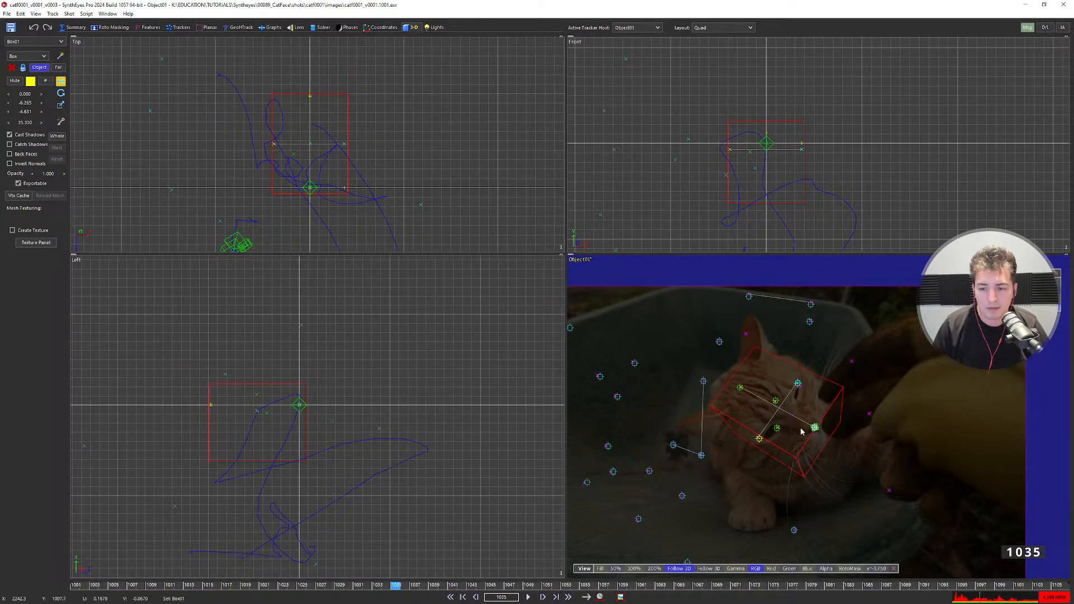
Rewind to frame 1001 in the full camera view and play through to frame 1091.
key(5)
key(shift+a)
key(d)
key(d)
key(d)
key(d)
key(d)
key(d)
key(d)
key(d)
key(d)
key(d)
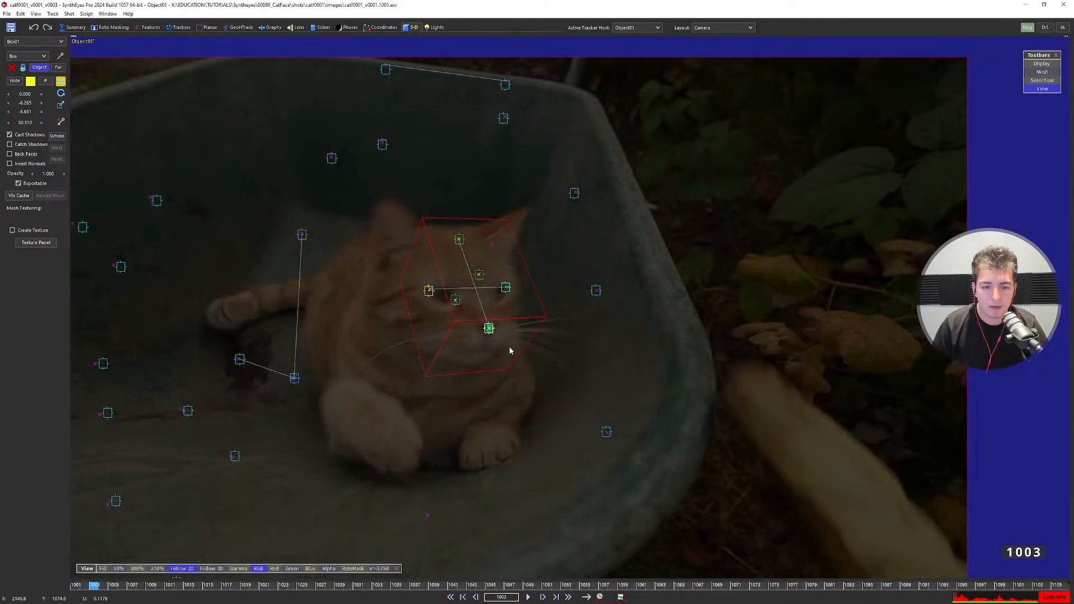
key(d)
key(d)
key(d)
key(d)
key(d)
key(d)
key(d)
key(d)
key(d)
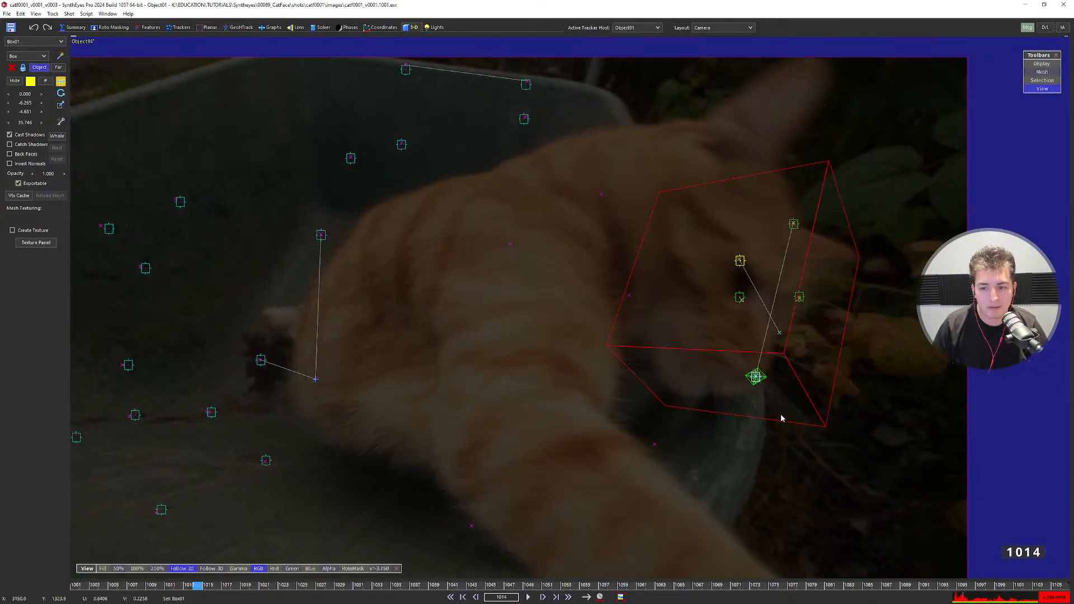
key(shift+a)
scroll(643, 357, down, 1)
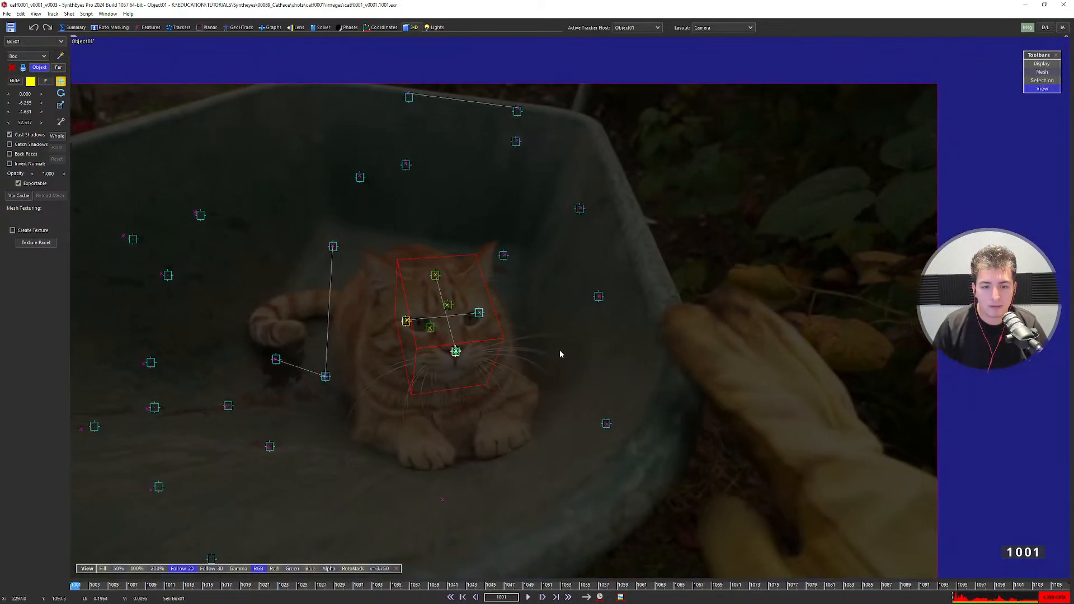
middle_drag(559, 352, 646, 302)
key(space)
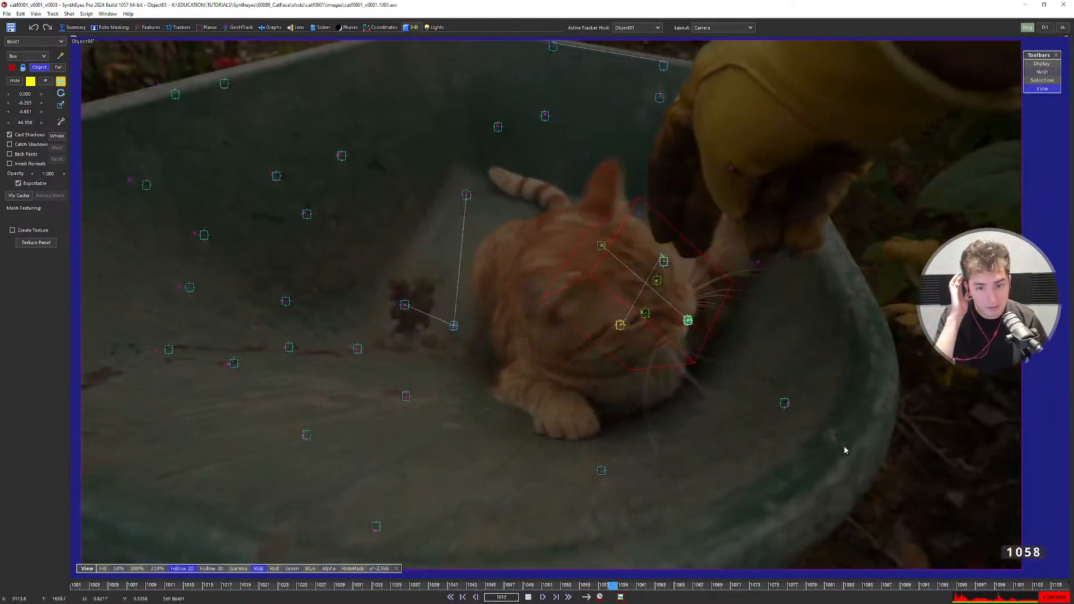
key(space)
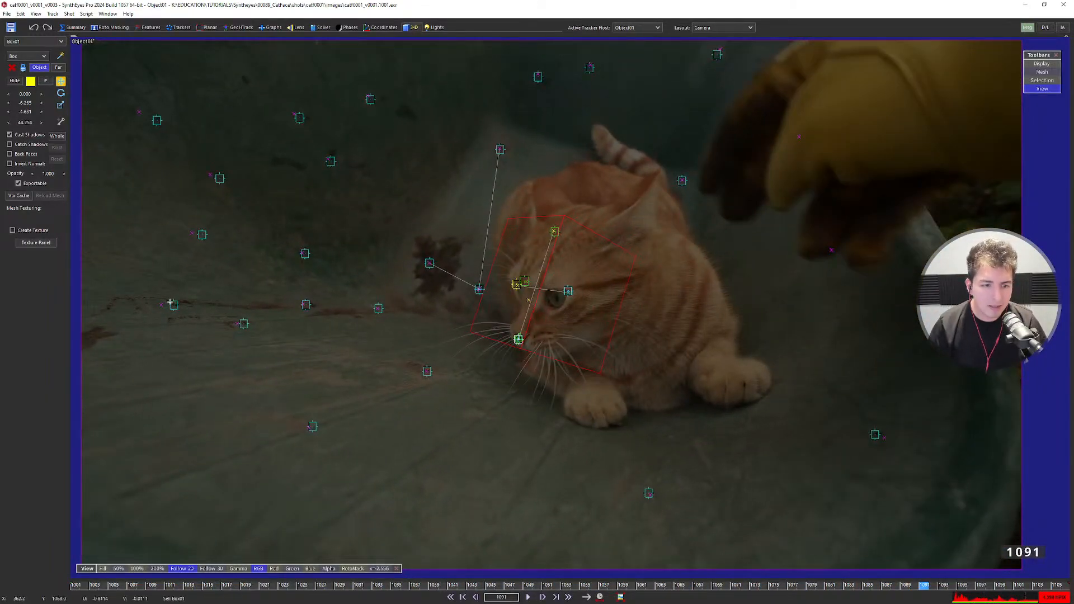
Pan the camera view across Tracker6 and the cat's face, then open the Solver room.
mouse_move(171, 302)
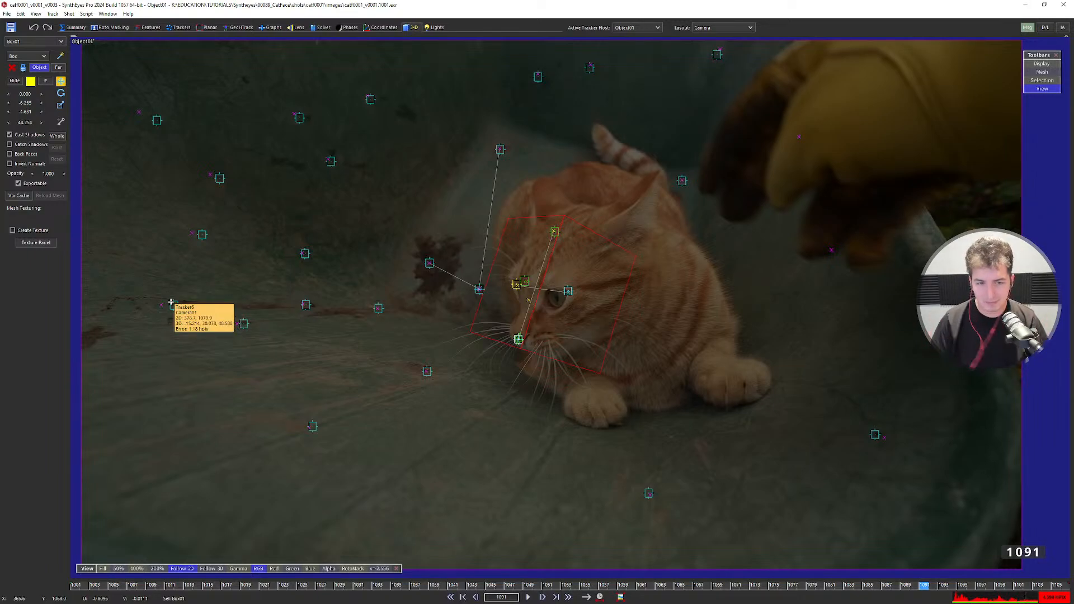
middle_drag(168, 304, 359, 314)
scroll(367, 271, up, 2)
scroll(359, 337, down, 4)
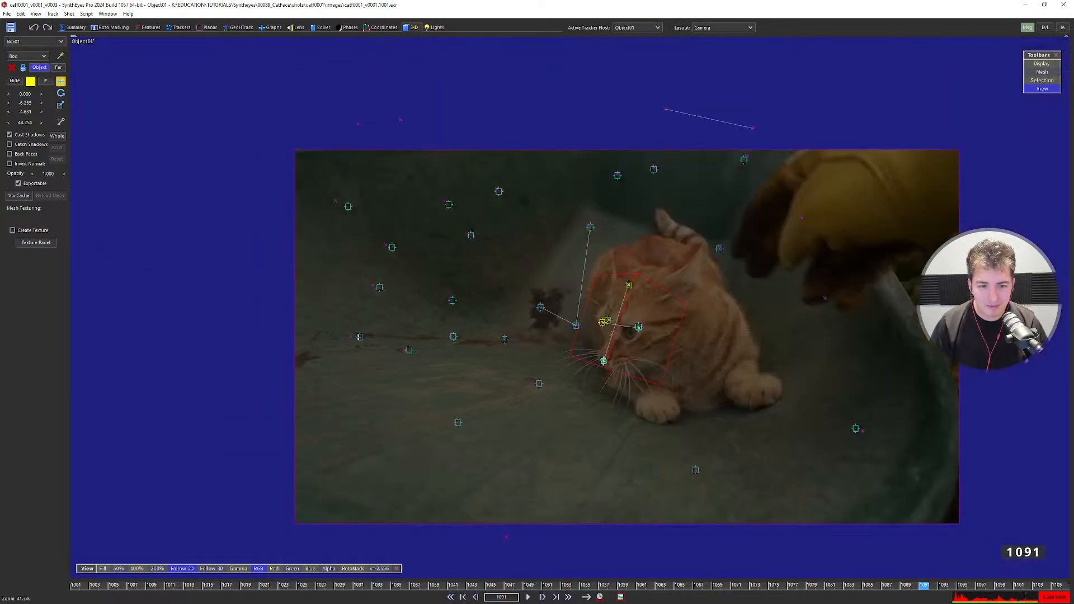
middle_drag(491, 346, 398, 321)
scroll(445, 333, up, 2)
middle_drag(503, 321, 466, 314)
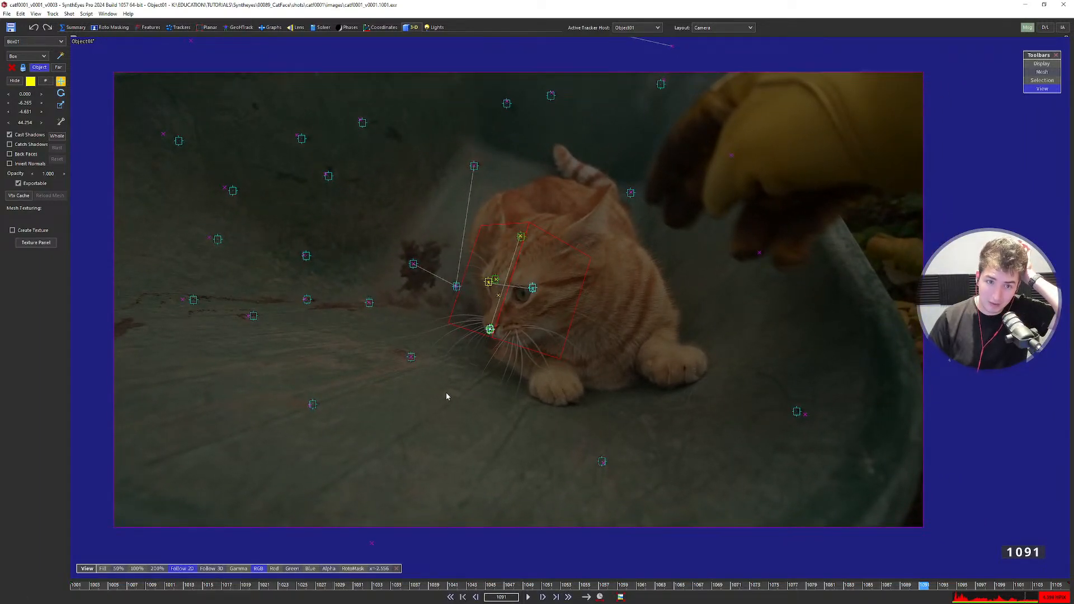
click(325, 28)
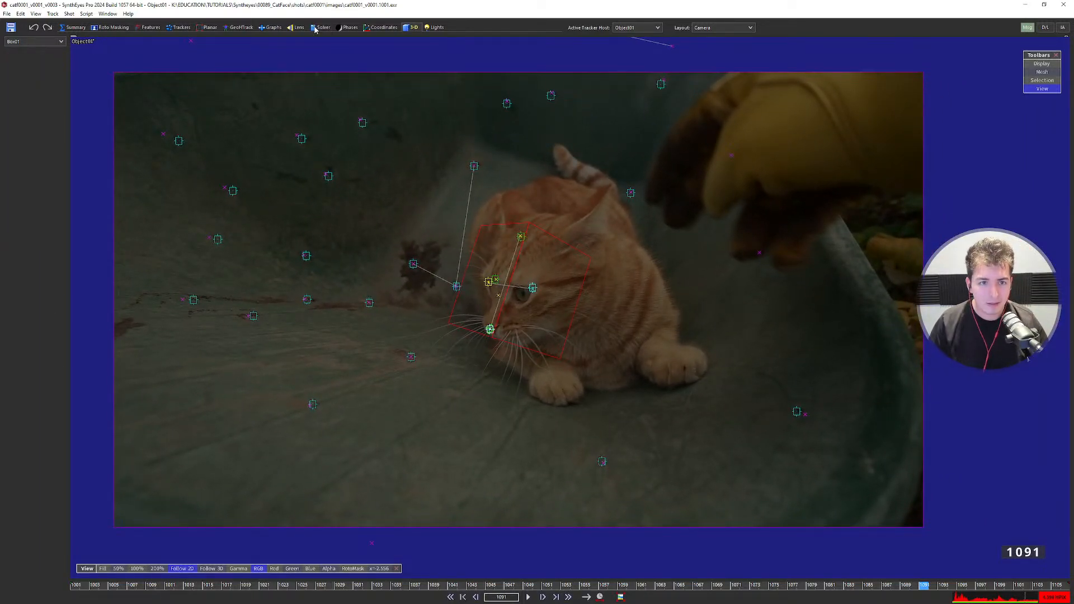
Bring the whole cat image into view and select a tracker on the cat's head.
click(215, 242)
click(577, 279)
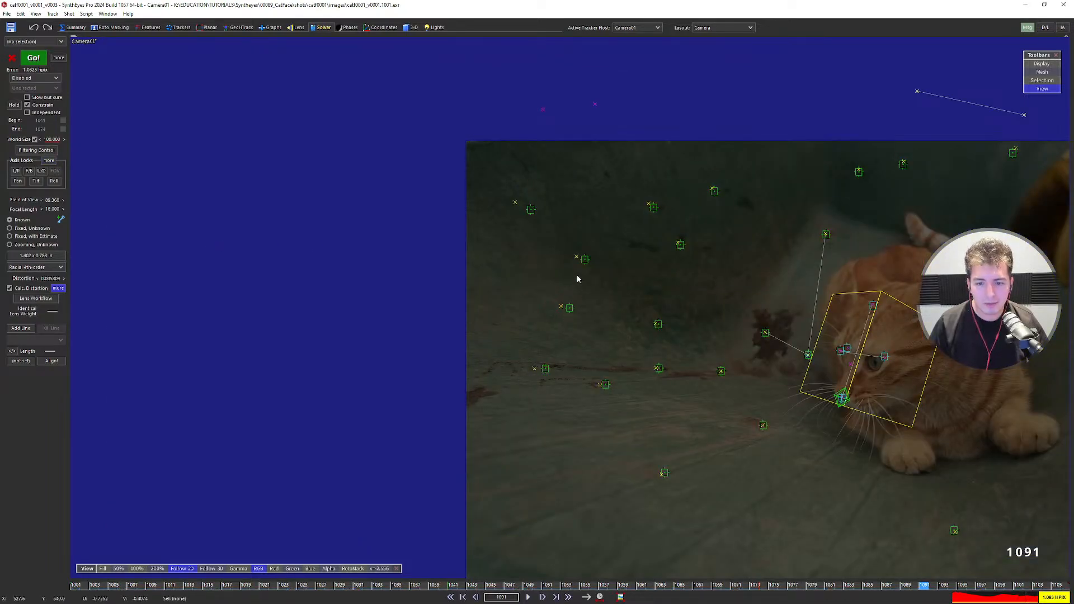
middle_drag(582, 263, 311, 195)
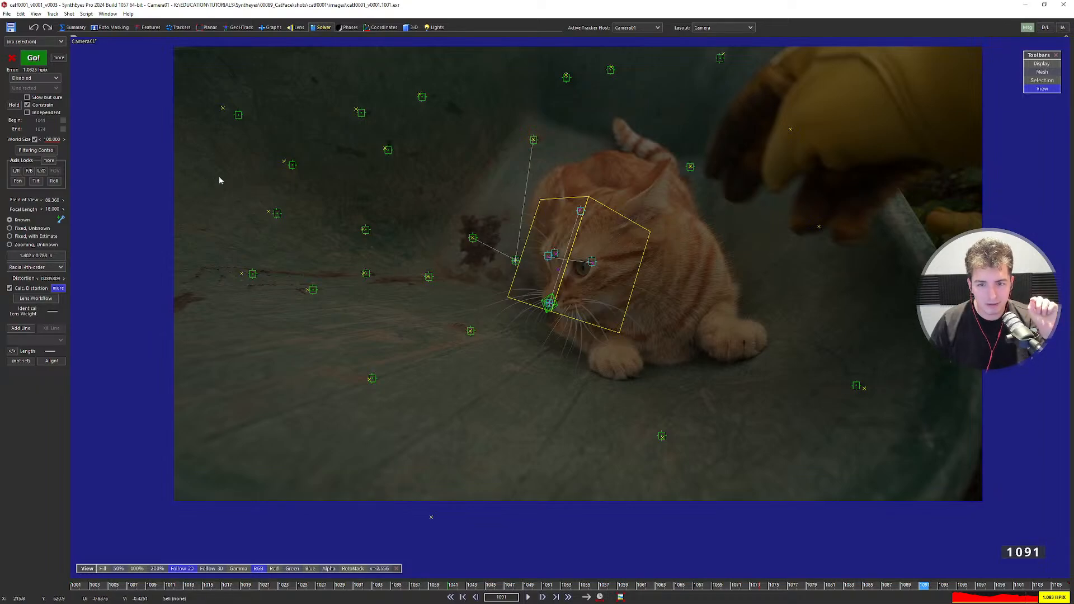
click(554, 250)
scroll(577, 310, up, 3)
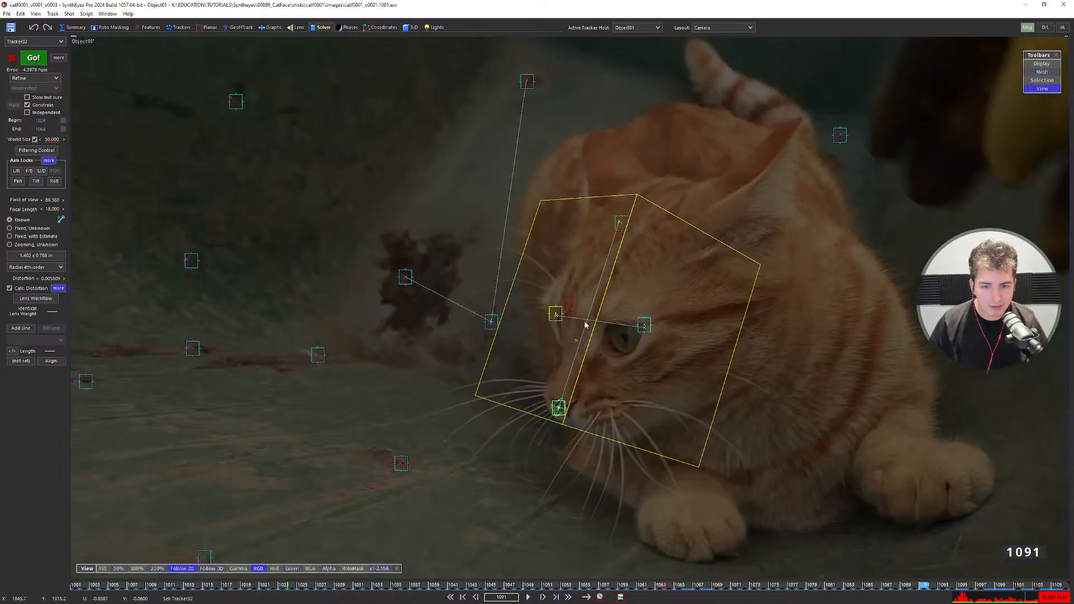
scroll(585, 324, down, 3)
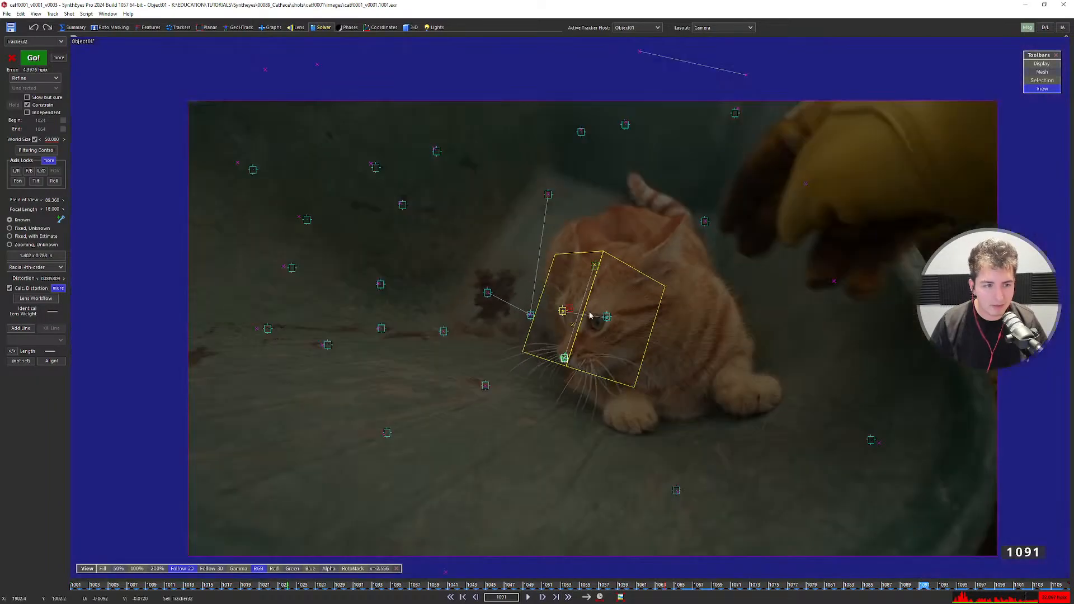
Test a C2 distortion value and undo it, then make Camera01 the active tracker host.
click(58, 288)
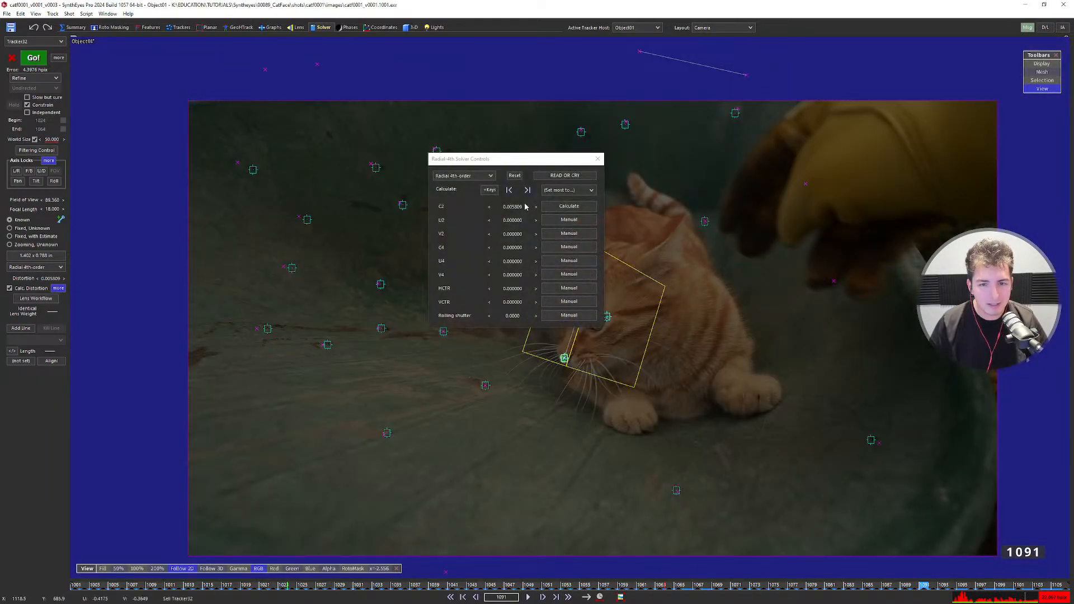
mouse_move(521, 206)
mouse_down()
mouse_move(346, 212)
mouse_move(548, 238)
mouse_move(513, 207)
mouse_up()
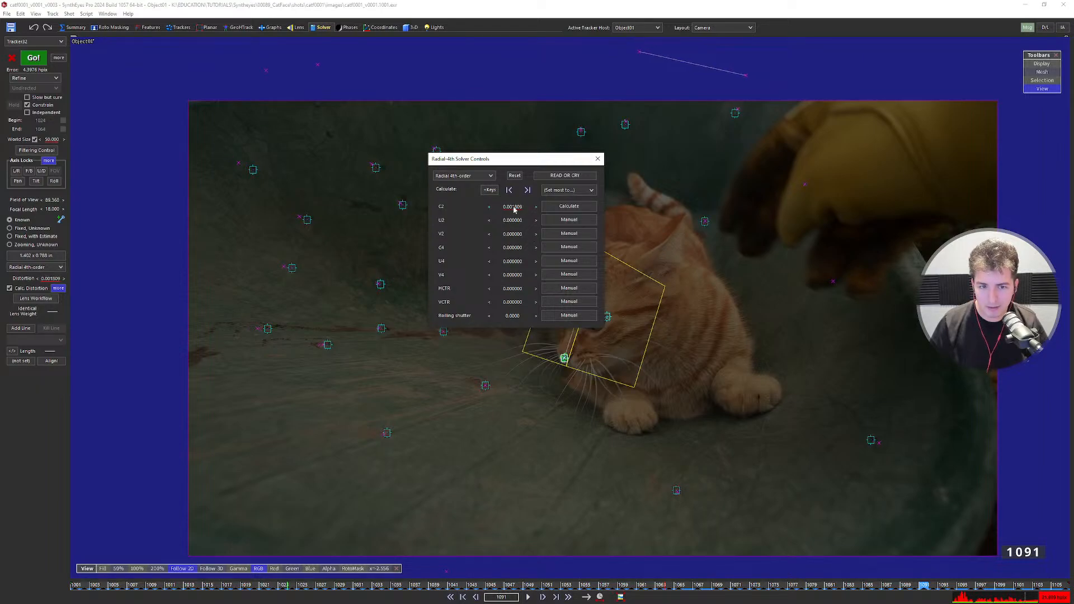
key(ctrl+z)
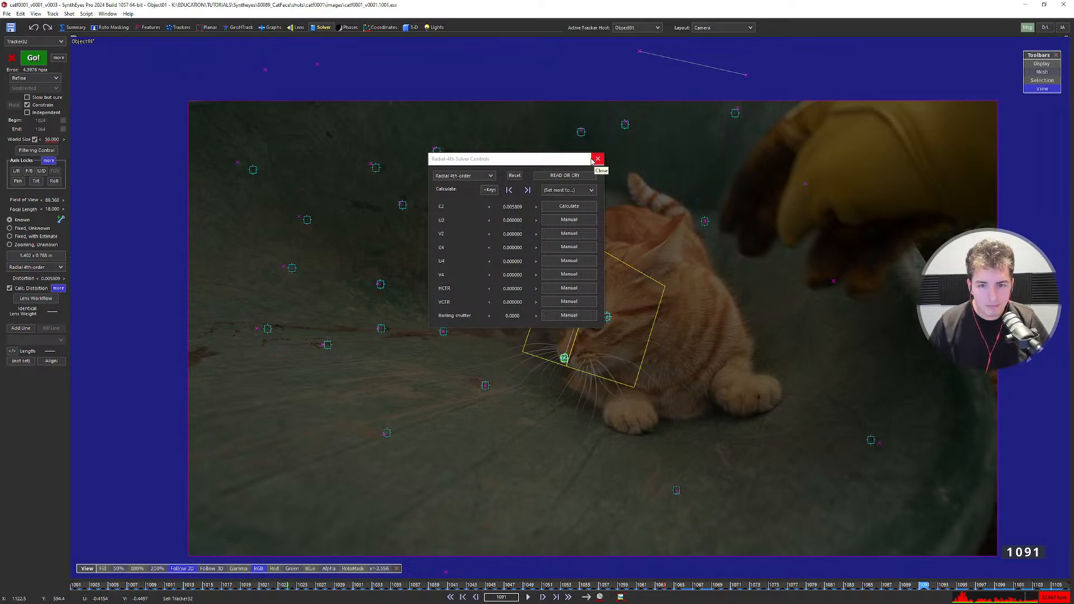
click(597, 159)
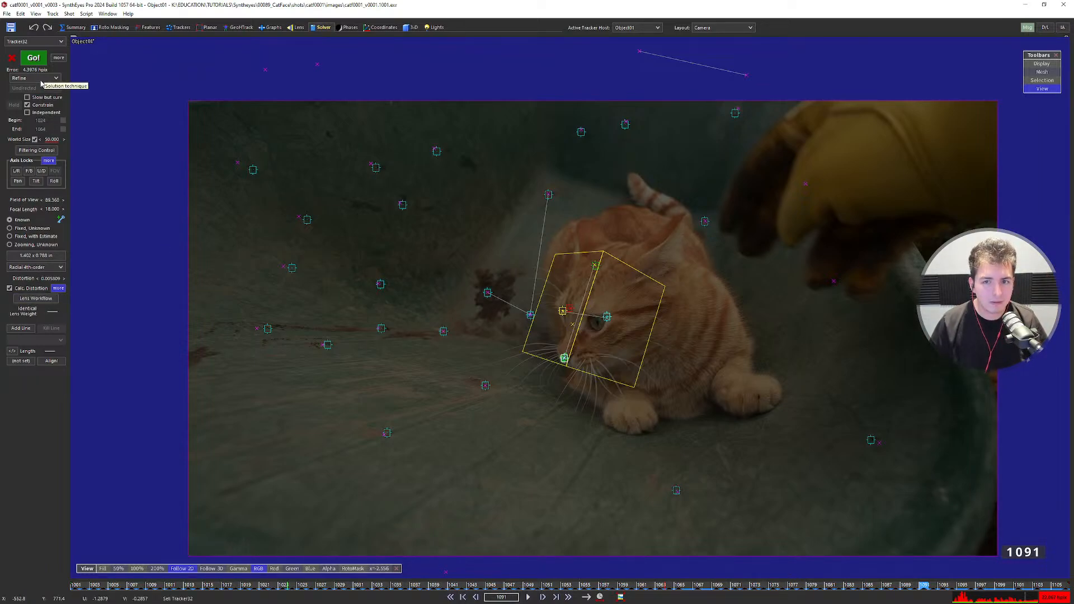
click(626, 27)
click(620, 41)
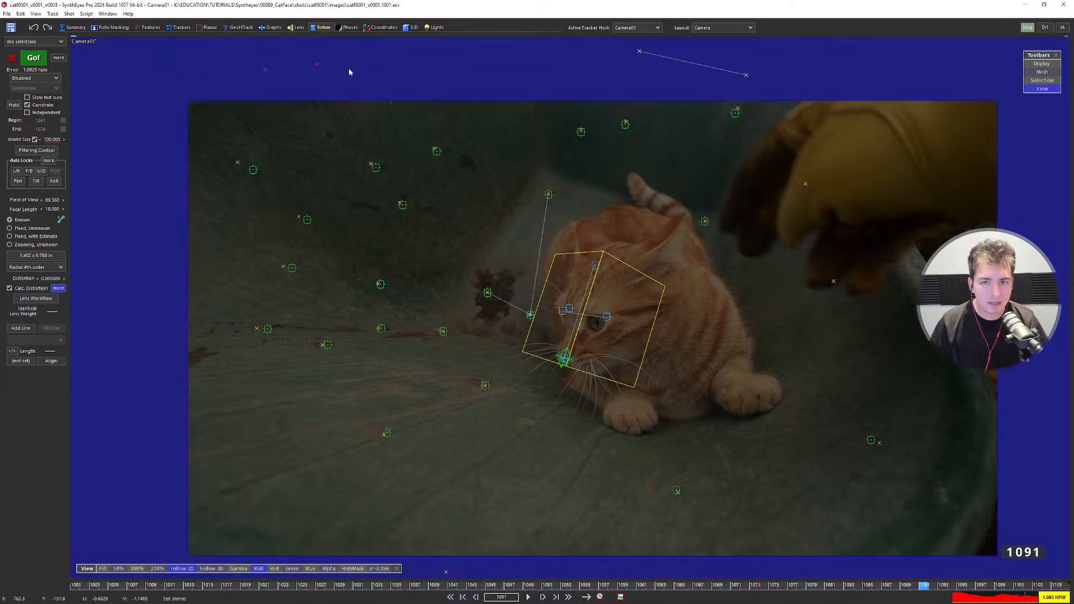
Jump to frame 1001 in the four-view layout and frame the yellow box in the Left view.
key(shift+a)
key(7)
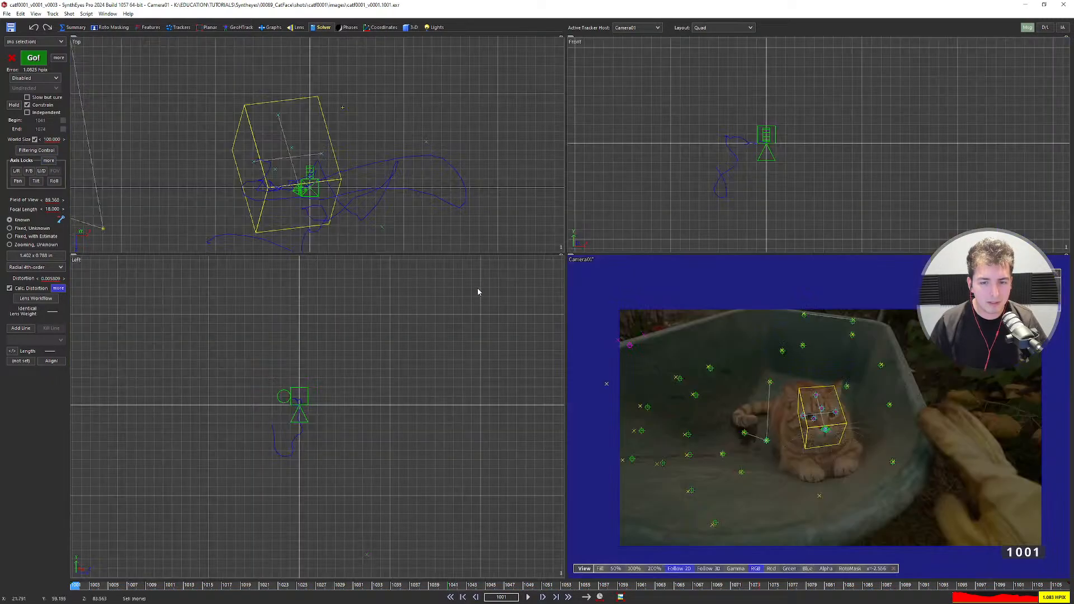
scroll(305, 404, up, 4)
scroll(305, 404, down, 2)
middle_drag(305, 496, 360, 375)
scroll(360, 376, down, 1)
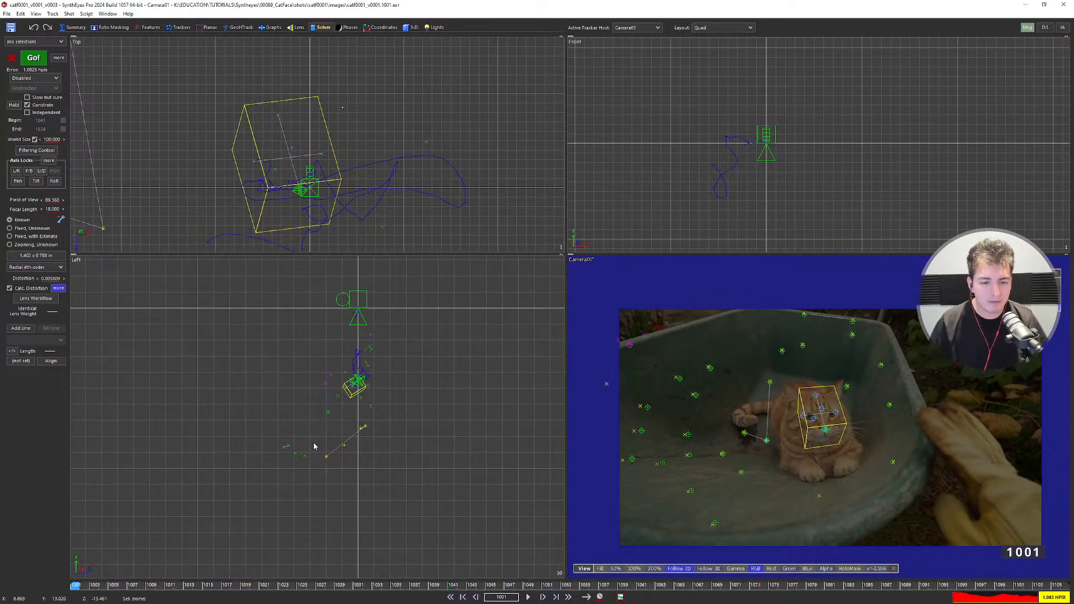
scroll(358, 369, up, 2)
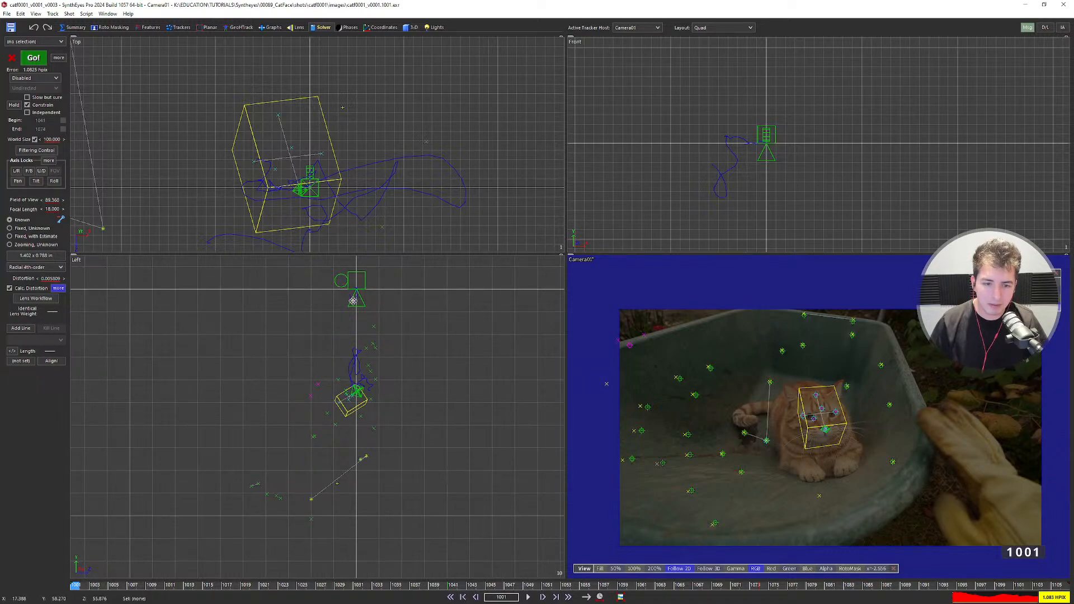
Inspect the box and camera path in world coordinates, then return to the Solver room.
click(415, 27)
click(50, 68)
scroll(354, 383, down, 2)
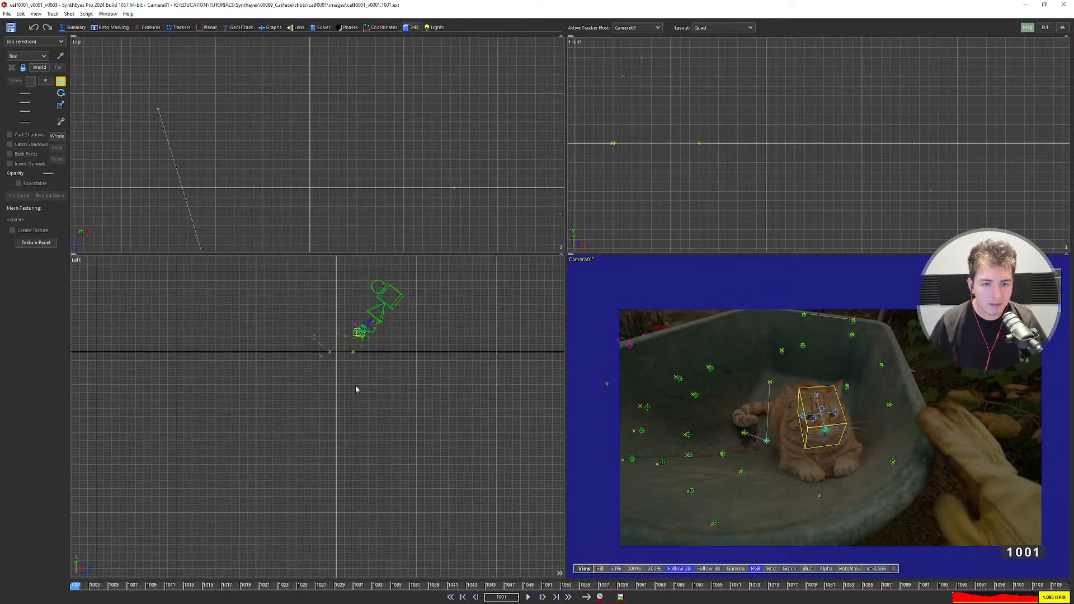
scroll(312, 401, up, 3)
scroll(380, 403, down, 2)
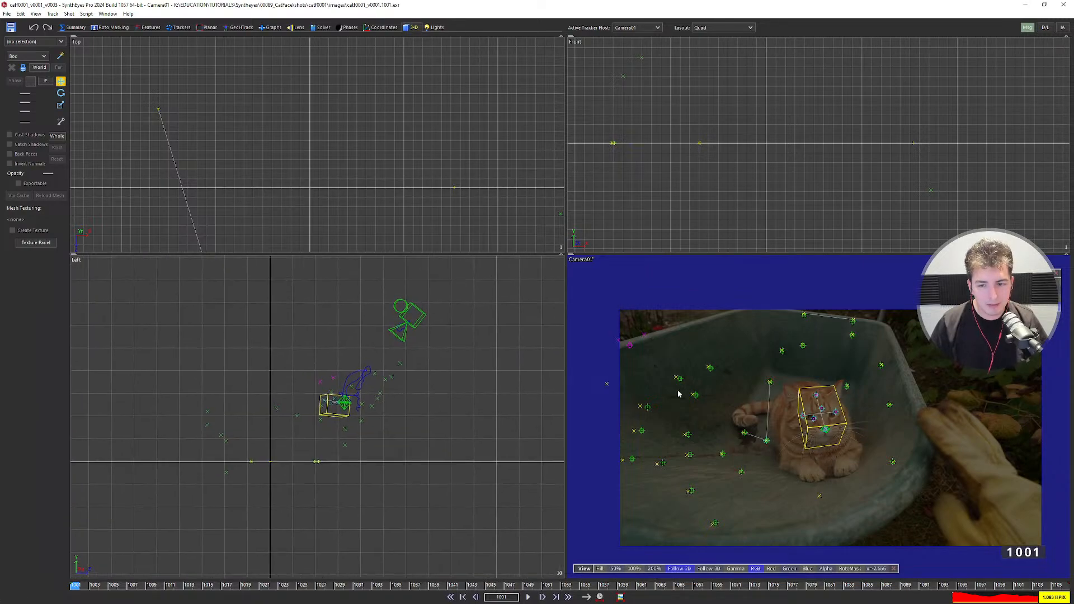
scroll(642, 406, up, 5)
scroll(642, 414, down, 5)
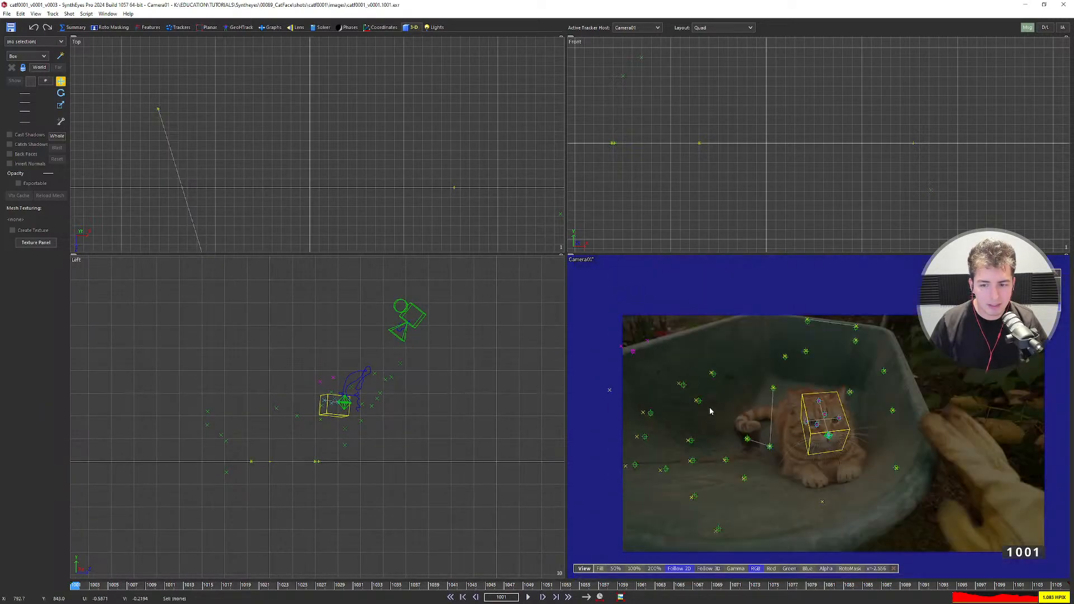
scroll(410, 318, up, 2)
middle_drag(410, 317, 471, 260)
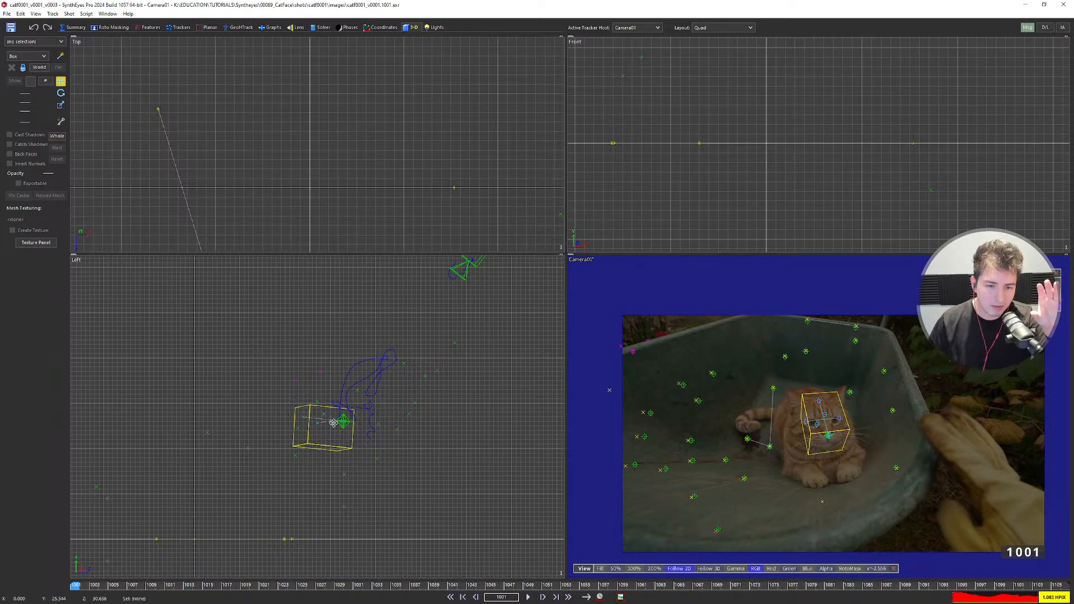
scroll(358, 395, down, 2)
click(322, 28)
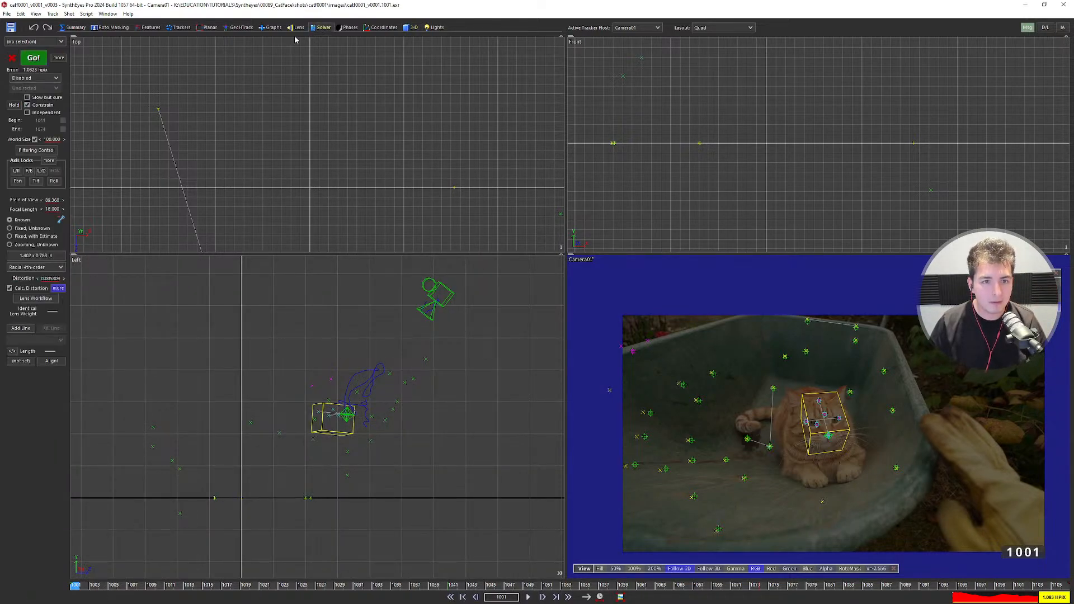
Lock Camera01's position on all axes and take its solved path as the seed path.
click(49, 161)
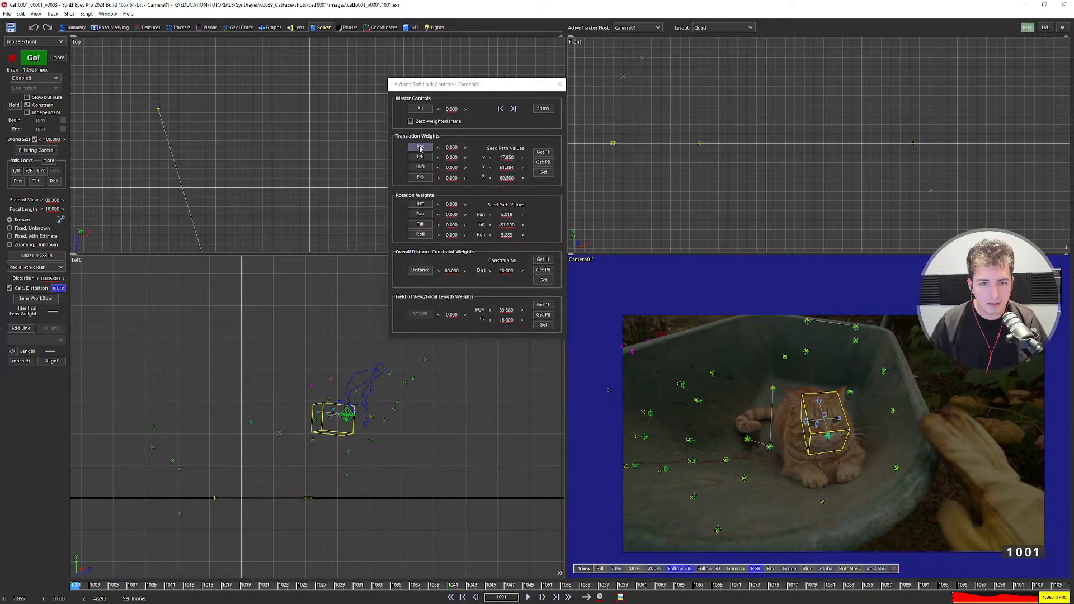
click(420, 147)
click(543, 172)
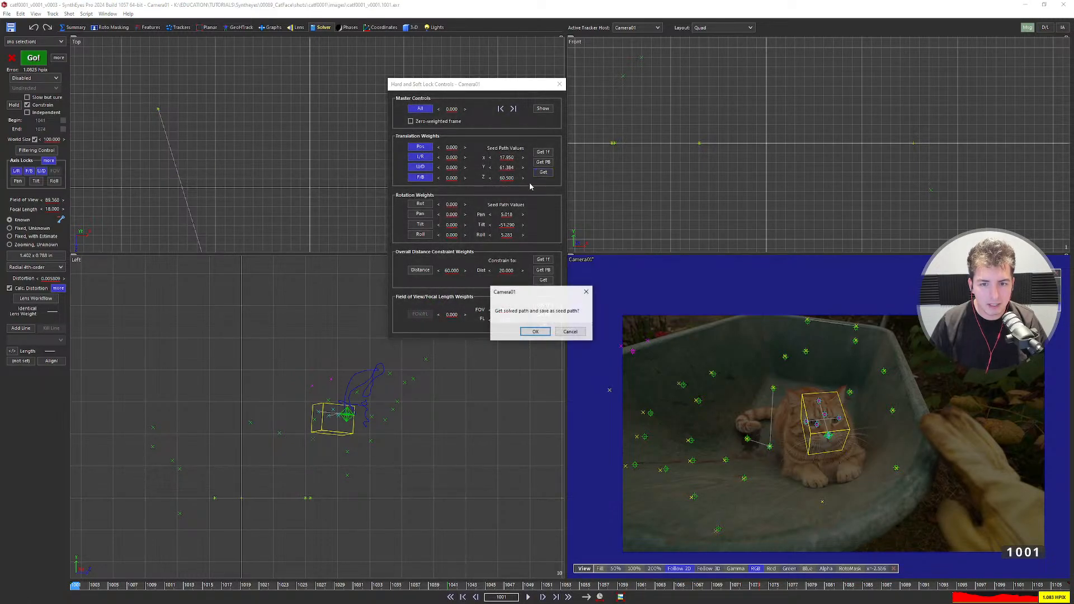
click(534, 331)
middle_drag(467, 375, 311, 478)
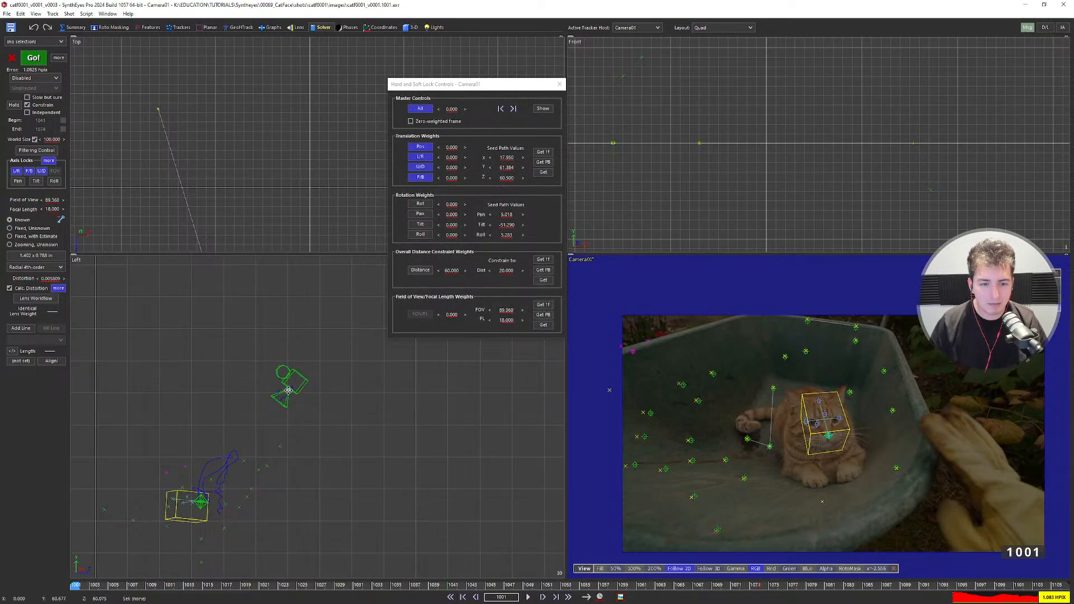
scroll(287, 392, up, 2)
click(538, 172)
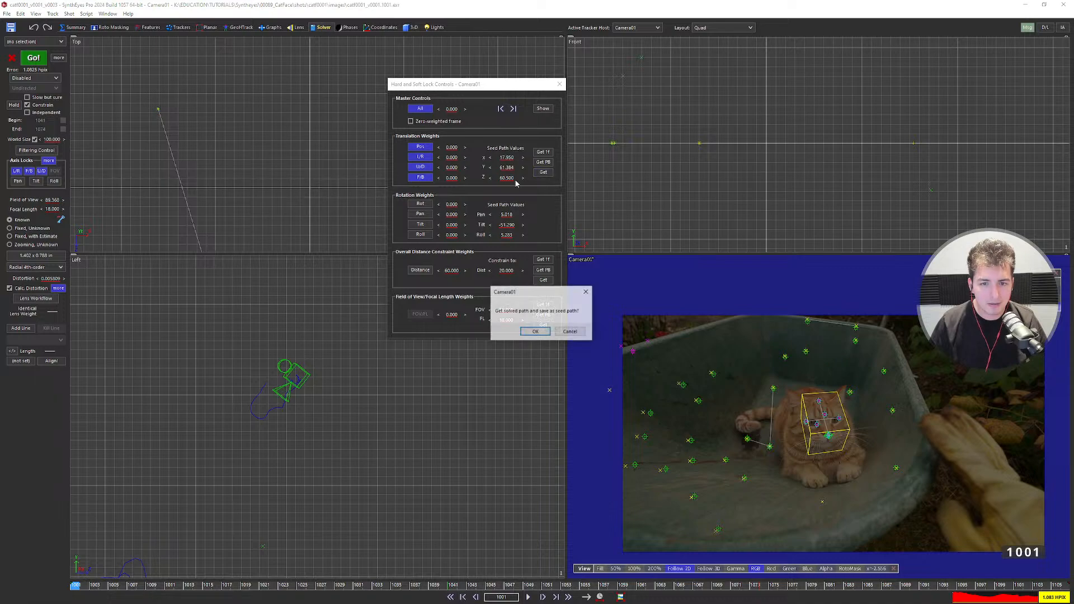
click(526, 331)
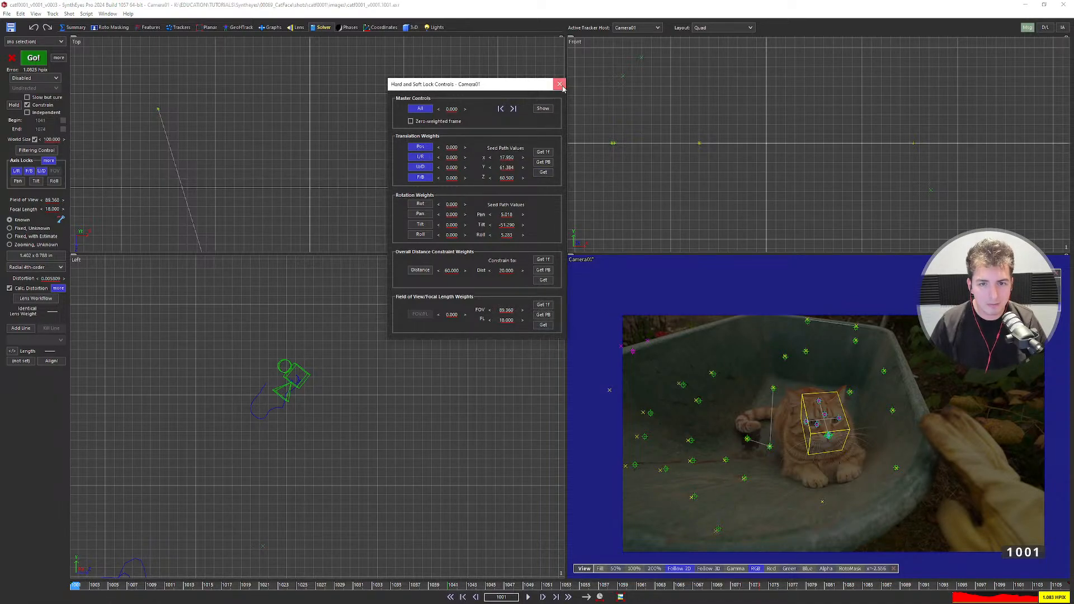
click(559, 84)
Set the solver mode to Refine and re-solve the camera.
click(35, 78)
click(35, 105)
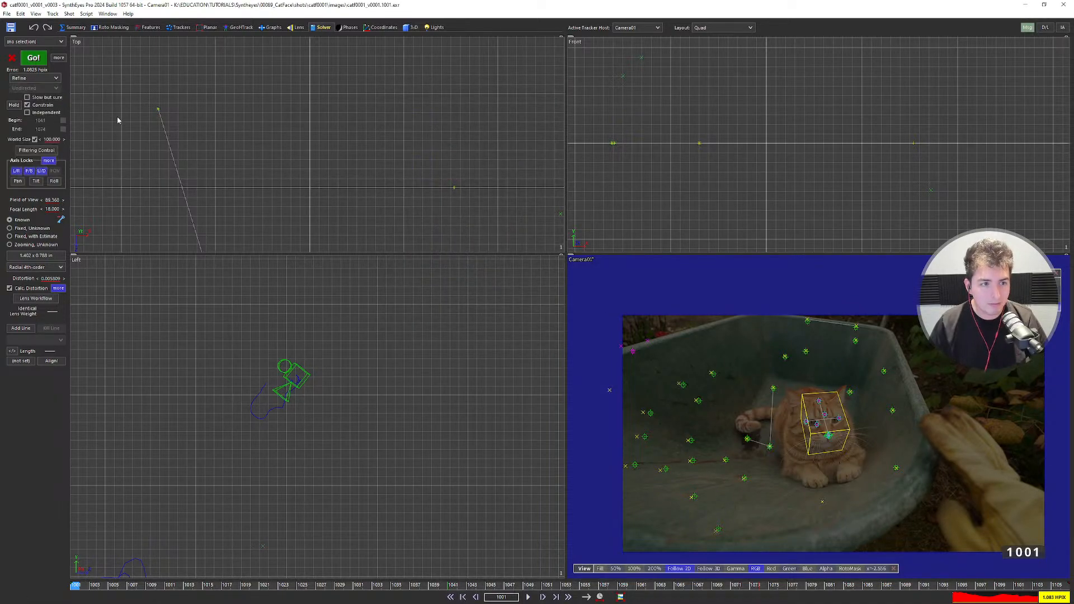
middle_drag(355, 393, 420, 307)
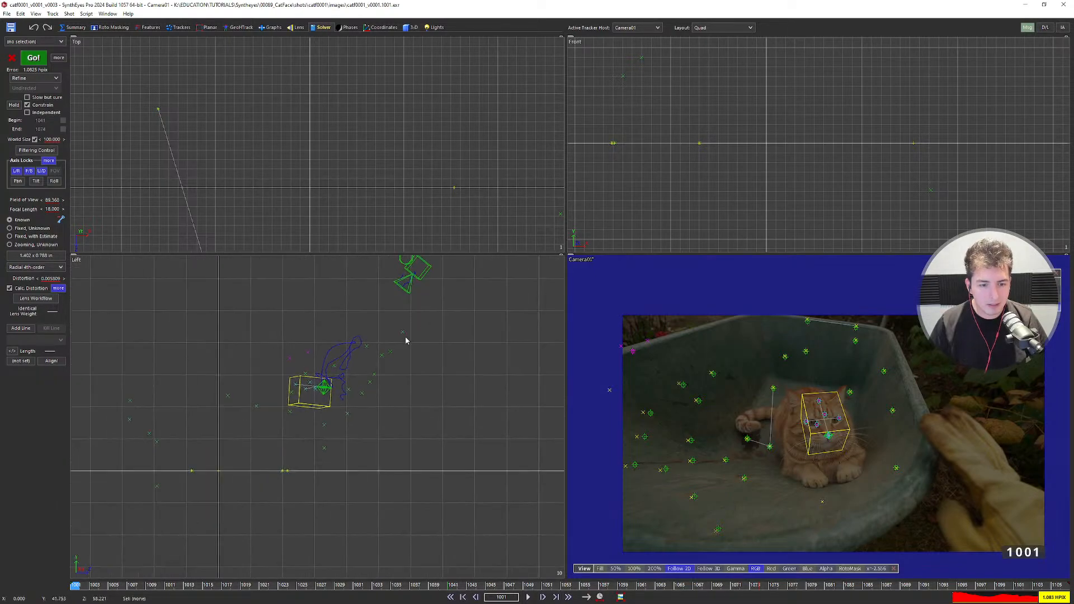
key(shift+g)
Dismiss the 'Solved the scene' message and set Active Tracker Host to Object01.
click(466, 246)
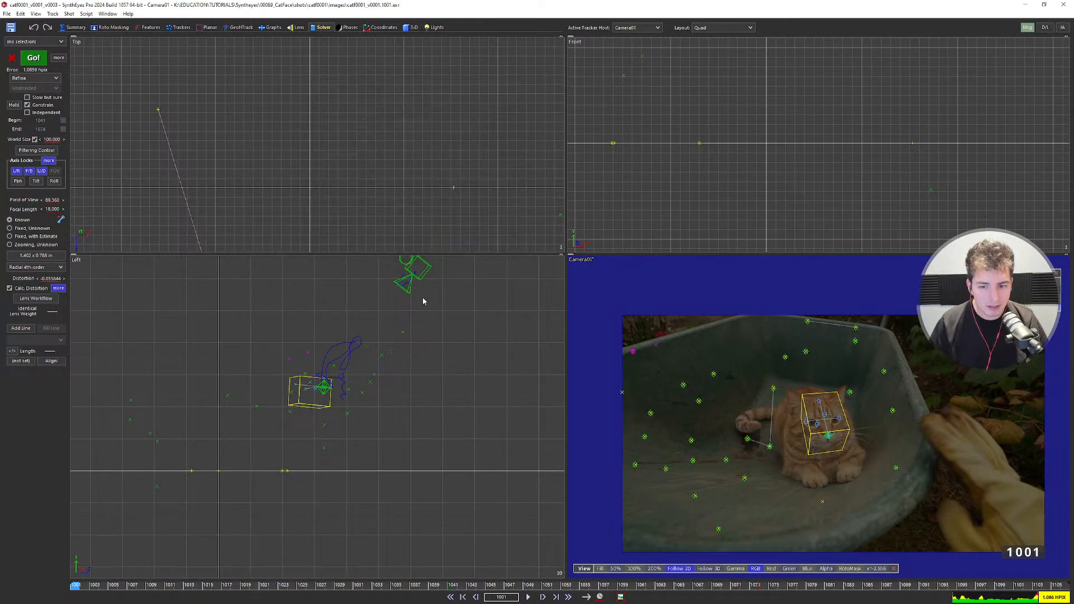
scroll(333, 380, up, 2)
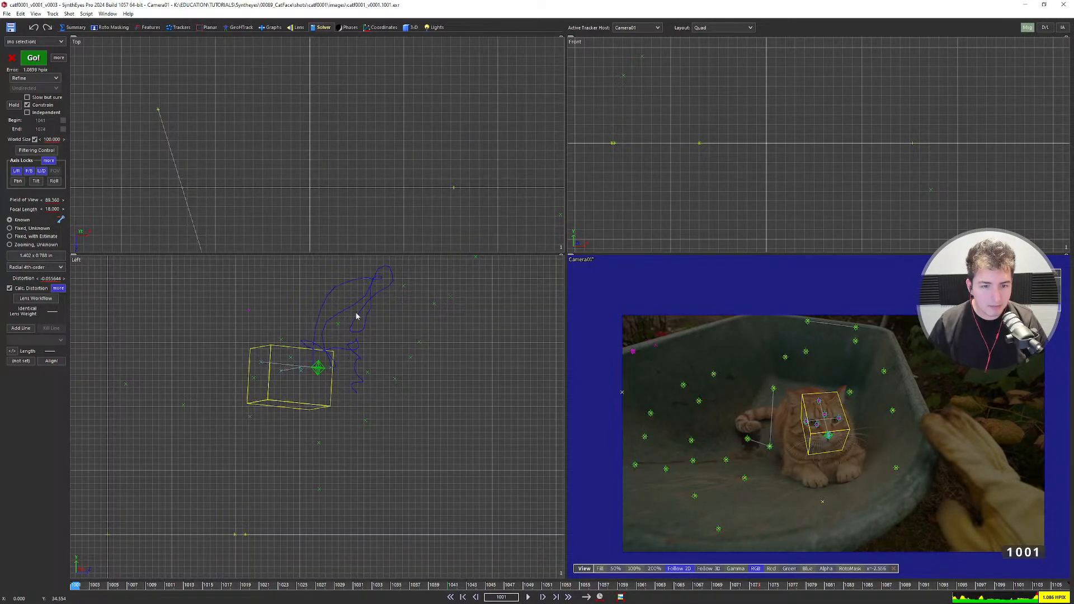
scroll(376, 285, up, 3)
scroll(384, 319, up, 3)
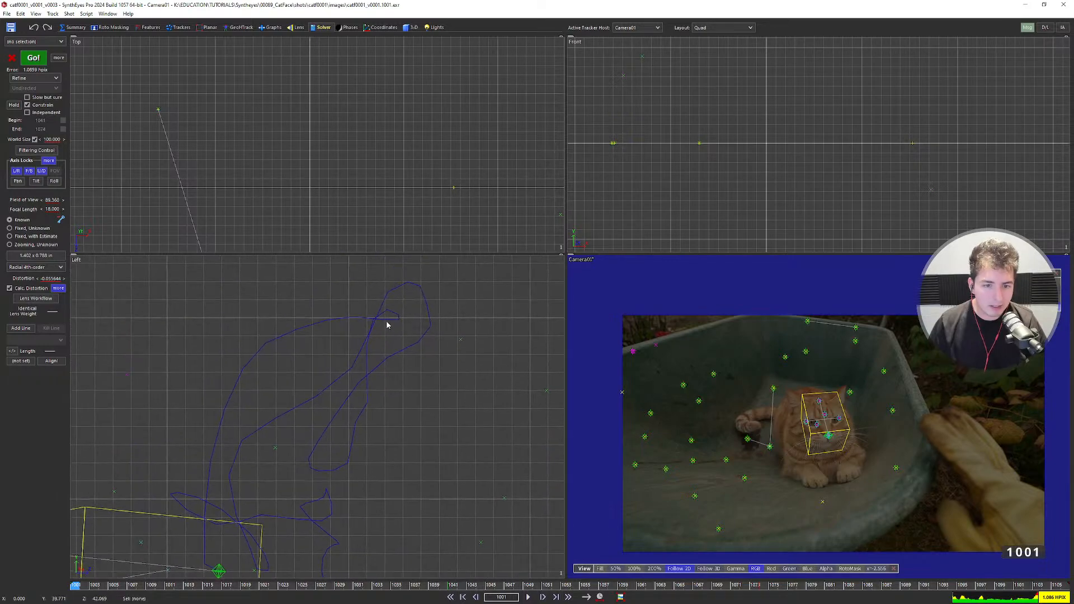
scroll(387, 333, down, 2)
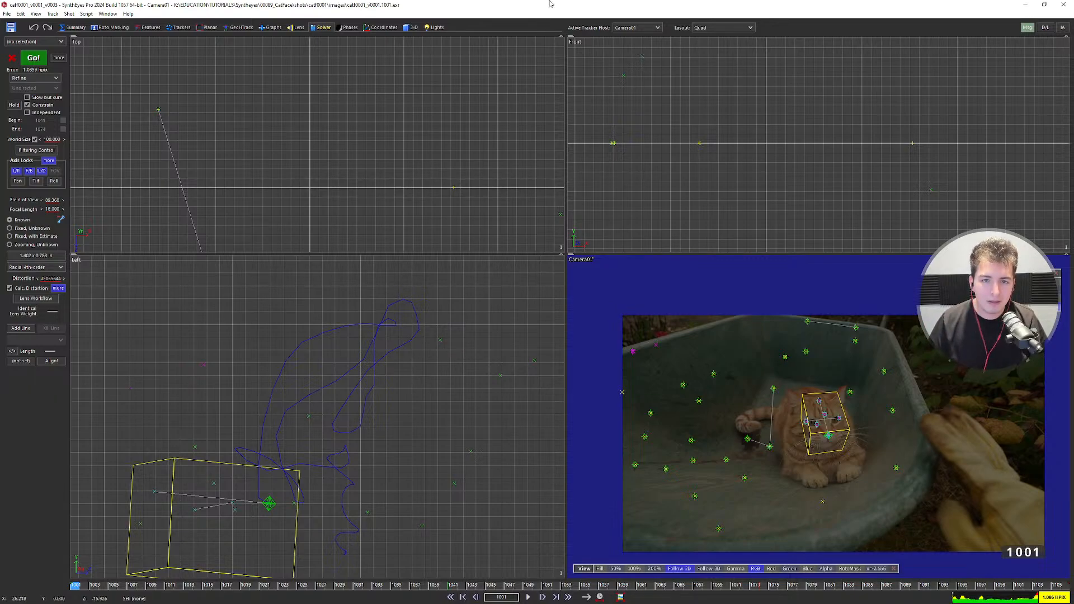
click(633, 33)
click(633, 43)
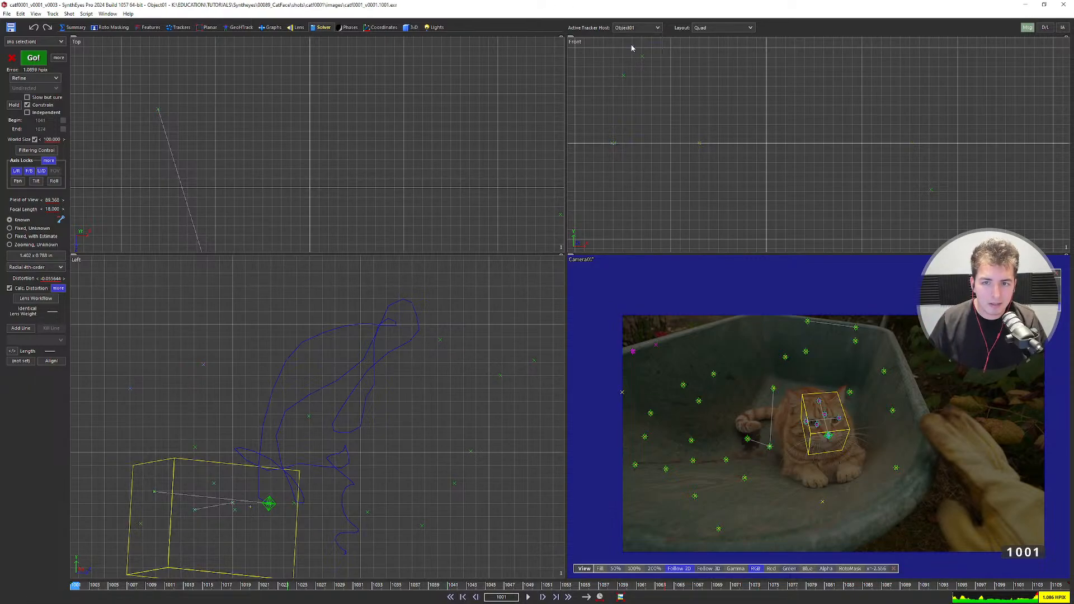
Switch to the full camera view and play the shot to around frame 1058.
click(49, 160)
click(559, 85)
key(7)
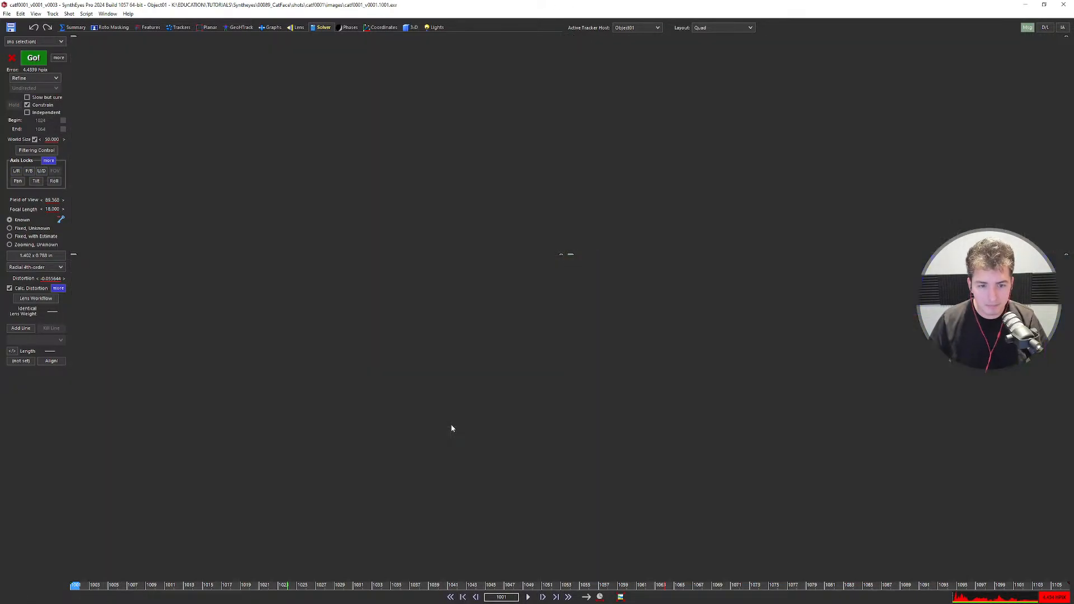
key(5)
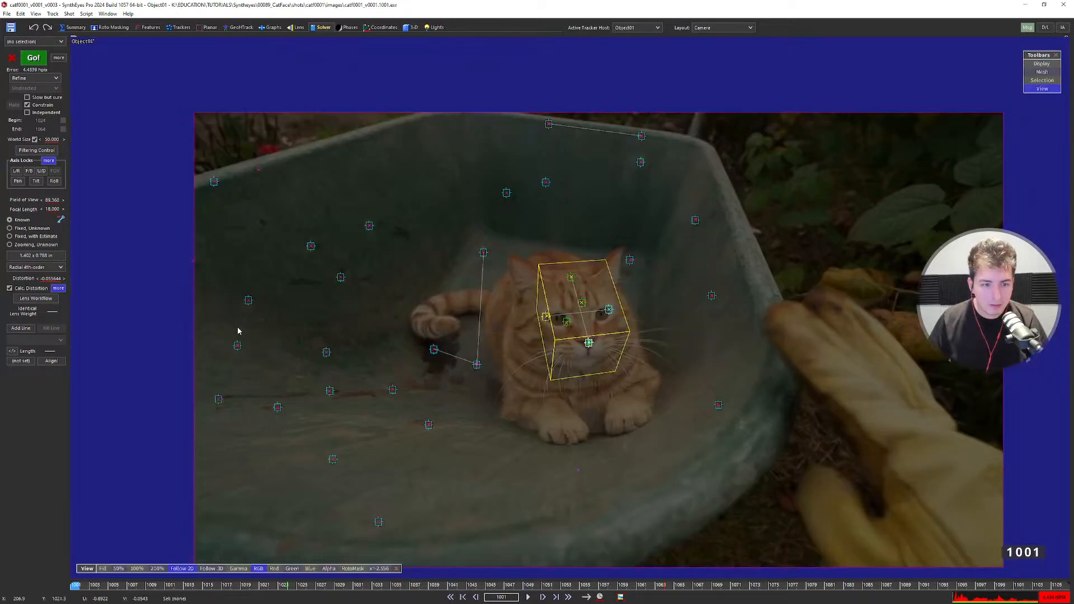
key(space)
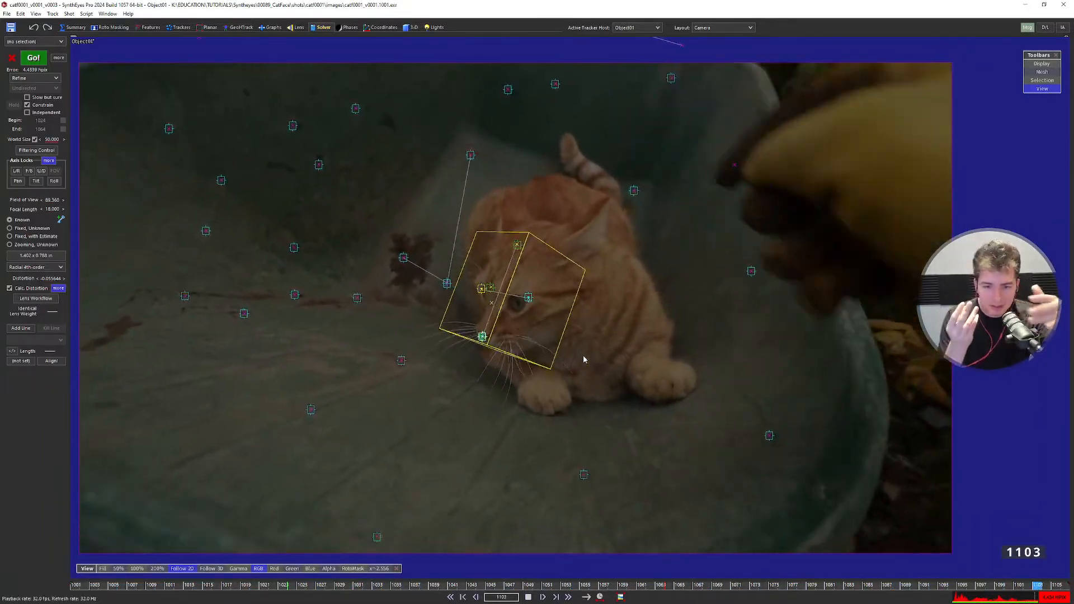
key(space)
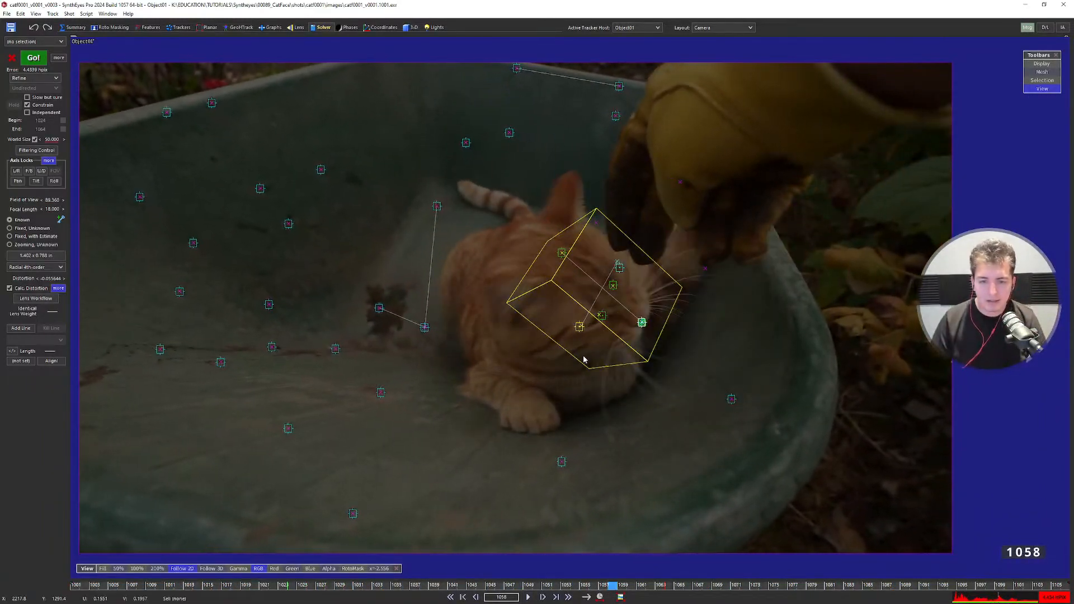
key(Right)
key(Right)
key(Right)
key(Left)
key(Left)
key(Left)
key(Left)
key(Left)
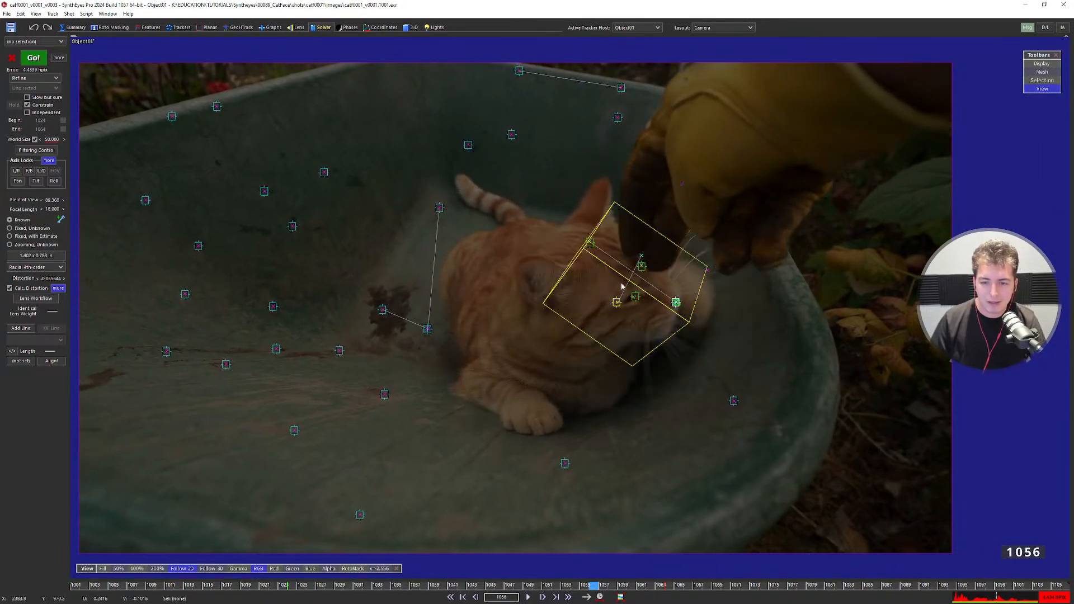
Select the yellow test box, deselect it, and replay the shot to watch it track.
click(557, 284)
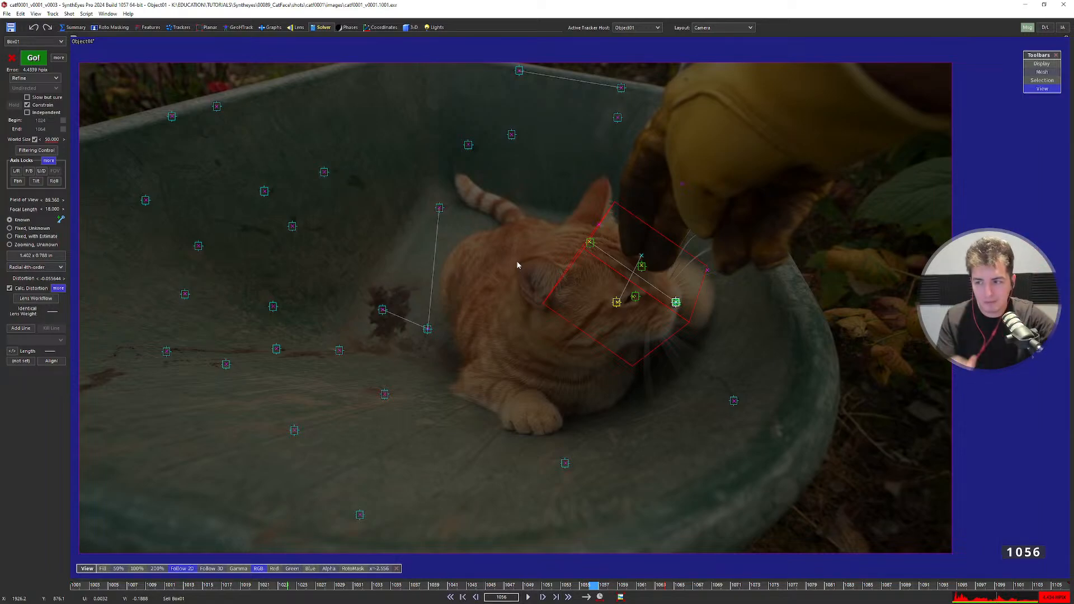
right_click(524, 276)
click(472, 304)
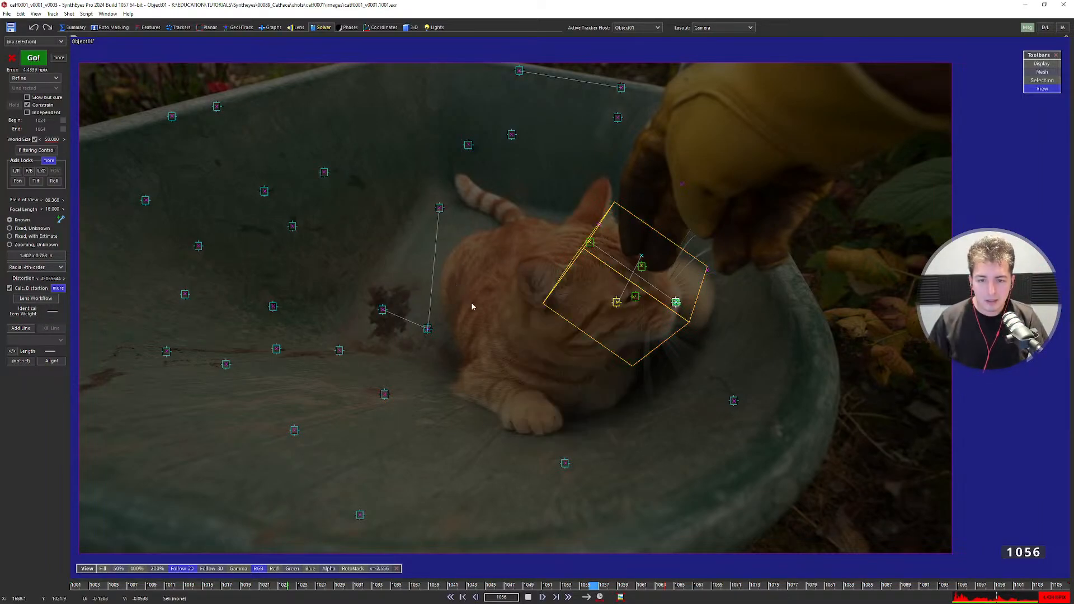
key(space)
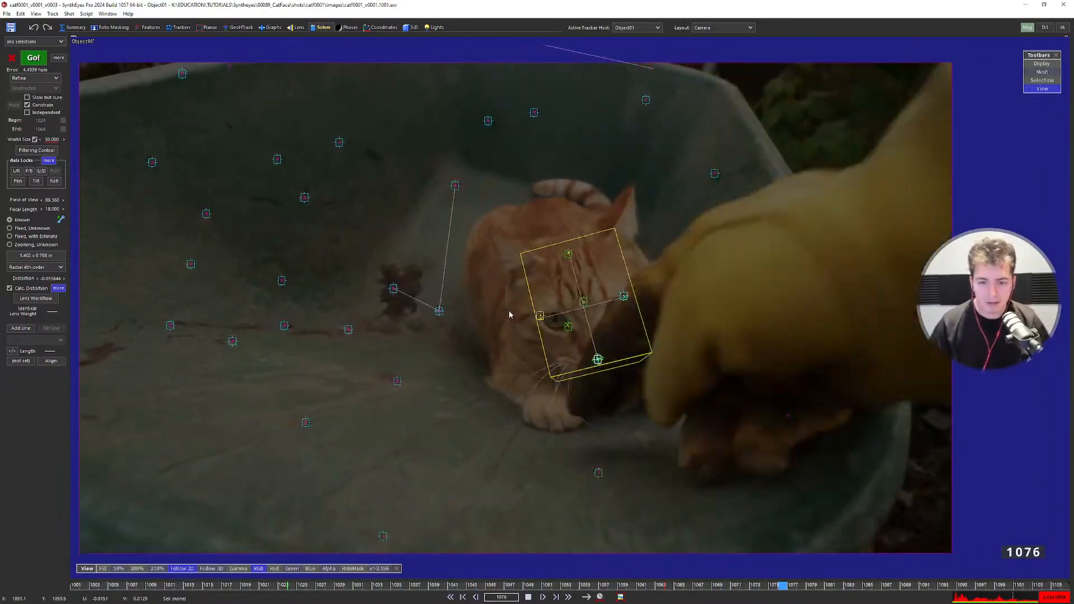
key(space)
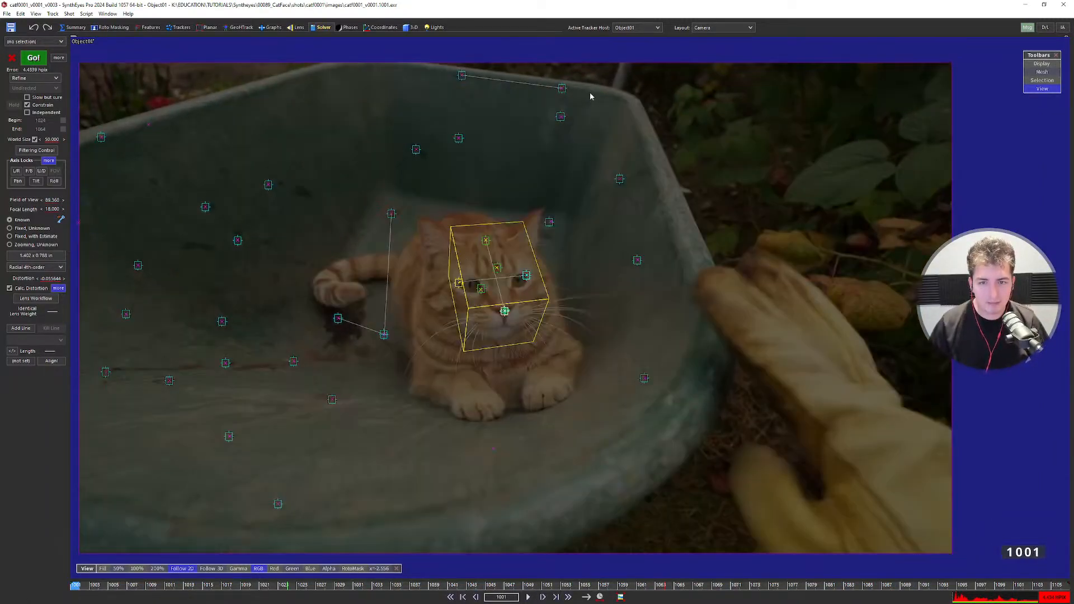
Make Camera01 the active tracker host and choose Matrix as the 3D mesh type.
click(626, 28)
click(625, 37)
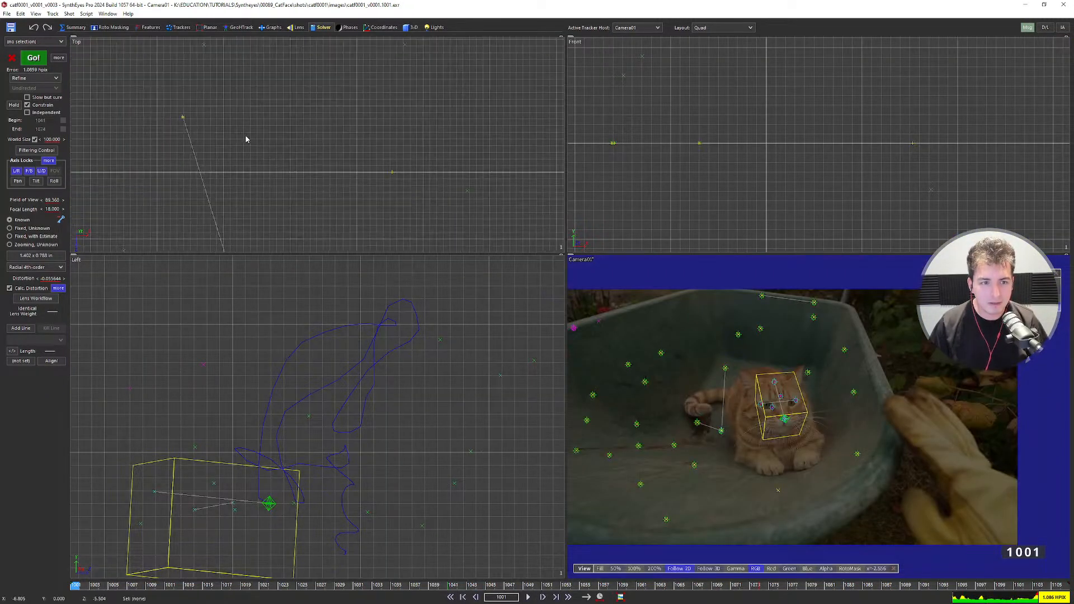
click(411, 27)
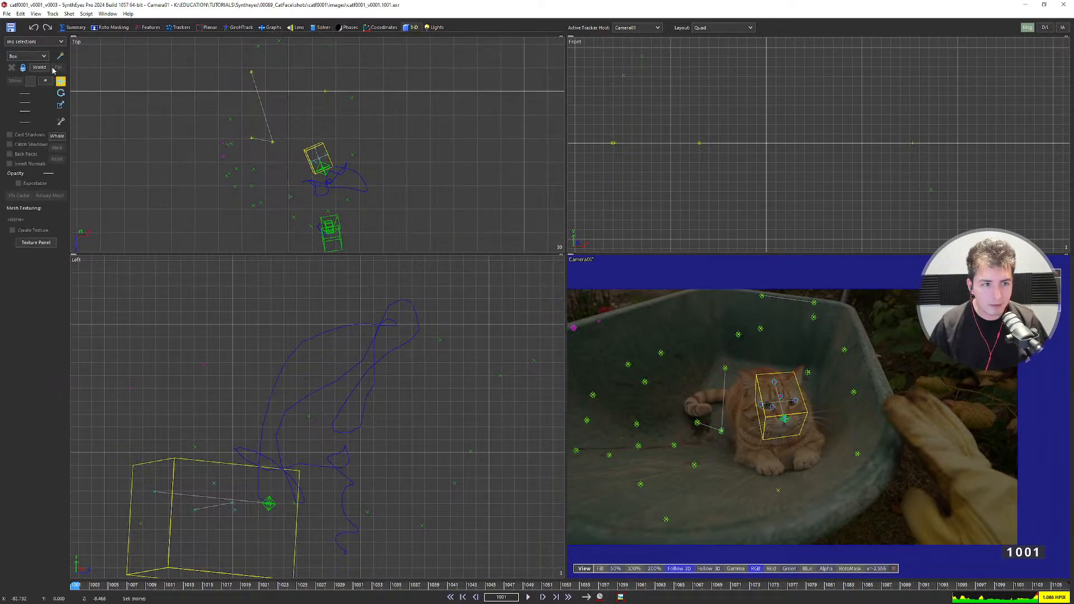
click(27, 56)
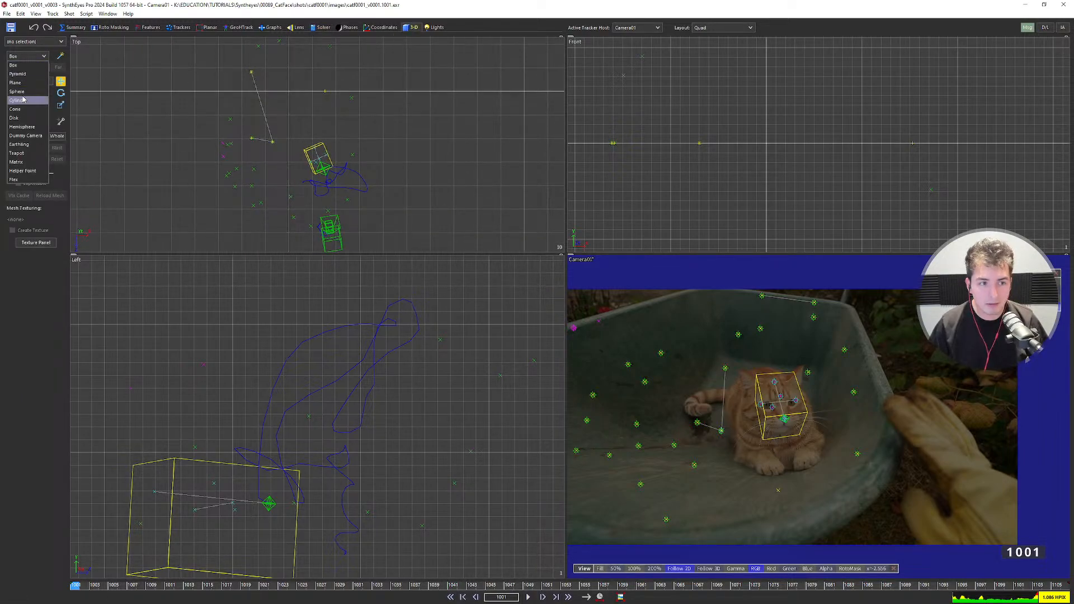
click(17, 161)
Zoom and pan the four viewports to frame the camera image and scene.
scroll(274, 119, down, 3)
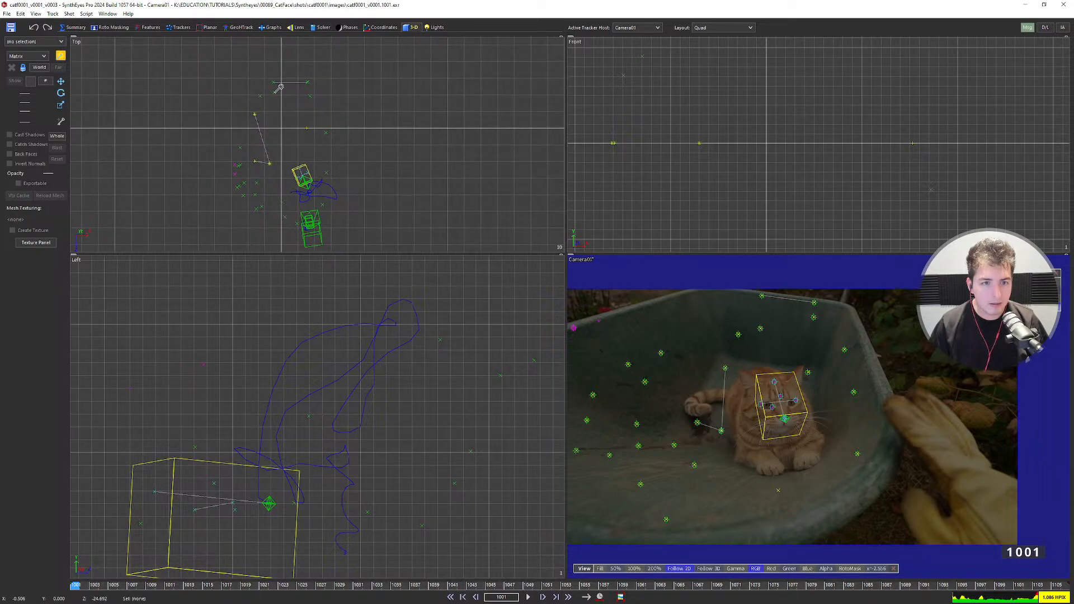
scroll(279, 87, up, 2)
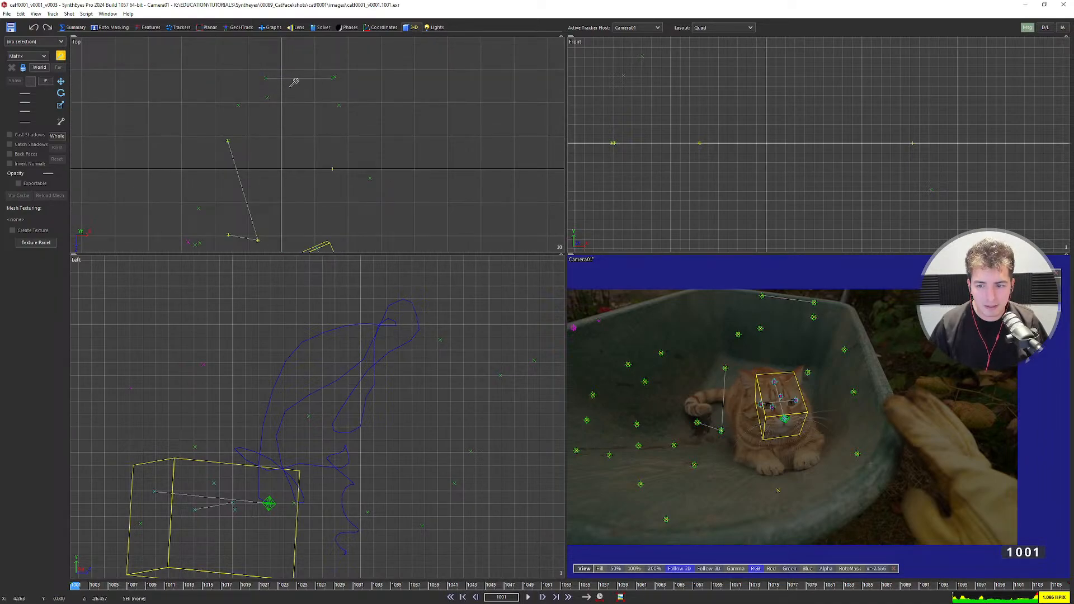
scroll(287, 86, down, 2)
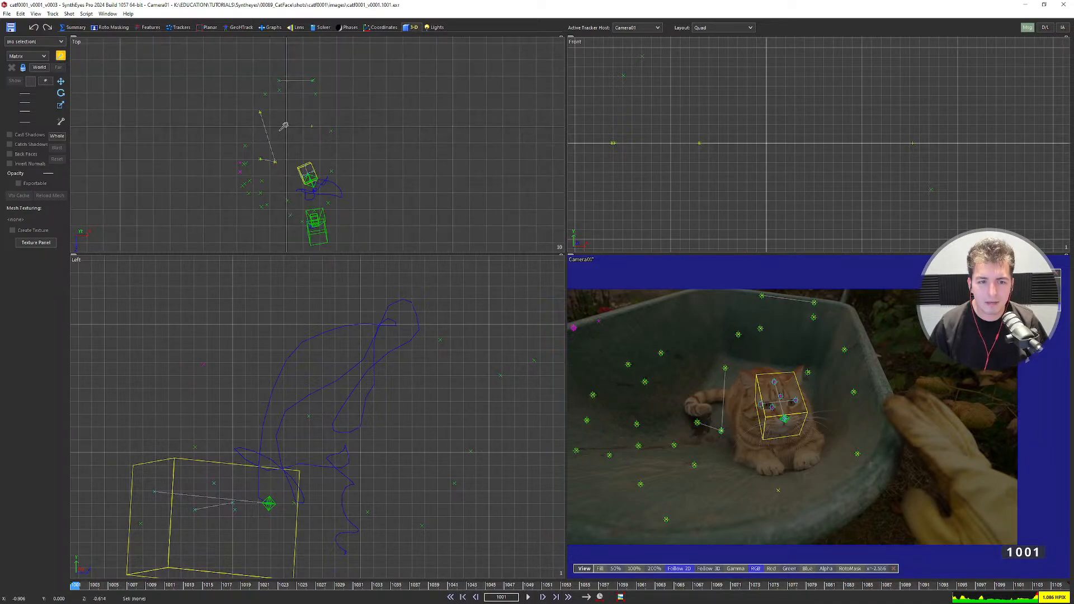
scroll(284, 125, up, 2)
scroll(288, 98, down, 2)
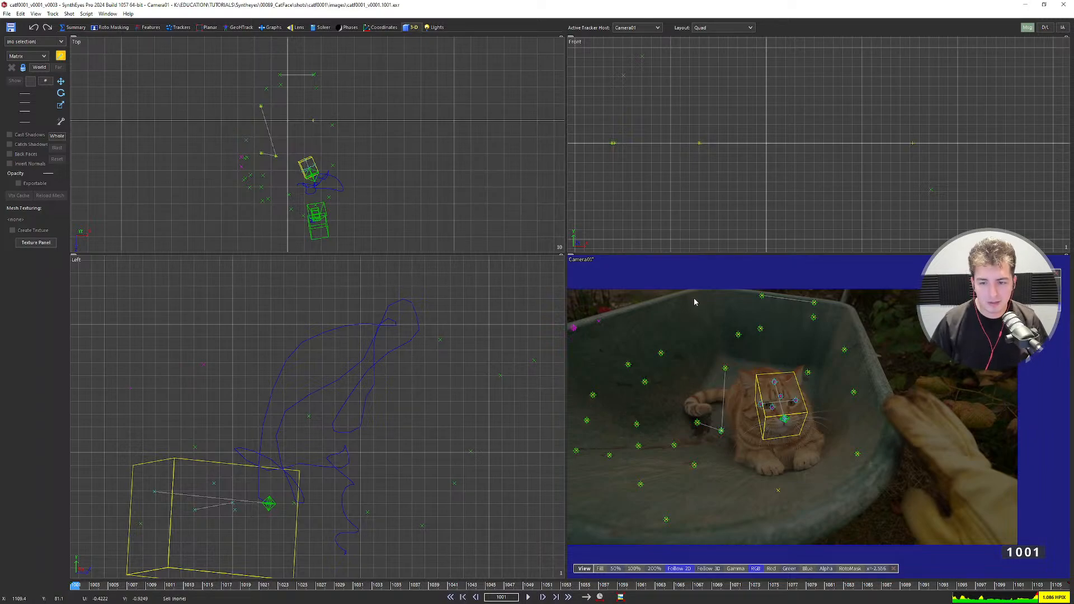
scroll(821, 316, up, 2)
scroll(847, 338, down, 2)
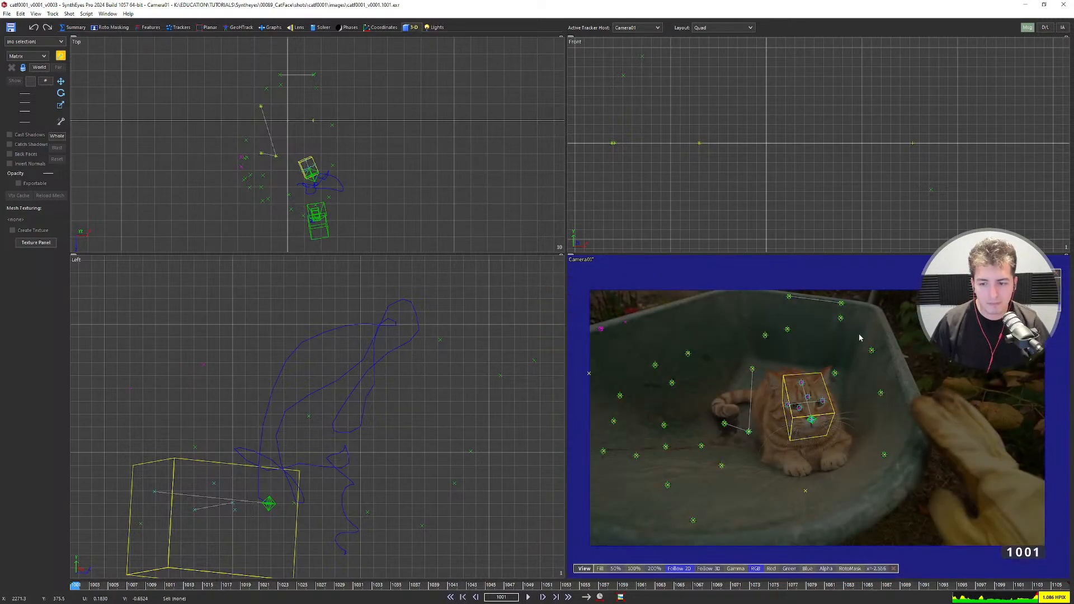
middle_drag(806, 382, 844, 394)
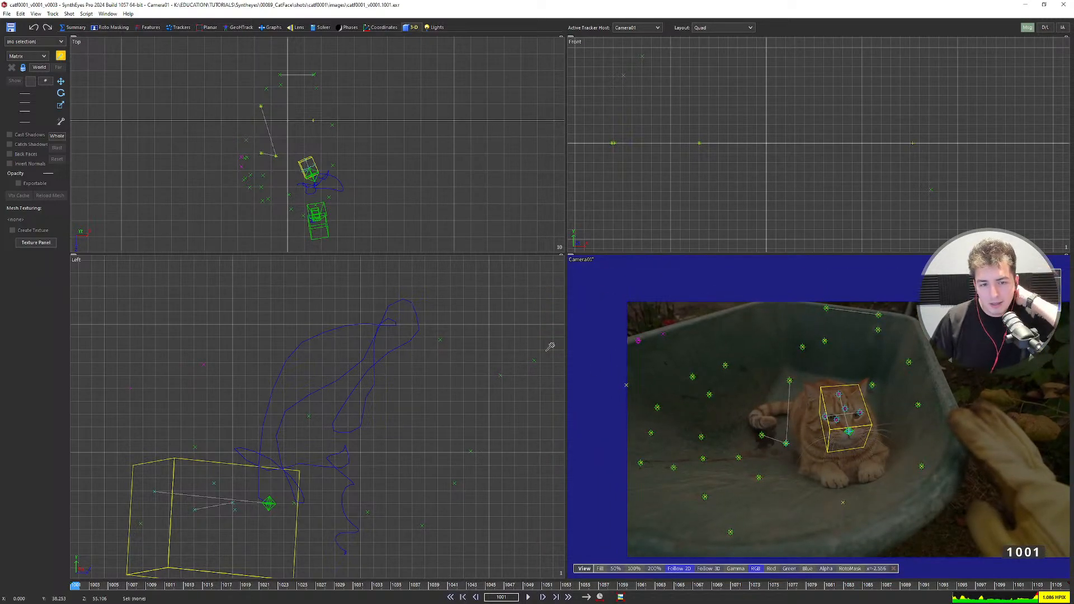
scroll(228, 137, up, 2)
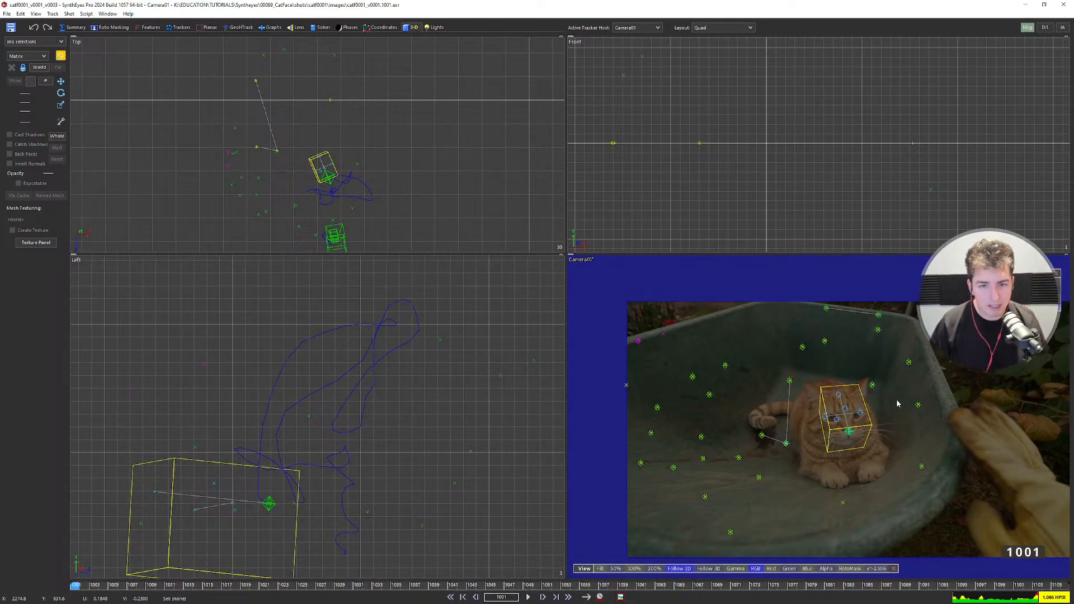
scroll(298, 147, down, 3)
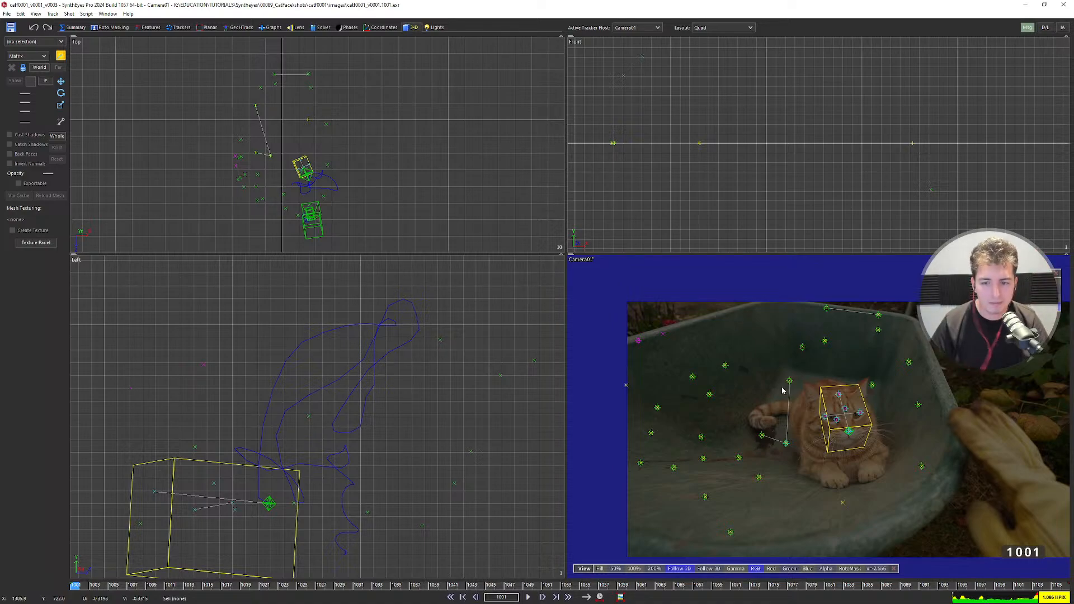
middle_drag(805, 420, 764, 404)
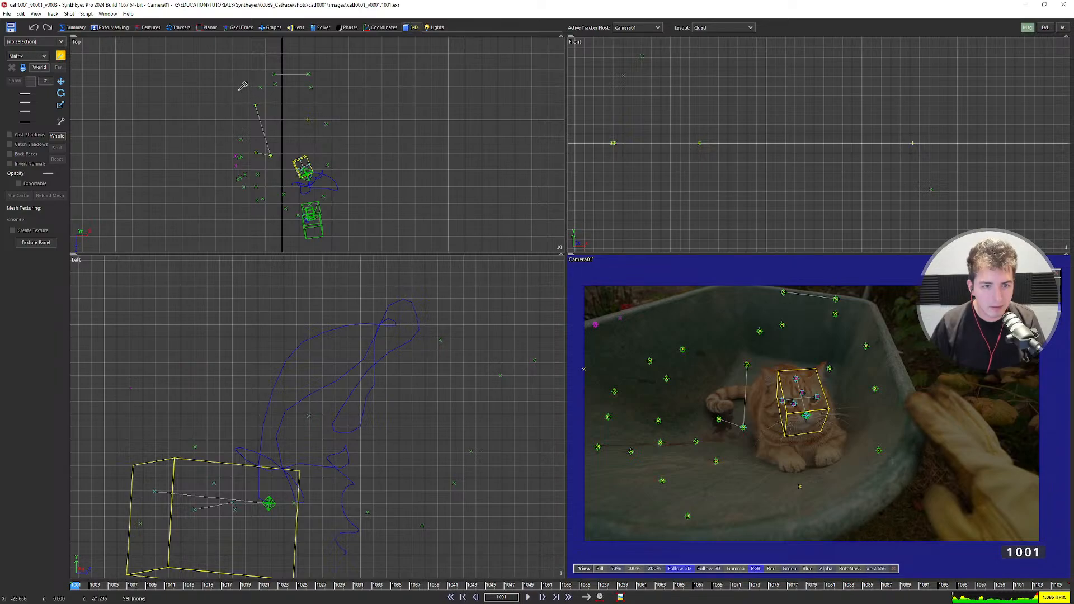
Drag out Matrix01 in the Top view and stretch it to about 100 units tall.
drag(231, 91, 365, 222)
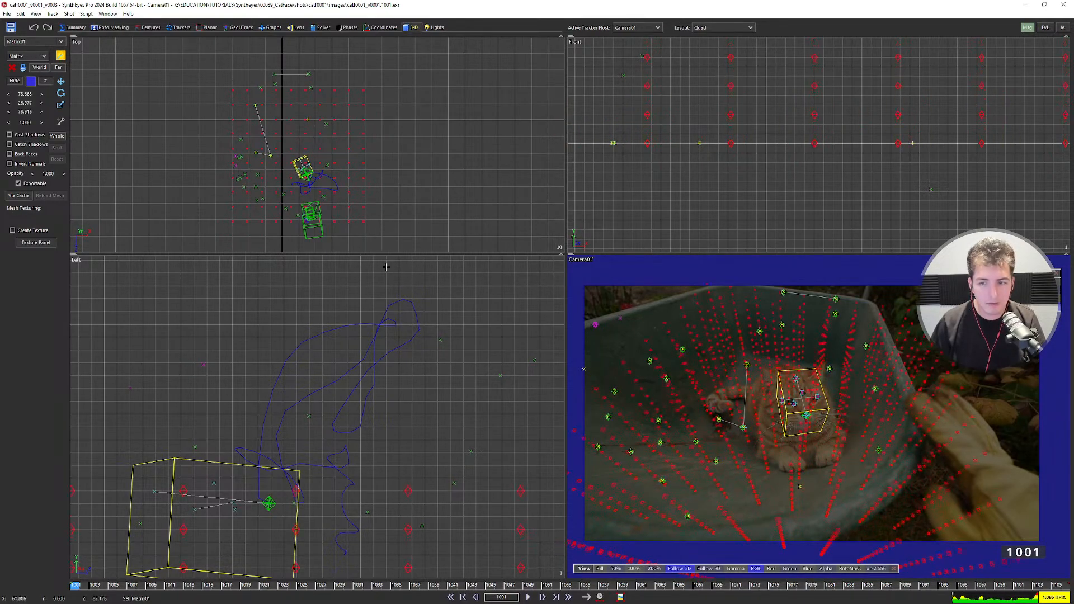
drag(395, 284, 400, 348)
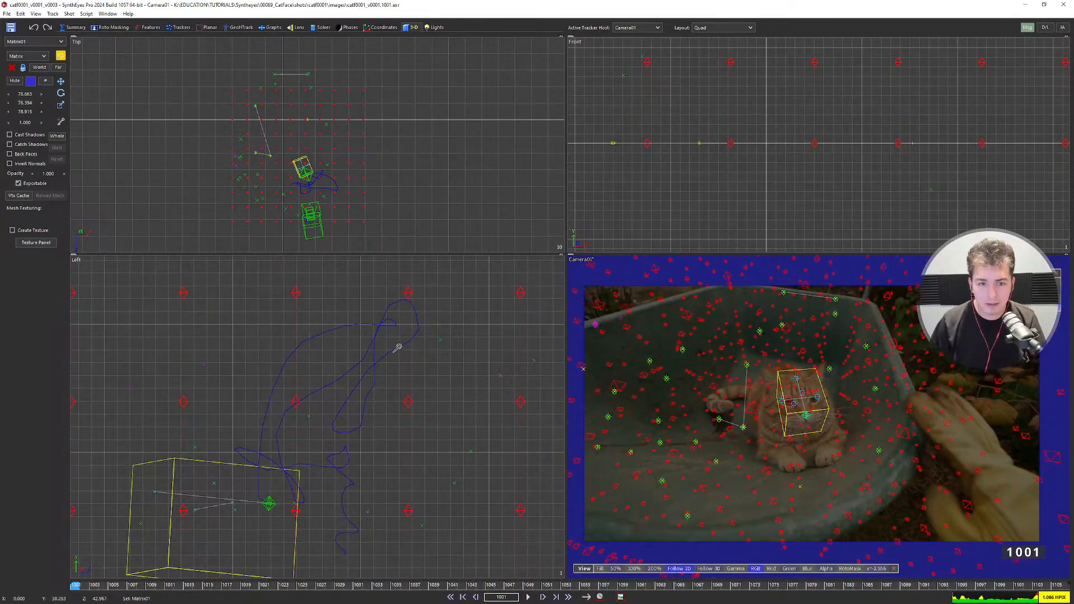
scroll(394, 344, down, 6)
middle_drag(379, 350, 383, 417)
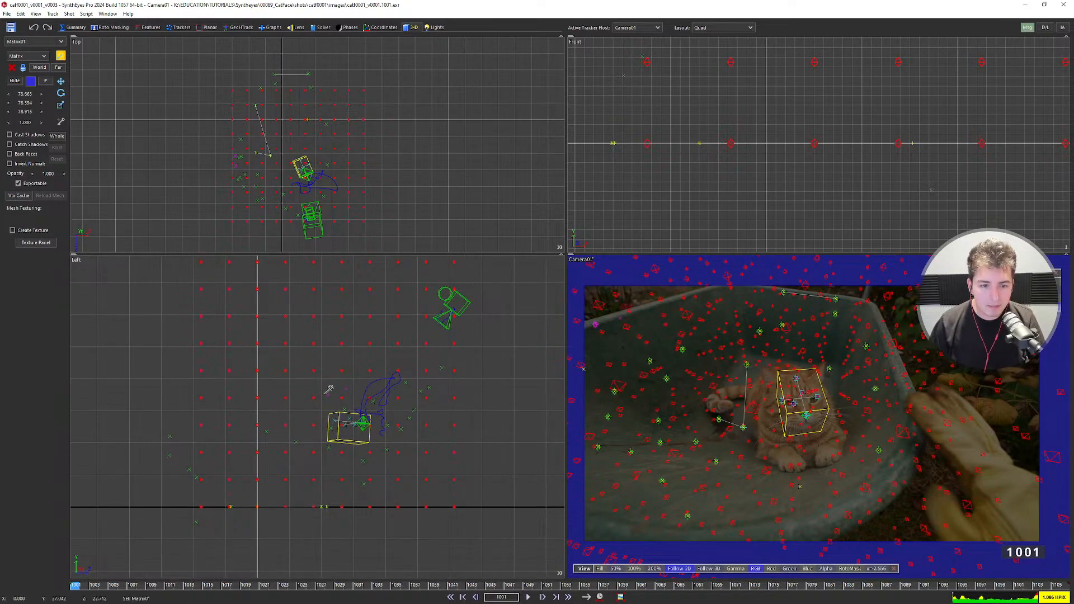
key(Delete)
scroll(703, 162, down, 4)
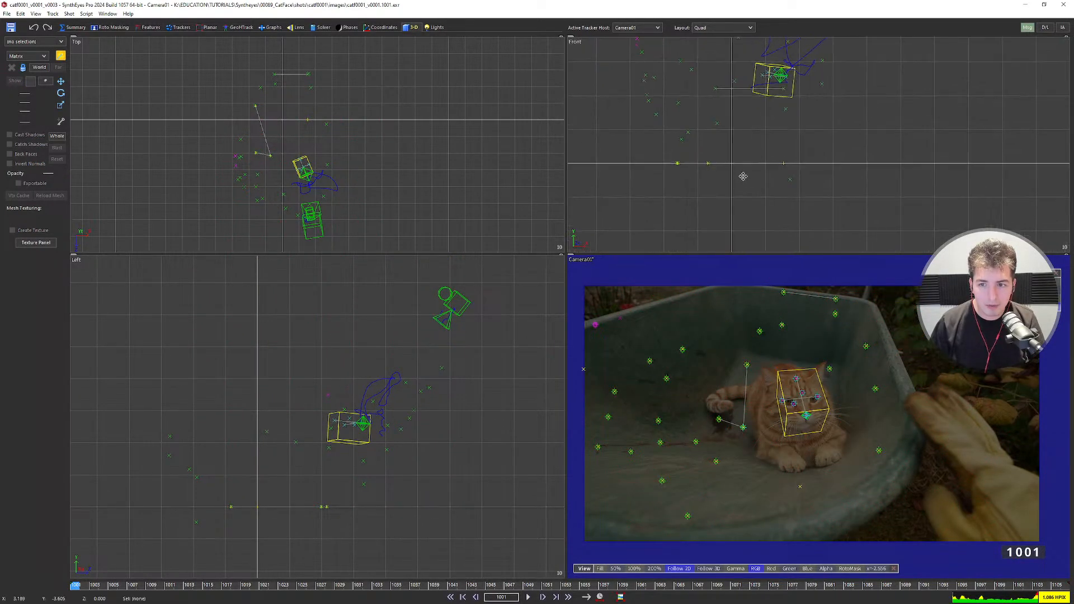
middle_drag(742, 176, 758, 228)
scroll(366, 150, down, 4)
middle_drag(365, 152, 338, 110)
scroll(338, 111, up, 2)
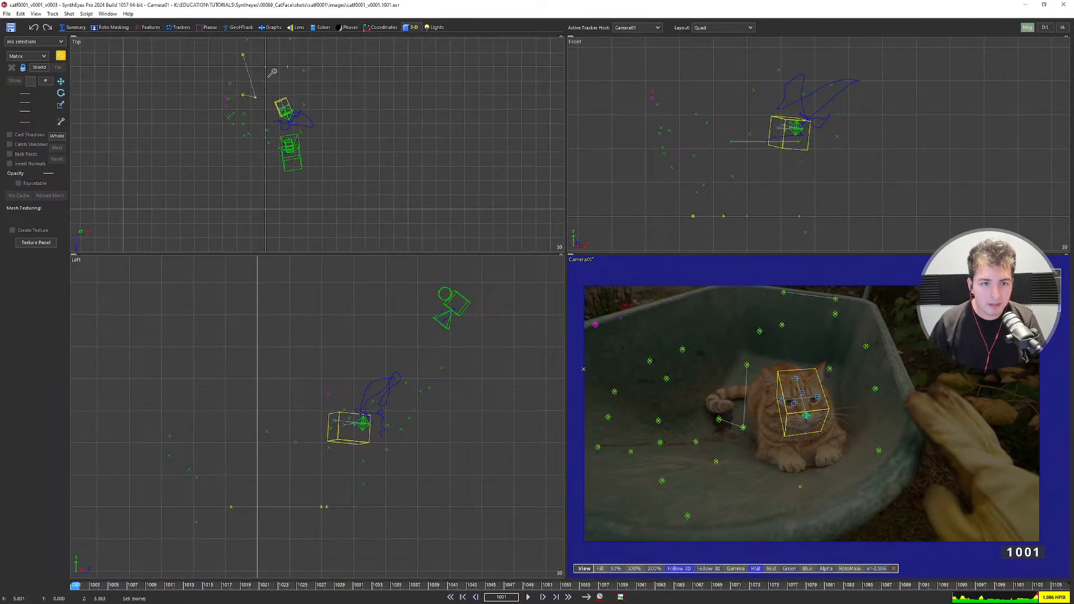
key(ctrl+z)
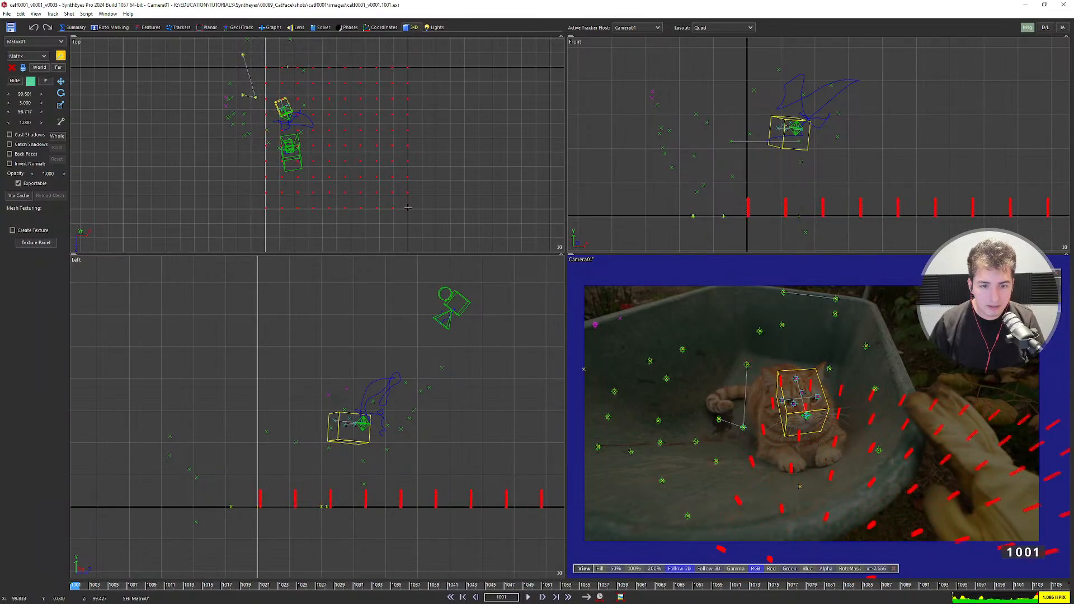
drag(408, 247, 429, 344)
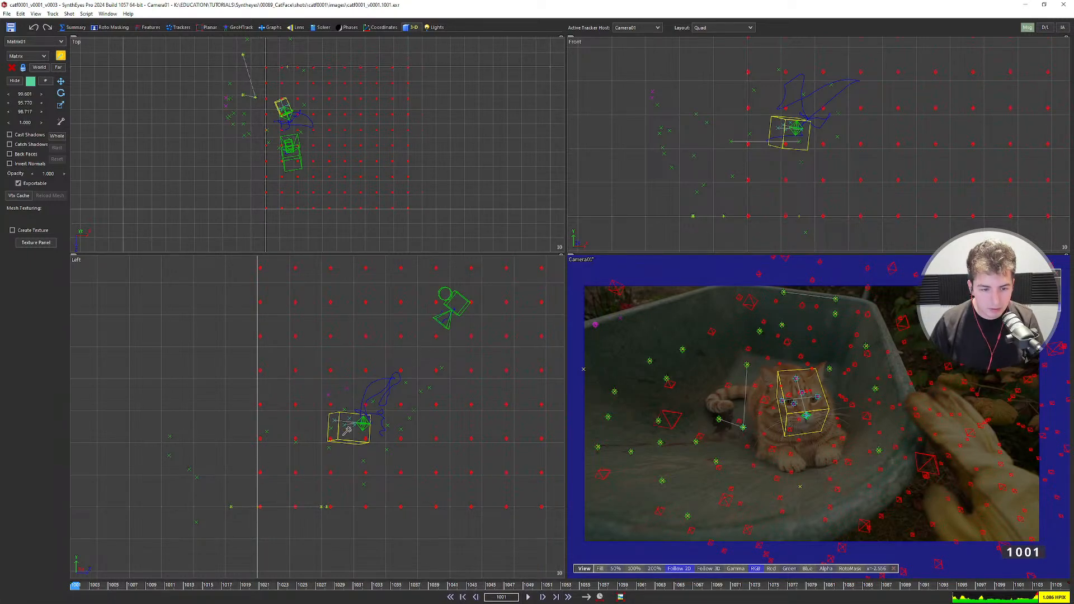
Move Matrix01 left and up, set its counts to 5, and play the shot.
key(w)
drag(326, 146, 256, 96)
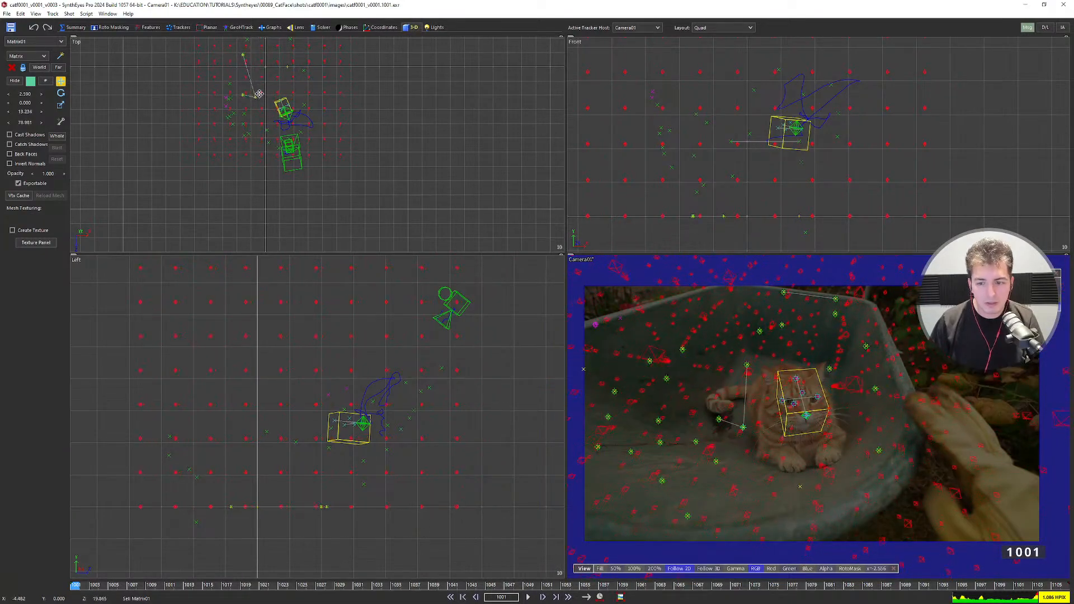
click(46, 82)
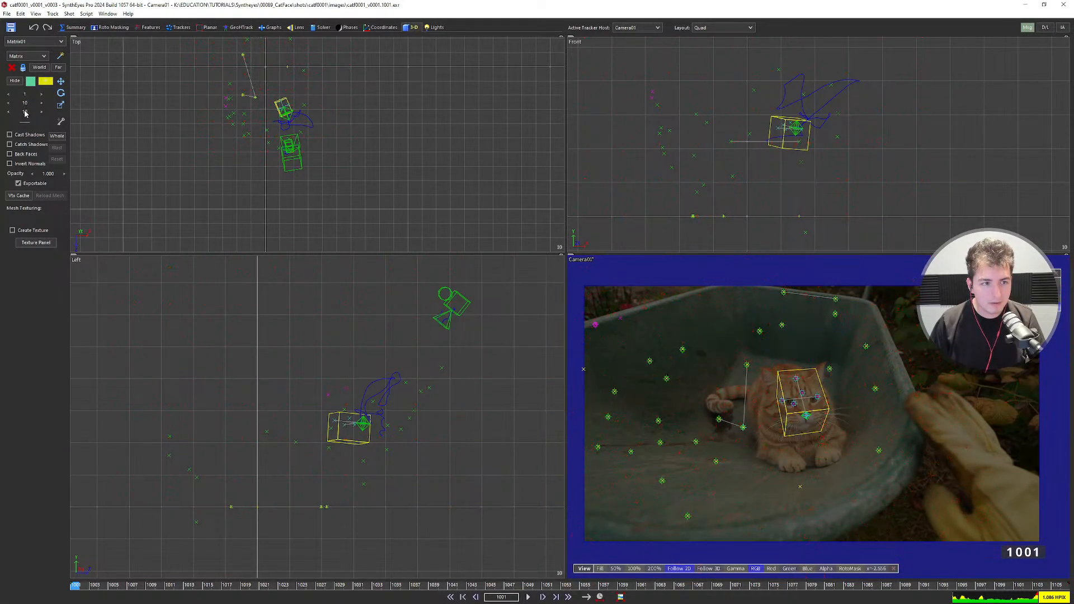
click(25, 93)
text(5)
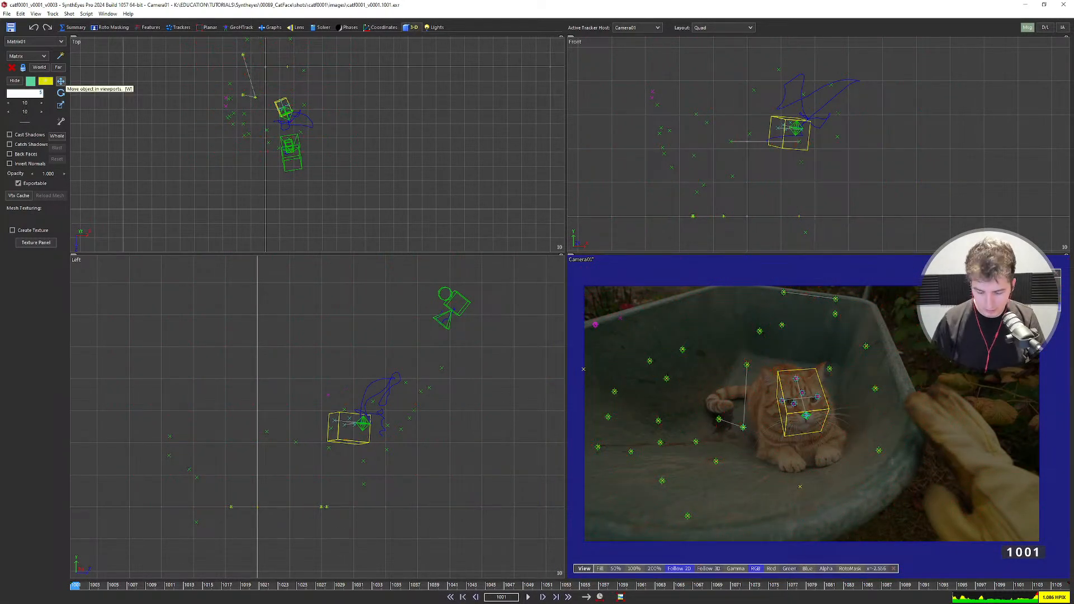
key(Tab)
text(5)
key(Tab)
text(5)
key(Return)
key(1)
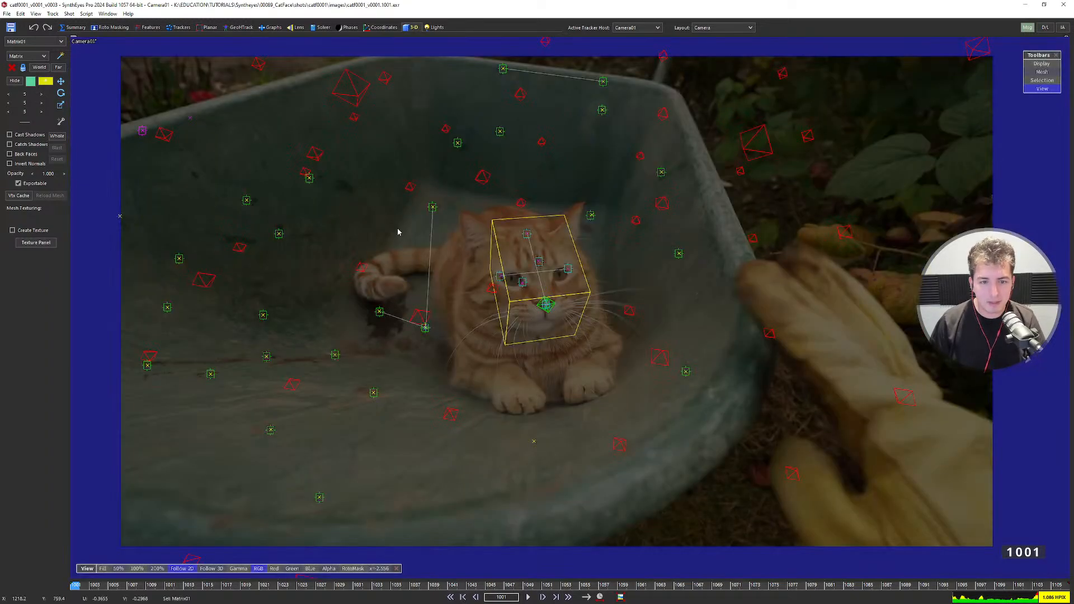
click(398, 232)
key(space)
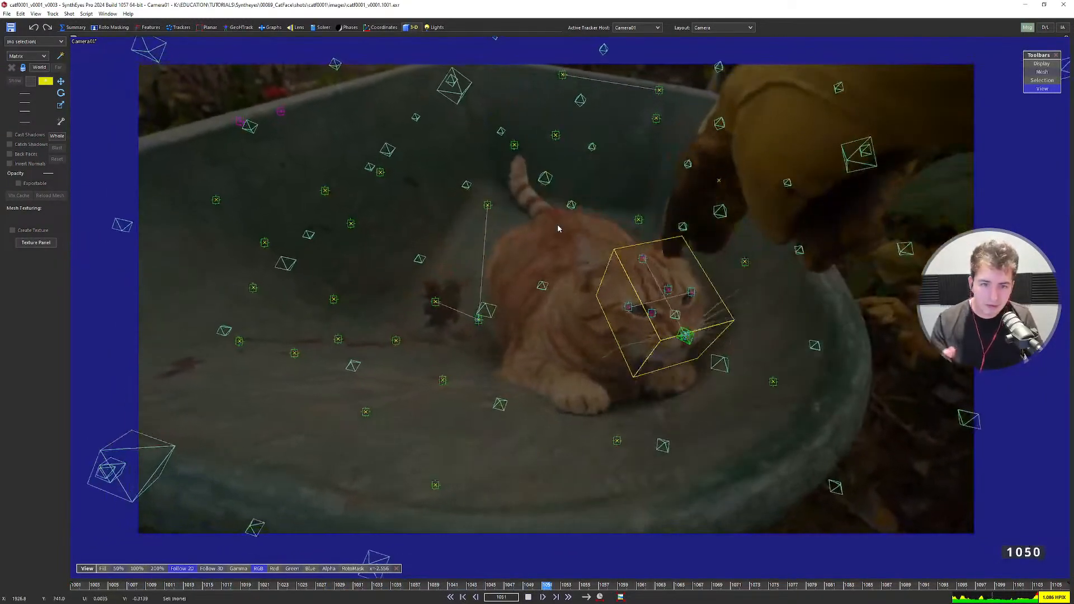
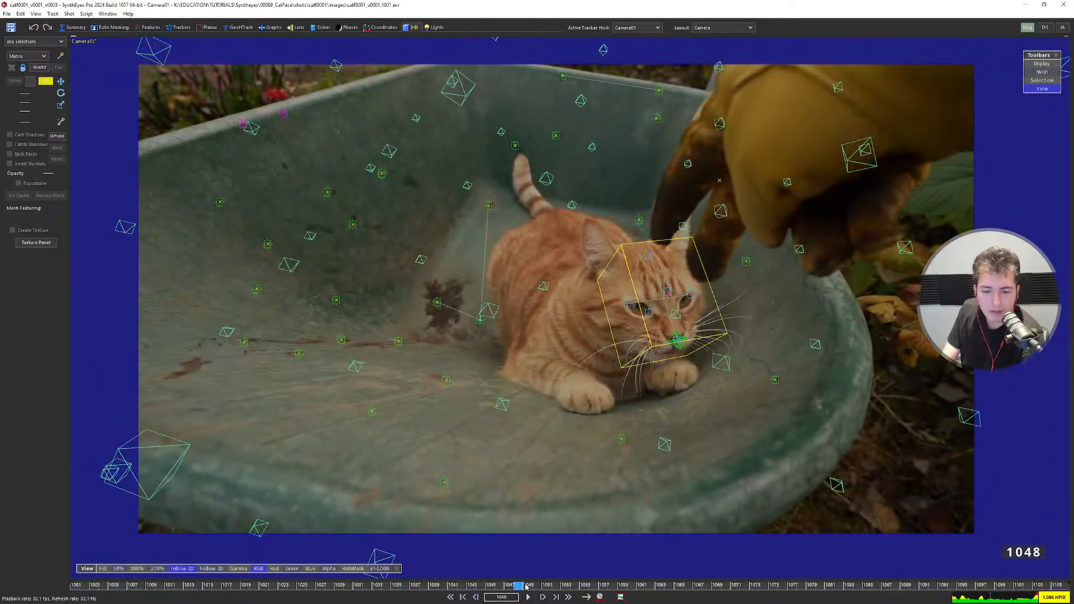
Scrub frames 1001–1048, stopping on 1043 and 1040 to check the yellow box on the cat's head.
drag(526, 587, 75, 586)
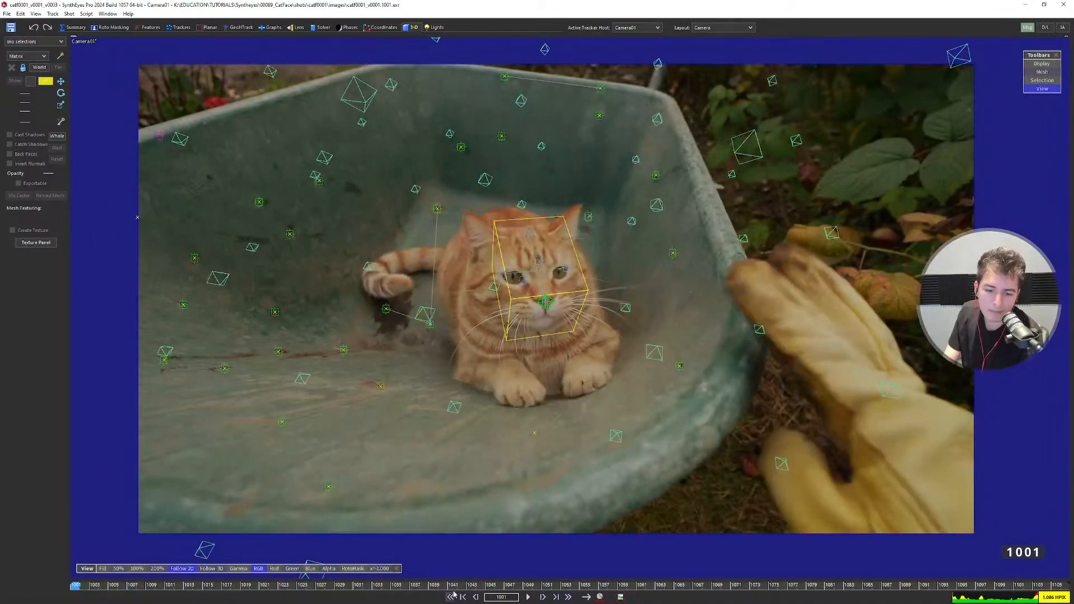
mouse_move(454, 588)
mouse_down()
mouse_move(76, 587)
mouse_move(462, 587)
mouse_move(443, 595)
mouse_up()
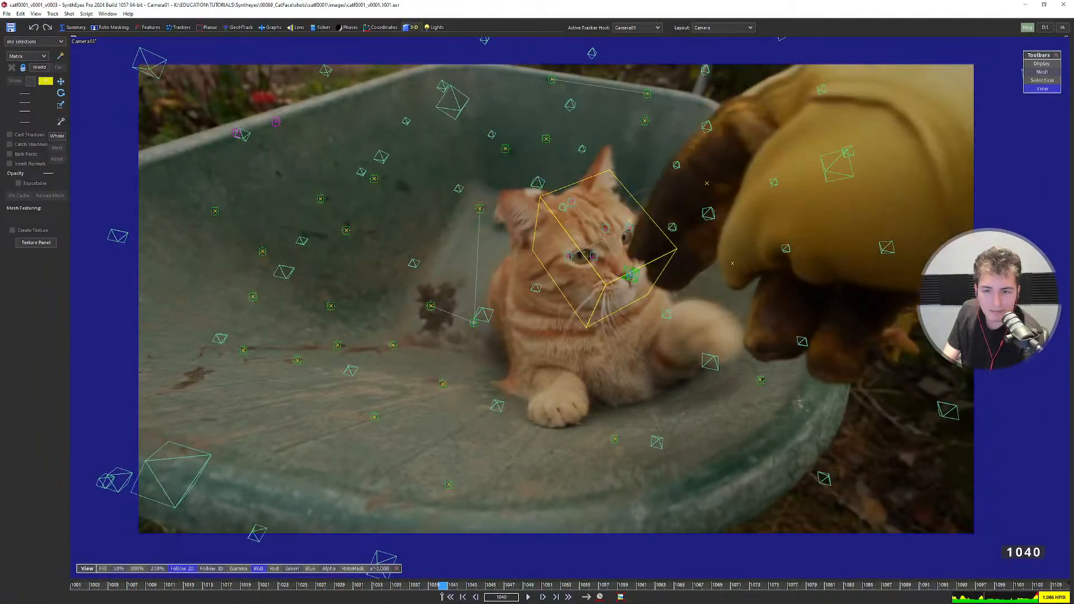
click(470, 588)
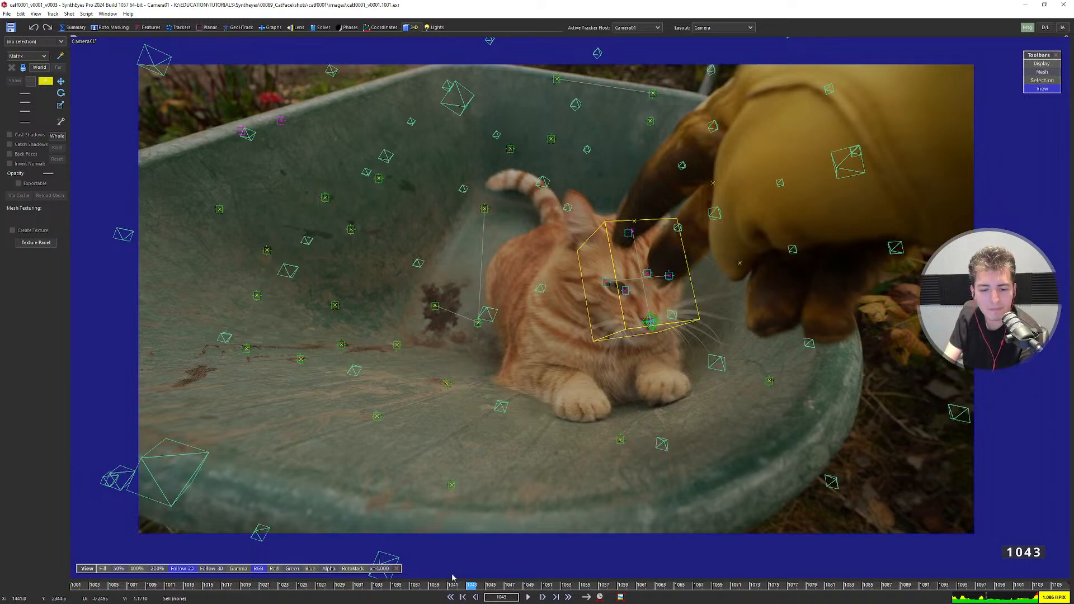
click(445, 587)
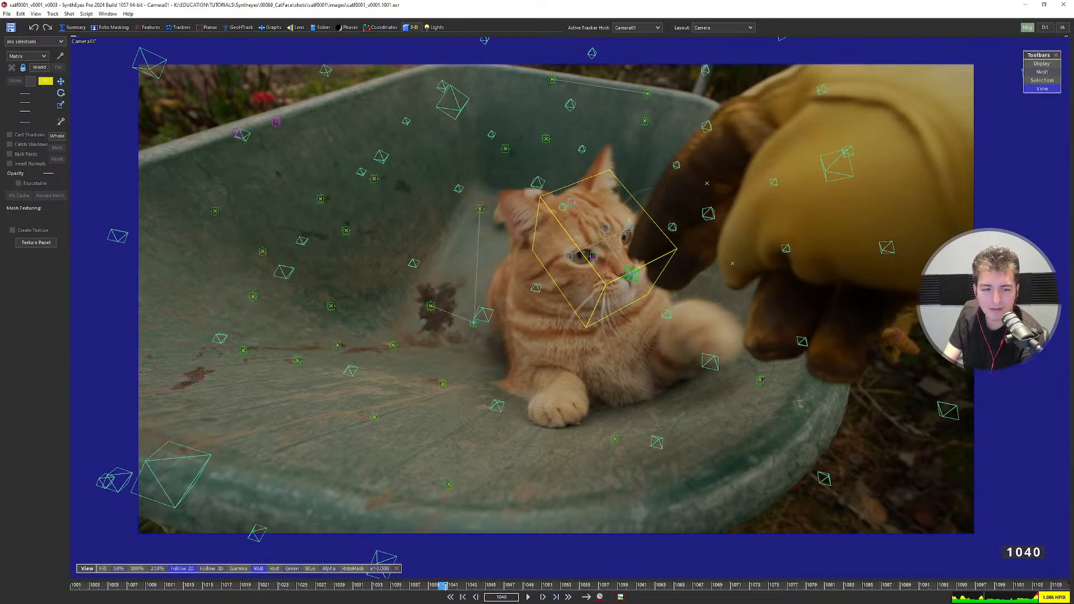
mouse_move(445, 585)
mouse_down()
mouse_move(637, 575)
mouse_move(604, 566)
mouse_move(631, 581)
mouse_move(443, 582)
mouse_move(462, 595)
mouse_move(283, 586)
mouse_move(480, 583)
mouse_move(453, 582)
mouse_up()
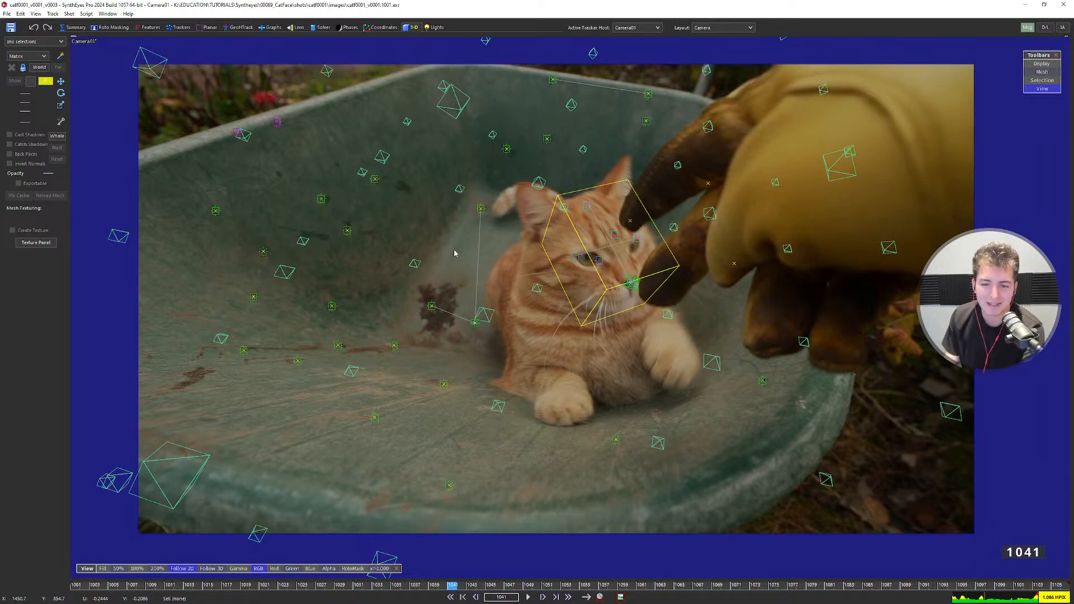
Play the shot from frame 1027, then scrub back to frame 1001 checking the box's tracking.
click(255, 585)
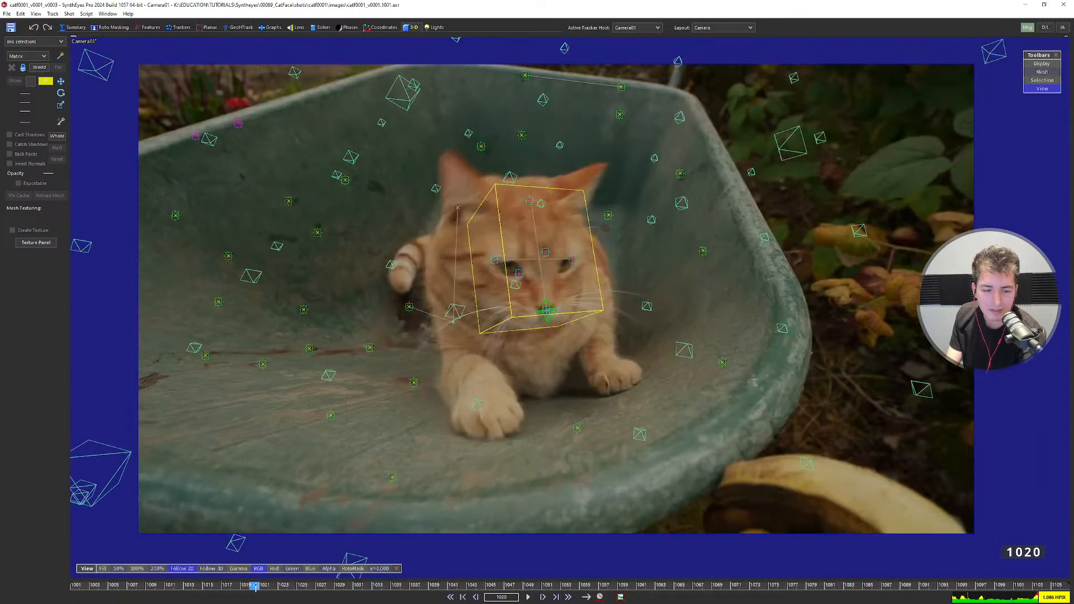
click(321, 584)
key(space)
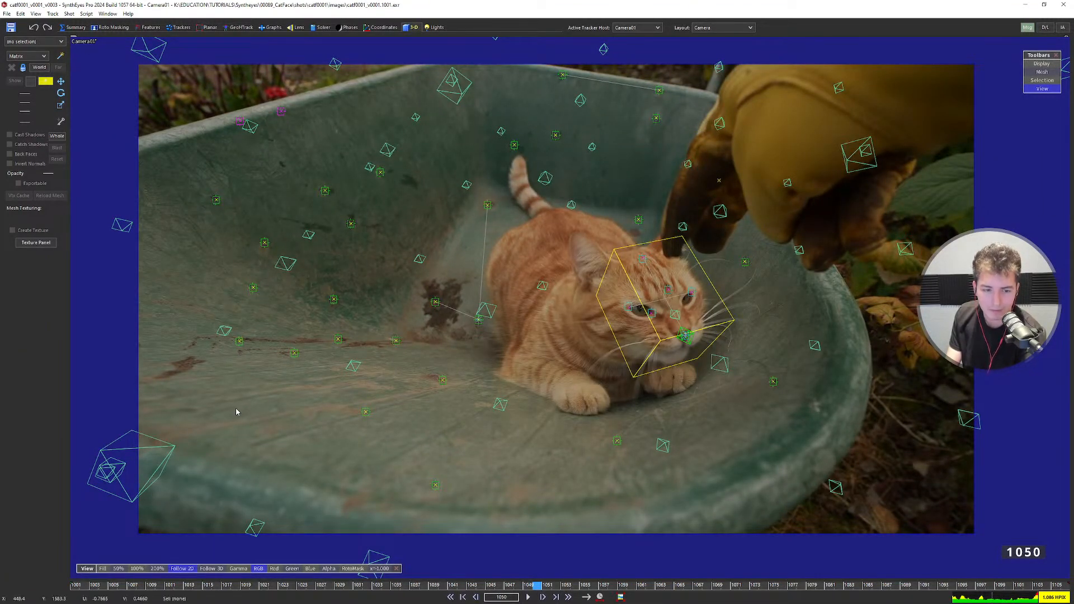
drag(229, 585, 132, 587)
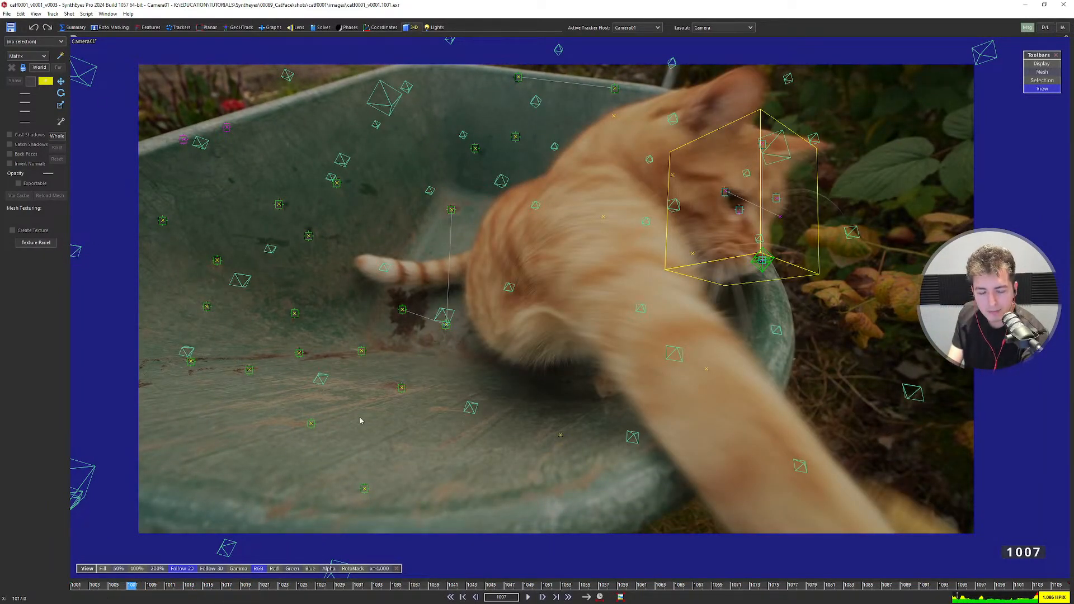
drag(241, 586, 70, 514)
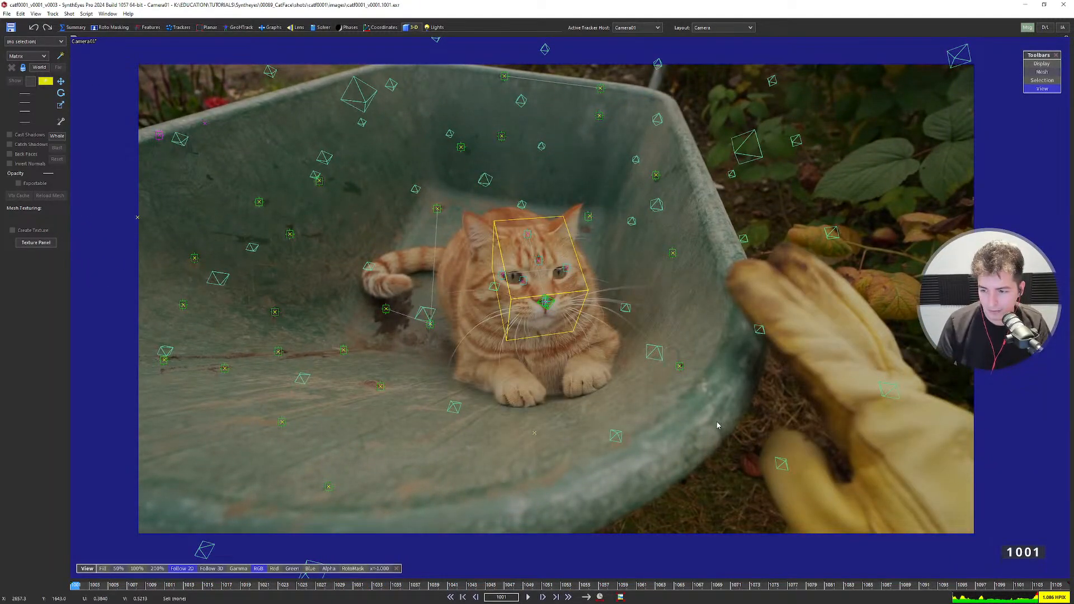